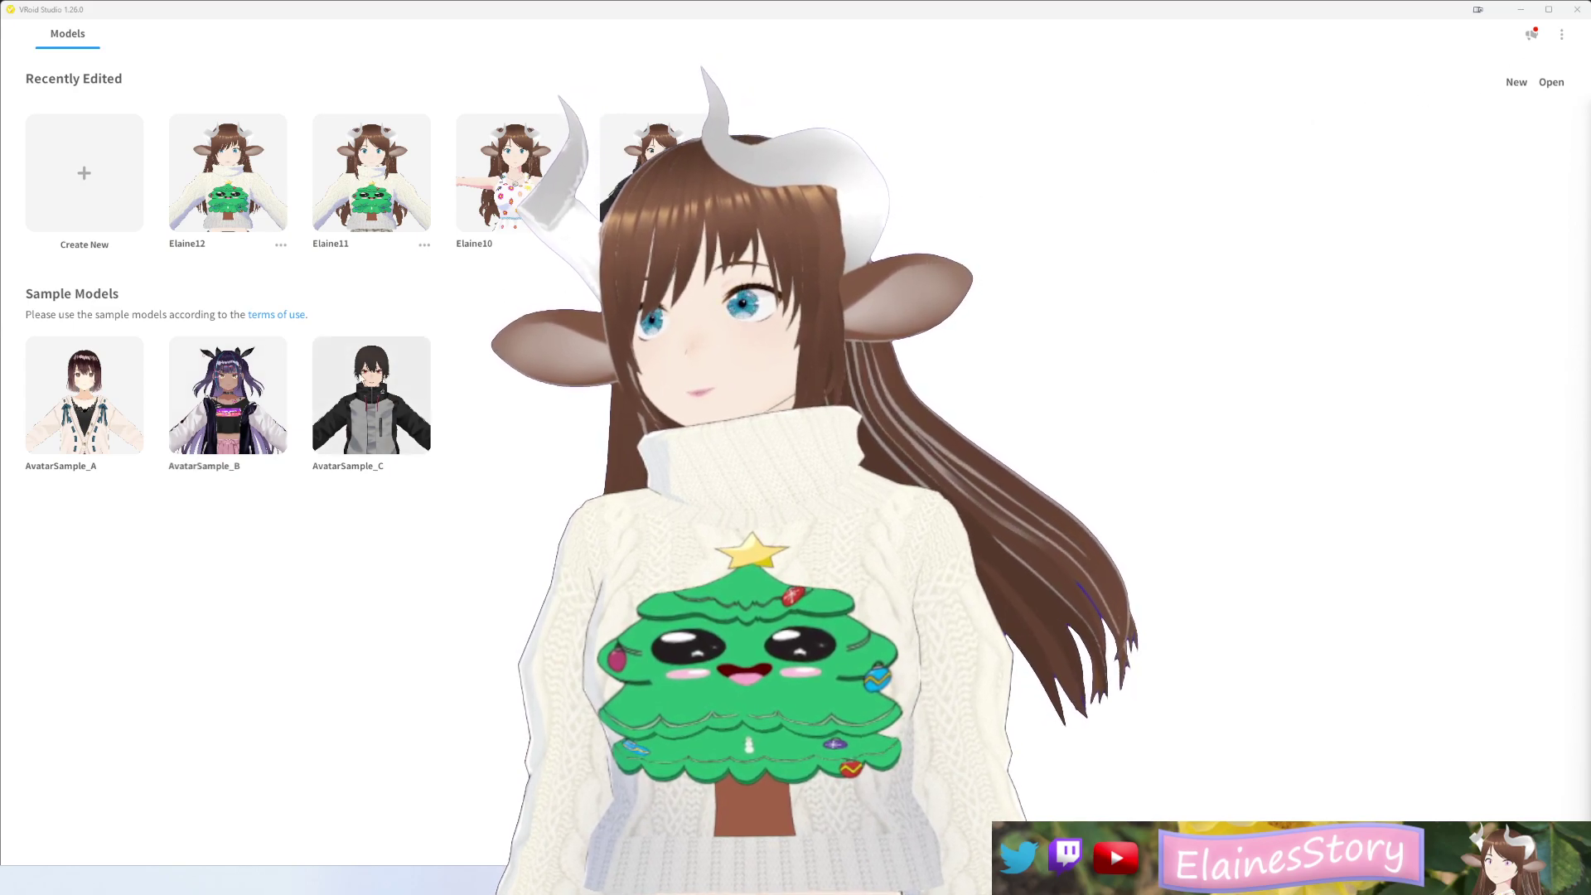
- Open the dark-haired AvatarSample_C sample model as a new avatar
{"action": "left_click", "coordinate": [362, 378]}
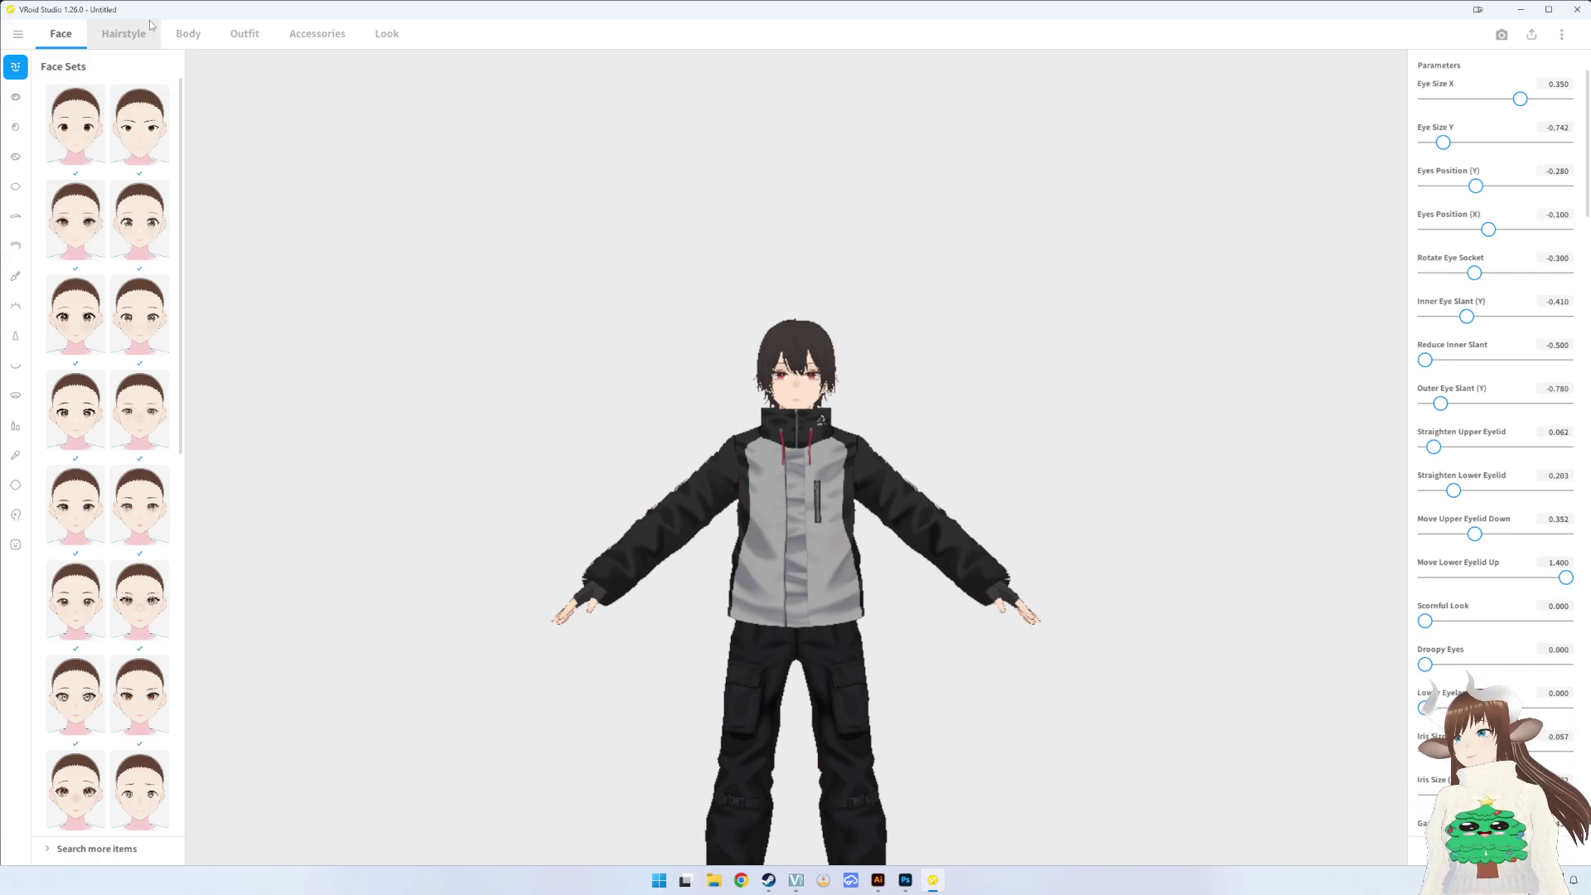
- Dress the avatar in the custom Christmas tree cable-knit sweater from Tops > Custom
{"action": "left_click", "coordinate": [170, 41]}
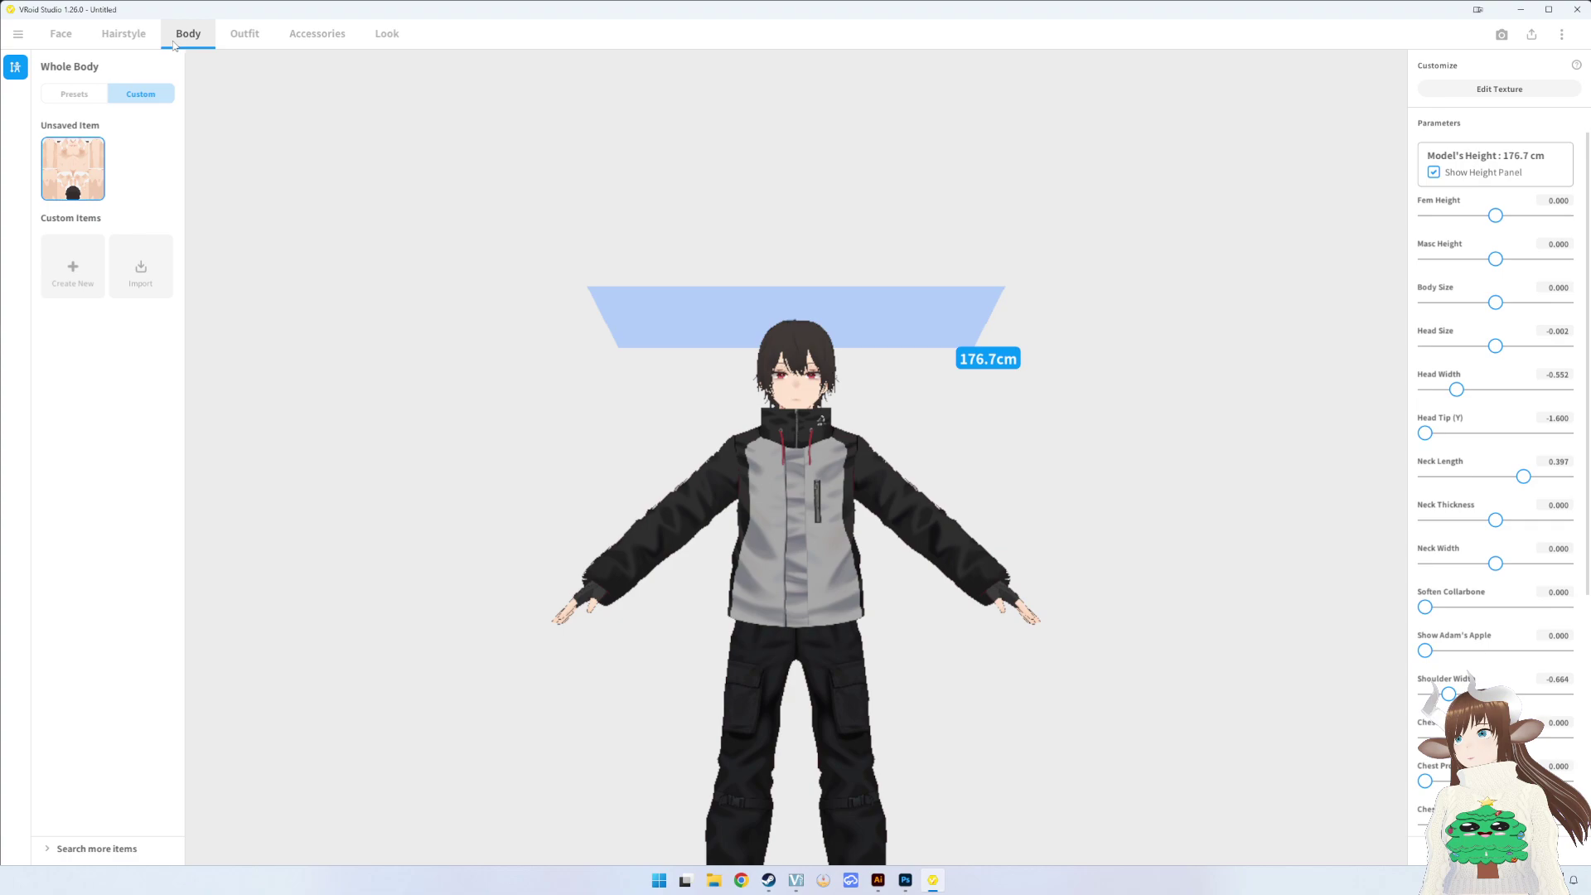
{"action": "left_click", "coordinate": [239, 37]}
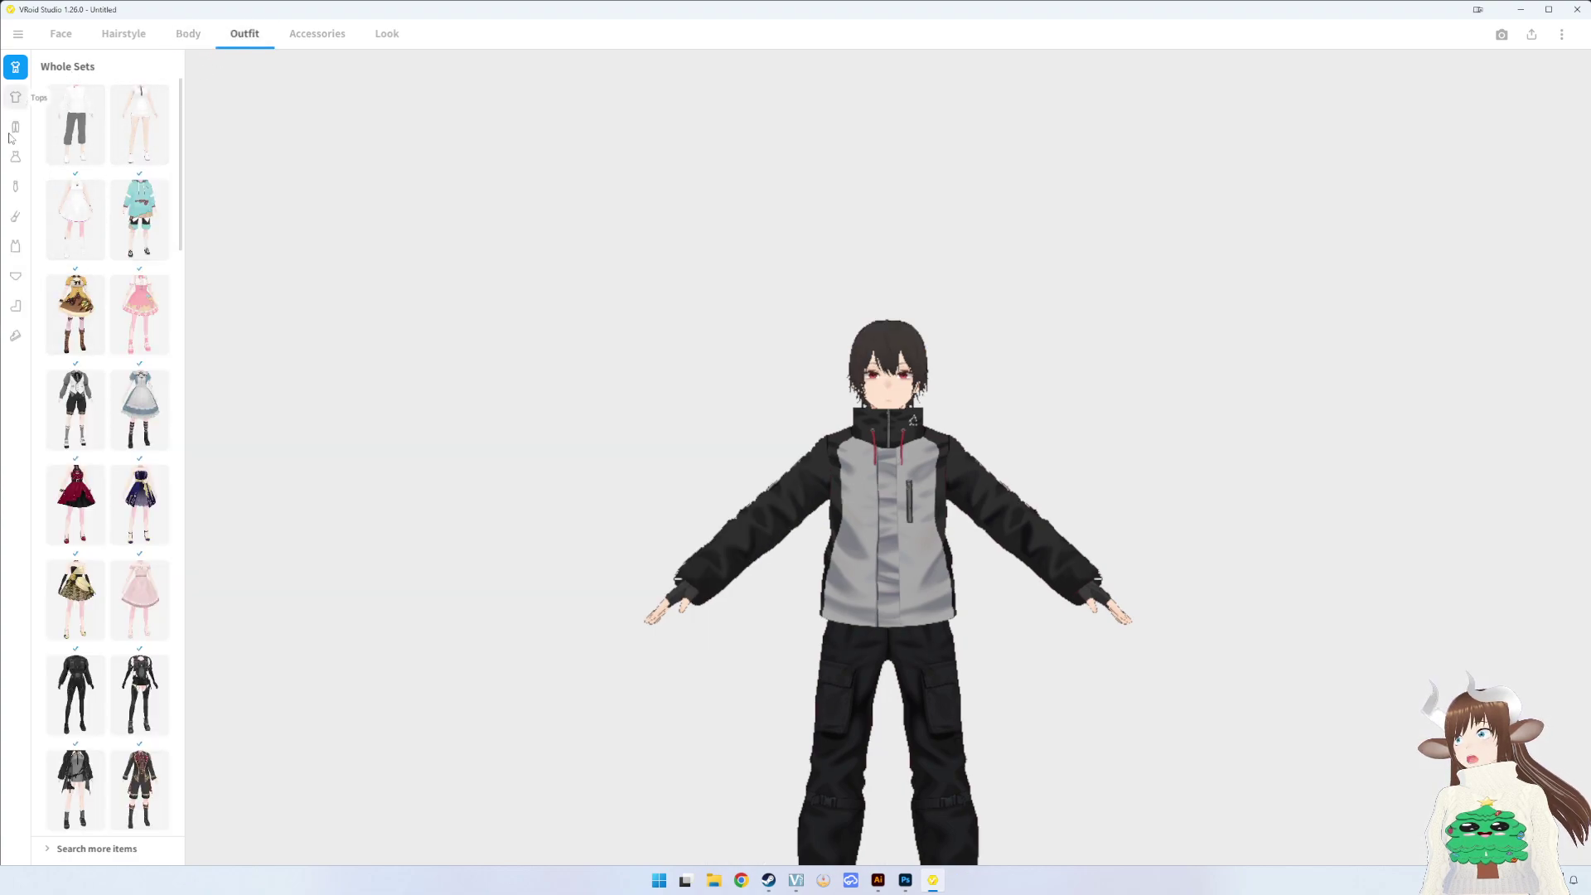
{"action": "left_click", "coordinate": [15, 97]}
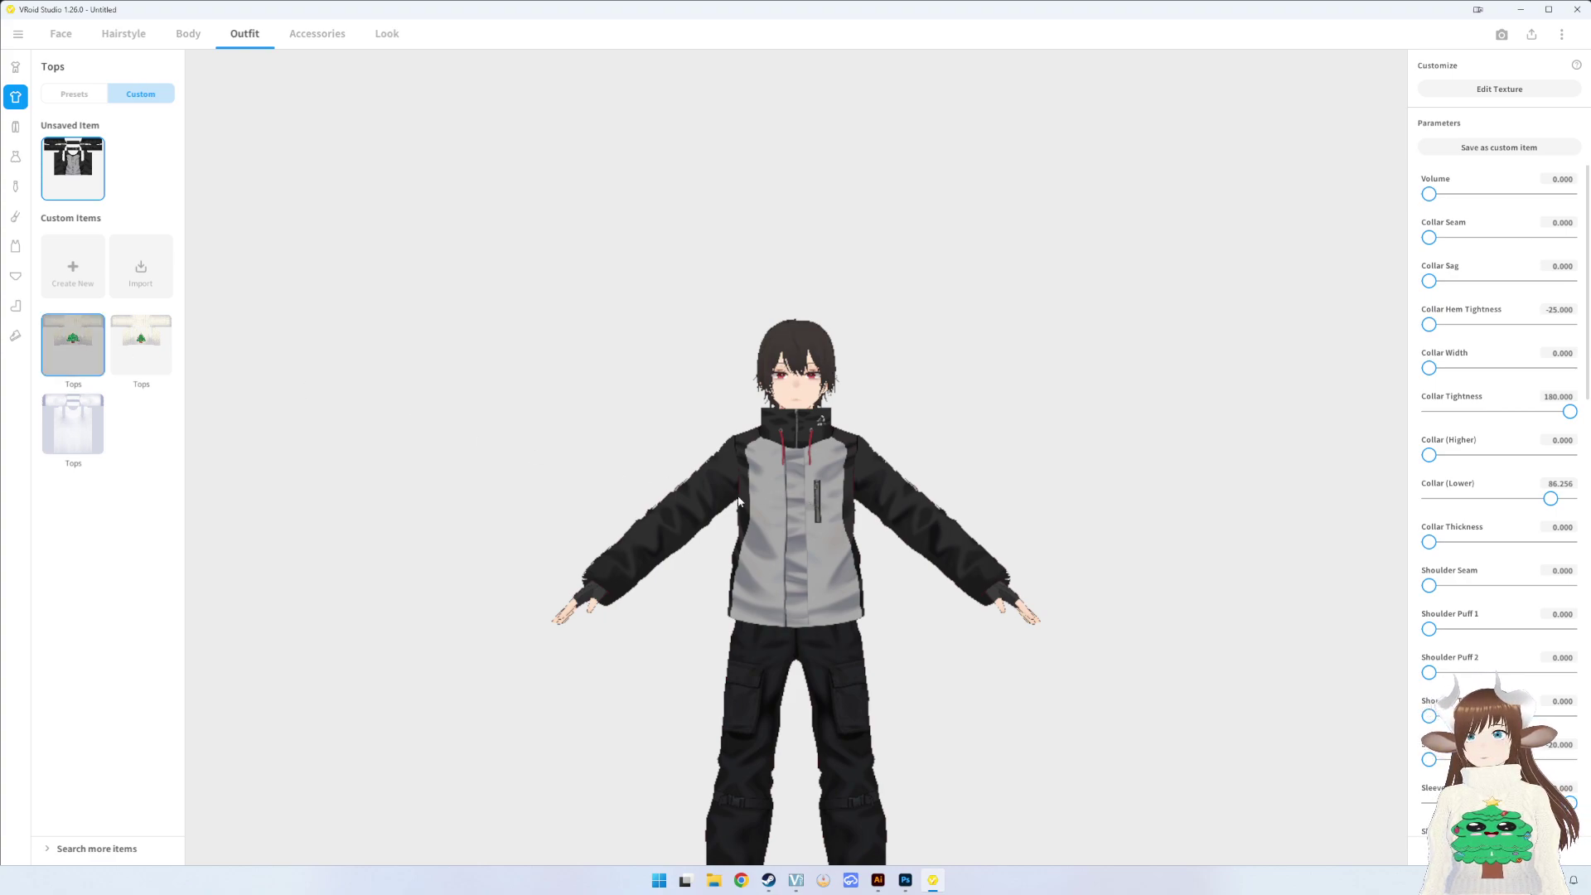
{"action": "left_click", "coordinate": [93, 350]}
- Zoom and orbit around the avatar to inspect the sweater from a three-quarter view
{"action": "scroll", "coordinate": [713, 444], "scroll_direction": "up", "scroll_amount": 2}
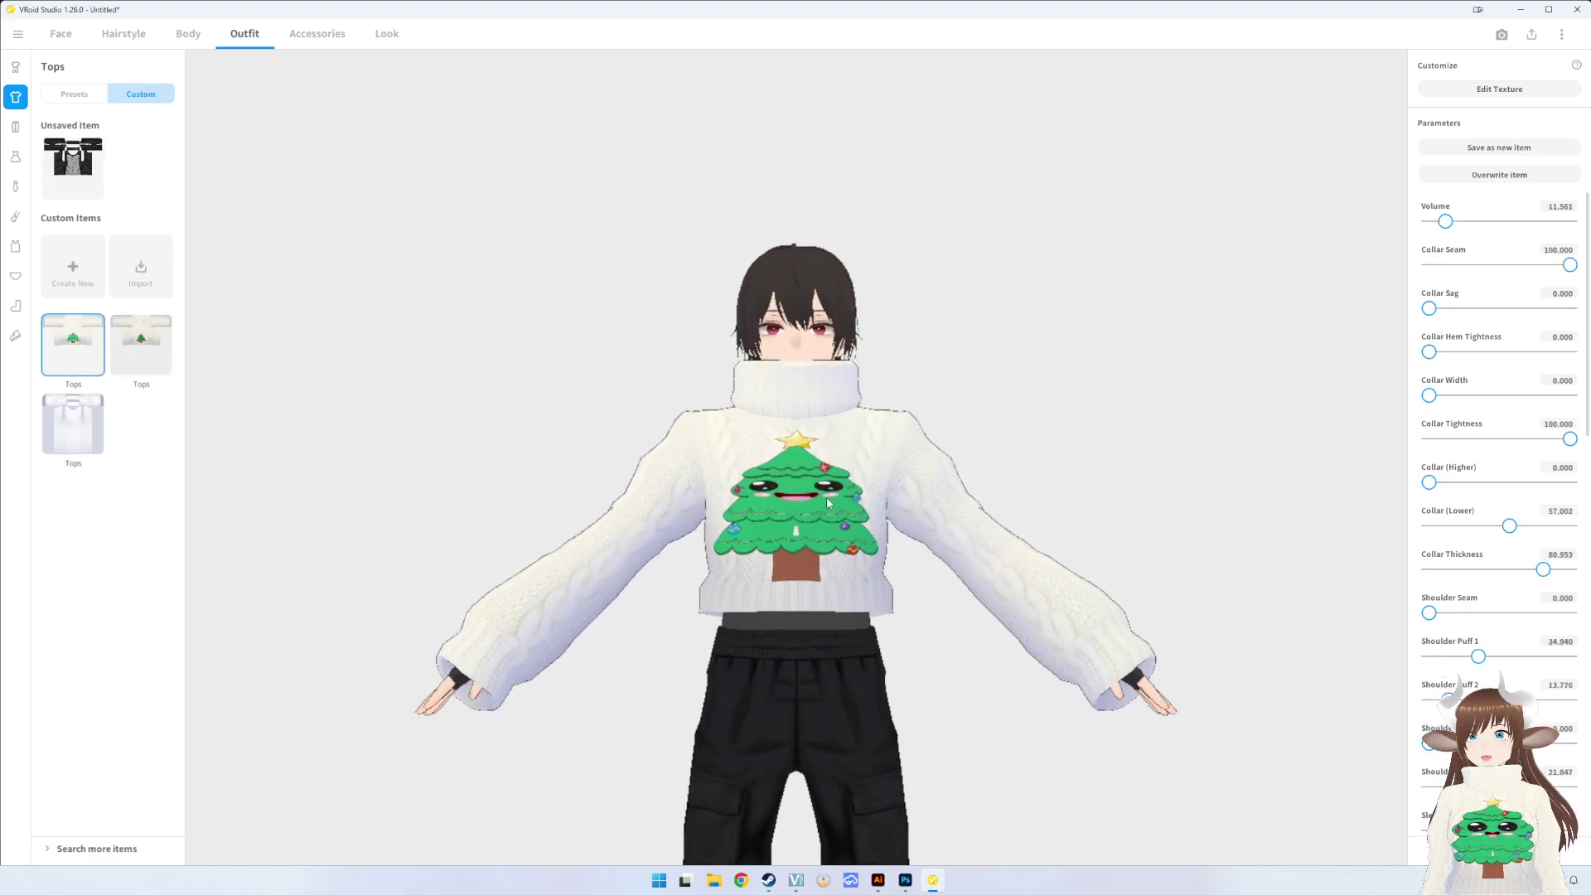
{"action": "scroll", "coordinate": [827, 497], "scroll_direction": "up", "scroll_amount": 2}
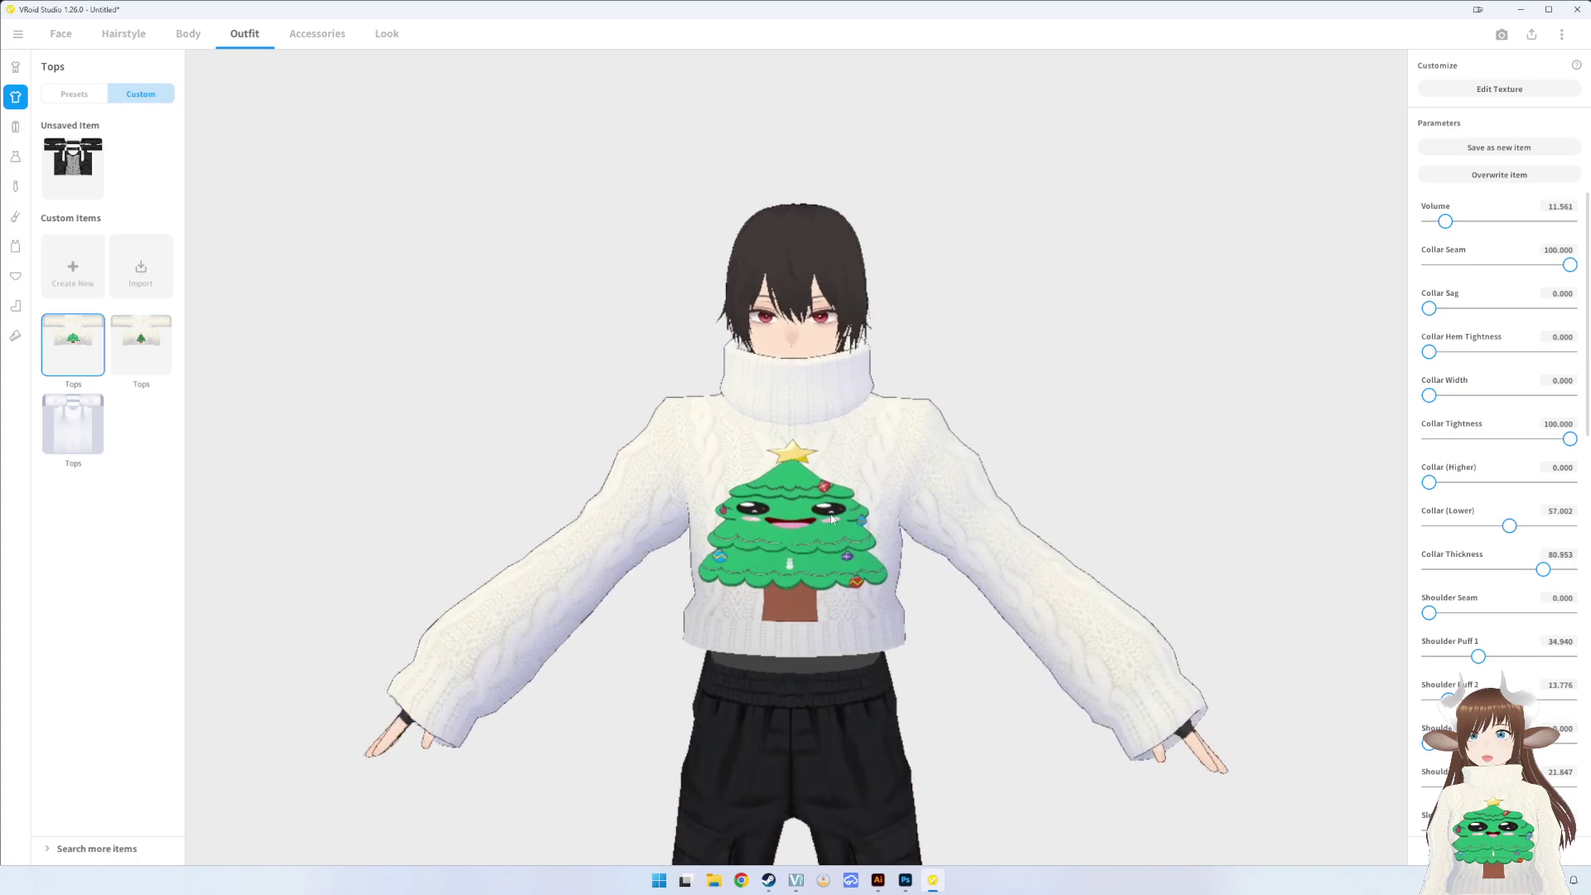
{"action": "scroll", "coordinate": [847, 523], "scroll_direction": "up", "scroll_amount": 2}
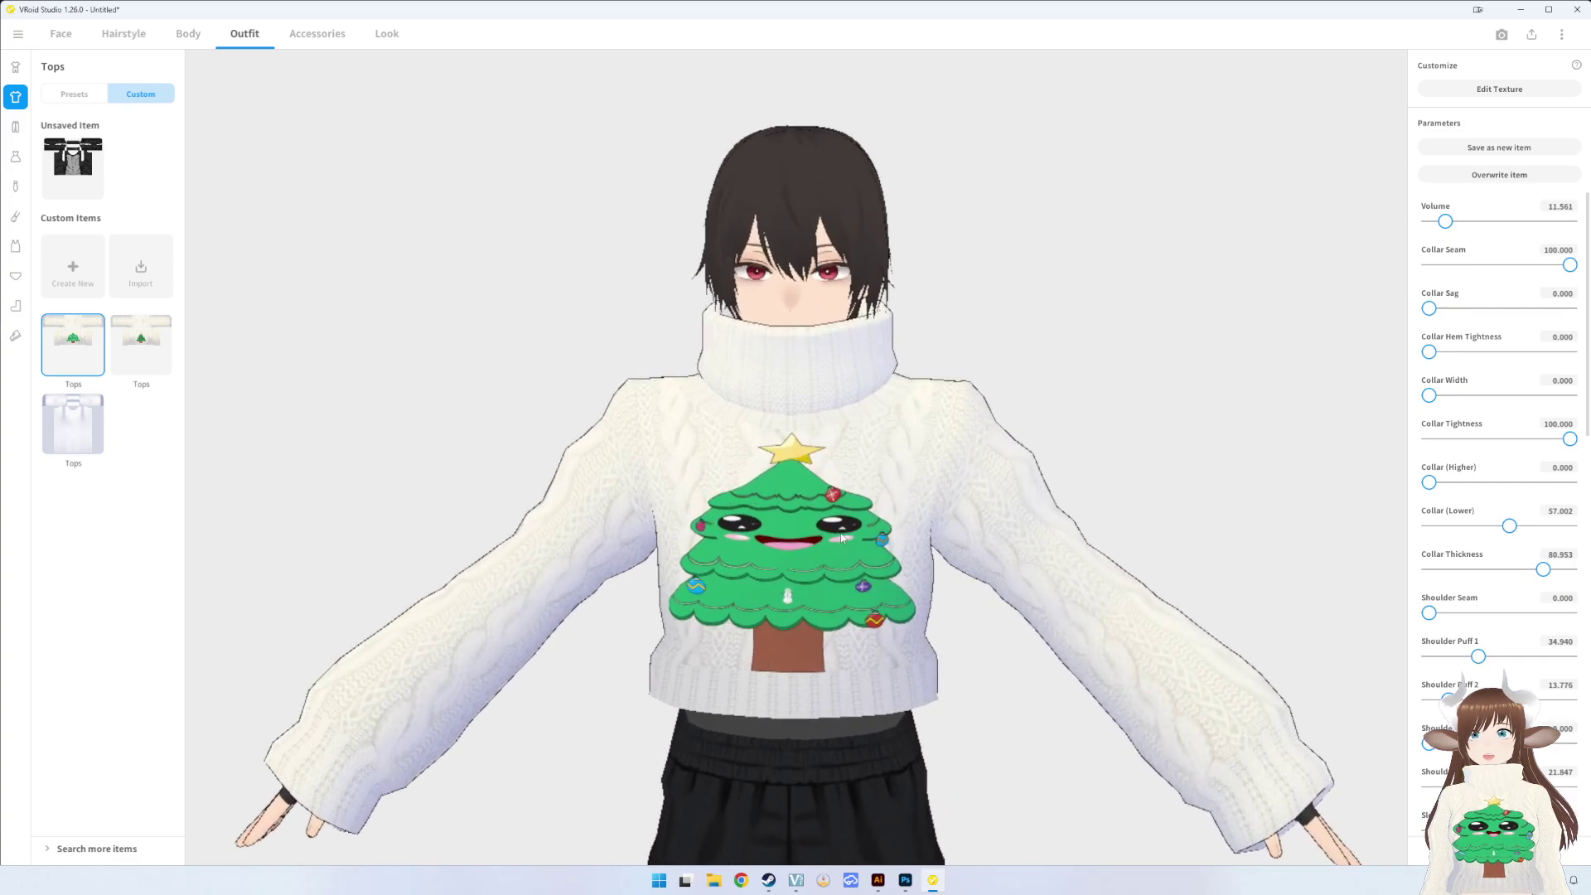
{"action": "scroll", "coordinate": [853, 534], "scroll_direction": "up", "scroll_amount": 2}
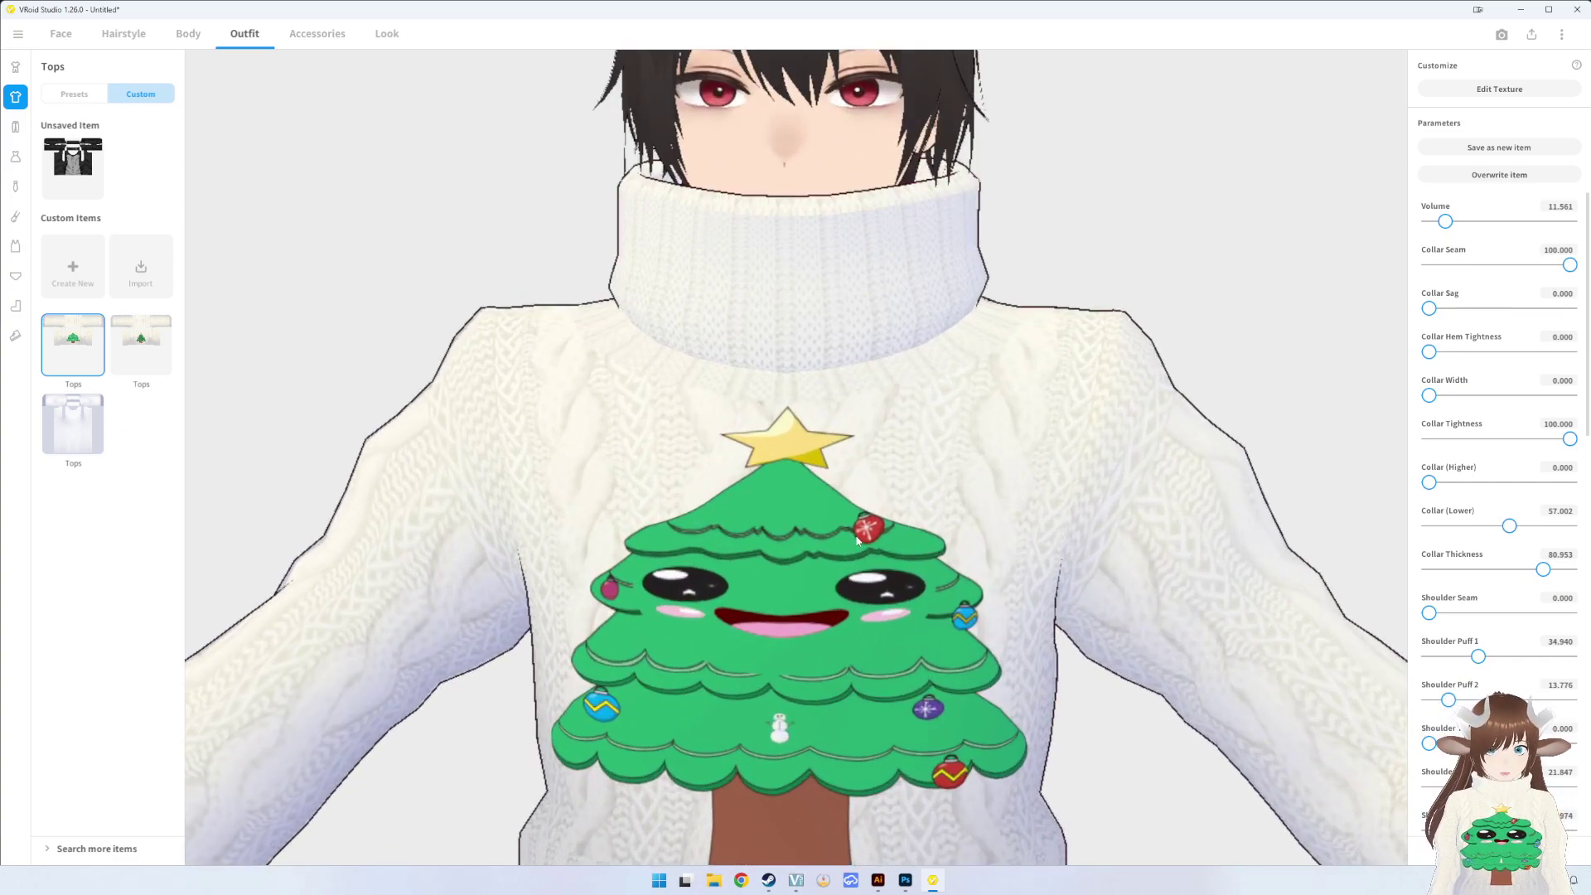
{"action": "scroll", "coordinate": [856, 534], "scroll_direction": "down", "scroll_amount": 1}
{"action": "scroll", "coordinate": [847, 529], "scroll_direction": "down", "scroll_amount": 1}
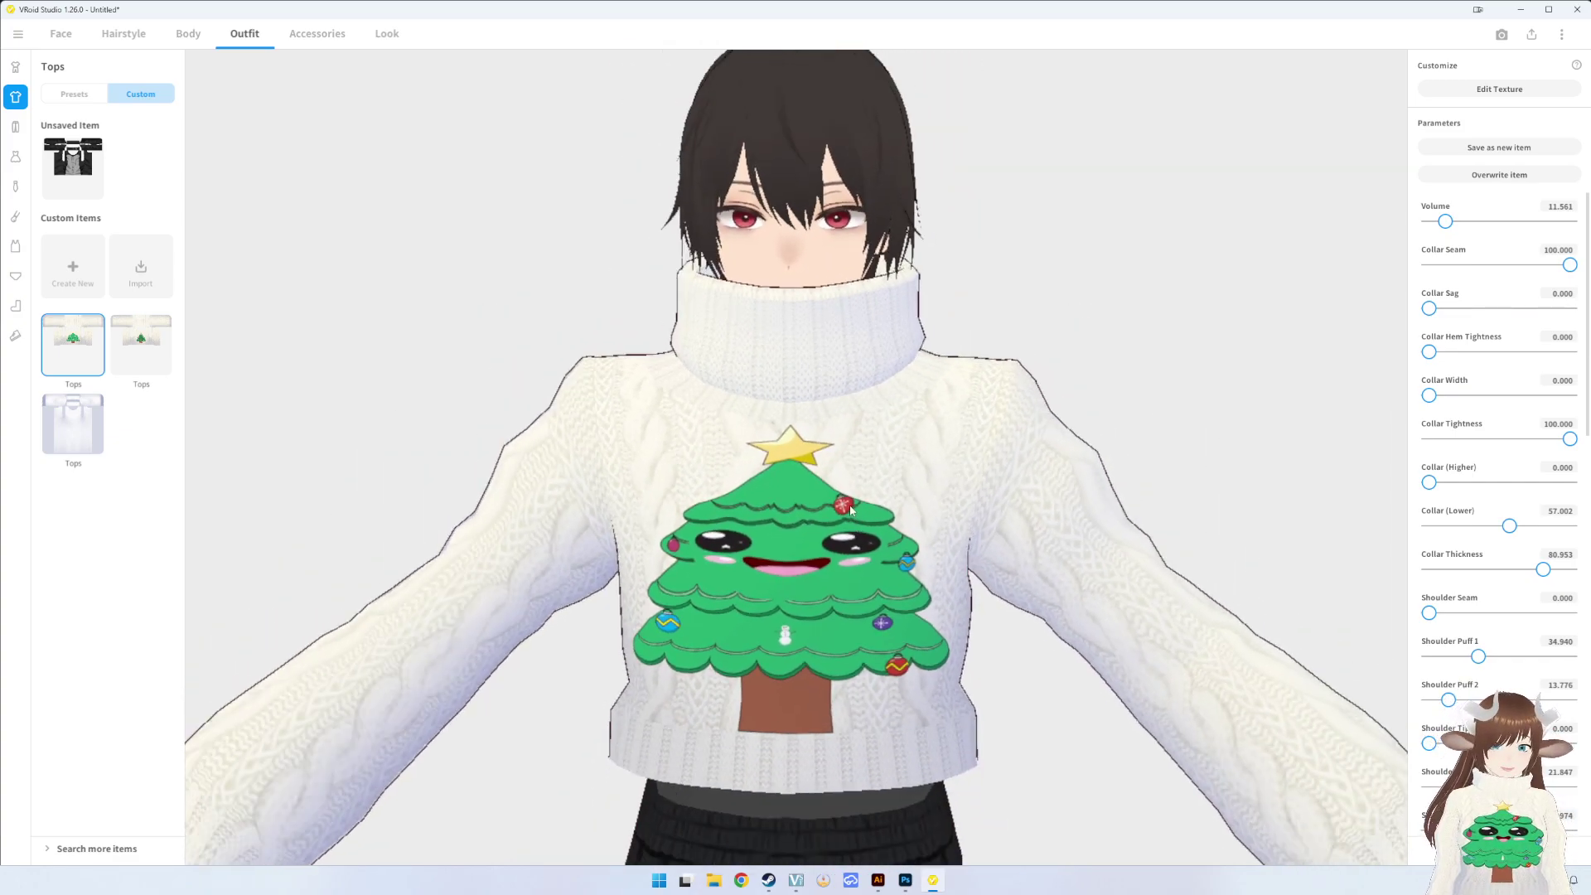
{"action": "scroll", "coordinate": [837, 524], "scroll_direction": "down", "scroll_amount": 1}
{"action": "scroll", "coordinate": [828, 519], "scroll_direction": "down", "scroll_amount": 1}
{"action": "mouse_move", "coordinate": [849, 545]}
{"action": "left_mouse_down"}
{"action": "mouse_move", "coordinate": [883, 534]}
{"action": "mouse_move", "coordinate": [848, 546]}
{"action": "mouse_move", "coordinate": [887, 557]}
{"action": "left_mouse_up"}
{"action": "scroll", "coordinate": [878, 544], "scroll_direction": "up", "scroll_amount": 2}
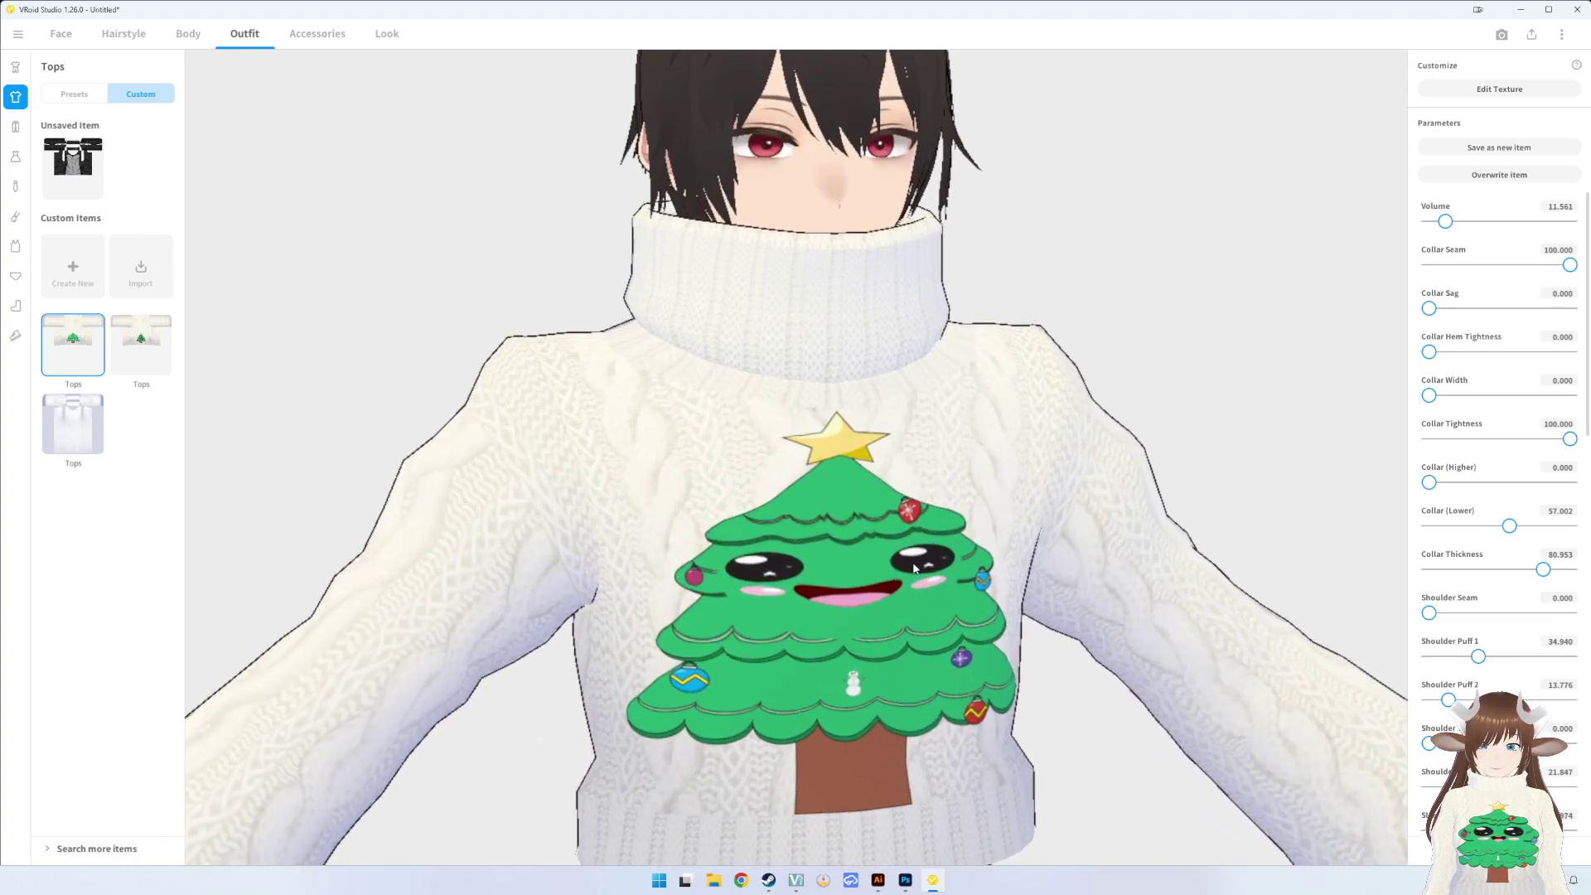
{"action": "scroll", "coordinate": [933, 585], "scroll_direction": "up", "scroll_amount": 1}
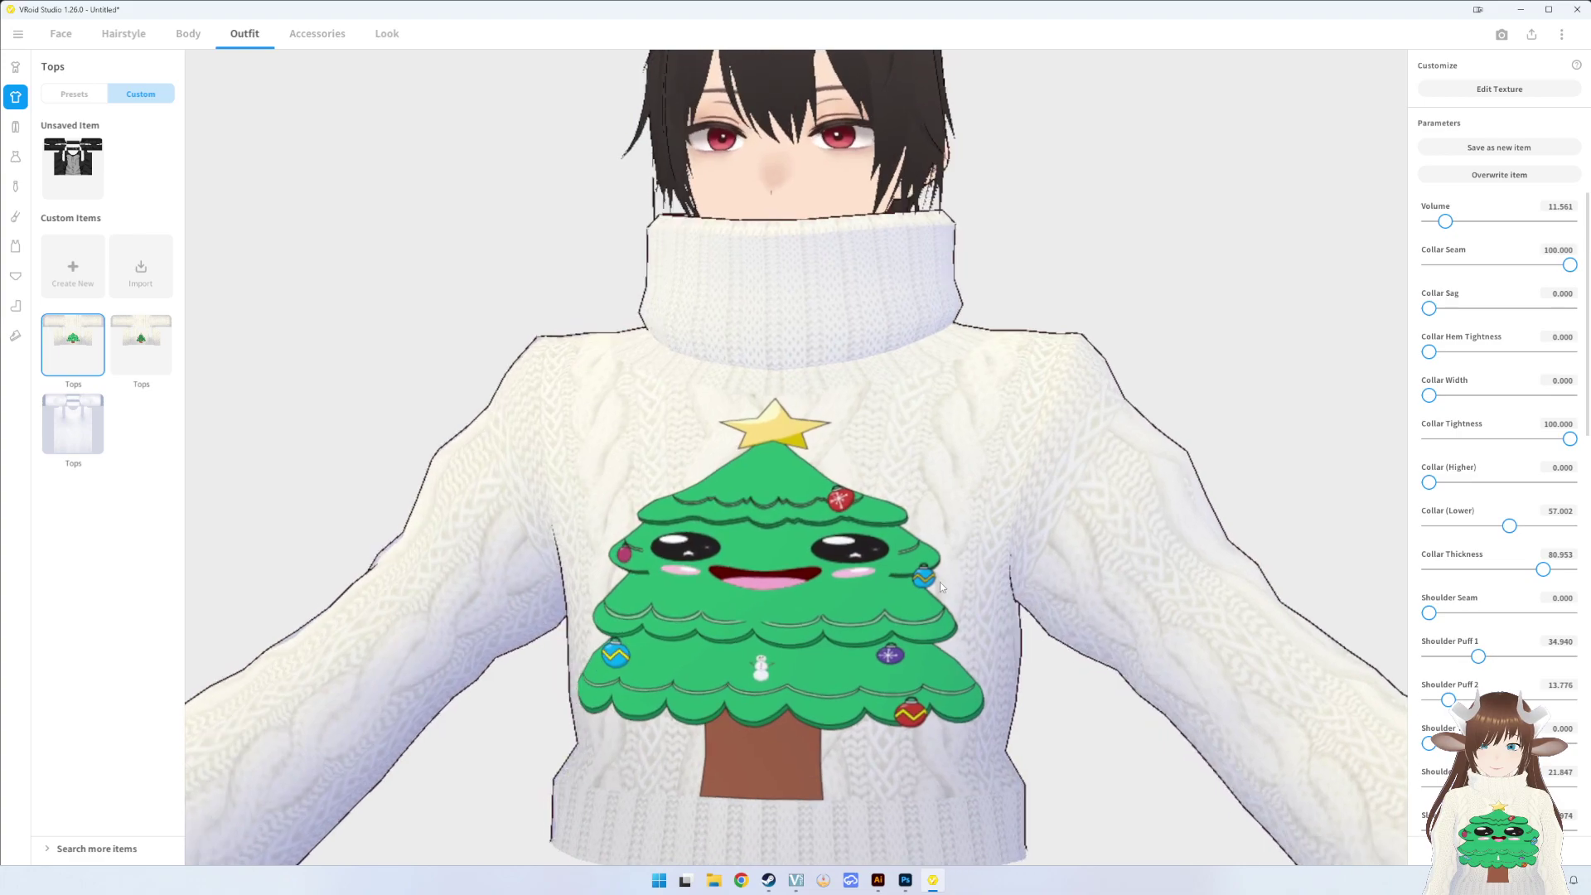
{"action": "left_click_drag", "start_coordinate": [940, 582], "coordinate": [946, 599]}
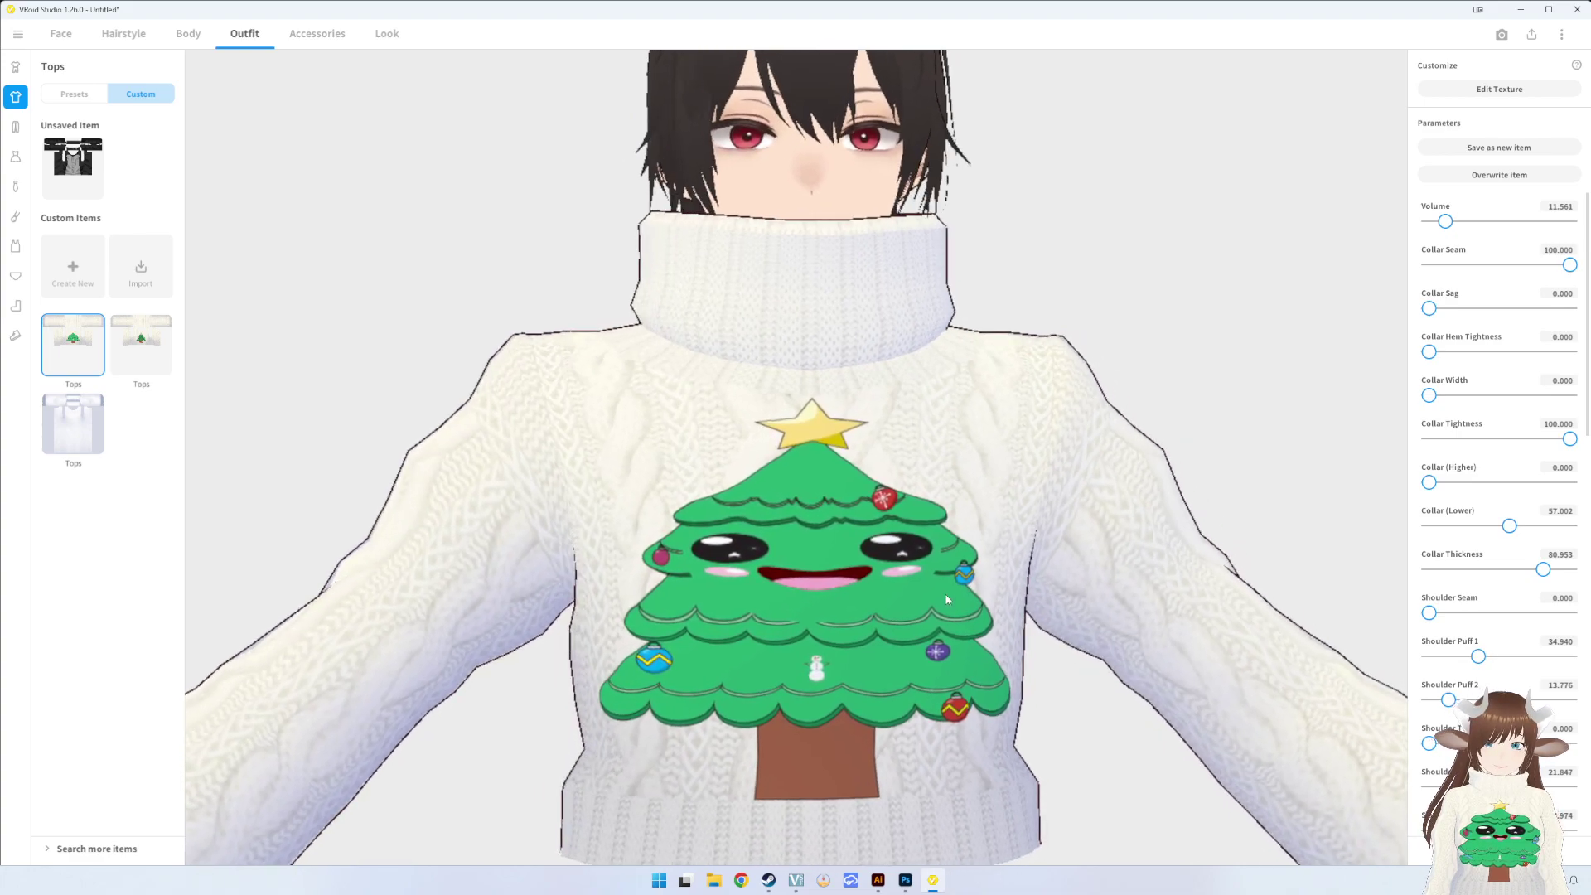
{"action": "scroll", "coordinate": [945, 589], "scroll_direction": "down", "scroll_amount": 5}
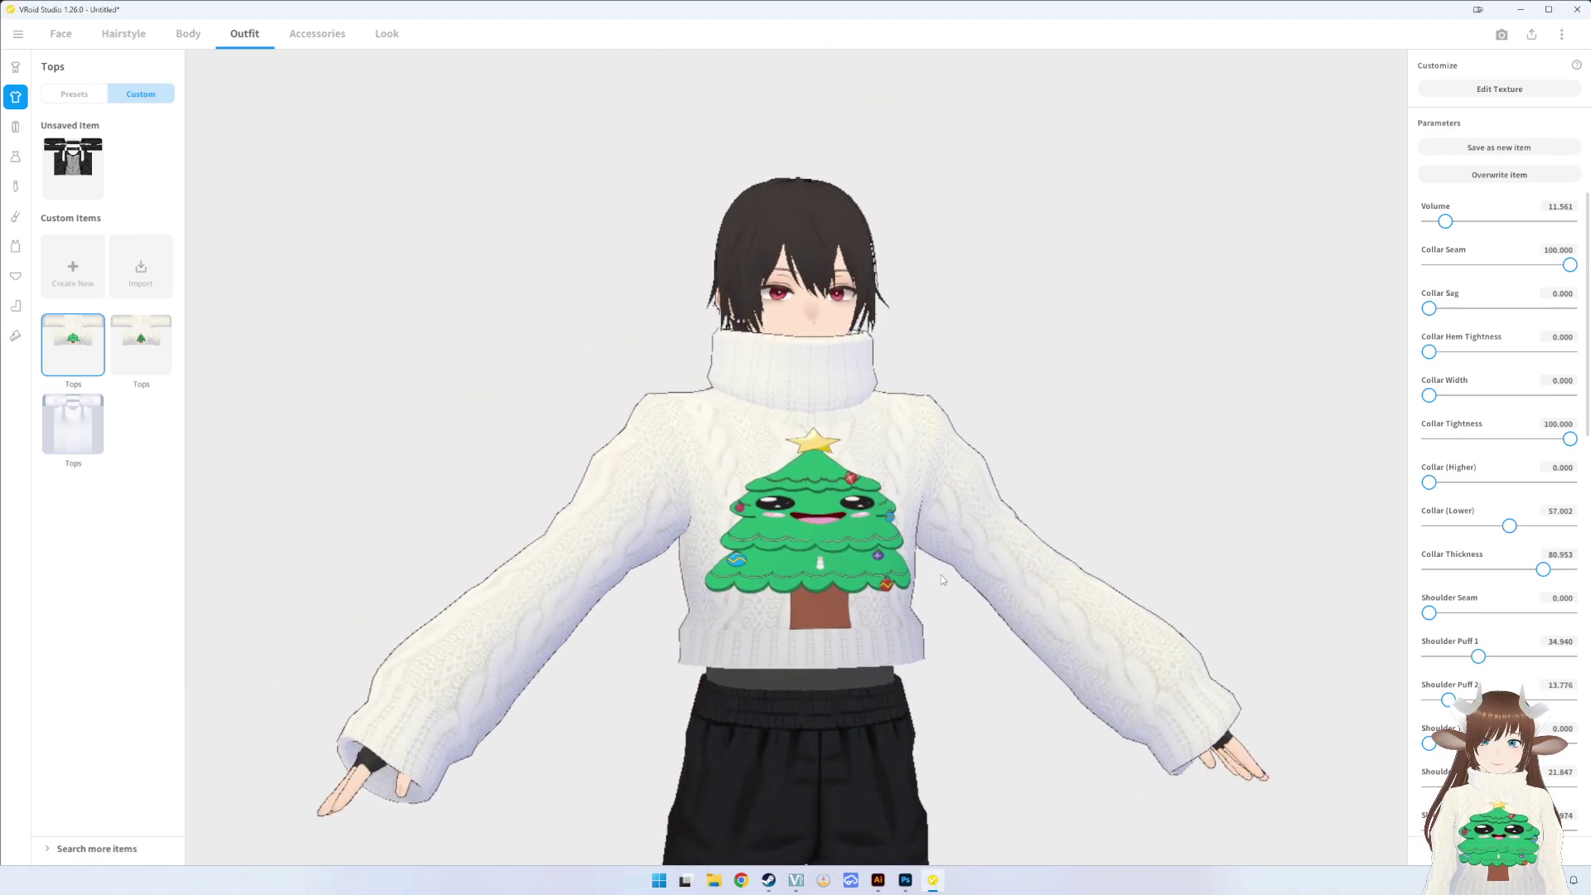
{"action": "scroll", "coordinate": [939, 580], "scroll_direction": "up", "scroll_amount": 2}
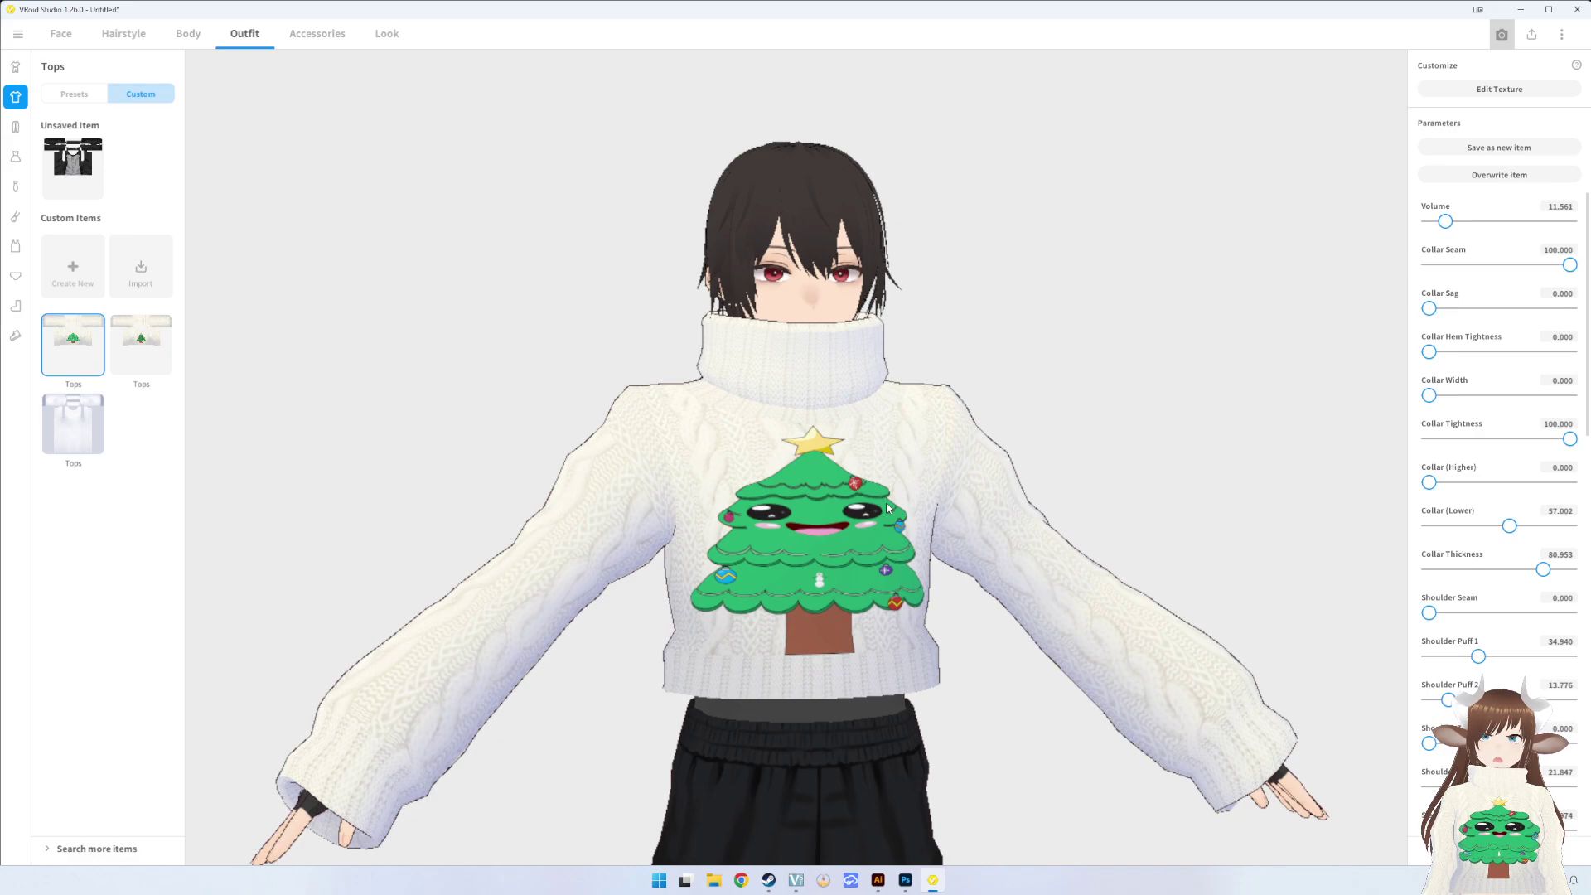
- In the Photo Booth, preview the Standby 1 and Standby 2 animations, then reset the pose
{"action": "key", "text": "ctrl+p"}
{"action": "scroll", "coordinate": [858, 523], "scroll_direction": "up", "scroll_amount": 3}
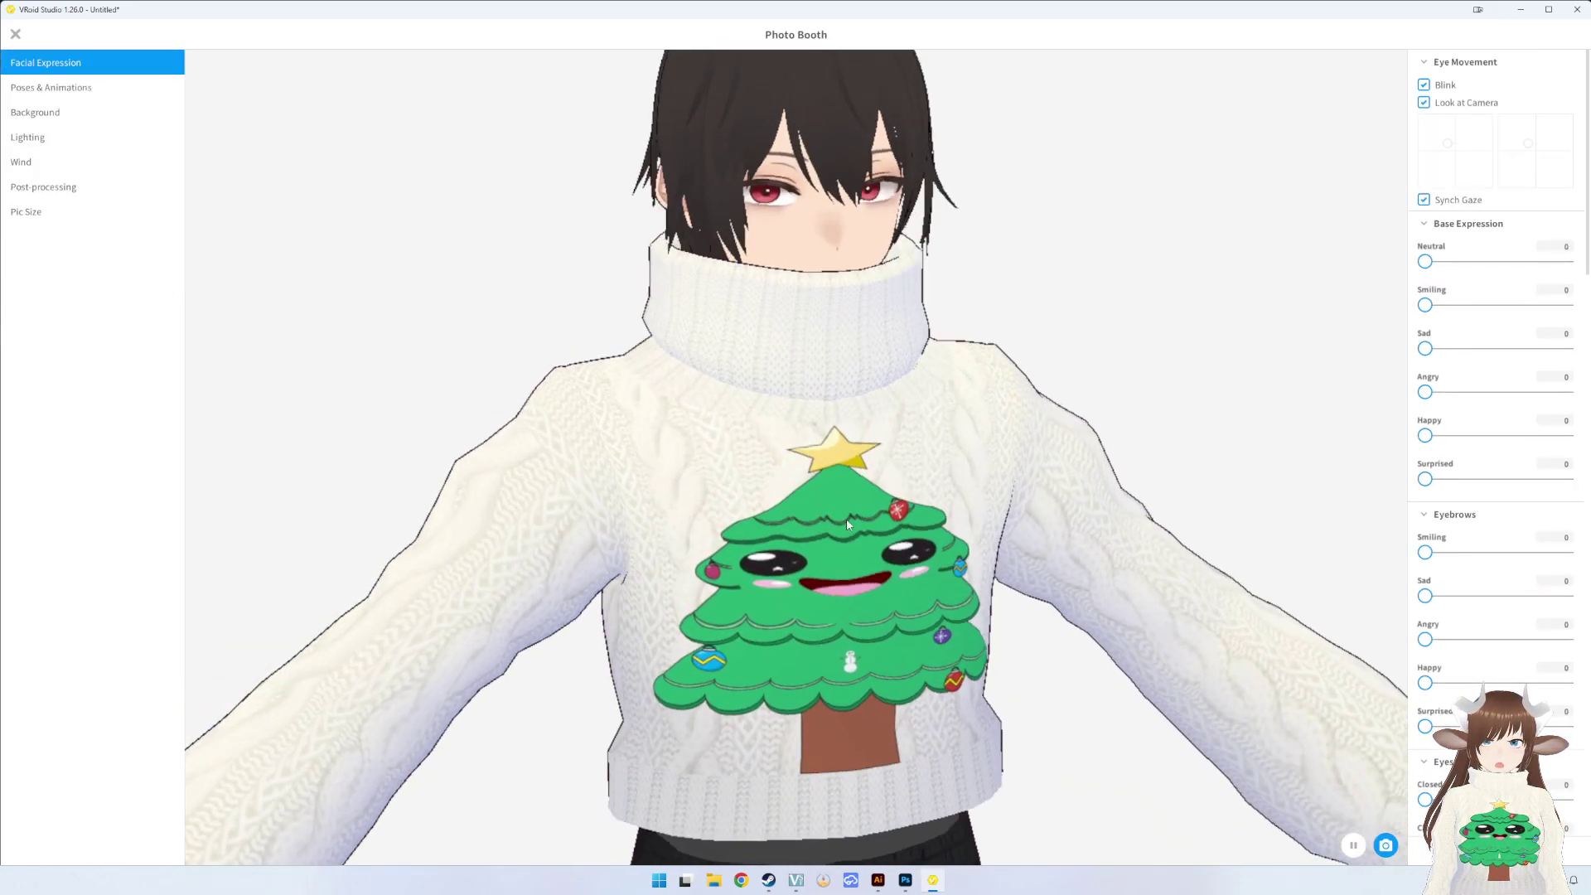
{"action": "scroll", "coordinate": [847, 524], "scroll_direction": "down", "scroll_amount": 3}
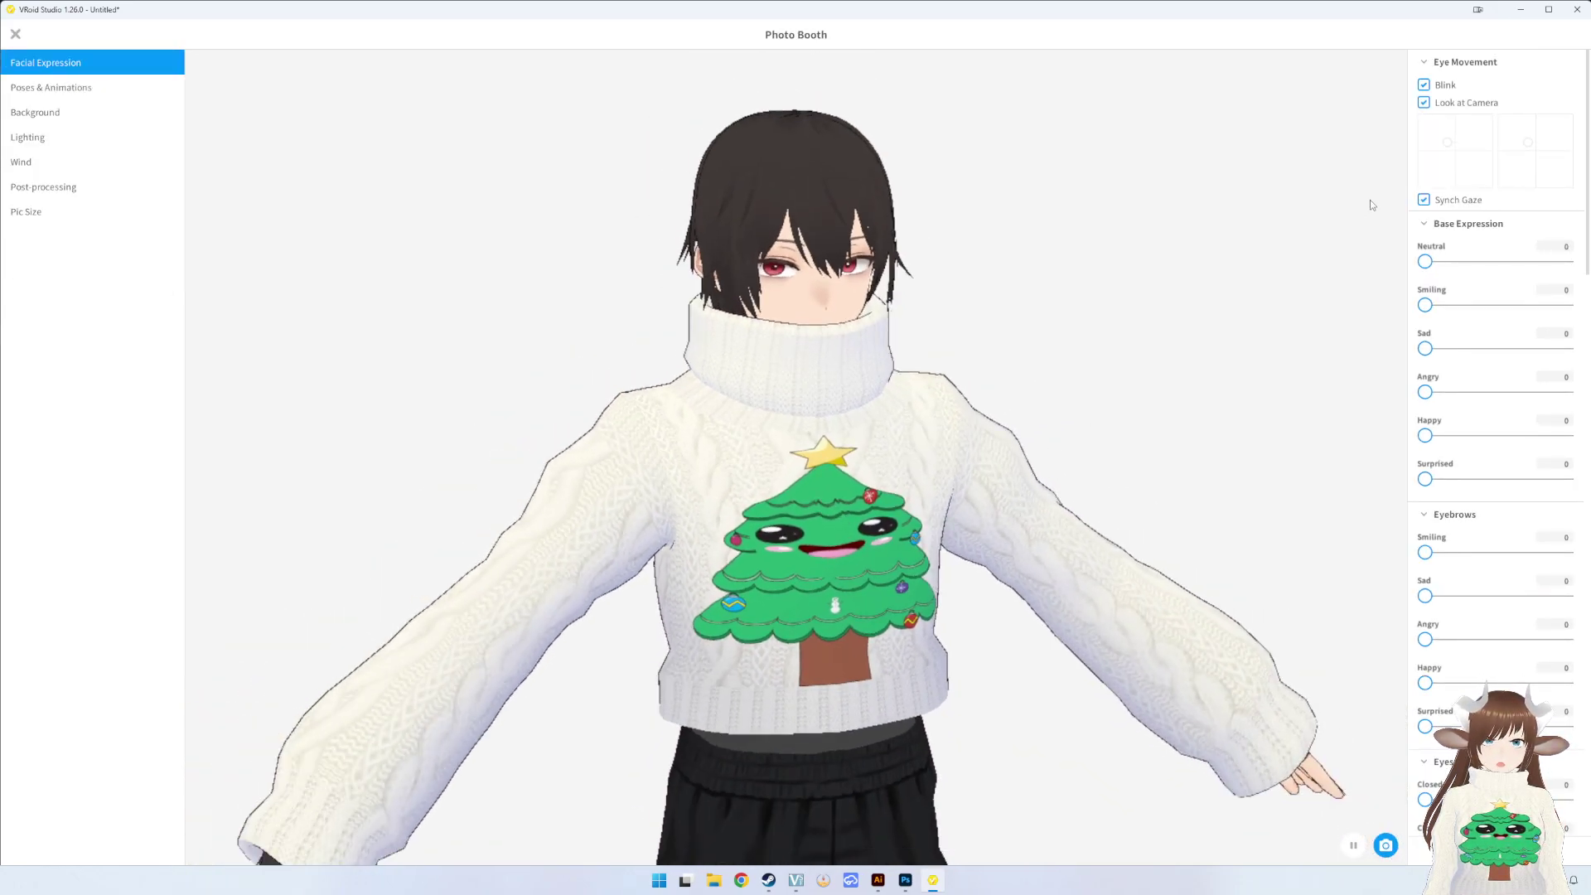
{"action": "left_click", "coordinate": [83, 90]}
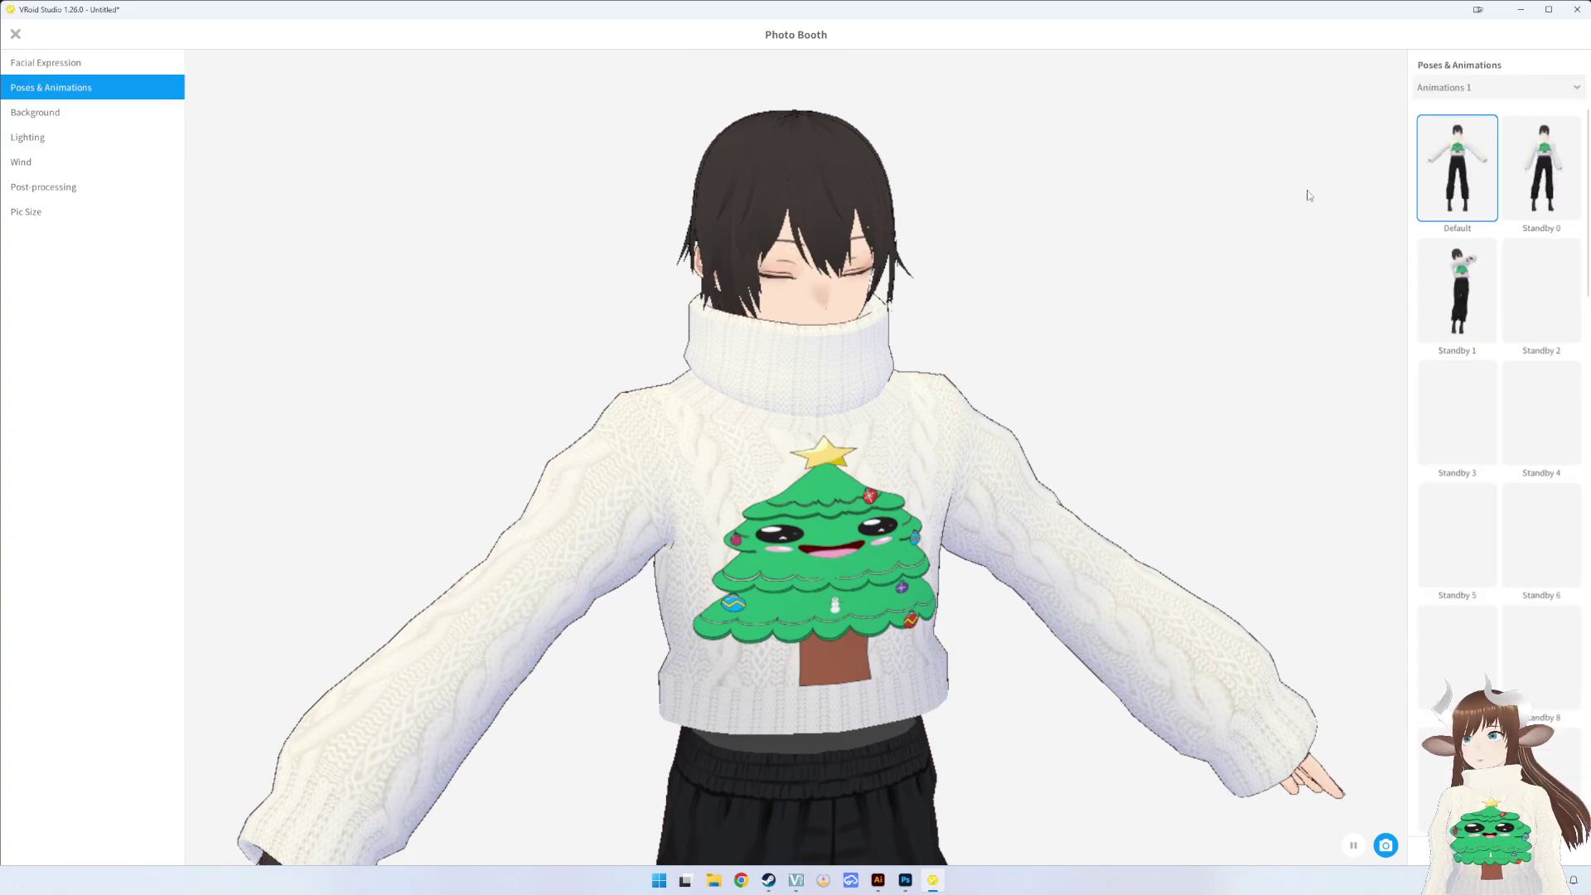
{"action": "left_click", "coordinate": [1456, 290]}
{"action": "left_click", "coordinate": [1511, 313]}
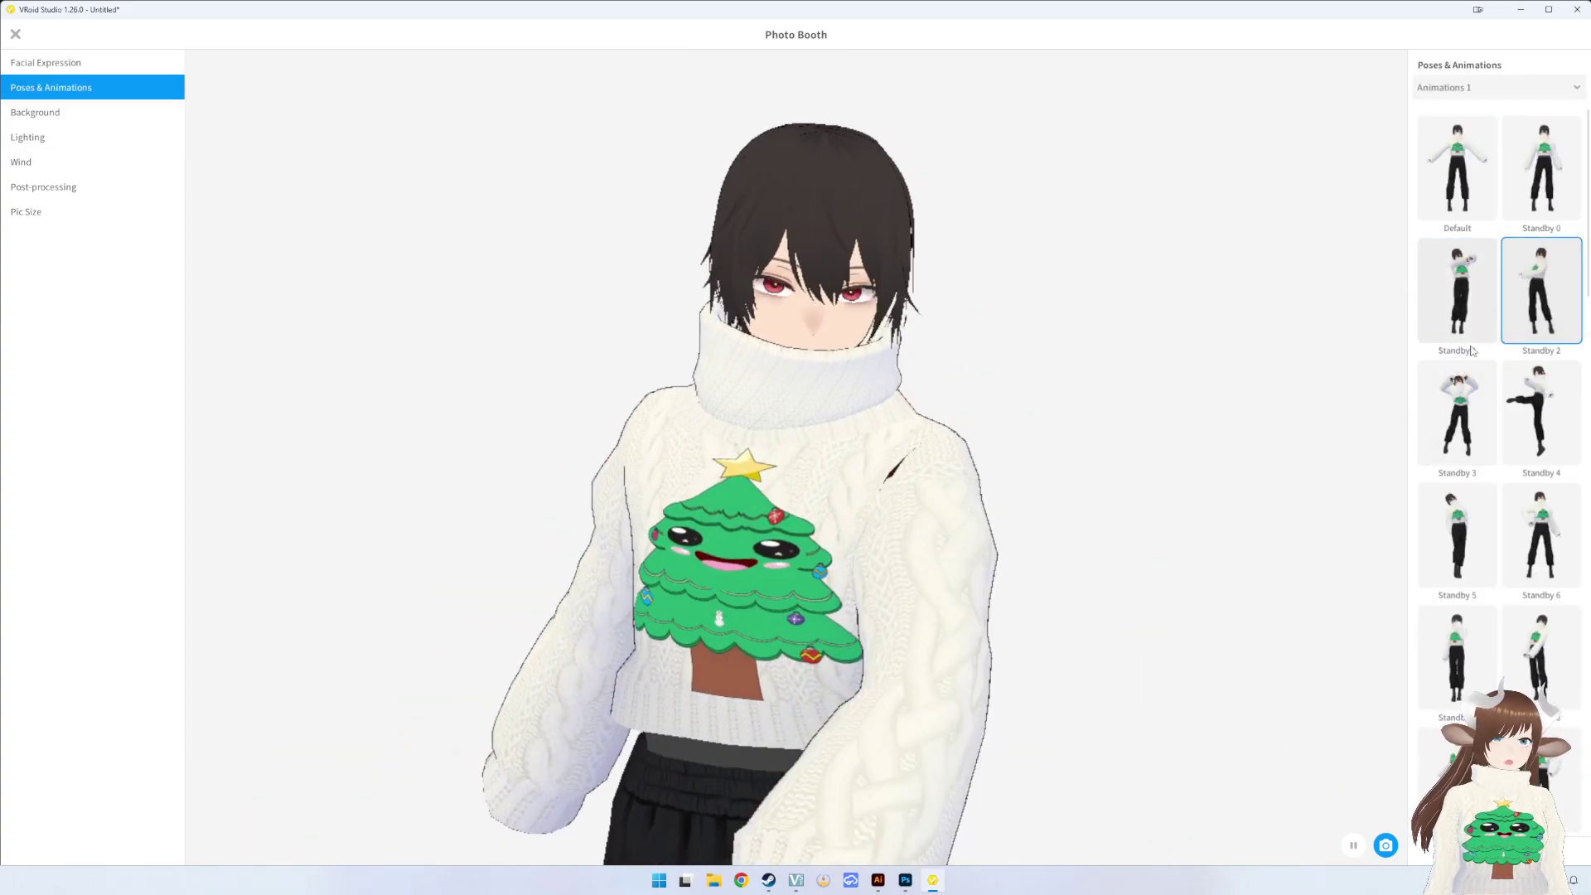
{"action": "left_click", "coordinate": [1354, 846]}
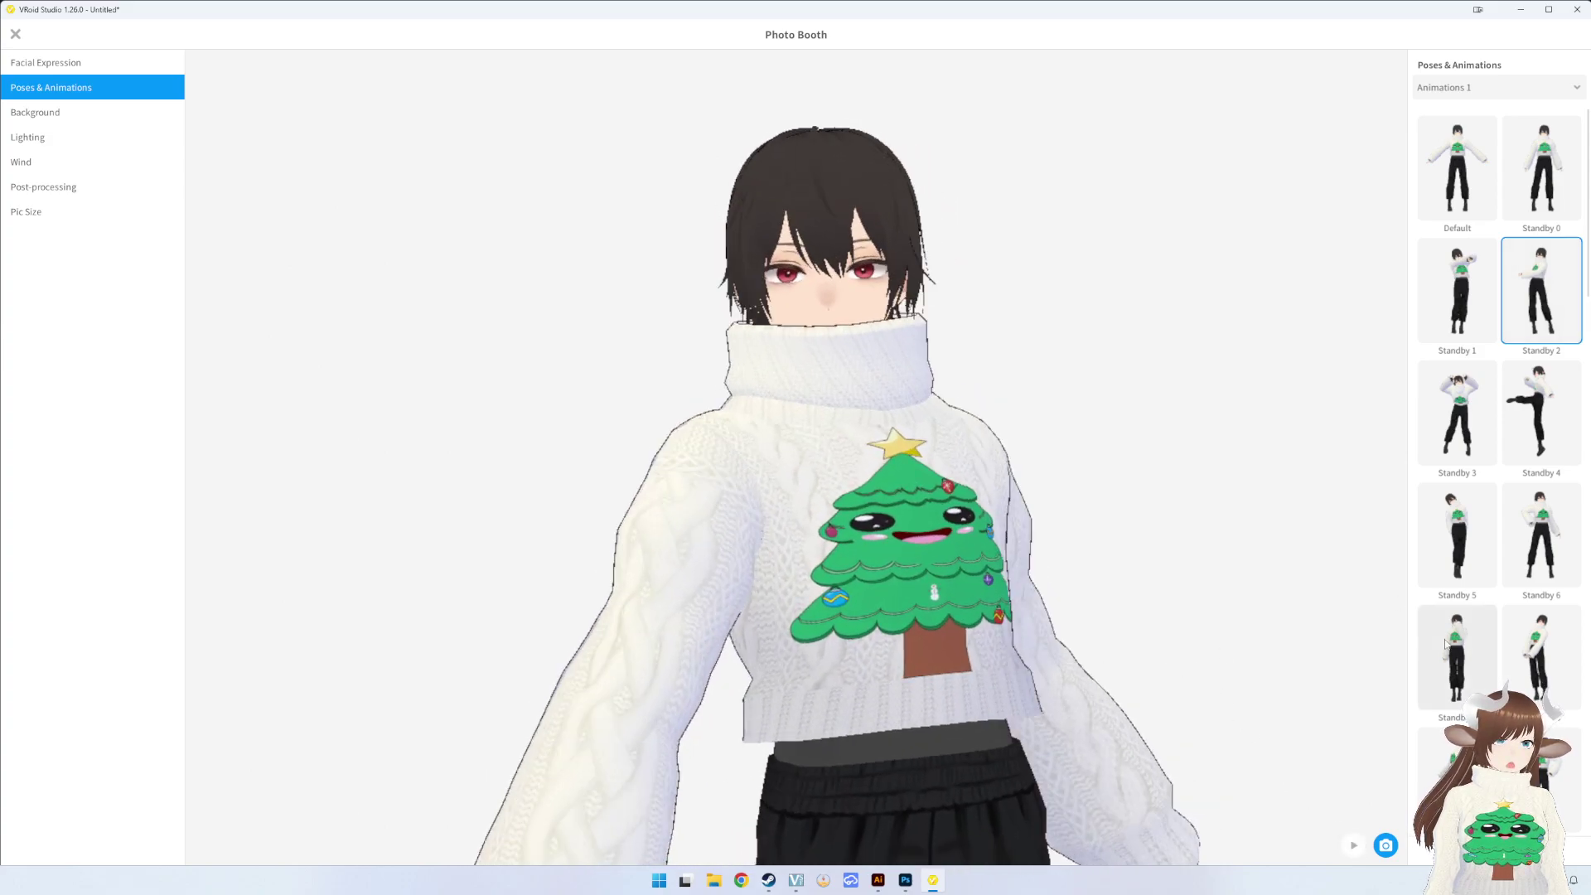
{"action": "left_click", "coordinate": [1445, 644]}
{"action": "left_click", "coordinate": [1546, 639]}
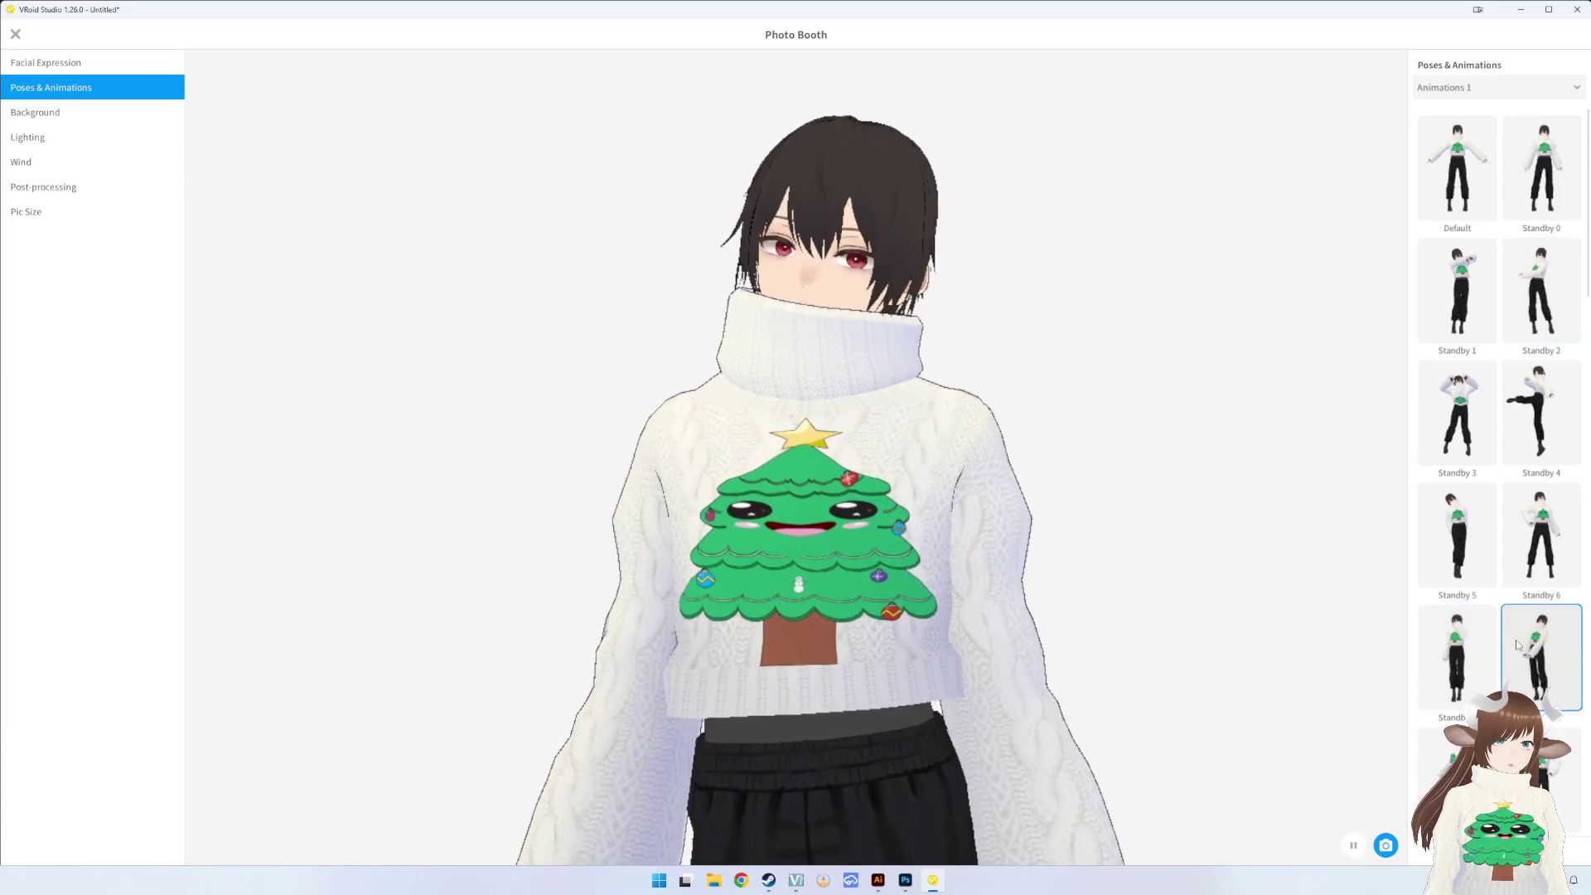
{"action": "left_click", "coordinate": [1470, 166]}
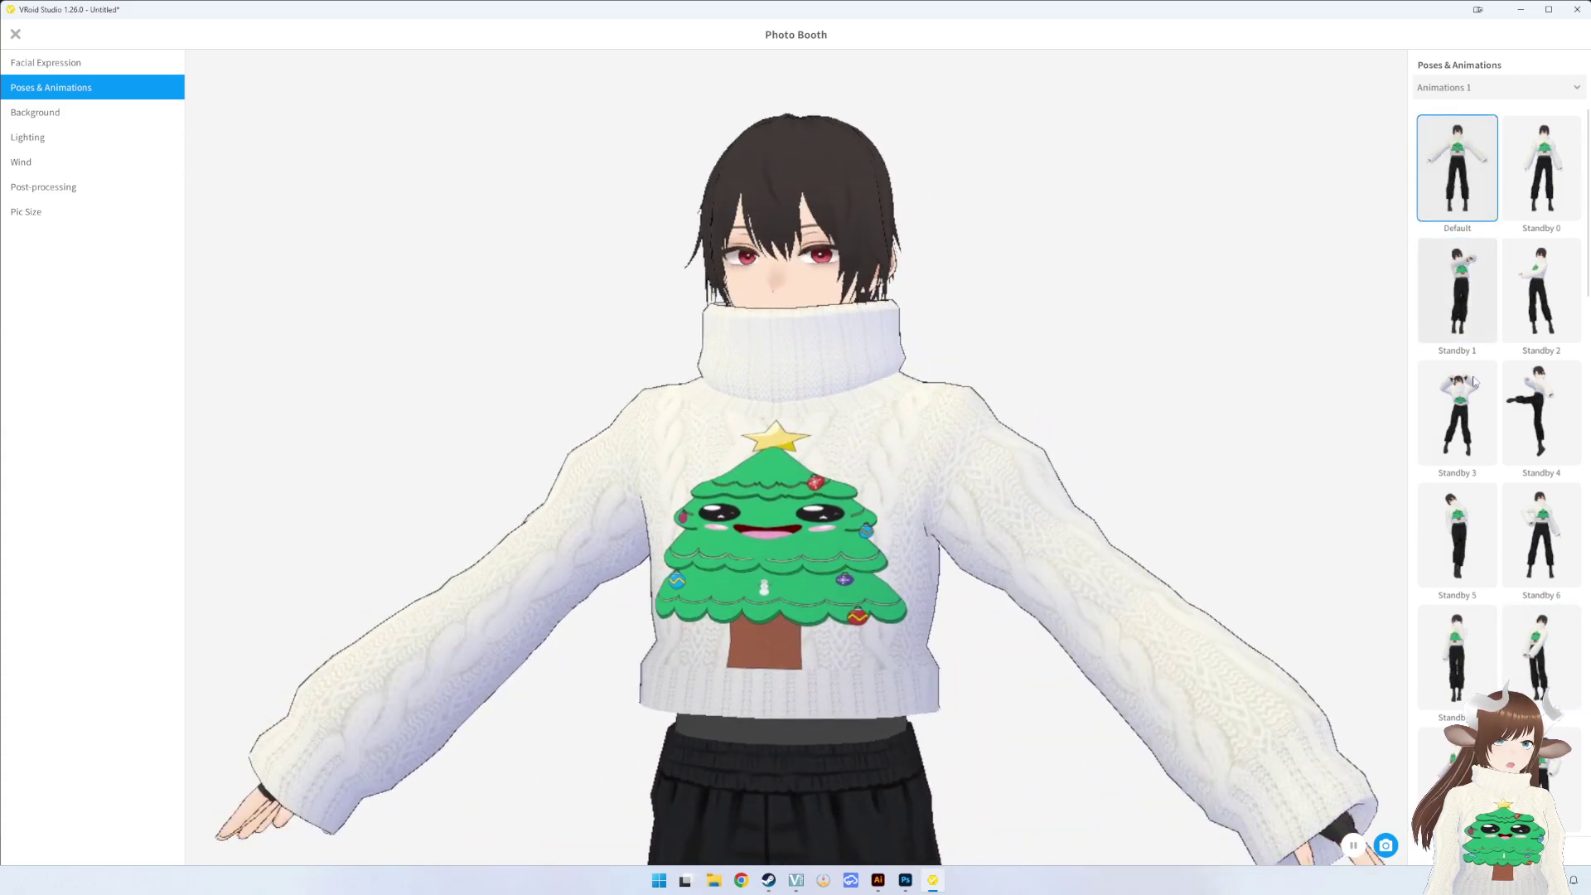
- Preview the Standby 9, Determined and arms-up stretching animations
{"action": "scroll", "coordinate": [1513, 555], "scroll_direction": "down", "scroll_amount": 3}
{"action": "left_click", "coordinate": [1478, 583]}
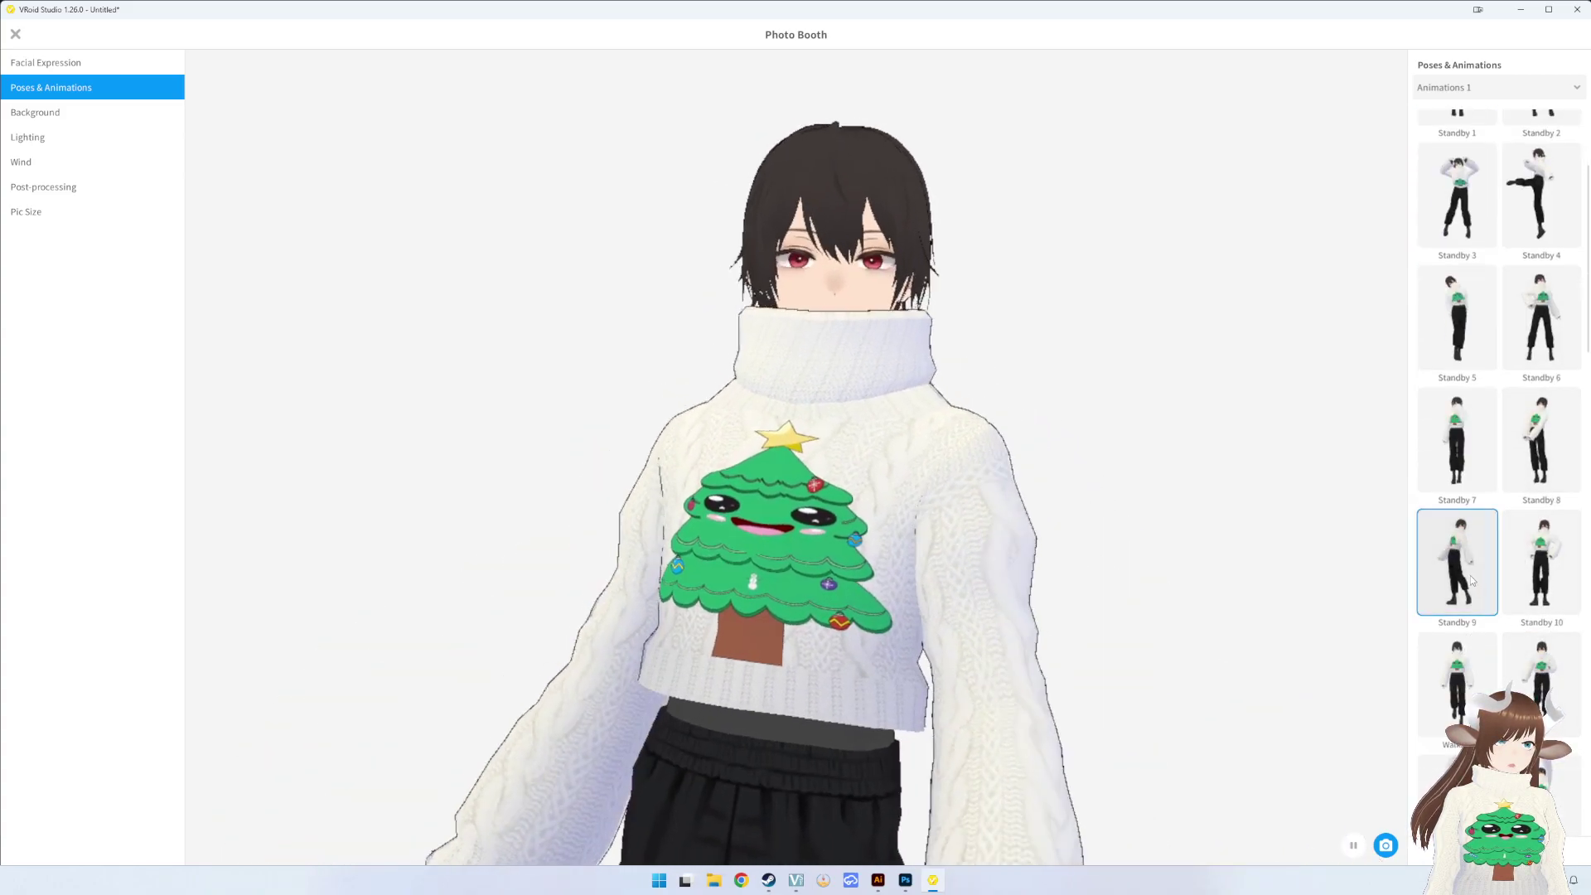
{"action": "scroll", "coordinate": [1478, 583], "scroll_direction": "down", "scroll_amount": 2}
{"action": "scroll", "coordinate": [1477, 583], "scroll_direction": "down", "scroll_amount": 2}
{"action": "scroll", "coordinate": [1471, 665], "scroll_direction": "down", "scroll_amount": 2}
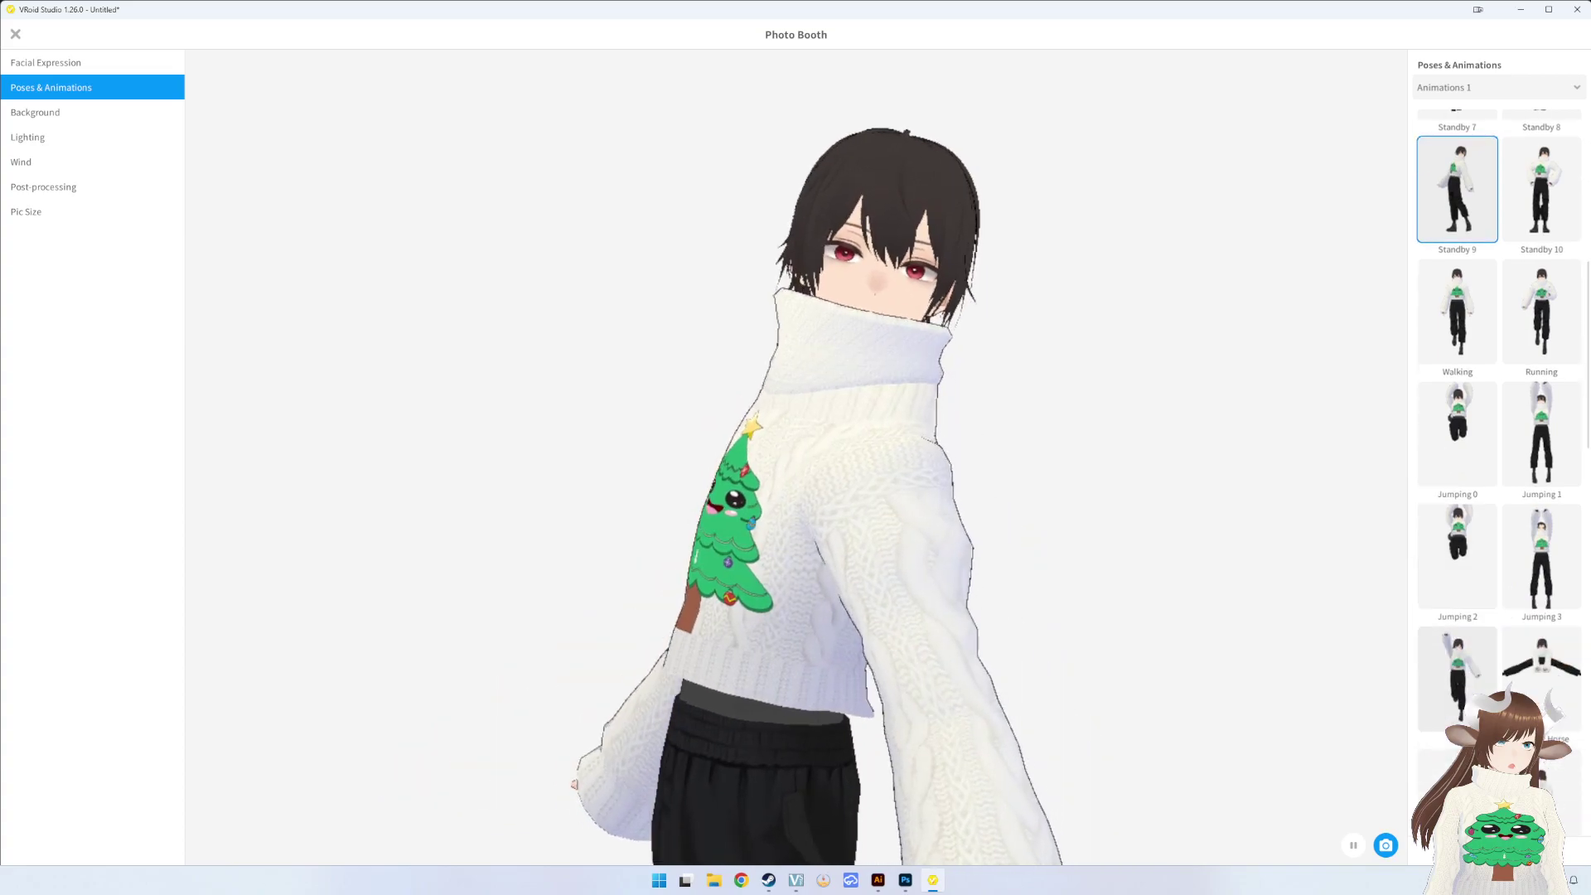
{"action": "scroll", "coordinate": [1472, 666], "scroll_direction": "down", "scroll_amount": 2}
{"action": "scroll", "coordinate": [1472, 665], "scroll_direction": "down", "scroll_amount": 2}
{"action": "scroll", "coordinate": [1471, 665], "scroll_direction": "down", "scroll_amount": 2}
{"action": "scroll", "coordinate": [1471, 666], "scroll_direction": "down", "scroll_amount": 2}
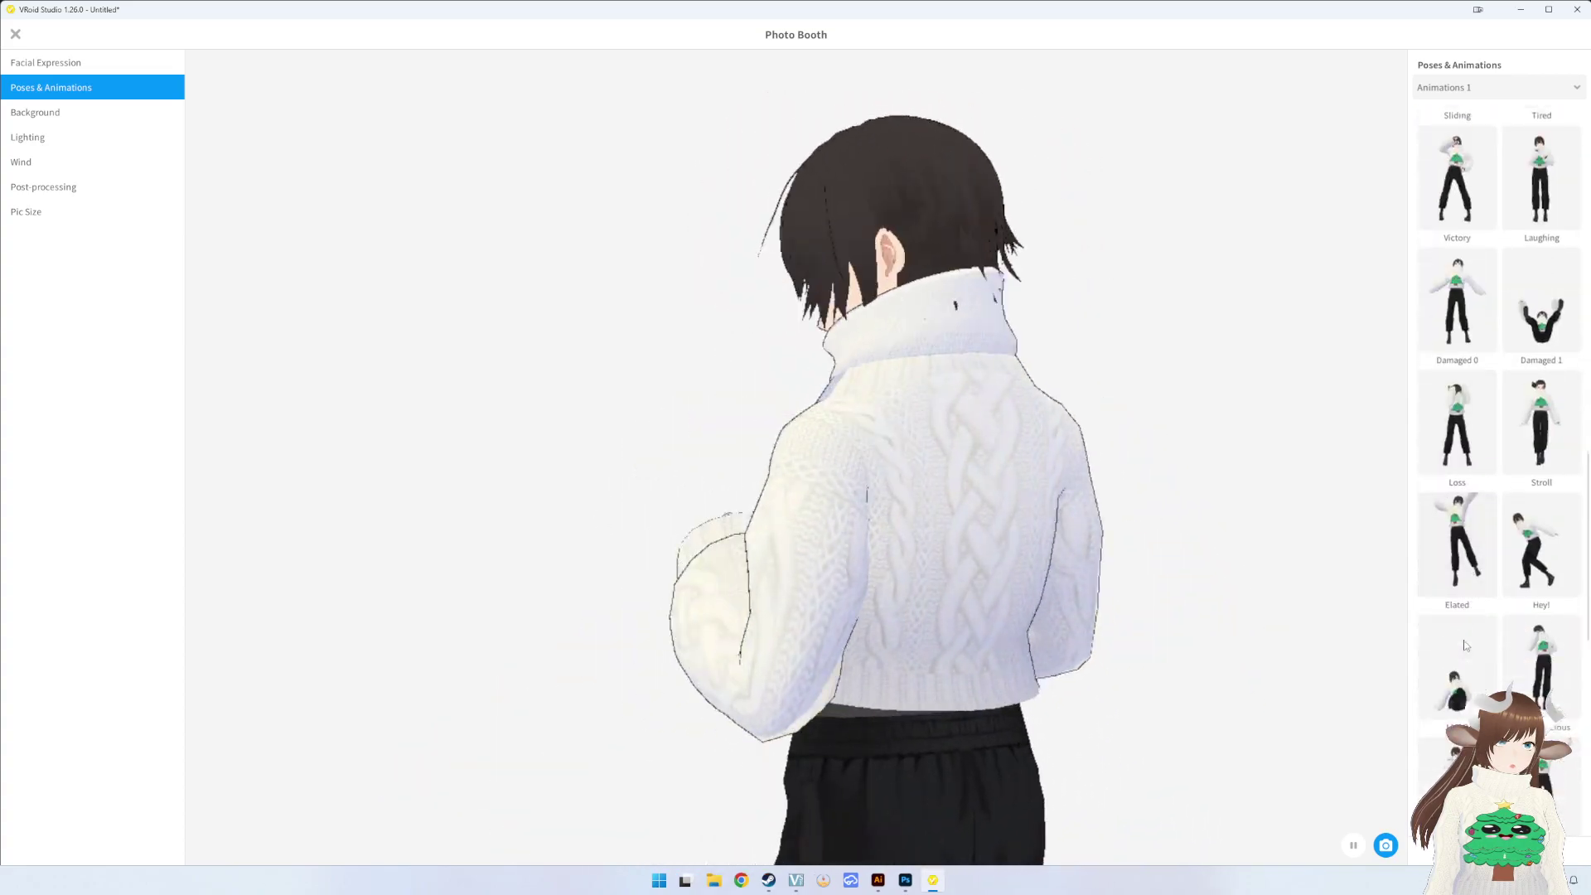
{"action": "scroll", "coordinate": [1466, 654], "scroll_direction": "down", "scroll_amount": 2}
{"action": "left_click", "coordinate": [1458, 634]}
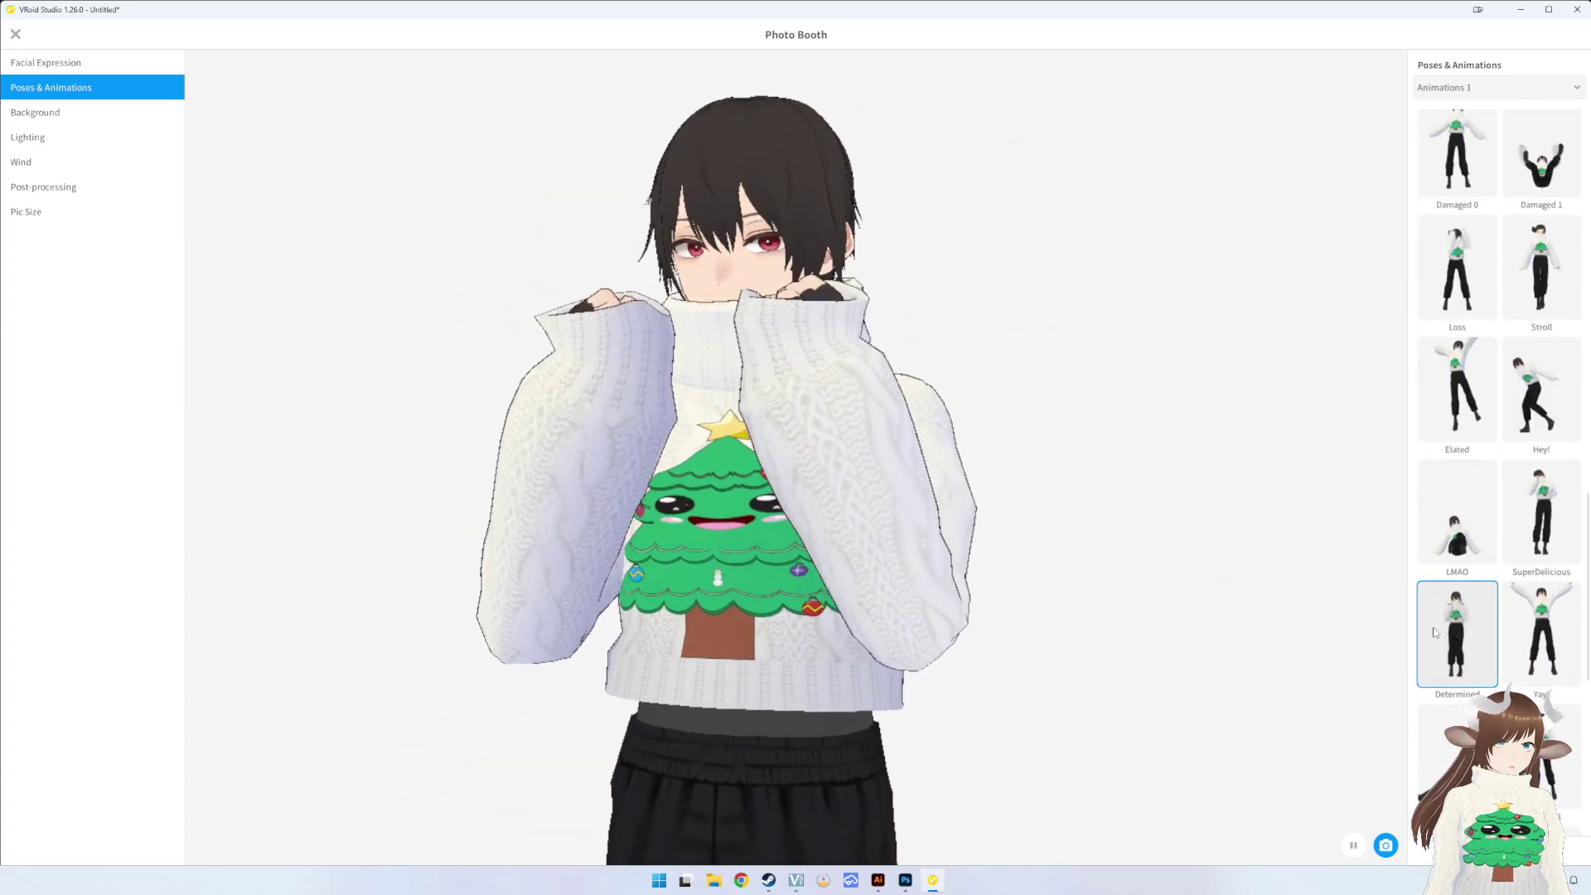
{"action": "scroll", "coordinate": [1467, 663], "scroll_direction": "down", "scroll_amount": 1}
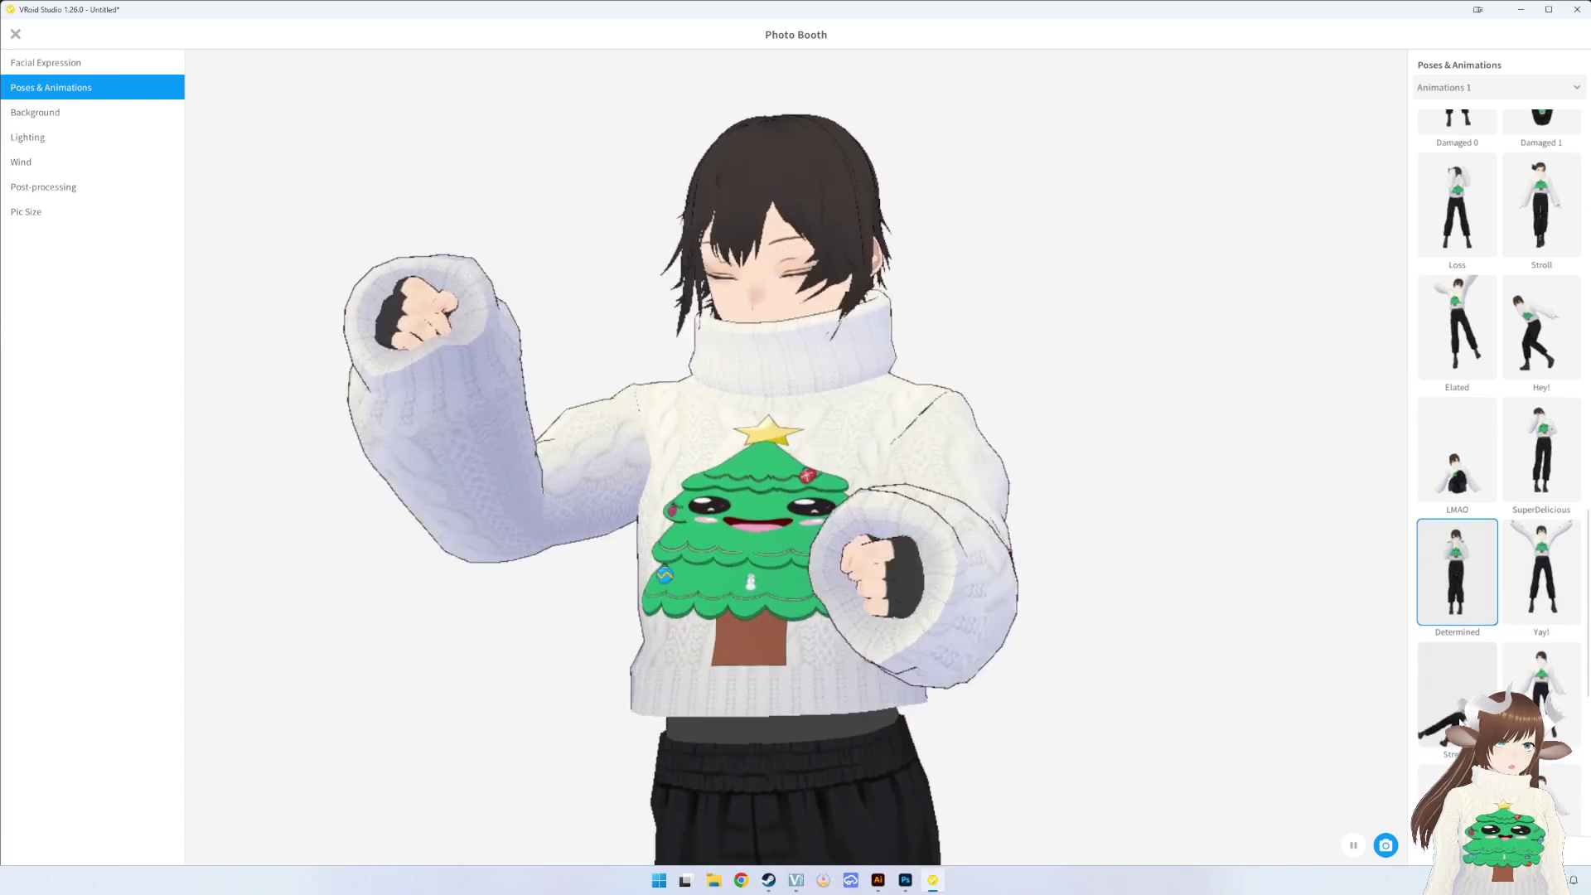
{"action": "left_click", "coordinate": [1466, 671]}
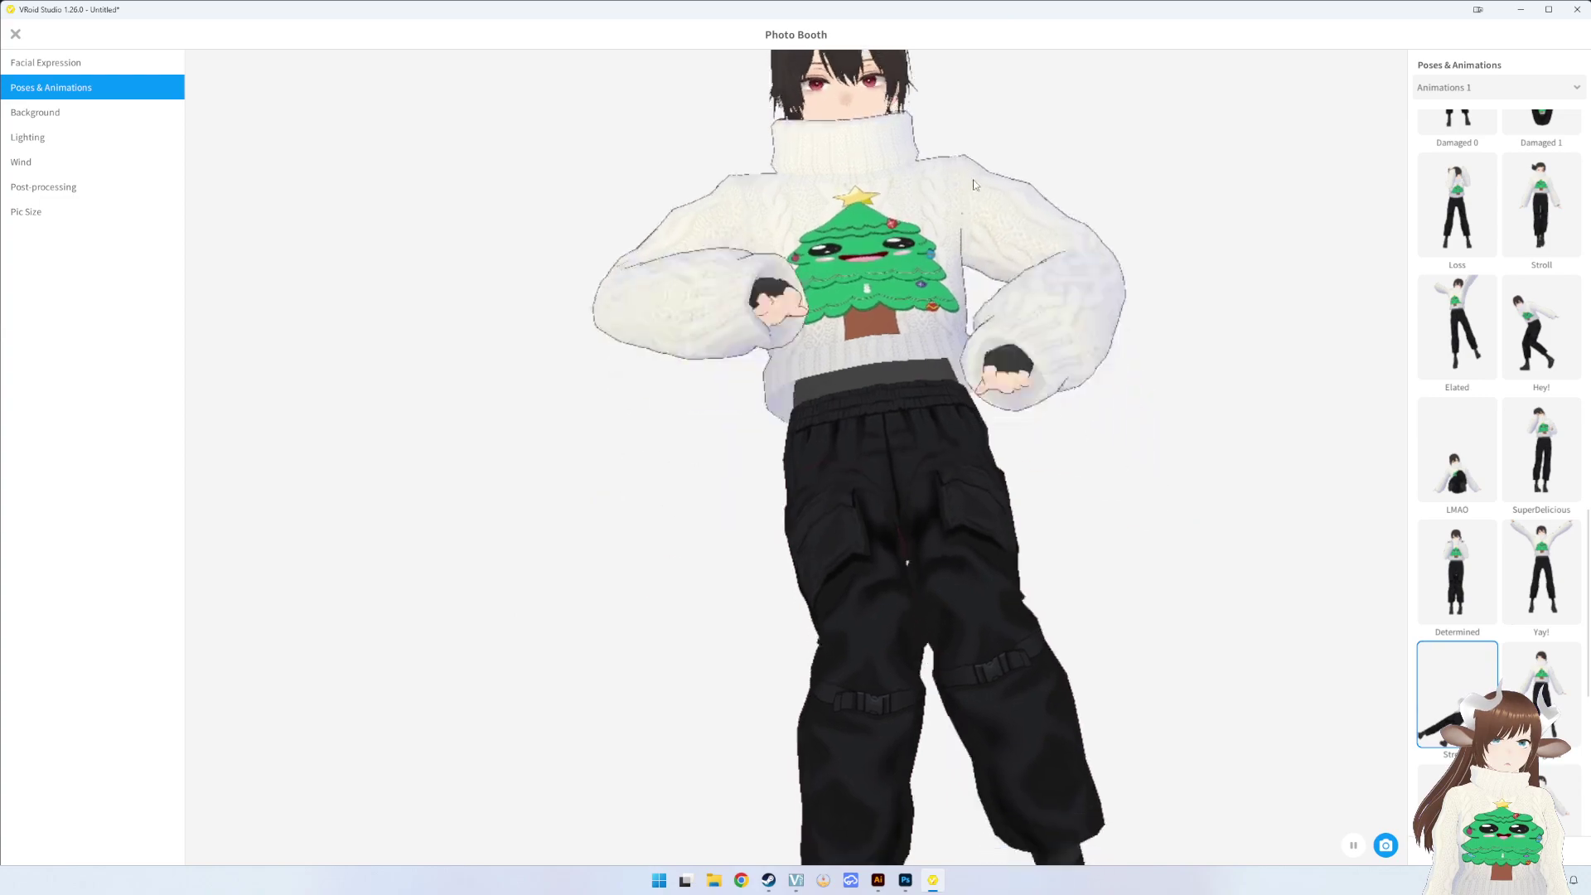
- Freeze the avatar mid-stretch and shift it higher in the frame
{"action": "left_click", "coordinate": [1352, 845]}
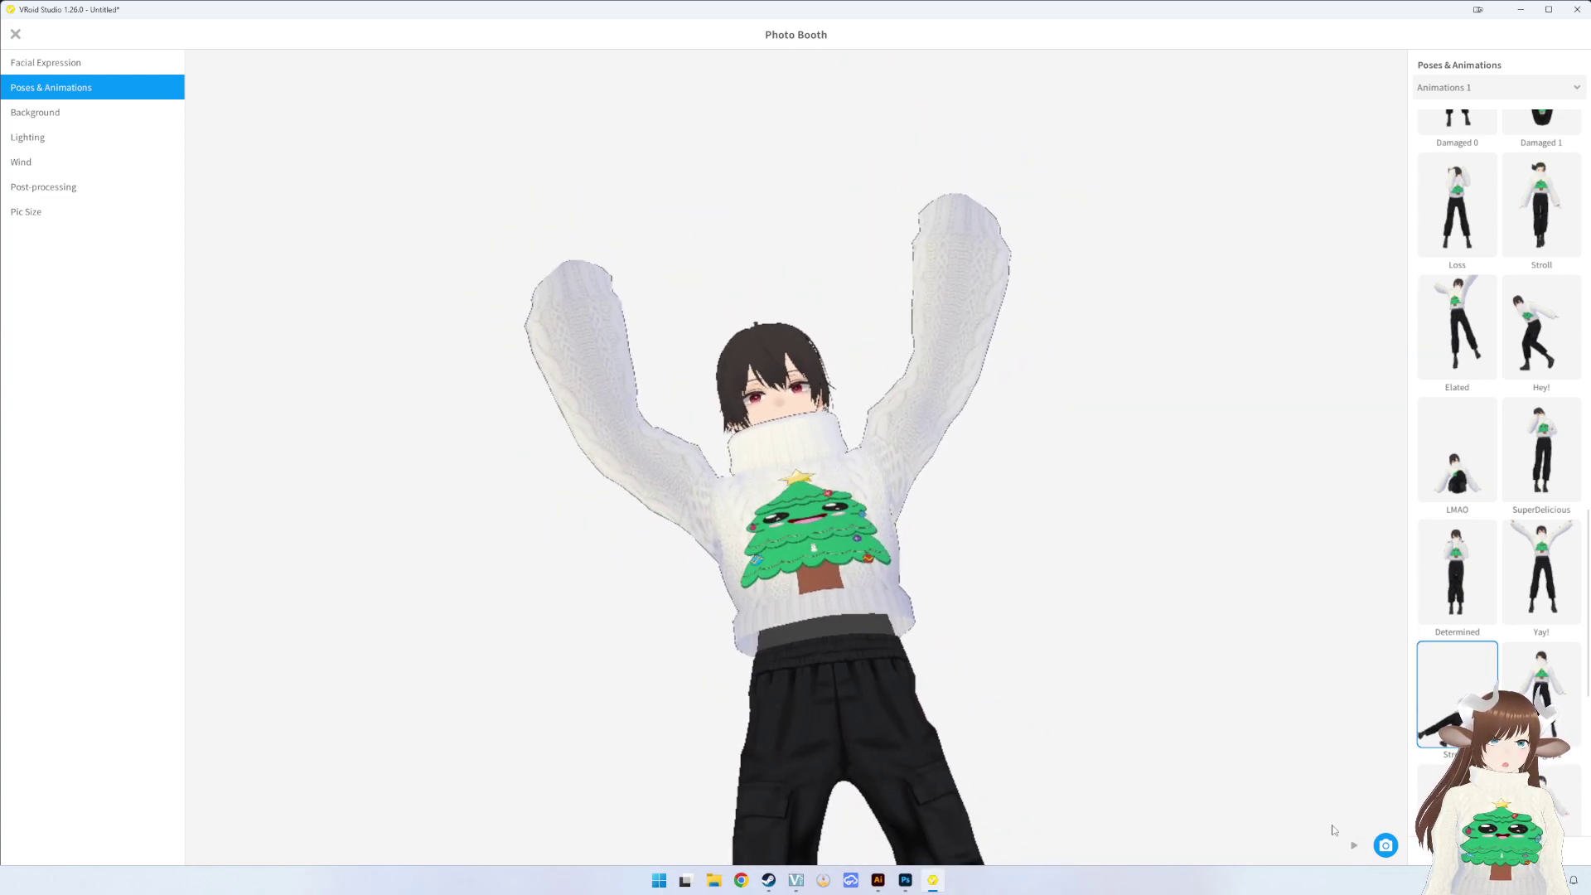
{"action": "left_click", "coordinate": [1352, 845]}
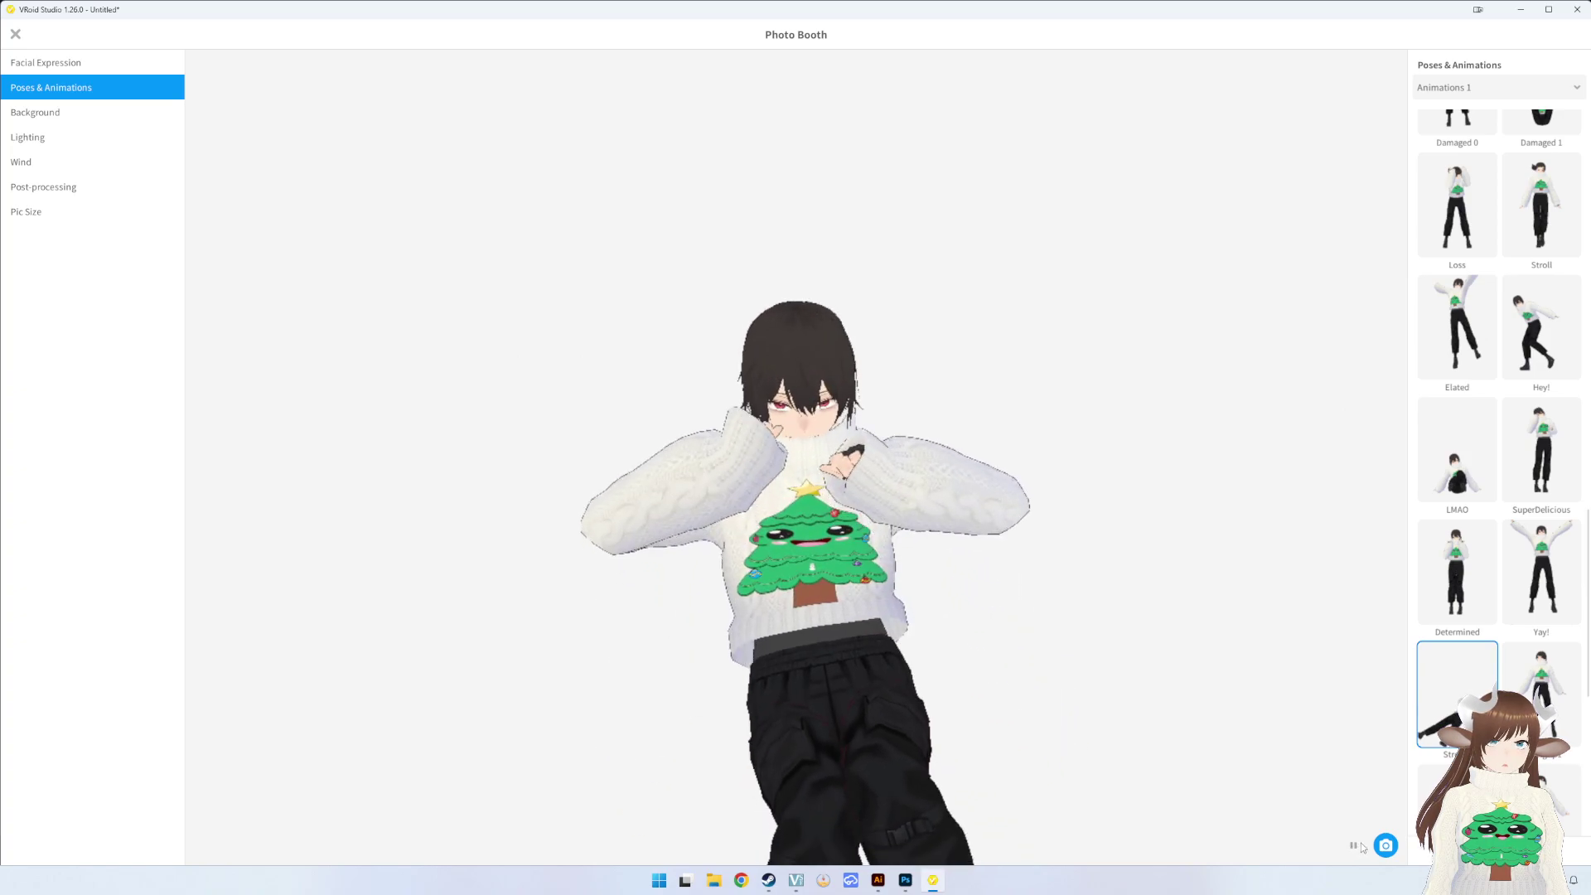
{"action": "left_click", "coordinate": [1361, 845]}
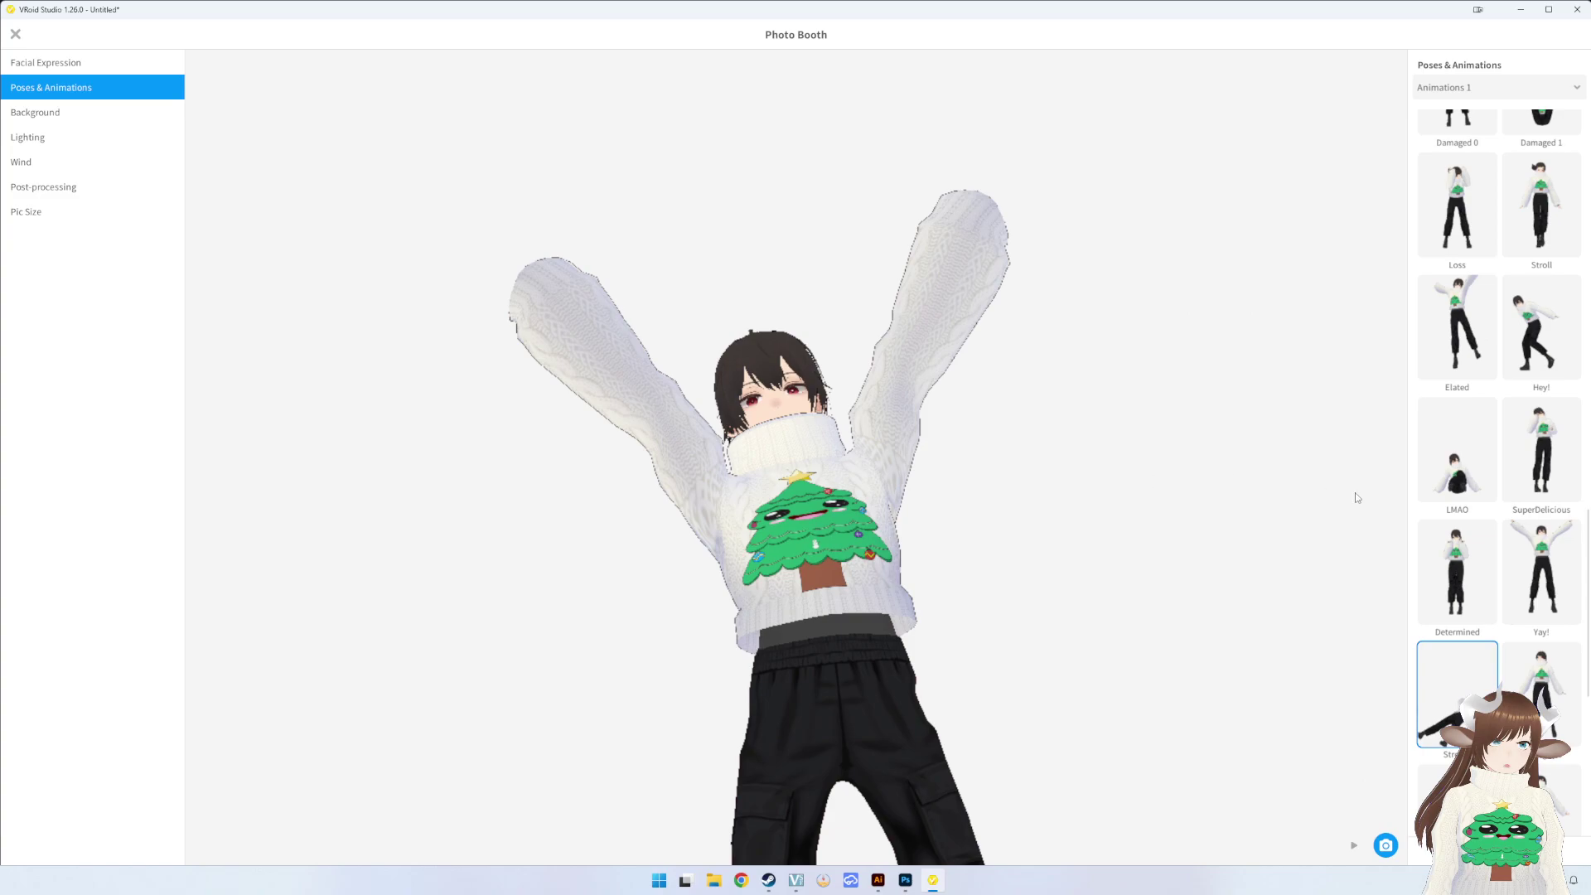
{"action": "middle_click_drag", "start_coordinate": [902, 424], "coordinate": [941, 404]}
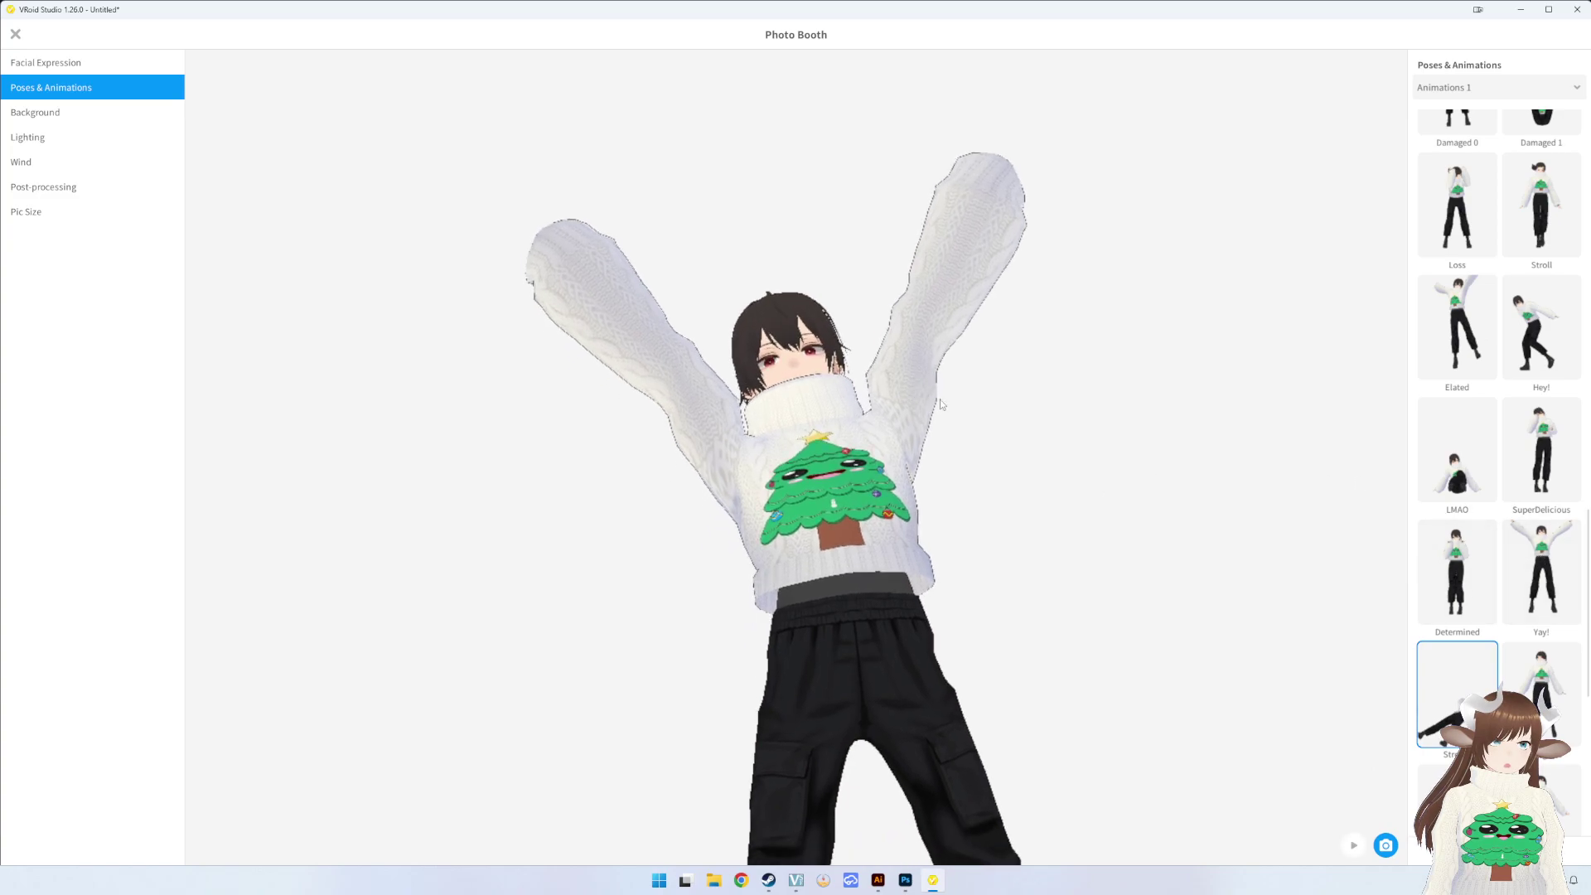
{"action": "scroll", "coordinate": [905, 421], "scroll_direction": "up", "scroll_amount": 2}
{"action": "scroll", "coordinate": [895, 421], "scroll_direction": "up", "scroll_amount": 2}
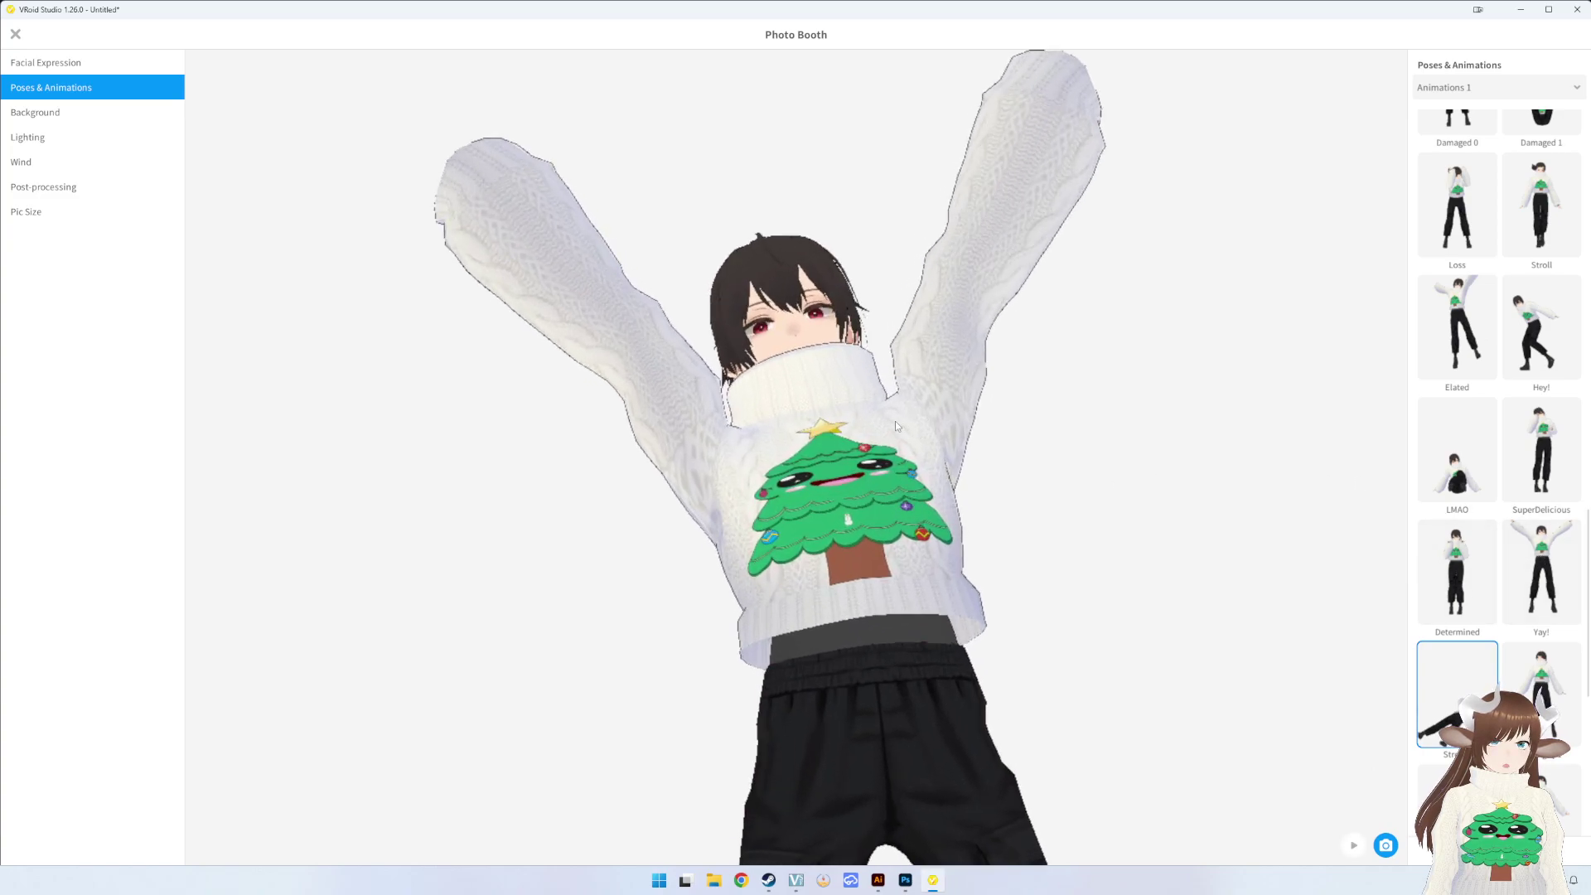
{"action": "middle_click_drag", "start_coordinate": [870, 491], "coordinate": [887, 415]}
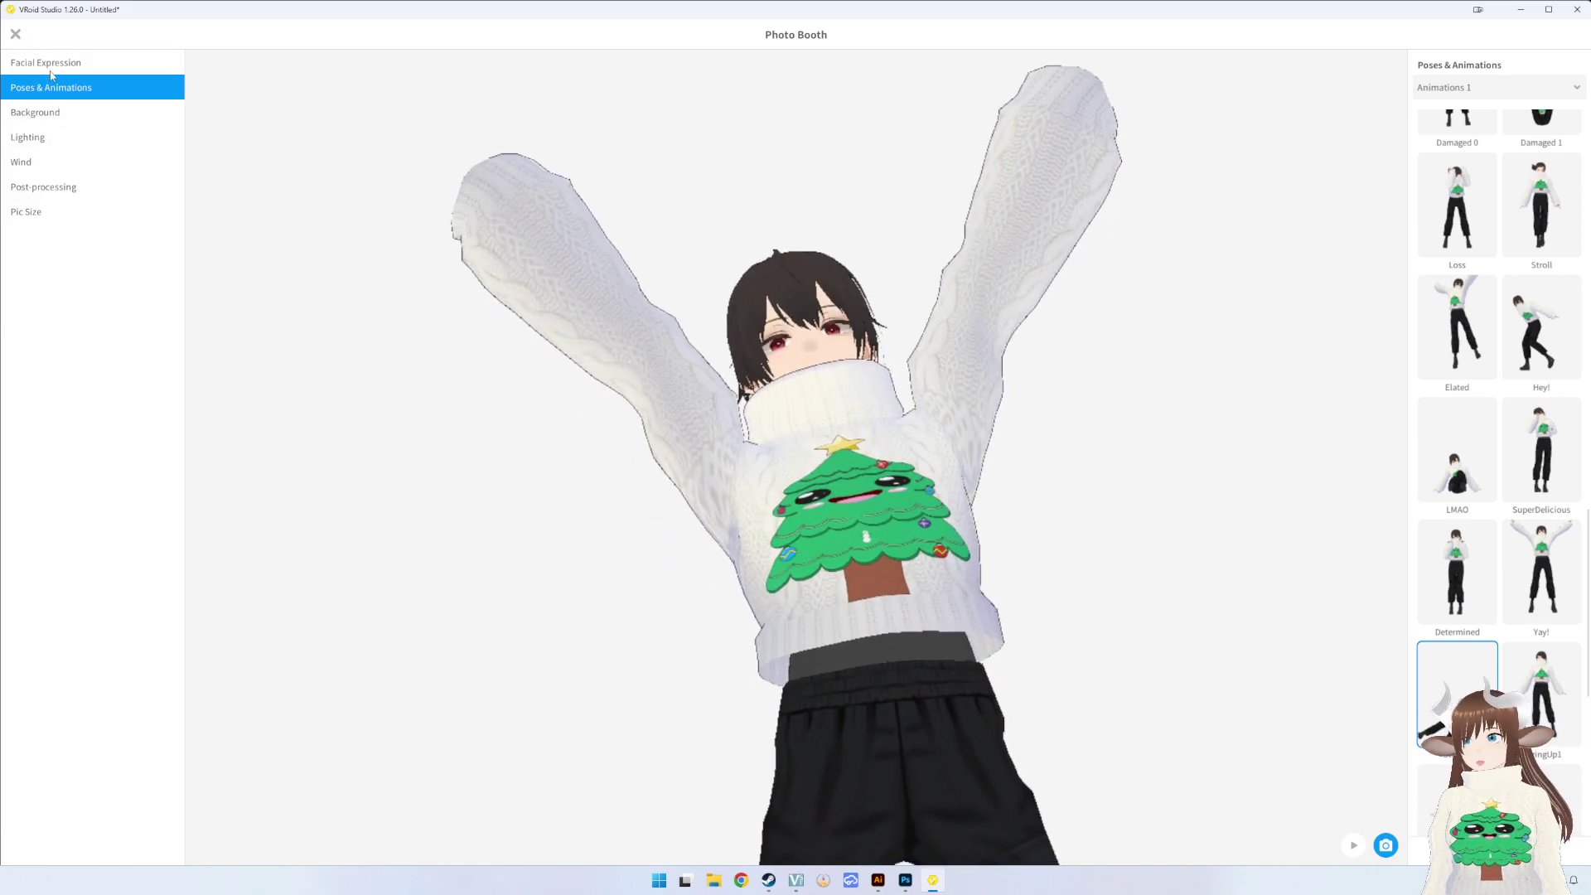
- Leave the Photo Booth and show the preset Bottoms list
{"action": "left_click", "coordinate": [15, 35]}
{"action": "left_click", "coordinate": [17, 35]}
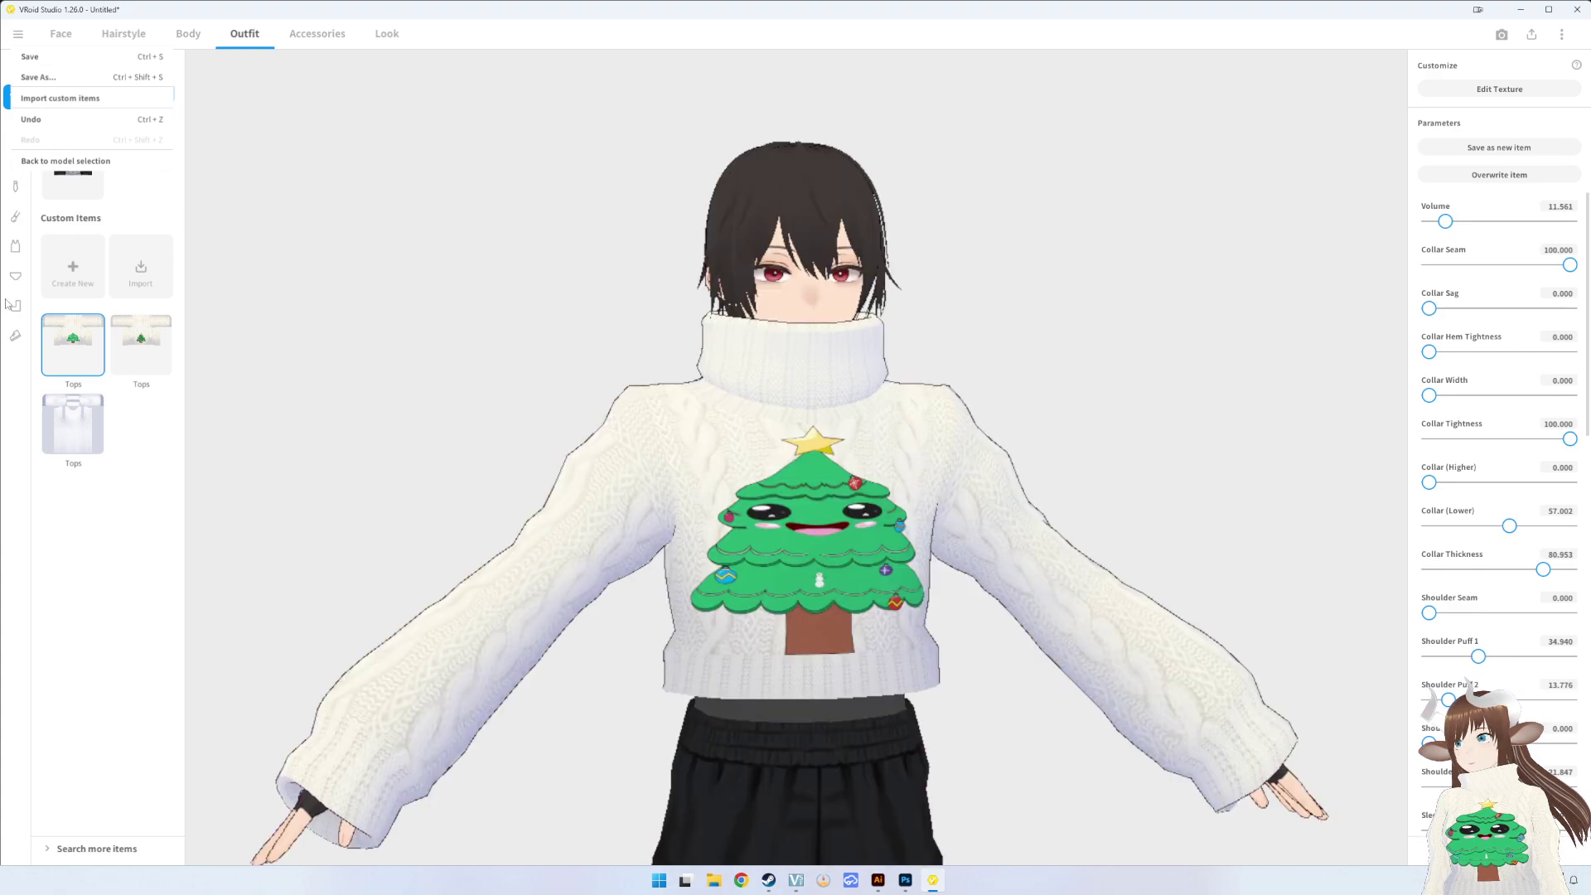
{"action": "left_click", "coordinate": [14, 205]}
{"action": "left_click", "coordinate": [16, 127]}
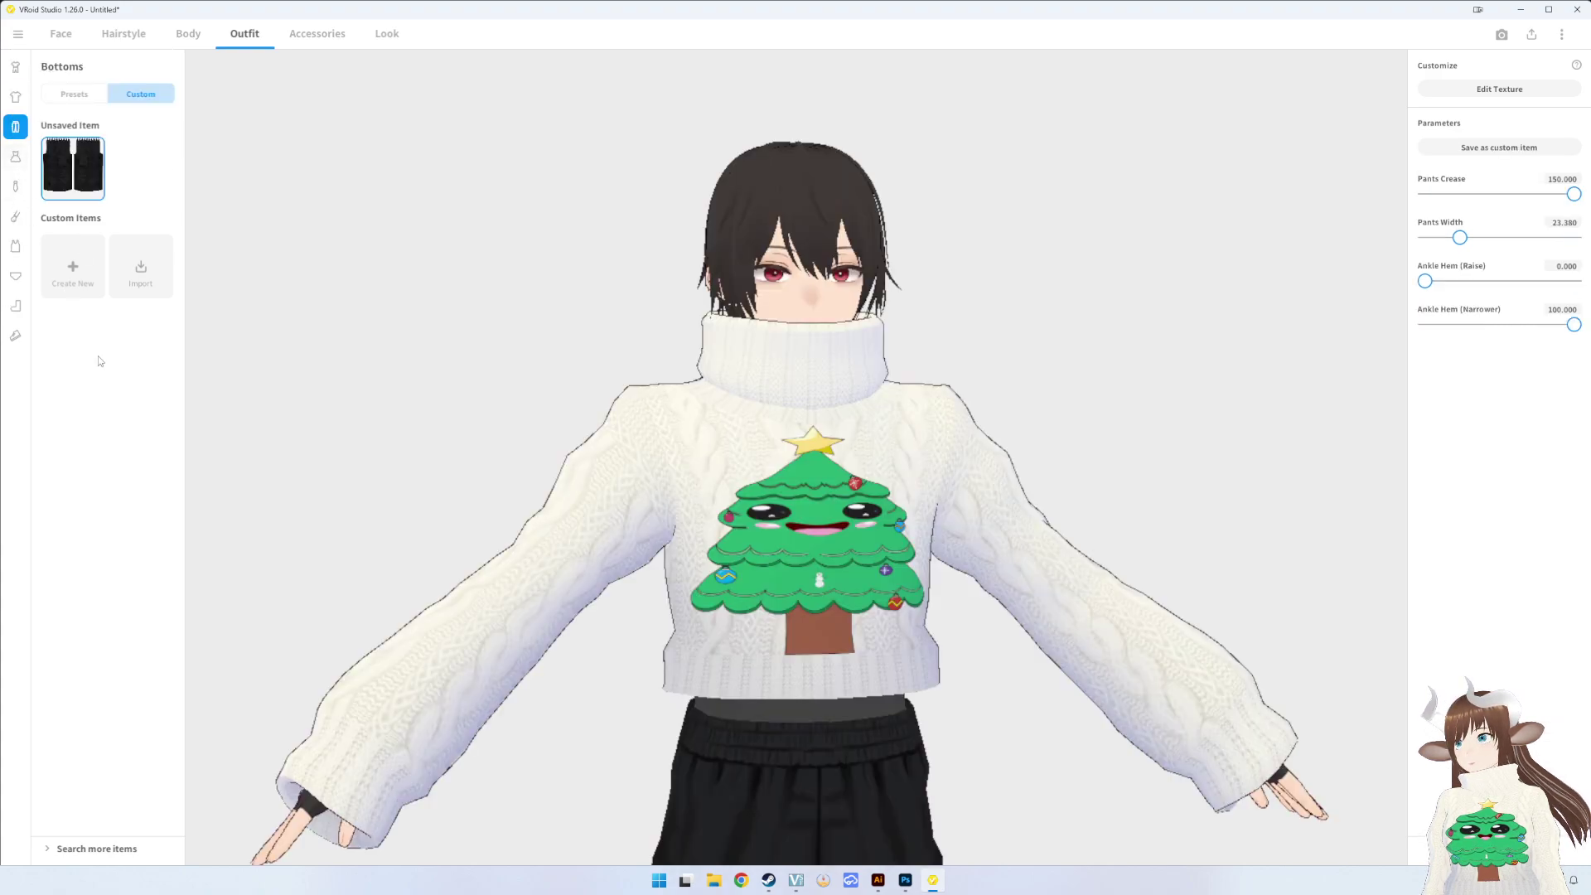
{"action": "left_click", "coordinate": [74, 93]}
- Try the gray plaid, black, red and navy blue preset pants on the avatar
{"action": "scroll", "coordinate": [114, 563], "scroll_direction": "down", "scroll_amount": 1}
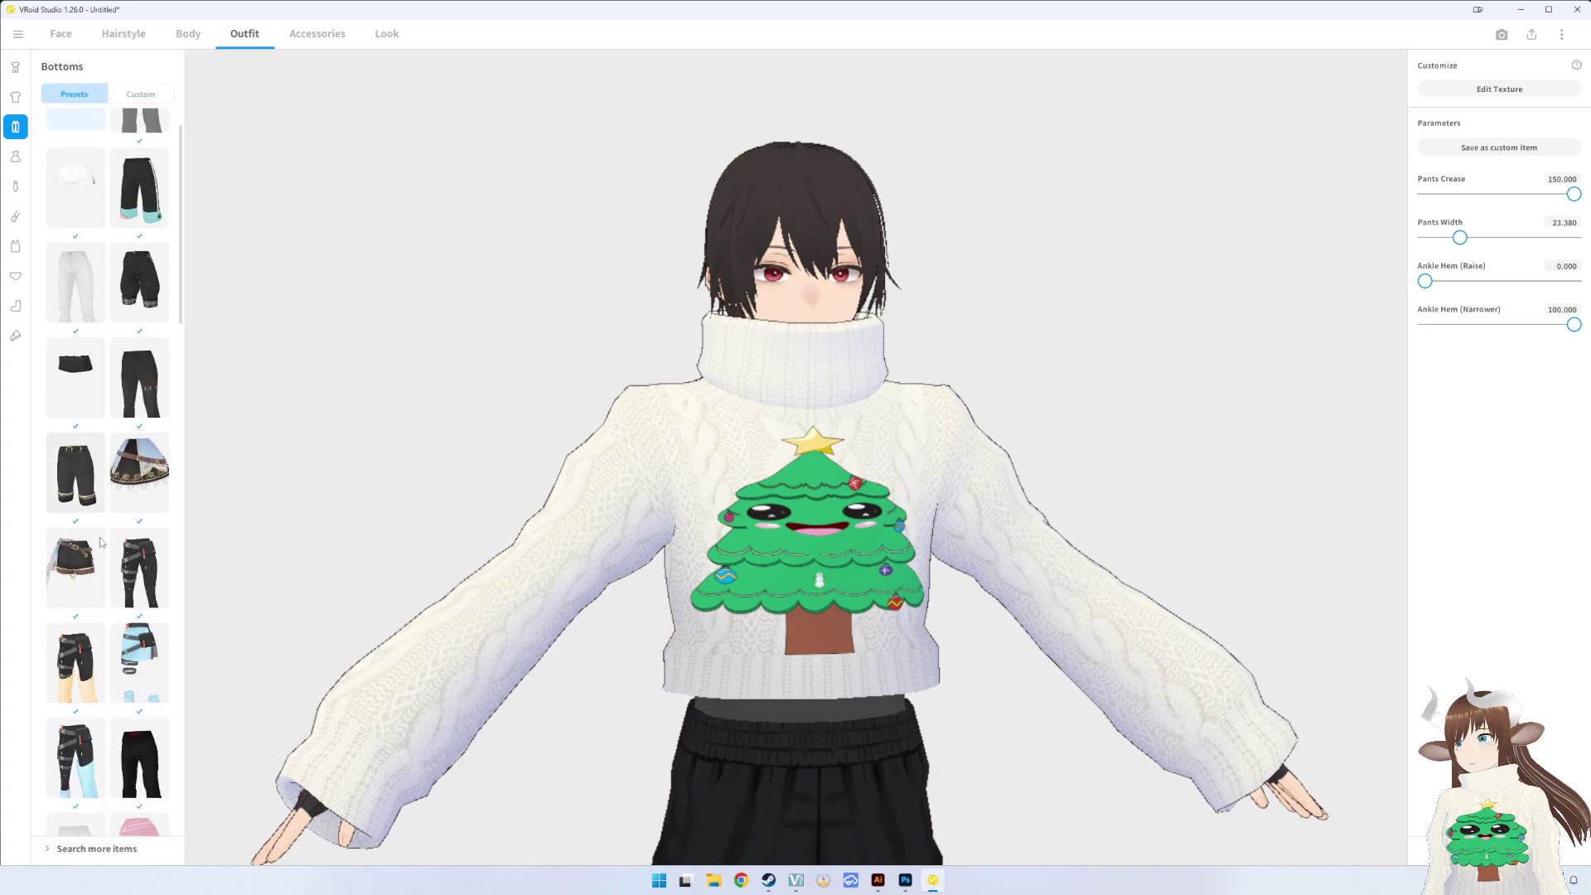
{"action": "scroll", "coordinate": [113, 563], "scroll_direction": "down", "scroll_amount": 3}
{"action": "scroll", "coordinate": [113, 563], "scroll_direction": "down", "scroll_amount": 3}
{"action": "scroll", "coordinate": [113, 563], "scroll_direction": "down", "scroll_amount": 3}
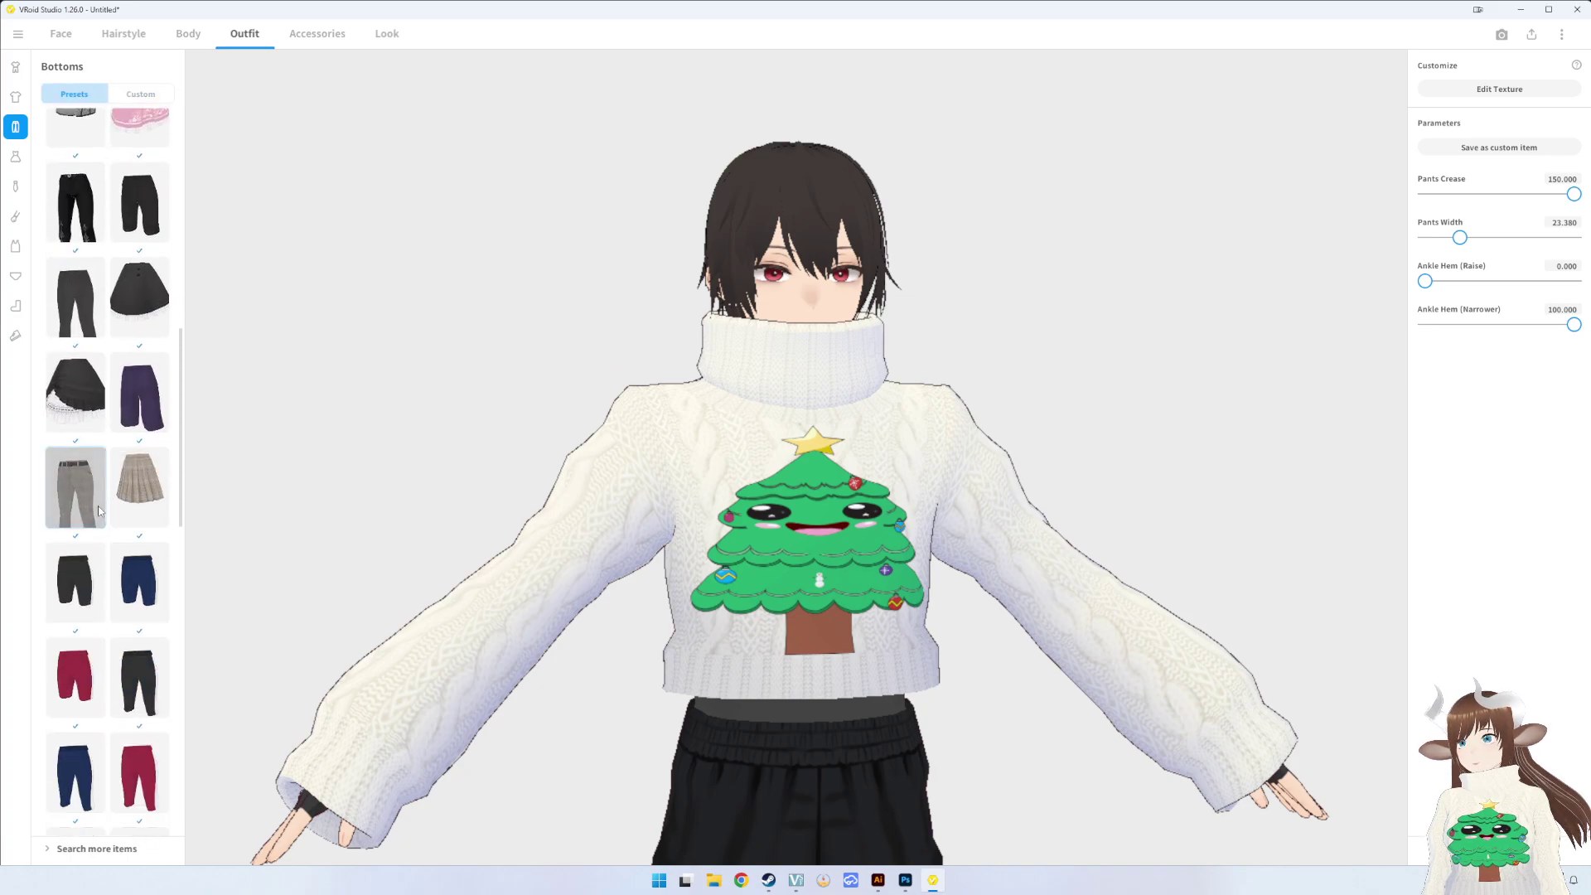
{"action": "left_click", "coordinate": [98, 510]}
{"action": "mouse_move", "coordinate": [892, 611]}
{"action": "middle_mouse_down"}
{"action": "mouse_move", "coordinate": [863, 449]}
{"action": "mouse_move", "coordinate": [837, 556]}
{"action": "middle_mouse_up"}
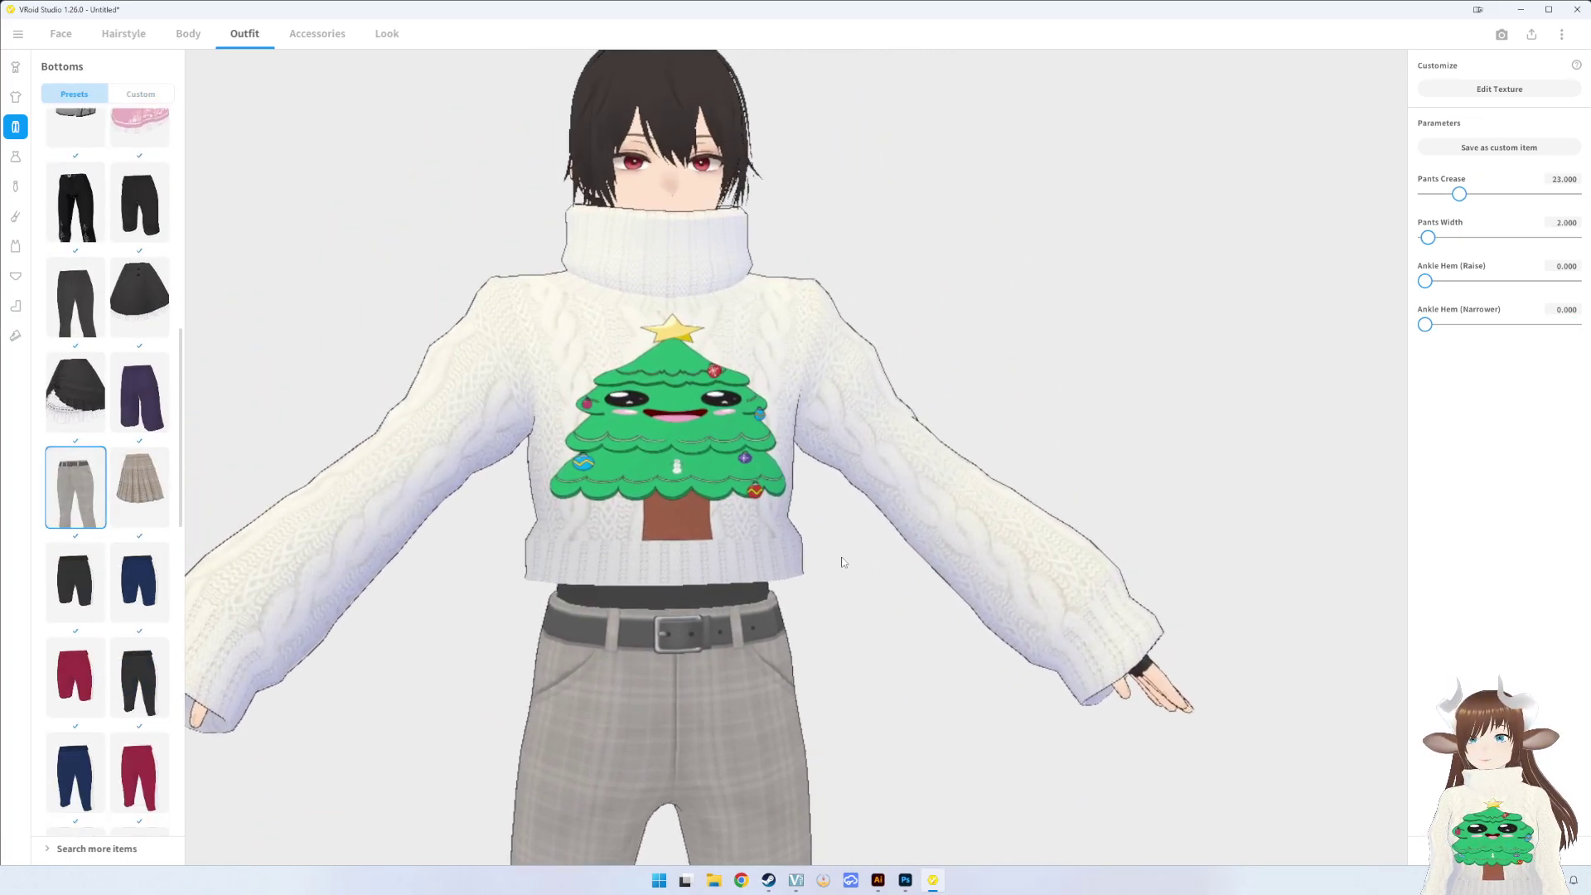
{"action": "left_click", "coordinate": [100, 575]}
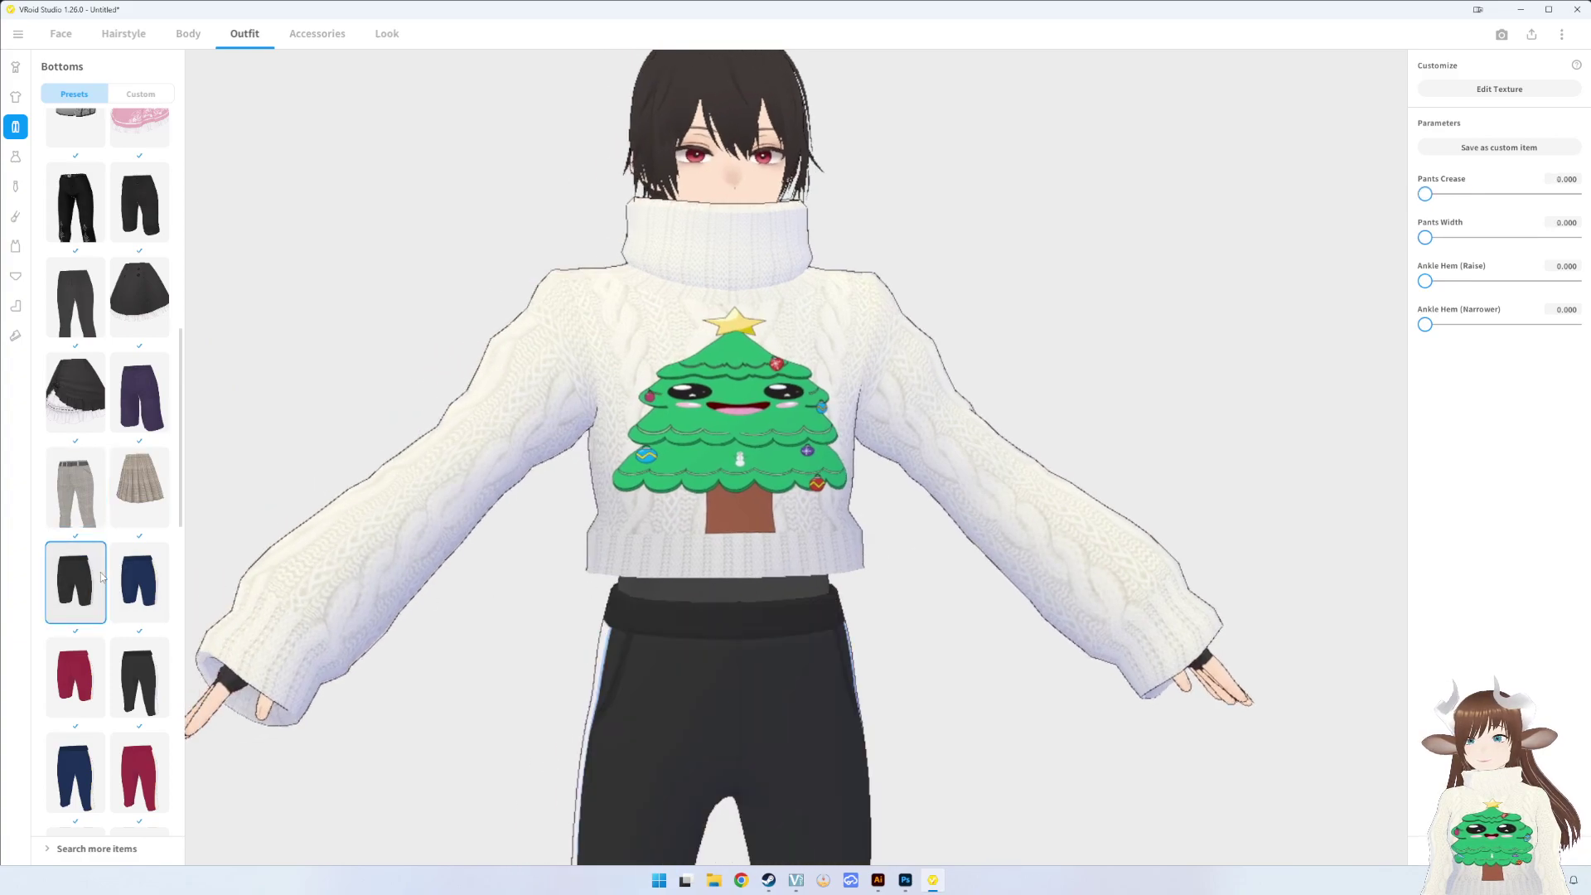
{"action": "scroll", "coordinate": [713, 632], "scroll_direction": "down", "scroll_amount": 5}
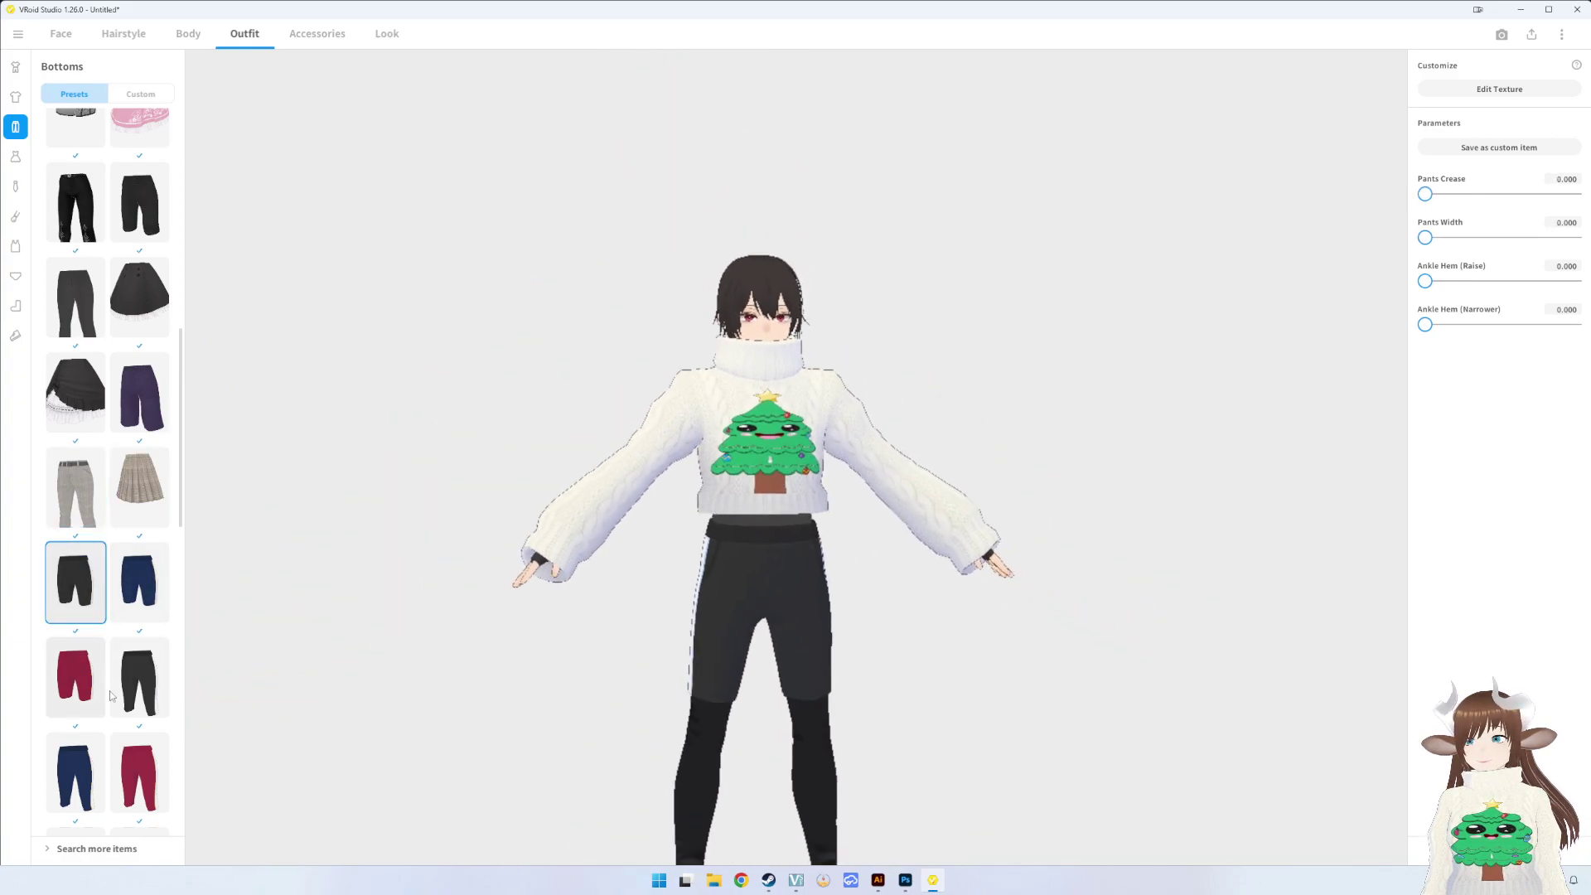
{"action": "left_click", "coordinate": [139, 772]}
{"action": "left_click", "coordinate": [75, 774]}
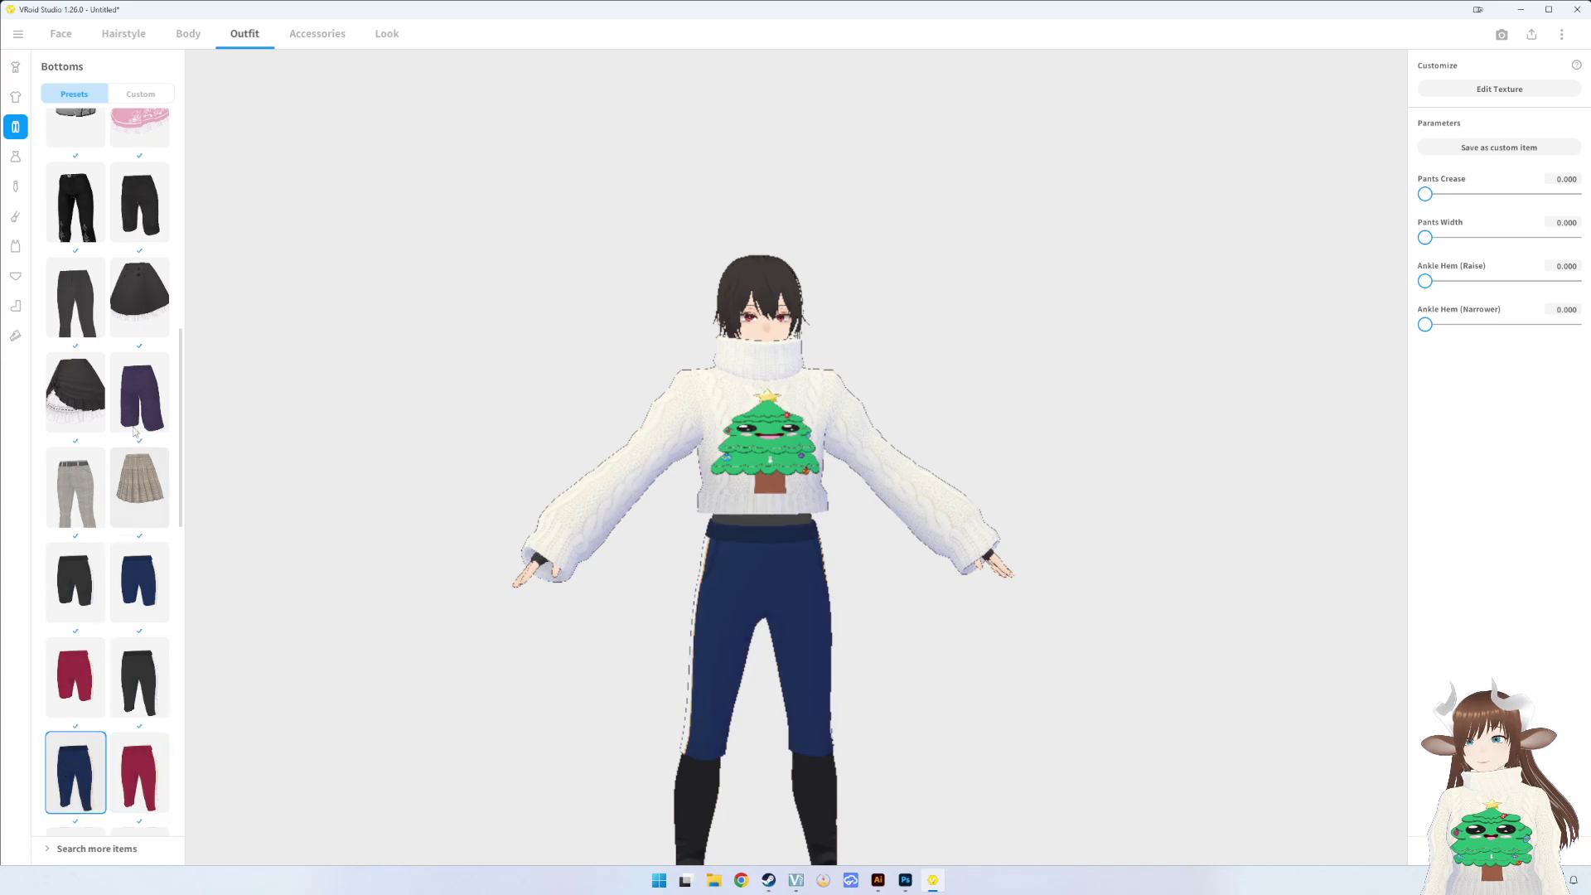
- Try the denim shorts, black pants, navy jeans and brown plaid pants
{"action": "scroll", "coordinate": [105, 627], "scroll_direction": "down", "scroll_amount": 3}
{"action": "scroll", "coordinate": [104, 627], "scroll_direction": "down", "scroll_amount": 3}
{"action": "scroll", "coordinate": [99, 580], "scroll_direction": "down", "scroll_amount": 1}
{"action": "scroll", "coordinate": [92, 497], "scroll_direction": "down", "scroll_amount": 3}
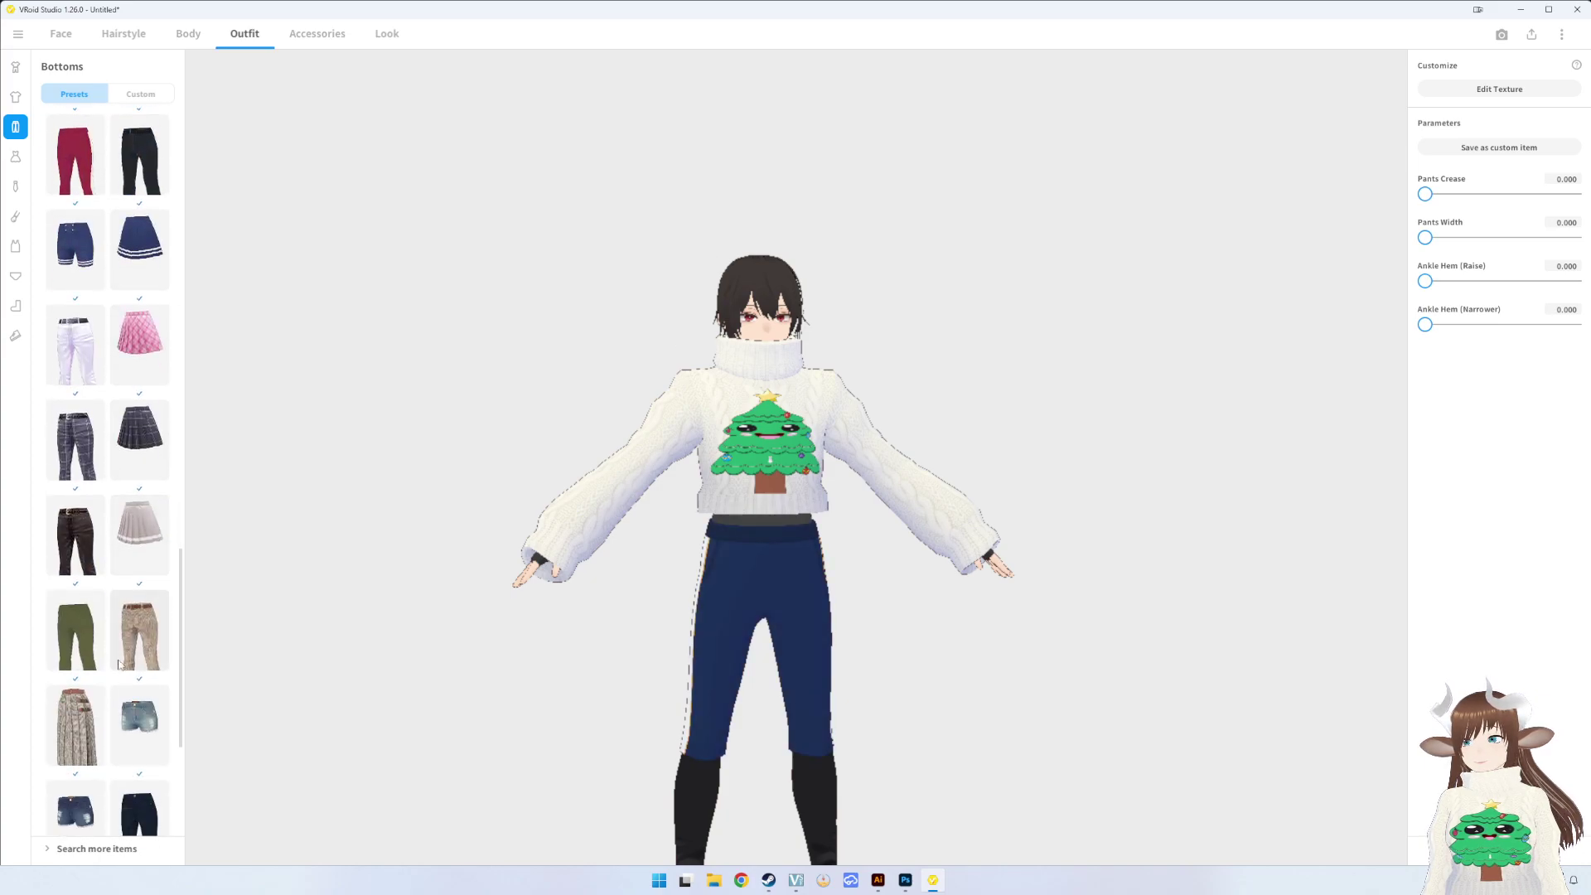
{"action": "scroll", "coordinate": [83, 425], "scroll_direction": "down", "scroll_amount": 1}
{"action": "scroll", "coordinate": [62, 580], "scroll_direction": "down", "scroll_amount": 3}
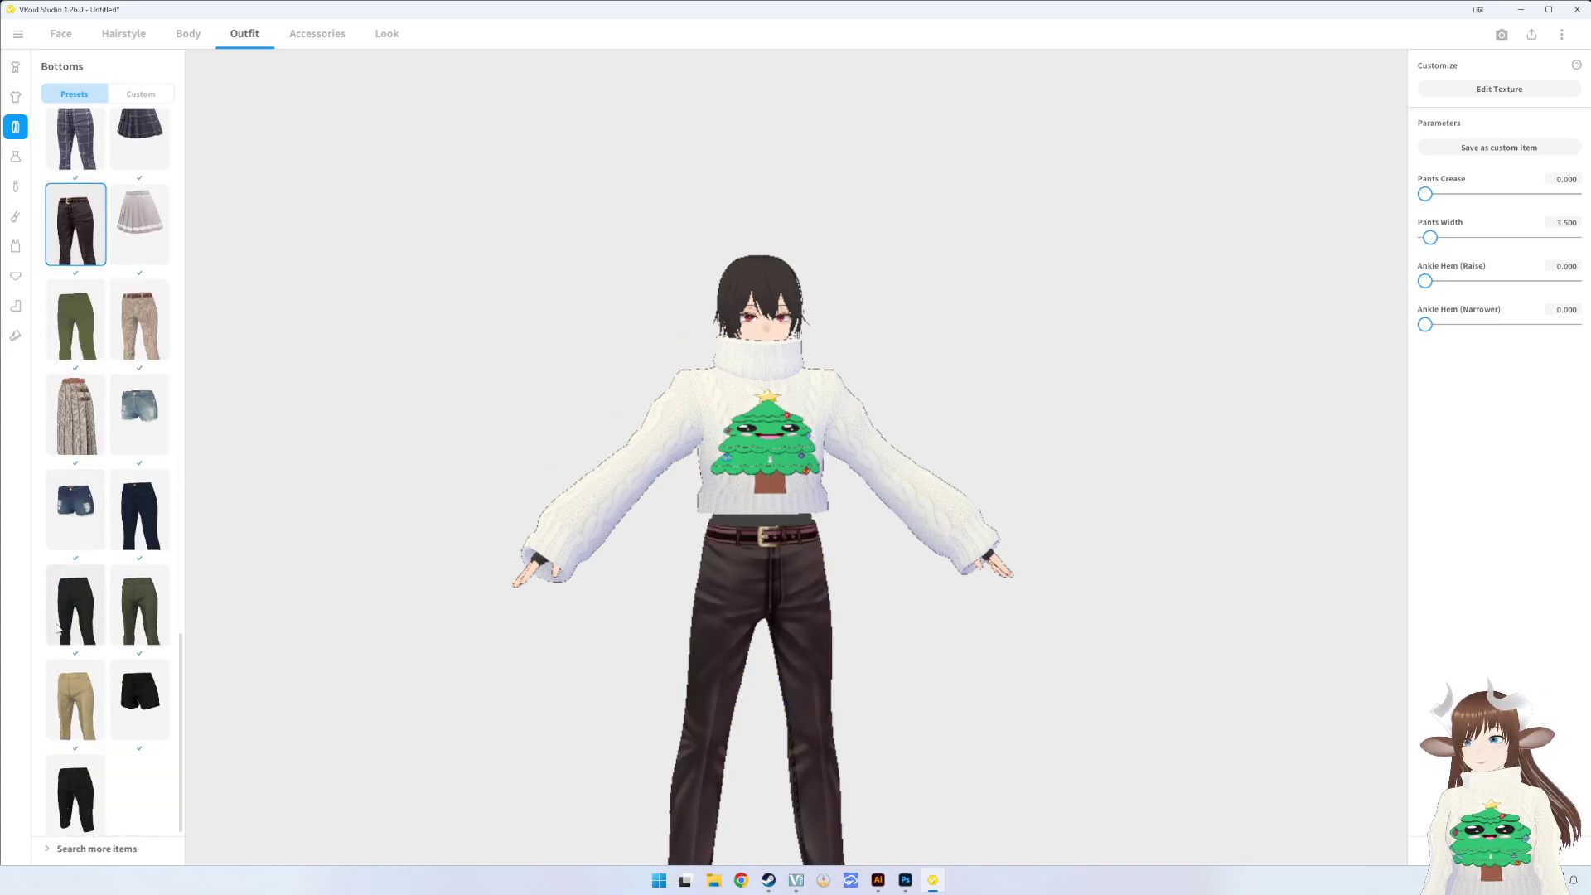
{"action": "left_click", "coordinate": [92, 521]}
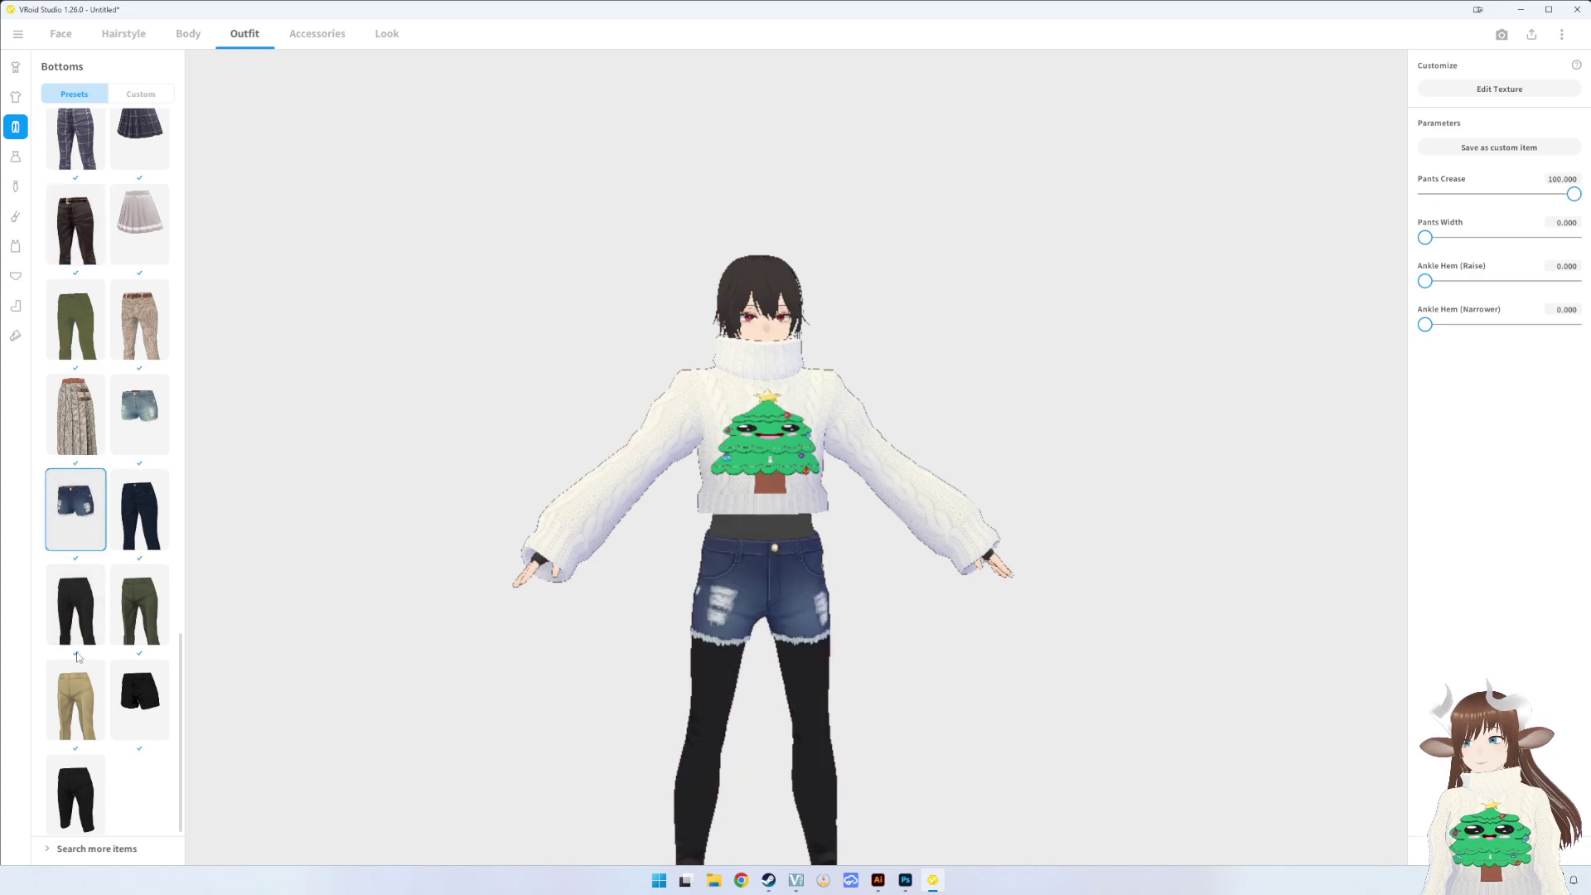
{"action": "left_click", "coordinate": [99, 624]}
{"action": "left_click", "coordinate": [150, 503]}
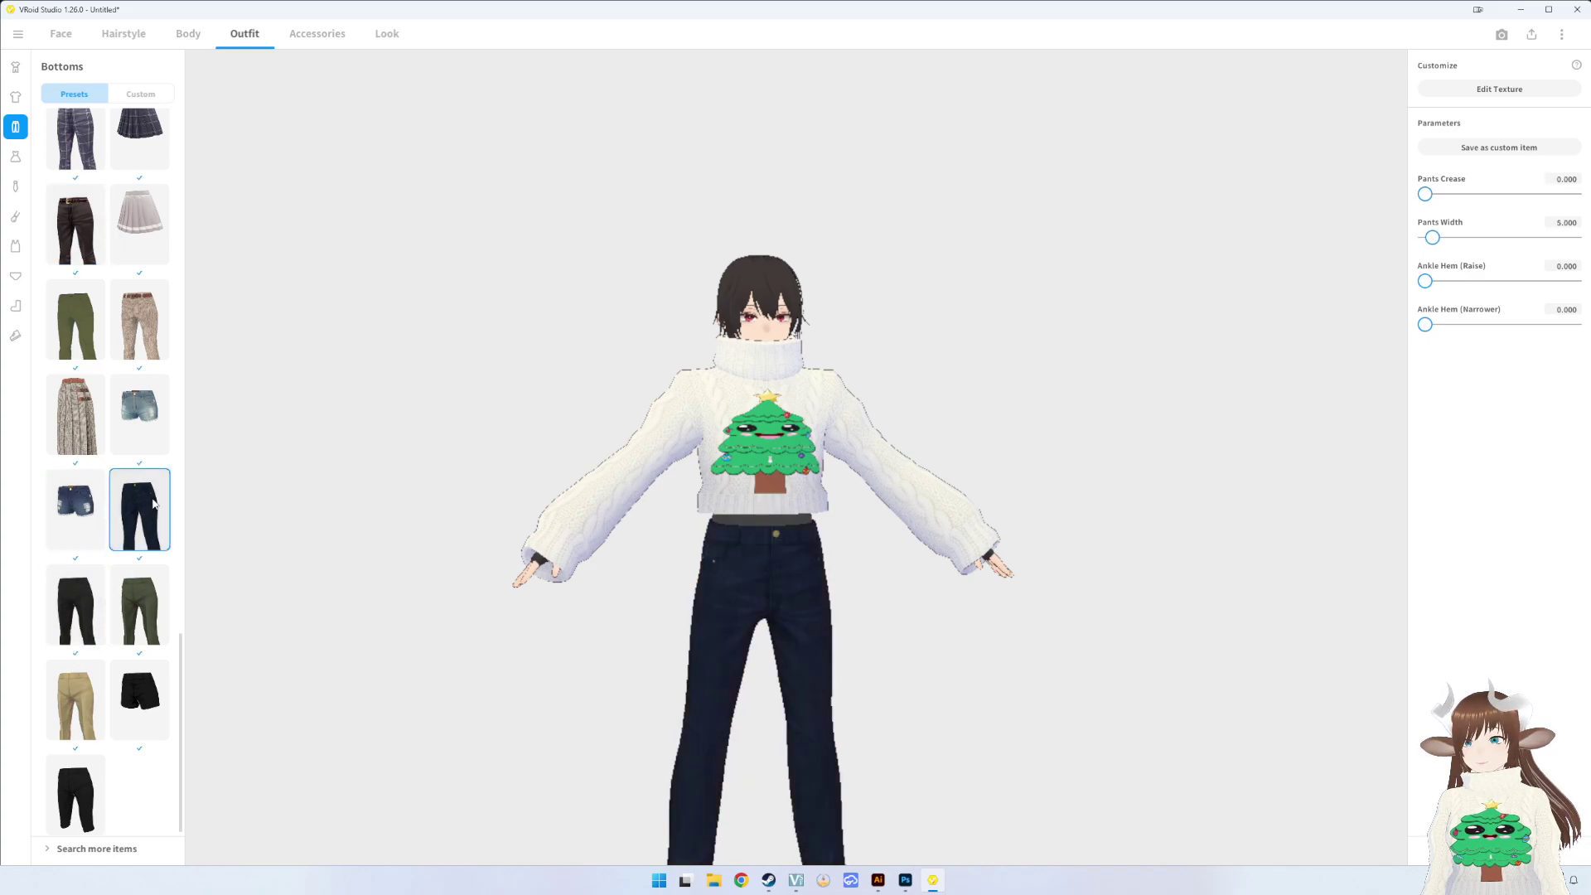
{"action": "scroll", "coordinate": [134, 331], "scroll_direction": "up", "scroll_amount": 2}
{"action": "scroll", "coordinate": [145, 439], "scroll_direction": "up", "scroll_amount": 2}
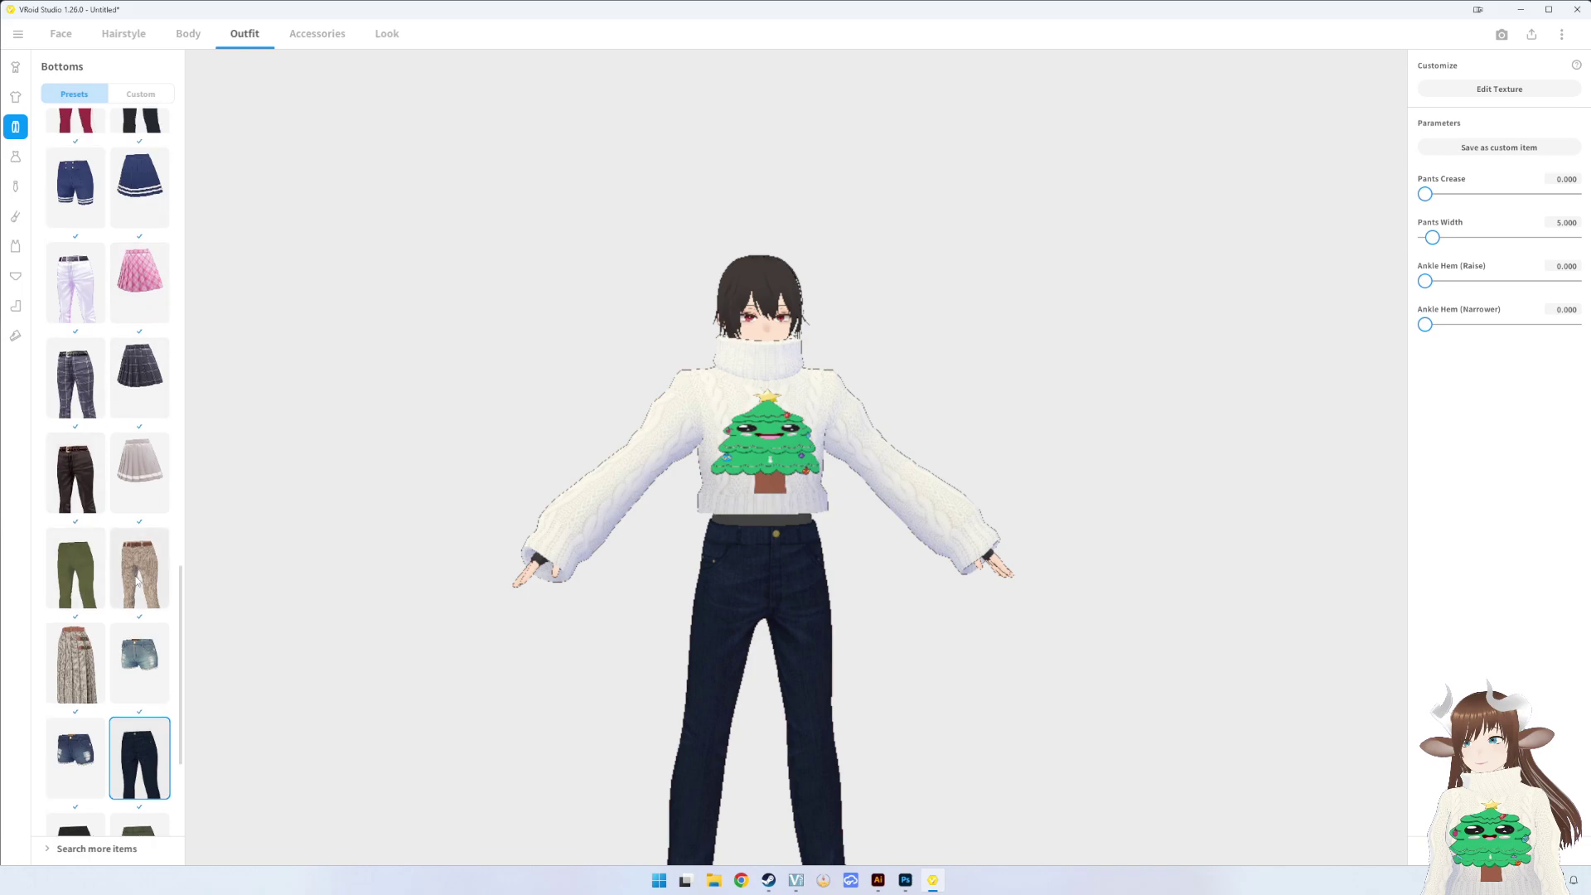
{"action": "left_click", "coordinate": [160, 551]}
- After trying knee-embroidered black pants, settle on the plain grey pants and reopen the Photo Booth
{"action": "scroll", "coordinate": [130, 396], "scroll_direction": "up", "scroll_amount": 5}
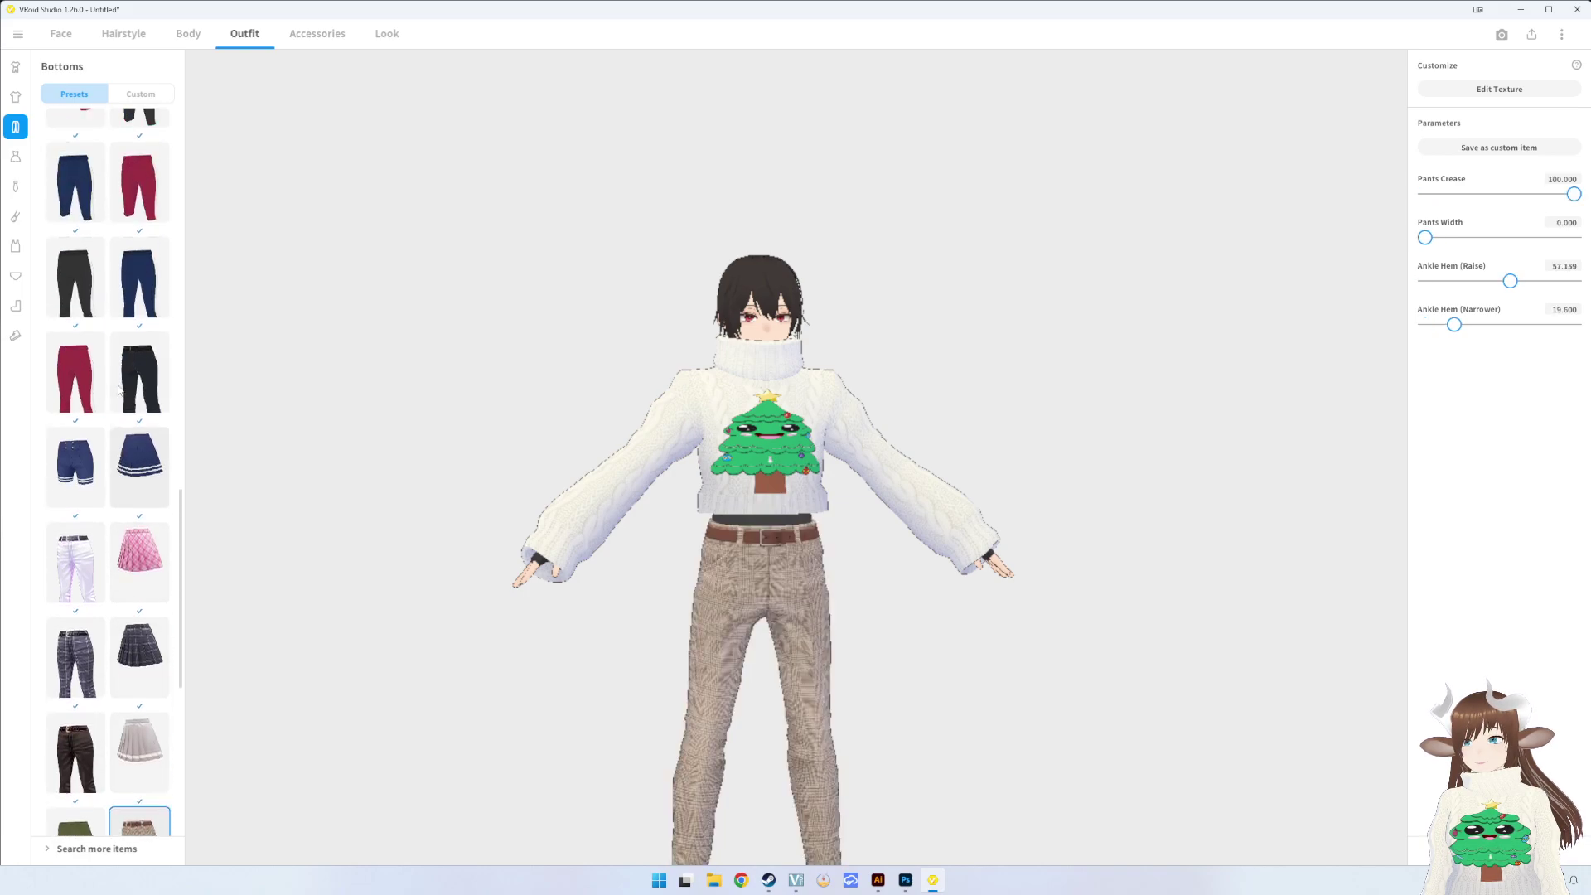
{"action": "scroll", "coordinate": [116, 395], "scroll_direction": "up", "scroll_amount": 5}
{"action": "scroll", "coordinate": [130, 507], "scroll_direction": "up", "scroll_amount": 1}
{"action": "scroll", "coordinate": [126, 497], "scroll_direction": "up", "scroll_amount": 3}
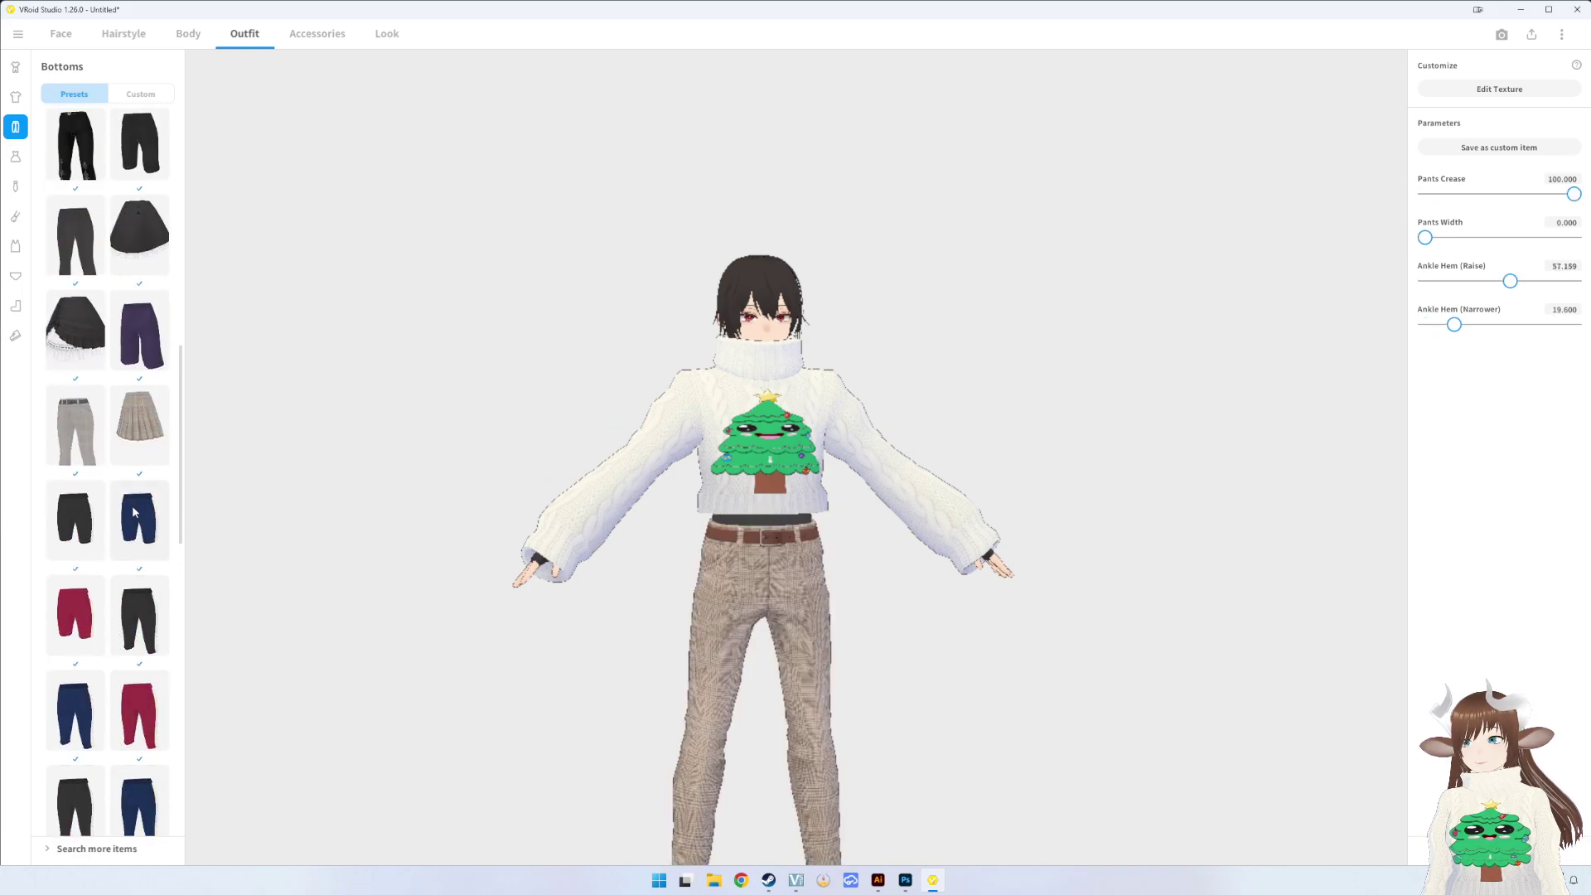
{"action": "scroll", "coordinate": [120, 479], "scroll_direction": "up", "scroll_amount": 4}
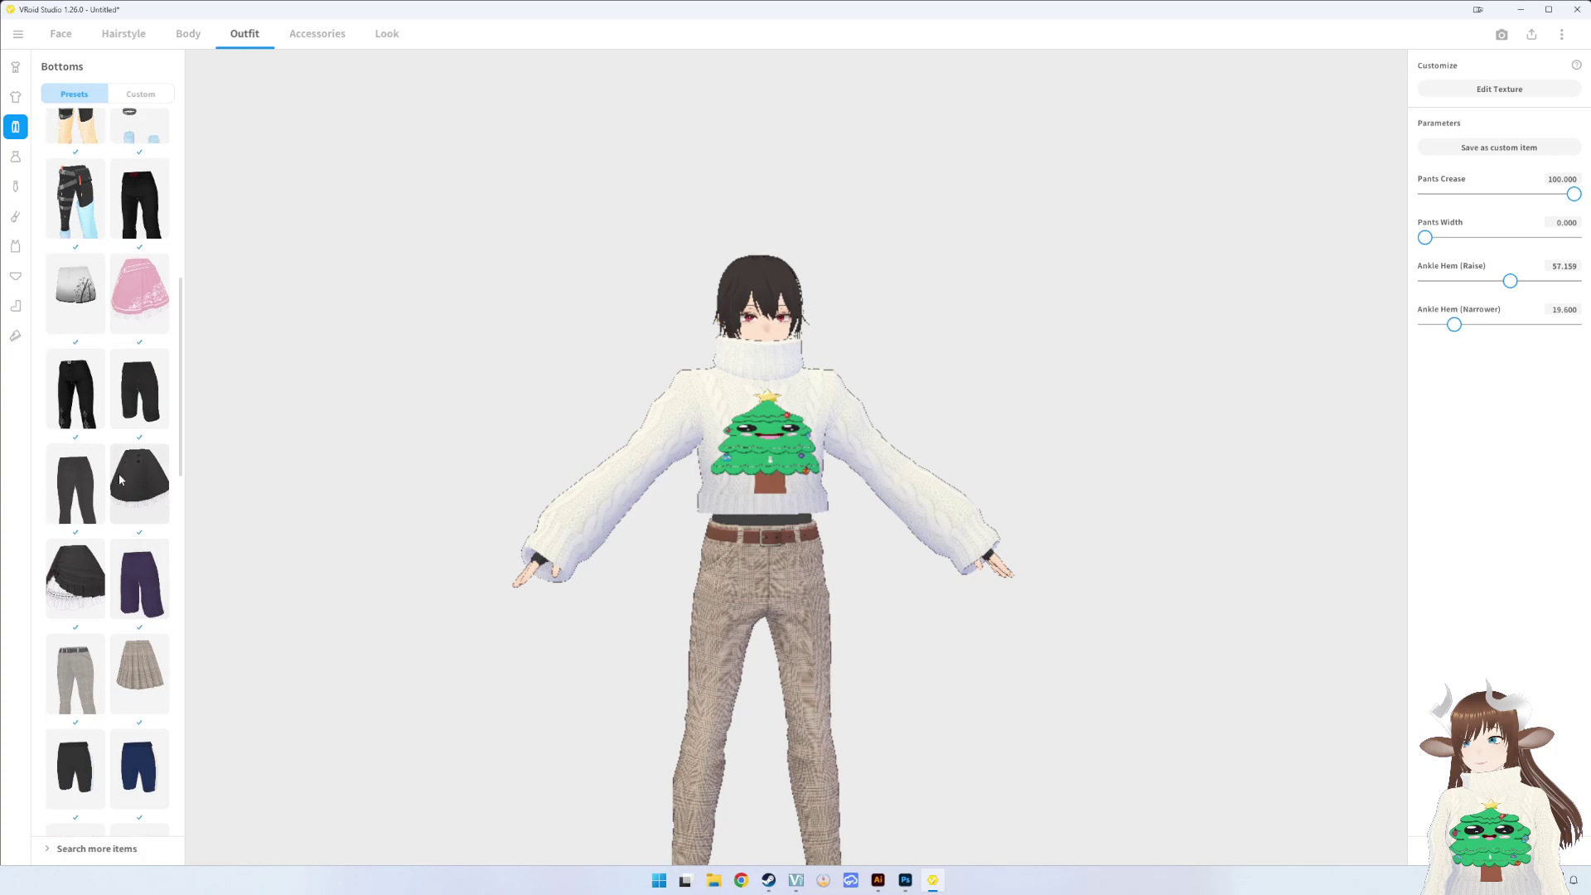
{"action": "left_click", "coordinate": [69, 403]}
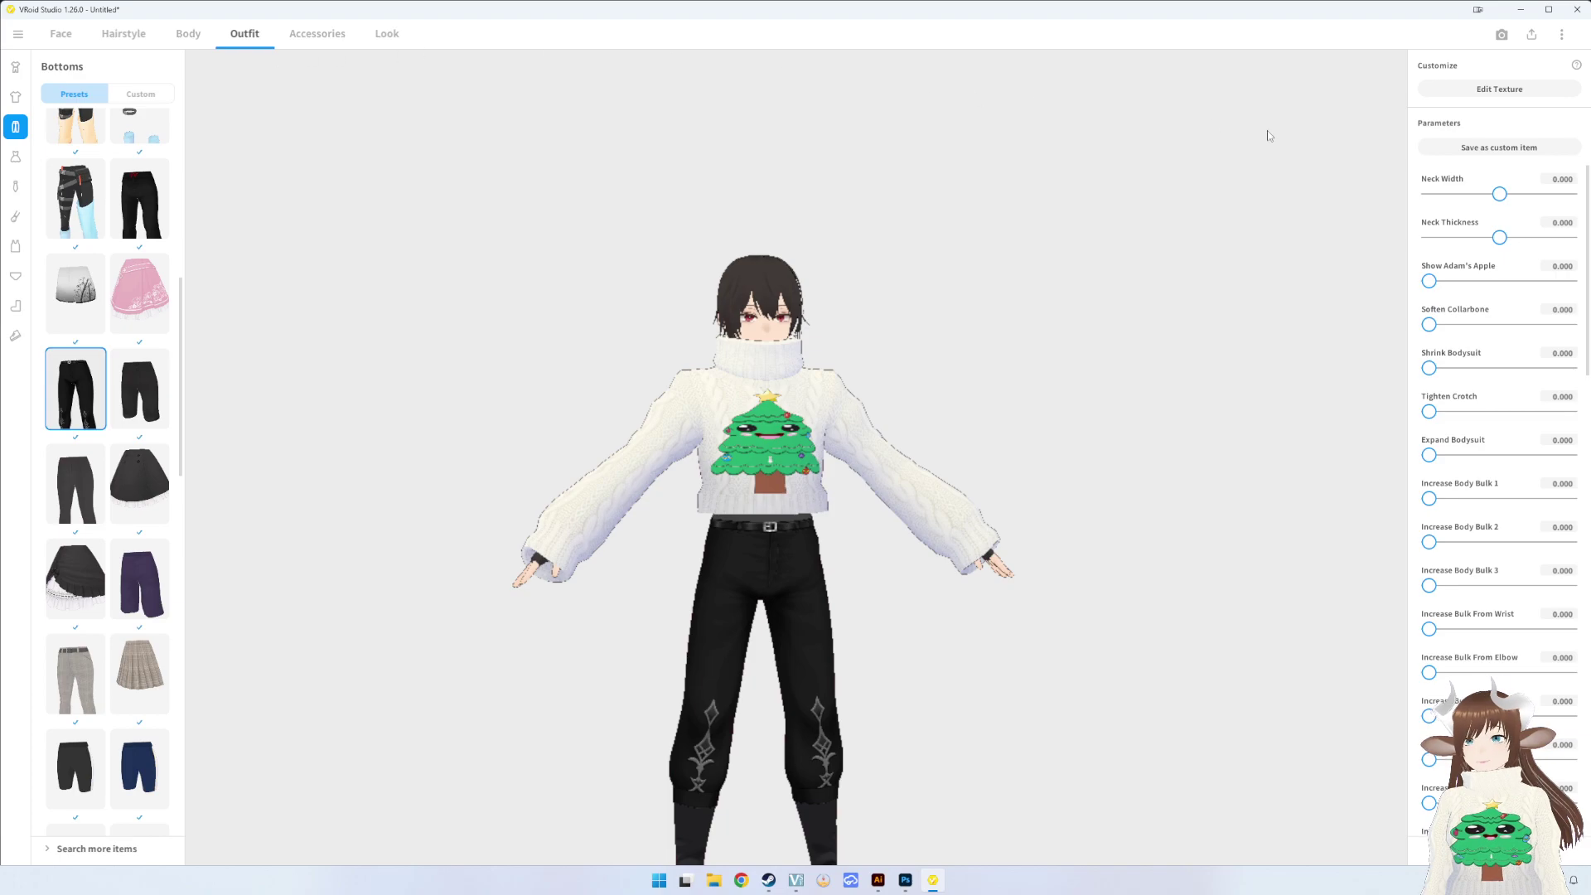
{"action": "scroll", "coordinate": [58, 378], "scroll_direction": "up", "scroll_amount": 2}
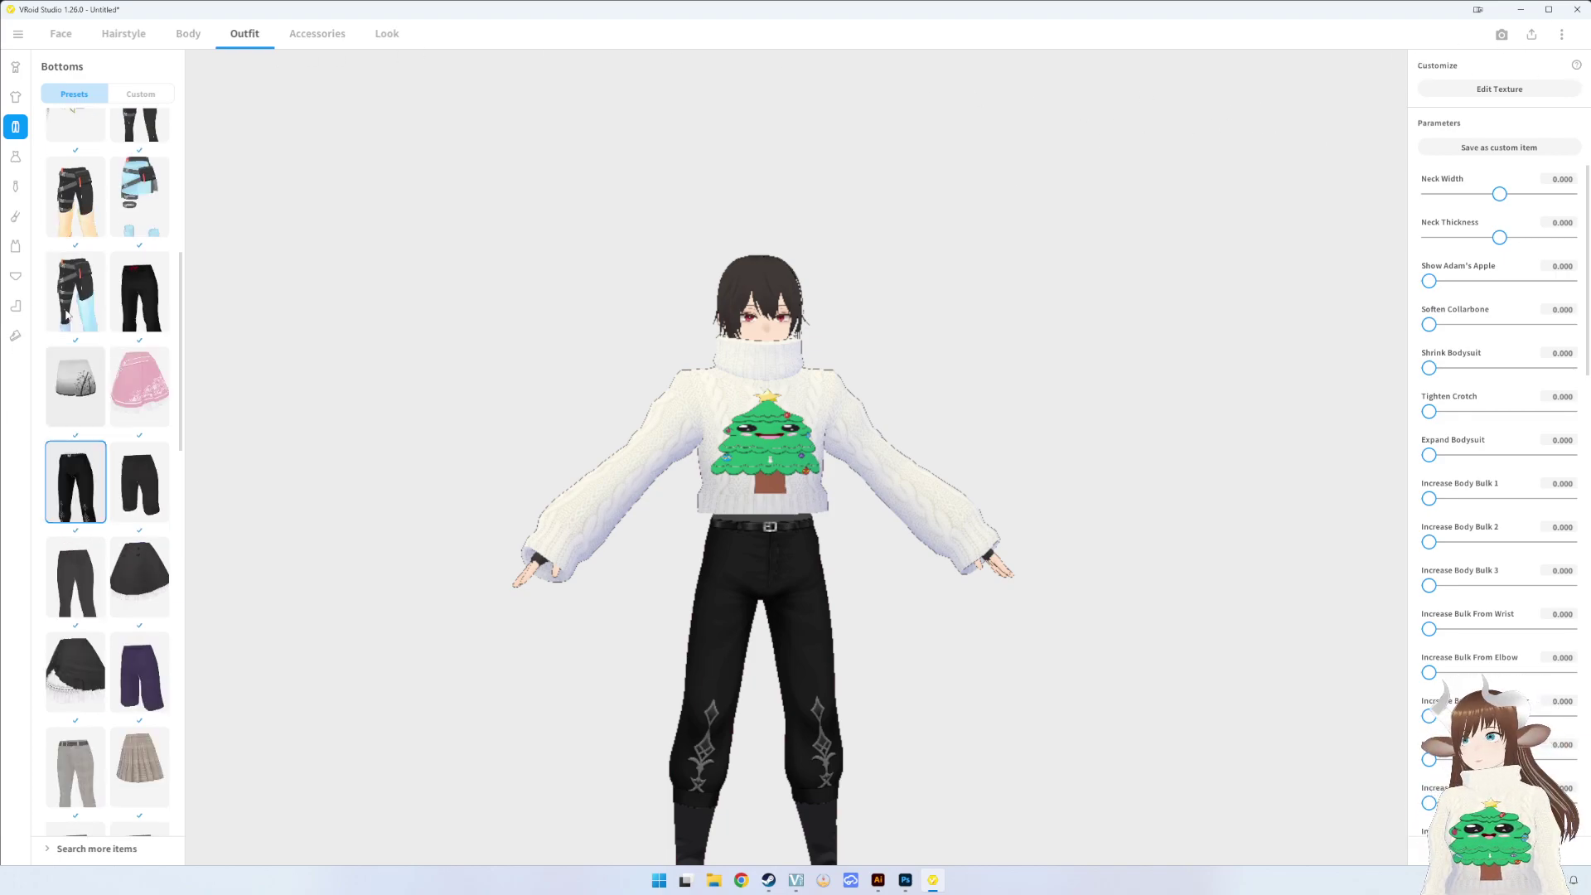
{"action": "scroll", "coordinate": [59, 377], "scroll_direction": "up", "scroll_amount": 3}
{"action": "scroll", "coordinate": [59, 378], "scroll_direction": "up", "scroll_amount": 3}
{"action": "scroll", "coordinate": [59, 377], "scroll_direction": "up", "scroll_amount": 2}
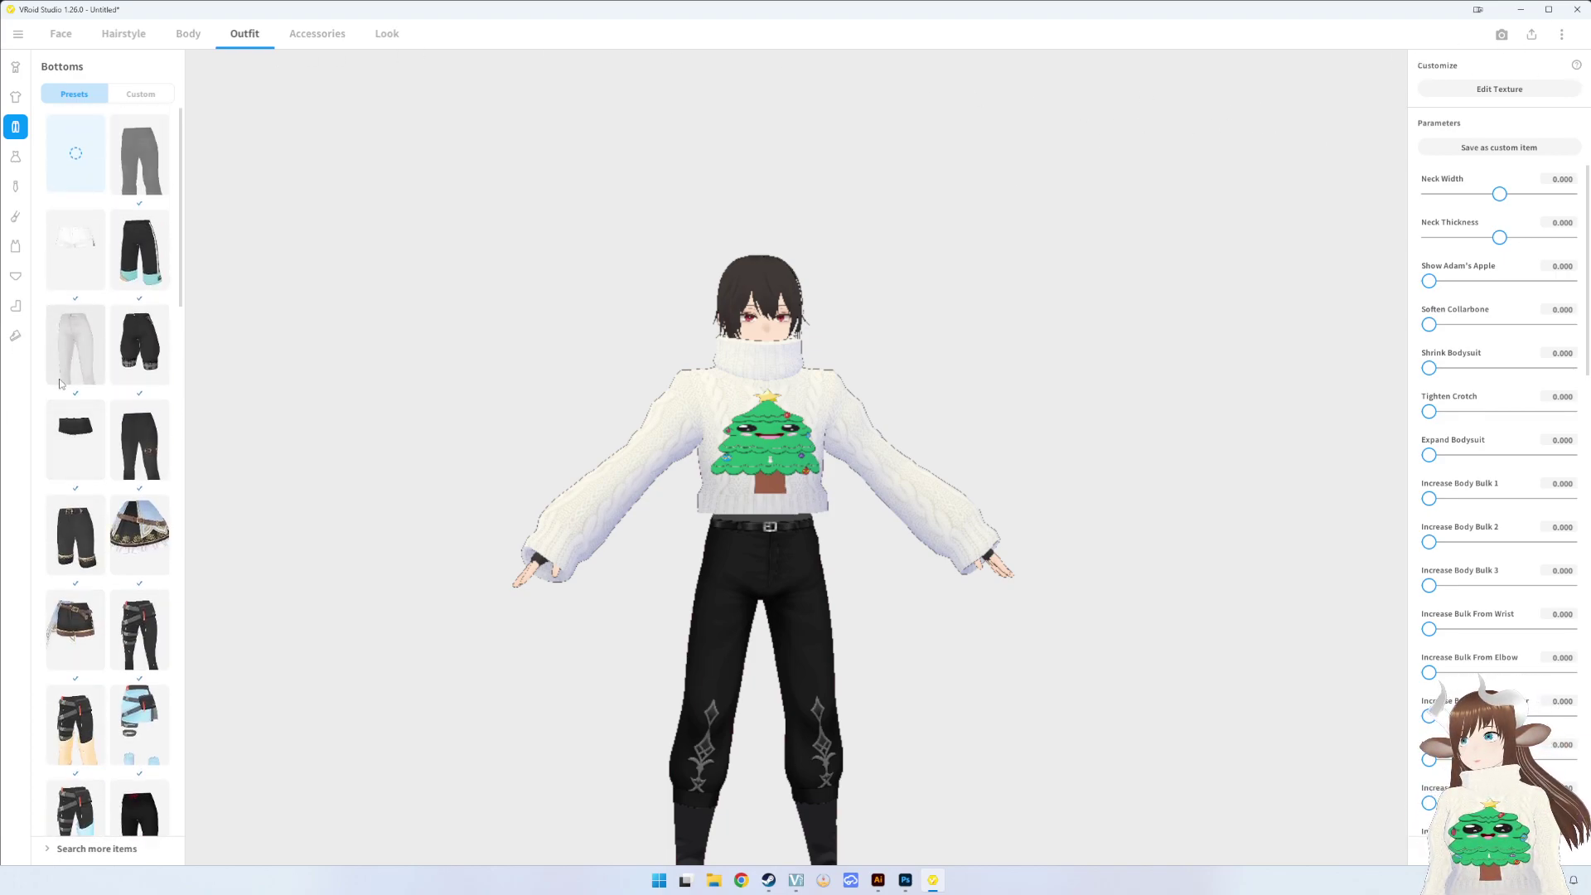
{"action": "left_click", "coordinate": [159, 147]}
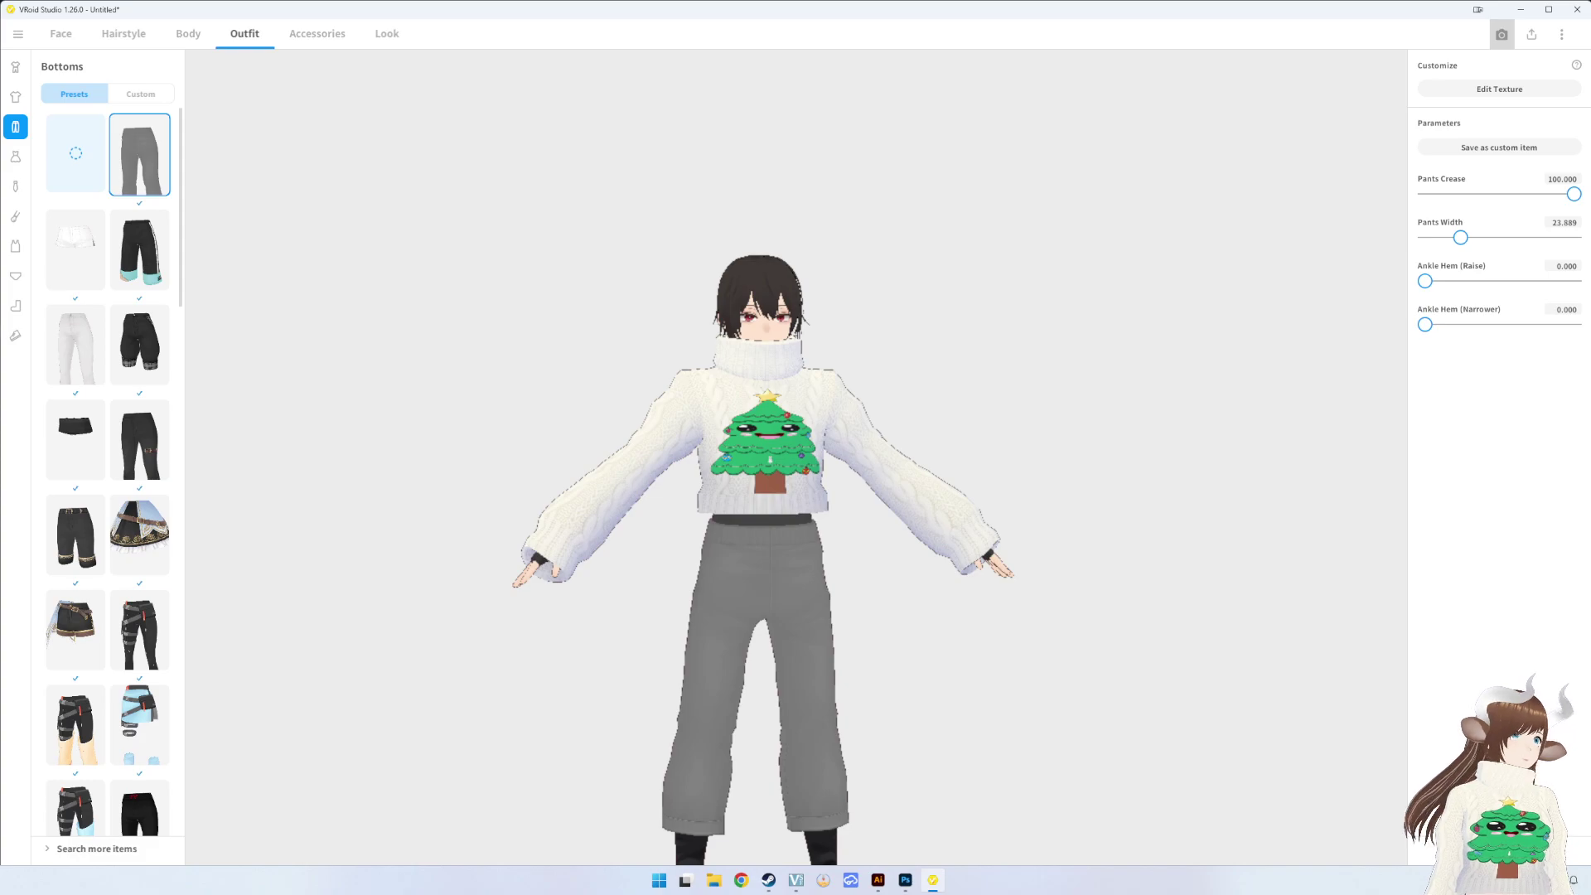
{"action": "left_click", "coordinate": [1501, 34]}
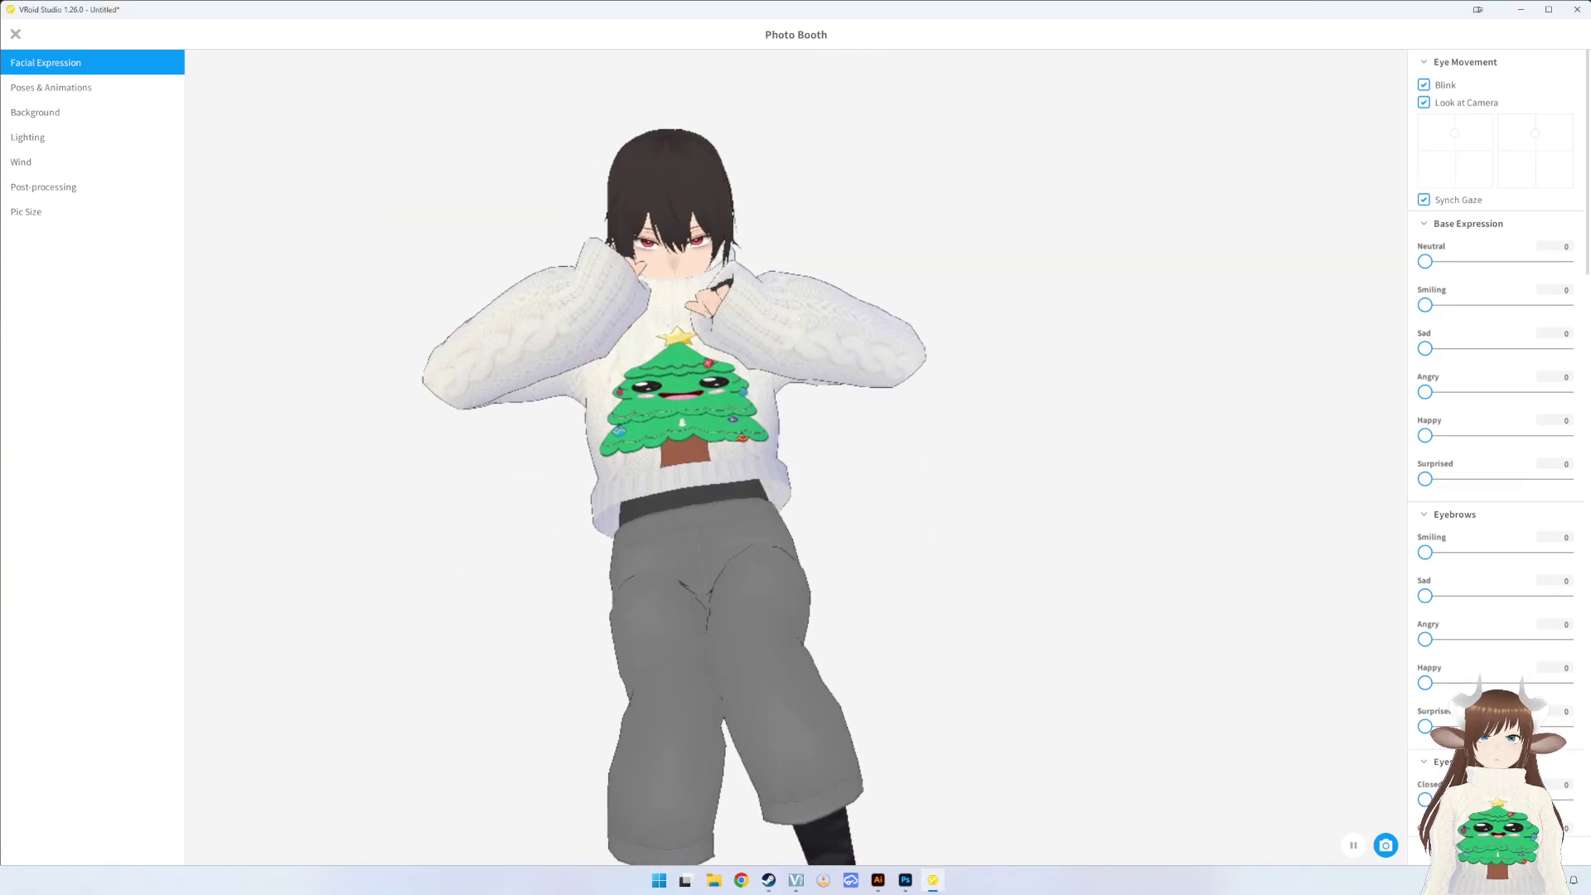
- Pause the animation at the arms-up moment and orbit to a low side angle
{"action": "left_click", "coordinate": [1356, 845]}
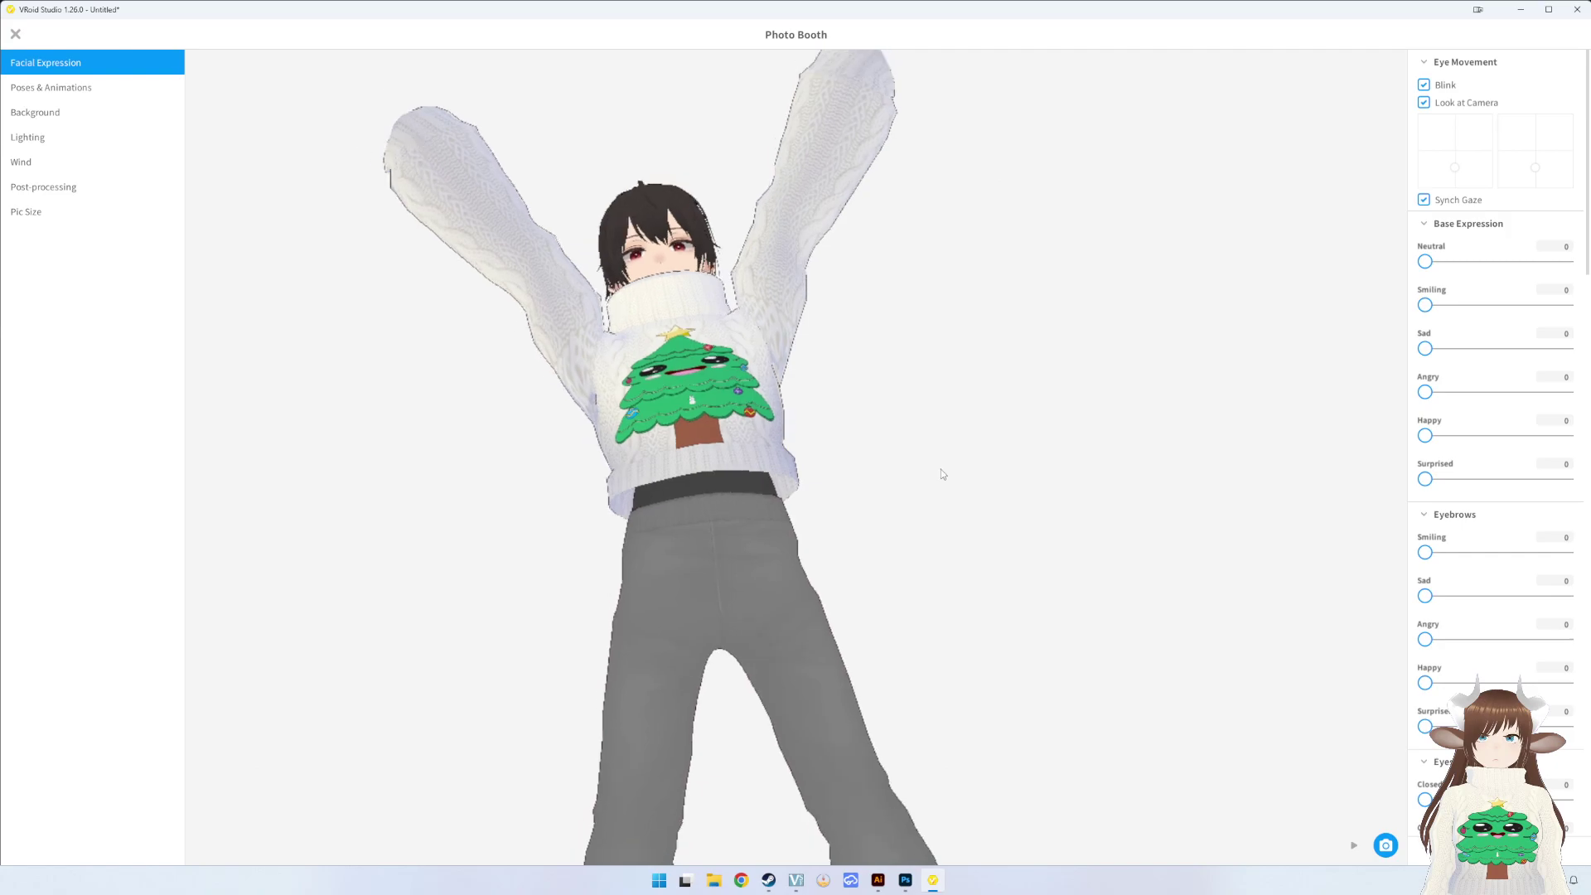
{"action": "mouse_move", "coordinate": [942, 469]}
{"action": "right_mouse_down"}
{"action": "mouse_move", "coordinate": [918, 510]}
{"action": "mouse_move", "coordinate": [792, 433]}
{"action": "mouse_move", "coordinate": [893, 544]}
{"action": "mouse_move", "coordinate": [875, 470]}
{"action": "right_mouse_up"}
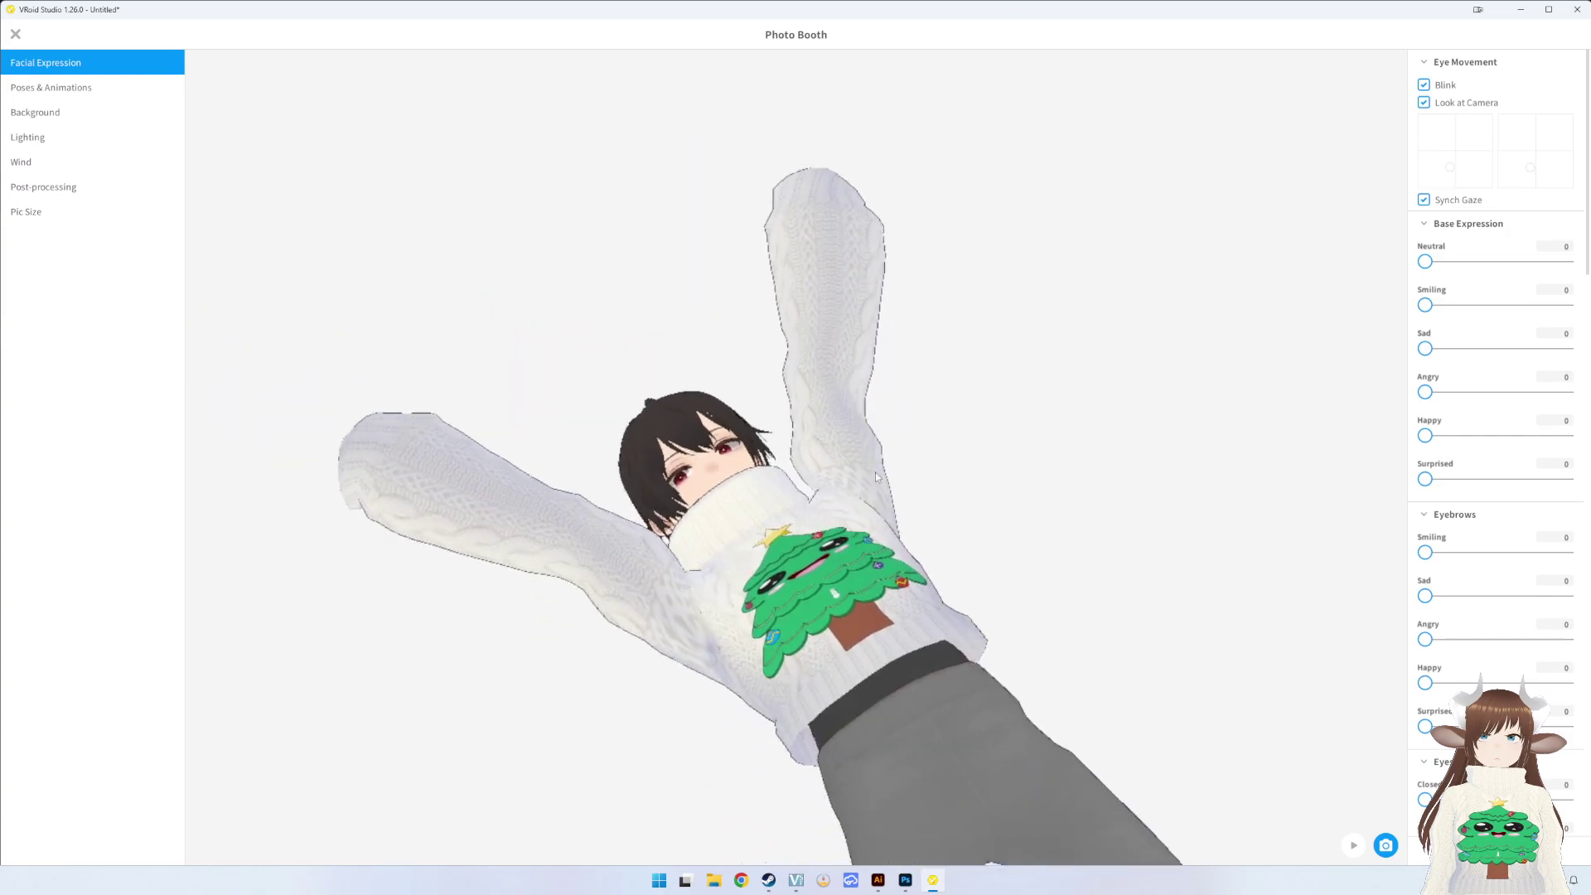
{"action": "scroll", "coordinate": [866, 464], "scroll_direction": "up", "scroll_amount": 2}
{"action": "scroll", "coordinate": [855, 455], "scroll_direction": "up", "scroll_amount": 2}
{"action": "scroll", "coordinate": [853, 454], "scroll_direction": "down", "scroll_amount": 2}
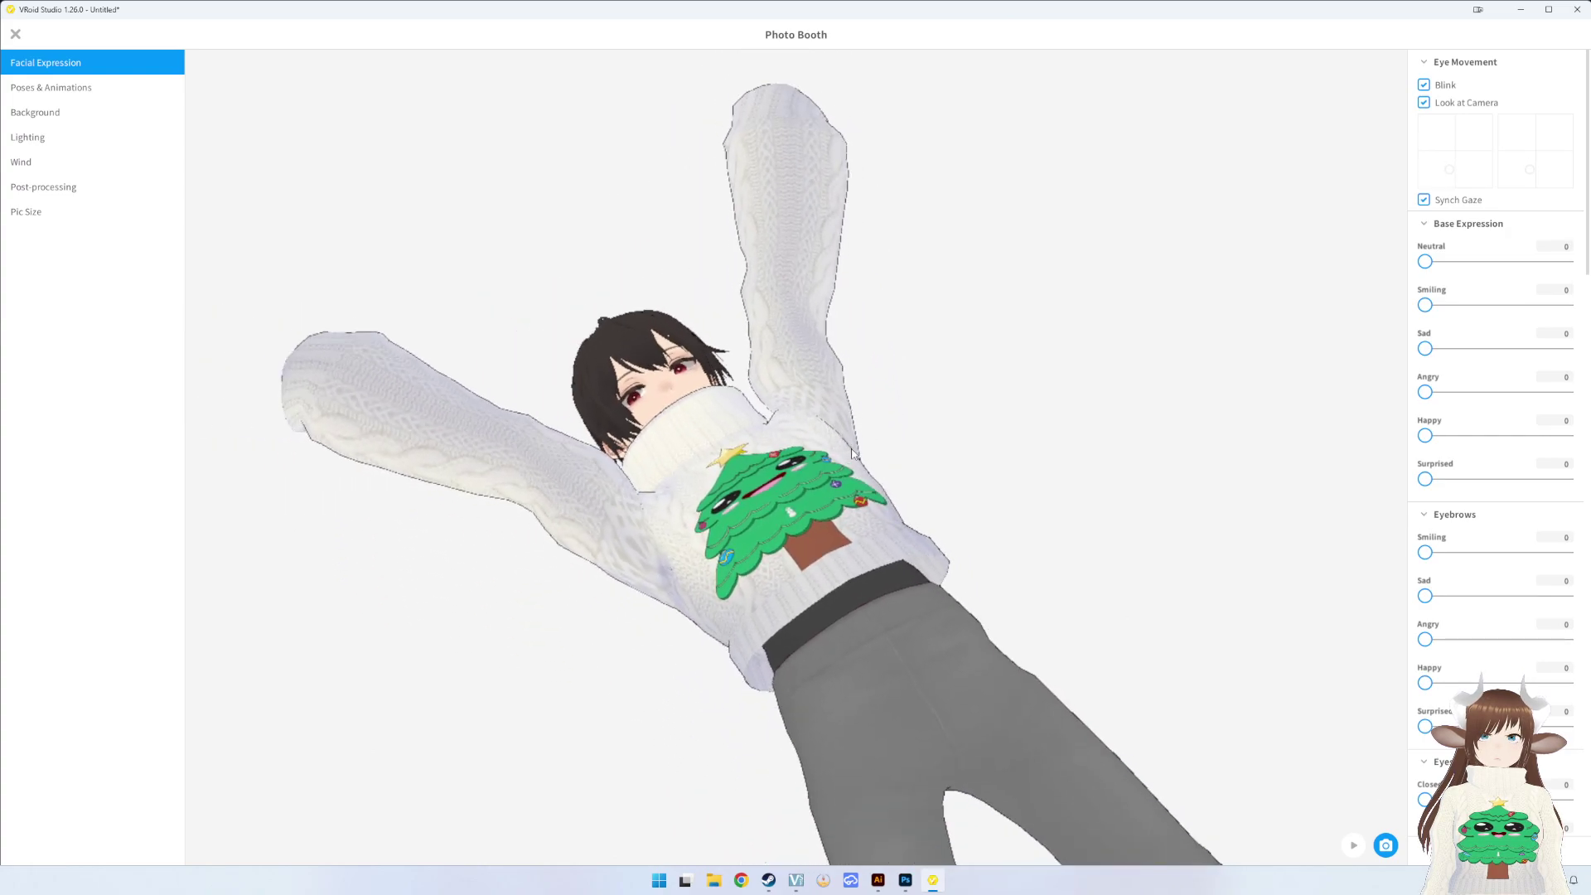
- Save a snapshot as 'Xmas Sweater Example 3 Male' in Pictures > Xmas Sweater > Xmas Sweater 2023
{"action": "left_click", "coordinate": [1392, 850]}
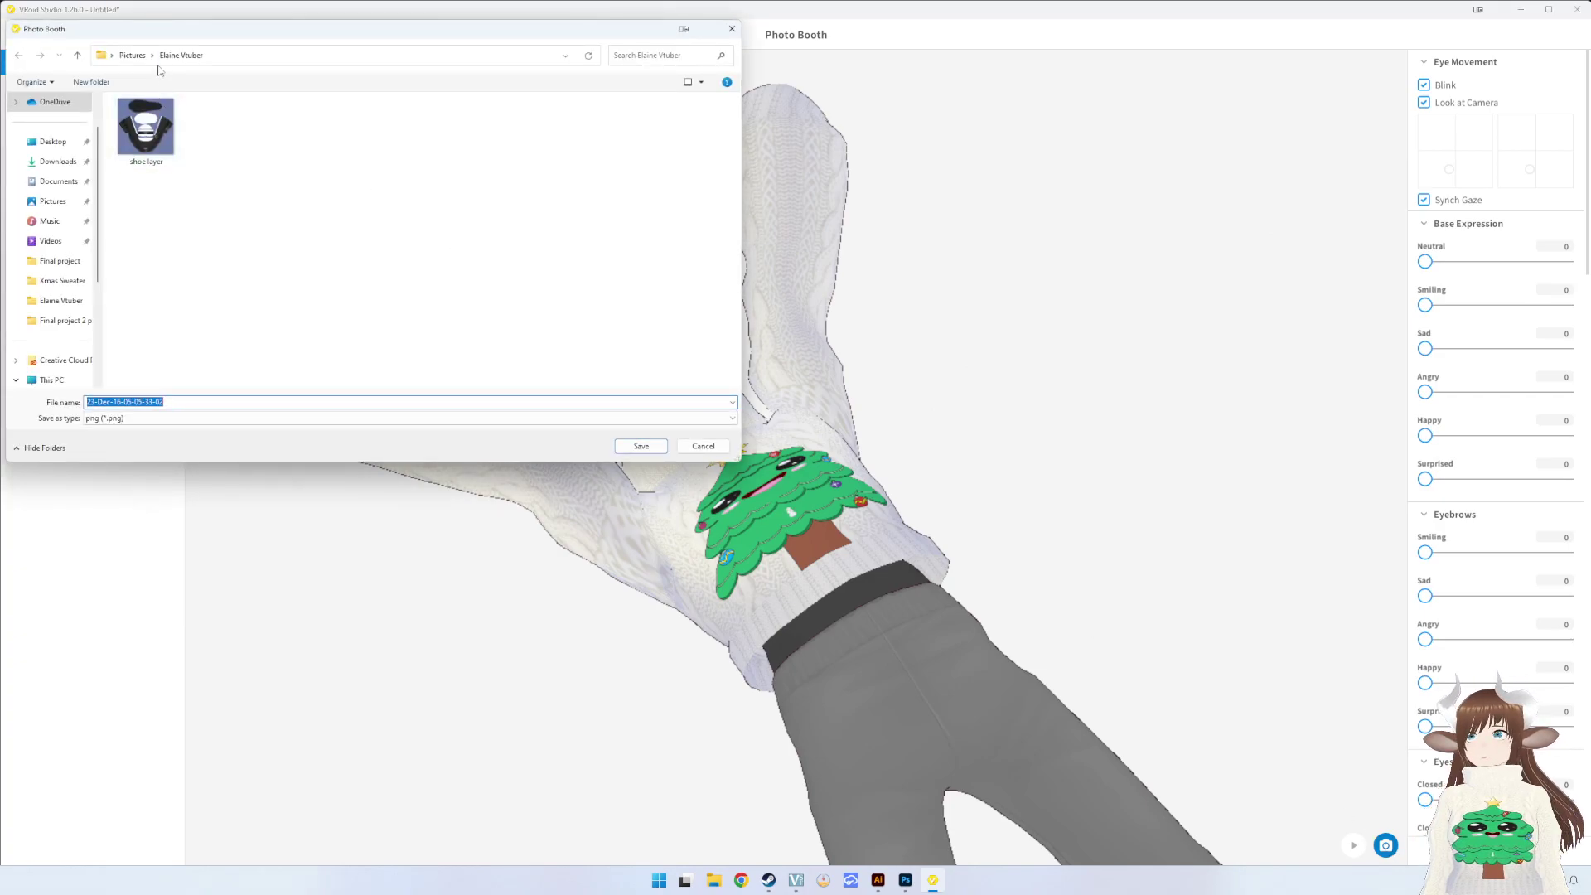
{"action": "left_click", "coordinate": [132, 56]}
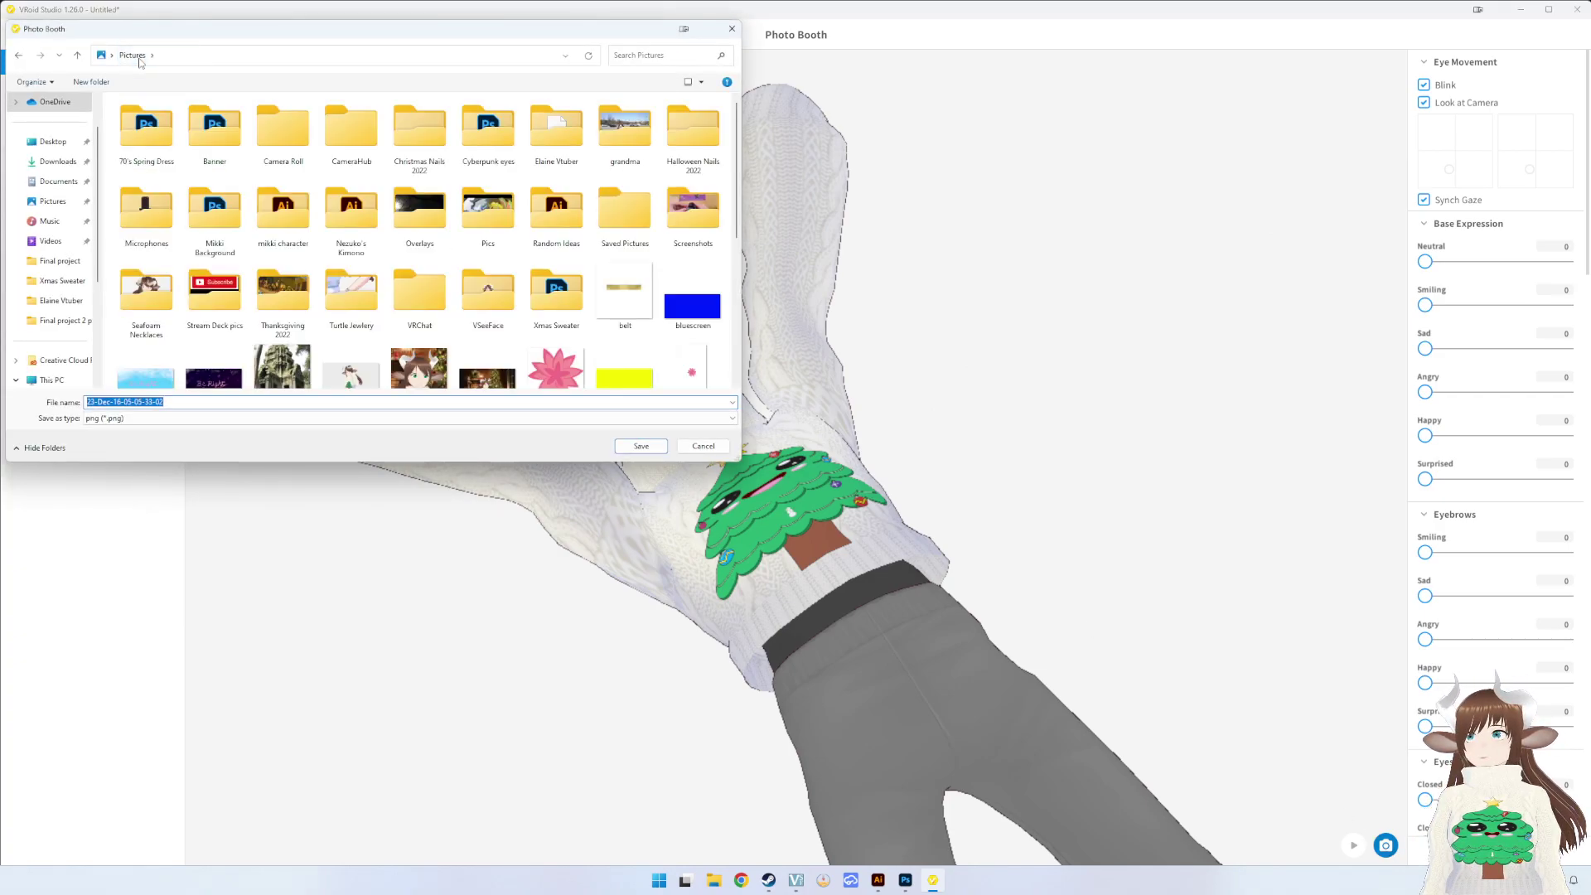
{"action": "double_click", "coordinate": [547, 323]}
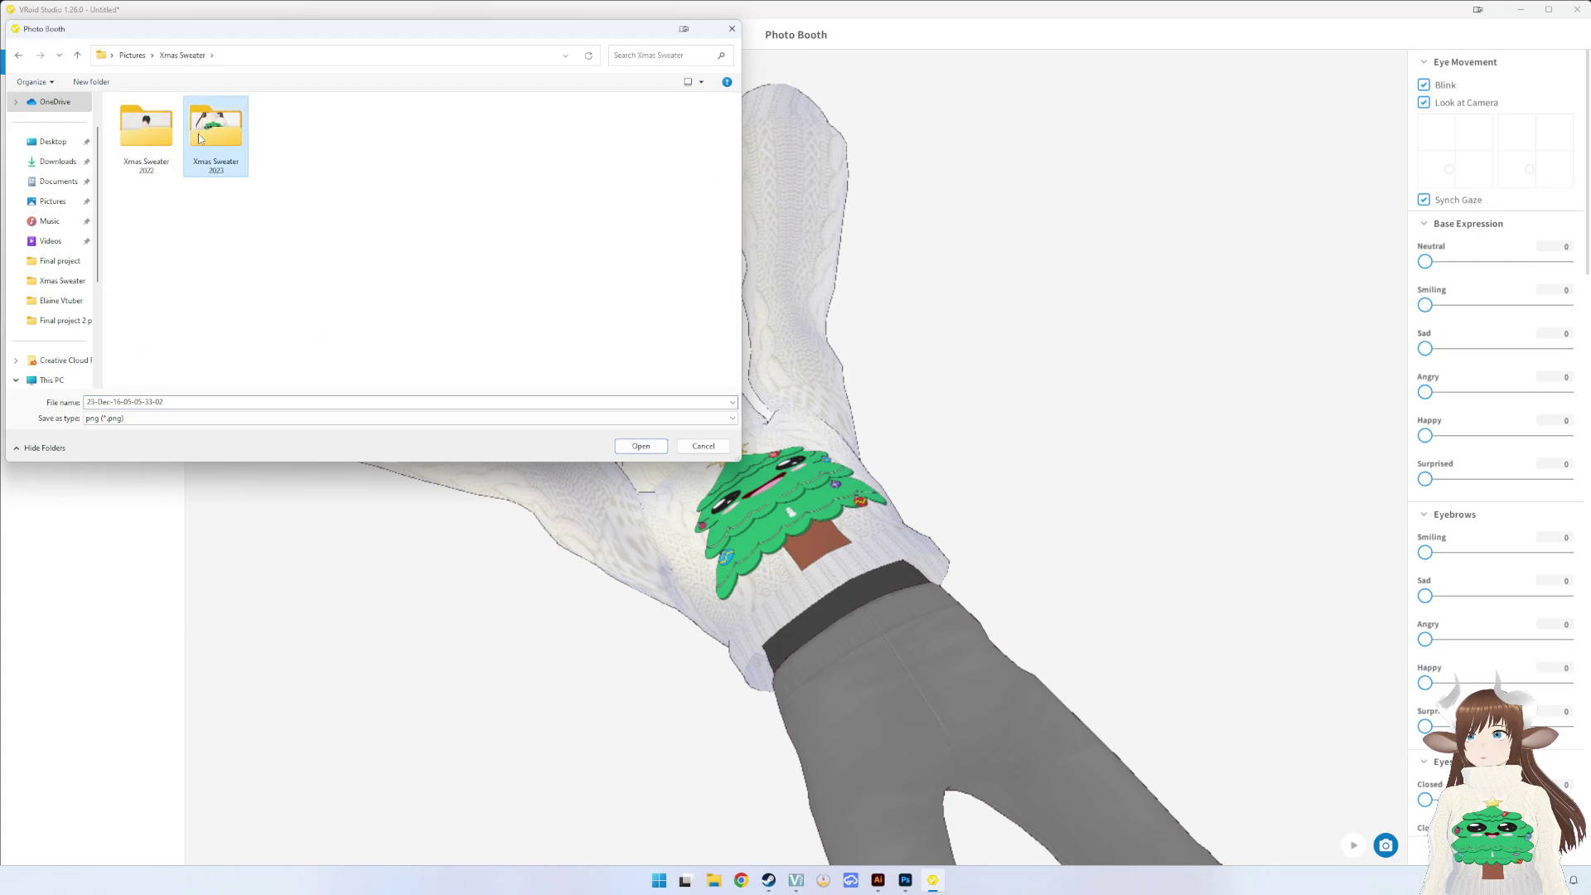
{"action": "double_click", "coordinate": [200, 139]}
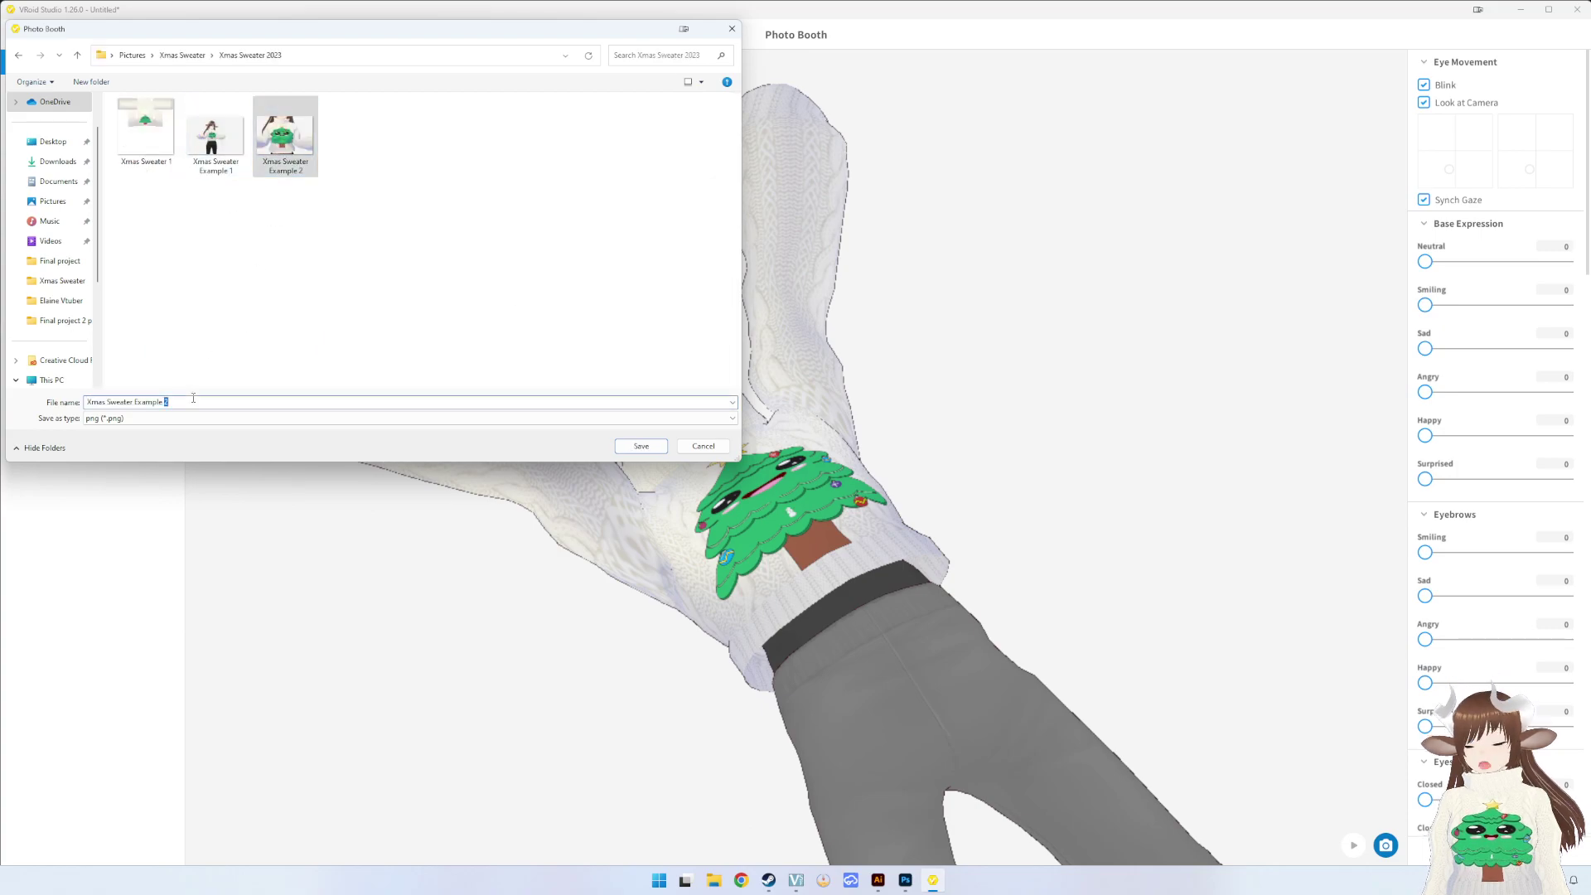
{"action": "type", "text": "3 Male"}
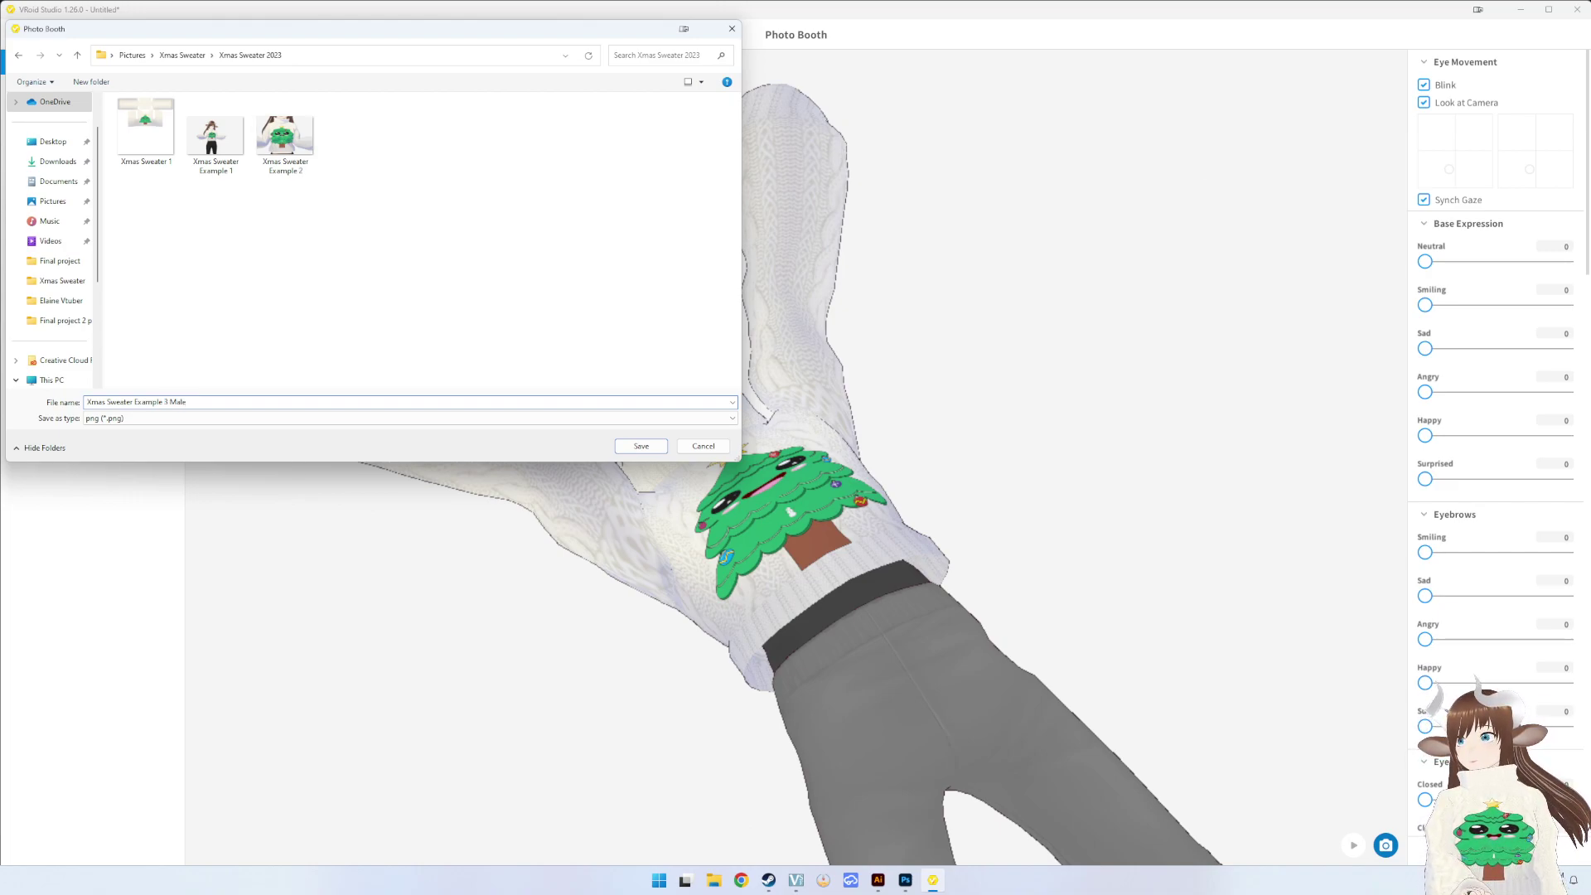
{"action": "key", "text": "Return"}
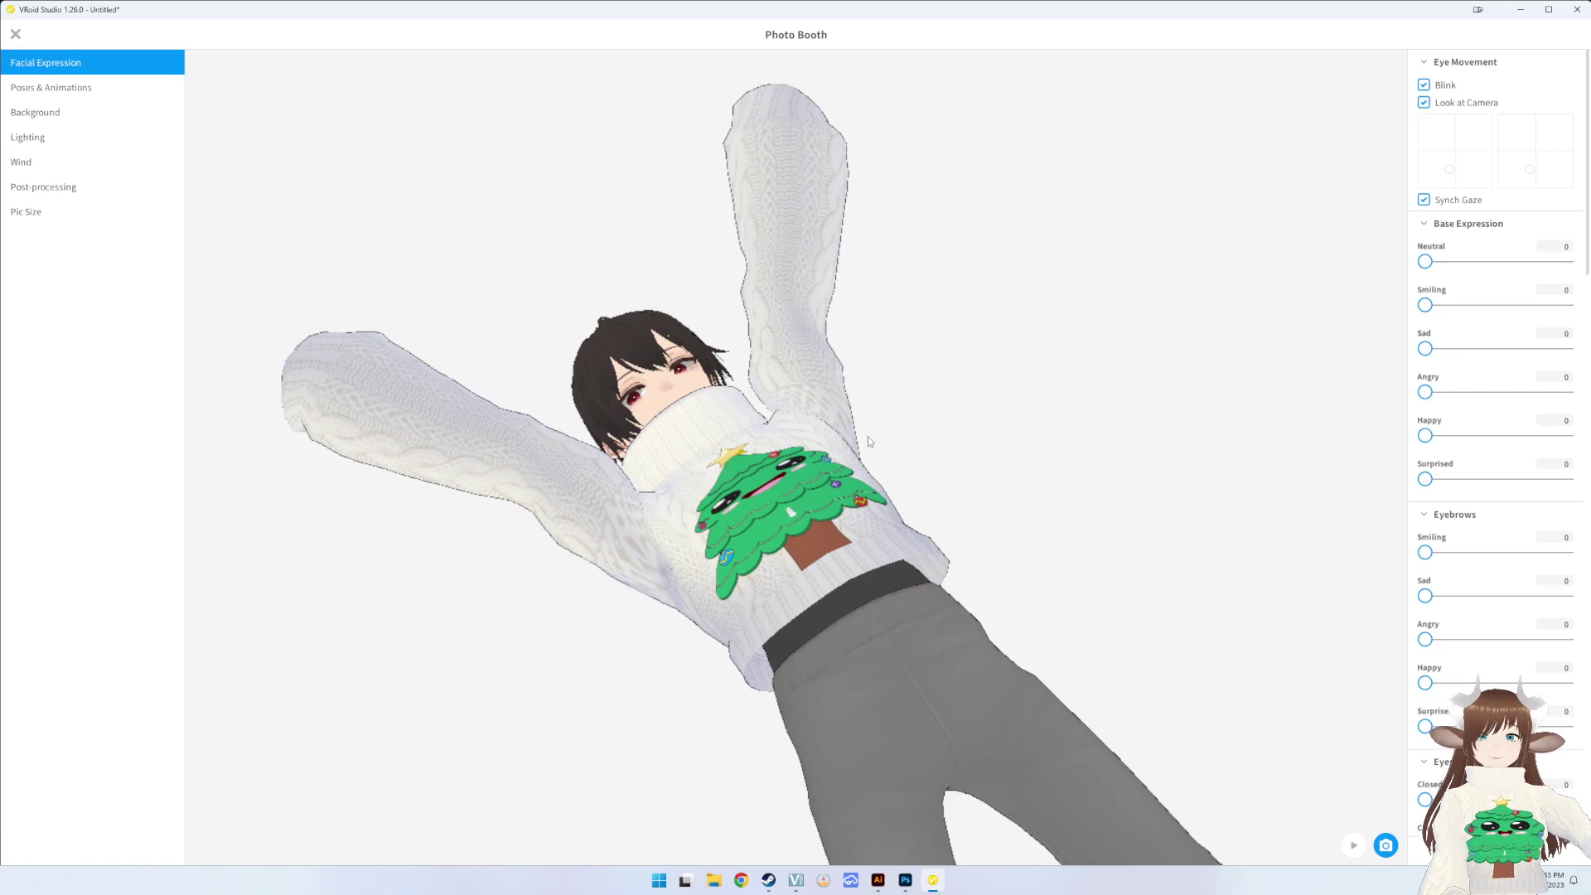
- Close the Photo Booth, dismiss the main menu, and scroll through the outfit item list
{"action": "right_click_drag", "start_coordinate": [869, 440], "coordinate": [1008, 428]}
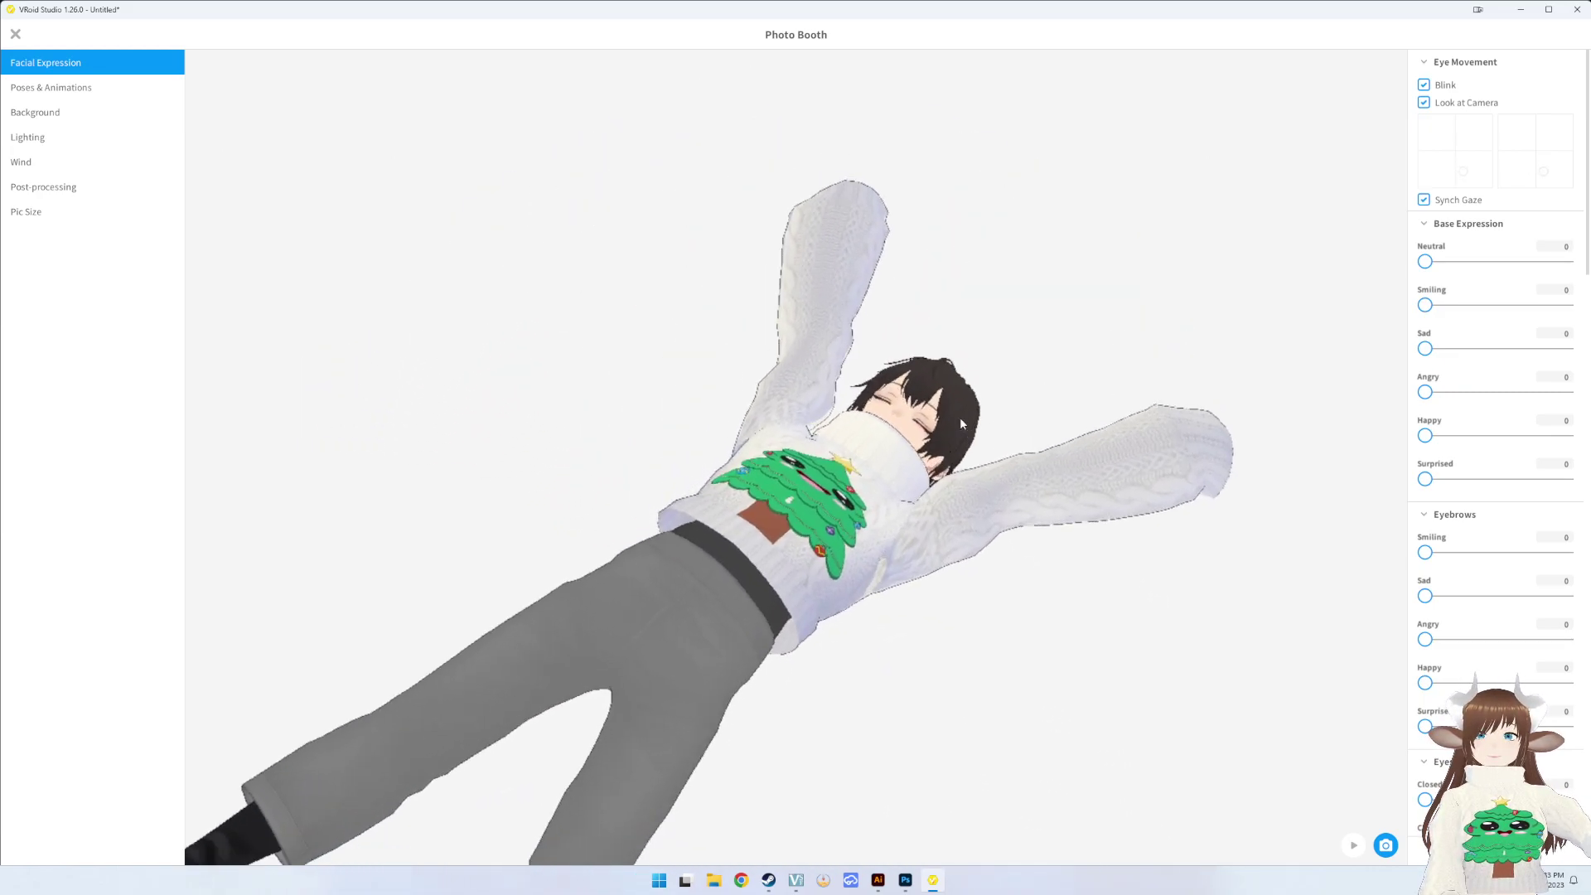
{"action": "left_click", "coordinate": [14, 34]}
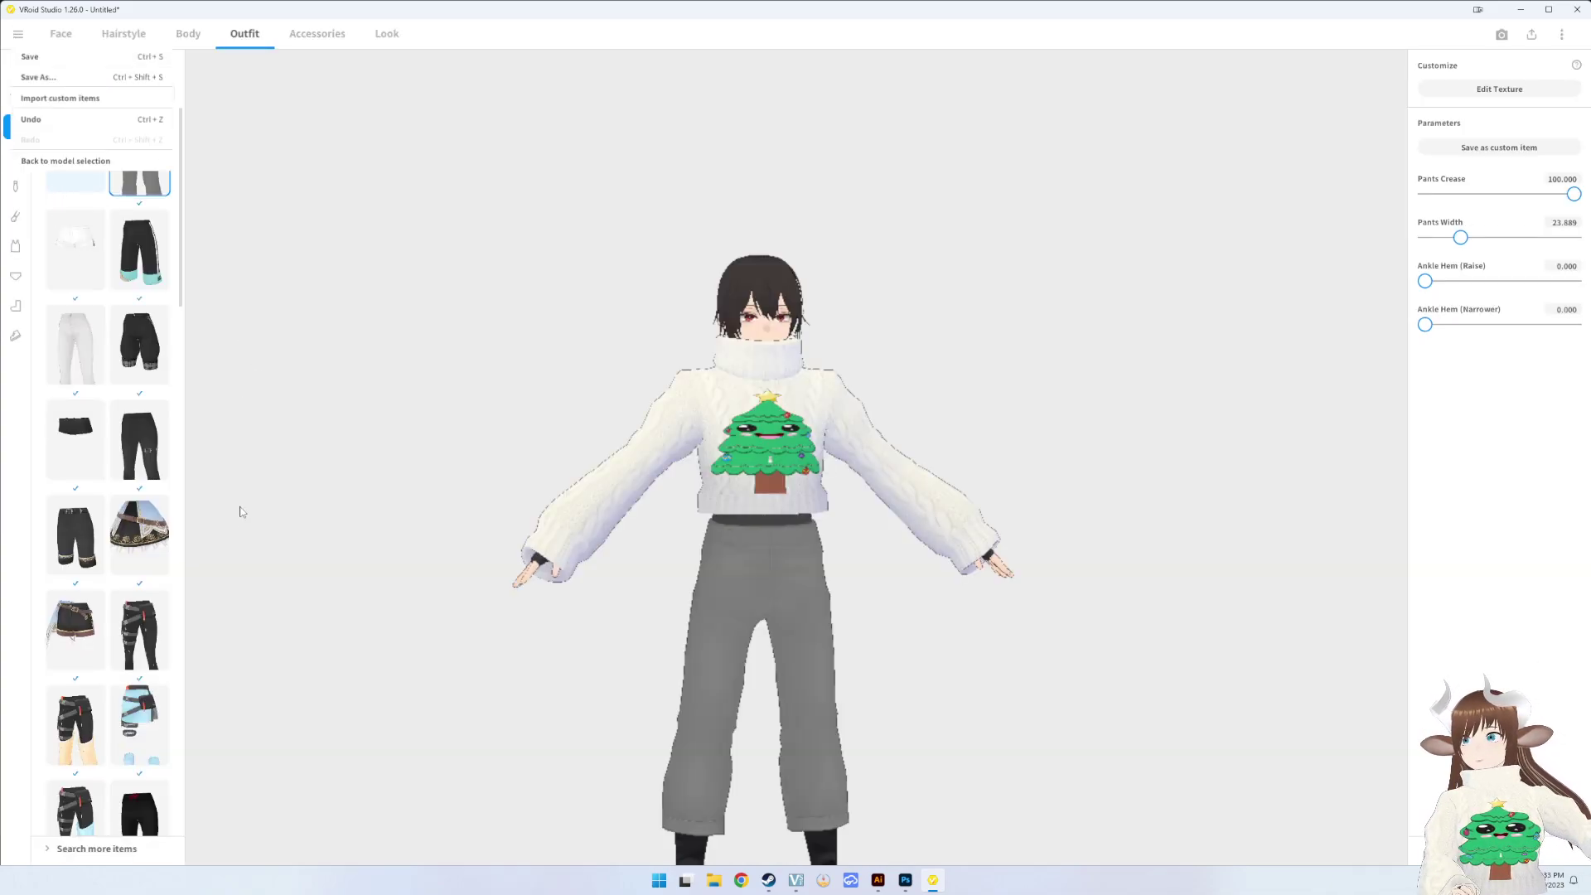
{"action": "left_click", "coordinate": [758, 475]}
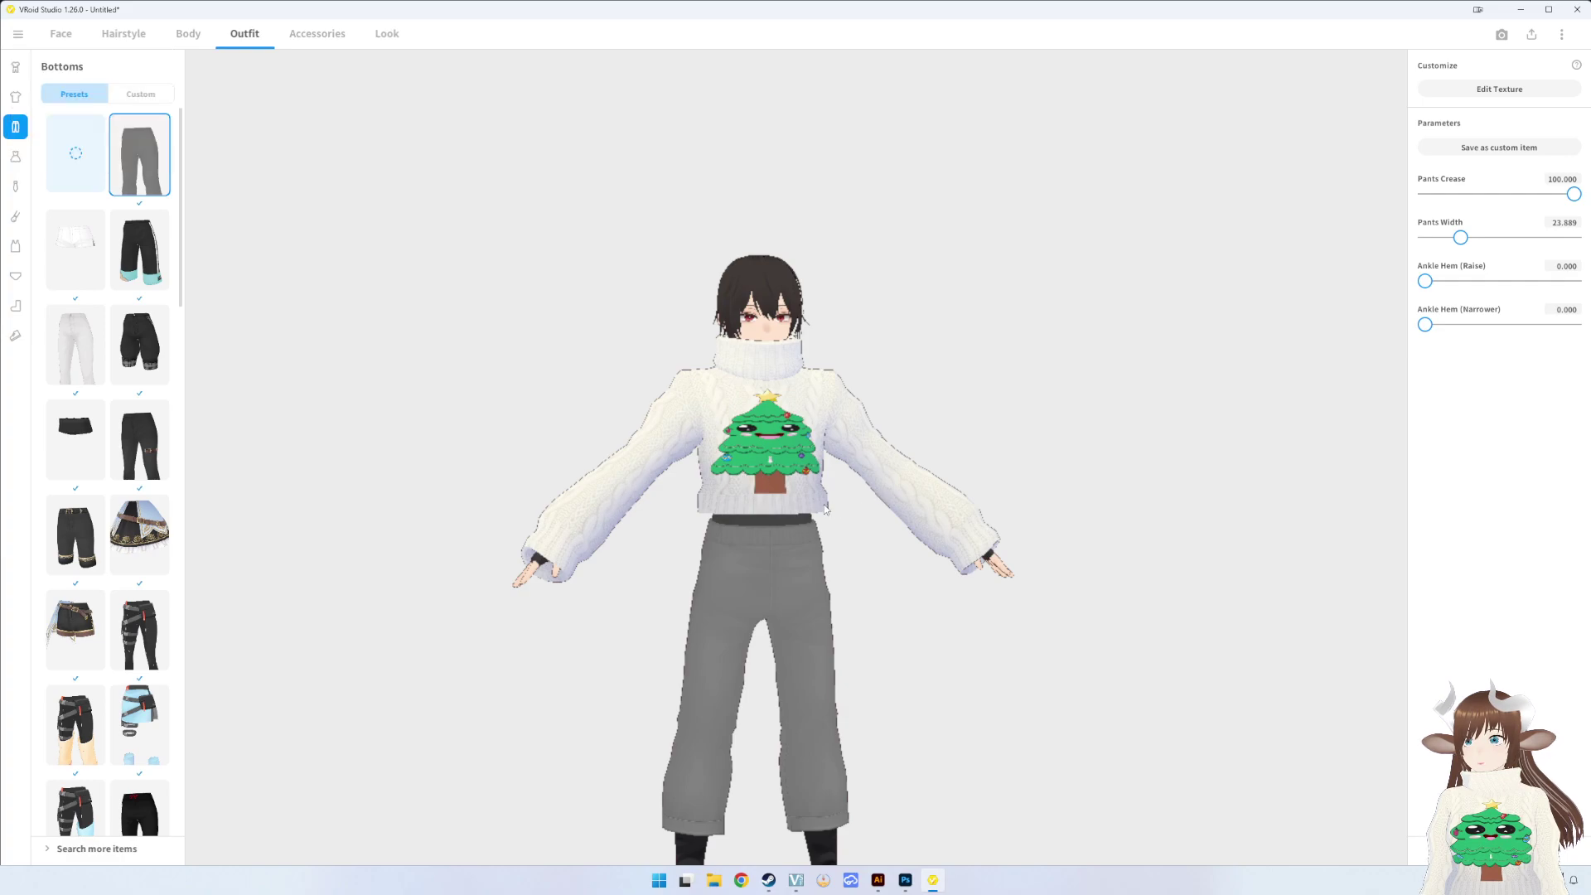
{"action": "scroll", "coordinate": [161, 586], "scroll_direction": "down", "scroll_amount": 3}
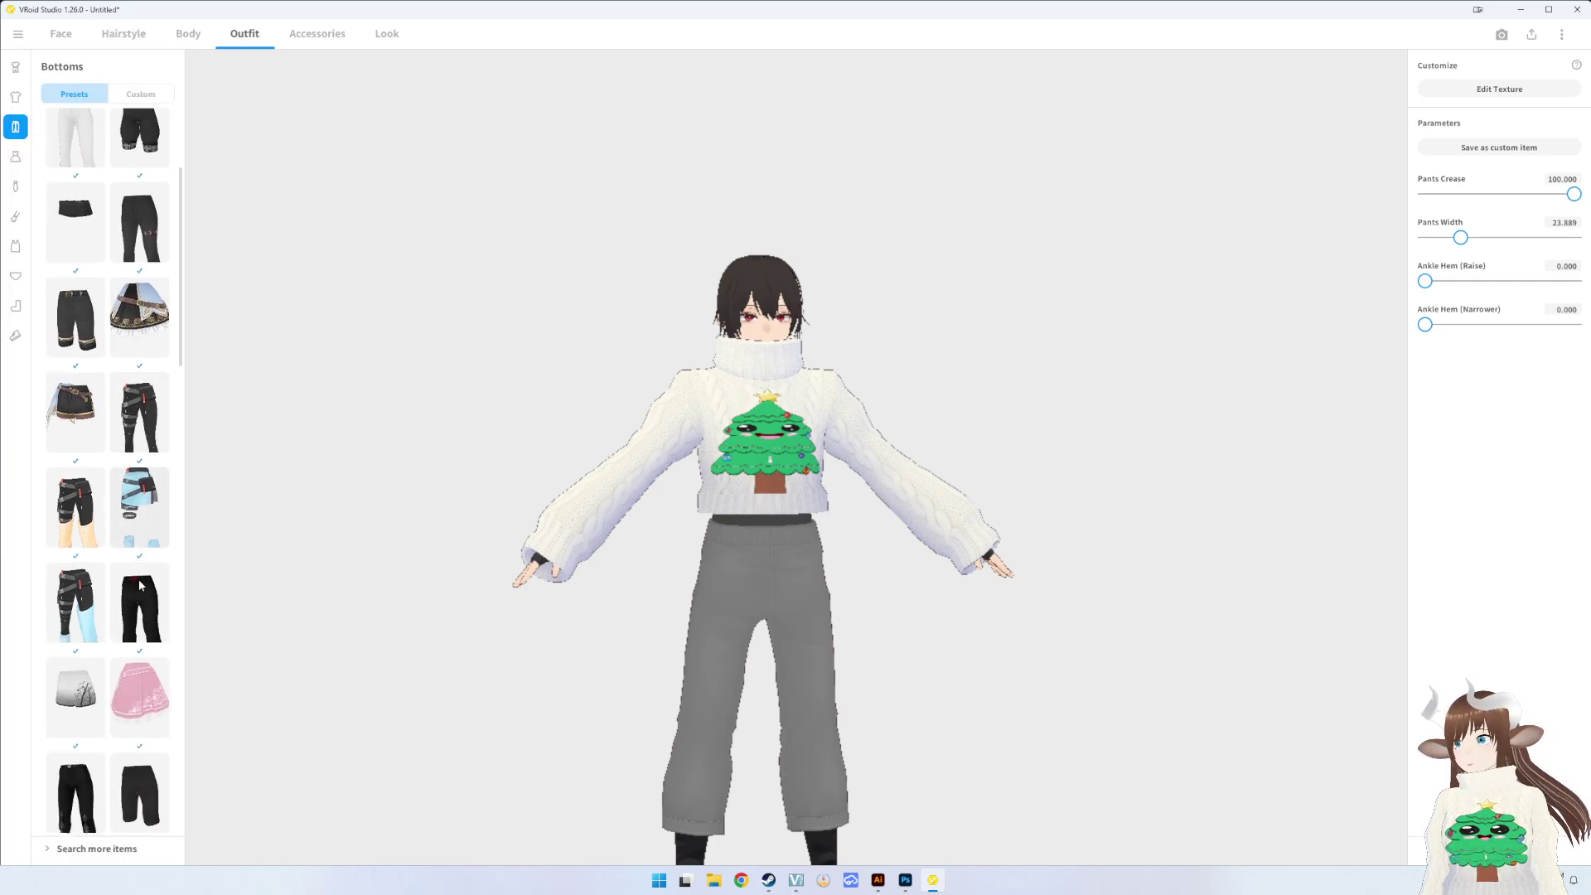
{"action": "scroll", "coordinate": [141, 574], "scroll_direction": "down", "scroll_amount": 3}
{"action": "scroll", "coordinate": [126, 563], "scroll_direction": "down", "scroll_amount": 3}
{"action": "scroll", "coordinate": [126, 563], "scroll_direction": "down", "scroll_amount": 1}
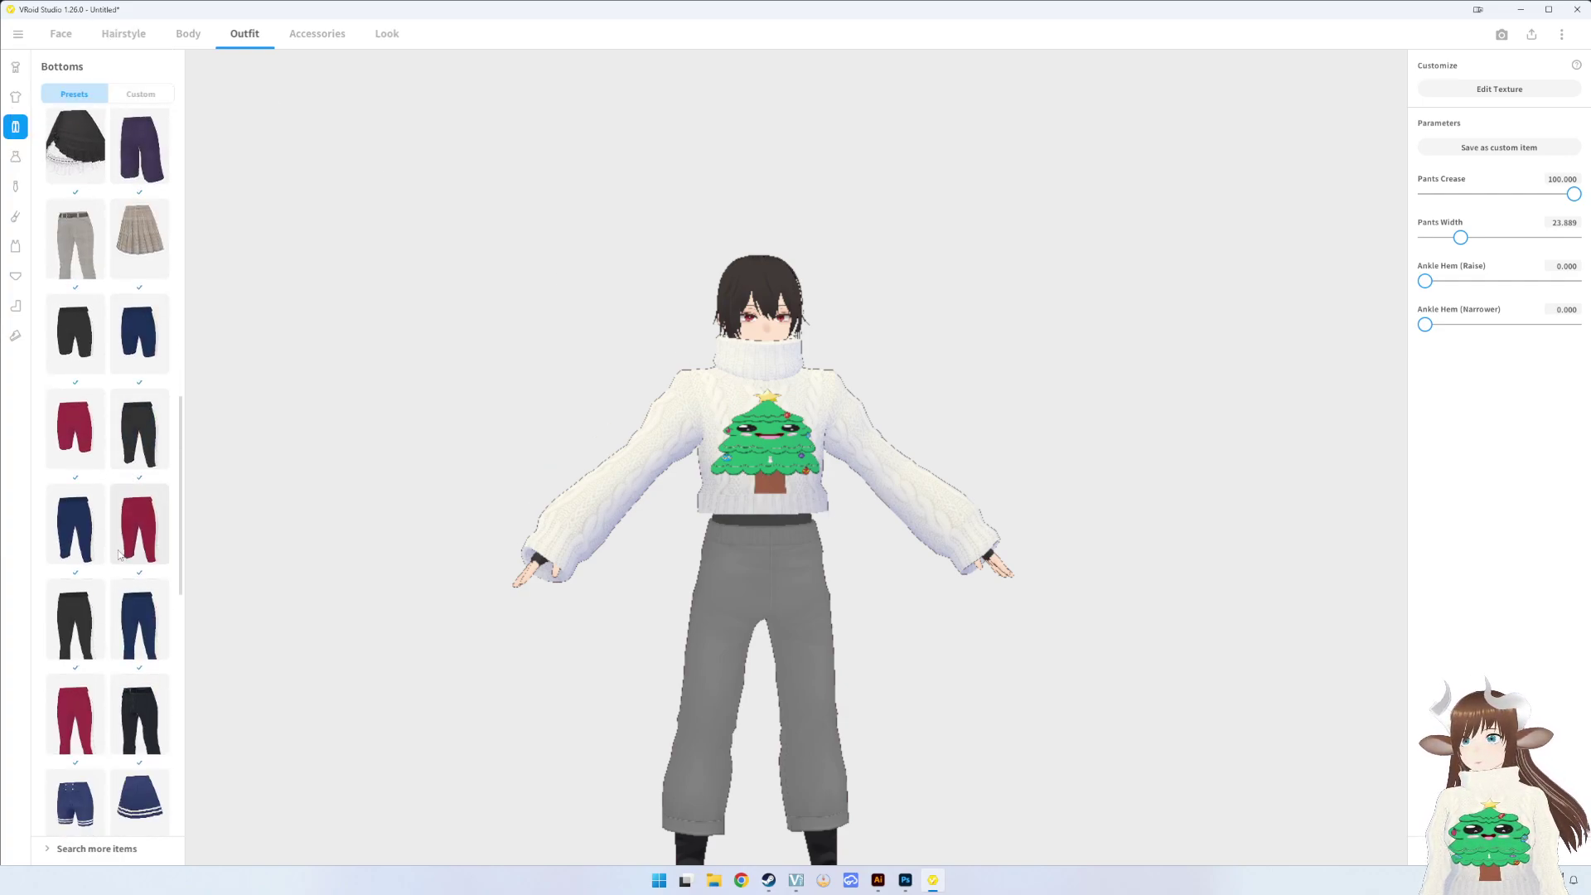
{"action": "scroll", "coordinate": [121, 558], "scroll_direction": "down", "scroll_amount": 2}
{"action": "scroll", "coordinate": [112, 552], "scroll_direction": "down", "scroll_amount": 3}
{"action": "scroll", "coordinate": [107, 550], "scroll_direction": "down", "scroll_amount": 2}
{"action": "scroll", "coordinate": [107, 550], "scroll_direction": "down", "scroll_amount": 2}
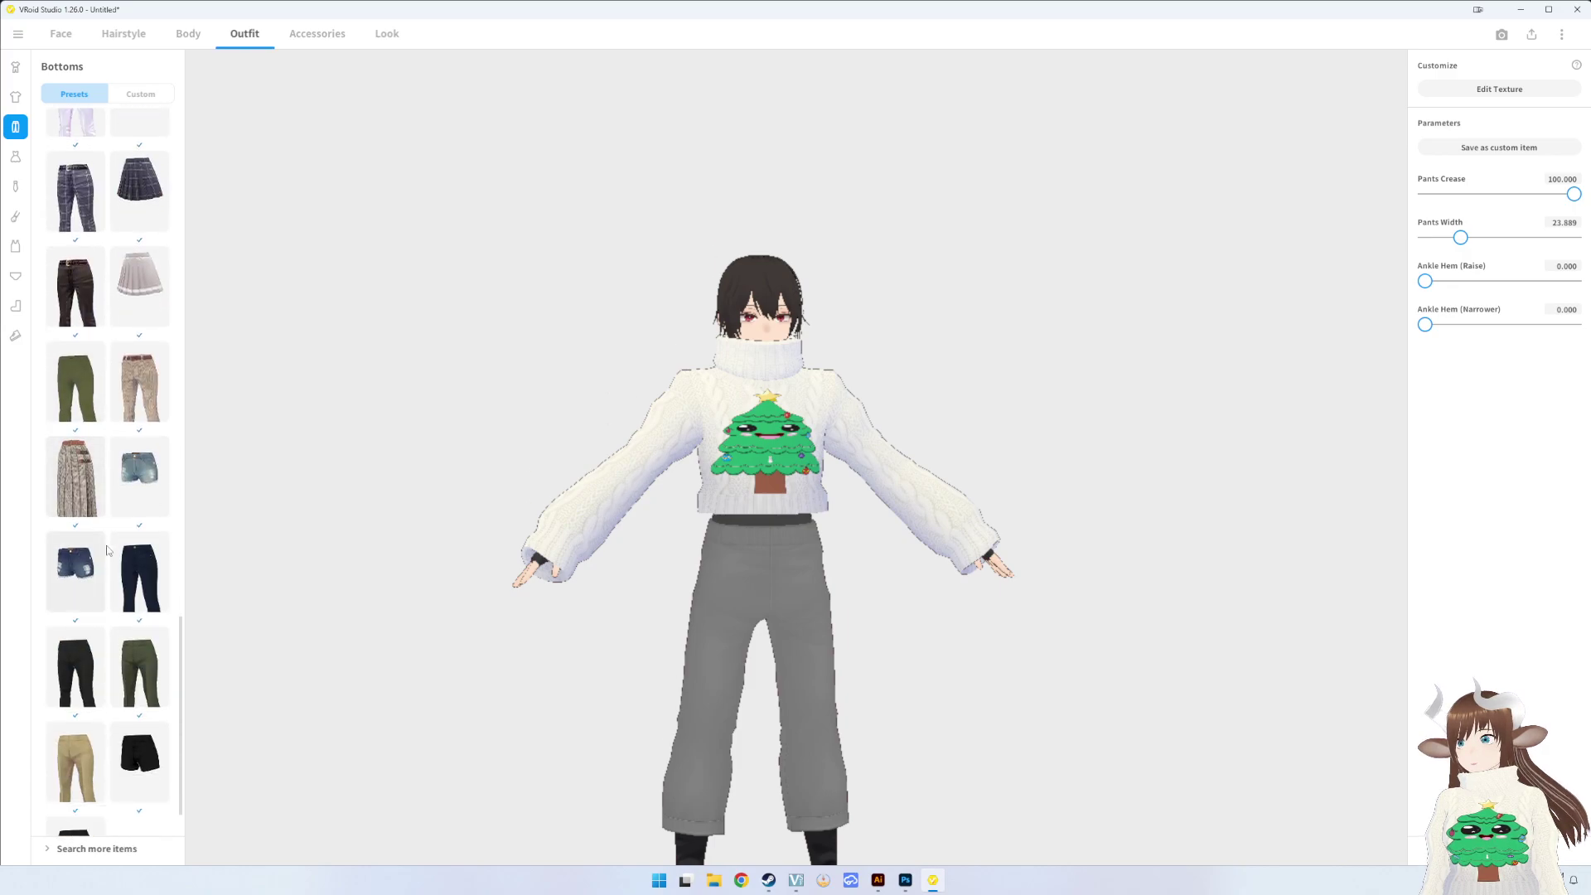
{"action": "scroll", "coordinate": [107, 550], "scroll_direction": "up", "scroll_amount": 2}
- Put the preset white knit V-neck sweater on the avatar and start editing its texture
{"action": "left_click", "coordinate": [15, 98]}
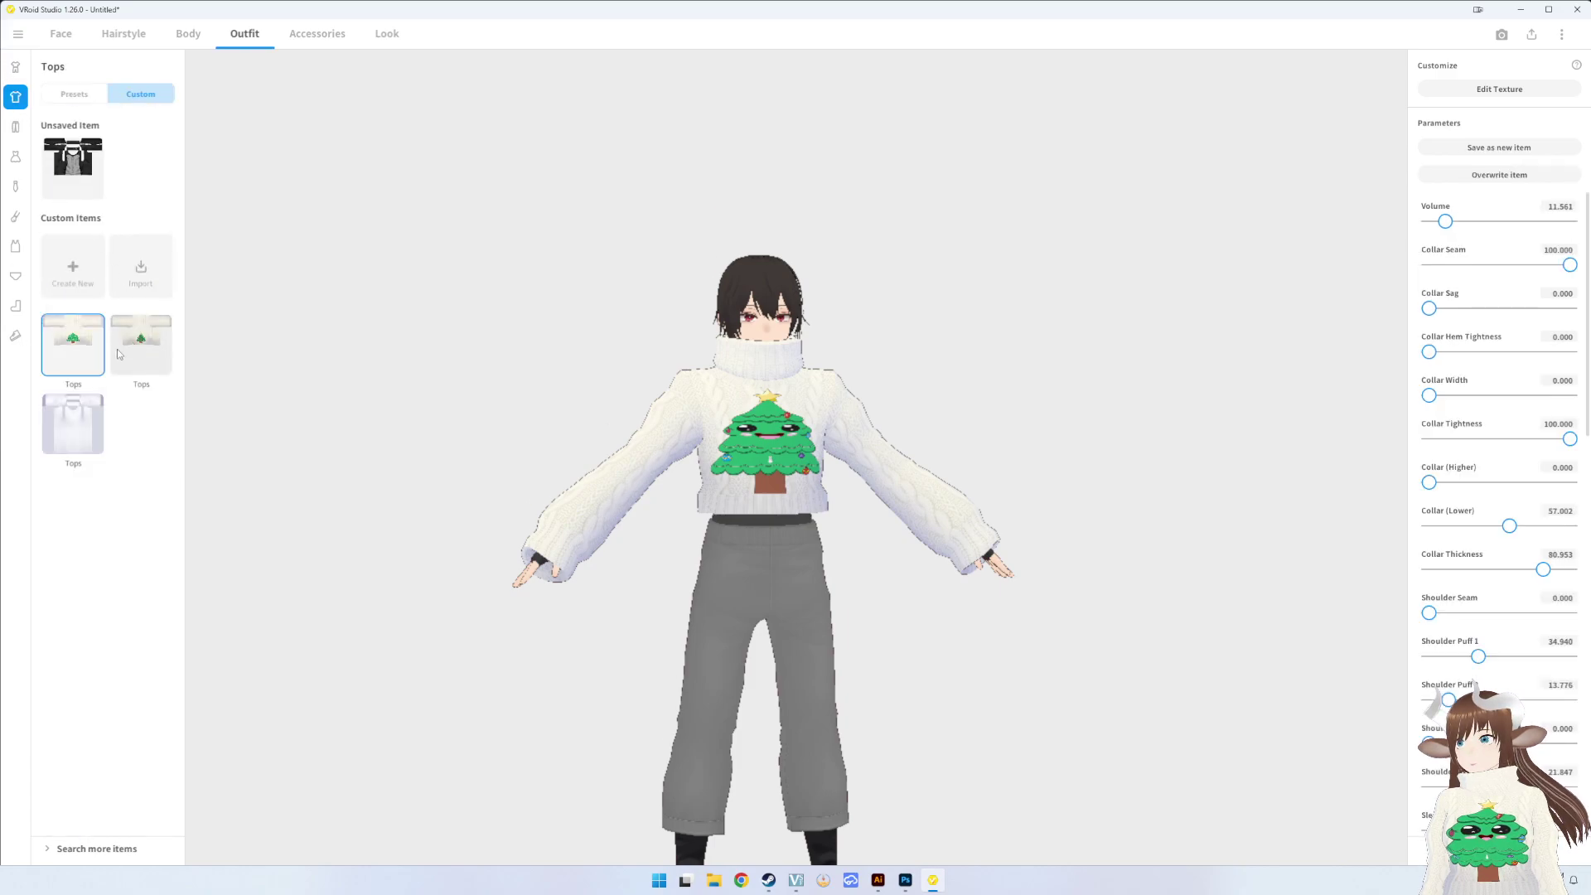
{"action": "left_click", "coordinate": [59, 89]}
{"action": "scroll", "coordinate": [106, 439], "scroll_direction": "down", "scroll_amount": 5}
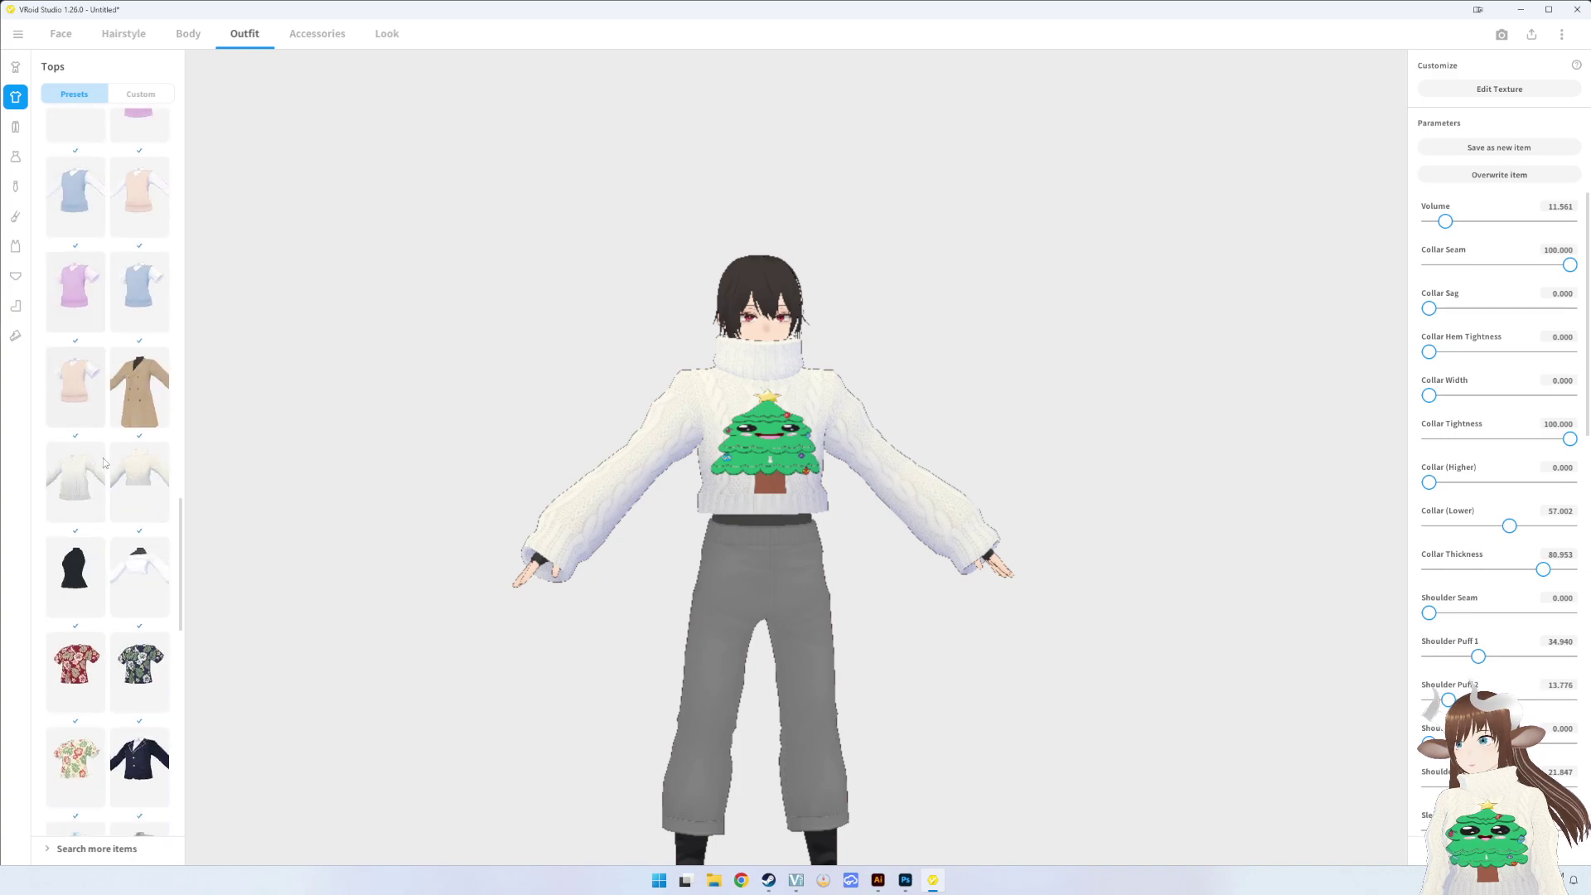
{"action": "scroll", "coordinate": [91, 348], "scroll_direction": "down", "scroll_amount": 3}
{"action": "left_click", "coordinate": [65, 290]}
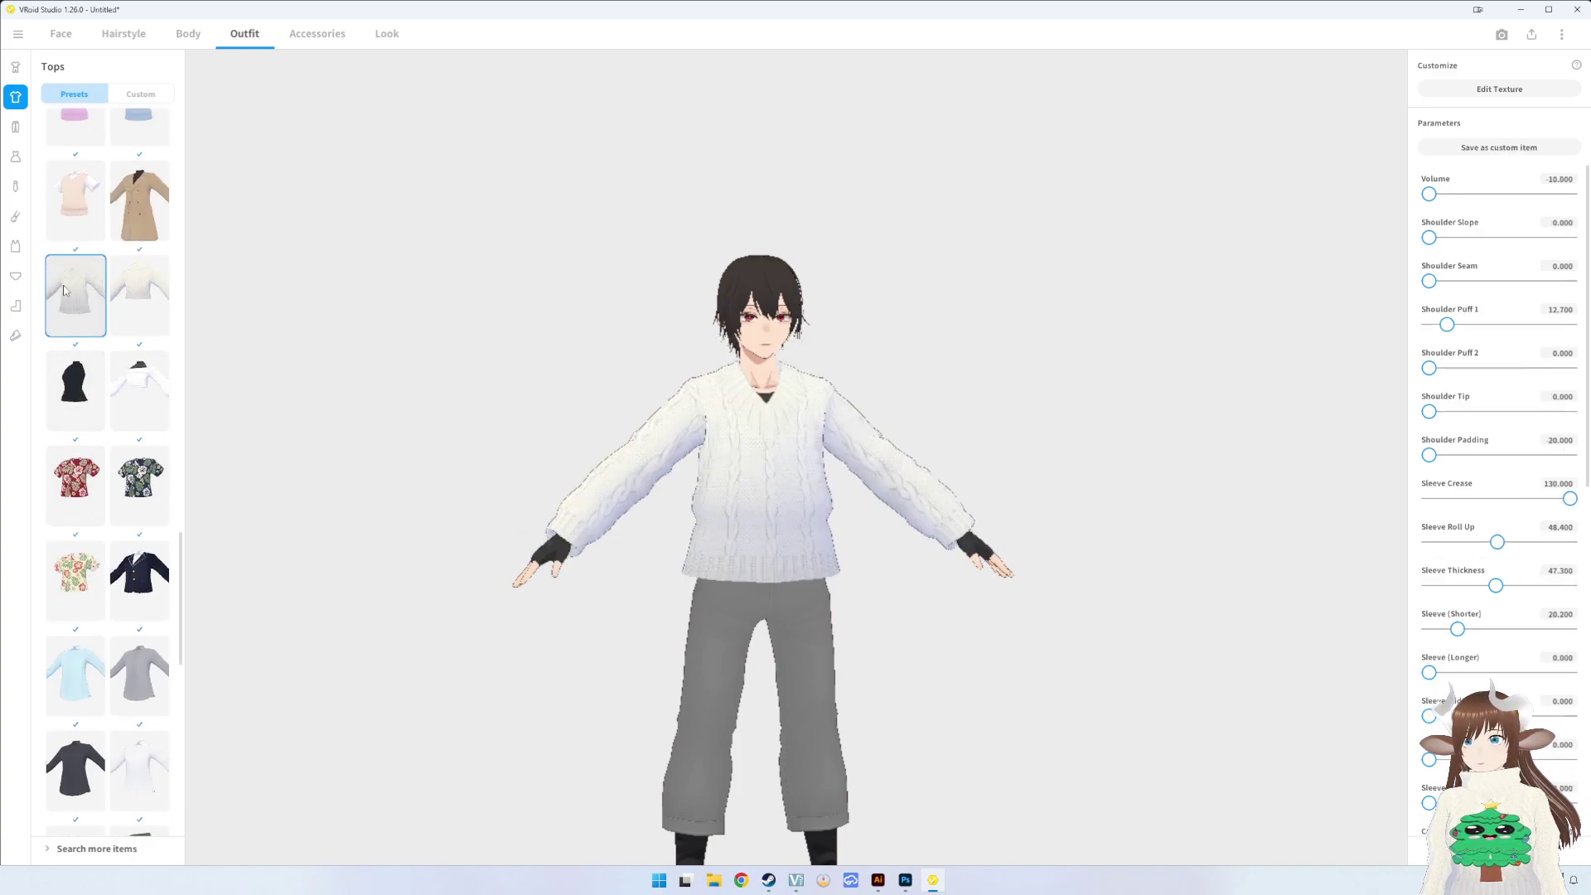
{"action": "scroll", "coordinate": [355, 327], "scroll_direction": "up", "scroll_amount": 5}
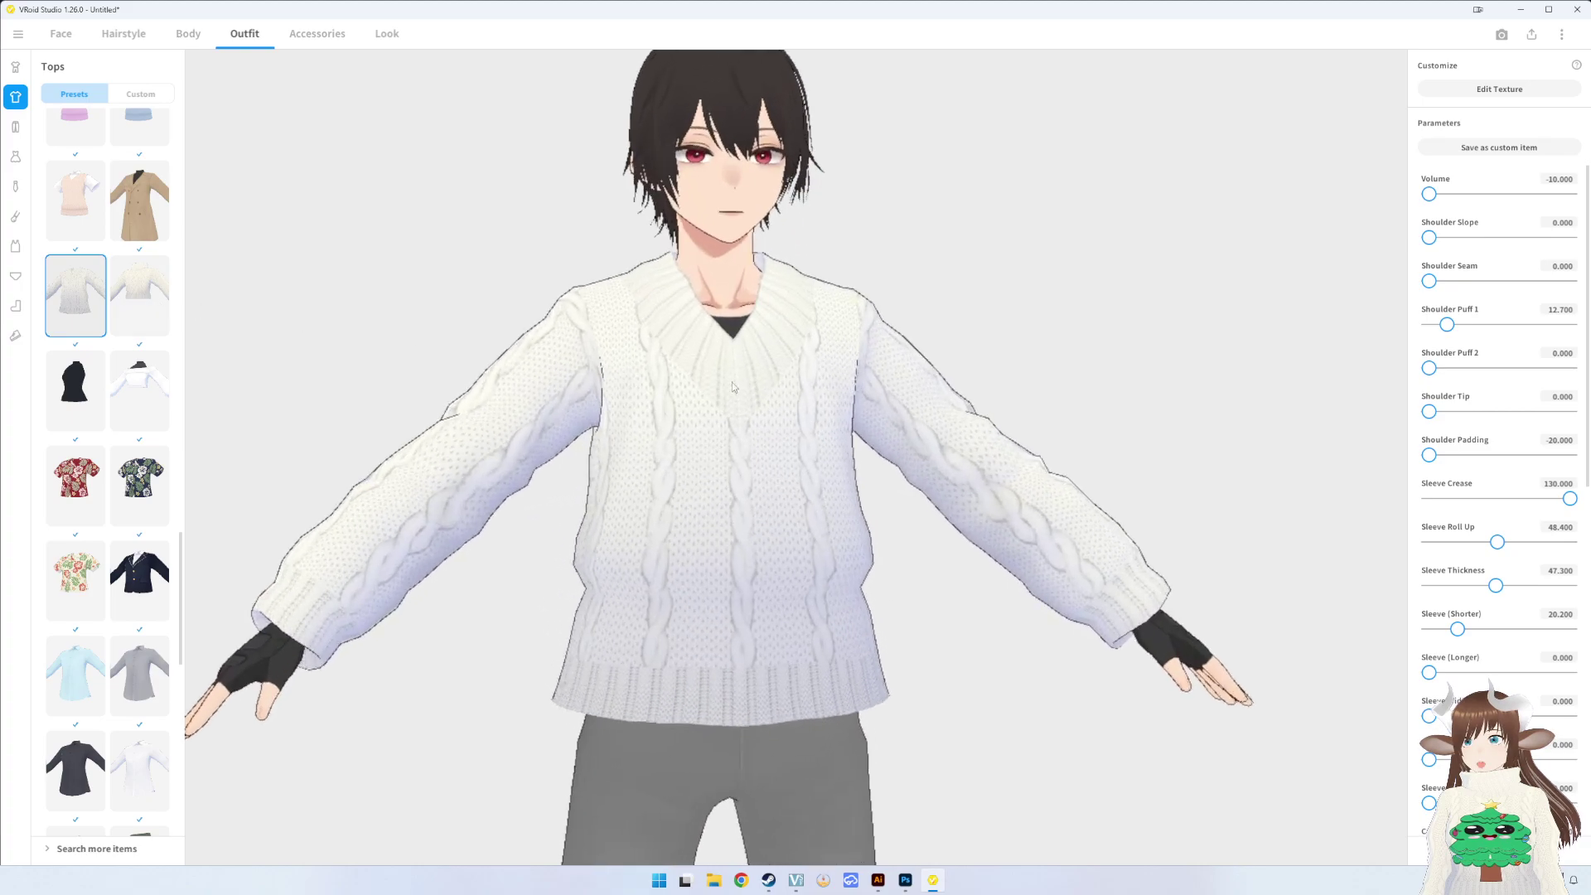
{"action": "left_click", "coordinate": [1499, 88]}
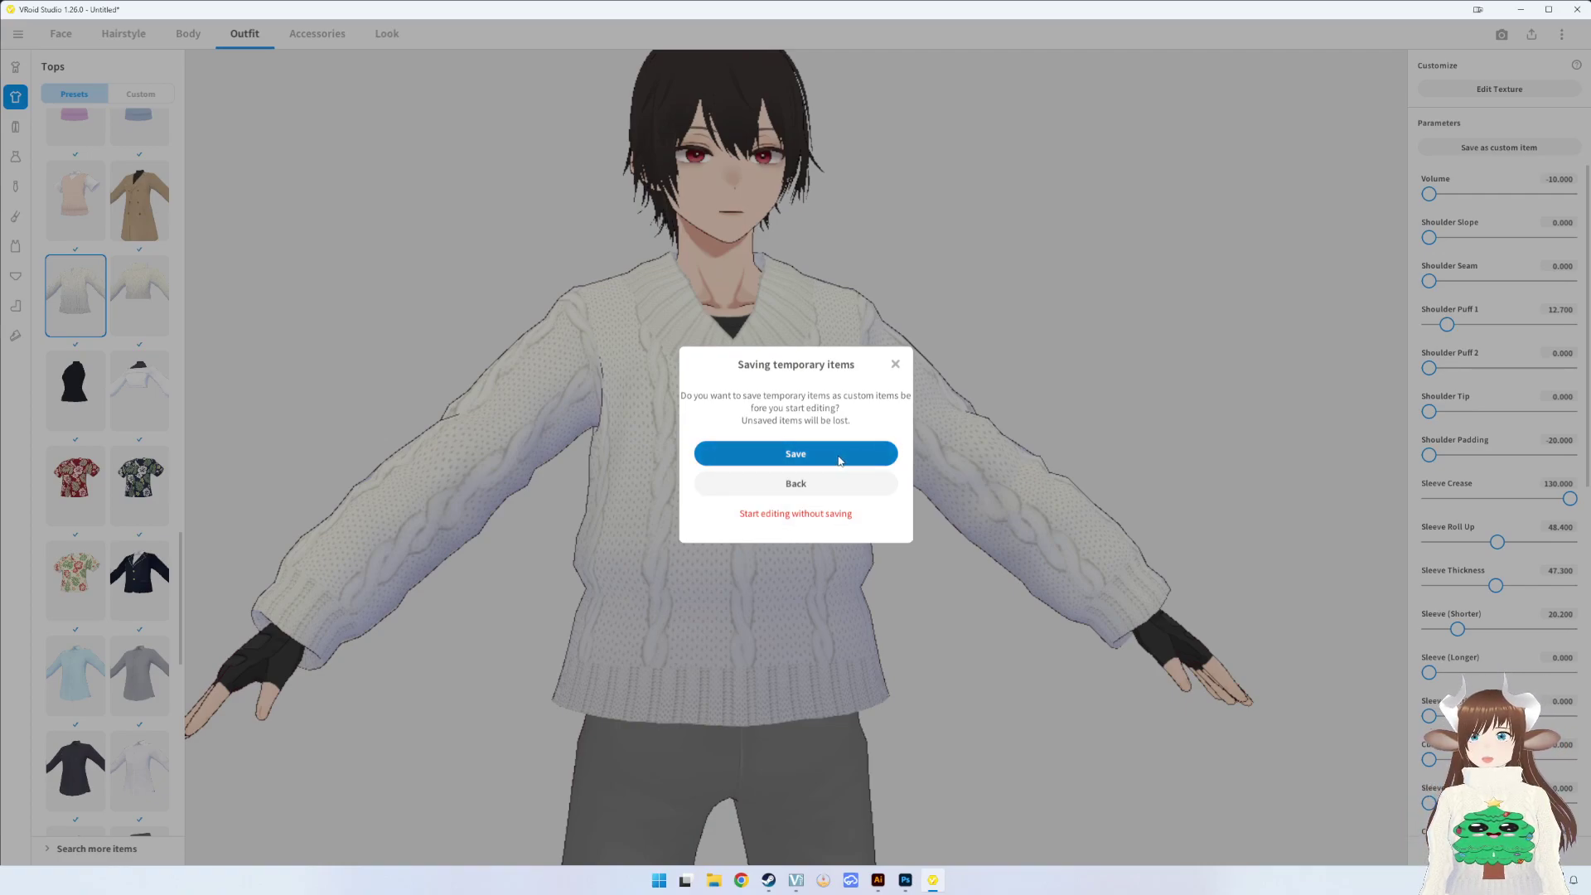
- Enter the texture editor and start saving the Default Design layer as an image, then cancel
{"action": "left_click", "coordinate": [838, 459]}
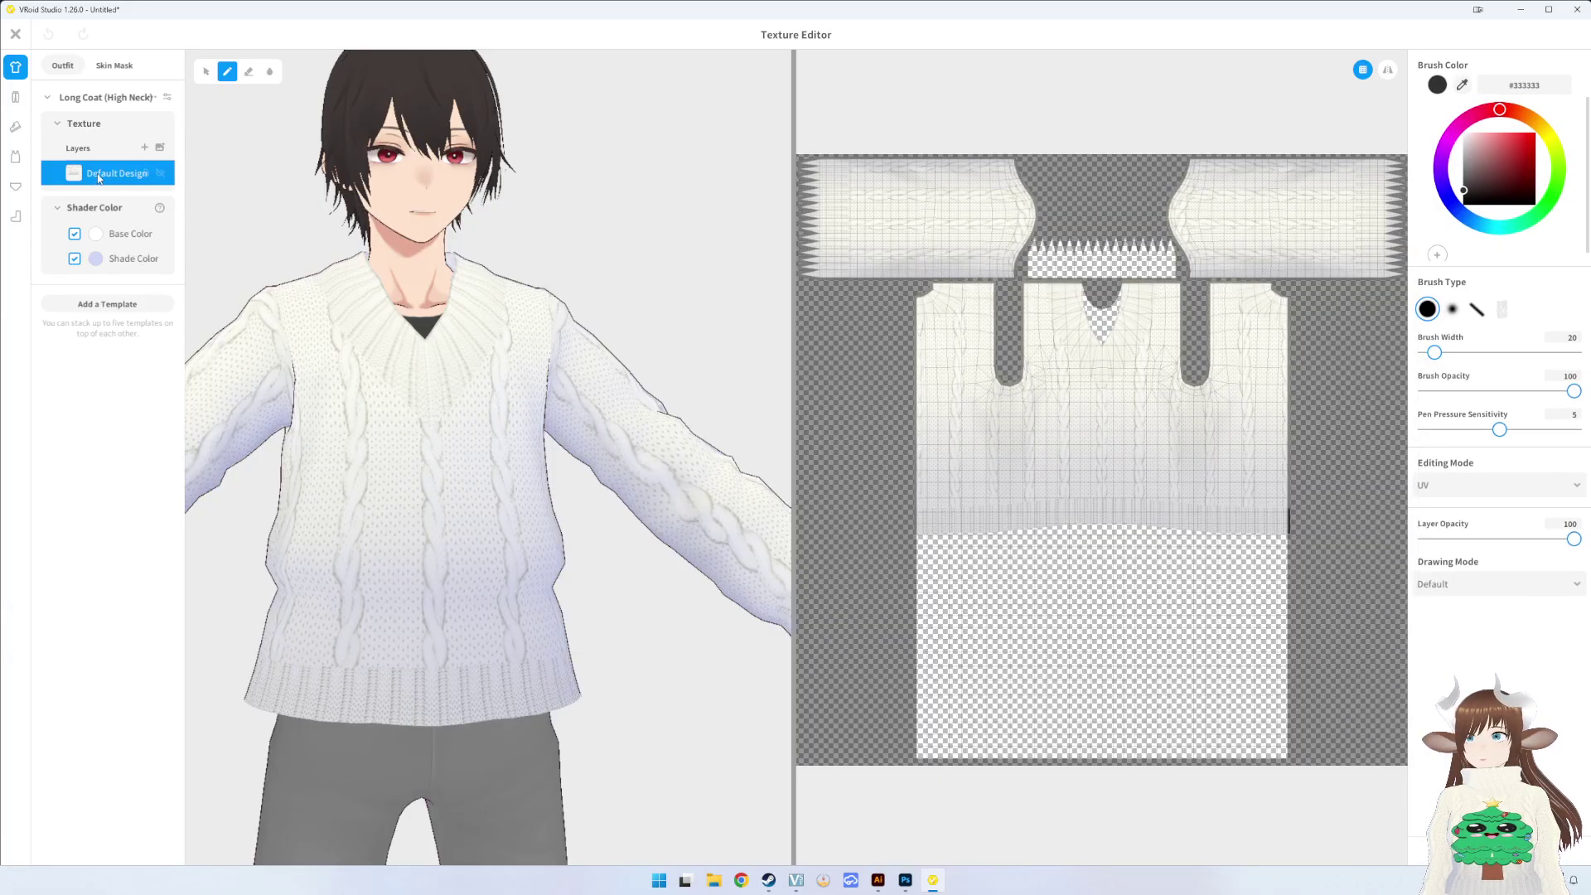
{"action": "right_click", "coordinate": [110, 174]}
{"action": "left_click", "coordinate": [149, 179]}
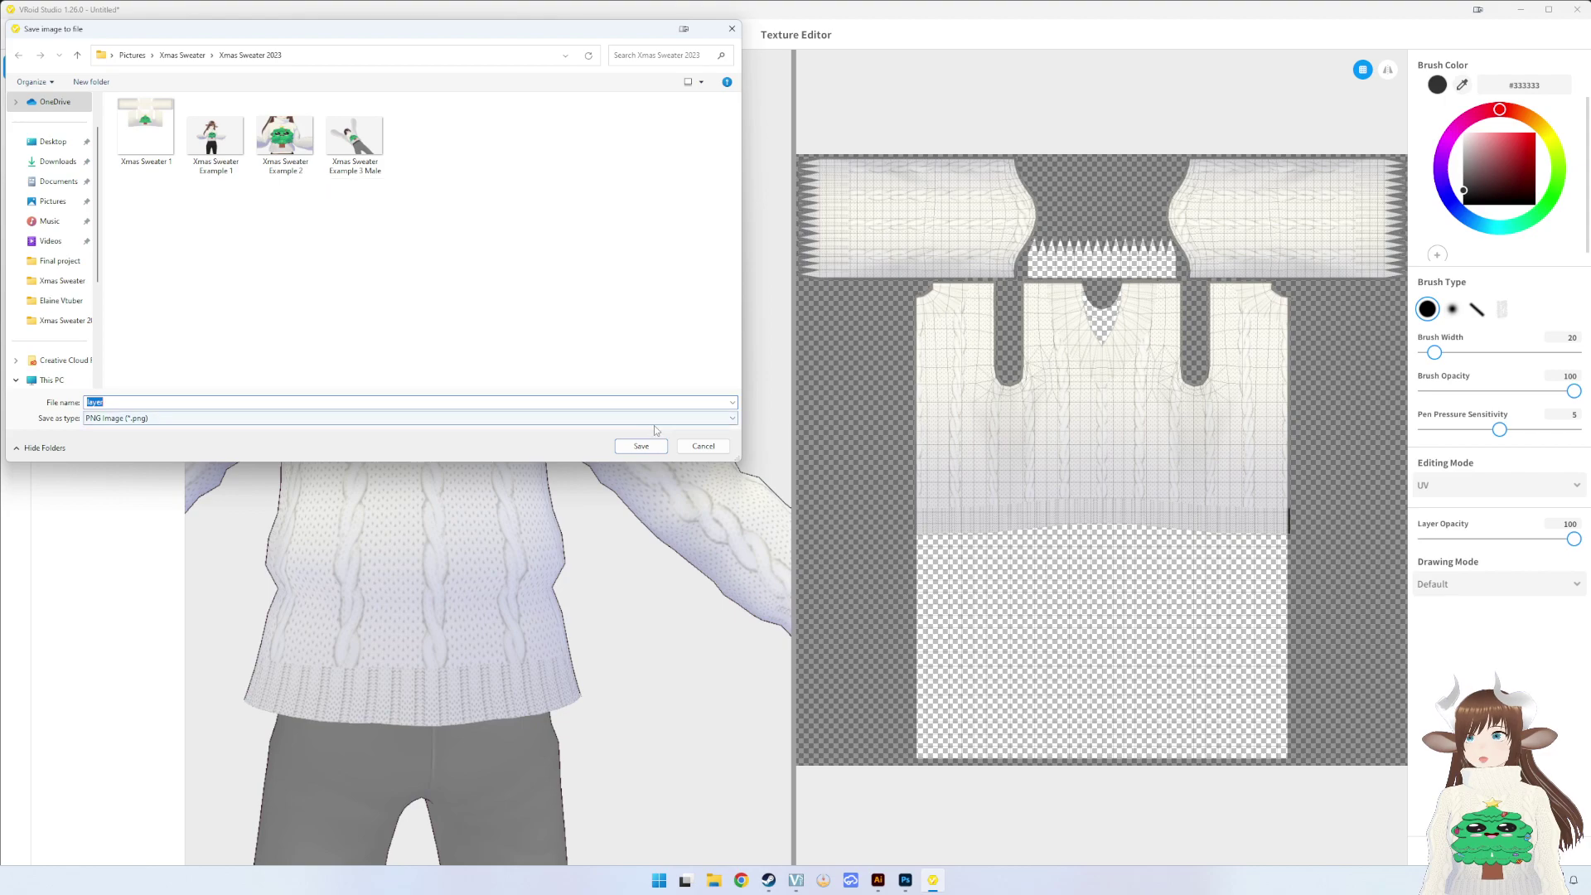
{"action": "left_click", "coordinate": [703, 446]}
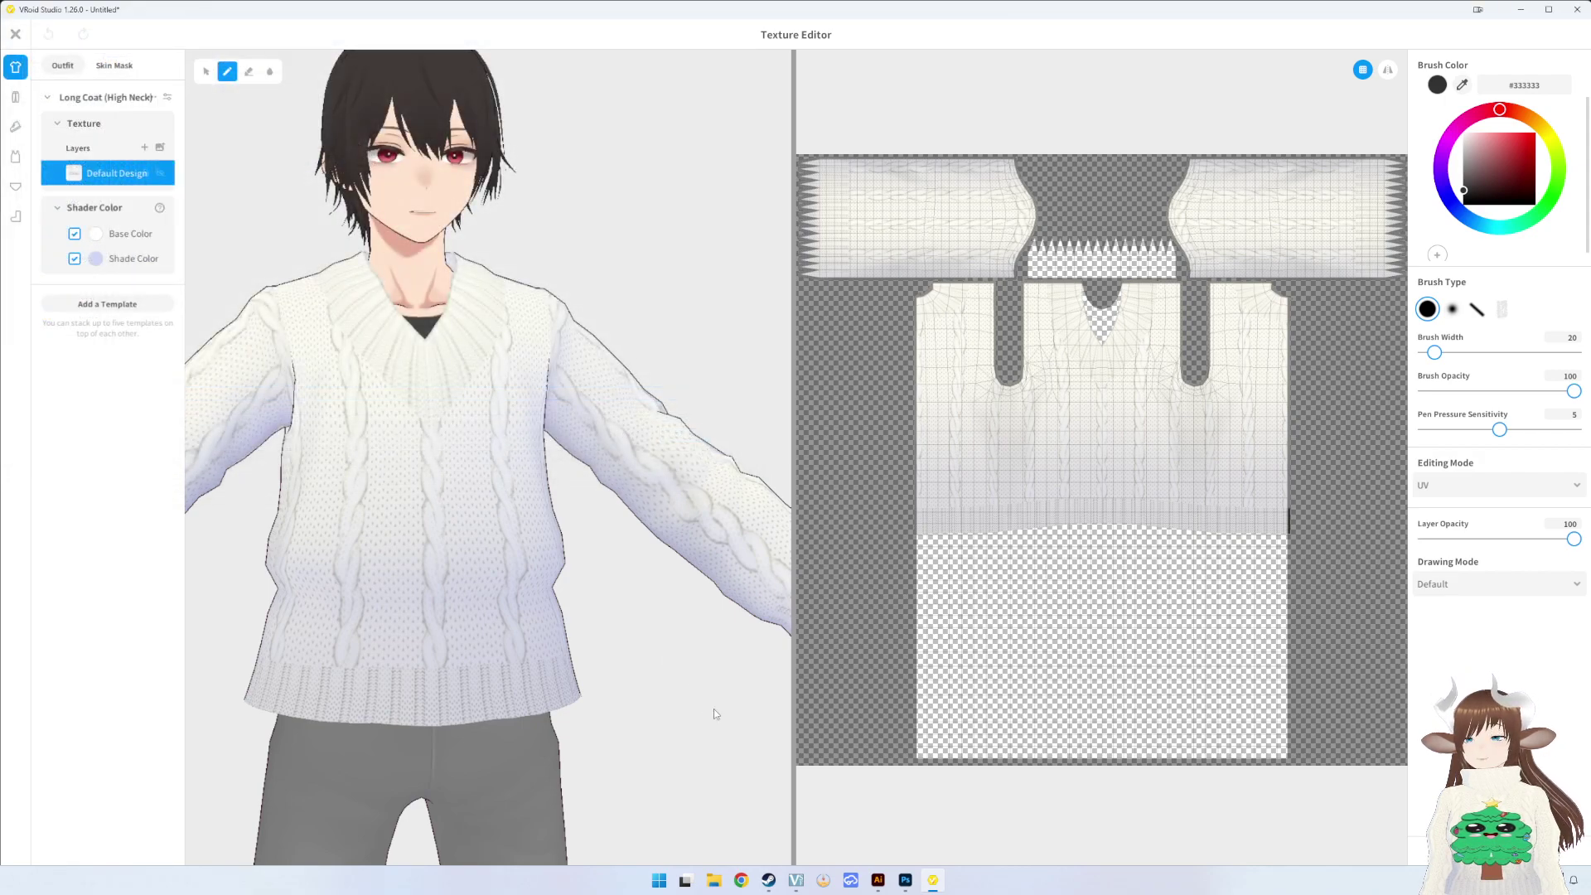
- Close the texture editor without saving and return to outfit editing
{"action": "scroll", "coordinate": [396, 487], "scroll_direction": "down", "scroll_amount": 5}
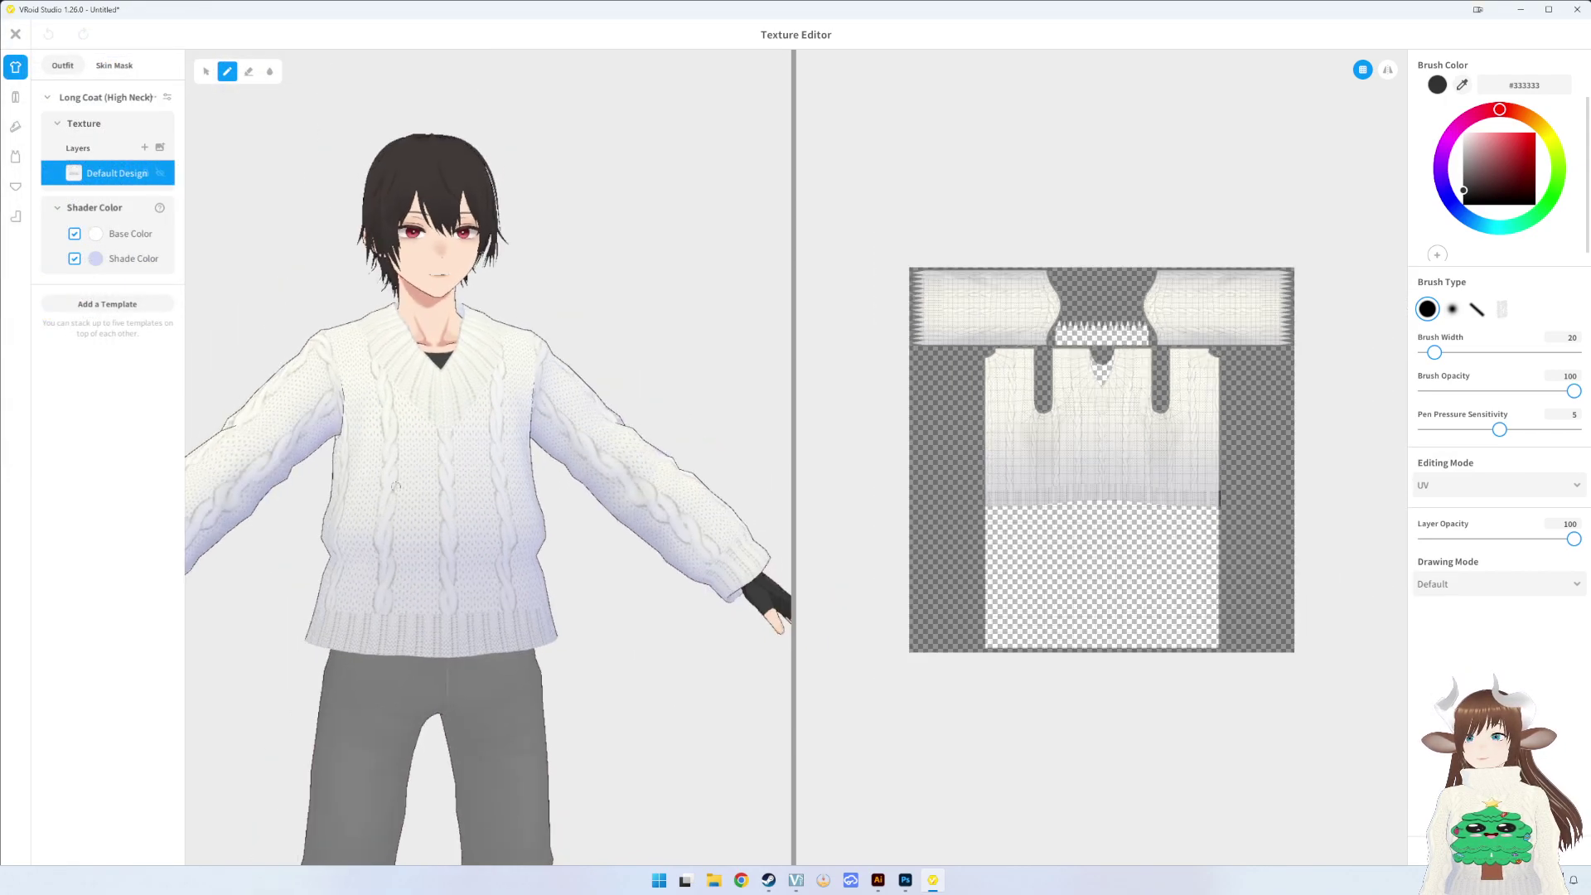
{"action": "scroll", "coordinate": [390, 486], "scroll_direction": "down", "scroll_amount": 2}
{"action": "scroll", "coordinate": [397, 480], "scroll_direction": "up", "scroll_amount": 1}
{"action": "scroll", "coordinate": [398, 481], "scroll_direction": "up", "scroll_amount": 2}
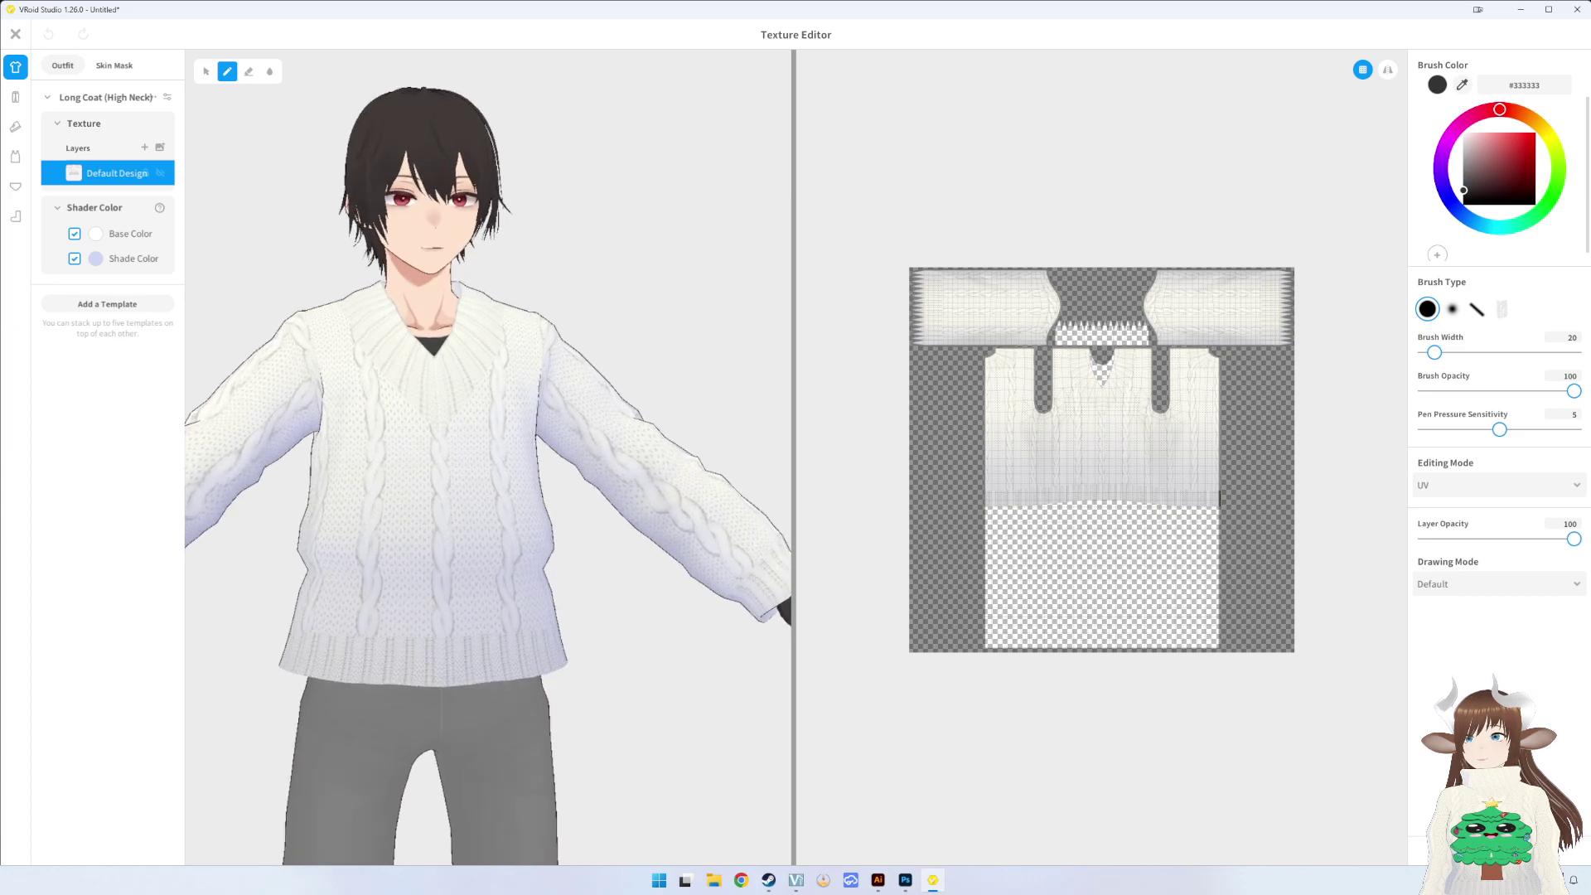
{"action": "left_click", "coordinate": [14, 35]}
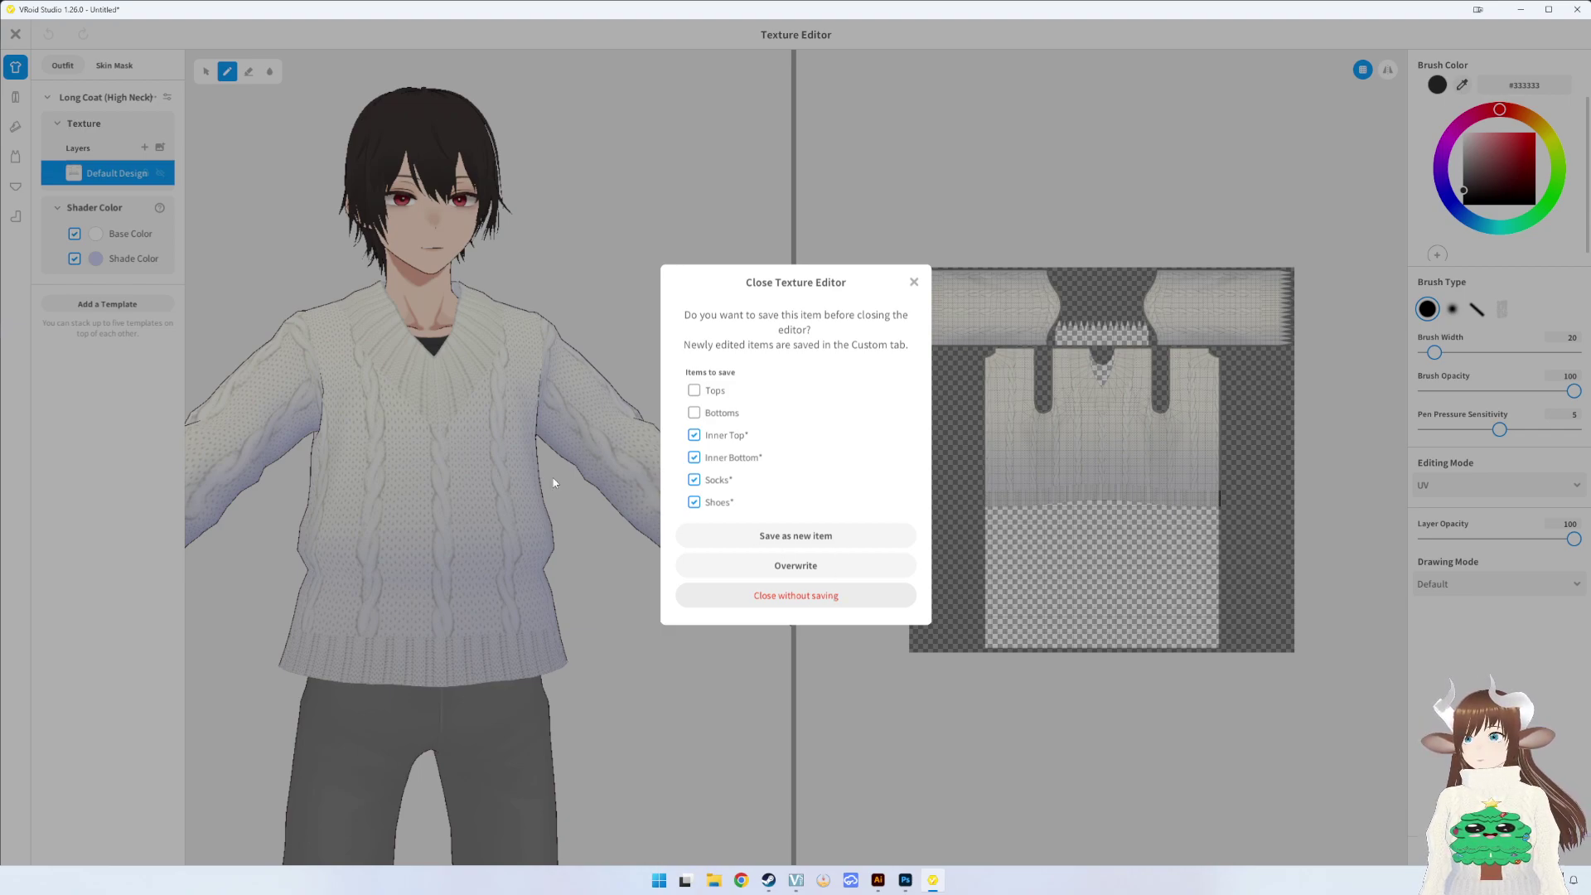
{"action": "left_click", "coordinate": [795, 594]}
- Re-dress the avatar in the custom Christmas-tree turtleneck and bring up its artwork in Photoshop and Illustrator
{"action": "left_click", "coordinate": [138, 94]}
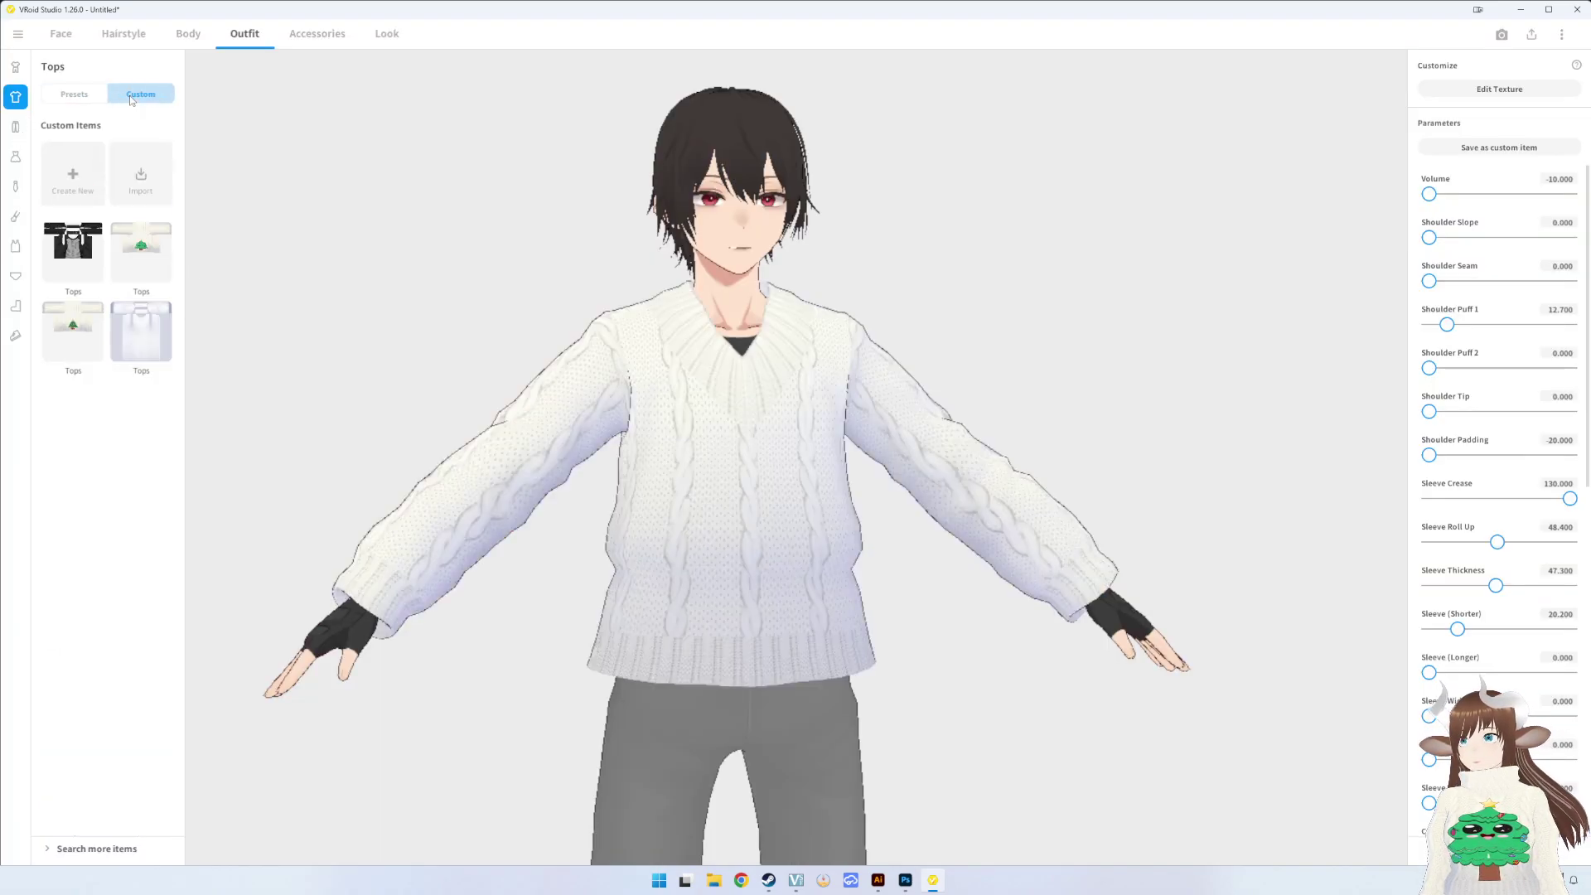
{"action": "left_click", "coordinate": [139, 258]}
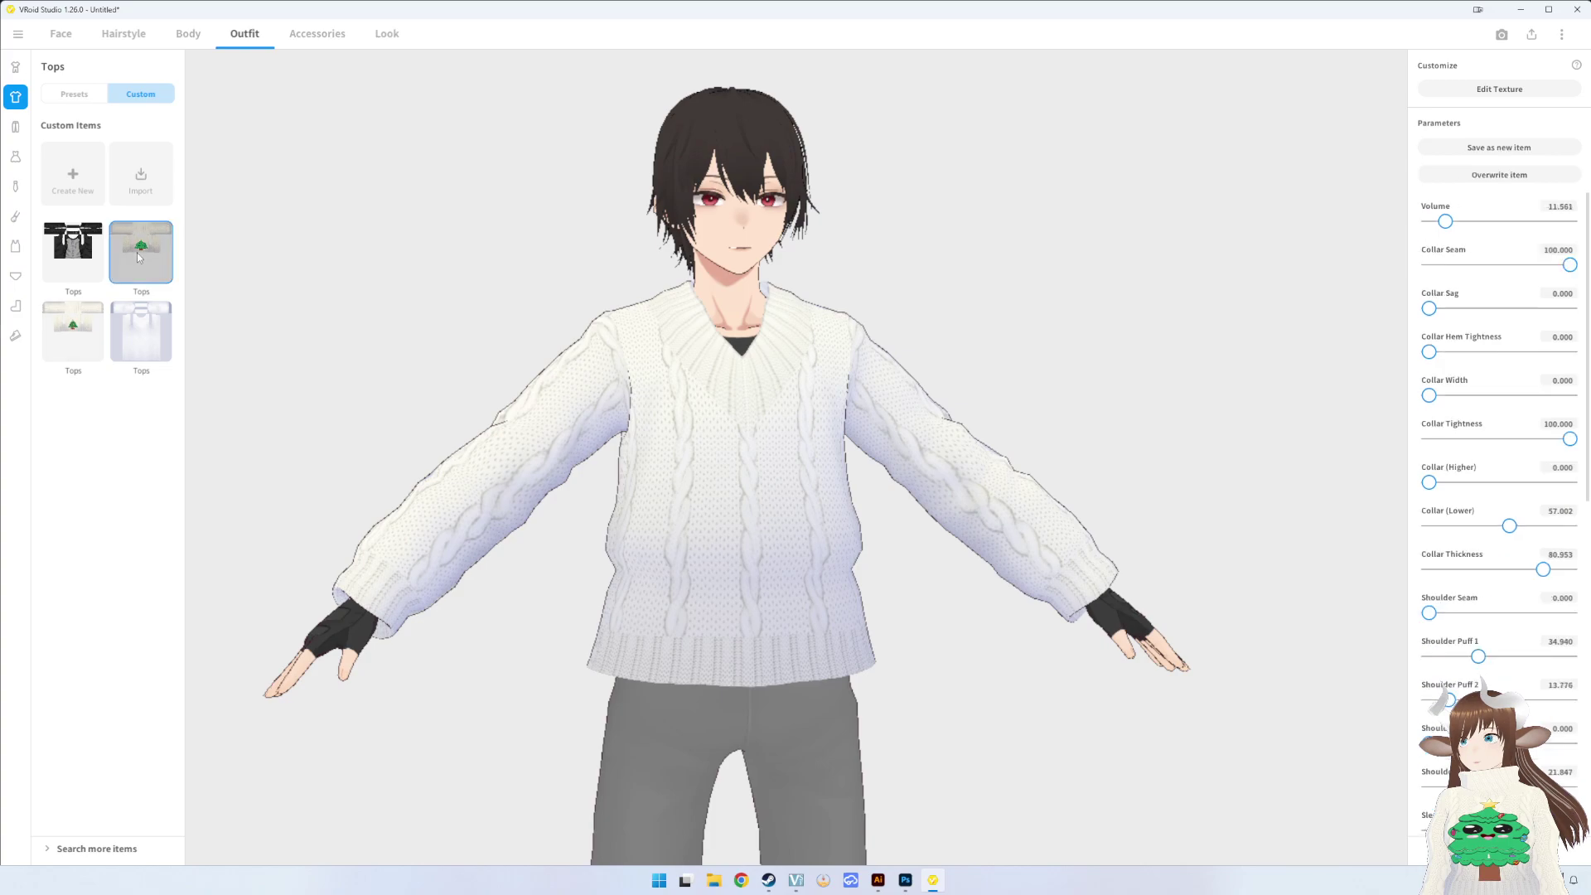
{"action": "left_click", "coordinate": [1499, 88]}
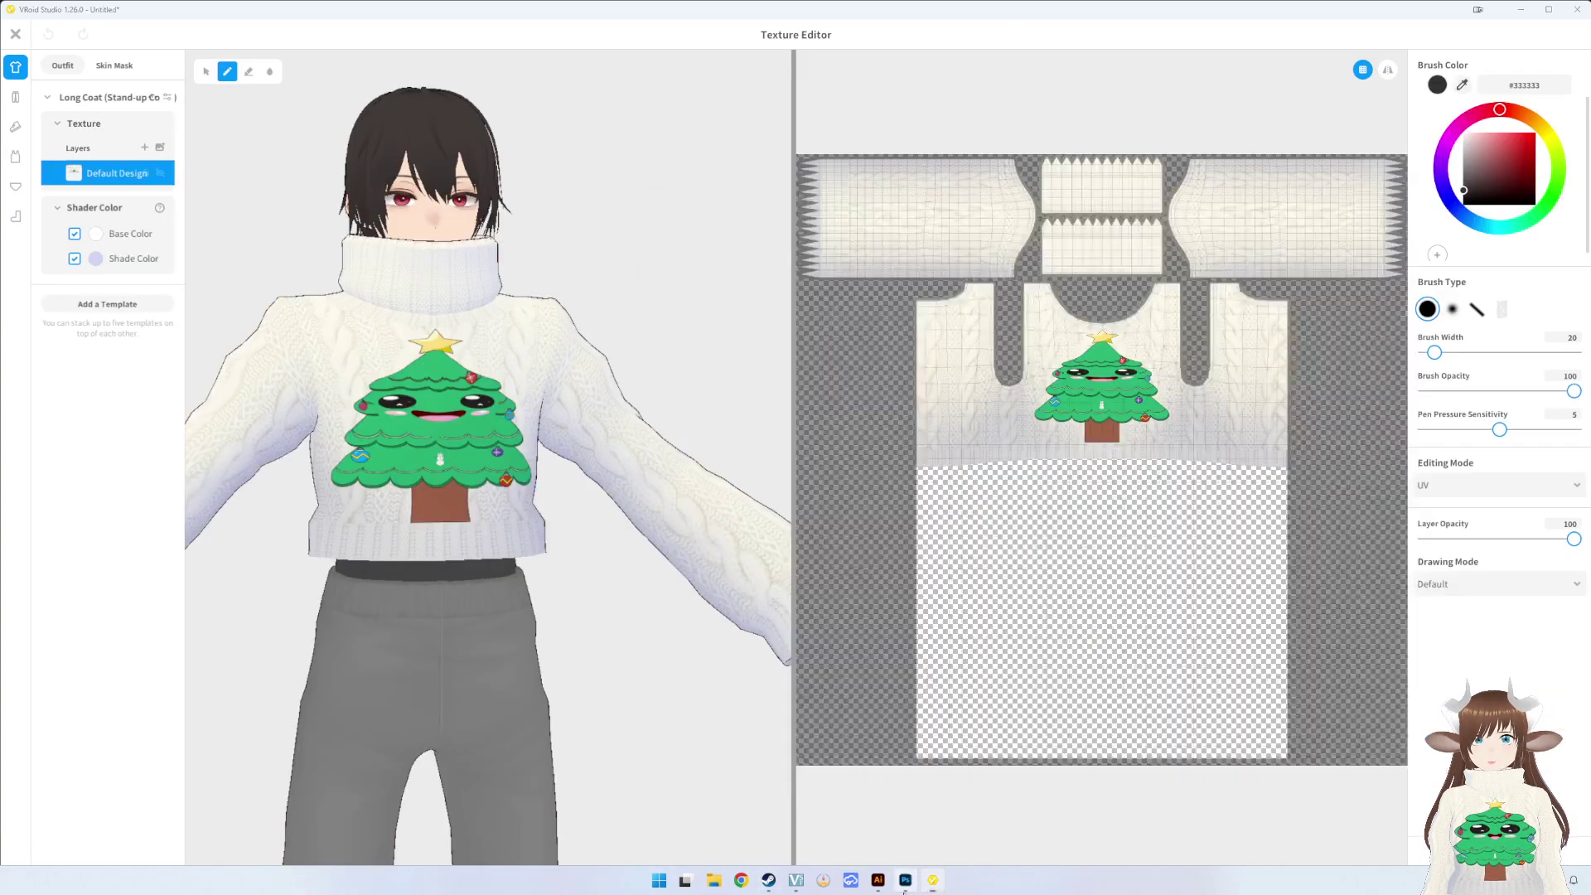
{"action": "left_click", "coordinate": [904, 886]}
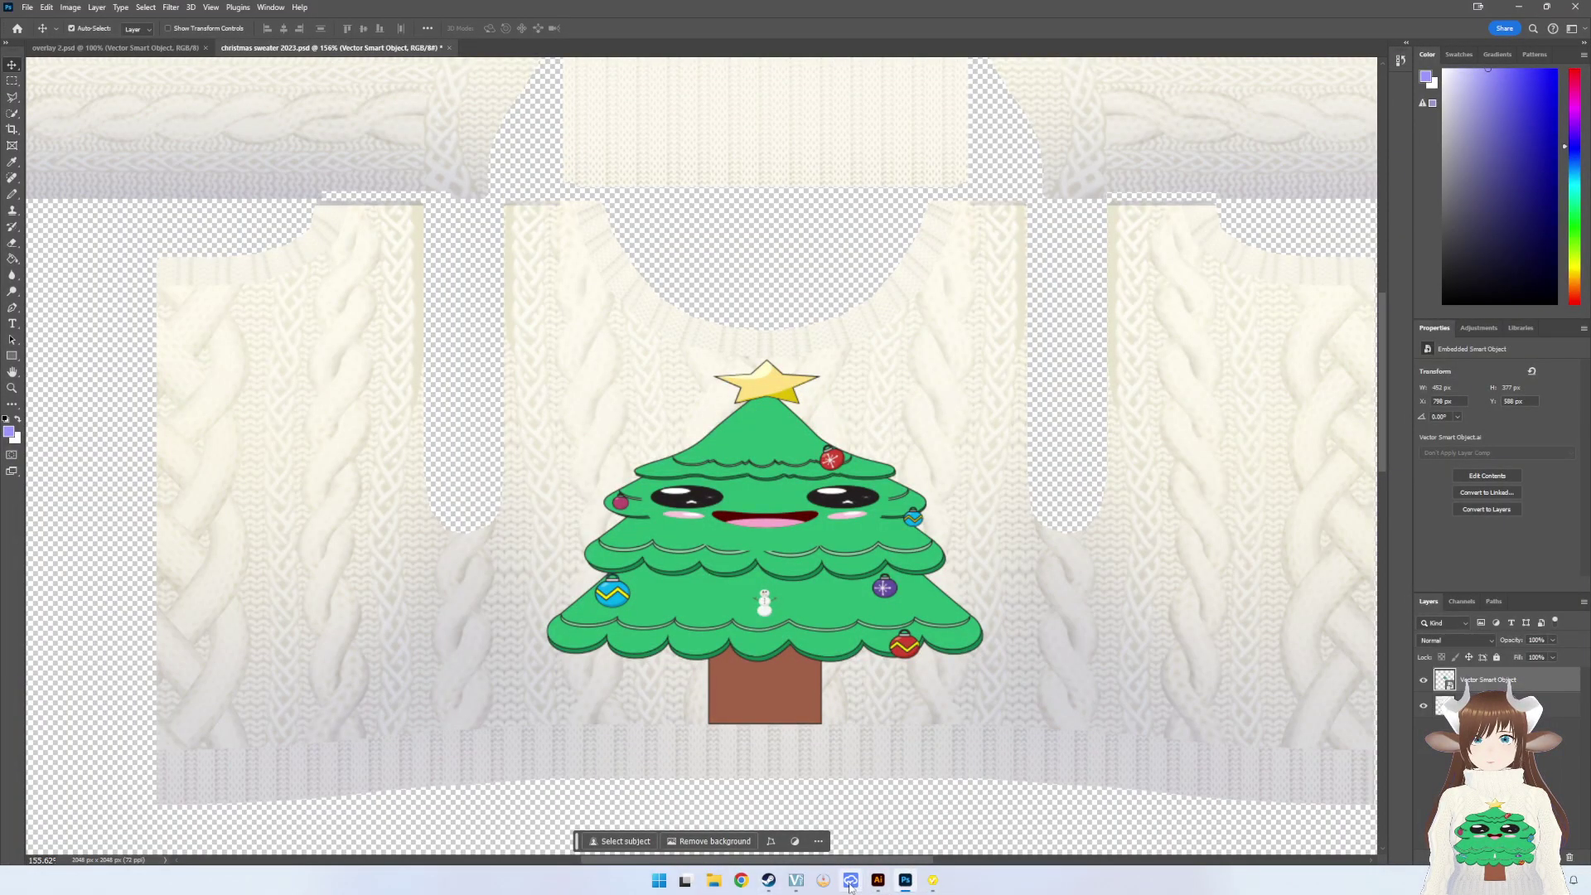
{"action": "left_click", "coordinate": [877, 882]}
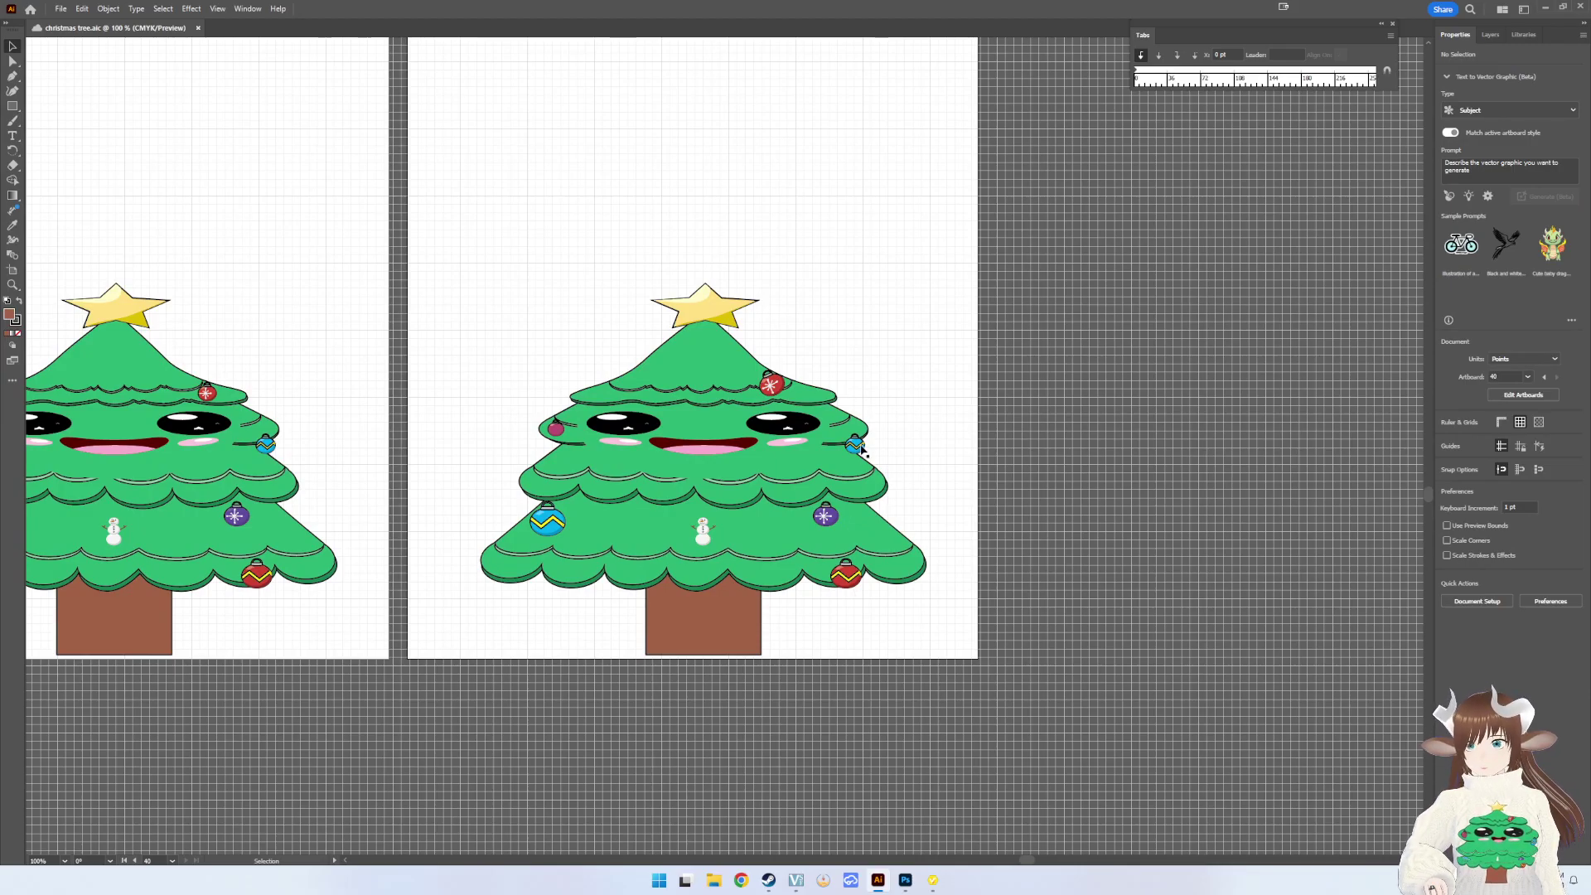
- Scroll across the artboards to bring the Christmas tree artboards into view
{"action": "scroll", "coordinate": [911, 414], "scroll_direction": "down", "scroll_amount": 2, "text": "alt"}
{"action": "scroll", "coordinate": [969, 370], "scroll_direction": "down", "scroll_amount": 5, "text": "alt"}
{"action": "scroll", "coordinate": [1077, 381], "scroll_direction": "down", "scroll_amount": 1, "text": "alt"}
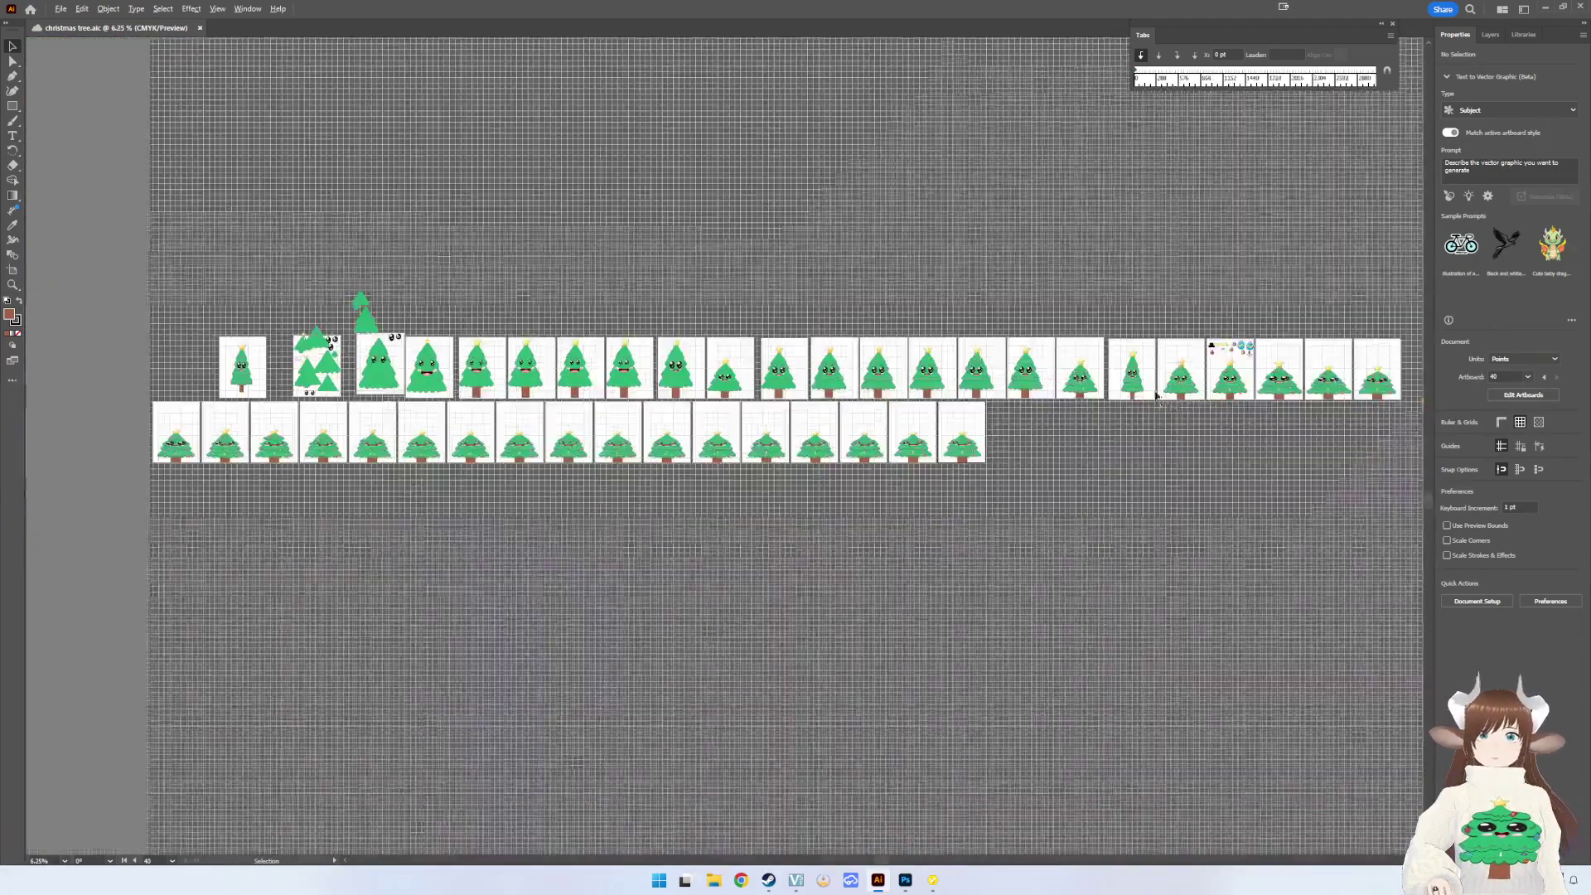
{"action": "scroll", "coordinate": [1157, 396], "scroll_direction": "up", "scroll_amount": 5, "text": "alt"}
{"action": "scroll", "coordinate": [1072, 429], "scroll_direction": "right", "scroll_amount": 5, "text": "shift"}
{"action": "scroll", "coordinate": [911, 414], "scroll_direction": "right", "scroll_amount": 5, "text": "shift"}
{"action": "scroll", "coordinate": [664, 387], "scroll_direction": "right", "scroll_amount": 2, "text": "shift"}
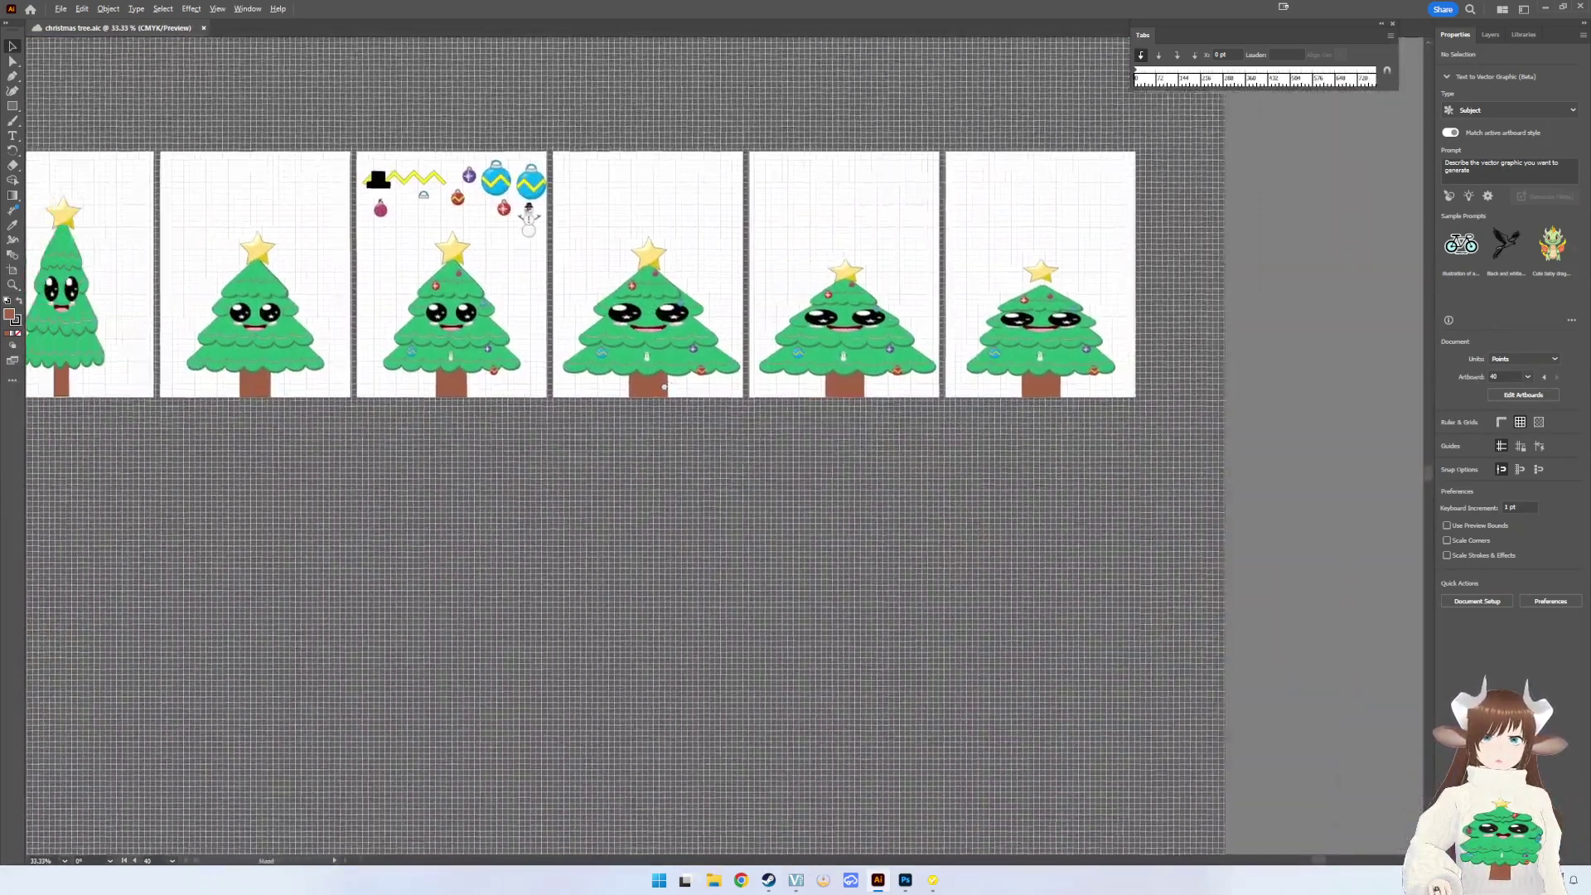
{"action": "scroll", "coordinate": [730, 435], "scroll_direction": "left", "scroll_amount": 2, "text": "shift"}
{"action": "scroll", "coordinate": [920, 394], "scroll_direction": "up", "scroll_amount": 4, "text": "alt"}
{"action": "scroll", "coordinate": [909, 394], "scroll_direction": "down", "scroll_amount": 4, "text": "alt"}
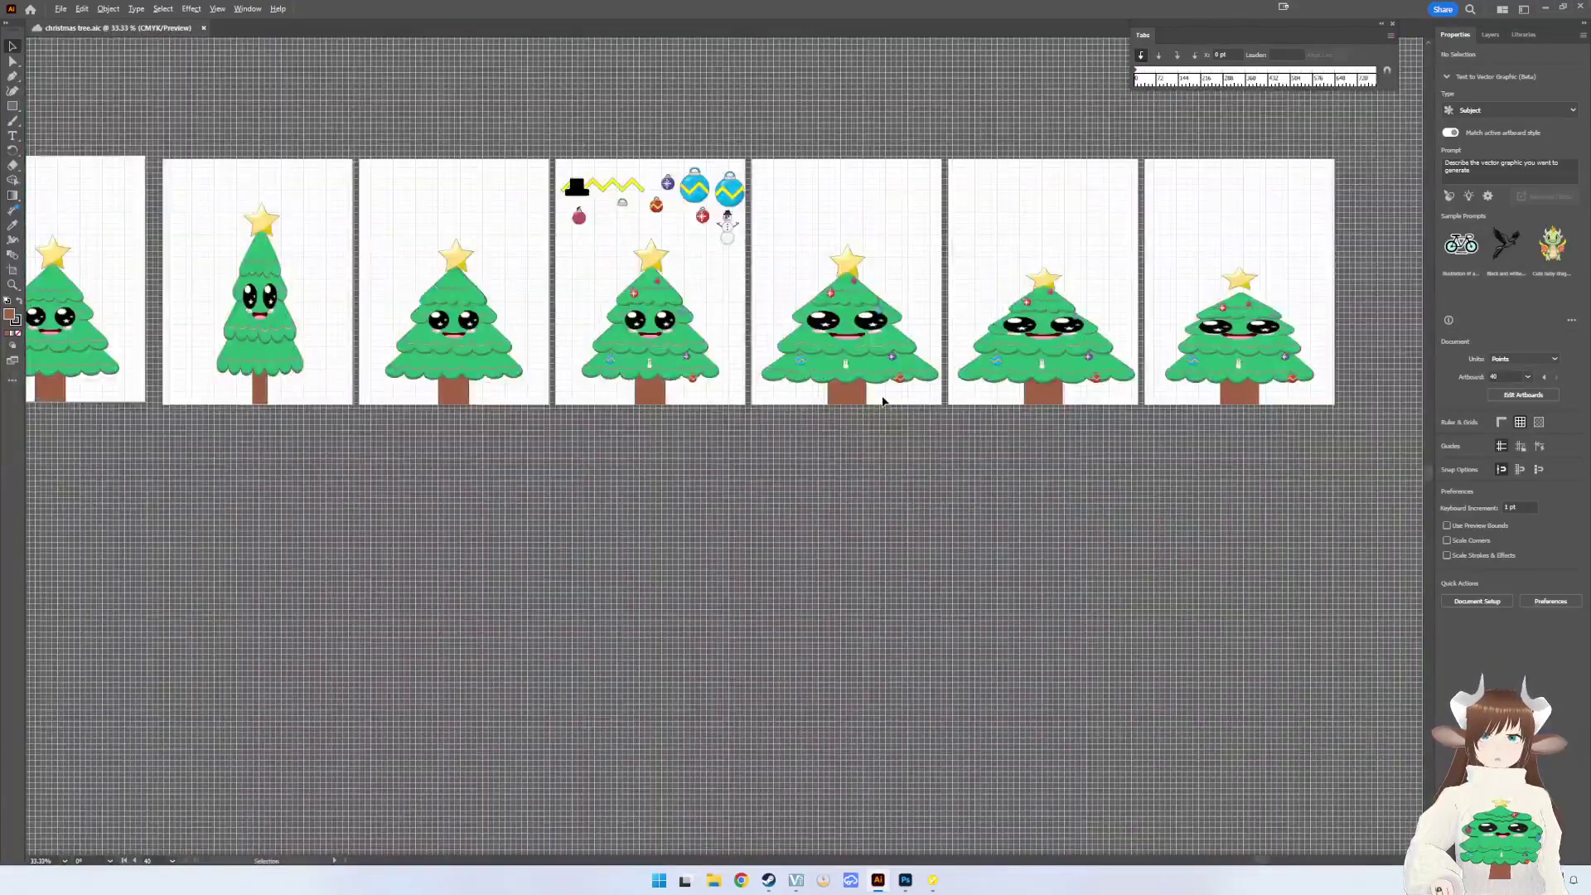
{"action": "scroll", "coordinate": [879, 399], "scroll_direction": "up", "scroll_amount": 1, "text": "alt"}
{"action": "middle_click_drag", "start_coordinate": [988, 364], "coordinate": [778, 421]}
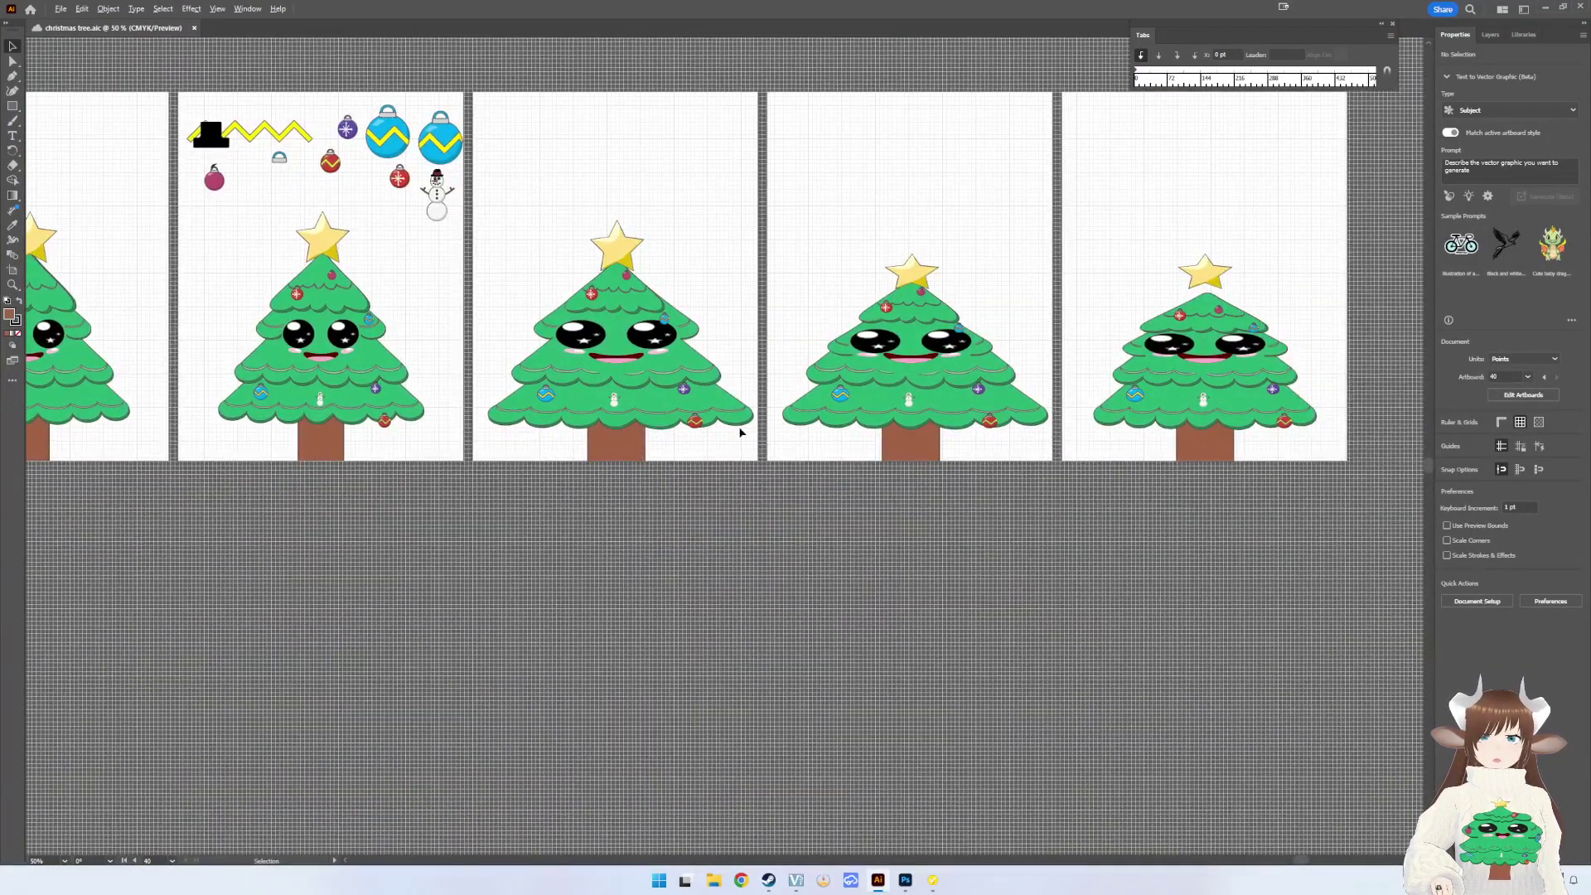
- Marquee-select the whole wide-faced tree on the middle artboard with the Selection tool active
{"action": "left_click_drag", "start_coordinate": [494, 214], "coordinate": [526, 279]}
{"action": "left_click_drag", "start_coordinate": [708, 551], "coordinate": [709, 550]}
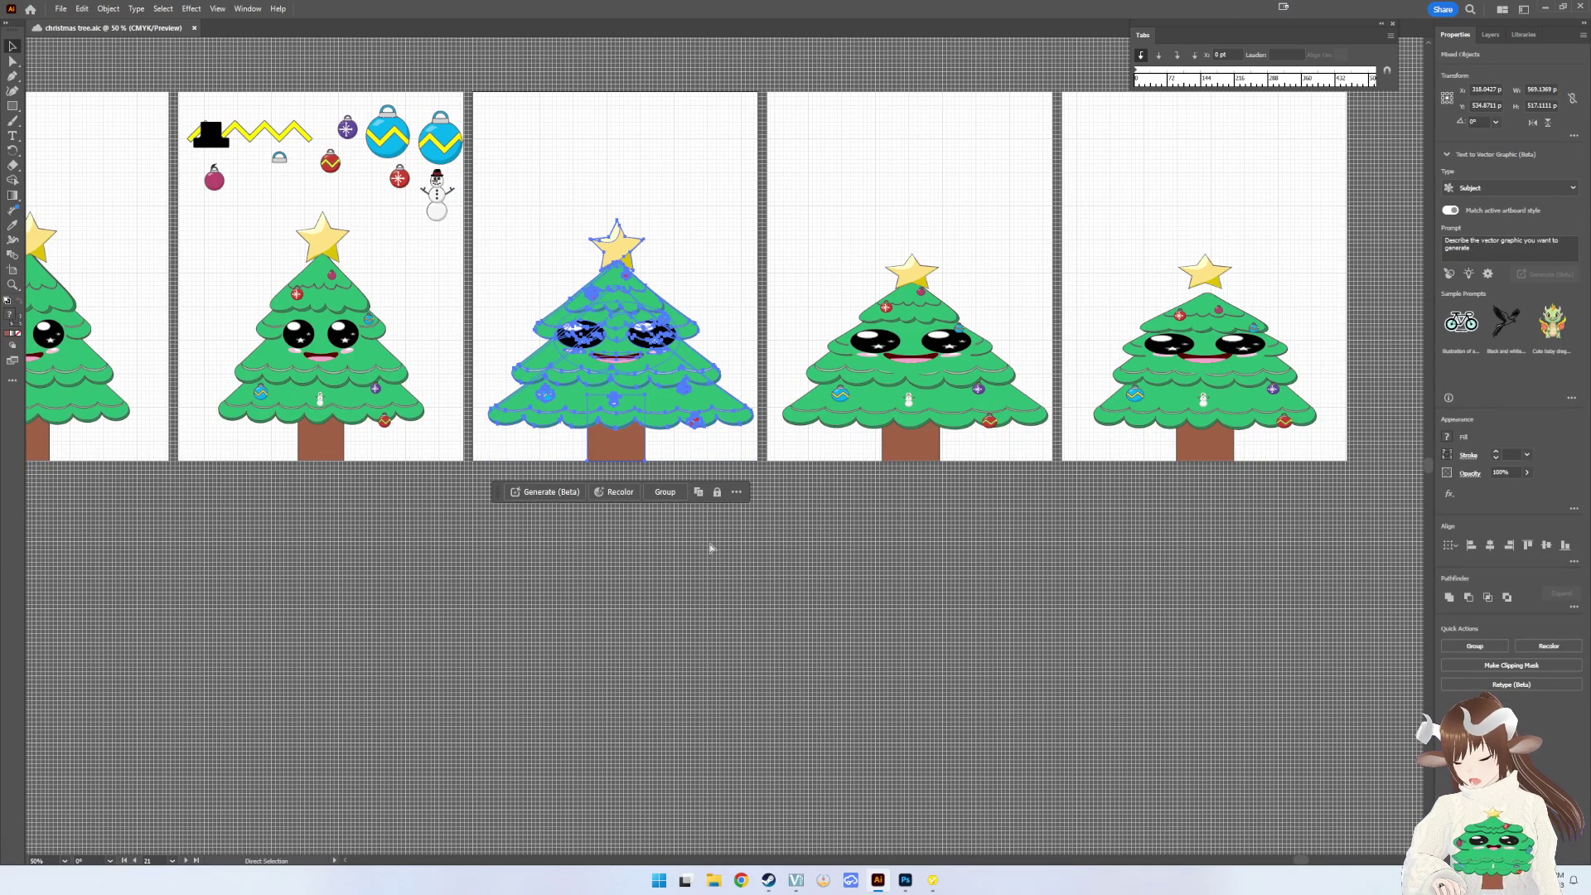
{"action": "key", "text": "v"}
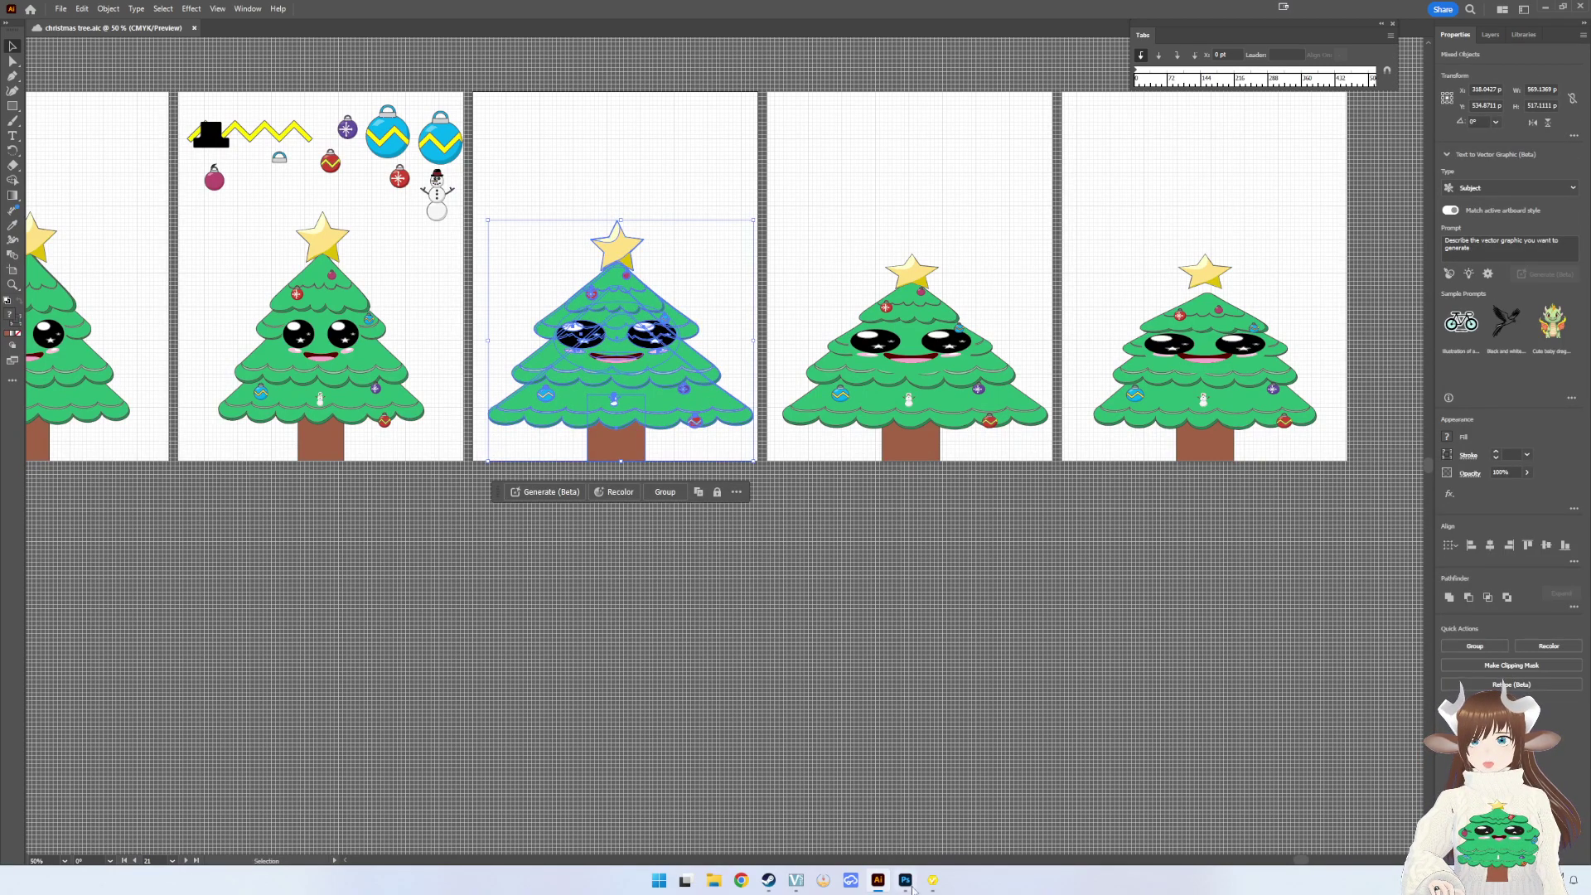
- Paste the copied tree into the sweater texture as a smart object over the sweater front
{"action": "left_click", "coordinate": [907, 882]}
{"action": "key", "text": "ctrl+v"}
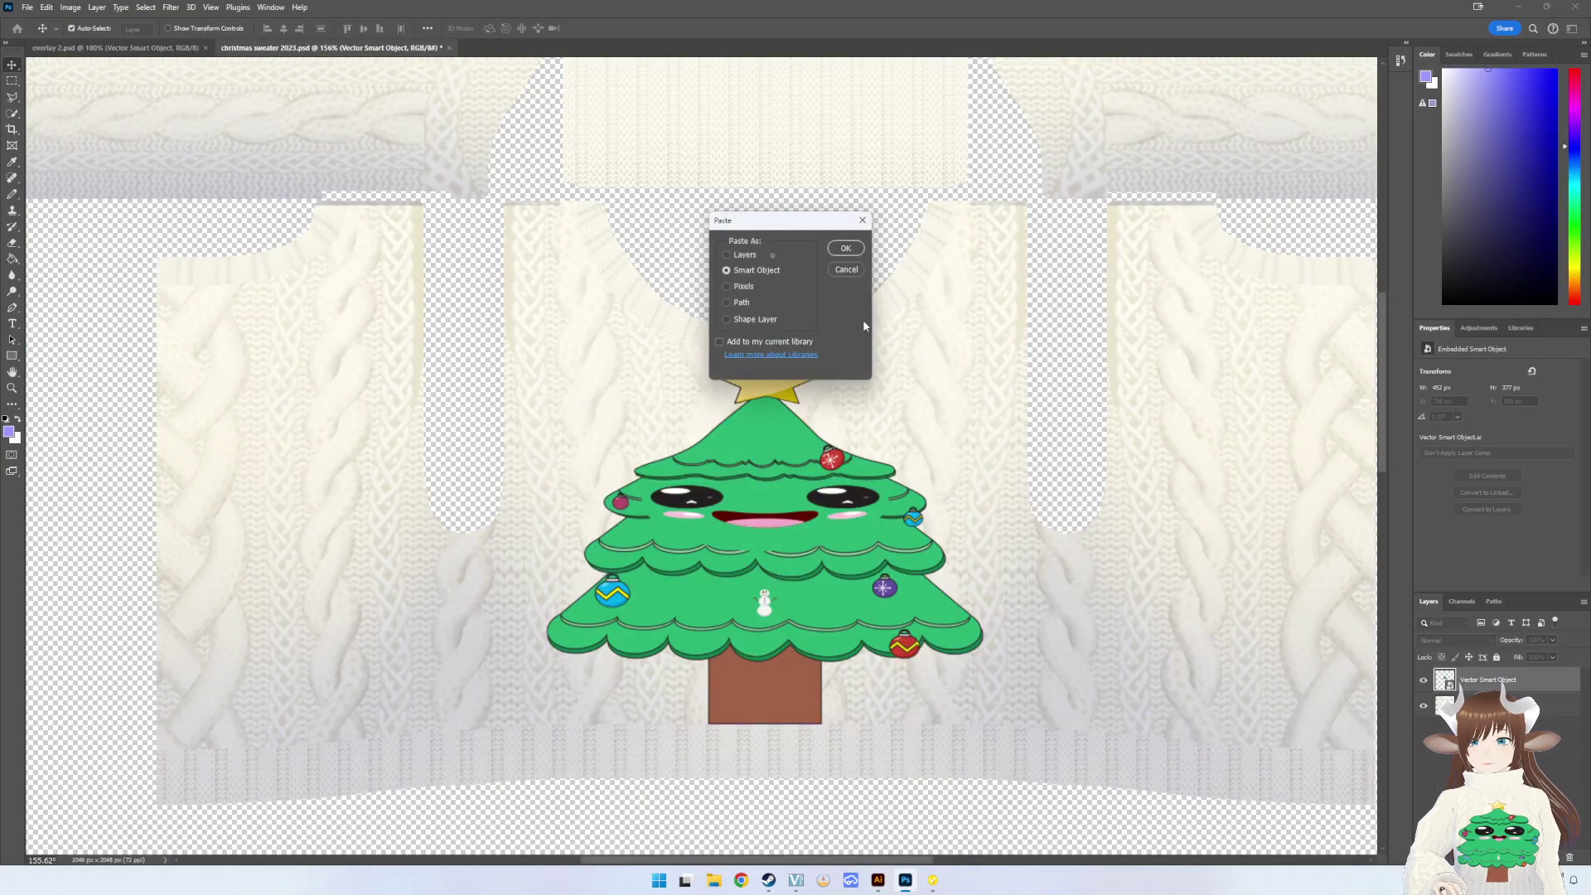
{"action": "left_click", "coordinate": [850, 248]}
{"action": "left_click_drag", "start_coordinate": [729, 516], "coordinate": [822, 537]}
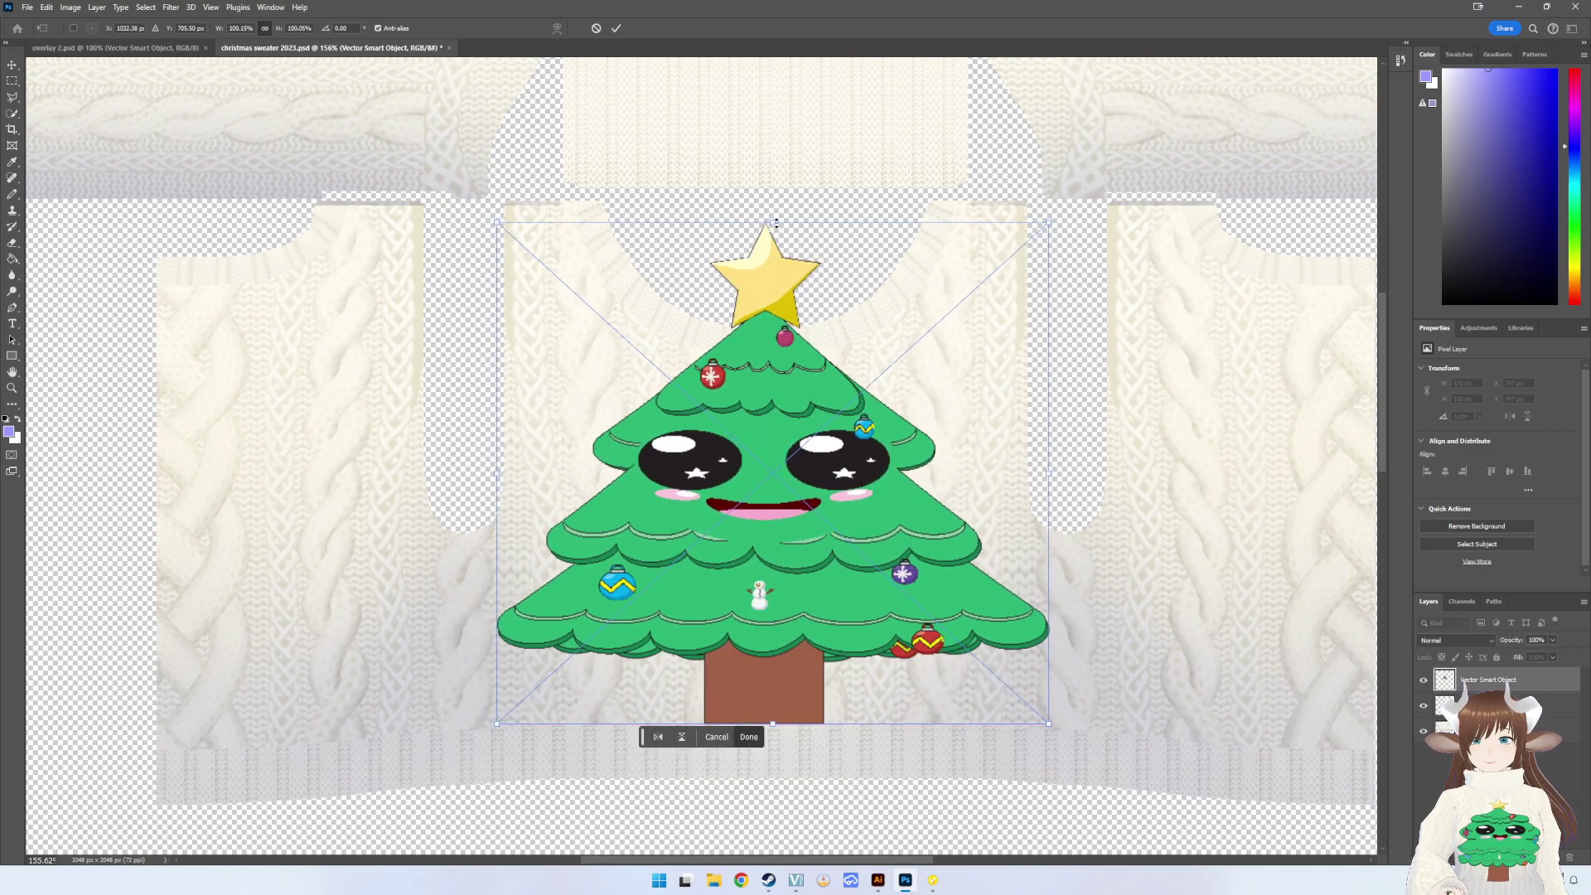
- Scale the tree print proportionally to about 73% and hide the second layer
{"action": "left_click_drag", "start_coordinate": [775, 222], "coordinate": [772, 359]}
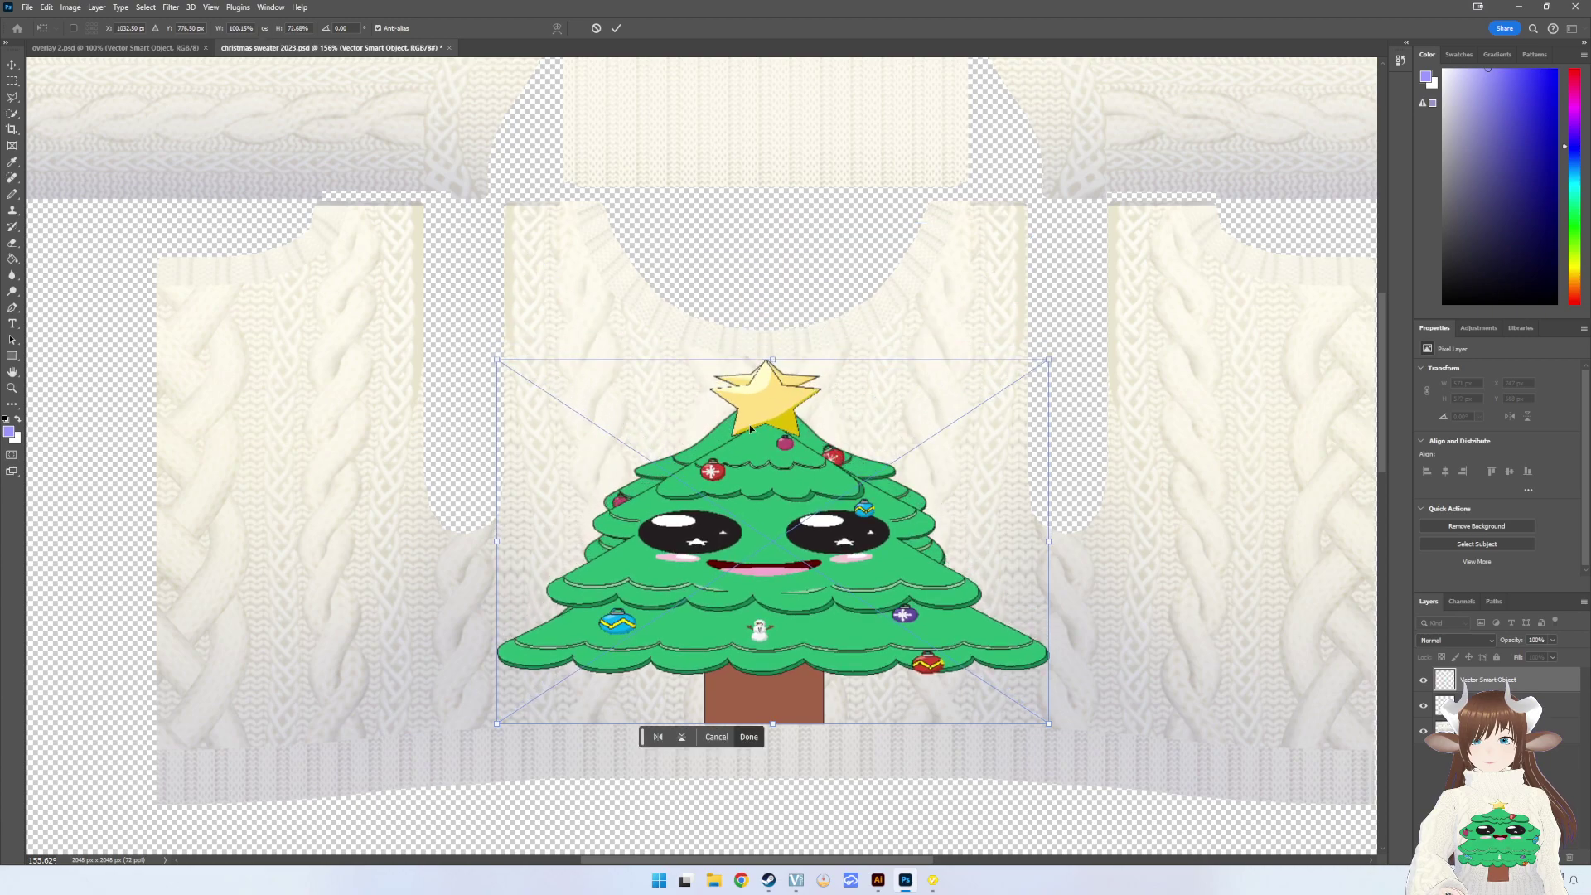
{"action": "left_click_drag", "start_coordinate": [742, 501], "coordinate": [743, 502]}
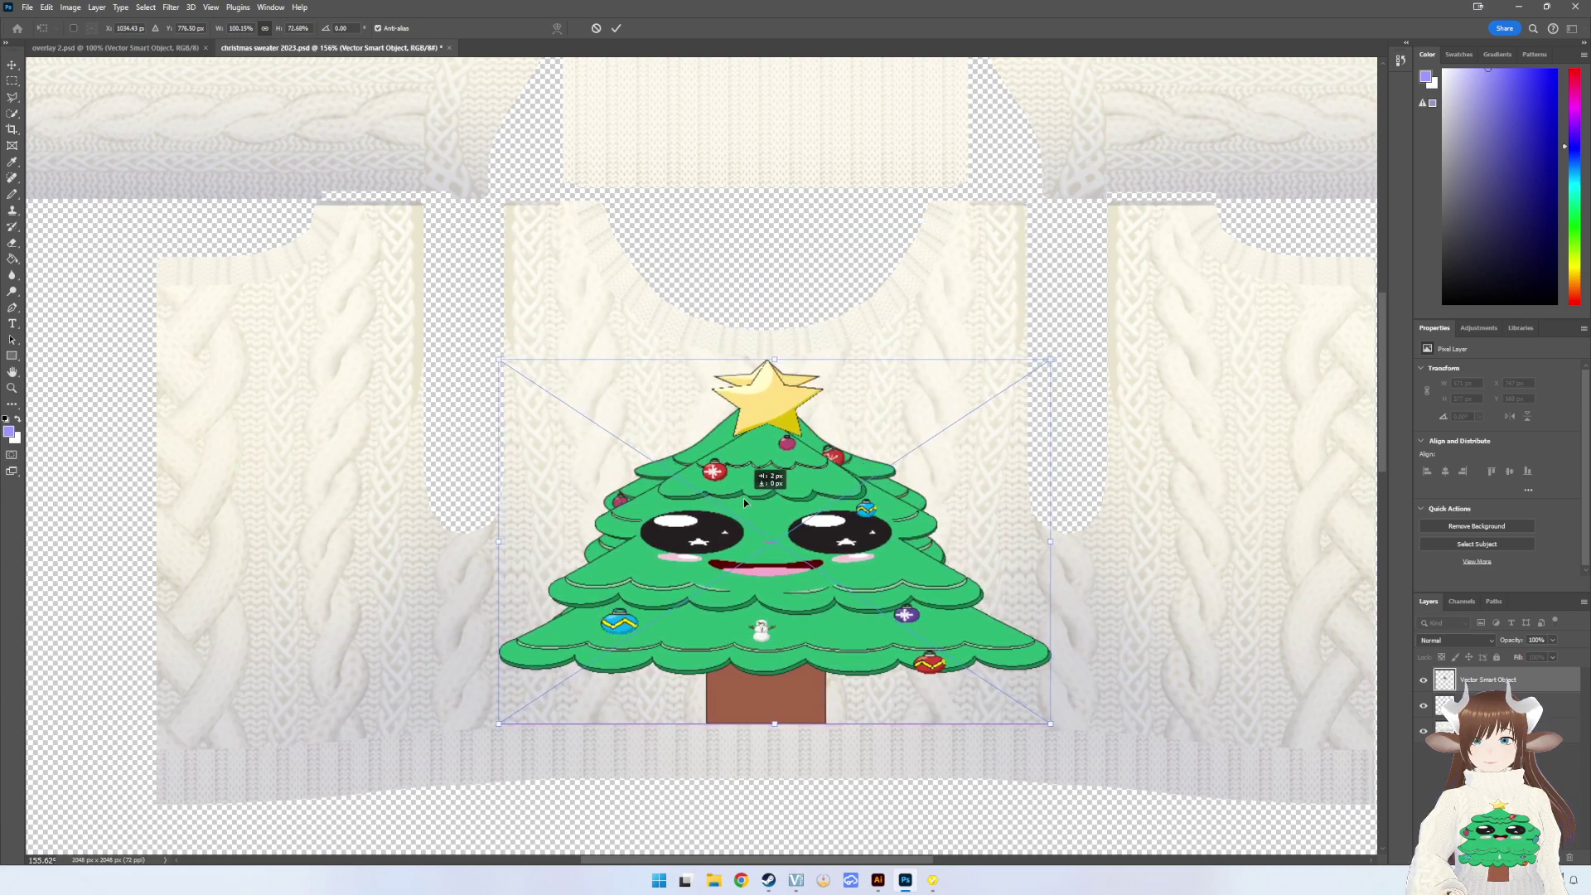
{"action": "key", "text": "ctrl+z"}
{"action": "key", "text": "ctrl+z"}
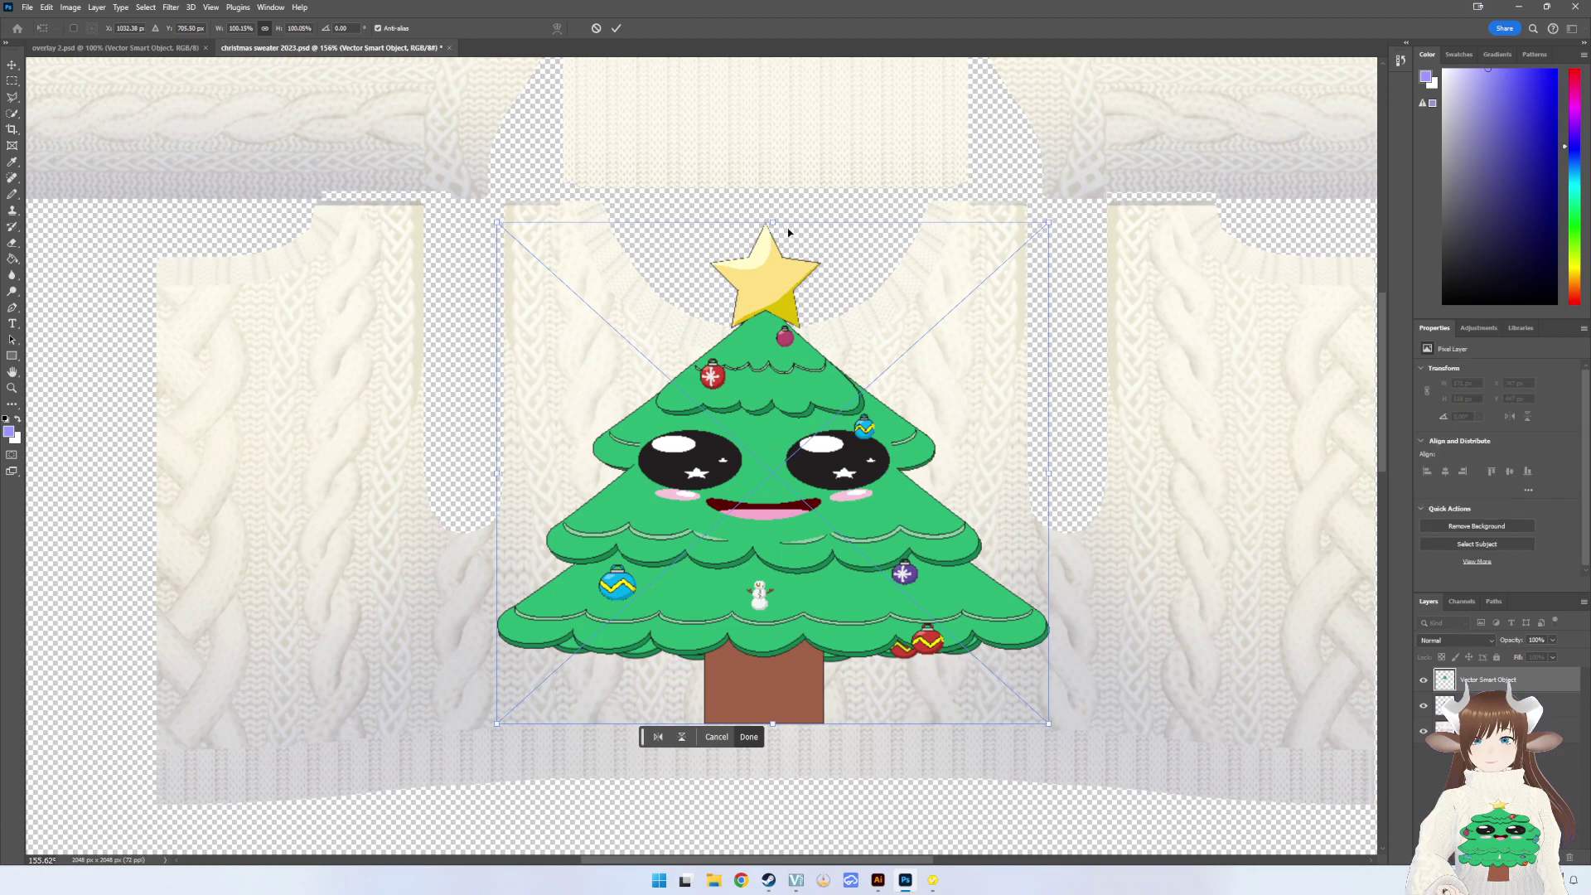
{"action": "left_click_drag", "start_coordinate": [773, 222], "coordinate": [771, 359]}
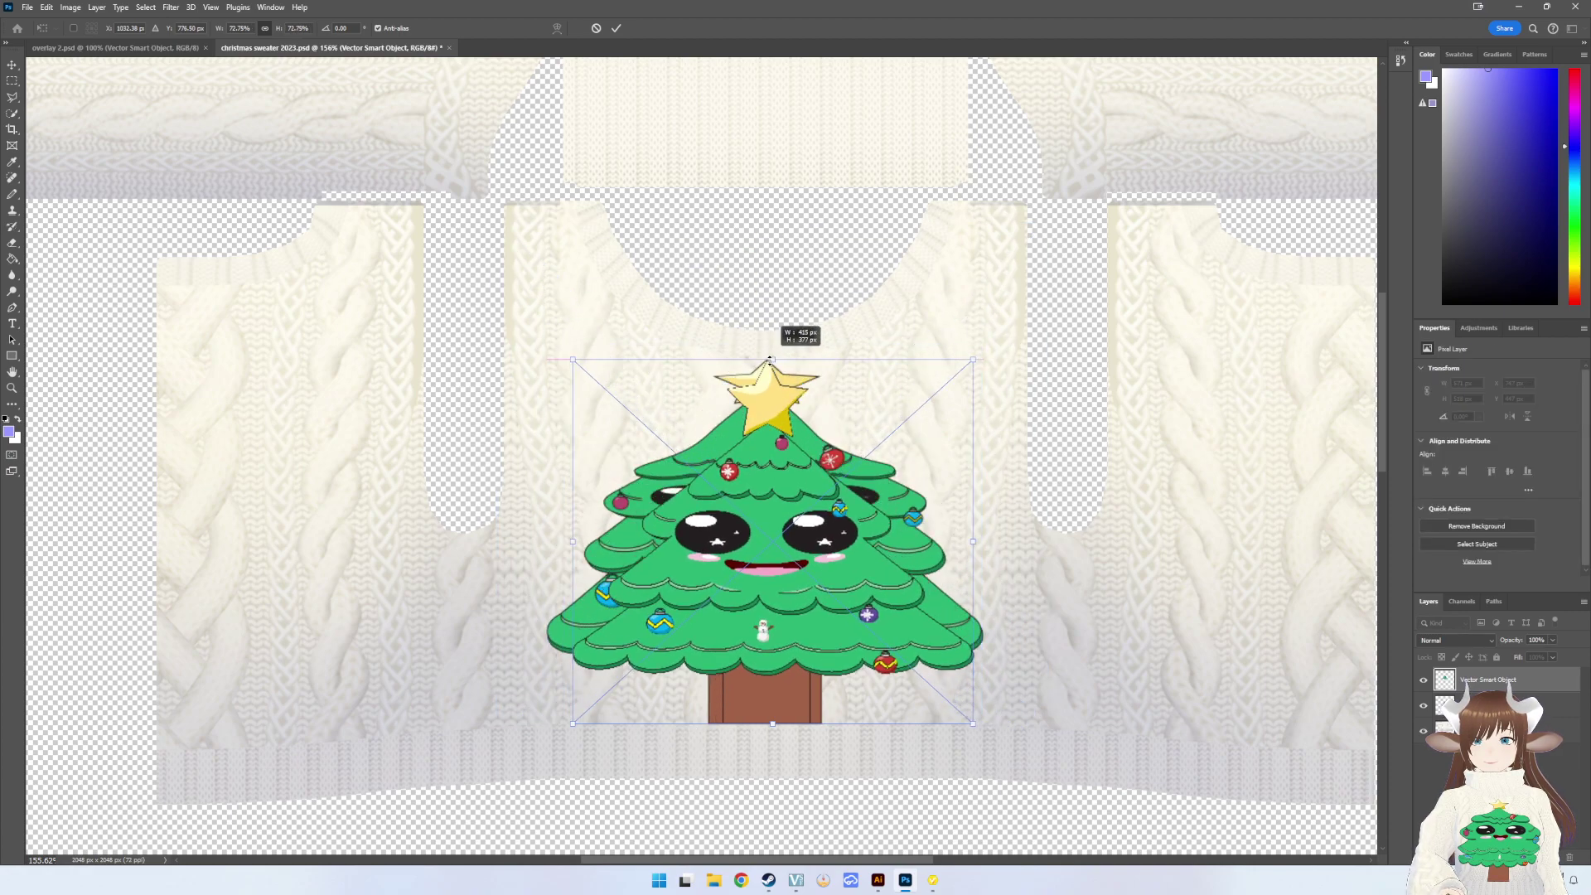
{"action": "key", "text": "Return"}
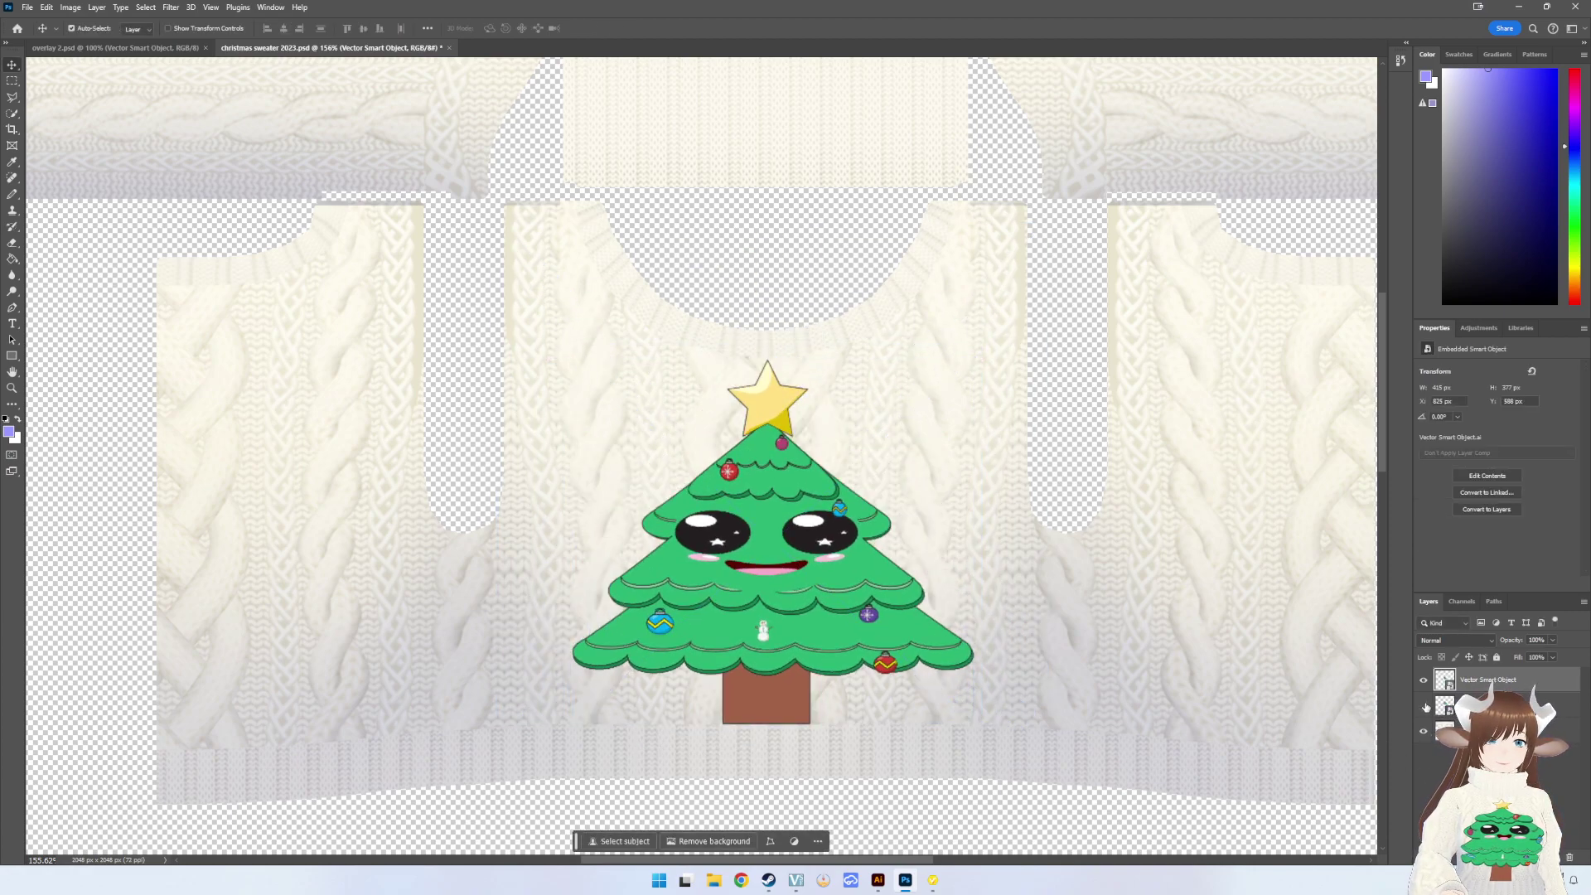
{"action": "left_click", "coordinate": [1425, 706]}
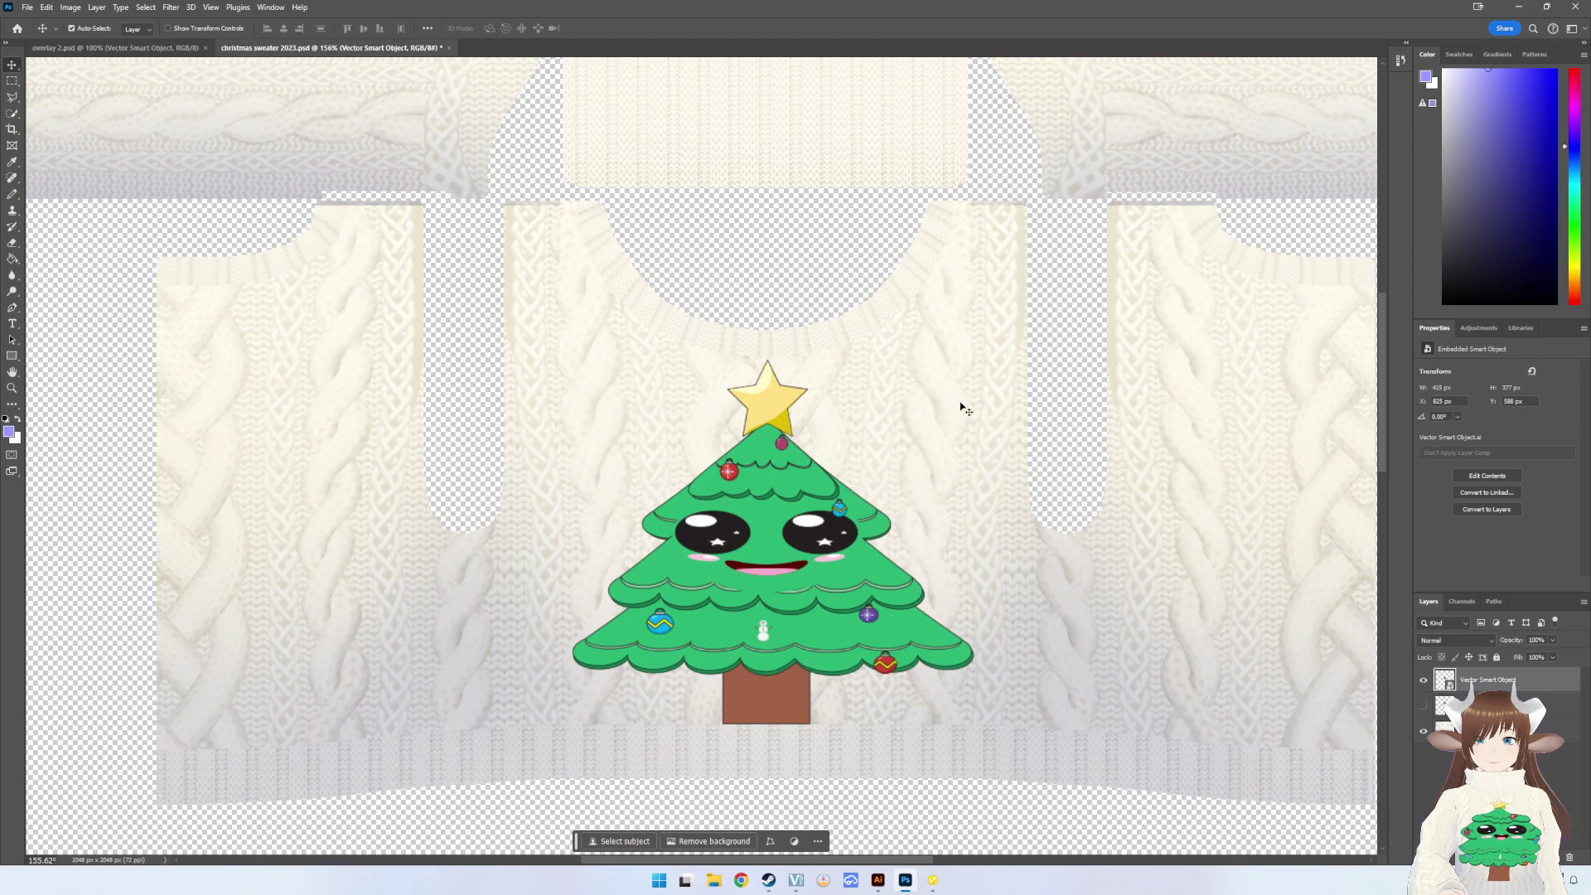
{"action": "left_click", "coordinate": [28, 6]}
{"action": "mouse_move", "coordinate": [74, 225]}
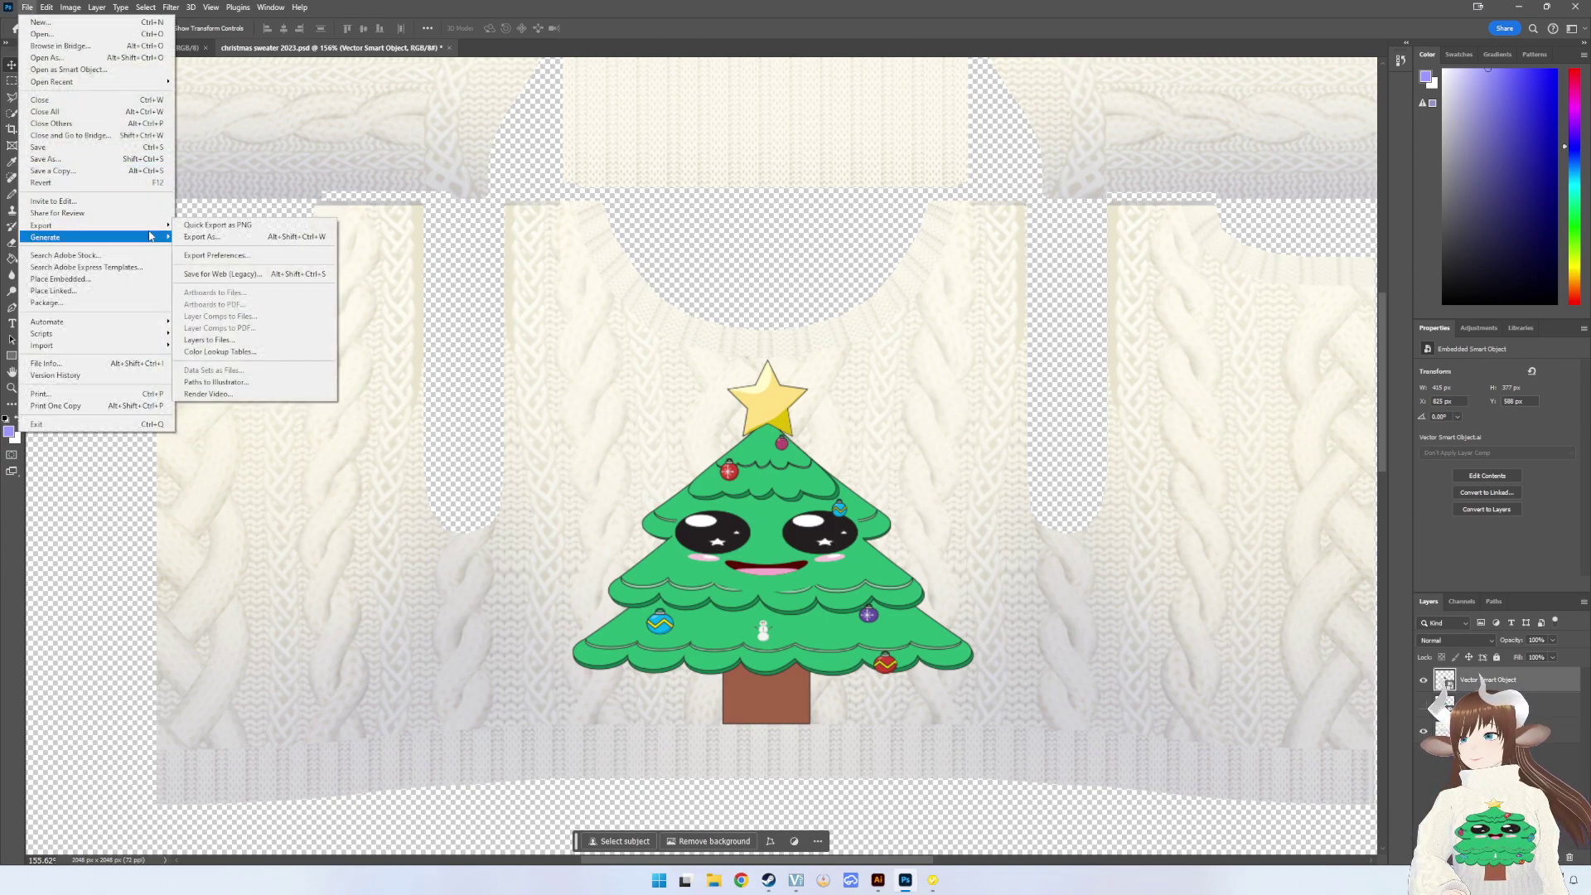
- Quick-export the texture as PNG 'Xmas Sweater 2 Flat Chest' in the Xmas Sweater 2023 folder
{"action": "left_click", "coordinate": [217, 225]}
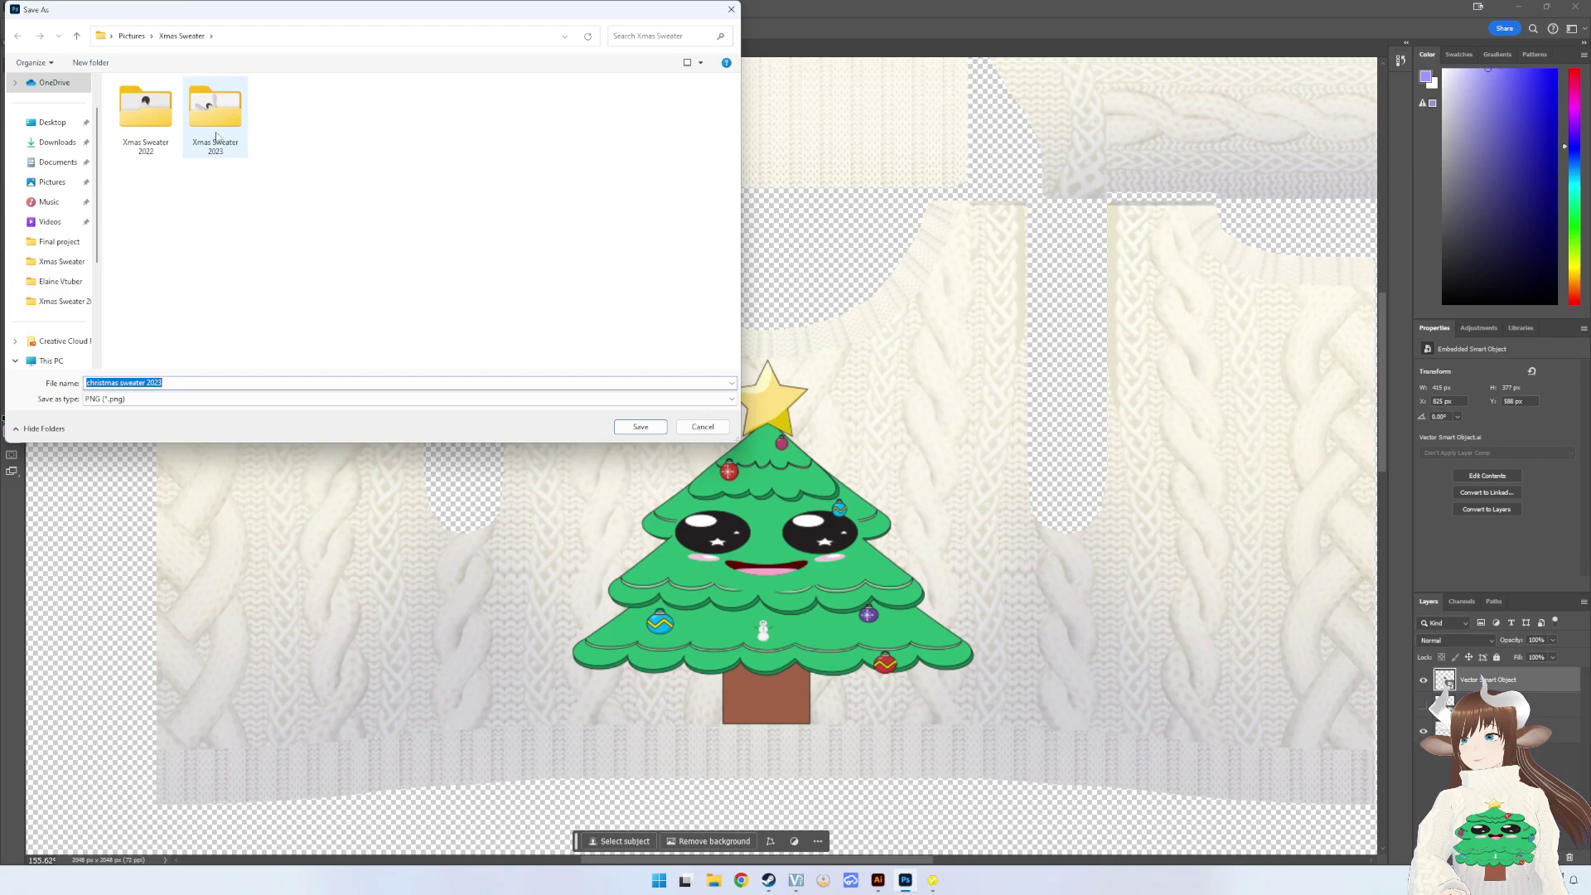
{"action": "double_click", "coordinate": [215, 137]}
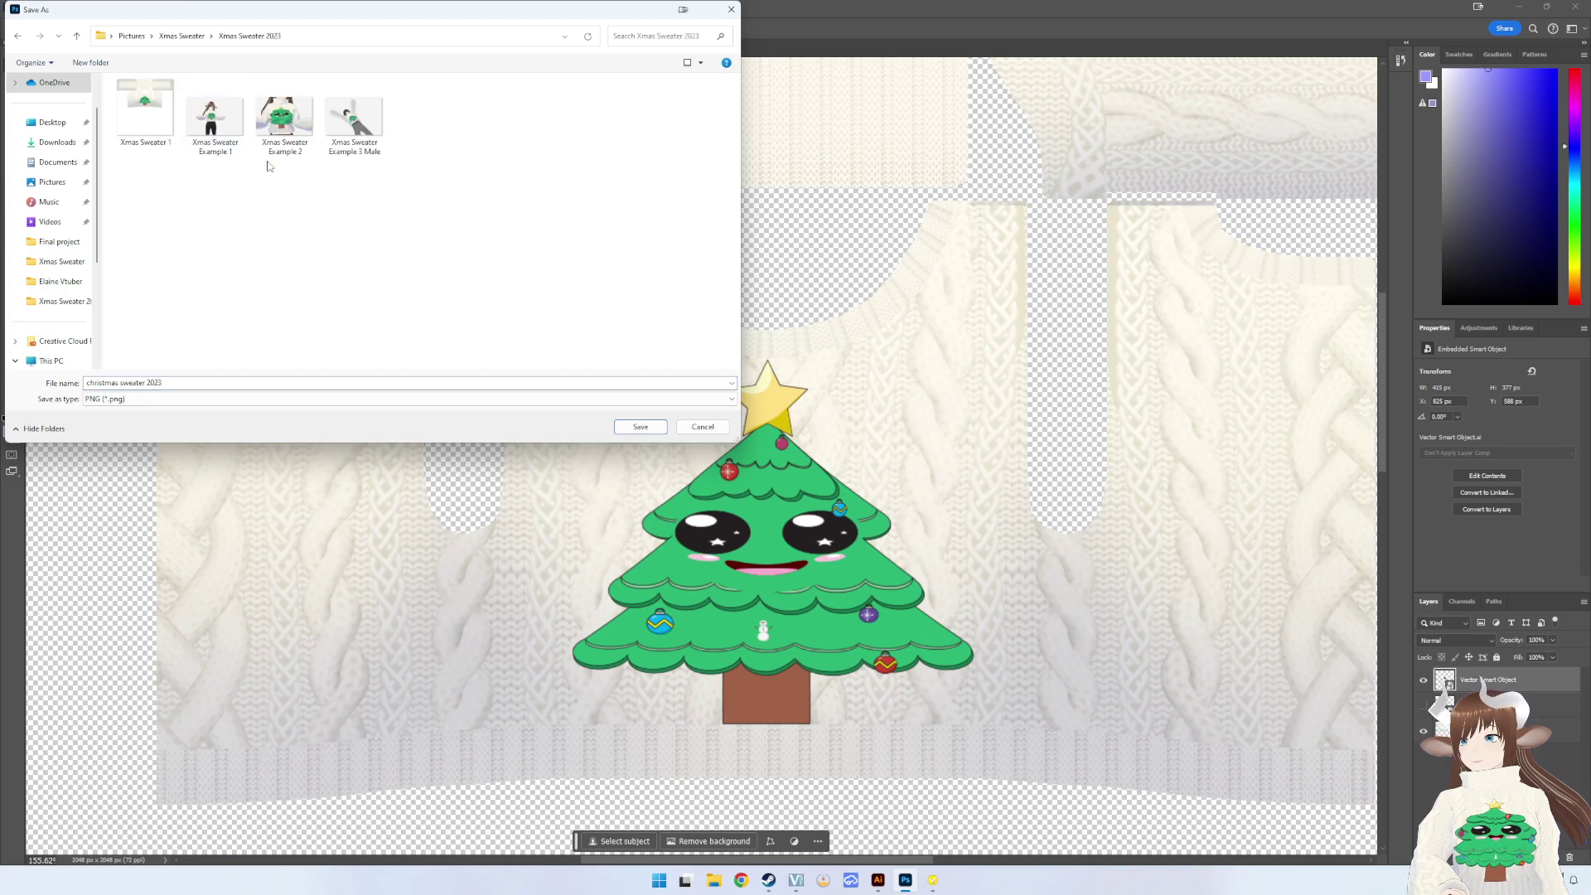
{"action": "left_click", "coordinate": [155, 135]}
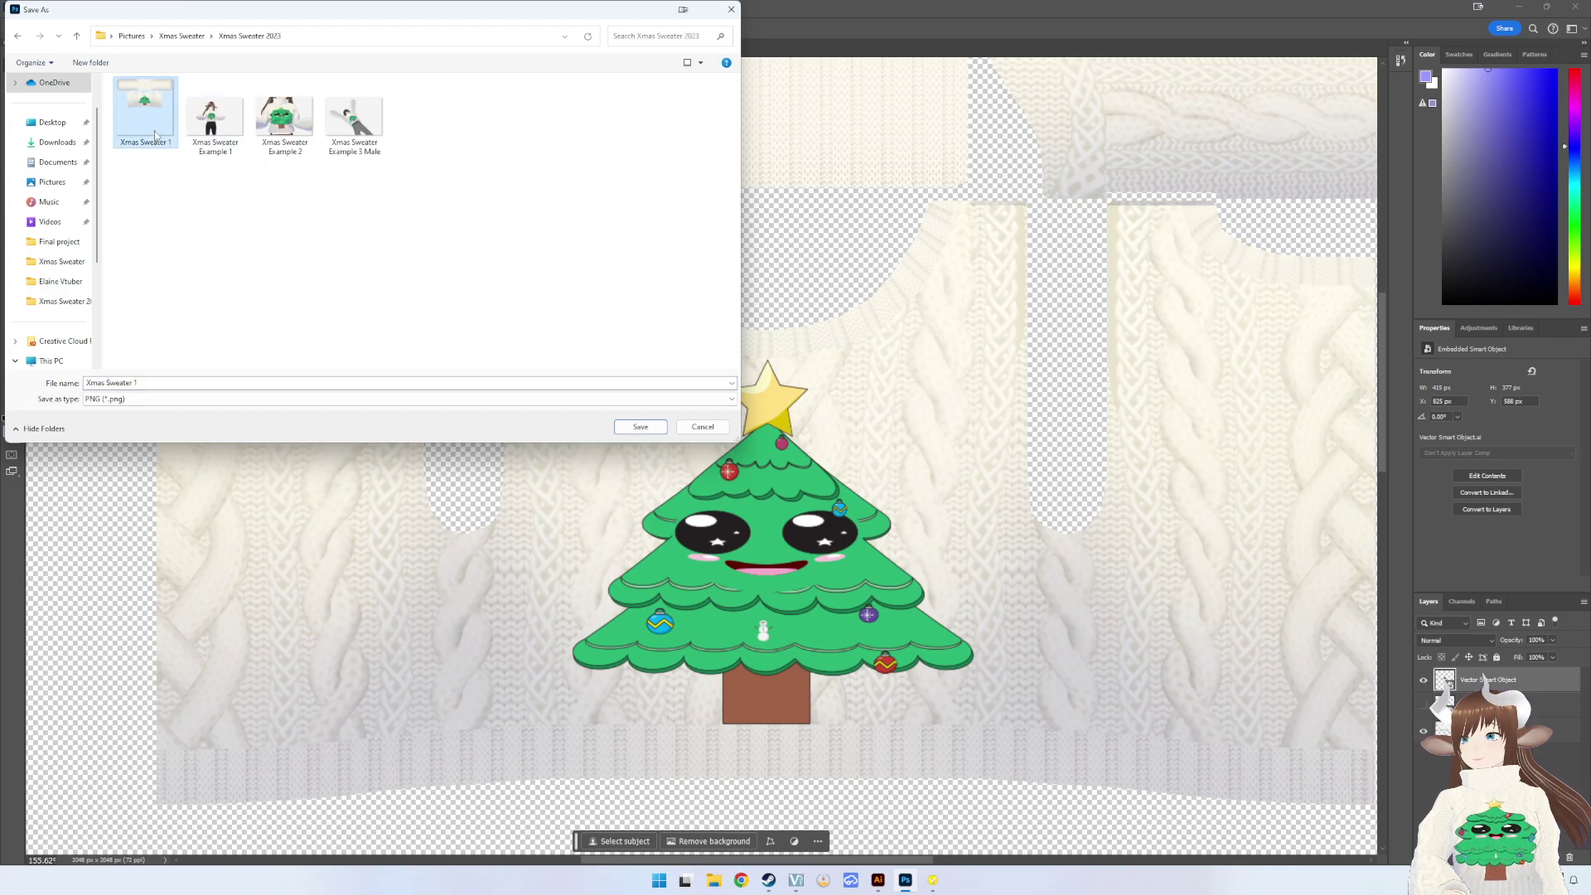
{"action": "left_click", "coordinate": [139, 384]}
{"action": "double_click", "coordinate": [140, 384]}
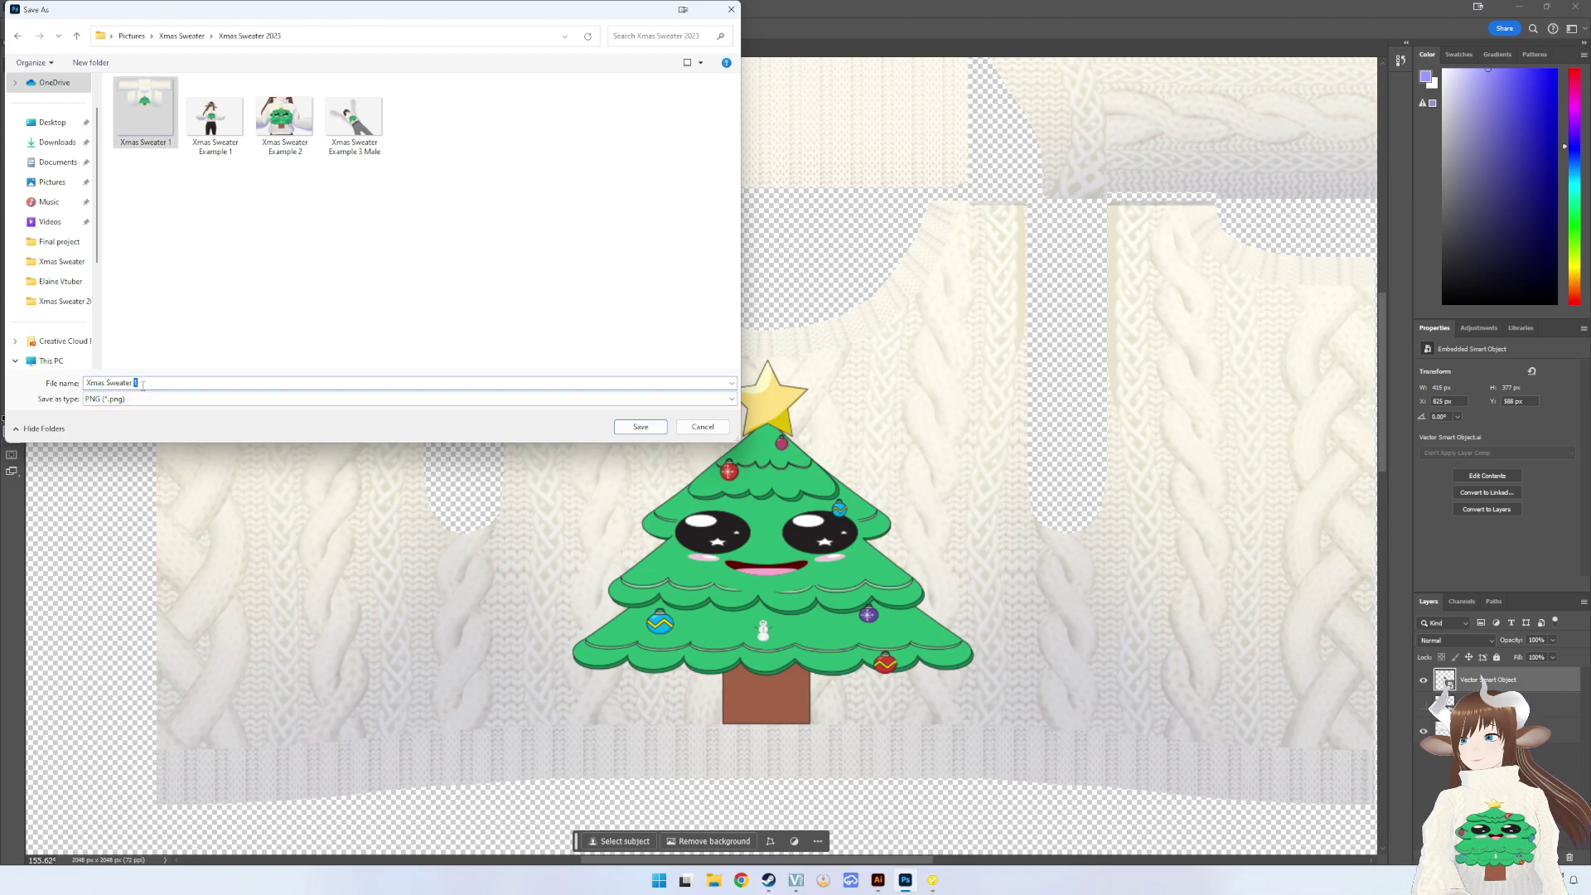
{"action": "type", "text": "2 Flat Chest"}
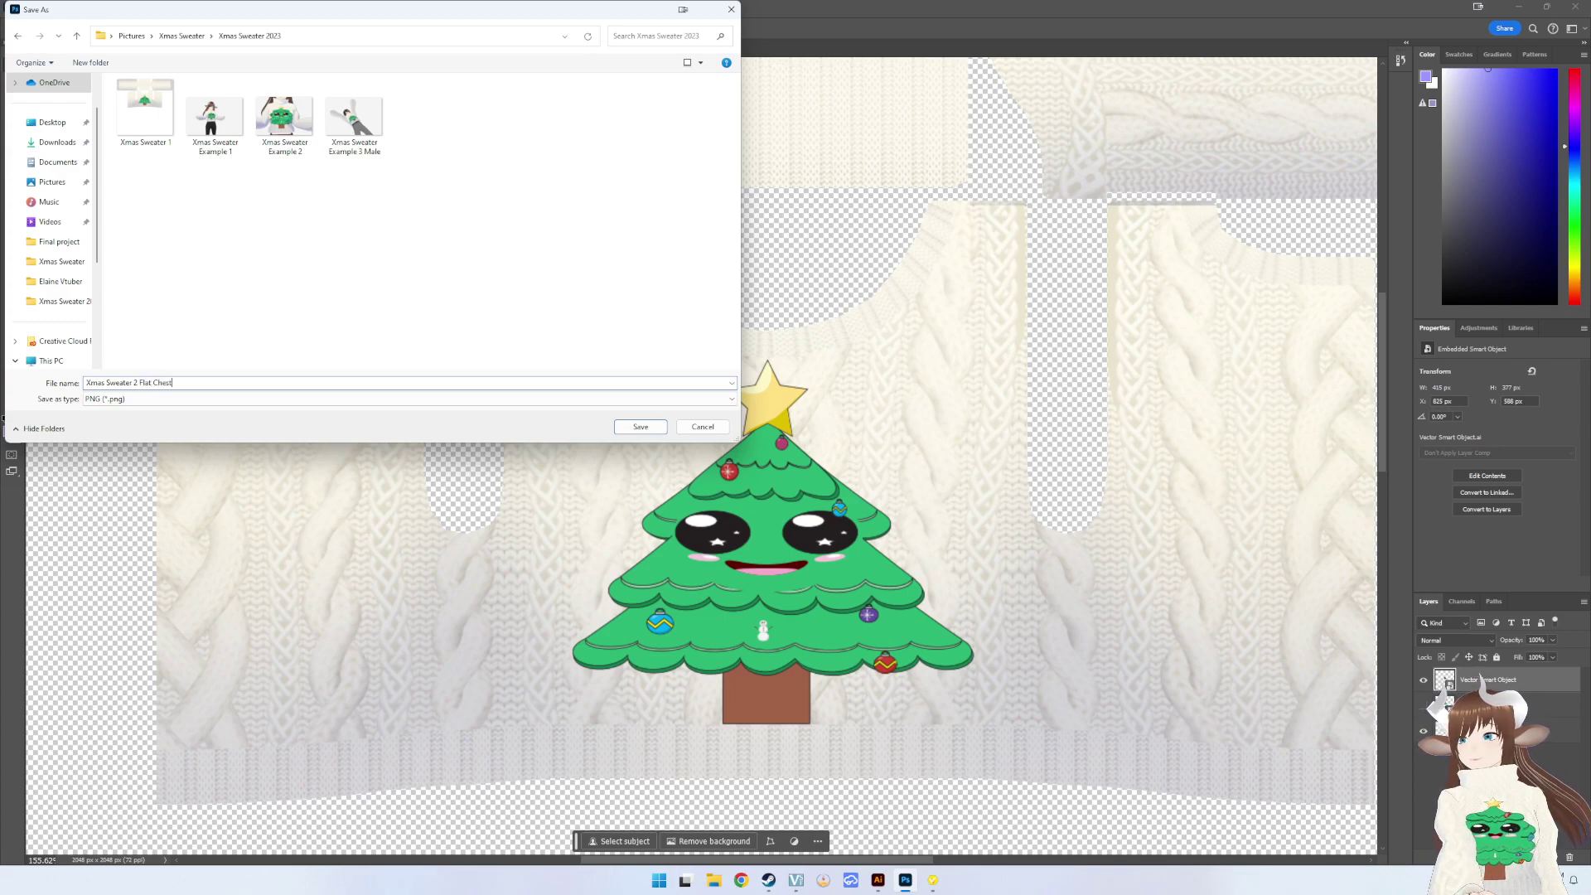
{"action": "key", "text": "Return"}
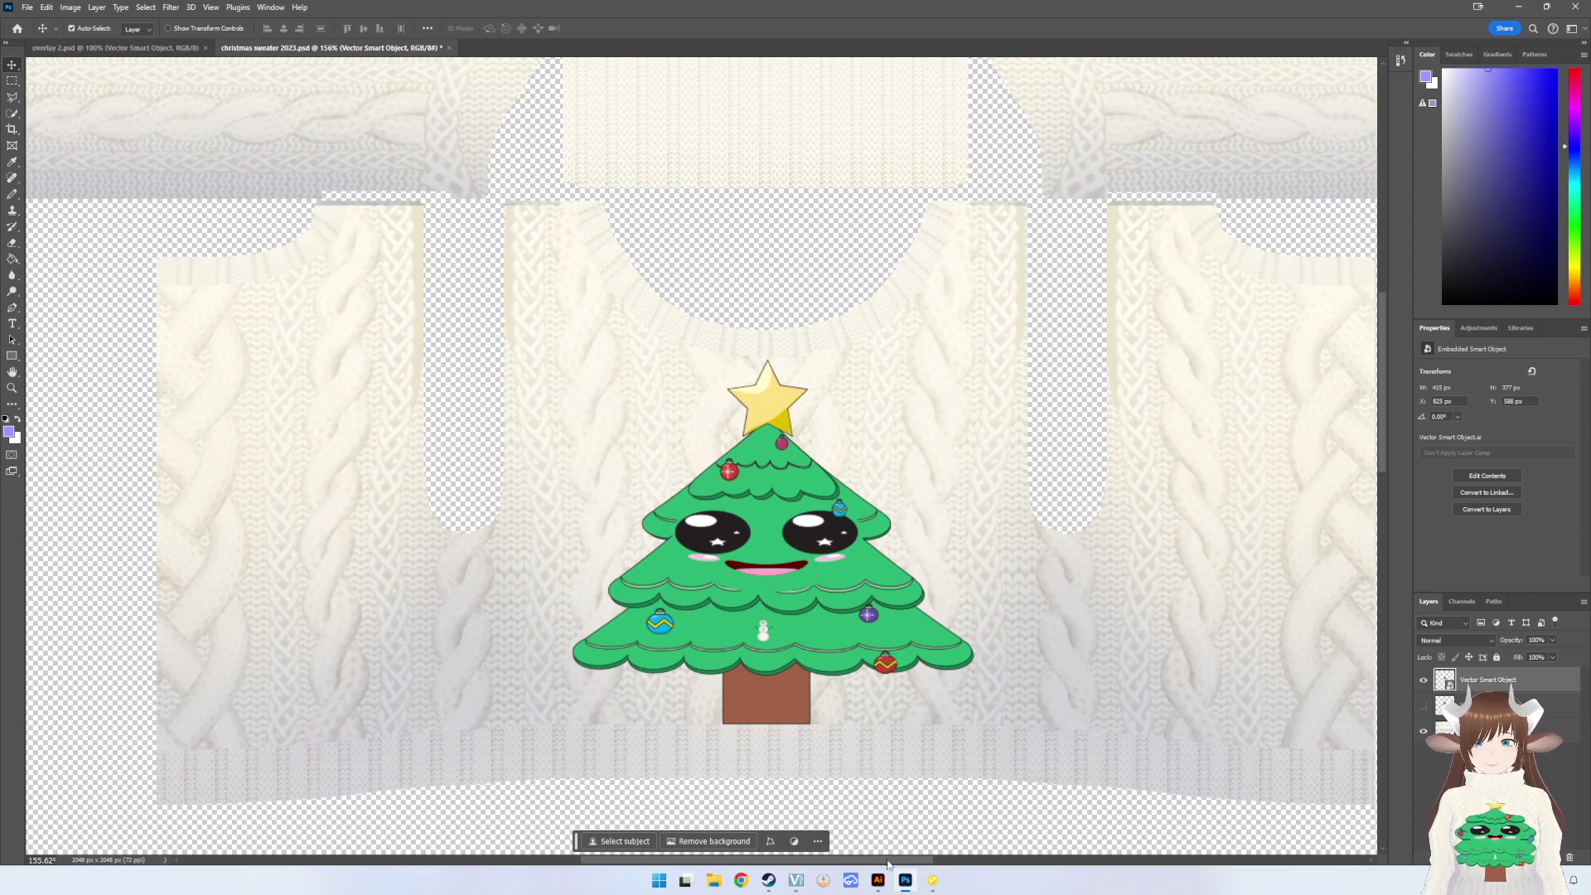
{"action": "mouse_move", "coordinate": [932, 880]}
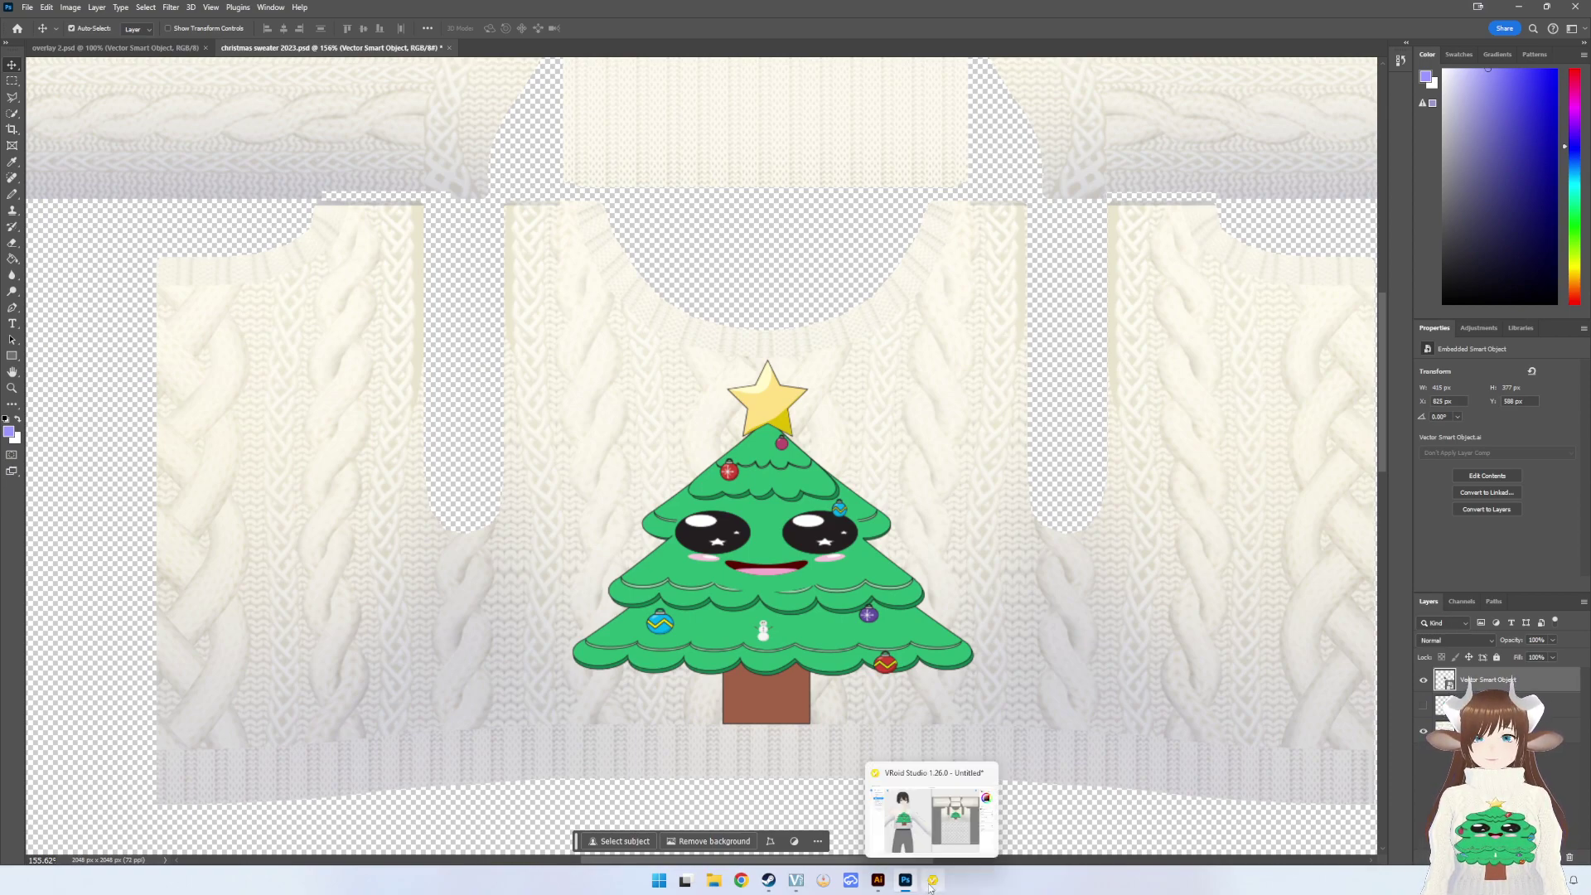
- Load the Xmas Sweater 2 Flat Chest image onto the Default Design layer
{"action": "left_click", "coordinate": [934, 884]}
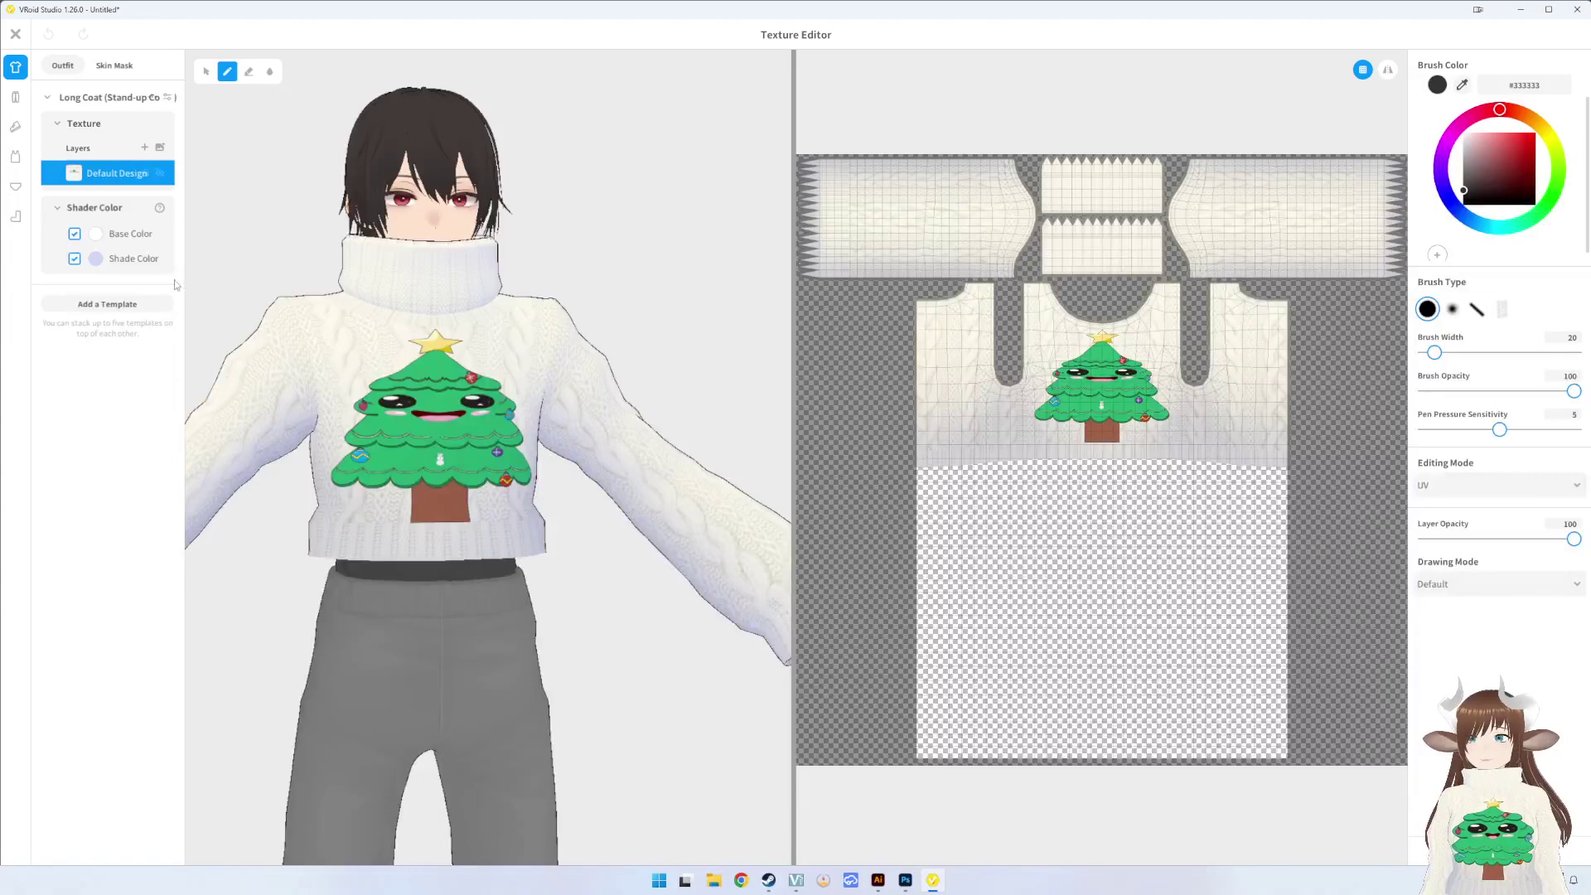
{"action": "right_click", "coordinate": [131, 174]}
{"action": "left_click", "coordinate": [159, 161]}
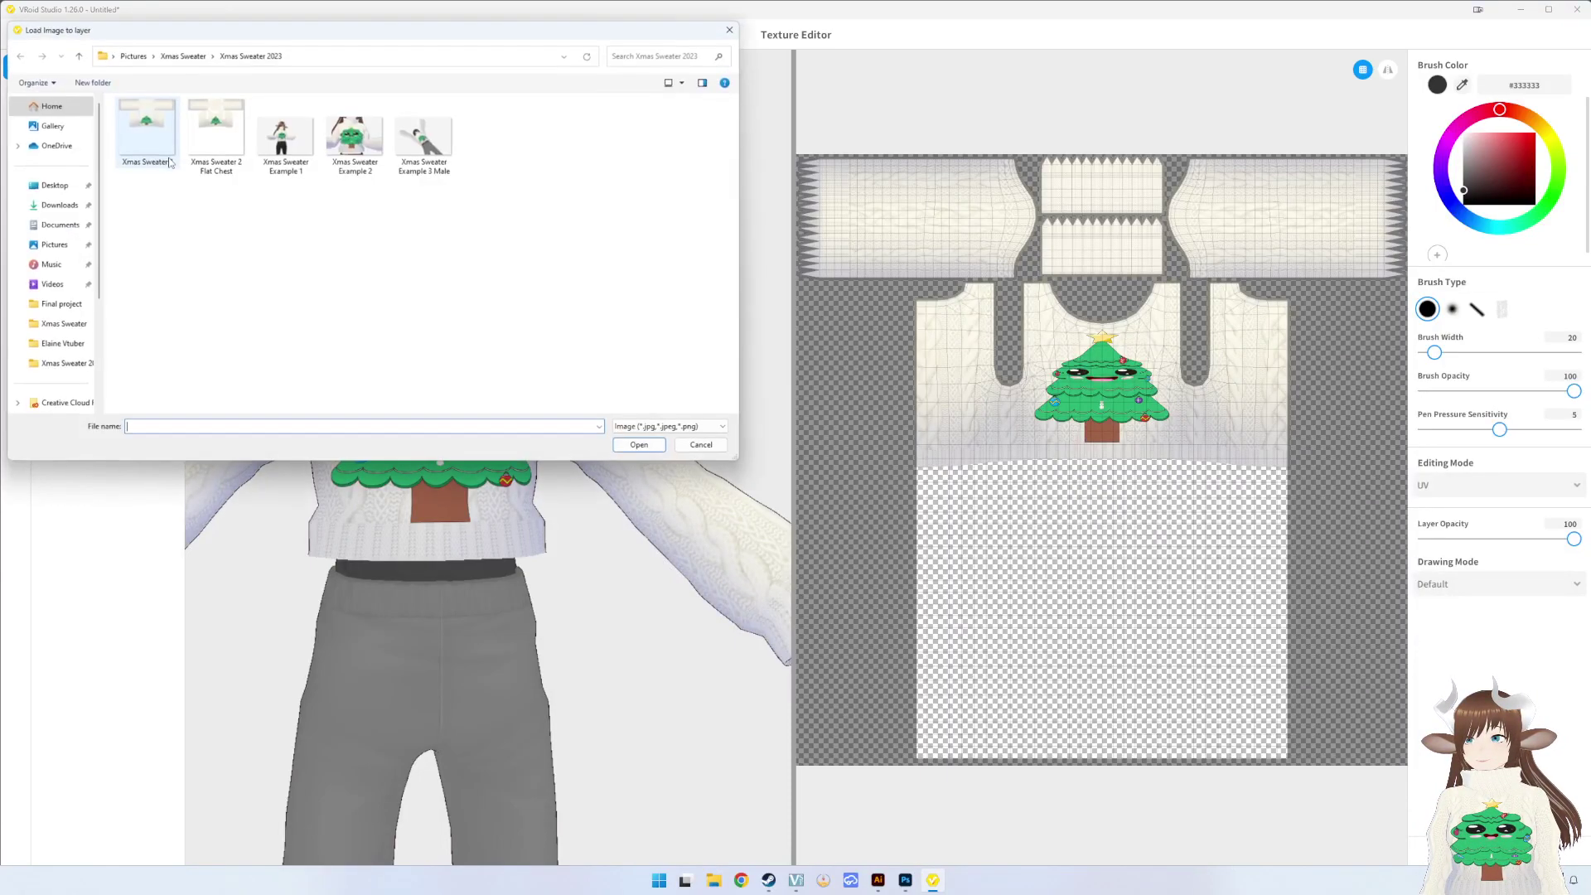
{"action": "double_click", "coordinate": [217, 137]}
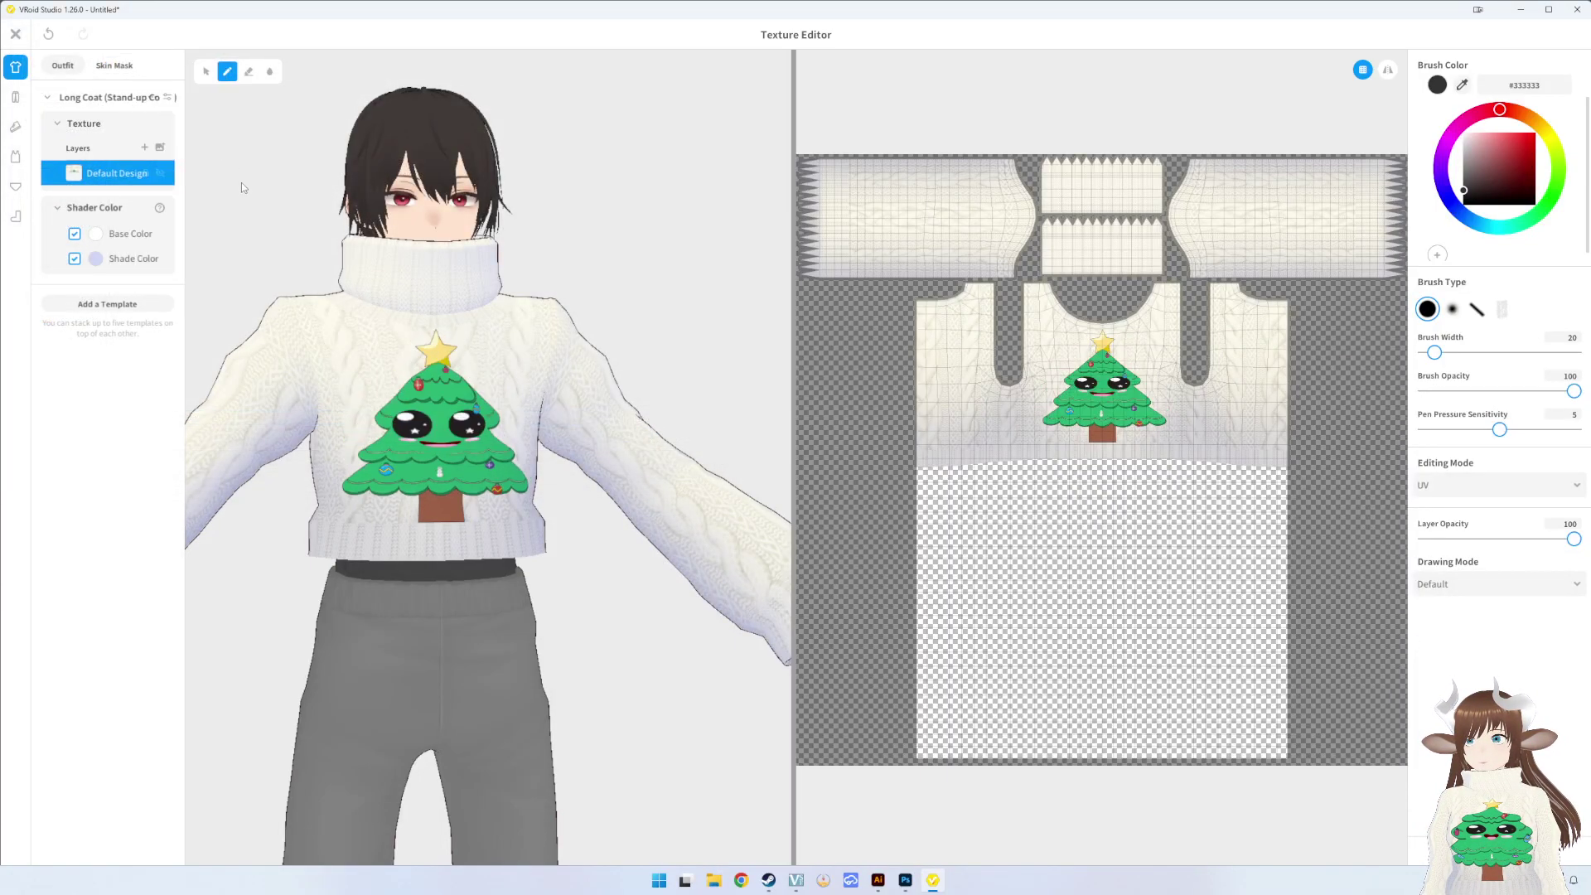
- Orbit and zoom the avatar to inspect the smaller tree print on the sweater
{"action": "mouse_move", "coordinate": [527, 381]}
{"action": "right_mouse_down"}
{"action": "mouse_move", "coordinate": [596, 389]}
{"action": "mouse_move", "coordinate": [518, 386]}
{"action": "right_mouse_up"}
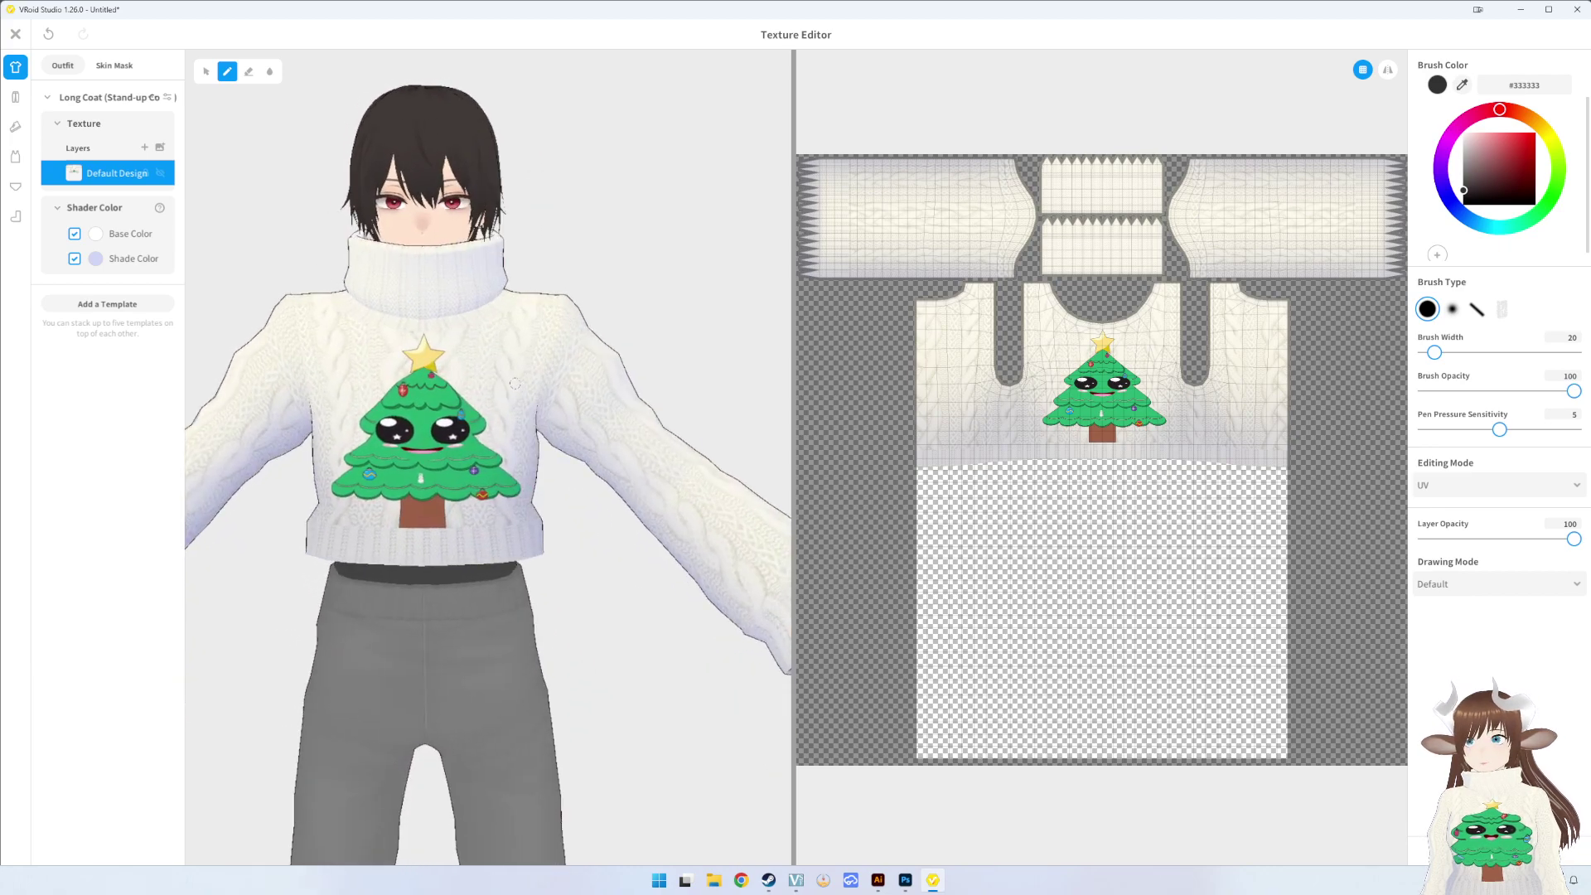
{"action": "scroll", "coordinate": [497, 377], "scroll_direction": "up", "scroll_amount": 3}
{"action": "scroll", "coordinate": [399, 351], "scroll_direction": "up", "scroll_amount": 3}
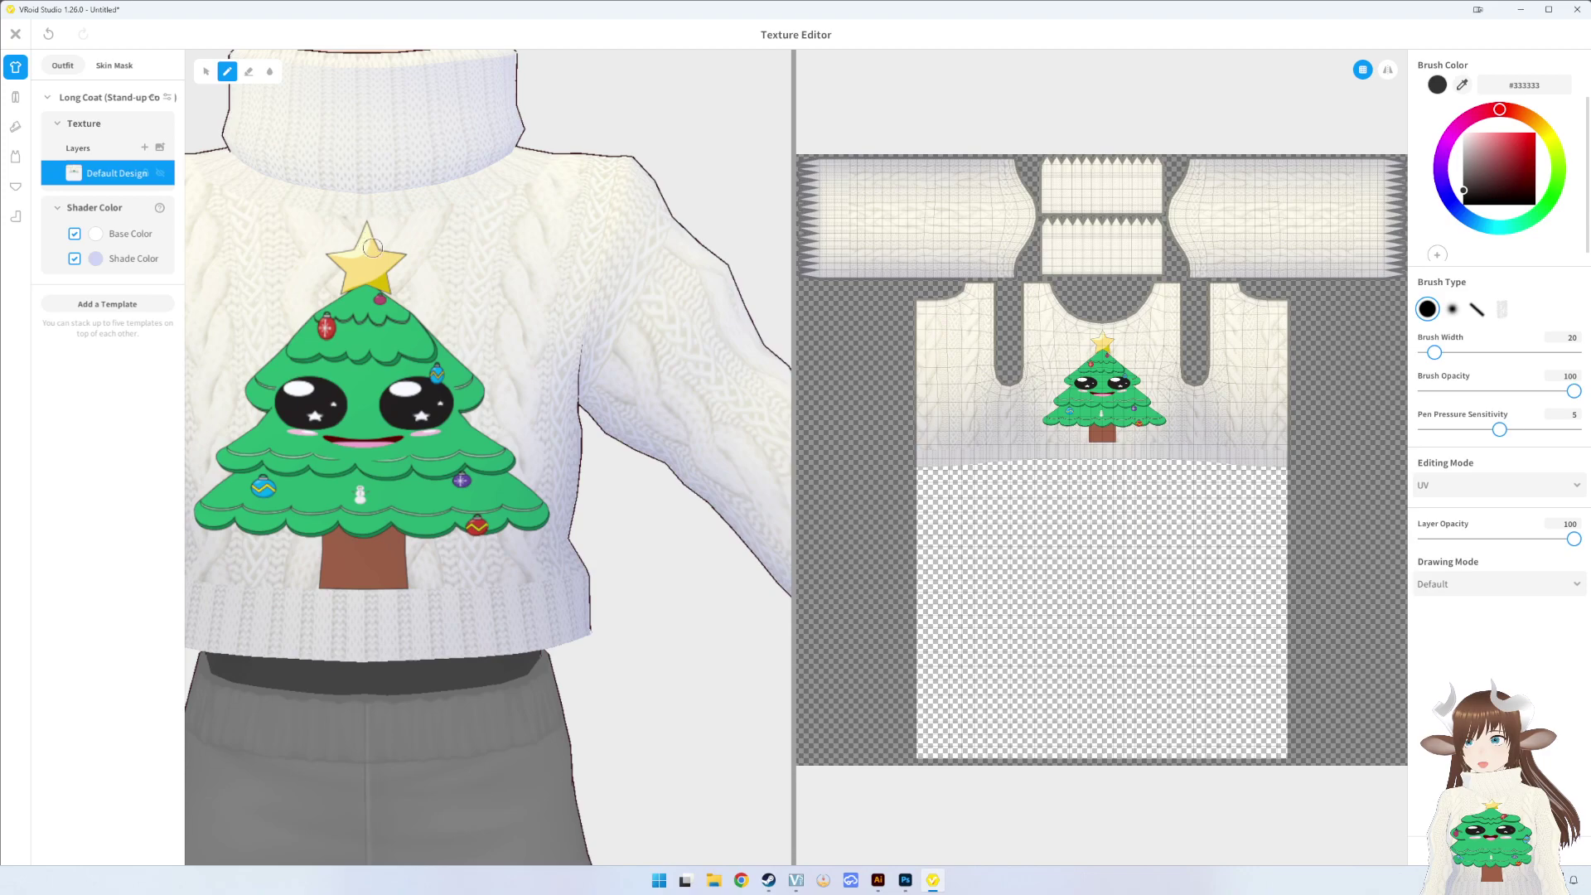
{"action": "scroll", "coordinate": [380, 280], "scroll_direction": "up", "scroll_amount": 2}
{"action": "mouse_move", "coordinate": [415, 283]}
{"action": "right_mouse_down"}
{"action": "mouse_move", "coordinate": [469, 319]}
{"action": "mouse_move", "coordinate": [404, 293]}
{"action": "right_mouse_up"}
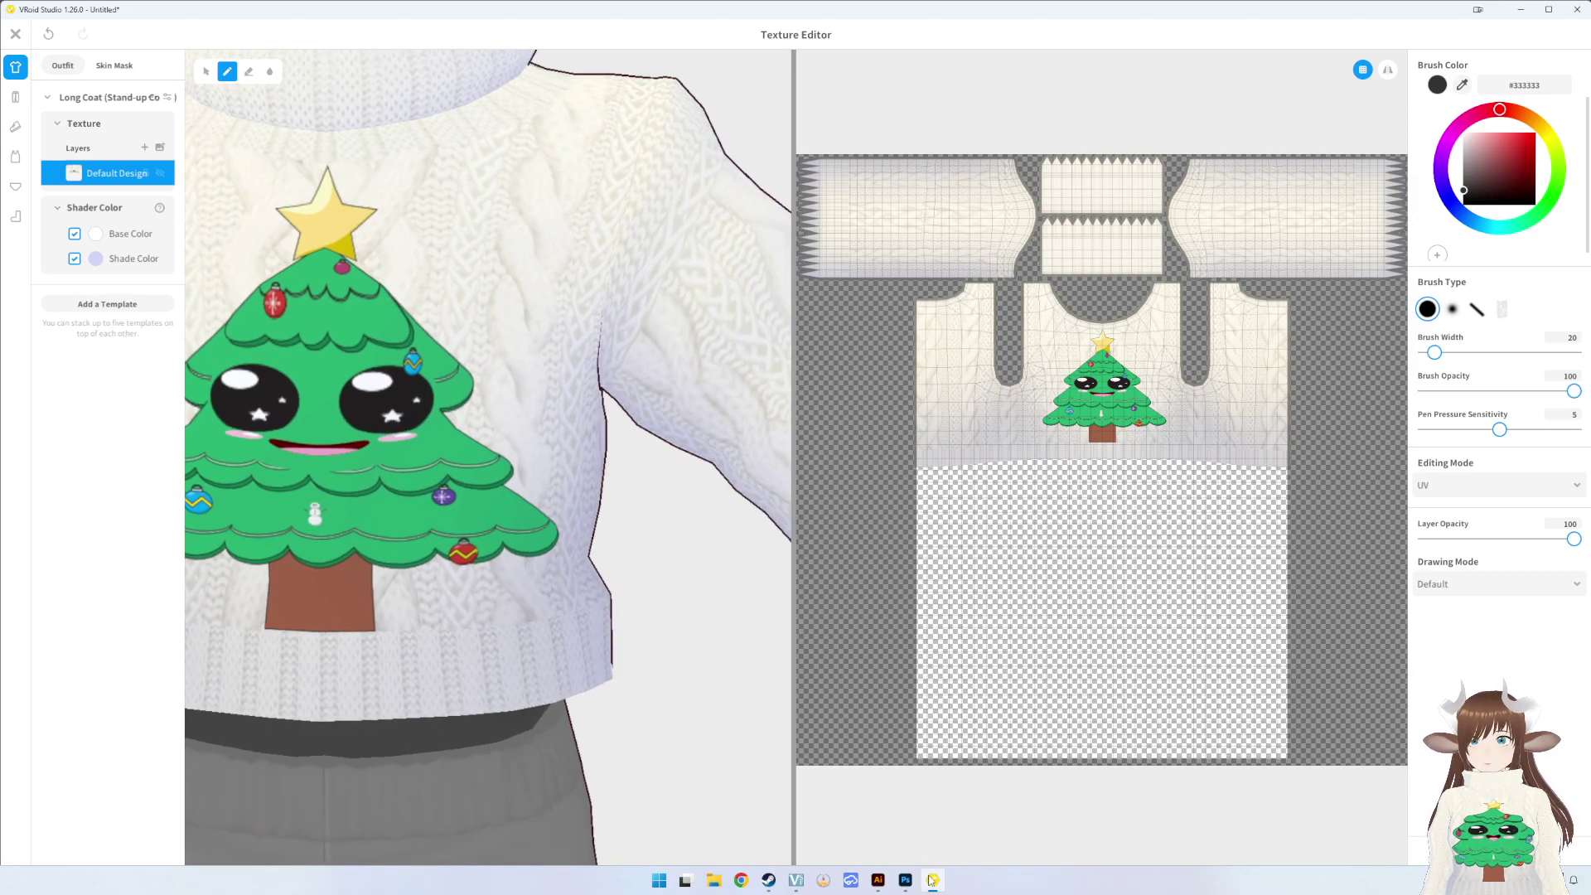
- Back in Illustrator, marquee-select the middle artboard's tree and copy it with Ctrl+C
{"action": "left_click", "coordinate": [877, 880]}
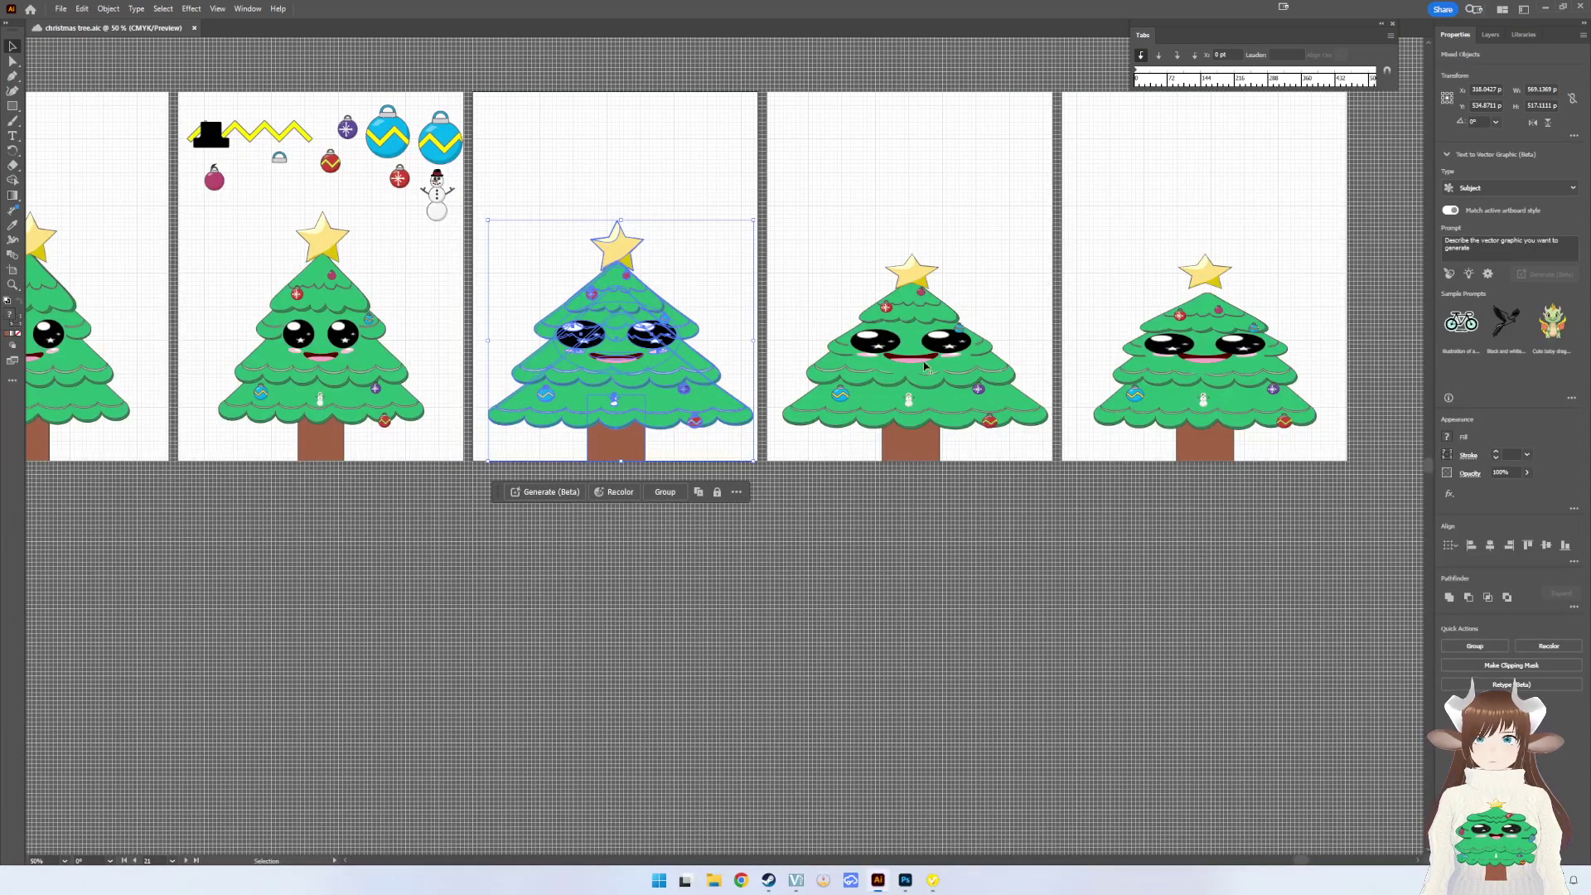
{"action": "left_click", "coordinate": [662, 257]}
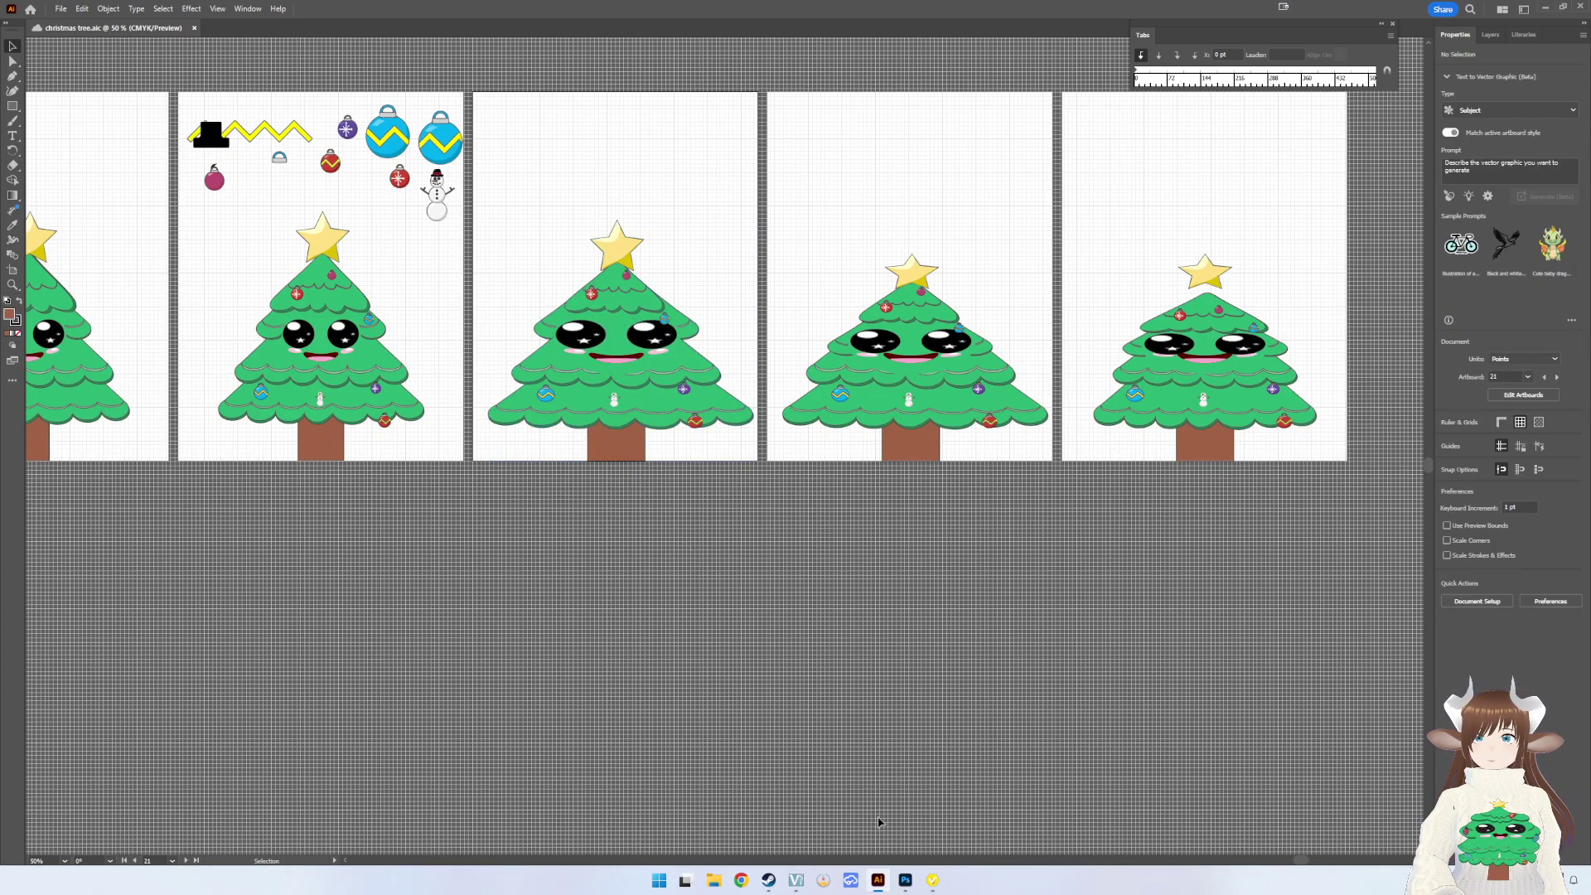
{"action": "left_click", "coordinate": [934, 880]}
{"action": "left_click", "coordinate": [933, 879]}
{"action": "scroll", "coordinate": [590, 540], "scroll_direction": "left", "scroll_amount": 5}
{"action": "scroll", "coordinate": [590, 540], "scroll_direction": "up", "scroll_amount": 2}
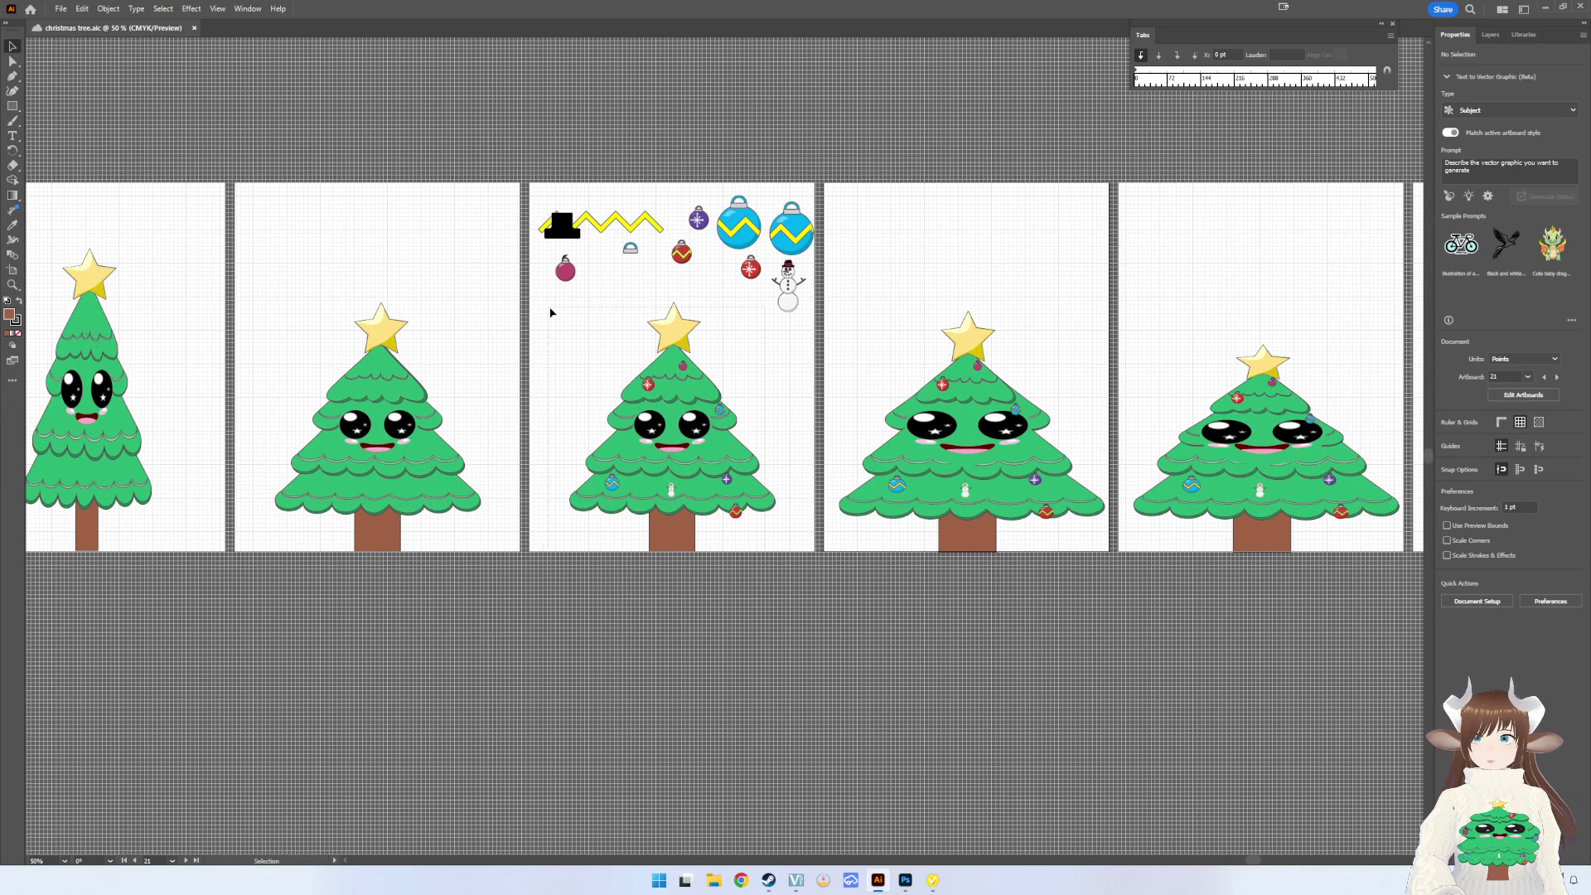
{"action": "left_click_drag", "start_coordinate": [566, 321], "coordinate": [566, 320]}
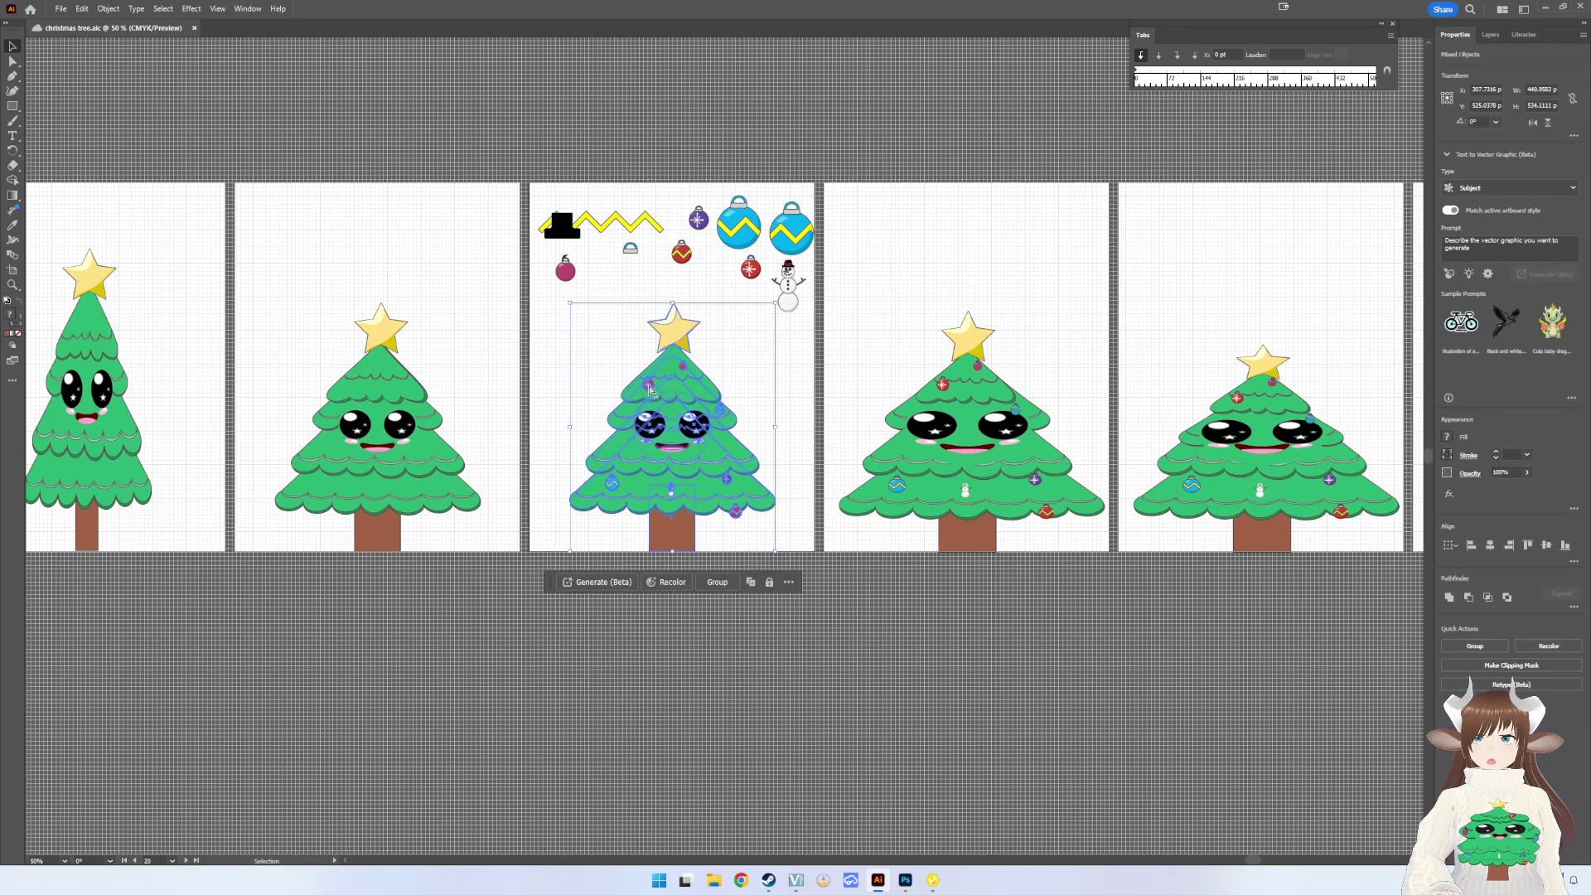
{"action": "key", "text": "ctrl+c"}
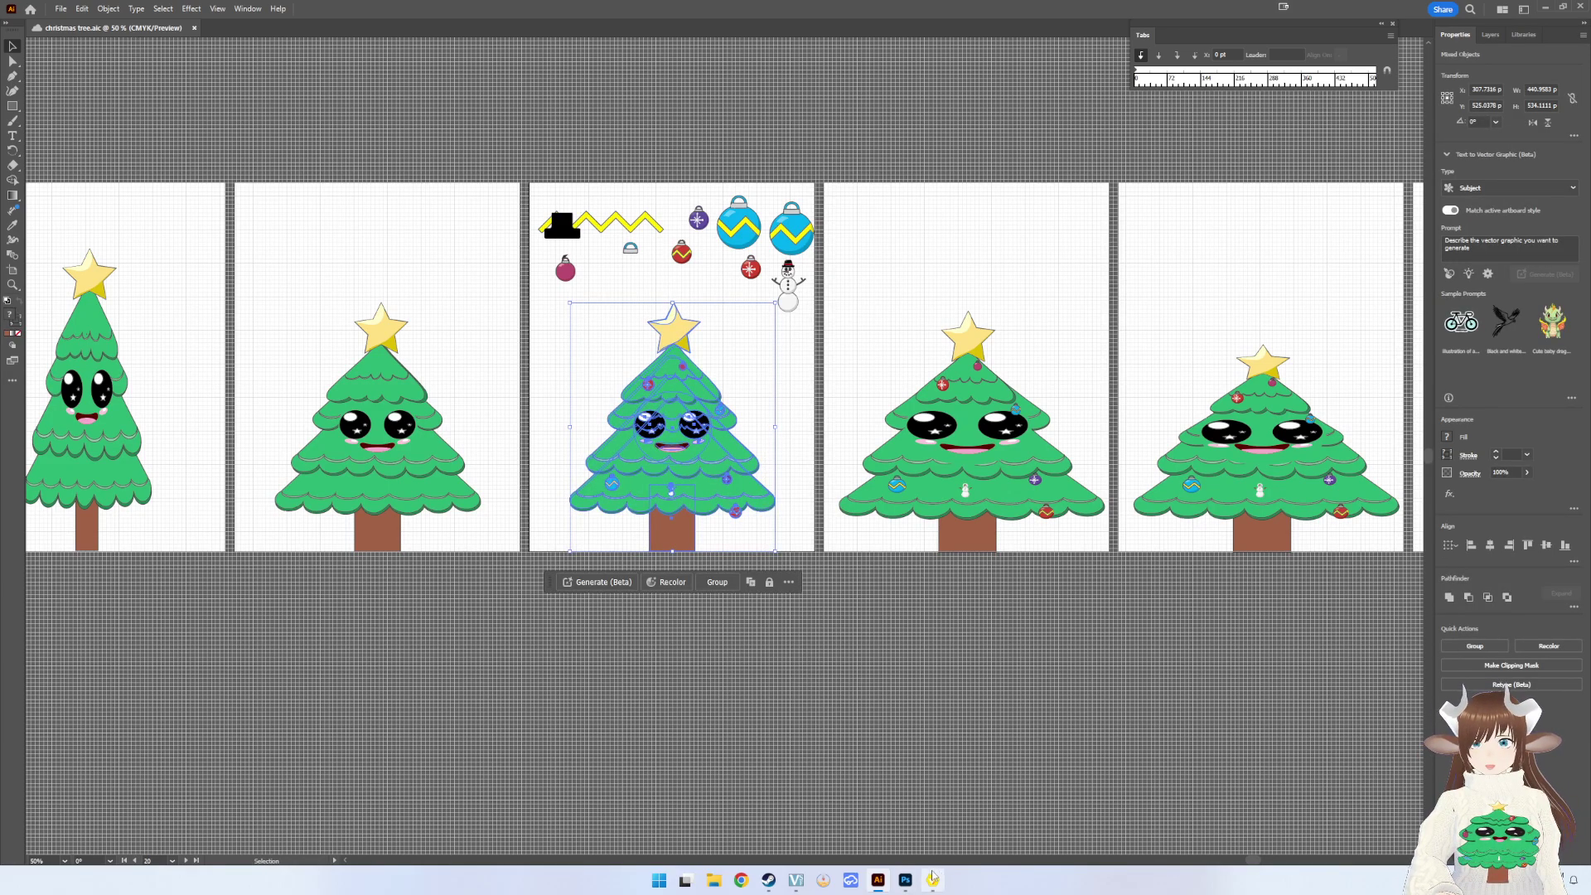
- Paste the tree as a smart object, centre it on the sweater front and shrink it to about 70%
{"action": "left_click", "coordinate": [906, 880]}
{"action": "key", "text": "ctrl+v"}
{"action": "left_click", "coordinate": [726, 286]}
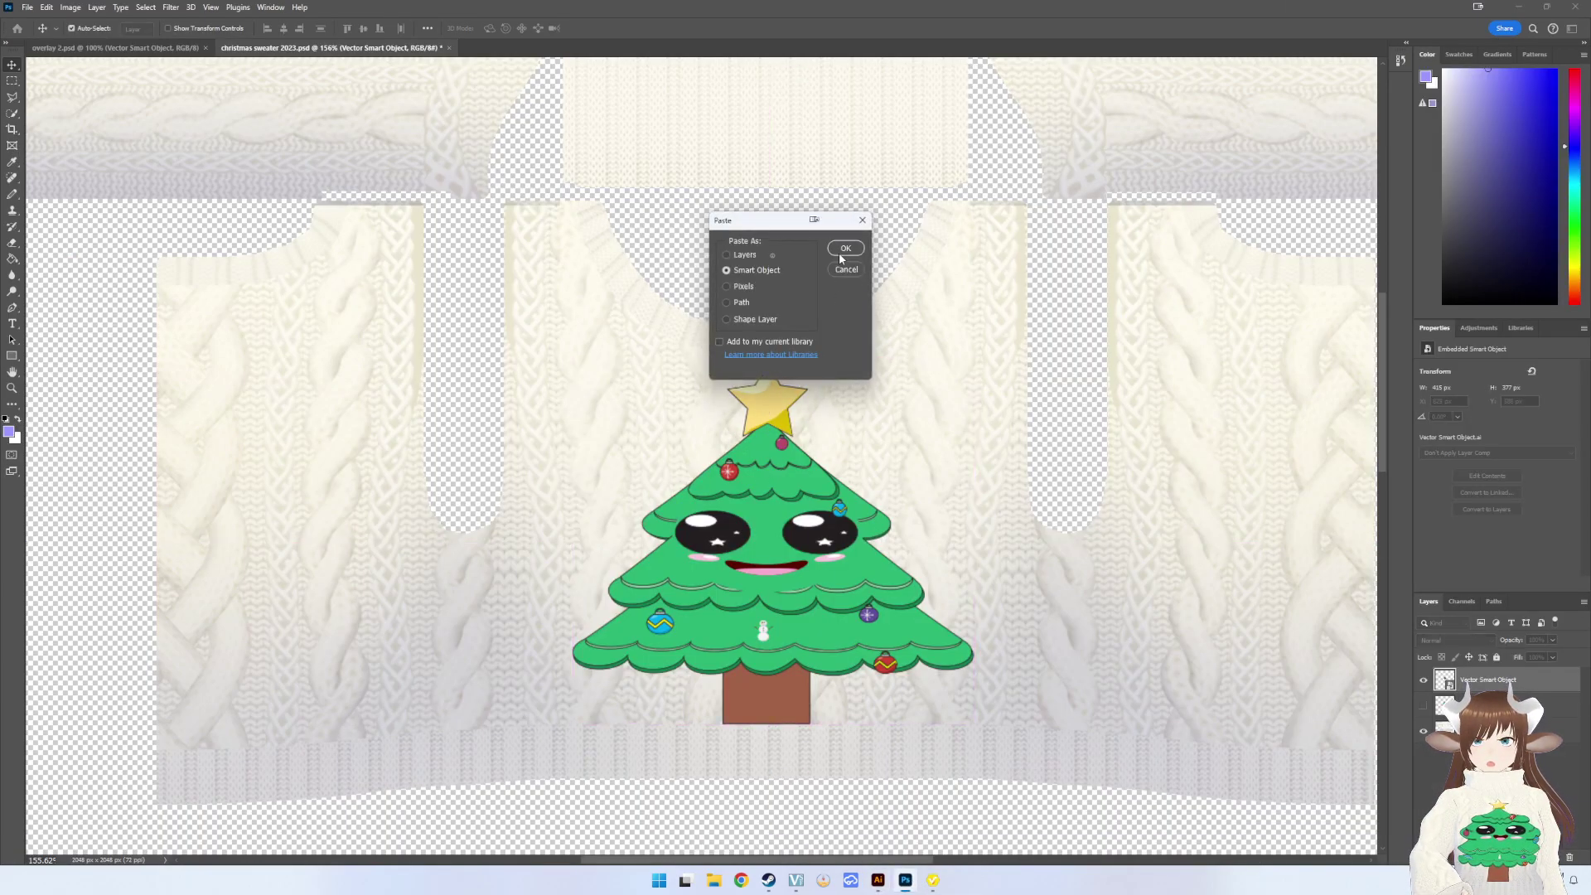
{"action": "left_click", "coordinate": [845, 247]}
{"action": "left_click_drag", "start_coordinate": [728, 548], "coordinate": [782, 557]}
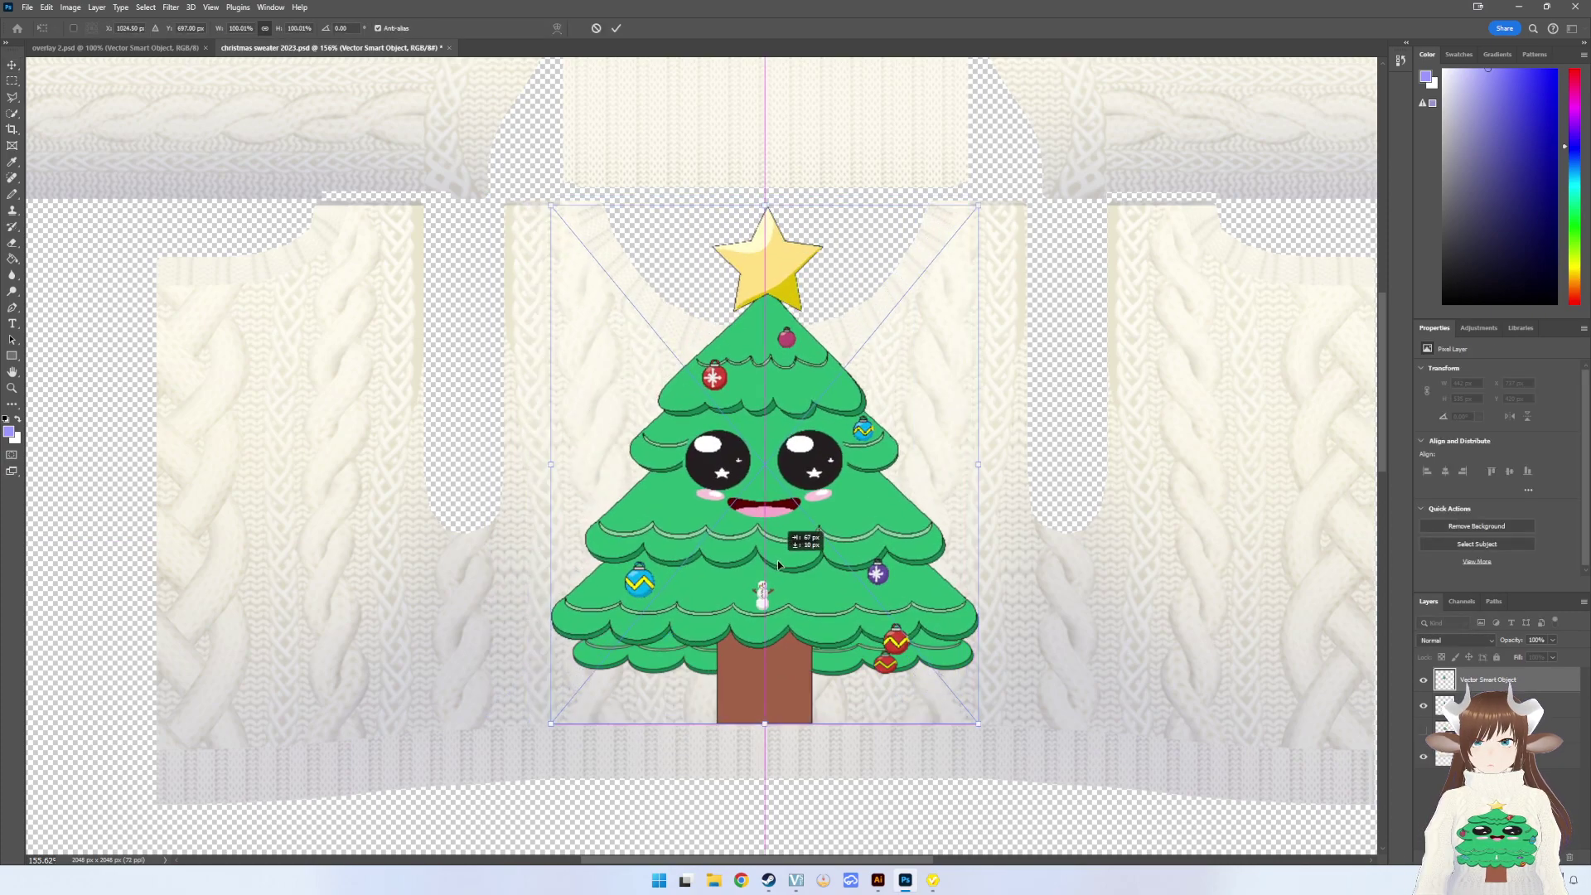
{"action": "left_click_drag", "start_coordinate": [769, 206], "coordinate": [782, 362]}
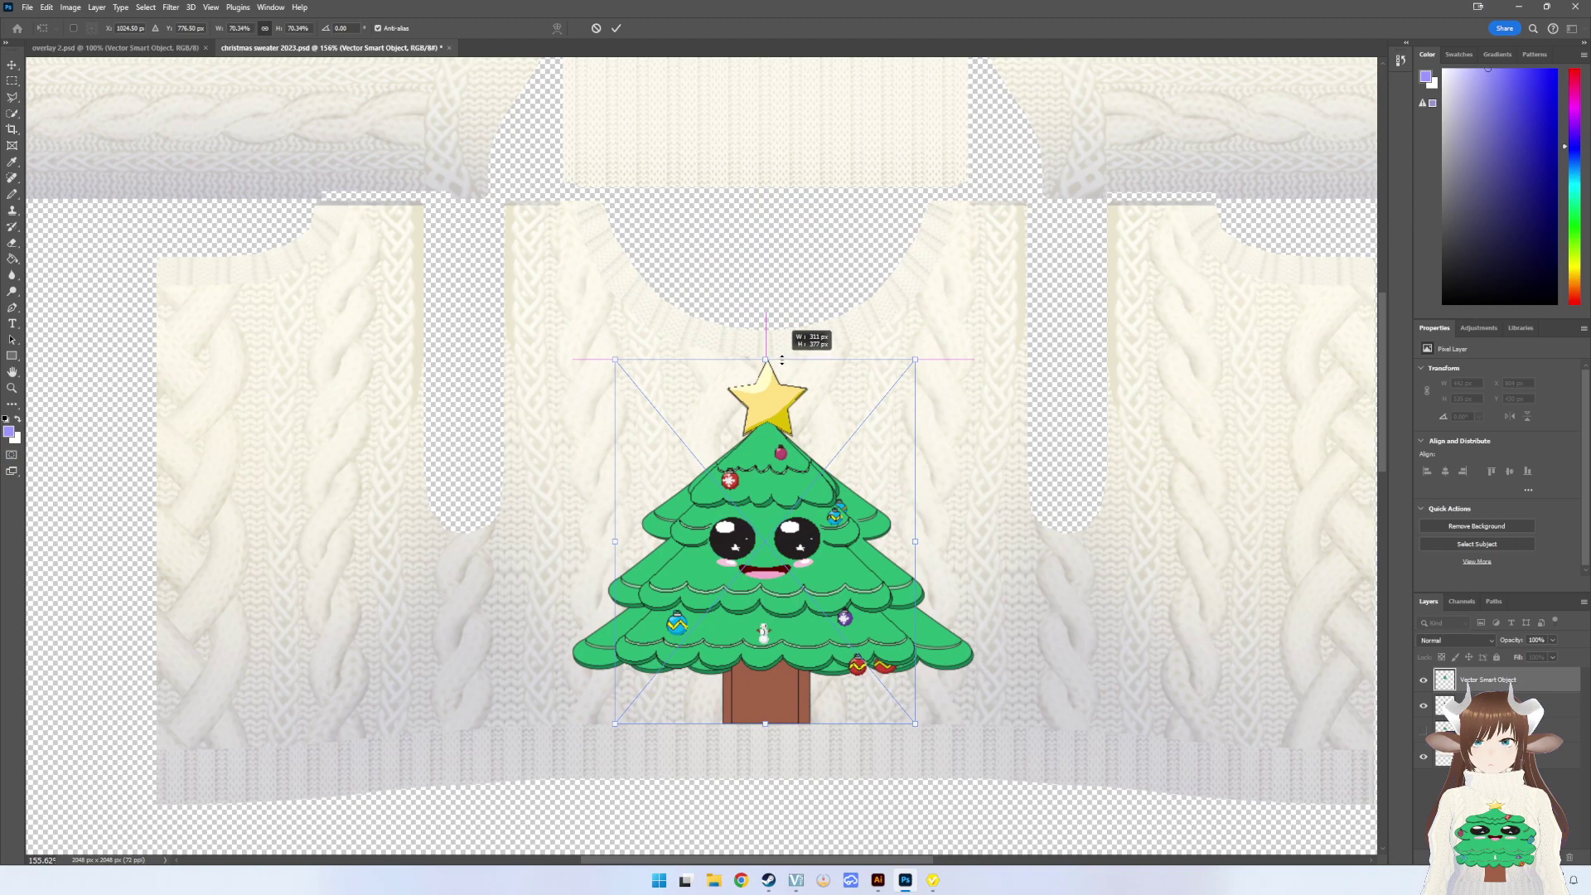
{"action": "key", "text": "Return"}
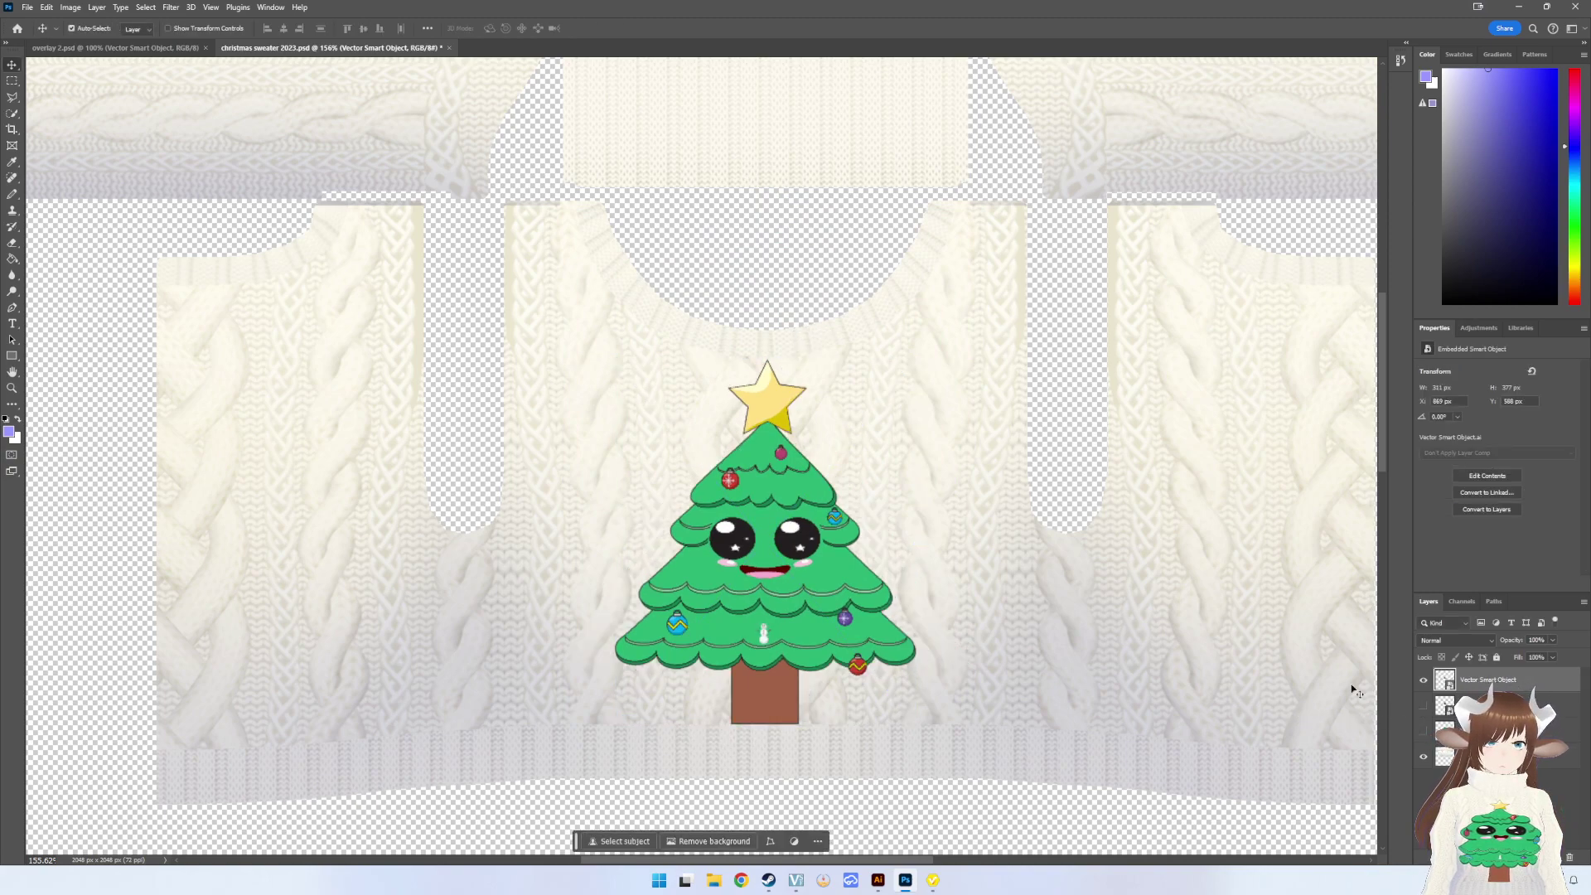
- Quick-export the texture as PNG, overwriting the Xmas Sweater 2 Flat Chest image
{"action": "left_click", "coordinate": [27, 7]}
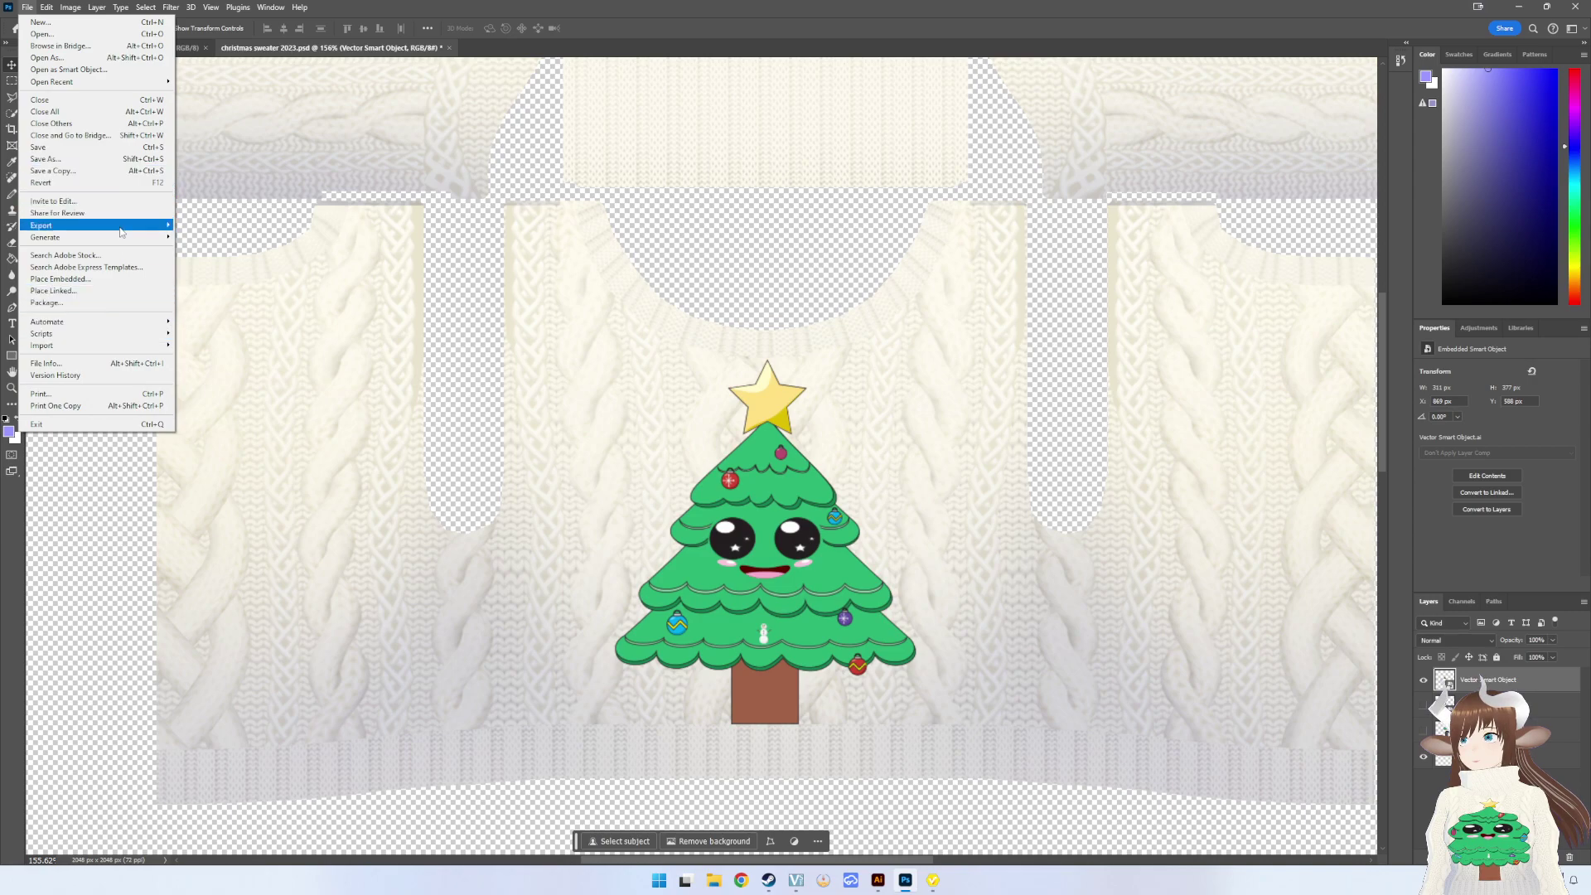
{"action": "mouse_move", "coordinate": [42, 225]}
{"action": "left_click", "coordinate": [224, 226]}
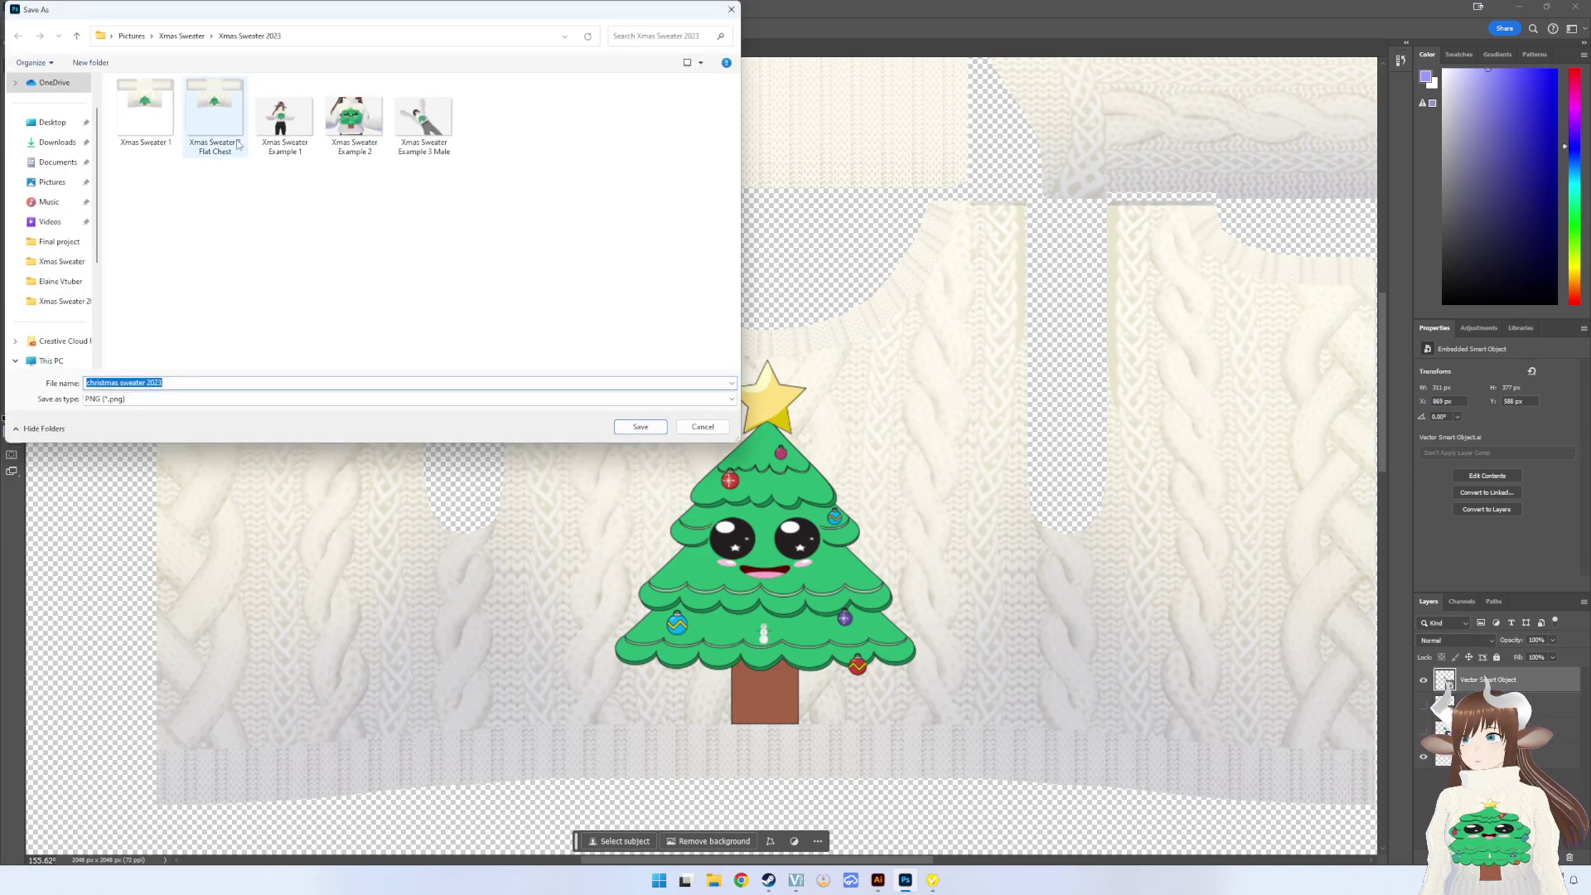
{"action": "left_click", "coordinate": [934, 882]}
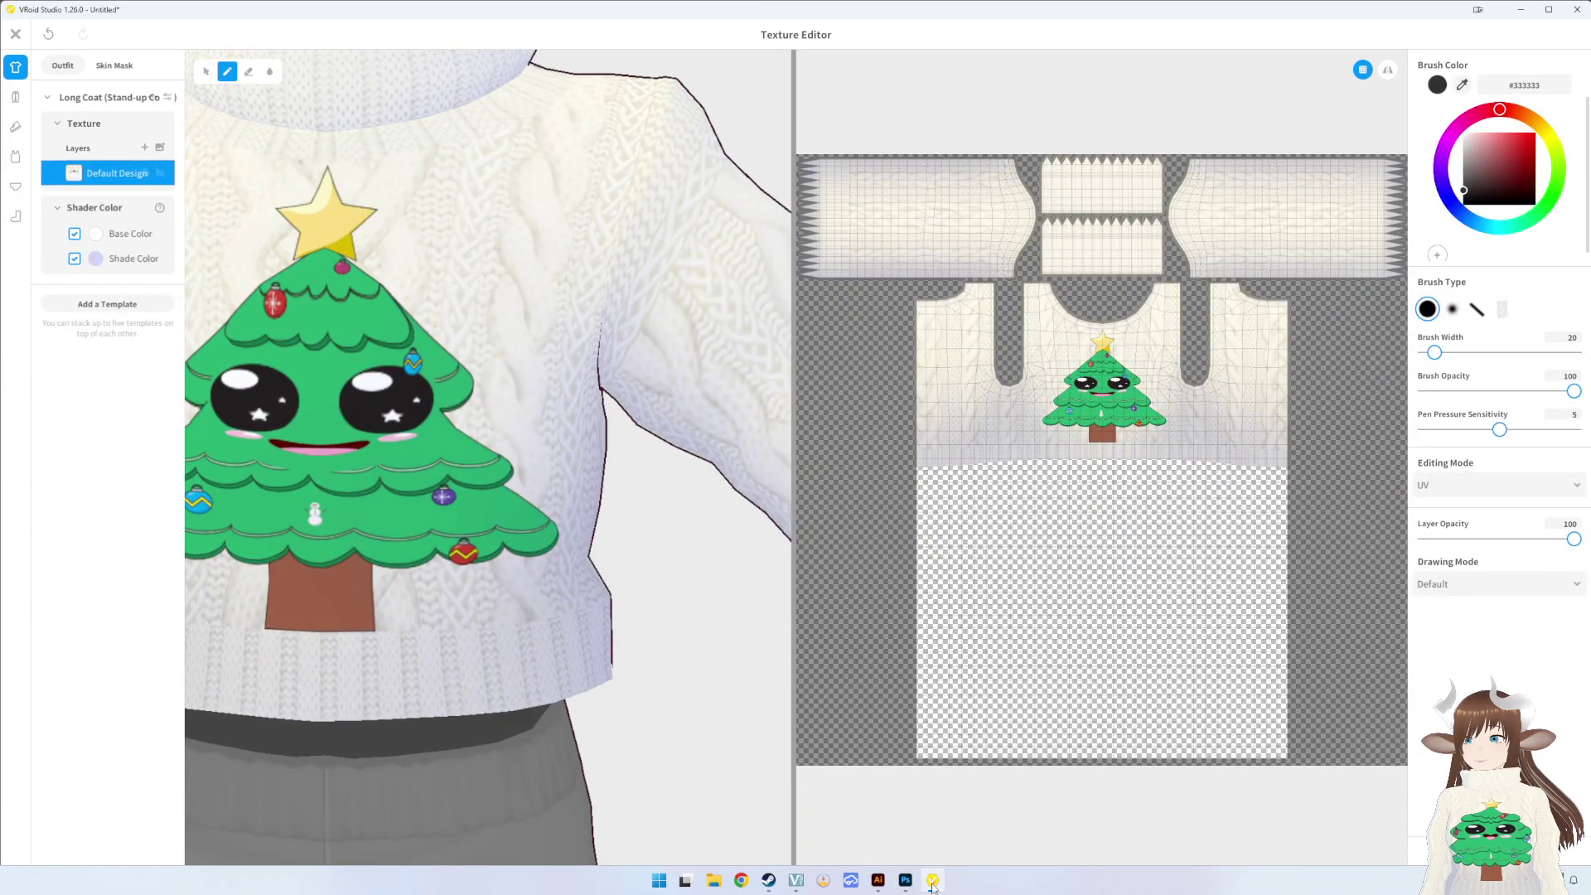
{"action": "left_click", "coordinate": [933, 881]}
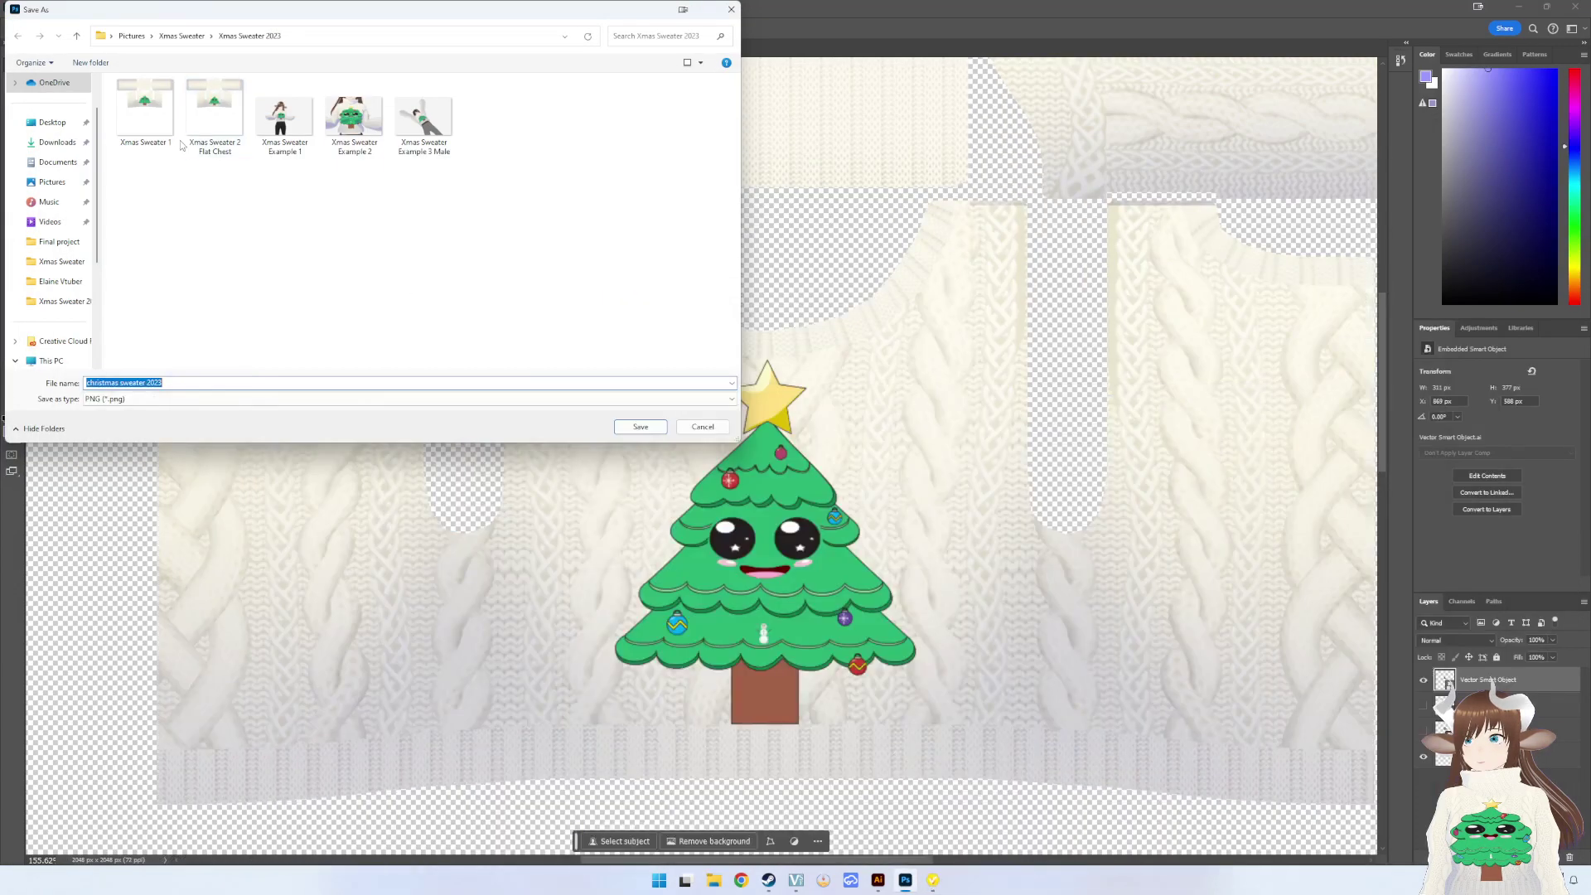
{"action": "left_click", "coordinate": [214, 116]}
{"action": "key", "text": "Return"}
{"action": "key", "text": "y"}
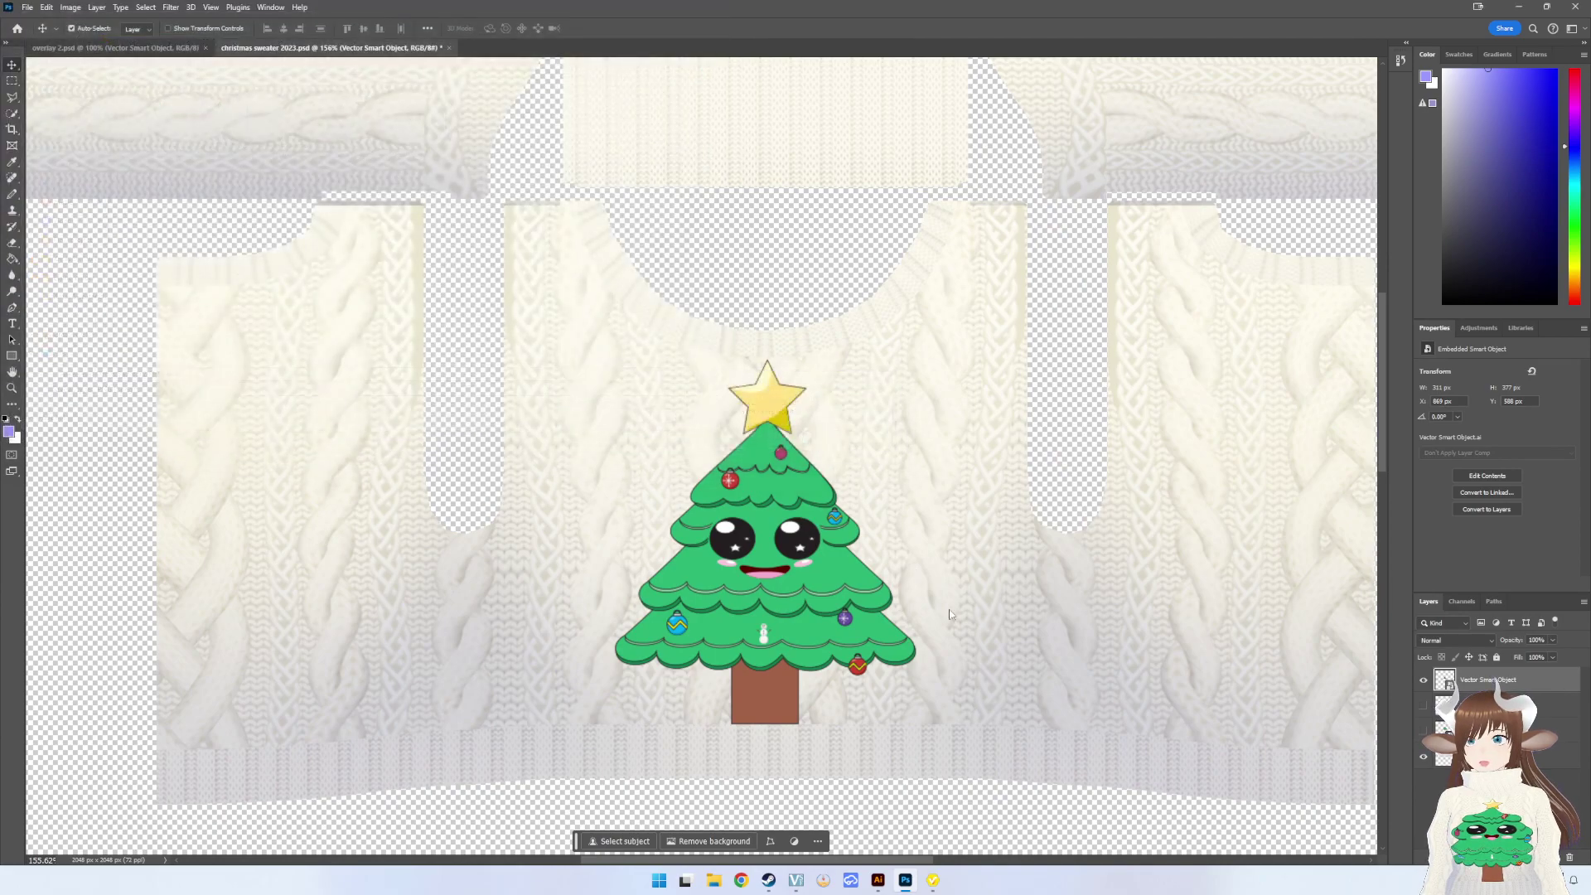
{"action": "left_click", "coordinate": [934, 882]}
- Import the newly exported PNG into the Default Design layer
{"action": "left_click", "coordinate": [138, 172]}
{"action": "left_click", "coordinate": [232, 168]}
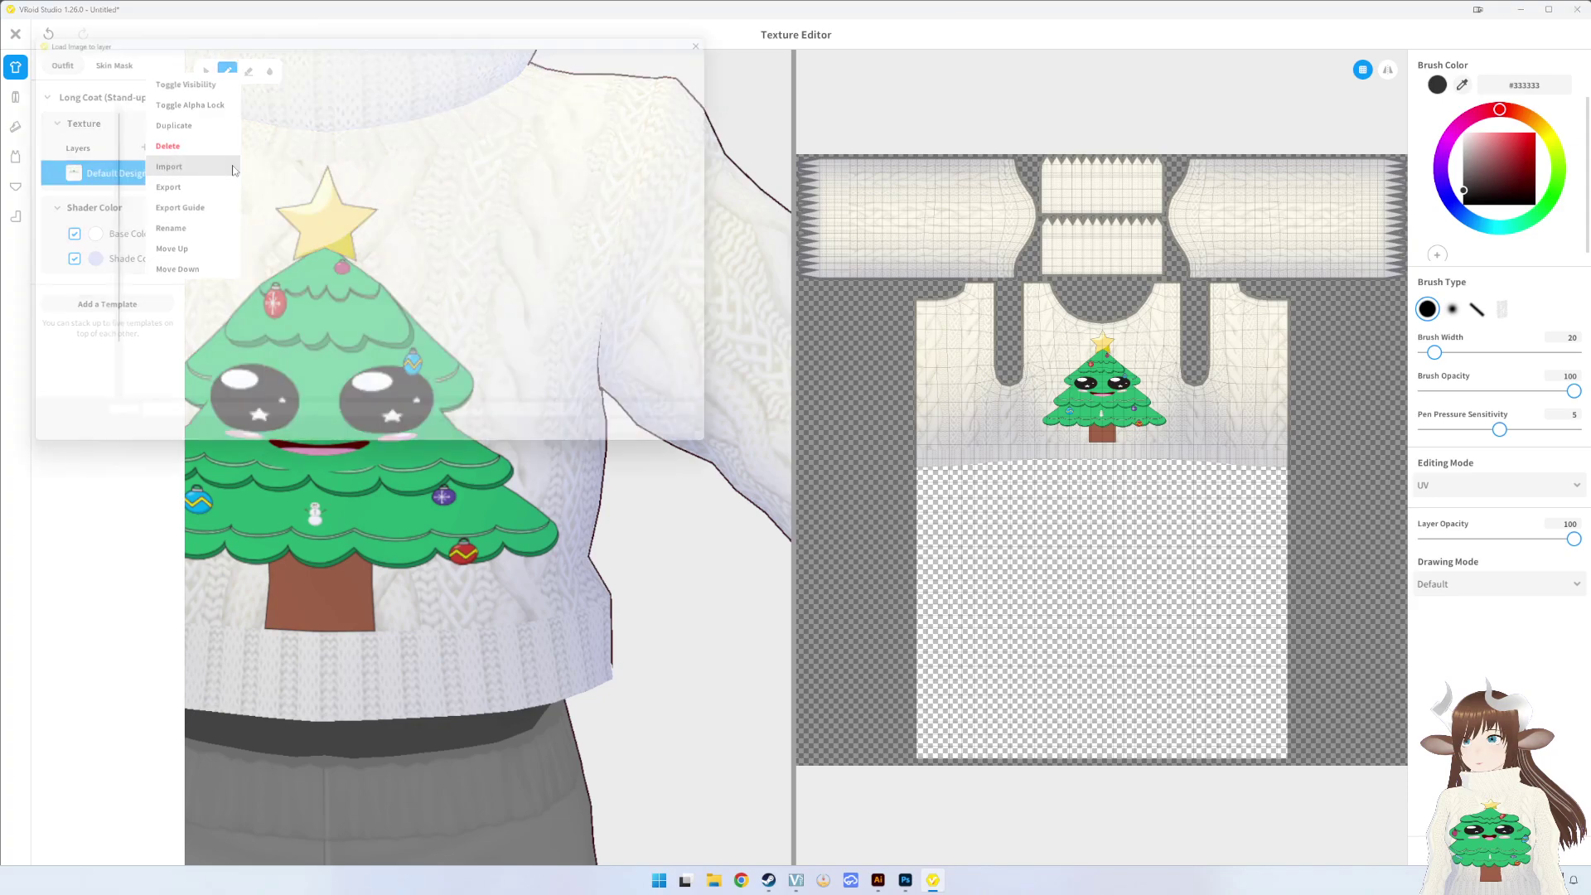
{"action": "double_click", "coordinate": [211, 147]}
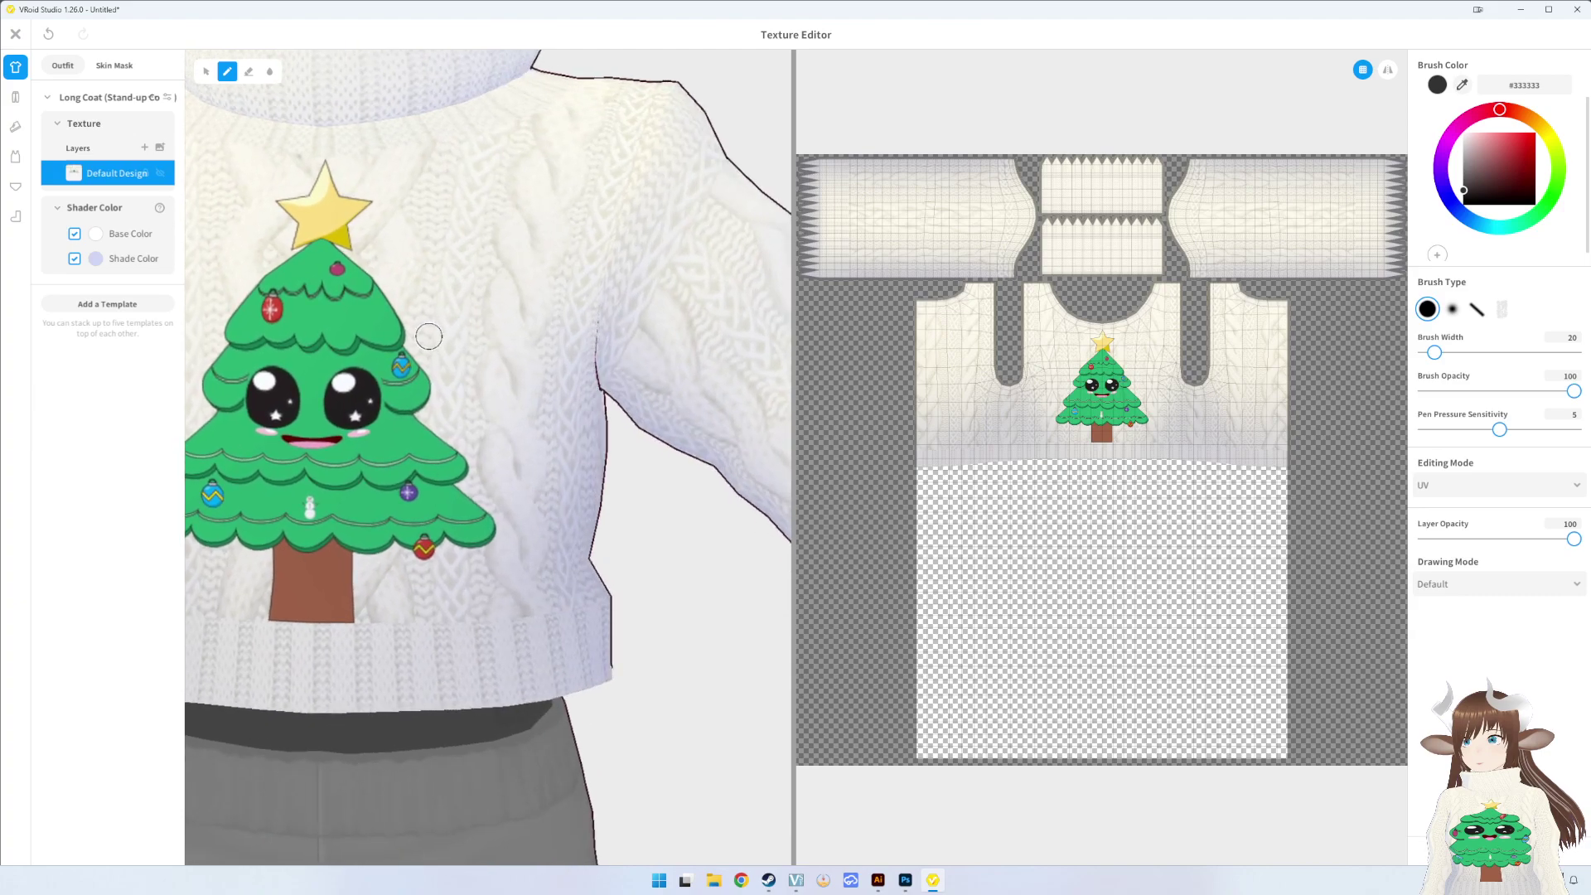
- Orbit and zoom the 3D view to inspect the ornament-decorated tree on the sweater front
{"action": "scroll", "coordinate": [432, 343], "scroll_direction": "down", "scroll_amount": 5}
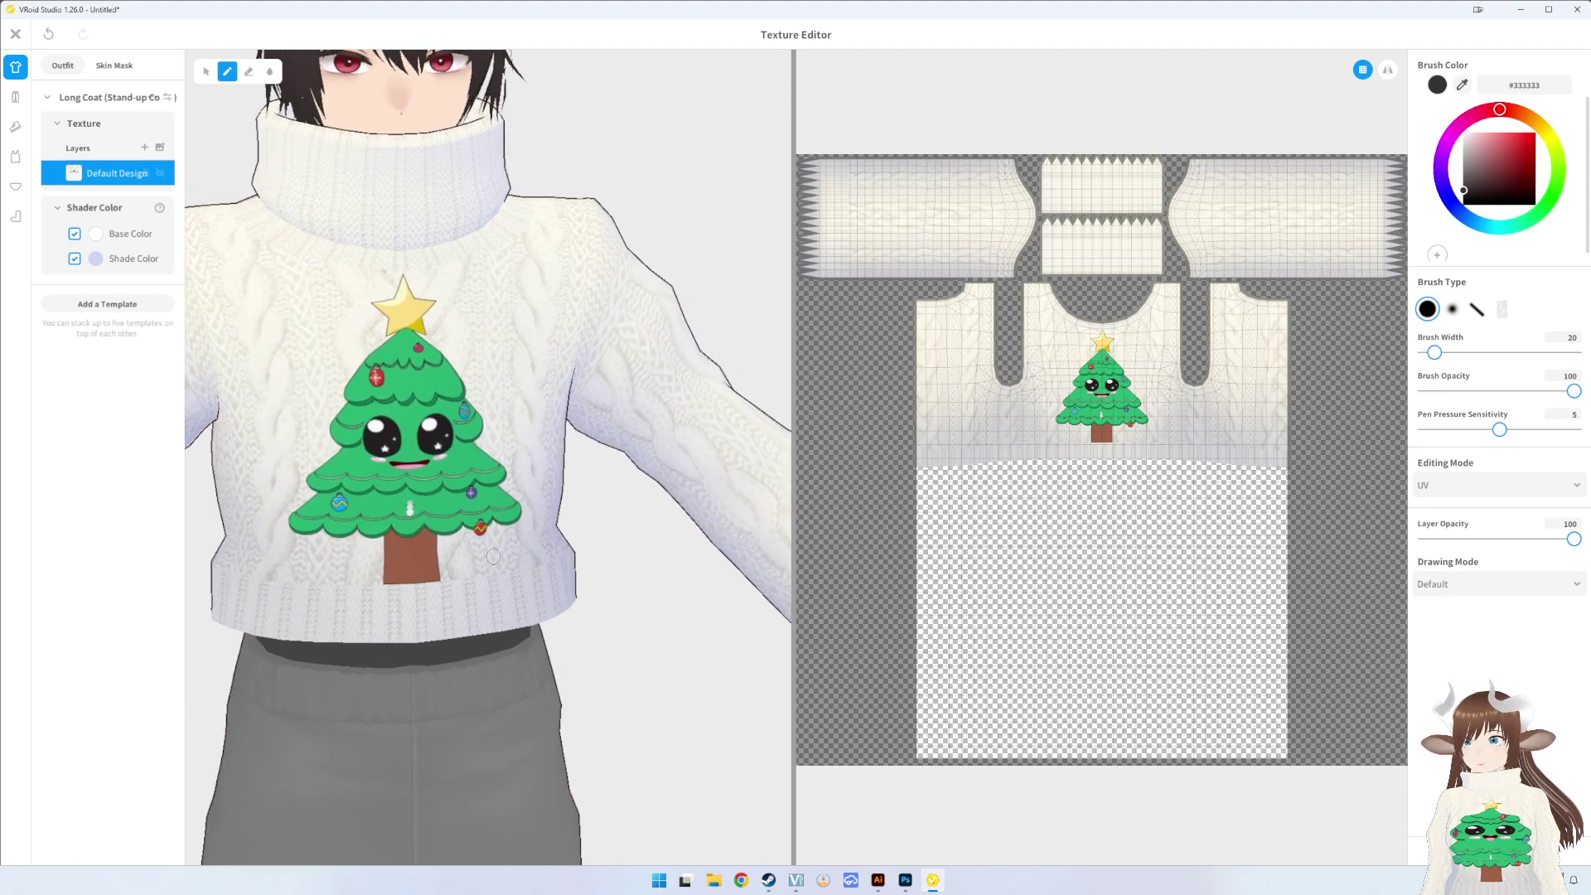
{"action": "mouse_move", "coordinate": [466, 564]}
{"action": "right_mouse_down"}
{"action": "mouse_move", "coordinate": [405, 545]}
{"action": "mouse_move", "coordinate": [510, 539]}
{"action": "mouse_move", "coordinate": [446, 551]}
{"action": "mouse_move", "coordinate": [463, 558]}
{"action": "mouse_move", "coordinate": [497, 498]}
{"action": "right_mouse_up"}
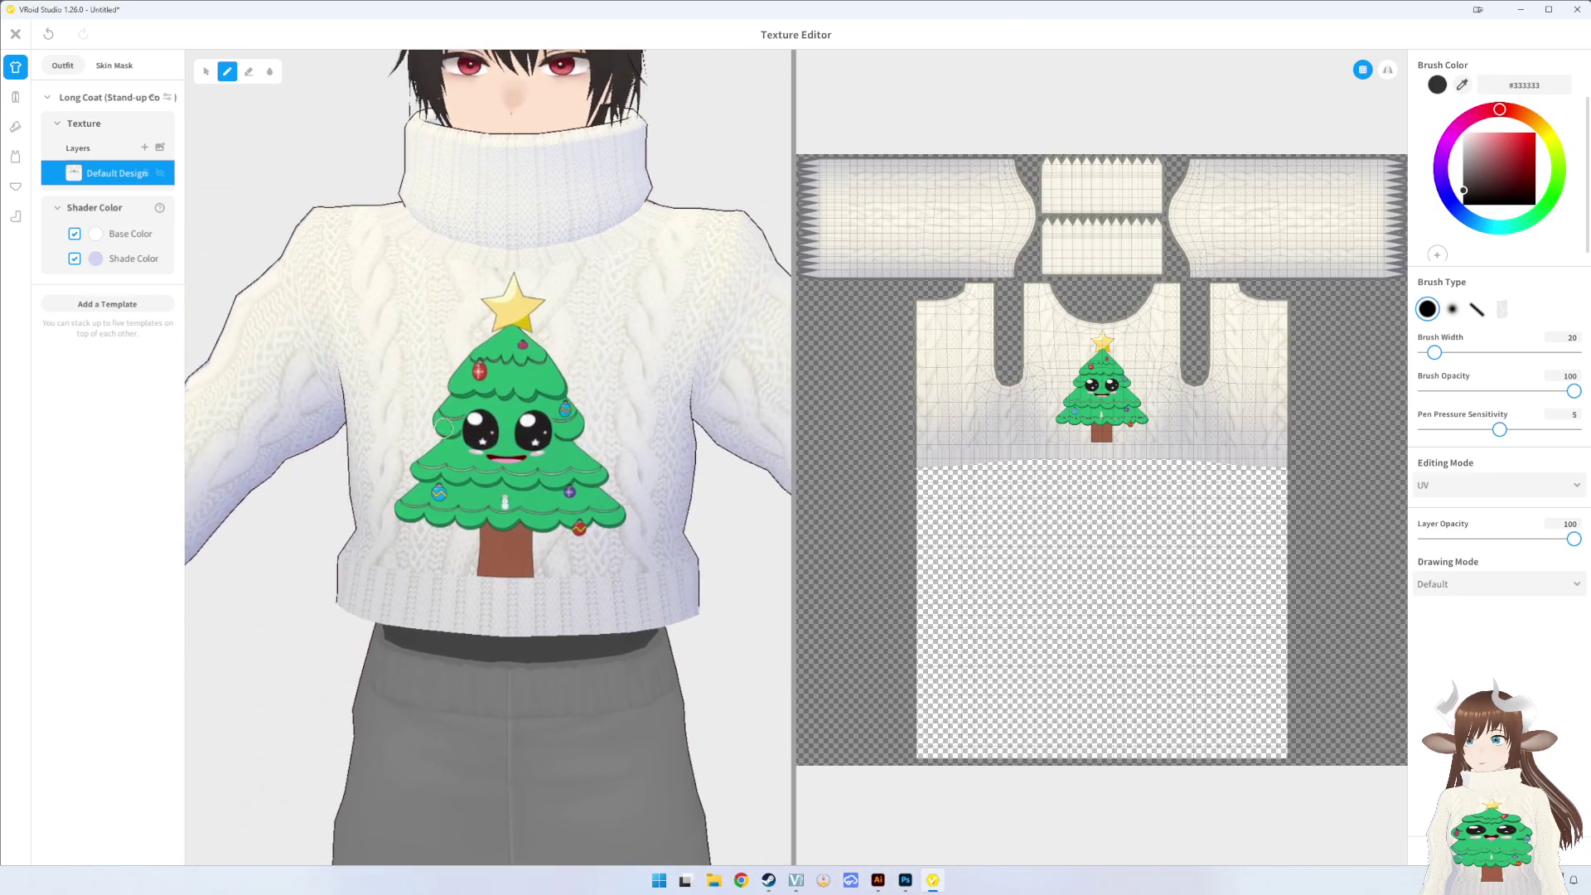
{"action": "scroll", "coordinate": [445, 423], "scroll_direction": "up", "scroll_amount": 3}
{"action": "scroll", "coordinate": [445, 422], "scroll_direction": "down", "scroll_amount": 4}
{"action": "scroll", "coordinate": [598, 407], "scroll_direction": "up", "scroll_amount": 2}
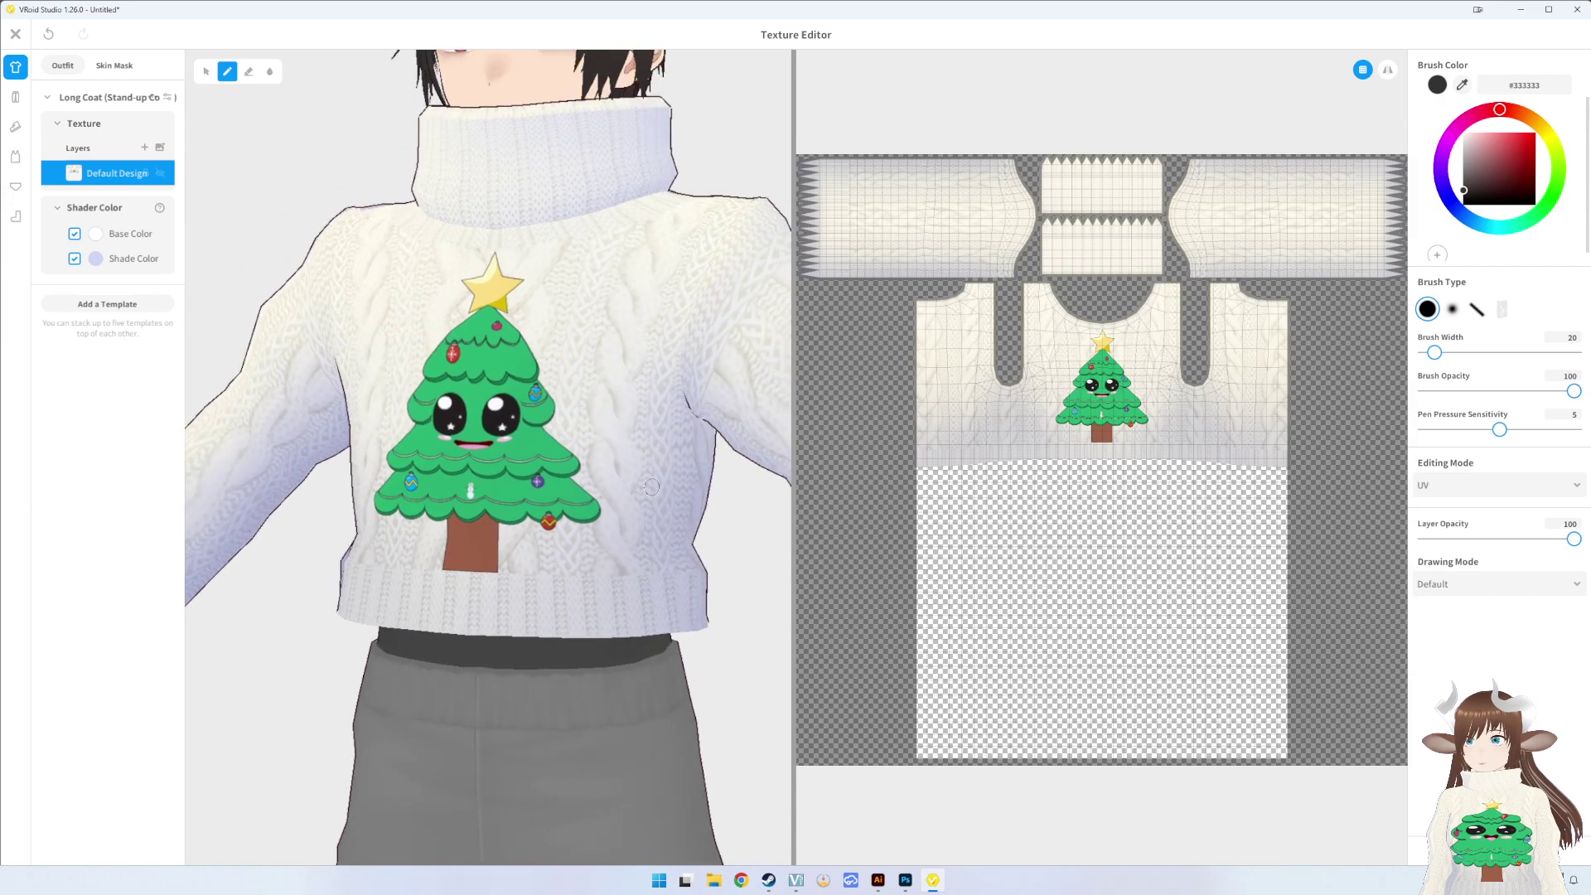
{"action": "right_click_drag", "start_coordinate": [651, 486], "coordinate": [509, 365]}
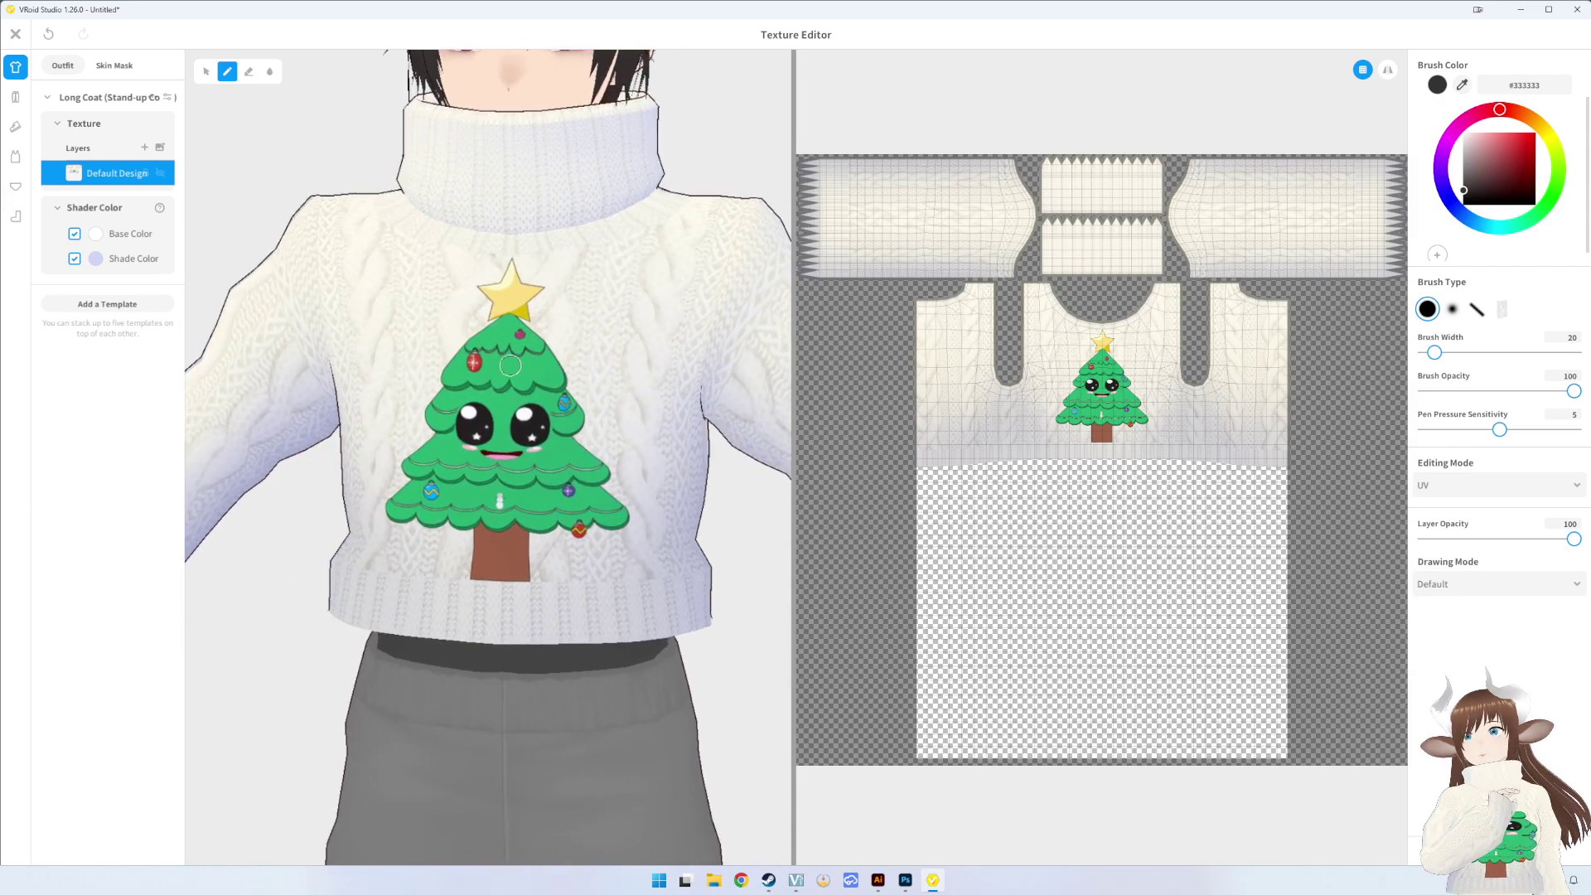
- Duplicate artboard 20 with the decorated tree using the Artboard tool
{"action": "left_click", "coordinate": [880, 882]}
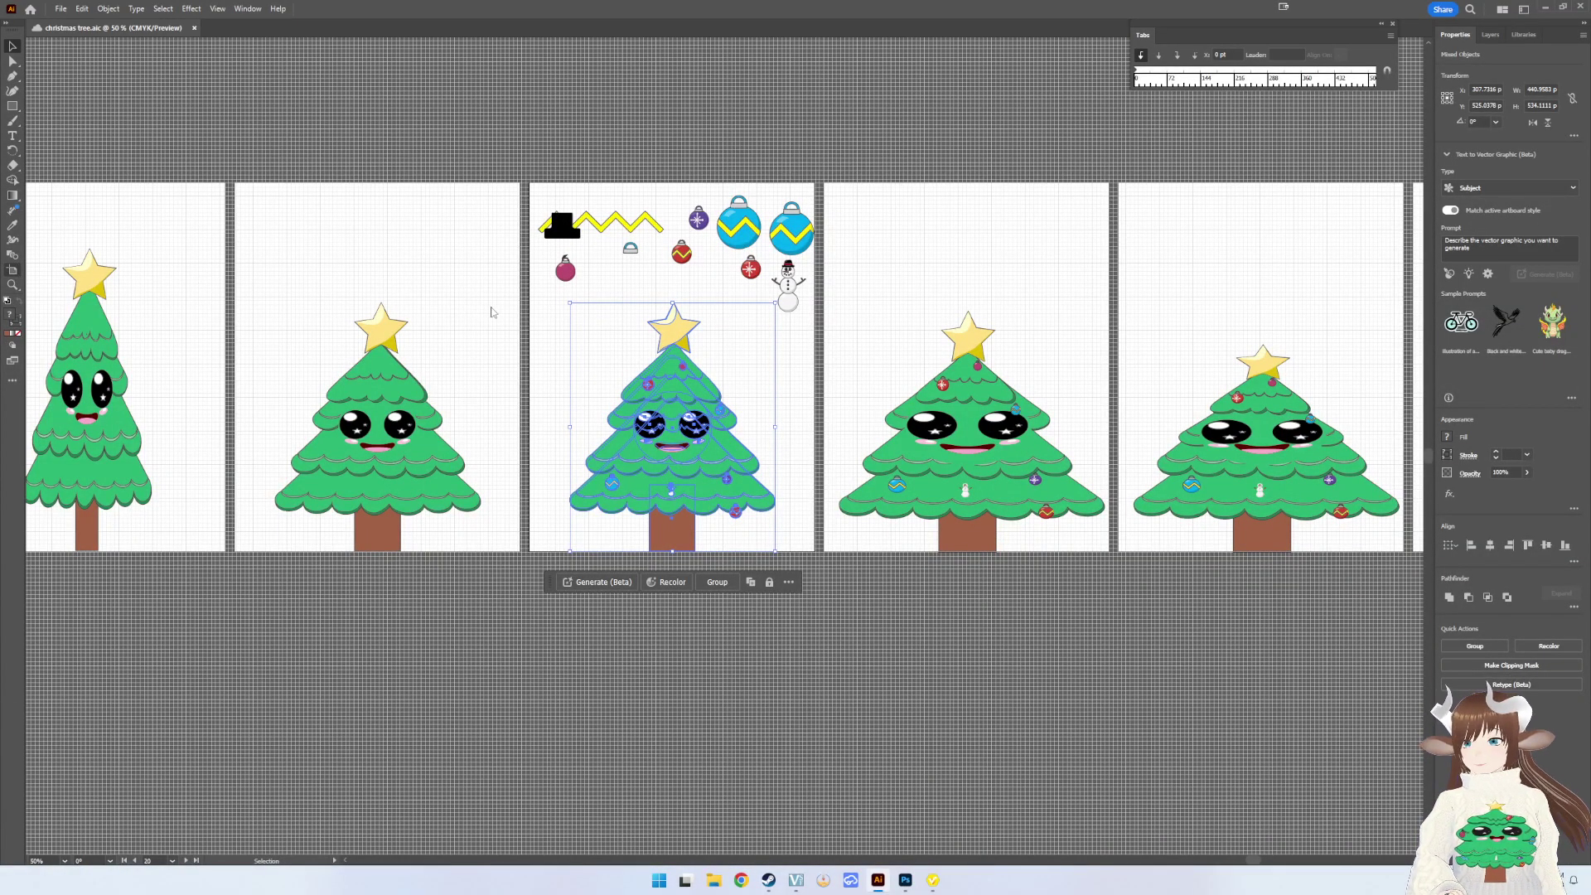
{"action": "left_click", "coordinate": [14, 271]}
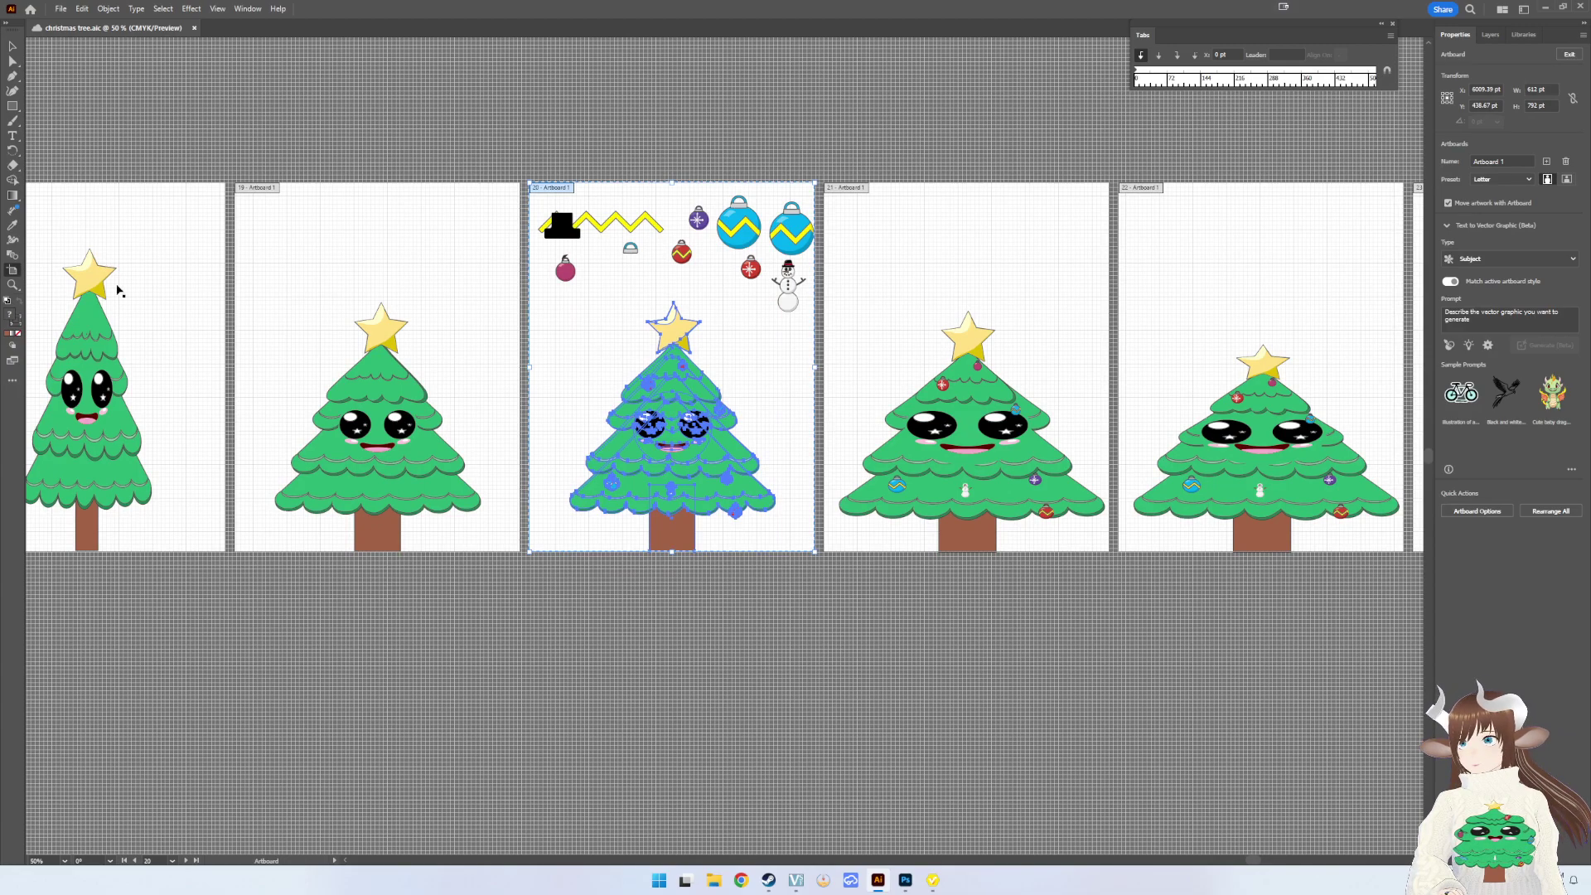
{"action": "key", "text": "ctrl+c"}
{"action": "key", "text": "ctrl+v"}
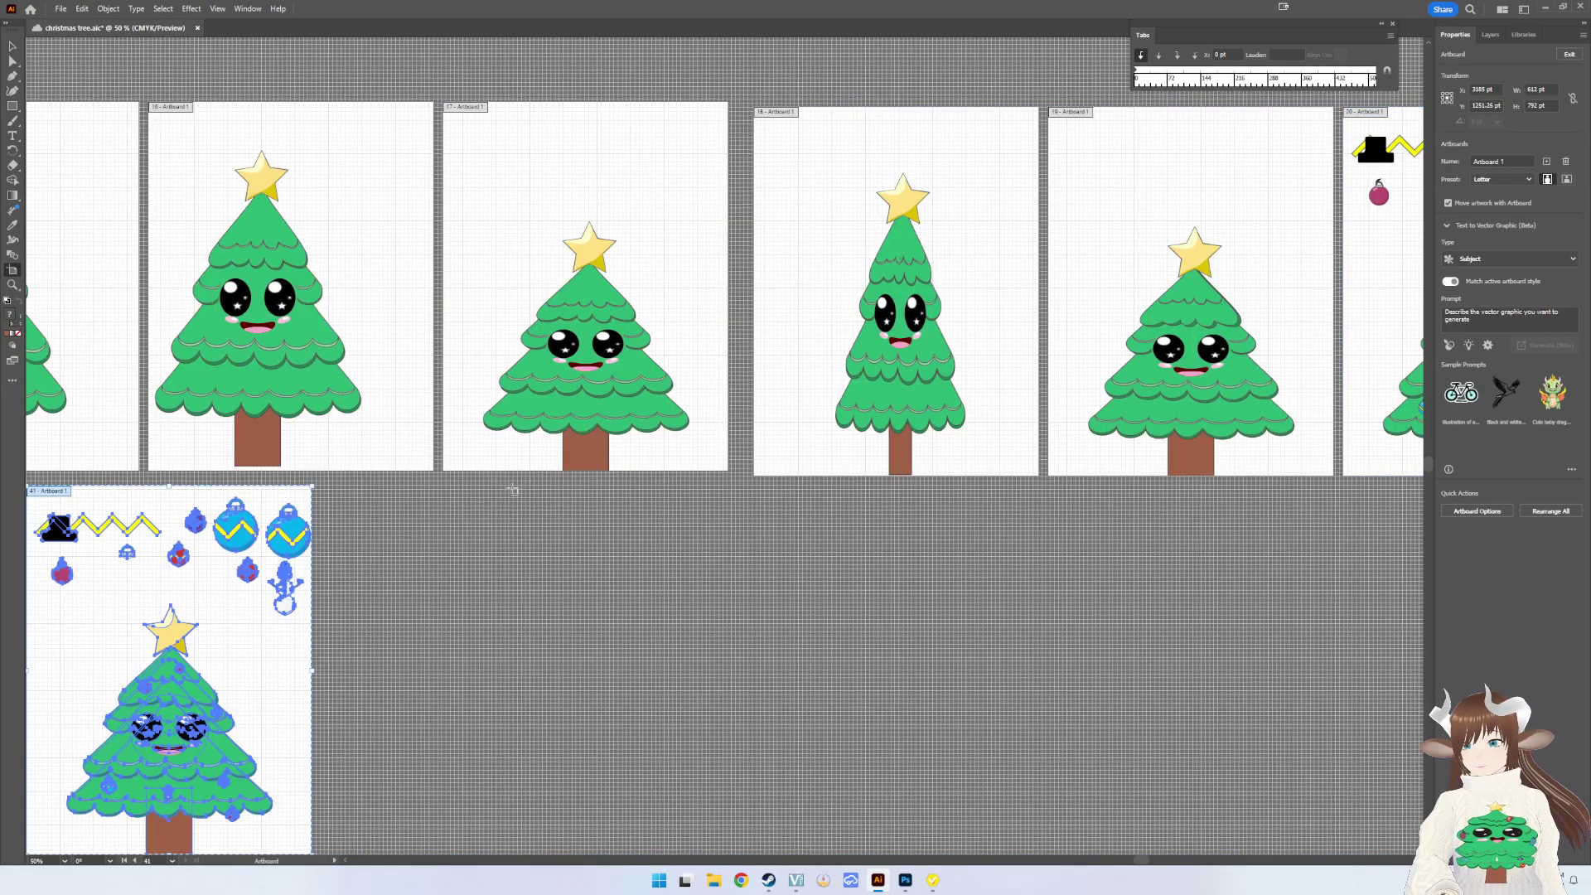
{"action": "scroll", "coordinate": [512, 489], "scroll_direction": "left", "scroll_amount": 5}
{"action": "scroll", "coordinate": [580, 513], "scroll_direction": "left", "scroll_amount": 2}
{"action": "scroll", "coordinate": [704, 547], "scroll_direction": "up", "scroll_amount": 2, "text": "alt"}
{"action": "scroll", "coordinate": [739, 557], "scroll_direction": "down", "scroll_amount": 1, "text": "alt"}
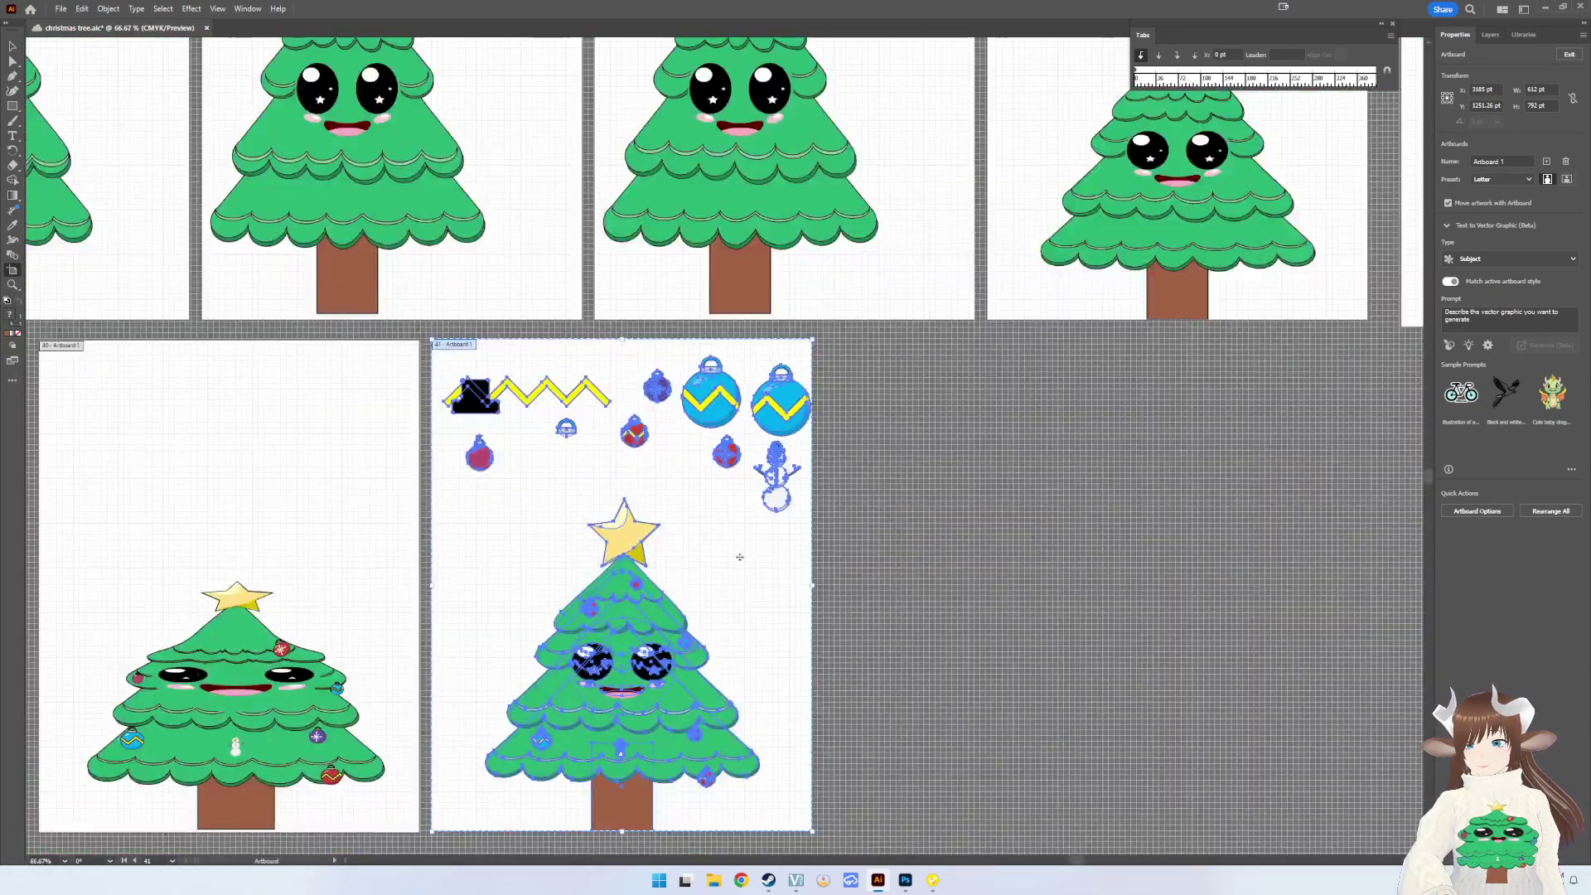
{"action": "scroll", "coordinate": [739, 556], "scroll_direction": "down", "scroll_amount": 3}
- On the copy, squash the gold star flatter and marquee-select the whole new tree
{"action": "left_click", "coordinate": [13, 46]}
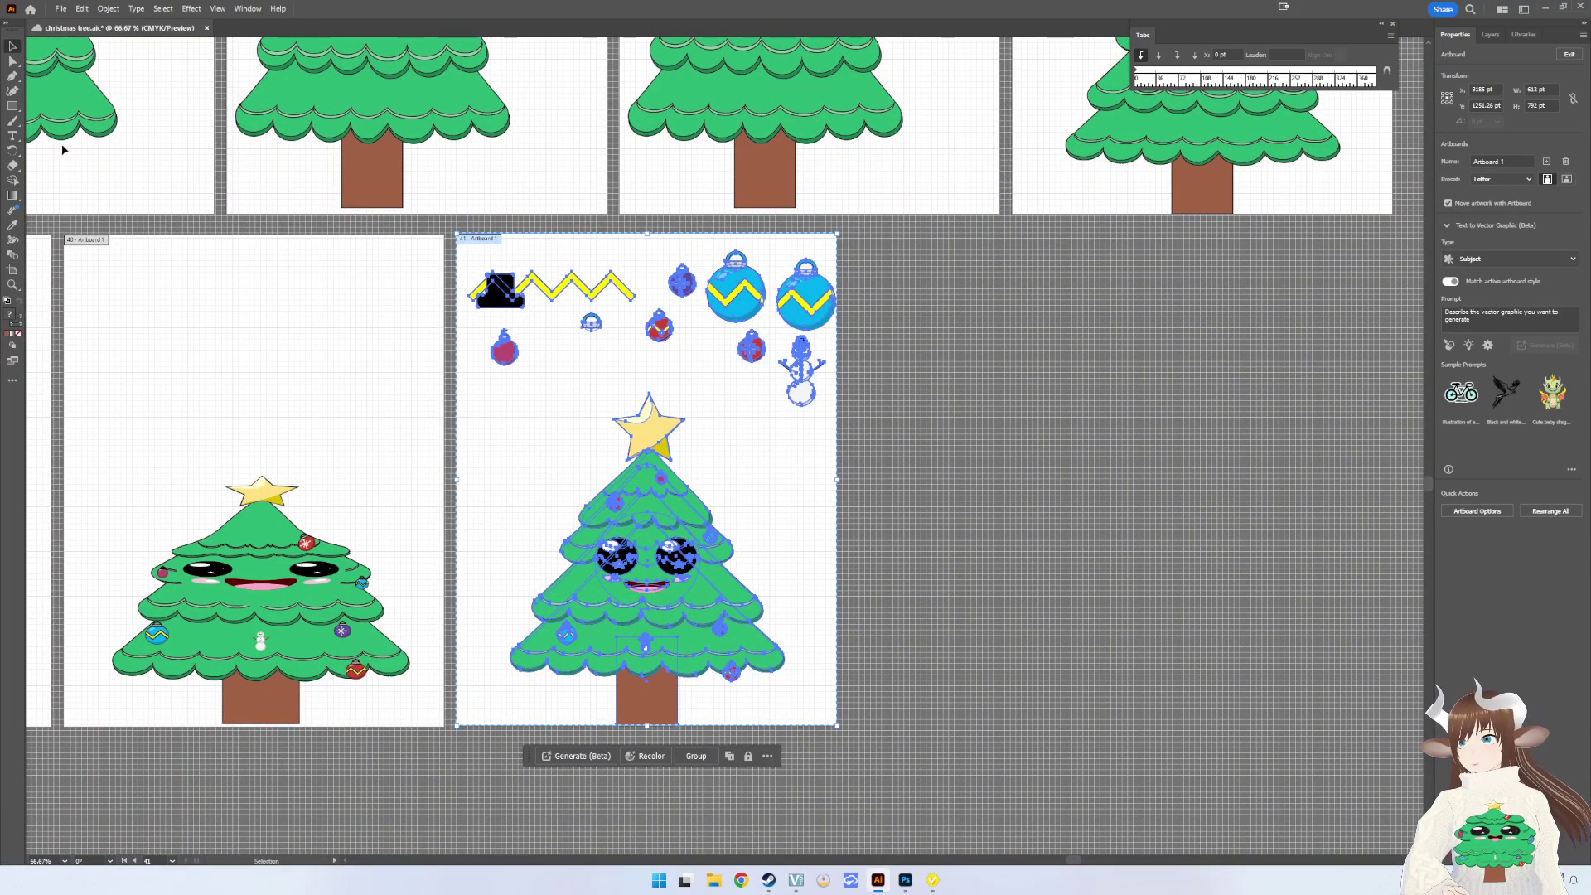
{"action": "left_click", "coordinate": [632, 384]}
{"action": "left_click", "coordinate": [653, 408]}
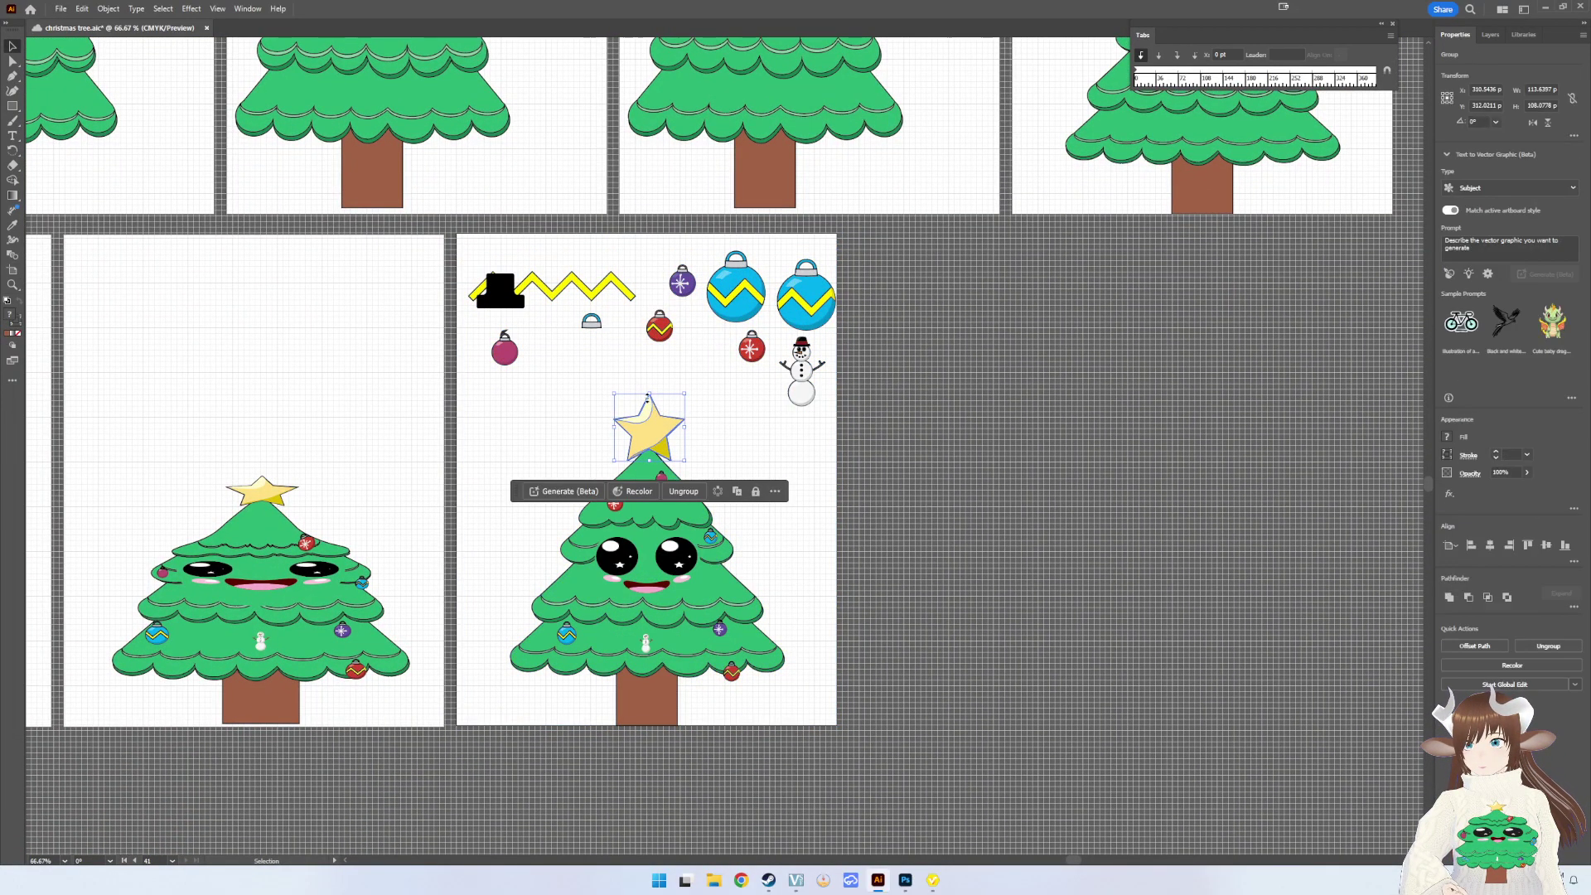
{"action": "left_click_drag", "start_coordinate": [649, 393], "coordinate": [651, 413]}
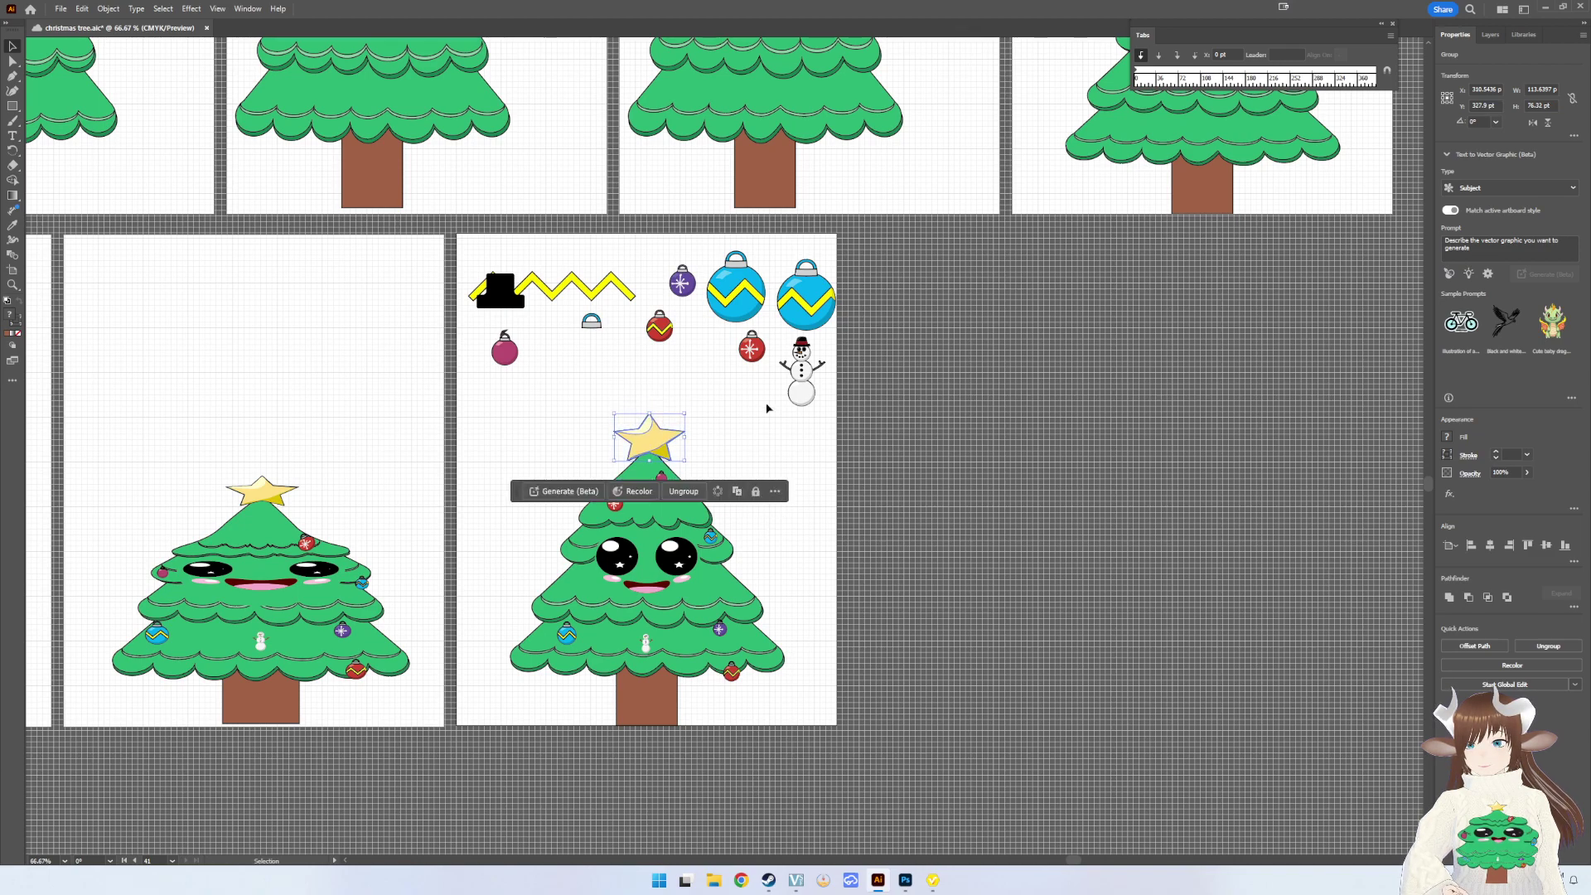
{"action": "left_click", "coordinate": [60, 8]}
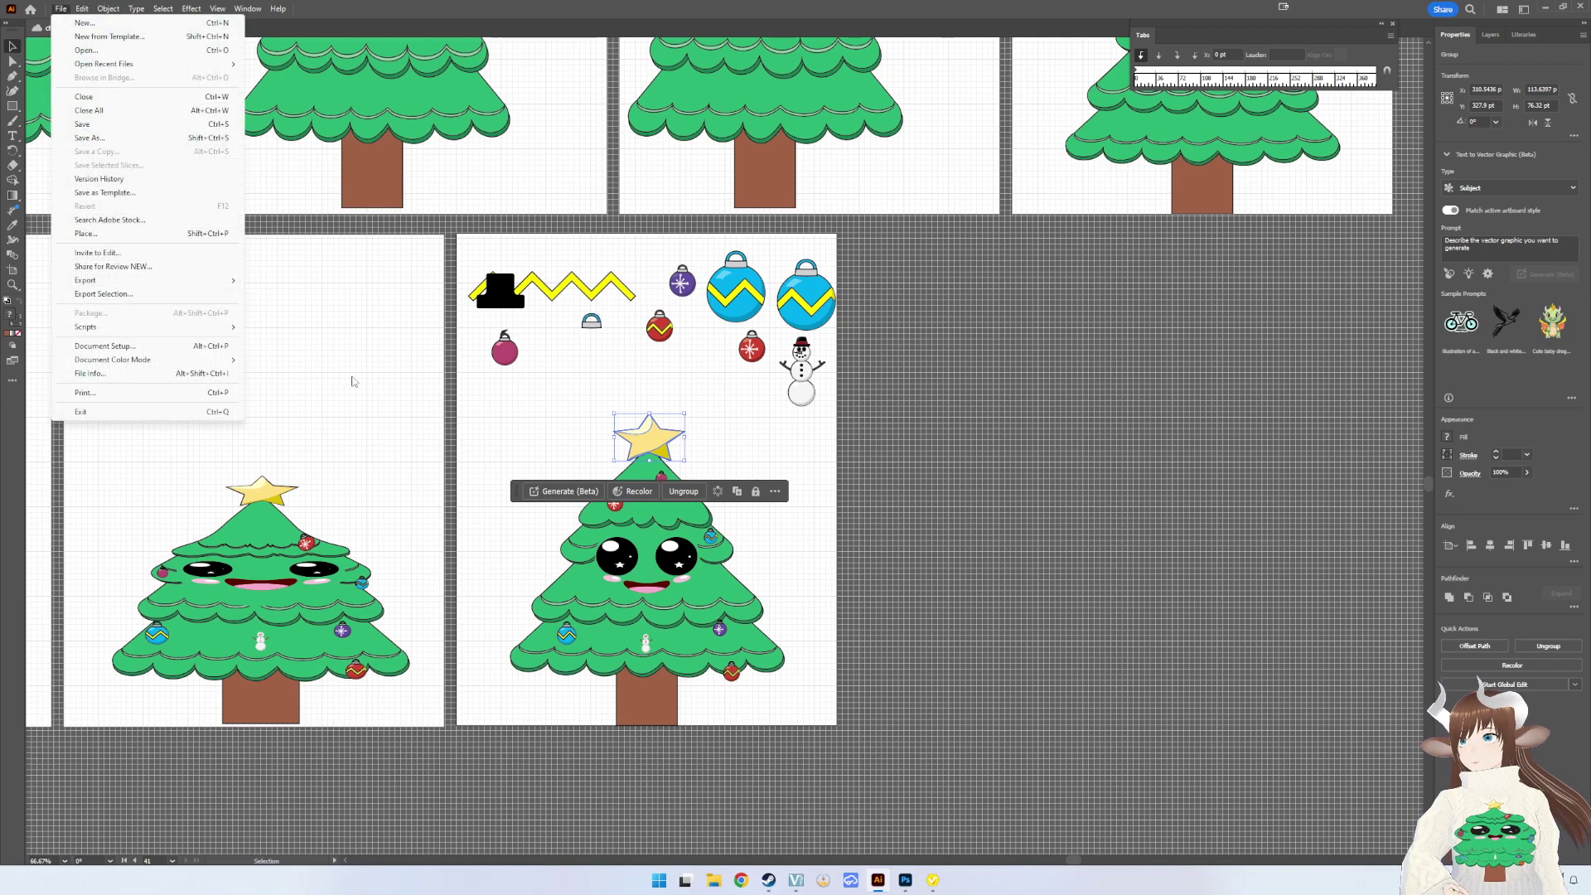
{"action": "left_click", "coordinate": [569, 436]}
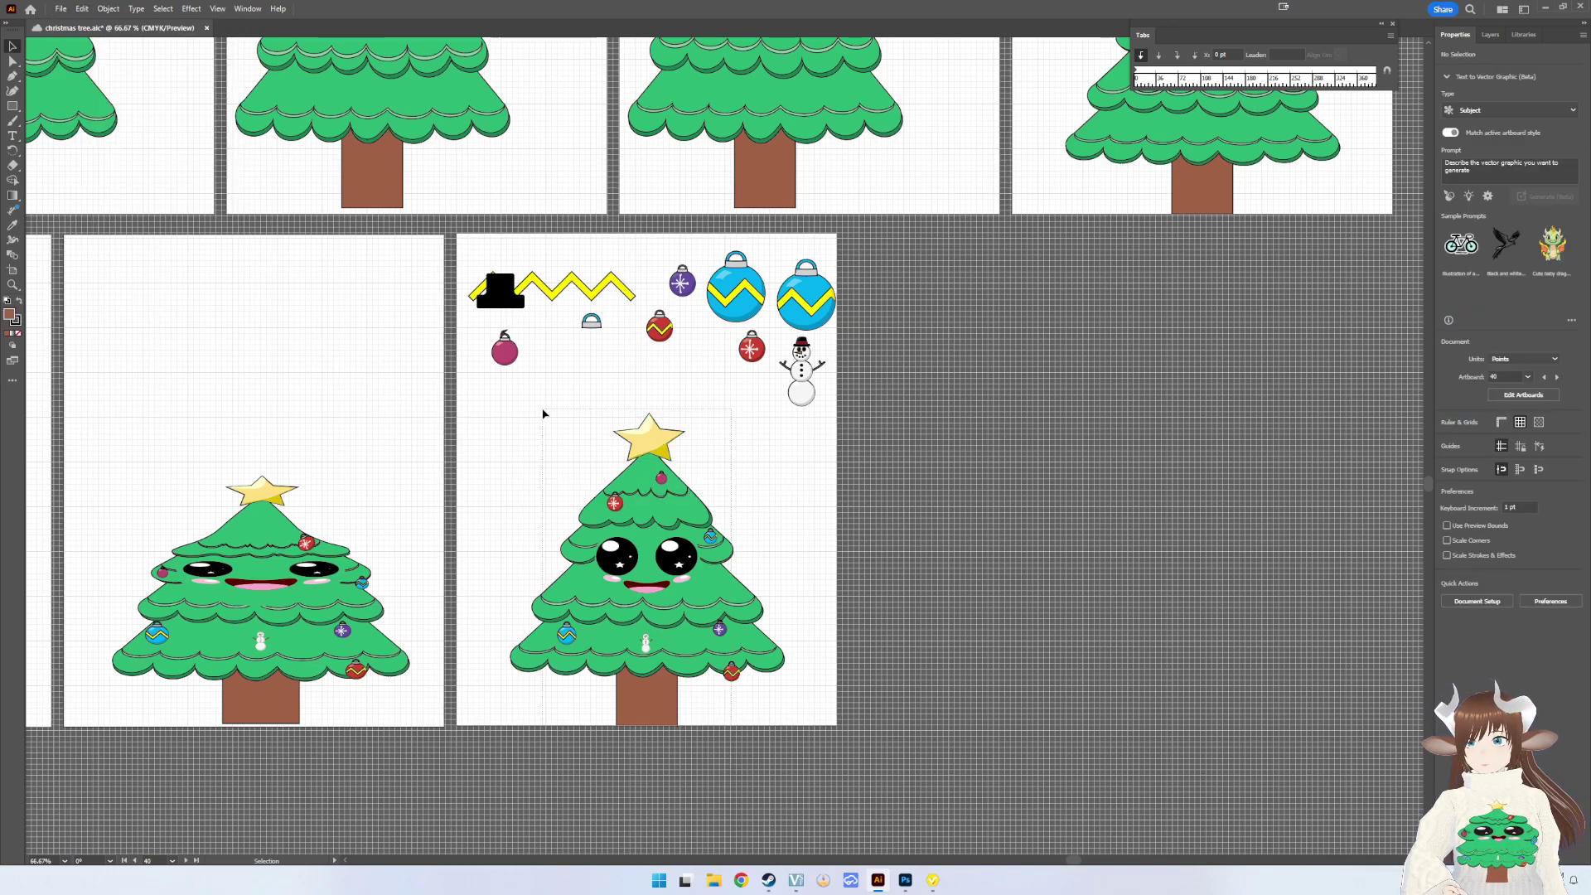
{"action": "left_click_drag", "start_coordinate": [731, 720], "coordinate": [515, 409]}
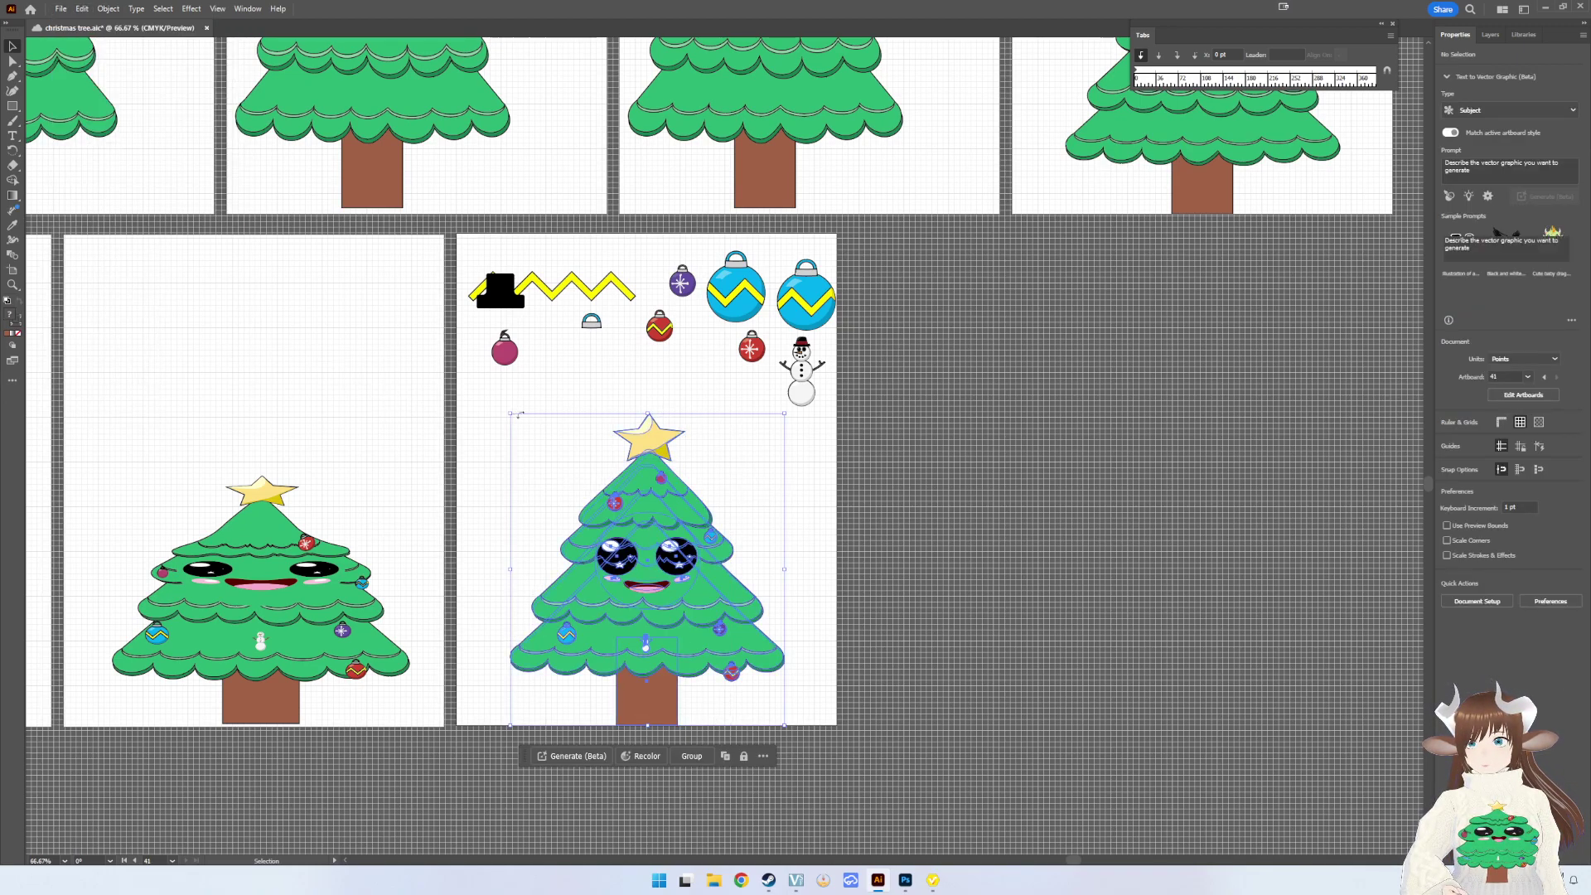
{"action": "left_click", "coordinate": [932, 880]}
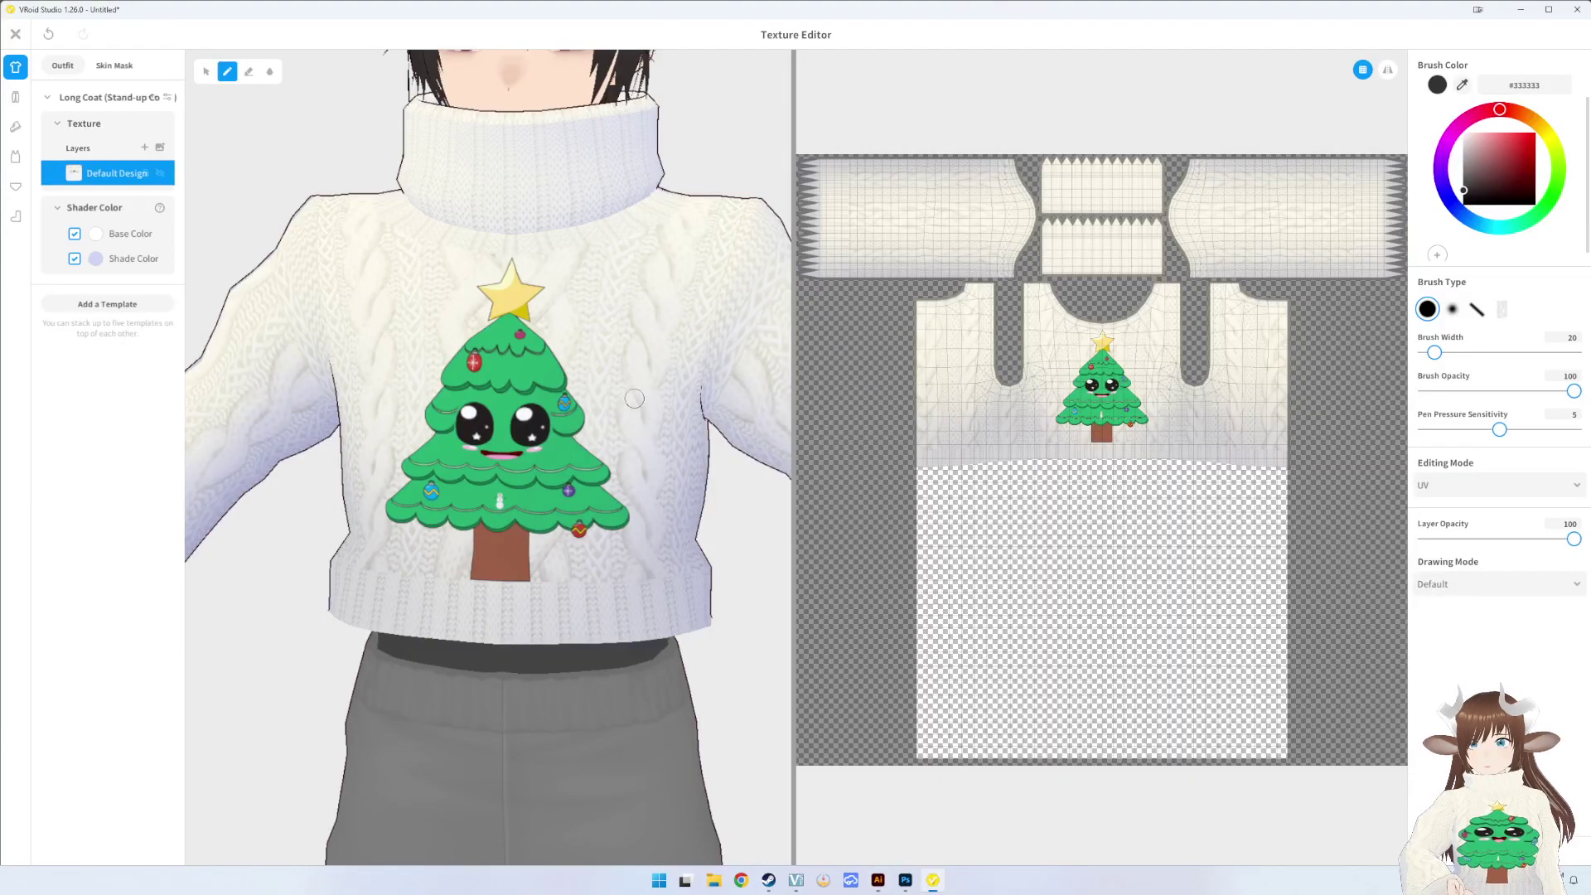
- Paste the flatter-star tree as a smart object on the chest and scale it to about 74%
{"action": "left_click", "coordinate": [904, 880]}
{"action": "key", "text": "ctrl+v"}
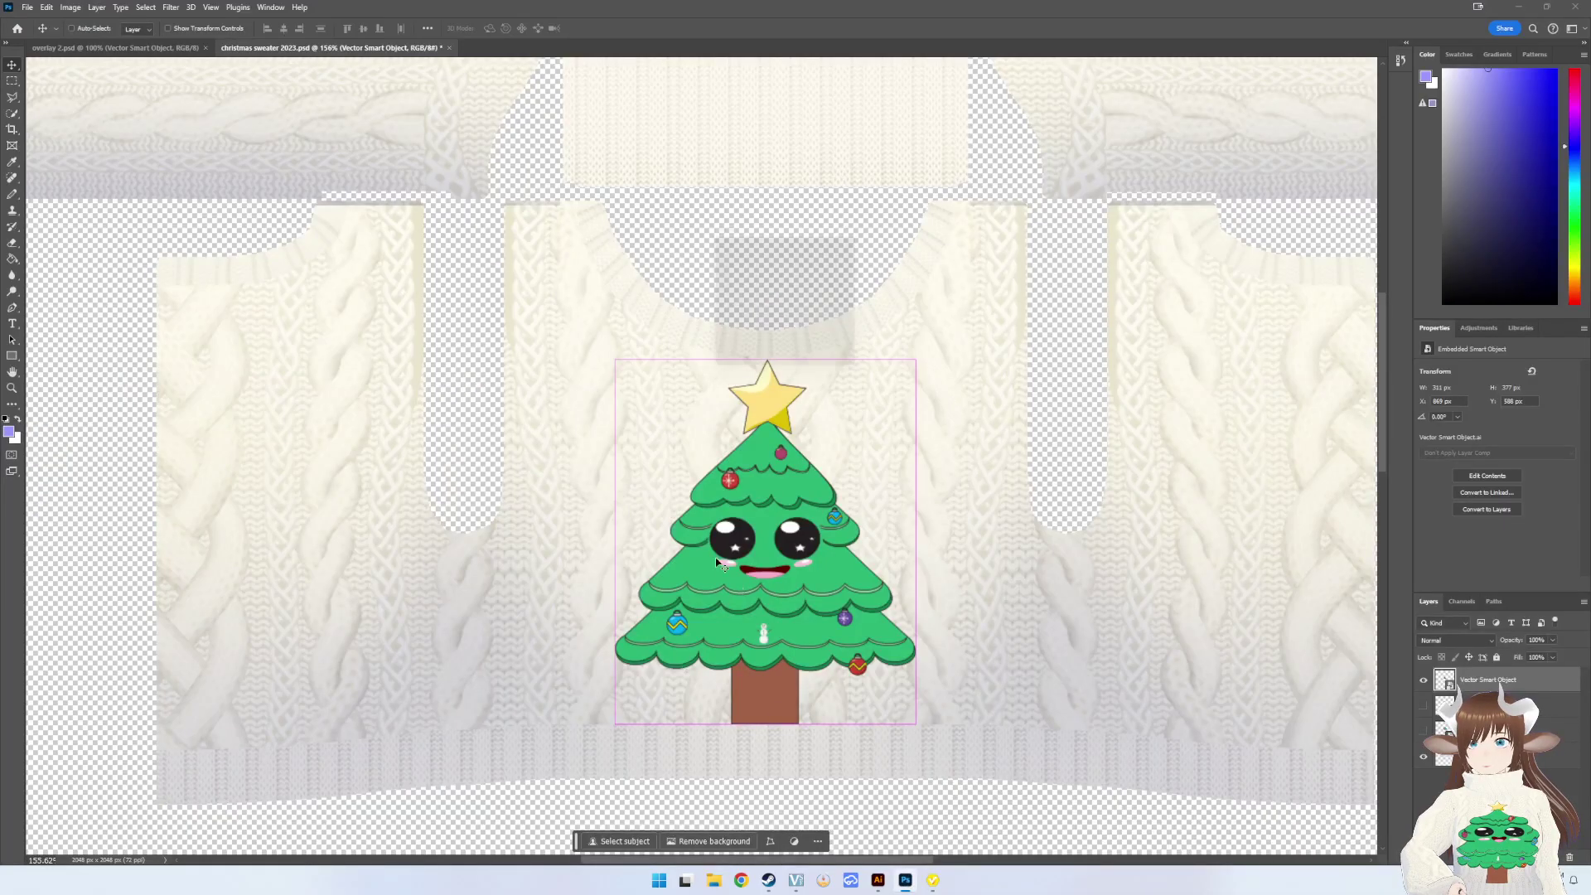
{"action": "left_click", "coordinate": [845, 248]}
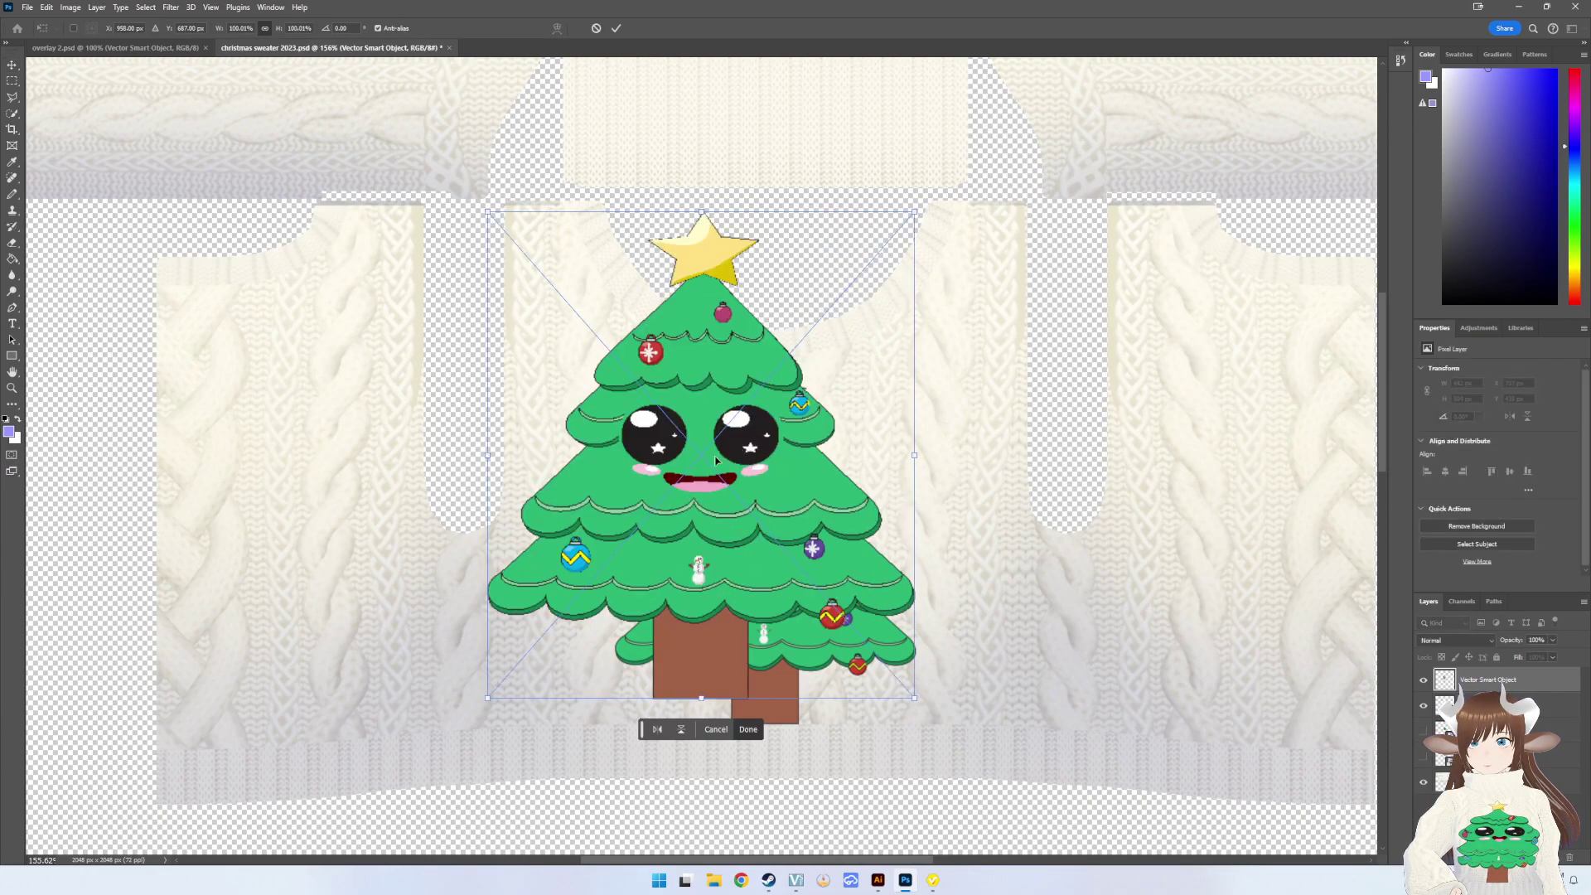
{"action": "left_click_drag", "start_coordinate": [726, 465], "coordinate": [782, 487]}
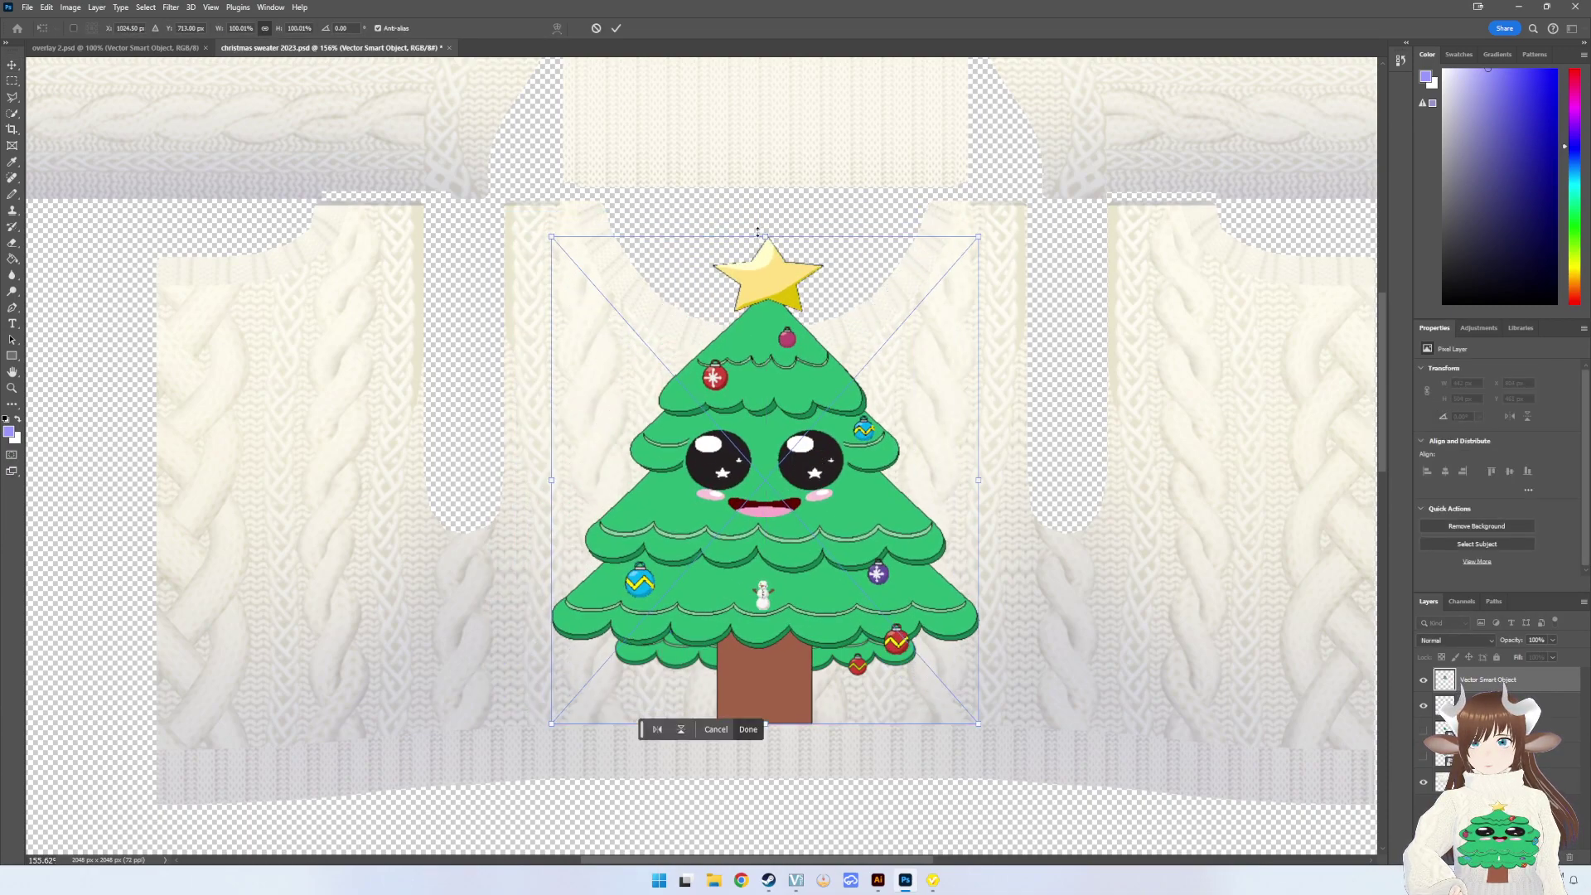
{"action": "left_click_drag", "start_coordinate": [757, 233], "coordinate": [768, 361]}
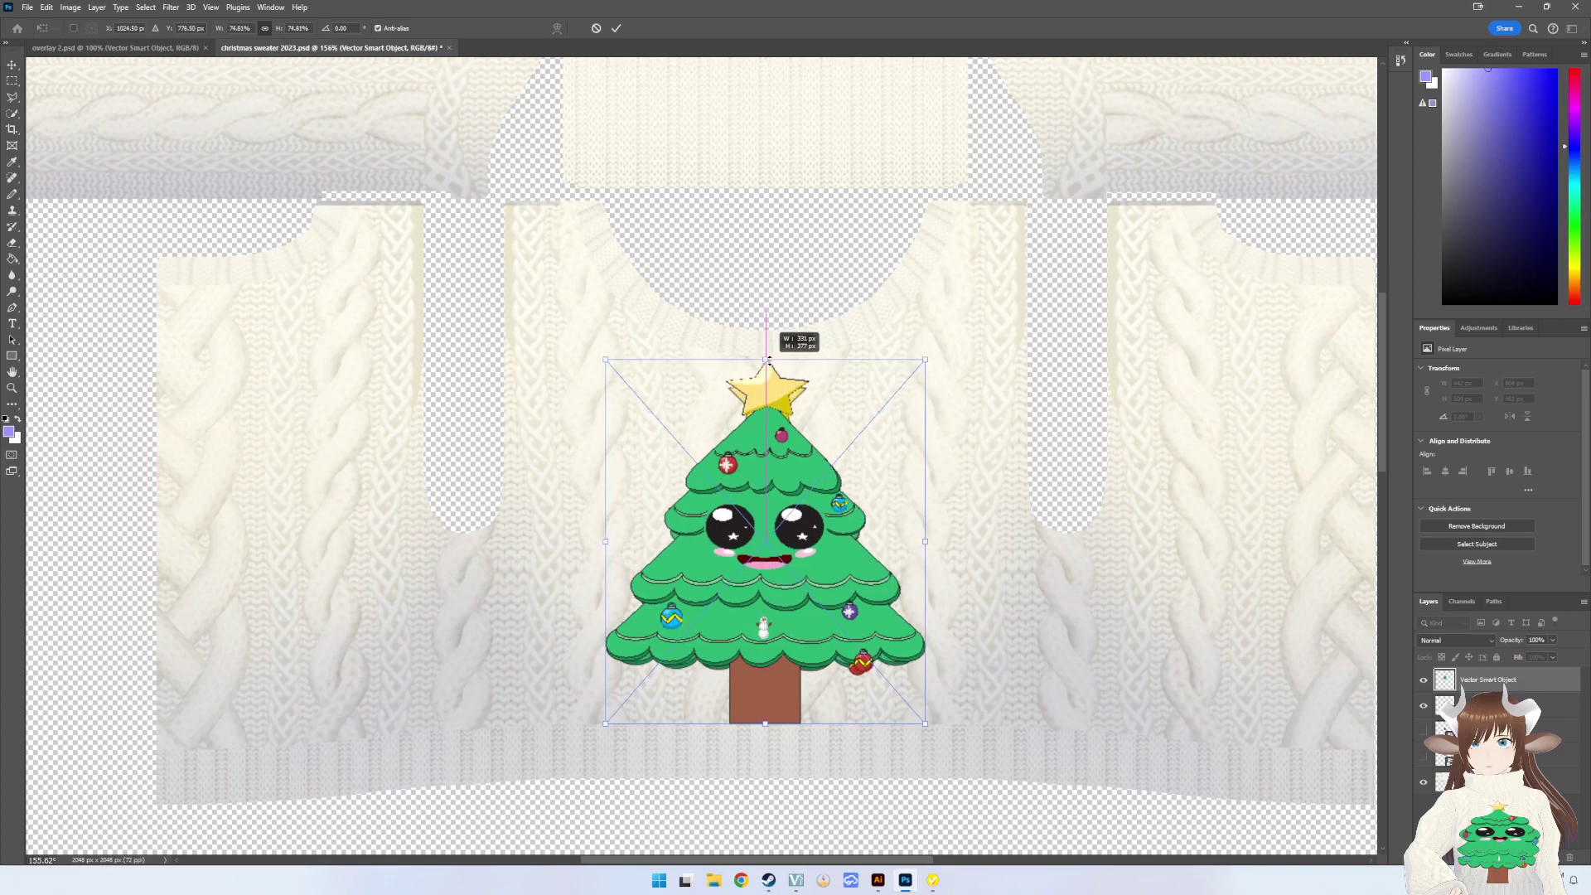
{"action": "left_click_drag", "start_coordinate": [768, 357], "coordinate": [773, 362]}
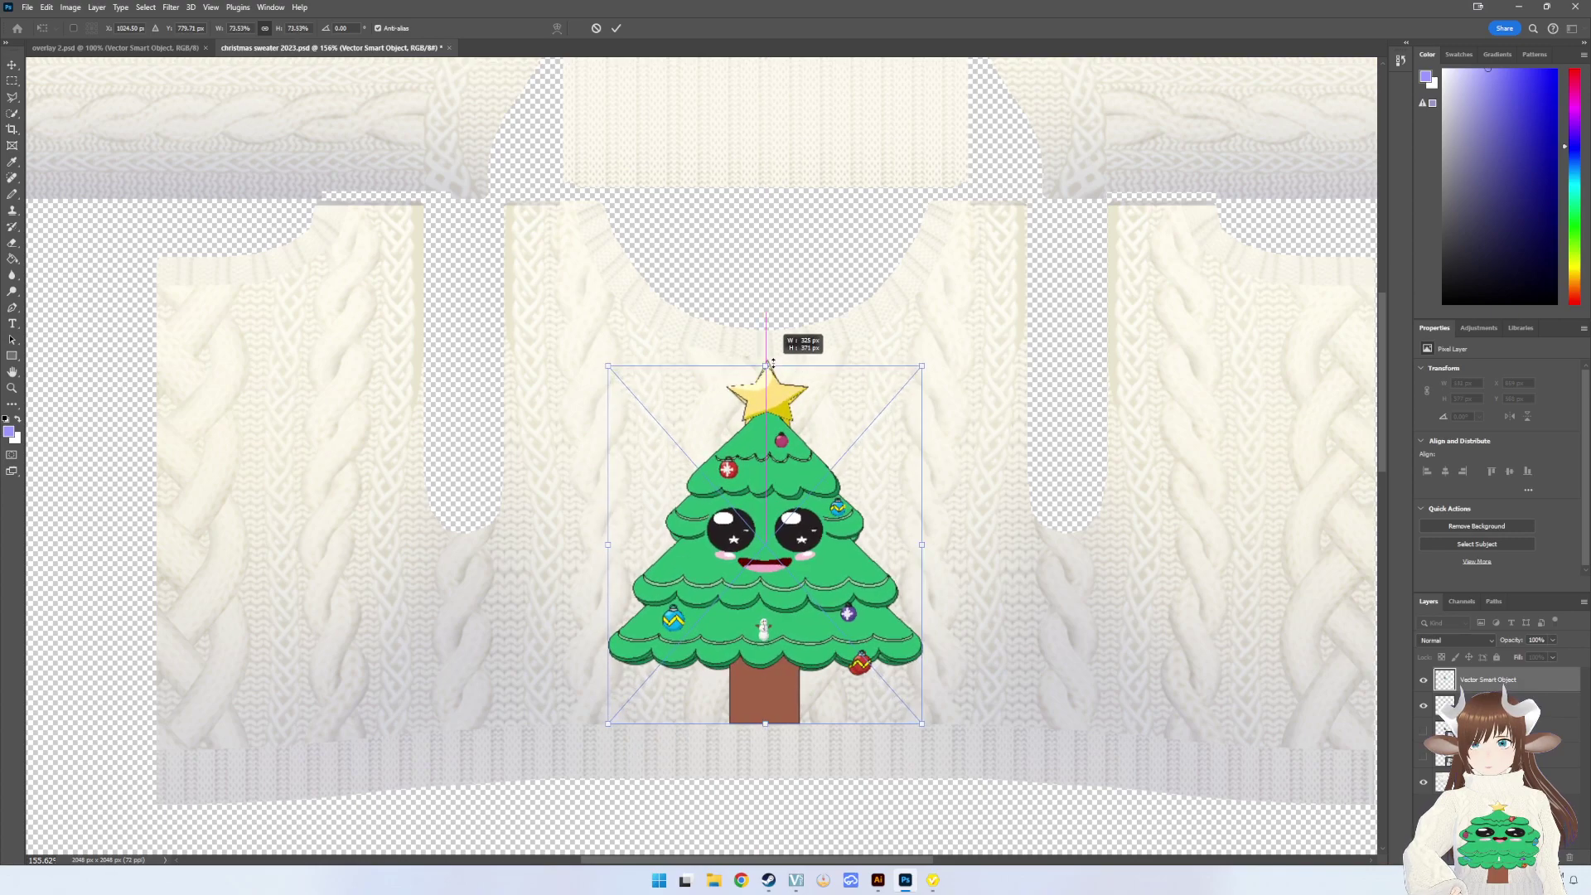
{"action": "key", "text": "Return"}
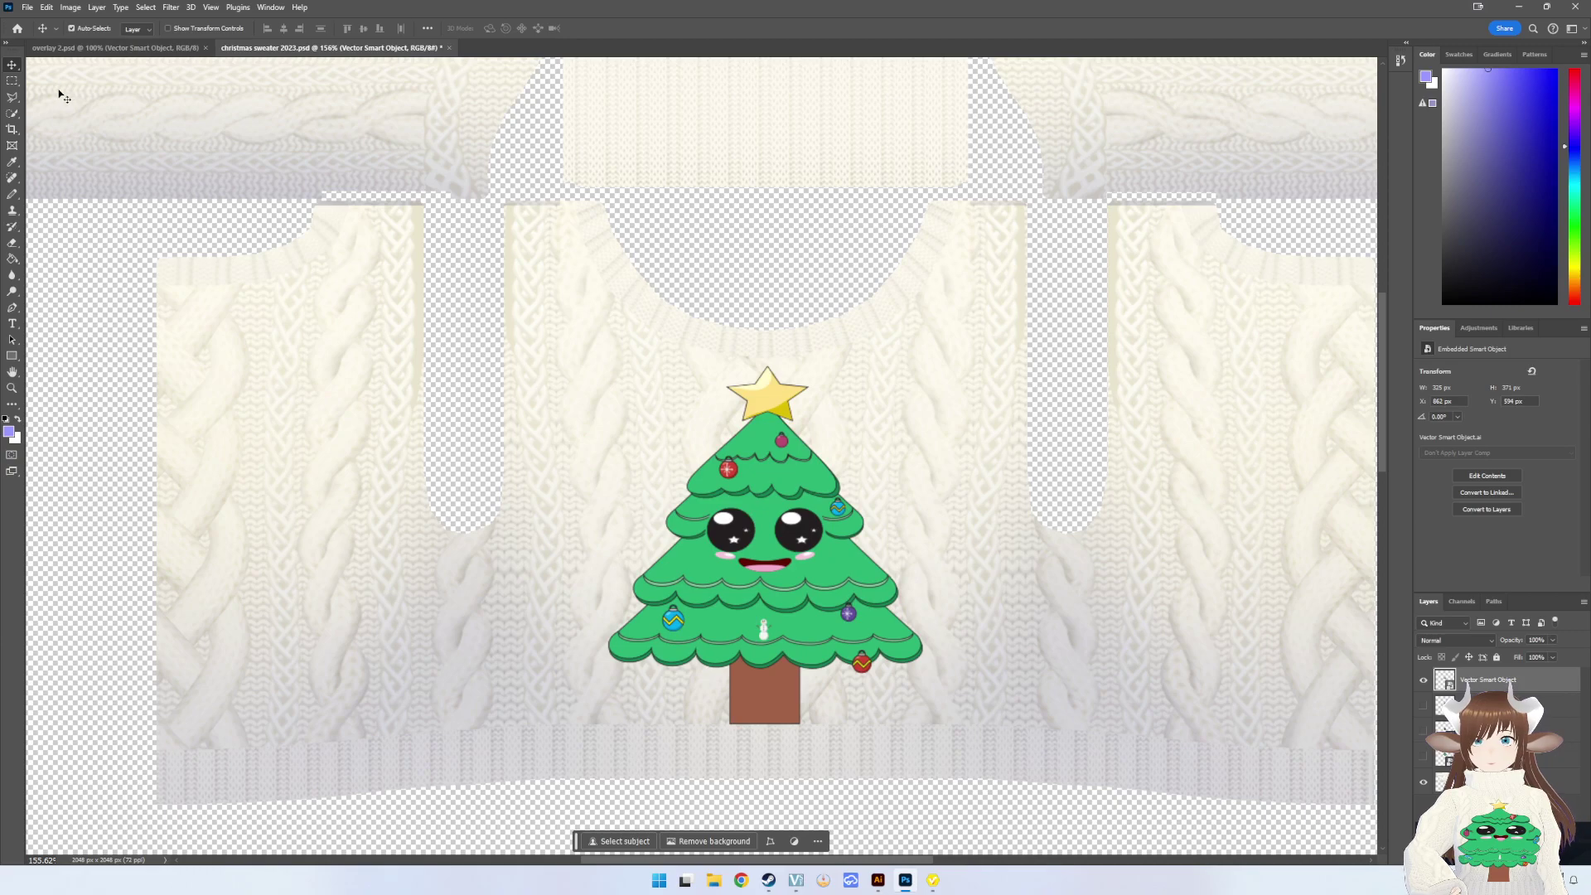
- Quick-export the texture as PNG, overwriting Xmas Sweater 2 Flat Chest
{"action": "left_click", "coordinate": [27, 8]}
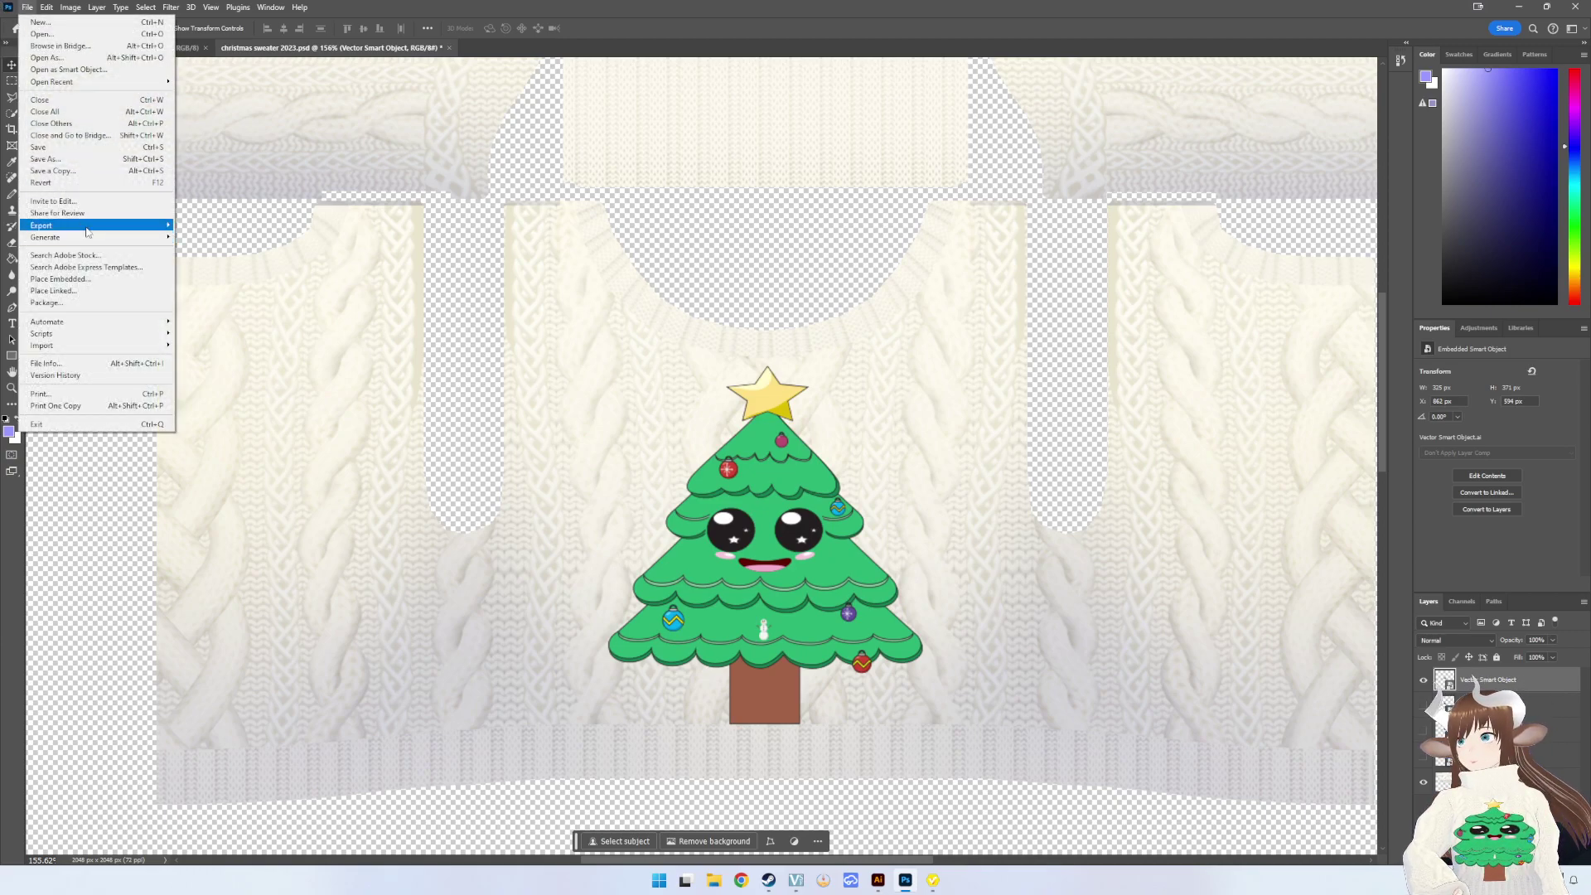
{"action": "left_click", "coordinate": [199, 231]}
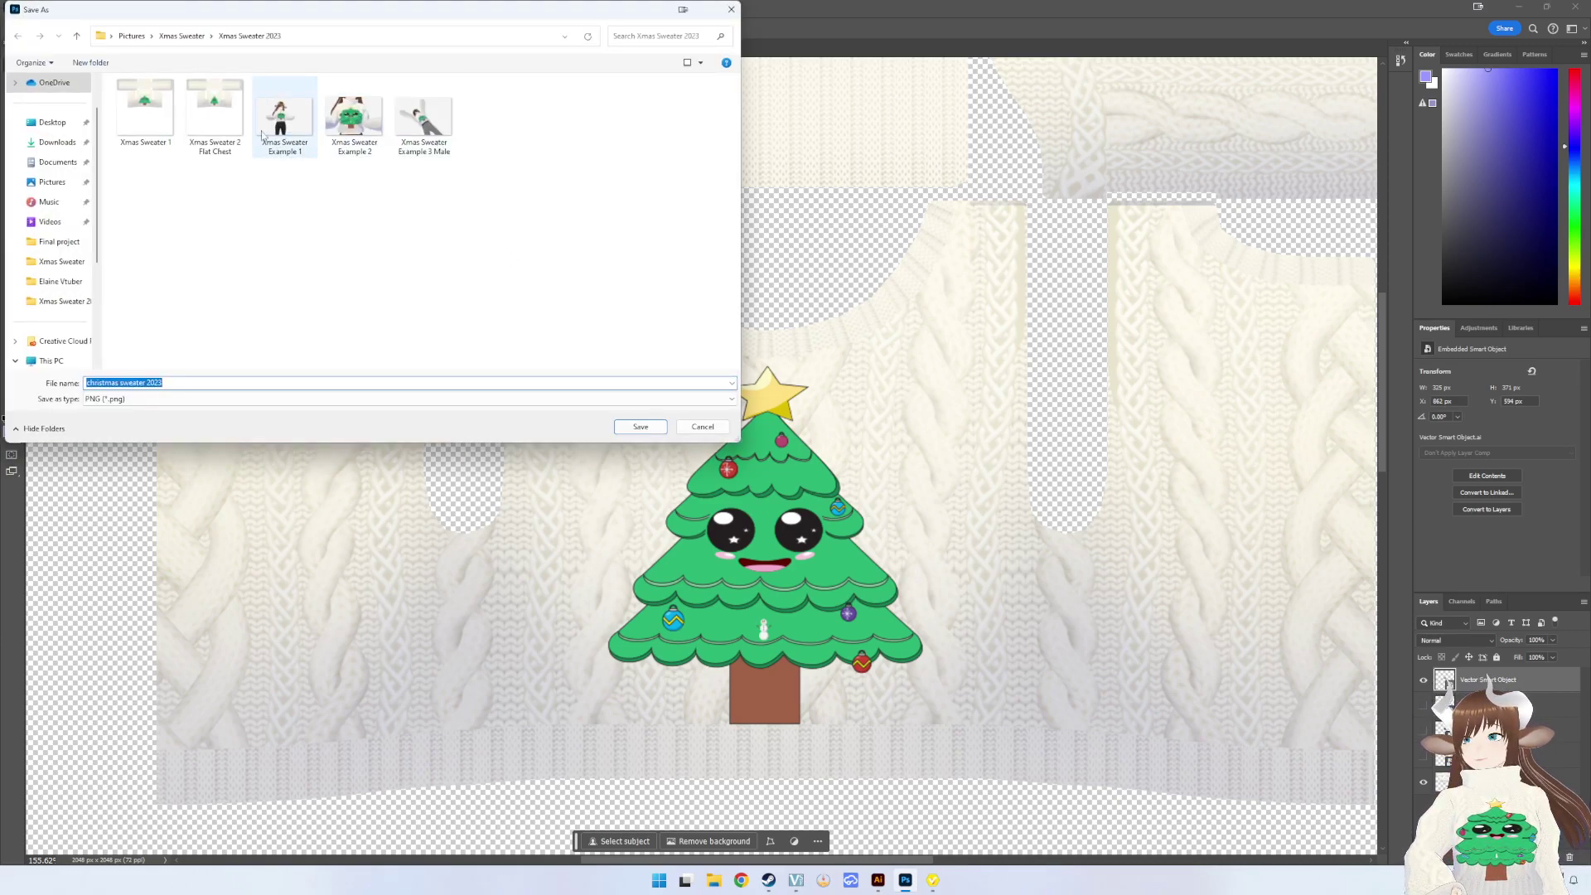
{"action": "double_click", "coordinate": [215, 112]}
{"action": "left_click", "coordinate": [823, 439]}
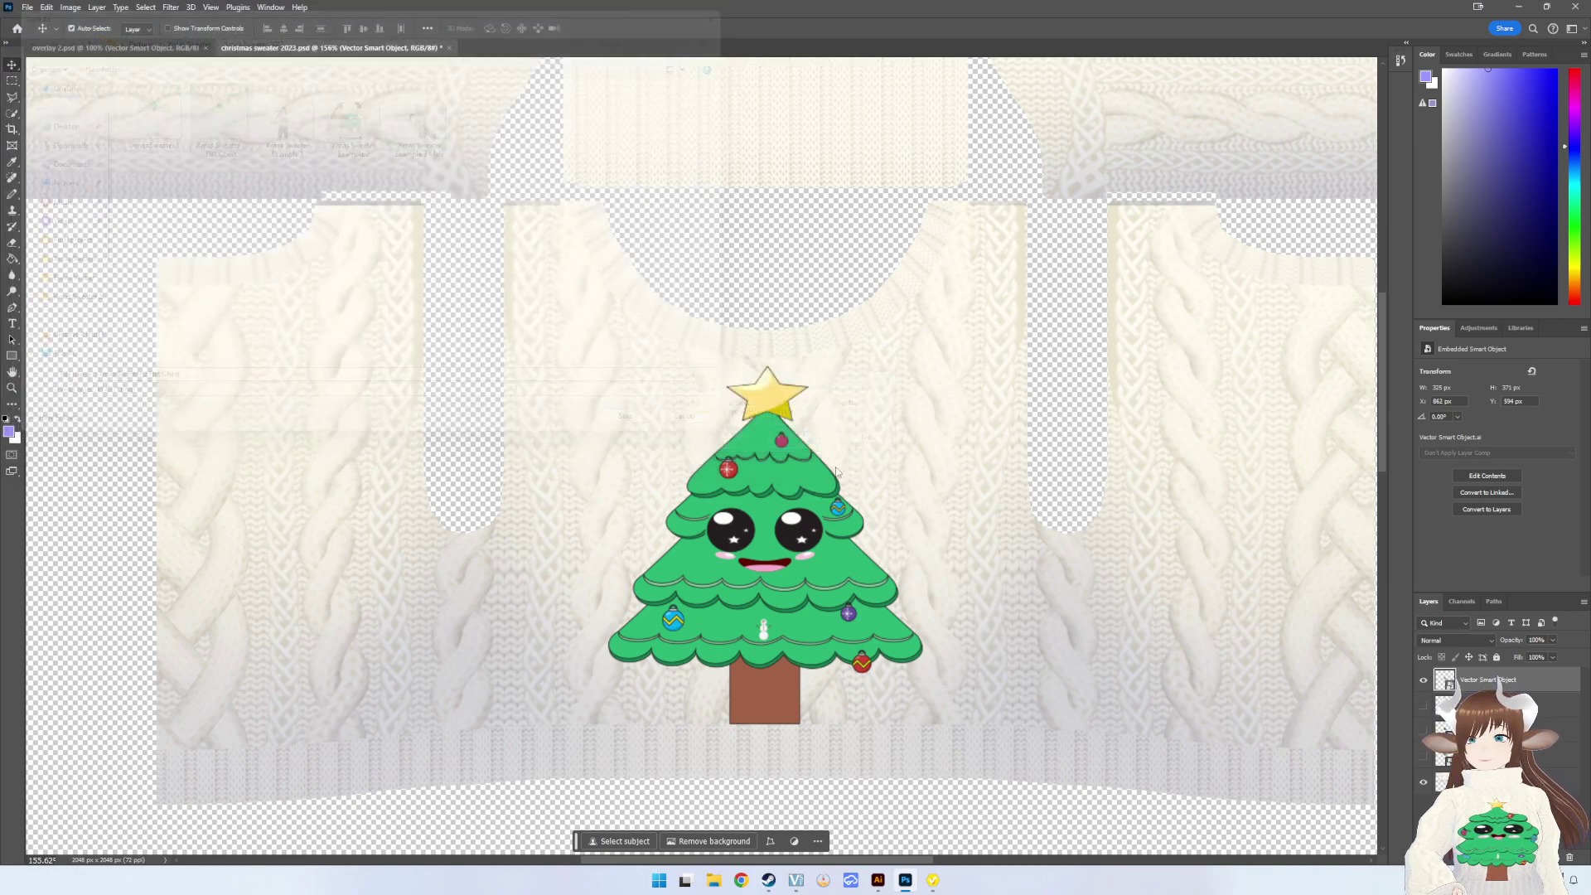
{"action": "left_click", "coordinate": [934, 883]}
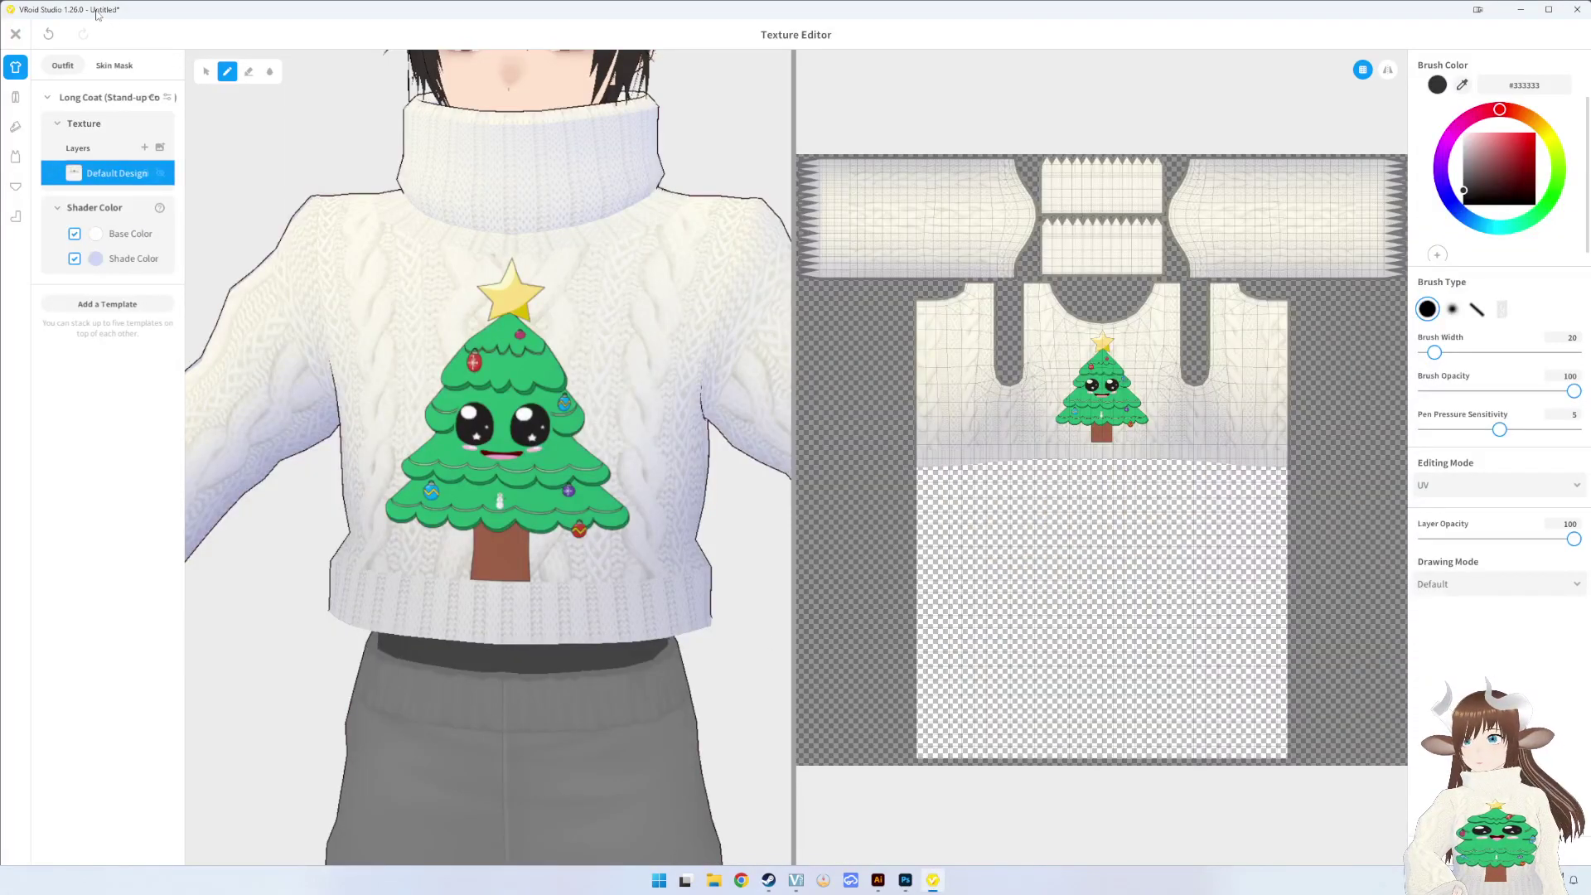
- Import the re-exported texture onto the sweater layer and zoom in on the tree print
{"action": "right_click", "coordinate": [108, 163]}
{"action": "left_click", "coordinate": [158, 167]}
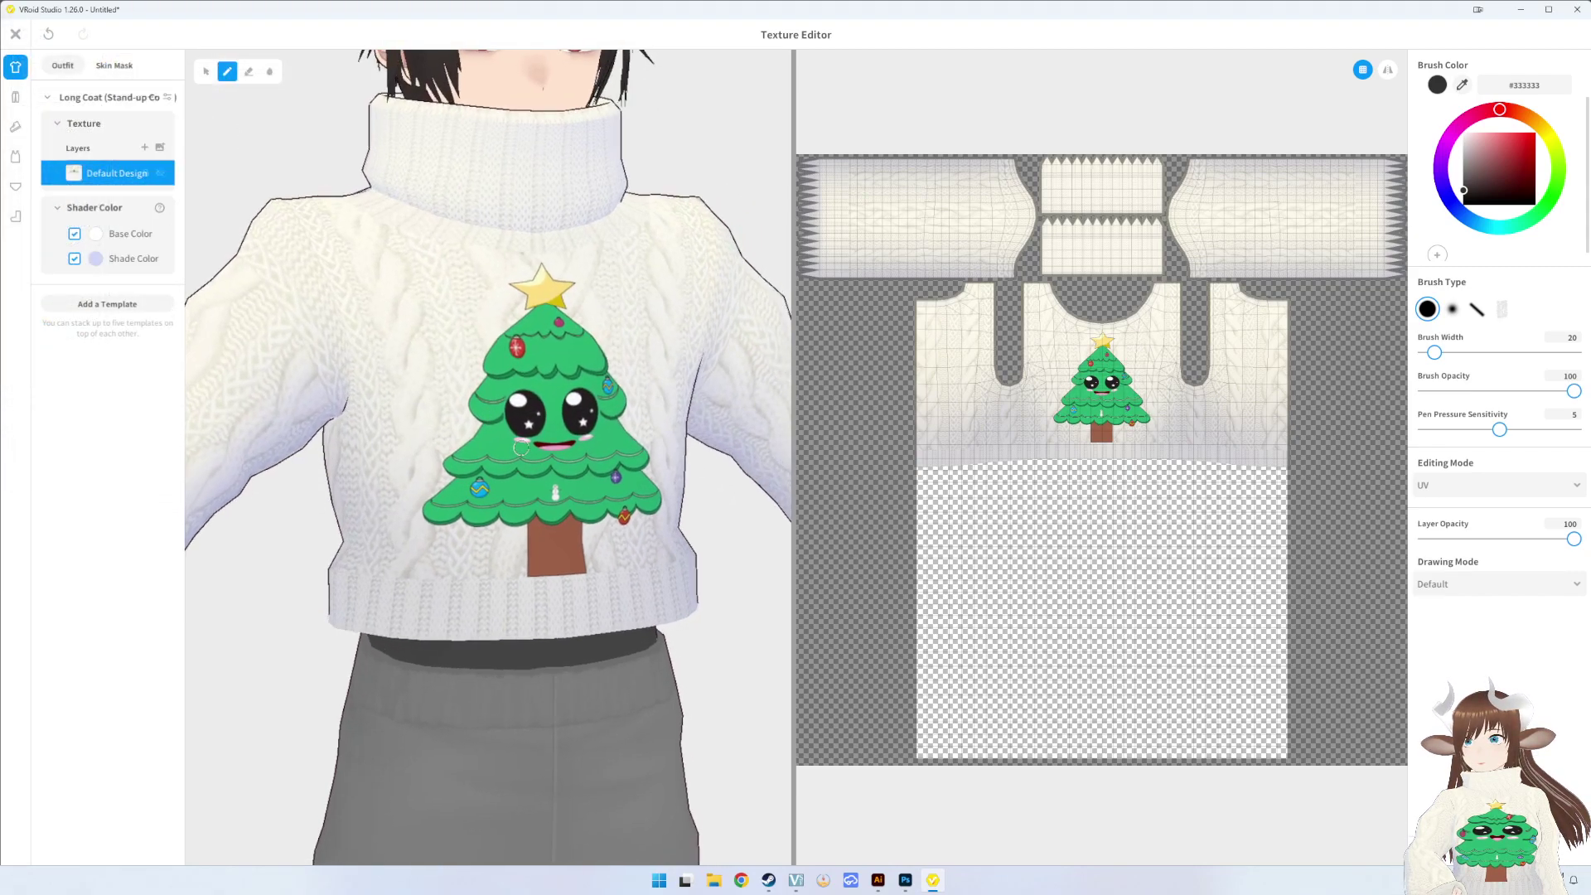
{"action": "middle_click_drag", "start_coordinate": [447, 440], "coordinate": [473, 445]}
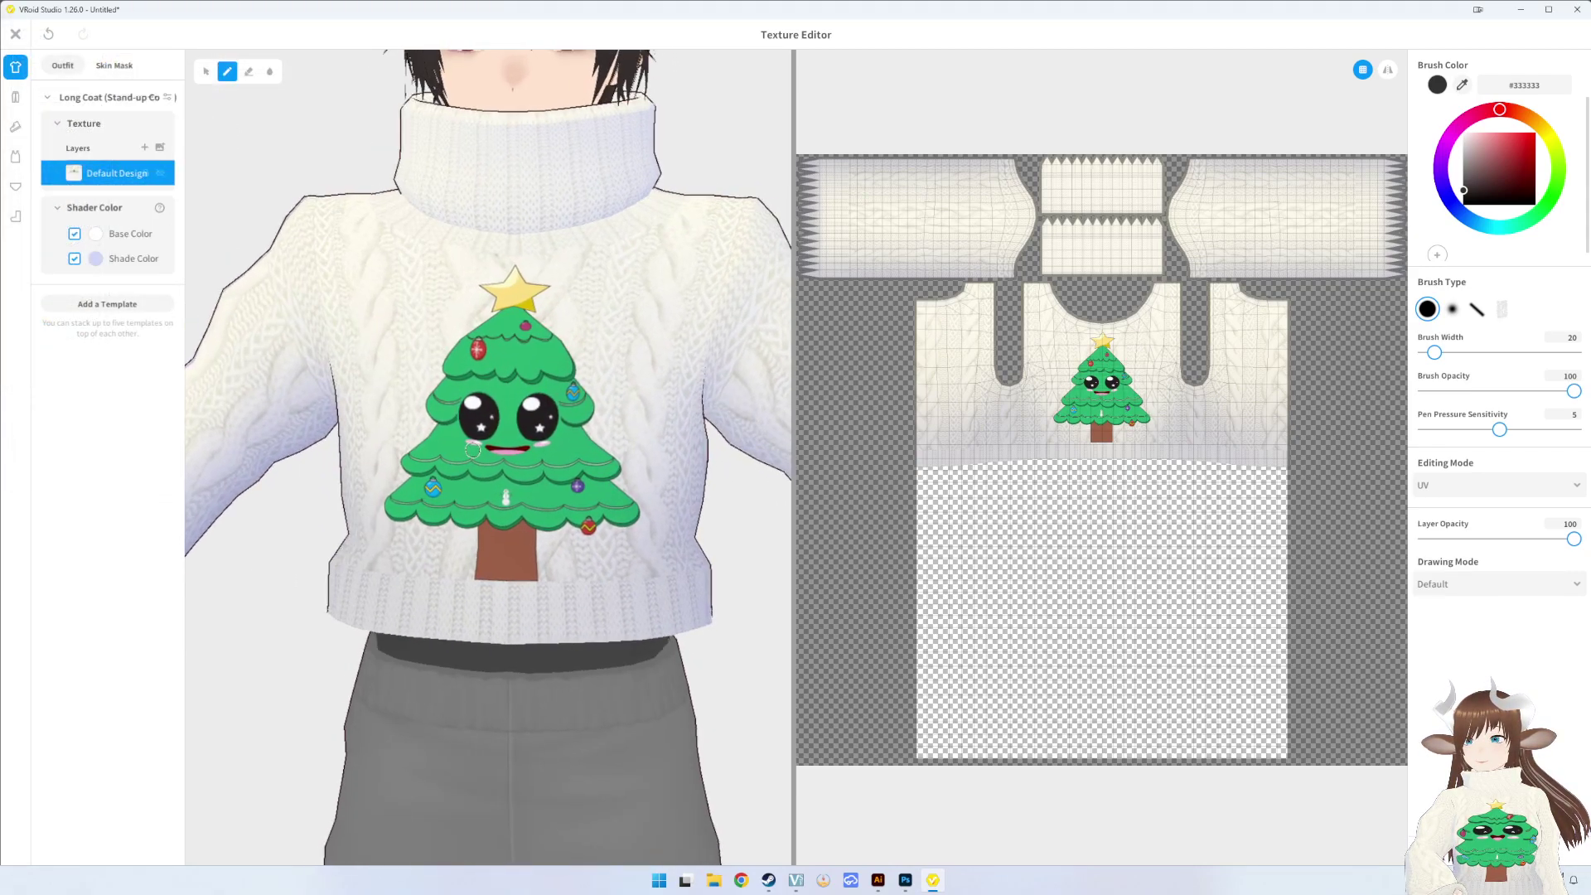
{"action": "scroll", "coordinate": [508, 396], "scroll_direction": "up", "scroll_amount": 2}
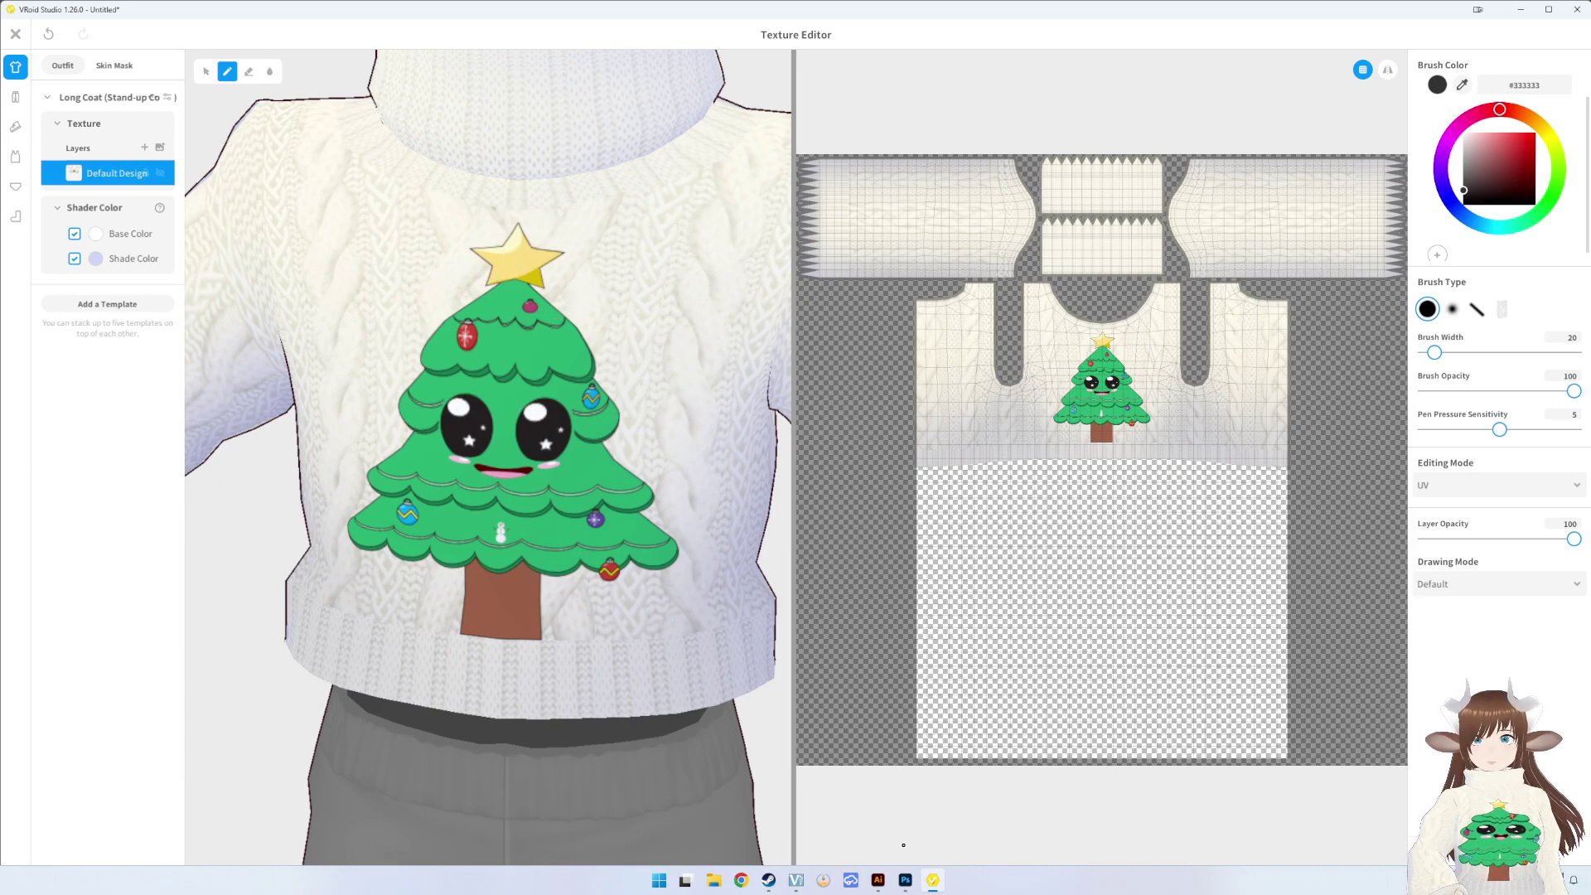
{"action": "left_click", "coordinate": [878, 880]}
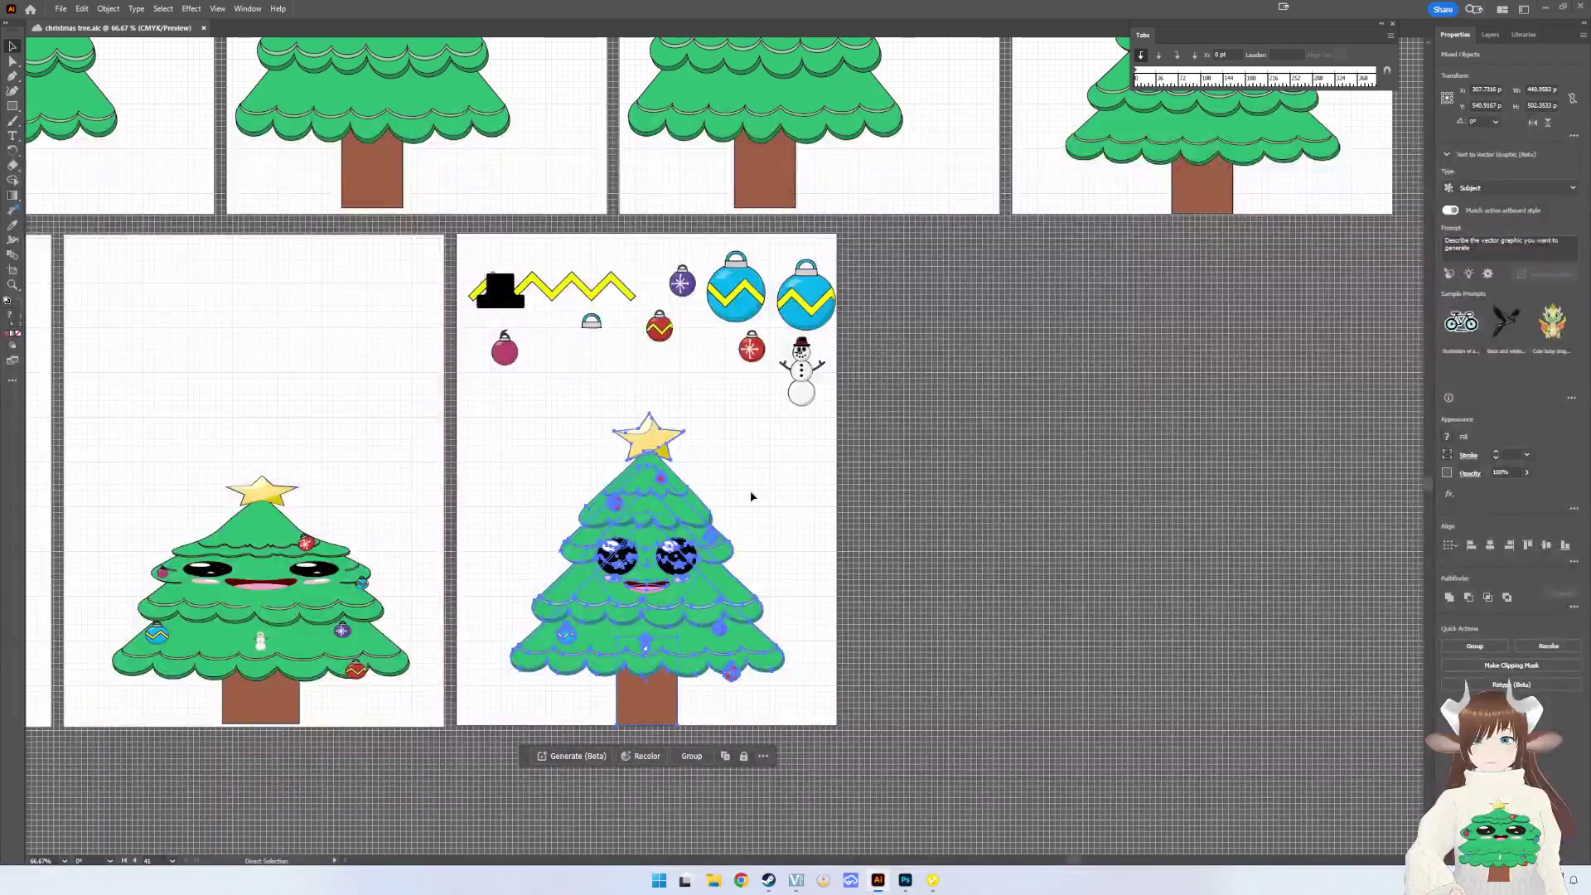
- Raise the star slightly on the smiling tree, then select the whole decorated tree
{"action": "left_click", "coordinate": [708, 440]}
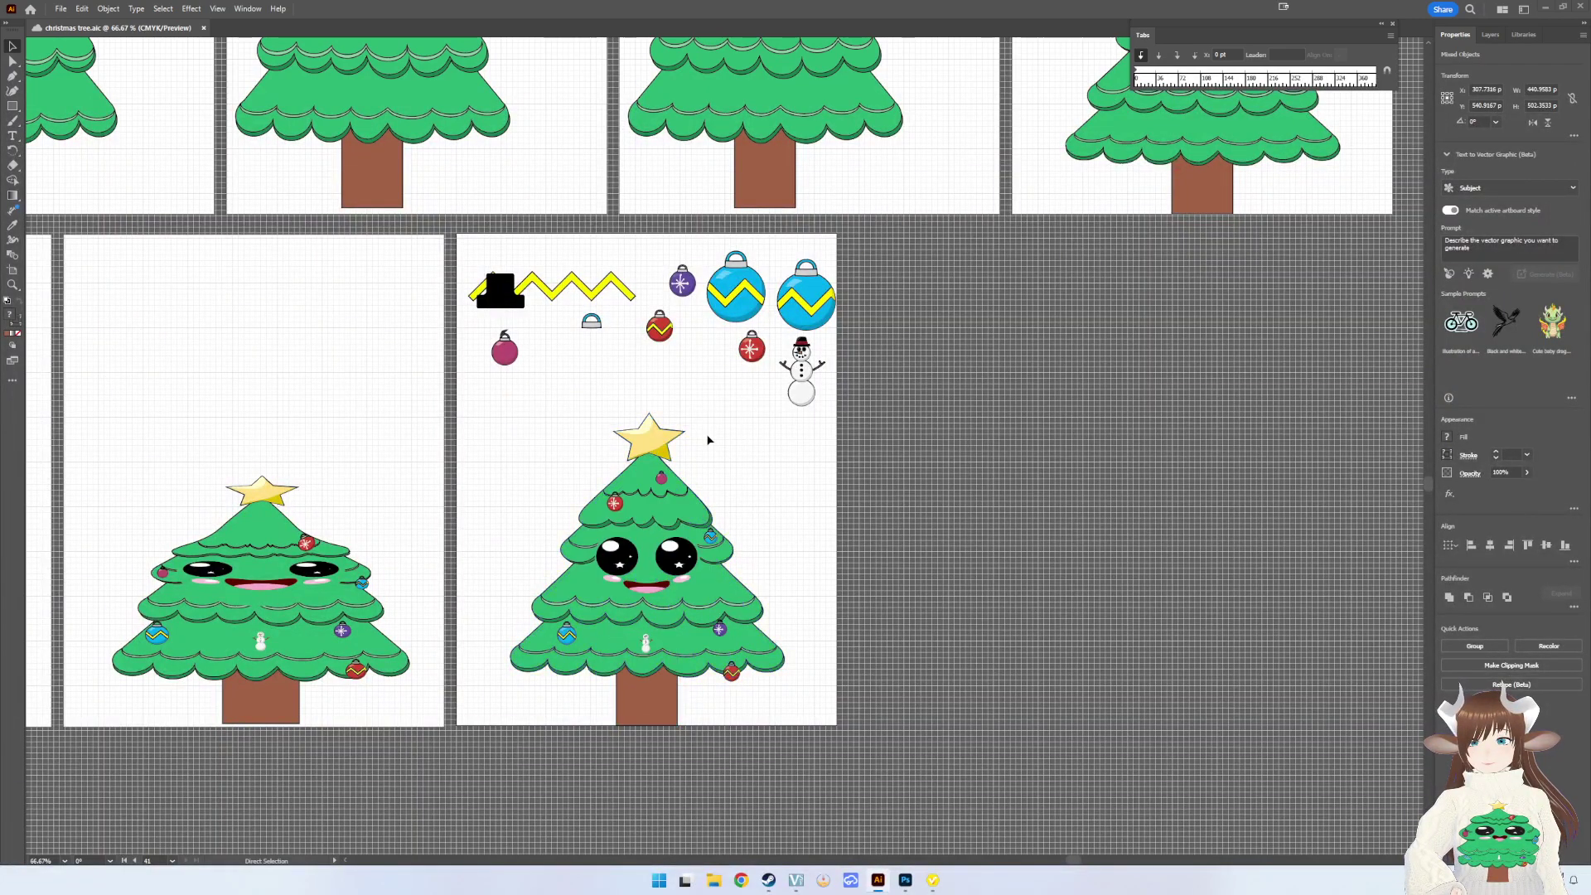
{"action": "left_click", "coordinate": [653, 442]}
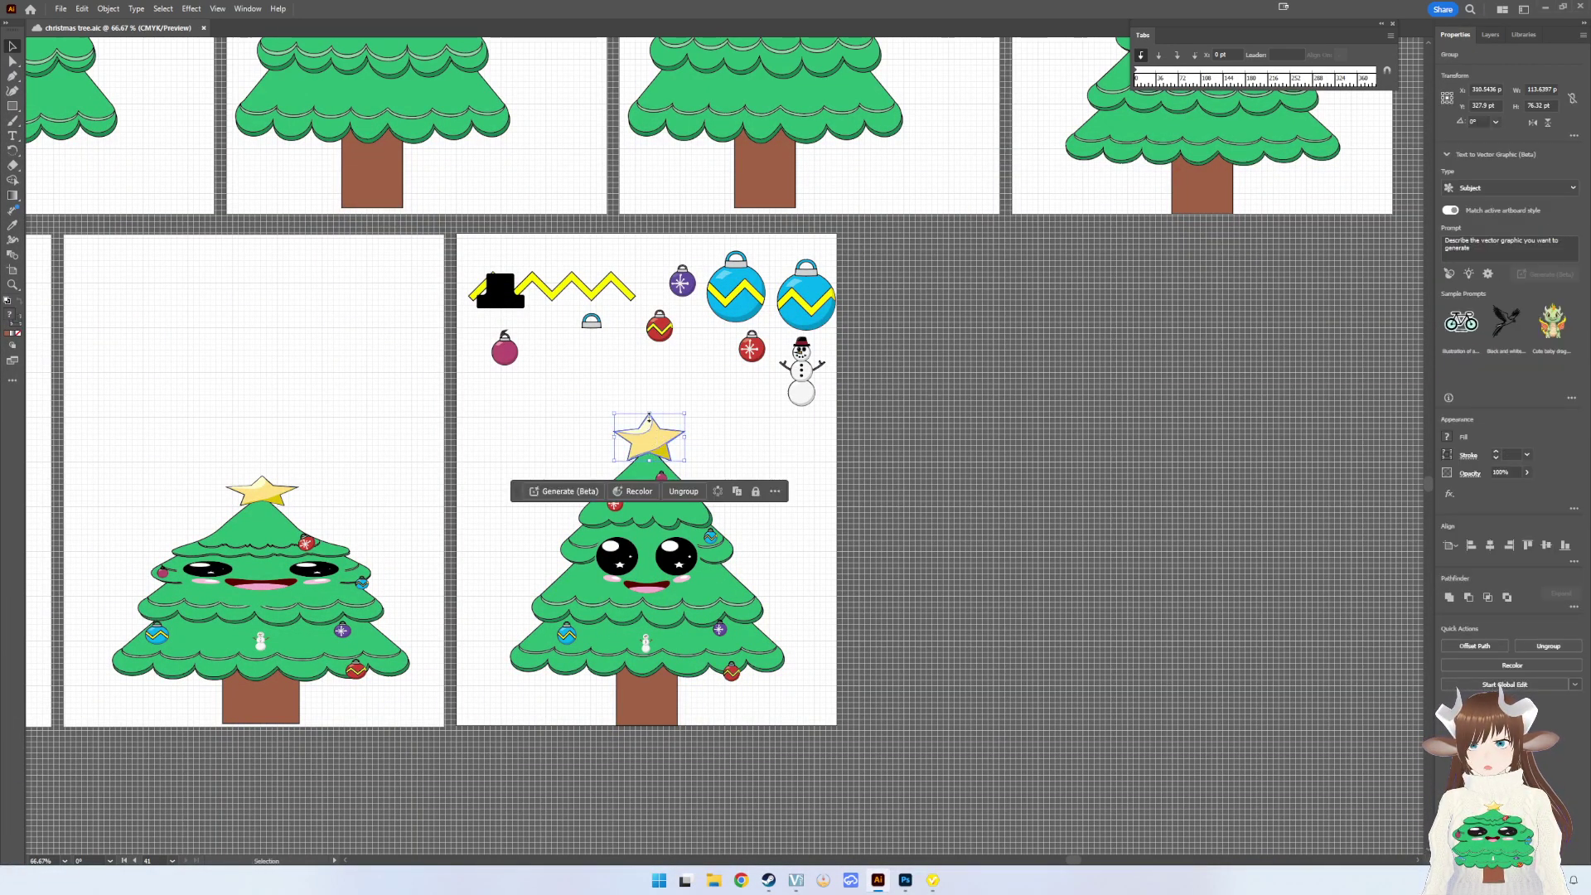
{"action": "left_click_drag", "start_coordinate": [649, 416], "coordinate": [649, 412]}
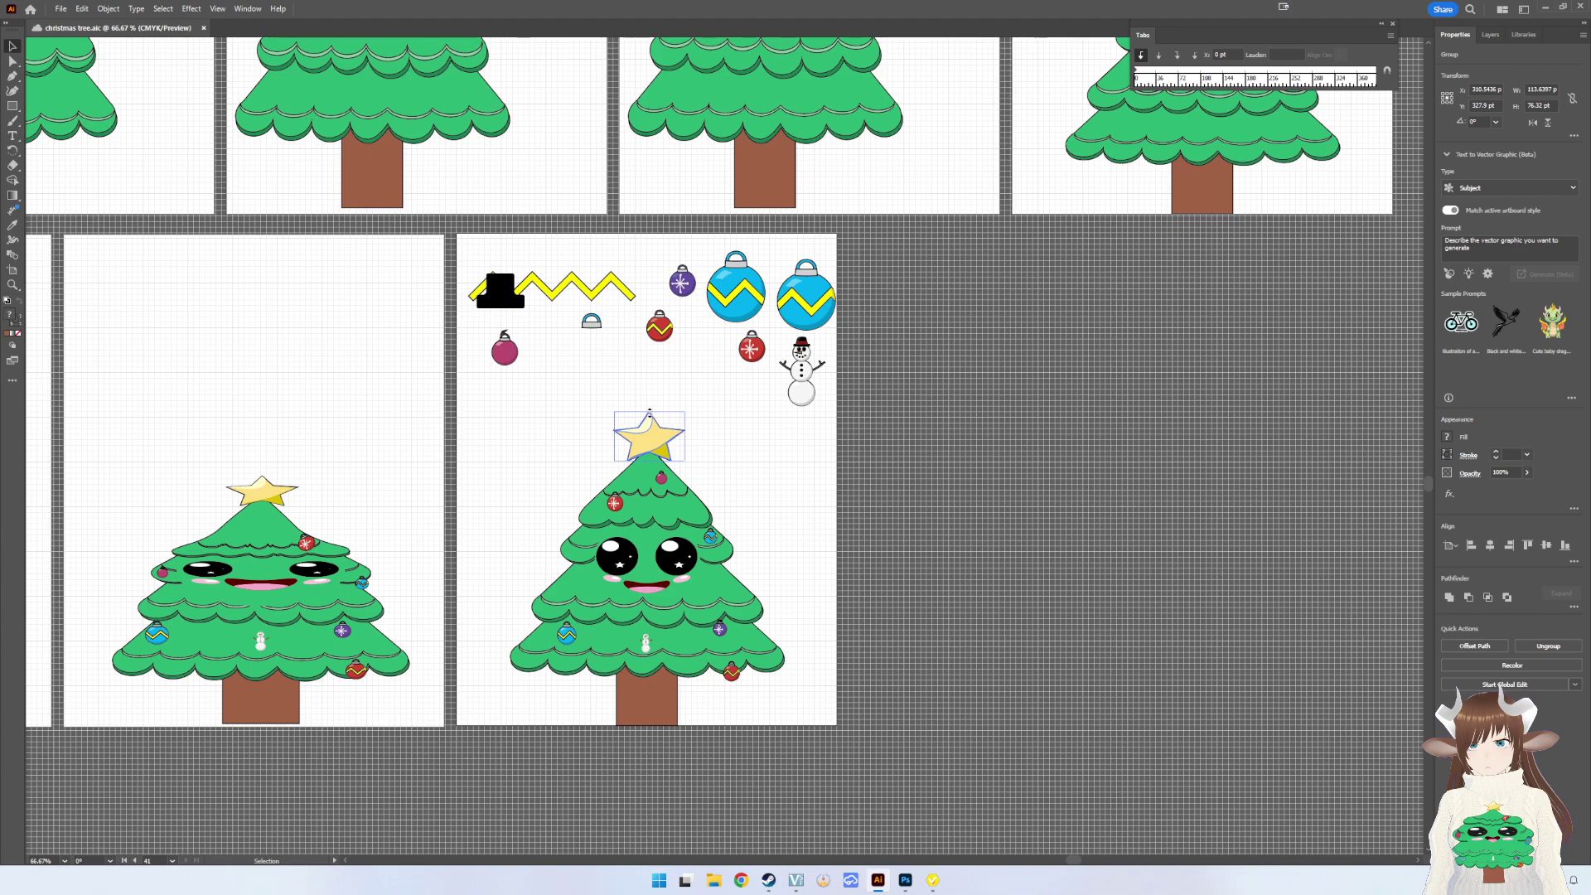
{"action": "left_click", "coordinate": [499, 396]}
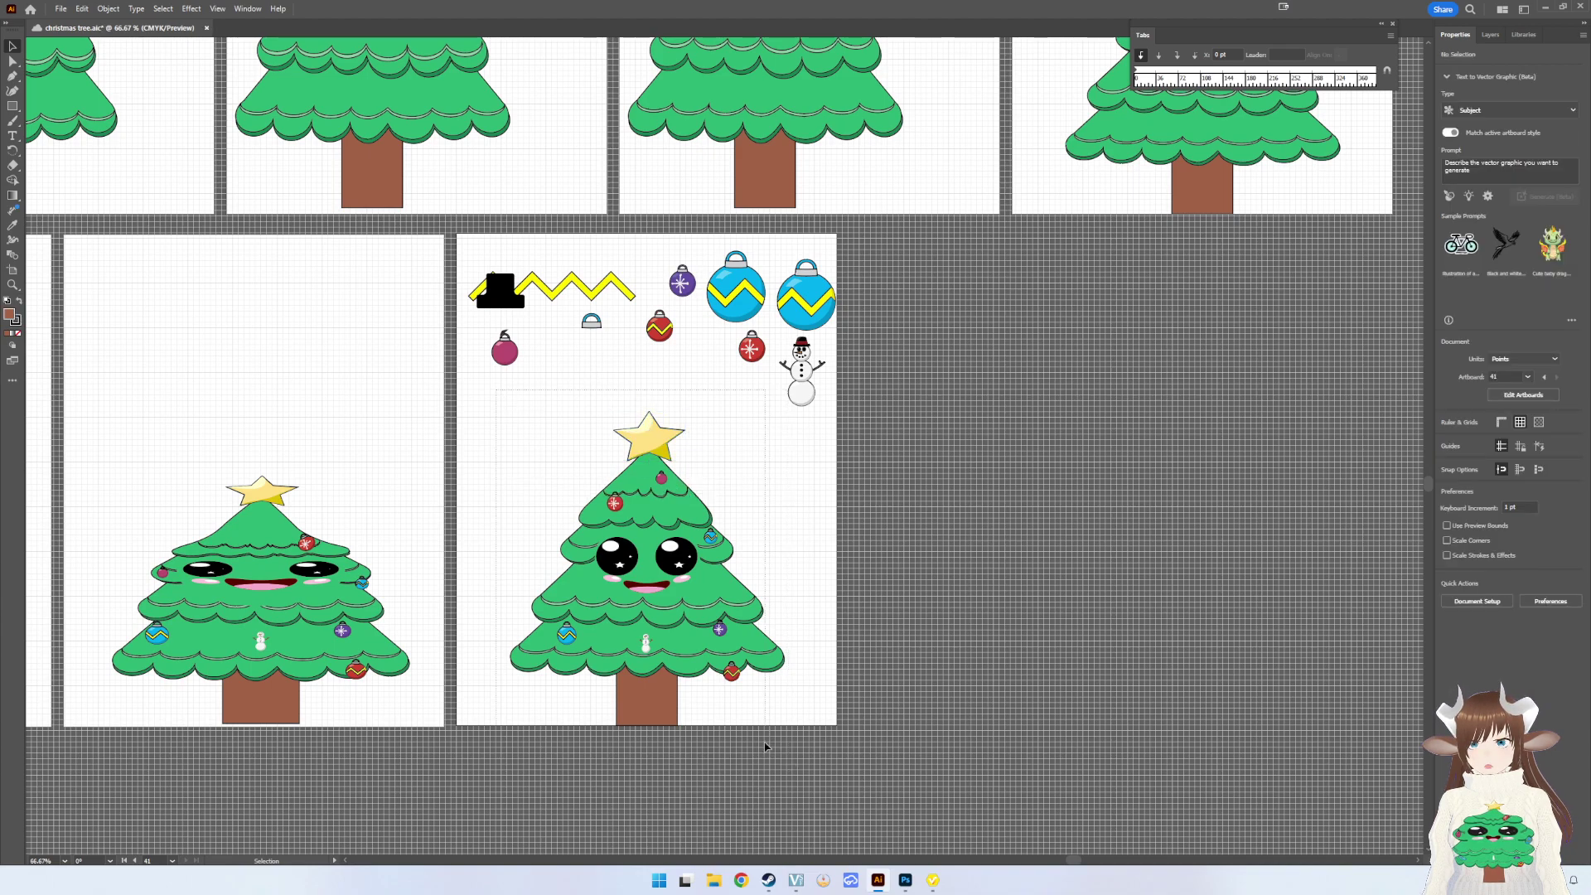
{"action": "left_click_drag", "start_coordinate": [765, 747], "coordinate": [765, 746]}
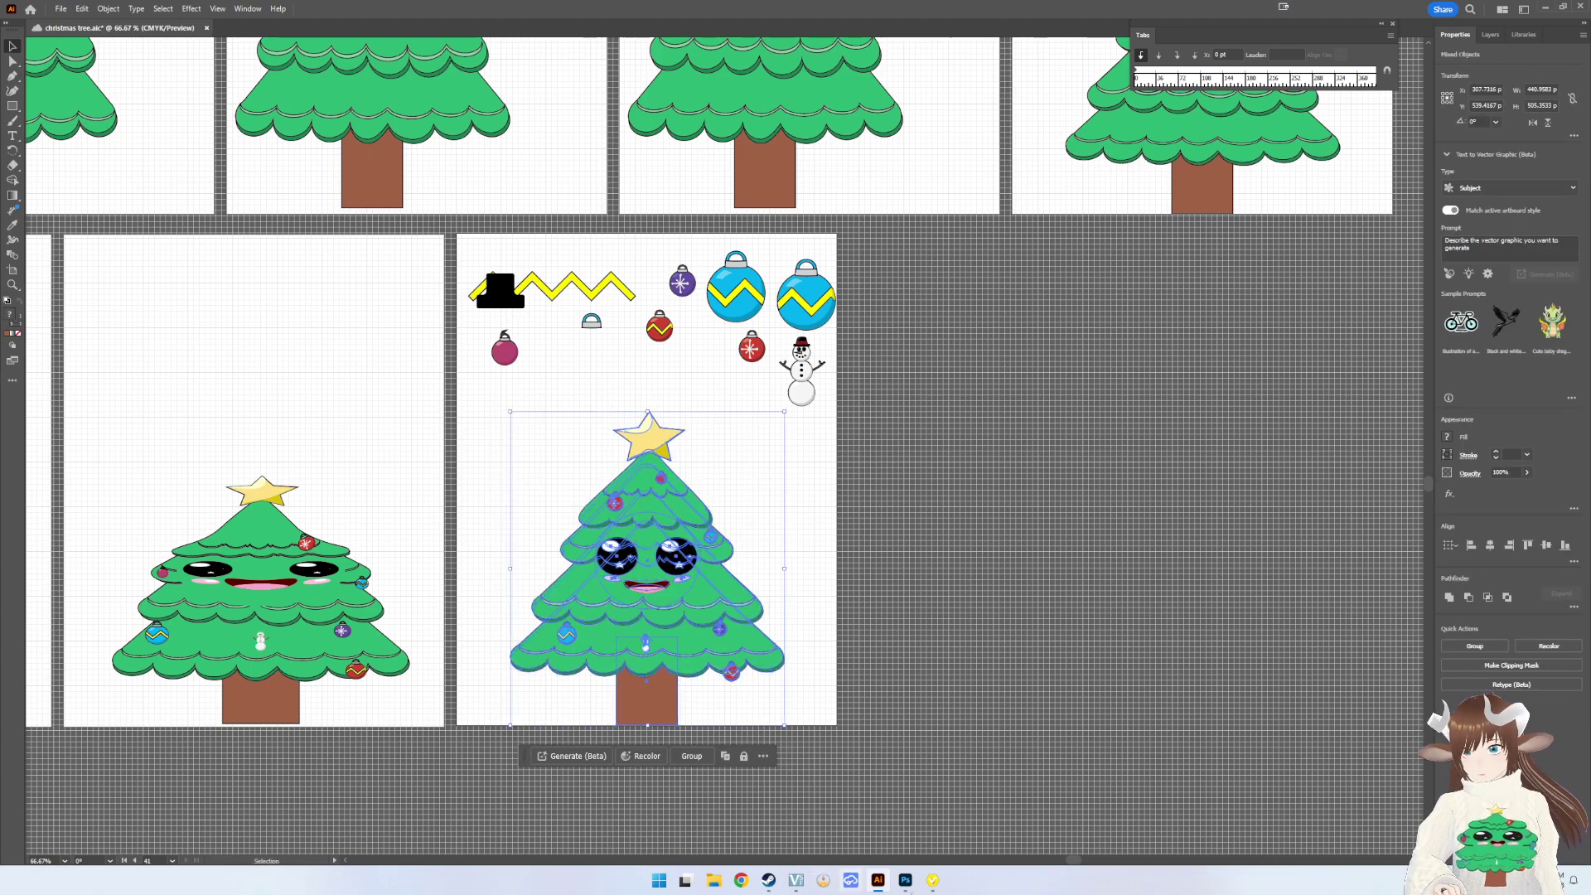
{"action": "left_click", "coordinate": [928, 887]}
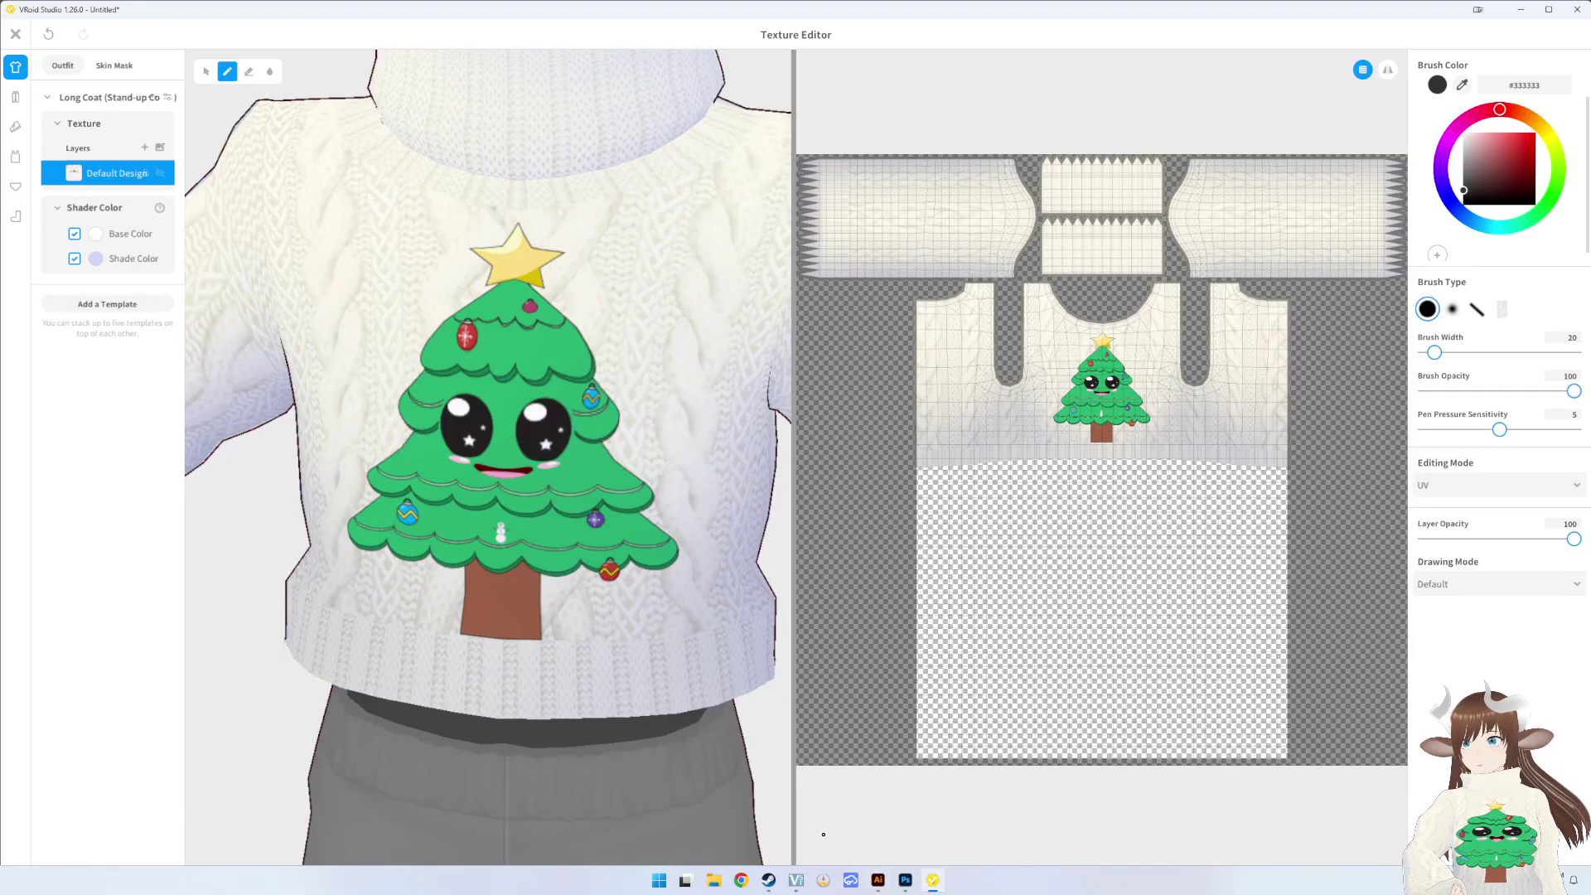
- Paste the tree as a smart object, scale it to about 73% on the chest, and save
{"action": "left_click", "coordinate": [905, 880]}
{"action": "key", "text": "ctrl+v"}
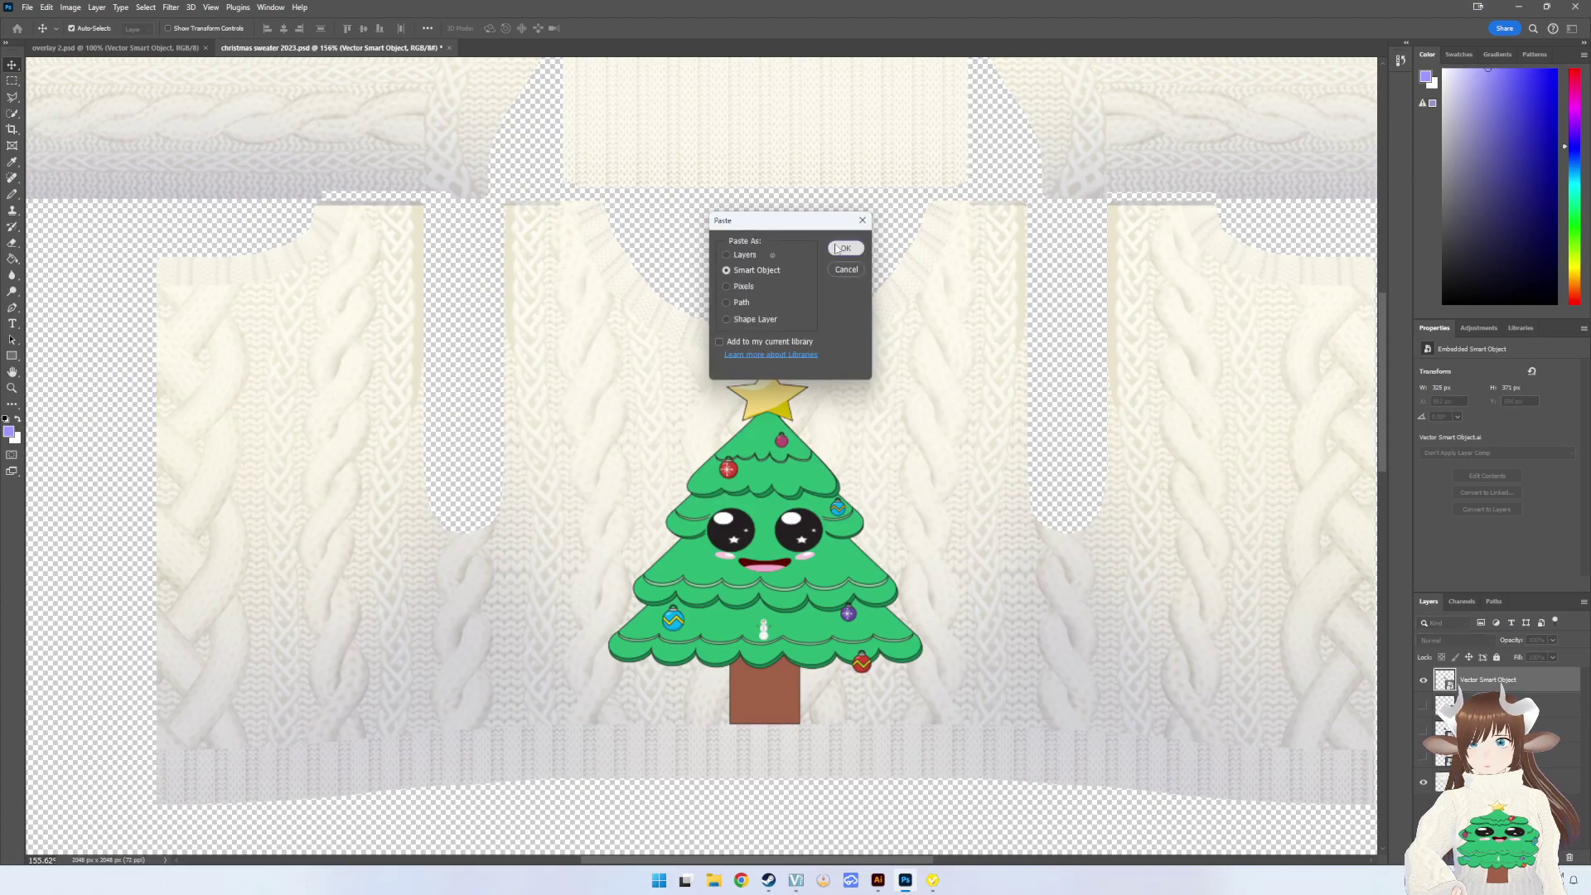
{"action": "left_click", "coordinate": [836, 249]}
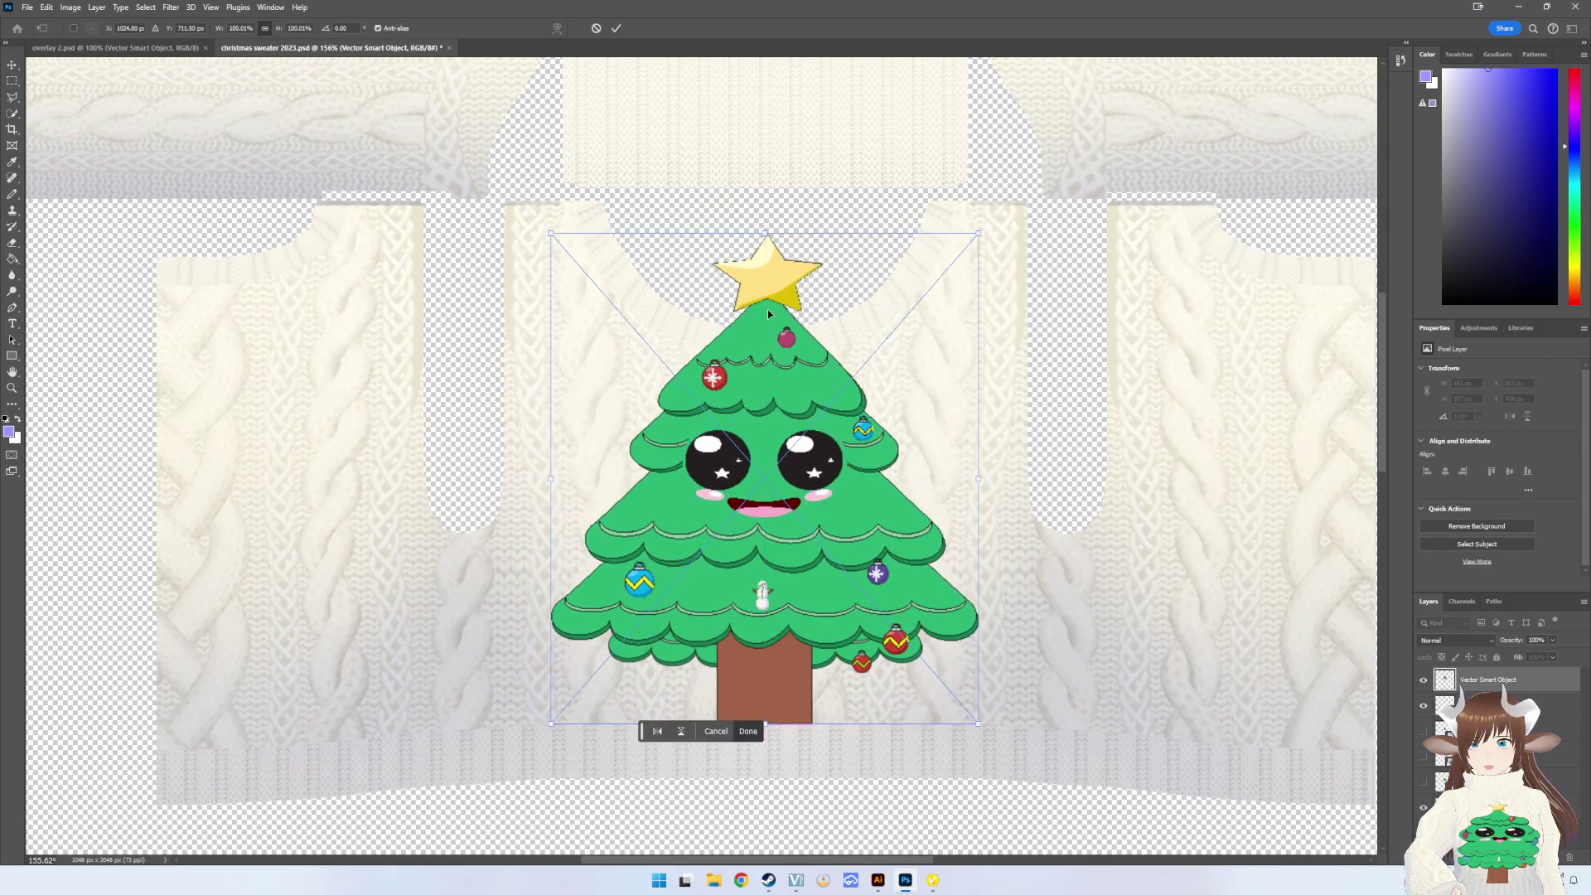
{"action": "left_click_drag", "start_coordinate": [768, 229], "coordinate": [769, 358]}
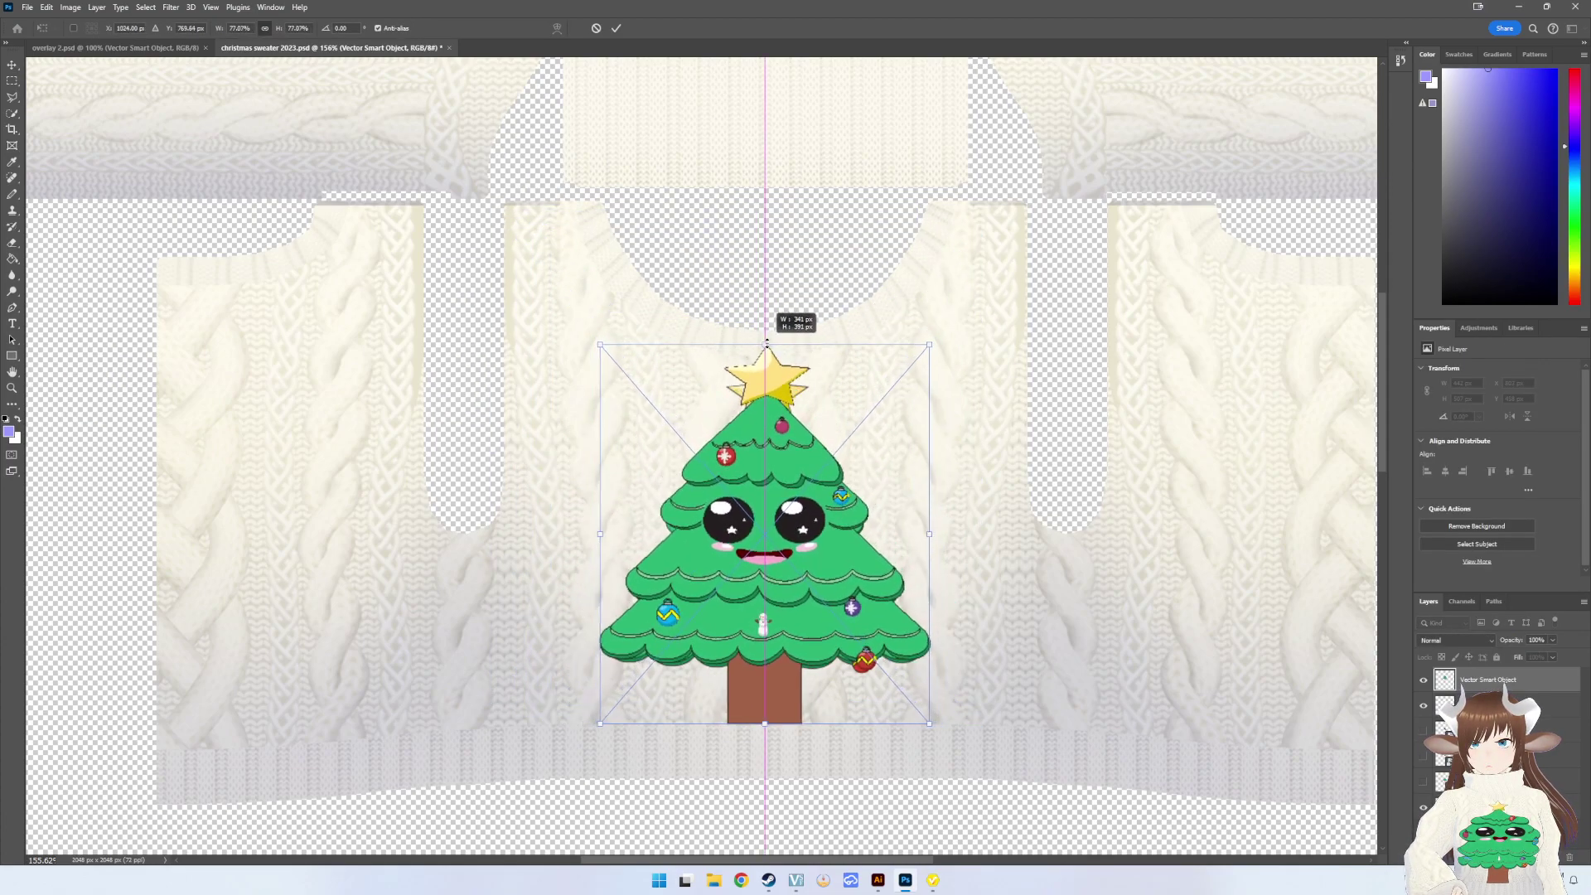
{"action": "left_click_drag", "start_coordinate": [769, 358], "coordinate": [769, 362]}
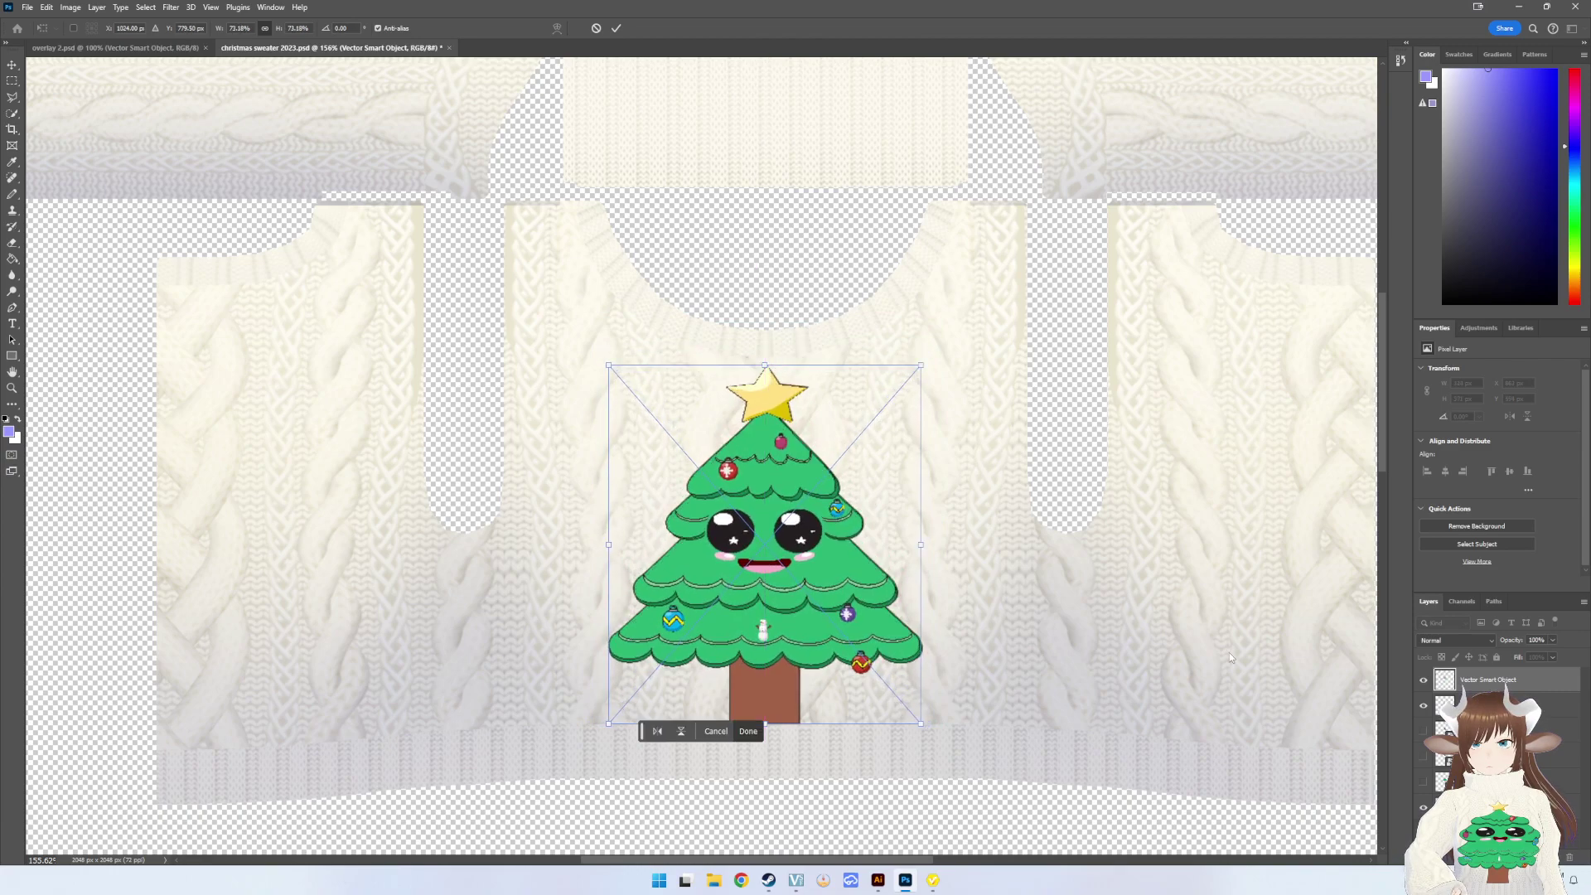
{"action": "key", "text": "Return"}
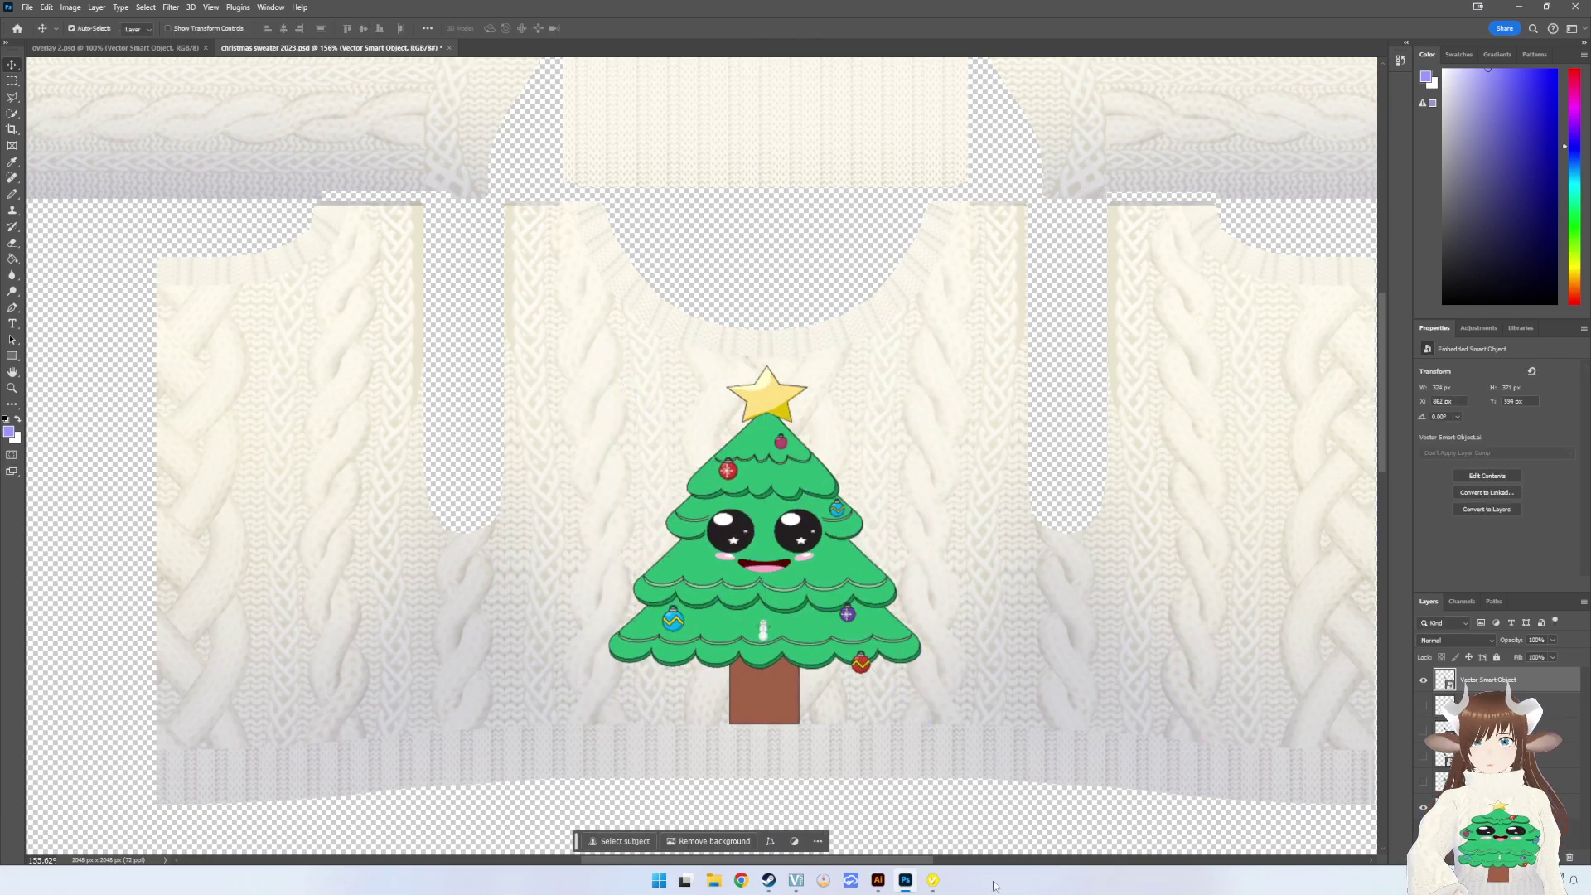
{"action": "key", "text": "ctrl+s"}
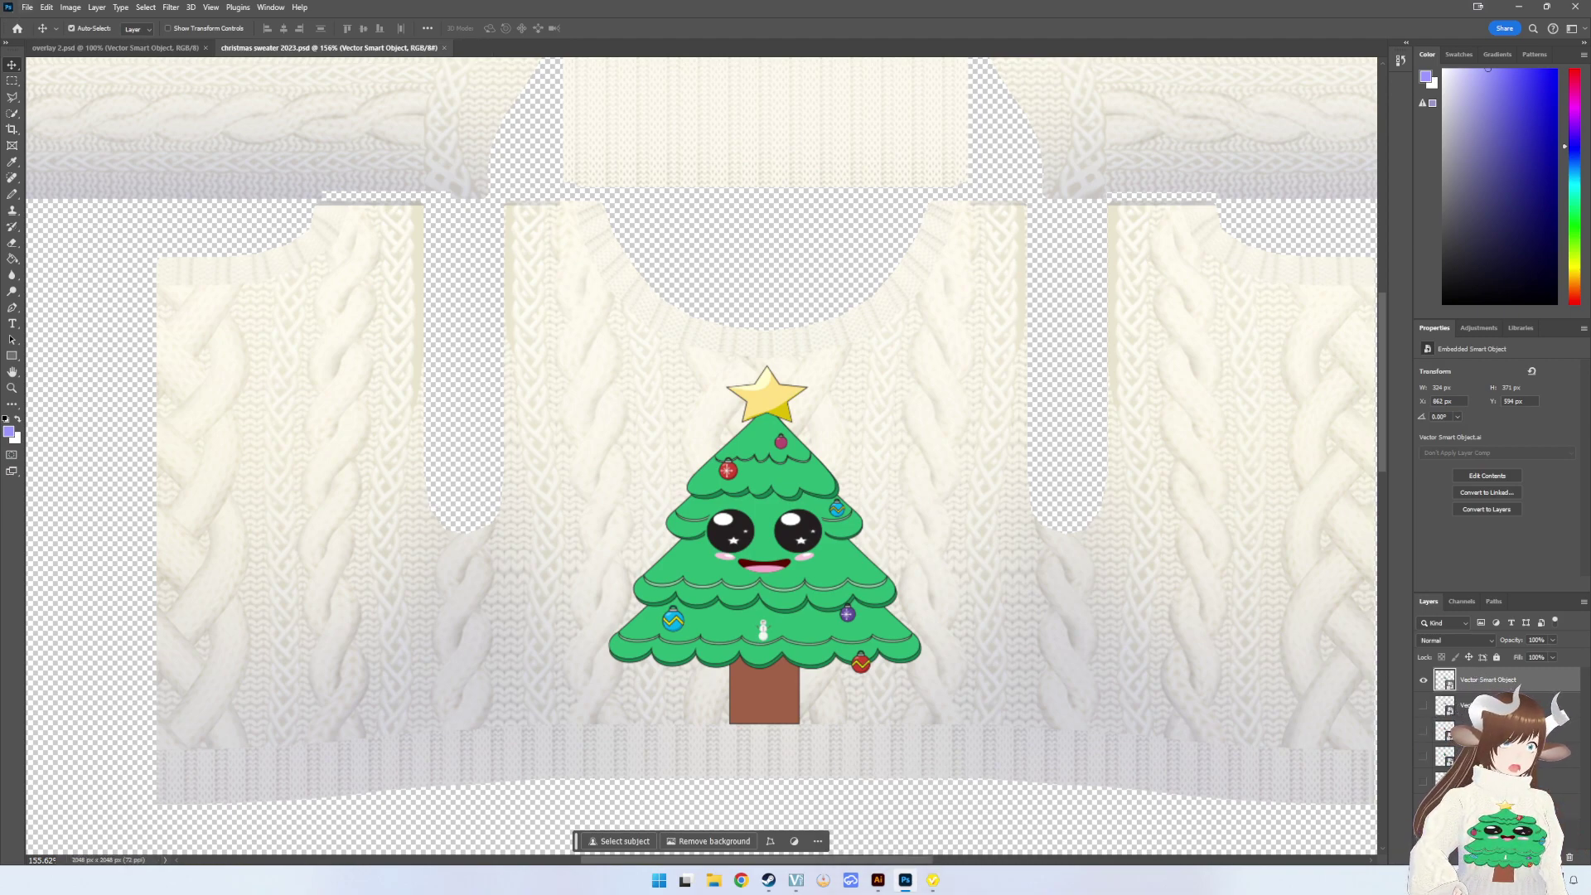
- Briefly show the older larger tree layer for comparison, then hide it again
{"action": "left_click", "coordinate": [1562, 780]}
{"action": "left_click", "coordinate": [1424, 782]}
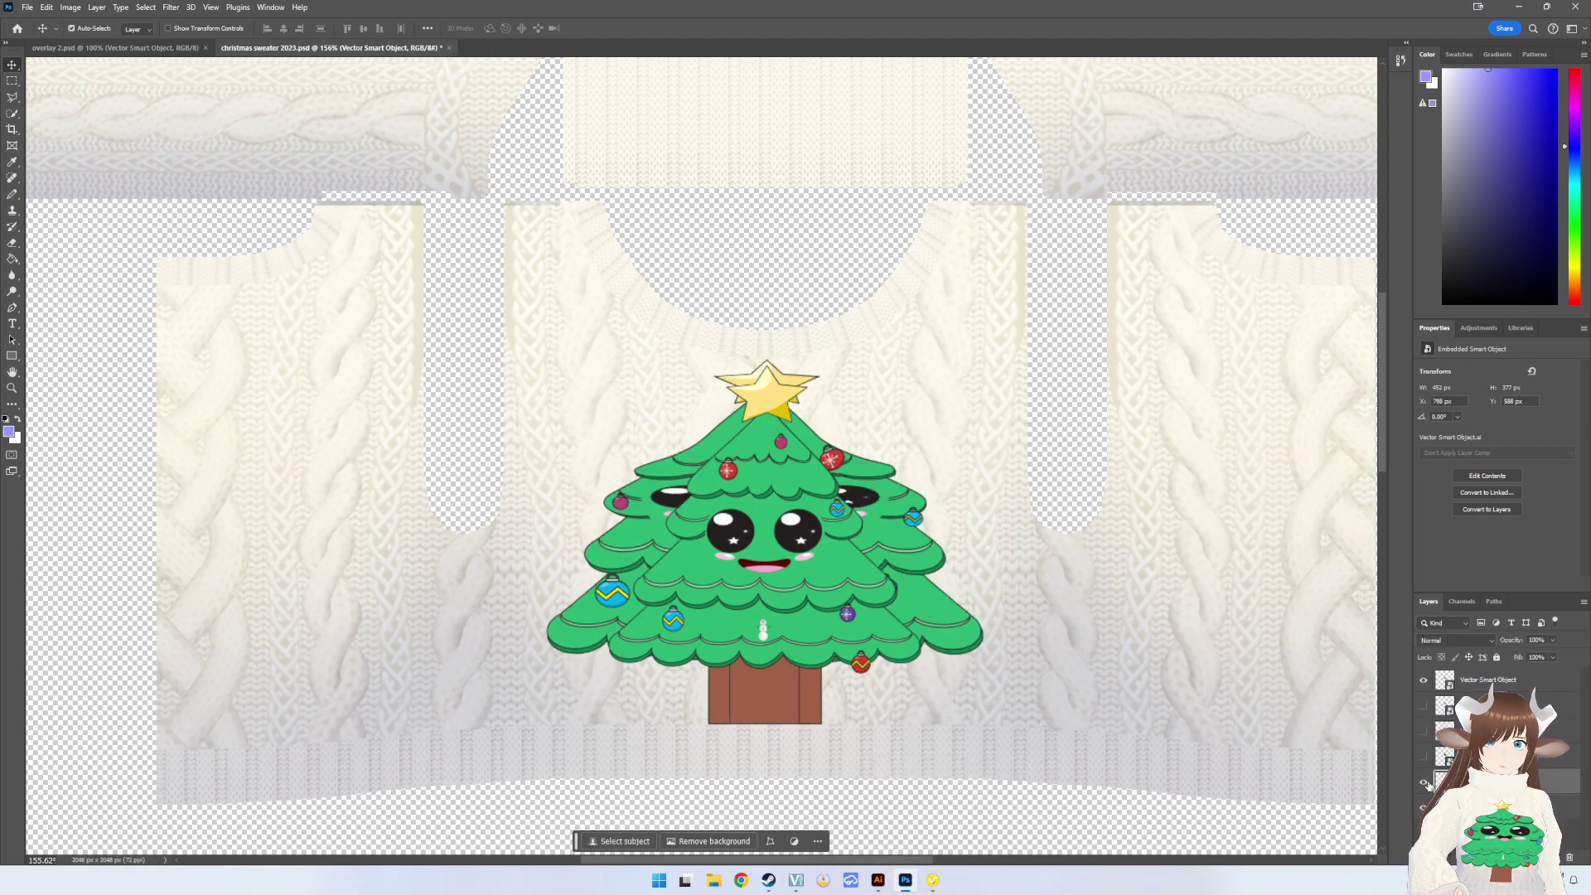
{"action": "left_click", "coordinate": [1424, 782]}
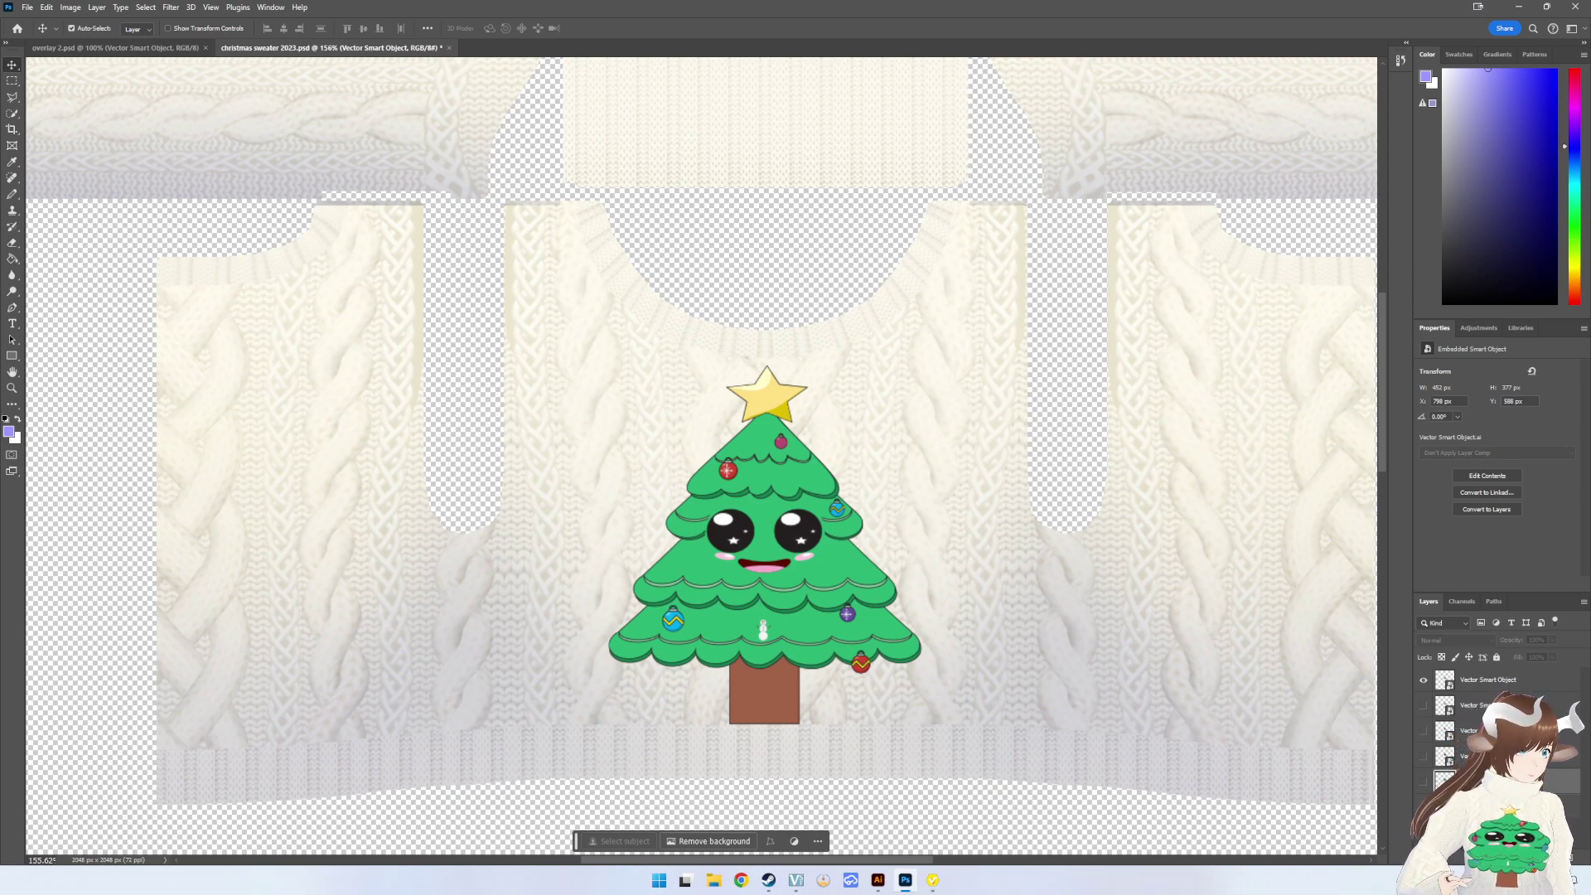
- Quick Export the texture as PNG, replacing Xmas Sweater 2 Flat Chest
{"action": "key", "text": "Return"}
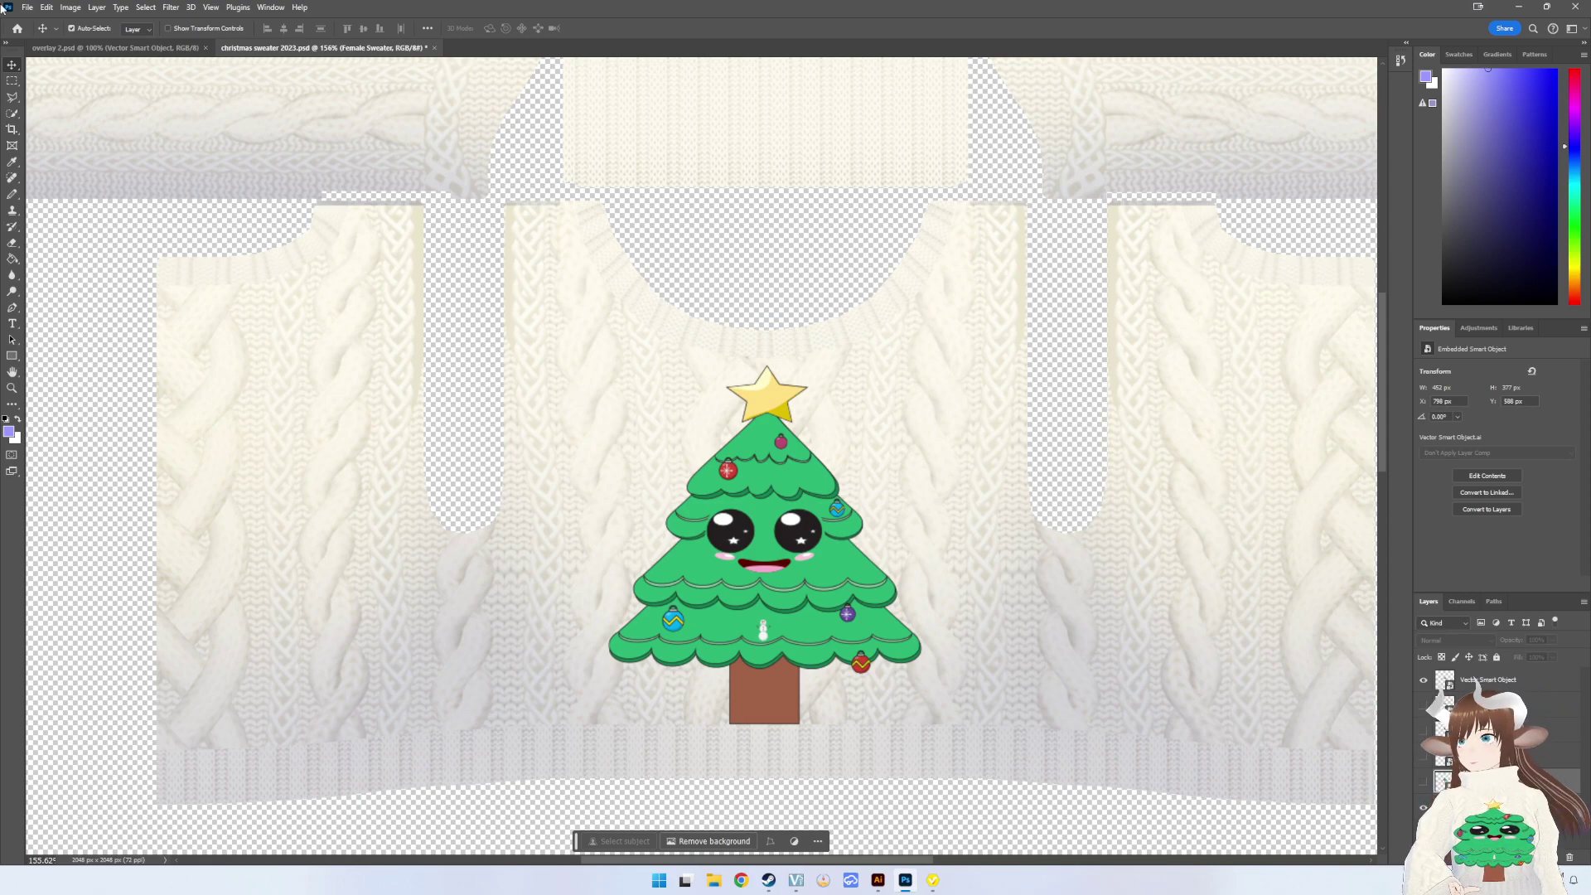
{"action": "left_click", "coordinate": [29, 9]}
{"action": "mouse_move", "coordinate": [42, 226]}
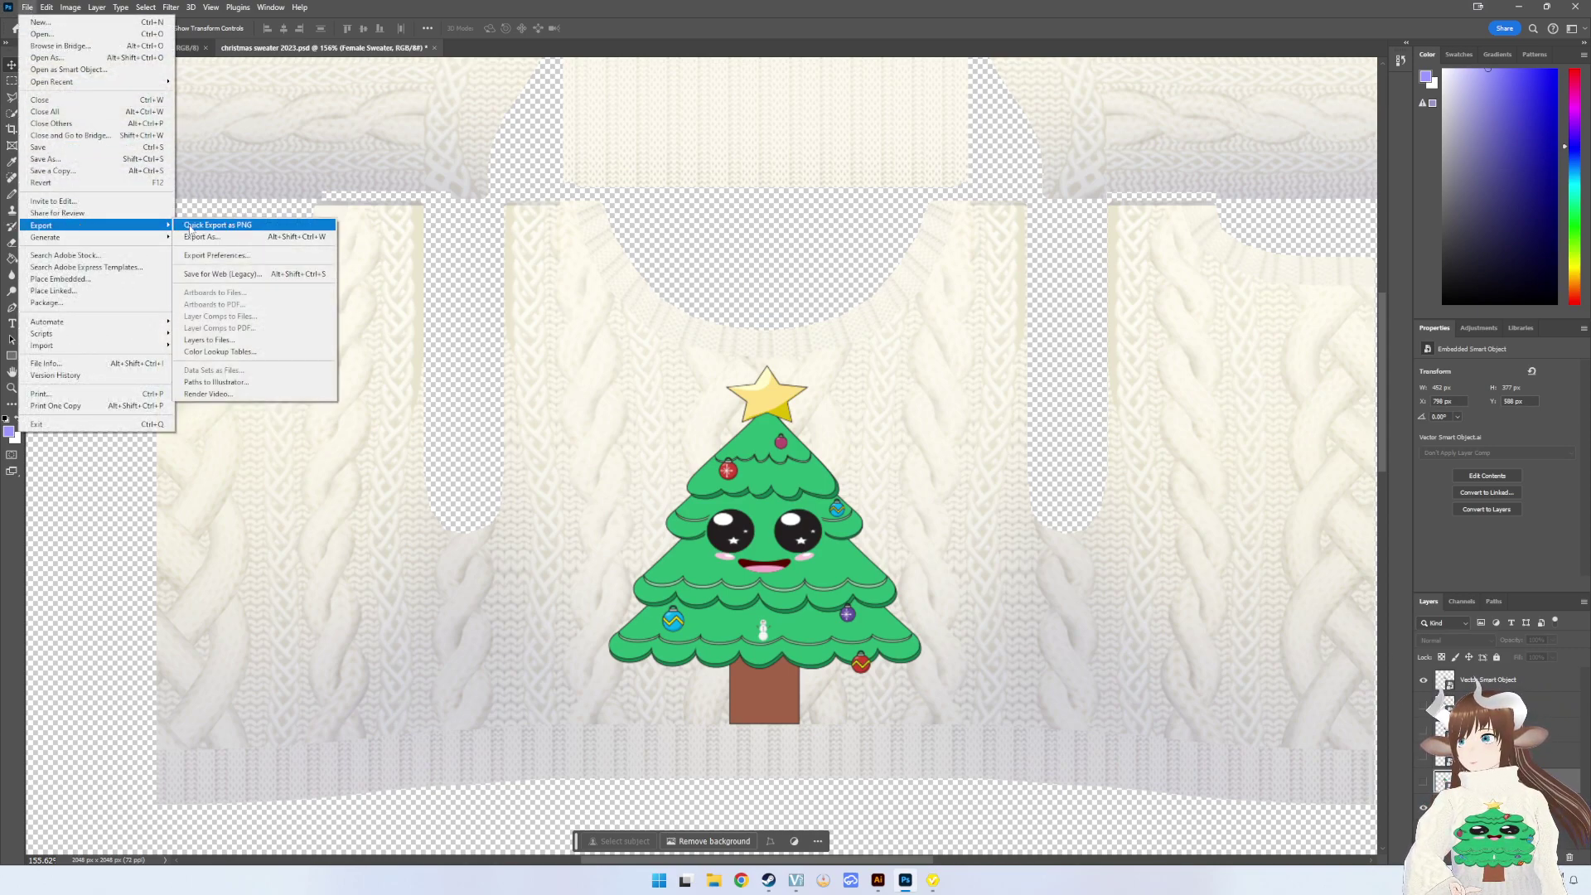
{"action": "left_click", "coordinate": [232, 220]}
{"action": "double_click", "coordinate": [215, 116]}
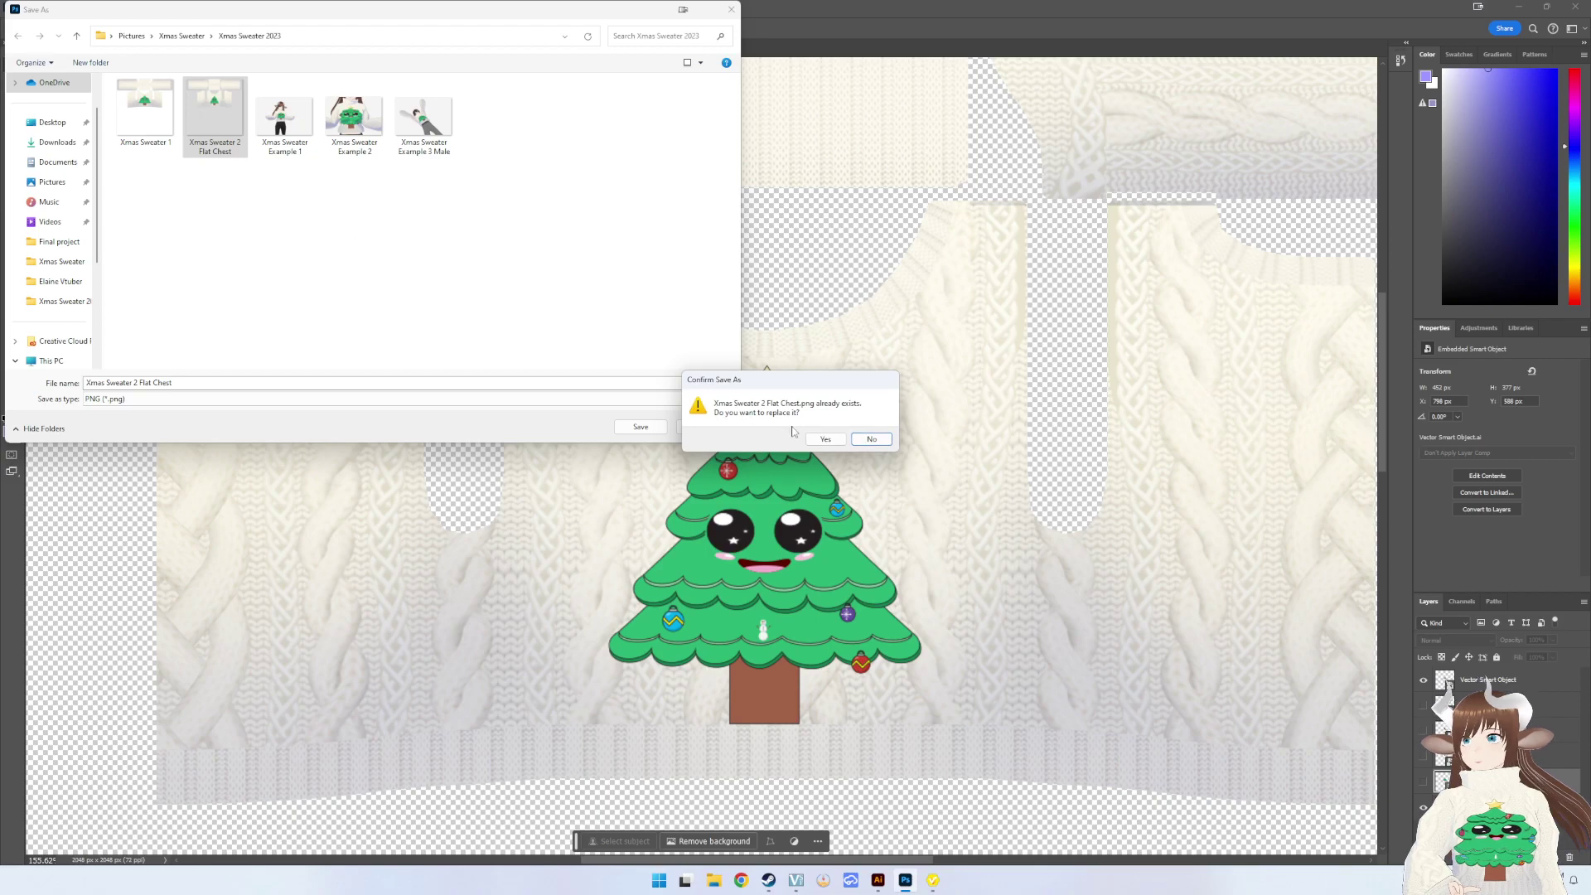
{"action": "left_click", "coordinate": [824, 439]}
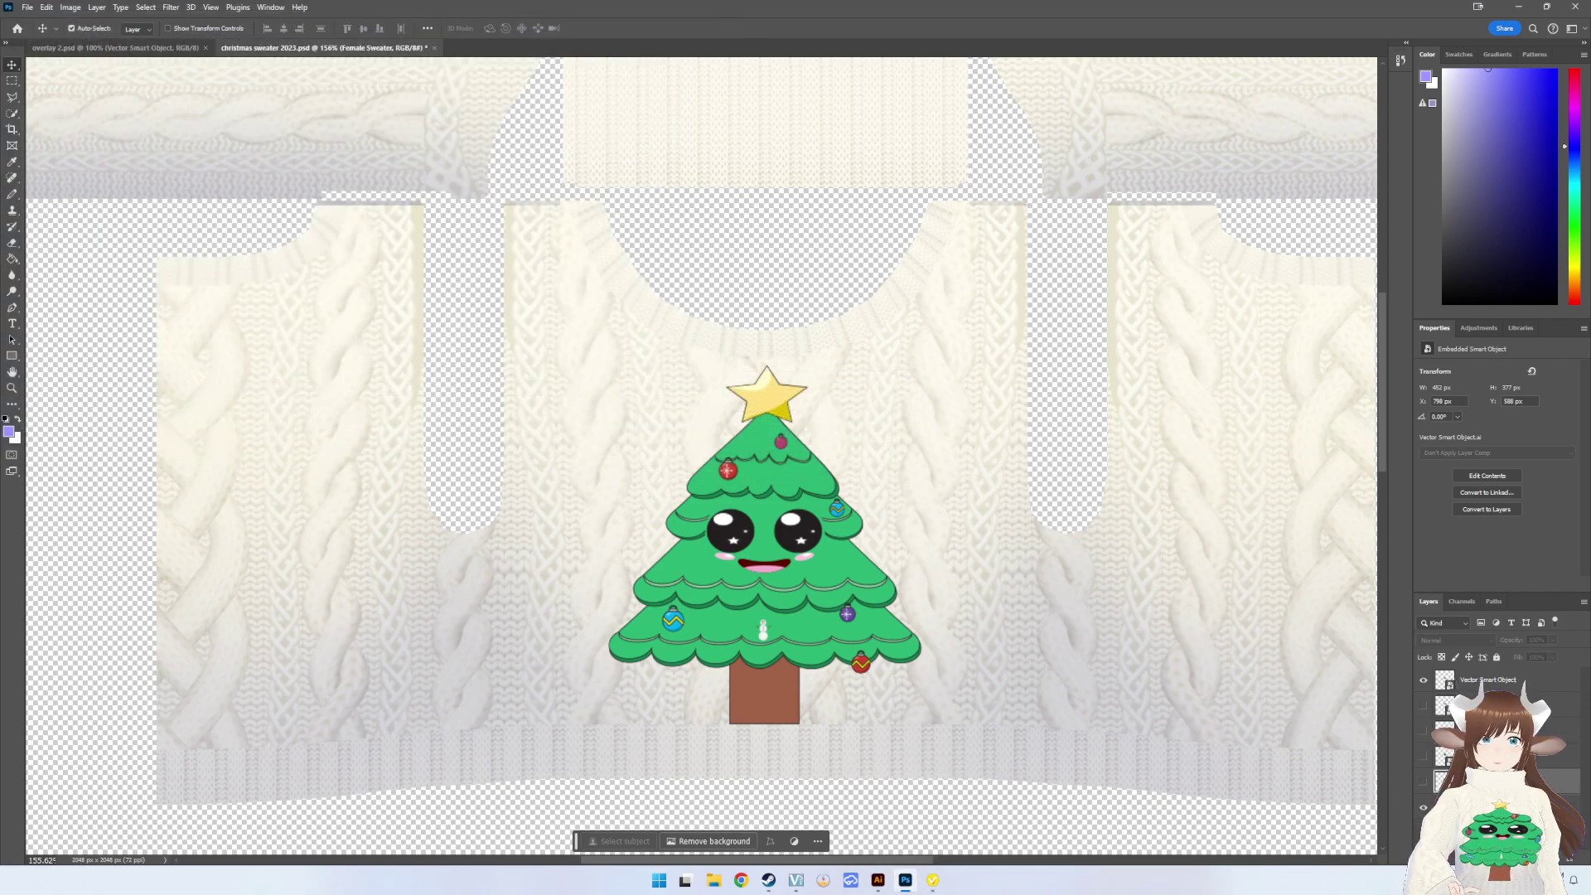
- Check the current layer's options, then make the next sweater-variant layer active
{"action": "right_click", "coordinate": [1462, 755]}
{"action": "key", "text": "Escape"}
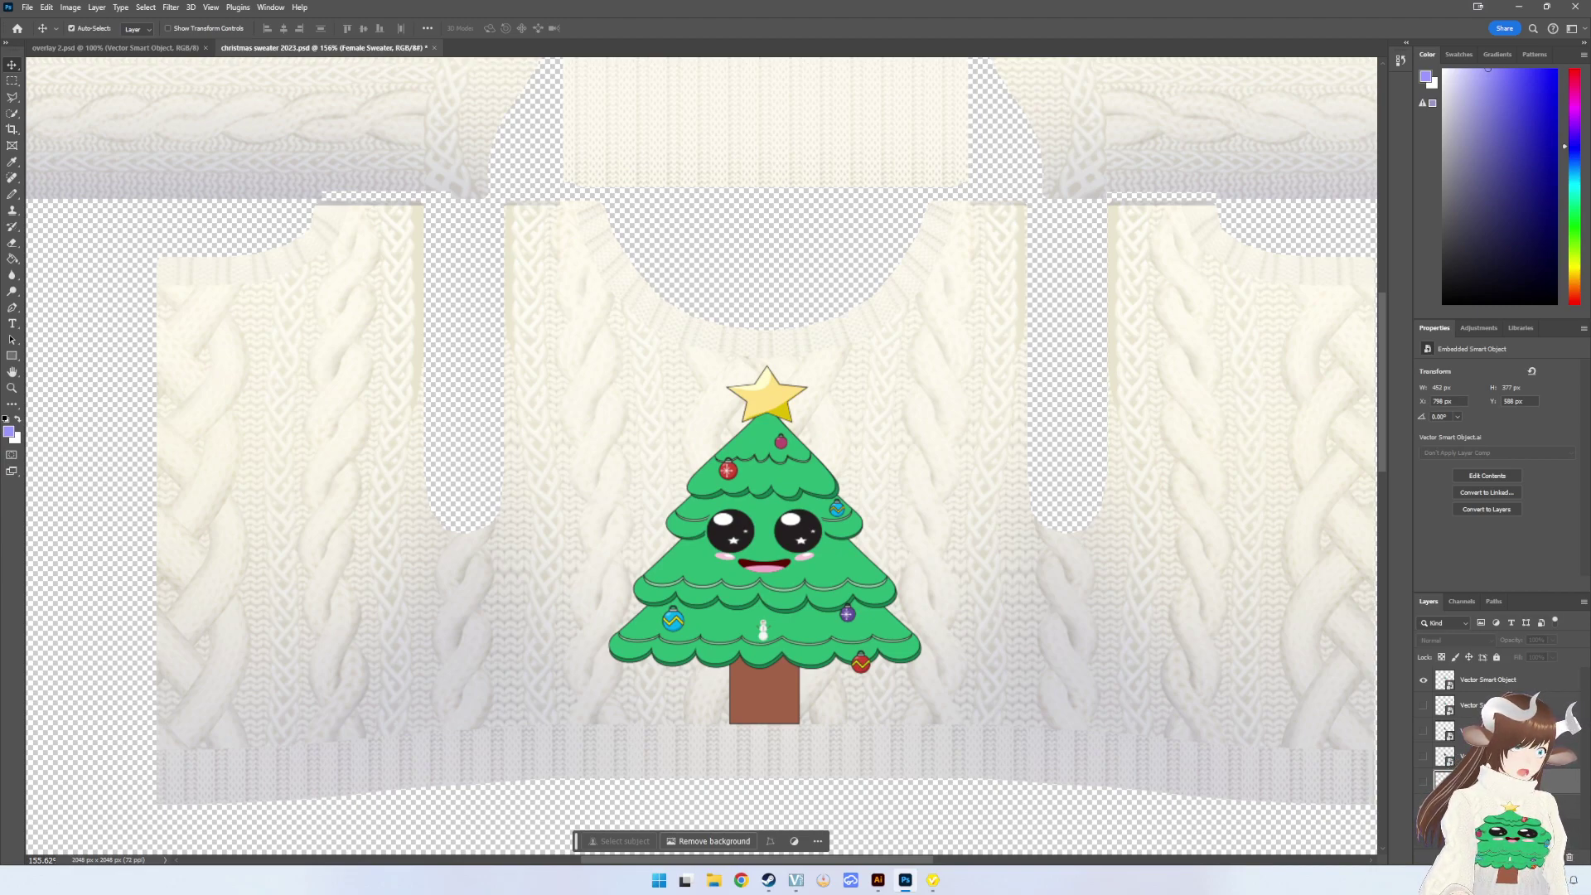
{"action": "left_click", "coordinate": [754, 582]}
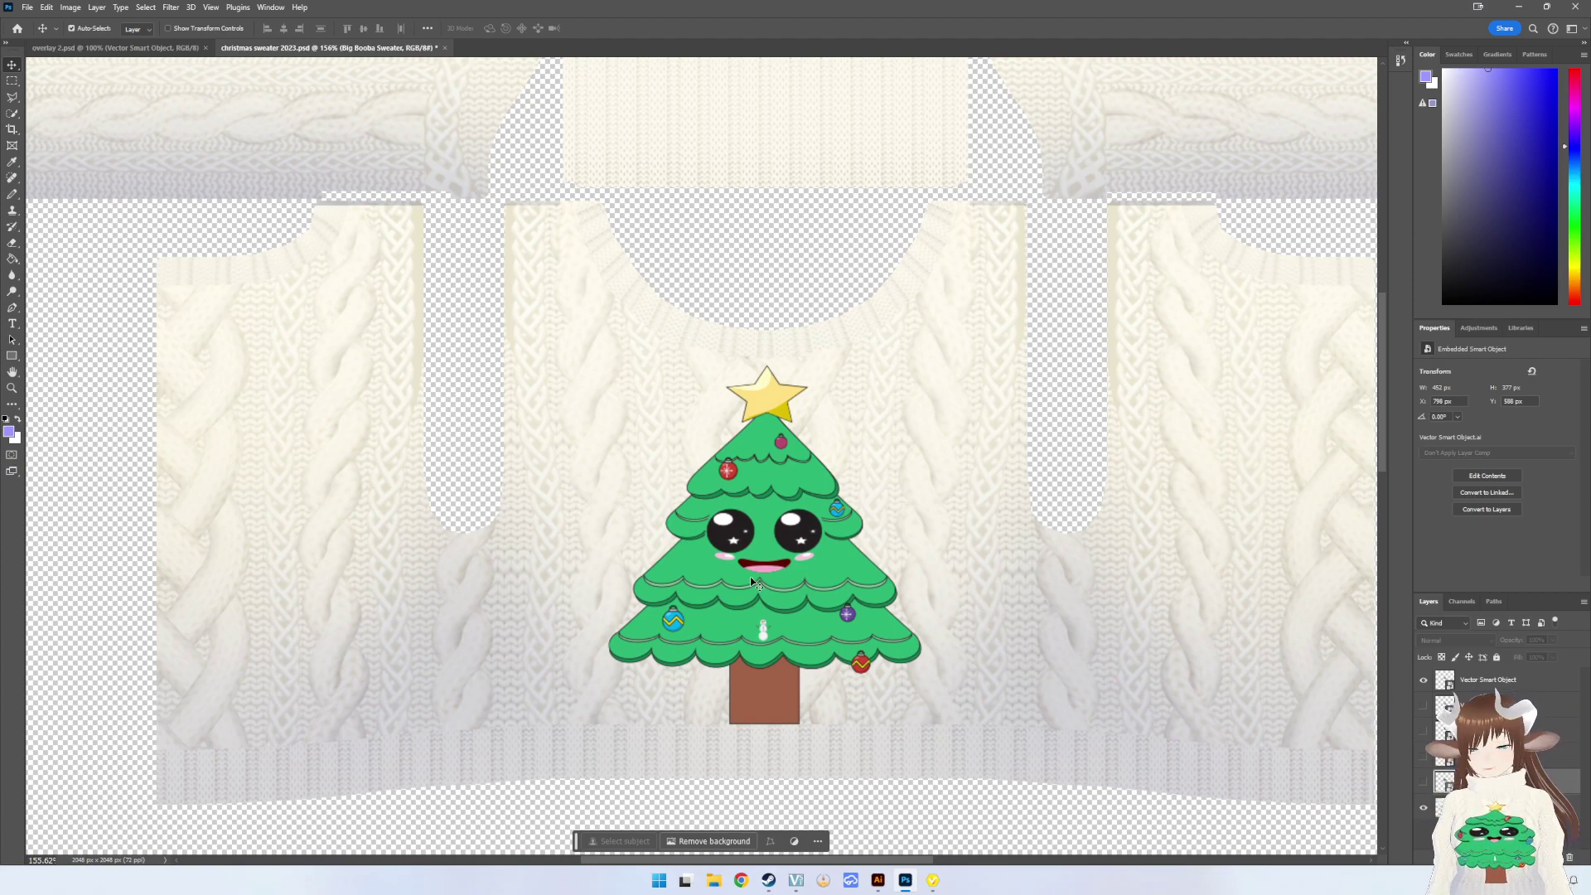
{"action": "left_click", "coordinate": [933, 880]}
- Import Xmas Sweater 2 onto the Default Design layer and orbit to inspect the tree print
{"action": "right_click", "coordinate": [83, 171]}
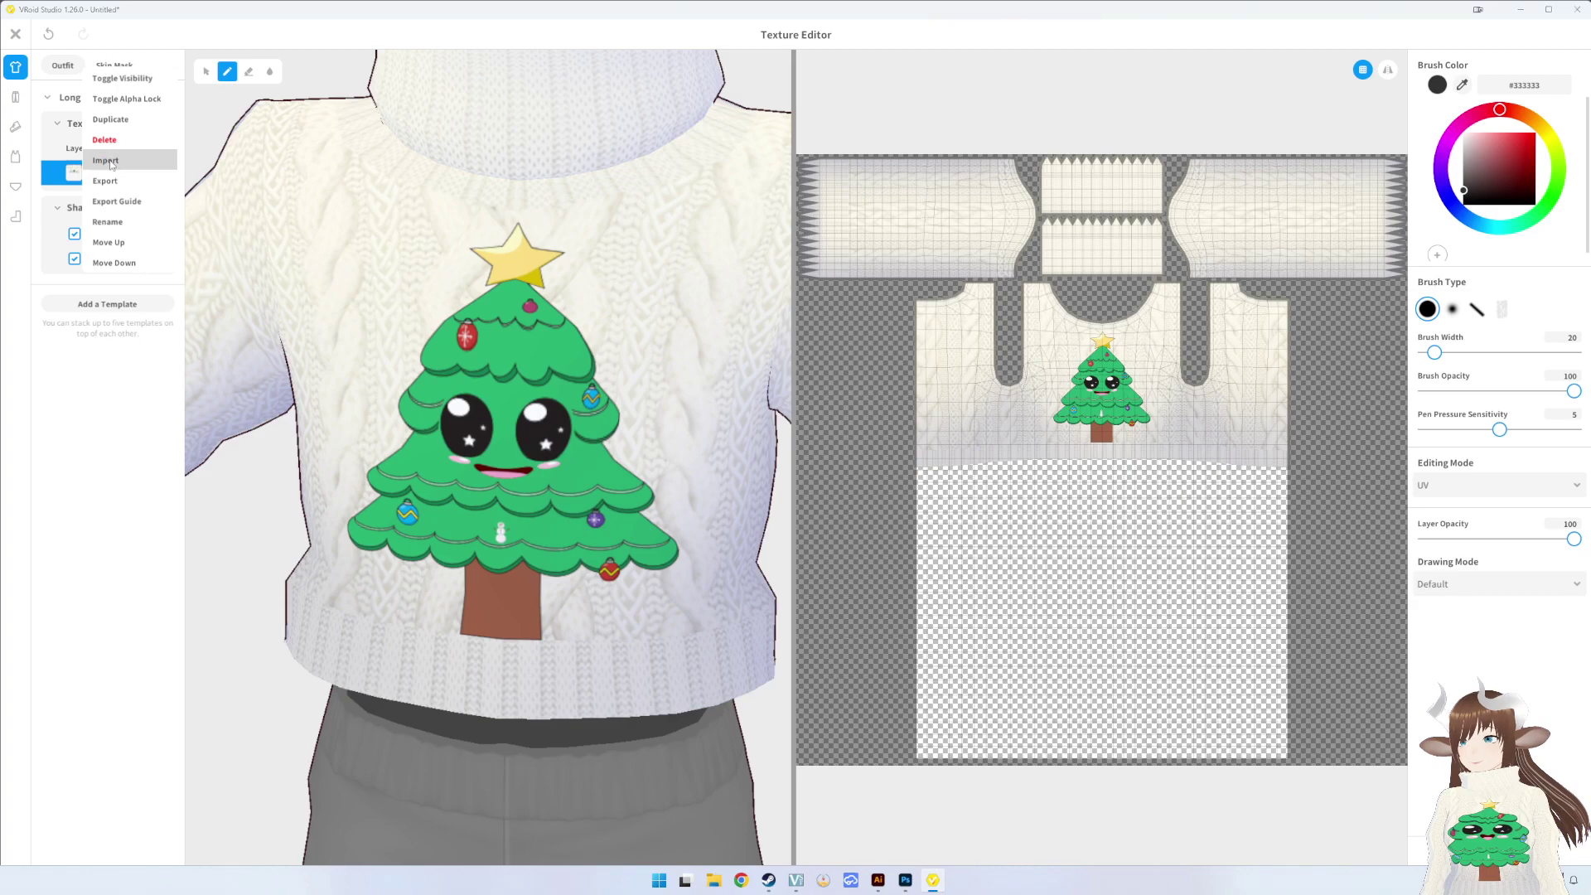
{"action": "left_click", "coordinate": [108, 162]}
{"action": "double_click", "coordinate": [217, 124]}
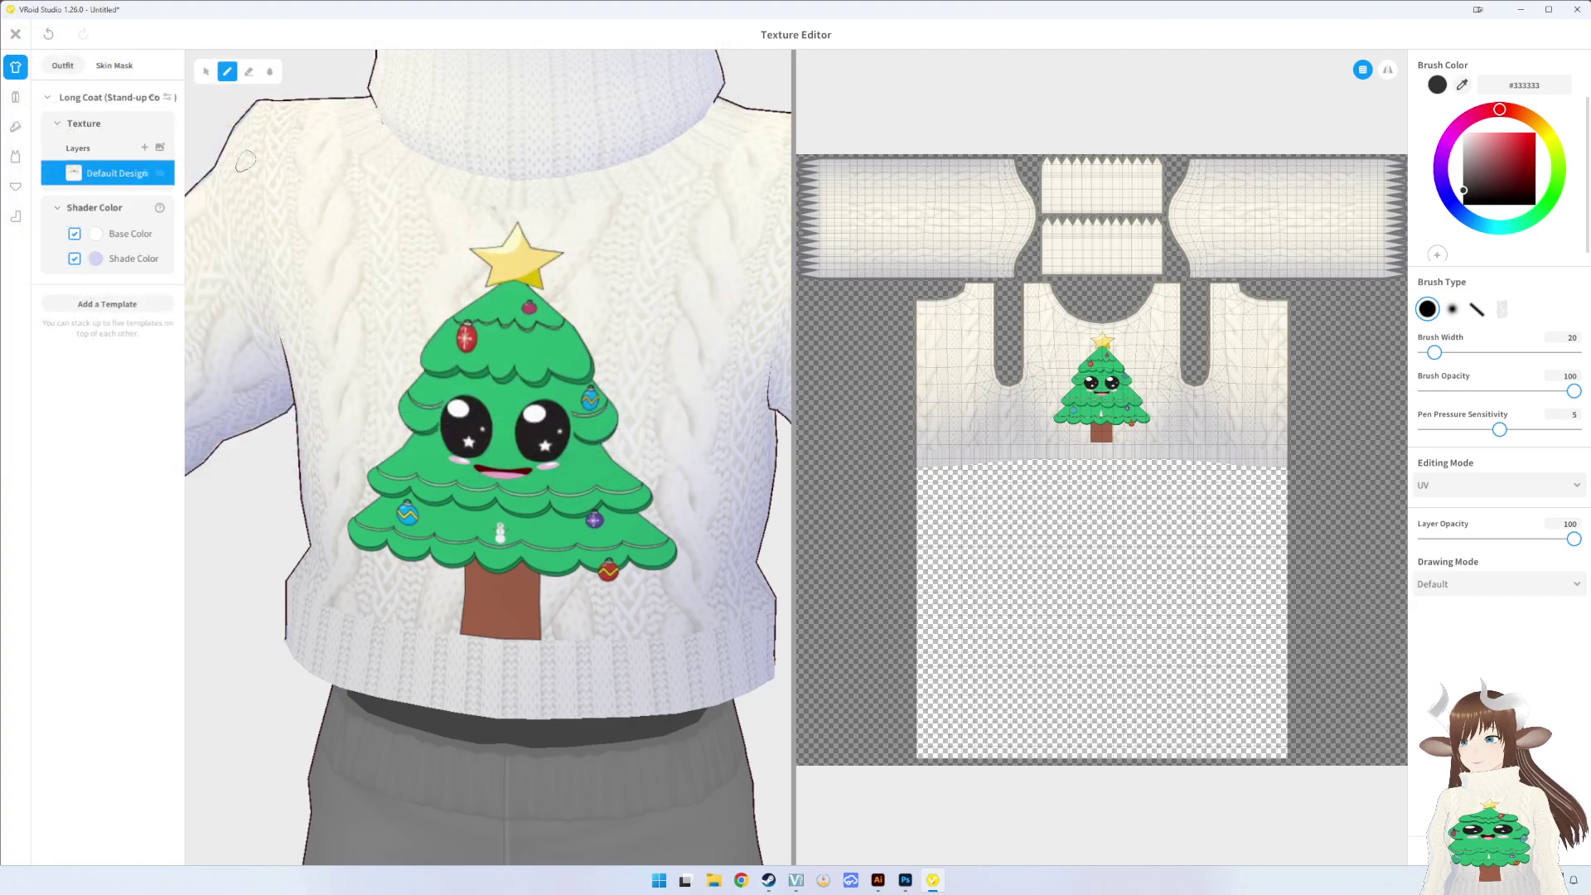
{"action": "right_click_drag", "start_coordinate": [679, 454], "coordinate": [613, 440]}
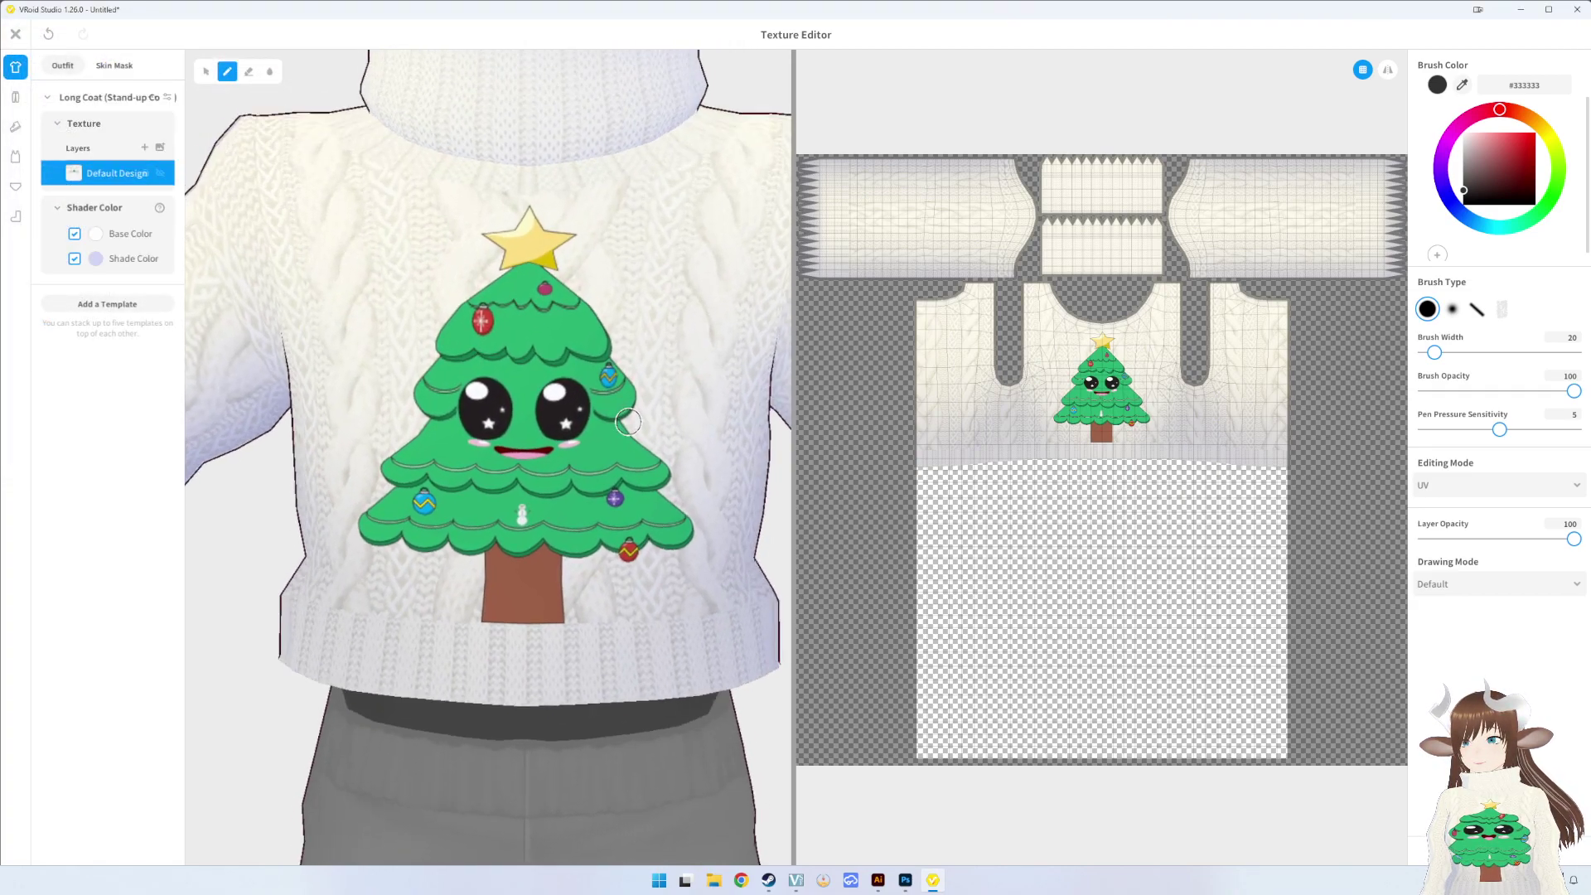
{"action": "mouse_move", "coordinate": [551, 423]}
{"action": "right_mouse_down"}
{"action": "mouse_move", "coordinate": [536, 426]}
{"action": "mouse_move", "coordinate": [551, 426]}
{"action": "right_mouse_up"}
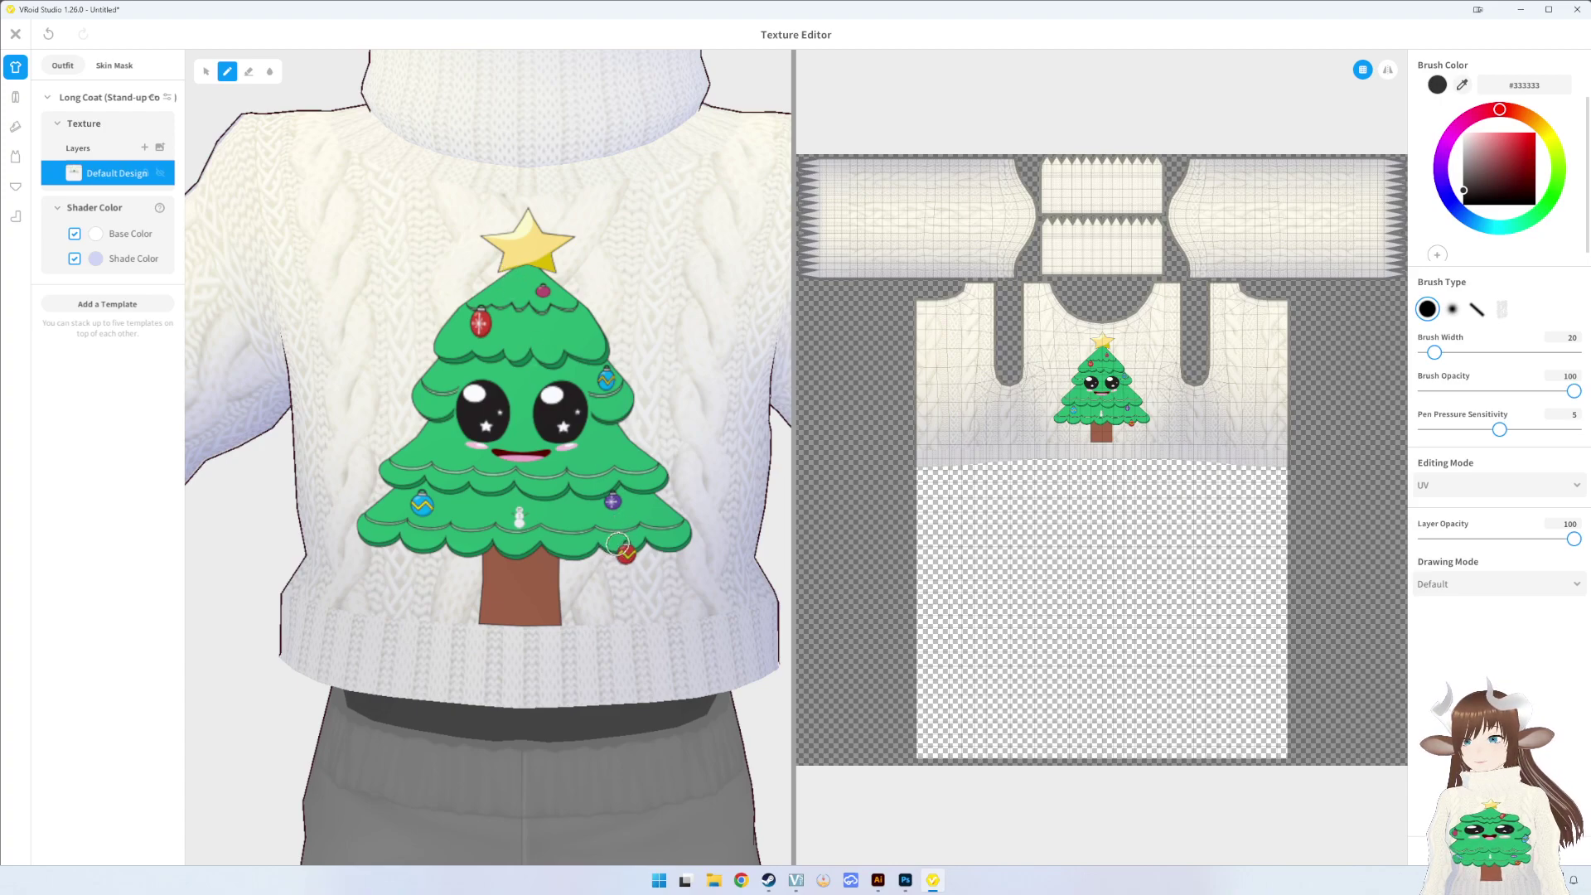
- Nudge the star slightly down onto the centre tree and marquee-select the whole tree
{"action": "left_click", "coordinate": [905, 883]}
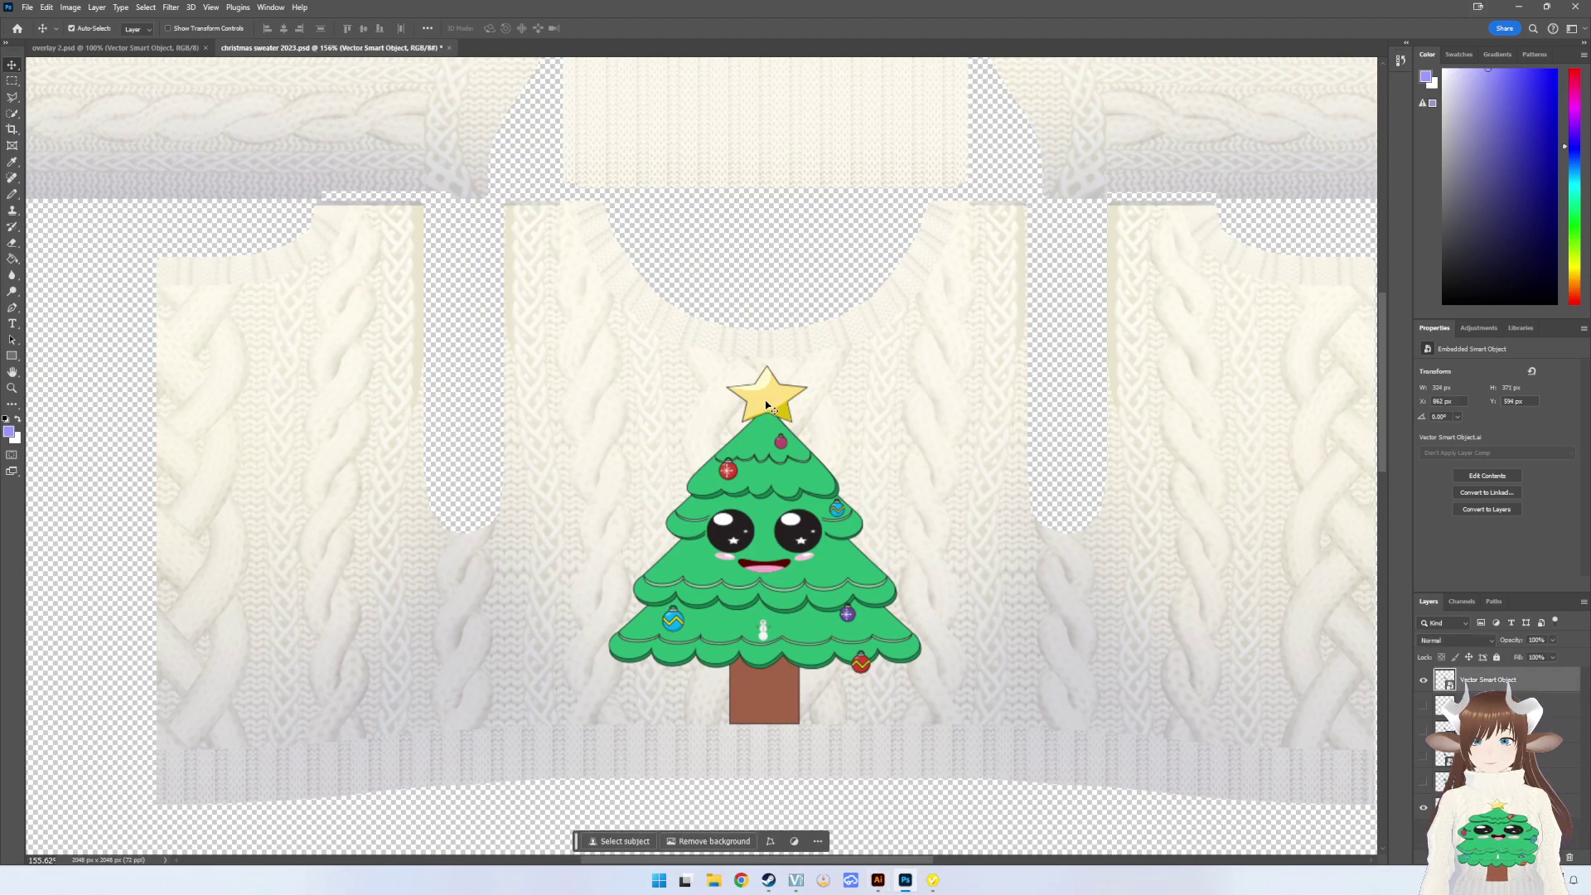
{"action": "left_click", "coordinate": [877, 880]}
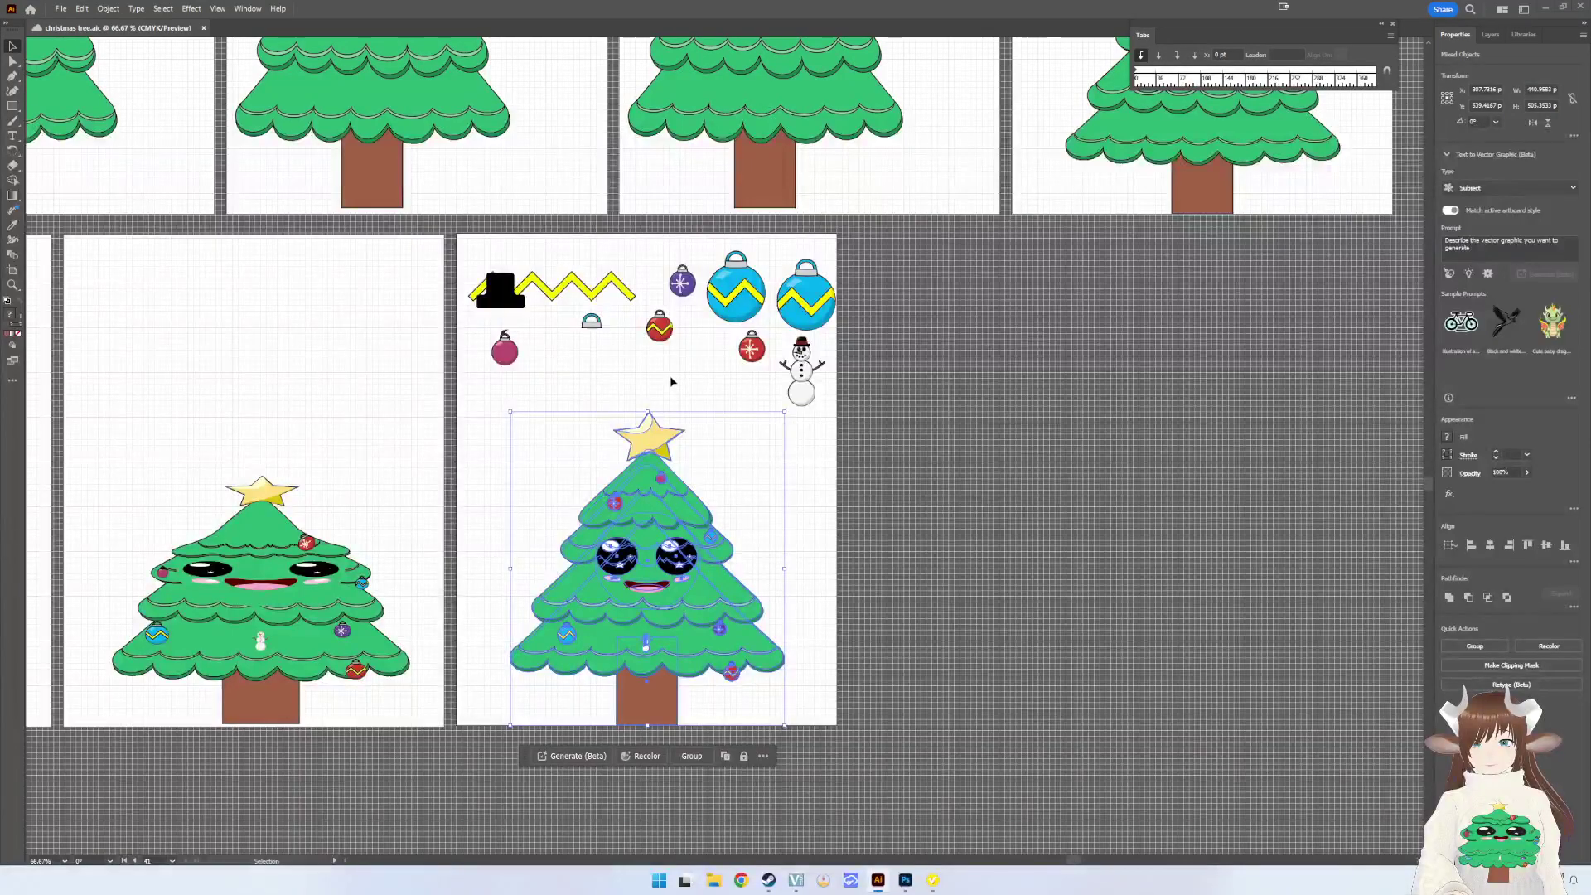
{"action": "left_click", "coordinate": [667, 398]}
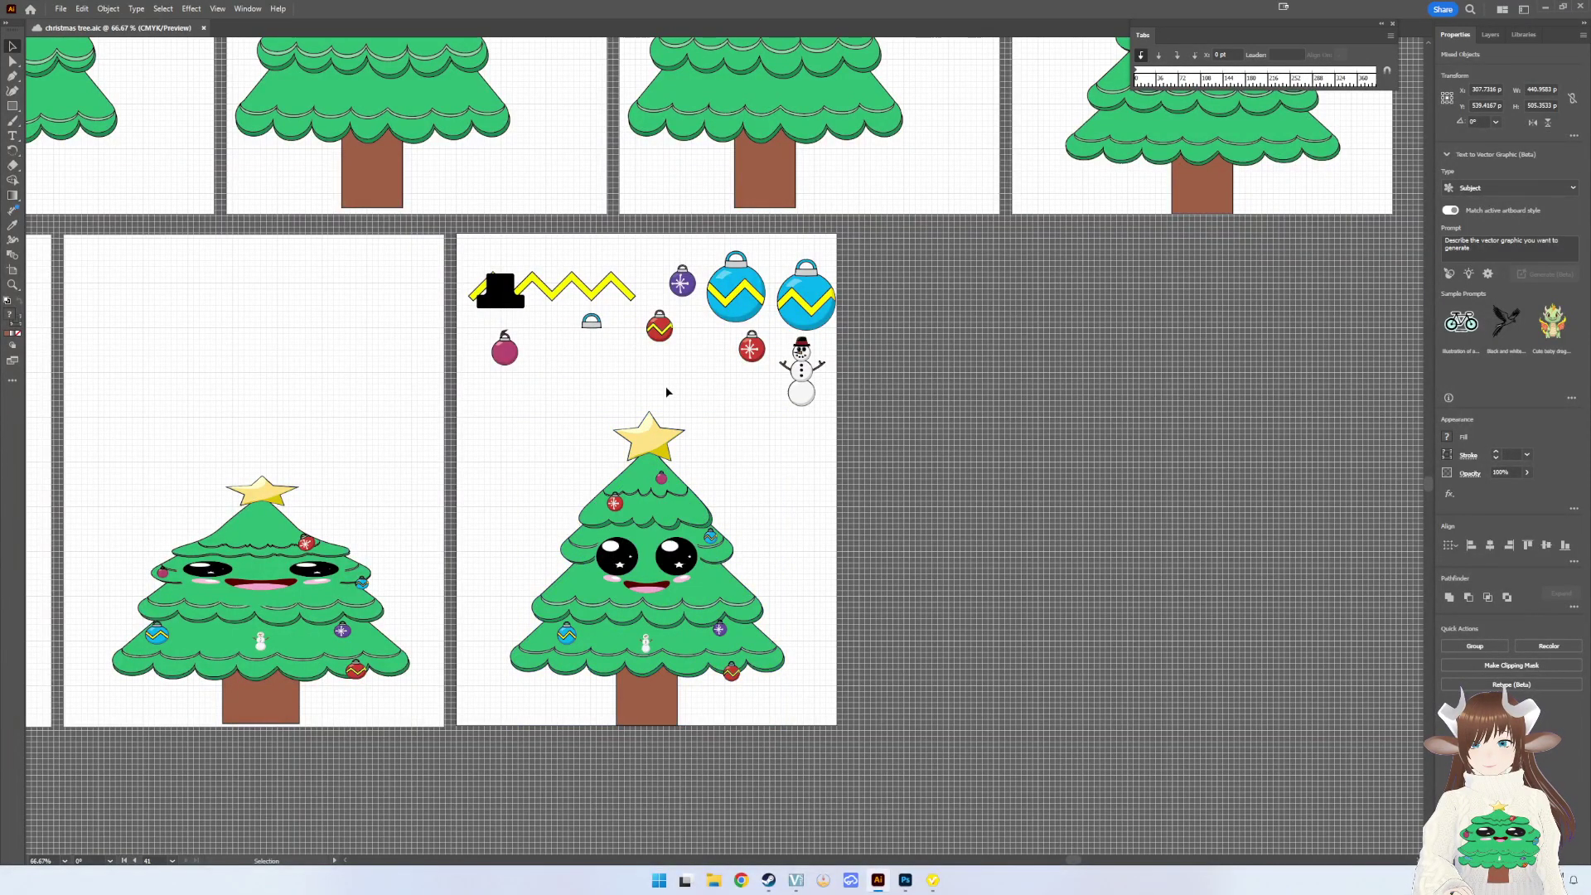
{"action": "left_click", "coordinate": [645, 447]}
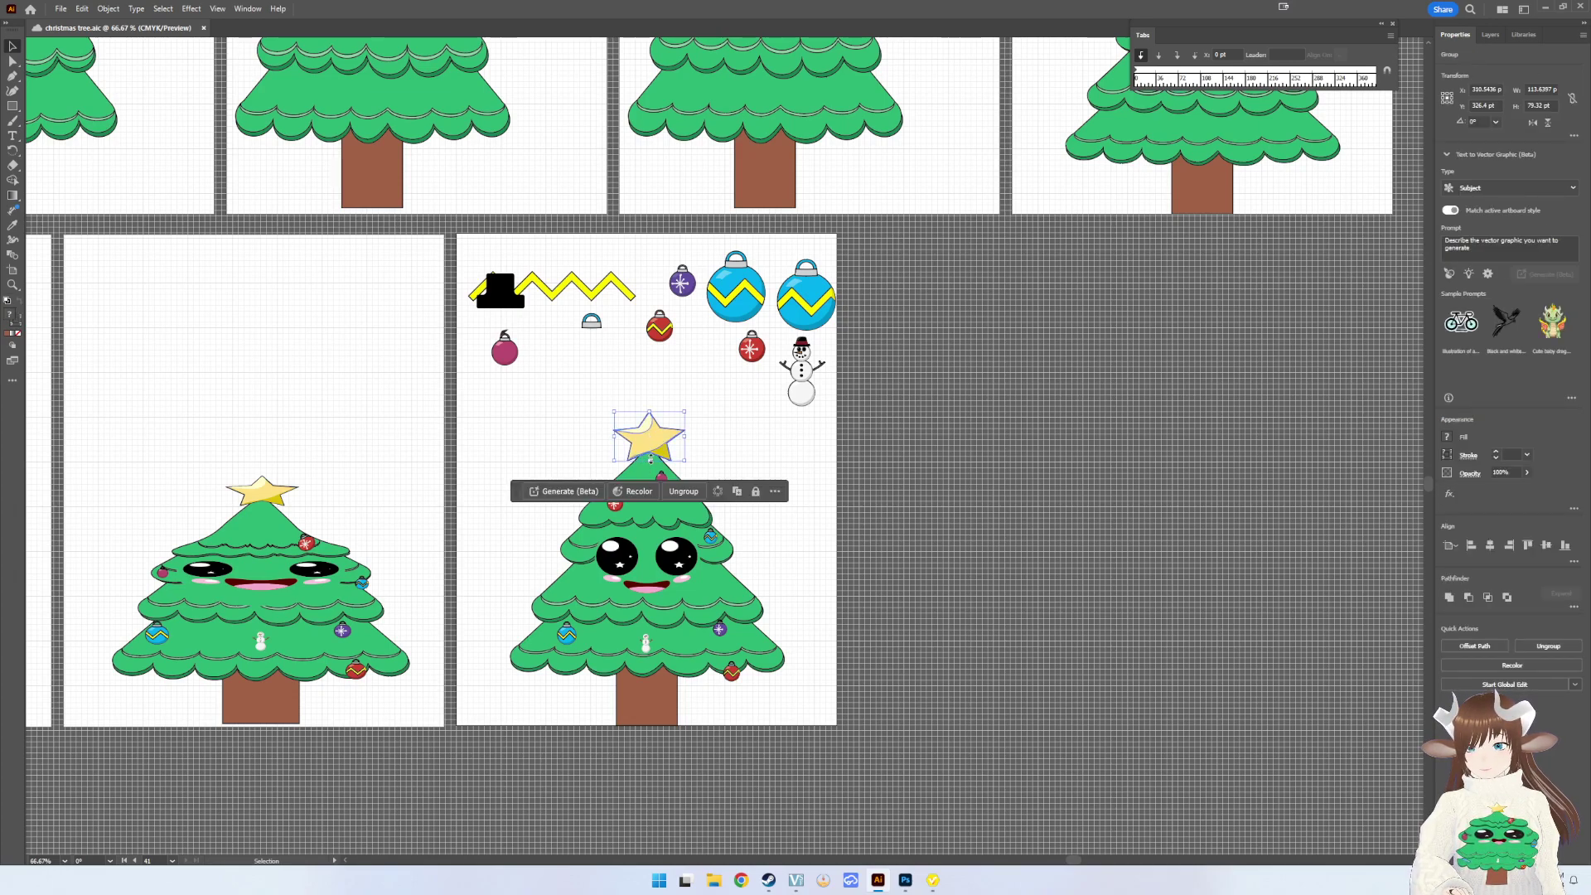
{"action": "left_click_drag", "start_coordinate": [650, 458], "coordinate": [647, 448]}
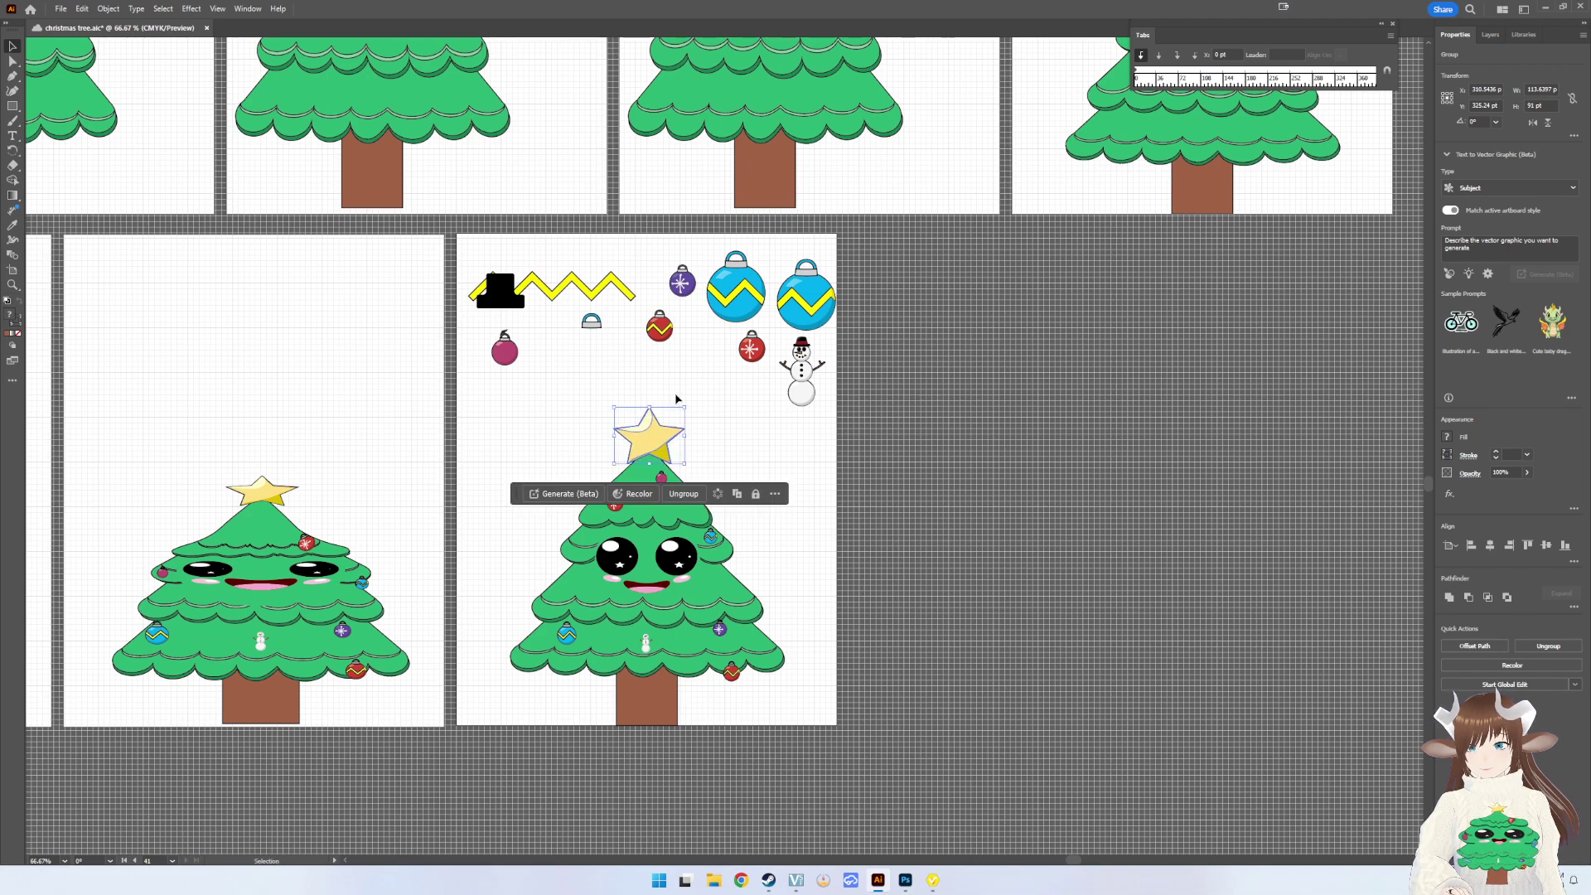
{"action": "left_click", "coordinate": [661, 410]}
{"action": "left_click_drag", "start_coordinate": [730, 785], "coordinate": [596, 431]}
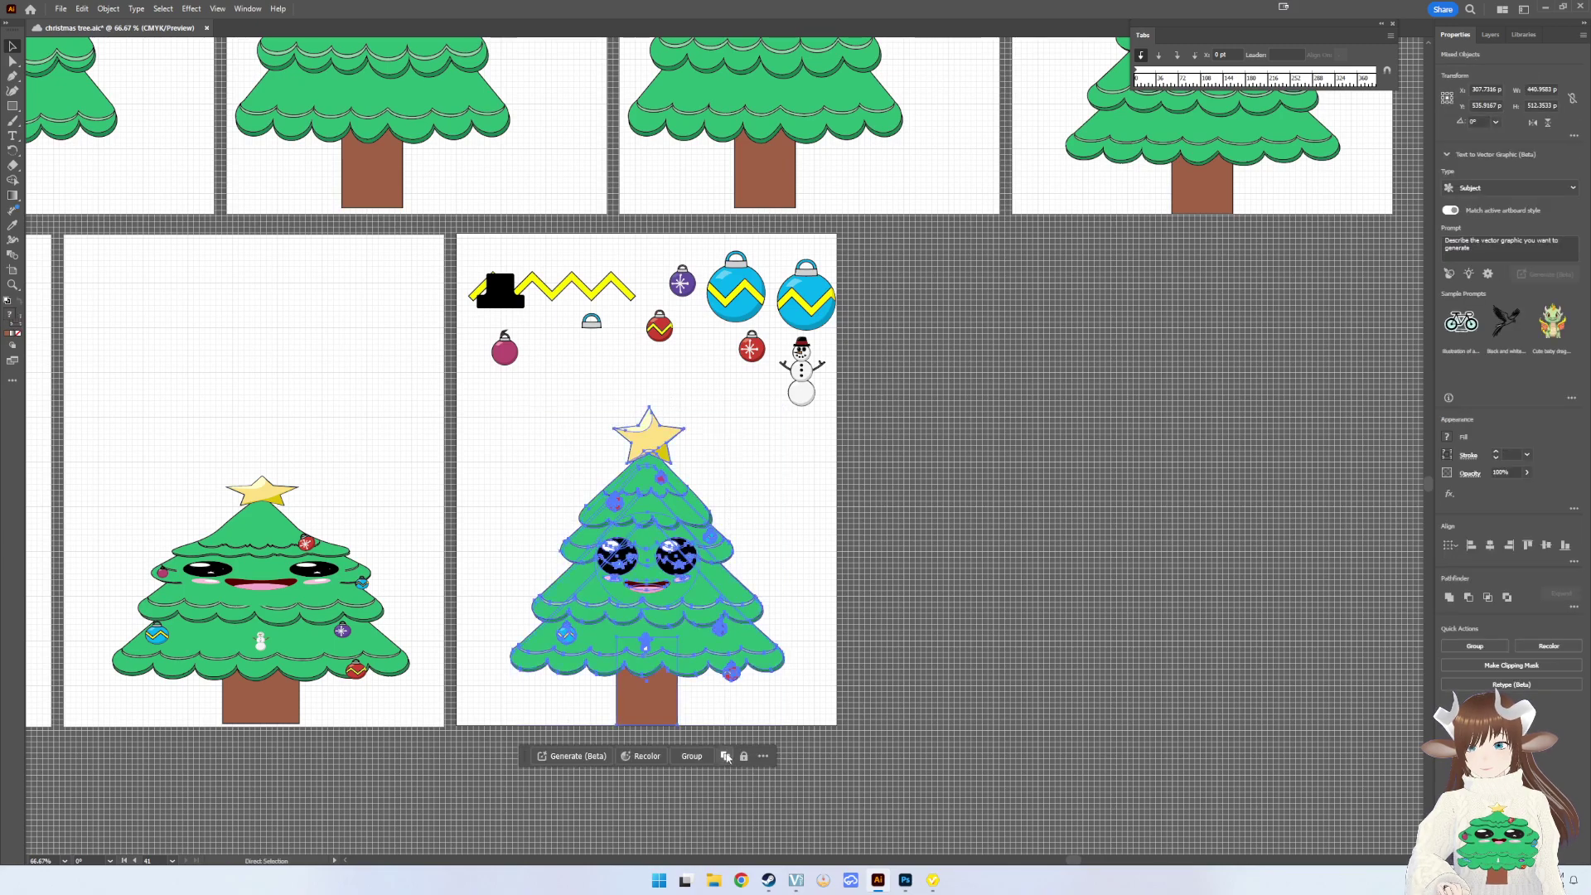
{"action": "mouse_move", "coordinate": [905, 880]}
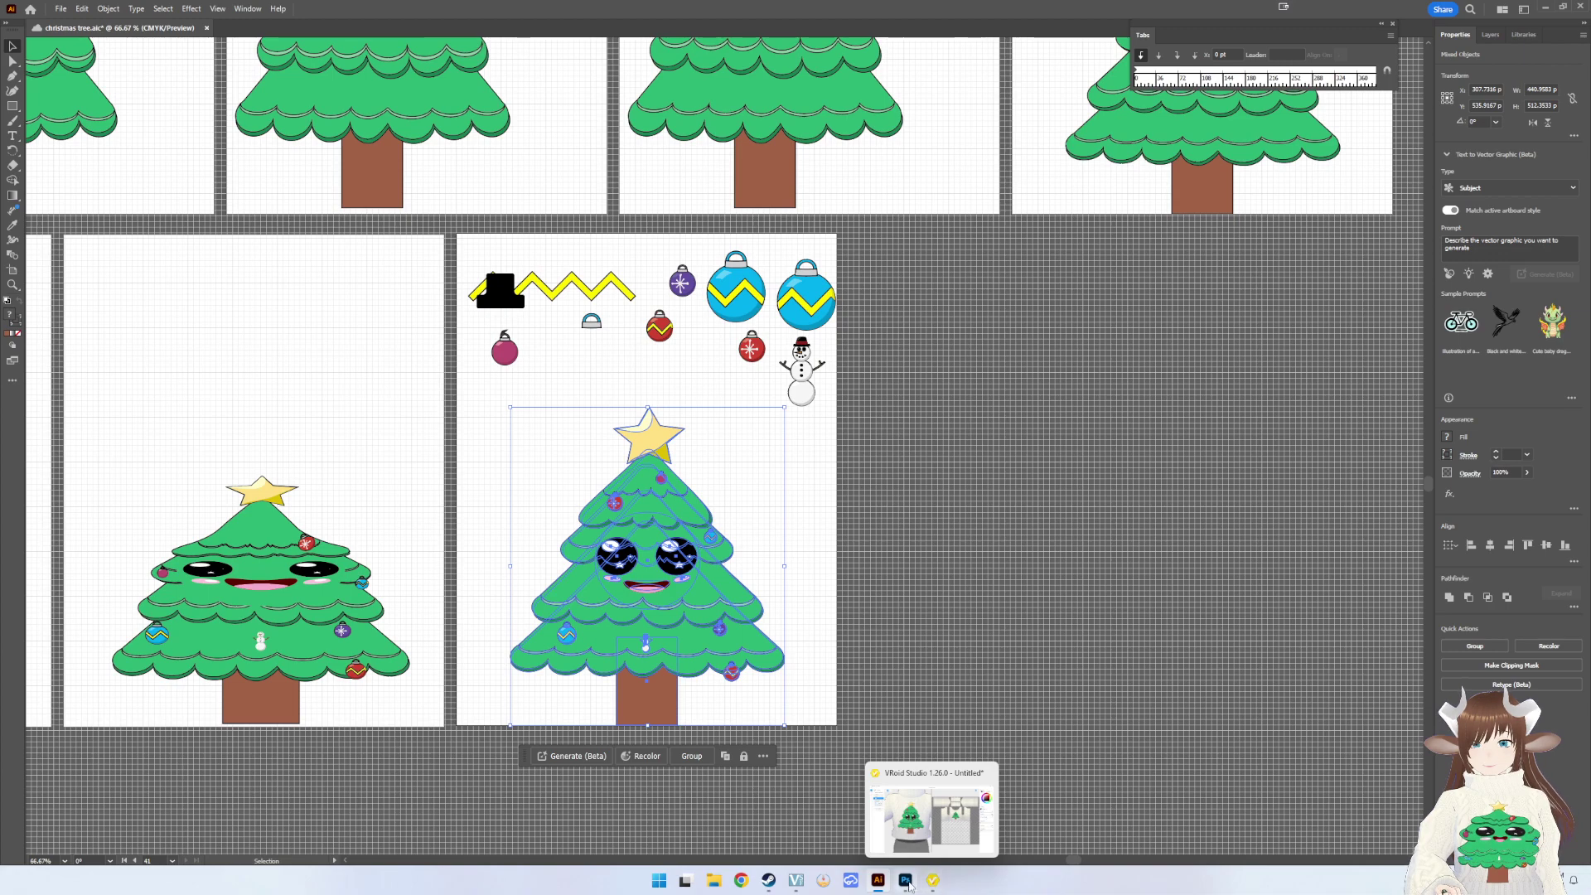
- Paste the tree as a smart object, shrinking and centring it on the sweater chest
{"action": "left_click", "coordinate": [905, 879]}
{"action": "key", "text": "ctrl+v"}
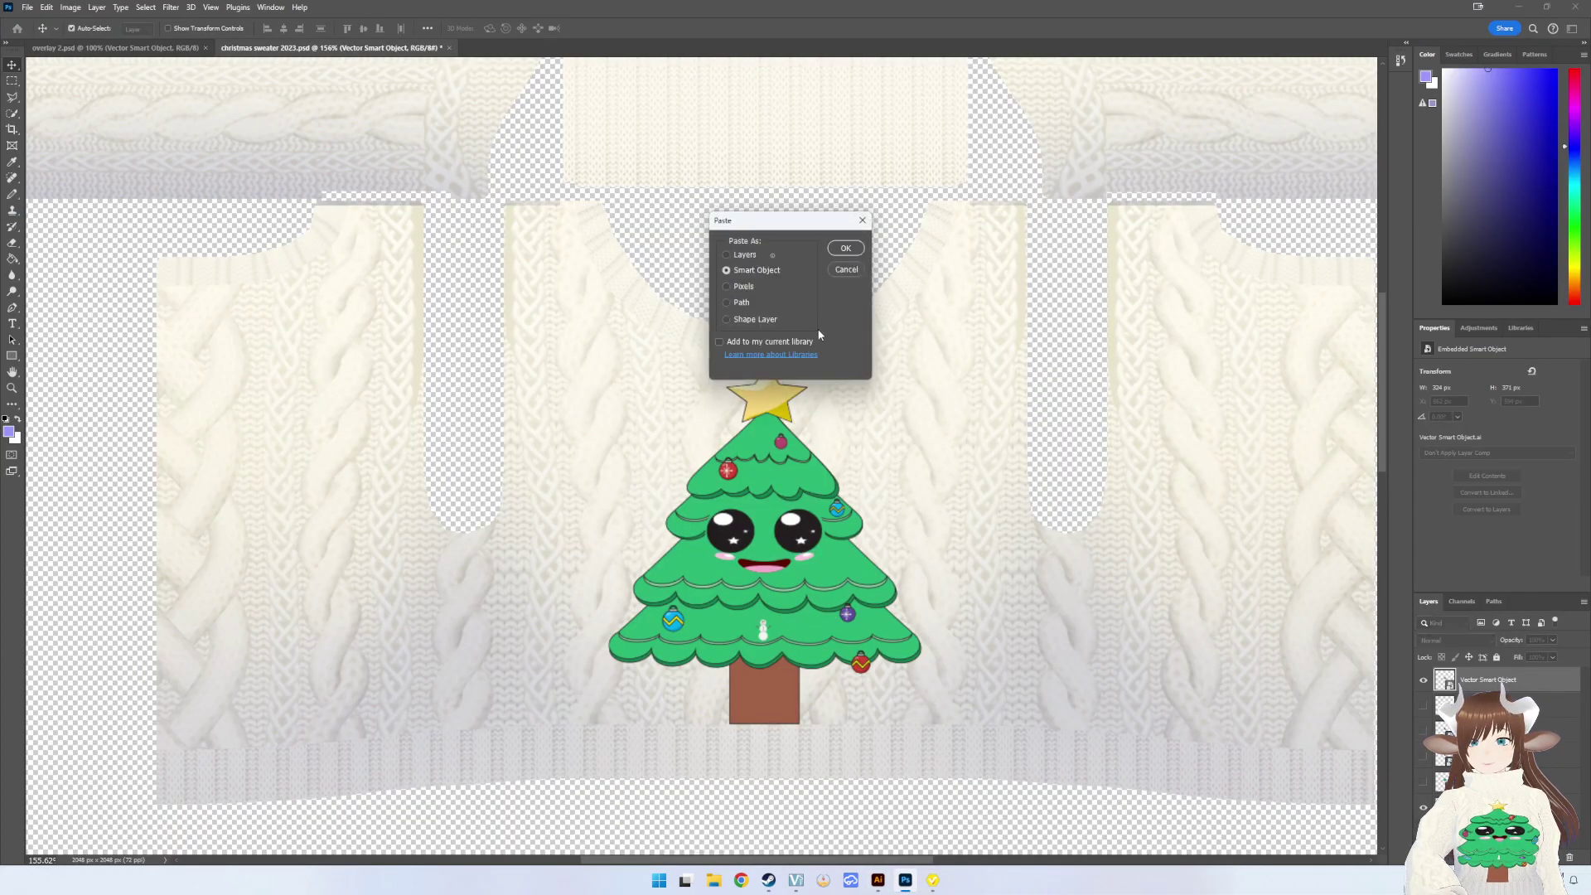
{"action": "left_click", "coordinate": [846, 249]}
{"action": "left_click_drag", "start_coordinate": [772, 494], "coordinate": [828, 512]}
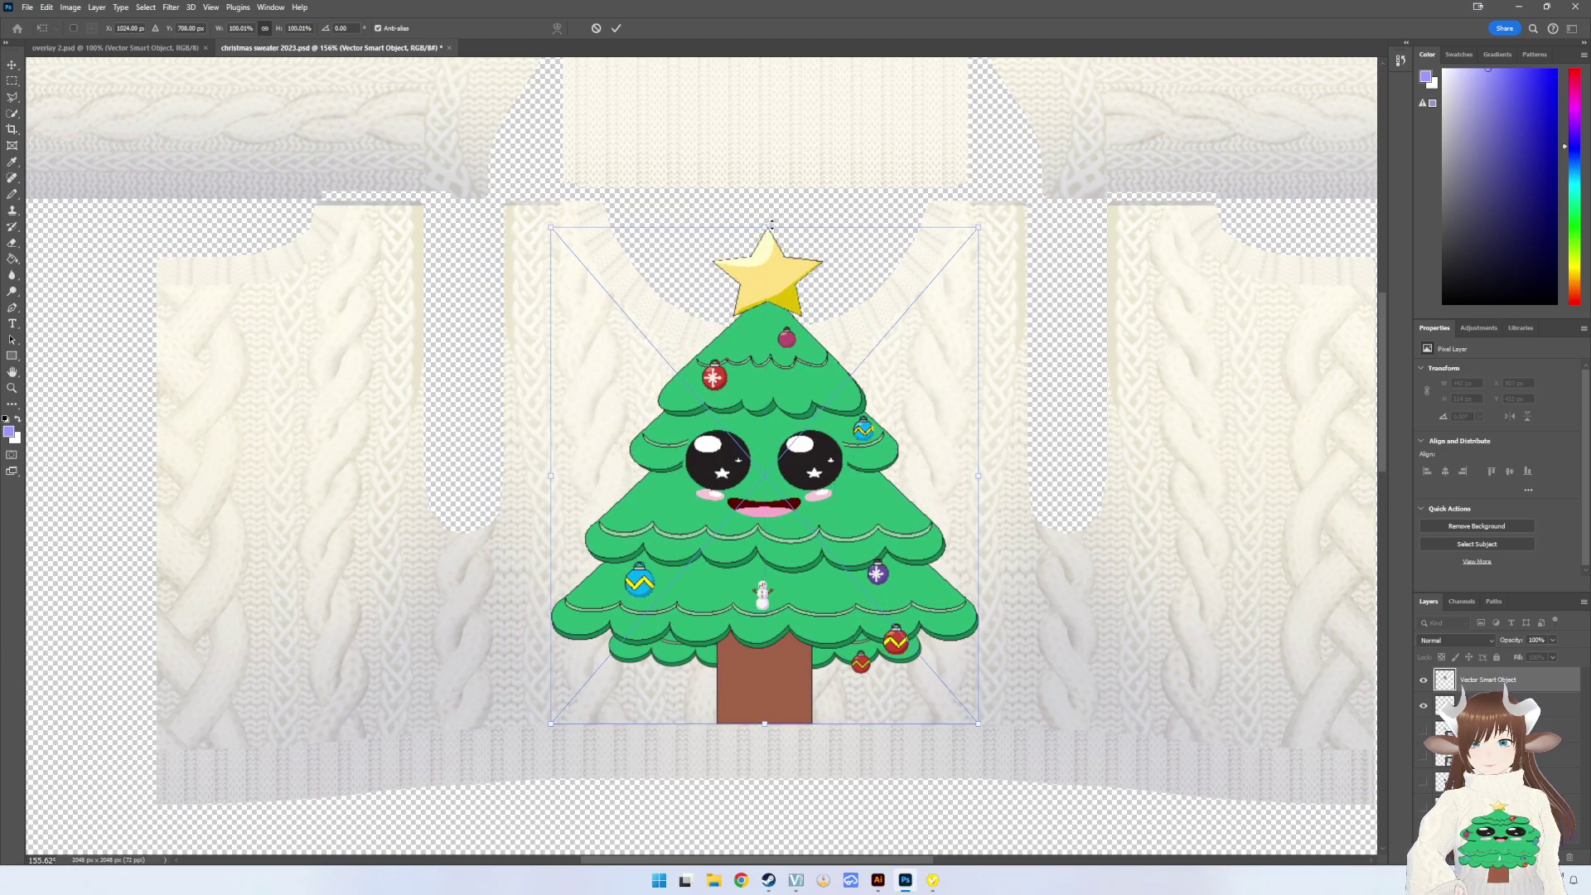
{"action": "left_click_drag", "start_coordinate": [765, 227], "coordinate": [766, 360]}
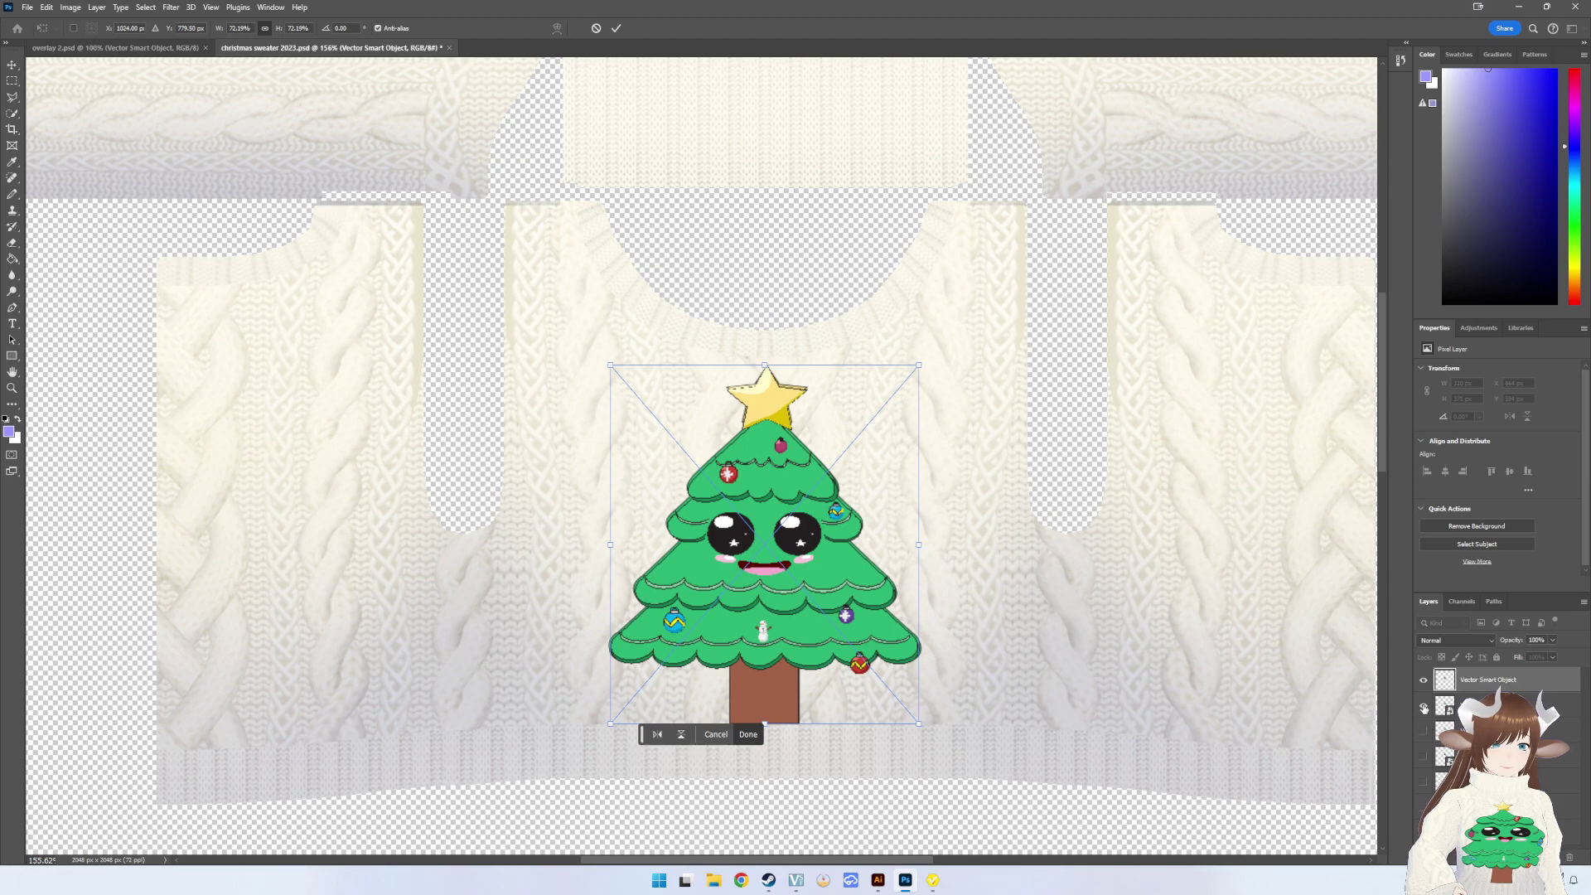
{"action": "key", "text": "Return"}
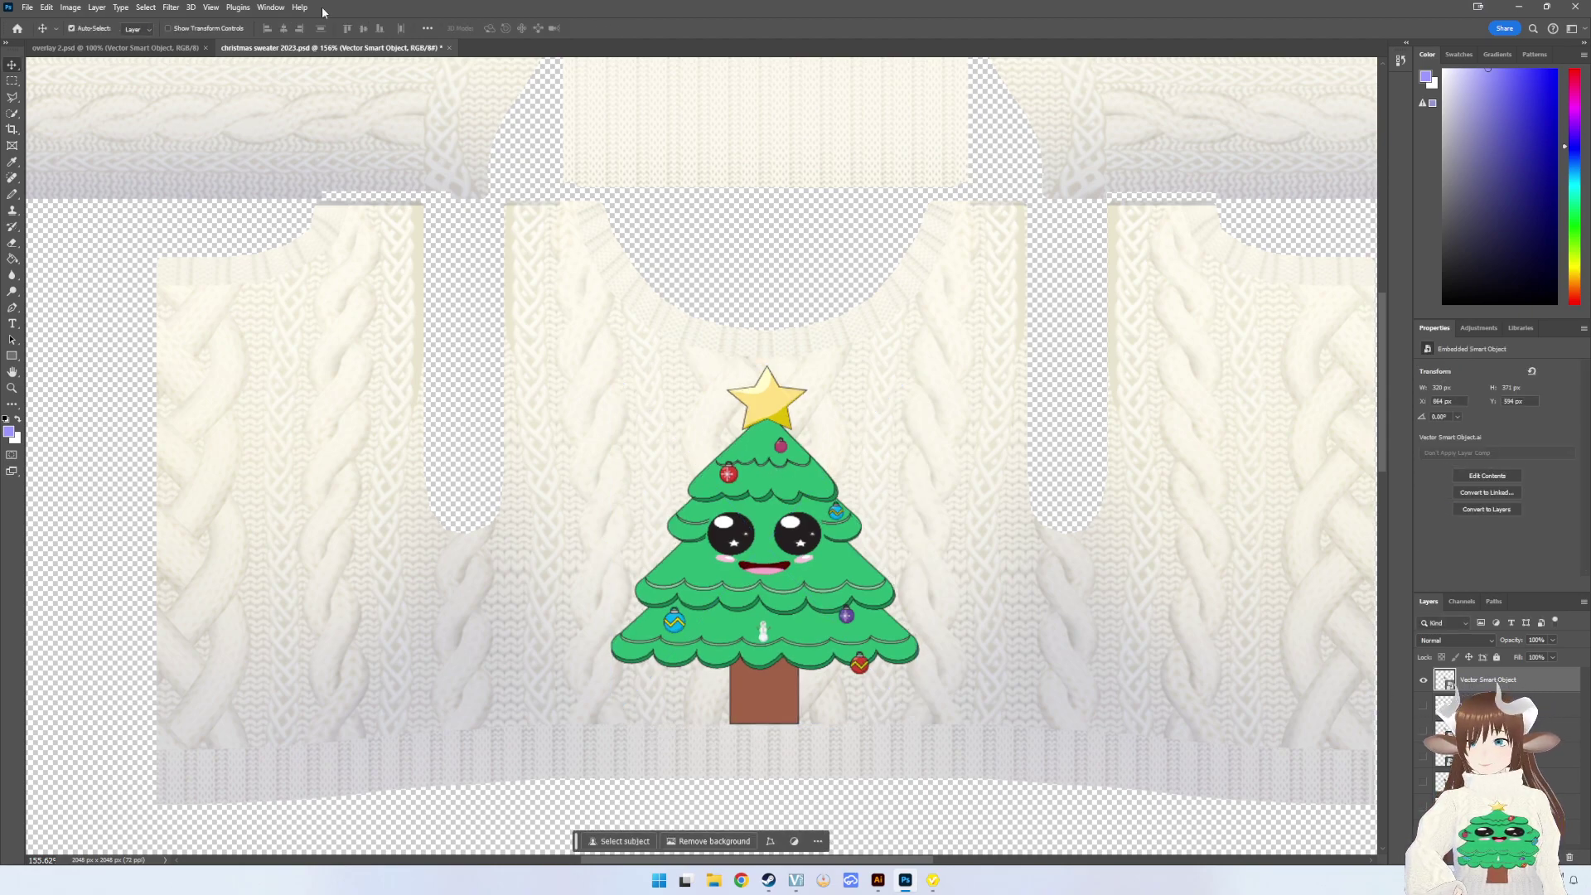
- Quick Export the texture as PNG, replacing Xmas Sweater 2 Flat Chest
{"action": "left_click", "coordinate": [20, 7]}
{"action": "mouse_move", "coordinate": [41, 224]}
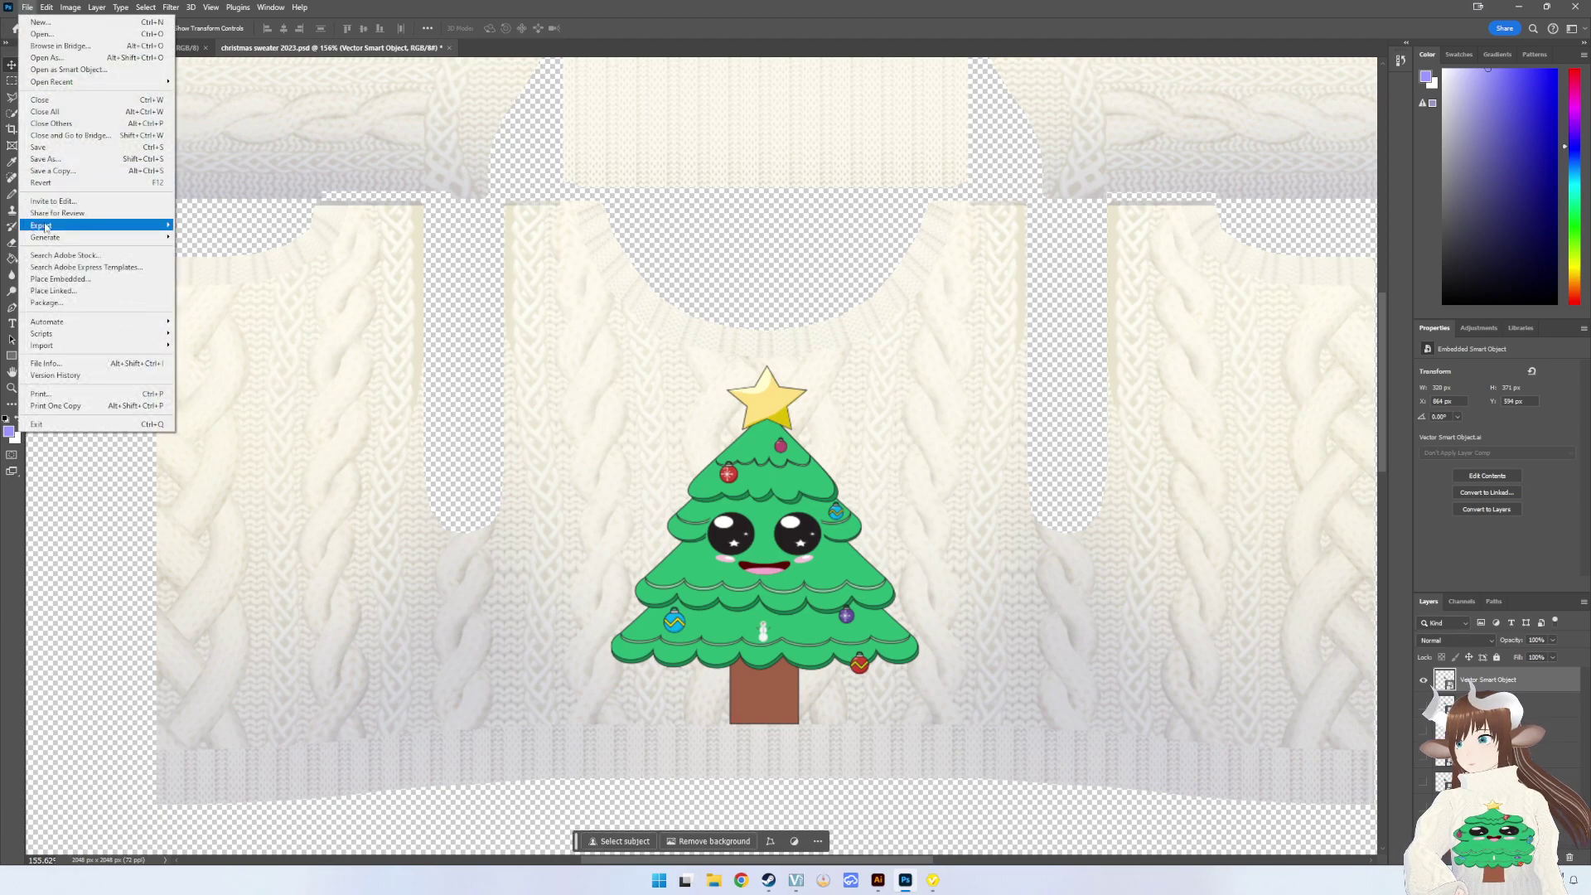
{"action": "left_click", "coordinate": [221, 227]}
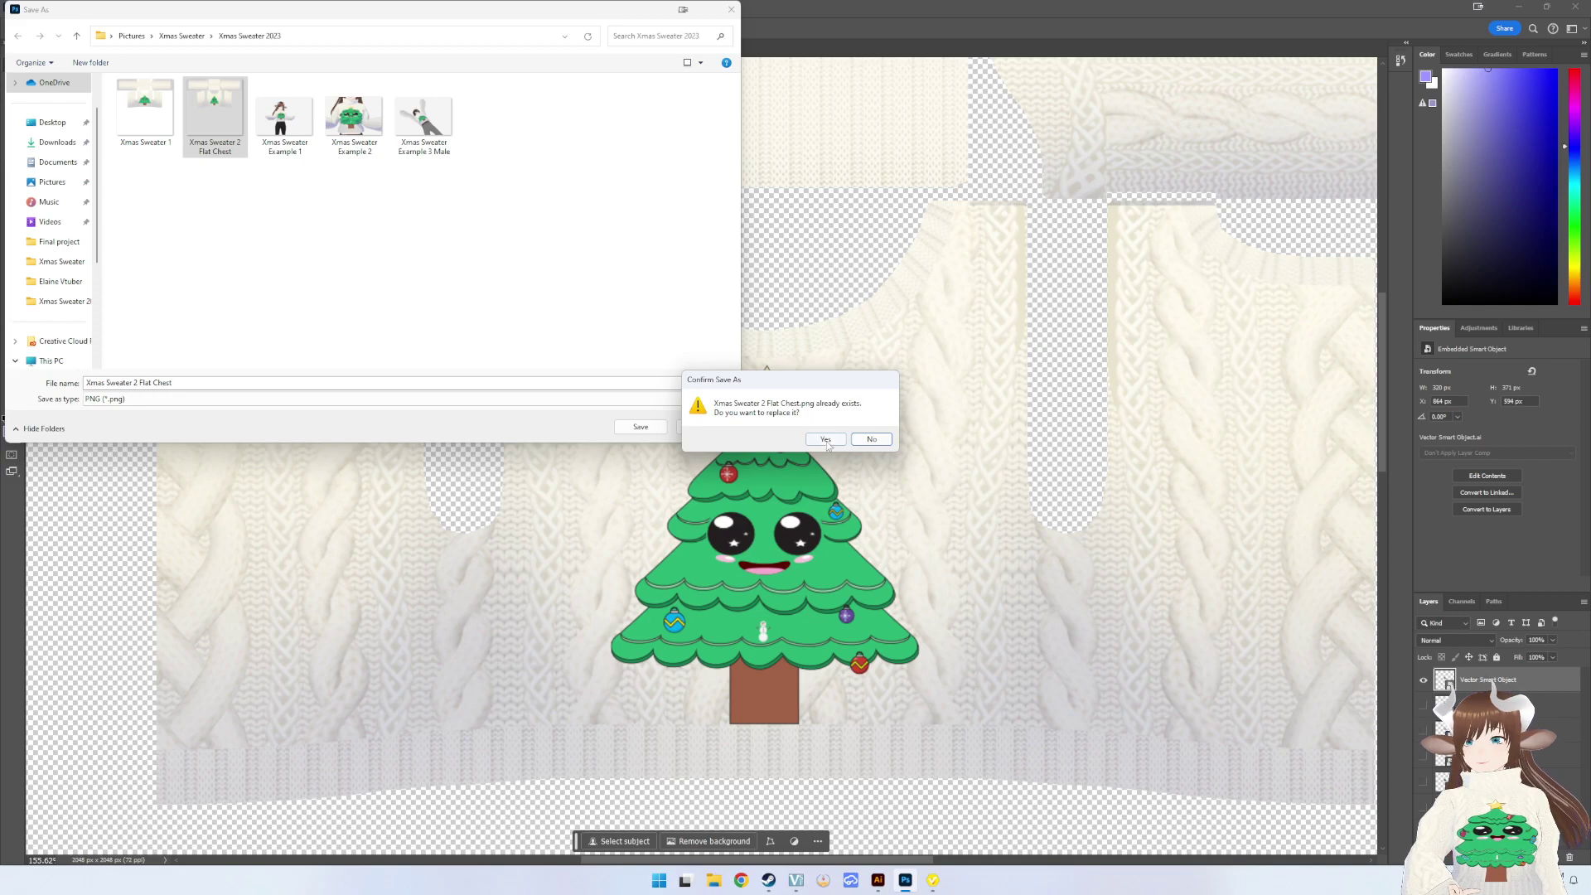
{"action": "left_click", "coordinate": [822, 437]}
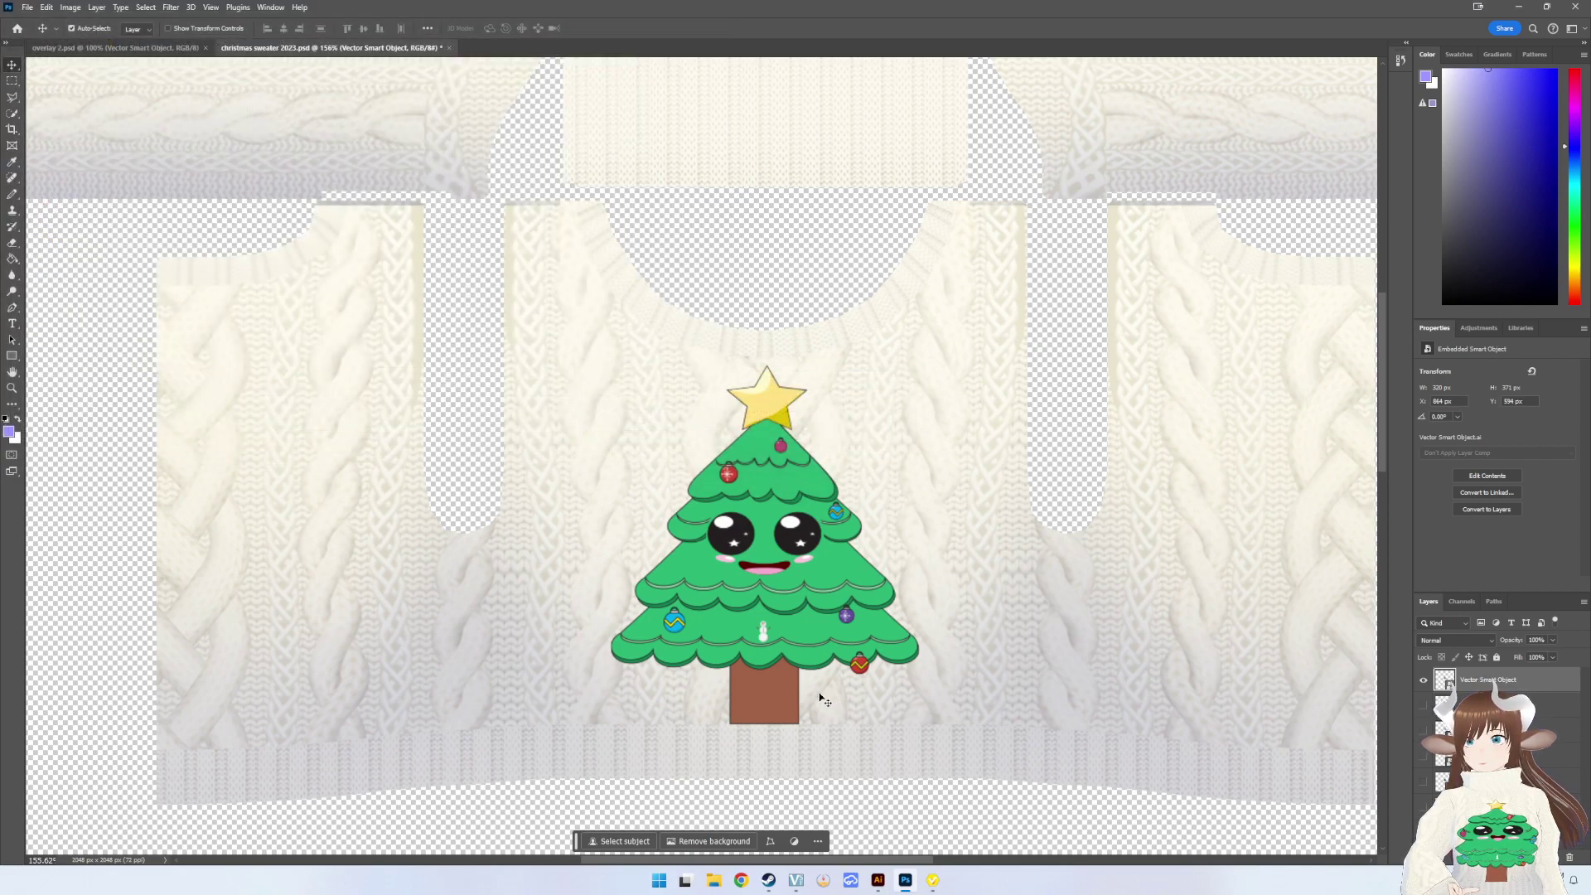
{"action": "mouse_move", "coordinate": [932, 880]}
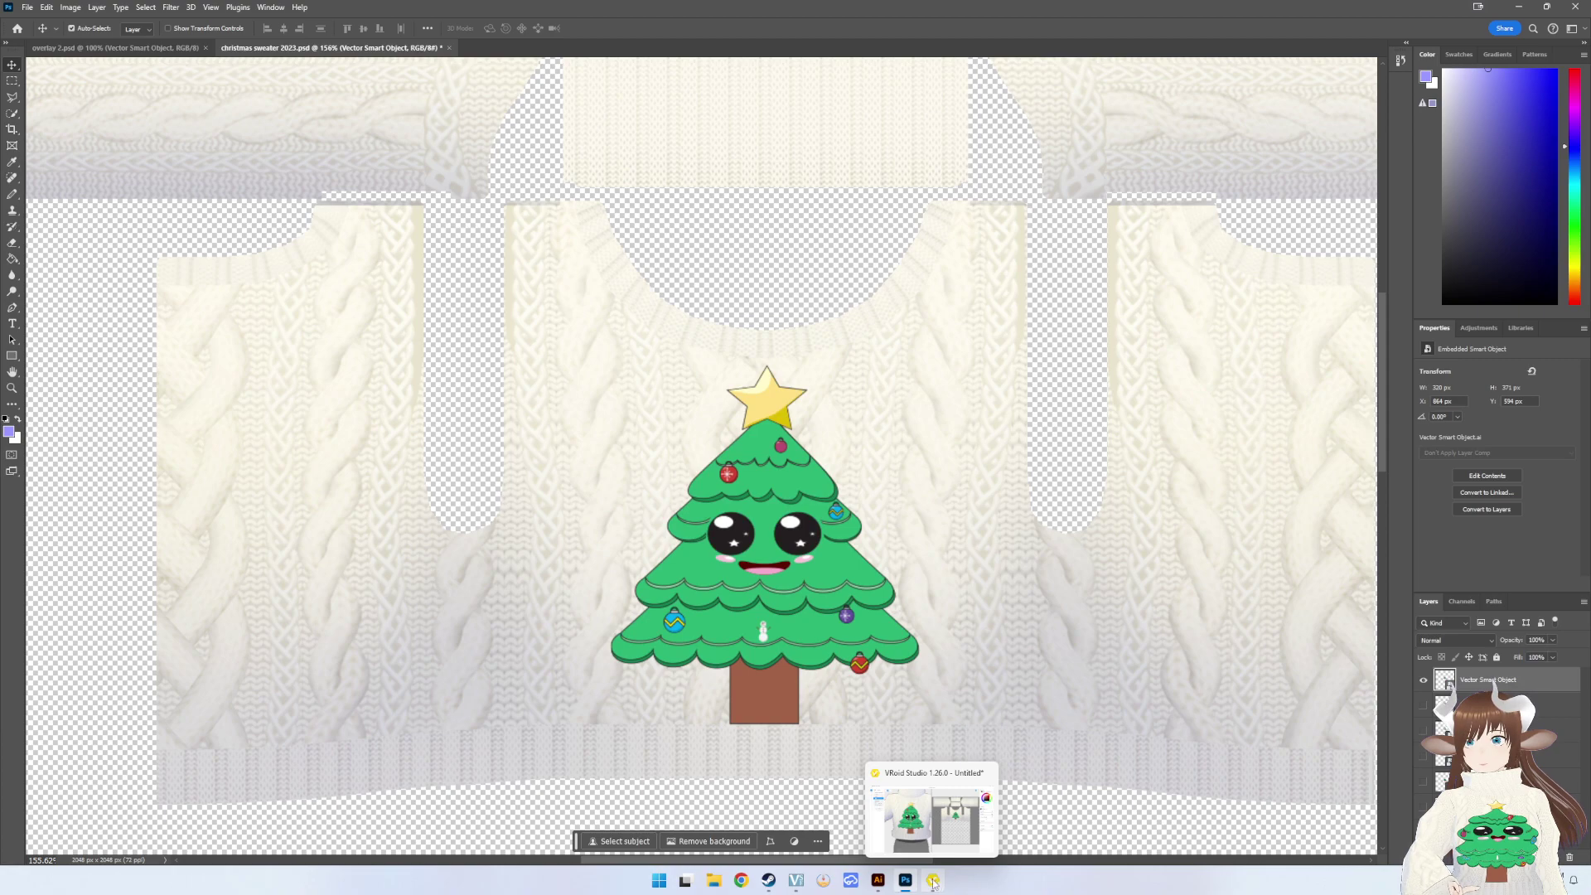
- Load Xmas Sweater 2 Flat Chest into the Default Design layer and view the tree print front-on
{"action": "left_click", "coordinate": [933, 882]}
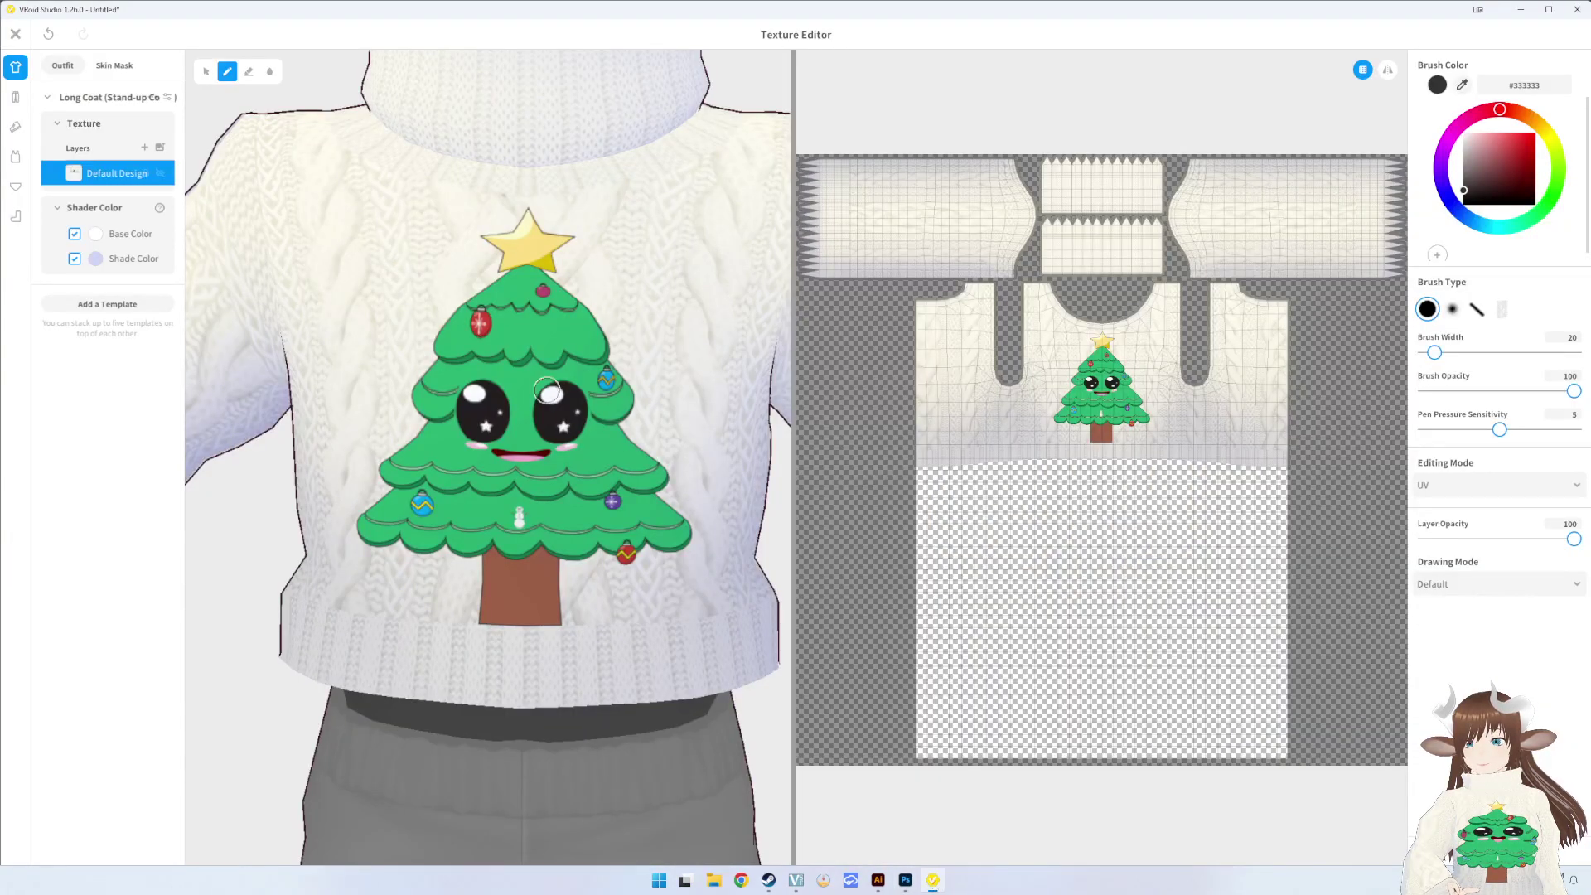
{"action": "right_click", "coordinate": [103, 182]}
{"action": "left_click", "coordinate": [141, 168]}
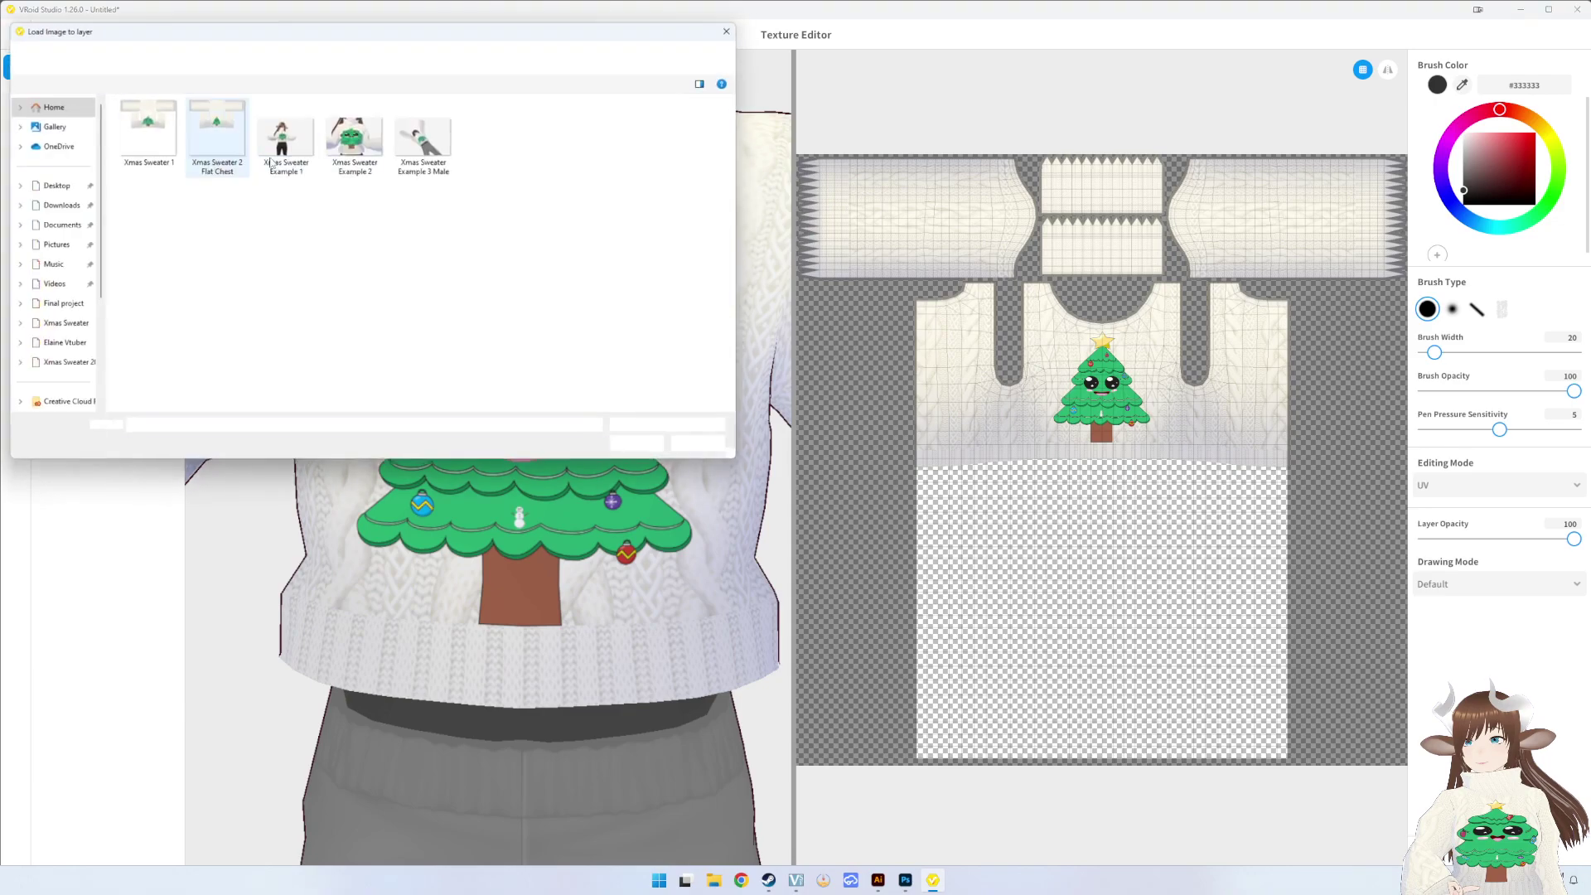
{"action": "double_click", "coordinate": [204, 141]}
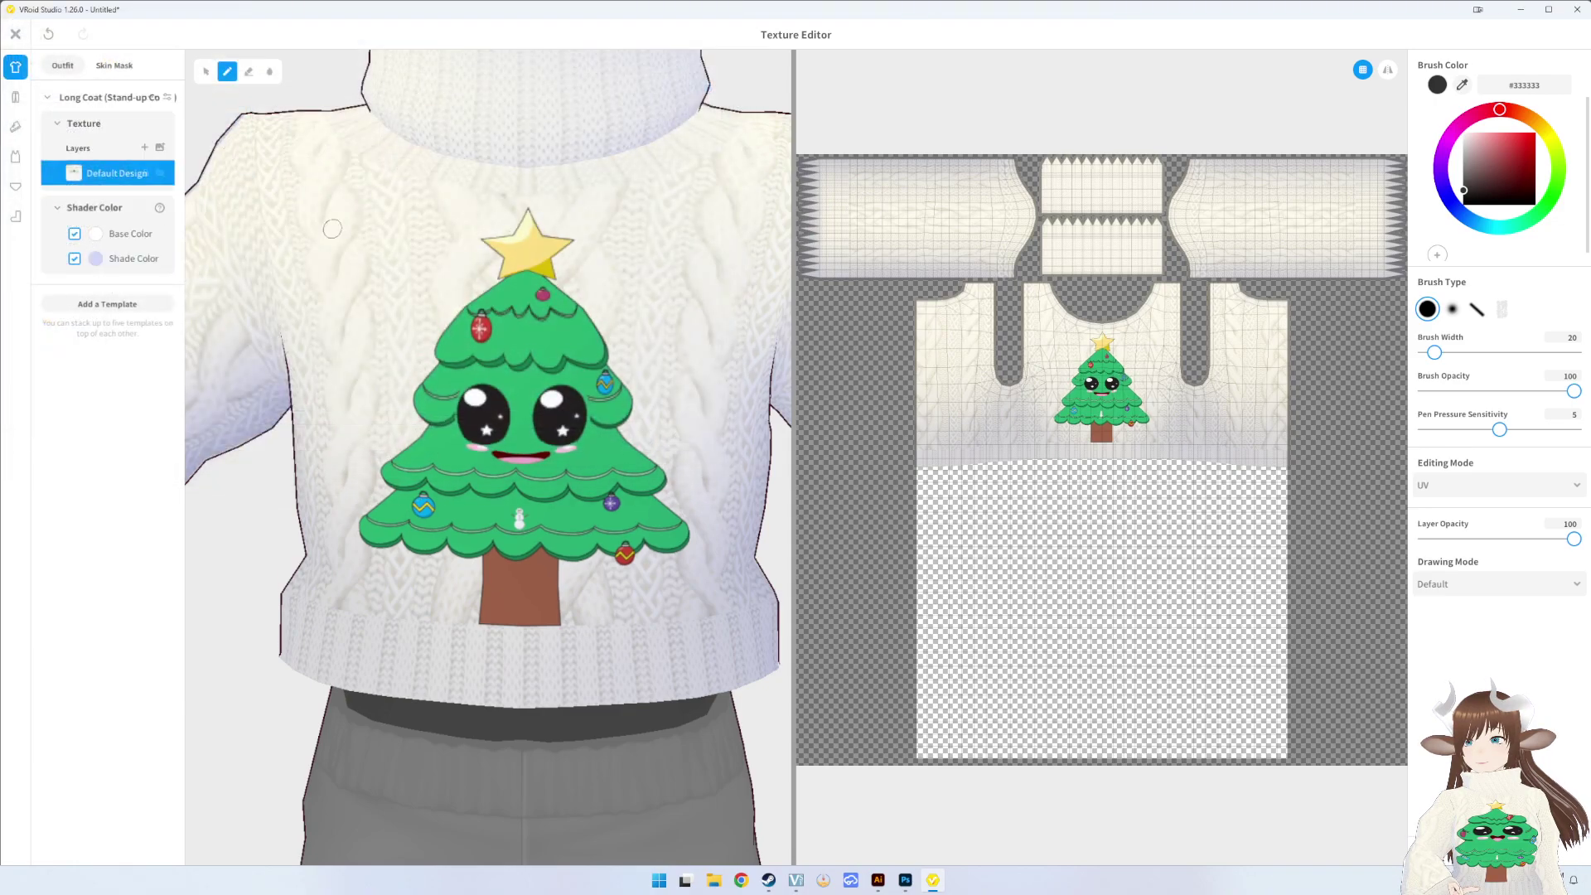
{"action": "right_click_drag", "start_coordinate": [546, 440], "coordinate": [567, 403]}
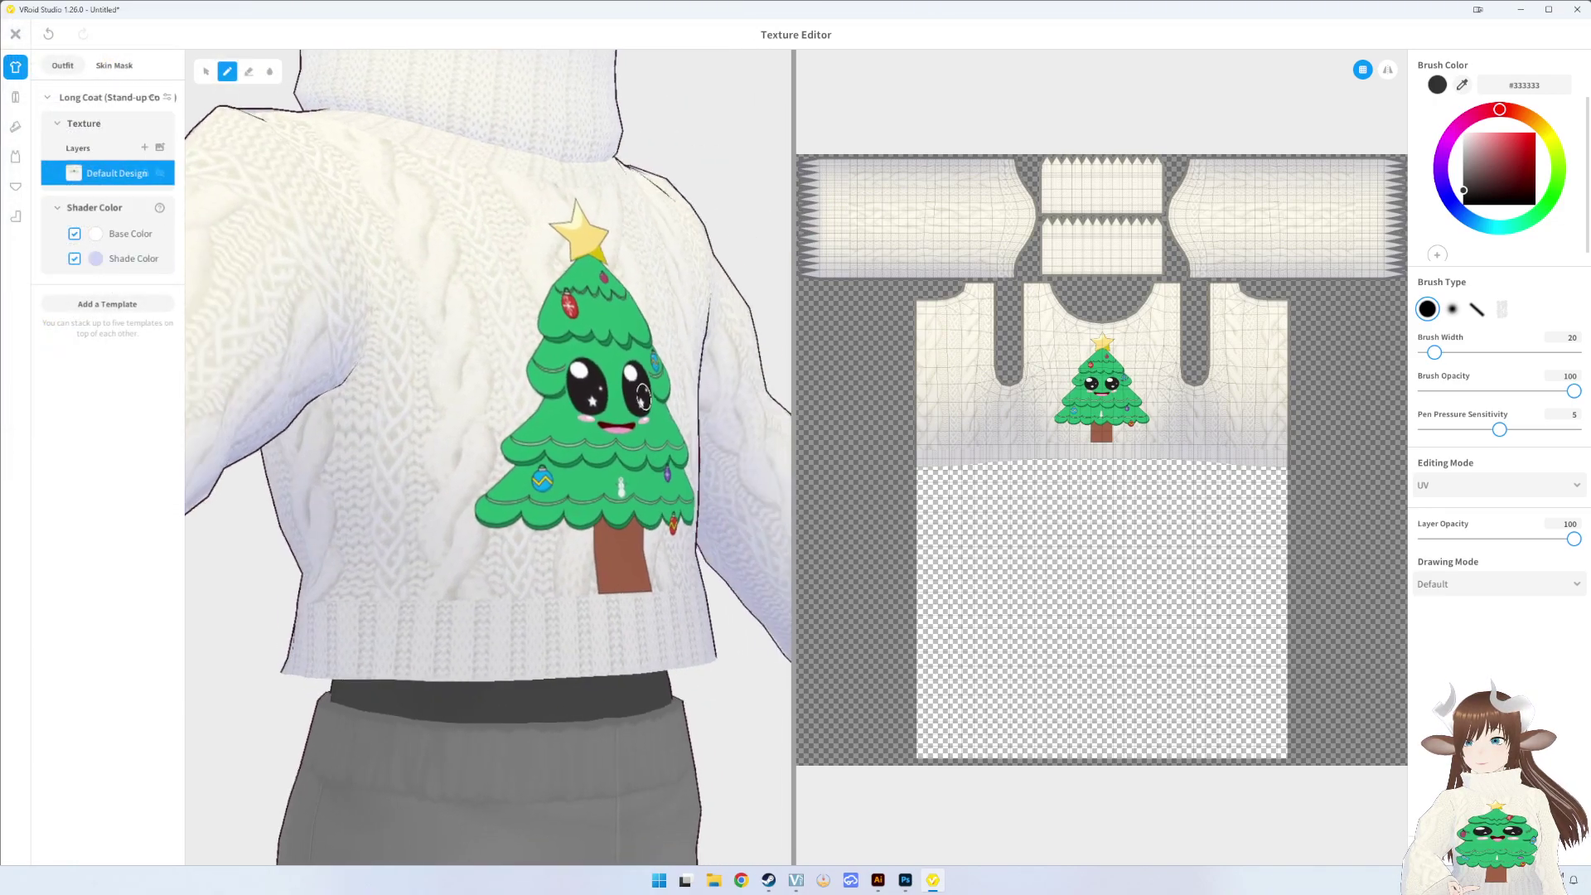
{"action": "scroll", "coordinate": [567, 404], "scroll_direction": "down", "scroll_amount": 5}
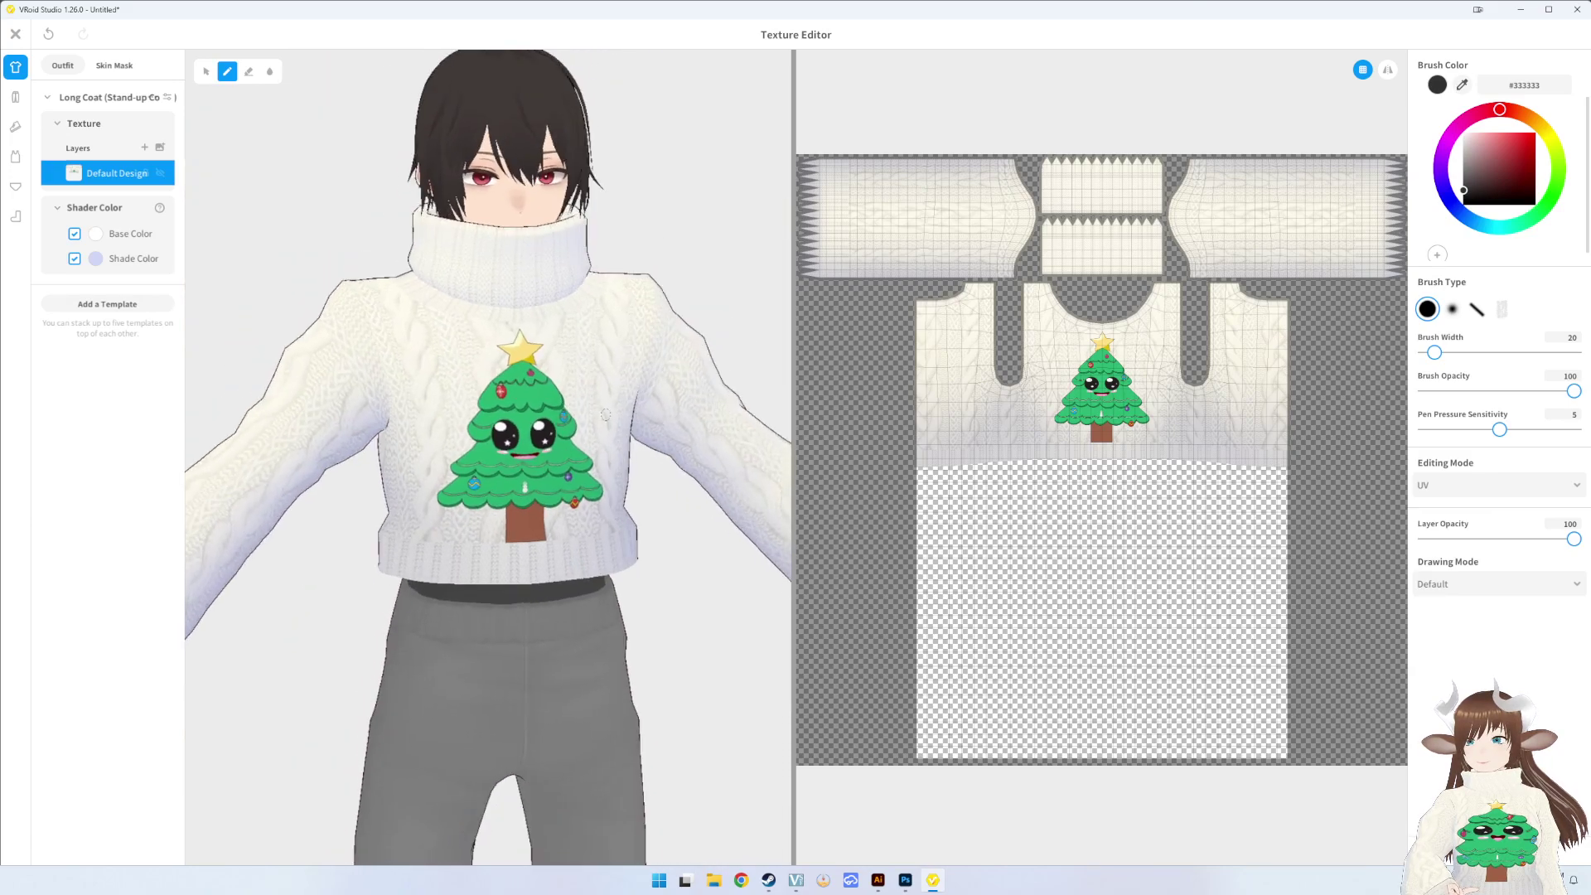
{"action": "mouse_move", "coordinate": [568, 403]}
{"action": "right_mouse_down"}
{"action": "mouse_move", "coordinate": [563, 424]}
{"action": "mouse_move", "coordinate": [599, 419]}
{"action": "right_mouse_up"}
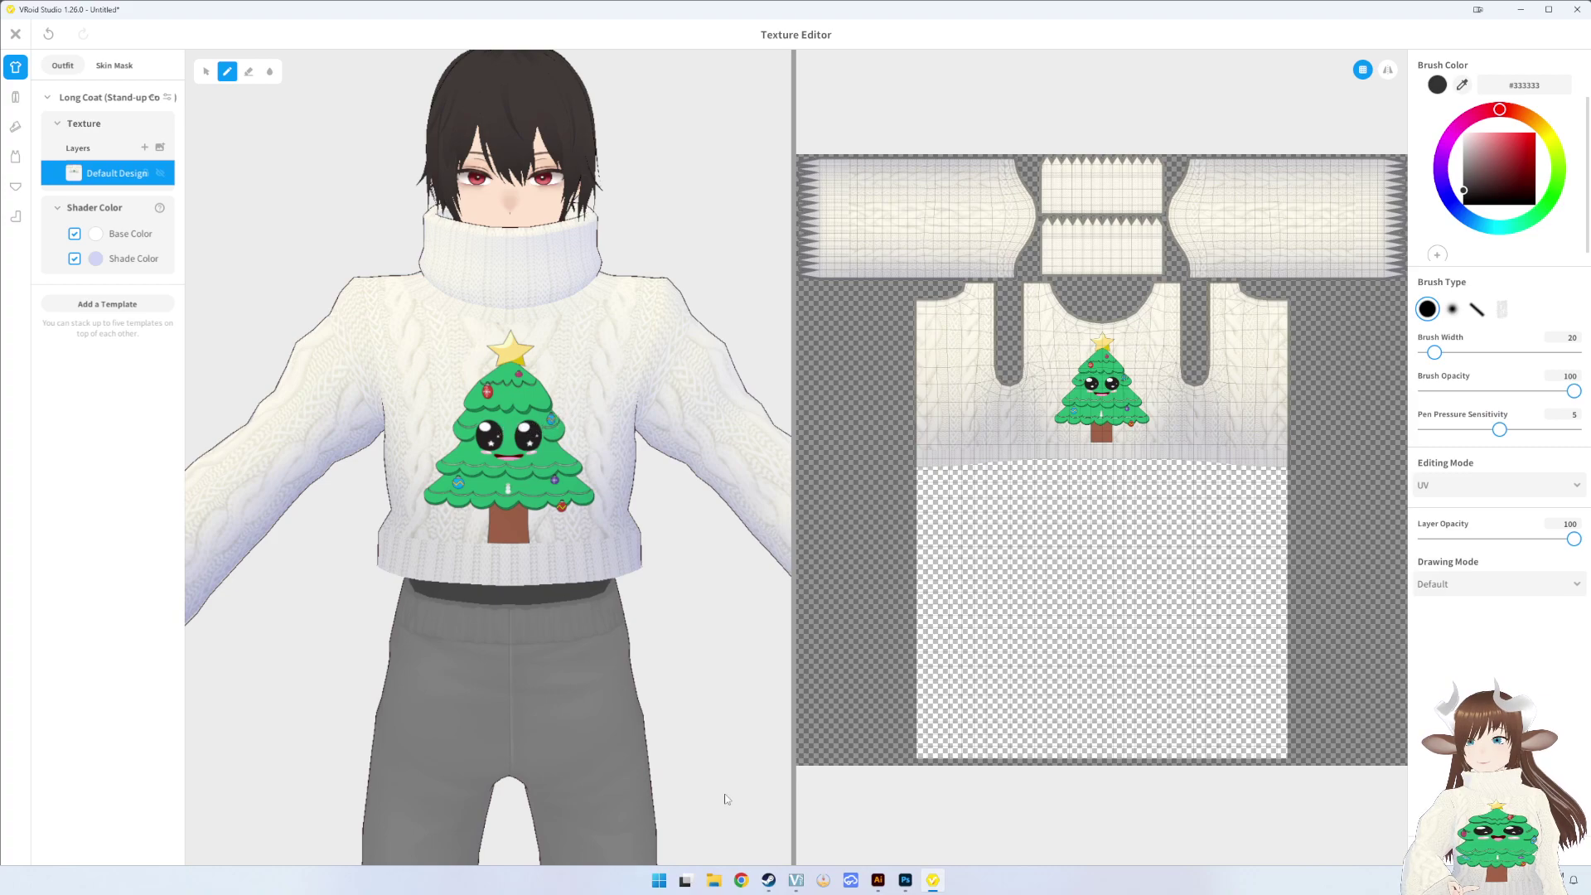
{"action": "mouse_move", "coordinate": [904, 880]}
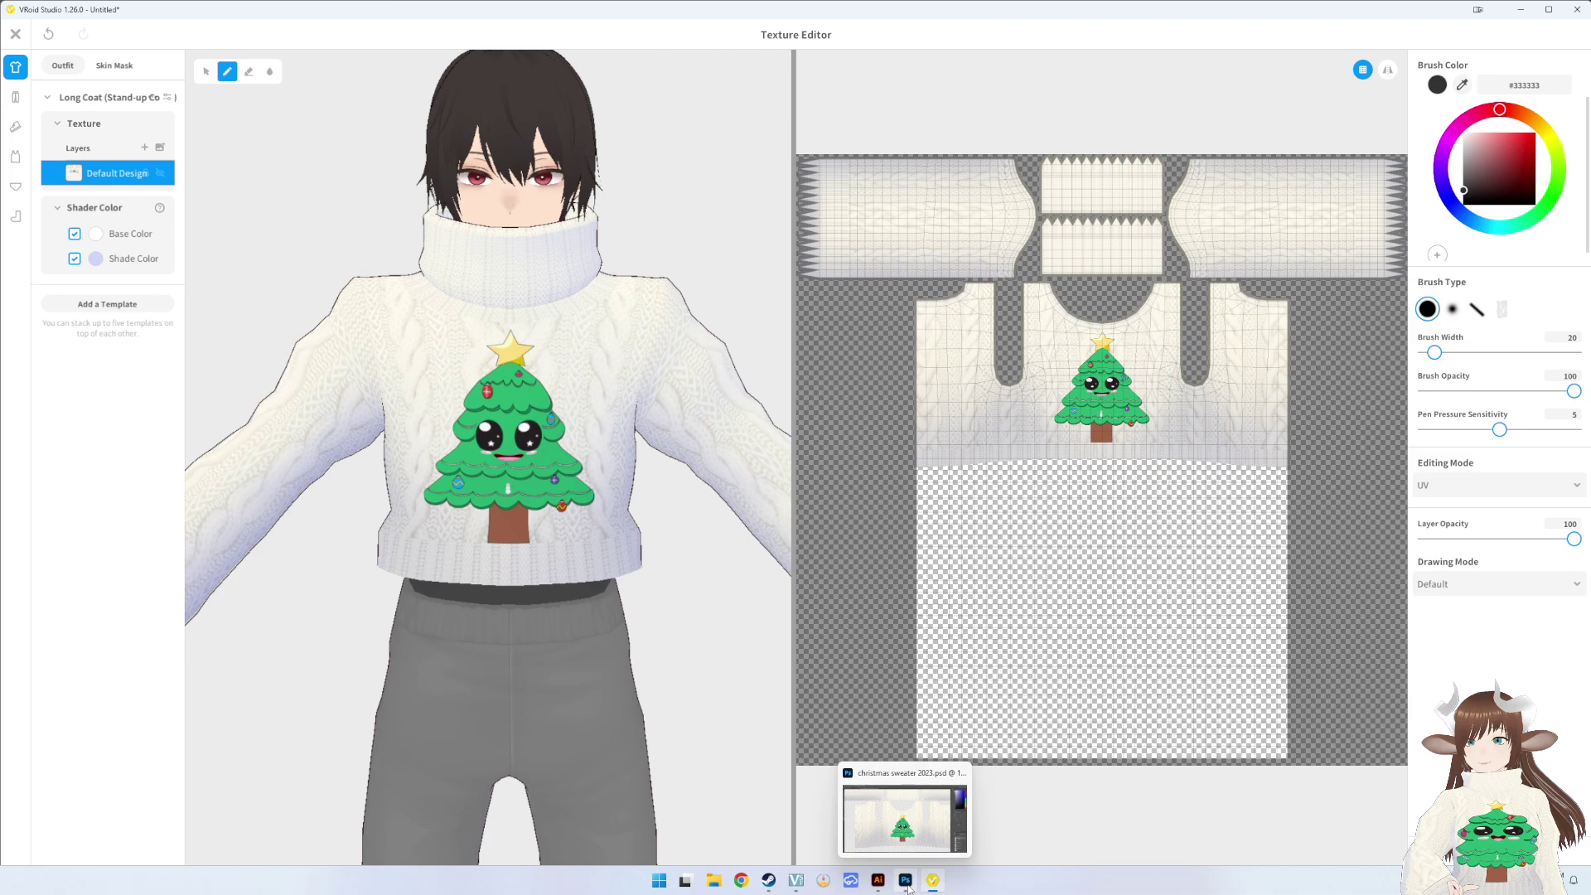
- Turn on the third layer's visibility and move the tree up 5 px
{"action": "left_click", "coordinate": [906, 883]}
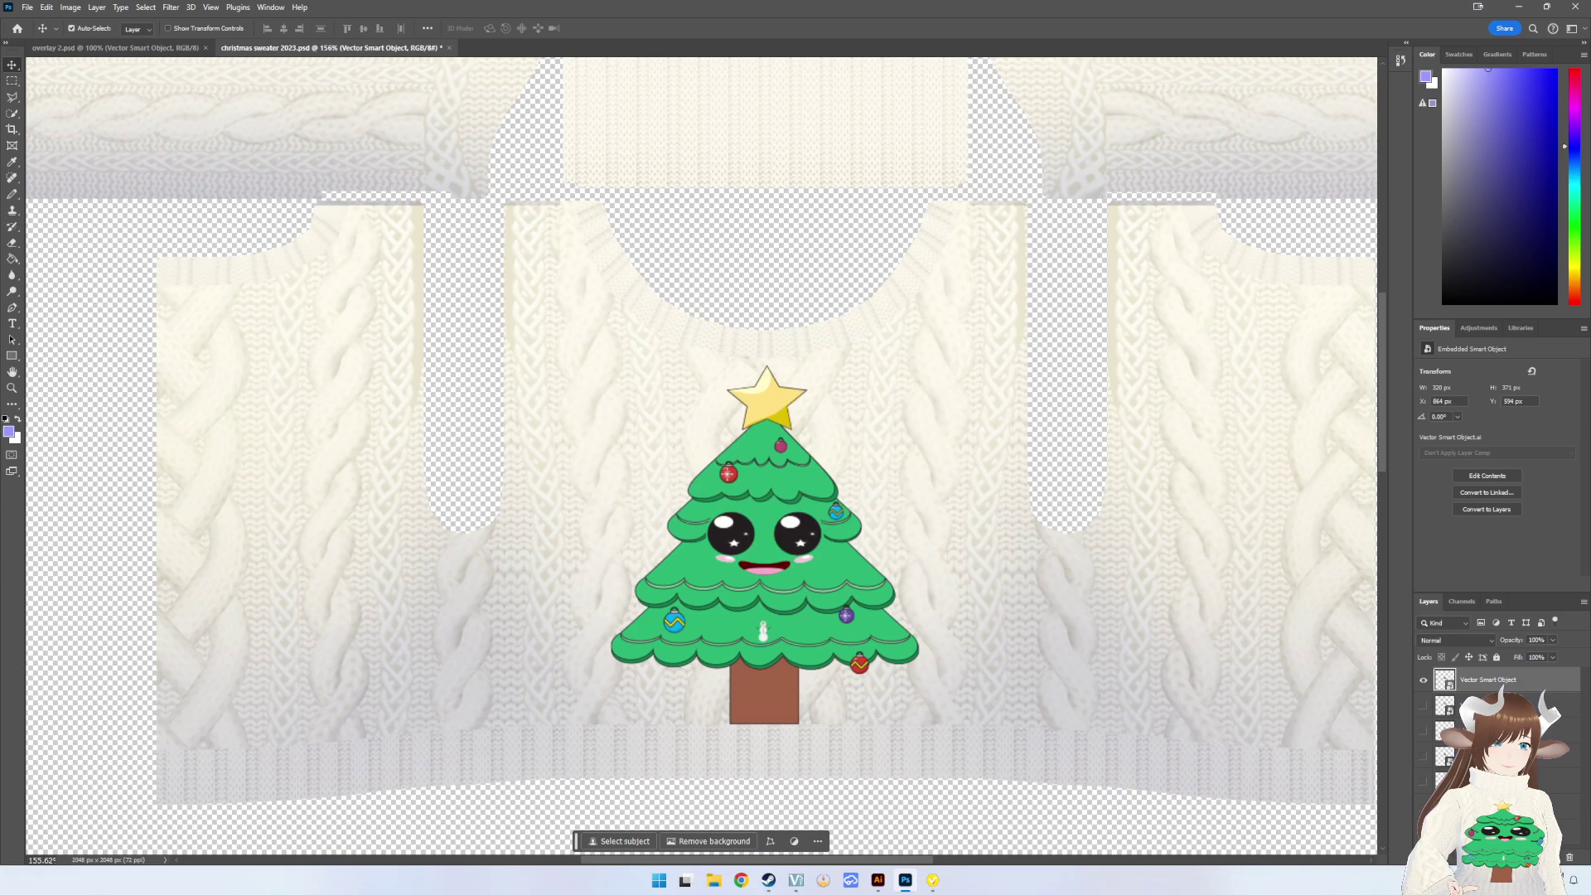
{"action": "left_click", "coordinate": [1552, 707]}
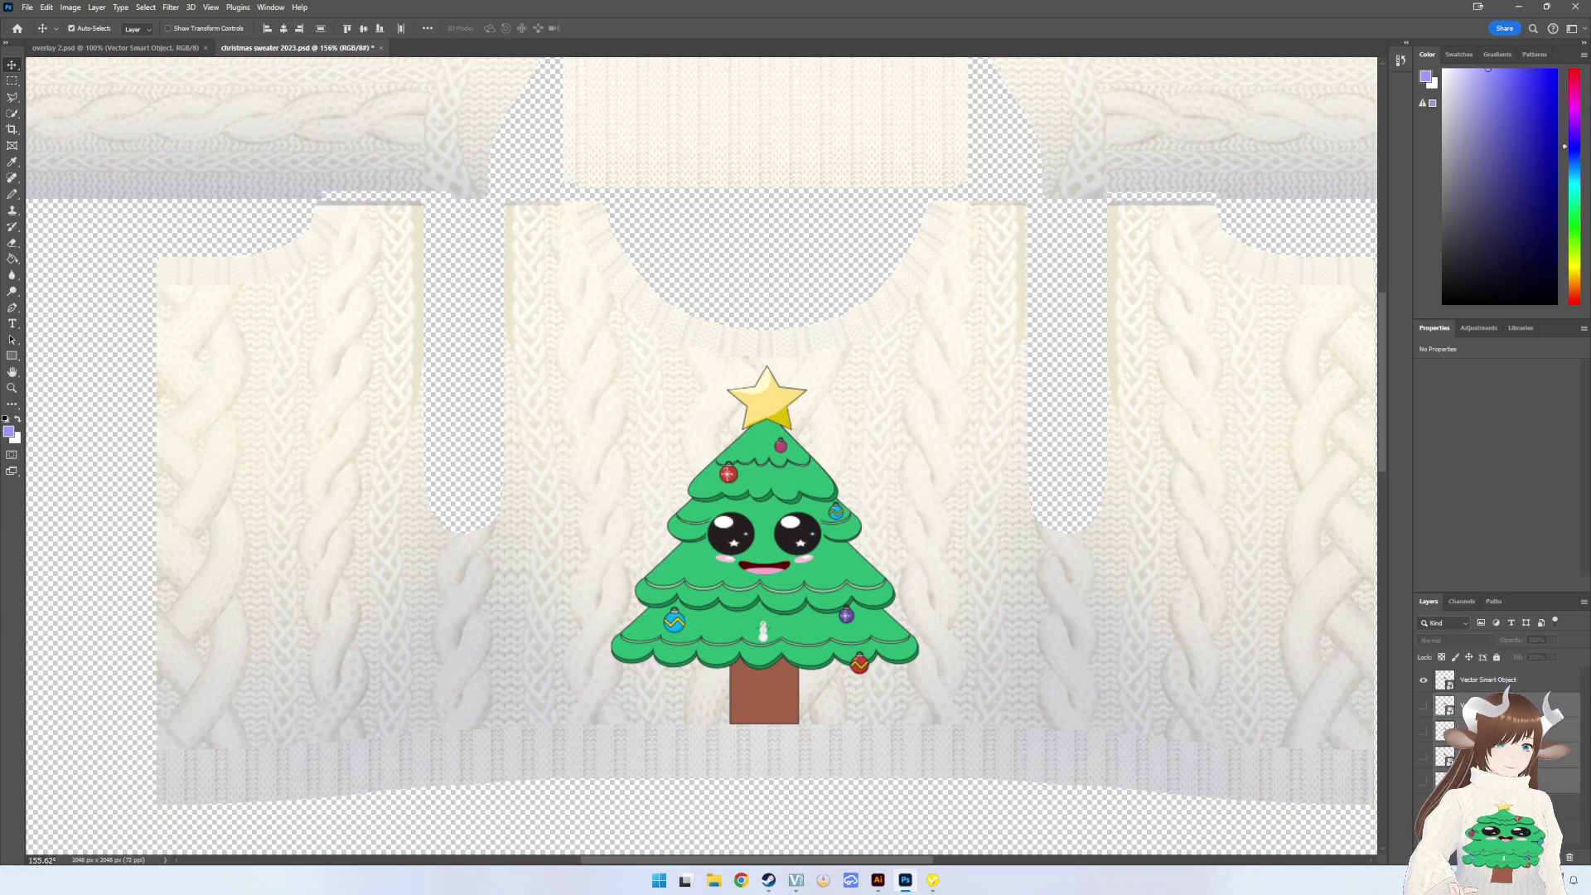
{"action": "left_click", "coordinate": [1424, 731]}
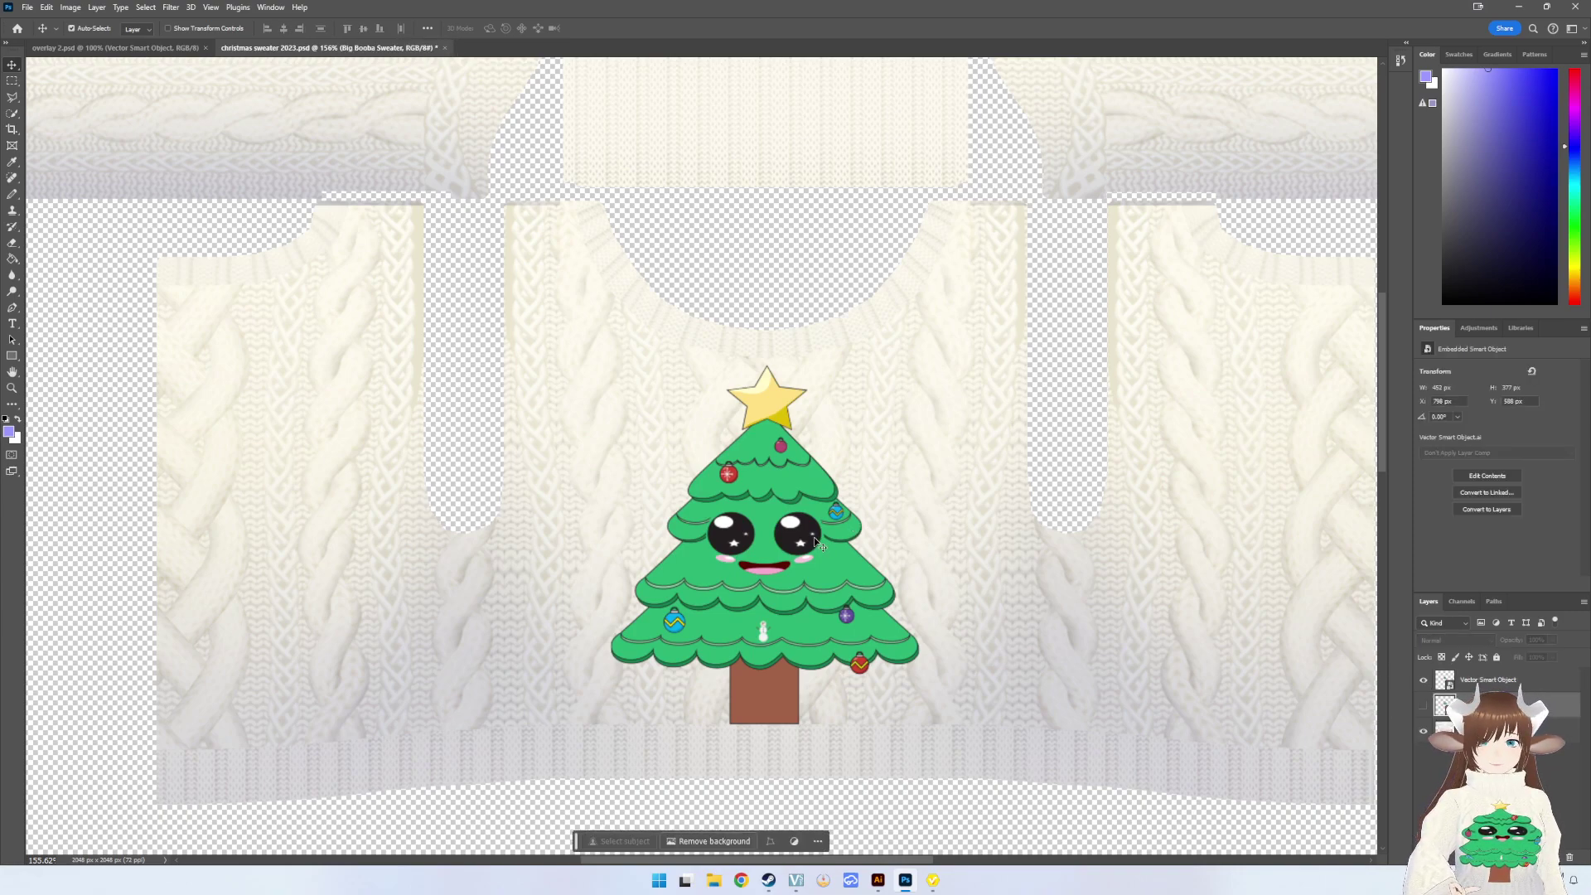
{"action": "left_click_drag", "start_coordinate": [813, 538], "coordinate": [813, 534]}
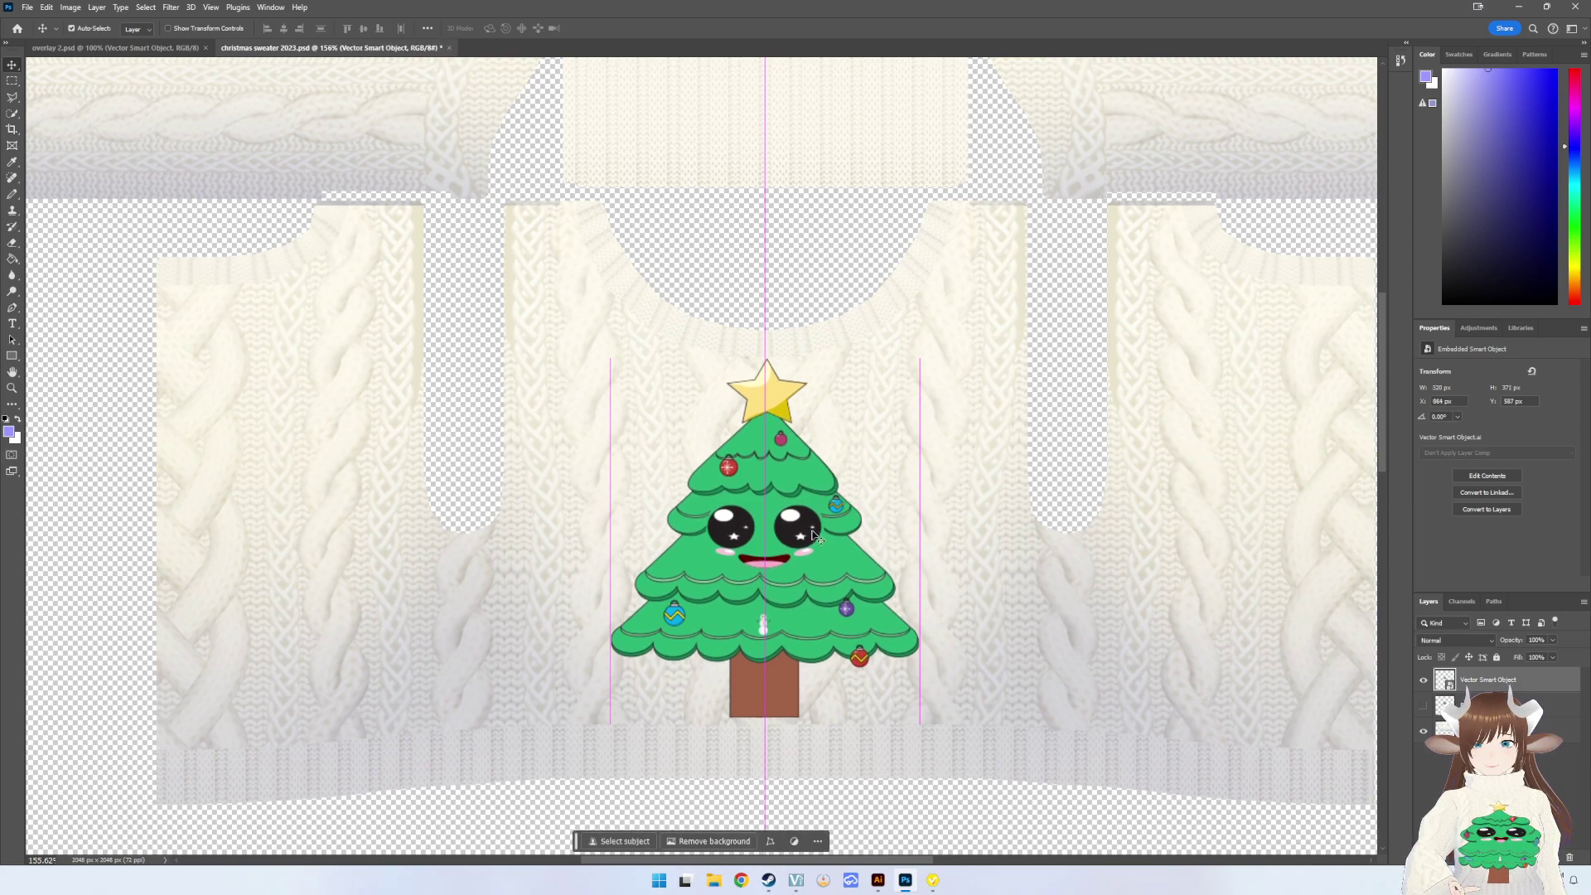
- Quick Export the texture as PNG, overwriting Xmas Sweater 2 Flat Chest
{"action": "left_click", "coordinate": [27, 8]}
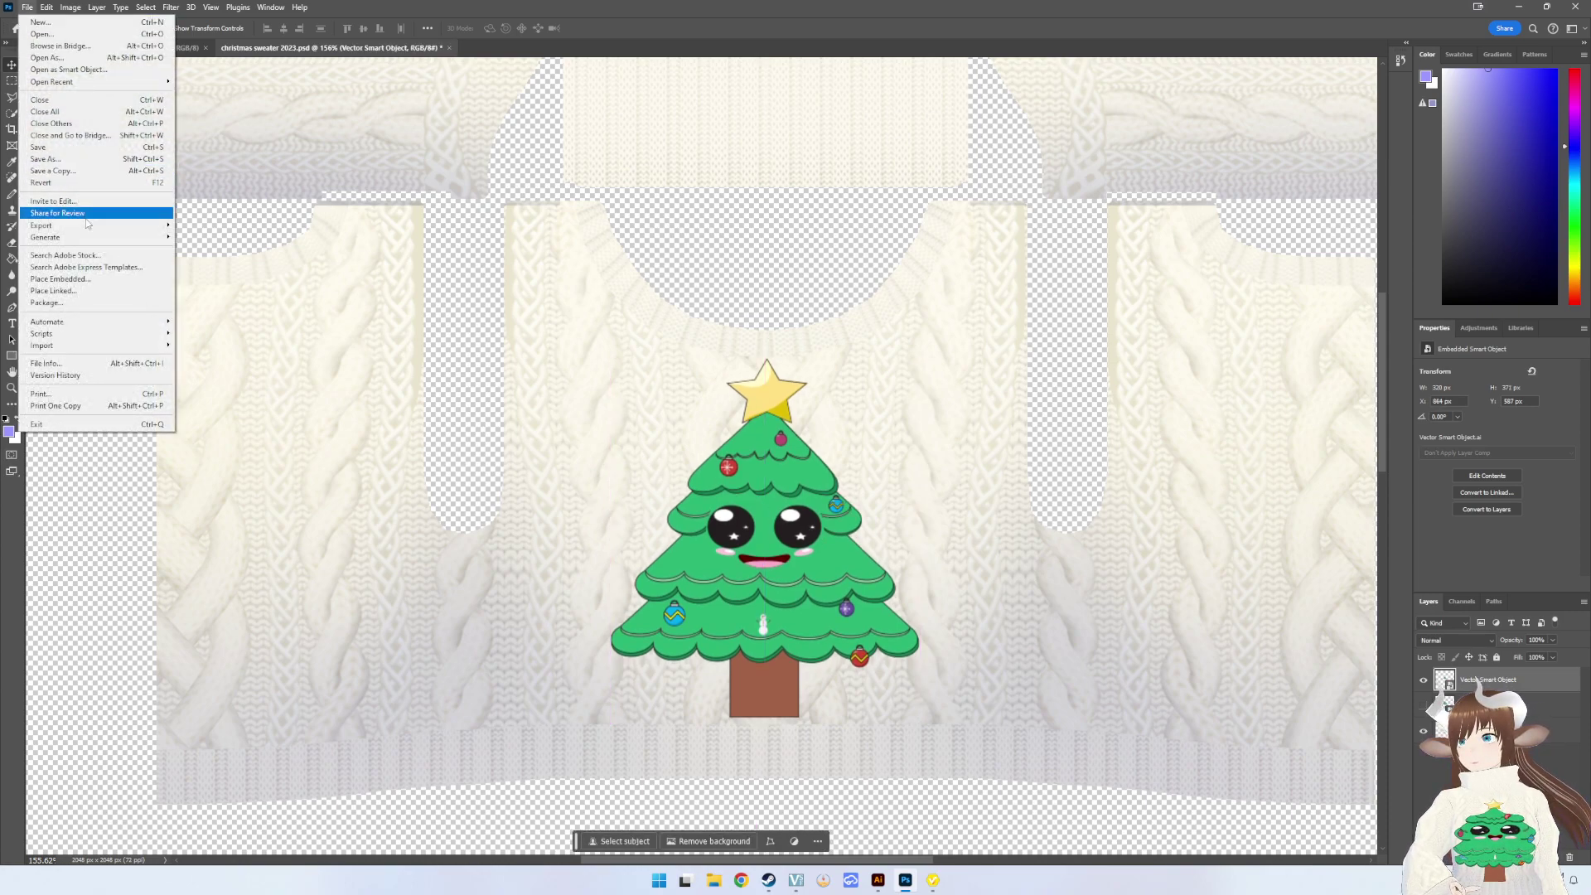
{"action": "mouse_move", "coordinate": [42, 225]}
{"action": "left_click", "coordinate": [188, 226]}
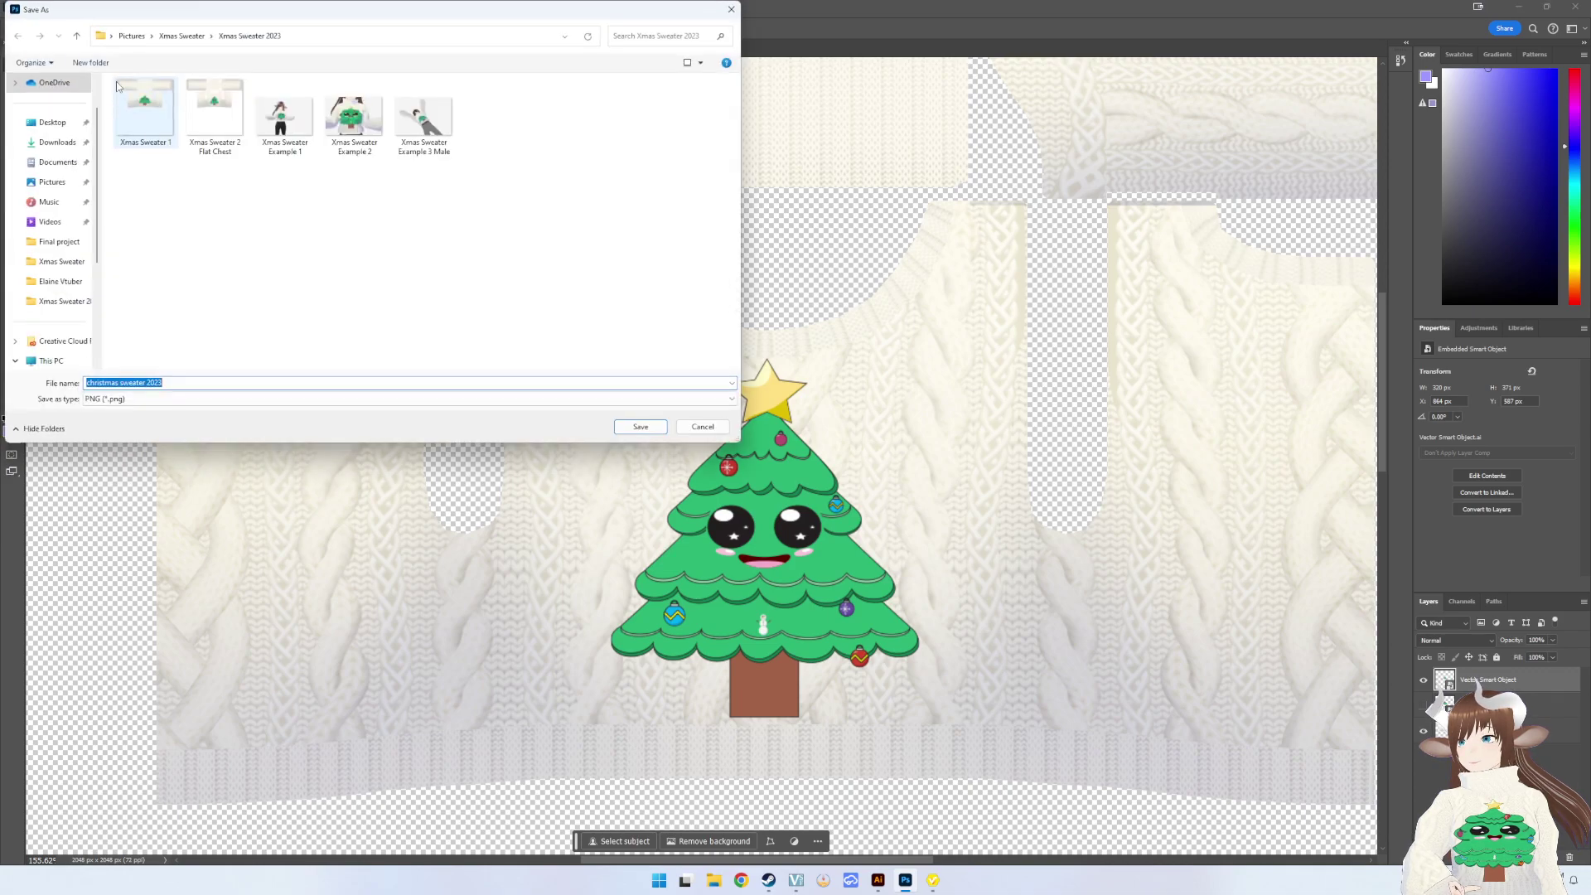
{"action": "double_click", "coordinate": [214, 116]}
{"action": "left_click", "coordinate": [825, 439]}
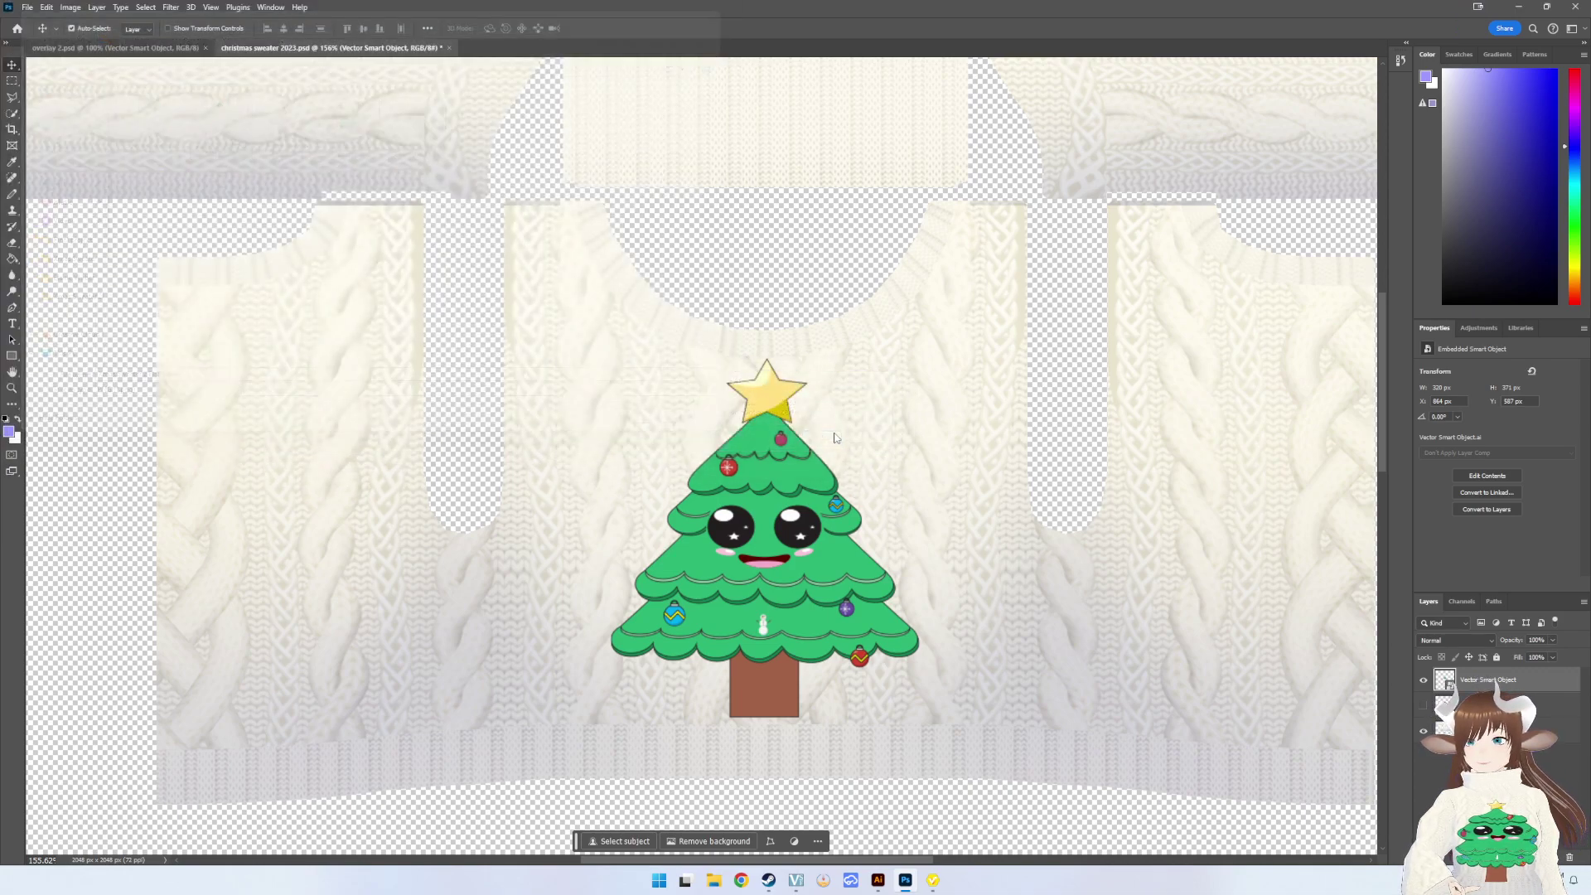
- Import Xmas Sweater 2 Flat Chest into the Default Design layer again
{"action": "left_click", "coordinate": [933, 880]}
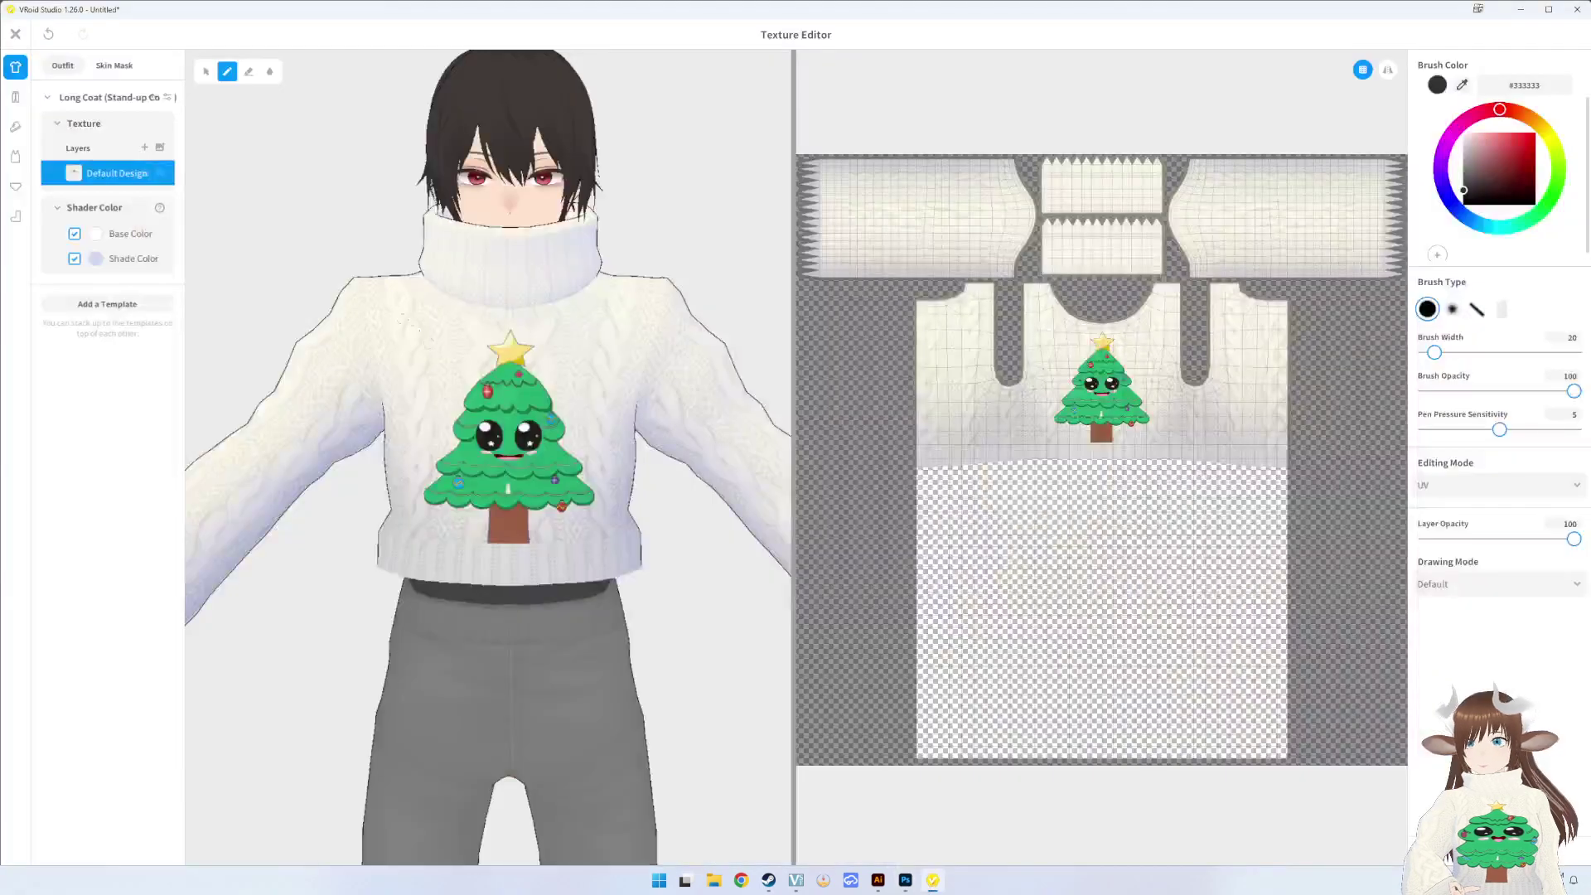
{"action": "right_click", "coordinate": [95, 171]}
{"action": "left_click", "coordinate": [126, 157]}
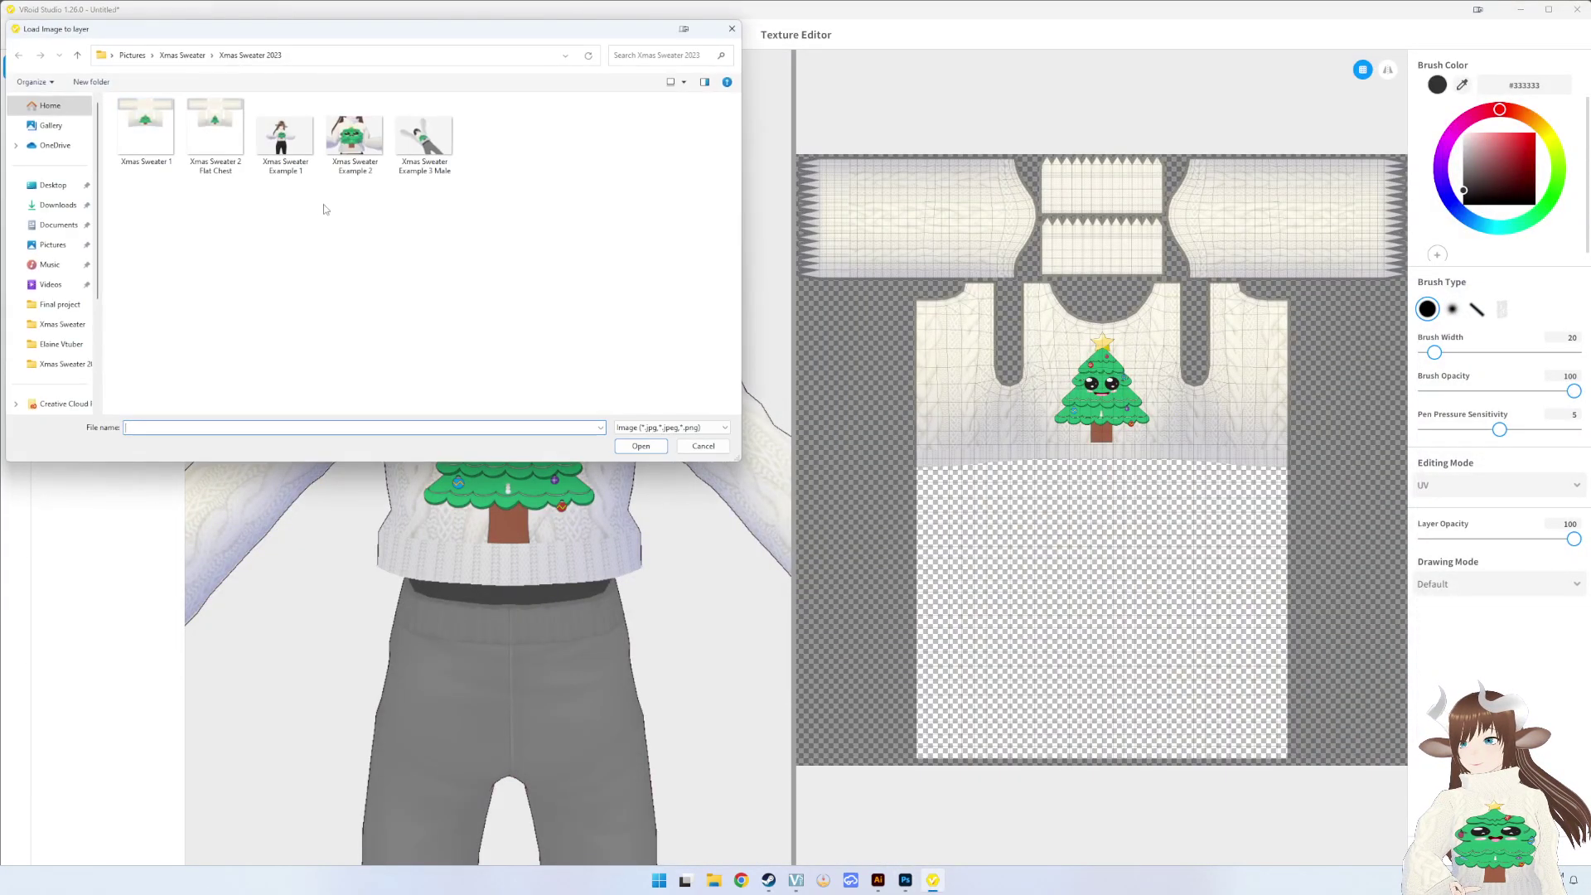
{"action": "double_click", "coordinate": [217, 141]}
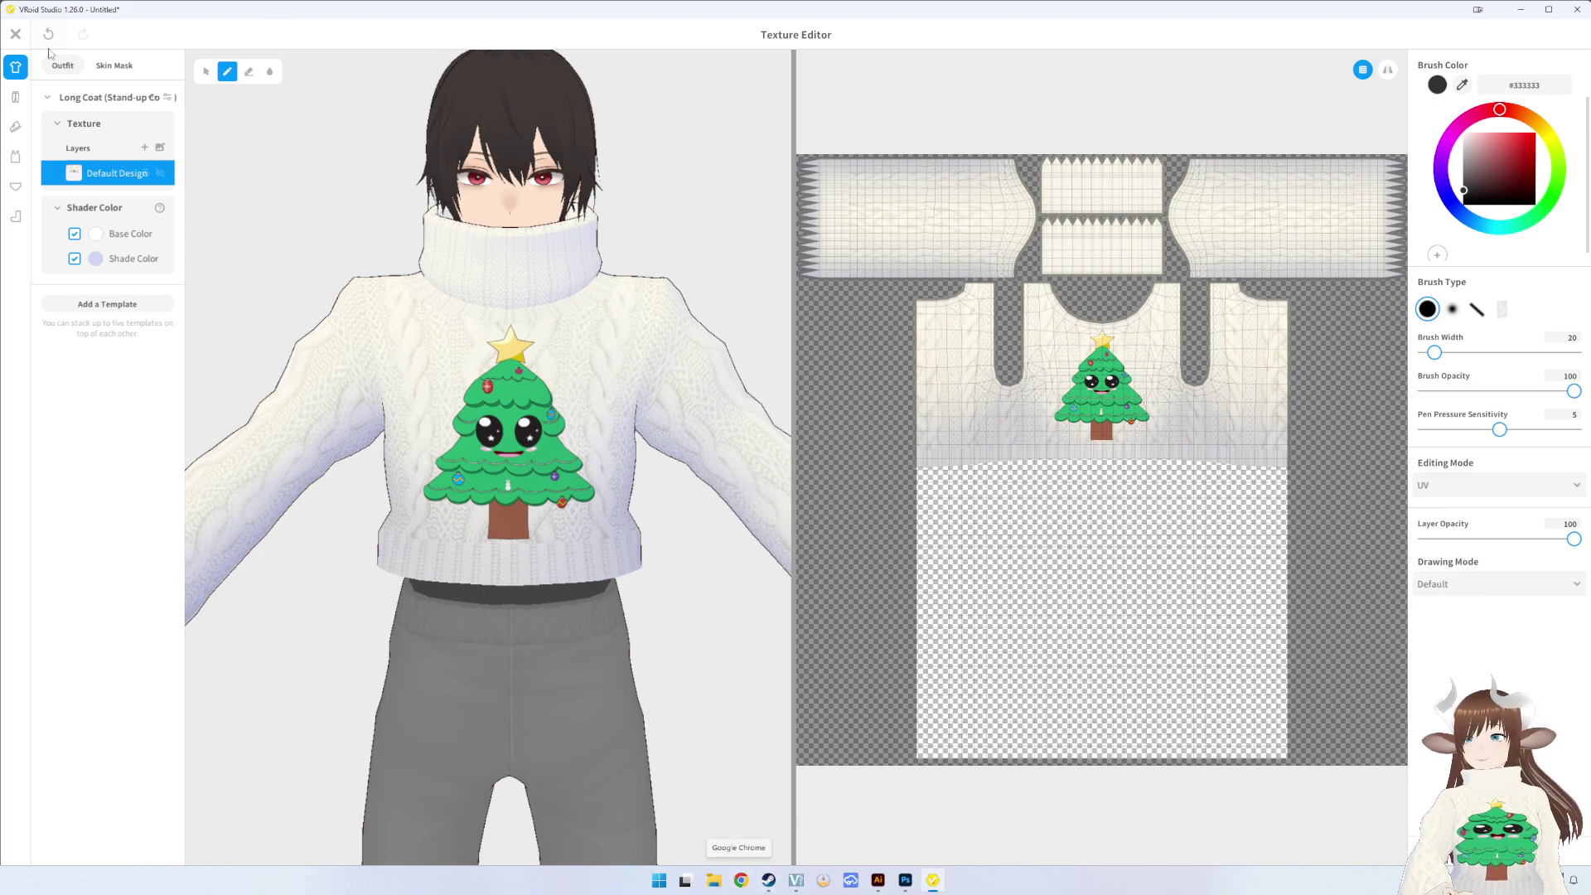
- Save the edited top as a new item, then pause, zoom in and photograph the avatar
{"action": "left_click", "coordinate": [16, 35]}
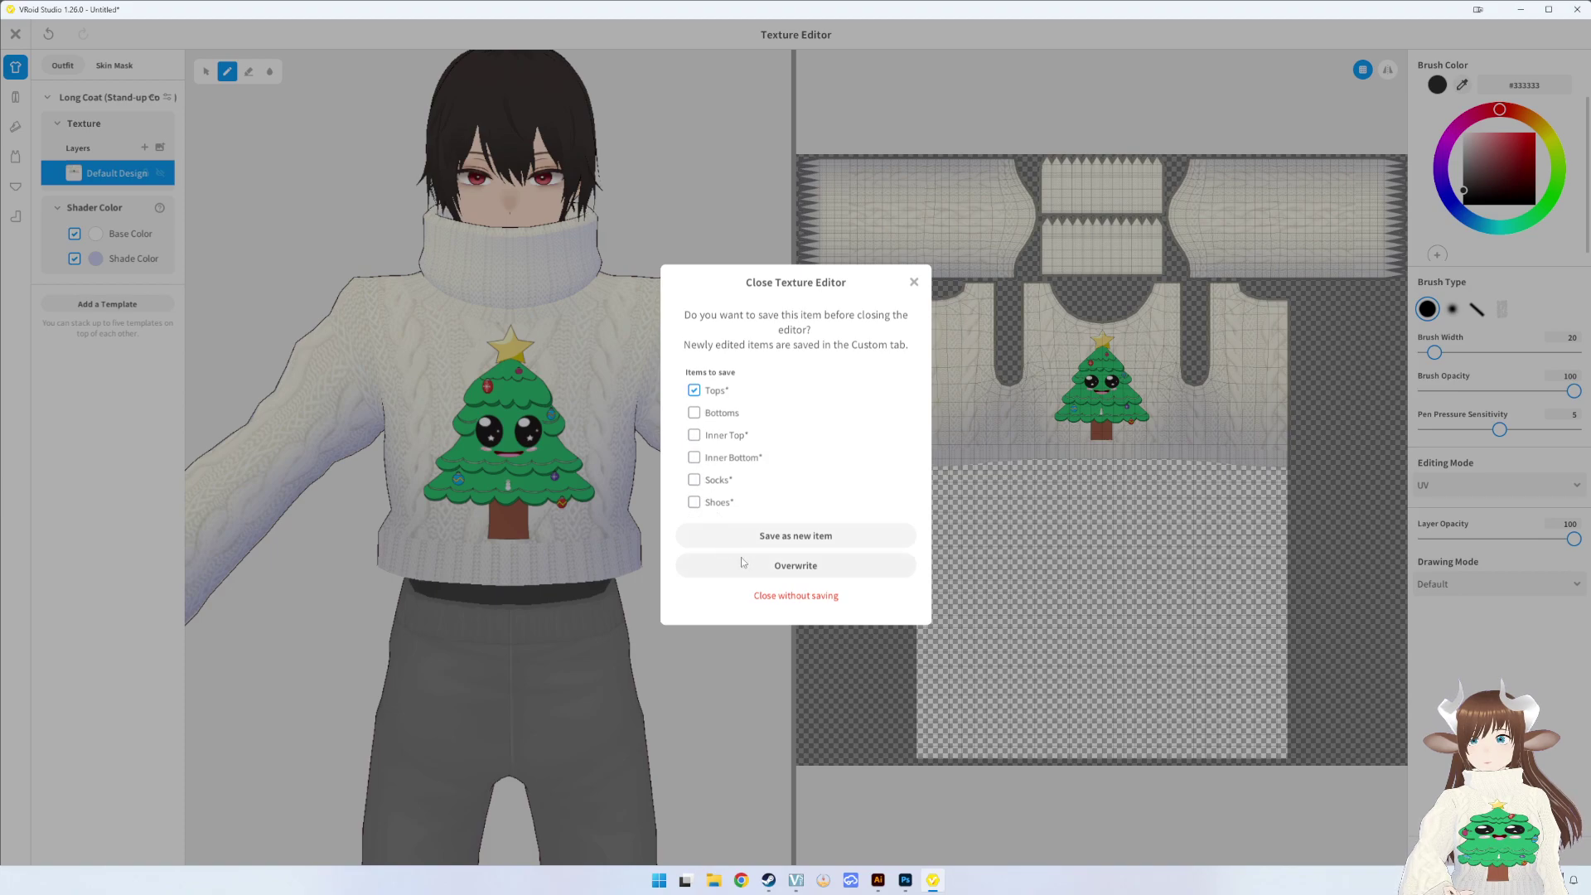
{"action": "left_click", "coordinate": [793, 535]}
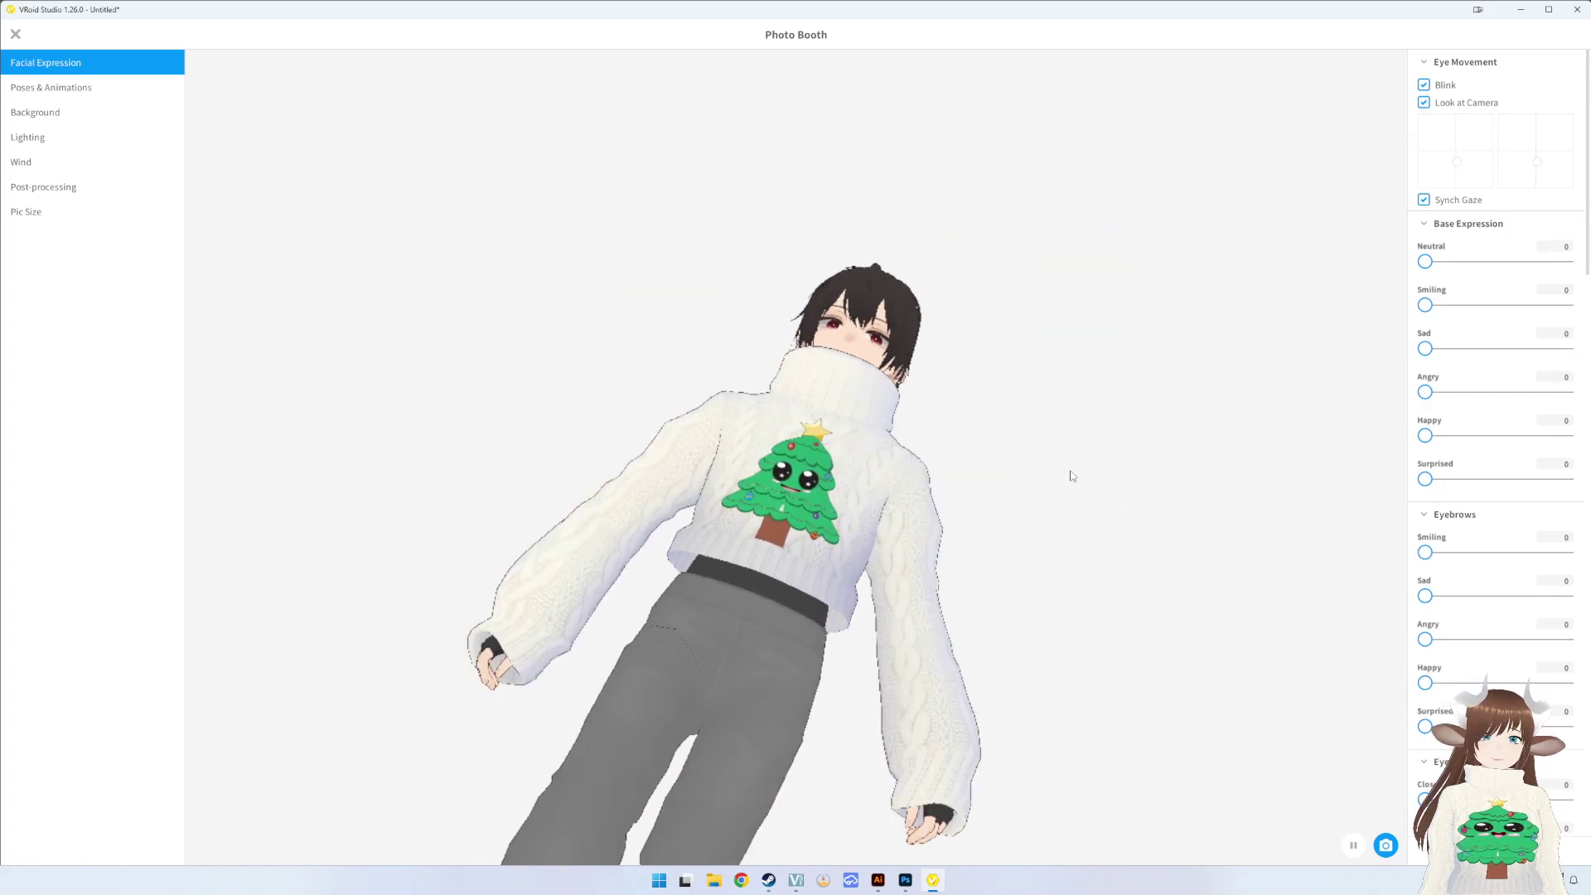
{"action": "left_click", "coordinate": [1353, 846]}
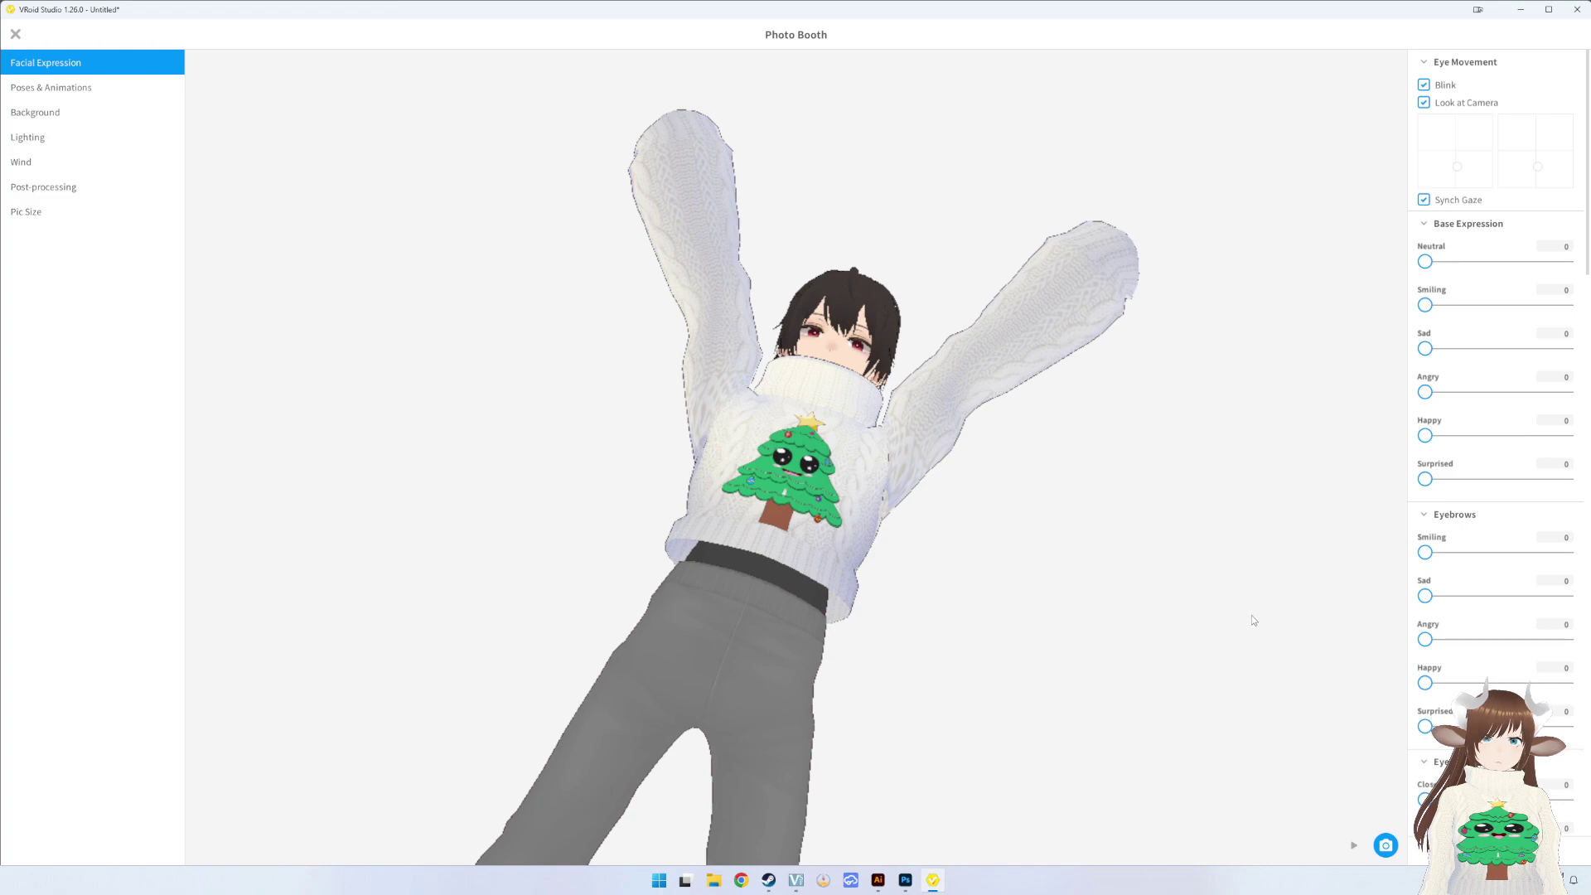
{"action": "scroll", "coordinate": [1019, 563], "scroll_direction": "up", "scroll_amount": 2}
{"action": "scroll", "coordinate": [1032, 570], "scroll_direction": "up", "scroll_amount": 2}
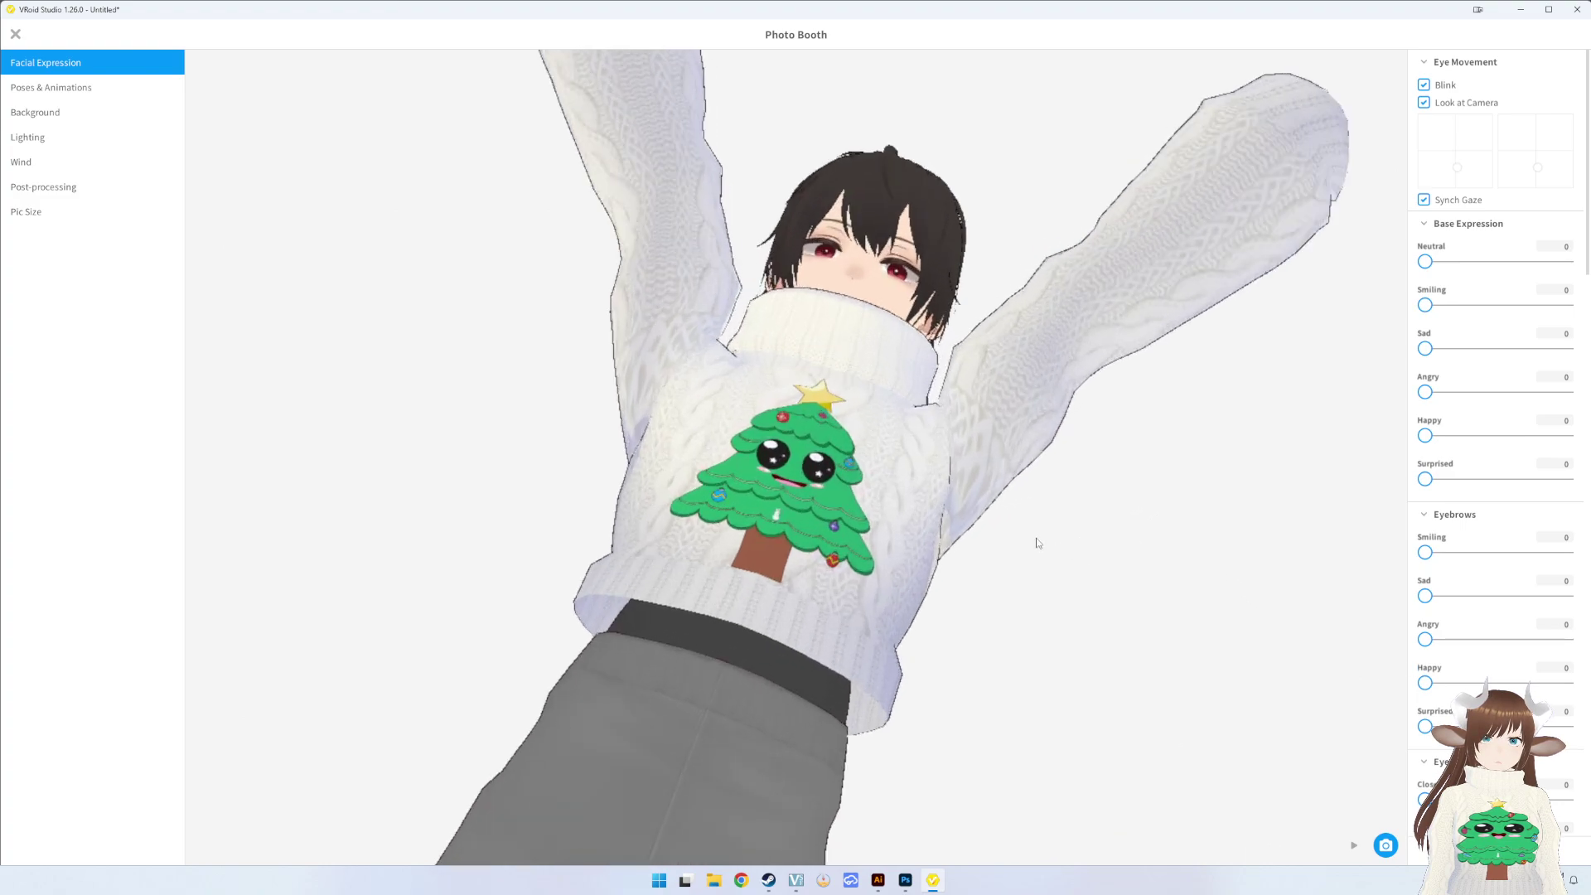
{"action": "scroll", "coordinate": [1034, 555], "scroll_direction": "up", "scroll_amount": 1}
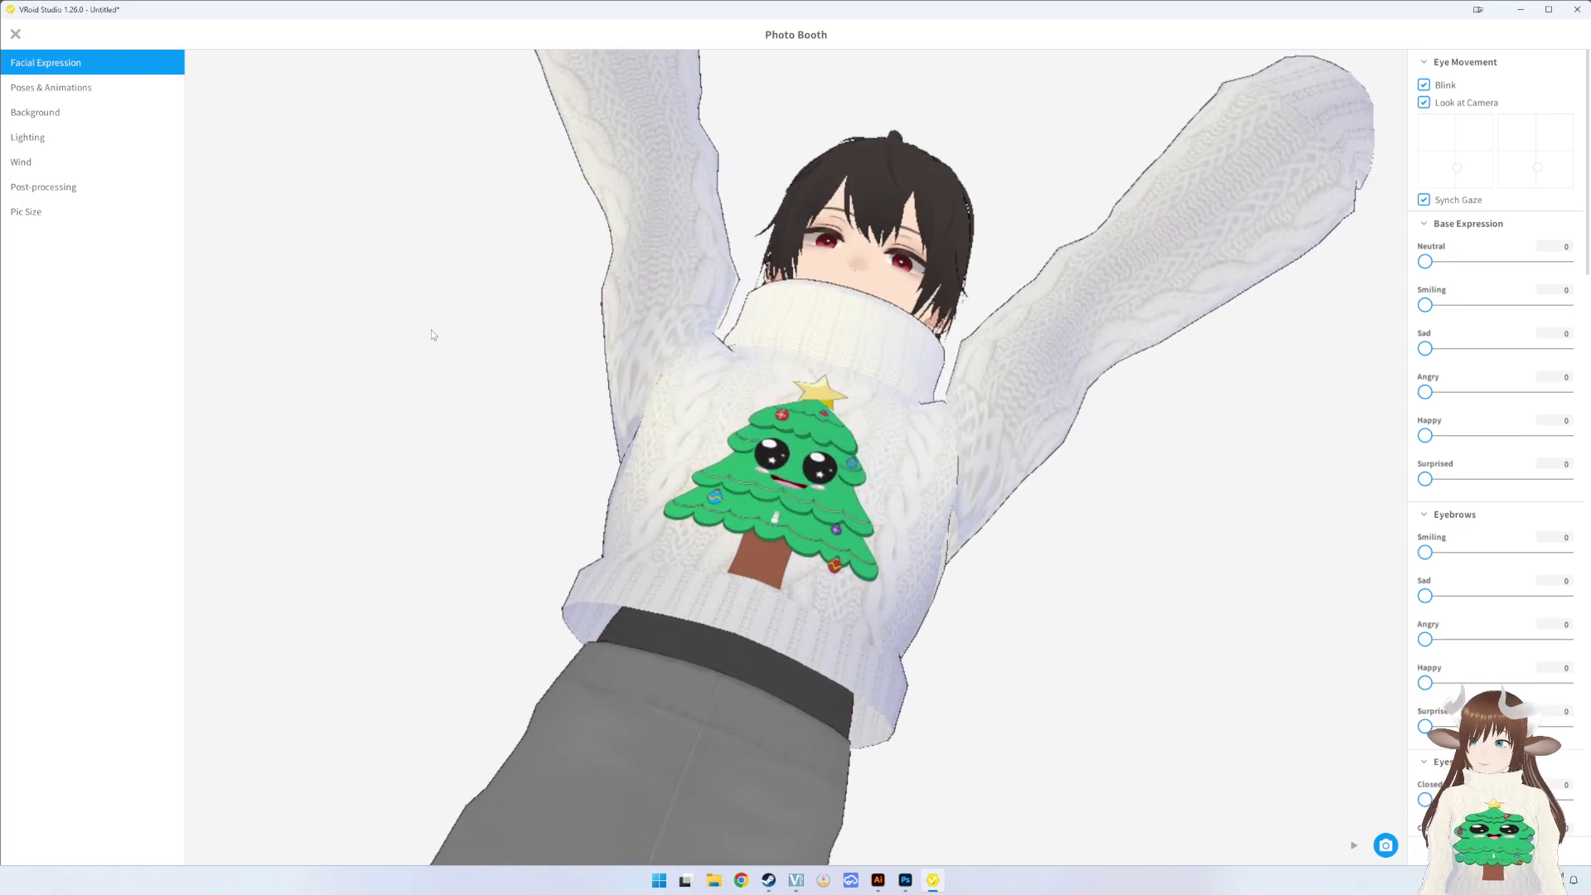
{"action": "left_click", "coordinate": [1385, 845]}
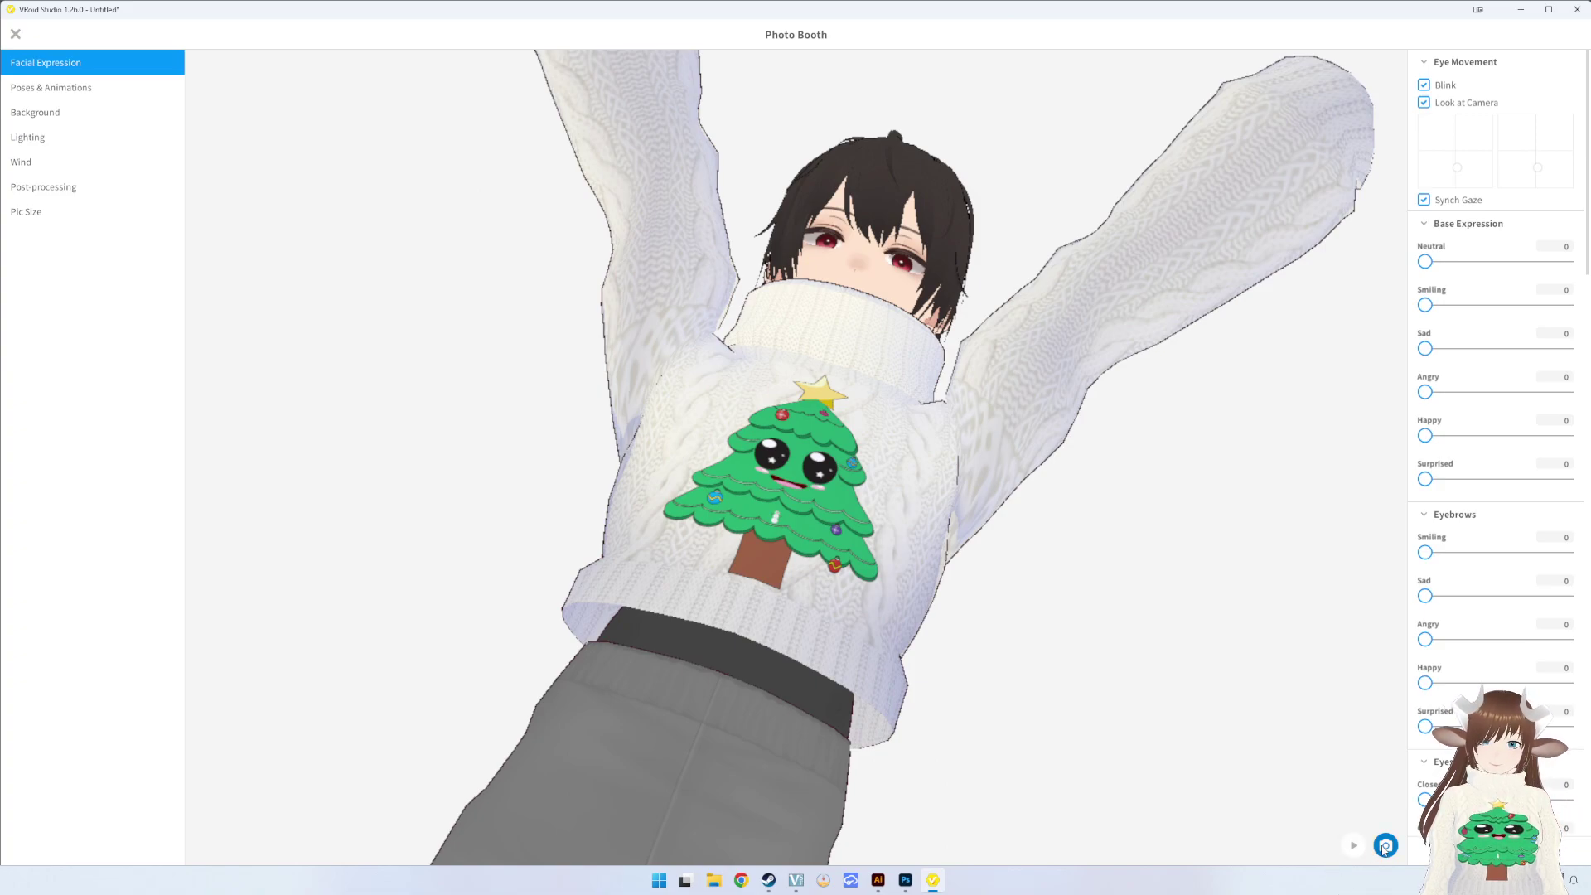
- Bring the Example 3 Male image's name into the file name field and start editing it
{"action": "left_click", "coordinate": [424, 137]}
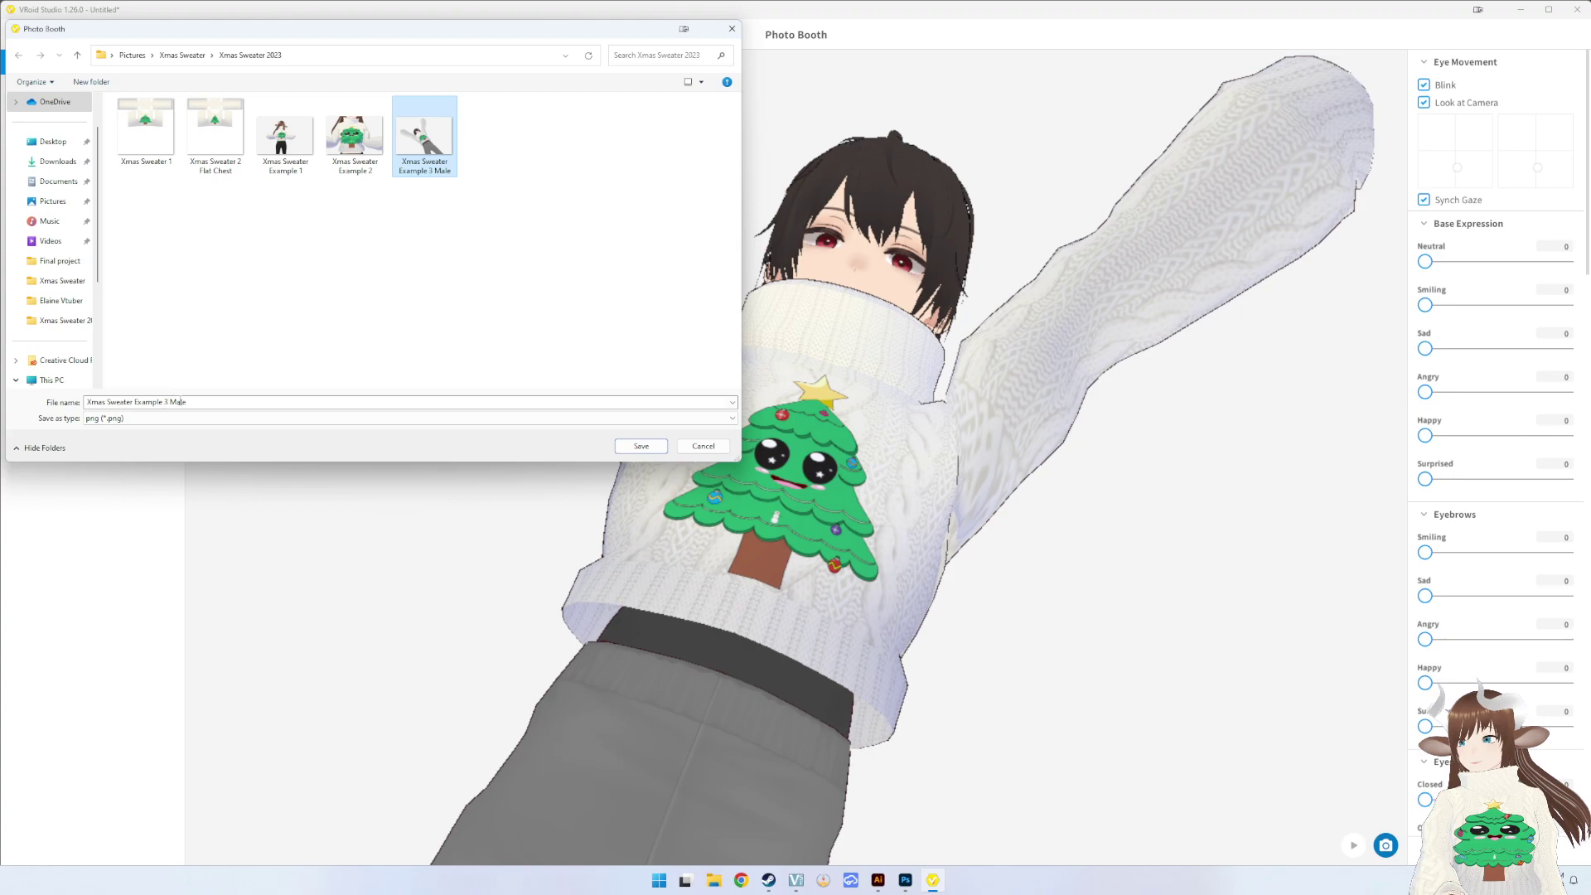
{"action": "left_click", "coordinate": [157, 401]}
{"action": "double_click", "coordinate": [121, 402]}
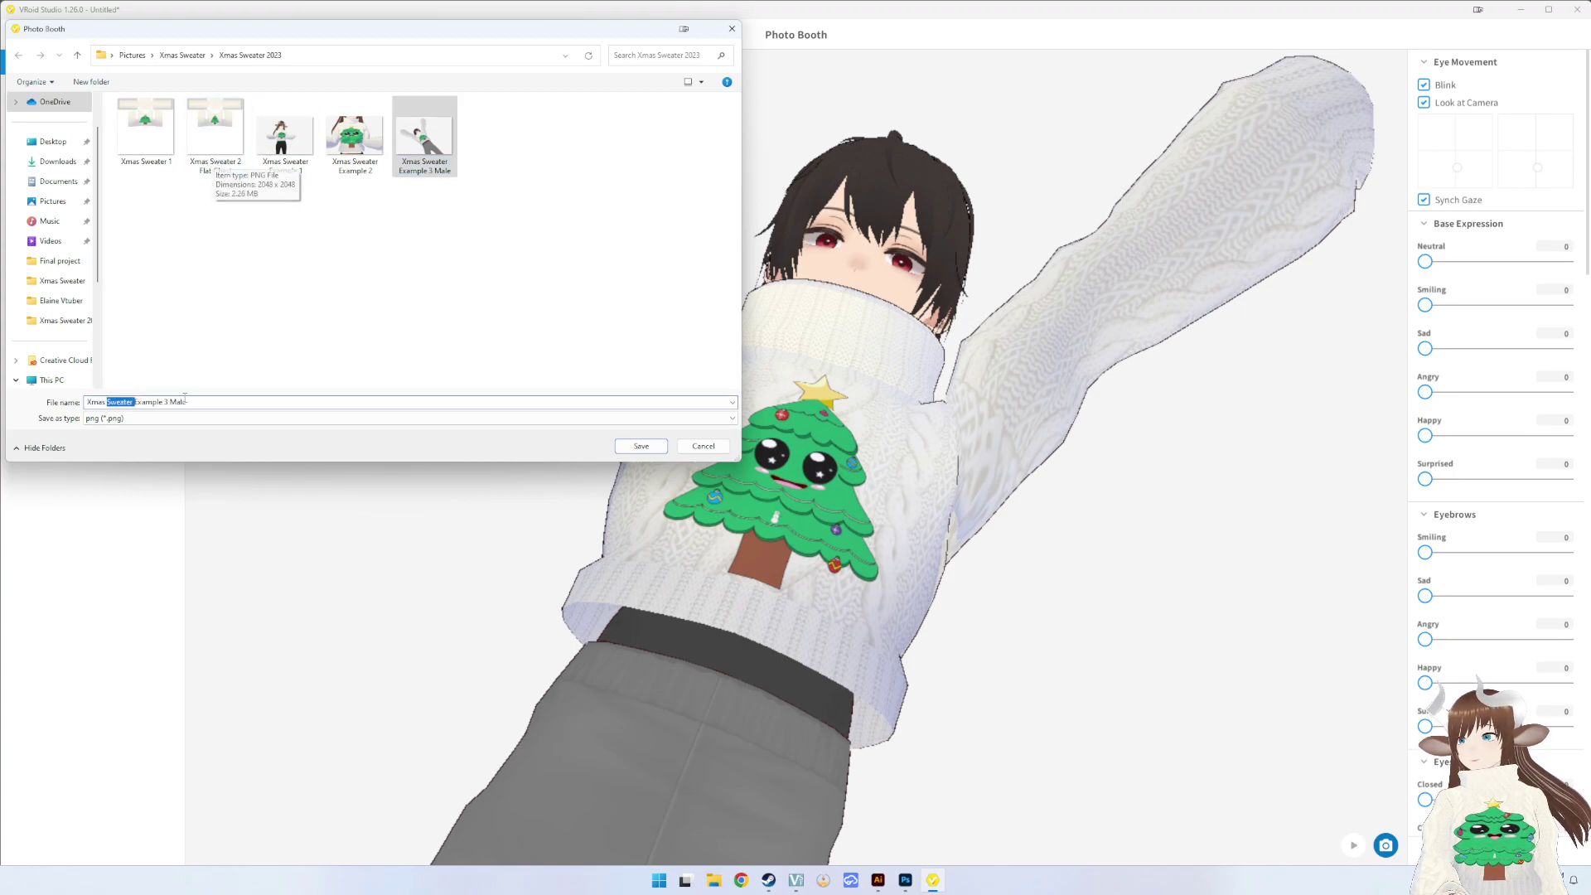
{"action": "left_click", "coordinate": [136, 402]}
{"action": "type", "text": "F "}
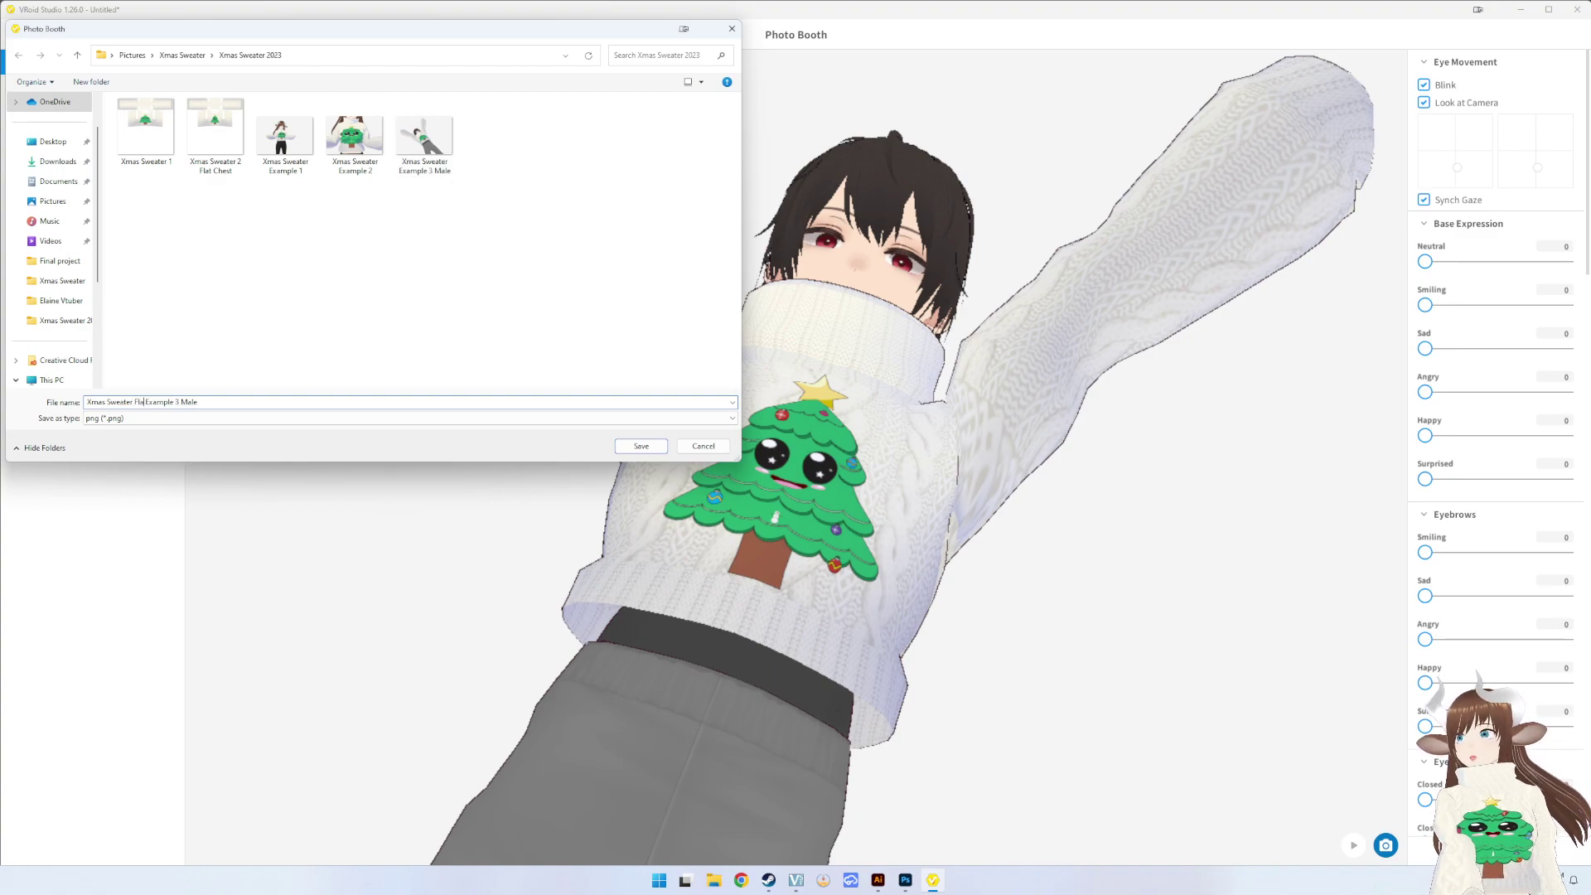
{"action": "type", "text": "t Chest"}
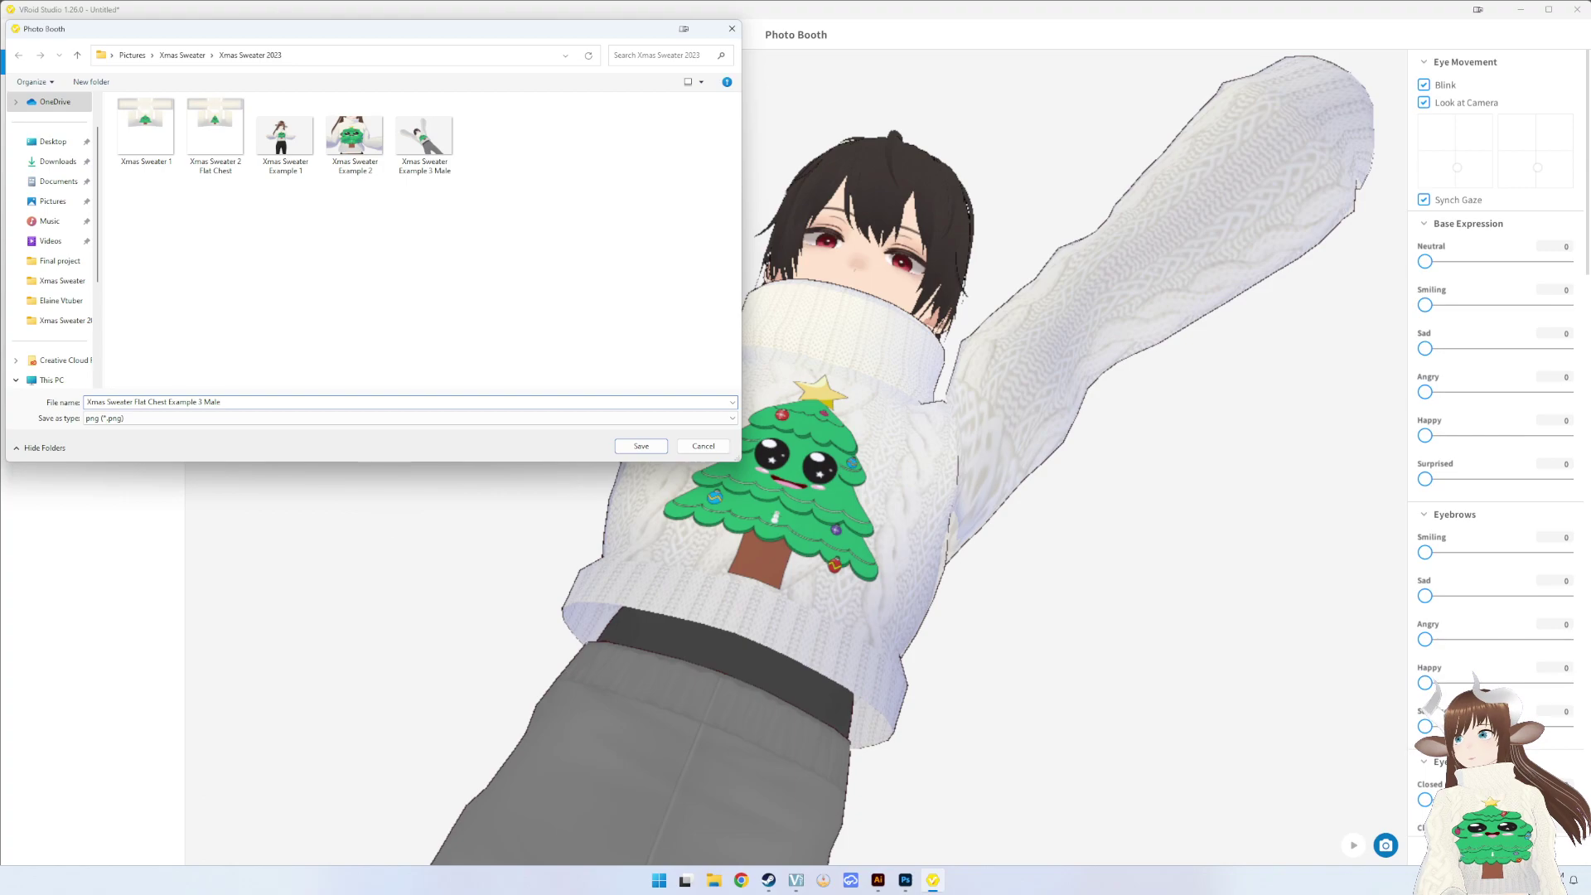
{"action": "left_click", "coordinate": [221, 404]}
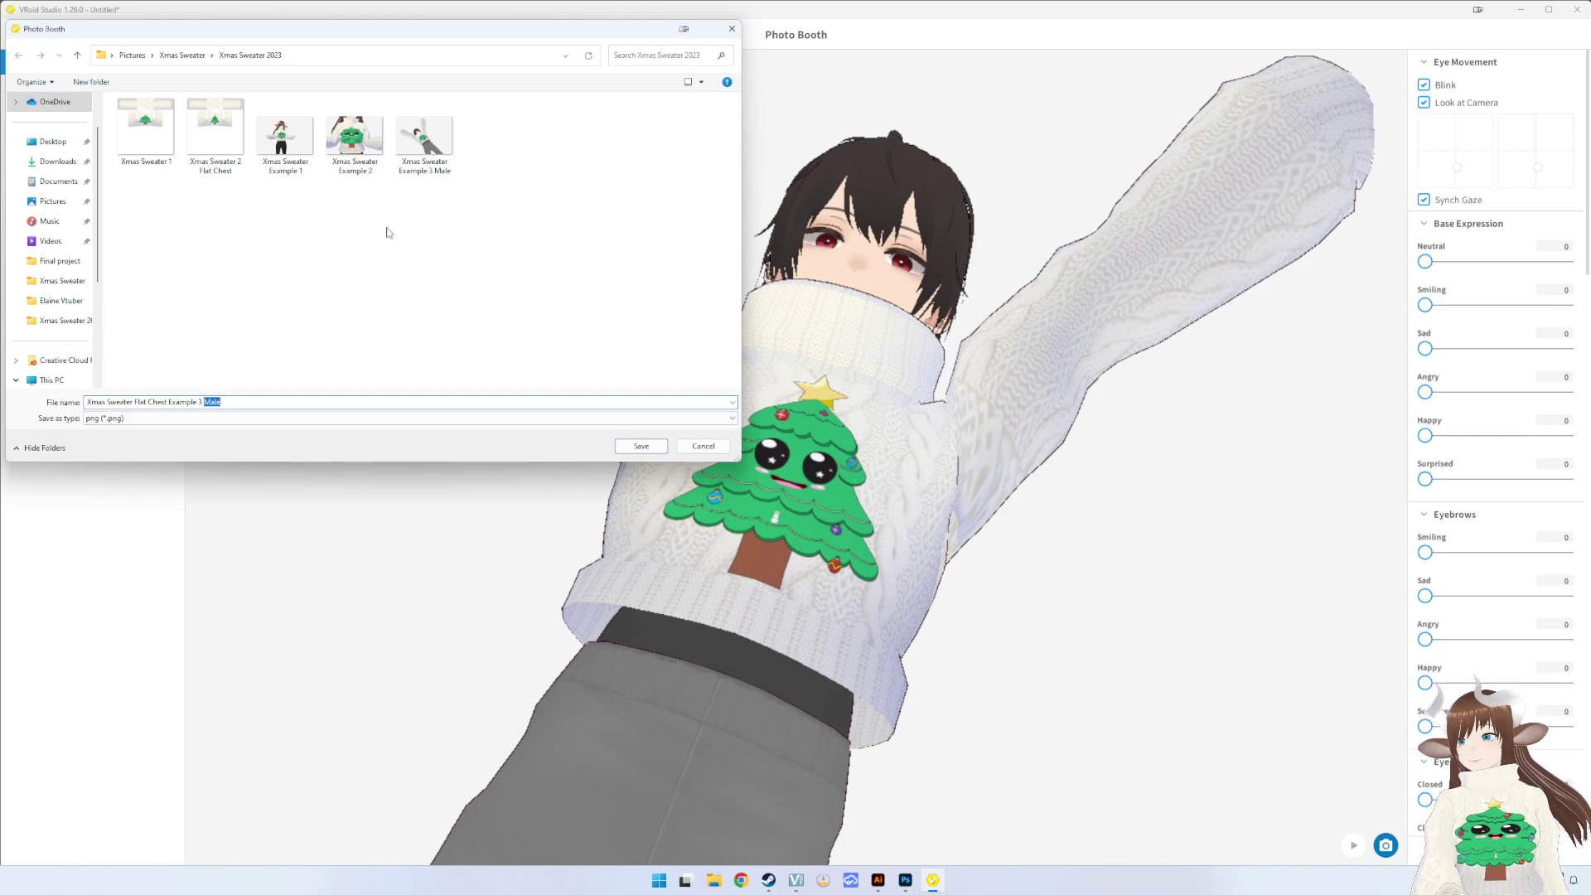
- Rename the Example 3 Male image by inserting 'Big Chest' before 'Example'
{"action": "left_click", "coordinate": [424, 147]}
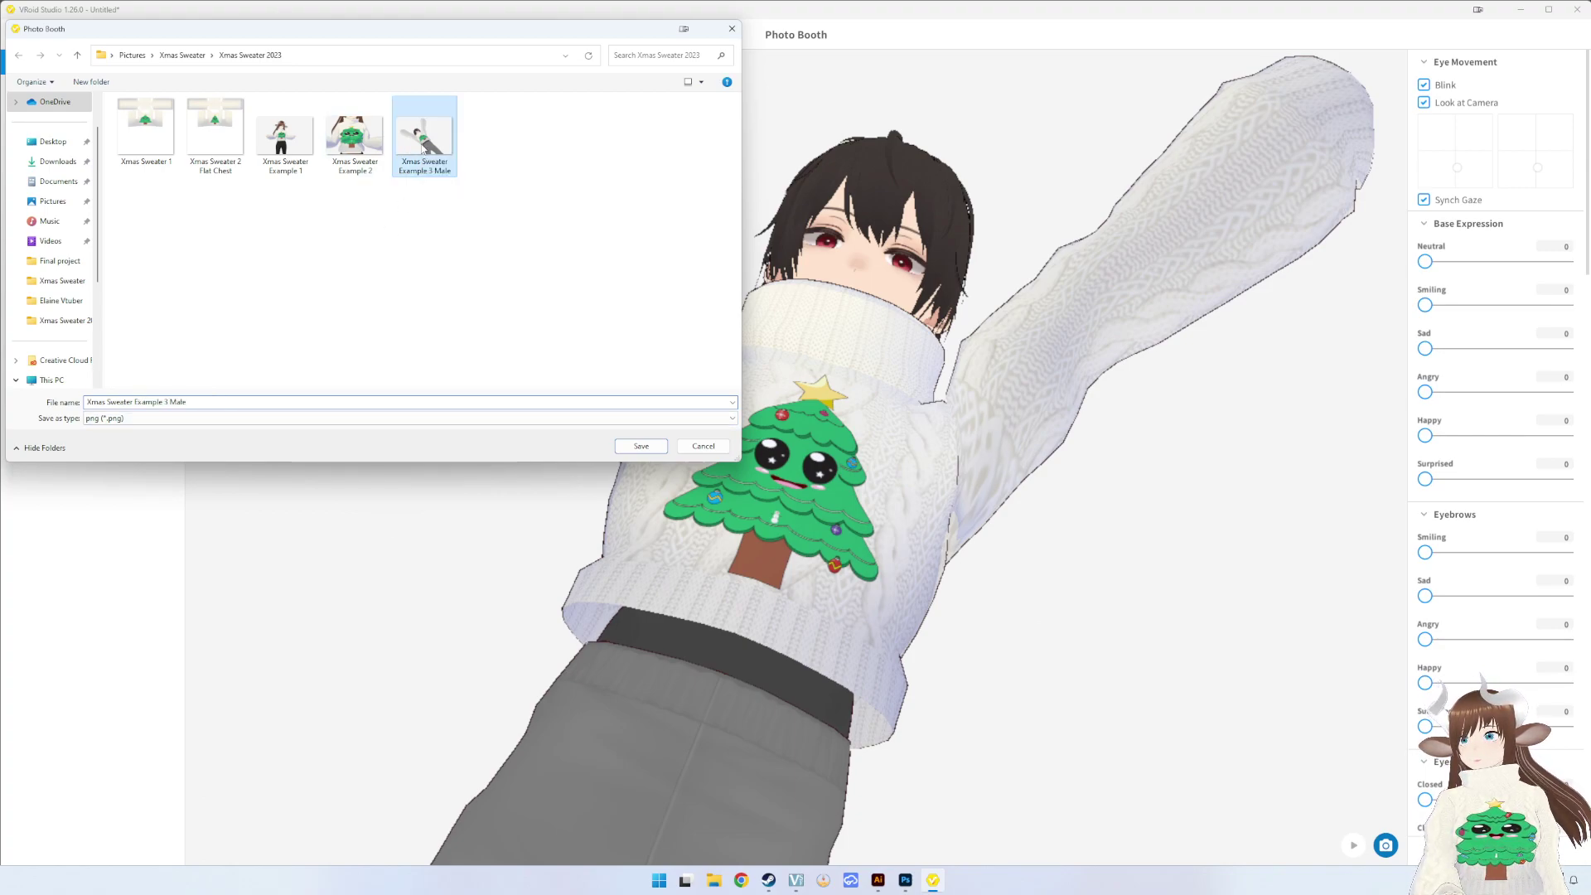
{"action": "right_click", "coordinate": [424, 148]}
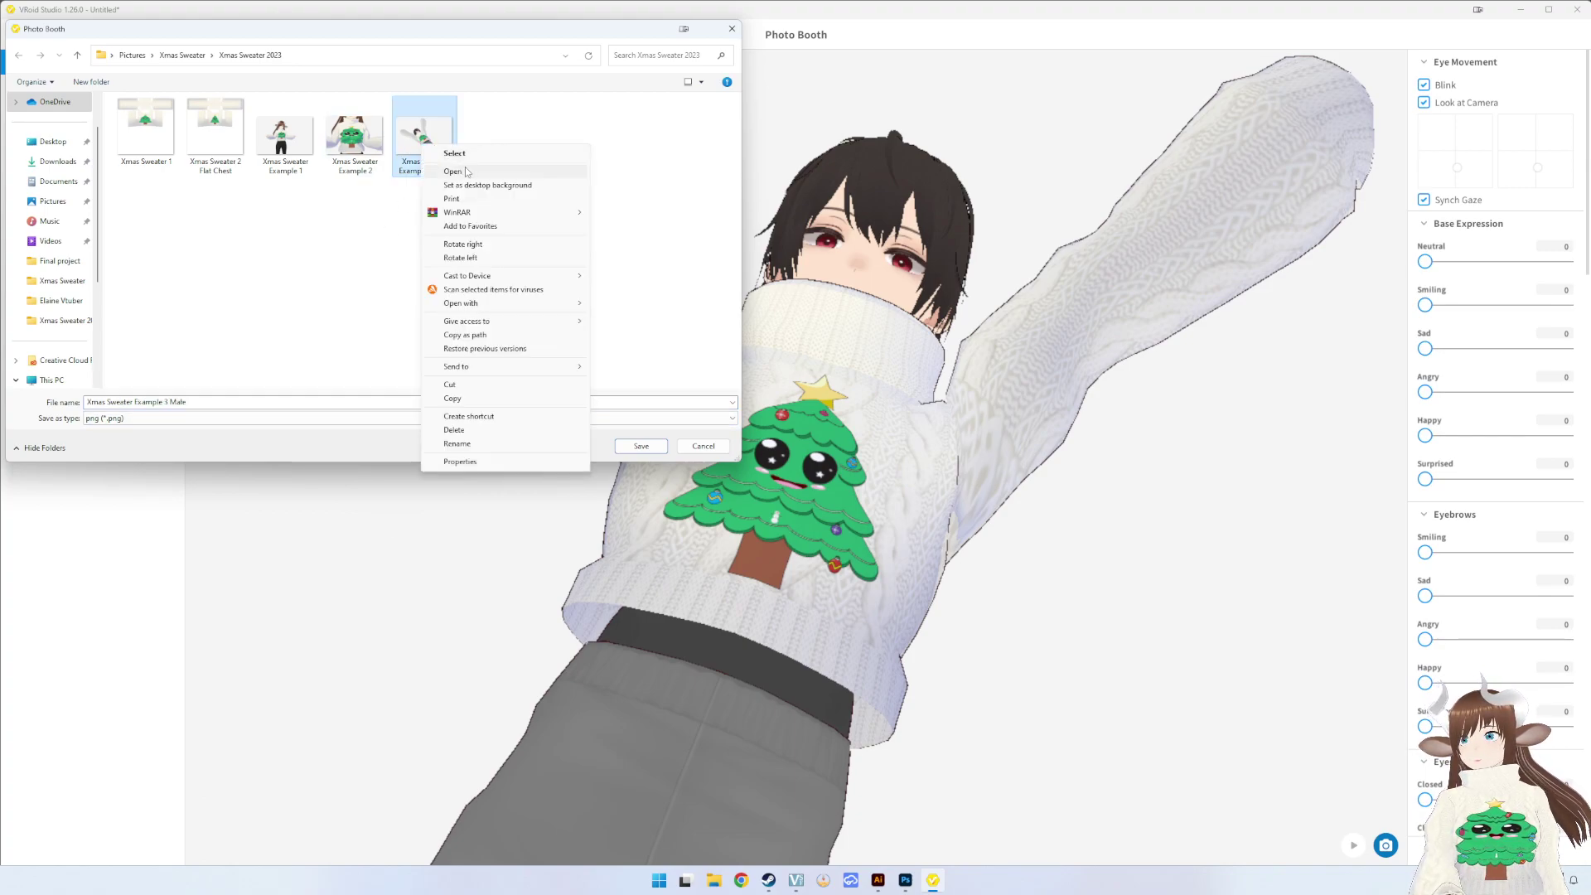
{"action": "left_click", "coordinate": [452, 444]}
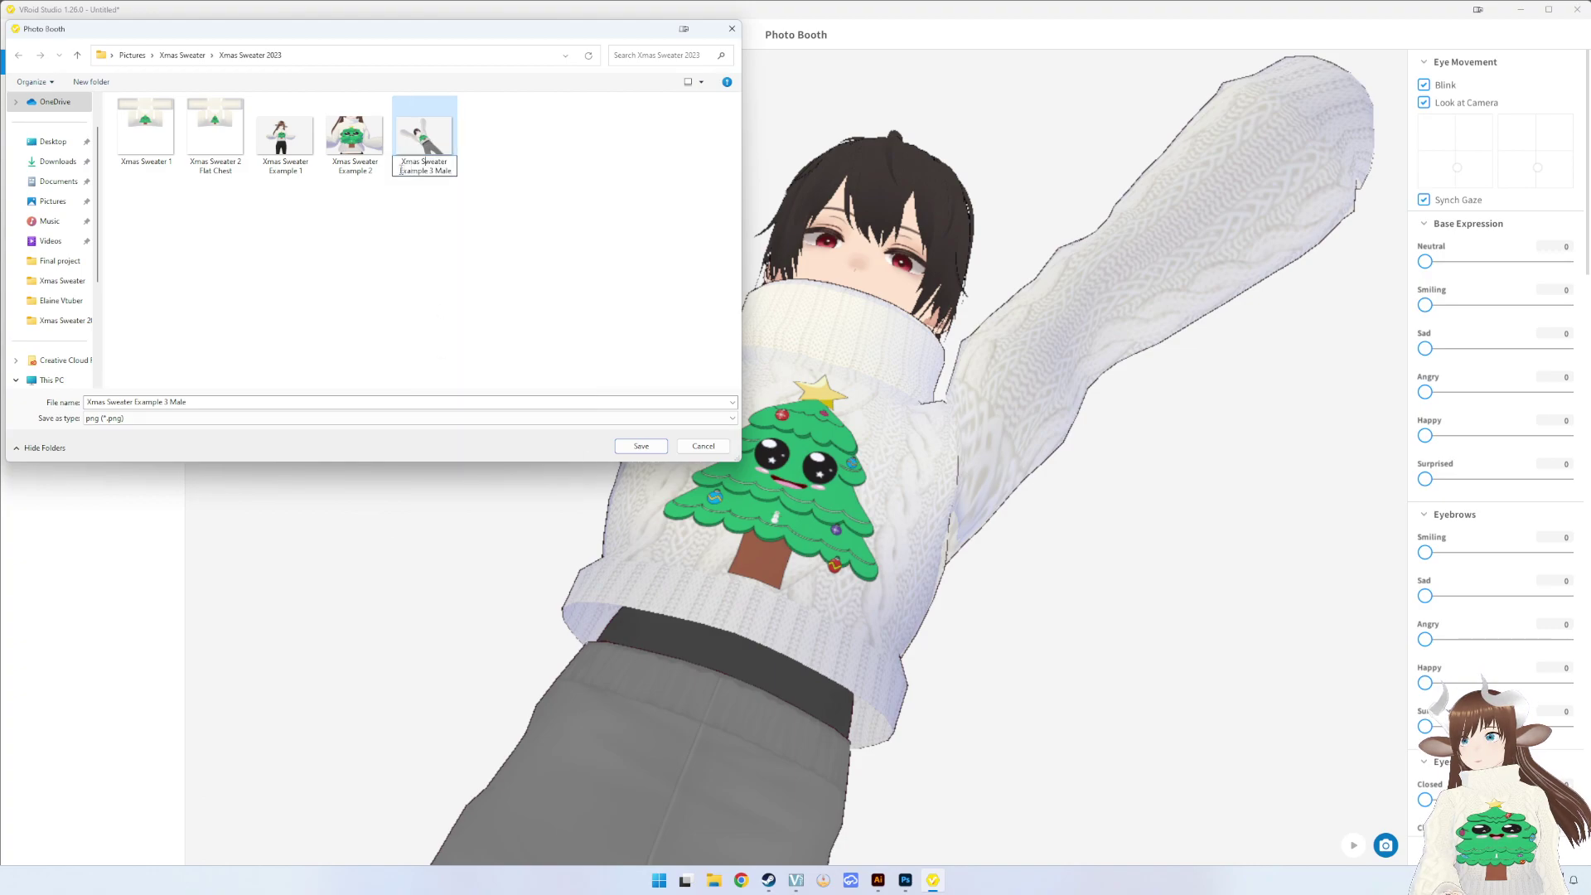
{"action": "left_click_drag", "start_coordinate": [412, 173], "coordinate": [490, 175]}
{"action": "left_click", "coordinate": [452, 161]}
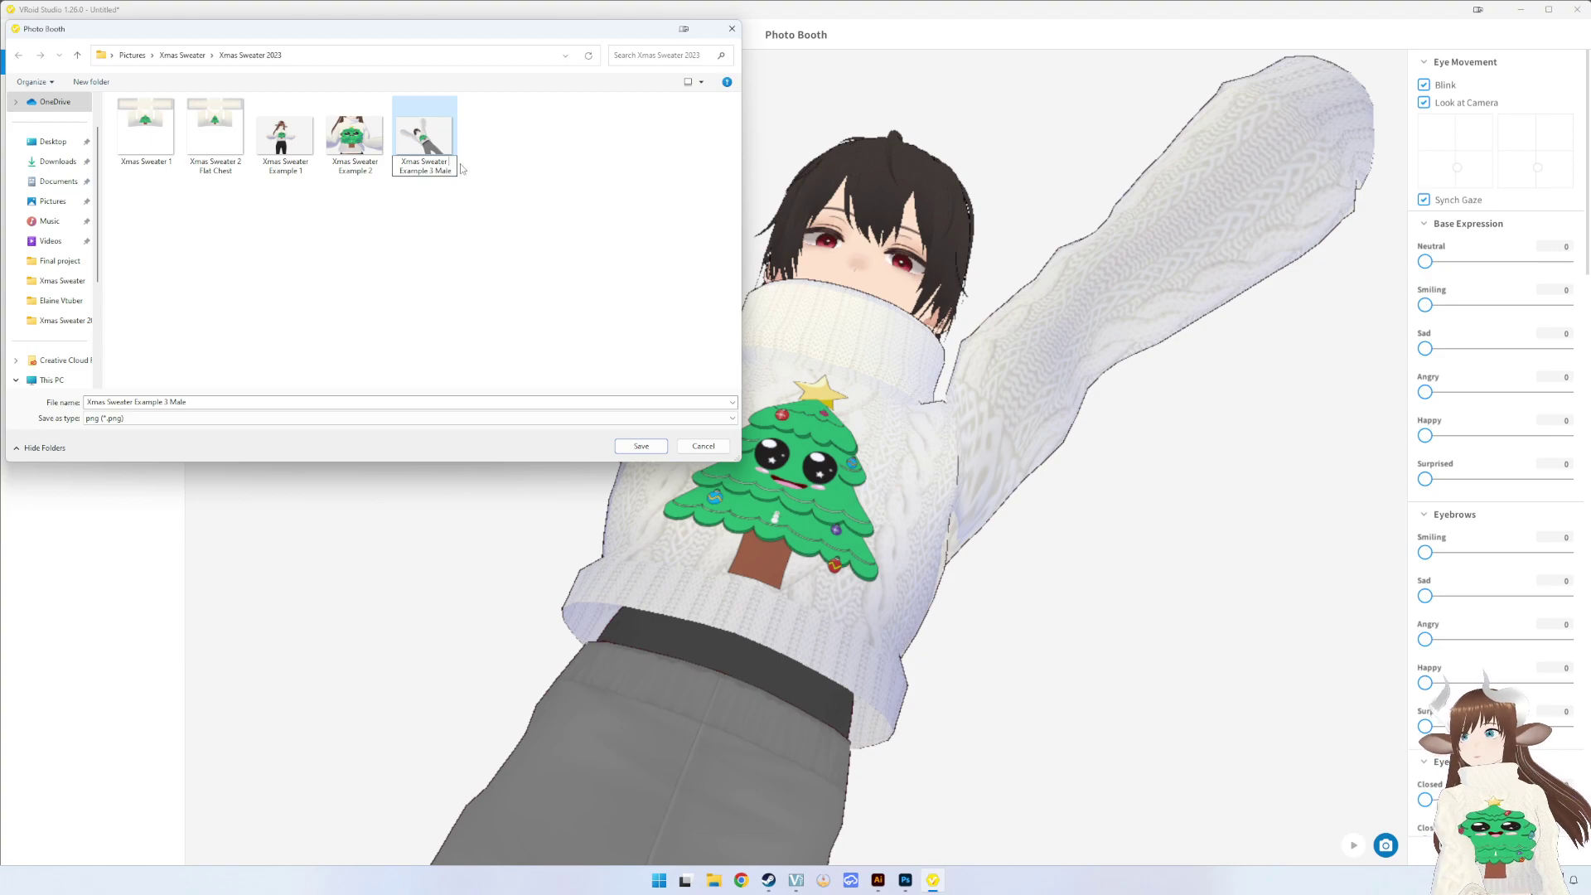
{"action": "left_click", "coordinate": [399, 171]}
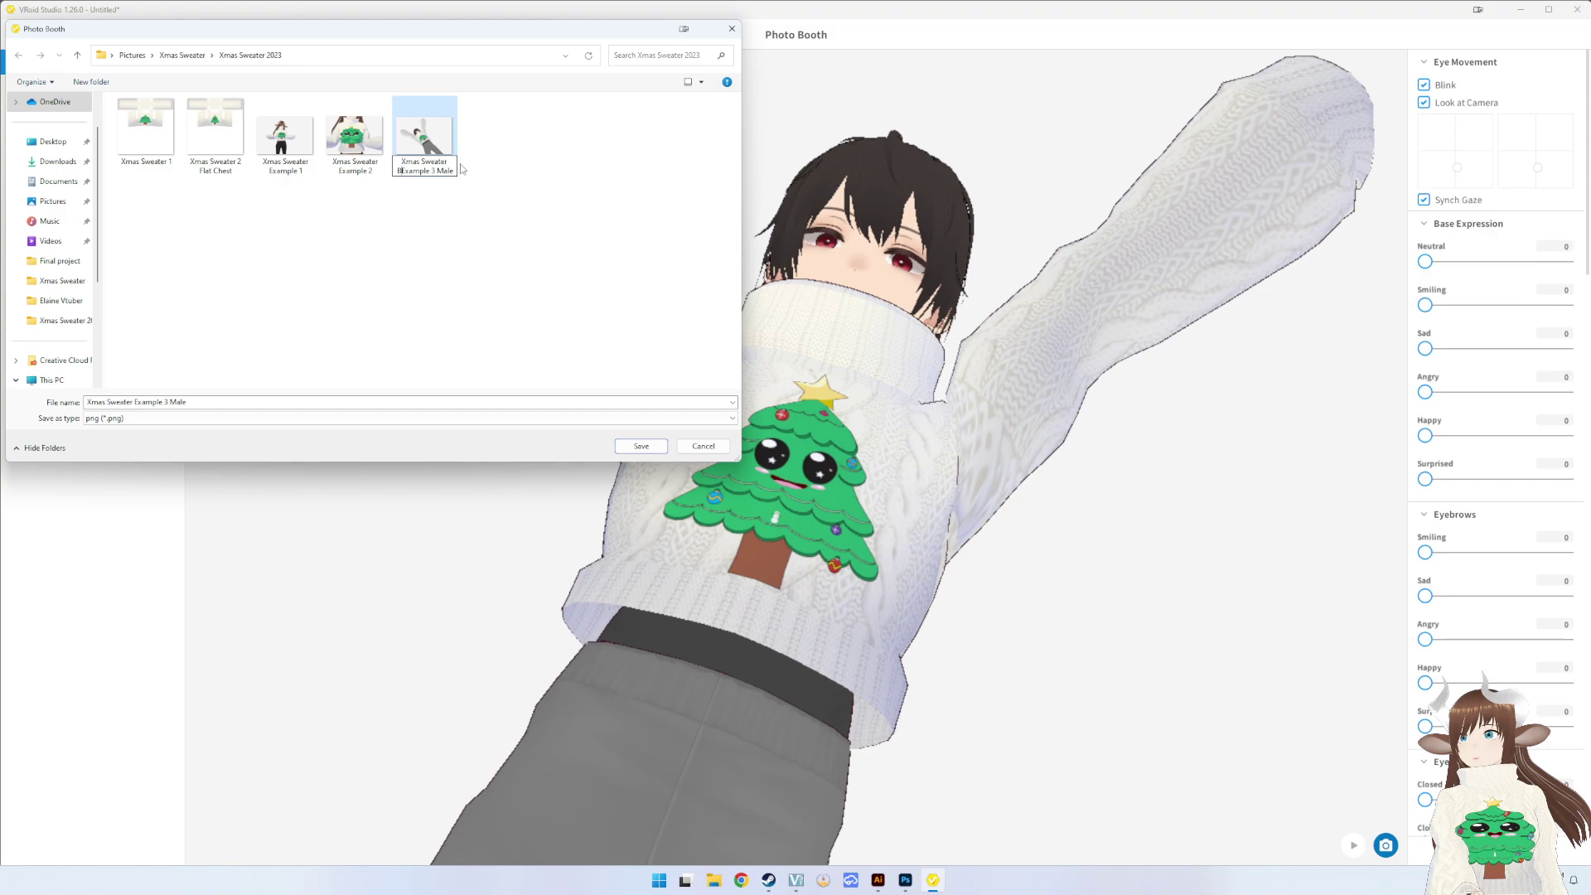
{"action": "type", "text": "Big Chest"}
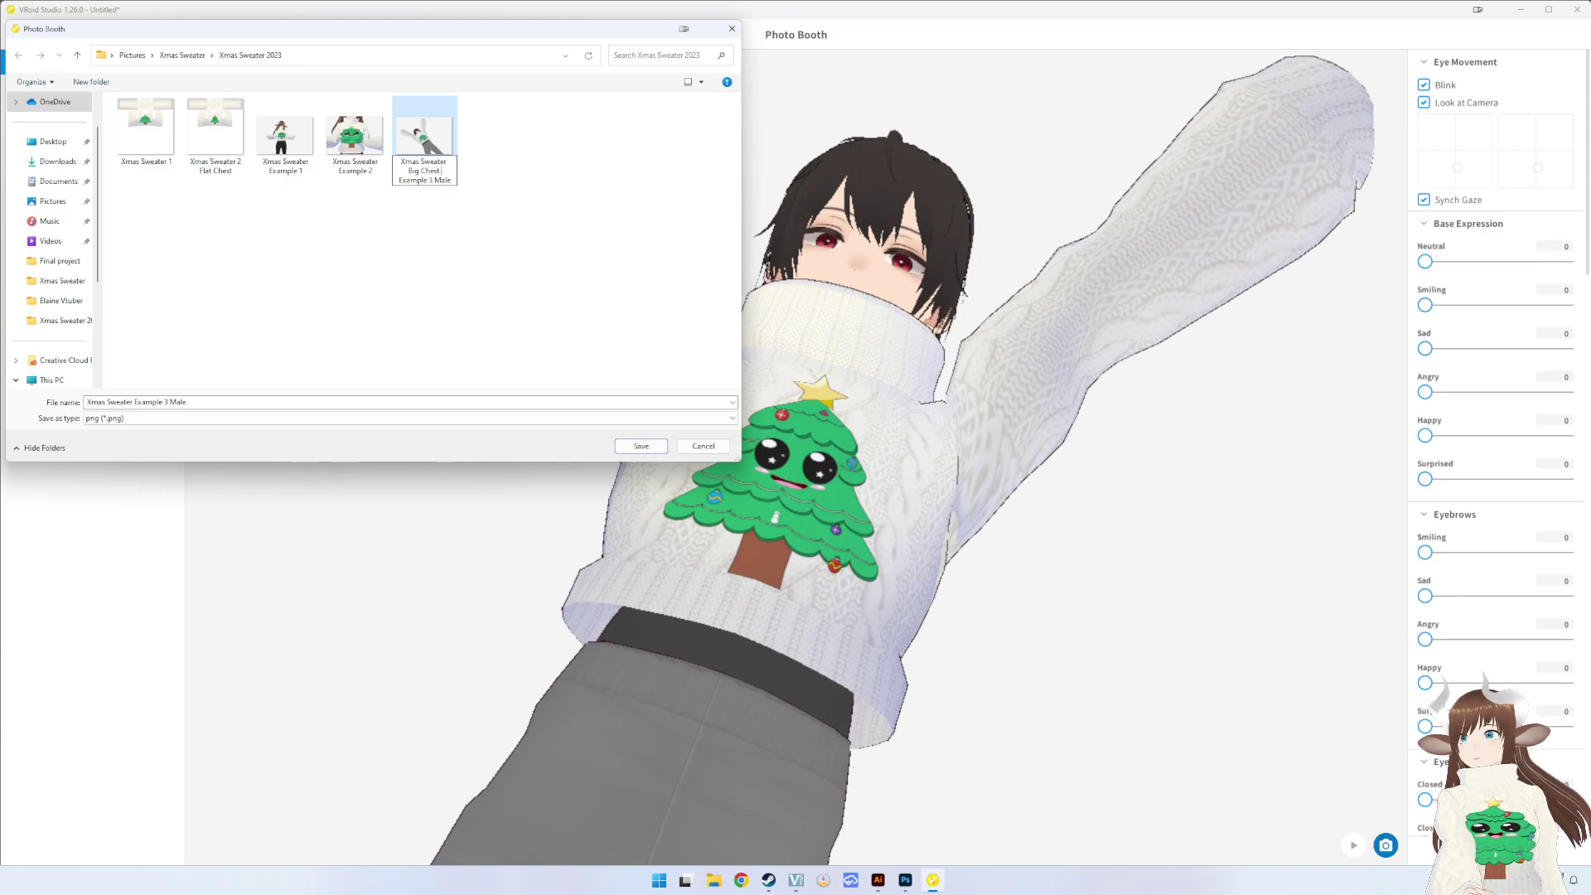
{"action": "key", "text": "Return"}
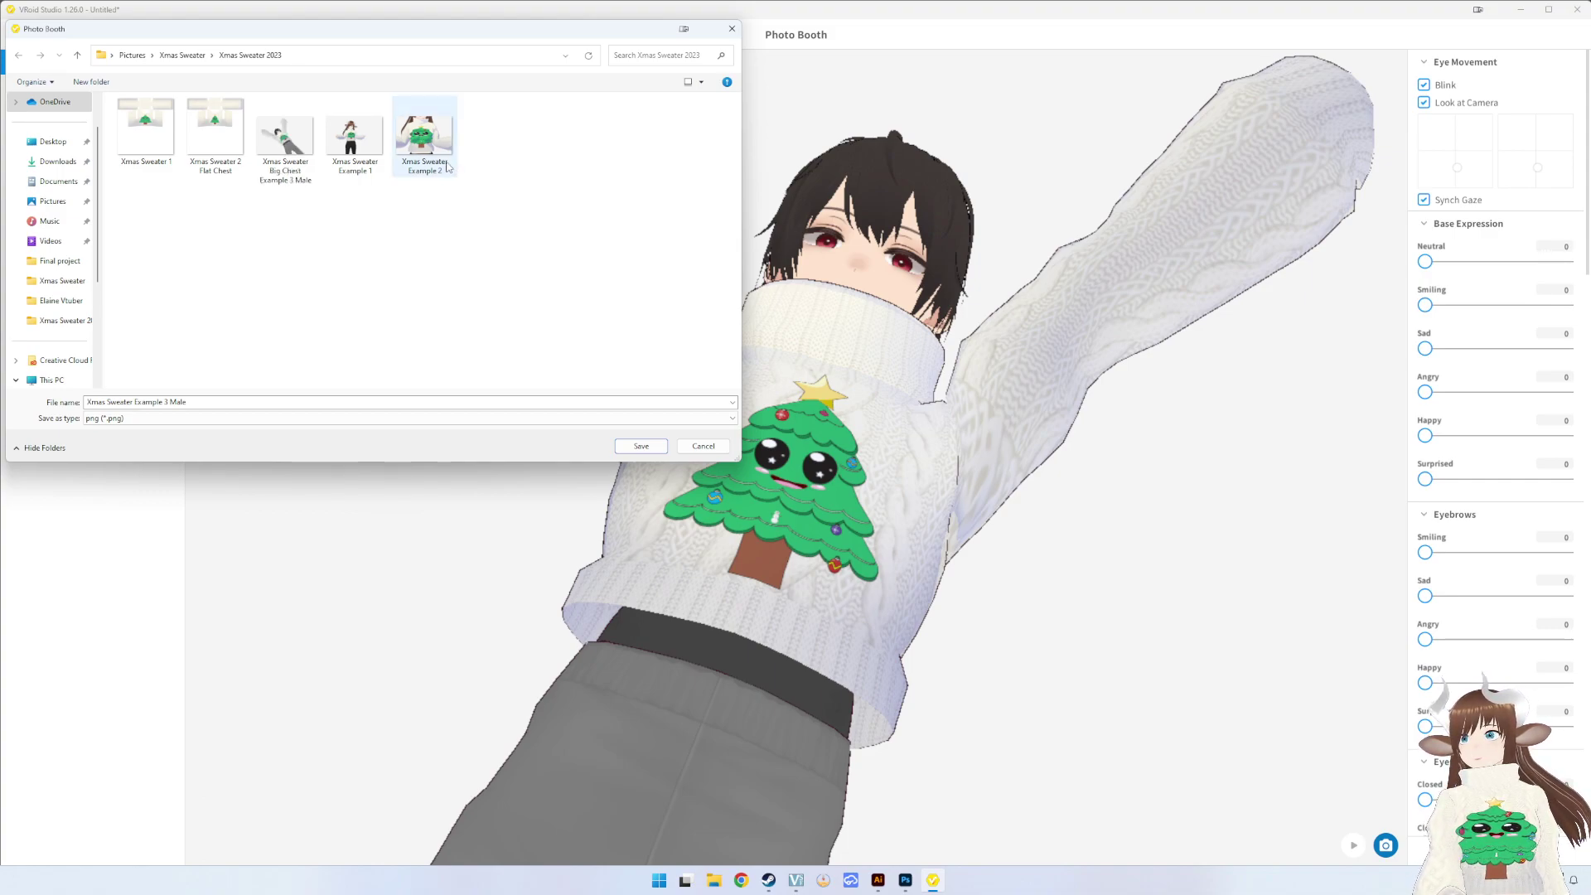
- Copy the Big Chest name and paste it onto Example 1, declining the duplicate-name rename
{"action": "right_click", "coordinate": [287, 168]}
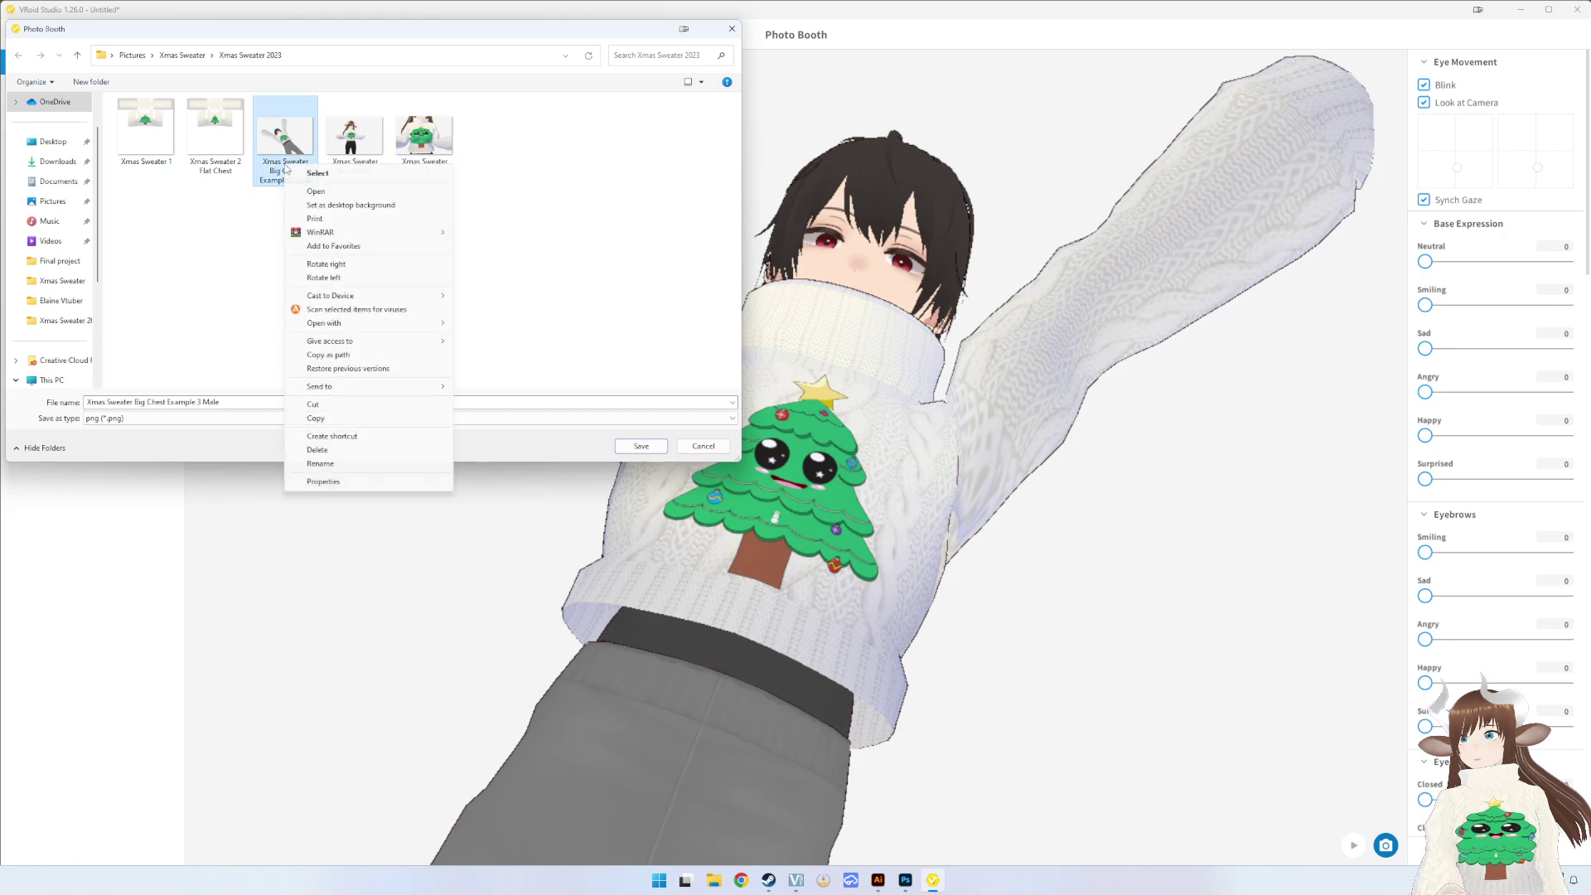
{"action": "left_click", "coordinate": [321, 463]}
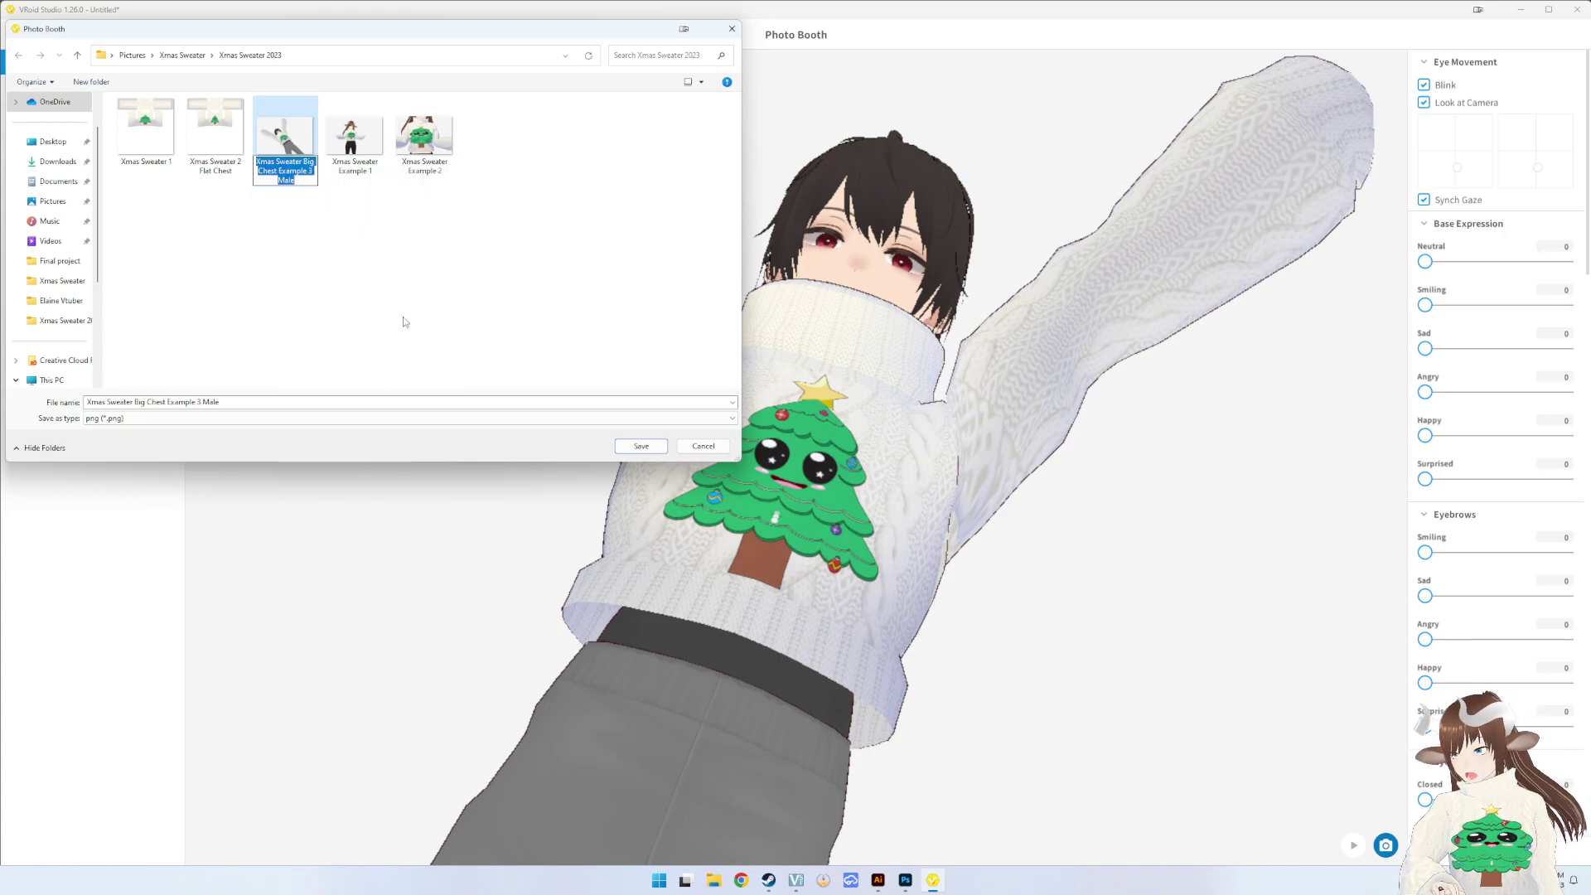
{"action": "left_click", "coordinate": [353, 136]}
{"action": "right_click", "coordinate": [346, 152]}
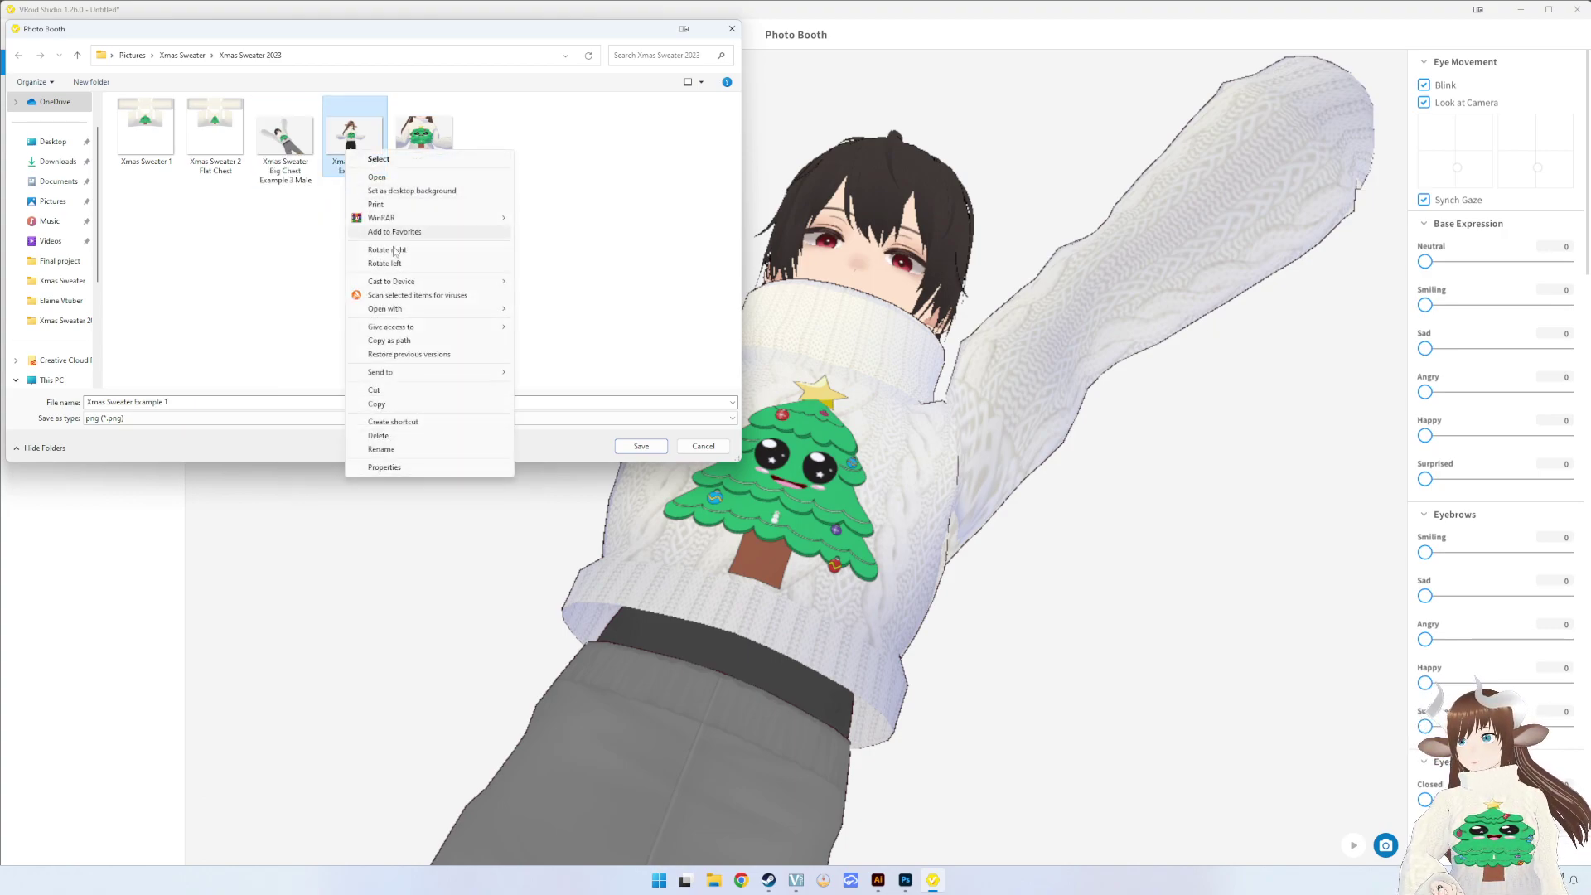
{"action": "left_click", "coordinate": [383, 448]}
{"action": "type", "text": "Xmas Sweater Big Chest Example 3 Male"}
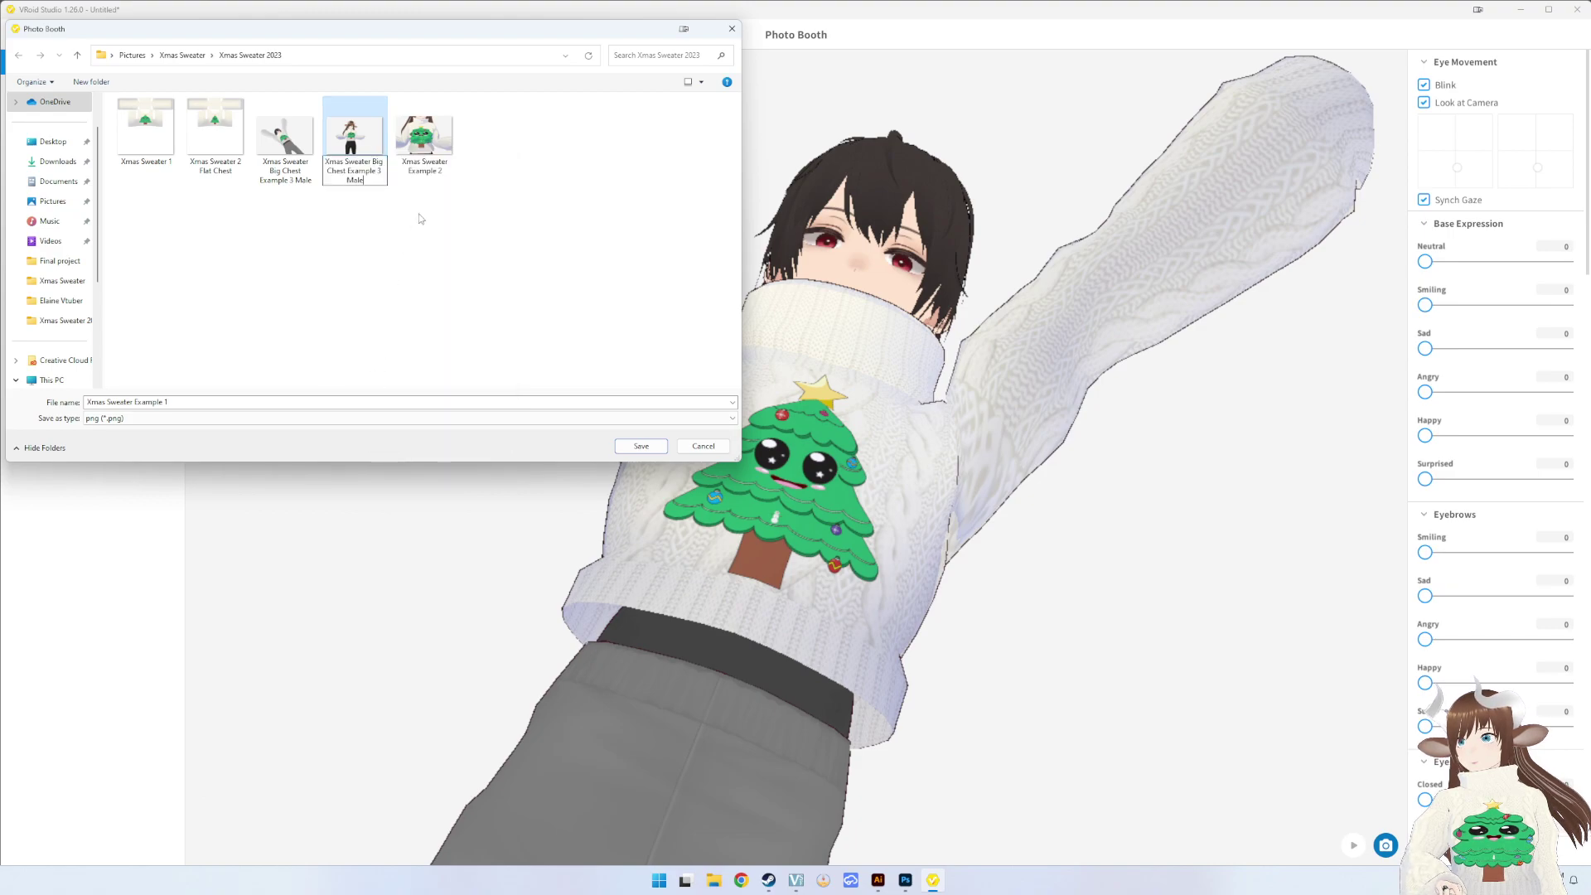
{"action": "key", "text": "Return"}
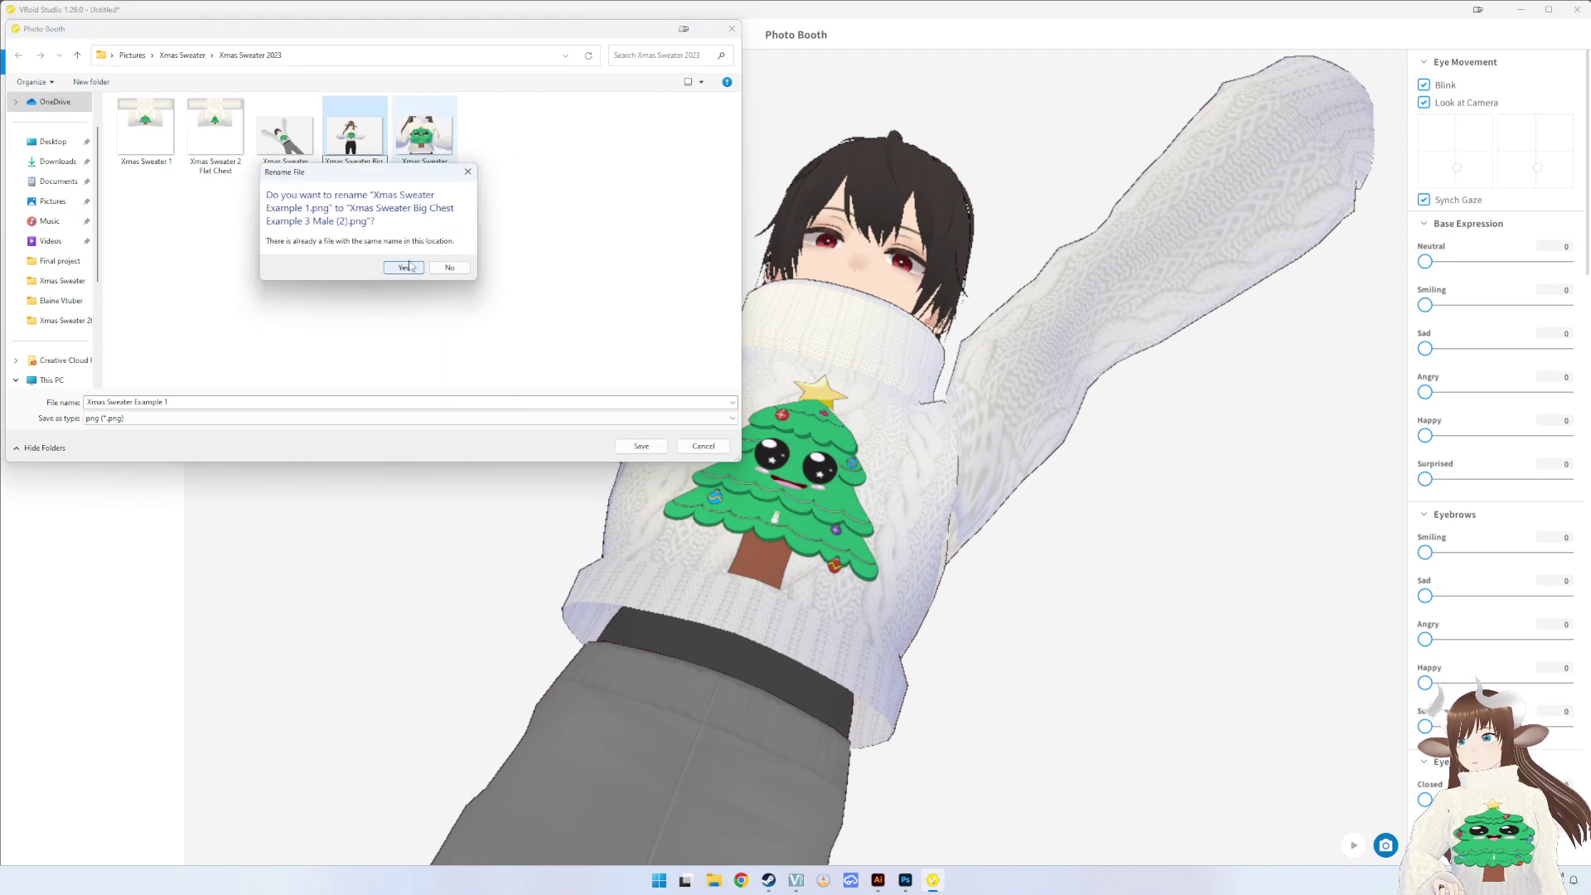
{"action": "left_click", "coordinate": [447, 267]}
- Rename the Example 1 image to Xmas Sweater Big Chest Example 1 Female
{"action": "right_click", "coordinate": [430, 148]}
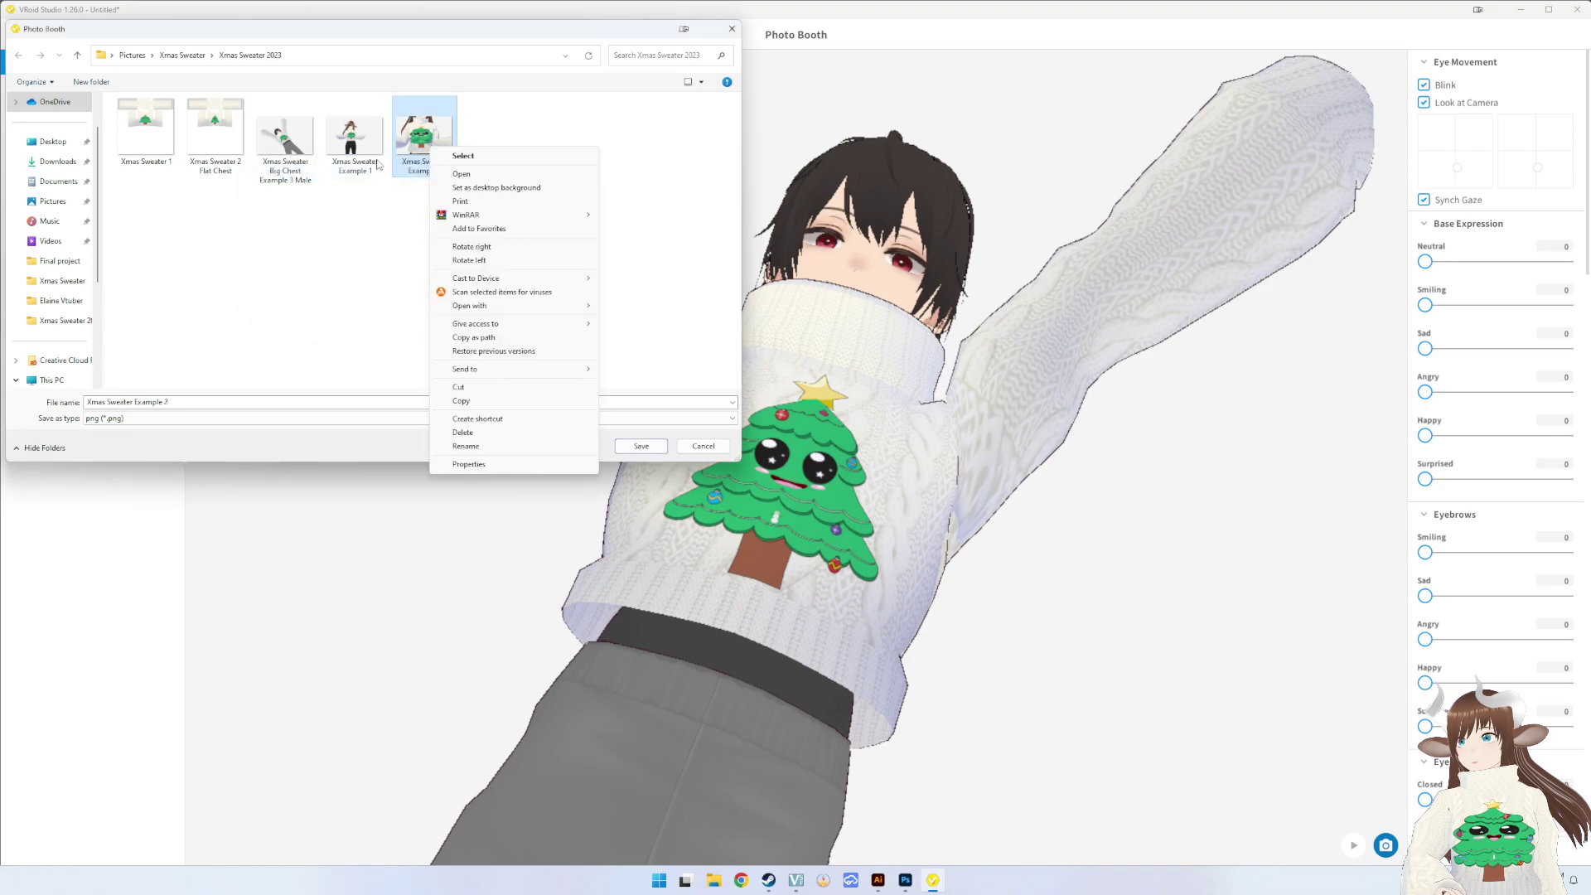
{"action": "right_click", "coordinate": [378, 164]}
{"action": "left_click", "coordinate": [393, 448]}
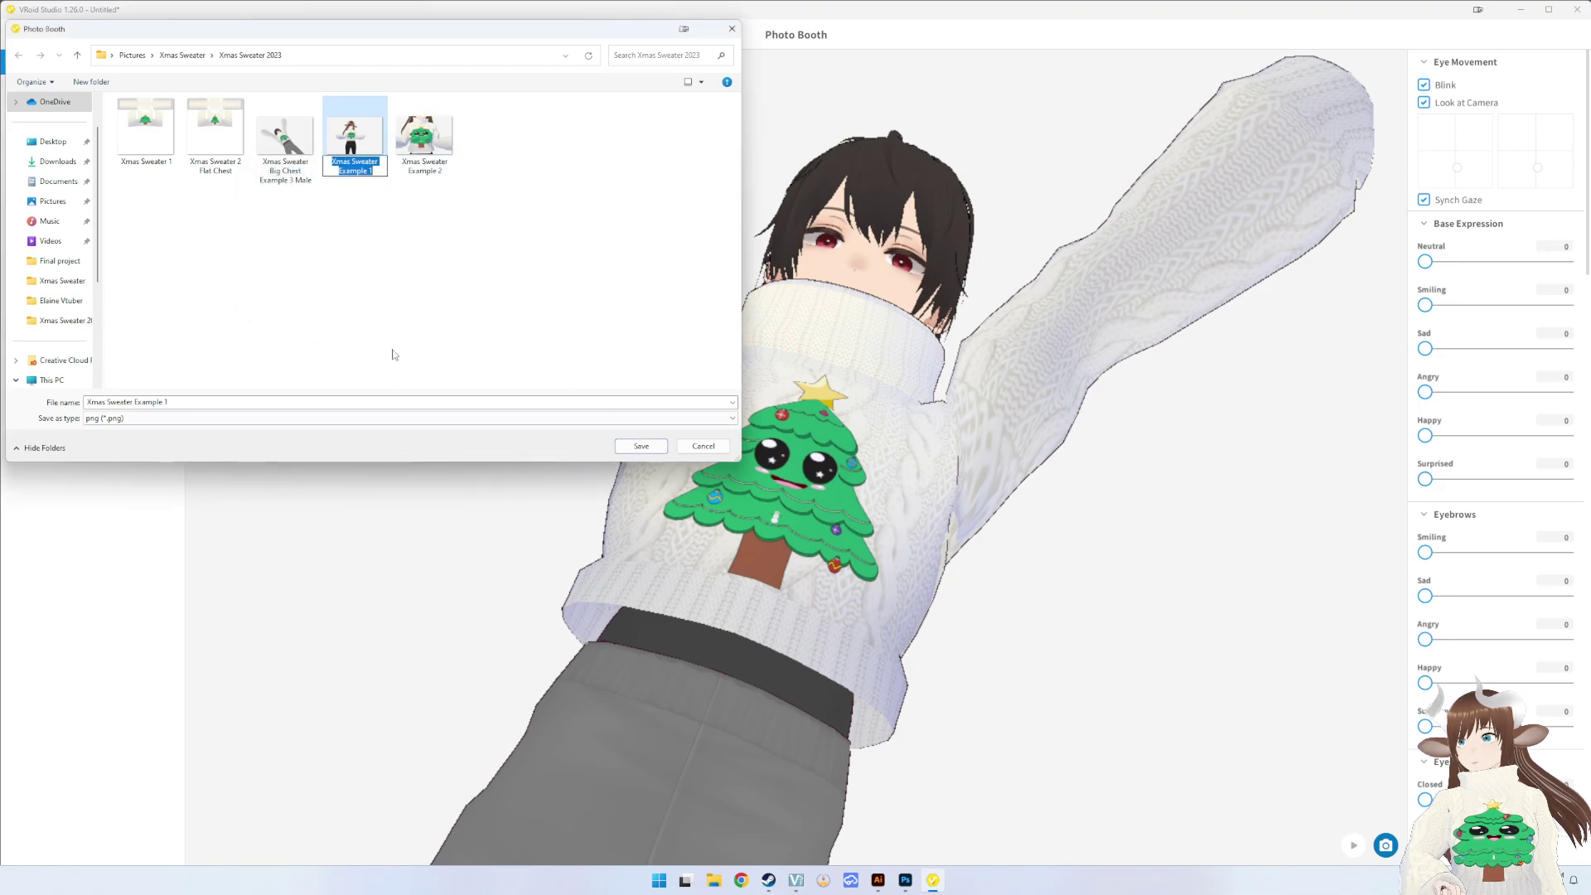
{"action": "type", "text": "Xmas Sweater Big Chest Example 3 Male"}
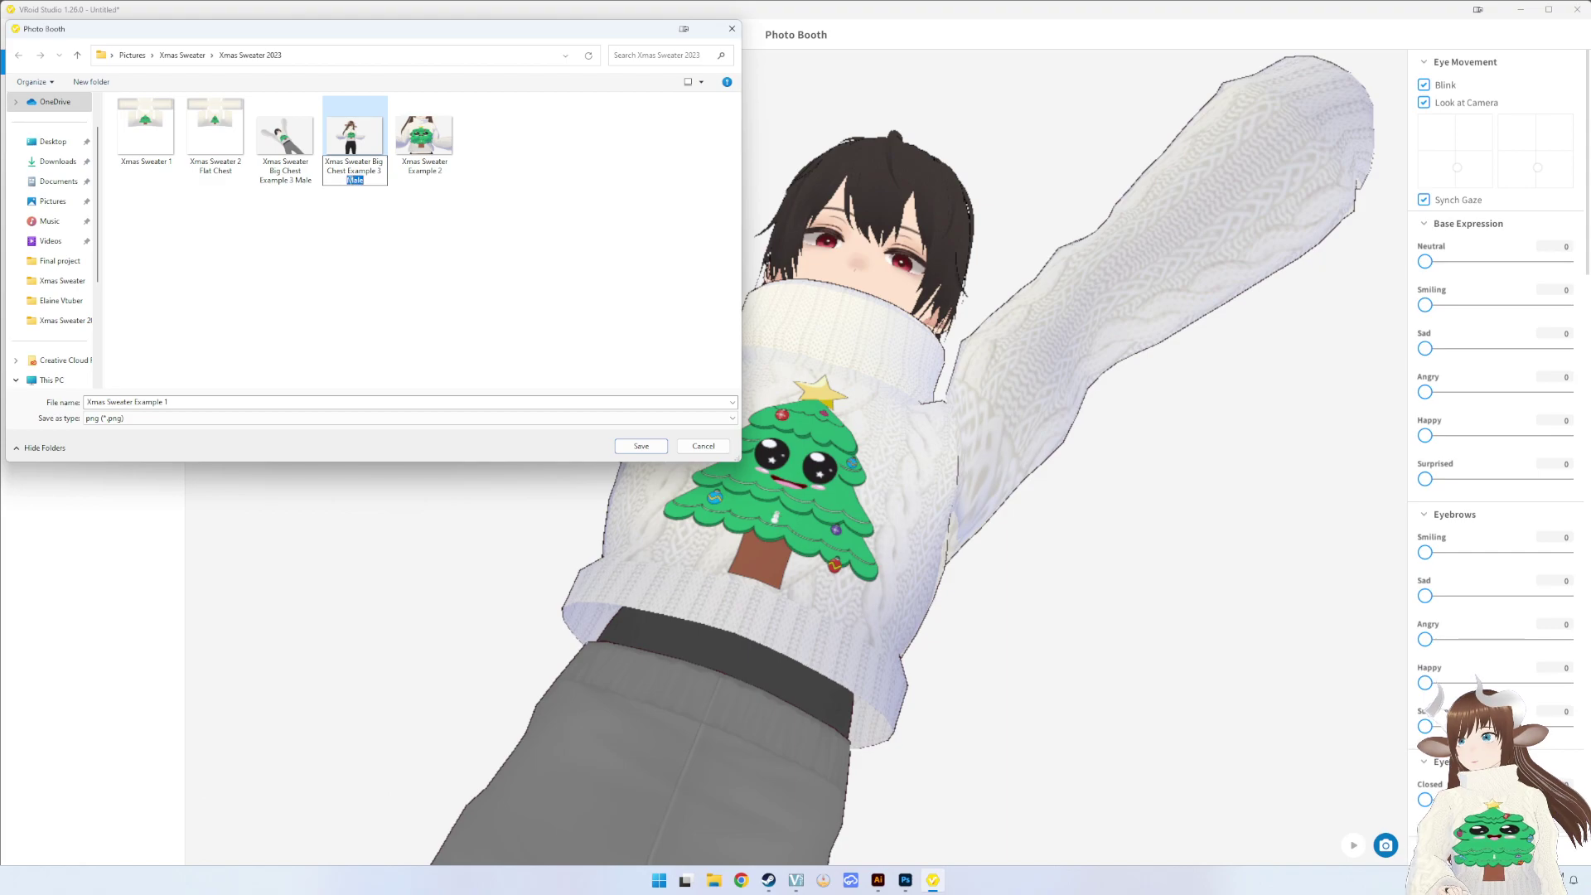
{"action": "type", "text": "Femal"}
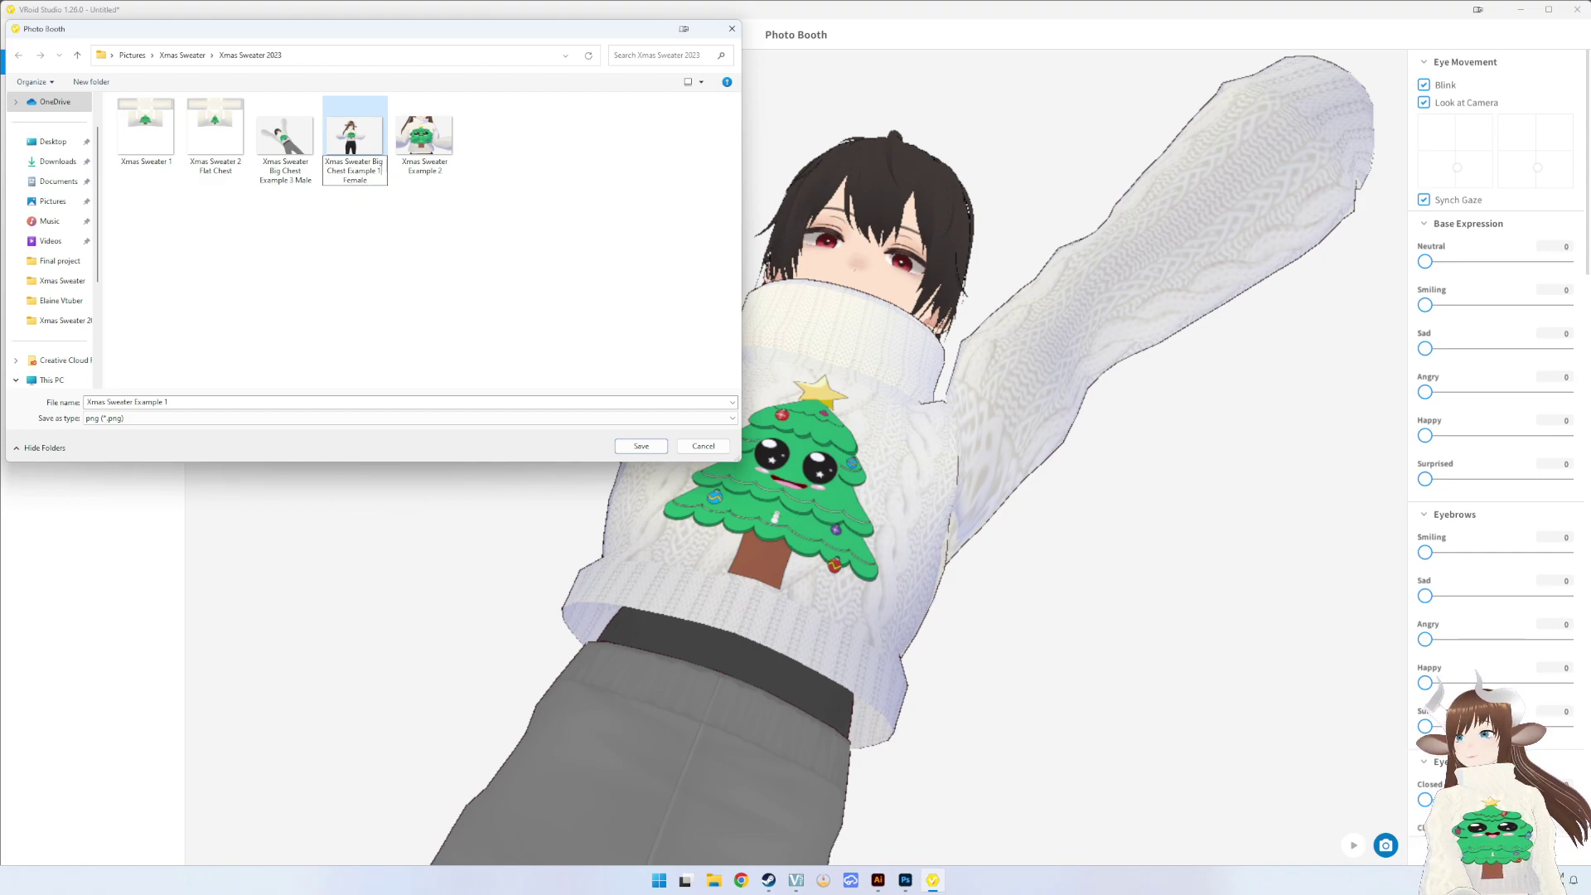
{"action": "key", "text": "ctrl+a"}
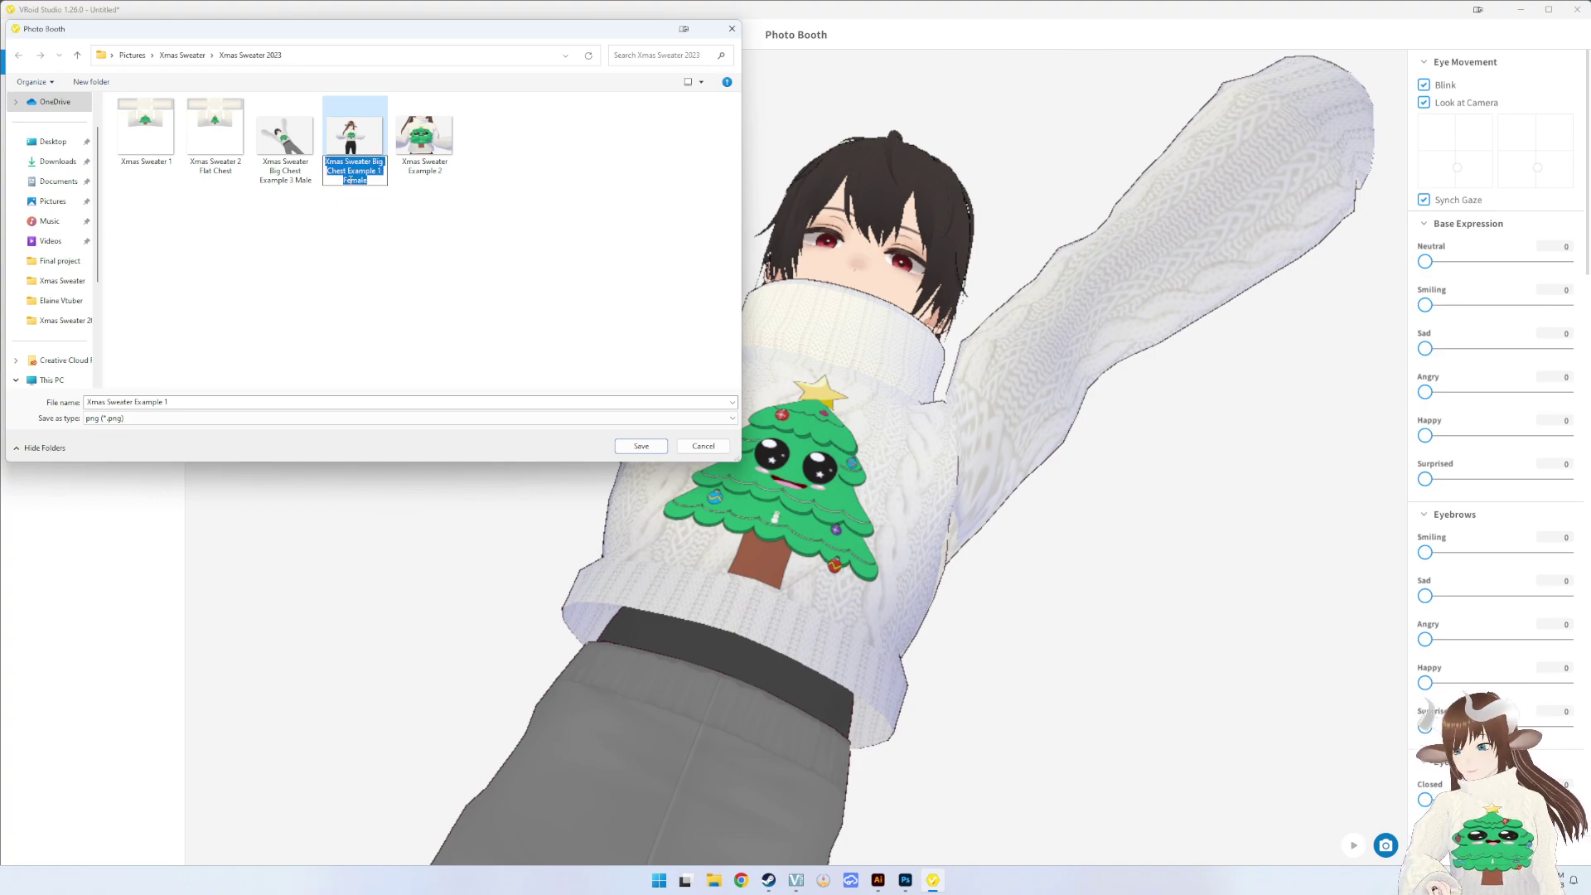
{"action": "key", "text": "BackSpace"}
{"action": "left_click", "coordinate": [351, 187]}
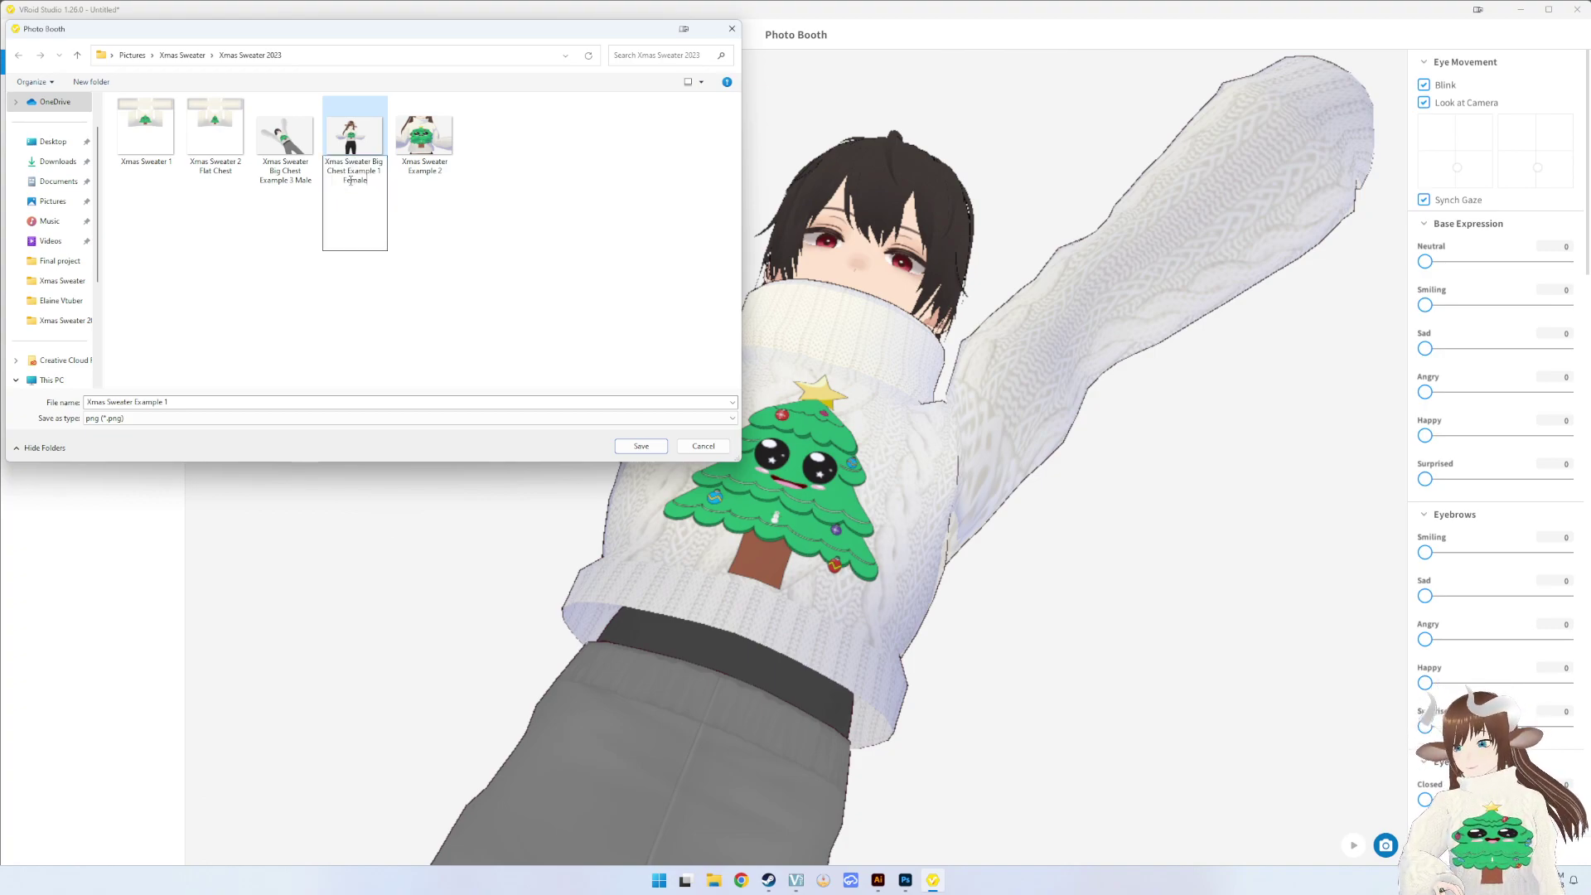
- Rename the Example 2 image to Xmas Sweater Big Chest Example 2 Female
{"action": "left_click", "coordinate": [423, 145]}
{"action": "right_click", "coordinate": [424, 153]}
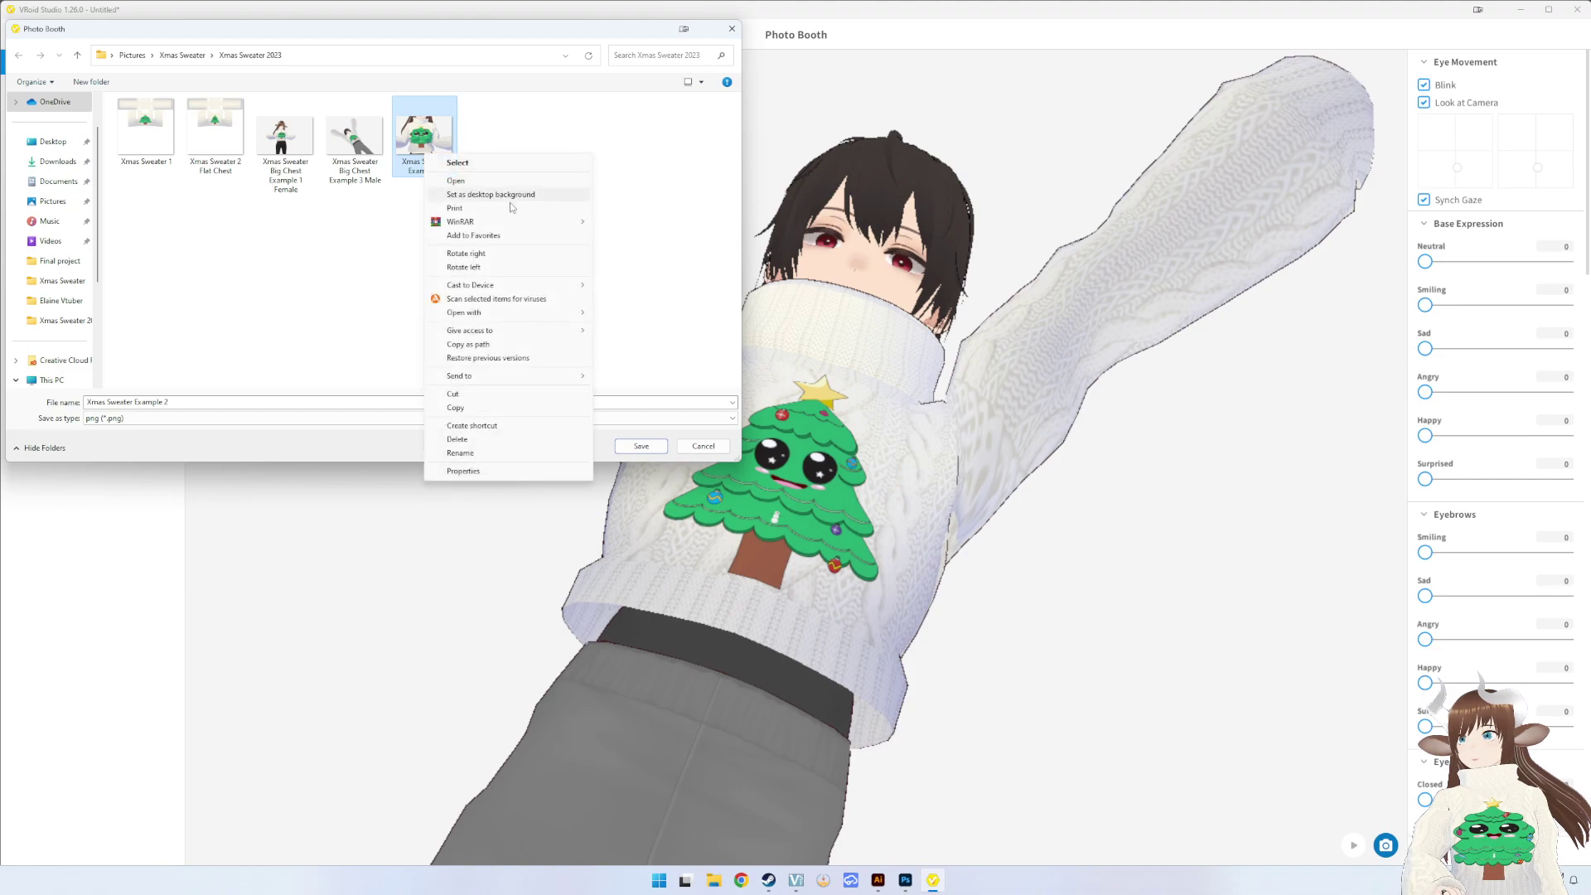
{"action": "left_click", "coordinate": [502, 454]}
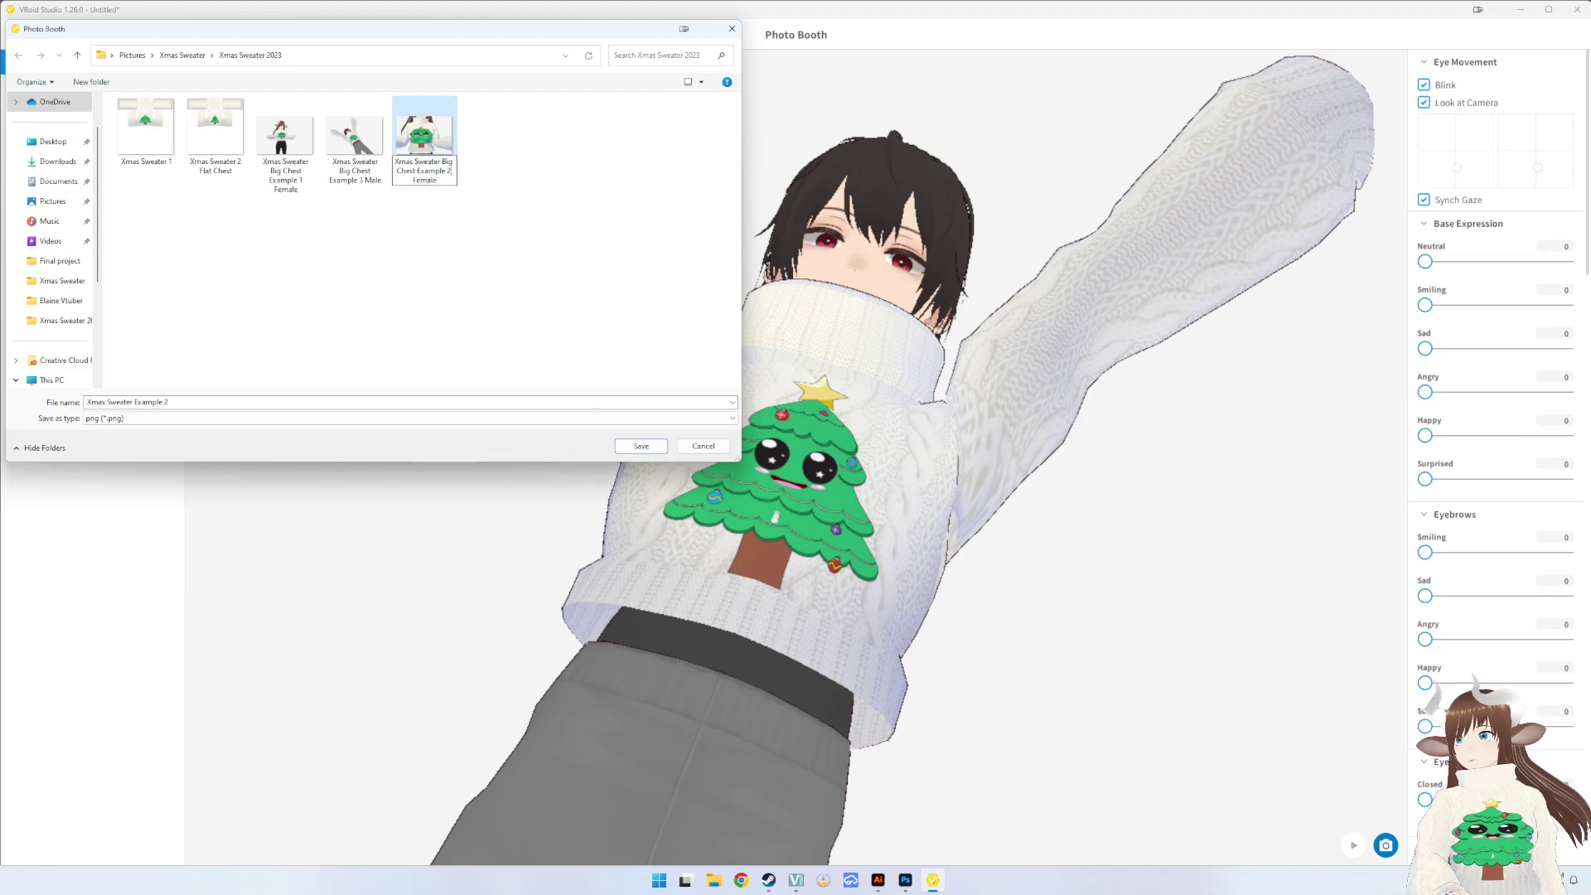
{"action": "left_click", "coordinate": [506, 182]}
- Rename the Xmas Sweater 1 image to Xmas Sweater 1 Big Chest
{"action": "left_click", "coordinate": [145, 133]}
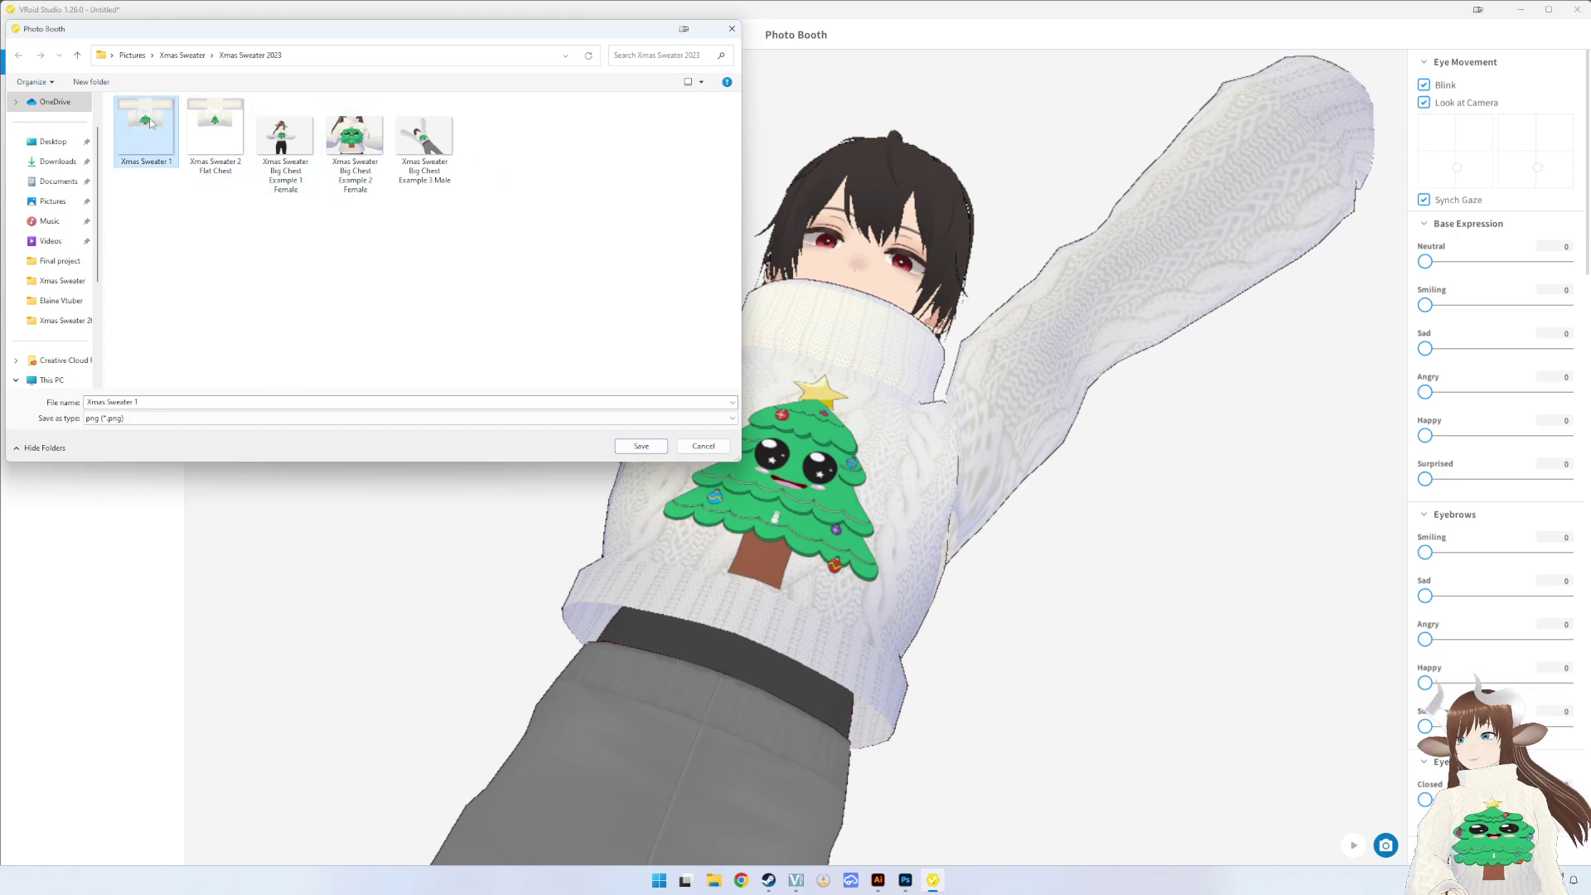
{"action": "right_click", "coordinate": [150, 118]}
{"action": "left_click", "coordinate": [203, 418]}
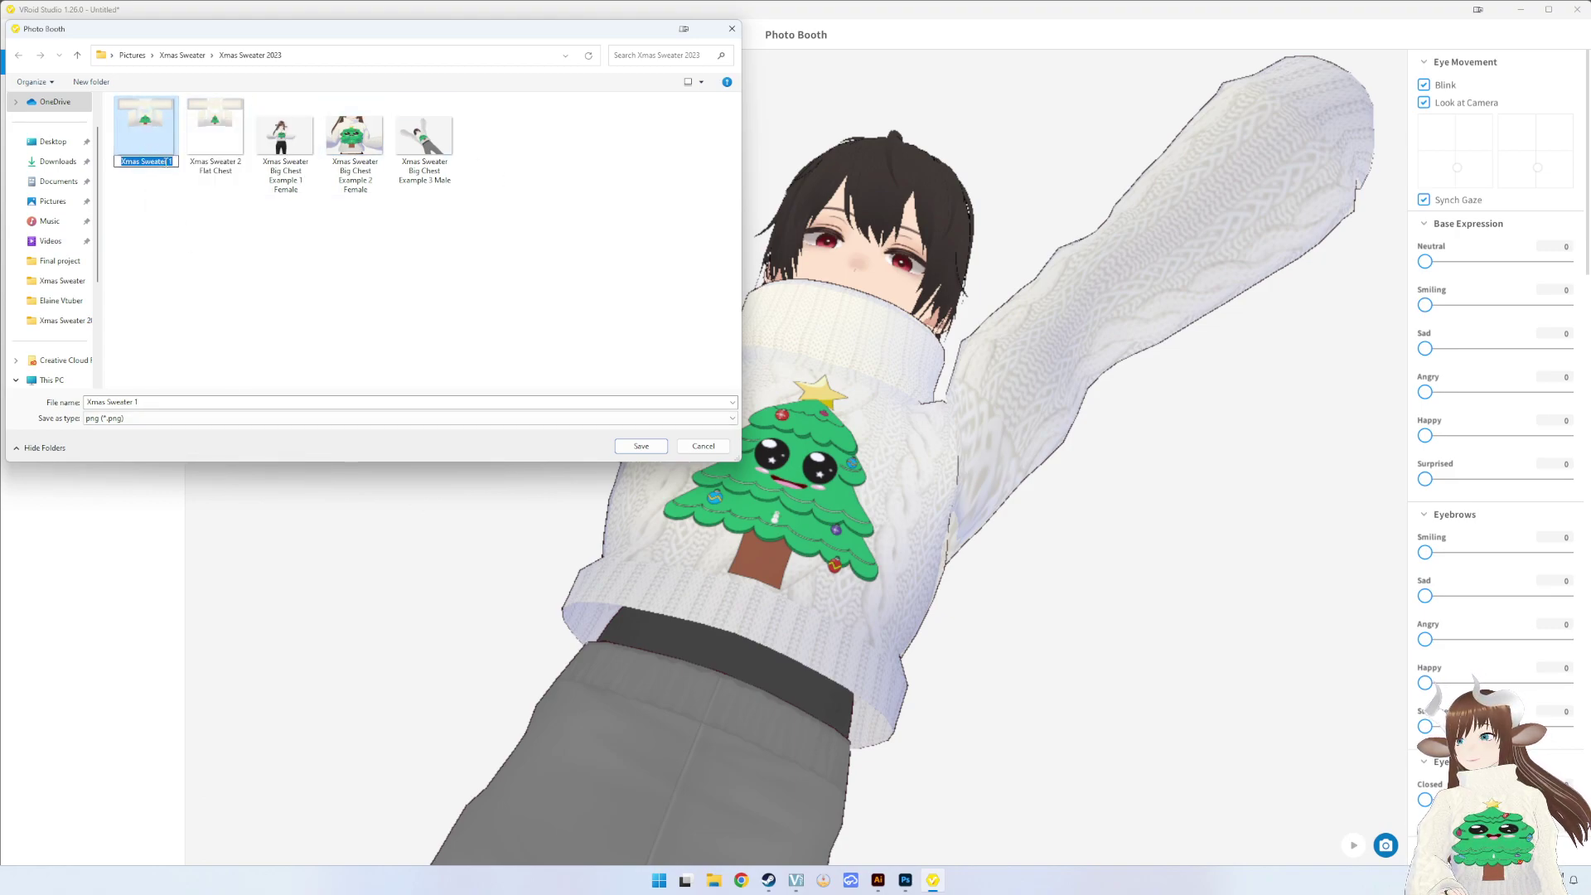
{"action": "left_click", "coordinate": [168, 161]}
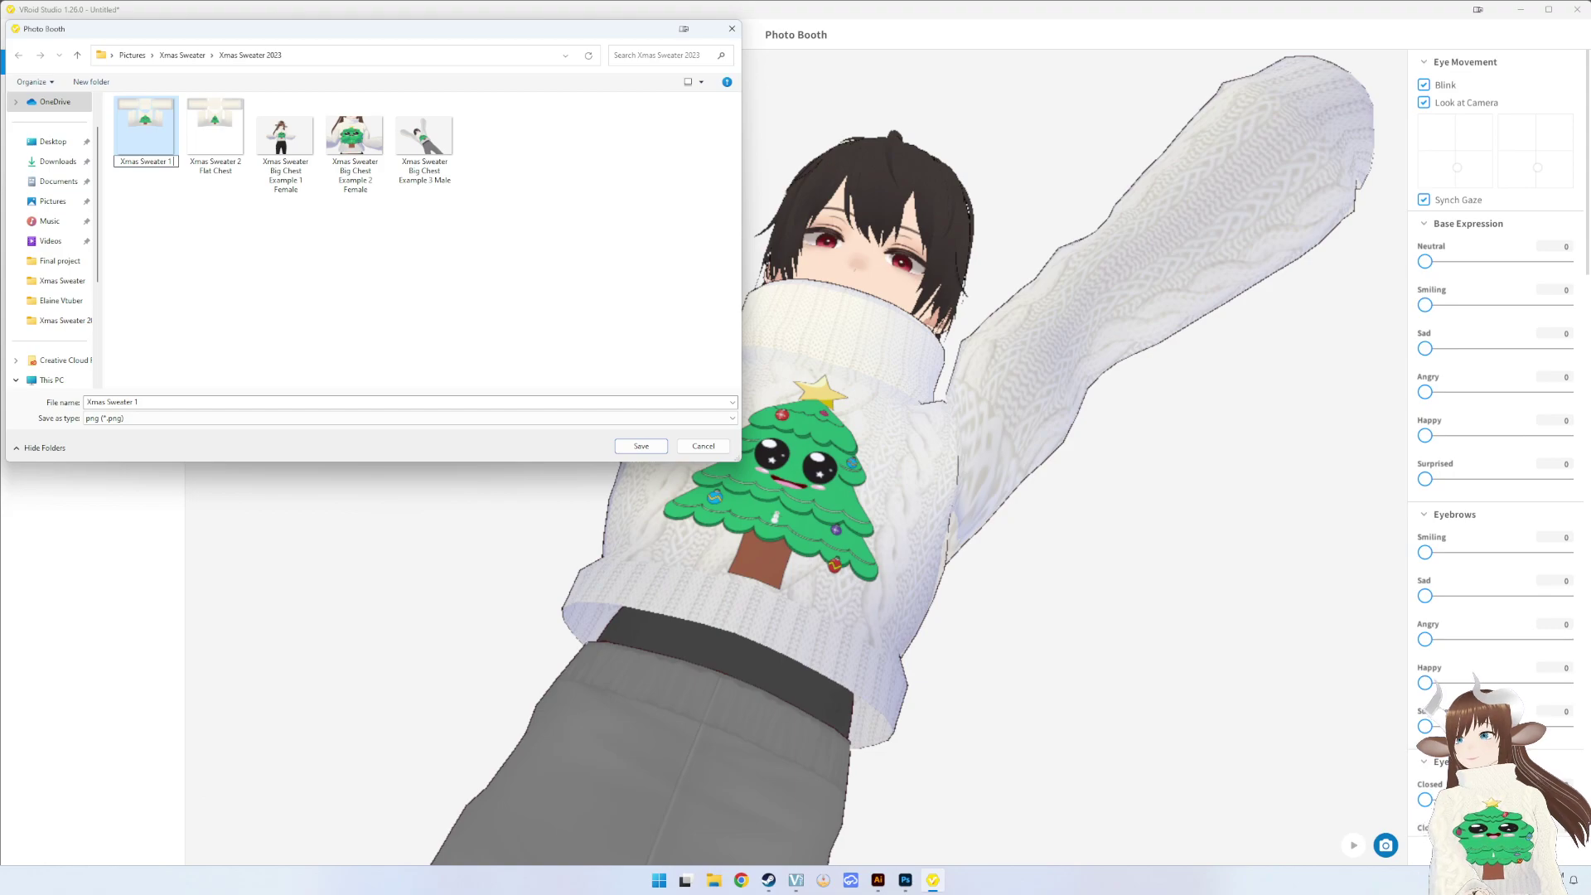
{"action": "type", "text": "Big Chest"}
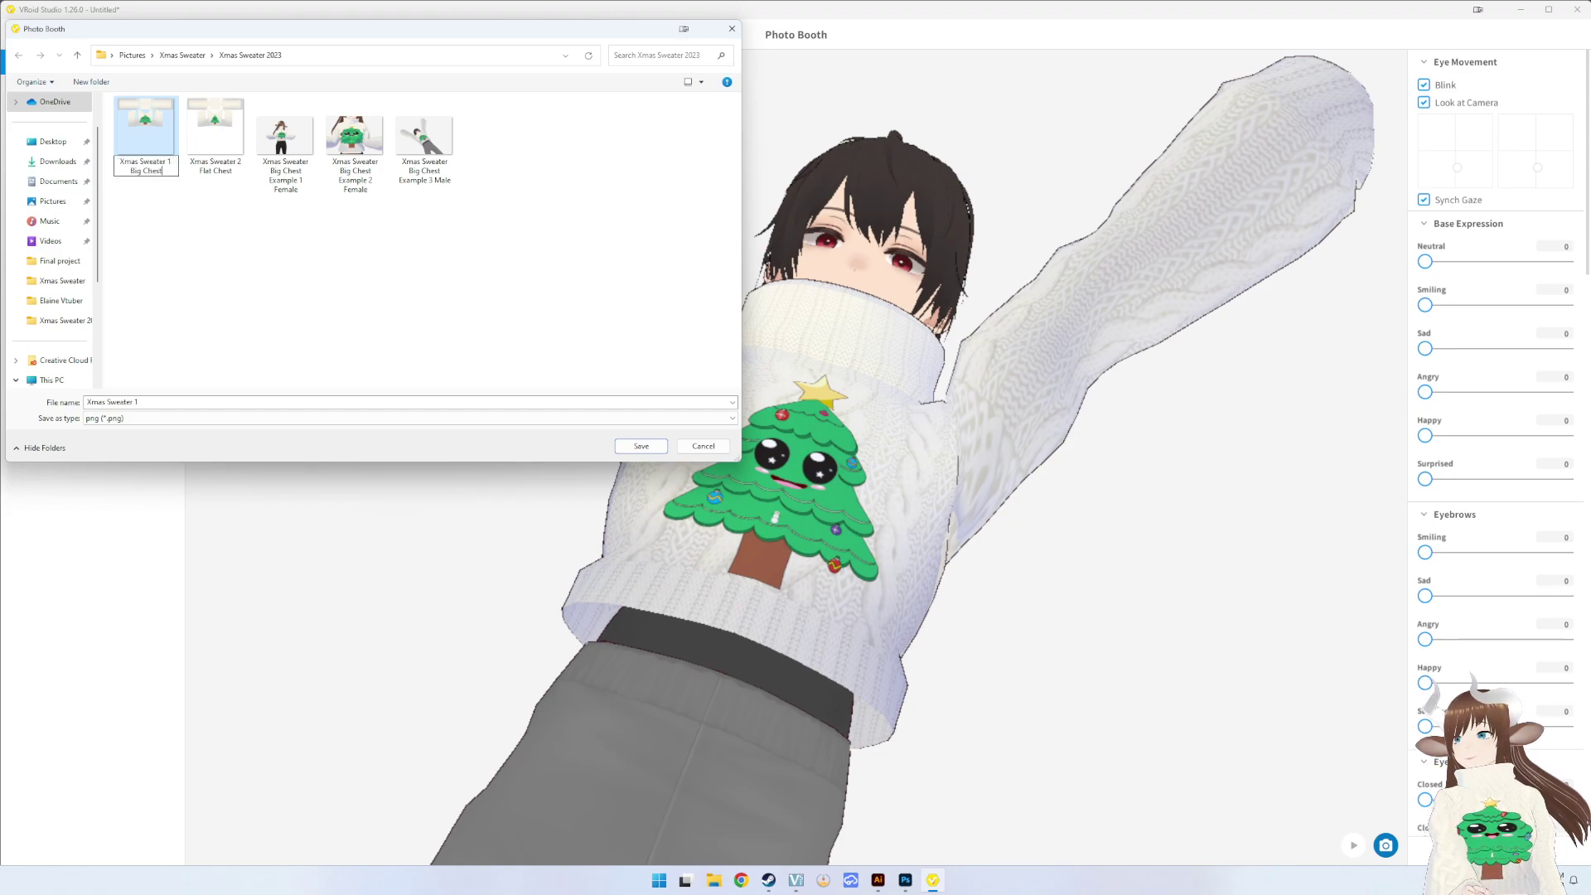
{"action": "key", "text": "Return"}
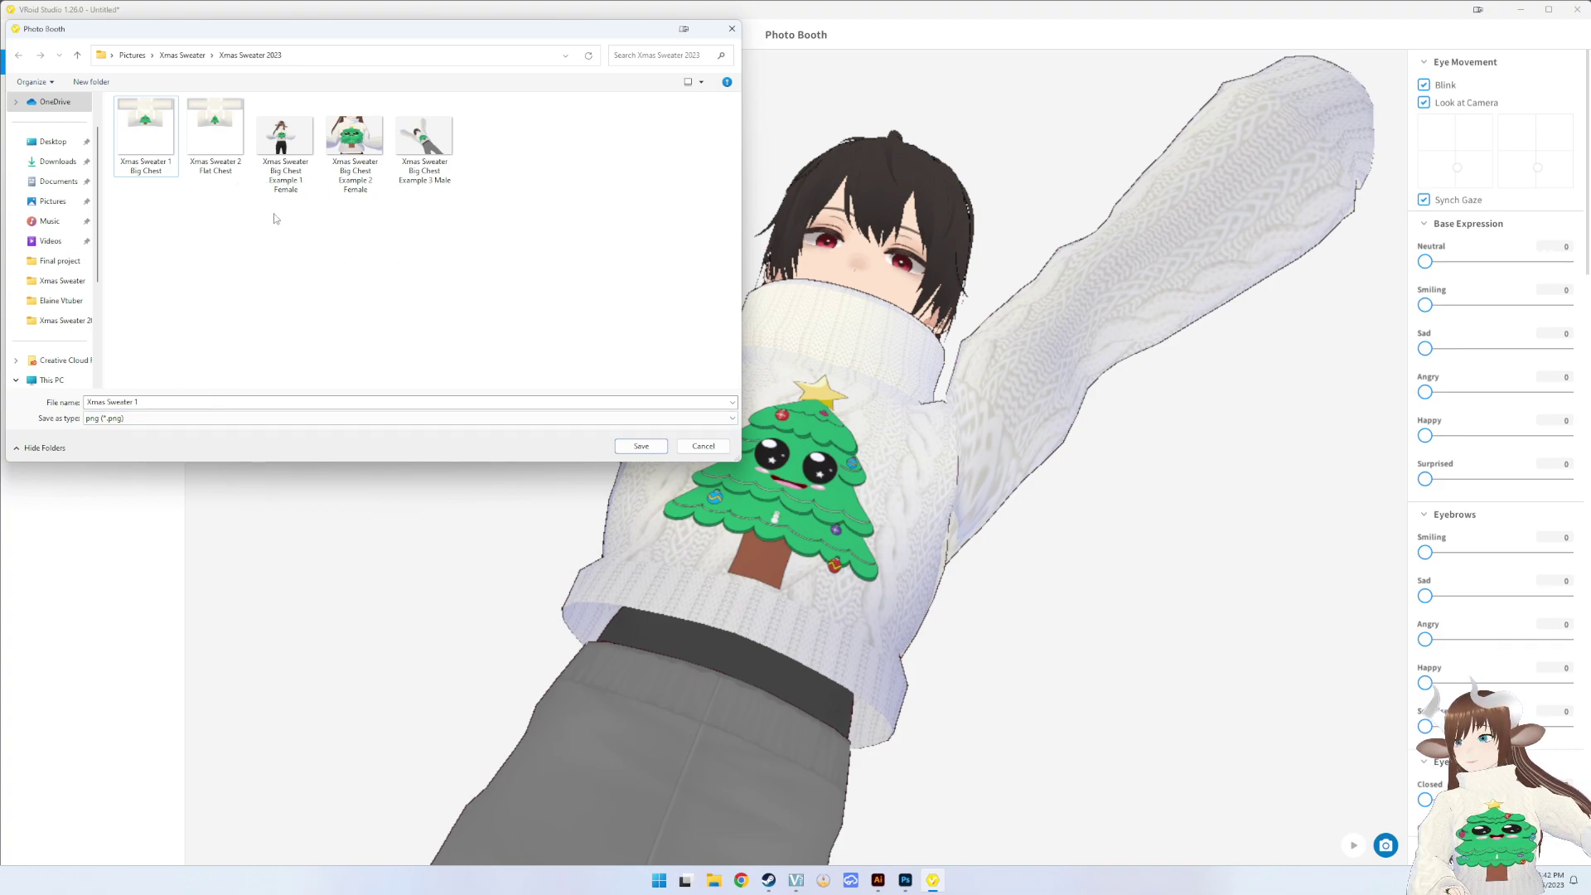
- Save the photo as Xmas Sweater Flat Chest Example 4 Male, starting from the Example 3 name
{"action": "left_click", "coordinate": [440, 169]}
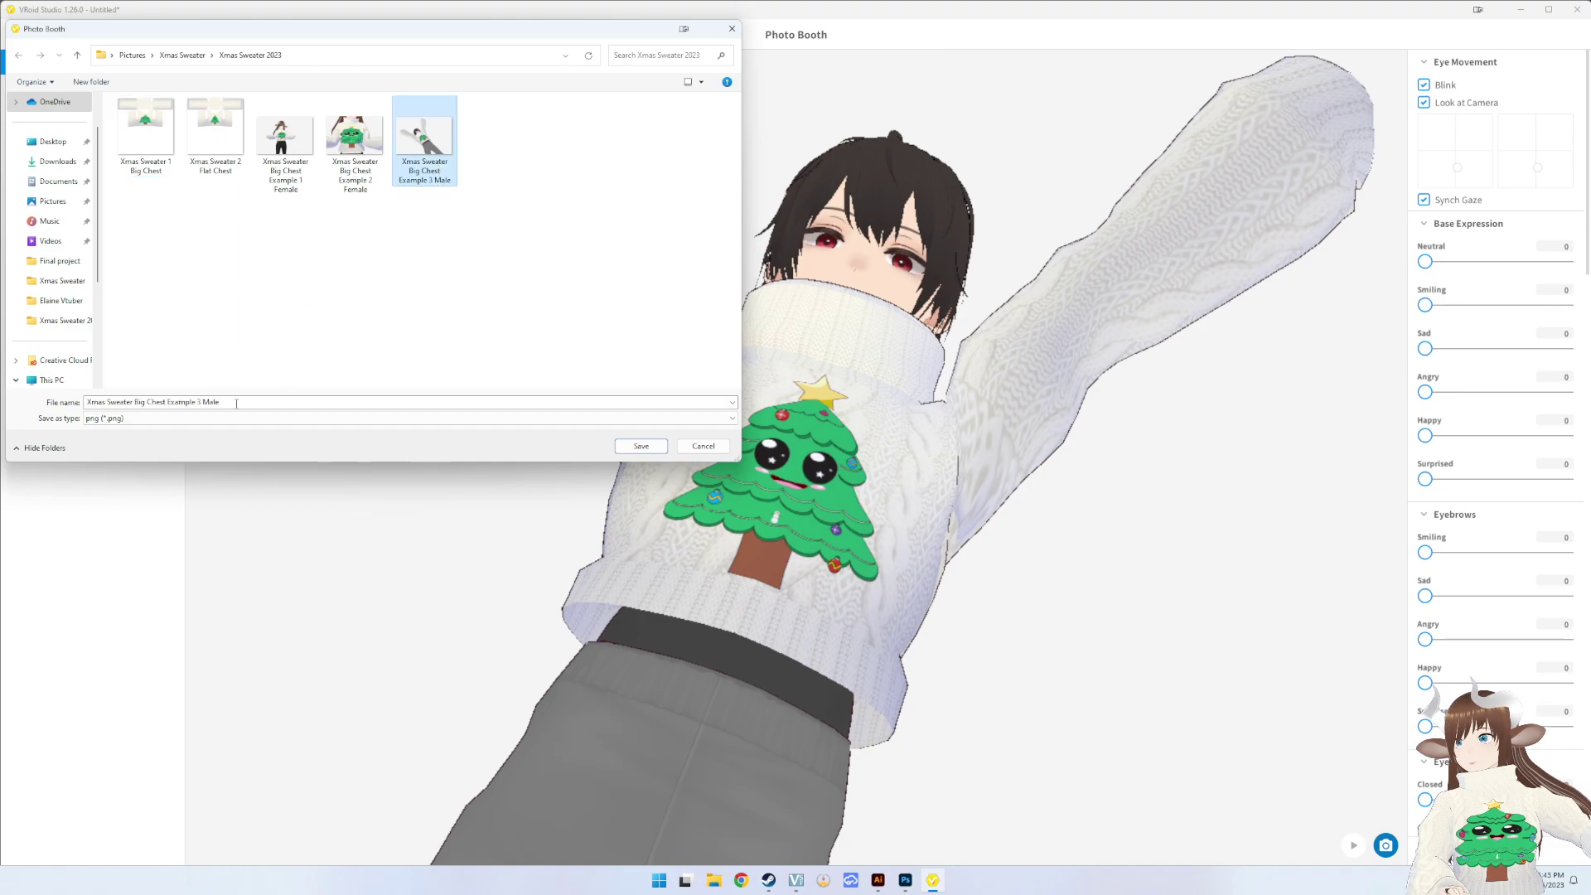
{"action": "left_click", "coordinate": [200, 401]}
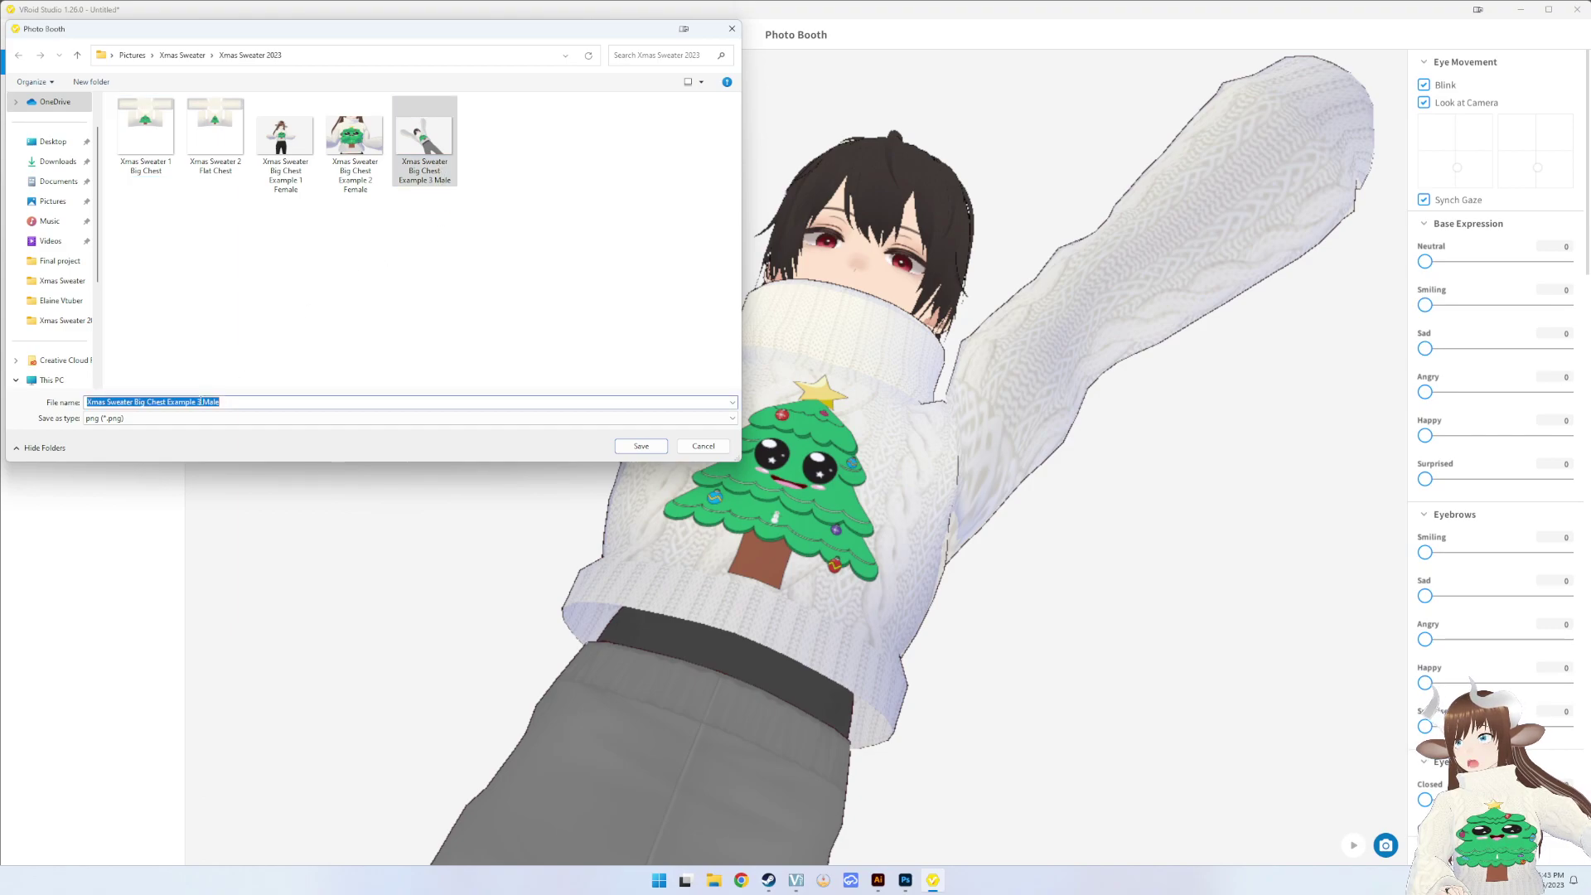
{"action": "left_click", "coordinate": [379, 402]}
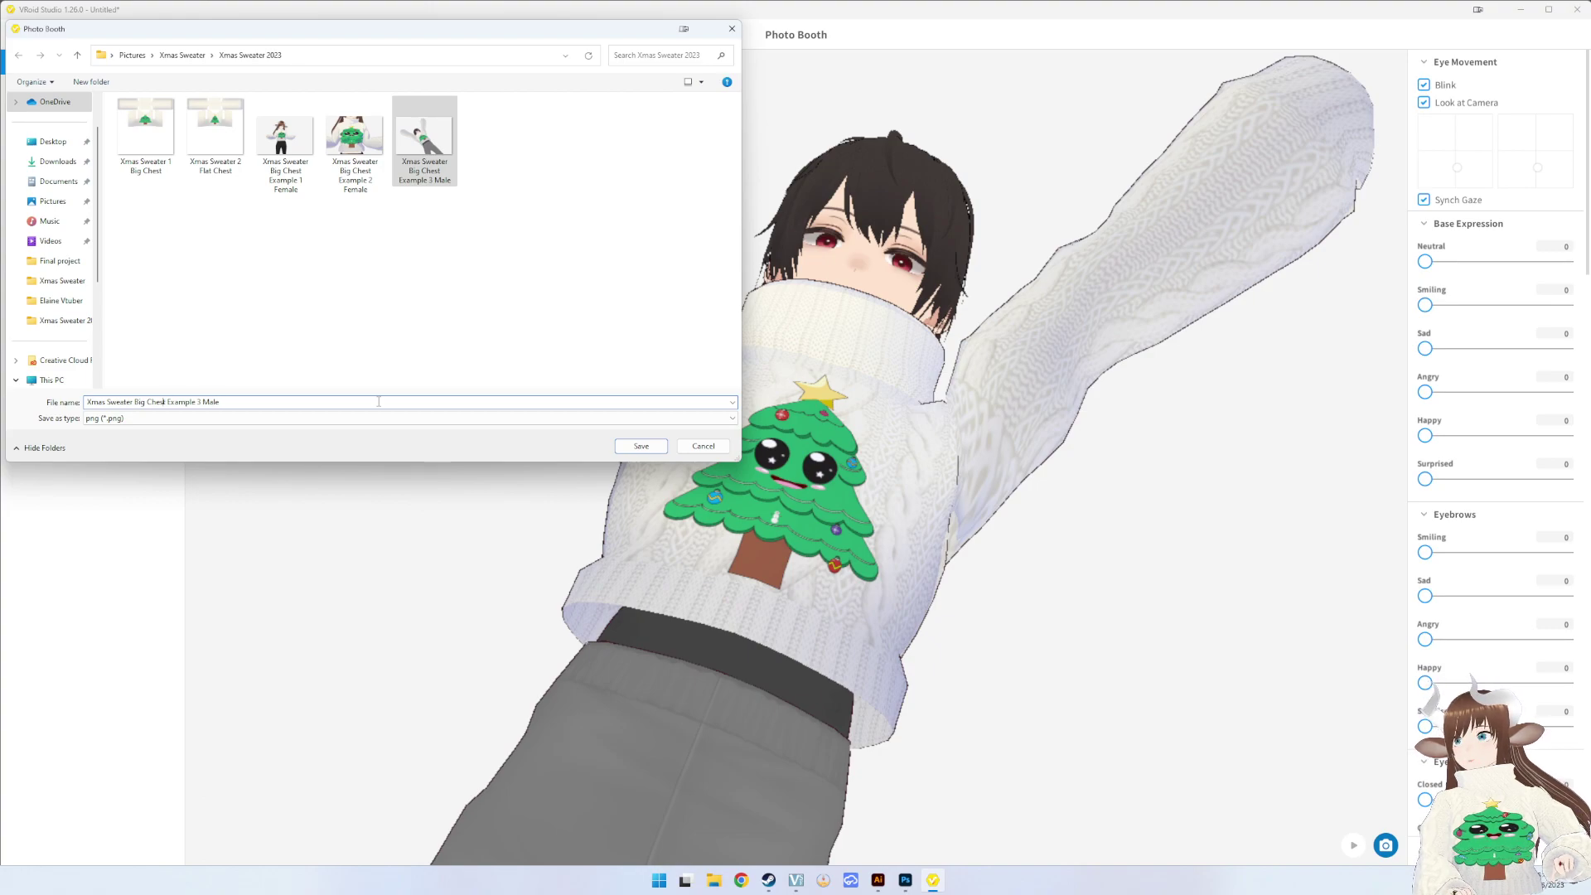
{"action": "key", "text": "BackSpace"}
{"action": "key", "text": "BackSpace"}
{"action": "key", "text": "BackSpace"}
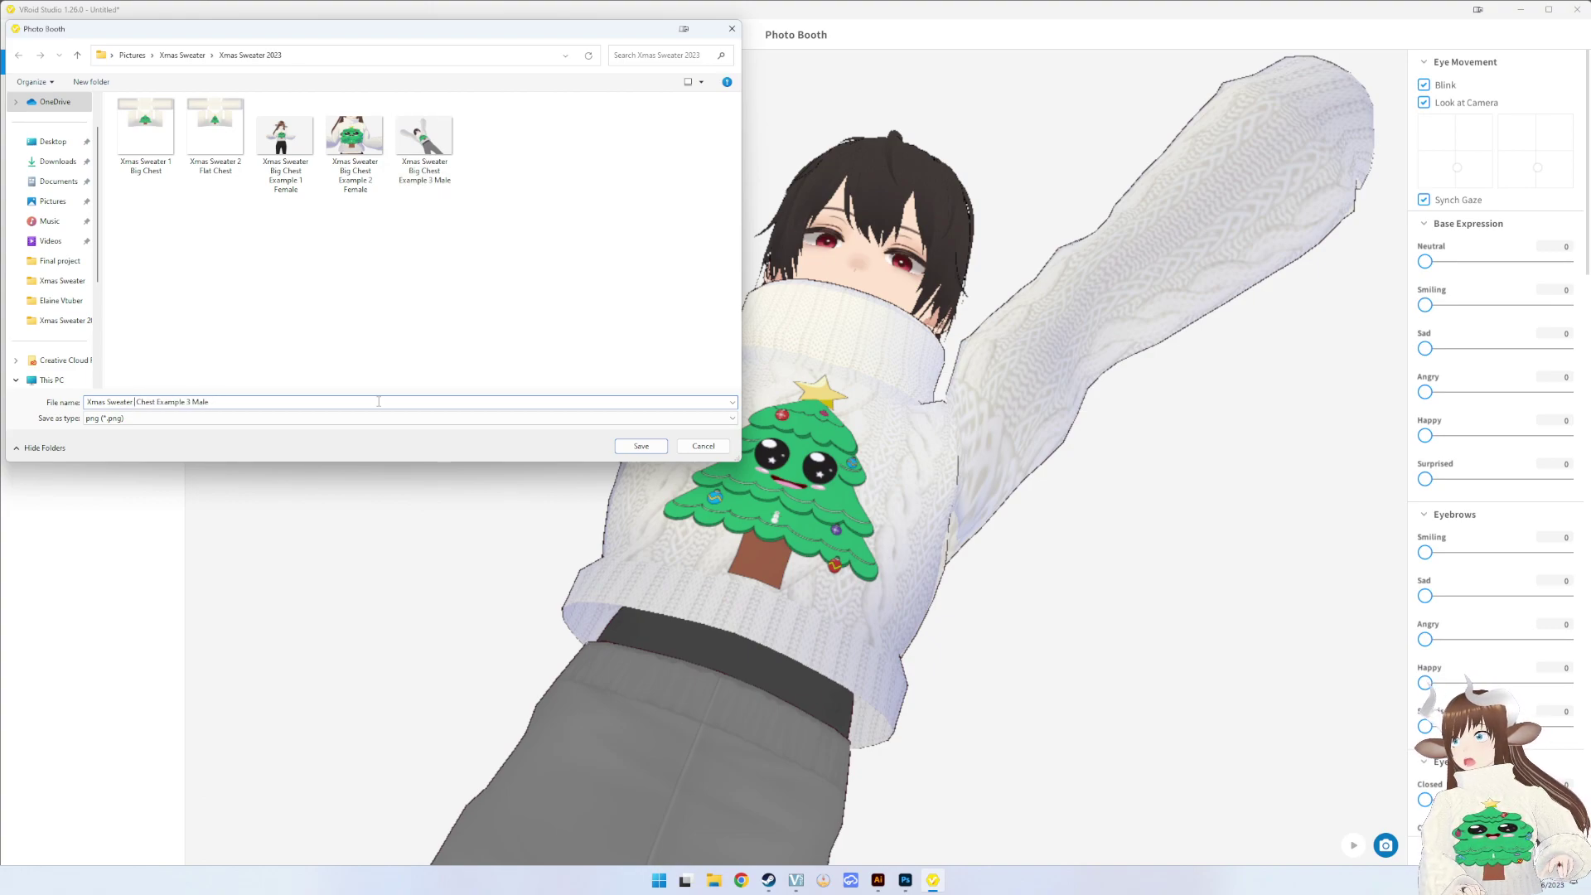
{"action": "type", "text": "Flat"}
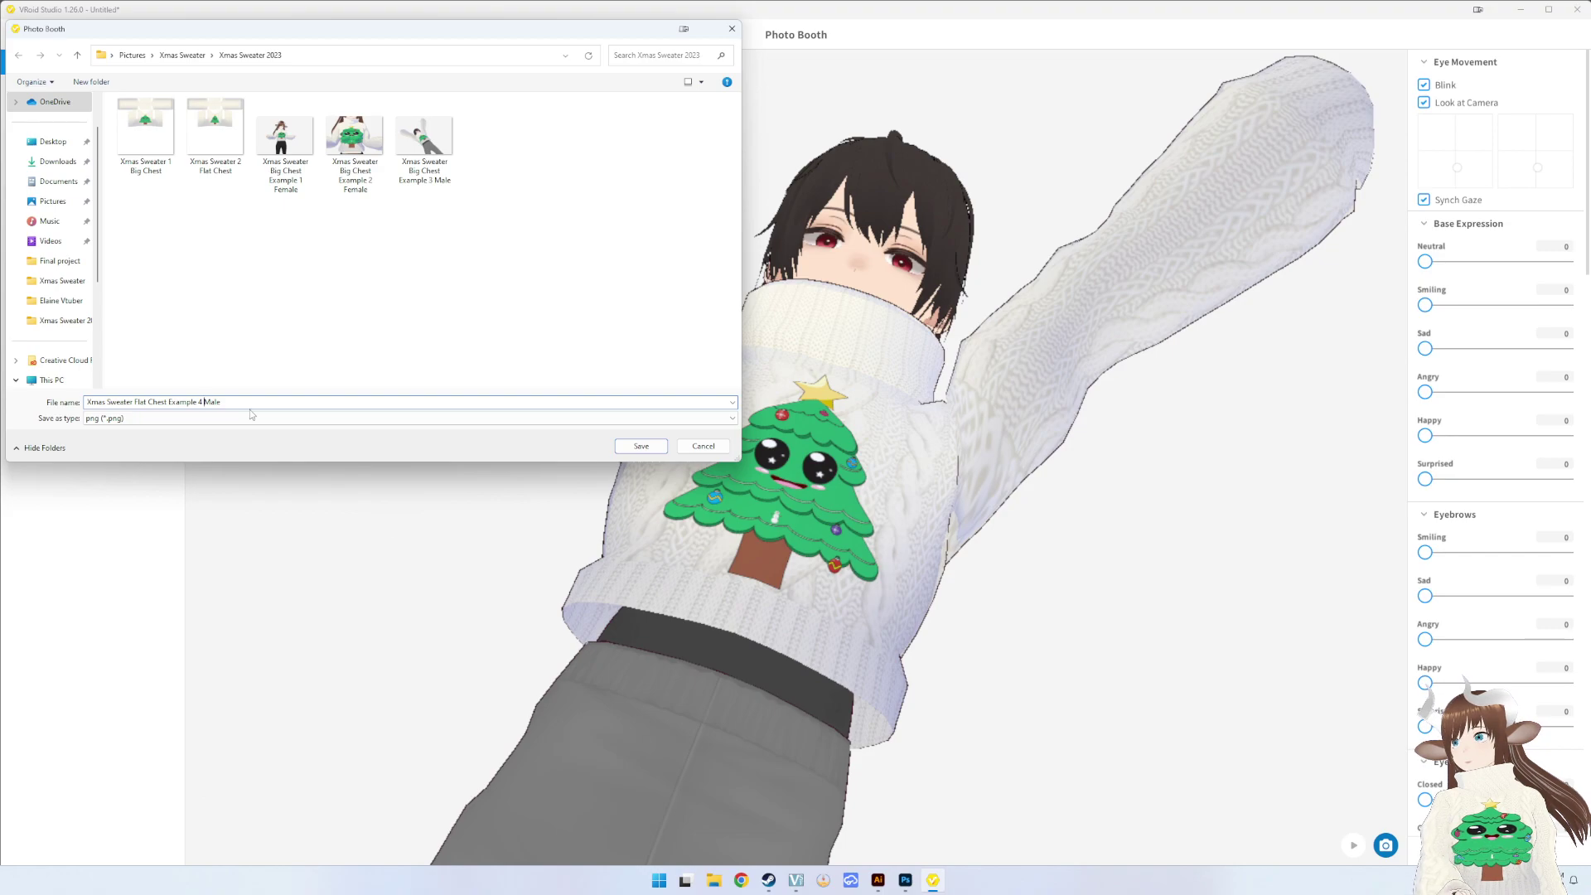
{"action": "key", "text": "Return"}
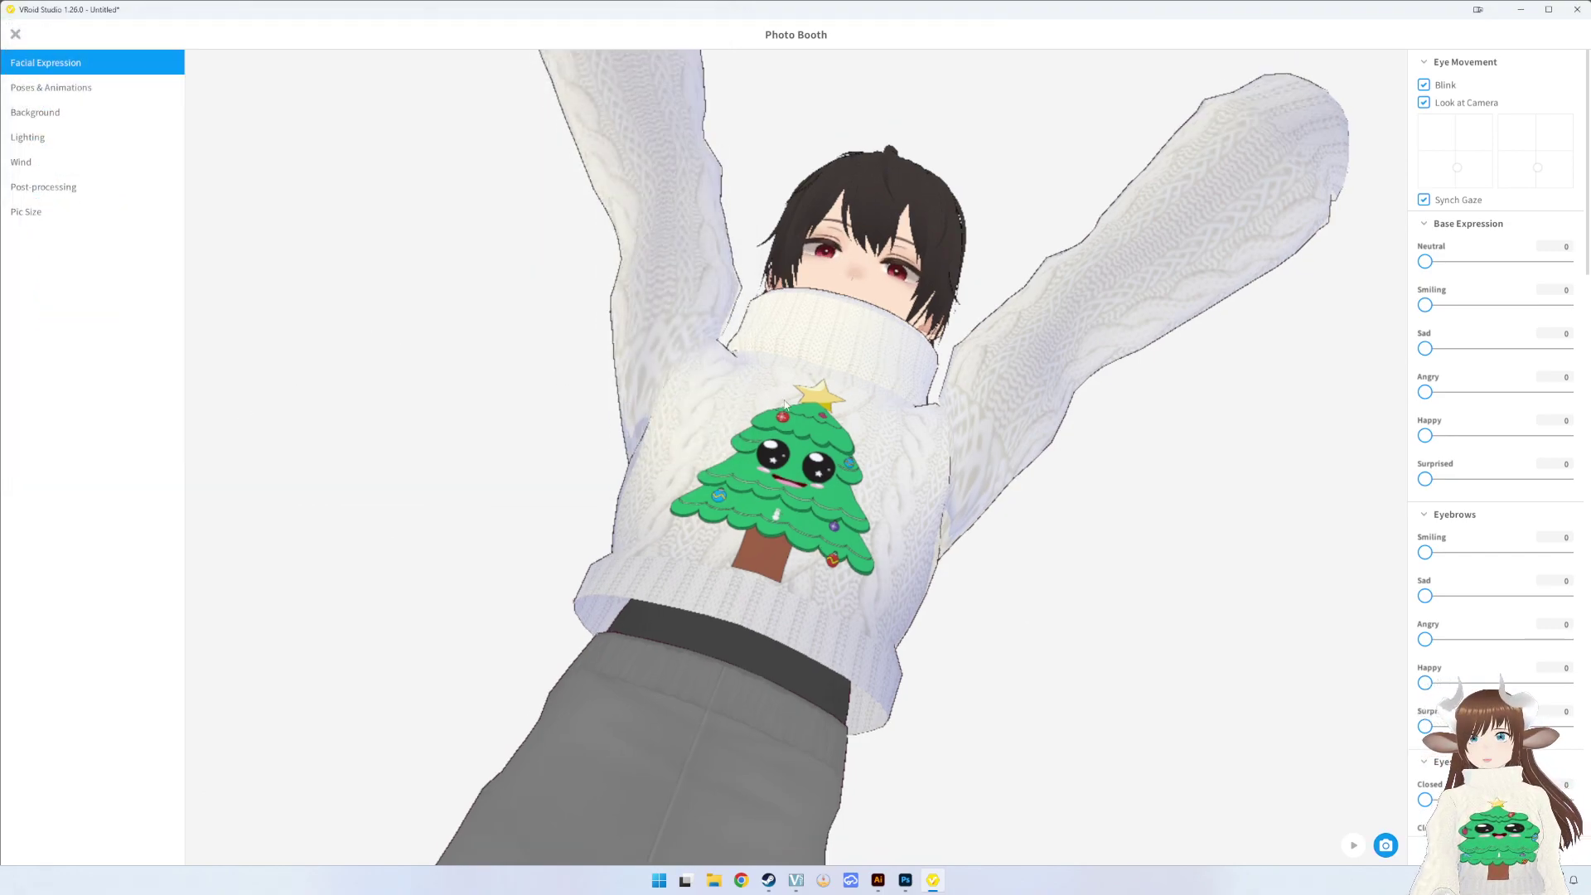
- Orbit the camera, close the Photo Booth and dismiss the hamburger menu unused
{"action": "mouse_move", "coordinate": [646, 443]}
{"action": "left_mouse_down"}
{"action": "mouse_move", "coordinate": [664, 474]}
{"action": "mouse_move", "coordinate": [729, 456]}
{"action": "mouse_move", "coordinate": [271, 275]}
{"action": "left_mouse_up"}
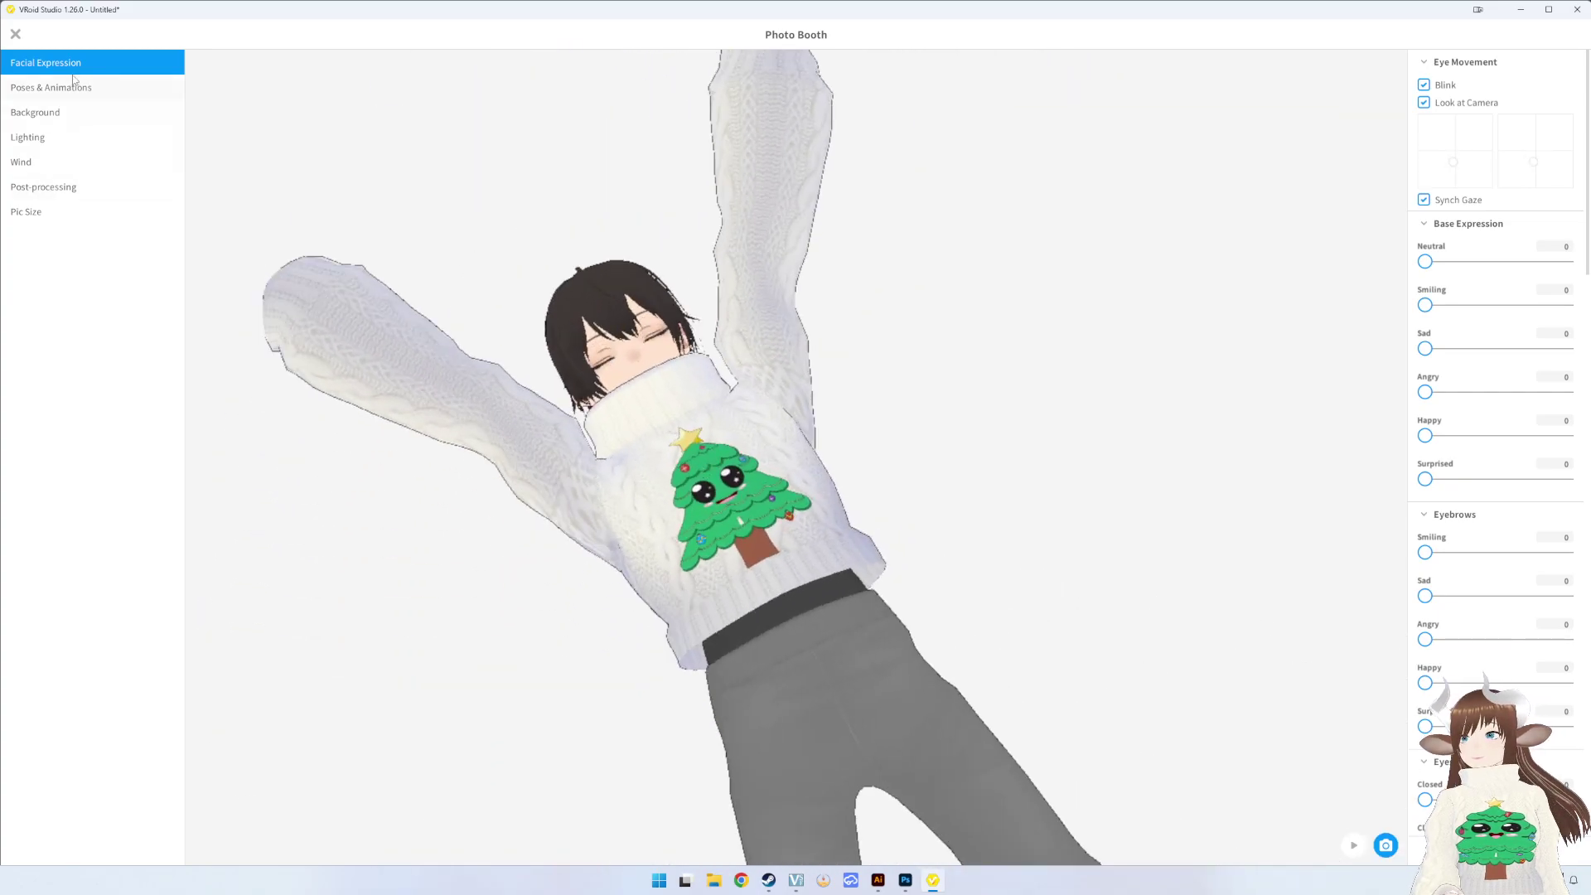
{"action": "left_click", "coordinate": [16, 34]}
{"action": "left_click", "coordinate": [17, 37]}
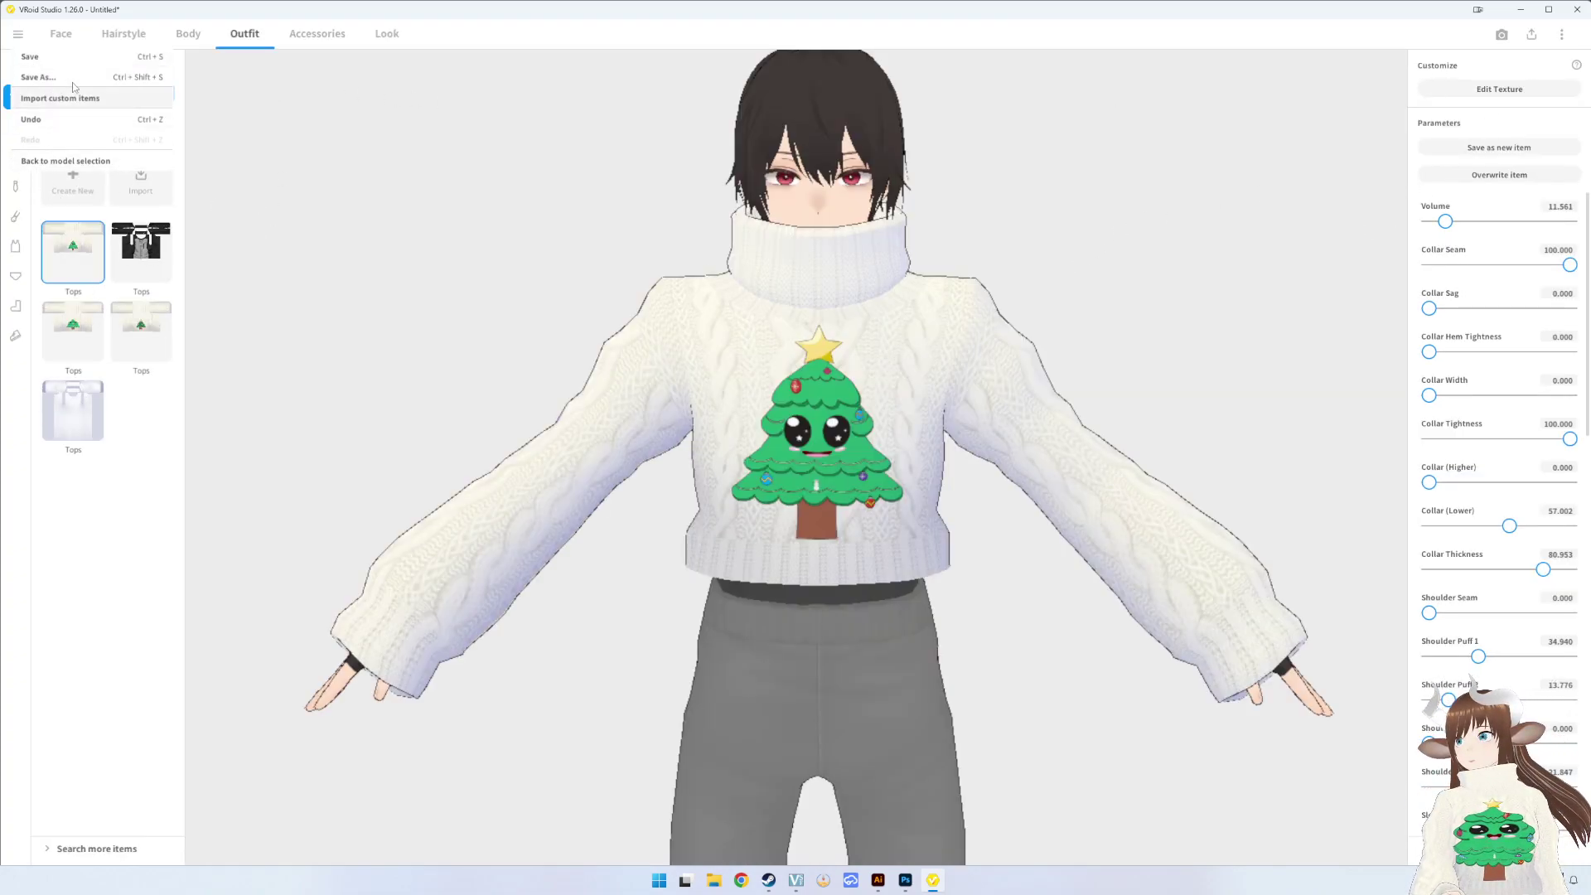
{"action": "left_click", "coordinate": [291, 271]}
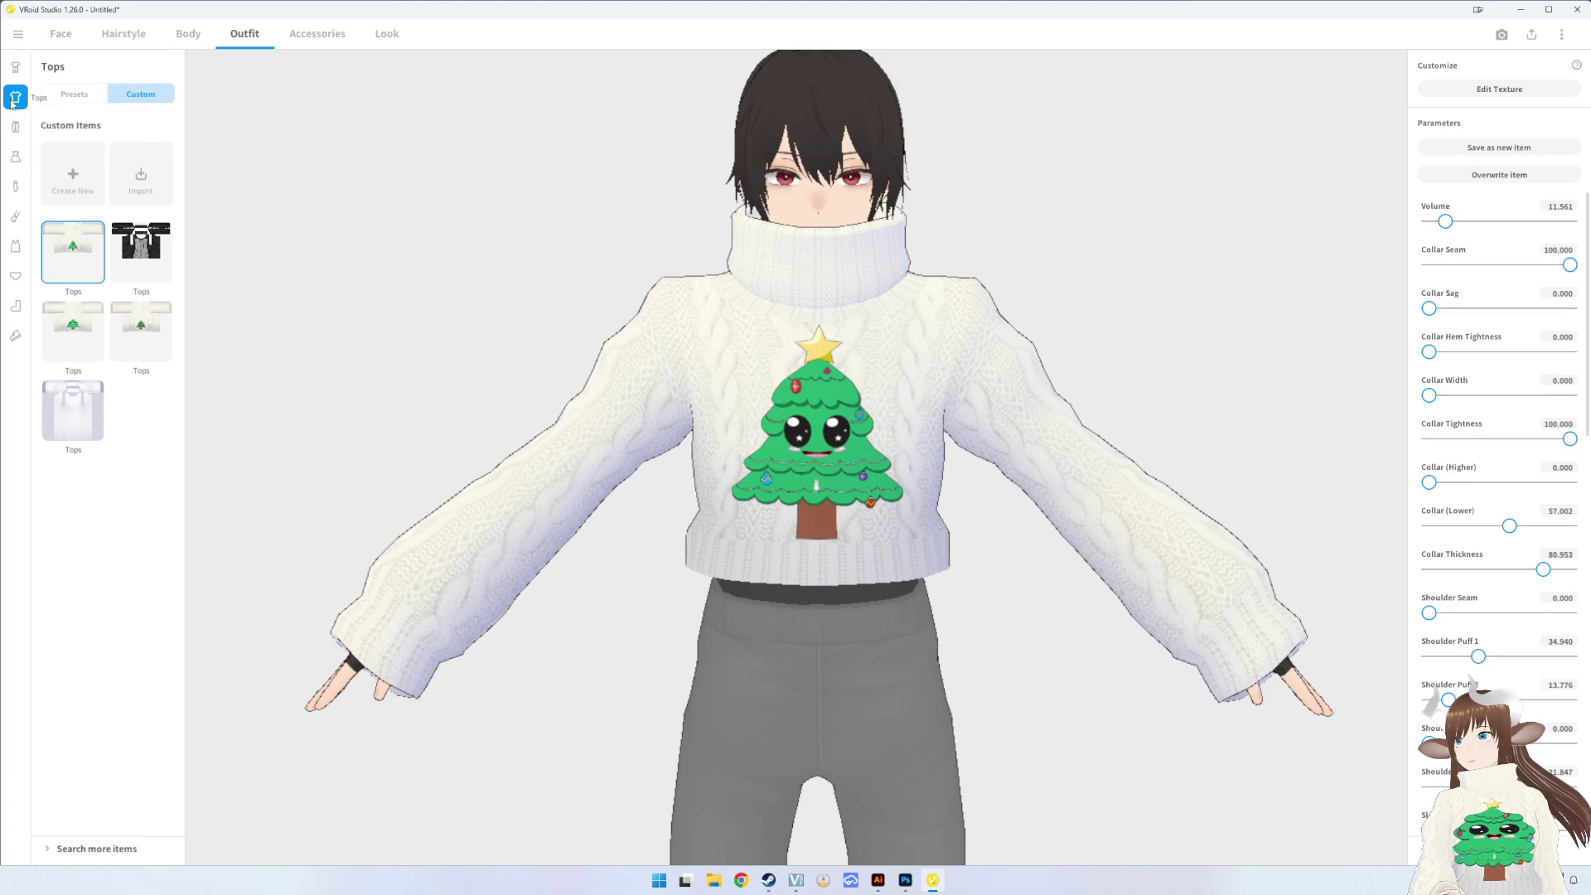
- Dress the avatar in the plain white cable-knit turtleneck from the Tops presets
{"action": "left_click", "coordinate": [79, 94]}
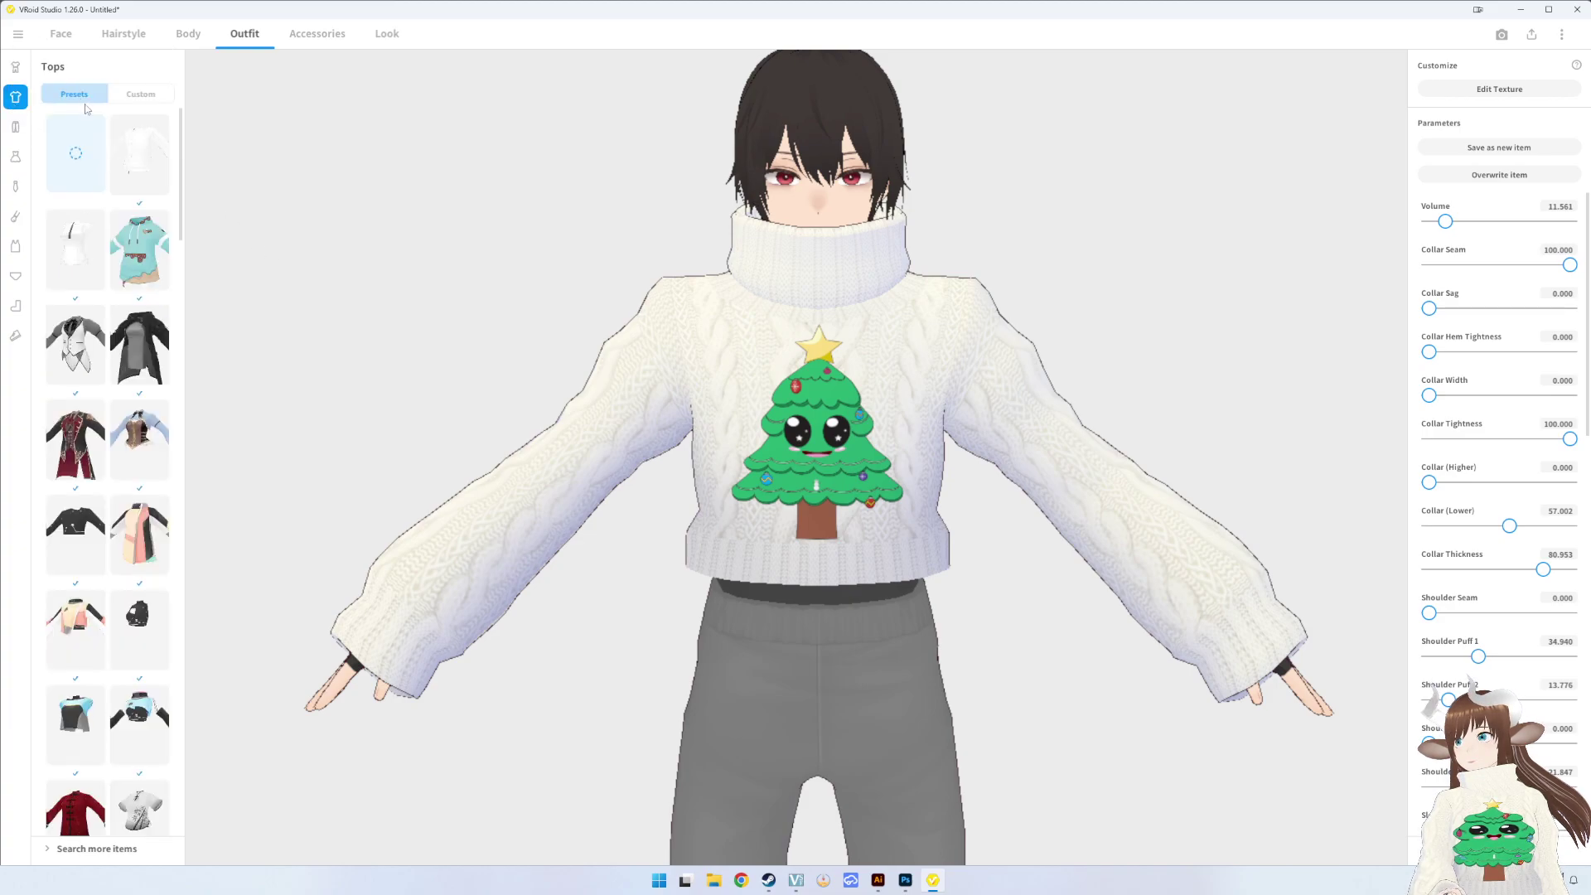
{"action": "scroll", "coordinate": [167, 539], "scroll_direction": "down", "scroll_amount": 5}
{"action": "scroll", "coordinate": [157, 556], "scroll_direction": "down", "scroll_amount": 5}
{"action": "scroll", "coordinate": [133, 588], "scroll_direction": "down", "scroll_amount": 5}
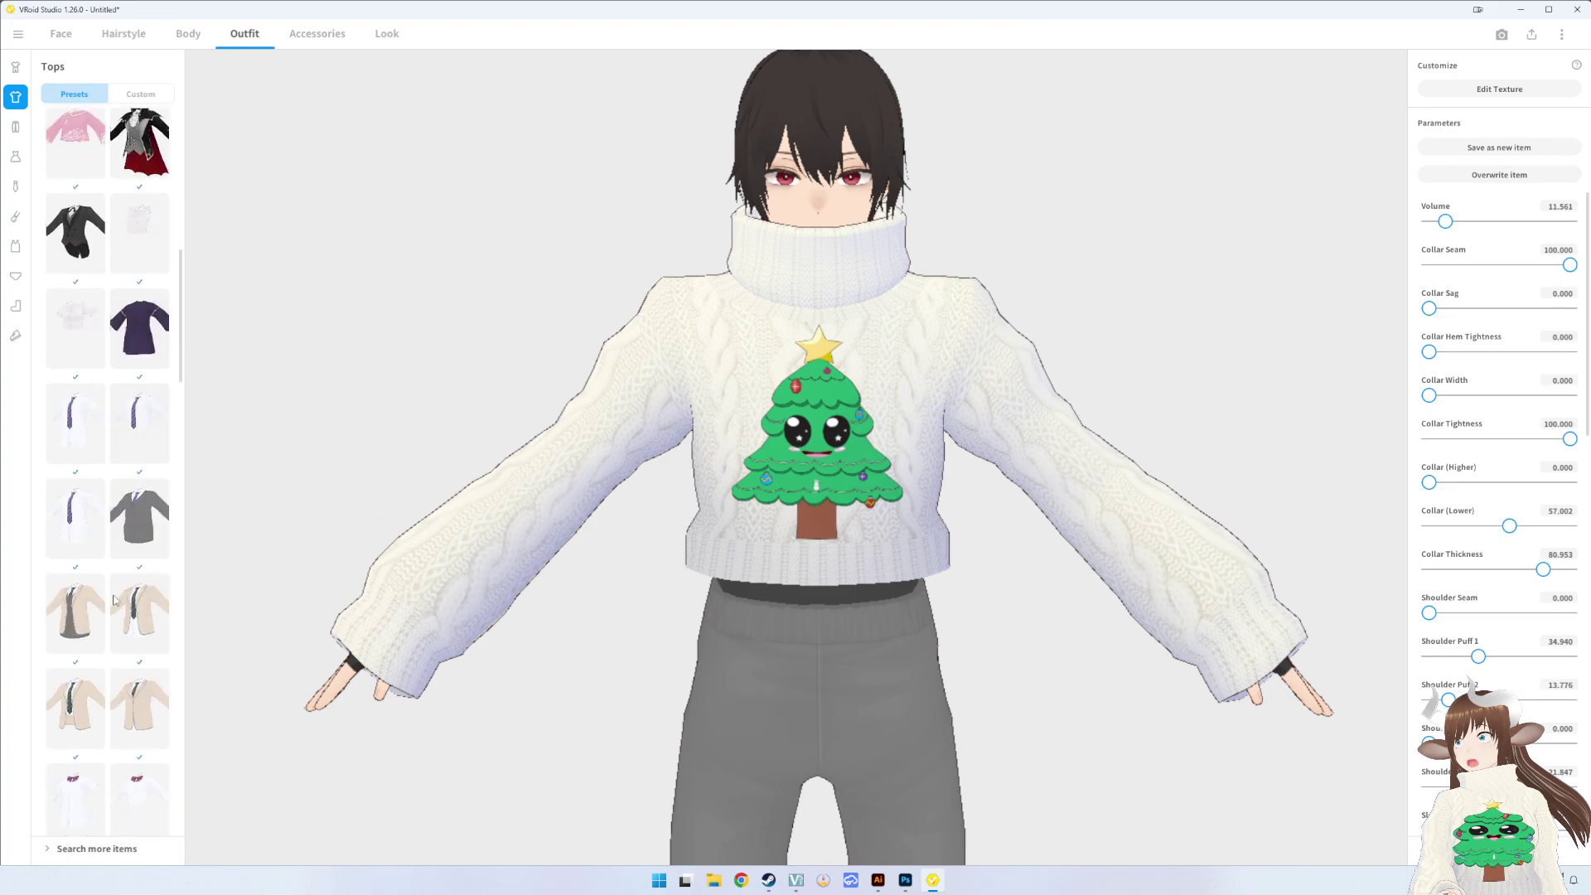
{"action": "scroll", "coordinate": [112, 615], "scroll_direction": "down", "scroll_amount": 5}
{"action": "scroll", "coordinate": [113, 615], "scroll_direction": "down", "scroll_amount": 3}
{"action": "scroll", "coordinate": [111, 614], "scroll_direction": "down", "scroll_amount": 3}
{"action": "scroll", "coordinate": [111, 612], "scroll_direction": "down", "scroll_amount": 3}
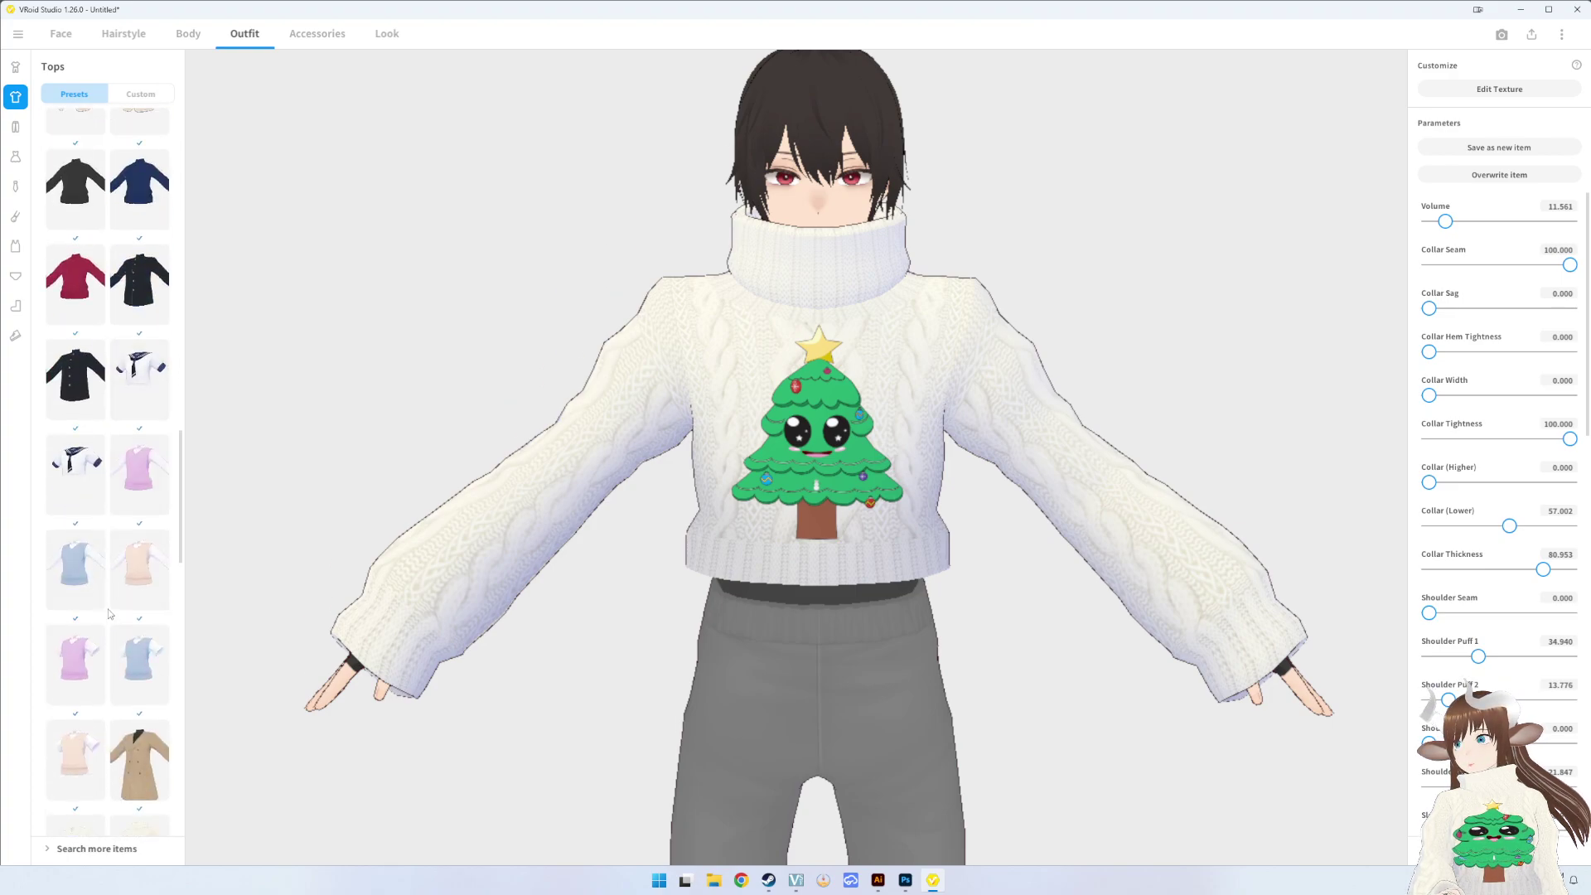
{"action": "scroll", "coordinate": [108, 608], "scroll_direction": "down", "scroll_amount": 3}
{"action": "scroll", "coordinate": [108, 609], "scroll_direction": "down", "scroll_amount": 1}
{"action": "scroll", "coordinate": [110, 605], "scroll_direction": "down", "scroll_amount": 1}
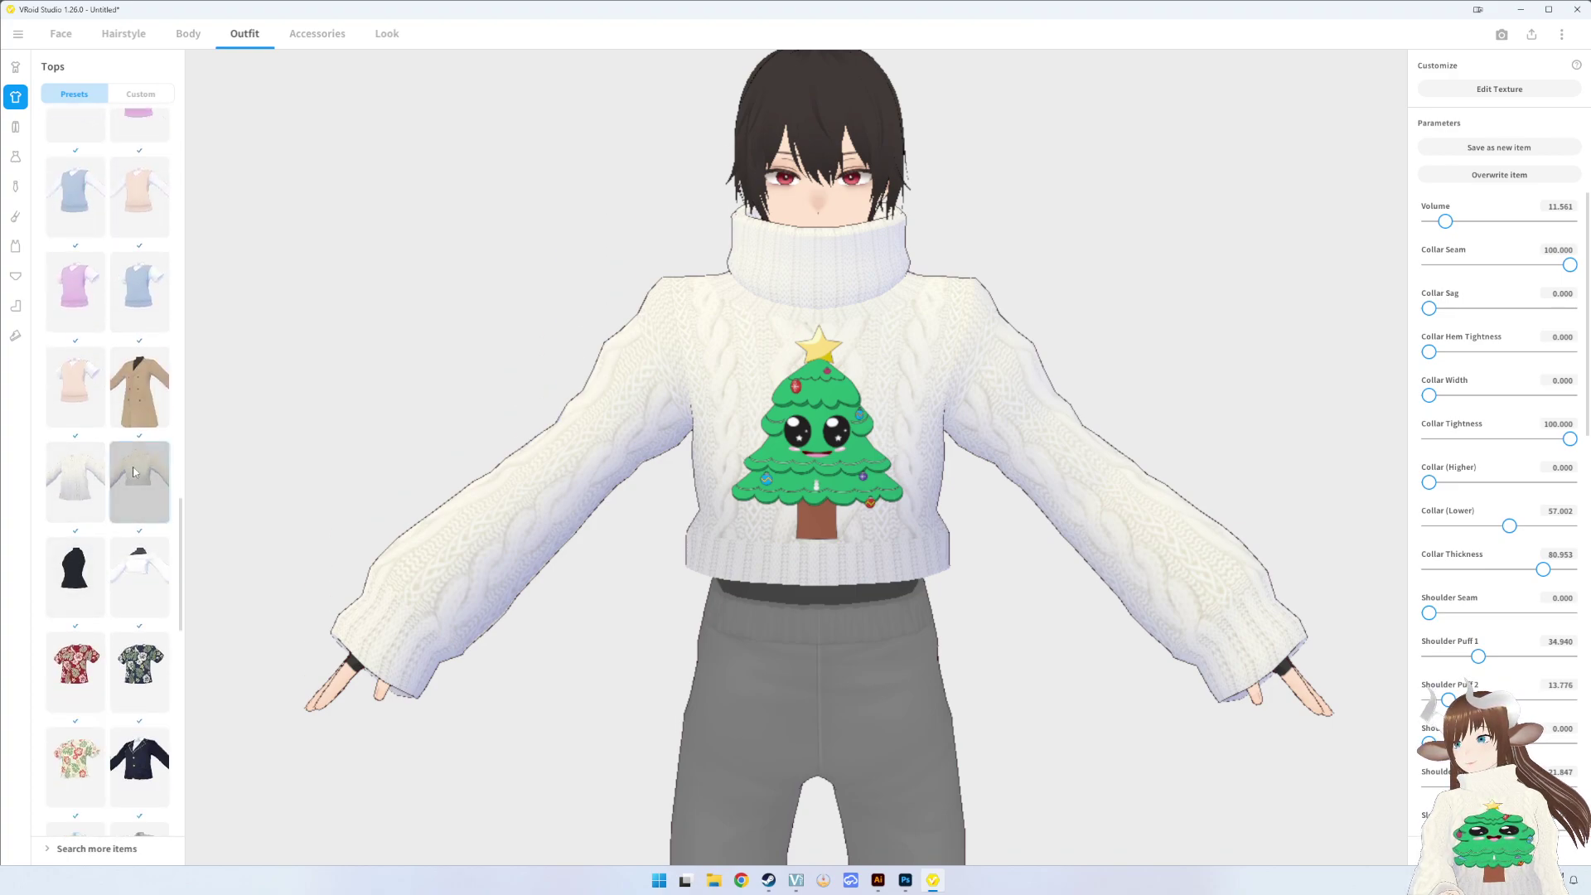
{"action": "left_click", "coordinate": [85, 481]}
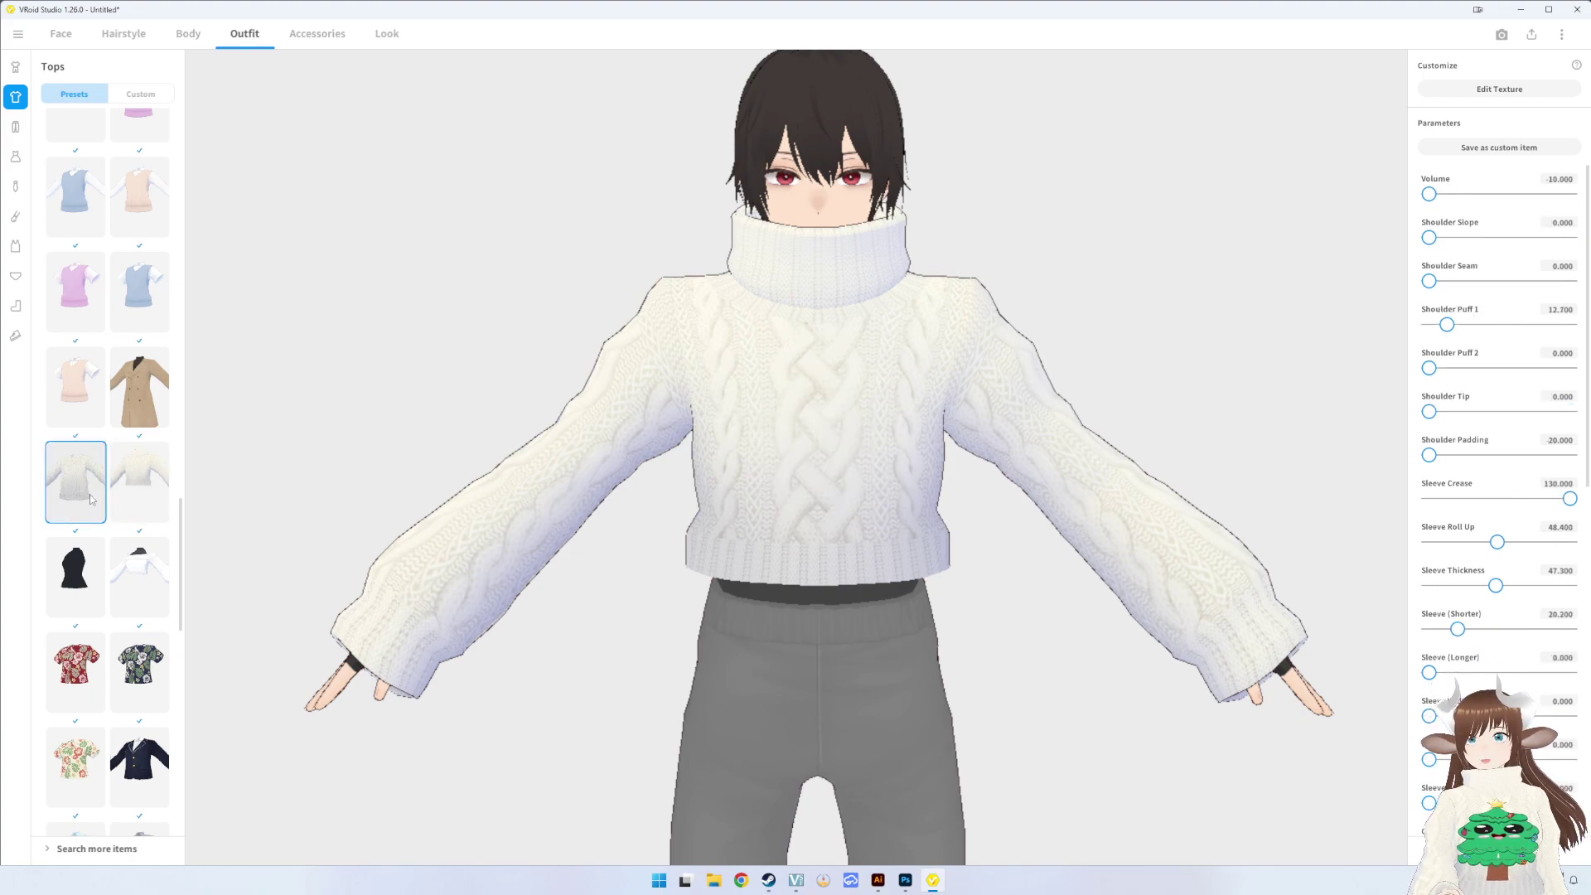
- In the texture editor, export the Default Design layer as an image into the Xmas Sweater folder
{"action": "left_click", "coordinate": [1499, 90]}
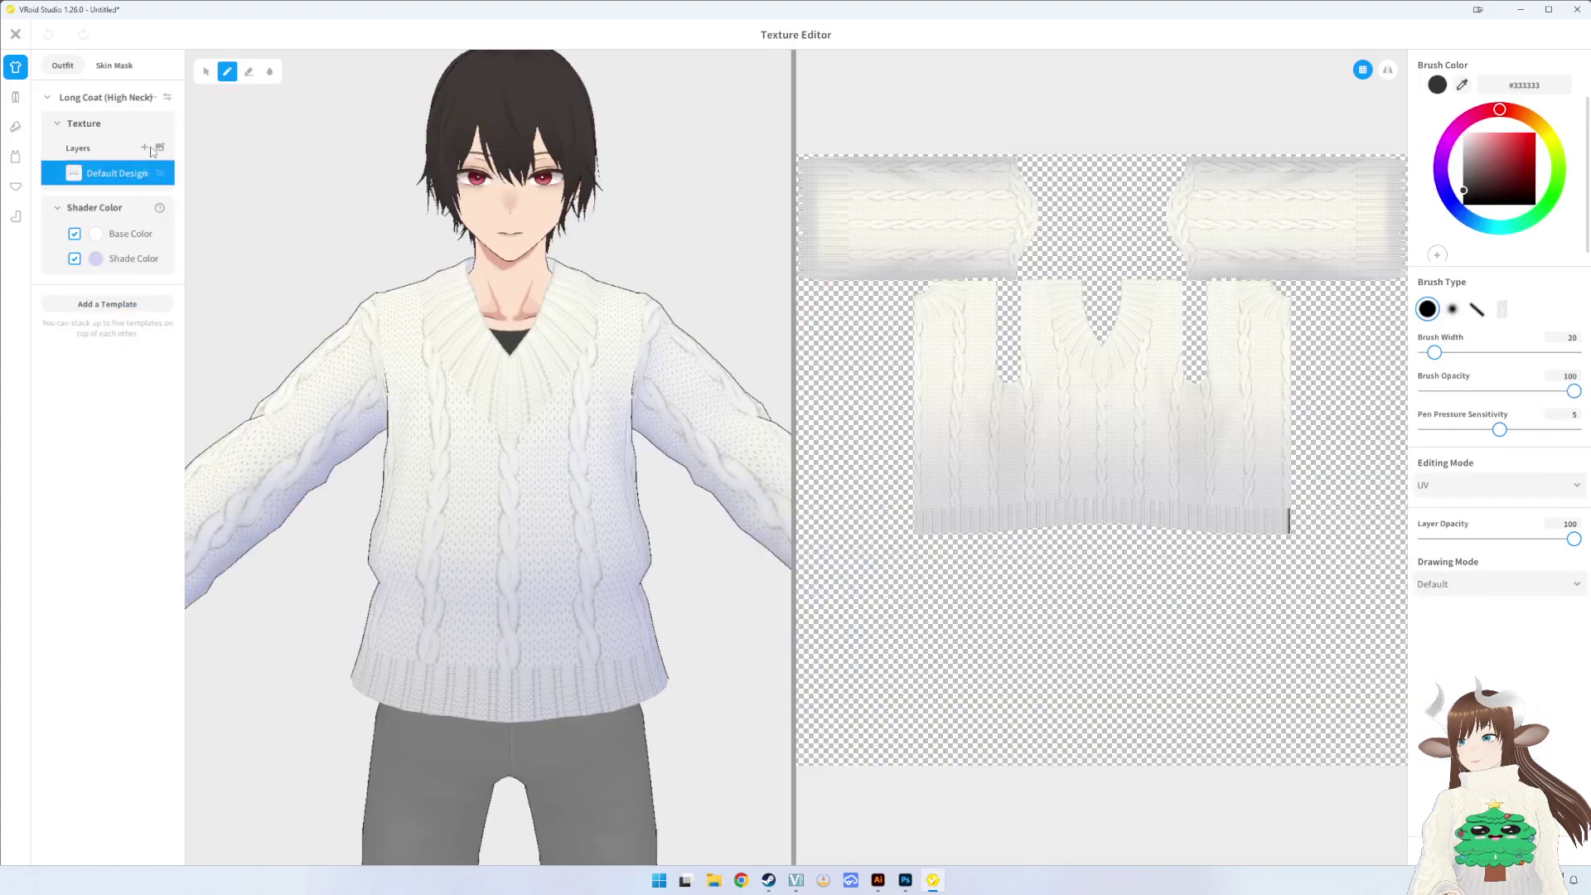
{"action": "right_click", "coordinate": [103, 176]}
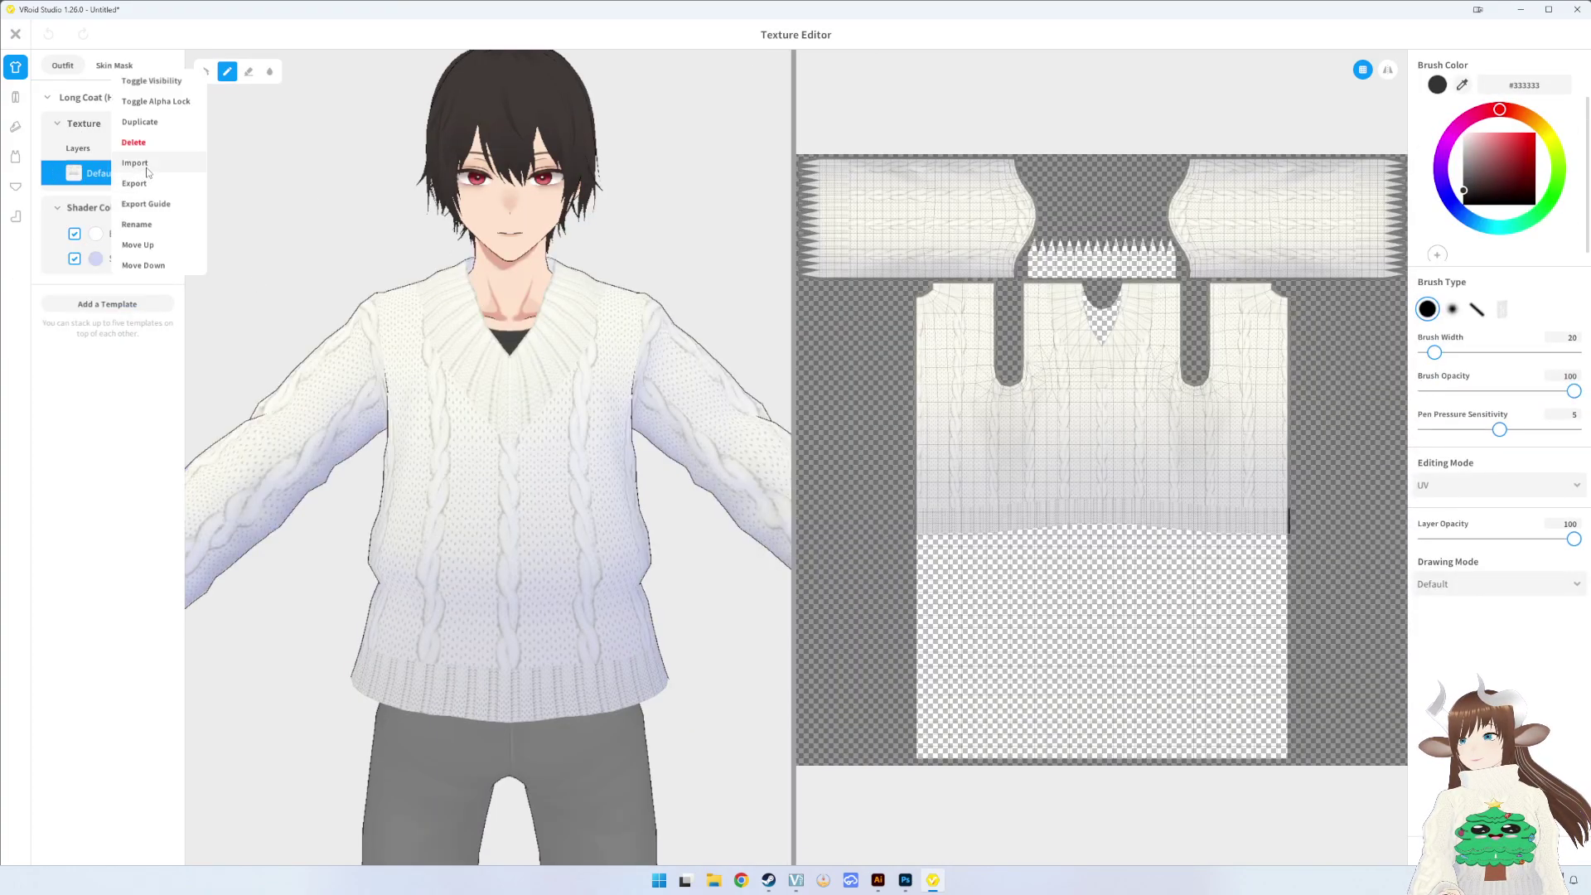
{"action": "left_click", "coordinate": [137, 183]}
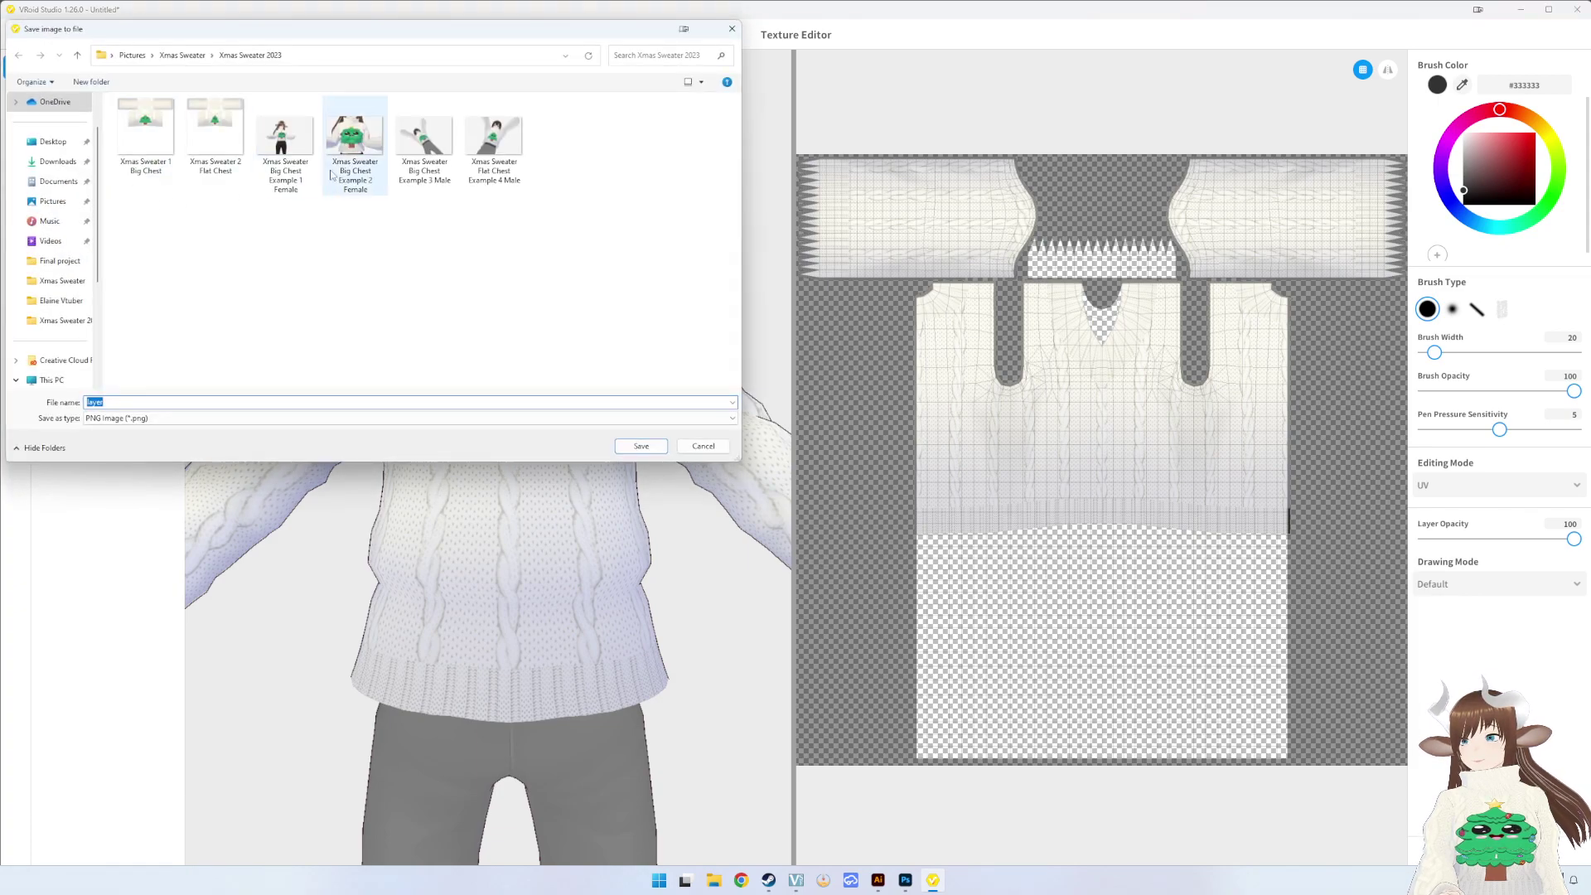
{"action": "left_click", "coordinate": [182, 56]}
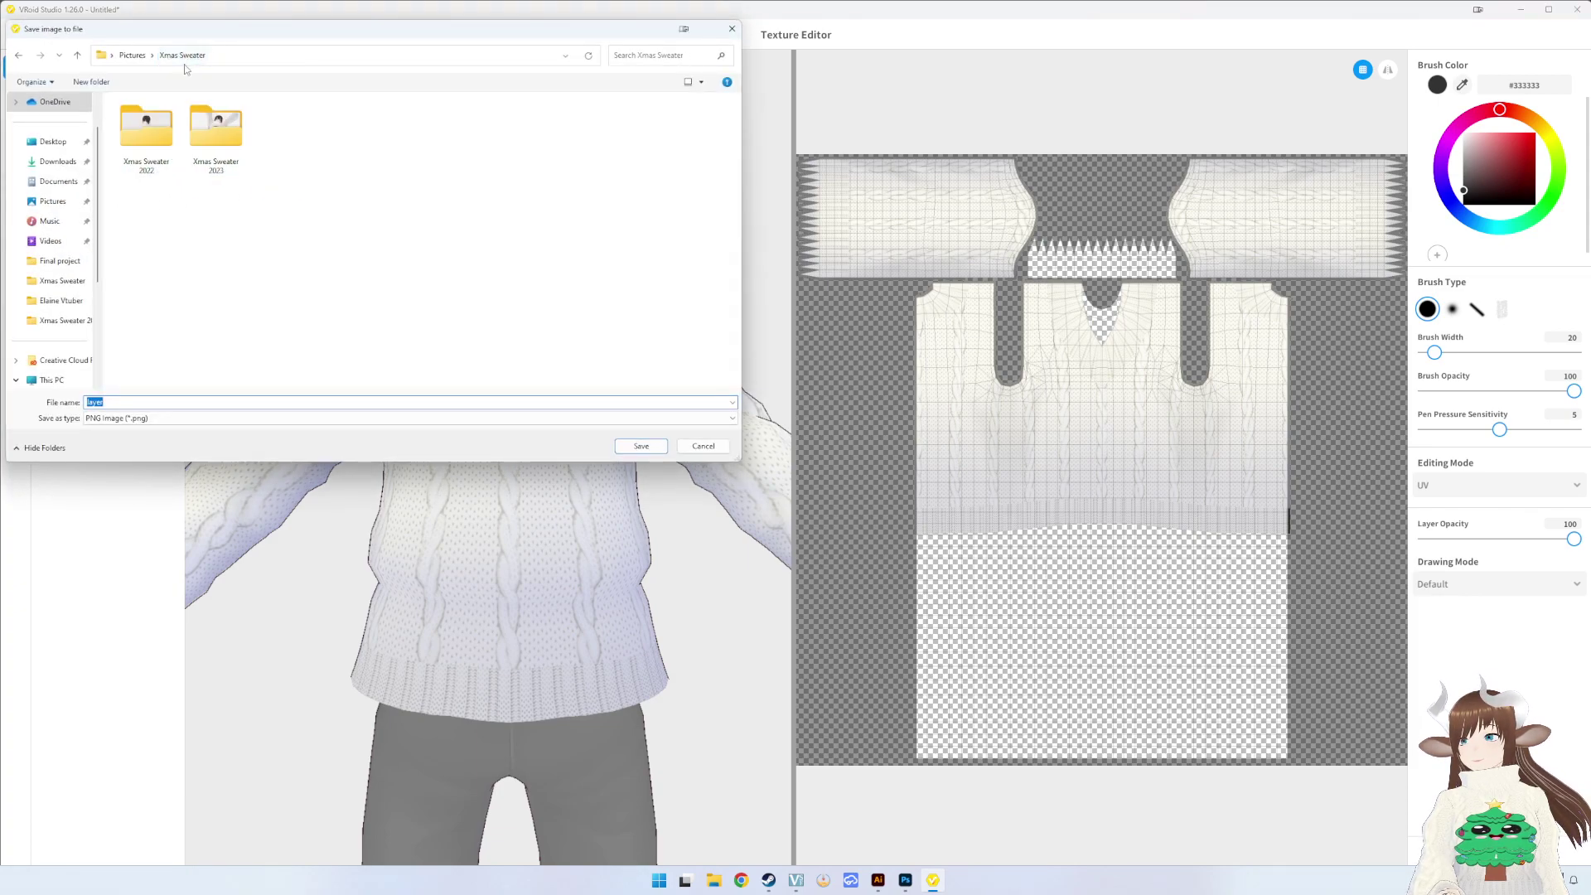
{"action": "left_click", "coordinate": [636, 446]}
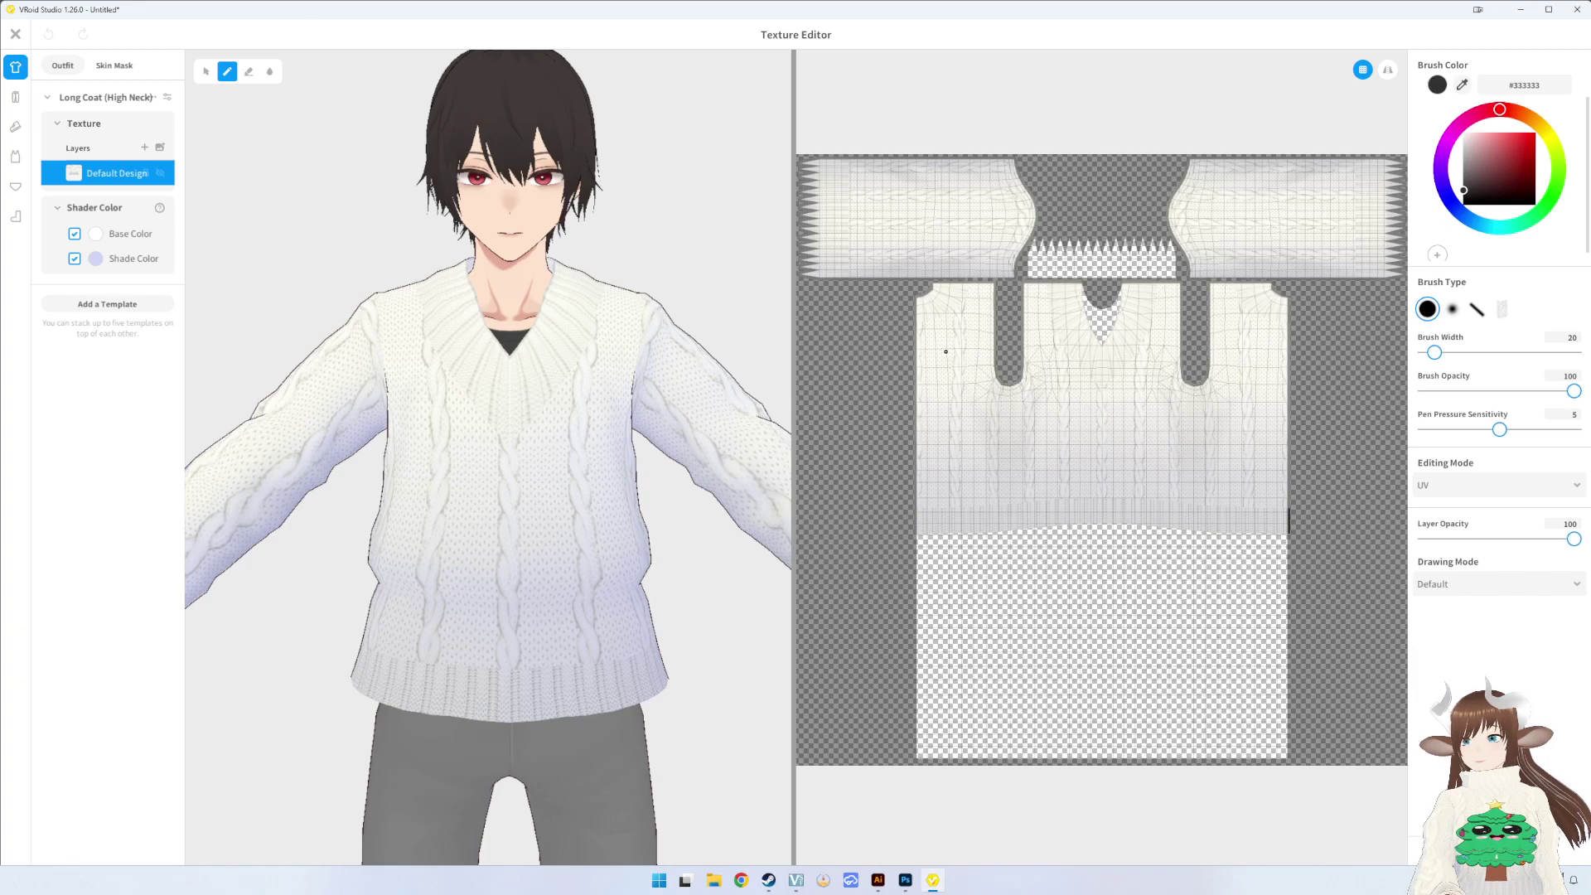
- Hide the old sweater layer in Photoshop and drag the exported PNG from the Xmas Sweater folder onto the canvas
{"action": "left_click", "coordinate": [905, 881]}
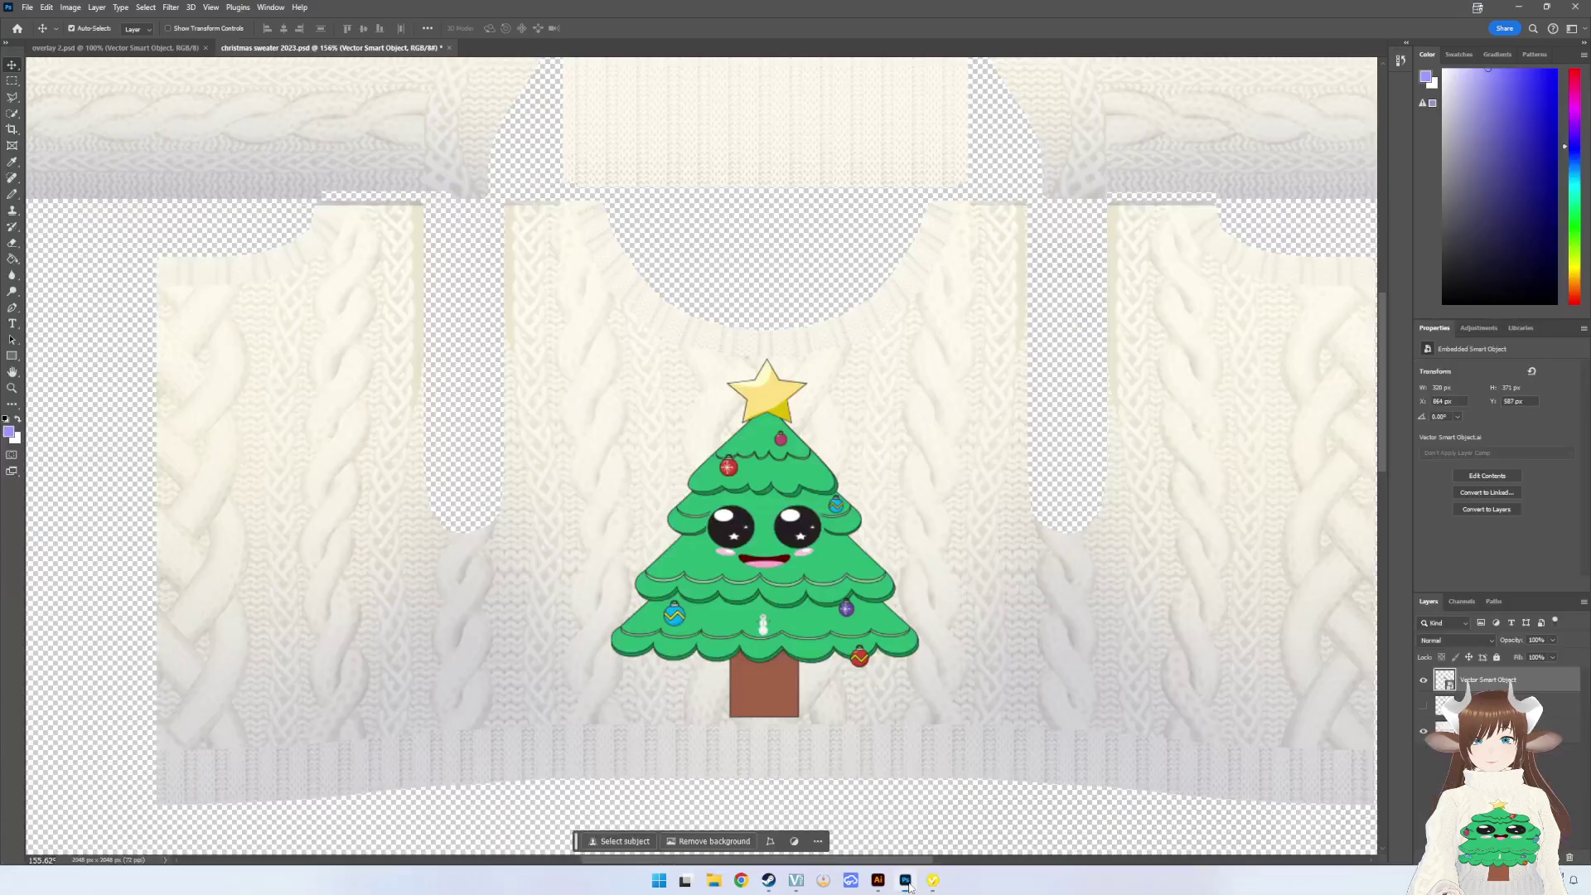
{"action": "left_click", "coordinate": [1423, 733]}
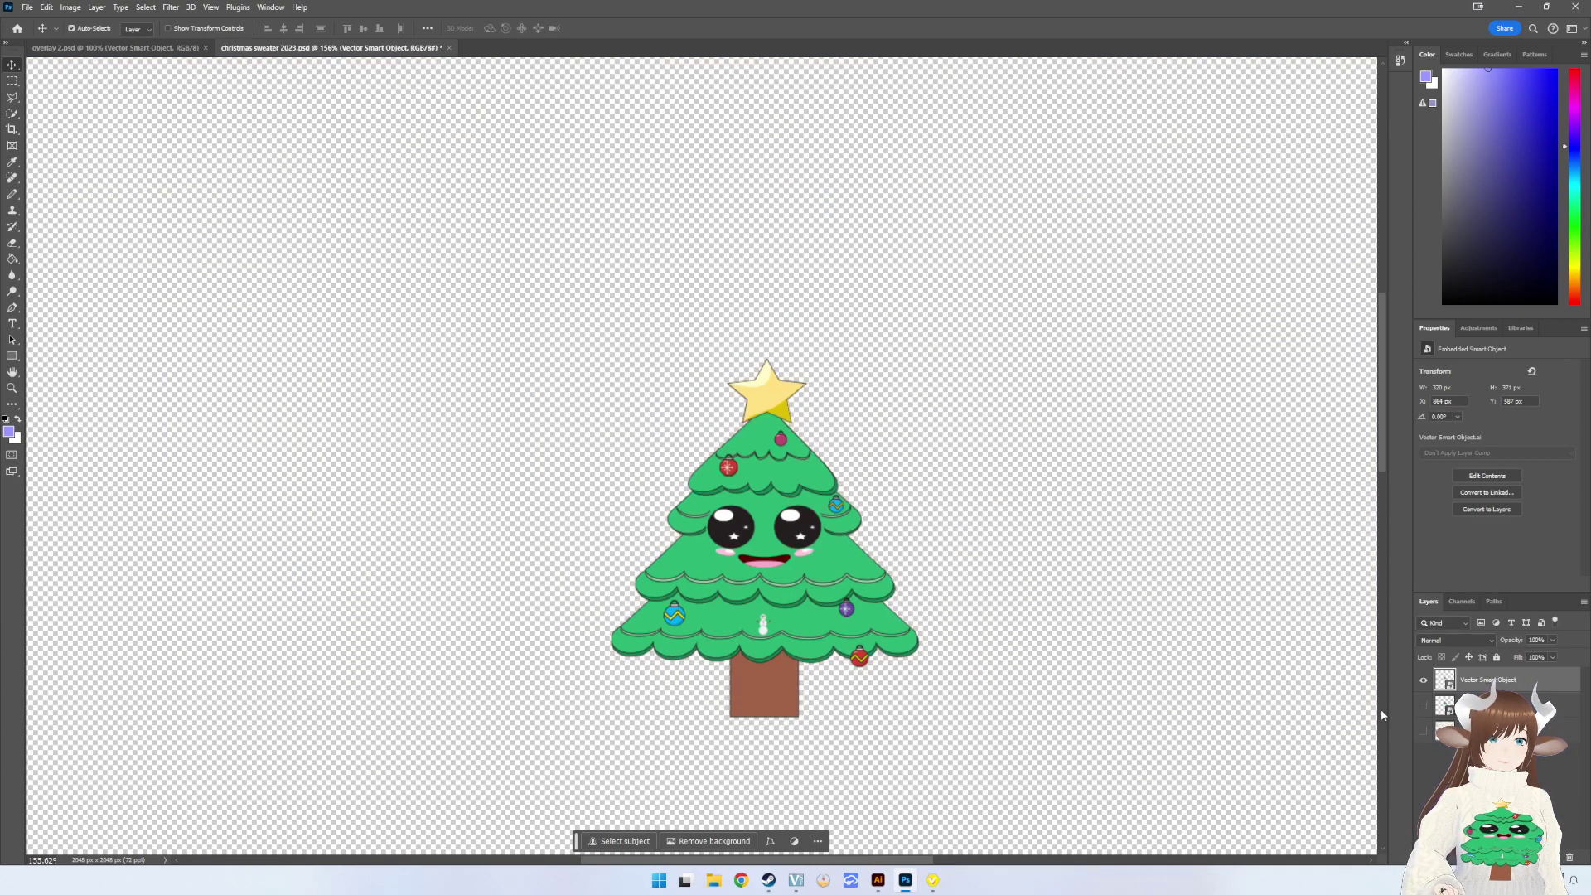
{"action": "left_click", "coordinate": [715, 881]}
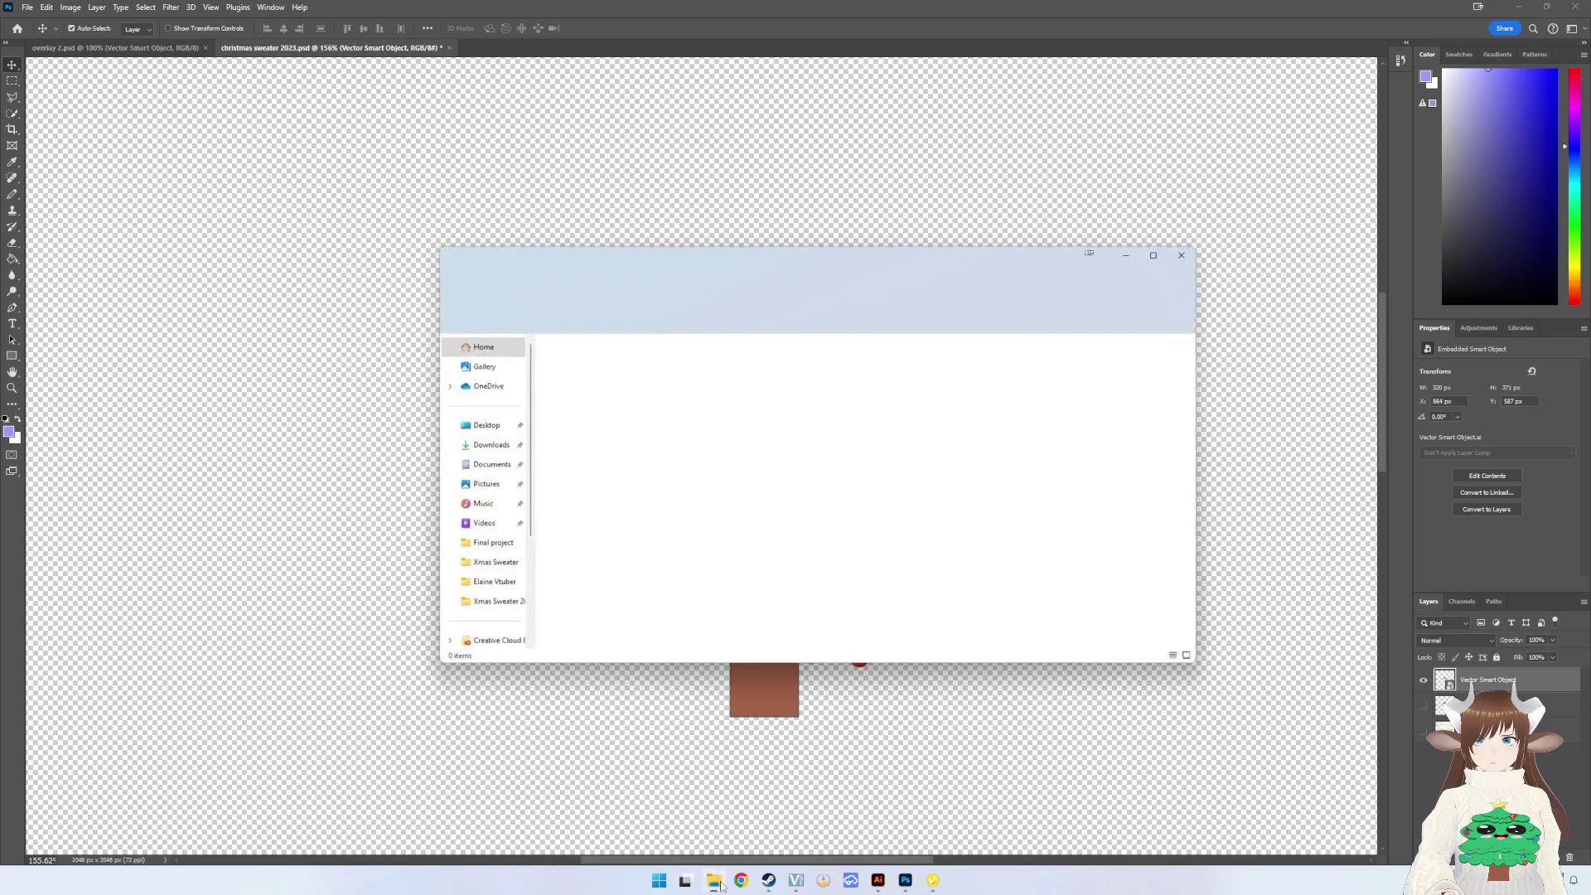
{"action": "left_click", "coordinate": [493, 603]}
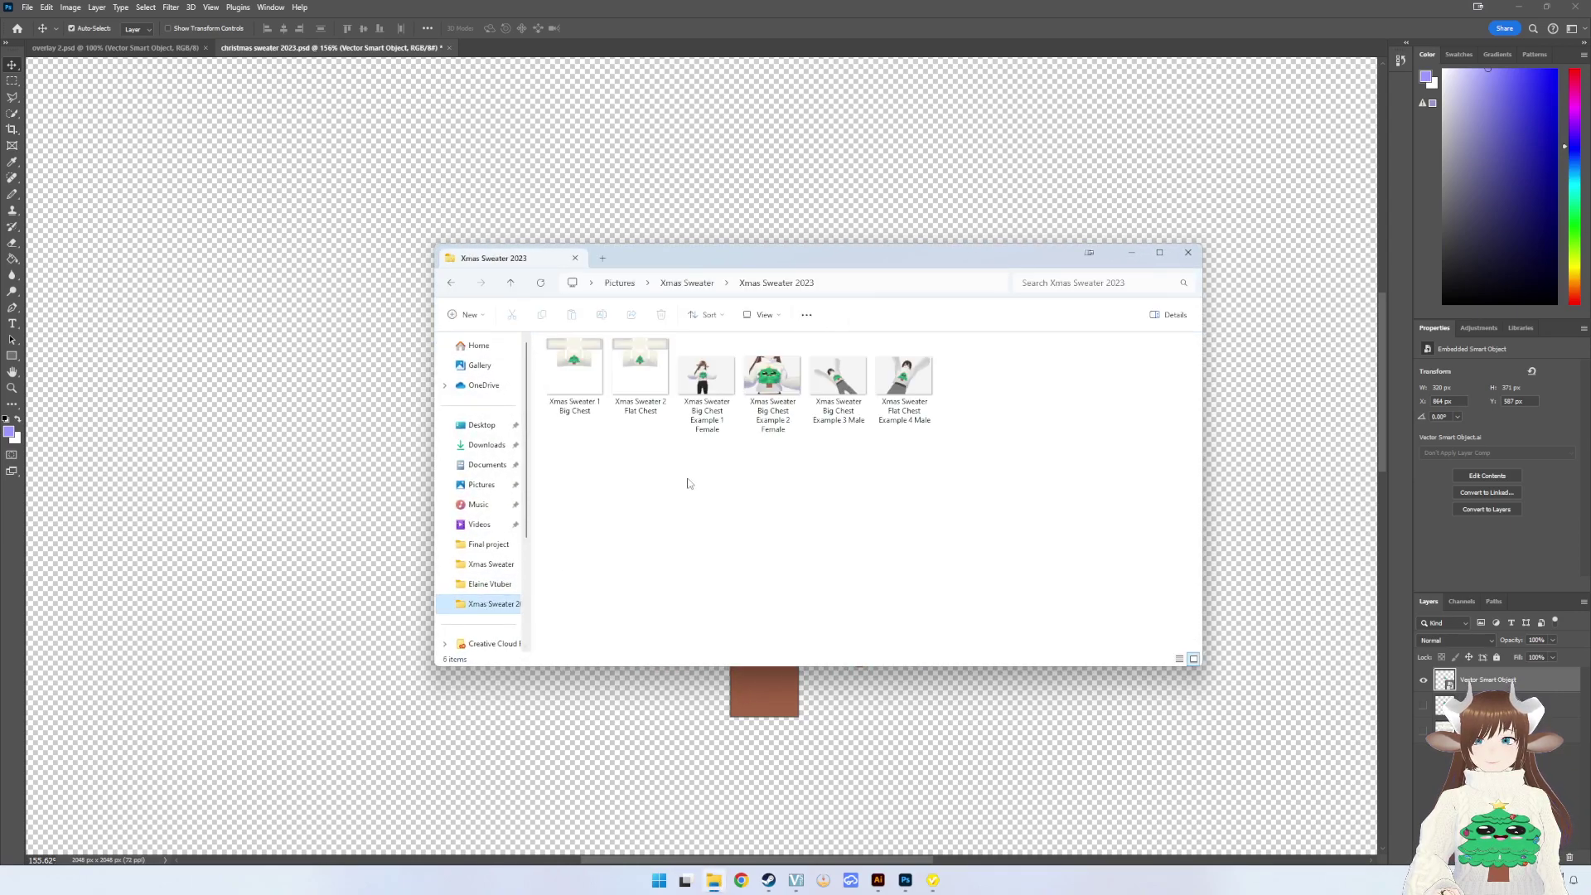
{"action": "left_click", "coordinate": [714, 286]}
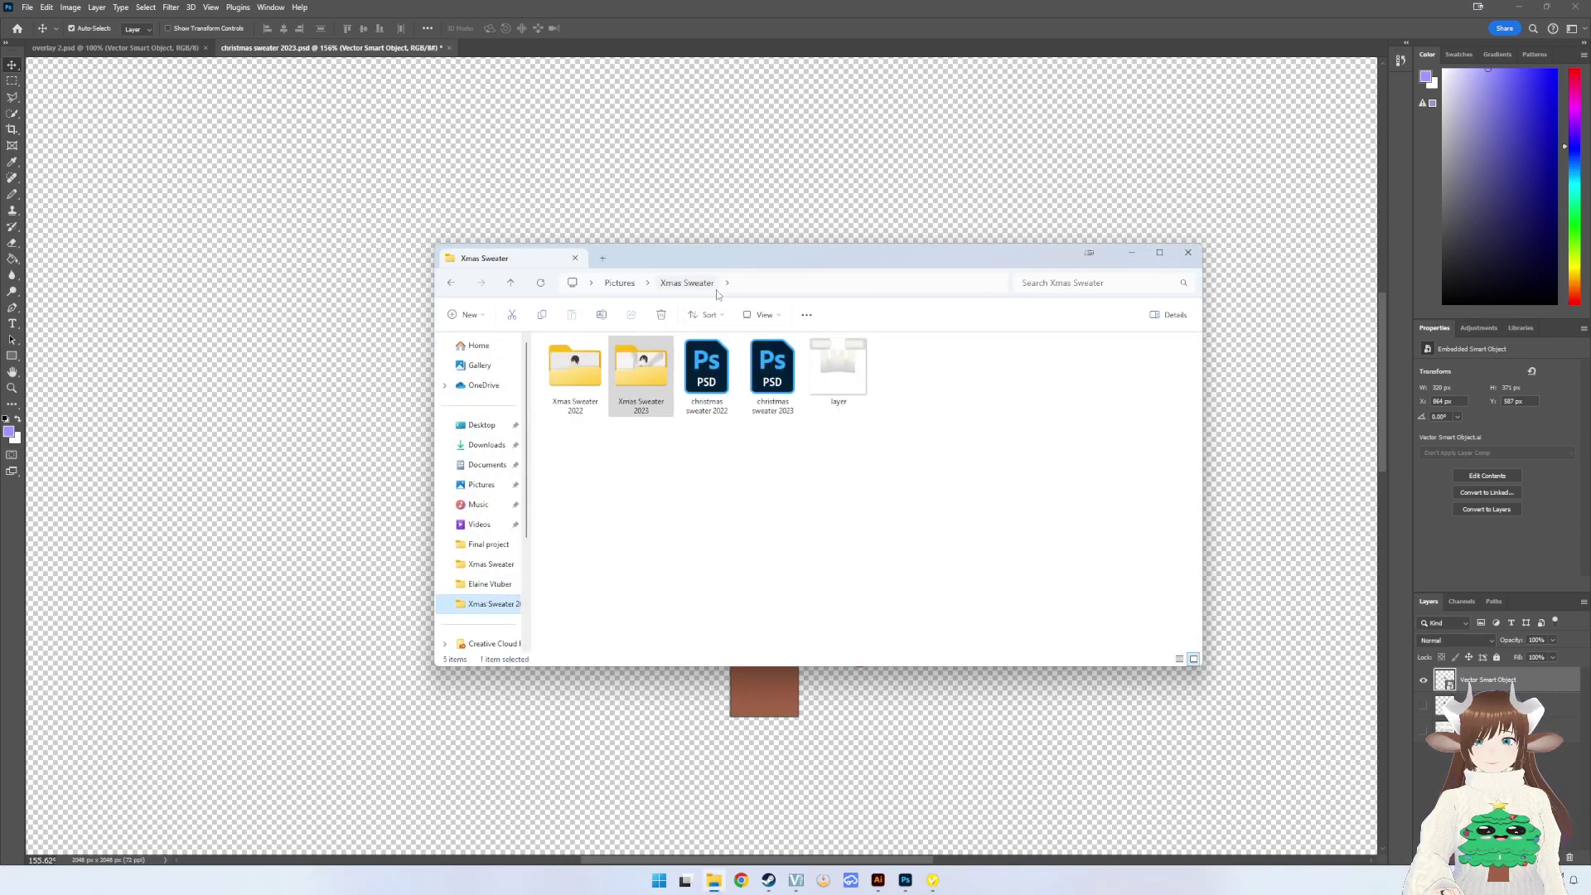
{"action": "left_click_drag", "start_coordinate": [838, 369], "coordinate": [903, 746]}
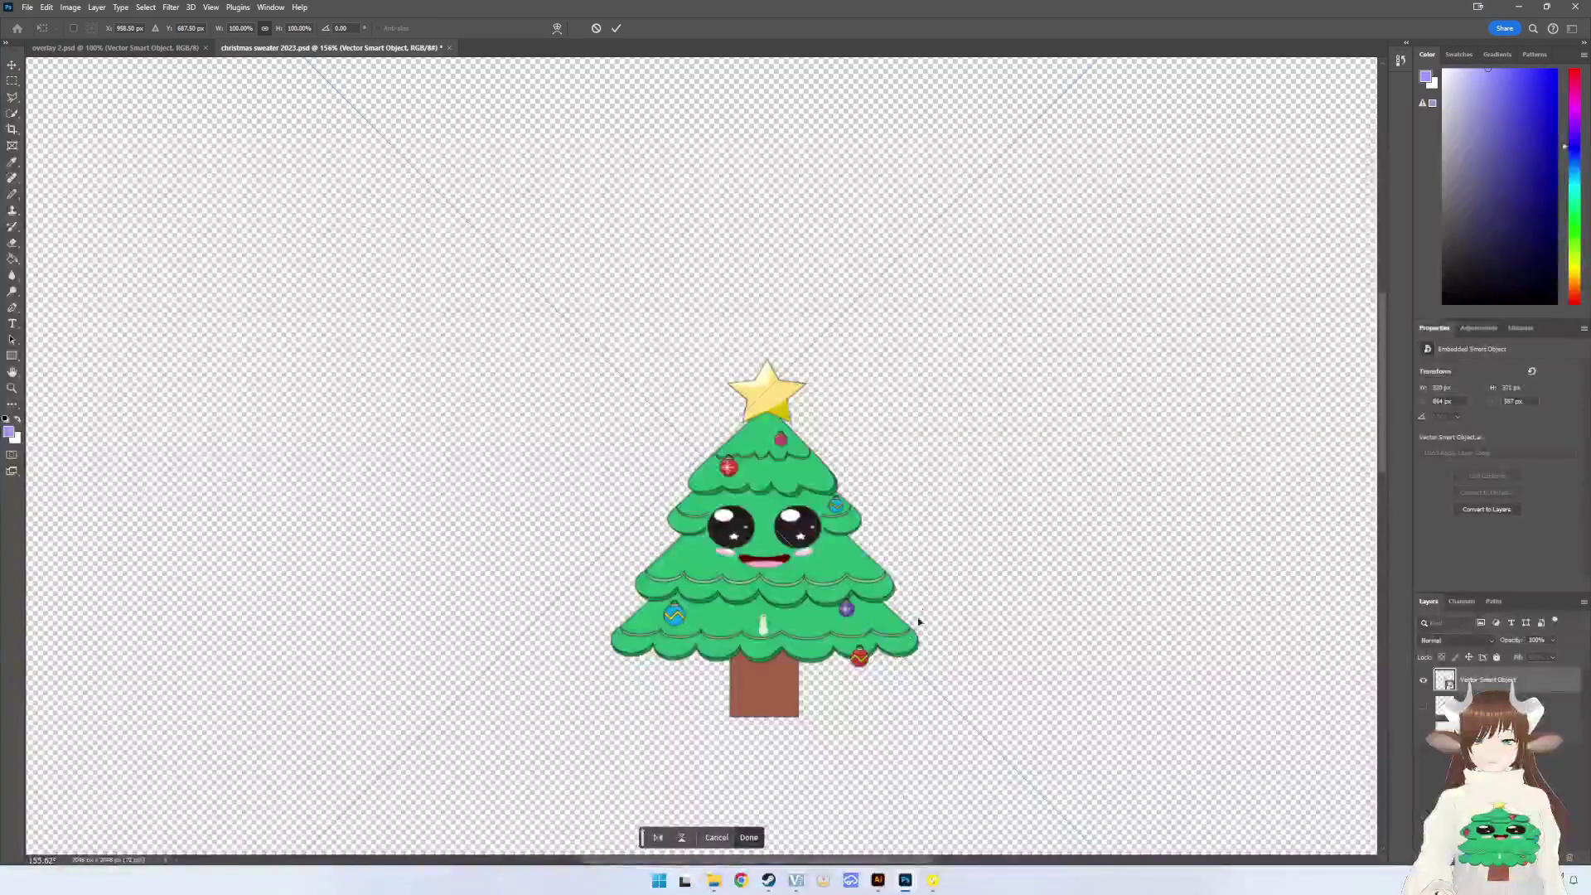
- Align the placed sweater texture, move the tree layer above it and onto the chest centre
{"action": "scroll", "coordinate": [910, 547], "scroll_direction": "down", "scroll_amount": 4, "text": "alt"}
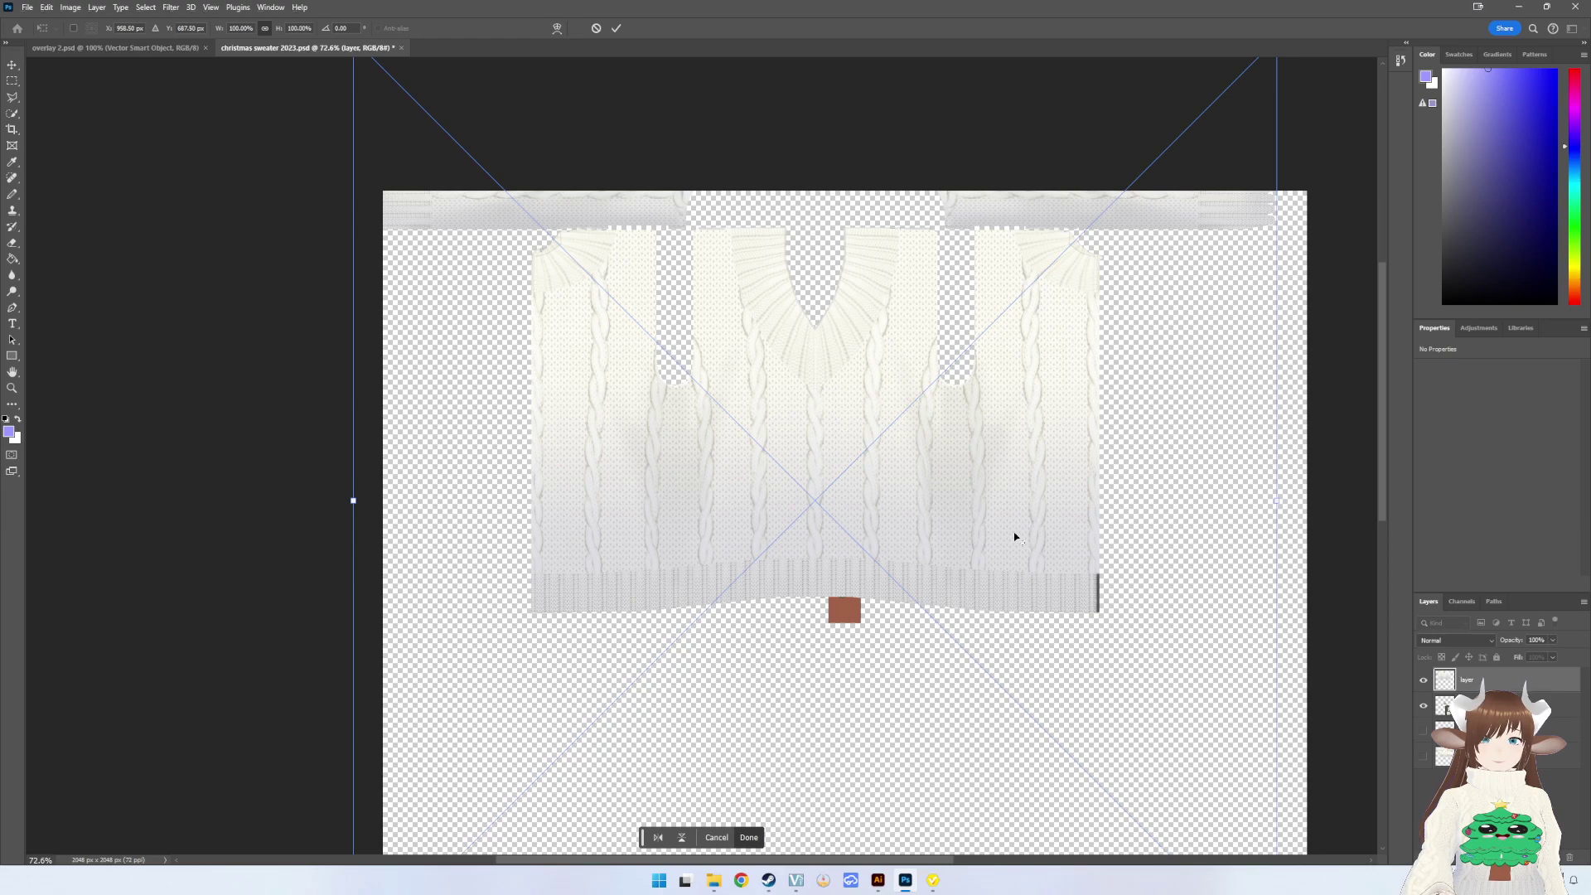
{"action": "scroll", "coordinate": [1014, 536], "scroll_direction": "down", "scroll_amount": 2, "text": "alt"}
{"action": "left_click_drag", "start_coordinate": [1040, 440], "coordinate": [1003, 624]}
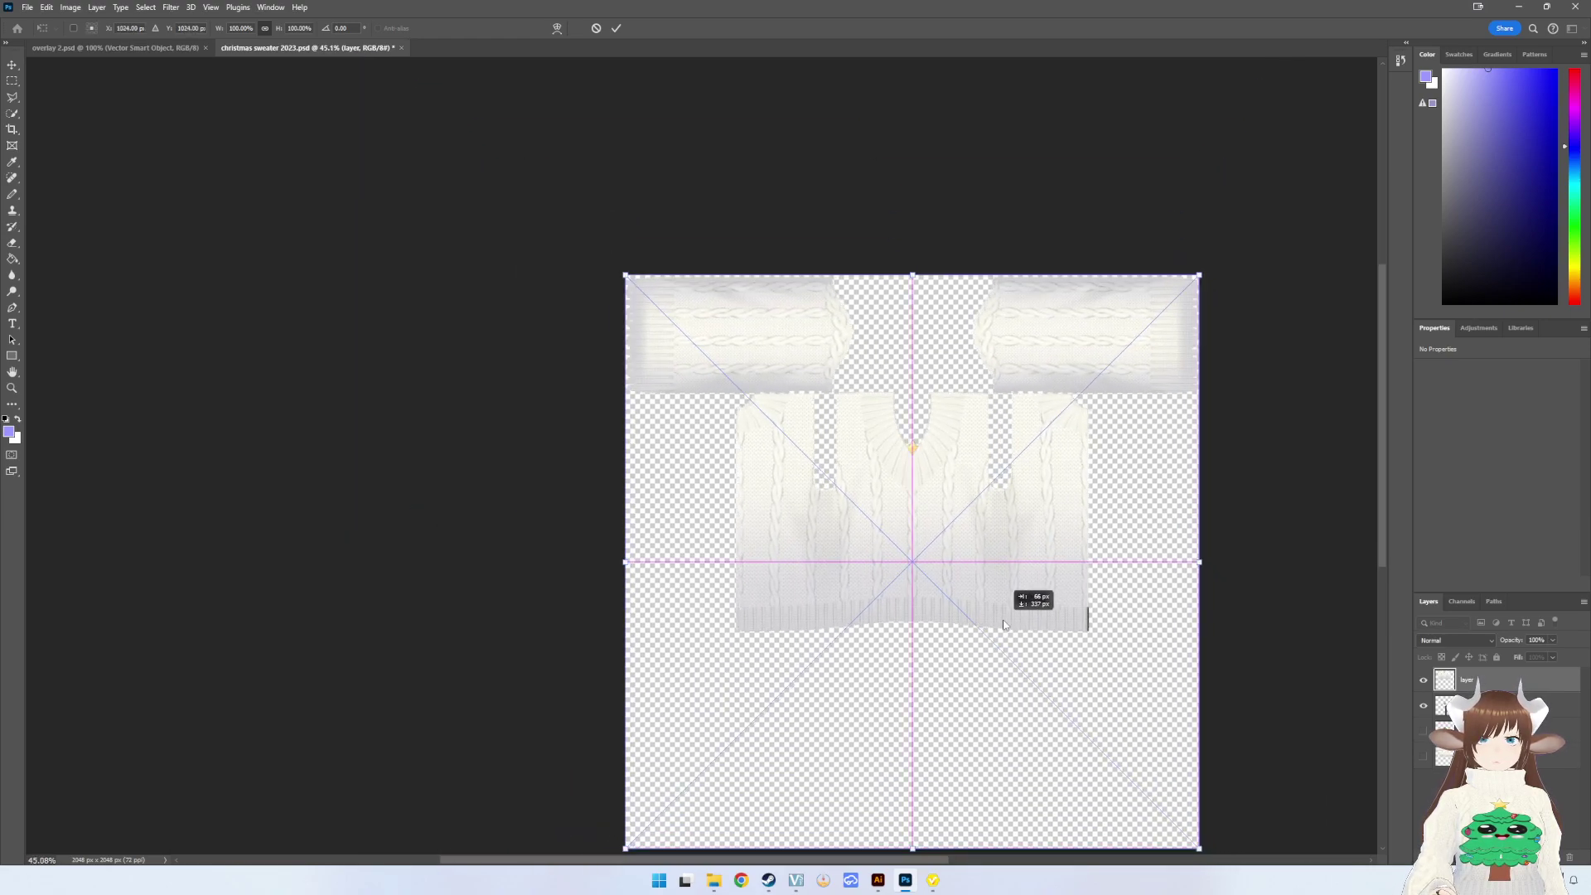
{"action": "left_click_drag", "start_coordinate": [1004, 624], "coordinate": [1003, 624]}
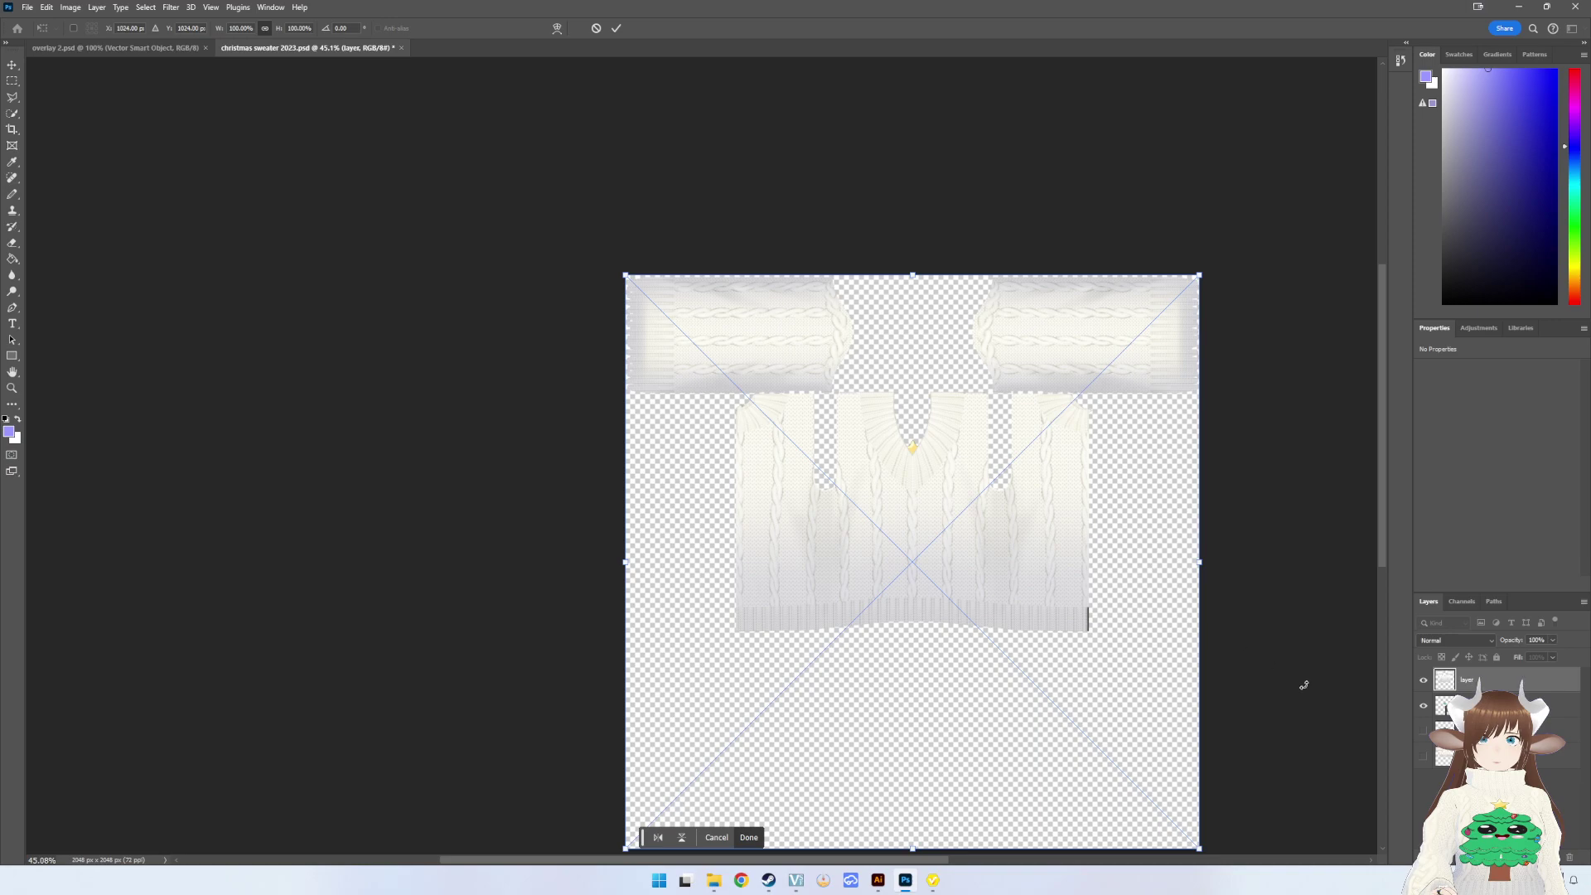
{"action": "left_click", "coordinate": [1444, 705]}
{"action": "left_click_drag", "start_coordinate": [1444, 705], "coordinate": [1444, 672]}
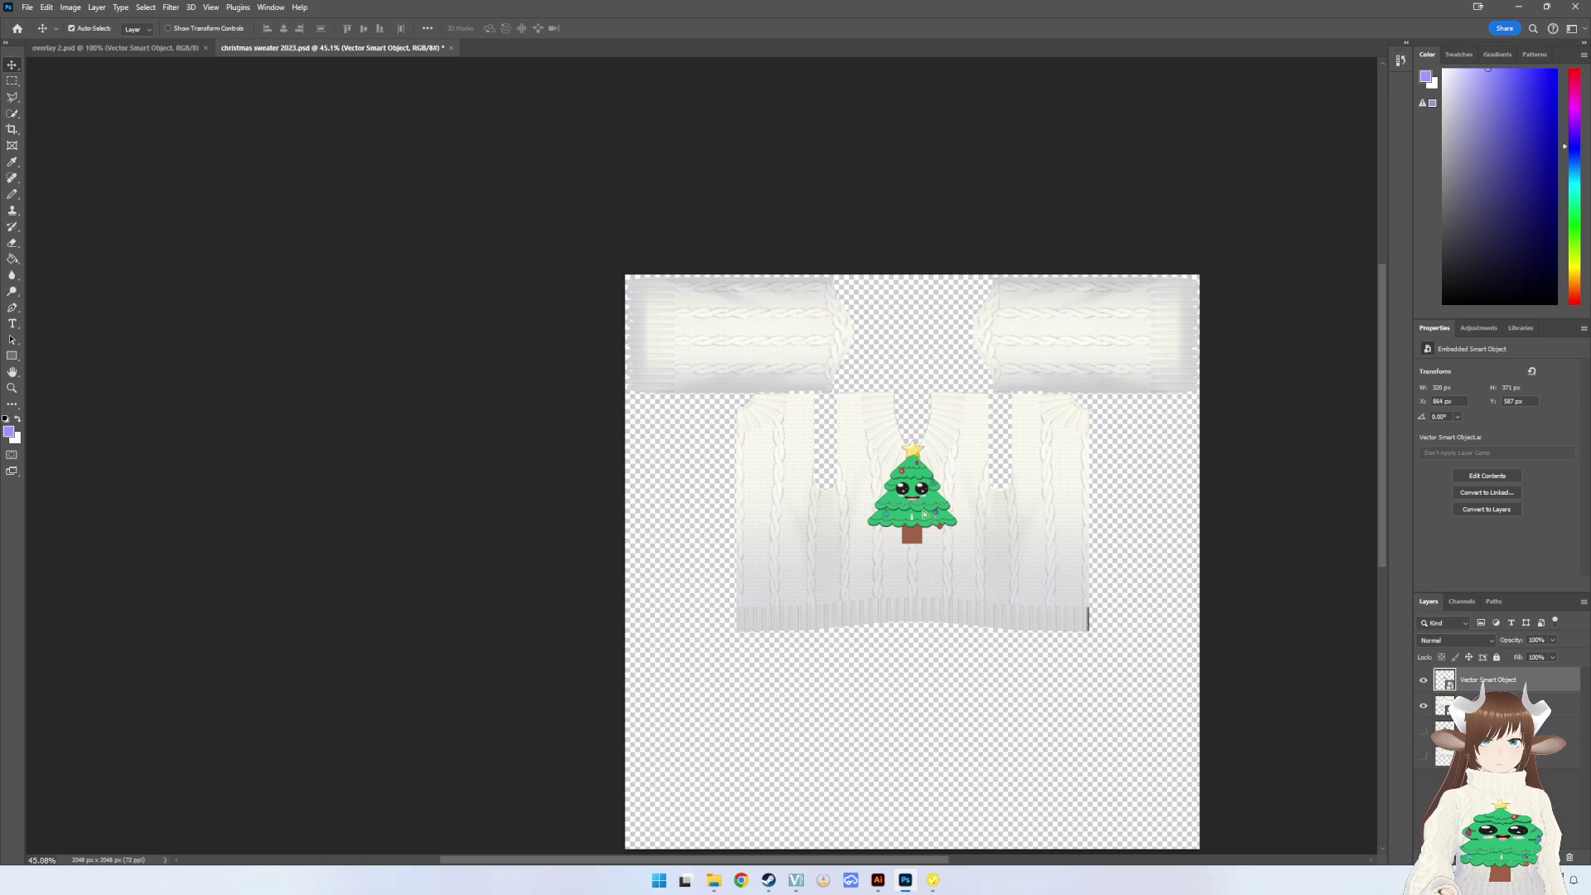
{"action": "left_click_drag", "start_coordinate": [923, 508], "coordinate": [926, 560]}
{"action": "scroll", "coordinate": [928, 543], "scroll_direction": "up", "scroll_amount": 5, "text": "alt"}
{"action": "scroll", "coordinate": [926, 539], "scroll_direction": "up", "scroll_amount": 1, "text": "alt"}
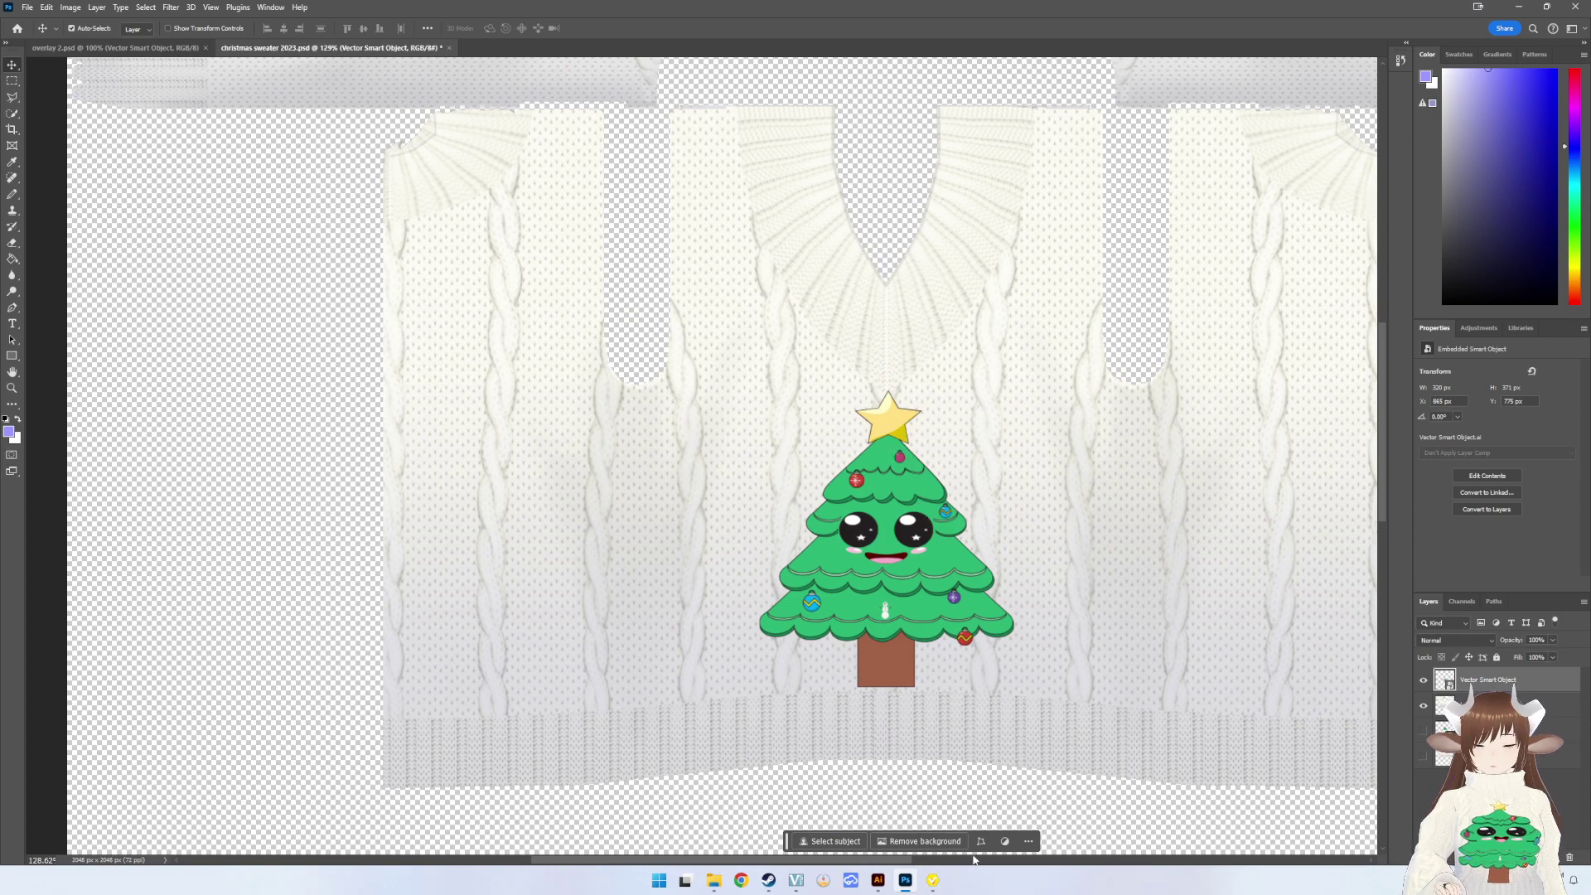
- Move the tree up beneath the sweater layer so only its star shows at the V-neck
{"action": "left_click", "coordinate": [931, 881]}
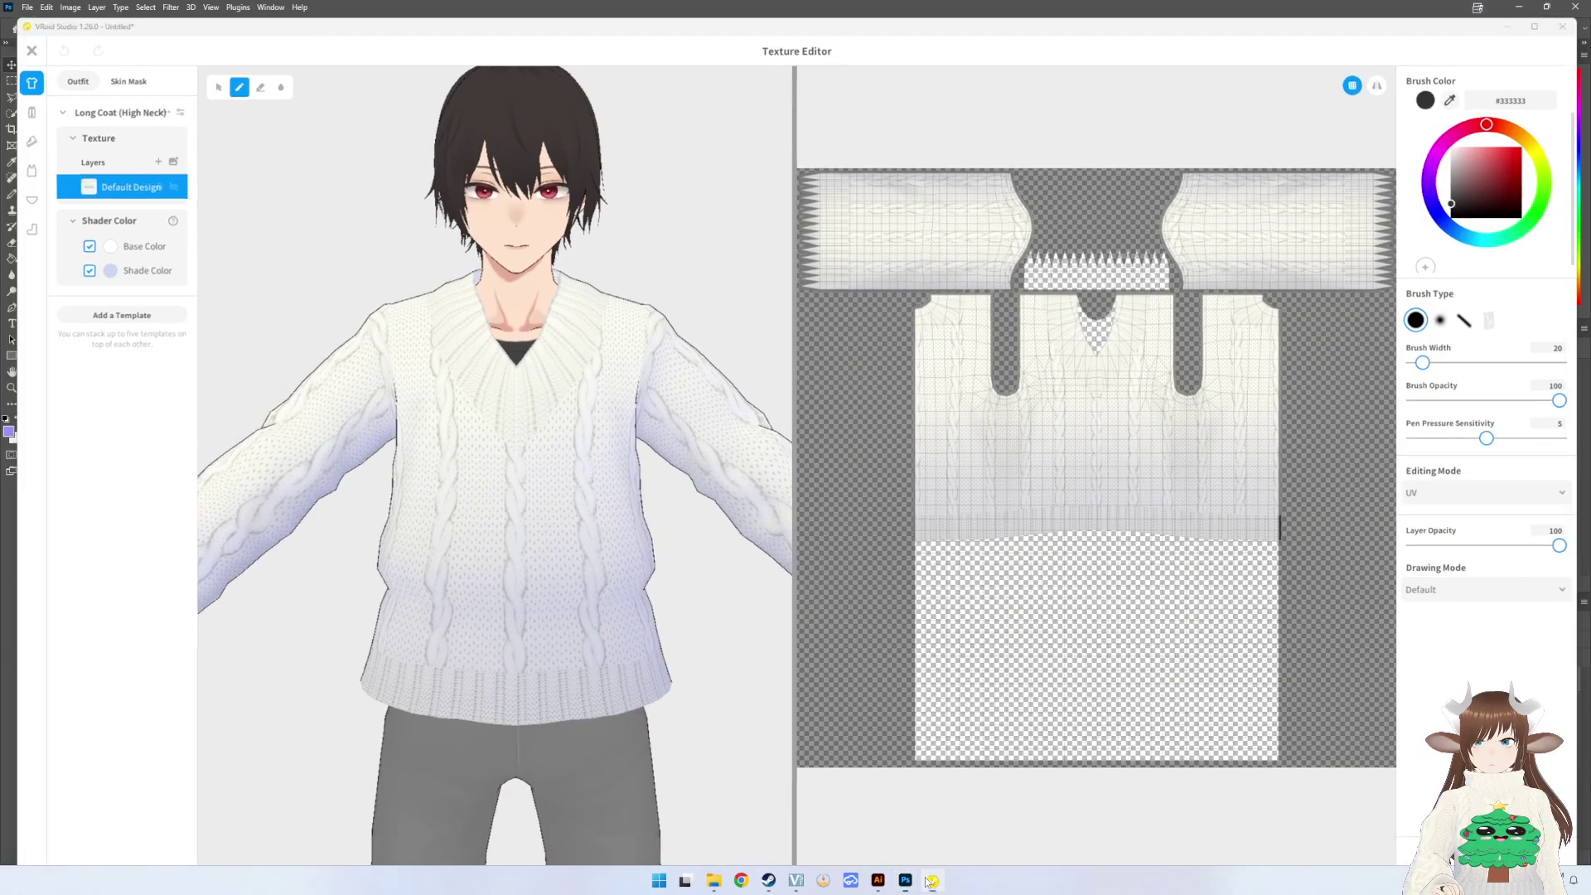
{"action": "left_click", "coordinate": [928, 881]}
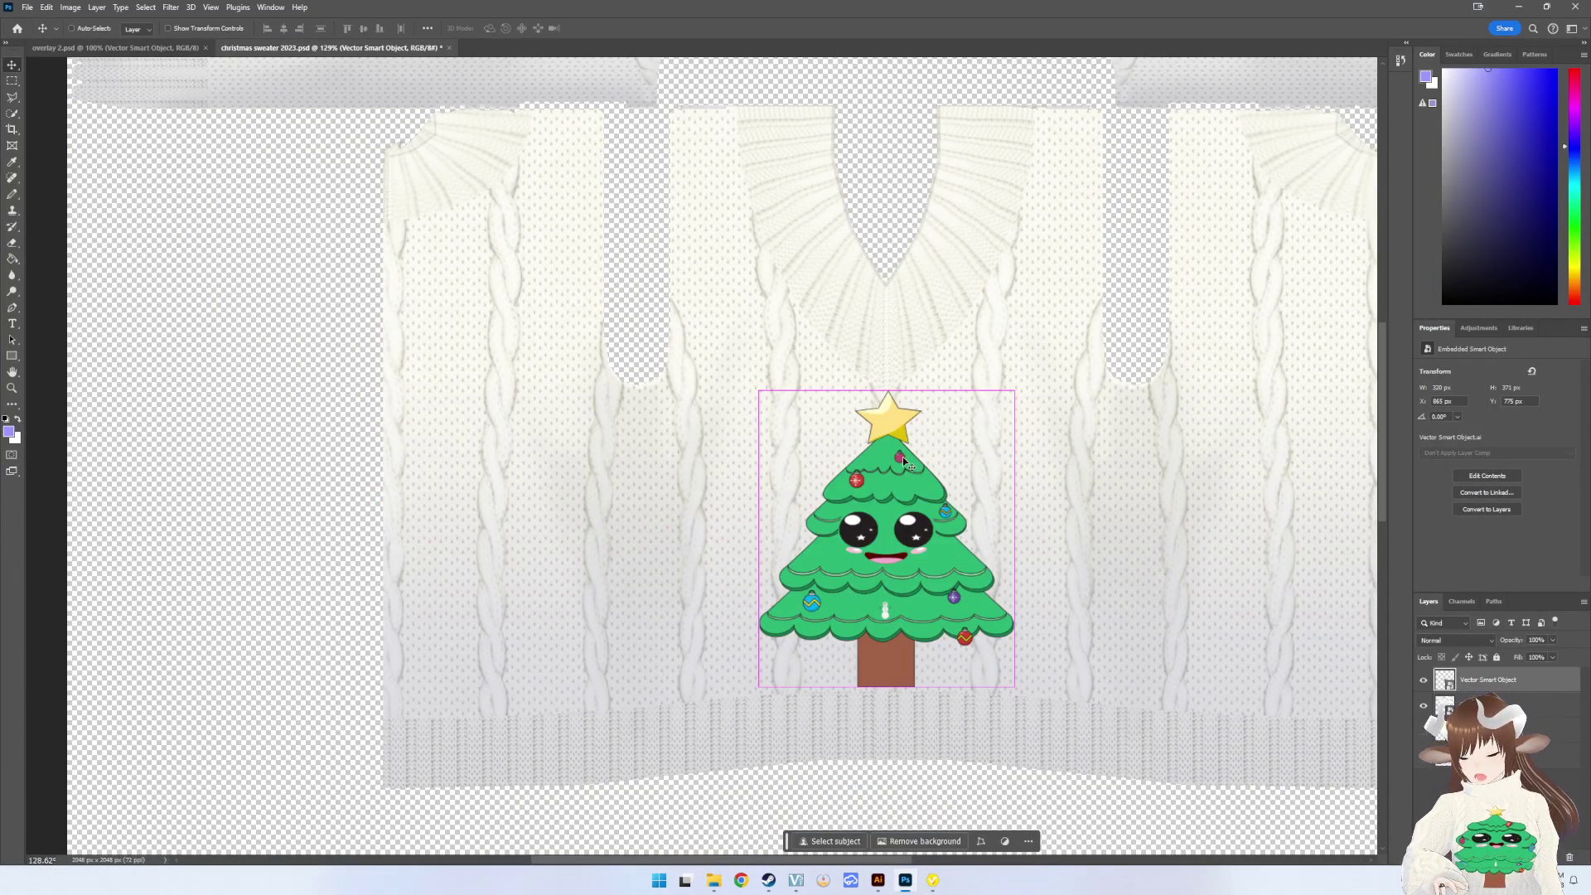
{"action": "key", "text": "ctrl+t"}
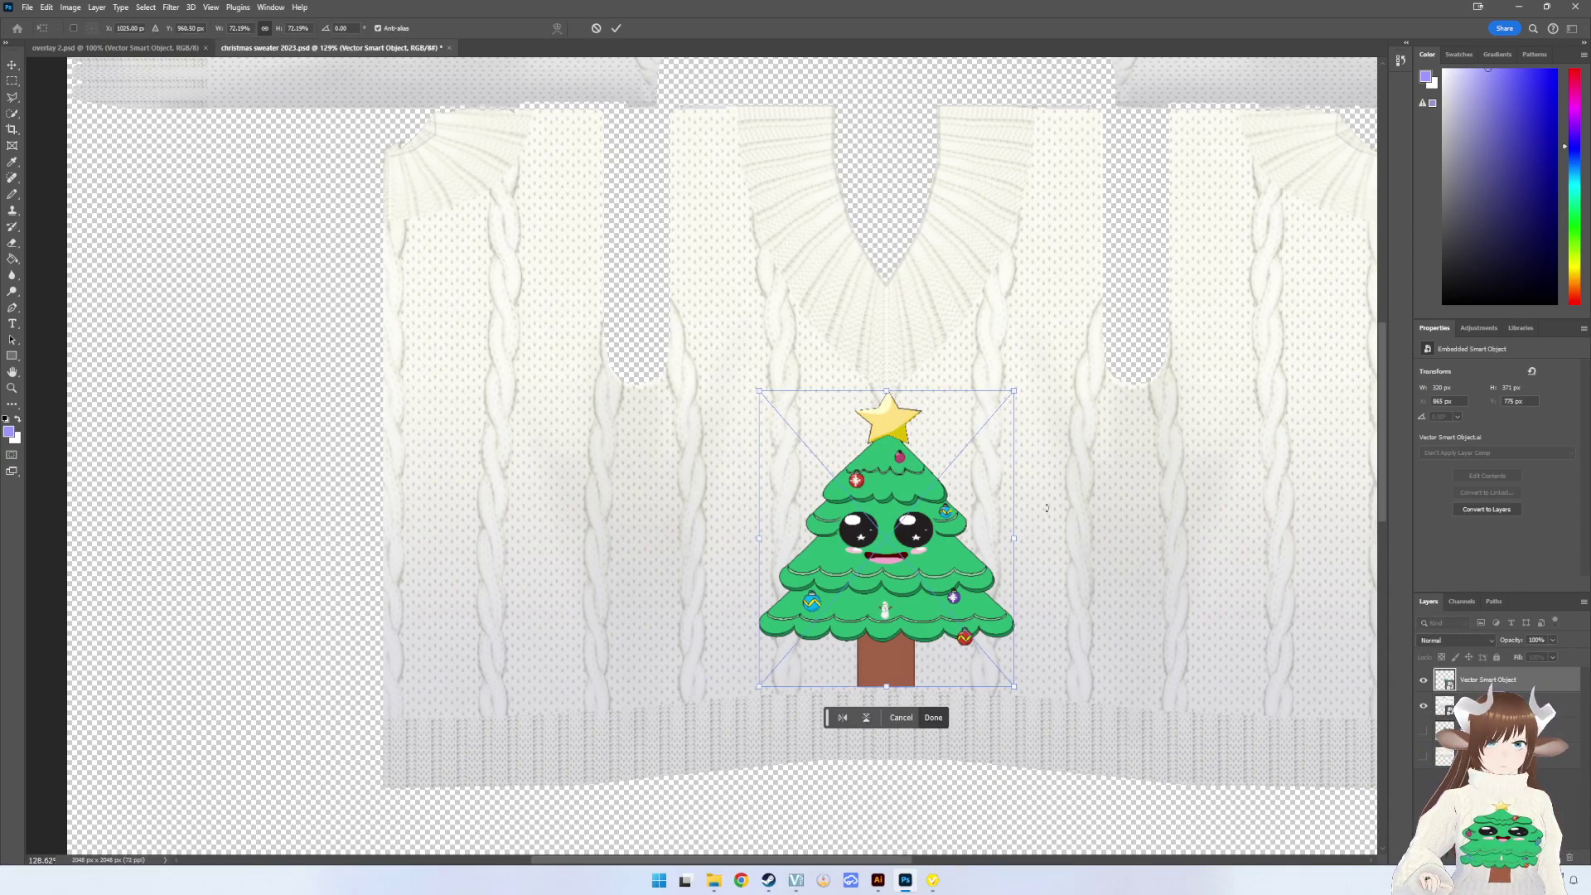
{"action": "key", "text": "Return"}
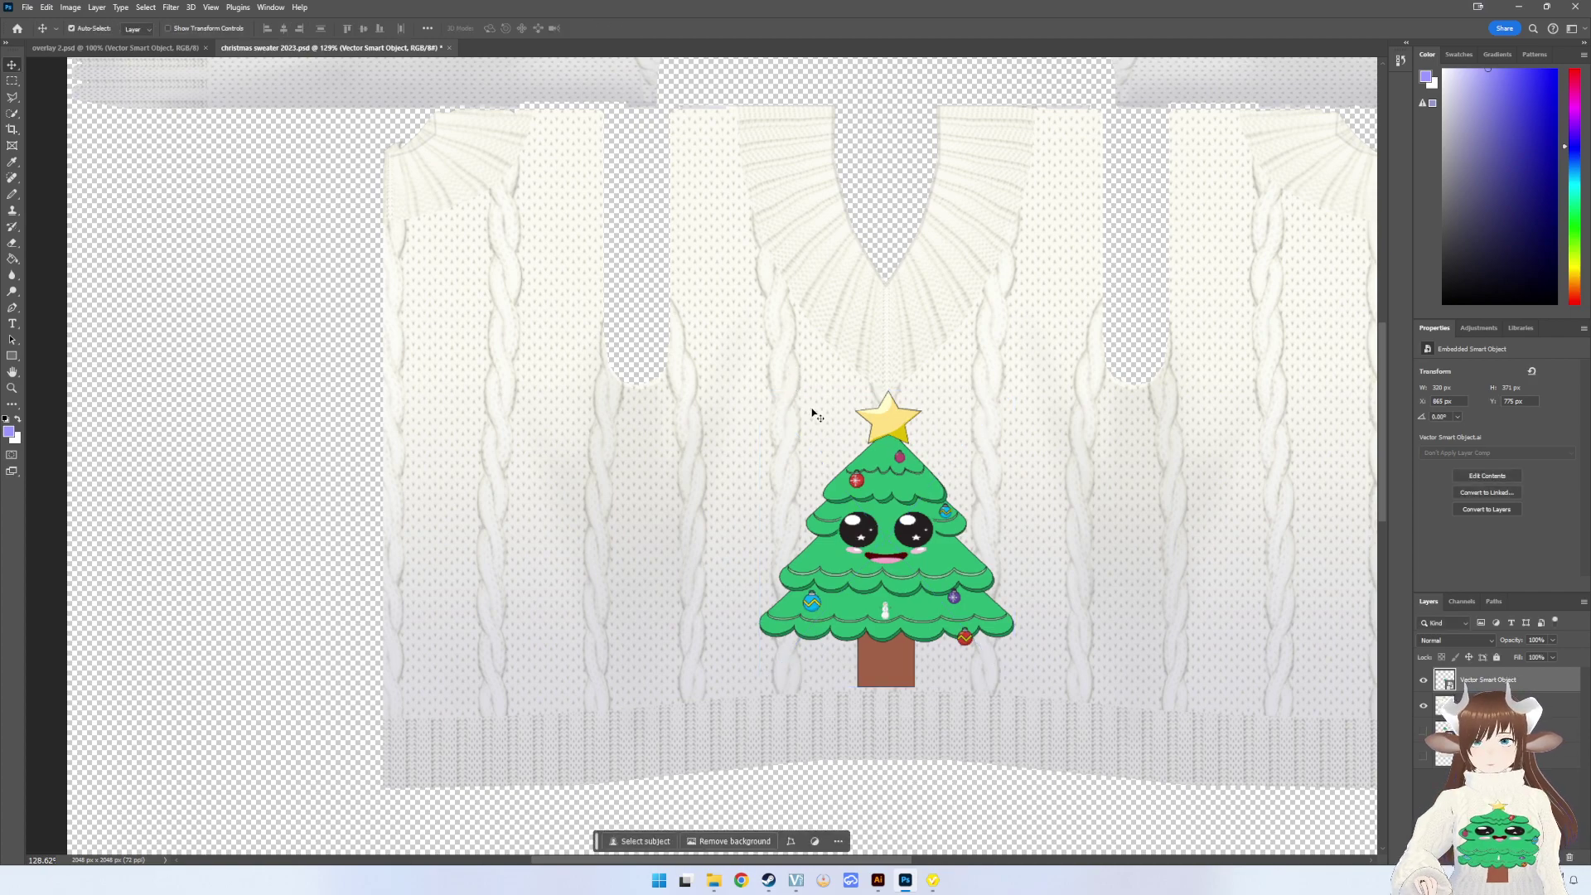
{"action": "left_click_drag", "start_coordinate": [814, 411], "coordinate": [841, 425]}
{"action": "key", "text": "ctrl"}
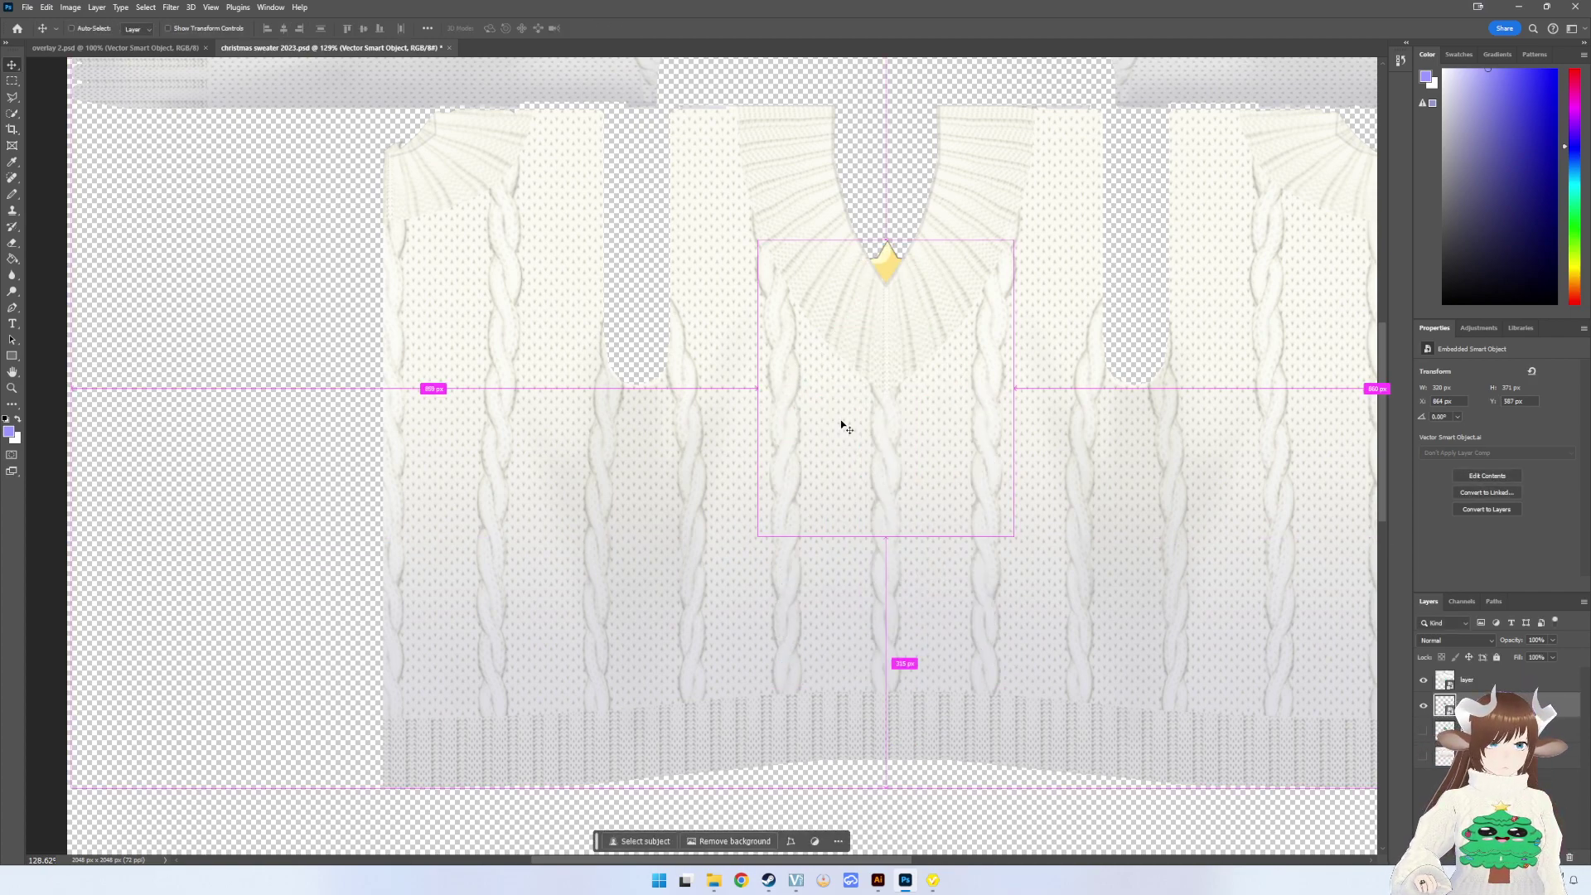
{"action": "key", "text": "ctrl+z"}
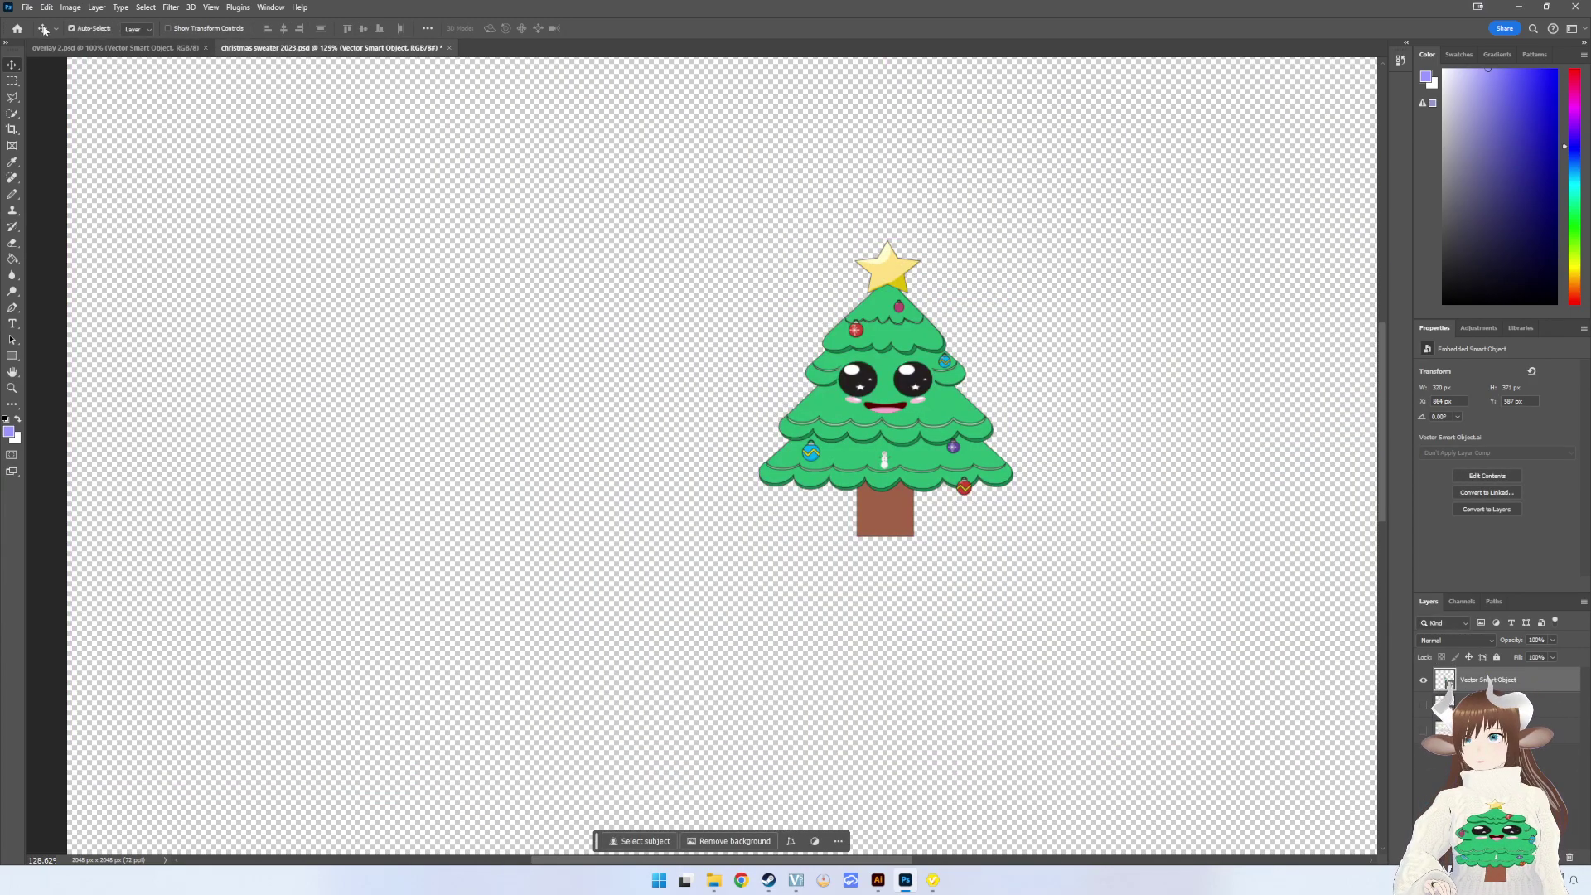
{"action": "key", "text": "ctrl+shift+z"}
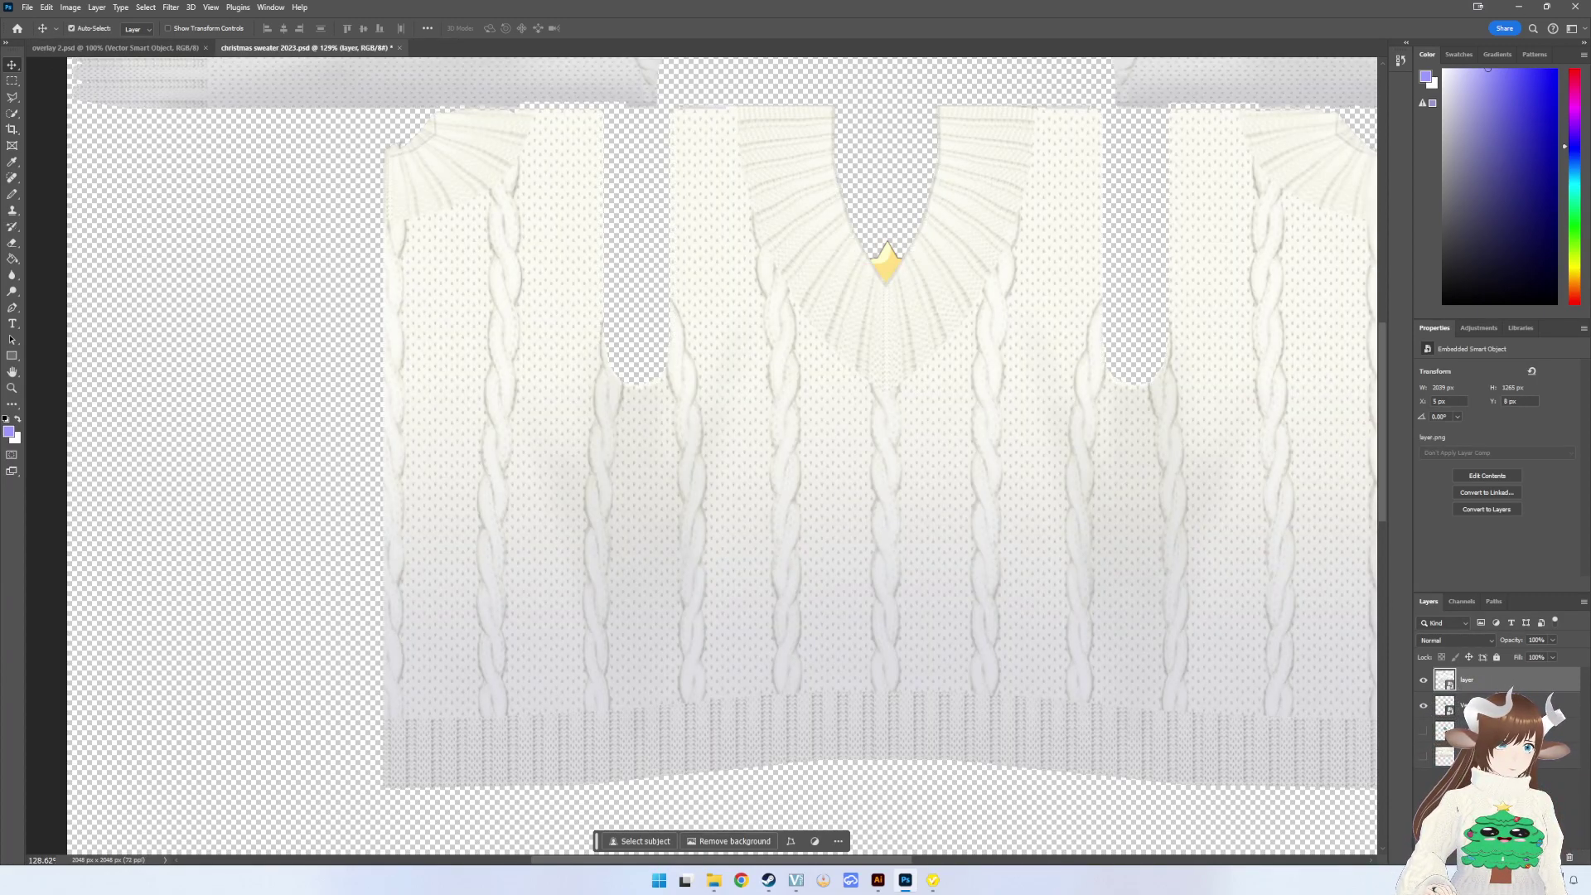
- Rename the tree smart object Flat Chest Sweater, group the layers and duplicate the group
{"action": "left_click", "coordinate": [1492, 812]}
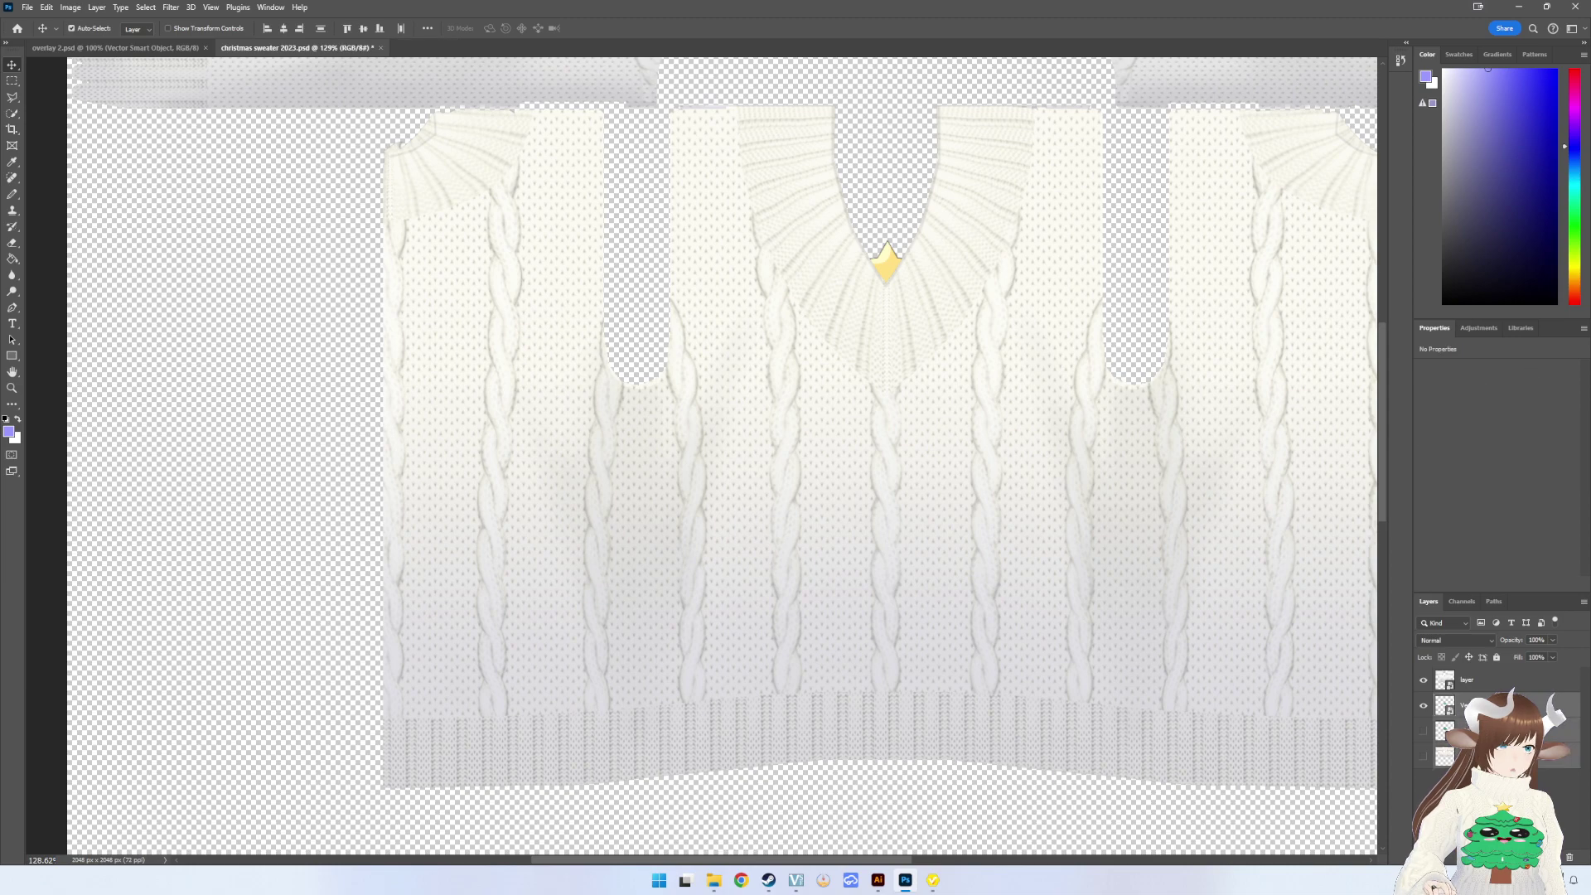
{"action": "left_click", "coordinate": [1475, 705]}
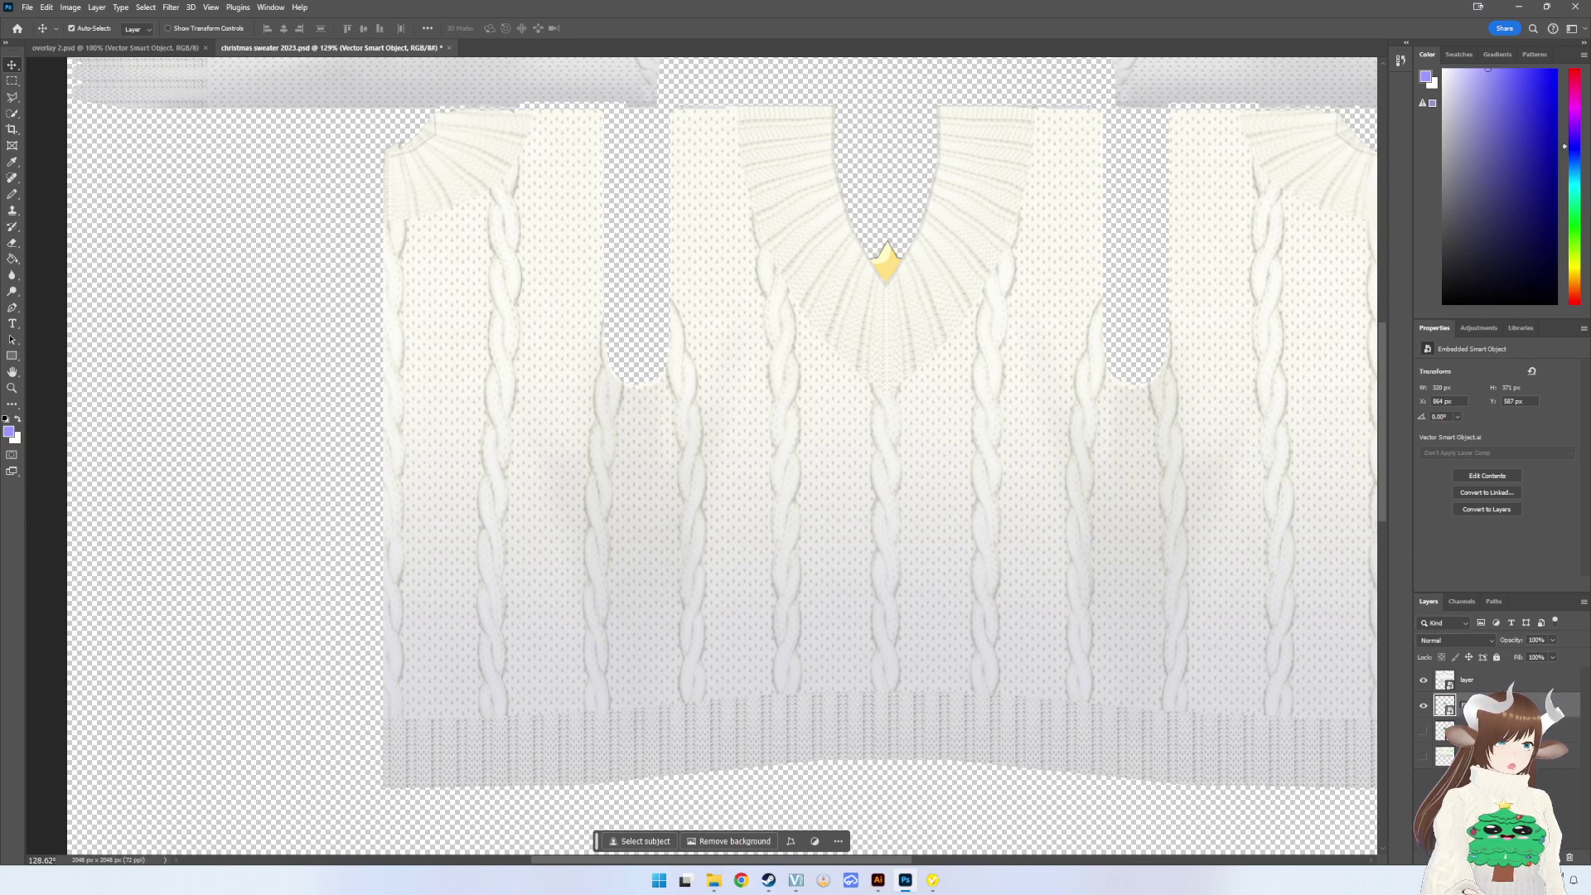
{"action": "key", "text": "Return"}
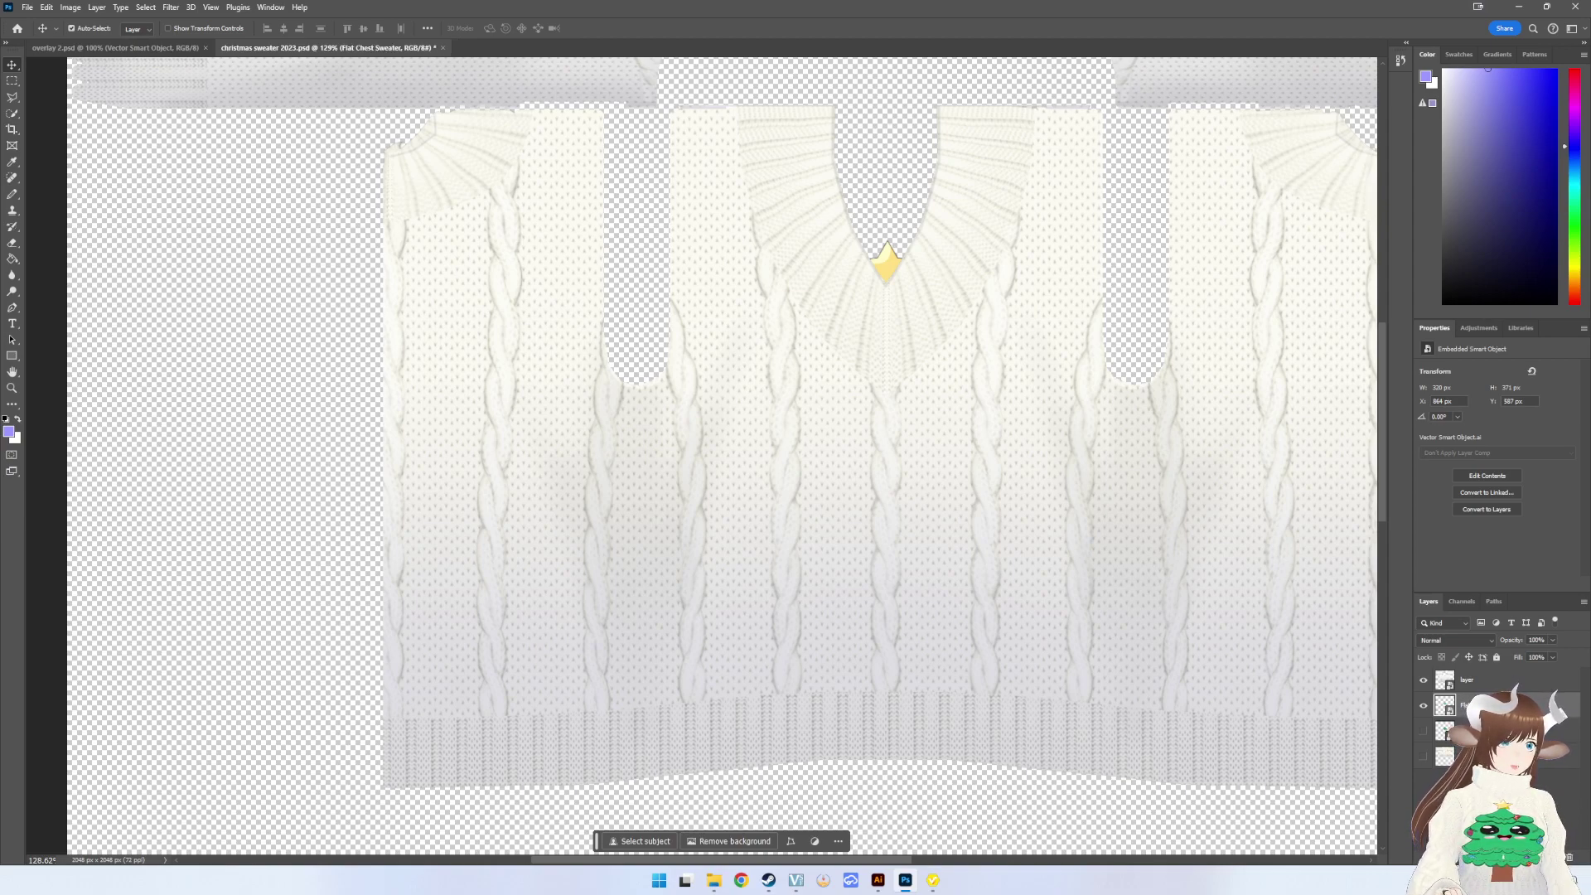
{"action": "left_click", "coordinate": [1483, 795]}
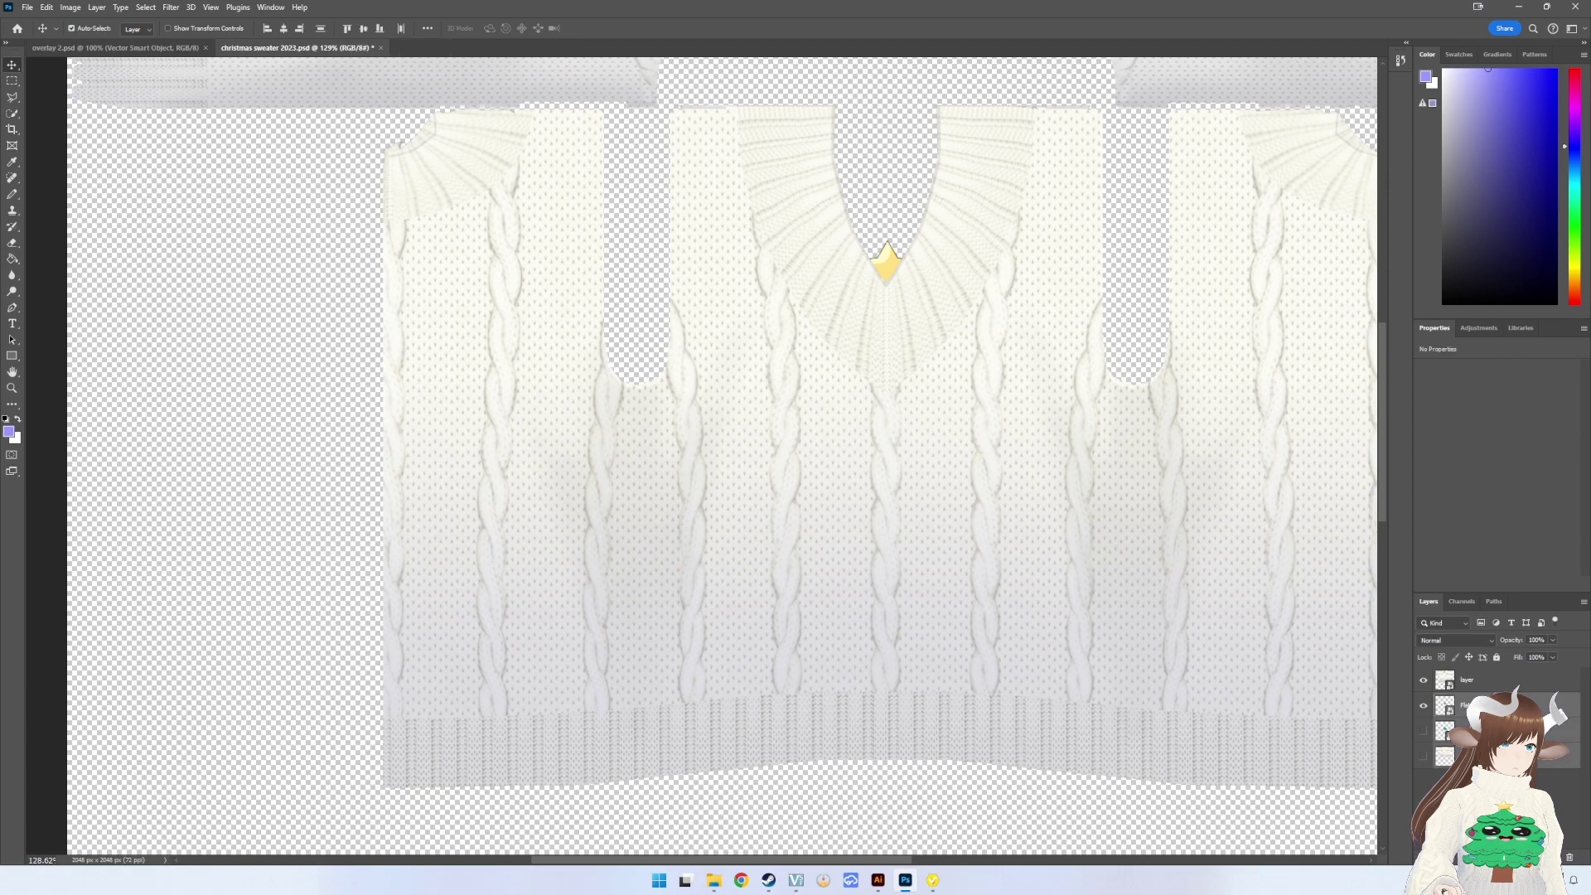
{"action": "key", "text": "ctrl+g"}
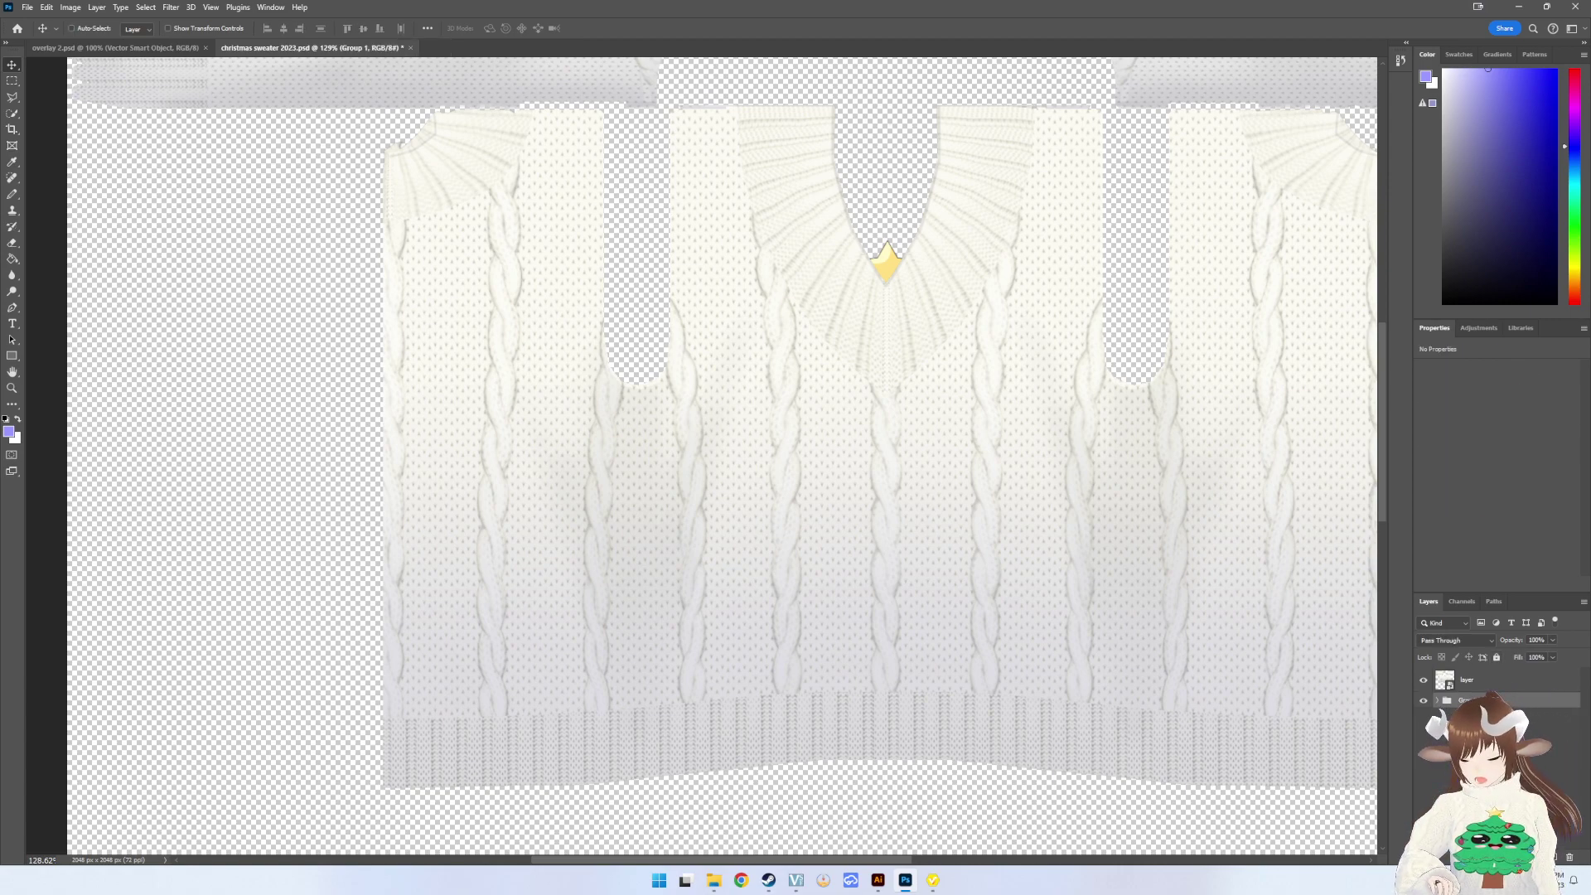
{"action": "key", "text": "ctrl+v"}
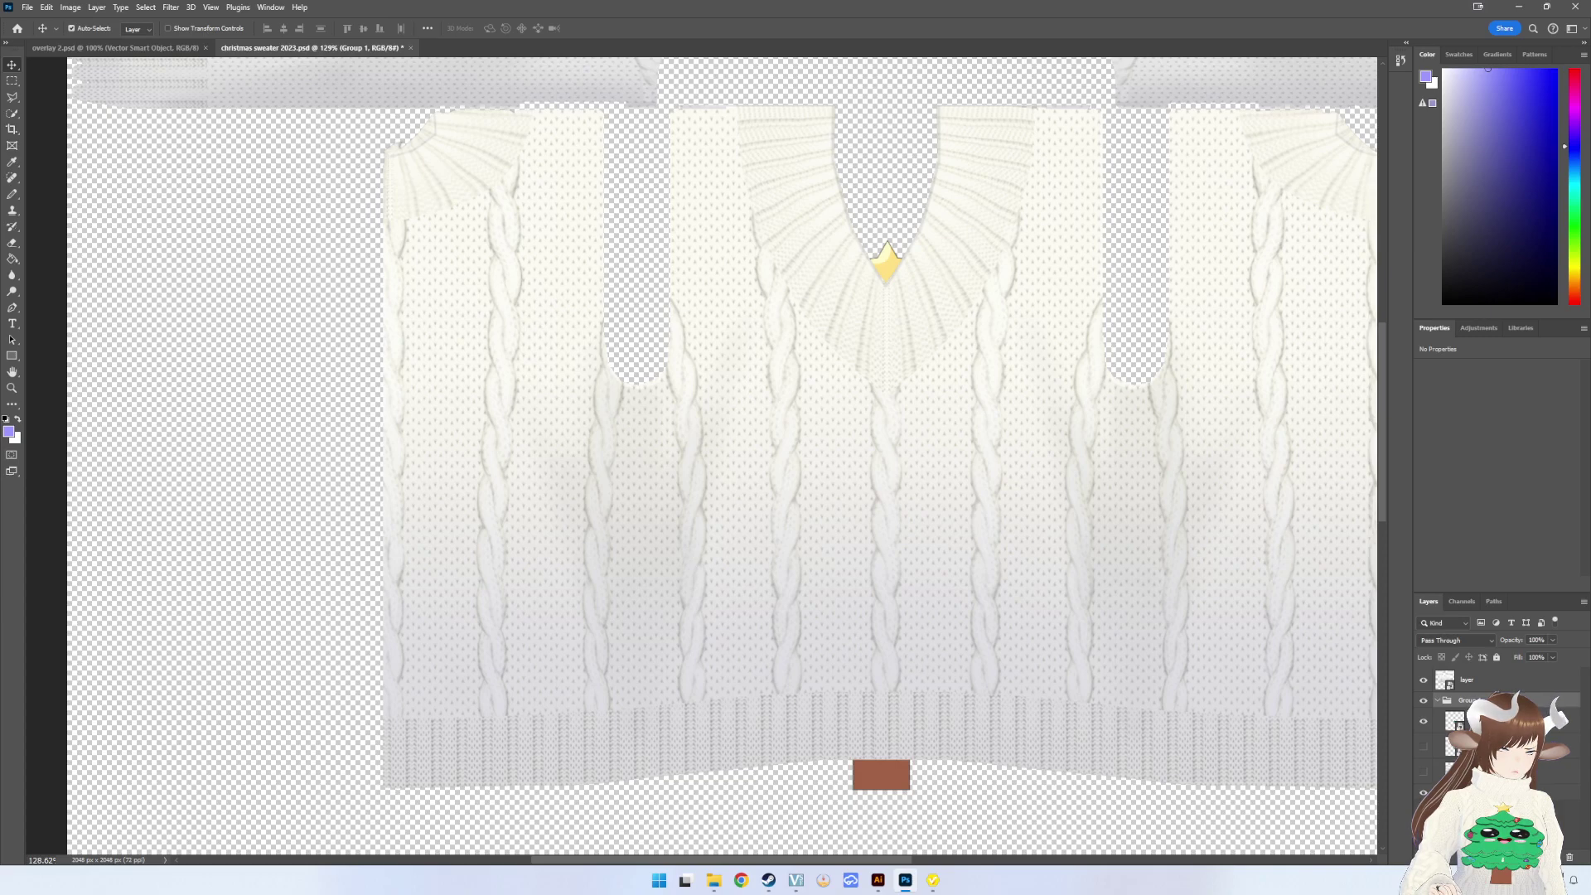
- Move the Big Booba Sweater layer to the top and make the Flat Chest Sweater tree visible
{"action": "left_click", "coordinate": [1491, 745]}
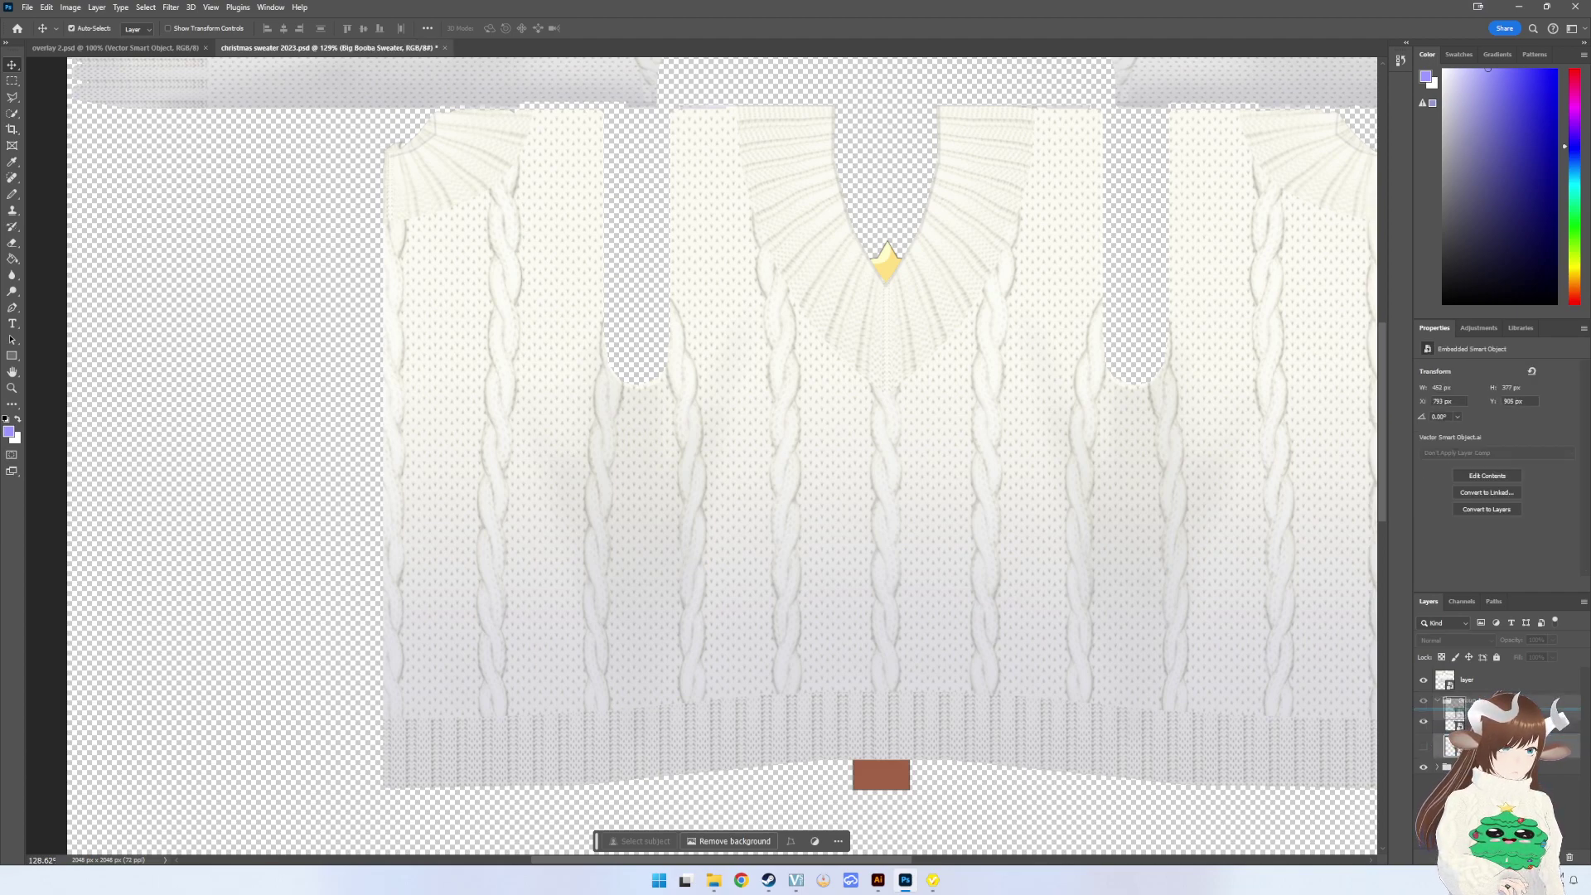
{"action": "left_click_drag", "start_coordinate": [1466, 704], "coordinate": [1503, 686]}
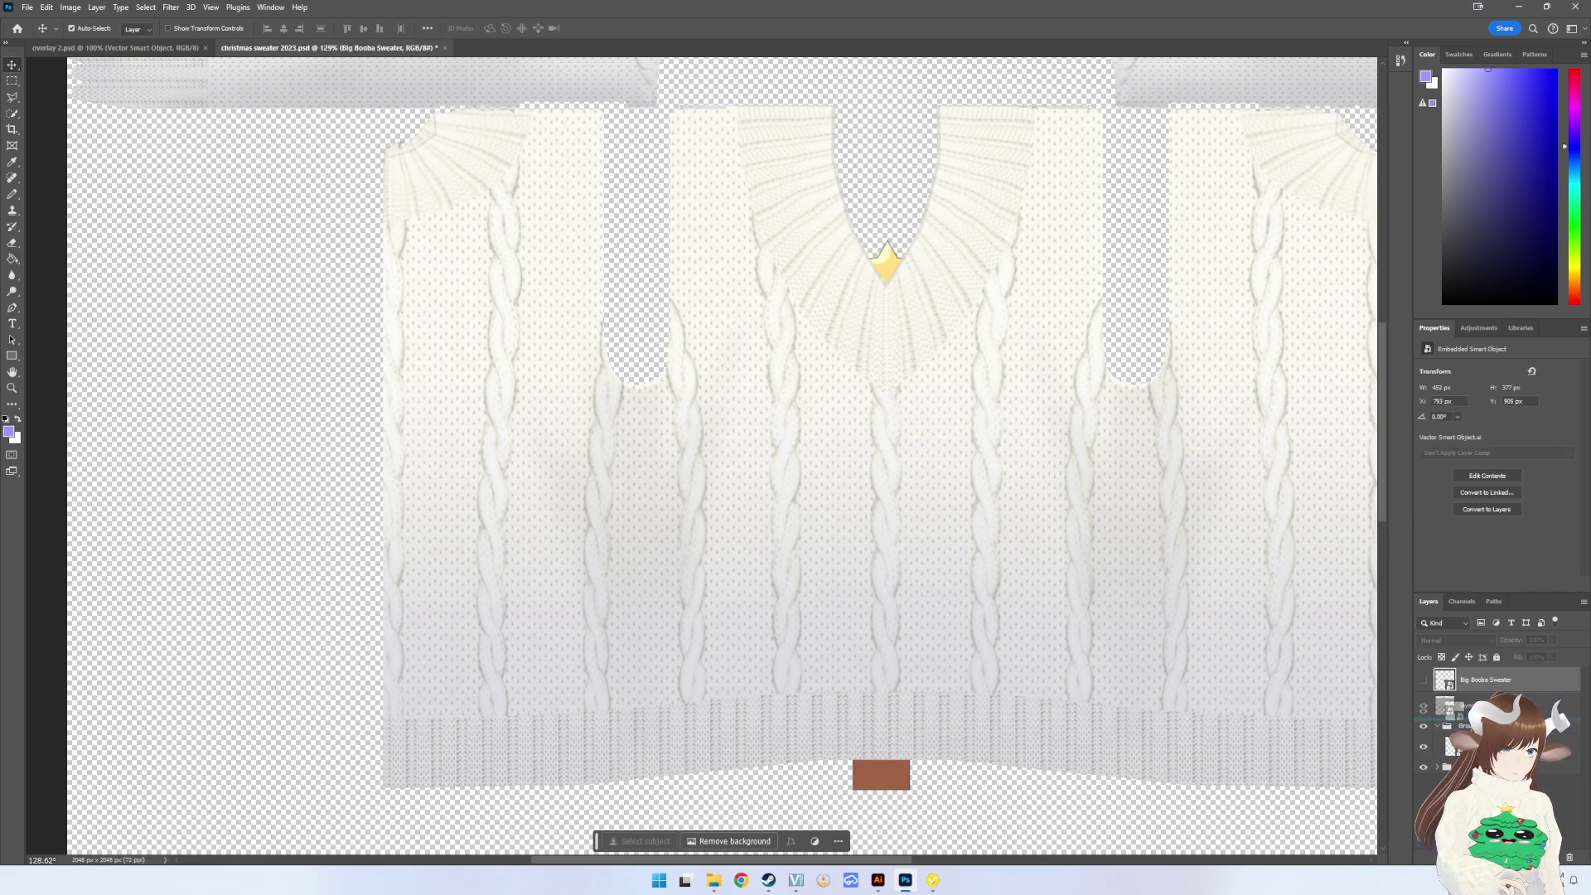
{"action": "left_click", "coordinate": [1423, 705]}
{"action": "left_click", "coordinate": [1491, 705]}
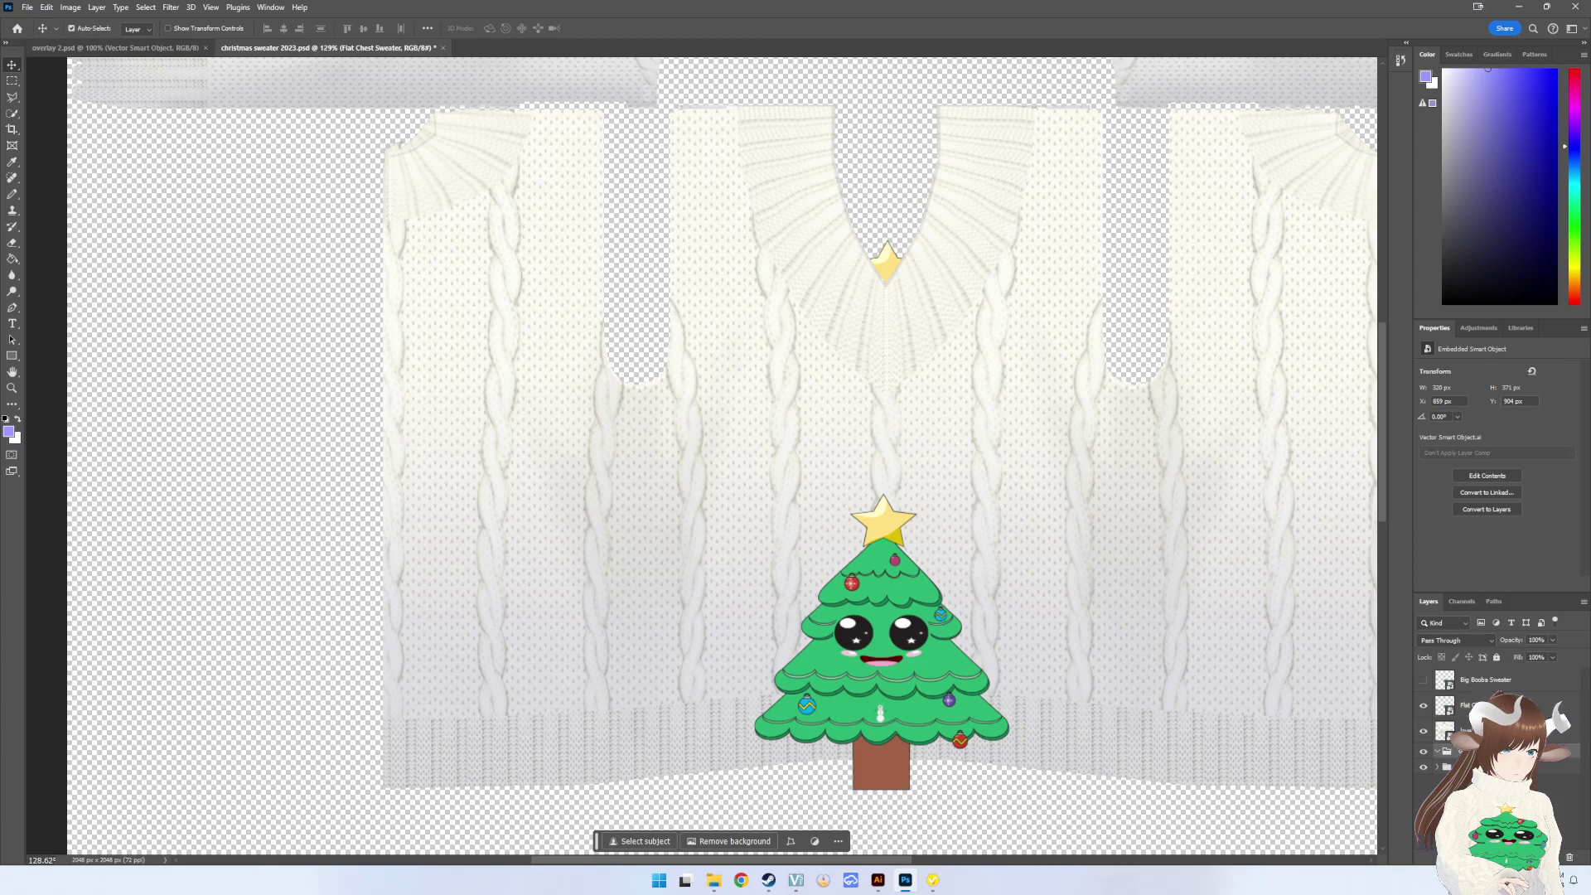
{"action": "left_click", "coordinate": [1442, 752]}
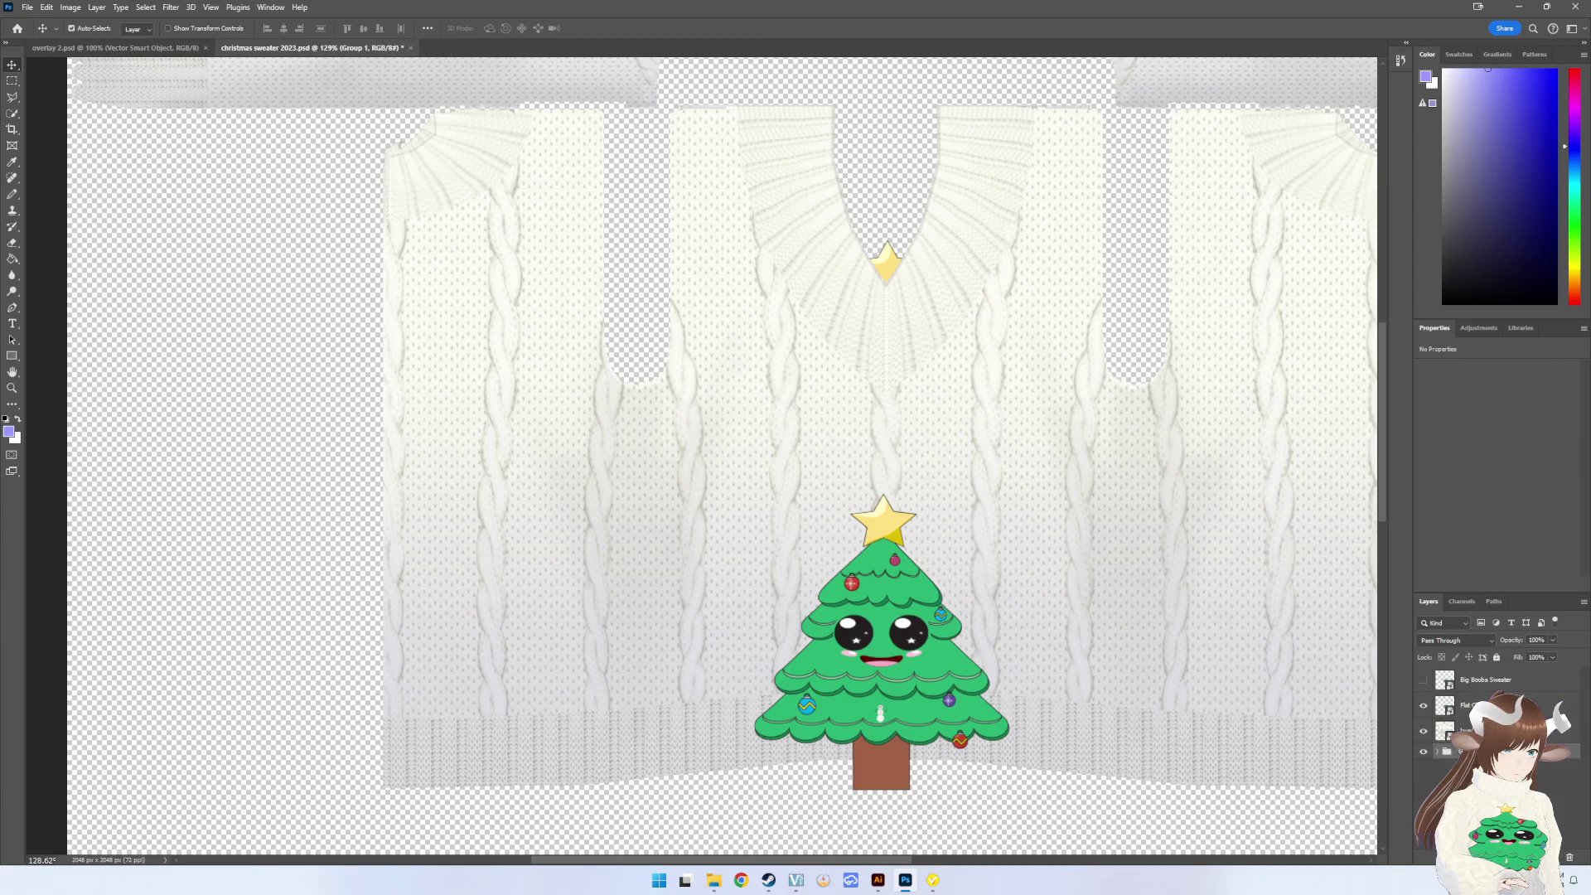
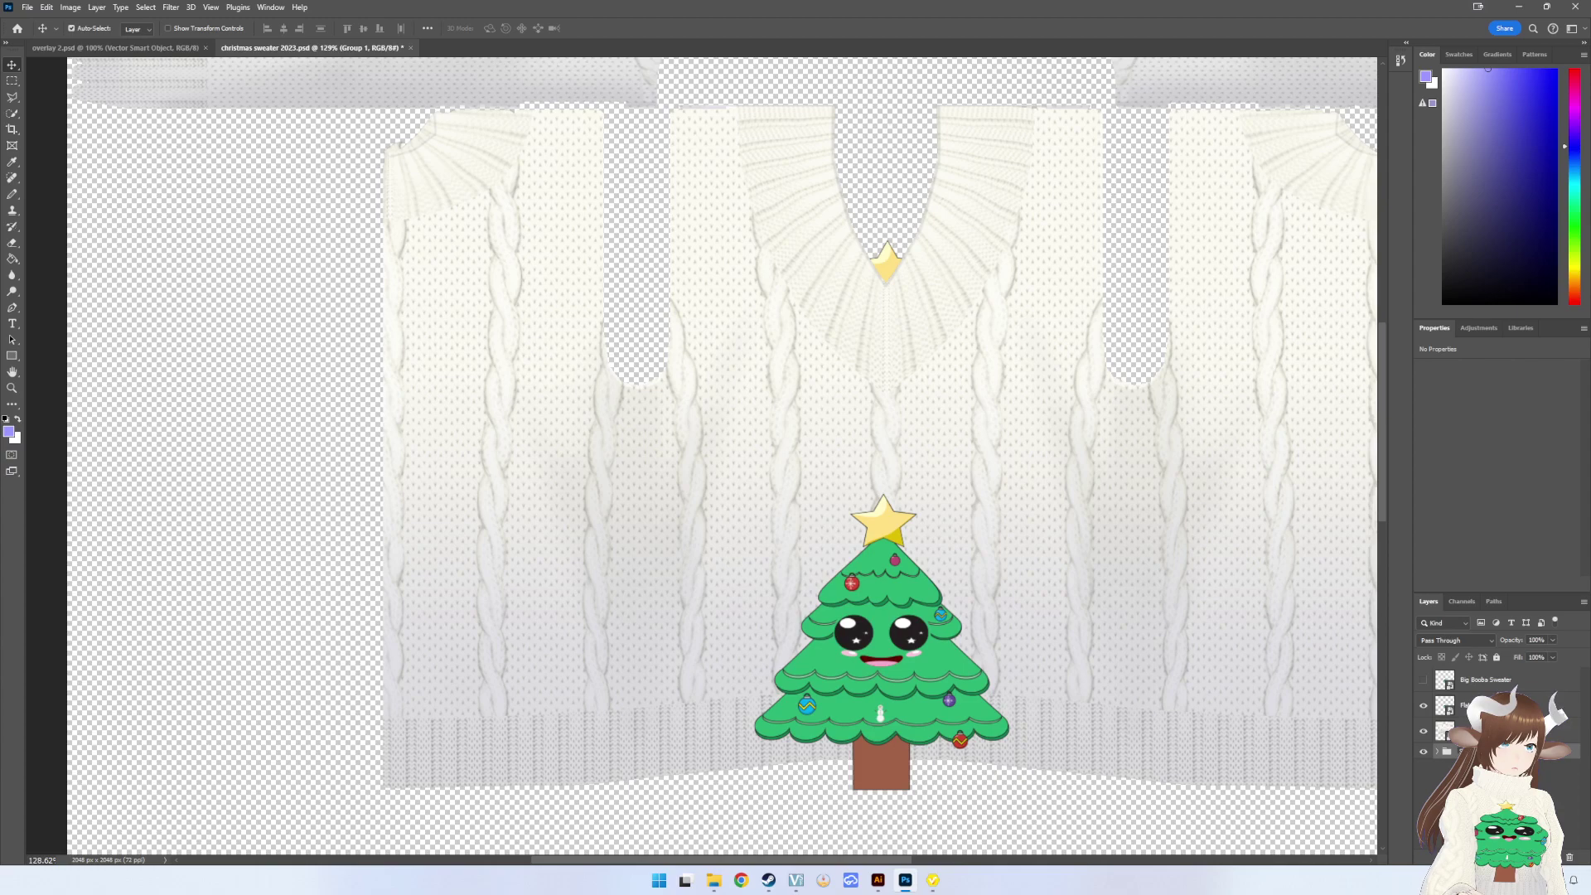
- Select the Sweater with Collar layer and toggle the tree and sweater layers on and off to compare them
{"action": "left_click", "coordinate": [887, 489]}
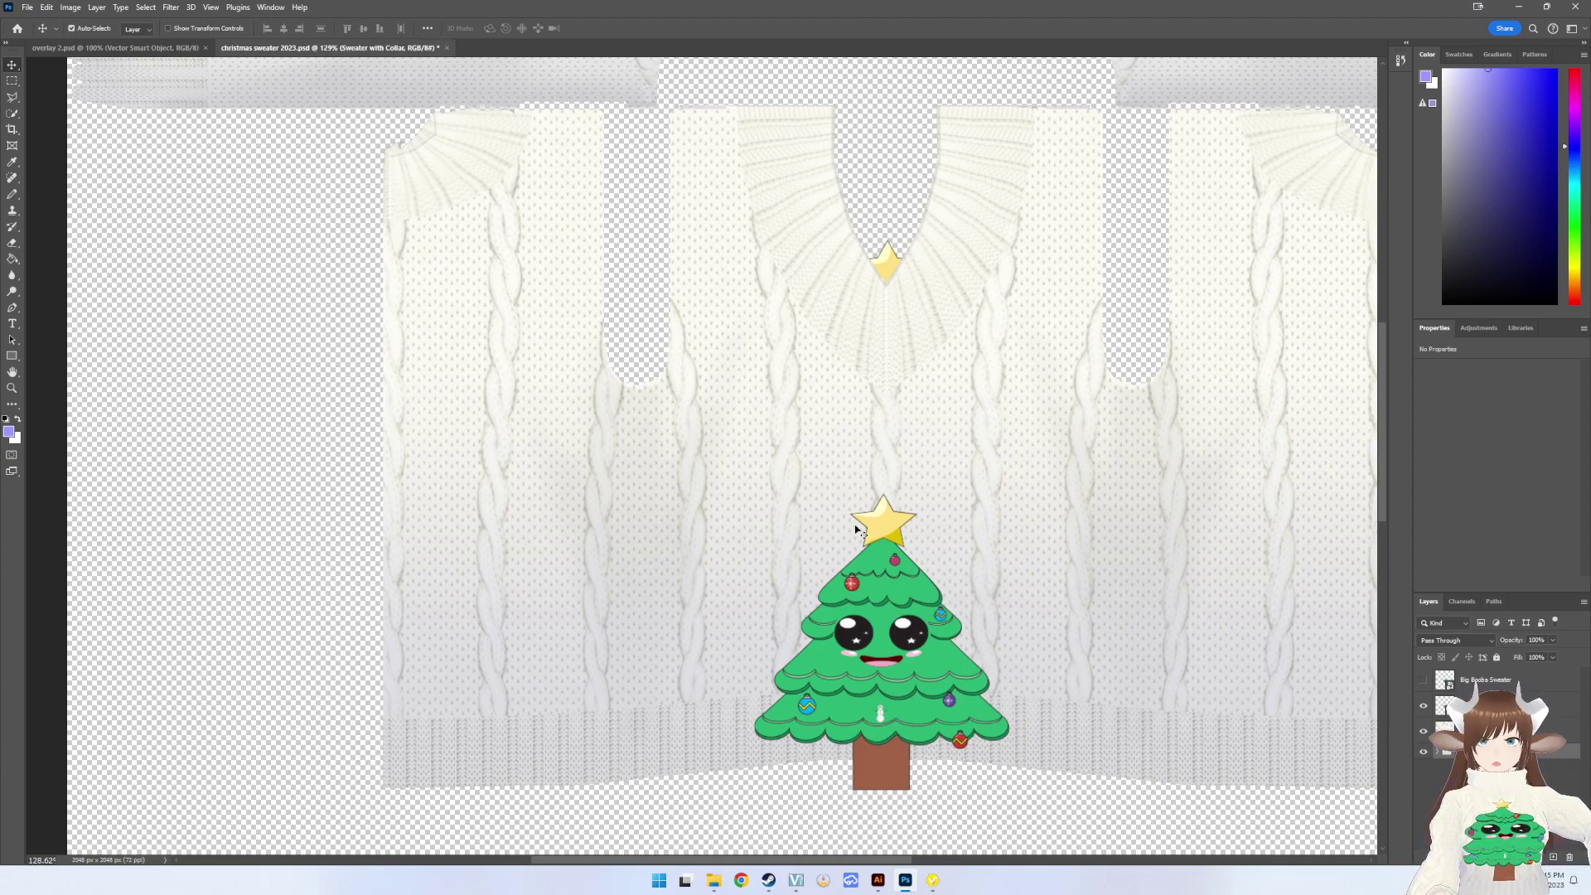
{"action": "left_click", "coordinate": [1424, 706]}
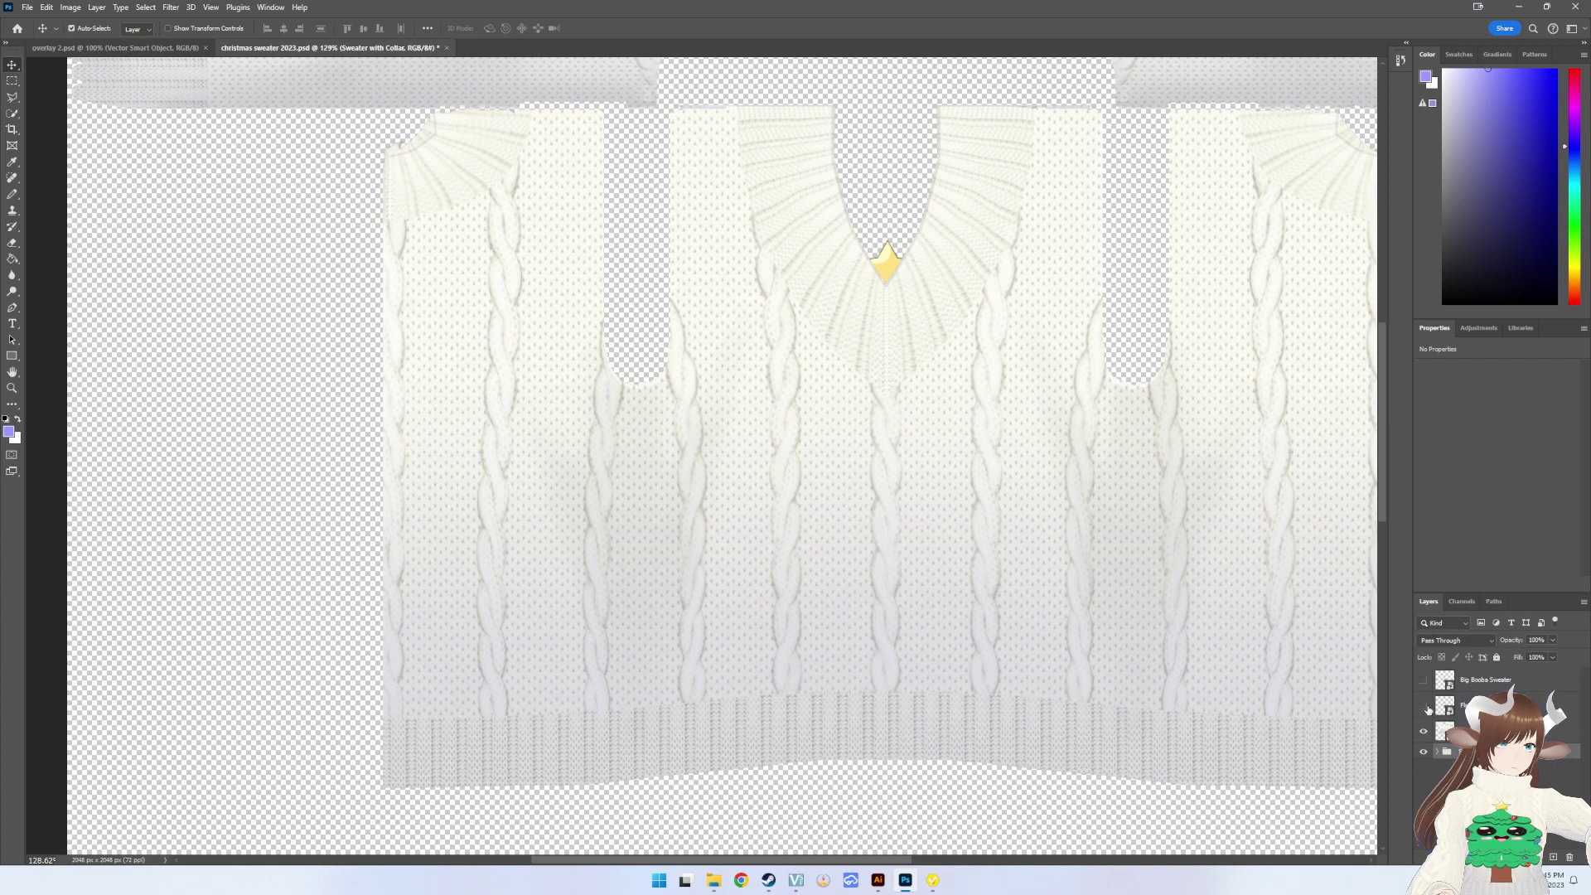
{"action": "left_click", "coordinate": [1424, 706]}
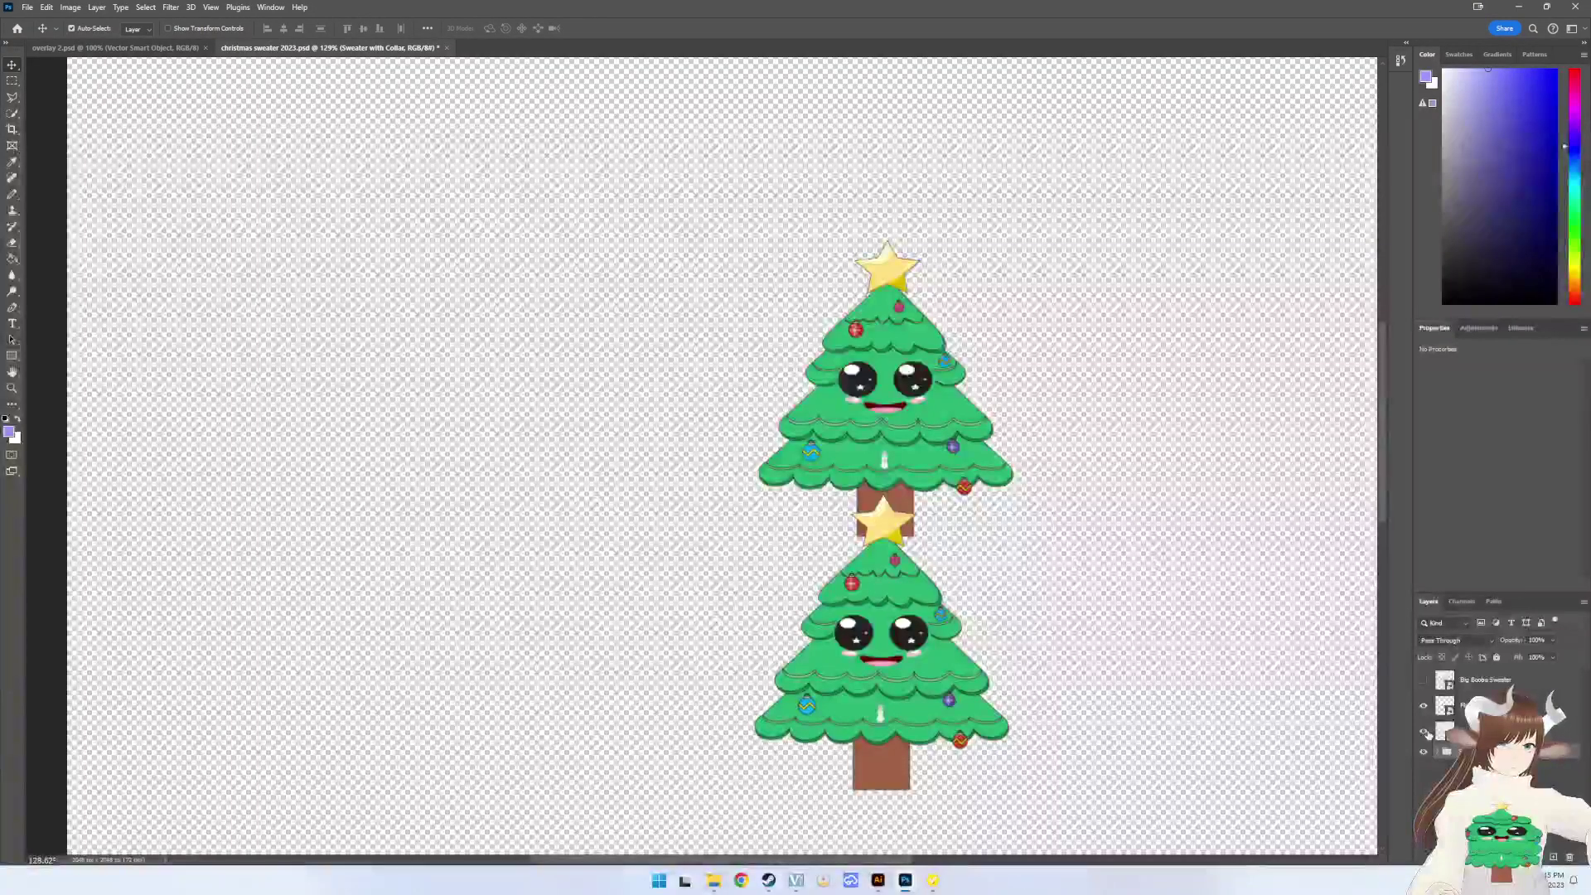
{"action": "left_click", "coordinate": [1424, 731], "text": "alt"}
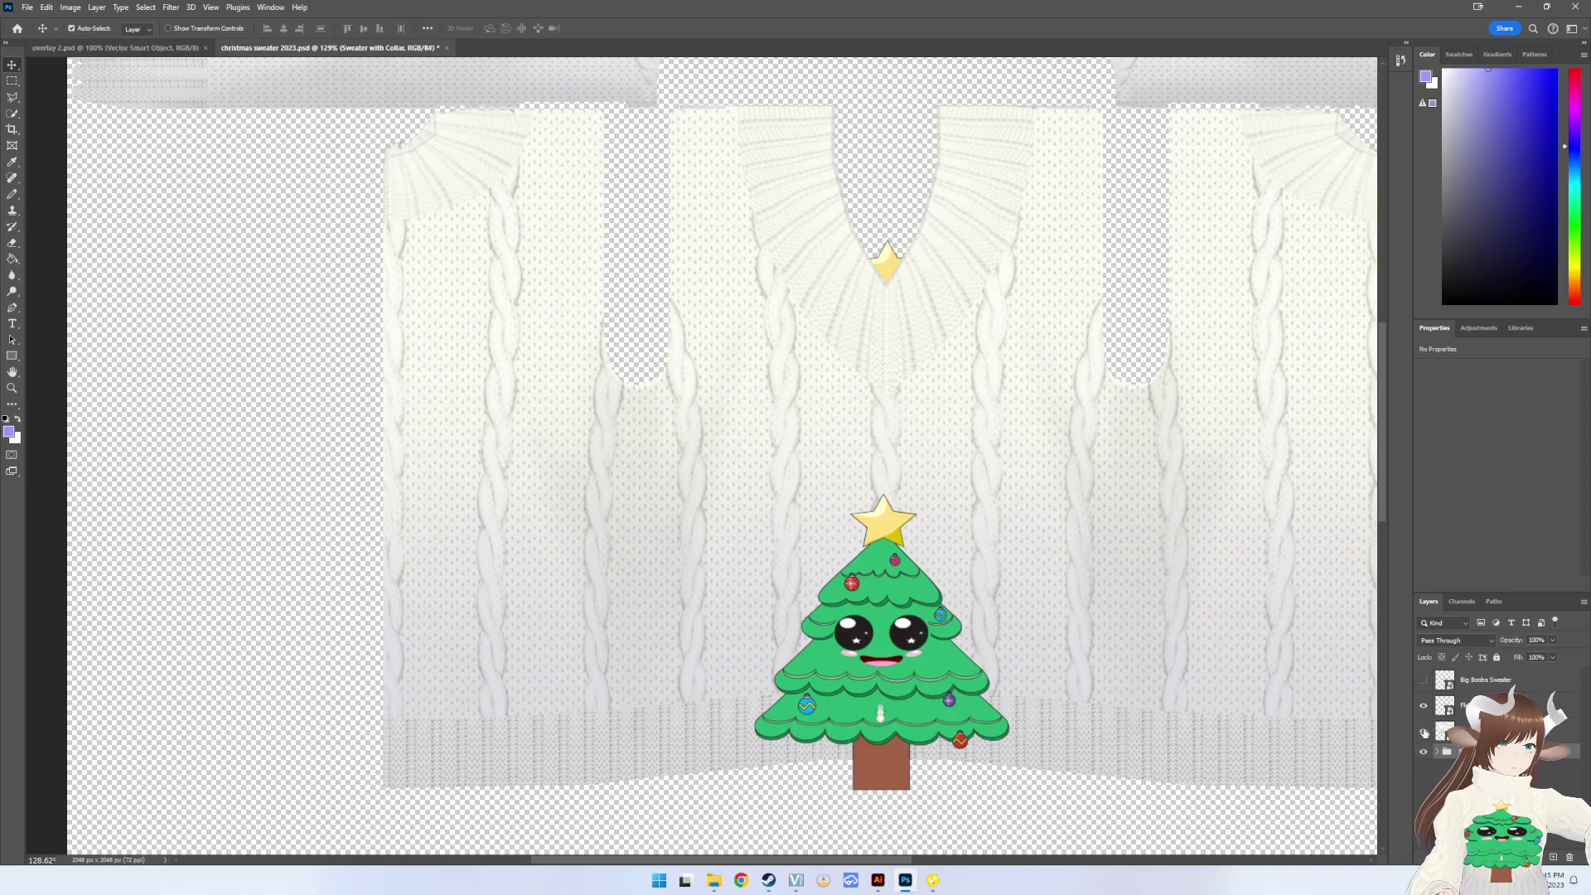
{"action": "left_click", "coordinate": [1424, 731], "text": "alt"}
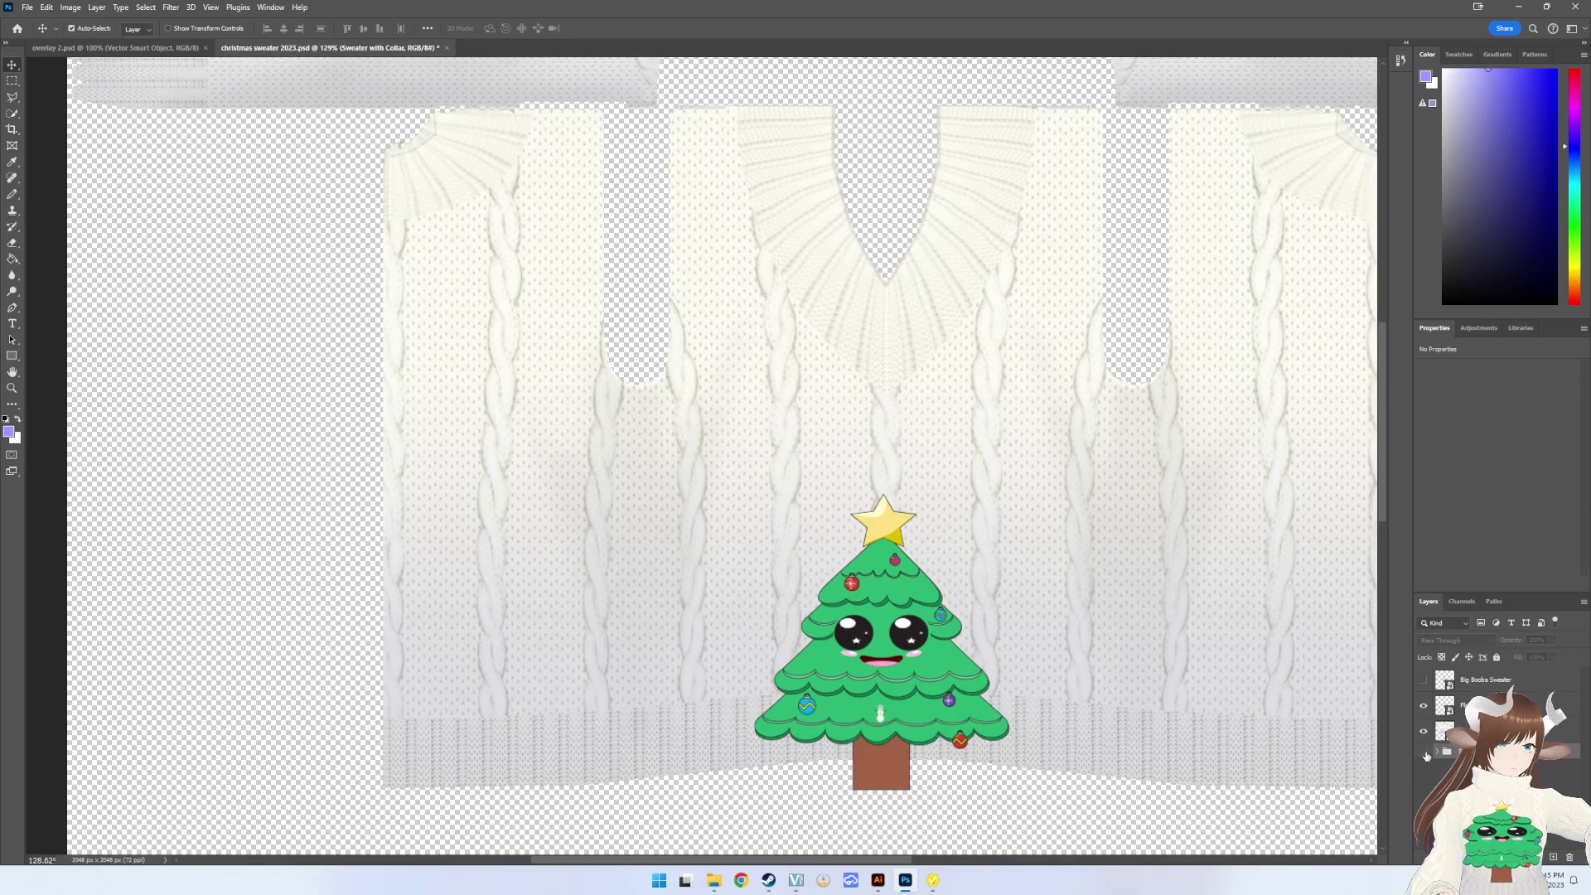
{"action": "left_click", "coordinate": [1424, 751]}
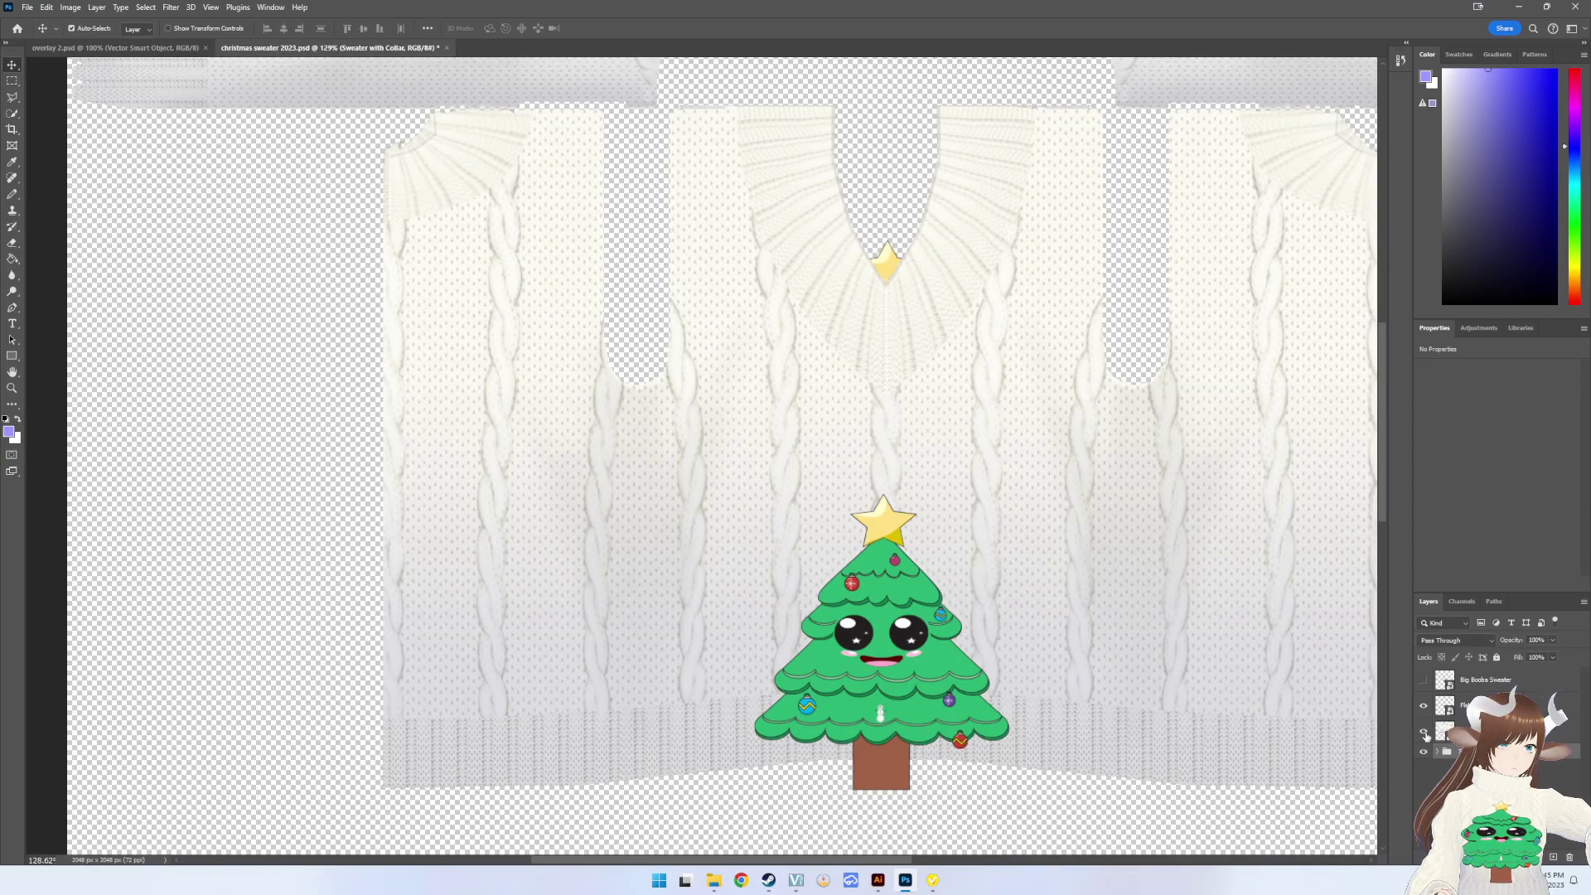
{"action": "left_click", "coordinate": [1424, 705]}
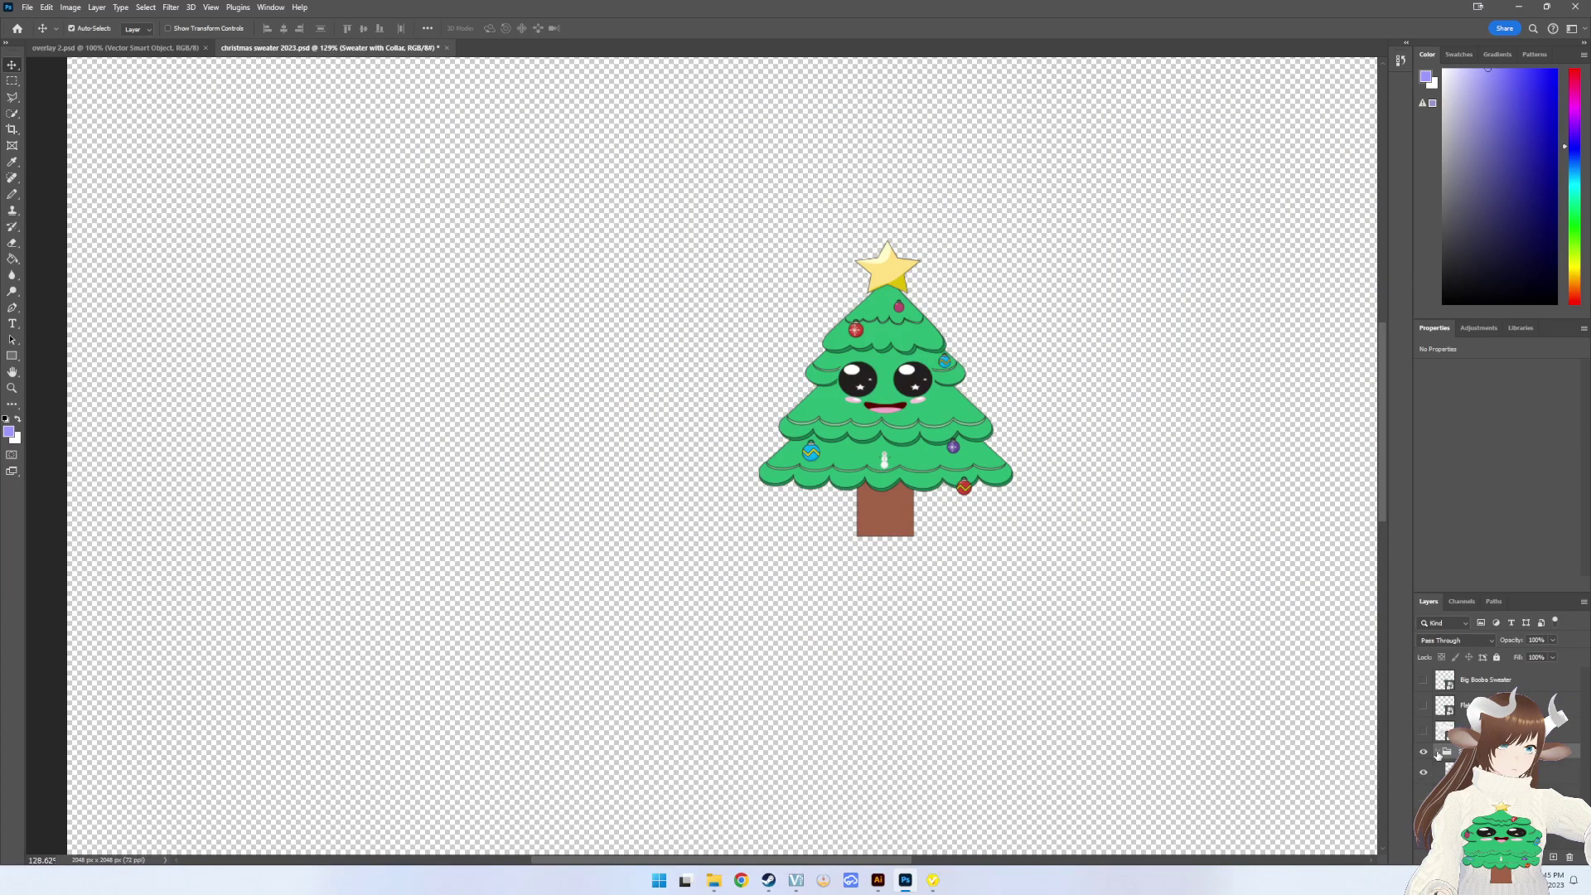
{"action": "left_click", "coordinate": [1425, 705]}
{"action": "left_click", "coordinate": [1424, 730]}
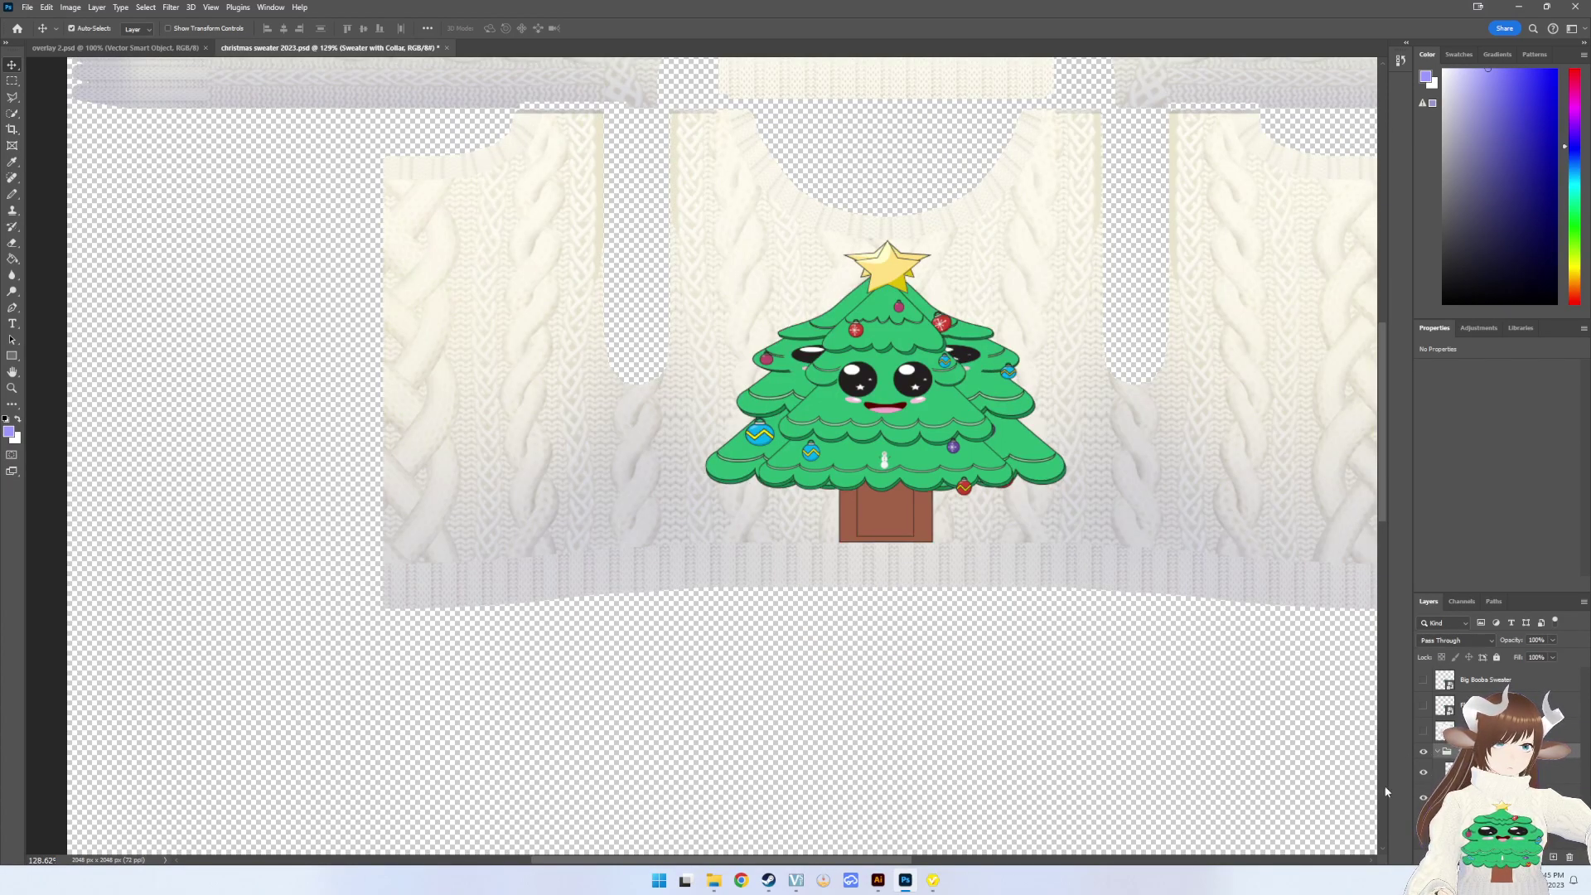
- Show only the collared sweater and Christmas tree layers, and move the tree up onto the chest
{"action": "left_click", "coordinate": [1424, 820]}
{"action": "left_click", "coordinate": [1424, 797]}
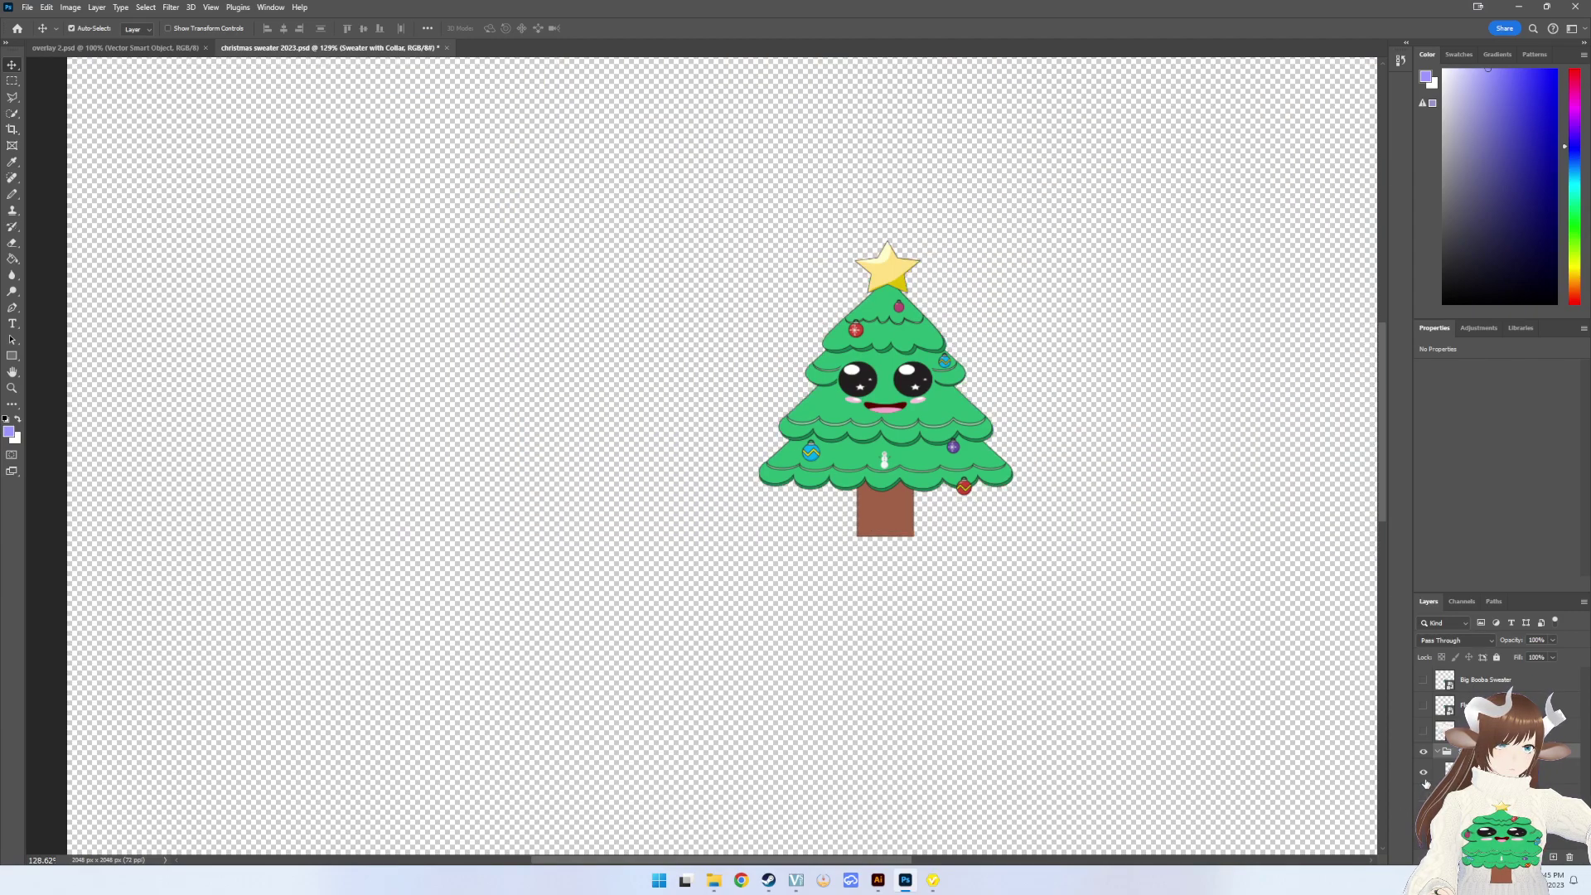
{"action": "left_click", "coordinate": [1425, 752]}
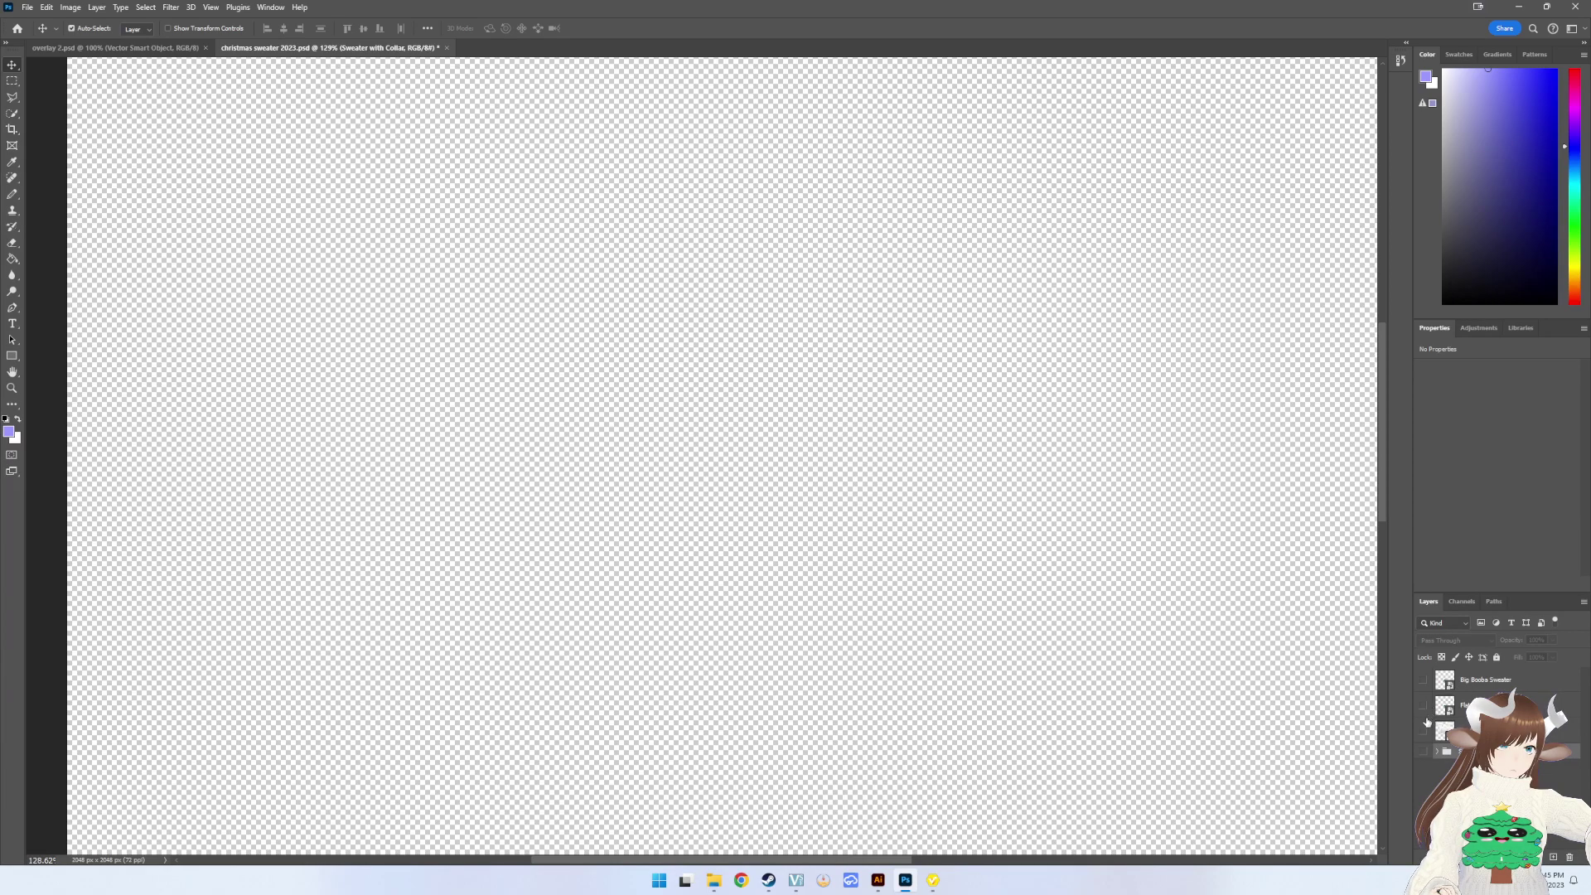
{"action": "left_click", "coordinate": [1424, 731]}
{"action": "left_click", "coordinate": [1424, 705]}
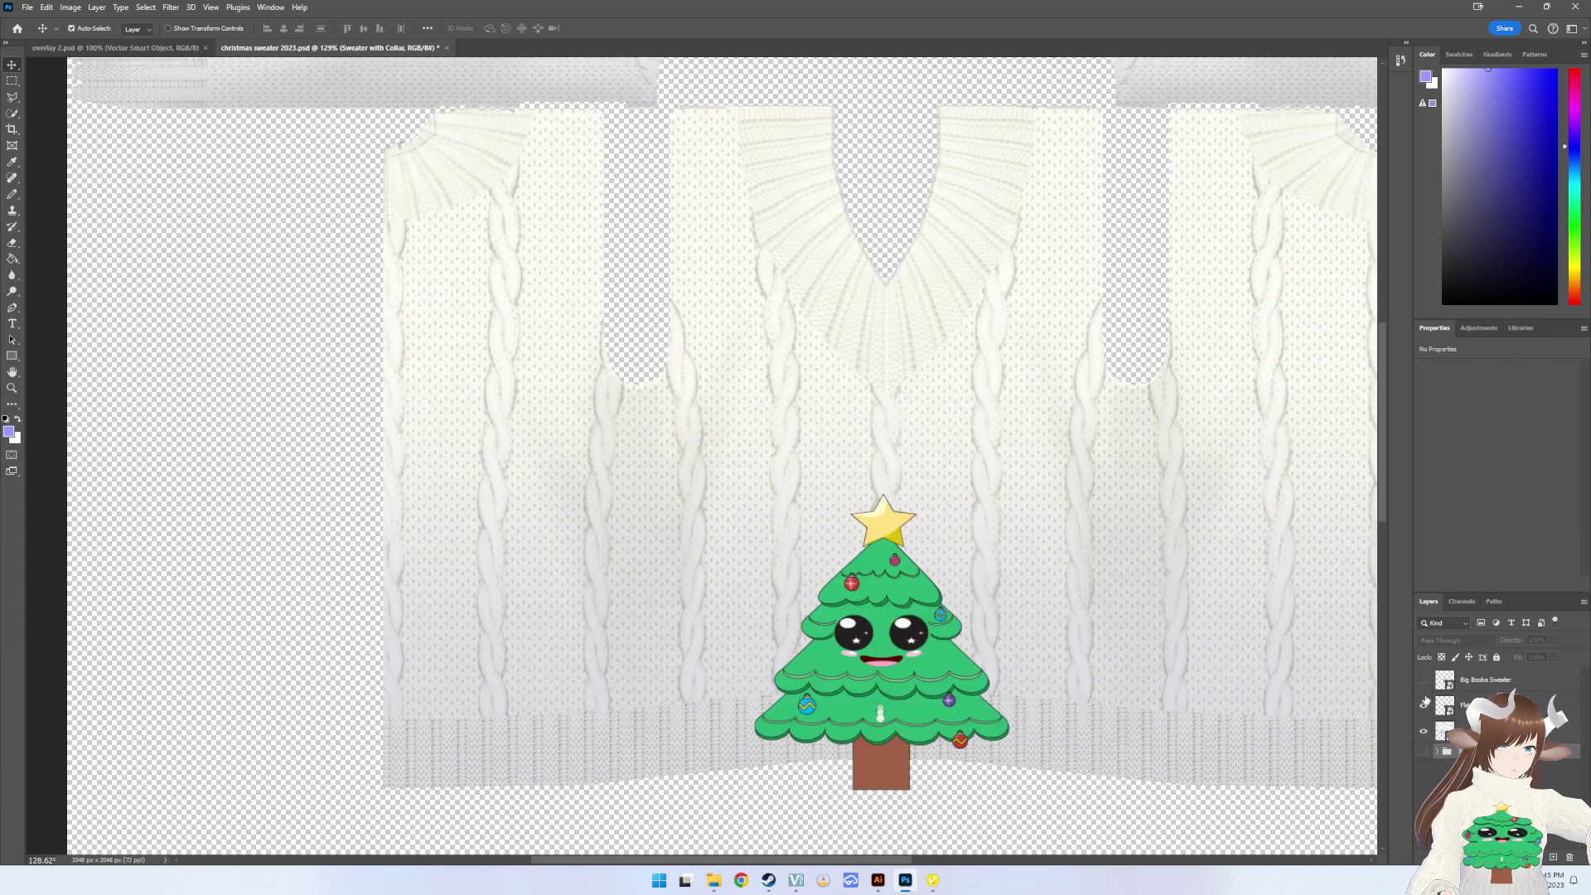
{"action": "mouse_move", "coordinate": [936, 682]}
{"action": "left_mouse_down"}
{"action": "mouse_move", "coordinate": [967, 554]}
{"action": "mouse_move", "coordinate": [945, 580]}
{"action": "left_mouse_up"}
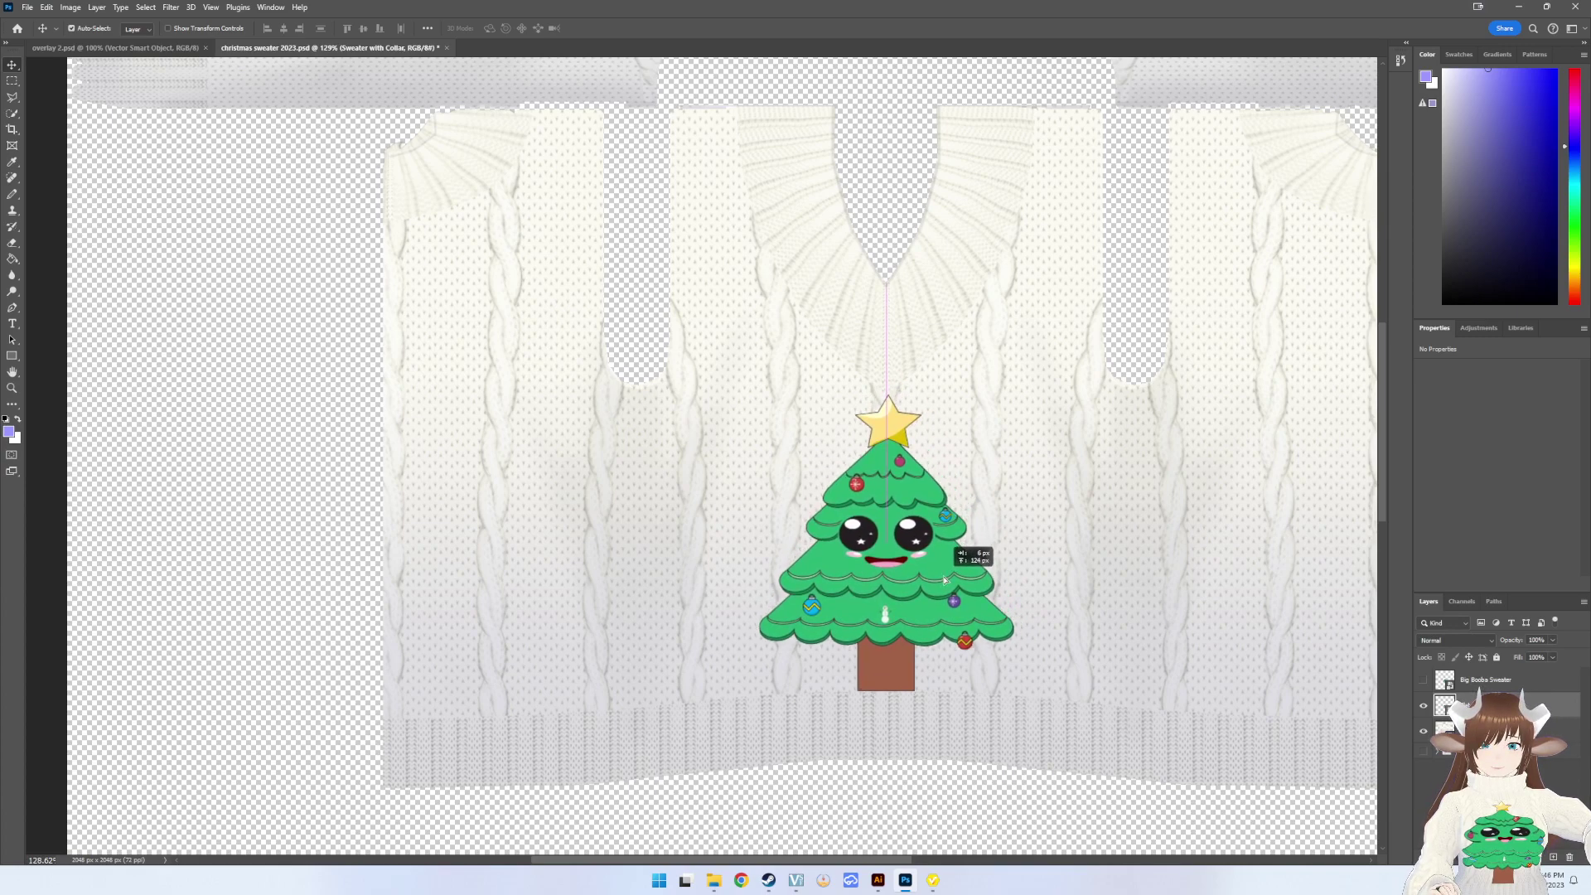
- Scale the Christmas tree down slightly, centre it just under the V-neck, and commit the transform
{"action": "key", "text": "ctrl+t"}
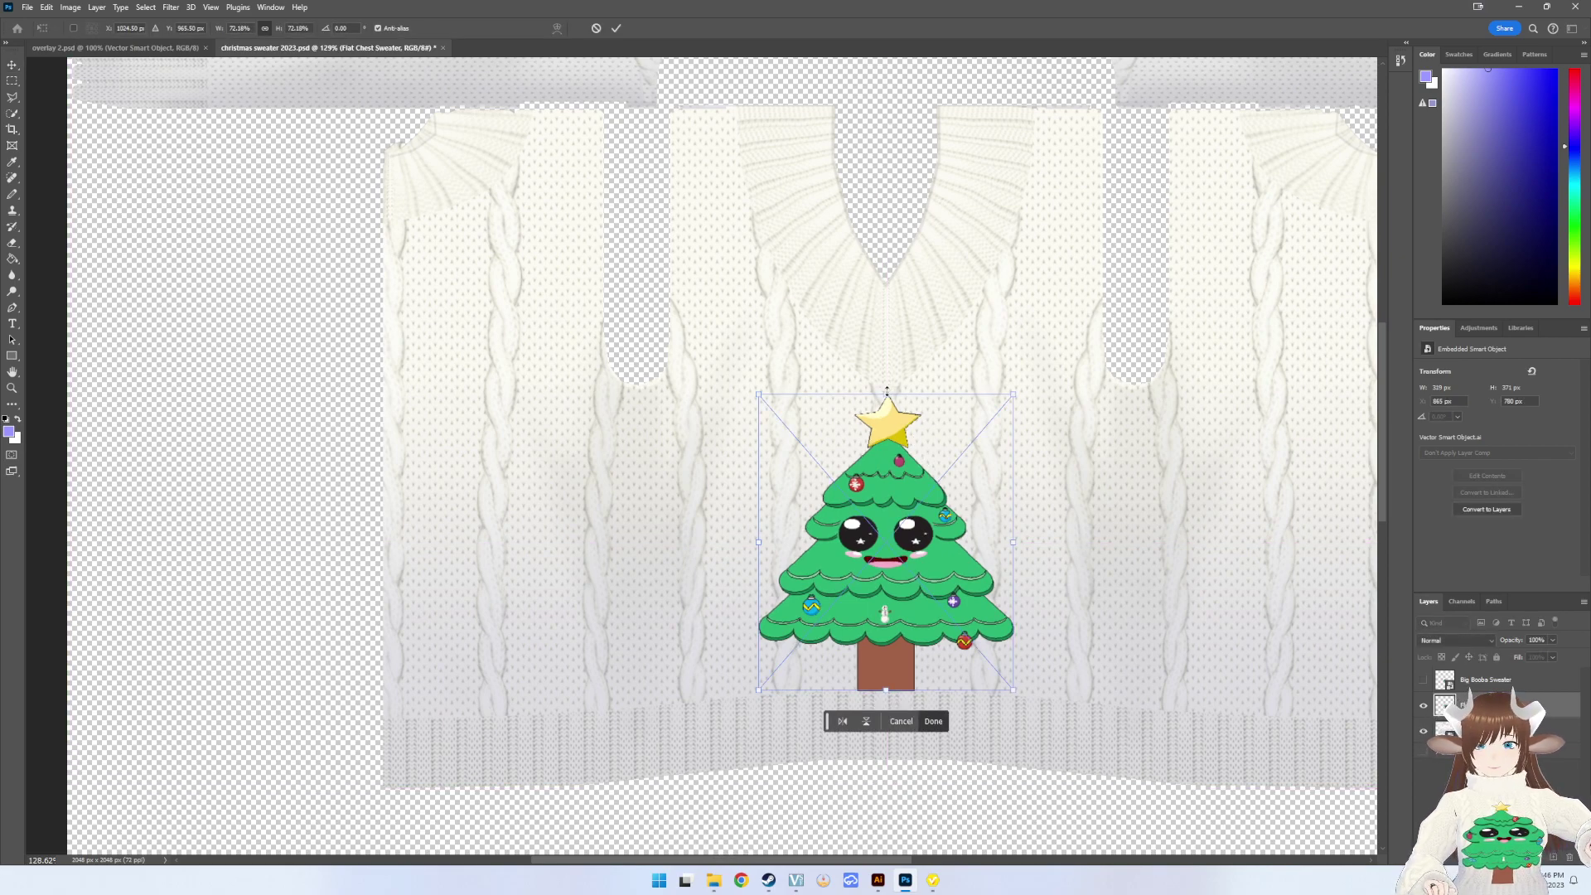
{"action": "mouse_move", "coordinate": [887, 389]}
{"action": "left_mouse_down"}
{"action": "mouse_move", "coordinate": [887, 415]}
{"action": "mouse_move", "coordinate": [890, 401]}
{"action": "left_mouse_up"}
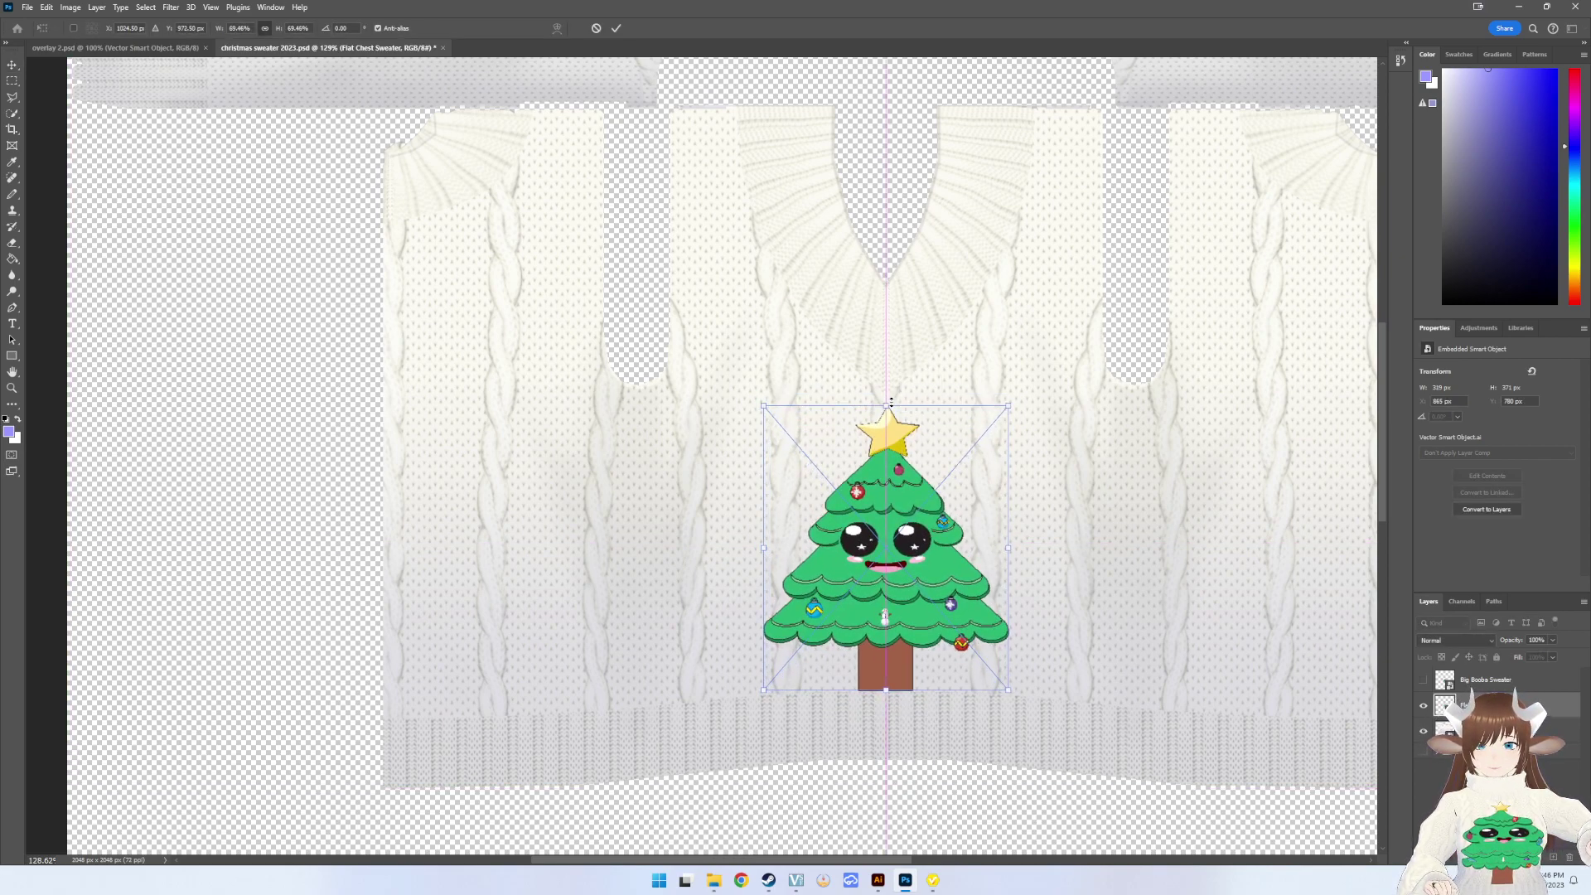
{"action": "left_click_drag", "start_coordinate": [898, 469], "coordinate": [899, 465]}
{"action": "scroll", "coordinate": [878, 415], "scroll_direction": "up", "scroll_amount": 2, "text": "alt"}
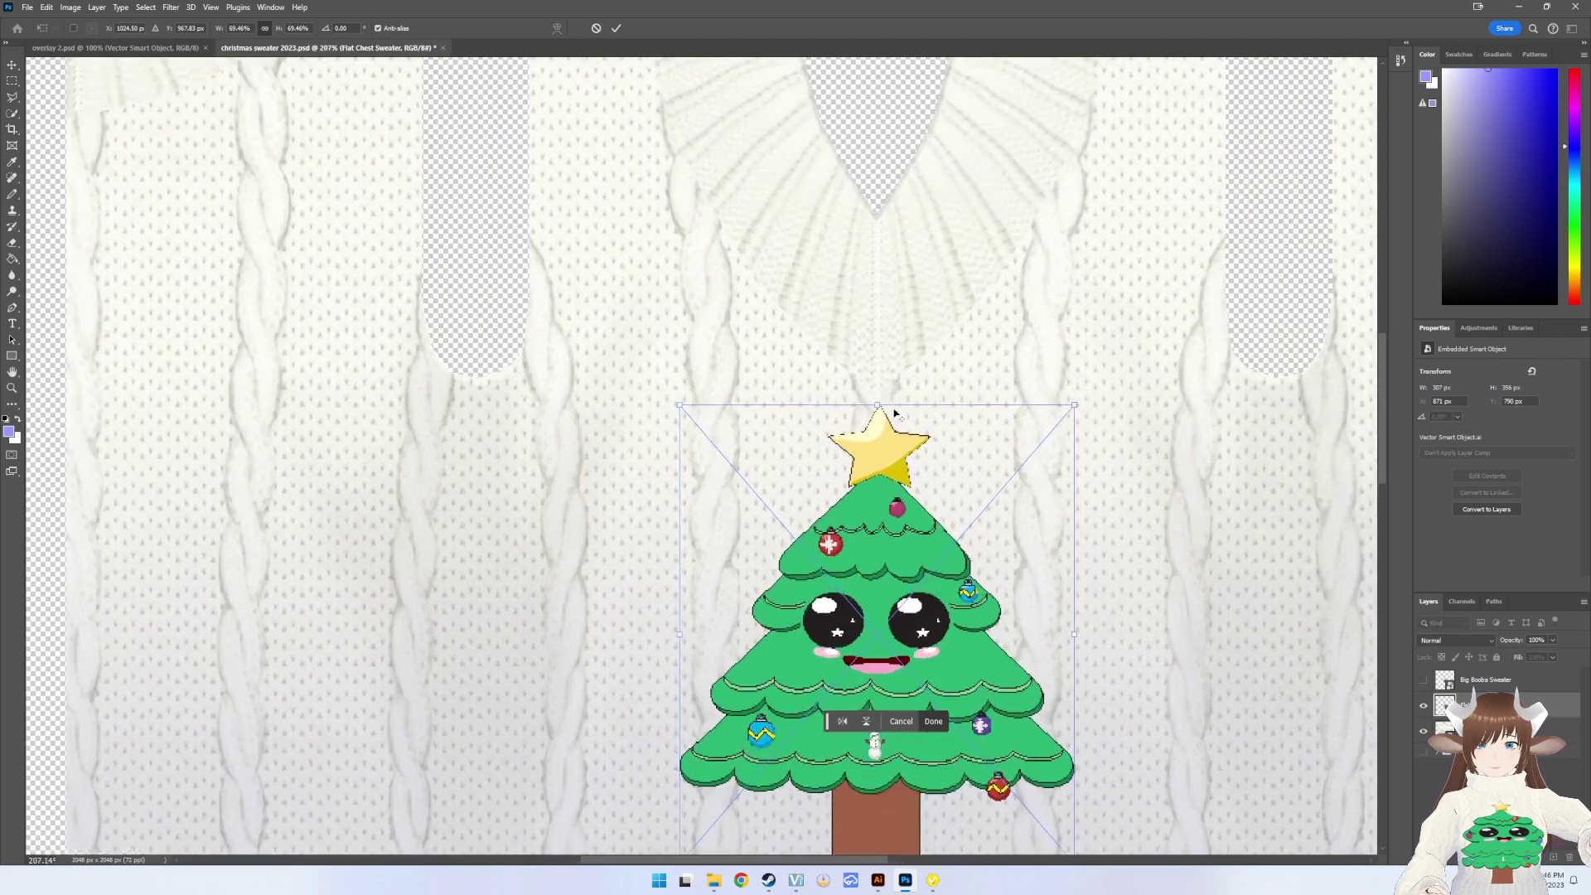
{"action": "scroll", "coordinate": [870, 410], "scroll_direction": "up", "scroll_amount": 2, "text": "alt"}
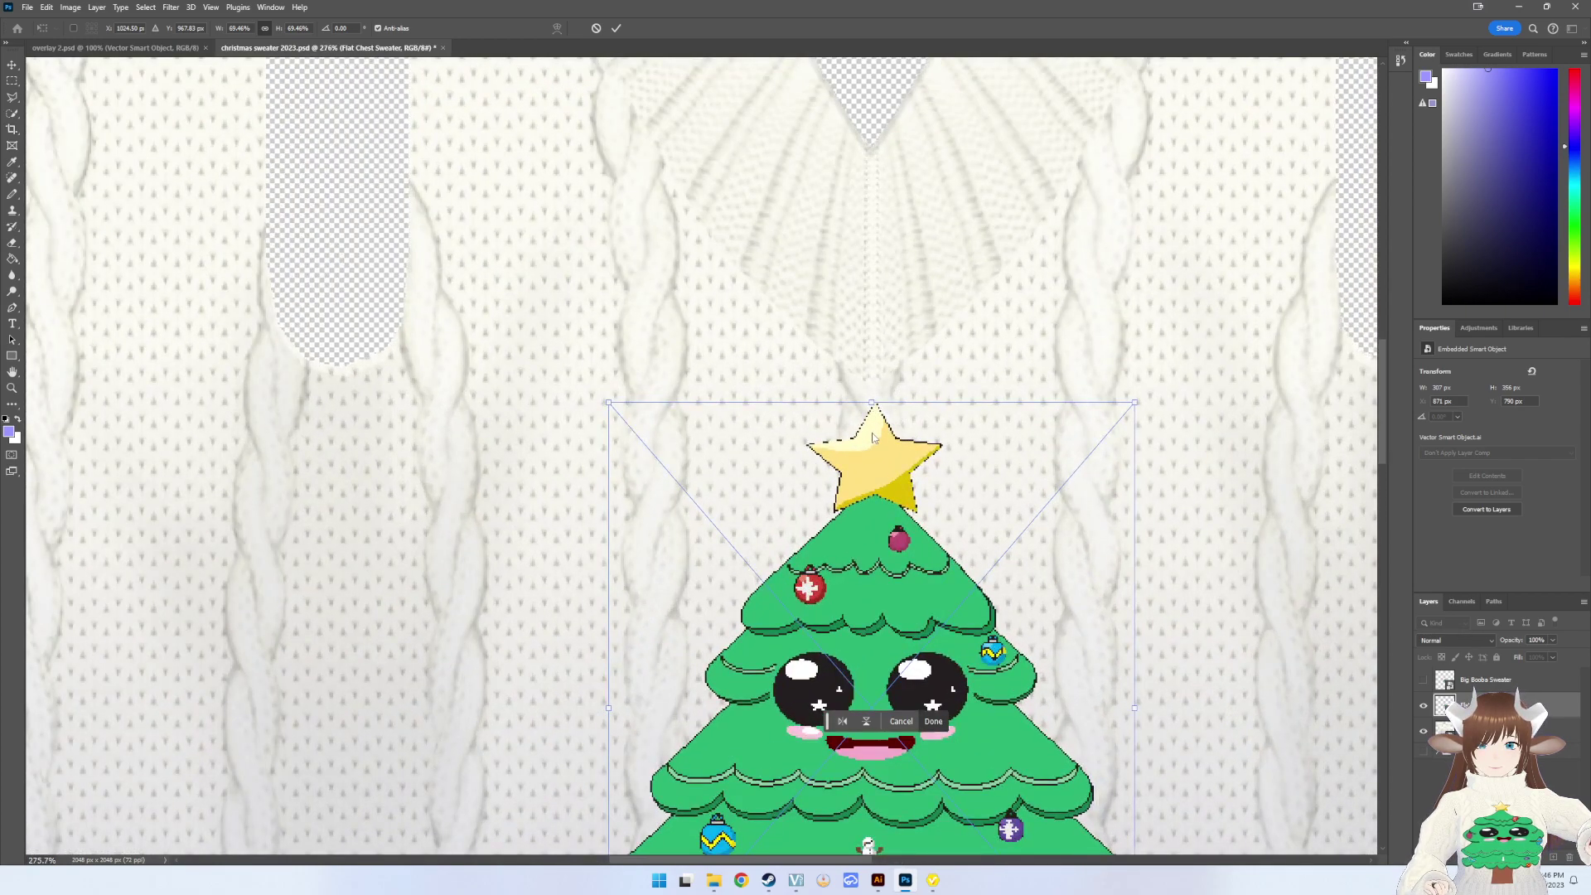
{"action": "left_click_drag", "start_coordinate": [873, 437], "coordinate": [873, 425]}
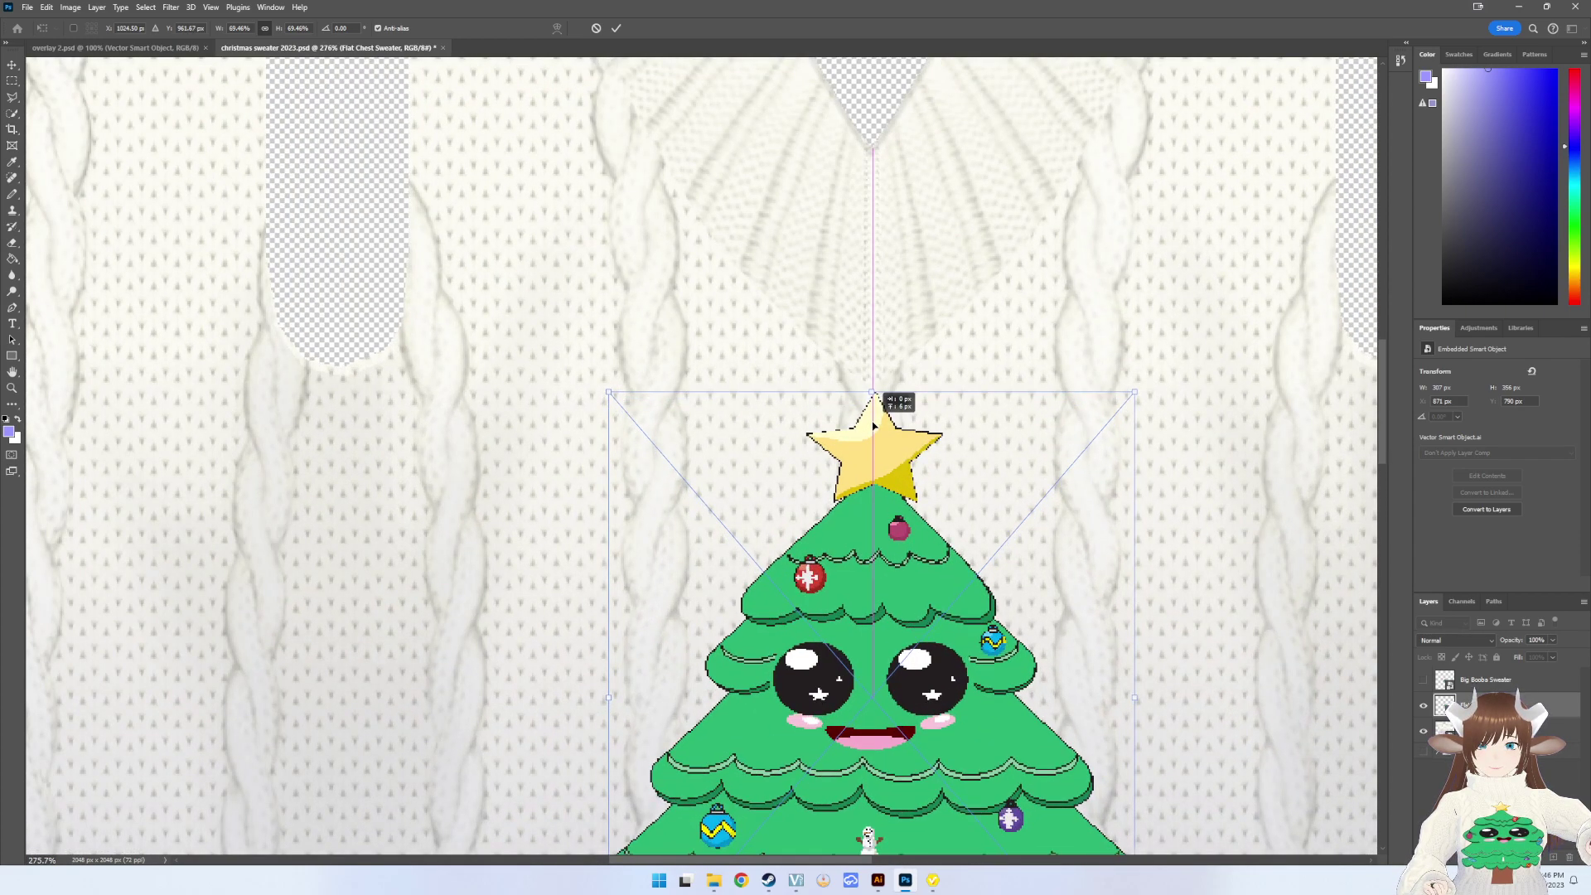
{"action": "scroll", "coordinate": [970, 456], "scroll_direction": "down", "scroll_amount": 2, "text": "alt"}
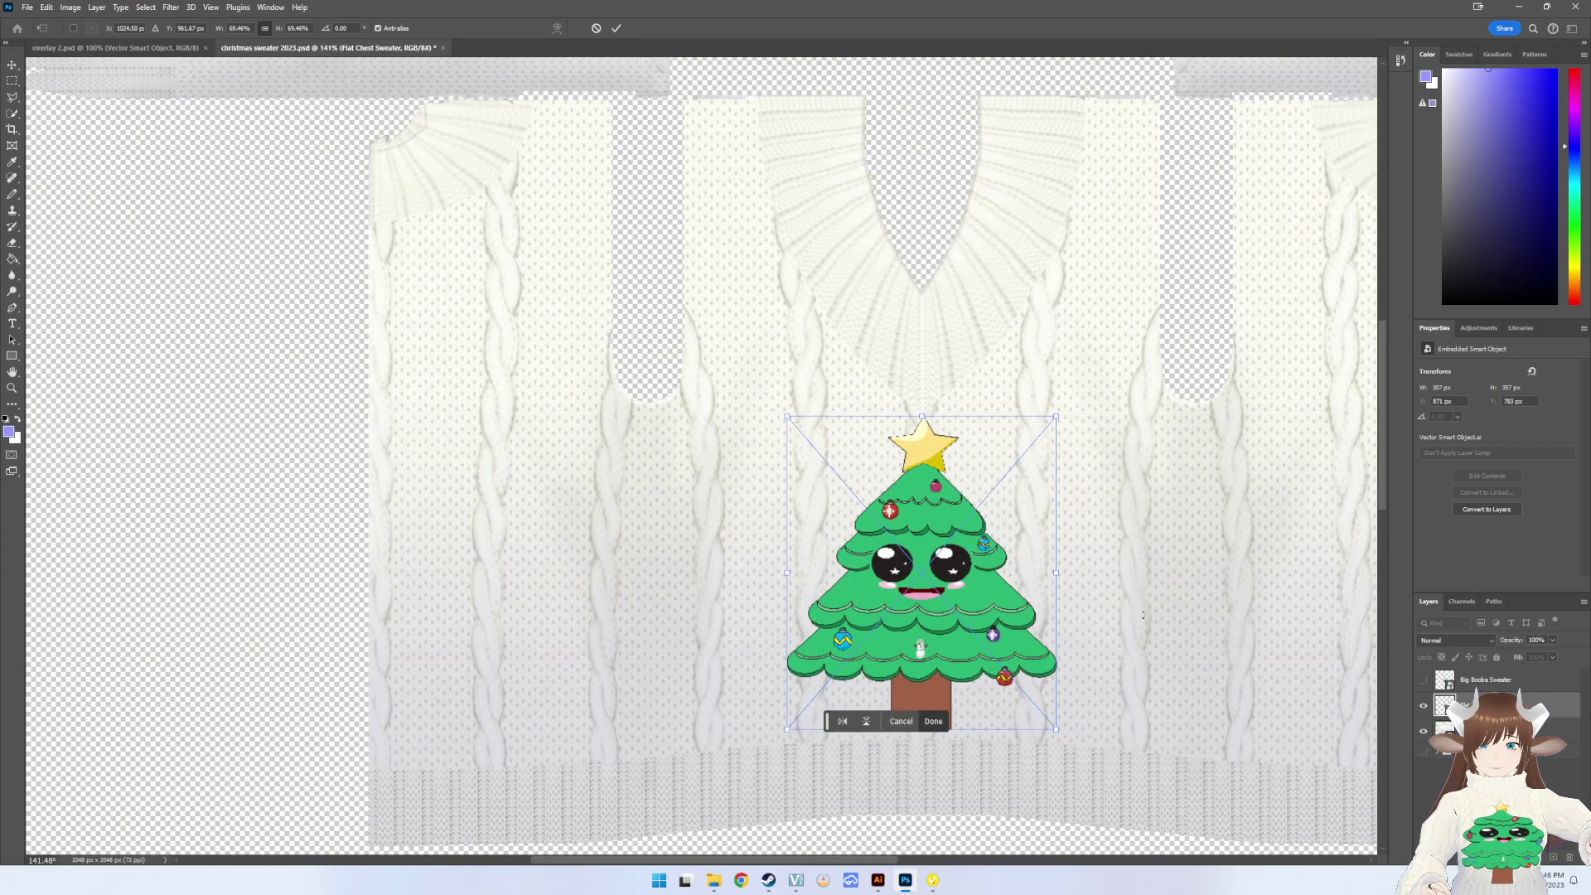
{"action": "left_click", "coordinate": [944, 720]}
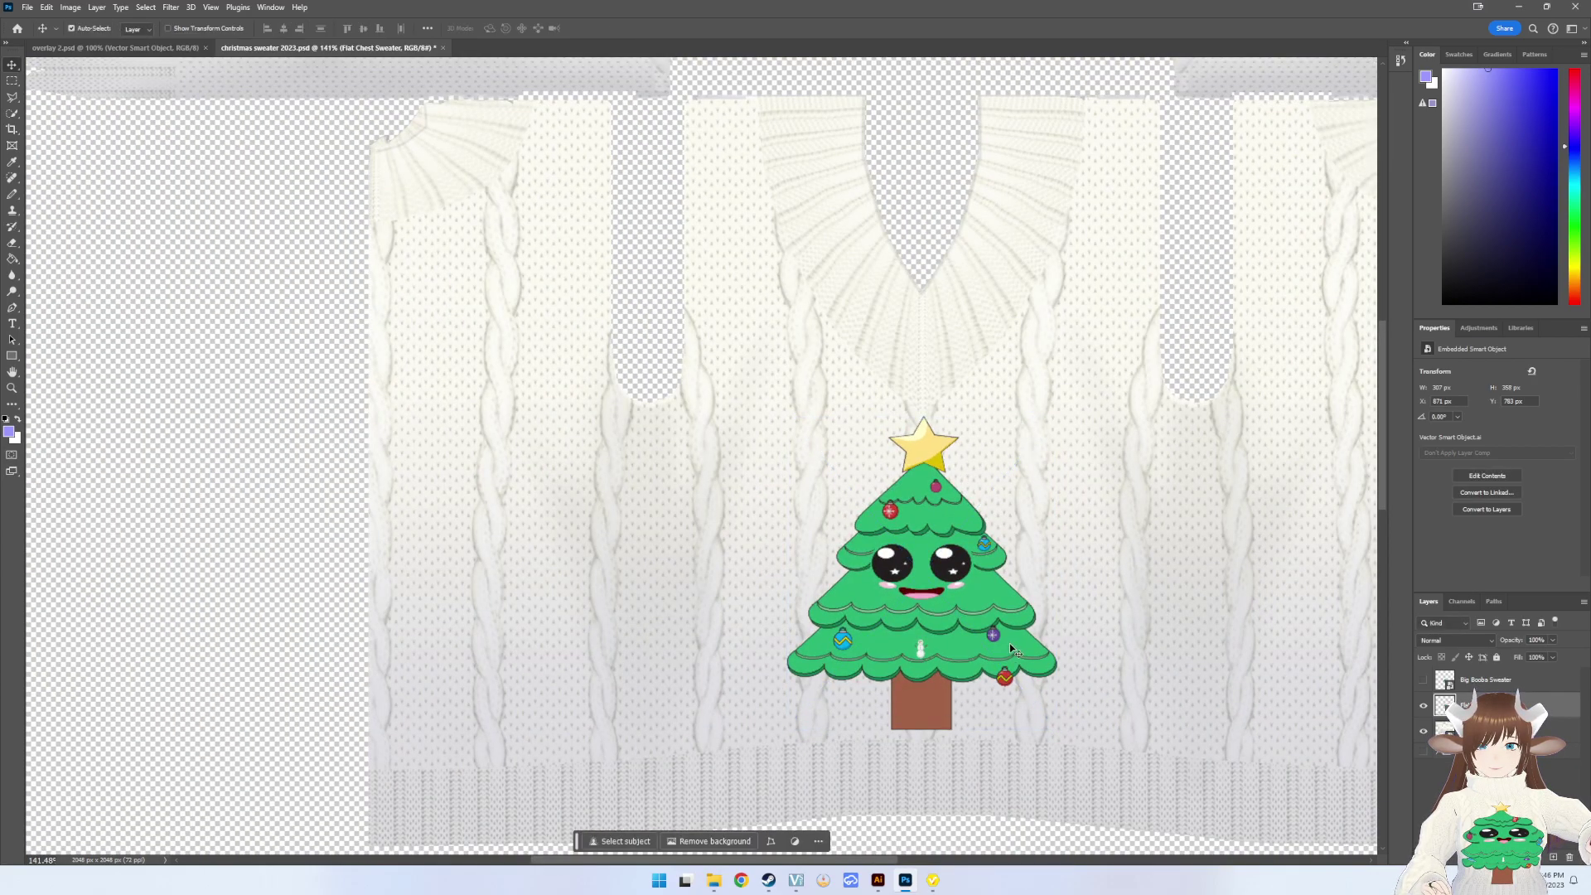
- Start a PNG export and rename the existing Big Chest file, inserting 'Collar' before 'Sweater'
{"action": "left_click", "coordinate": [27, 7]}
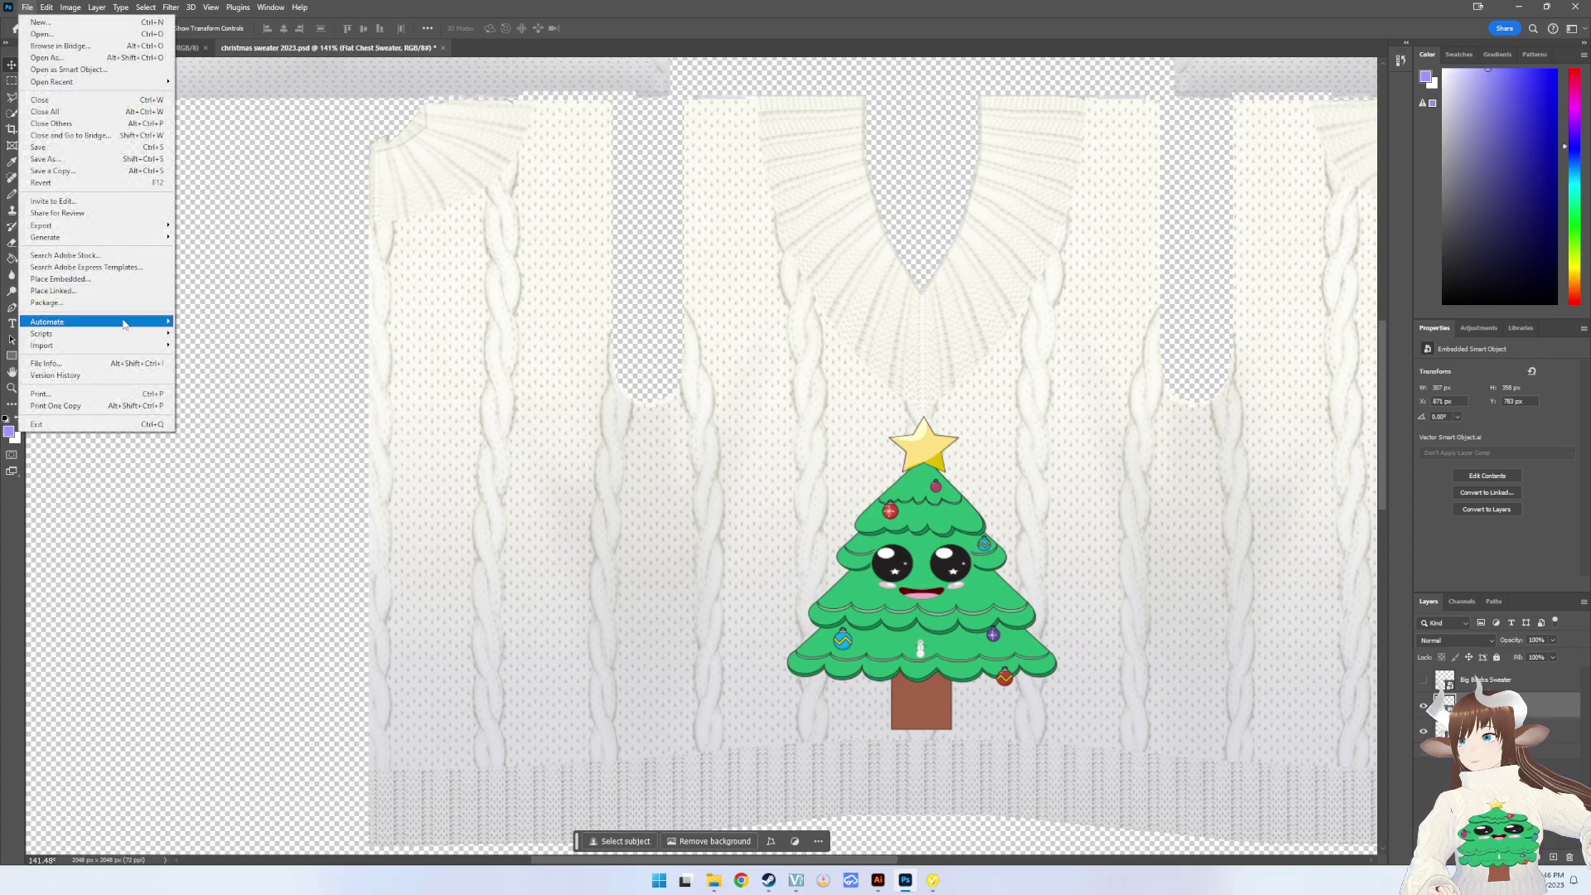
{"action": "mouse_move", "coordinate": [42, 225]}
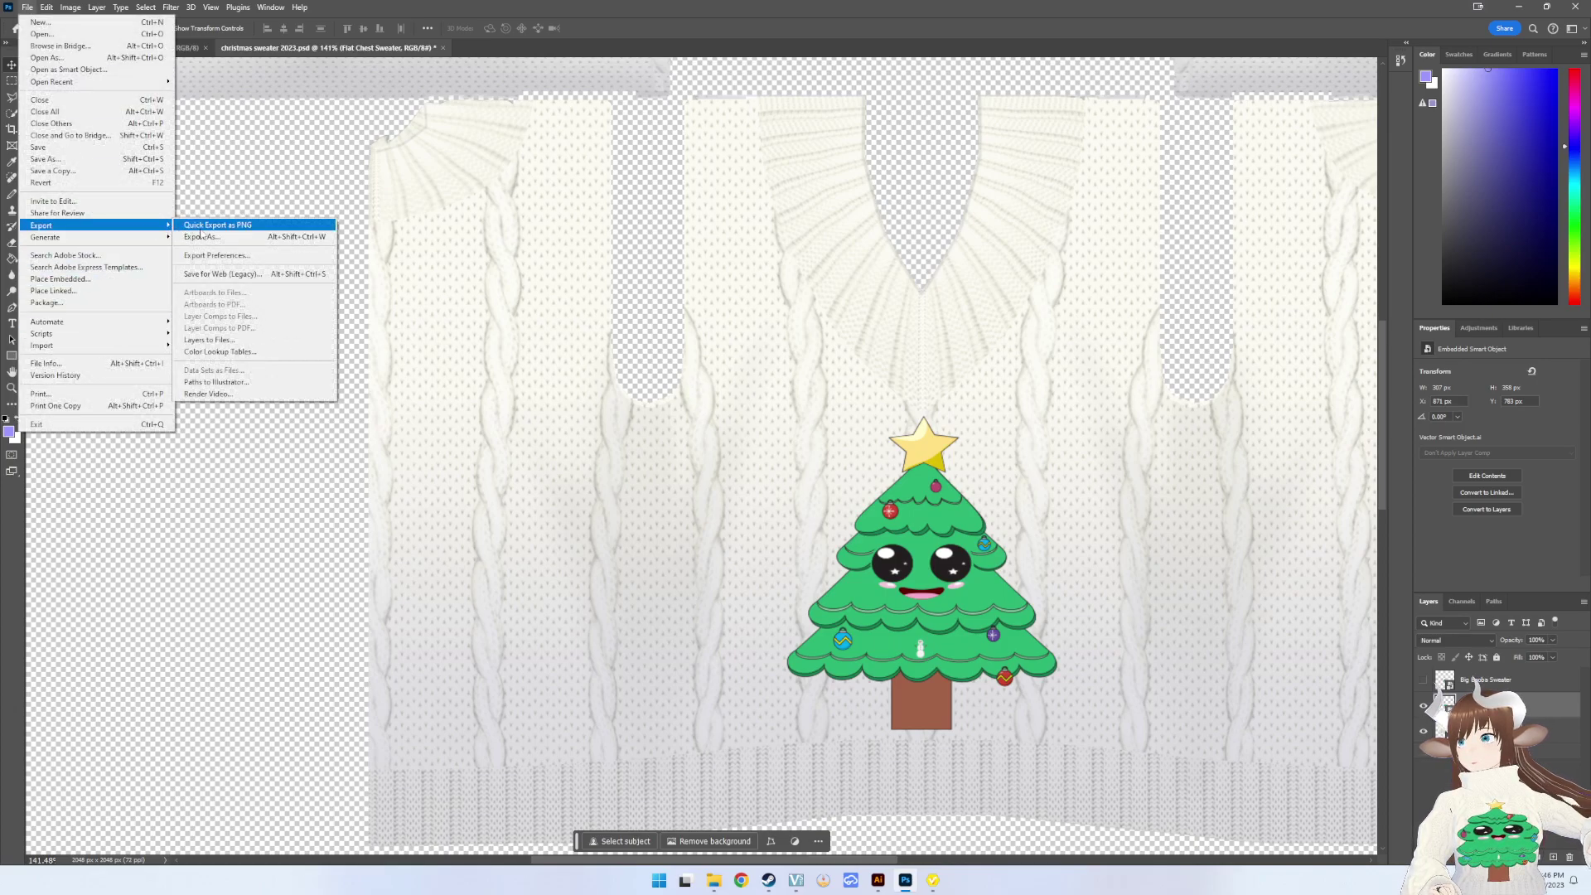
{"action": "left_click", "coordinate": [224, 227]}
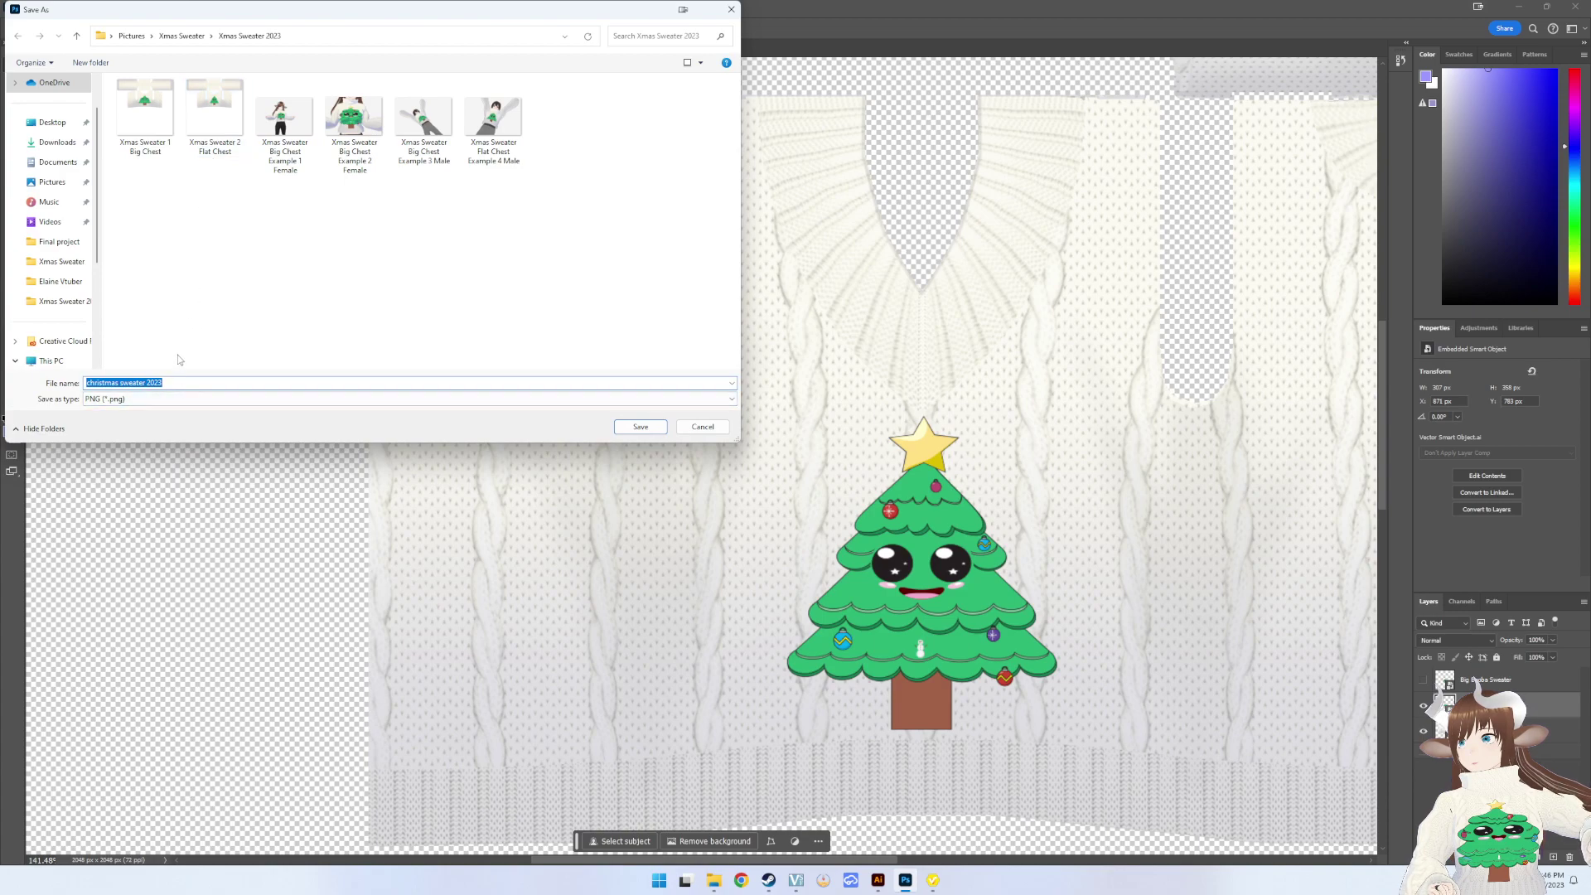
{"action": "right_click", "coordinate": [160, 142]}
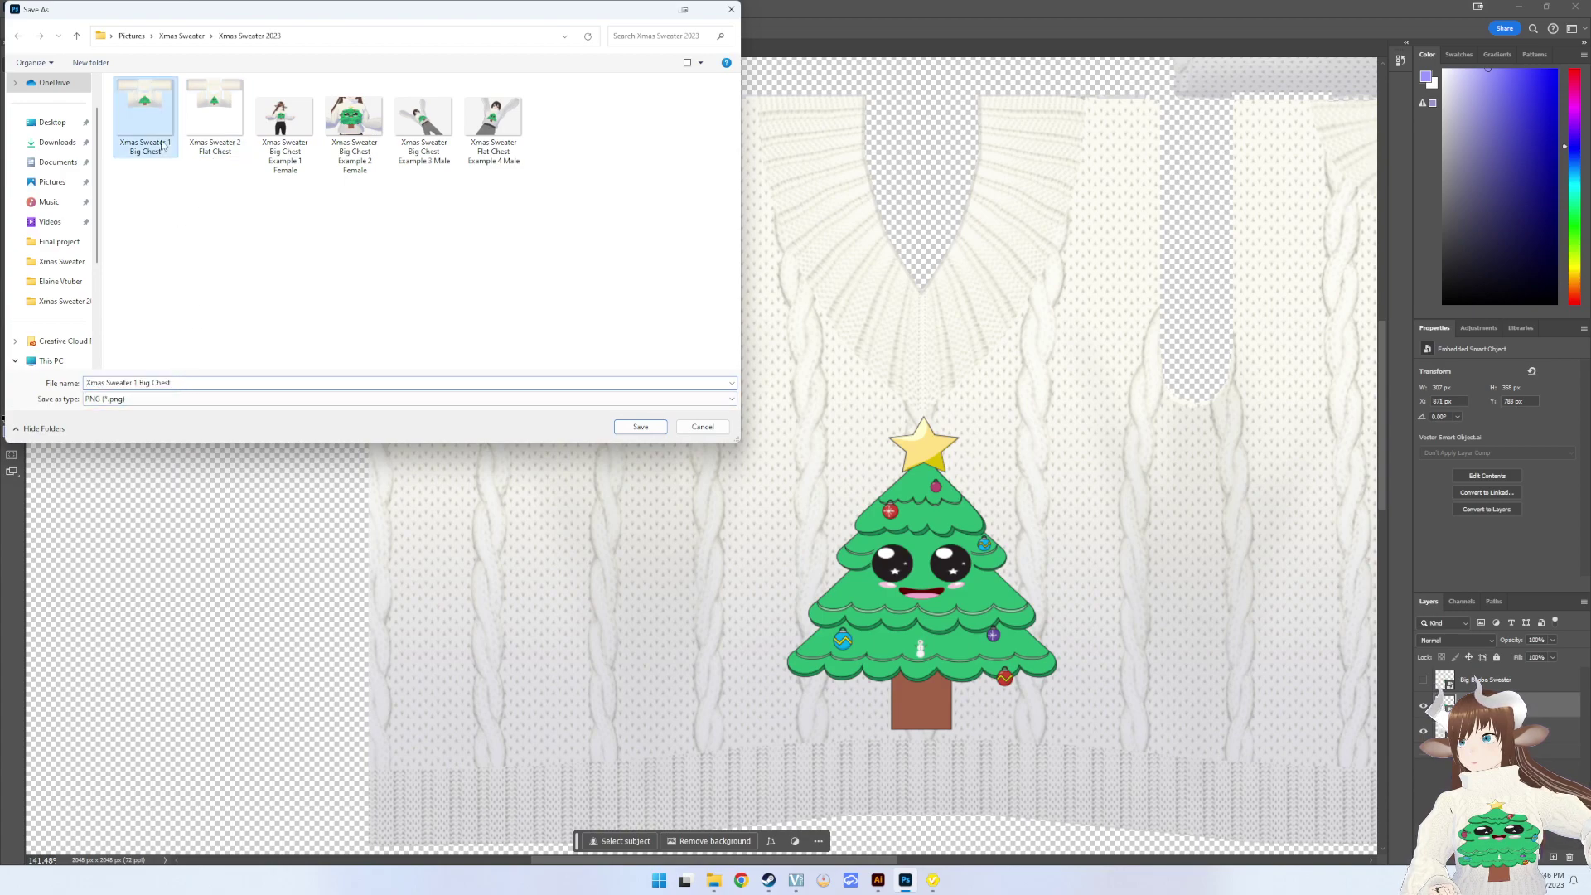
{"action": "left_click", "coordinate": [245, 440]}
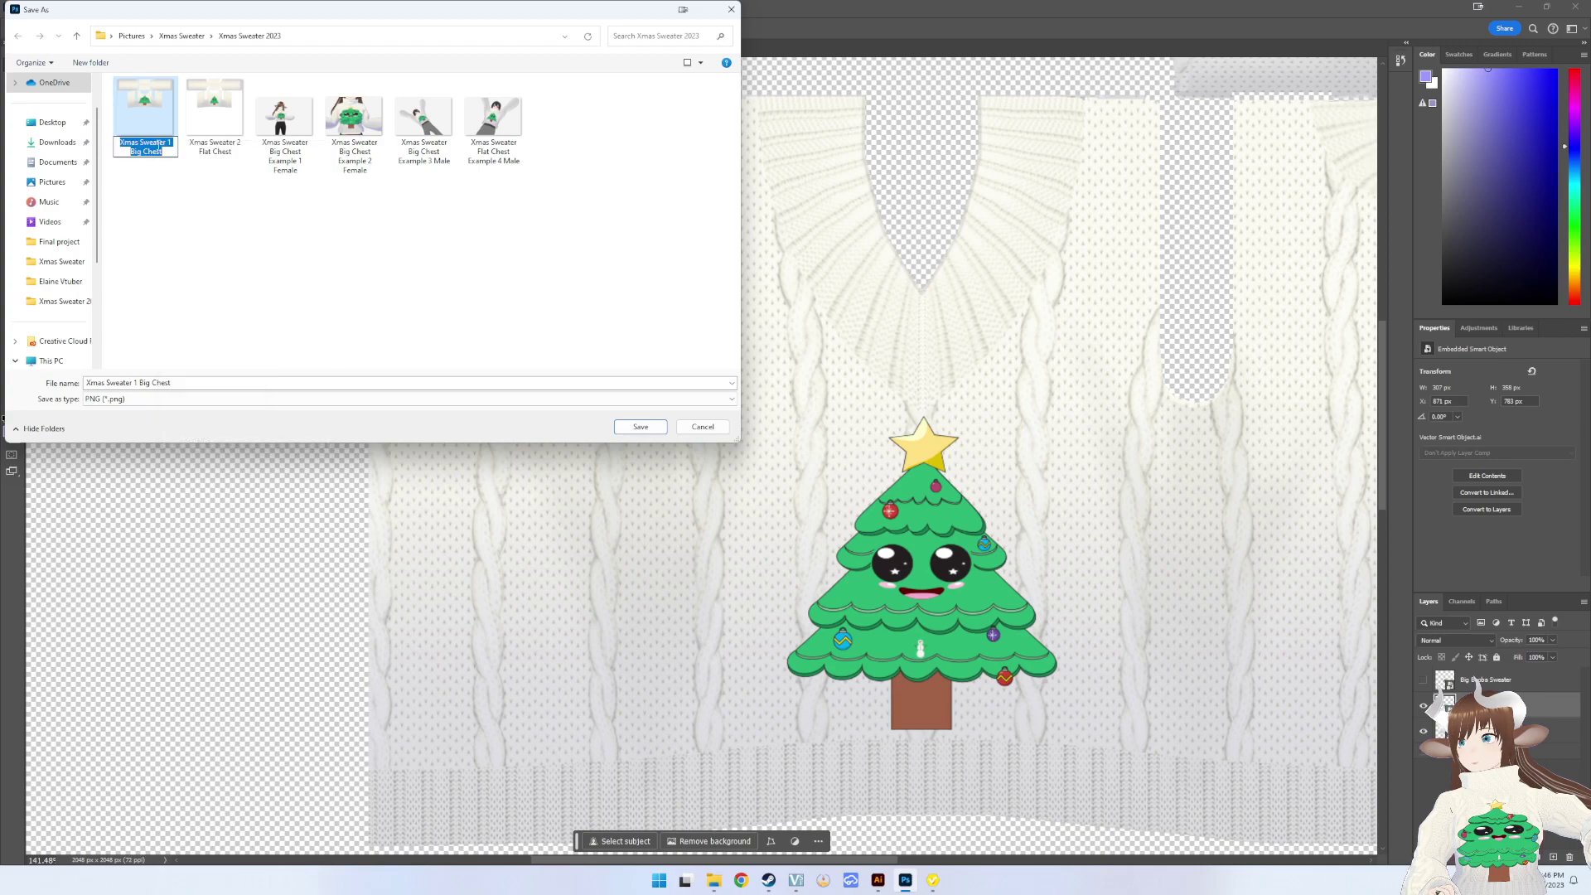
{"action": "left_click", "coordinate": [171, 142]}
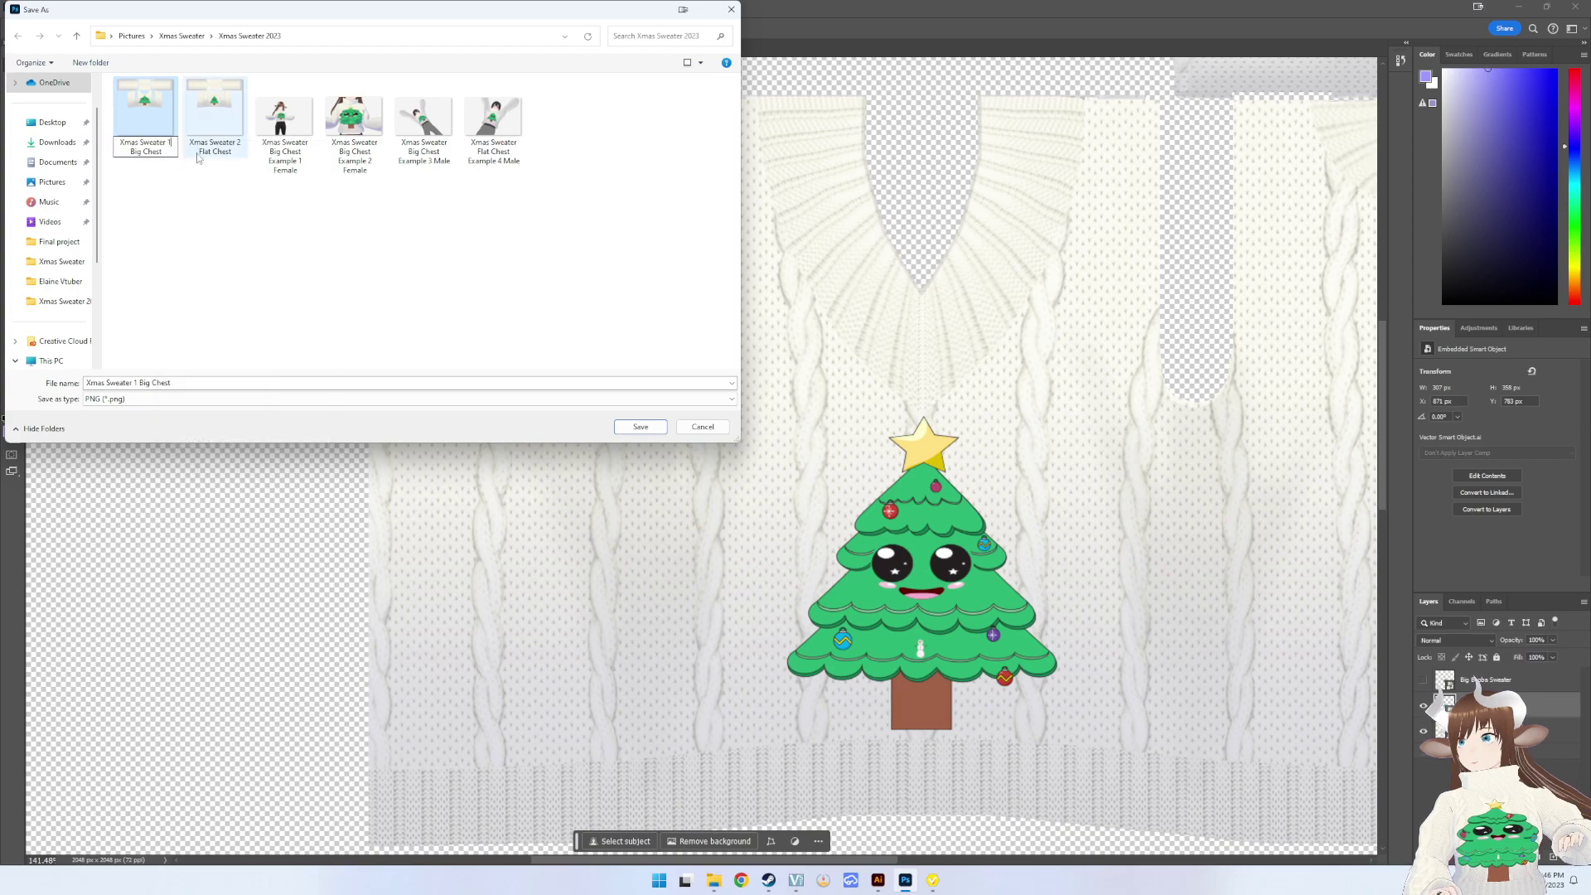
{"action": "left_click", "coordinate": [139, 153]}
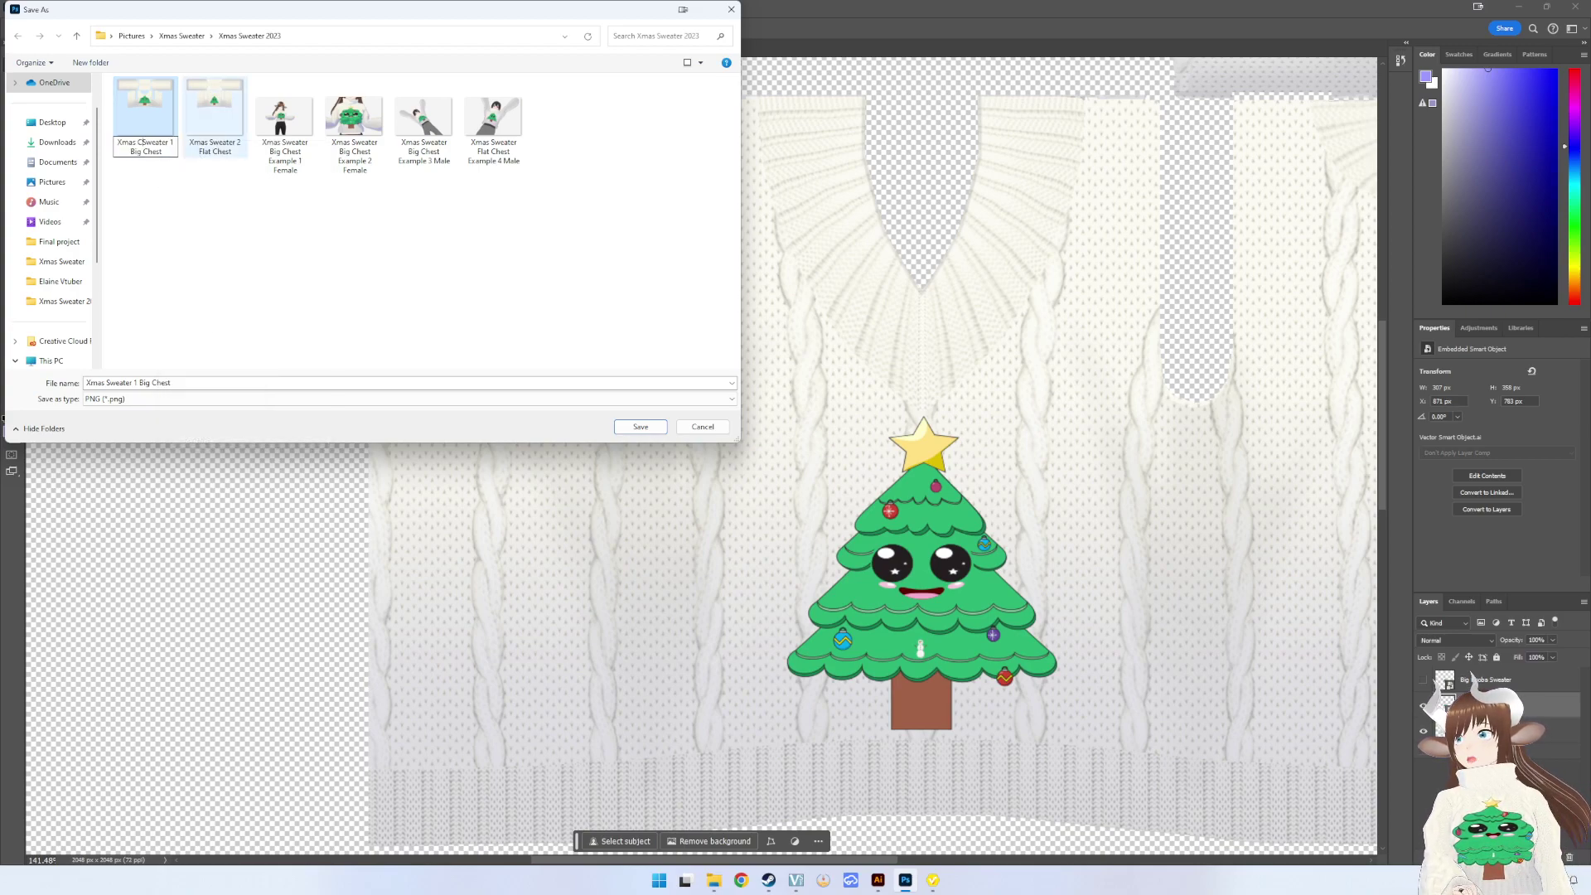
{"action": "type", "text": "Collar"}
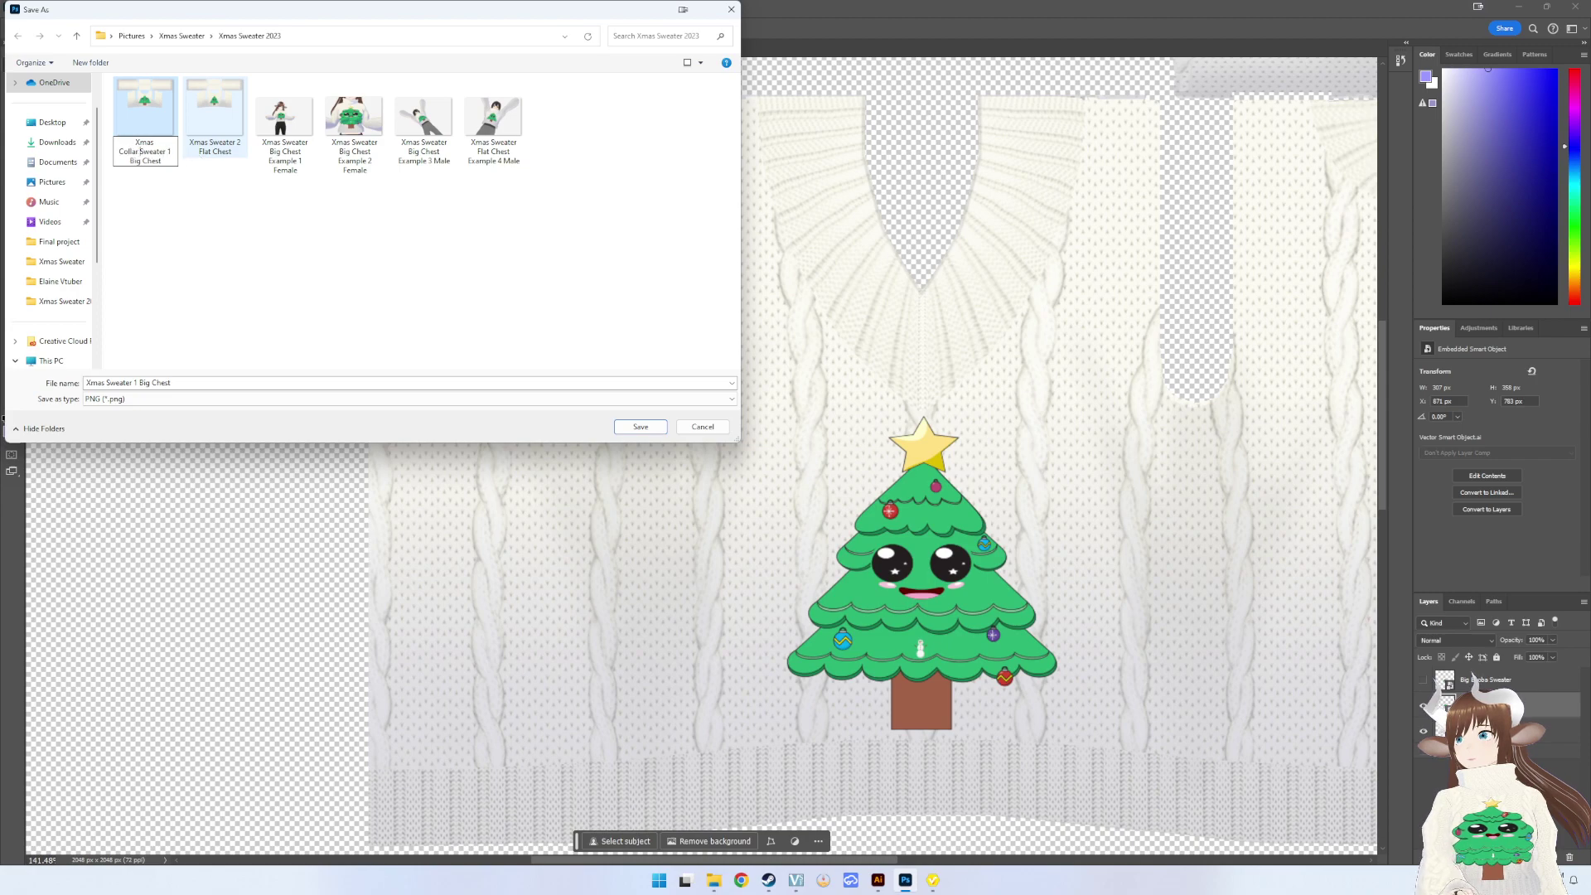
{"action": "key", "text": "Return"}
- Rename the existing Flat Chest file to include 'Collar' as well
{"action": "left_click", "coordinate": [213, 125]}
{"action": "right_click", "coordinate": [215, 149]}
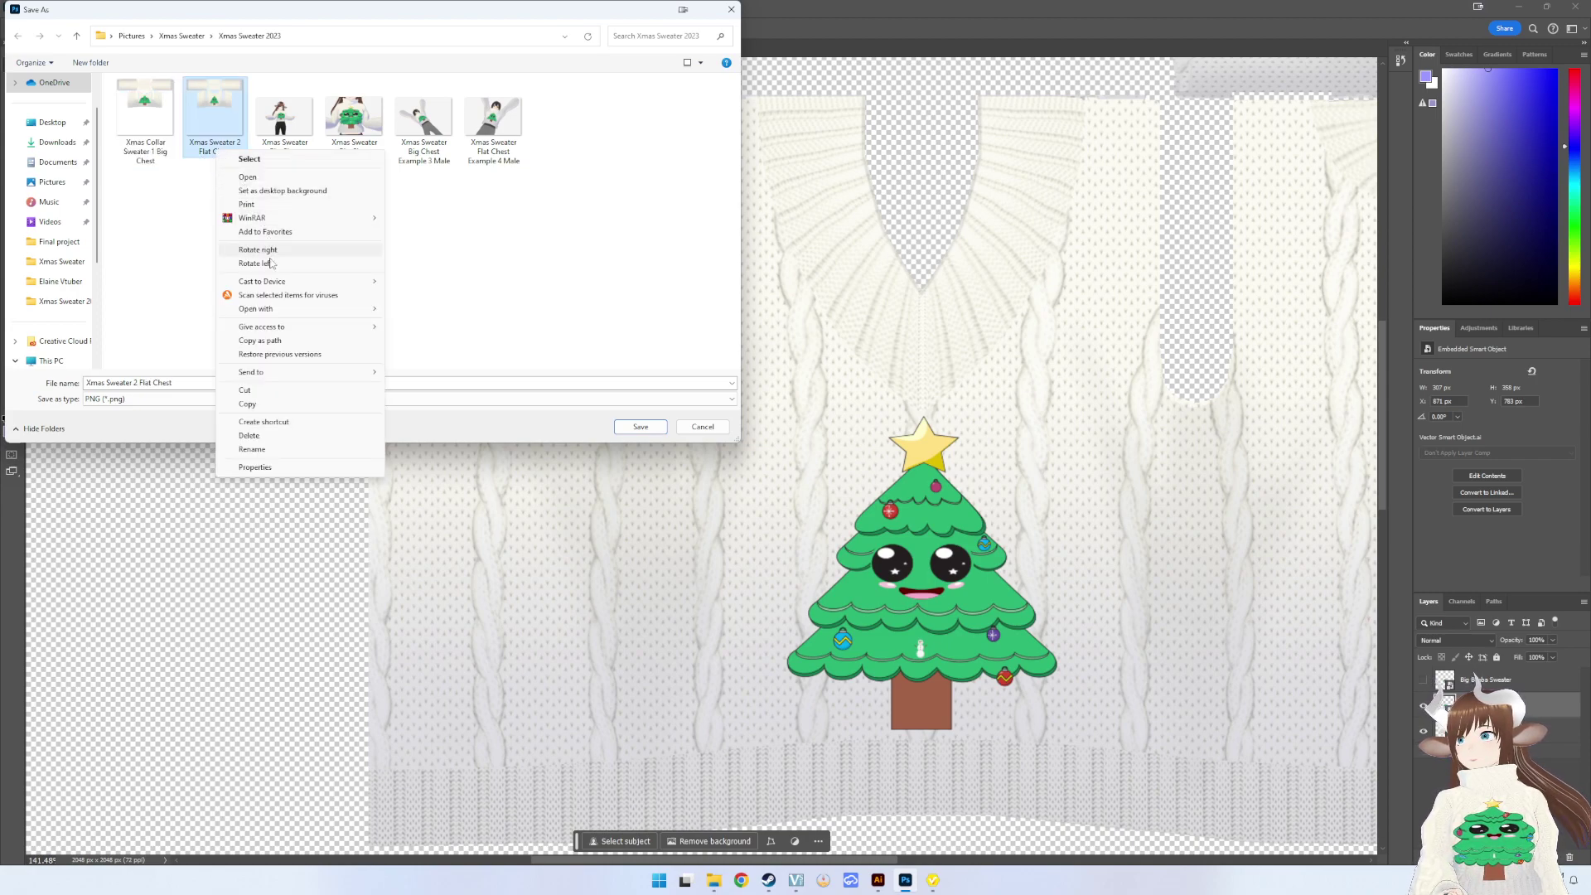
{"action": "left_click", "coordinate": [279, 447]}
{"action": "left_click", "coordinate": [218, 142]}
{"action": "type", "text": "Co"}
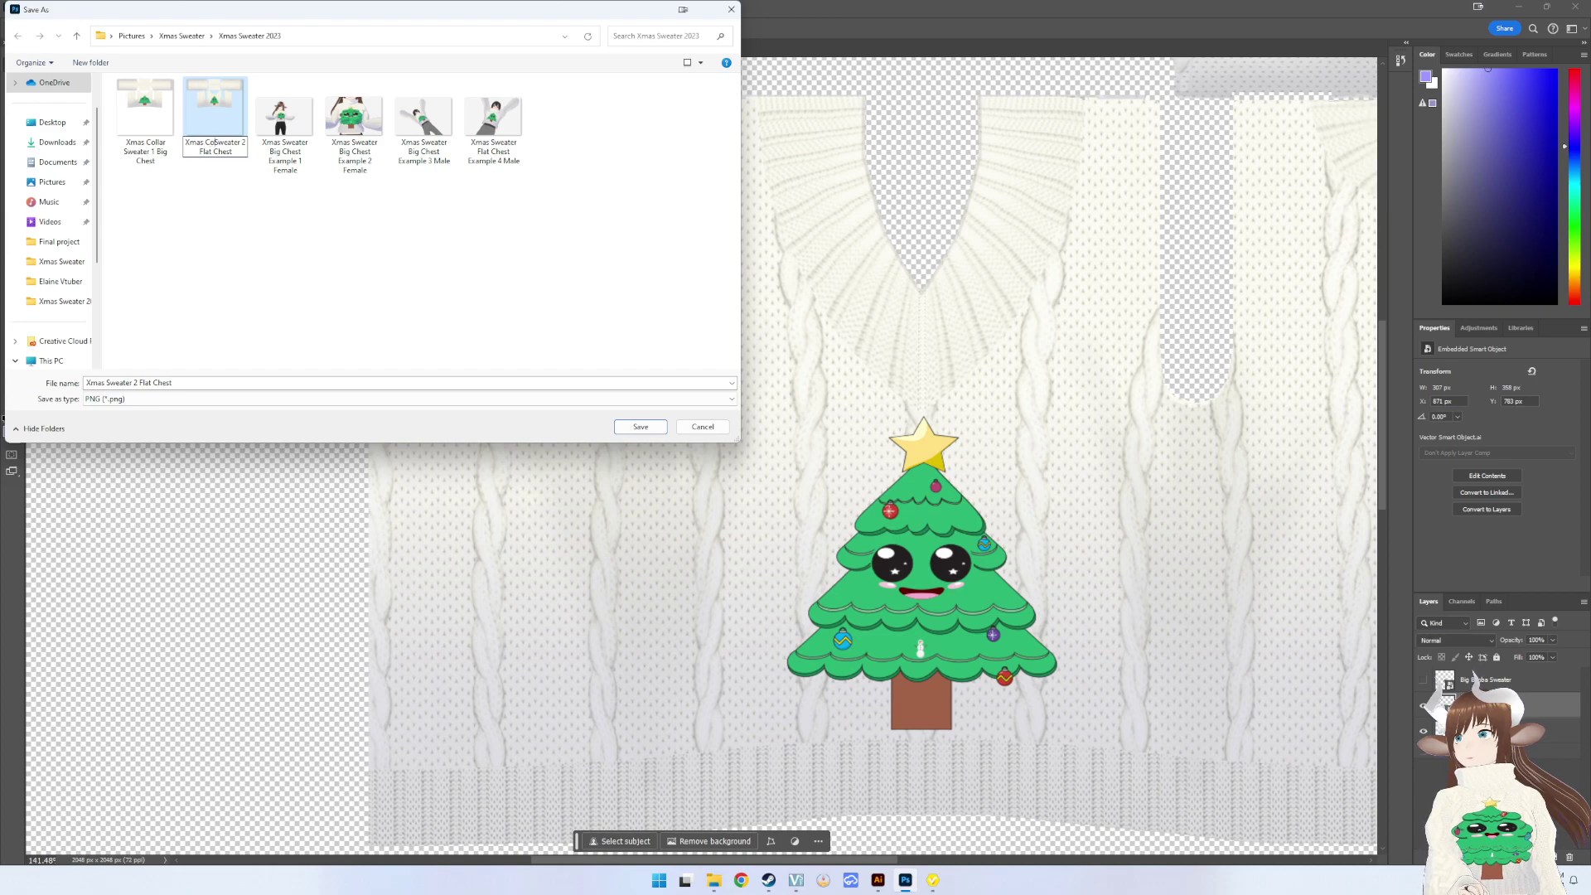
{"action": "type", "text": "llar"}
{"action": "left_click", "coordinate": [251, 154]}
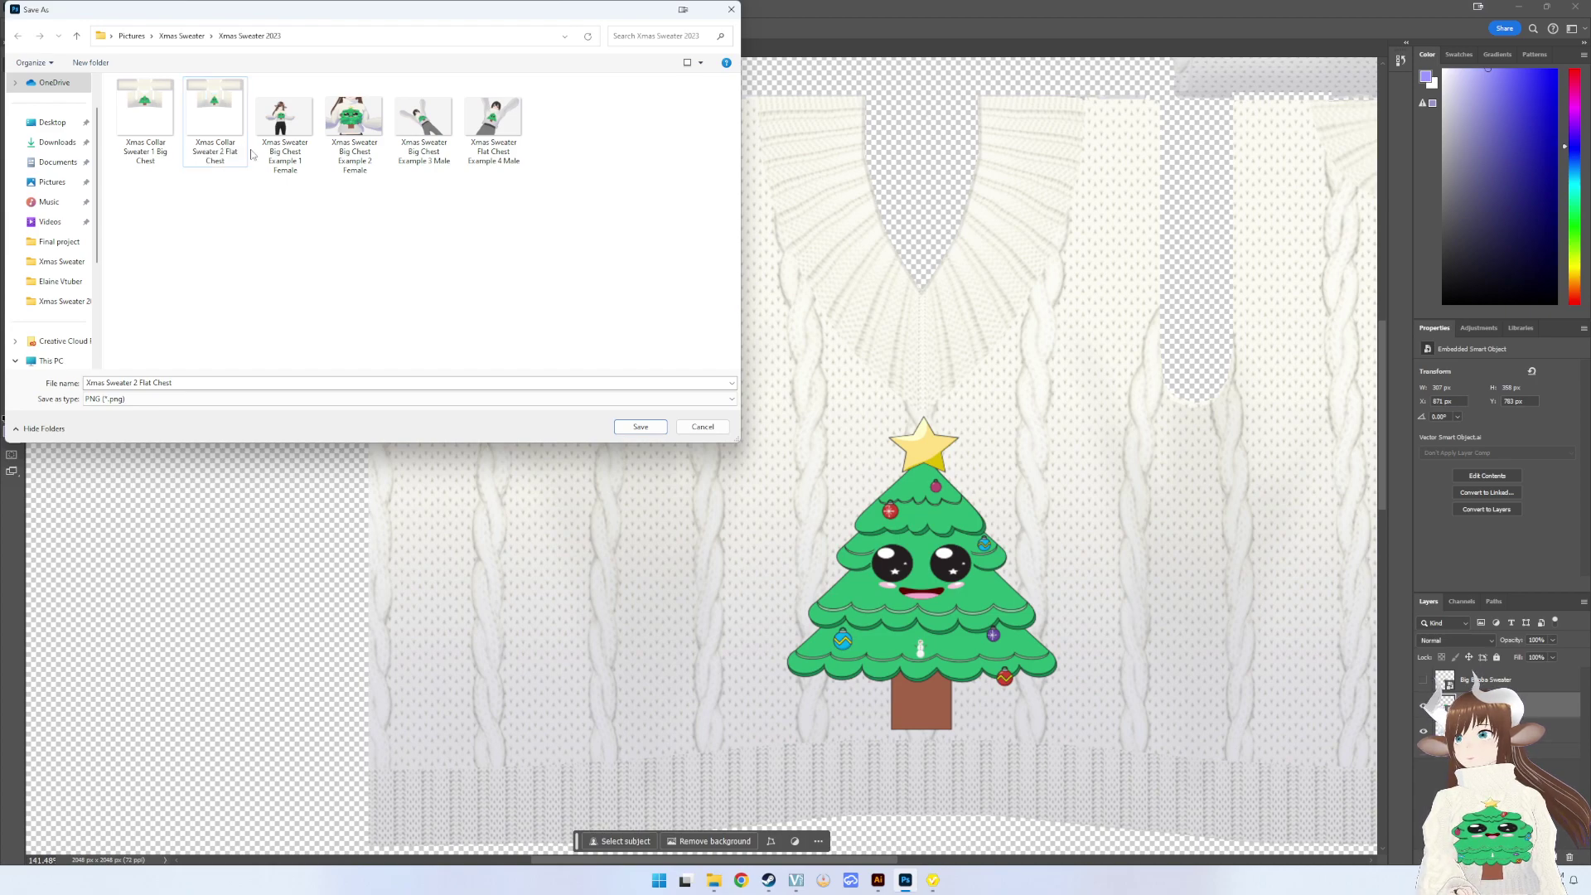
- Save the texture as PNG 'Xmas No Collar Sweater 1' in the Xmas Sweater 2023 folder
{"action": "left_click", "coordinate": [150, 165]}
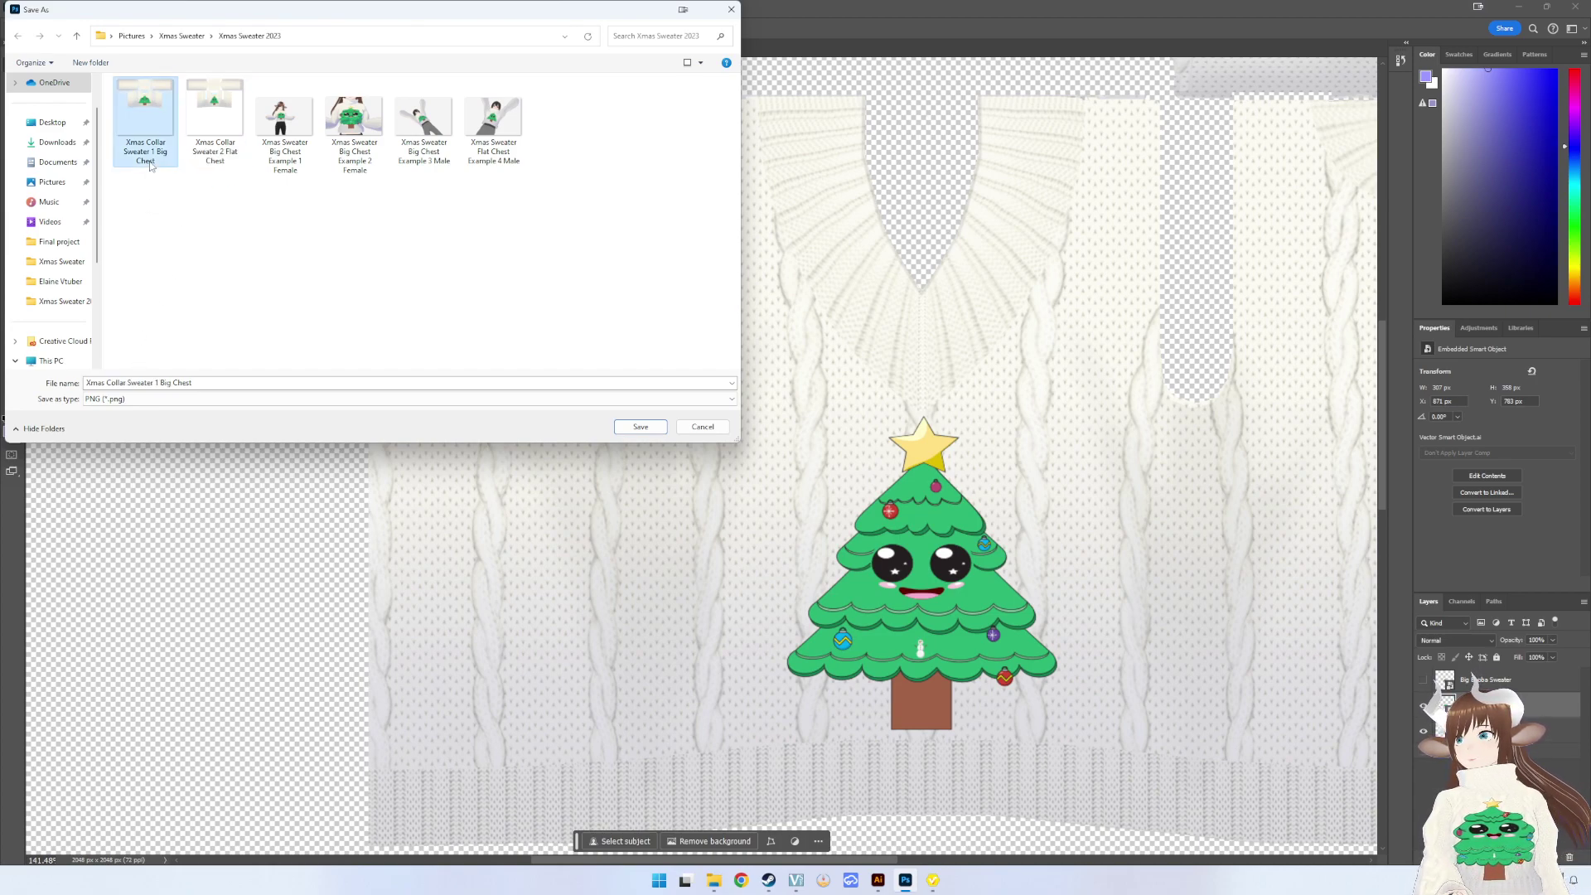
{"action": "left_click", "coordinate": [160, 382]}
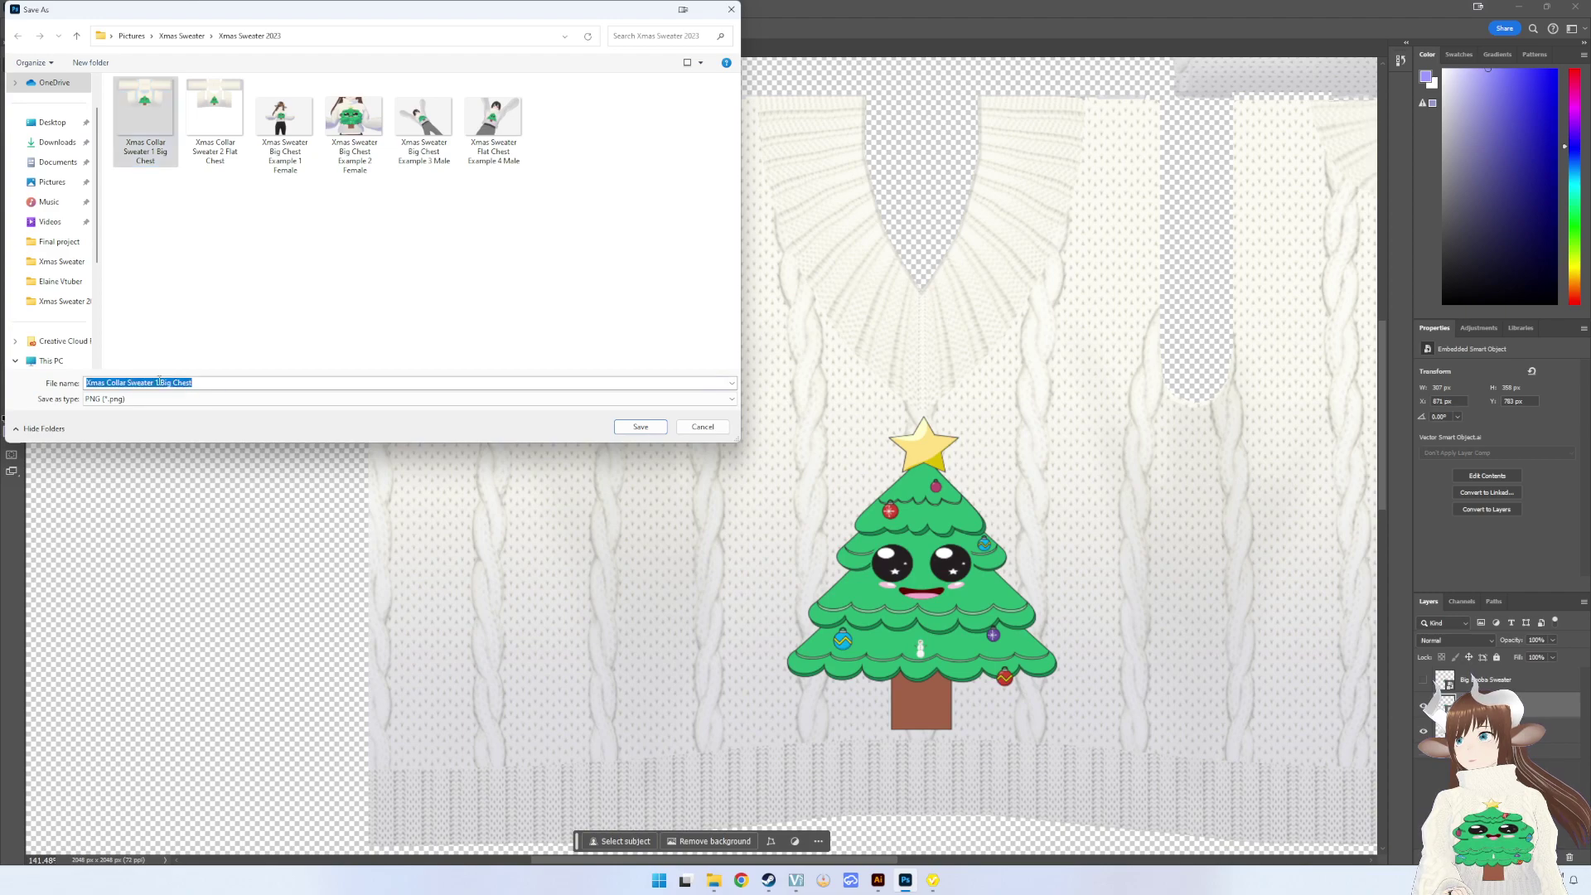
{"action": "double_click", "coordinate": [201, 382]}
{"action": "key", "text": "BackSpace"}
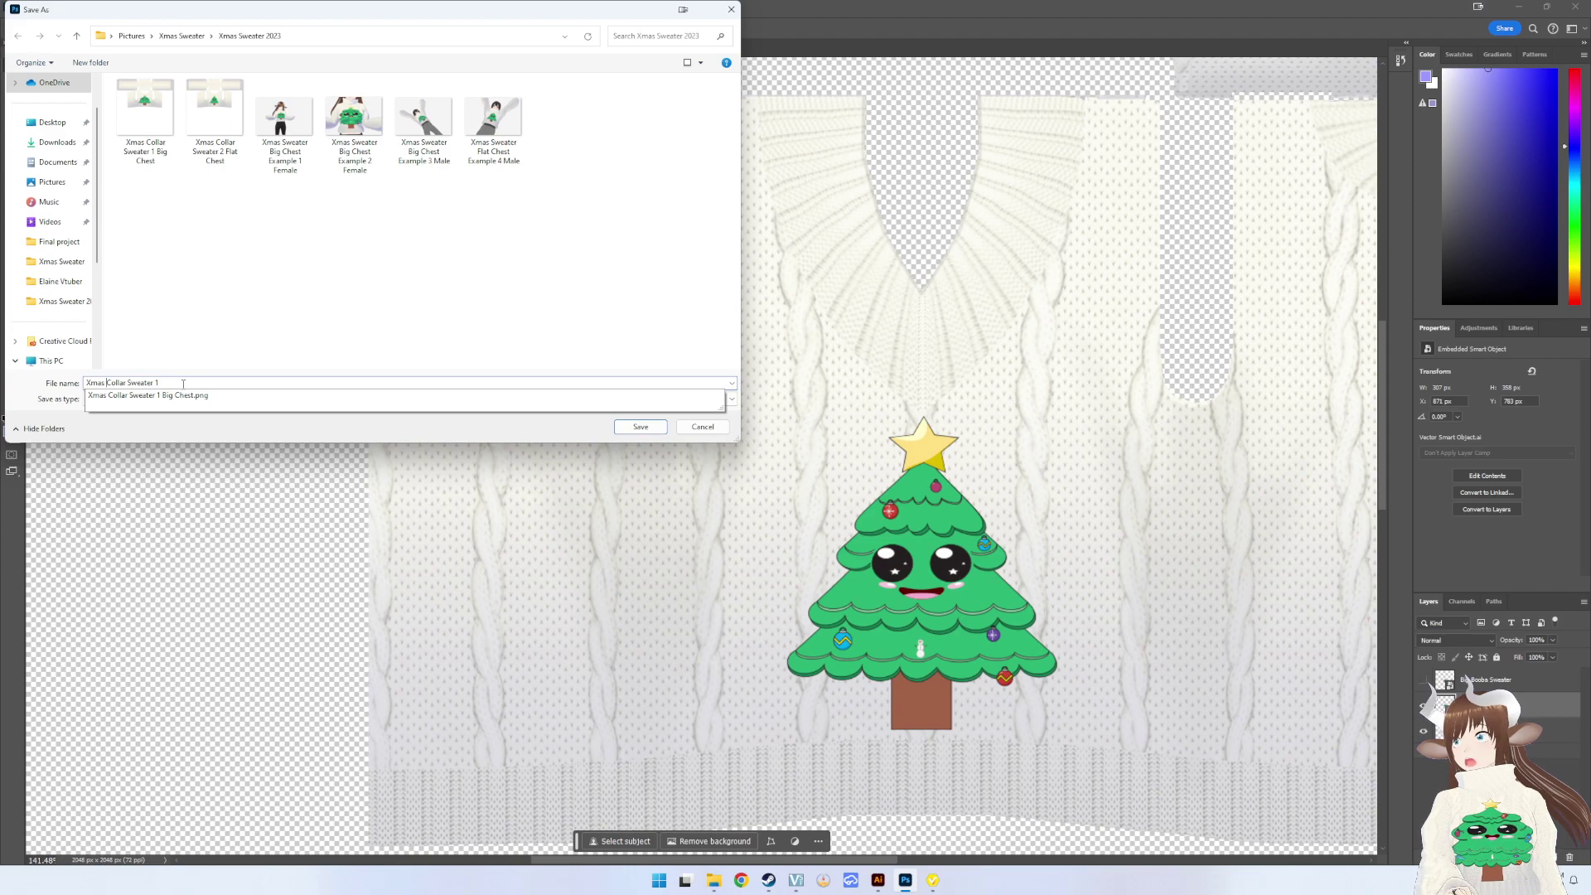
{"action": "key", "text": "ctrl+Left"}
{"action": "key", "text": "ctrl+Left"}
{"action": "key", "text": "ctrl+Left"}
{"action": "type", "text": "N"}
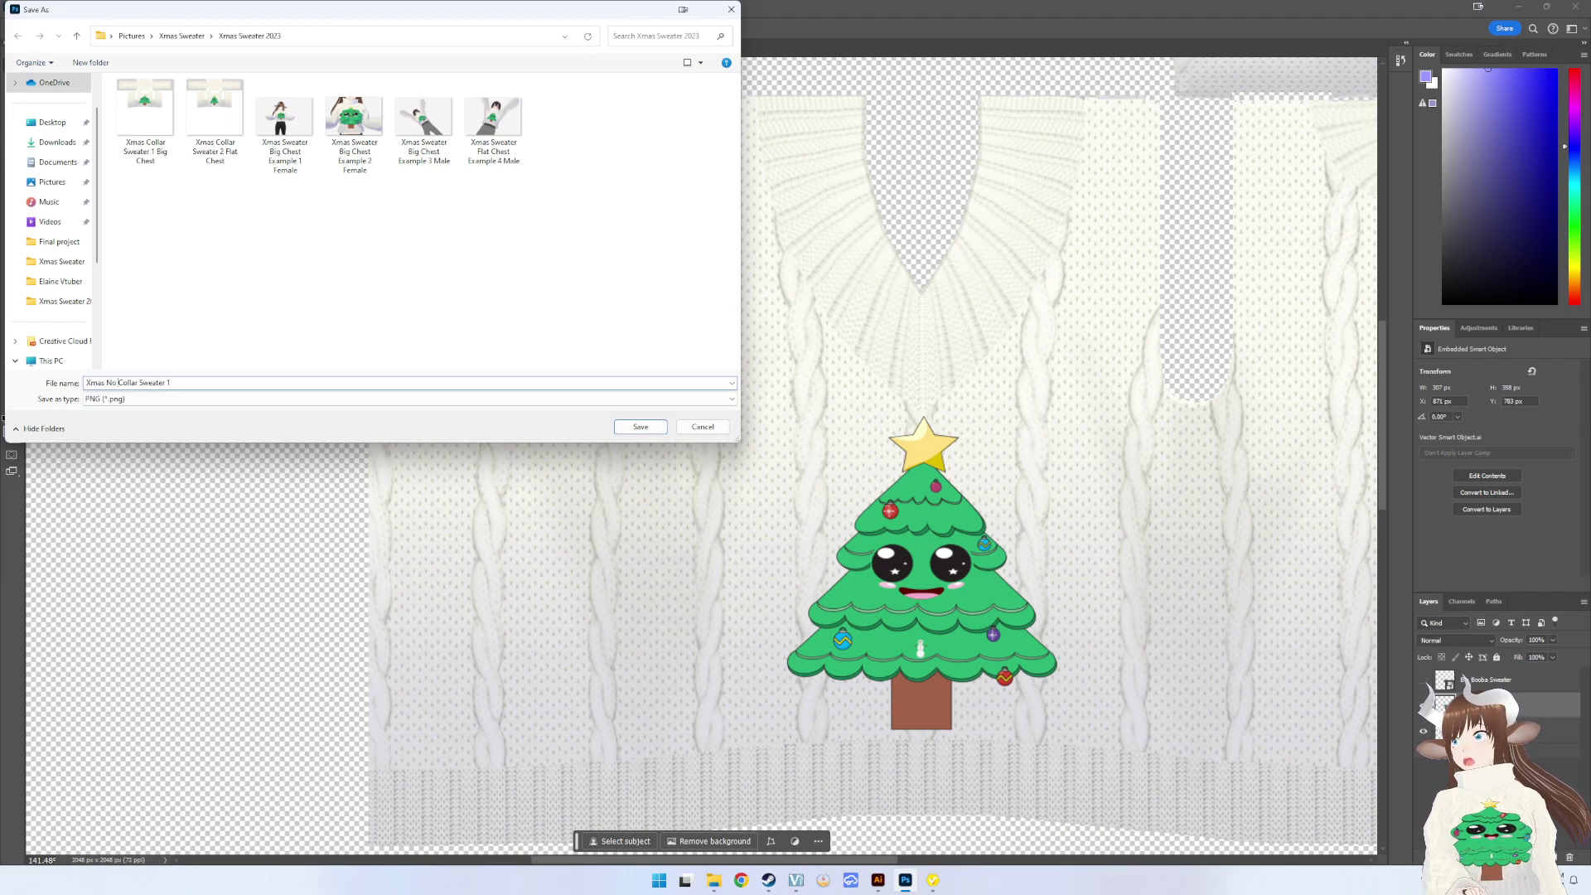
{"action": "key", "text": "Return"}
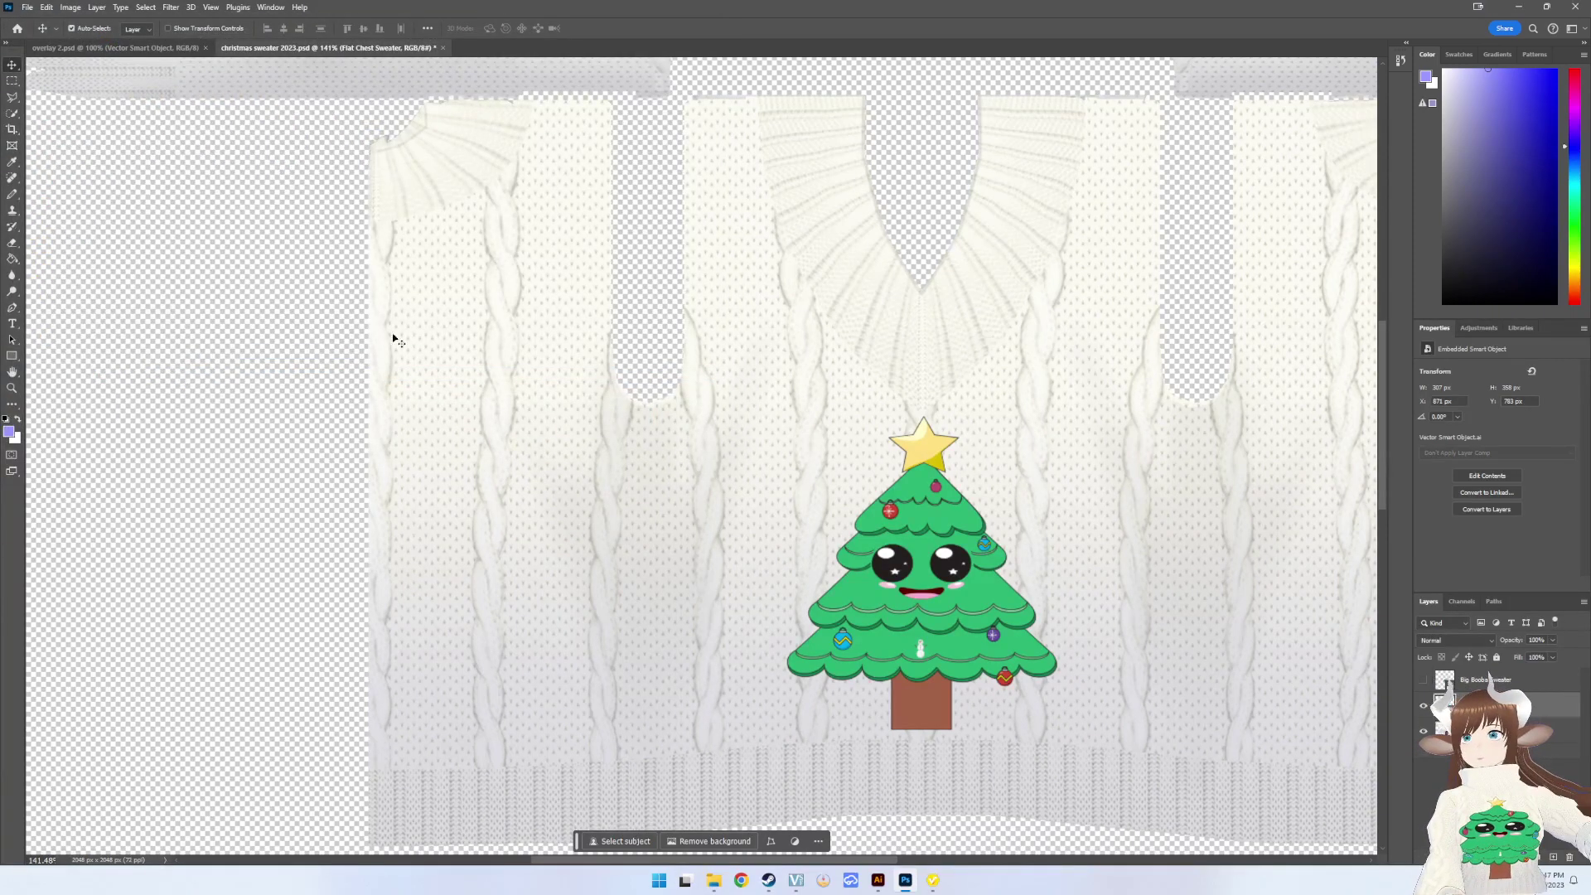
- Import 'Xmas No Collar Sweater 1' from the Xmas Sweater 2023 folder onto the sweater texture layer
{"action": "left_click", "coordinate": [933, 880]}
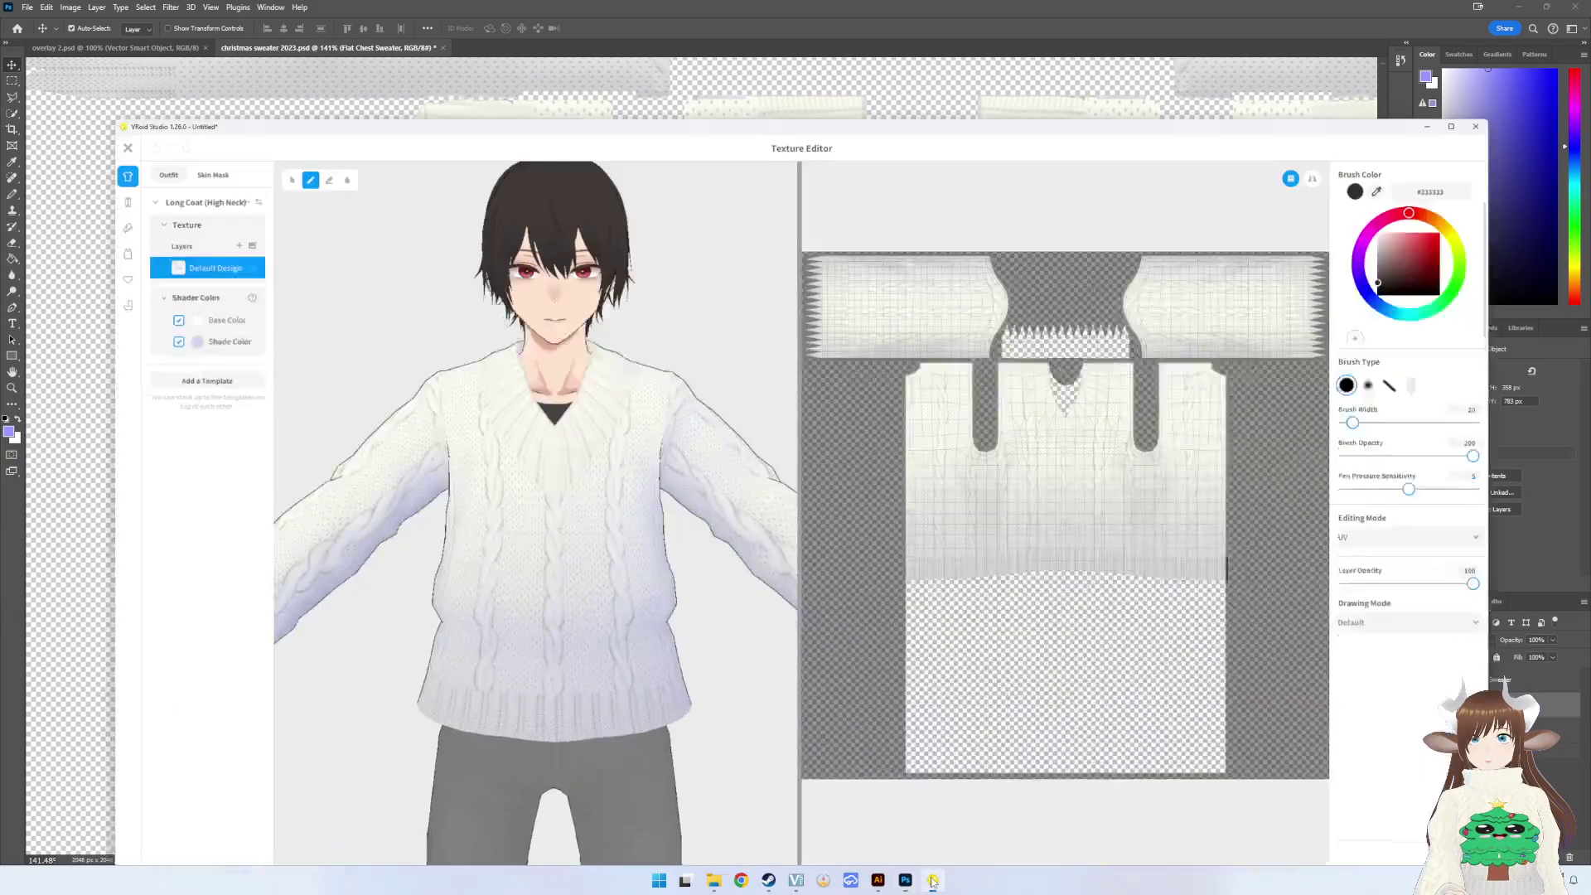
{"action": "right_click", "coordinate": [126, 178]}
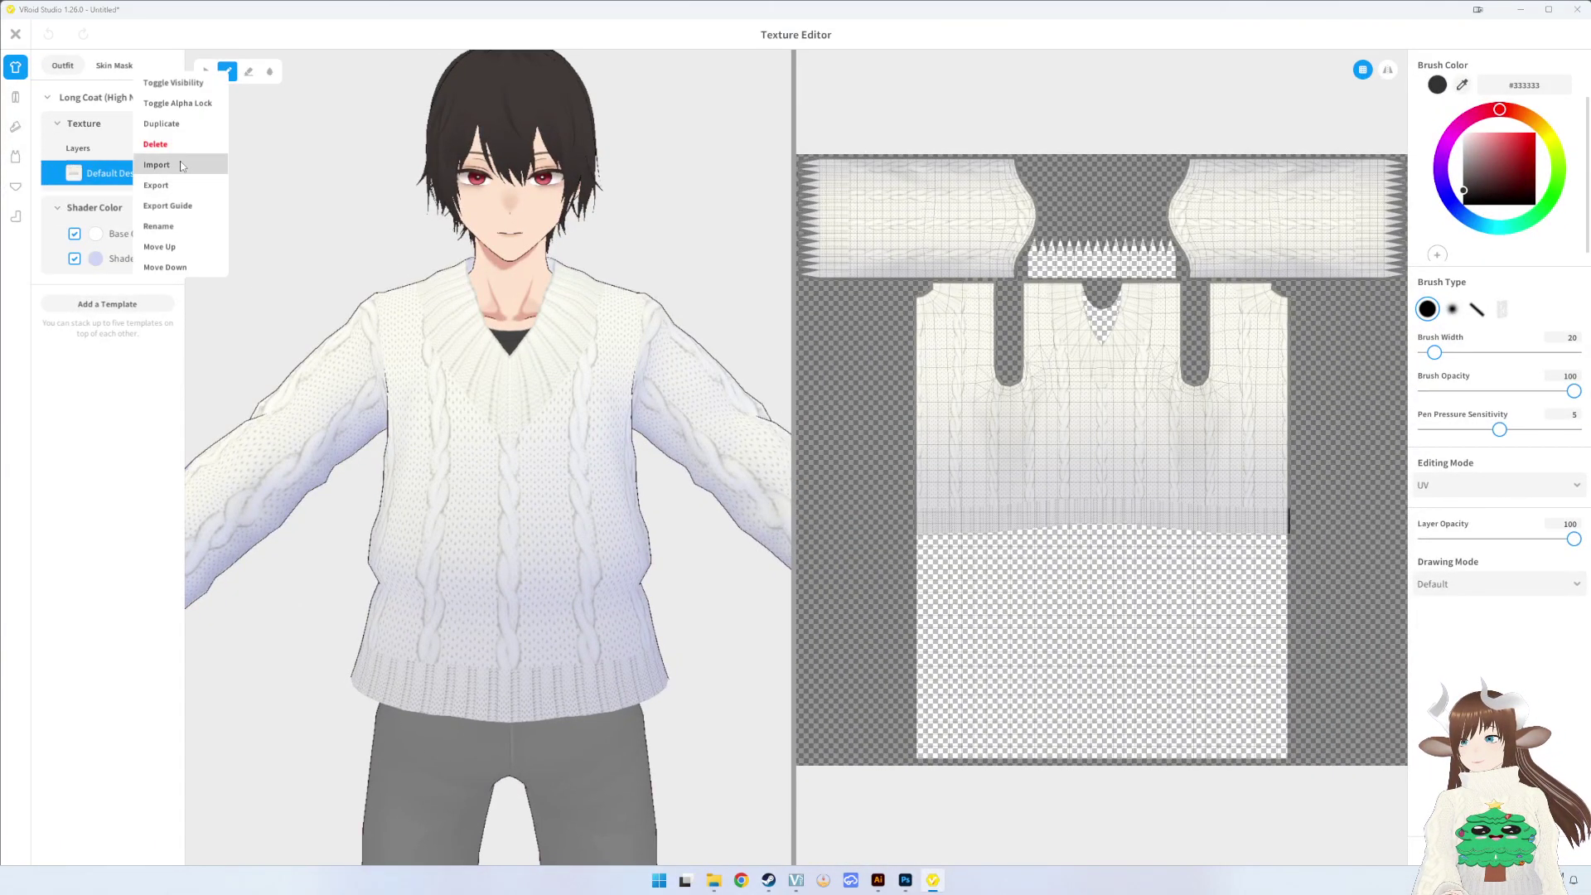
{"action": "left_click", "coordinate": [178, 162]}
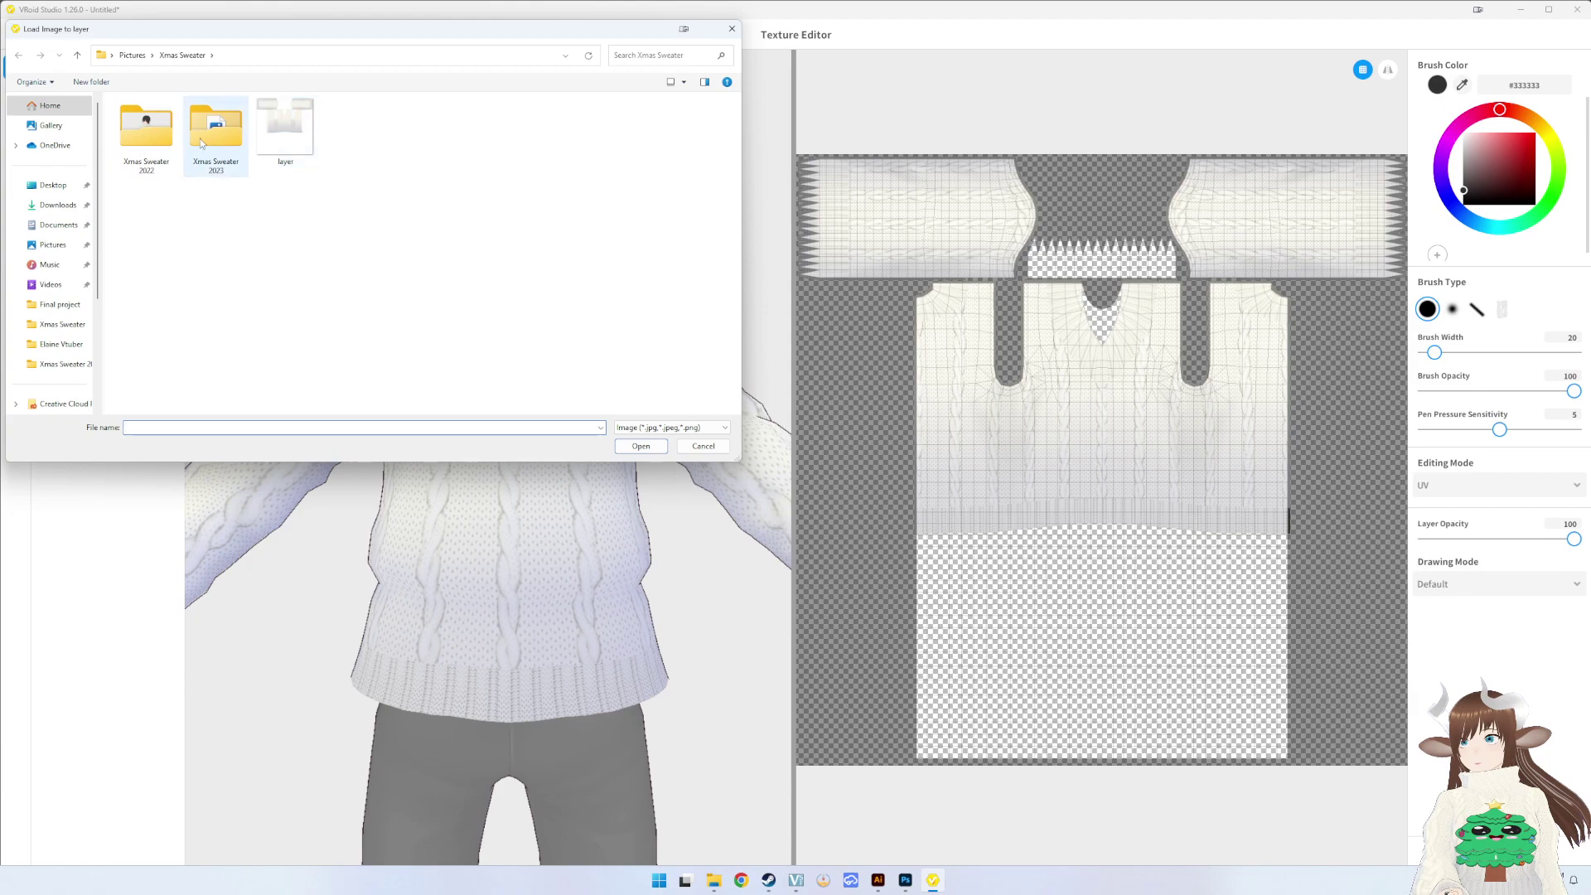
{"action": "double_click", "coordinate": [200, 138]}
{"action": "double_click", "coordinate": [258, 149]}
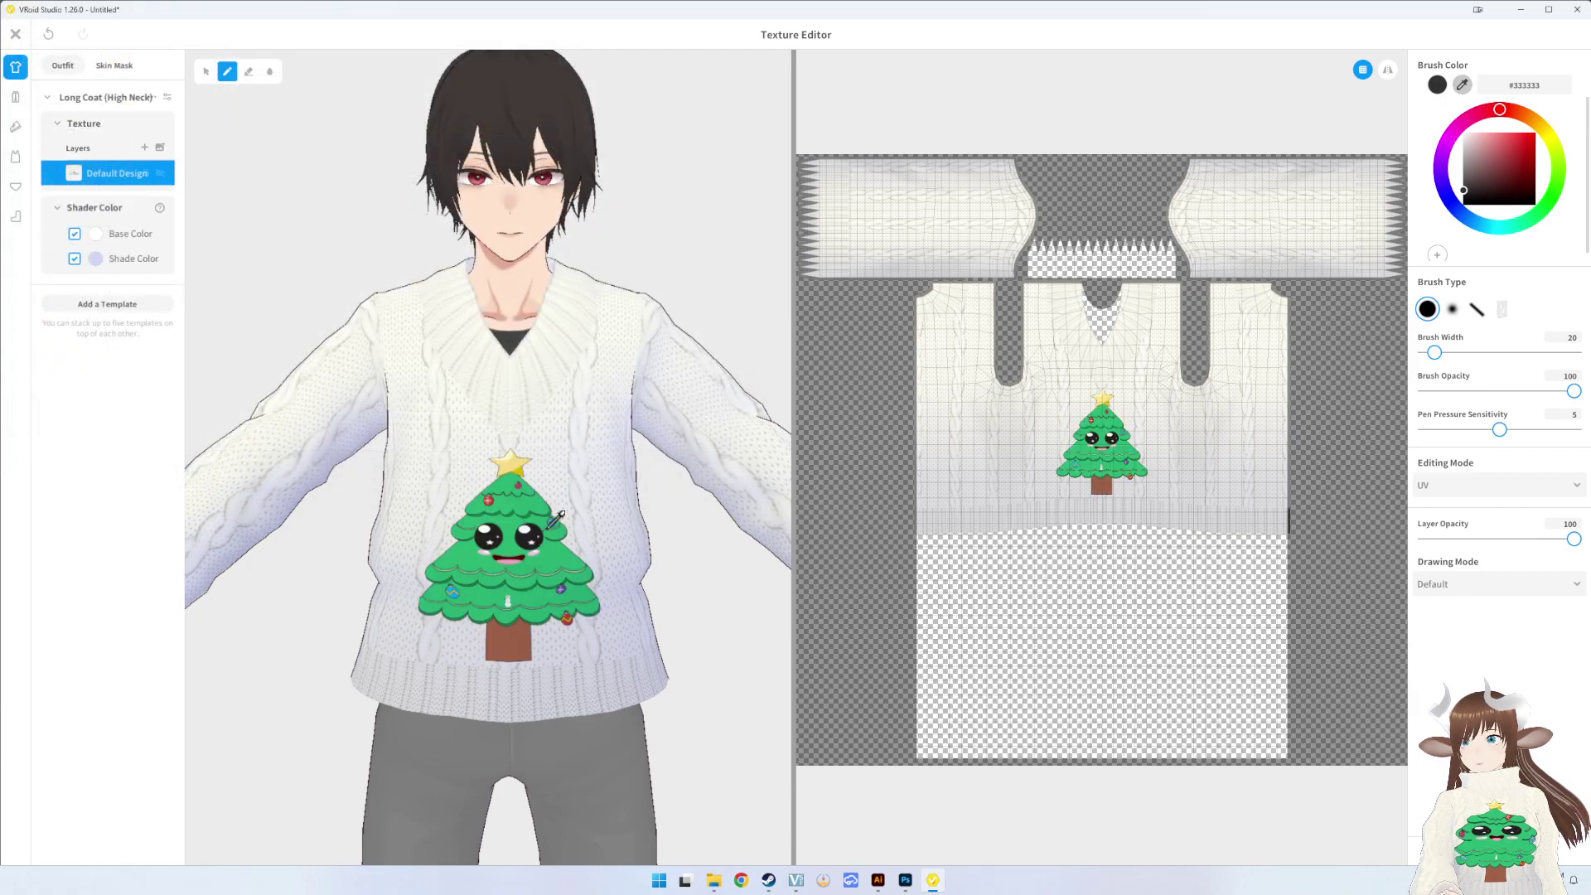
- Orbit the model to check the tree sweater, then close the texture editor and save the top
{"action": "scroll", "coordinate": [602, 455], "scroll_direction": "down", "scroll_amount": 3}
{"action": "scroll", "coordinate": [592, 498], "scroll_direction": "down", "scroll_amount": 2}
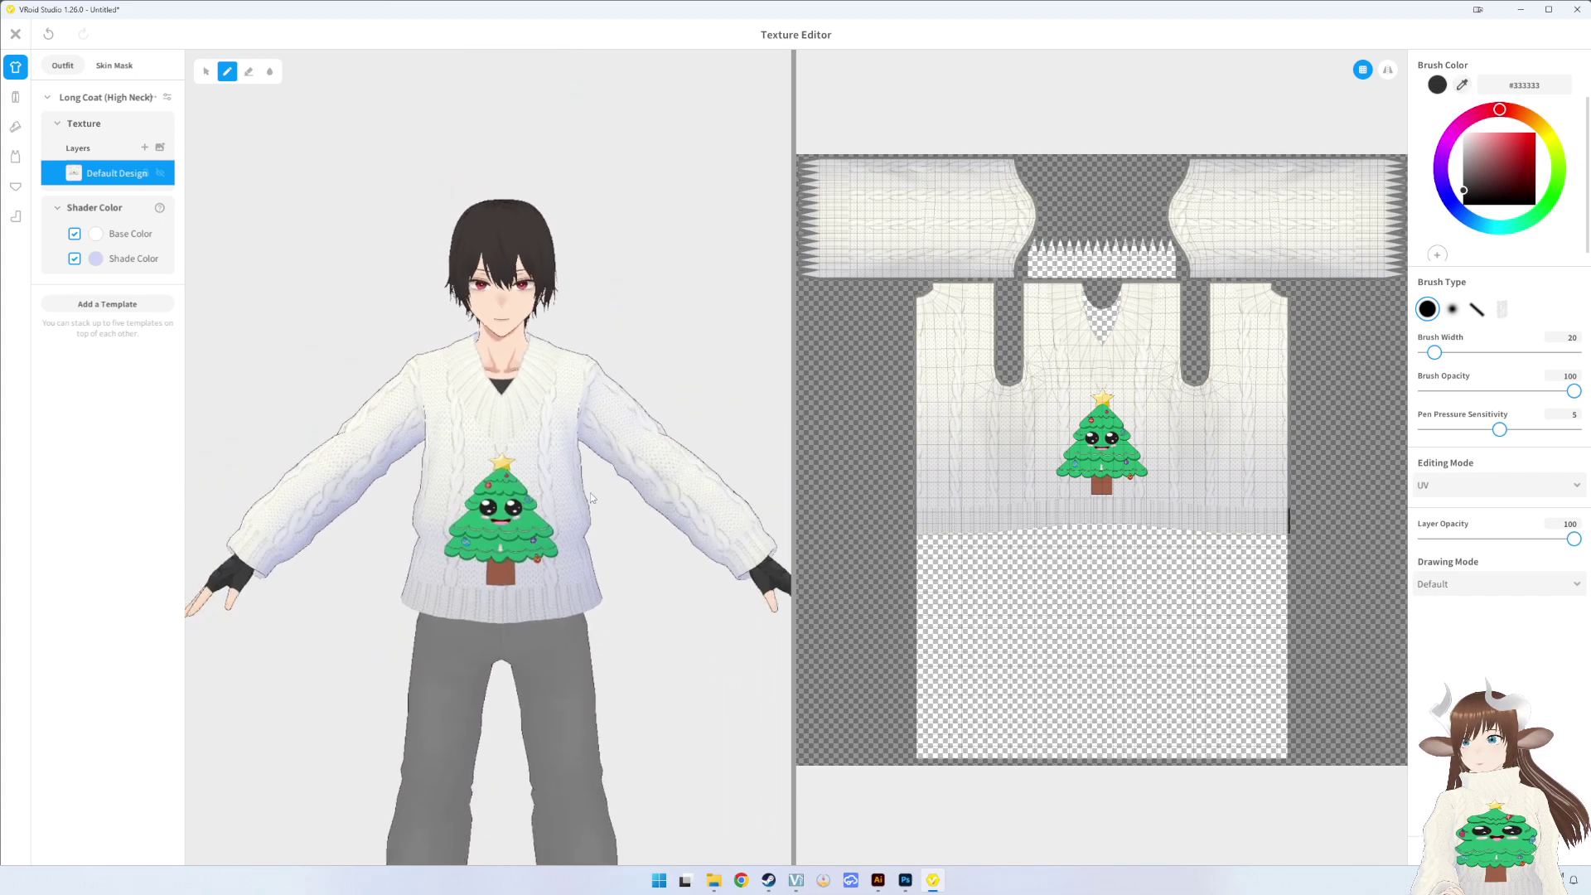
{"action": "mouse_move", "coordinate": [537, 472]}
{"action": "right_mouse_down"}
{"action": "mouse_move", "coordinate": [550, 455]}
{"action": "mouse_move", "coordinate": [766, 454]}
{"action": "right_mouse_up"}
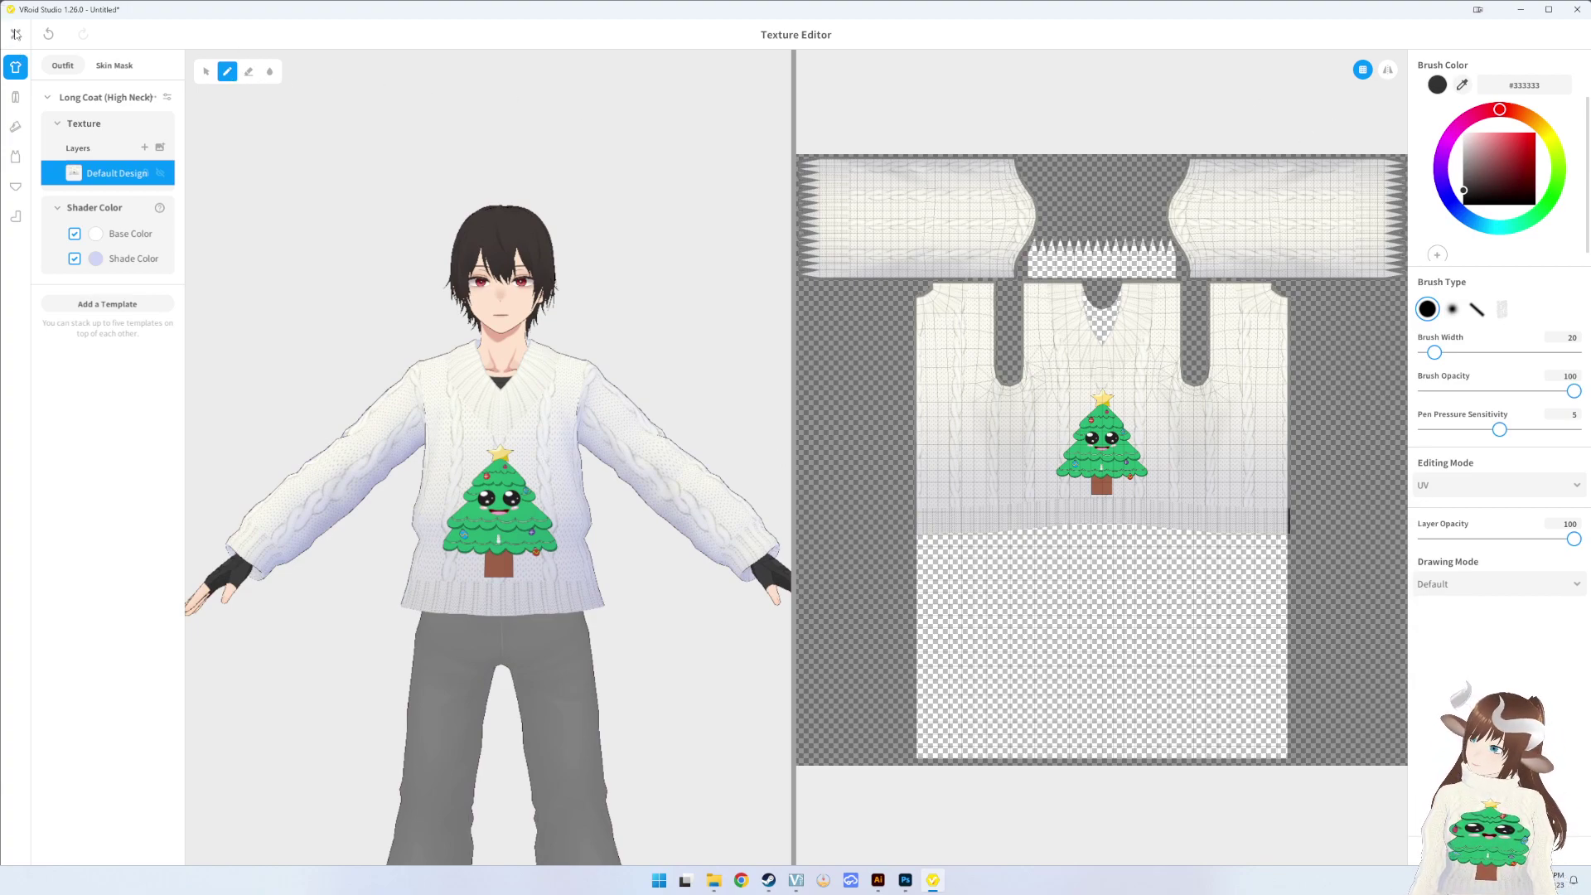
{"action": "left_click", "coordinate": [16, 34]}
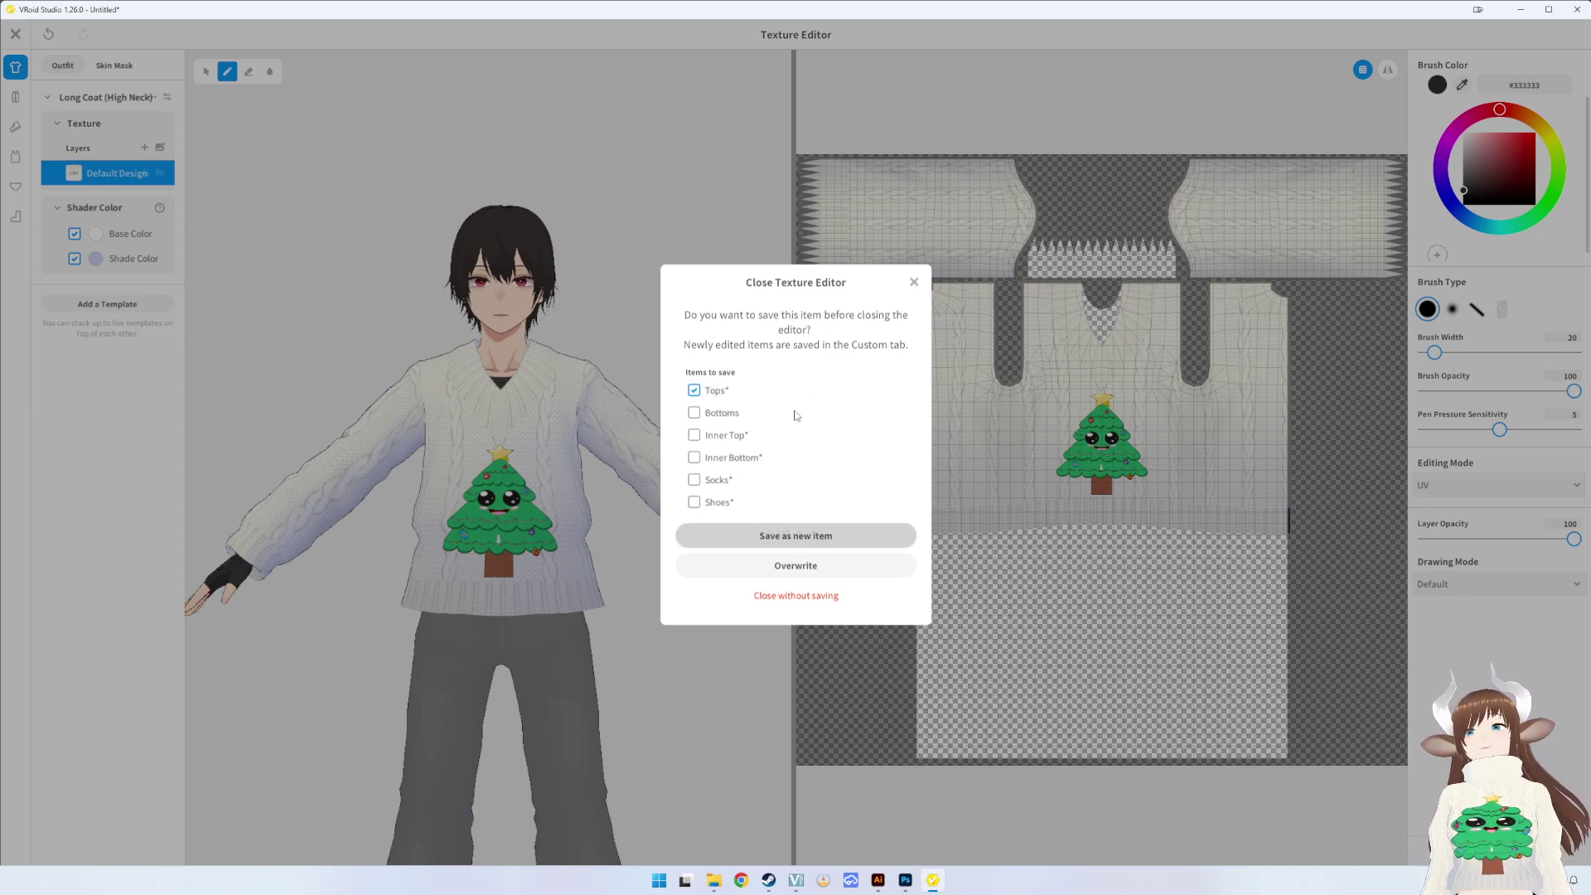
{"action": "left_click", "coordinate": [795, 536]}
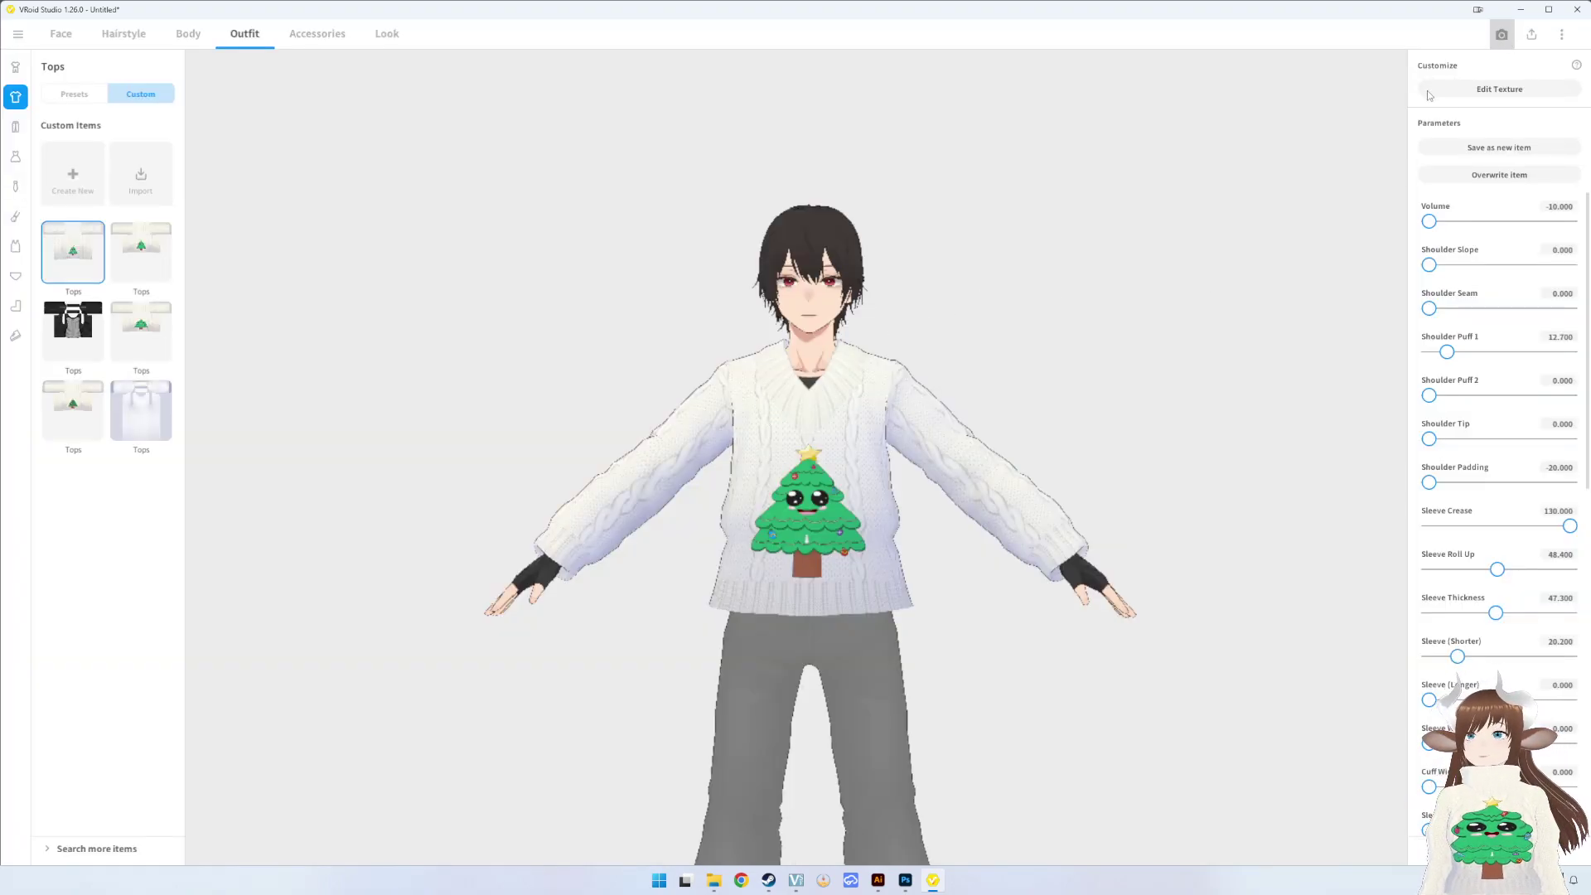
{"action": "left_click", "coordinate": [1500, 34]}
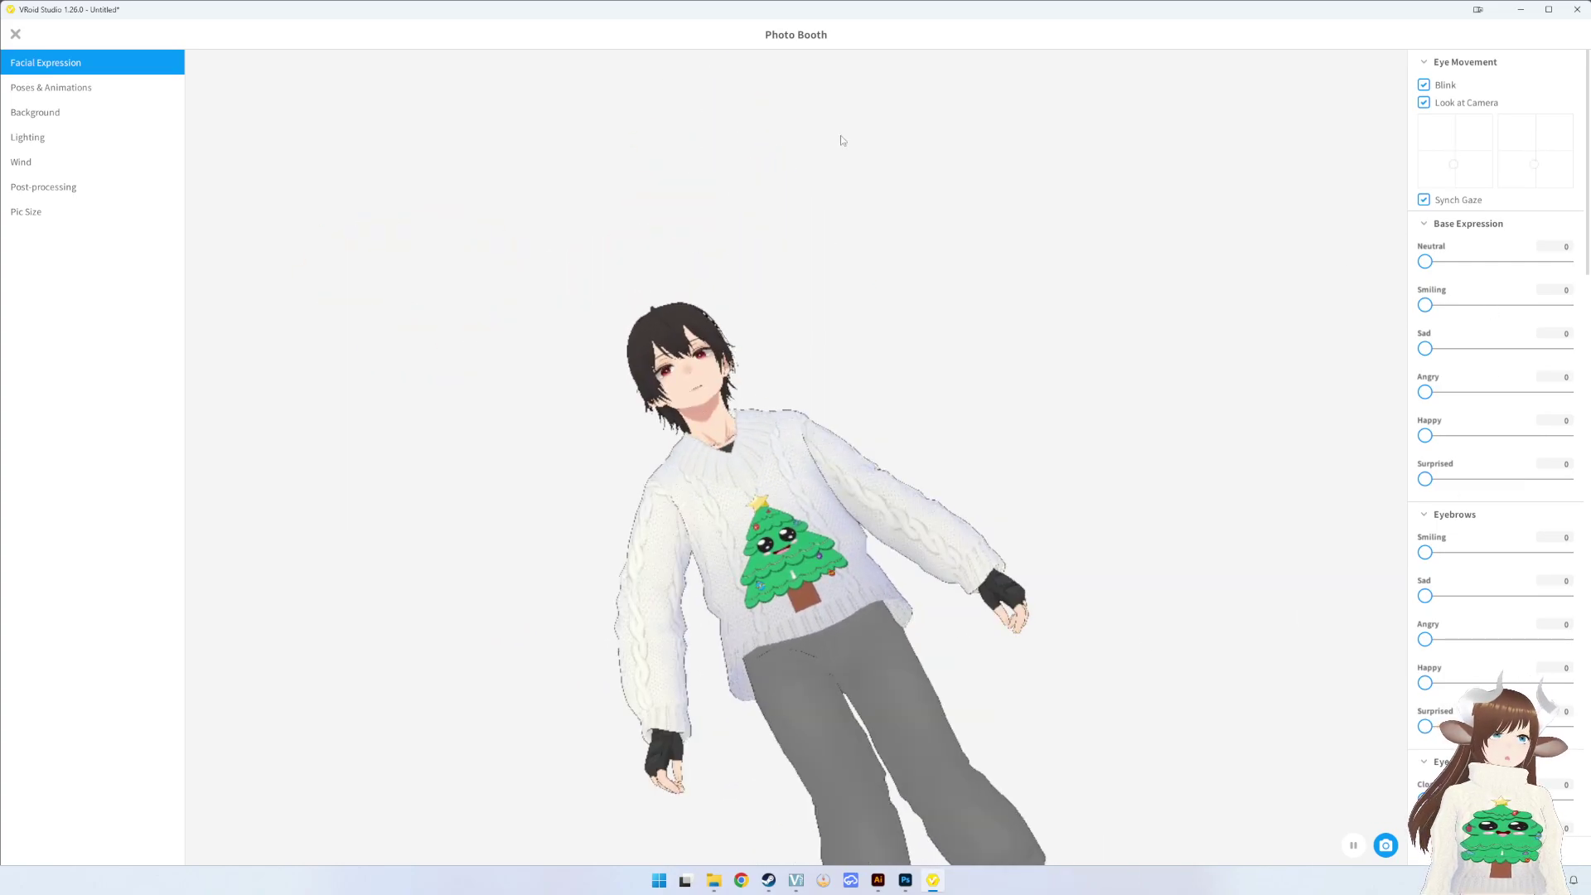
- Browse Poses & Animations, trying gazing, LookOverShoulder, crouching and hands-forward animations on the model
{"action": "left_click", "coordinate": [52, 87]}
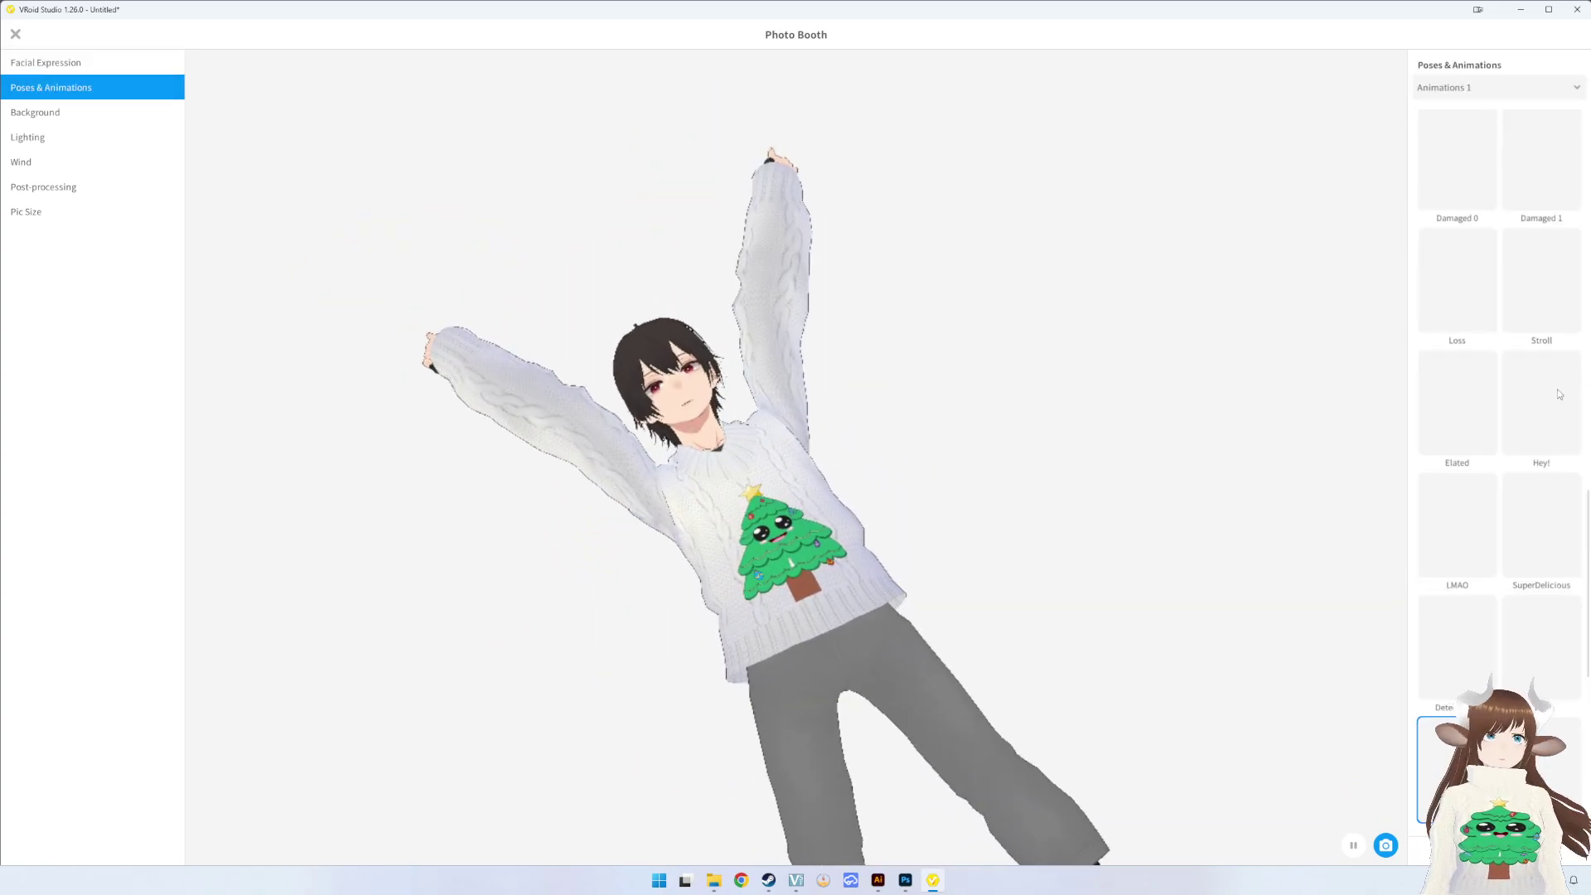
{"action": "scroll", "coordinate": [1458, 675], "scroll_direction": "down", "scroll_amount": 1}
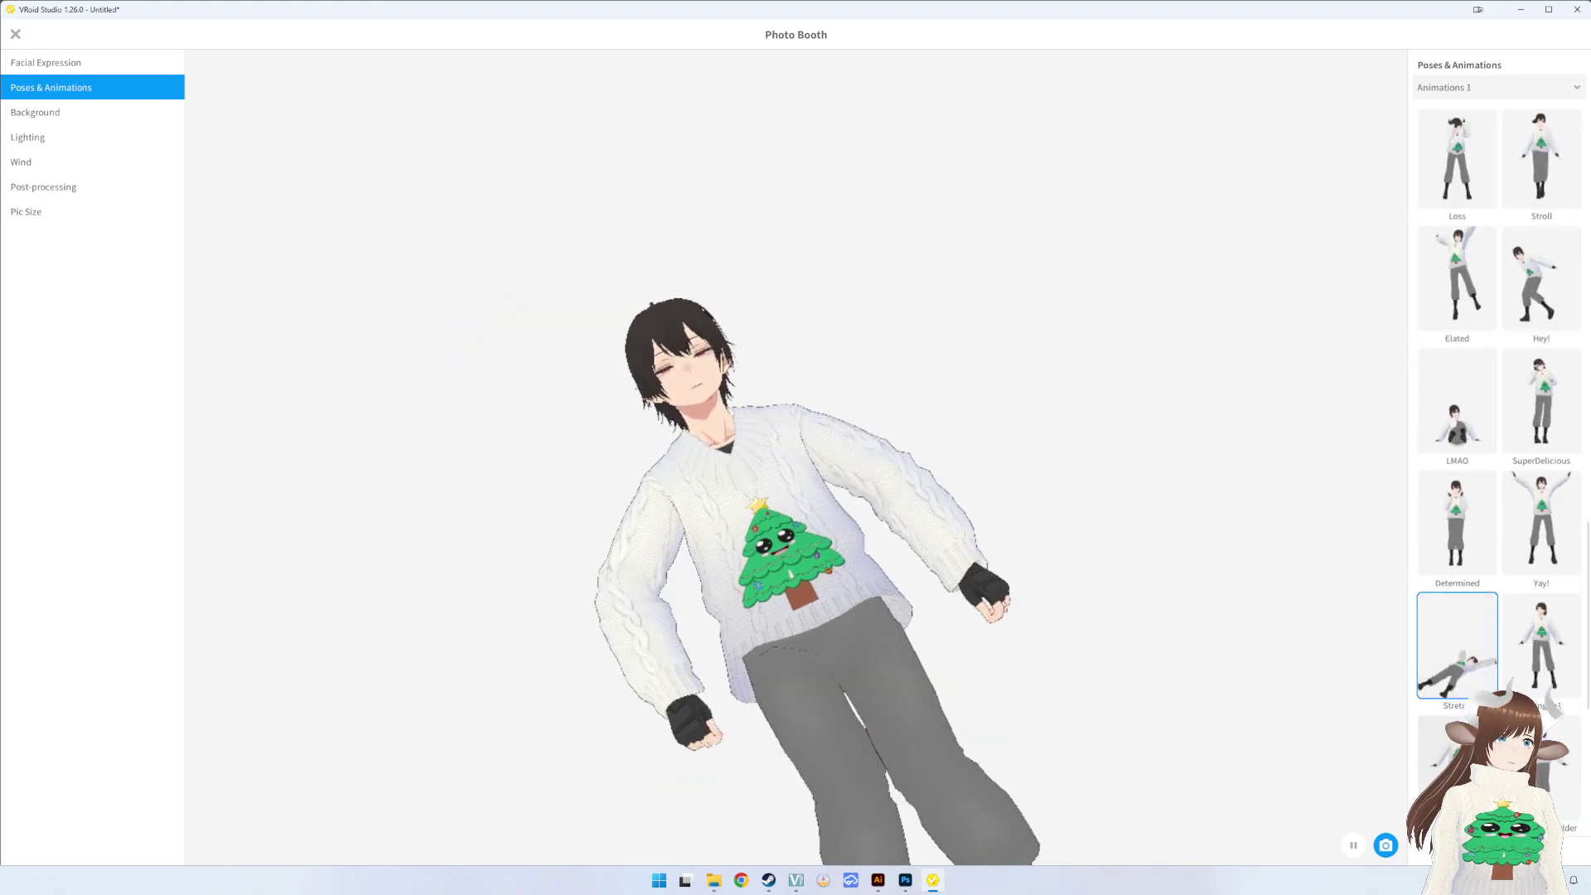
{"action": "left_click", "coordinate": [1542, 669]}
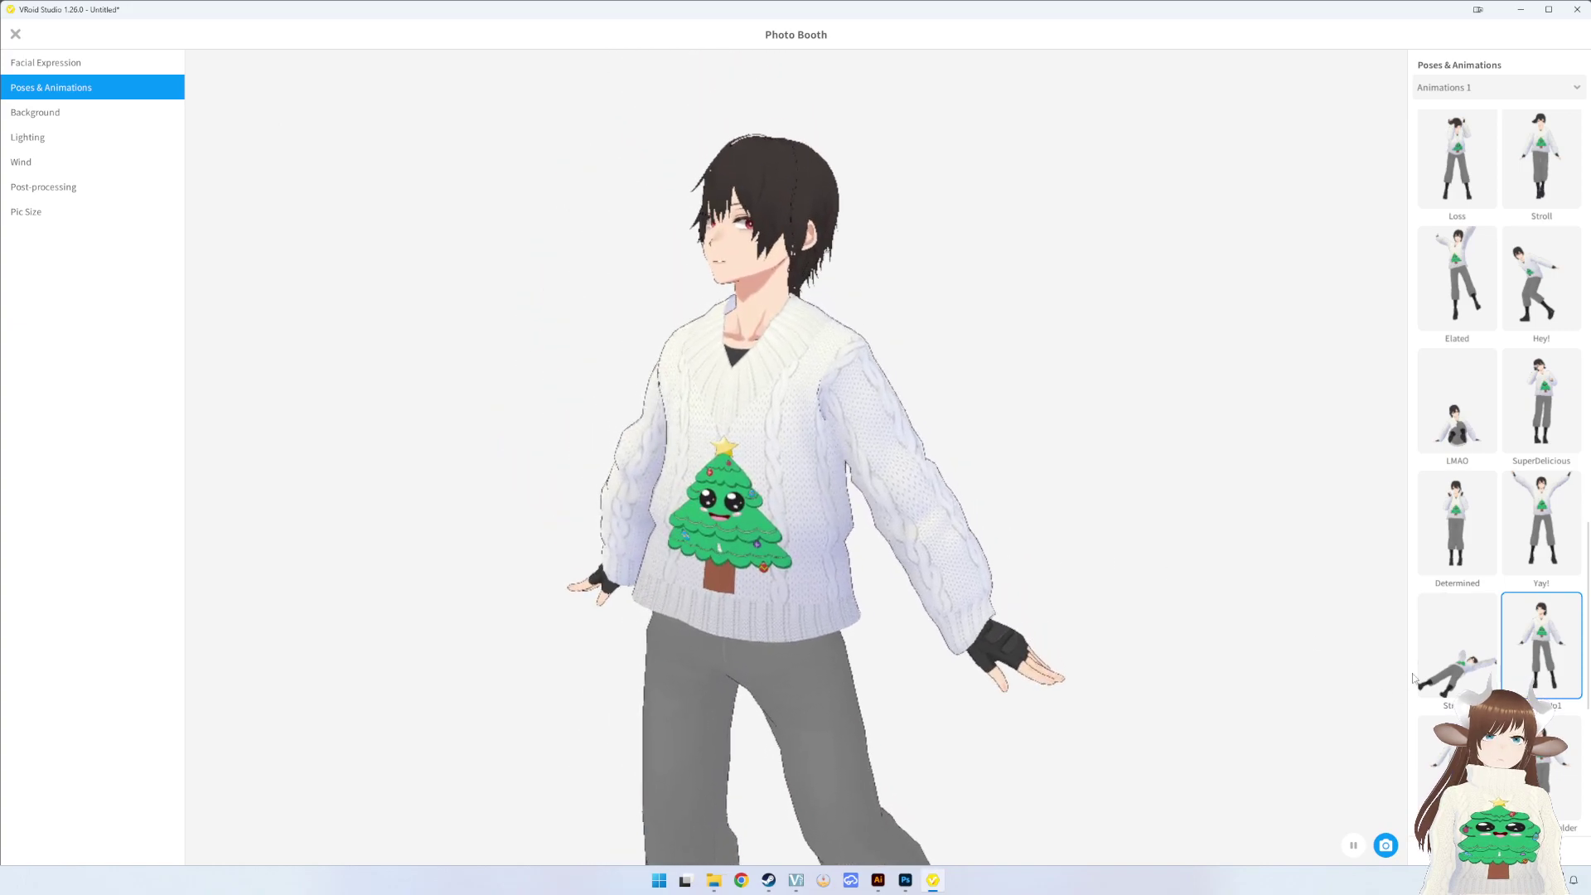
{"action": "left_click", "coordinate": [1442, 746]}
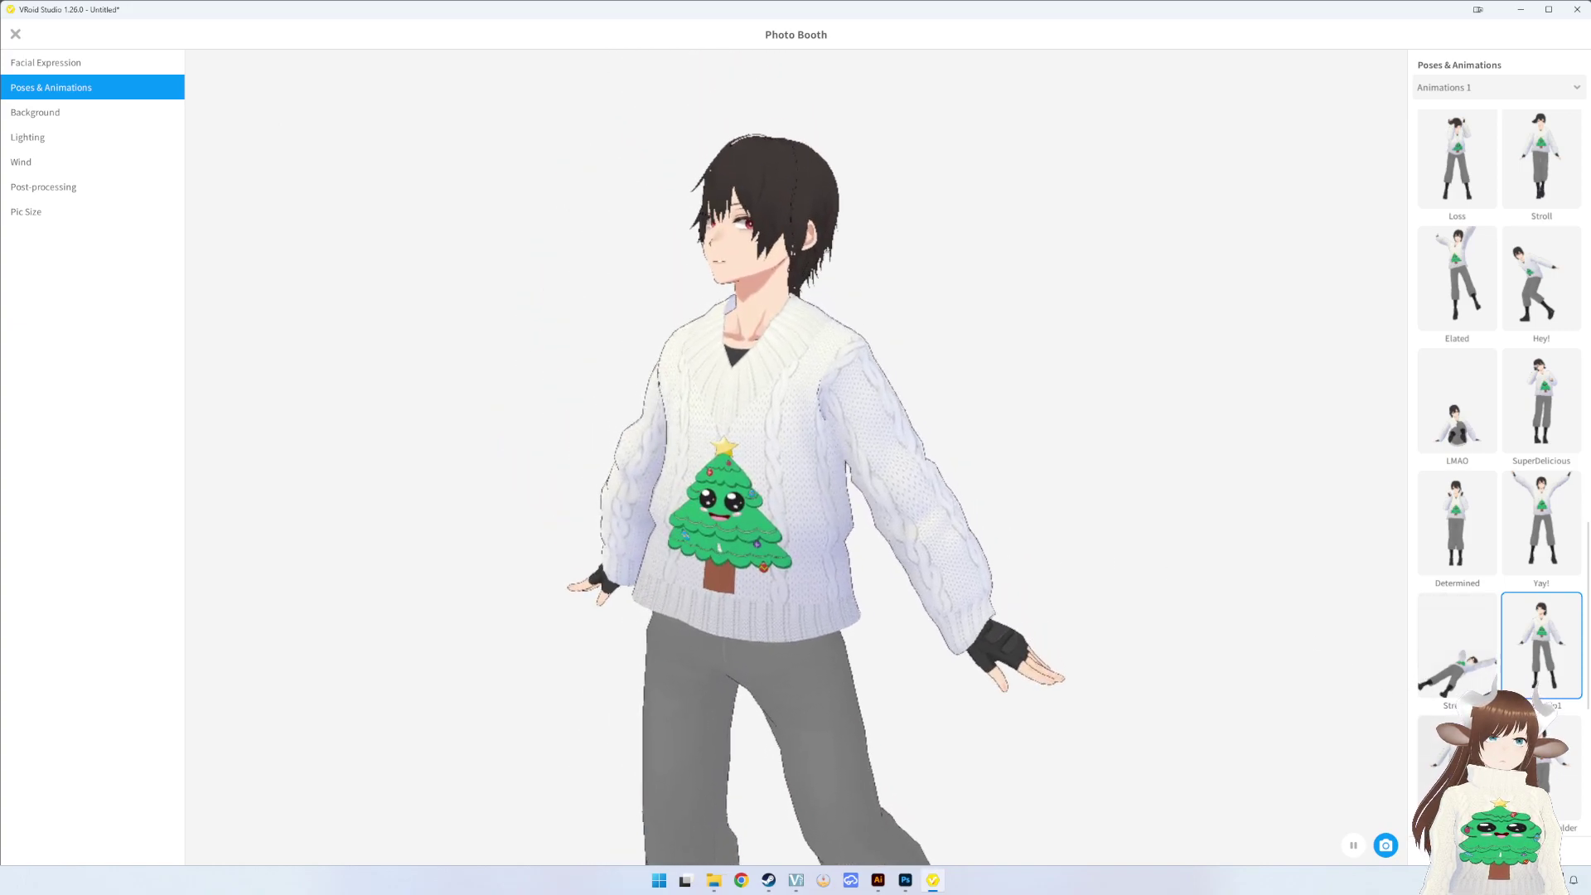
{"action": "left_click", "coordinate": [1538, 776]}
{"action": "scroll", "coordinate": [1539, 776], "scroll_direction": "down", "scroll_amount": 3}
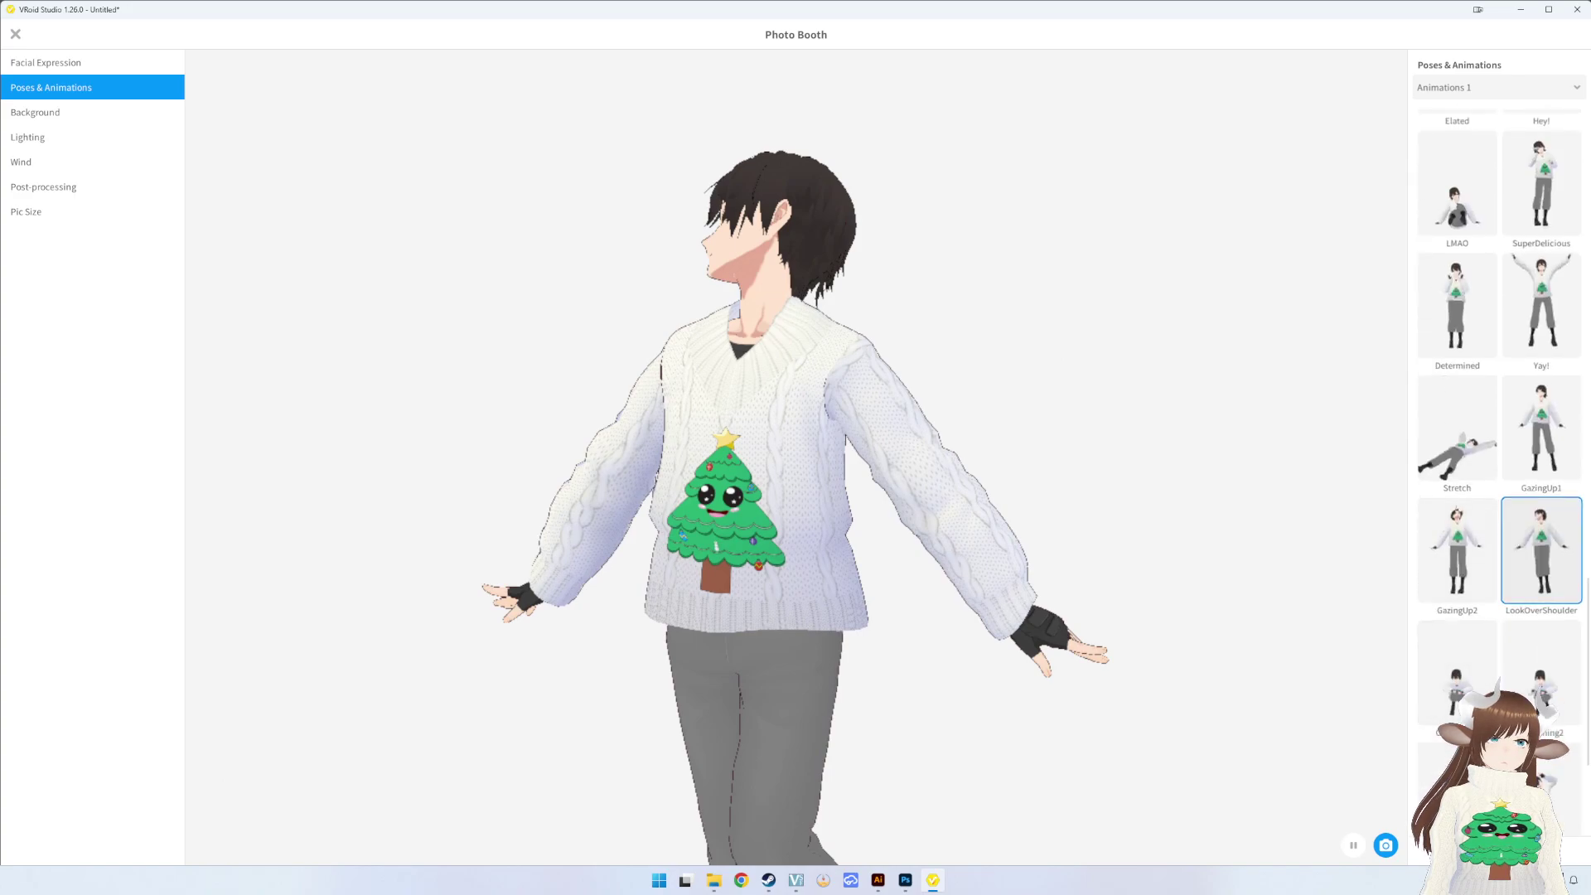
{"action": "left_click", "coordinate": [1456, 671]}
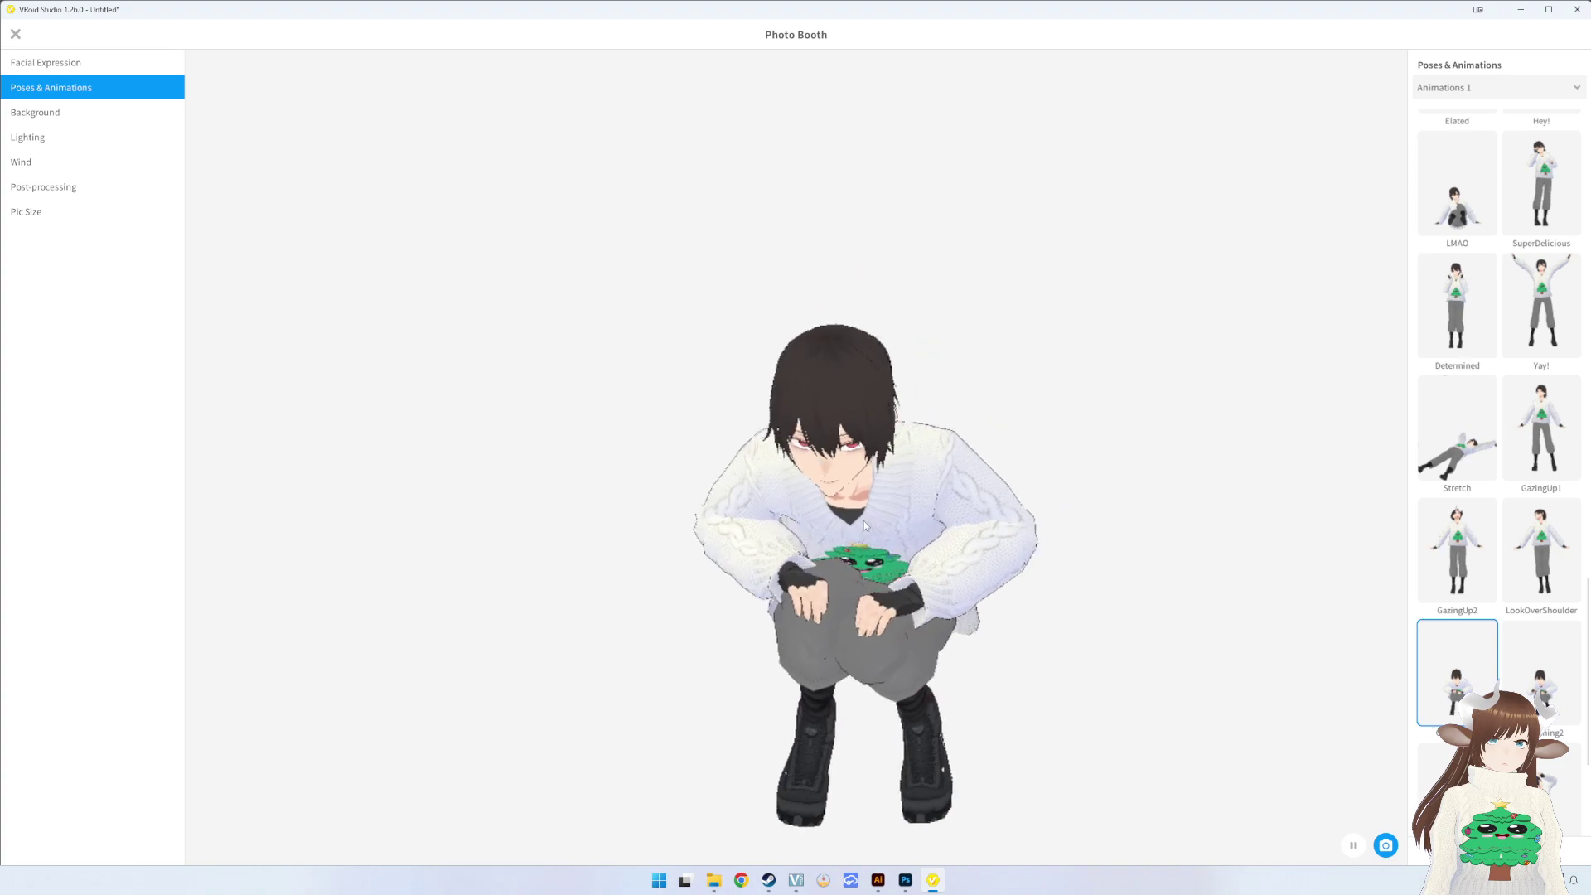
{"action": "scroll", "coordinate": [1541, 580], "scroll_direction": "down", "scroll_amount": 3}
{"action": "scroll", "coordinate": [1541, 580], "scroll_direction": "down", "scroll_amount": 2}
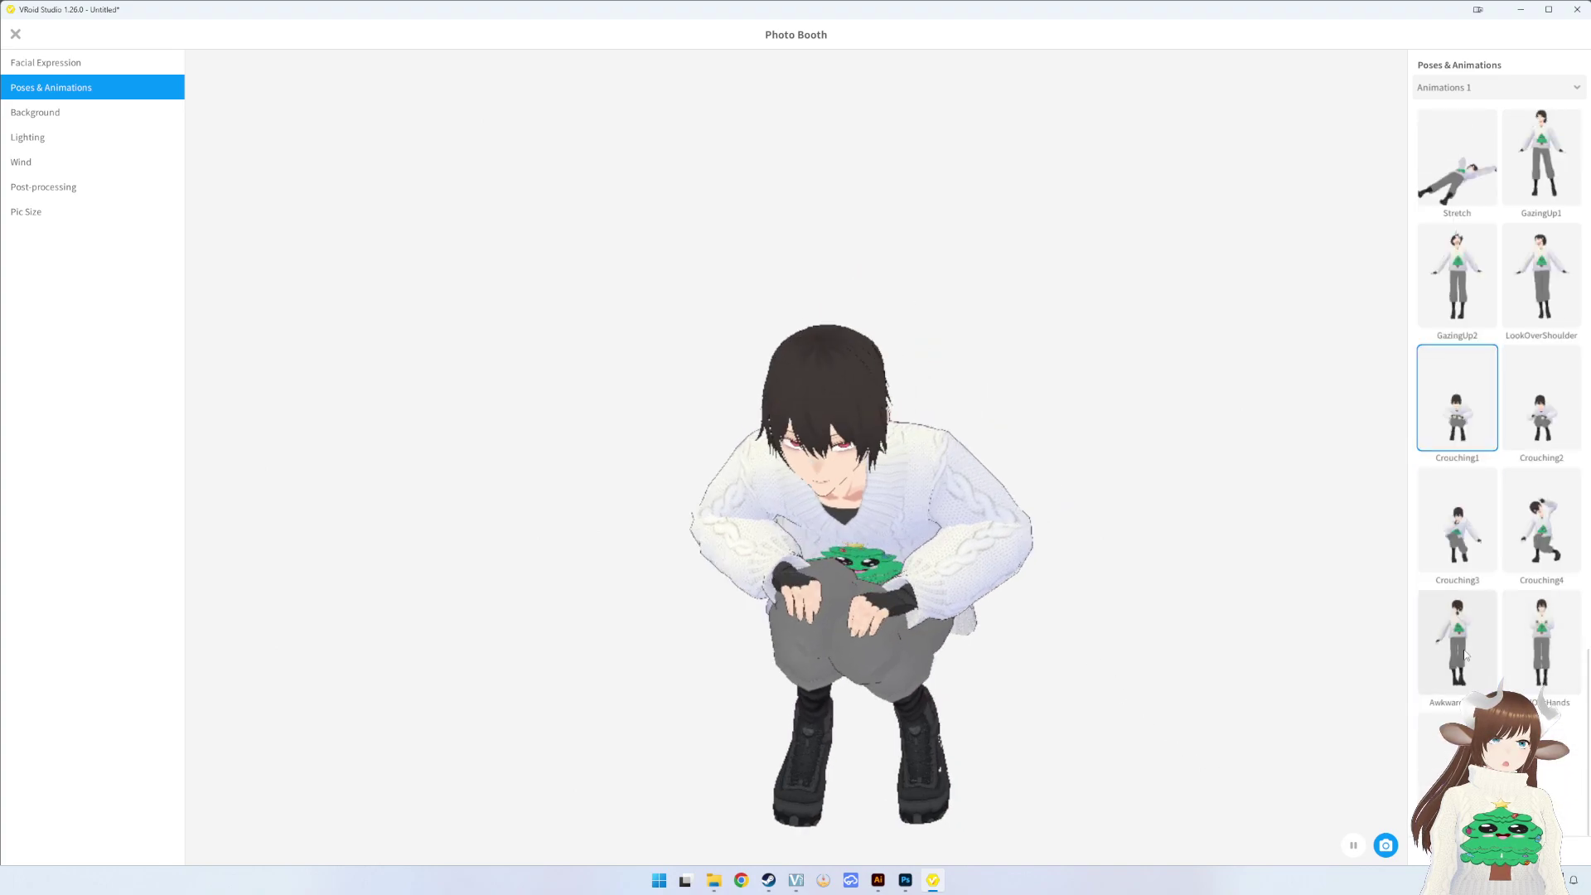
{"action": "left_click", "coordinate": [1457, 642]}
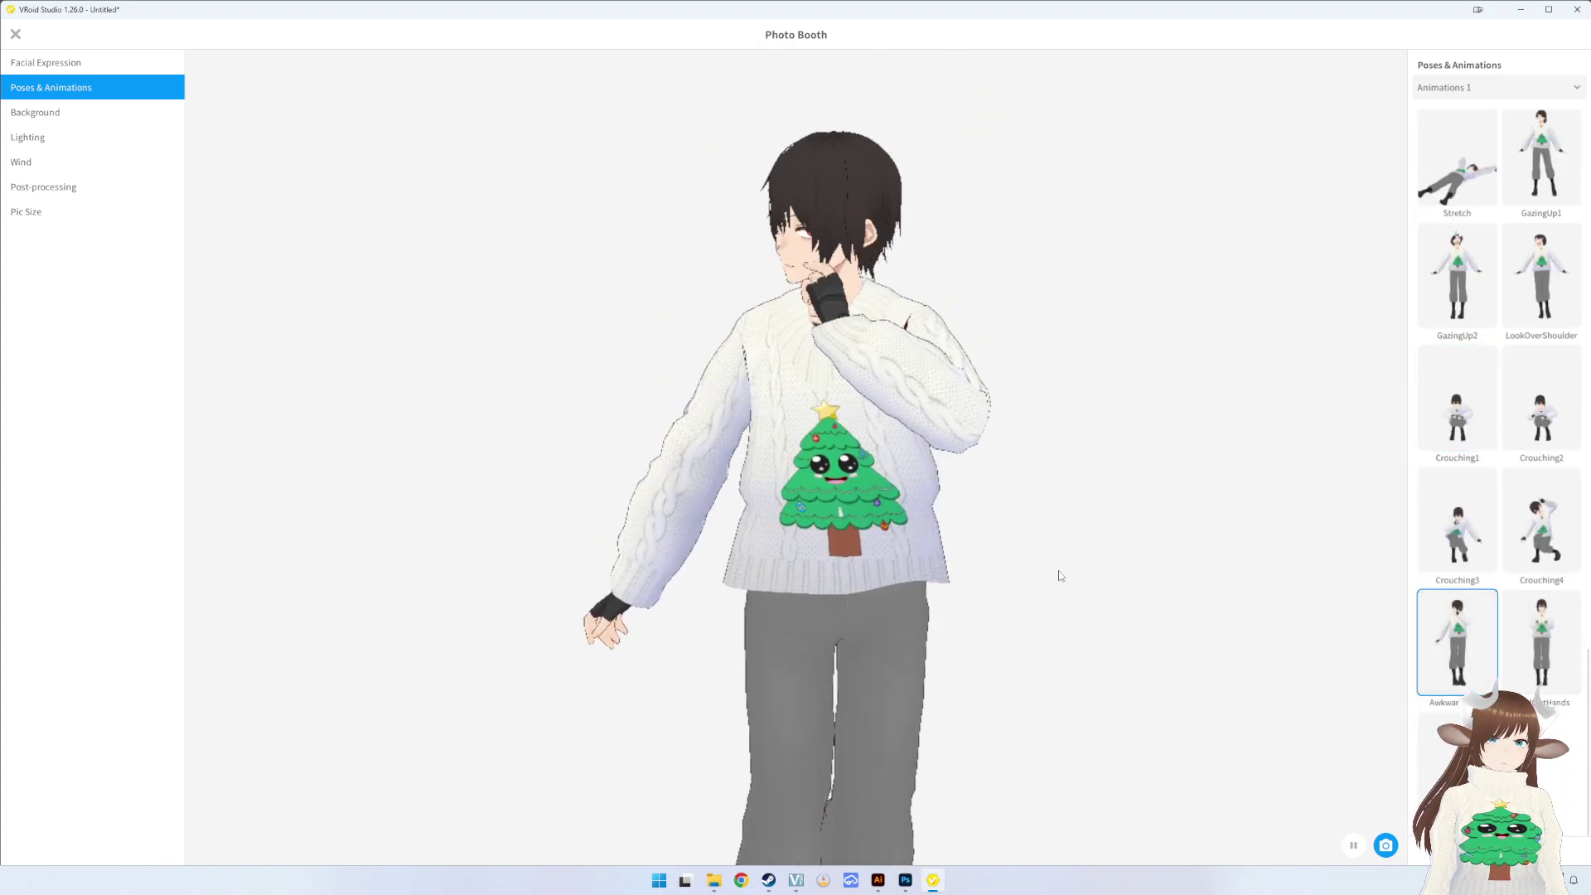
{"action": "left_click", "coordinate": [1531, 635]}
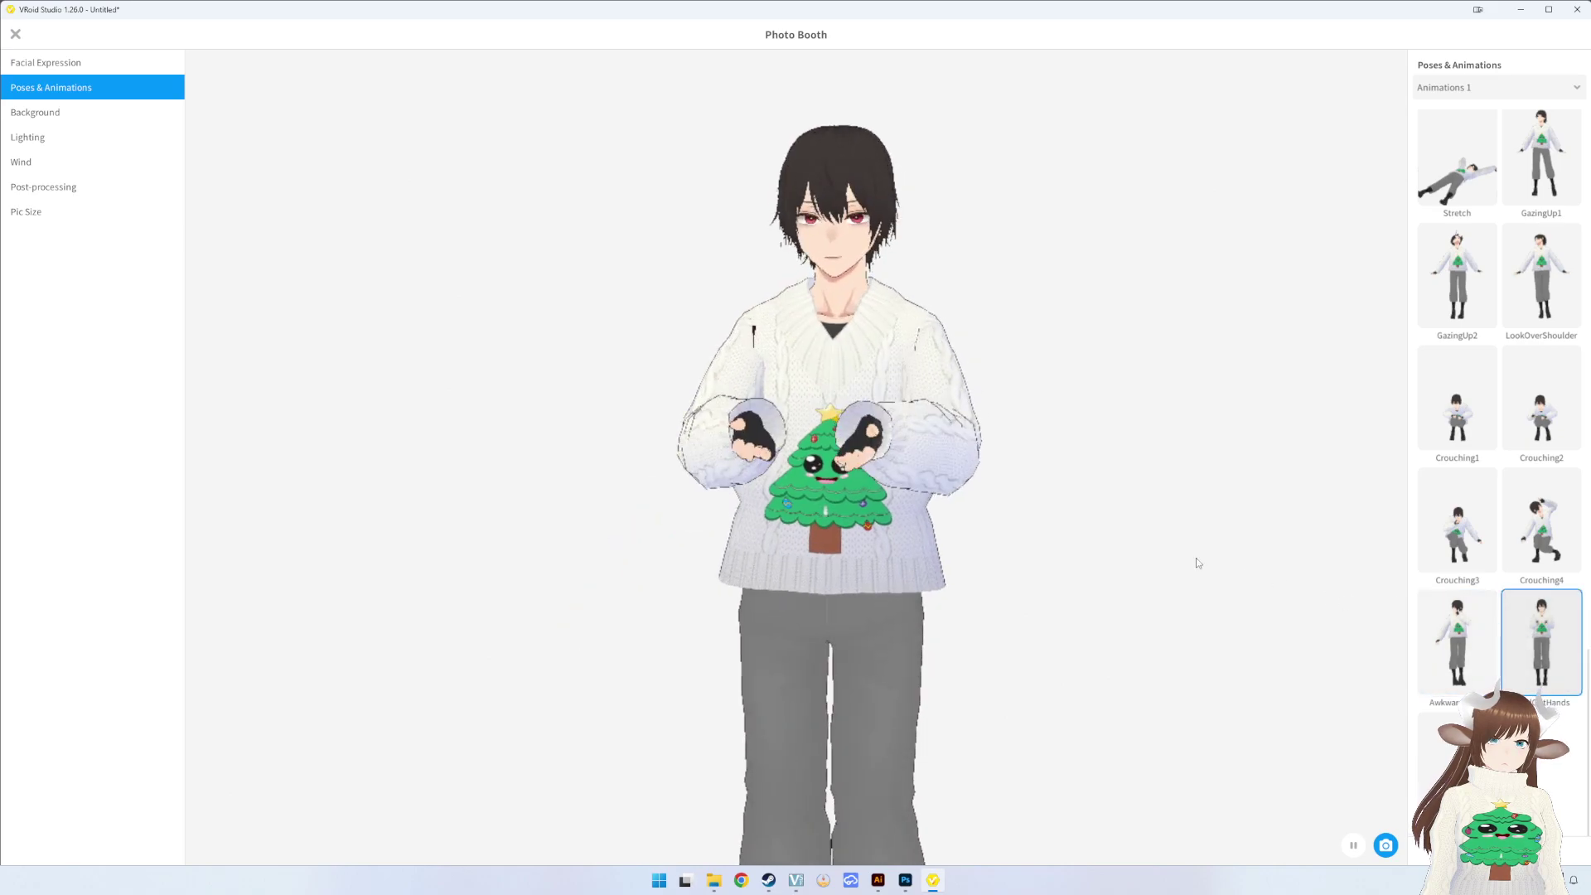
- Try Damaged 0, Loss, Hey! and Jumping 2, then settle on Standby 9 and pause it
{"action": "scroll", "coordinate": [1454, 273], "scroll_direction": "down", "scroll_amount": 2}
{"action": "scroll", "coordinate": [1454, 273], "scroll_direction": "down", "scroll_amount": 3}
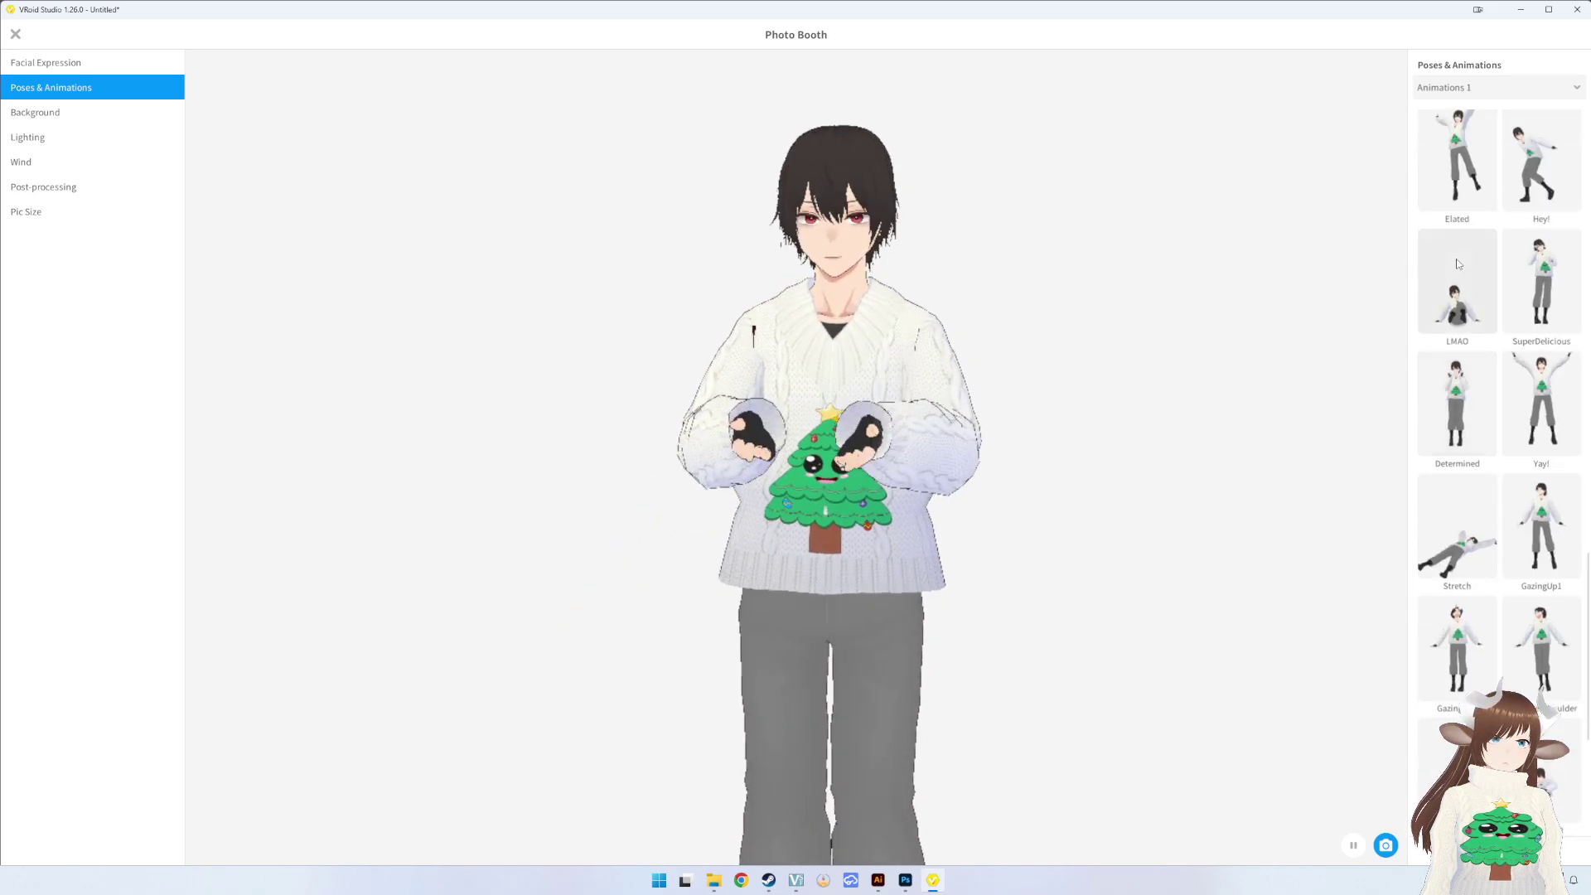
{"action": "scroll", "coordinate": [1454, 273], "scroll_direction": "down", "scroll_amount": 3}
{"action": "scroll", "coordinate": [1454, 273], "scroll_direction": "up", "scroll_amount": 2}
{"action": "left_click", "coordinate": [1481, 507]}
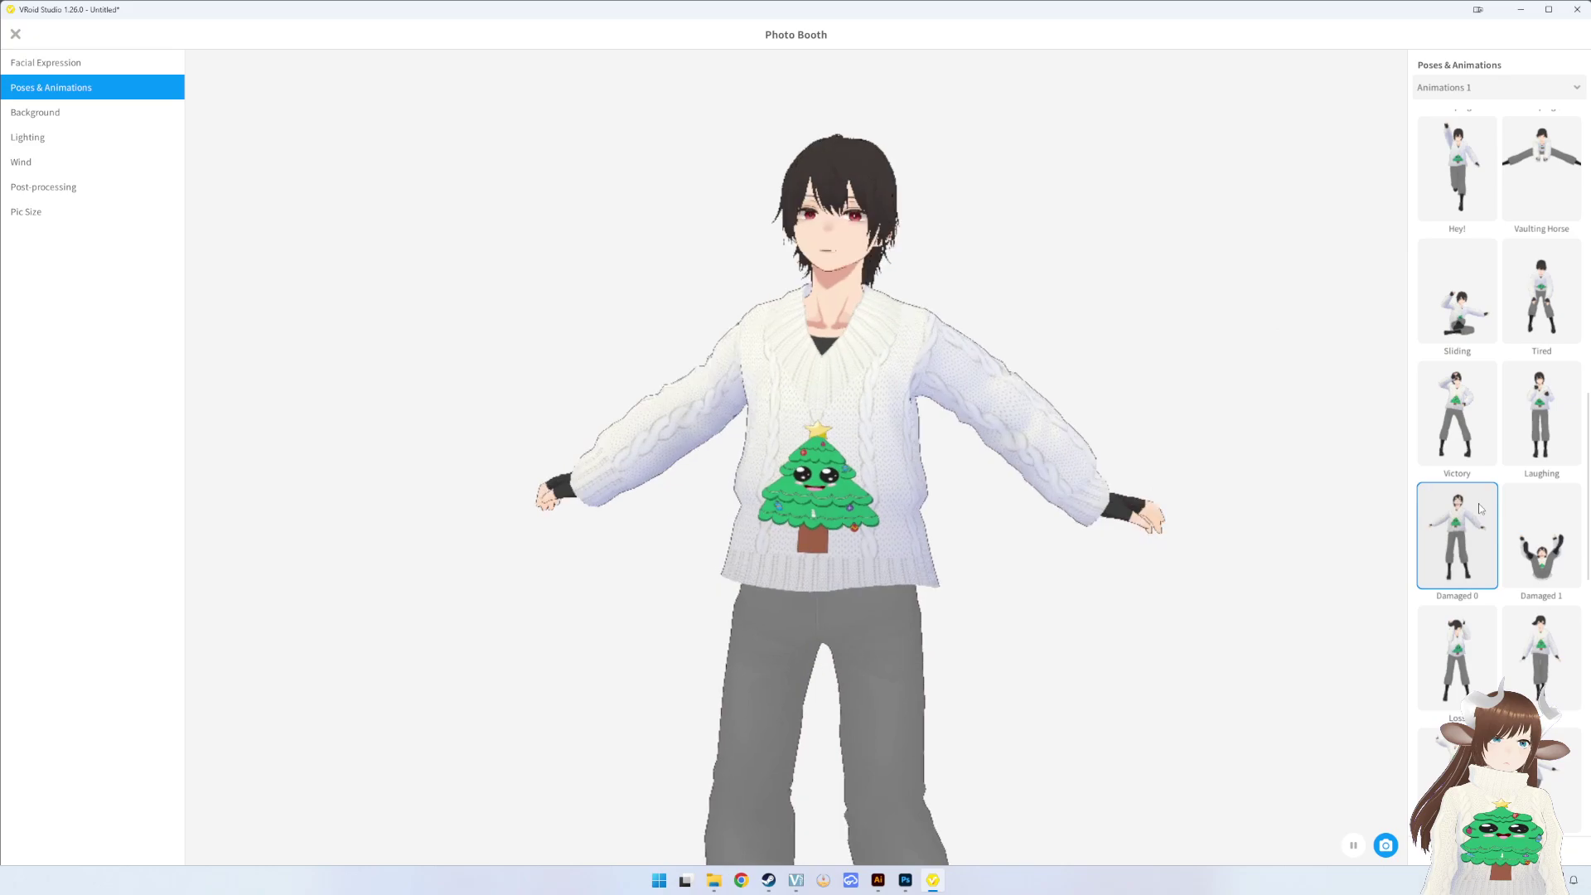
{"action": "left_click", "coordinate": [1443, 628]}
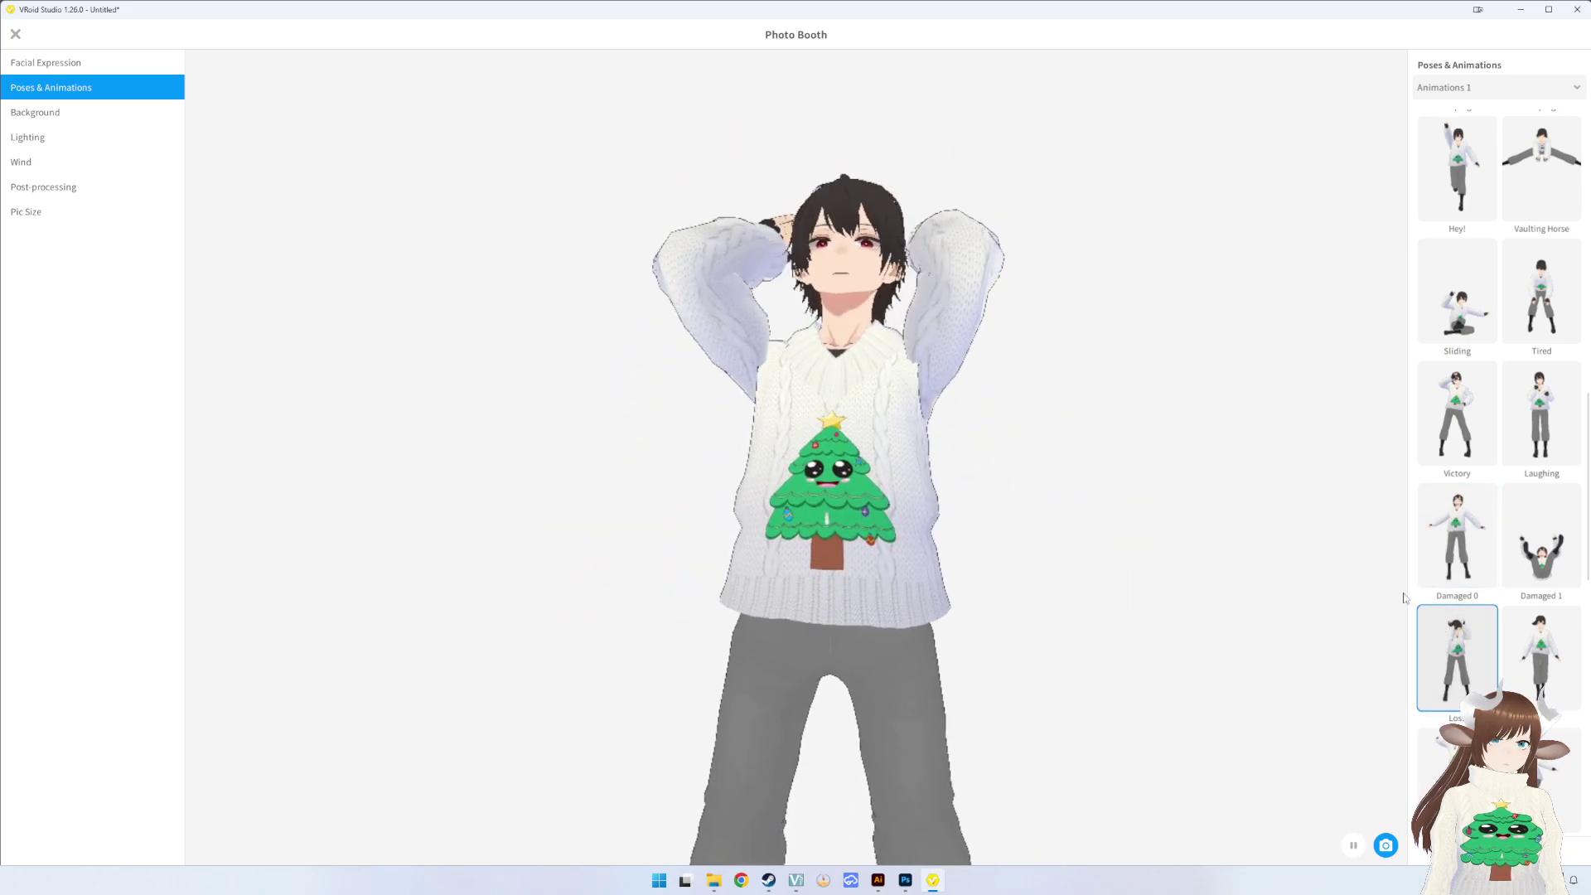
{"action": "scroll", "coordinate": [1450, 331], "scroll_direction": "up", "scroll_amount": 1}
{"action": "left_click", "coordinate": [1450, 190]}
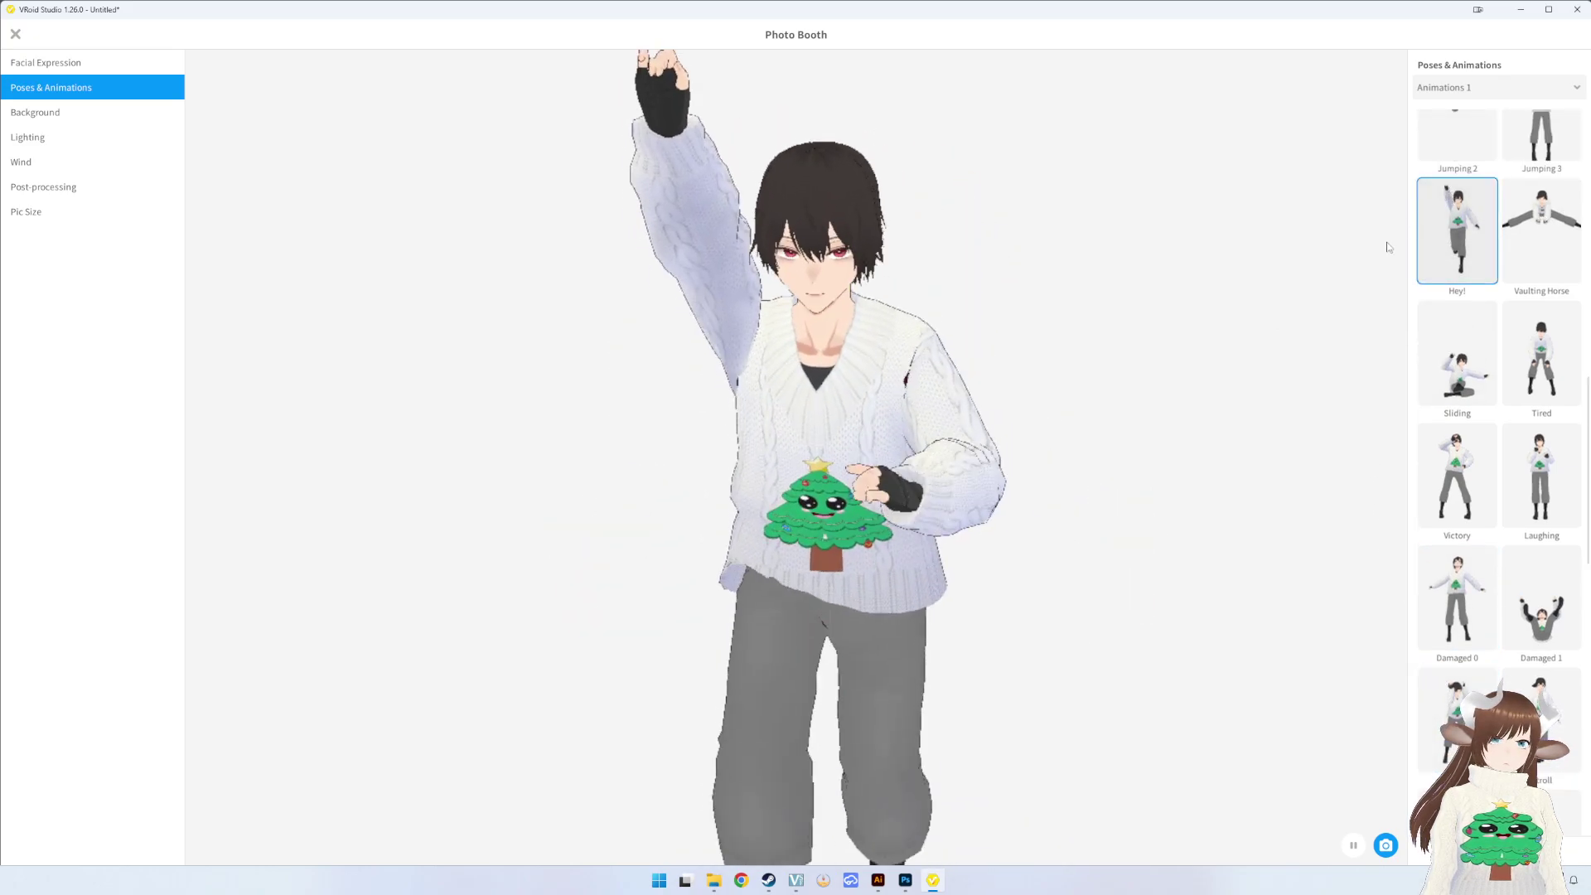
{"action": "scroll", "coordinate": [1491, 238], "scroll_direction": "up", "scroll_amount": 1}
{"action": "scroll", "coordinate": [1491, 238], "scroll_direction": "up", "scroll_amount": 4}
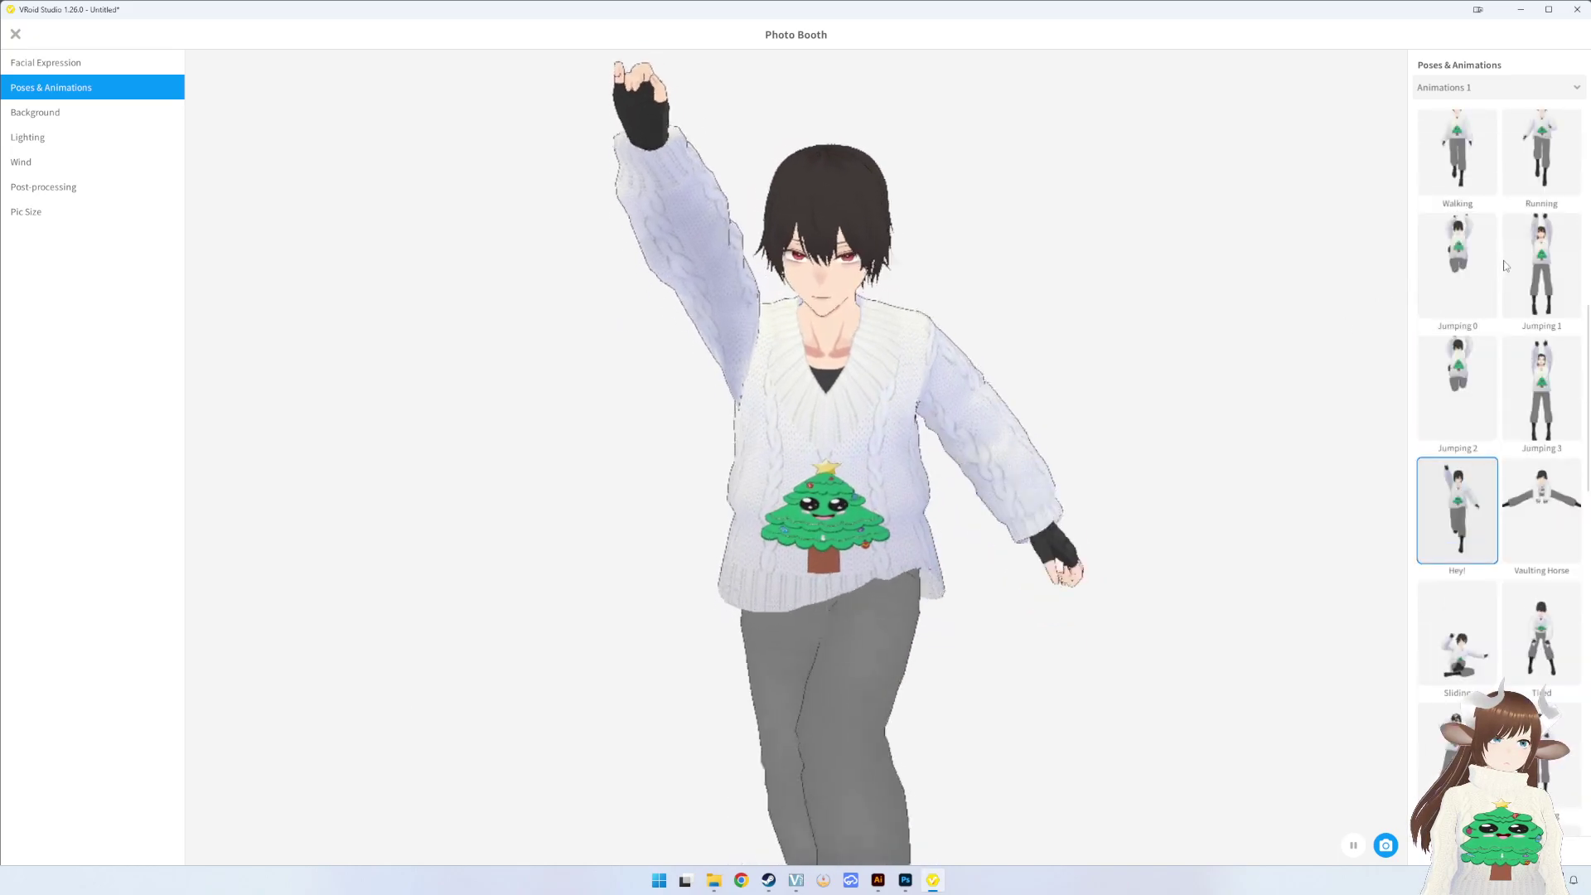
{"action": "left_click", "coordinate": [1457, 388]}
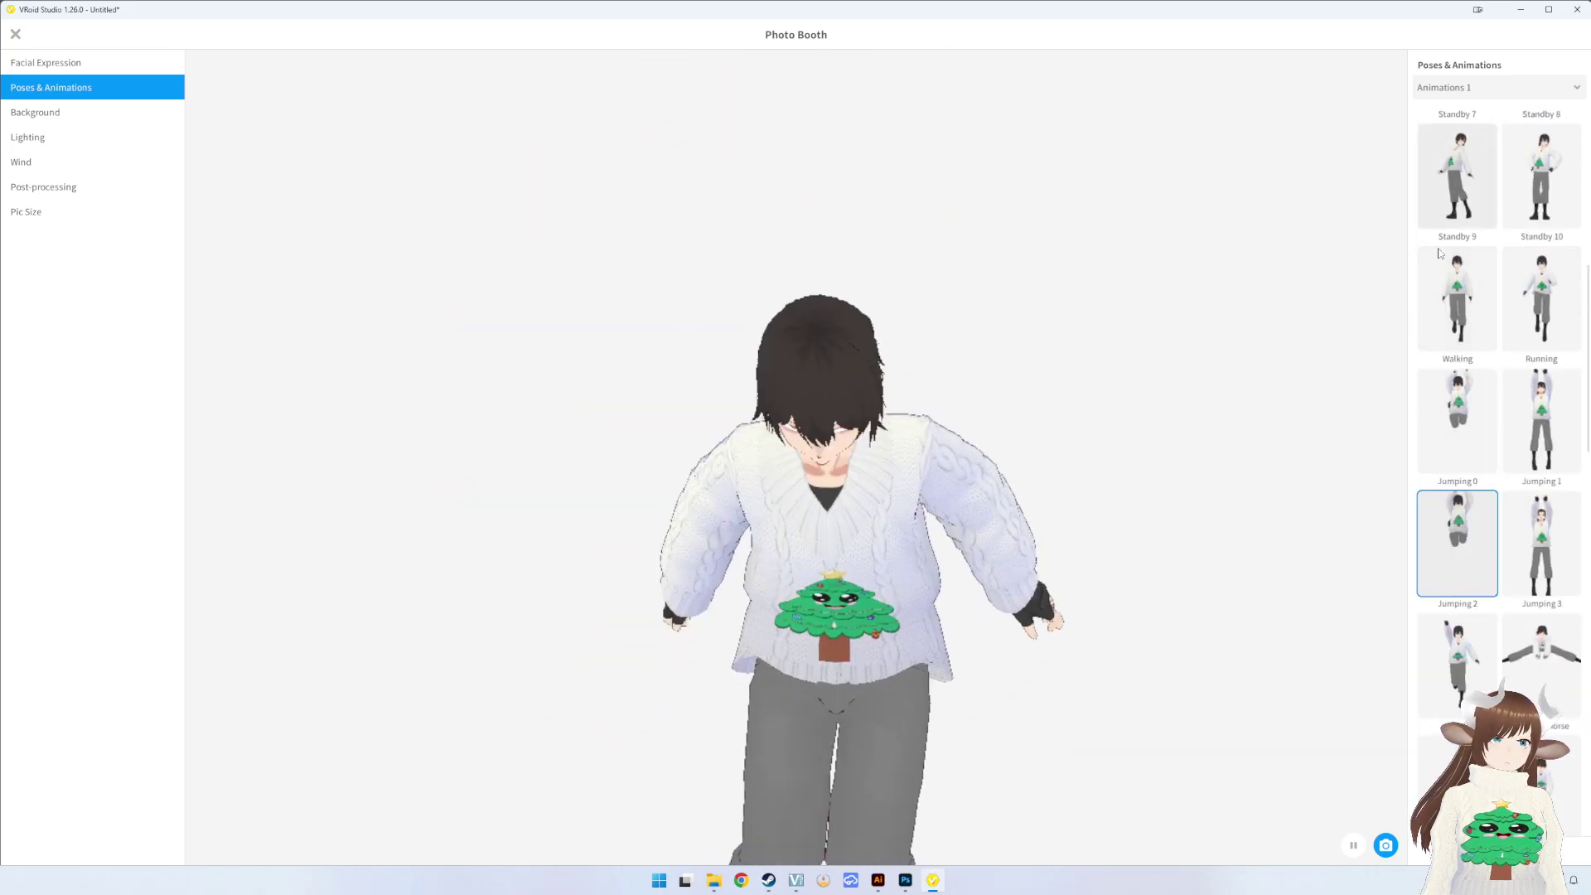
{"action": "scroll", "coordinate": [1441, 261], "scroll_direction": "up", "scroll_amount": 3}
{"action": "left_click", "coordinate": [1458, 238]}
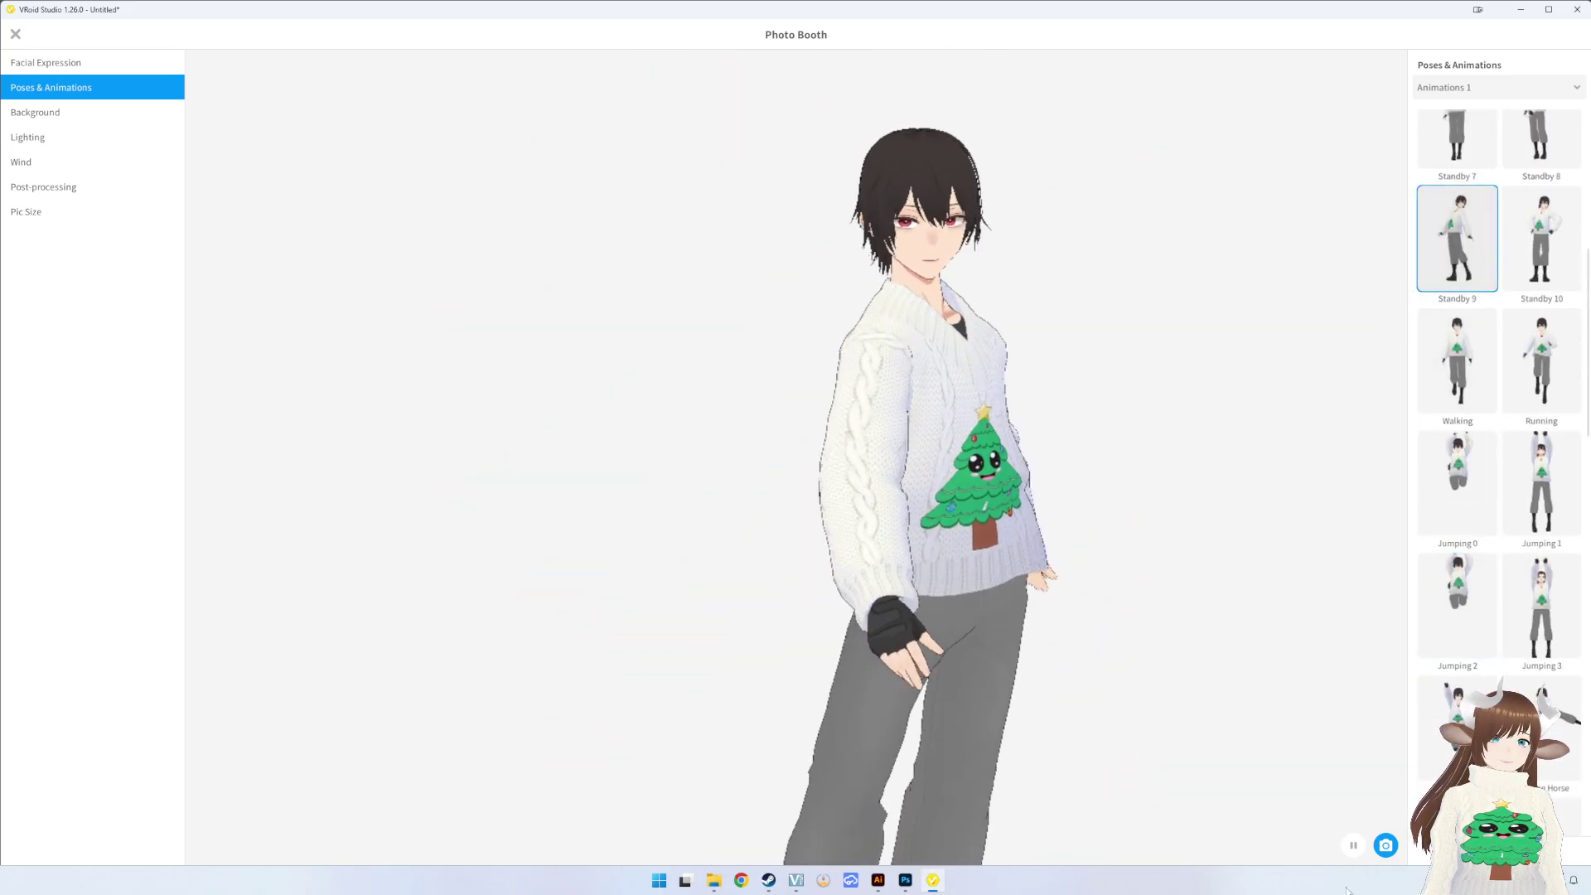
{"action": "left_click", "coordinate": [1361, 849]}
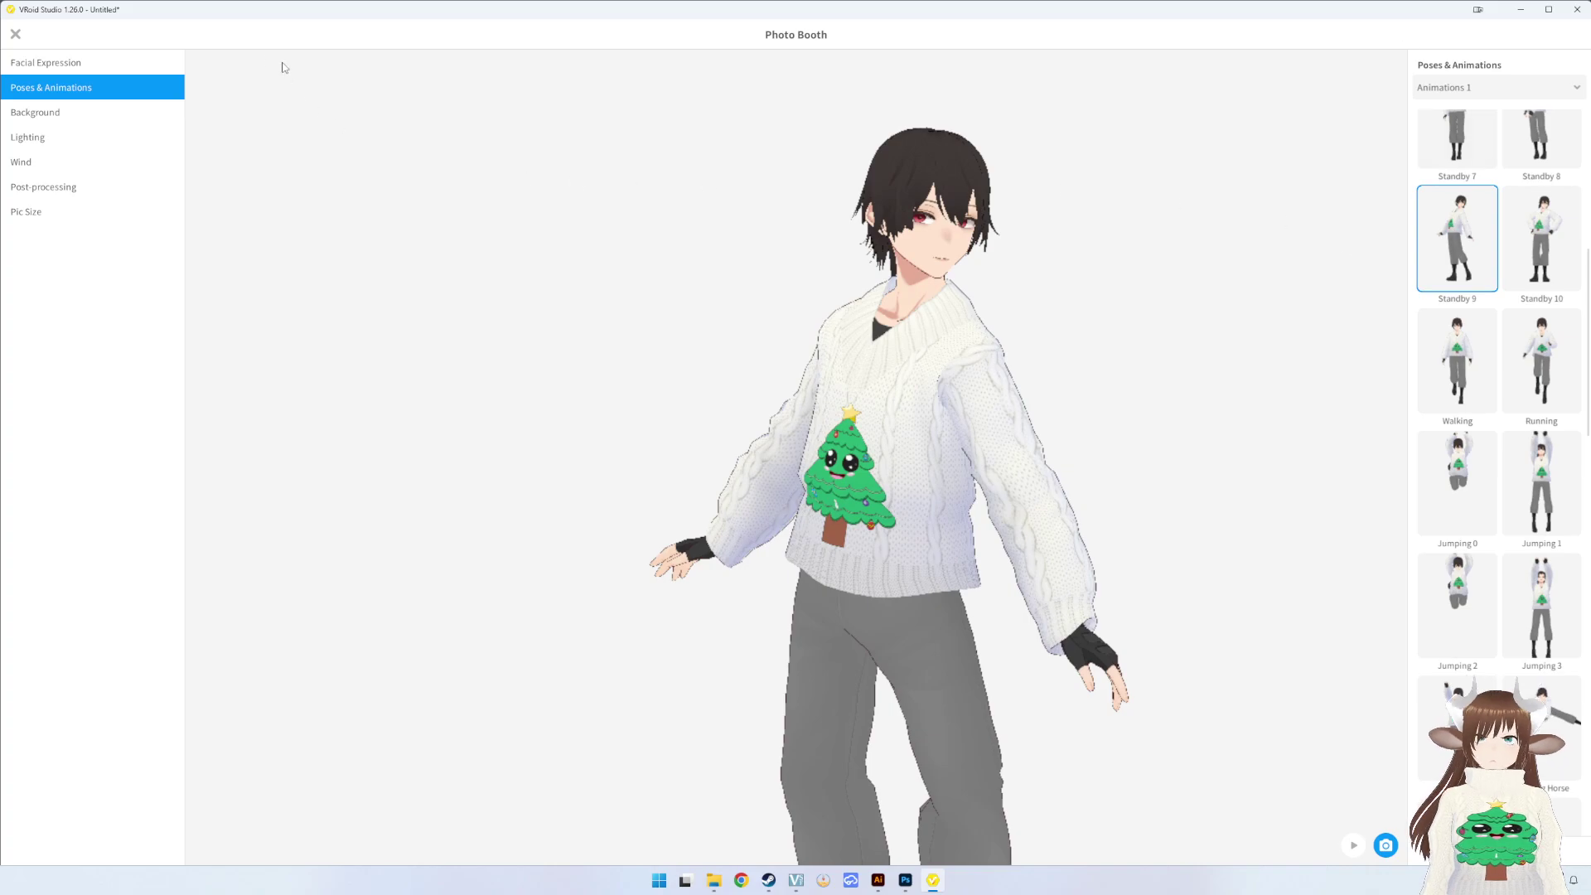
- Turn on Look at Camera, adjust the eye gaze, and zoom in on the Christmas tree sweater
{"action": "left_click", "coordinate": [142, 70]}
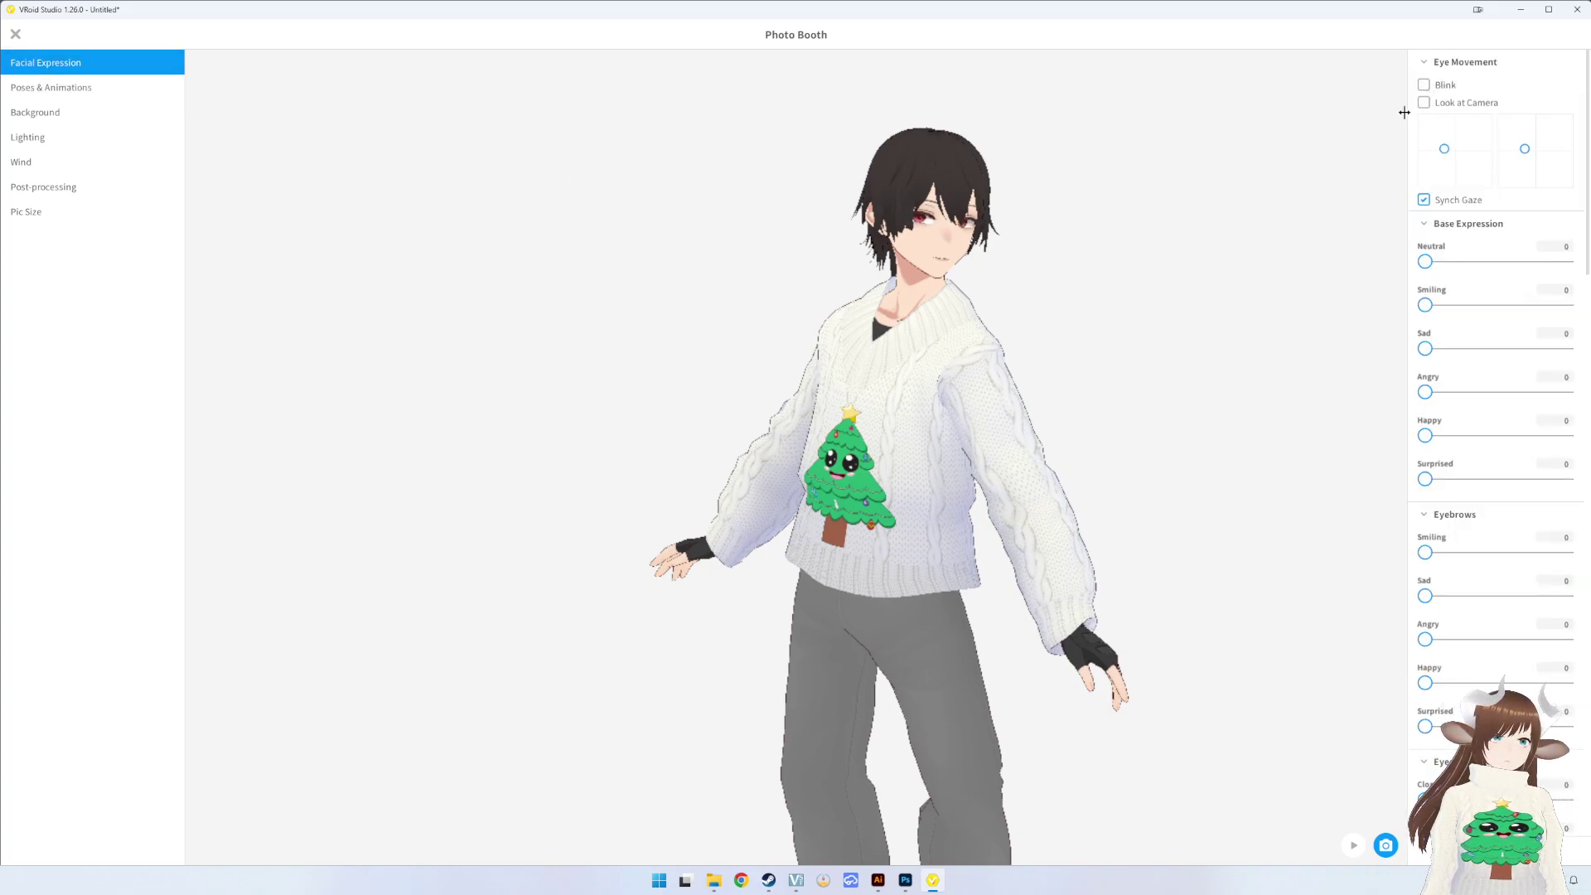
{"action": "right_click_drag", "start_coordinate": [863, 375], "coordinate": [886, 395]}
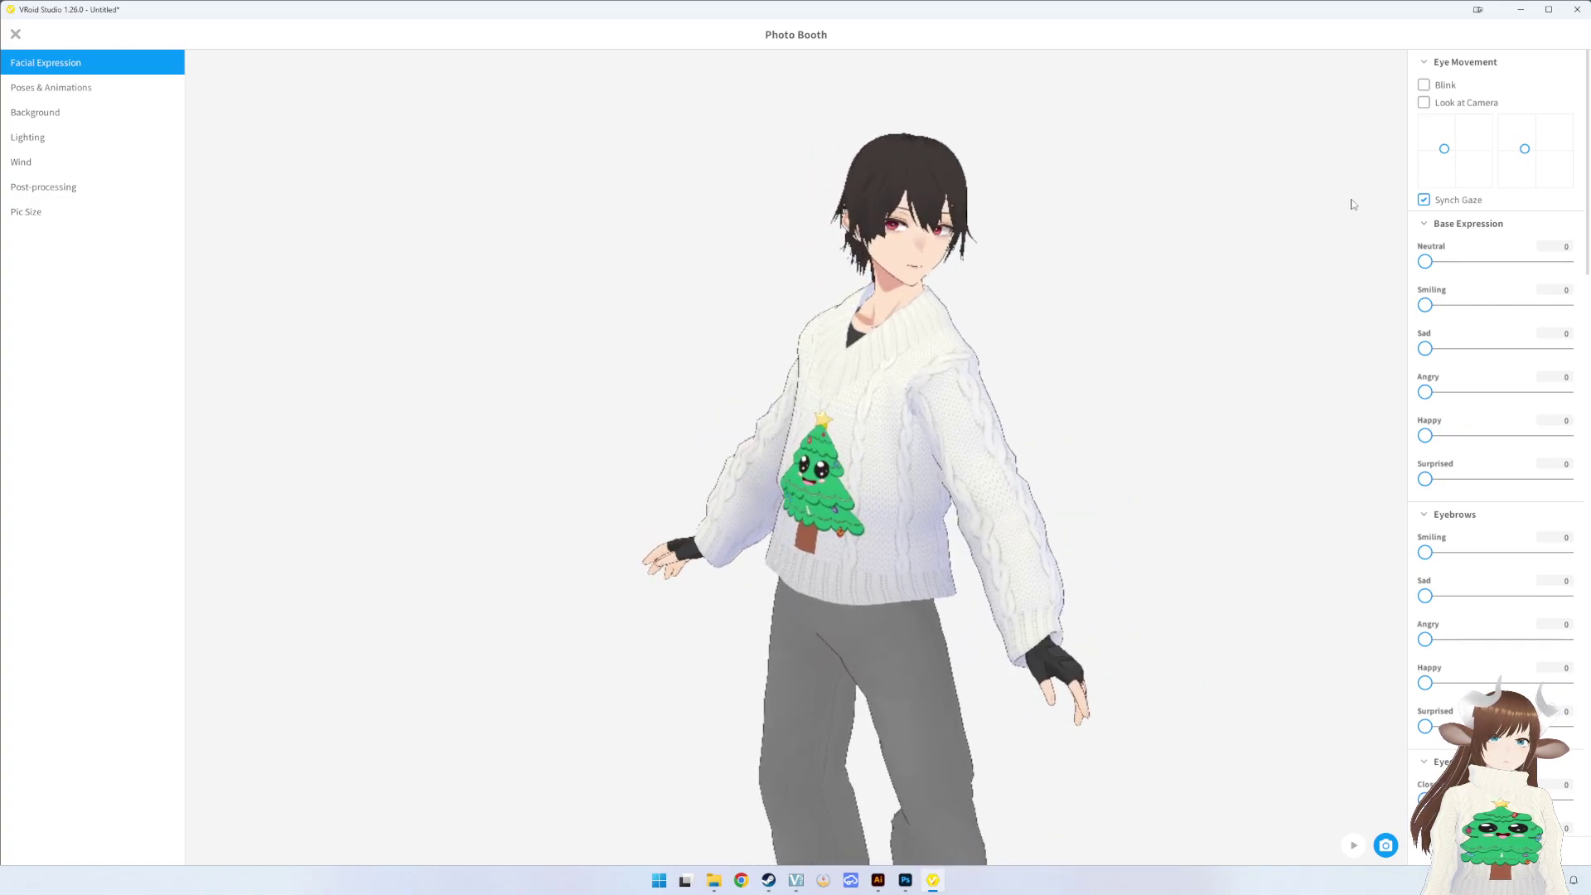
{"action": "mouse_move", "coordinate": [1447, 155]}
{"action": "left_mouse_down"}
{"action": "mouse_move", "coordinate": [1474, 153]}
{"action": "mouse_move", "coordinate": [1421, 157]}
{"action": "left_mouse_up"}
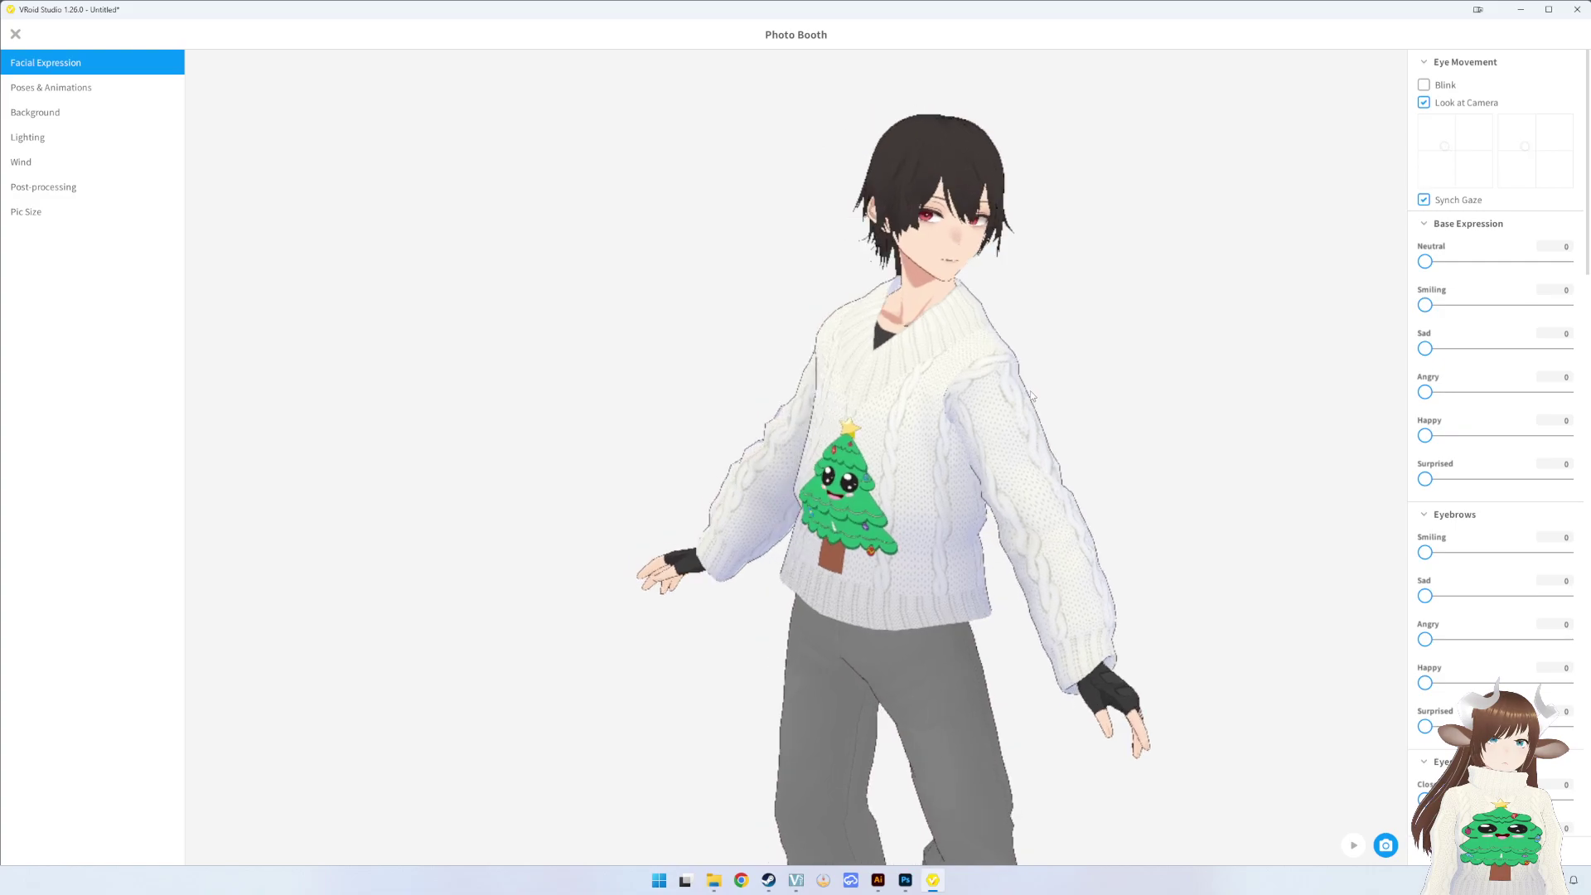
{"action": "scroll", "coordinate": [1024, 394], "scroll_direction": "up", "scroll_amount": 3}
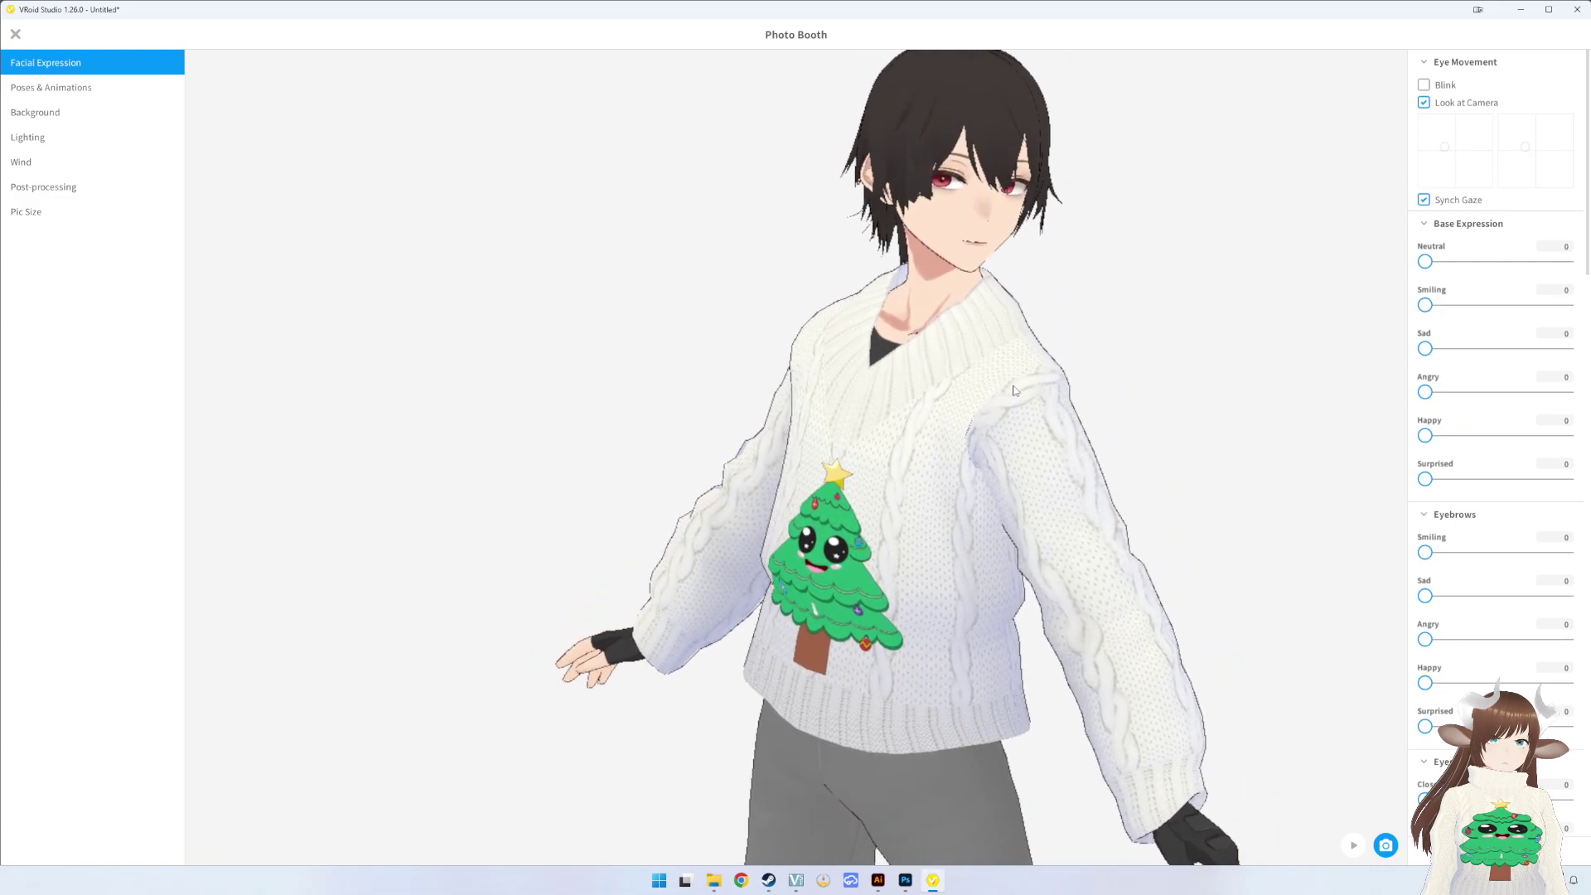
- Take a photo, save it as 'Xmas No Collar Sweater Example 1', and exit Photo Booth
{"action": "left_click", "coordinate": [1386, 845]}
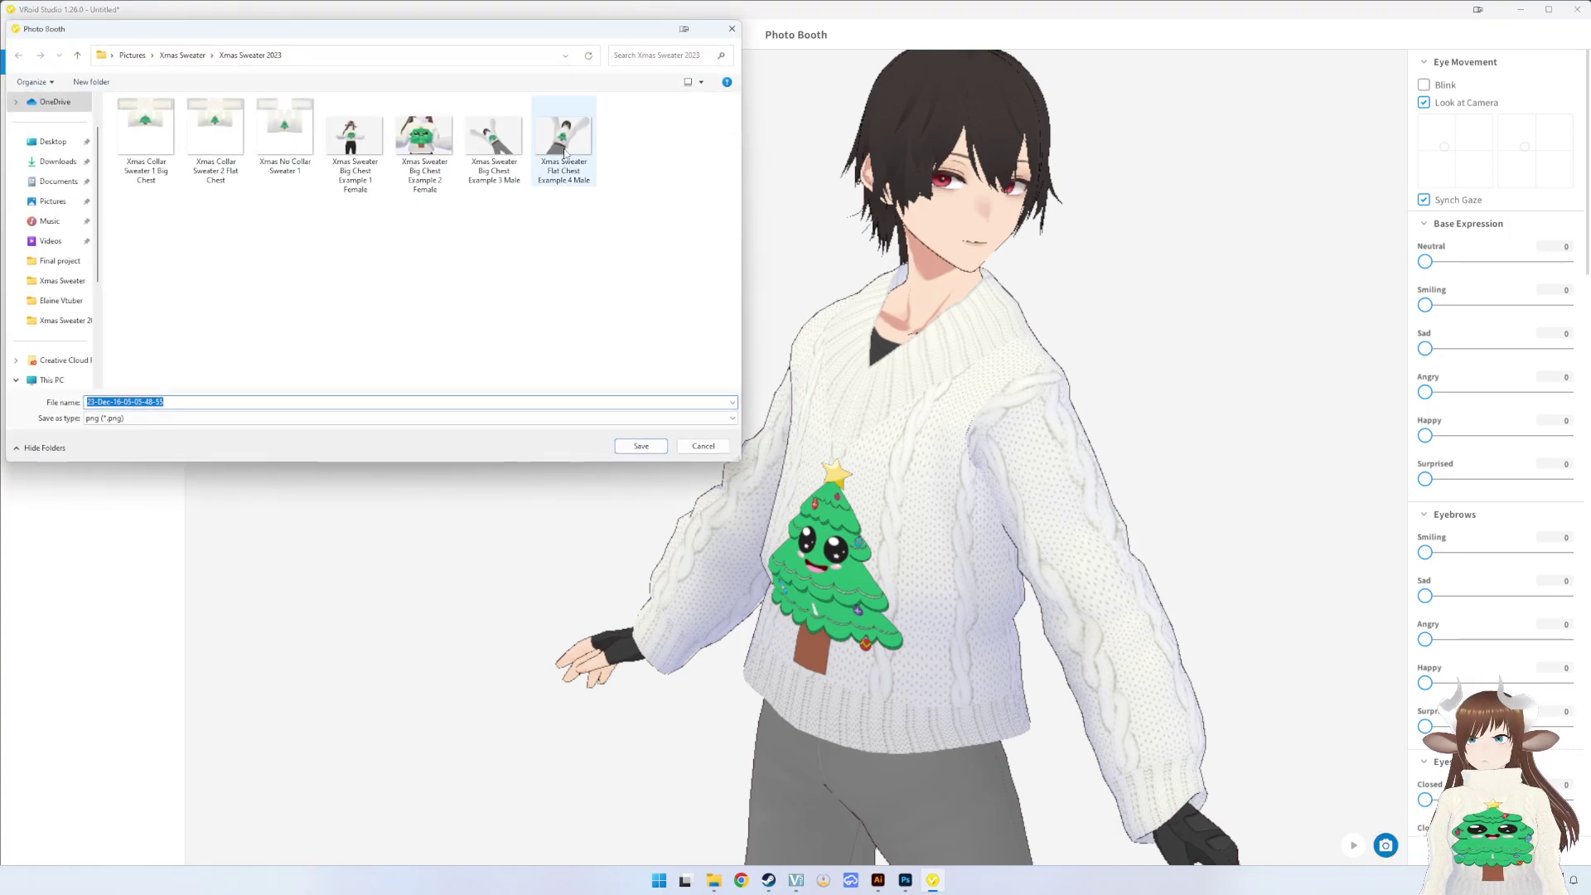
{"action": "left_click", "coordinate": [285, 136]}
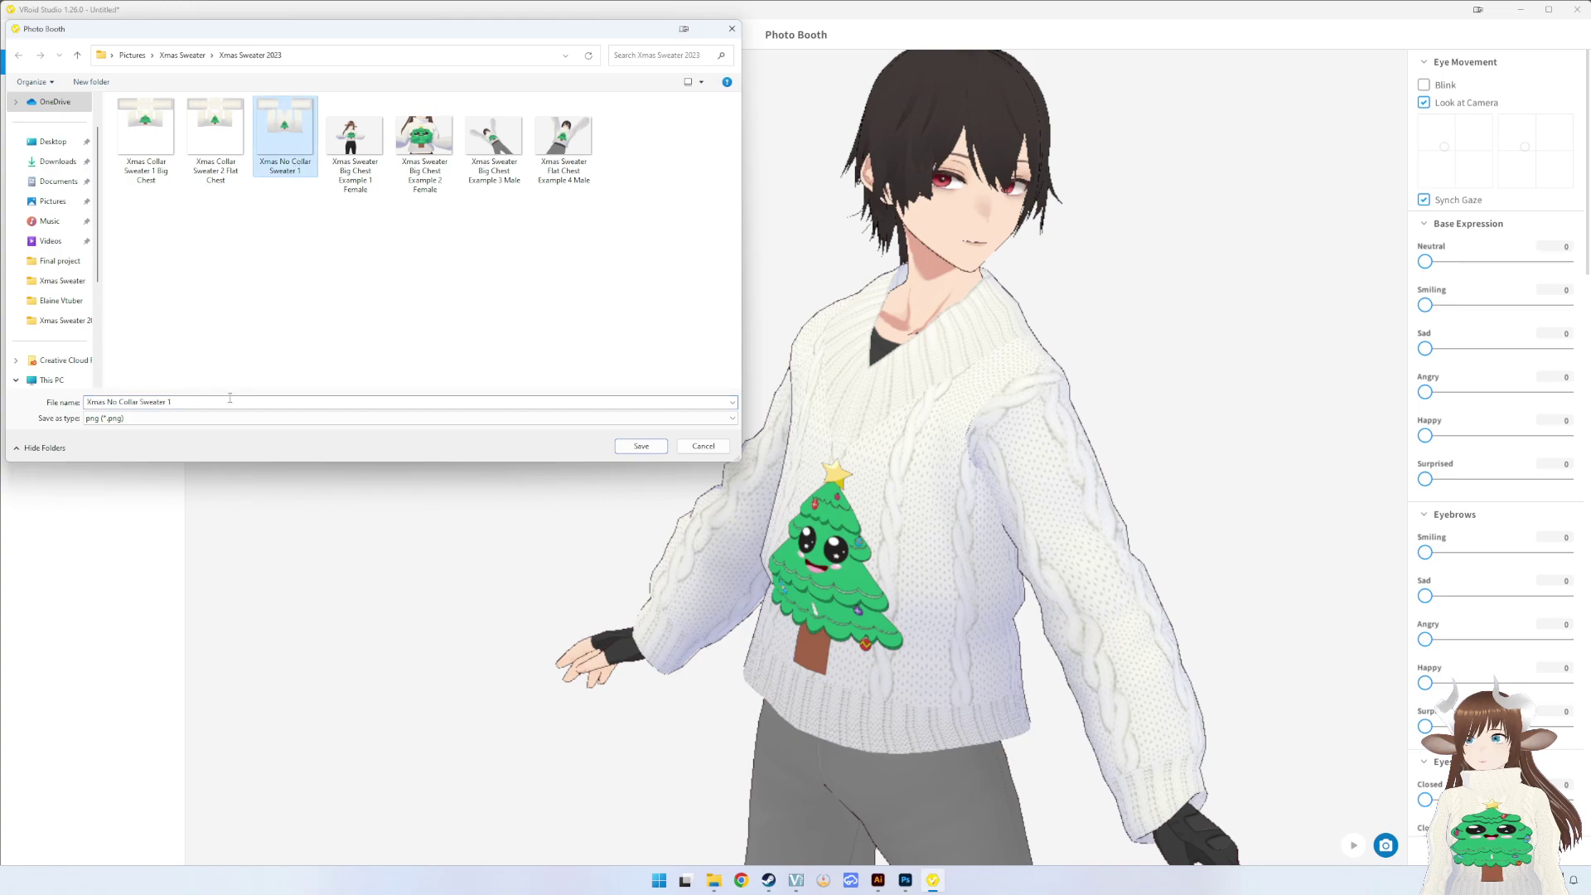
{"action": "left_click", "coordinate": [230, 401]}
{"action": "double_click", "coordinate": [228, 404]}
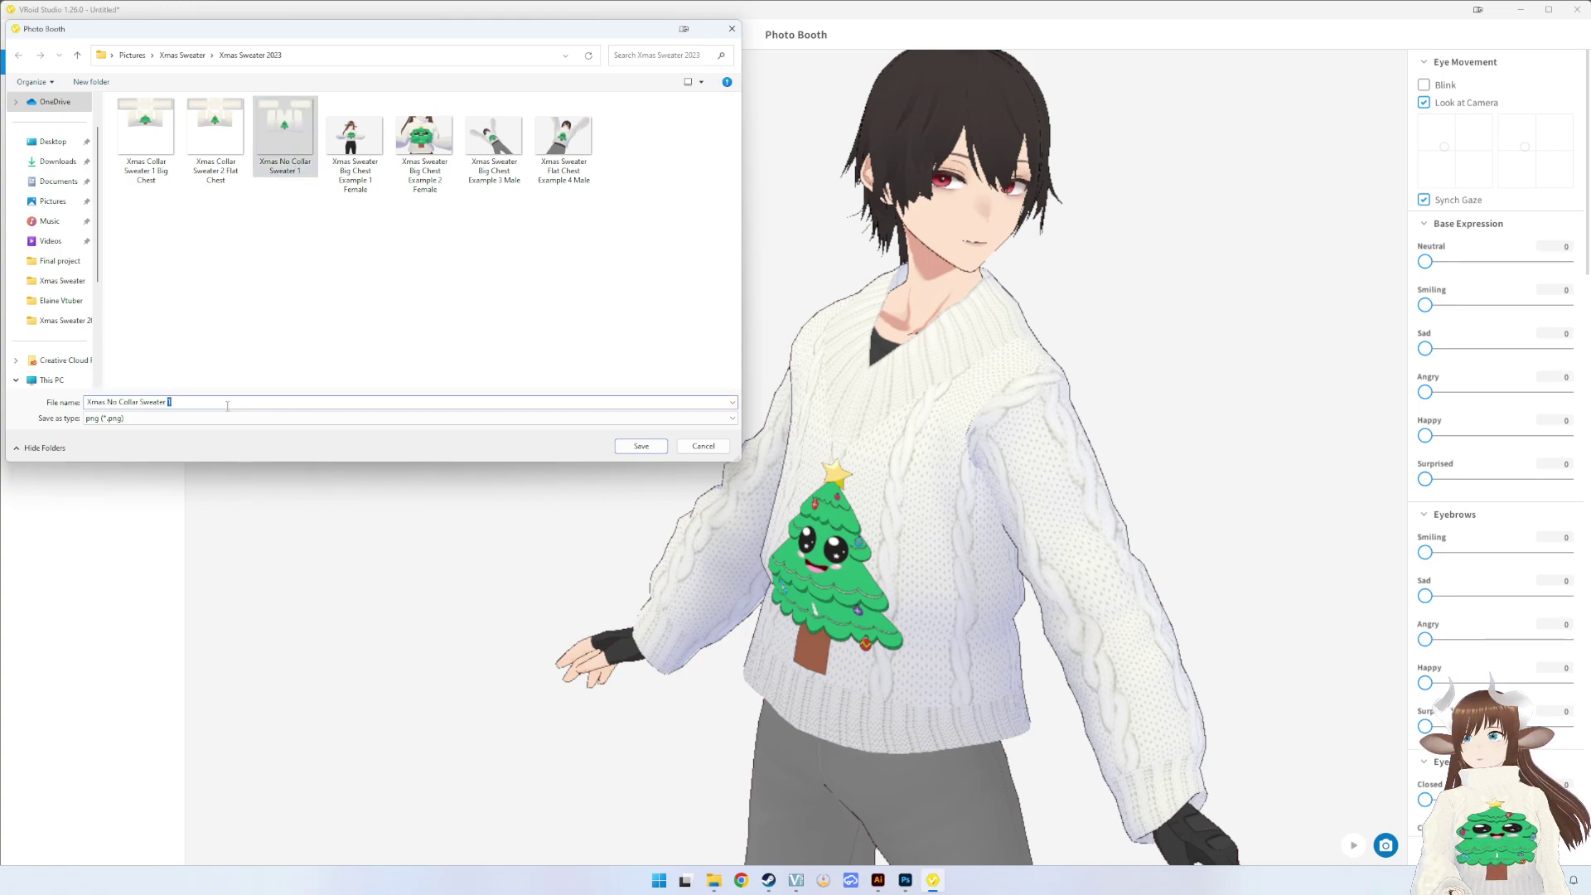
{"action": "type", "text": "1"}
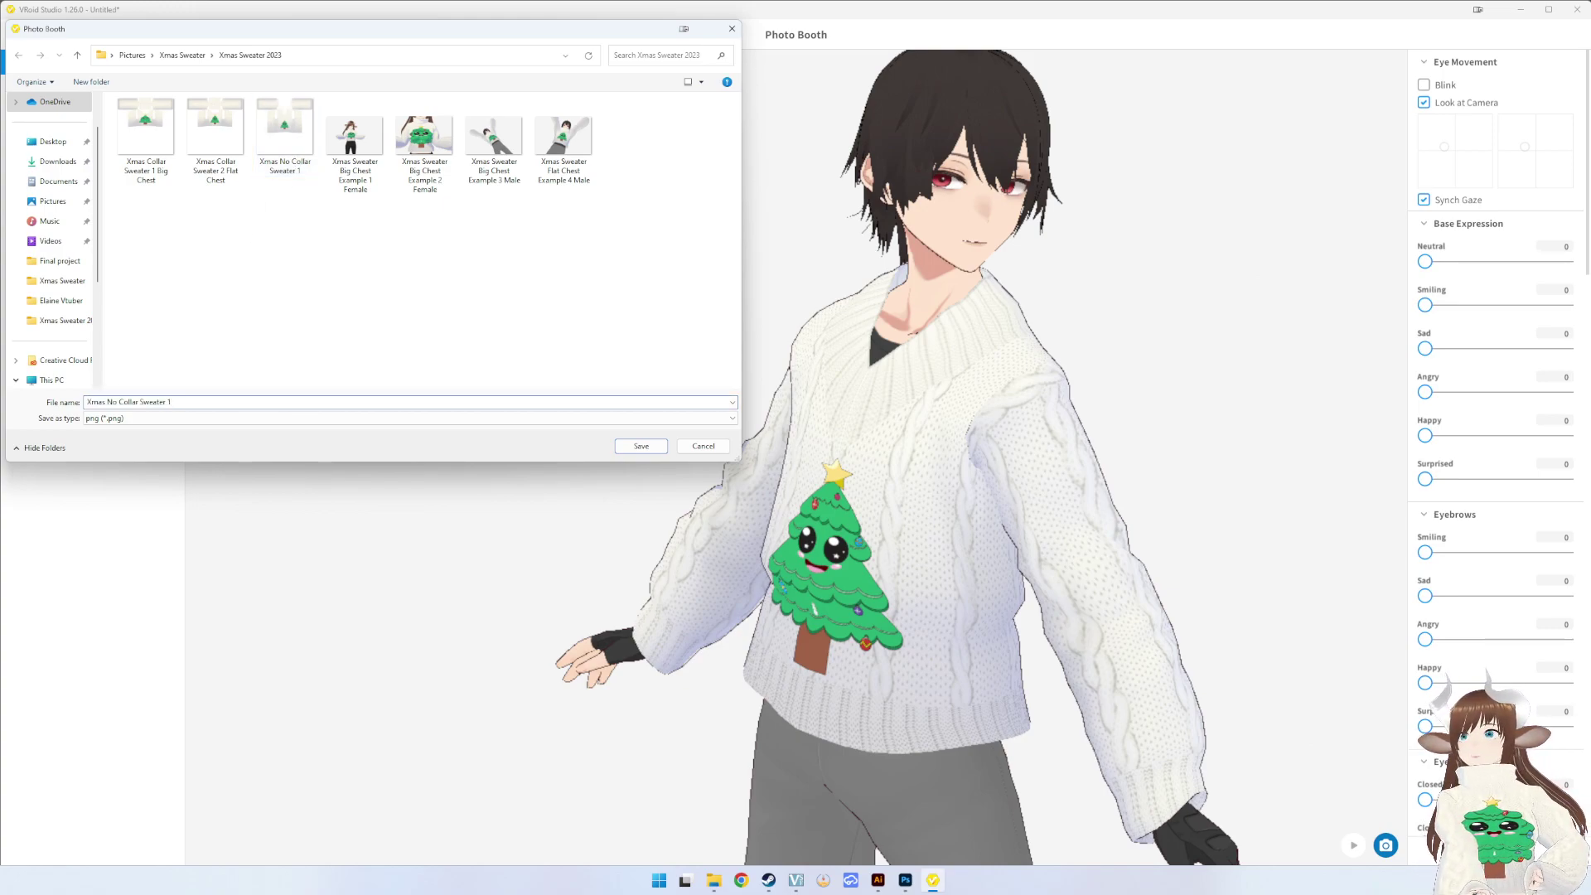
{"action": "key", "text": "BackSpace"}
{"action": "type", "text": "Example 1 Male"}
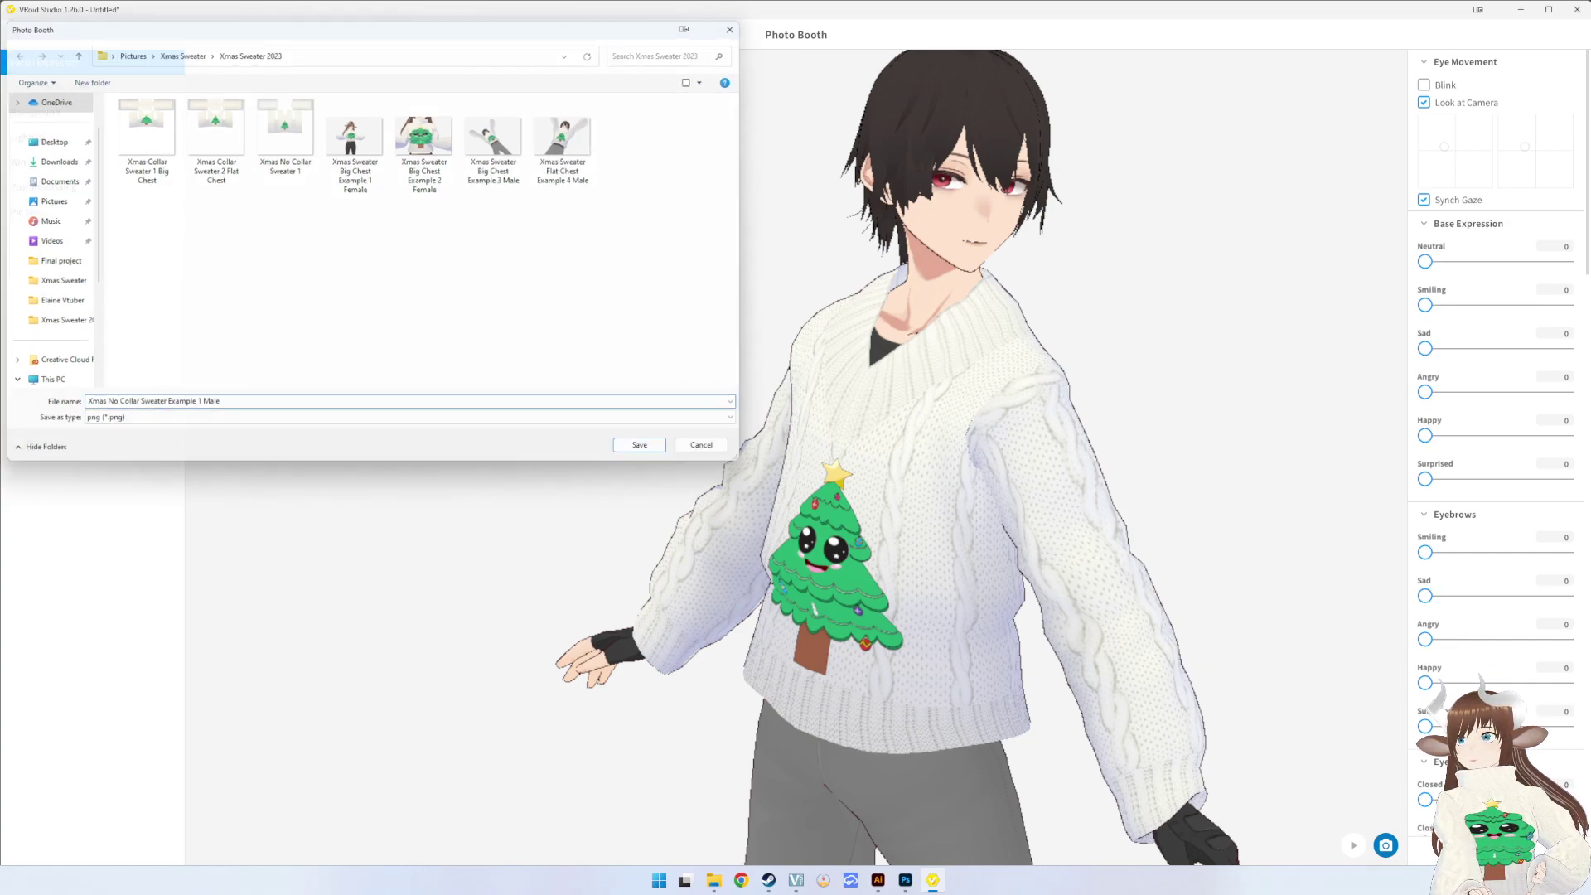
{"action": "key", "text": "Return"}
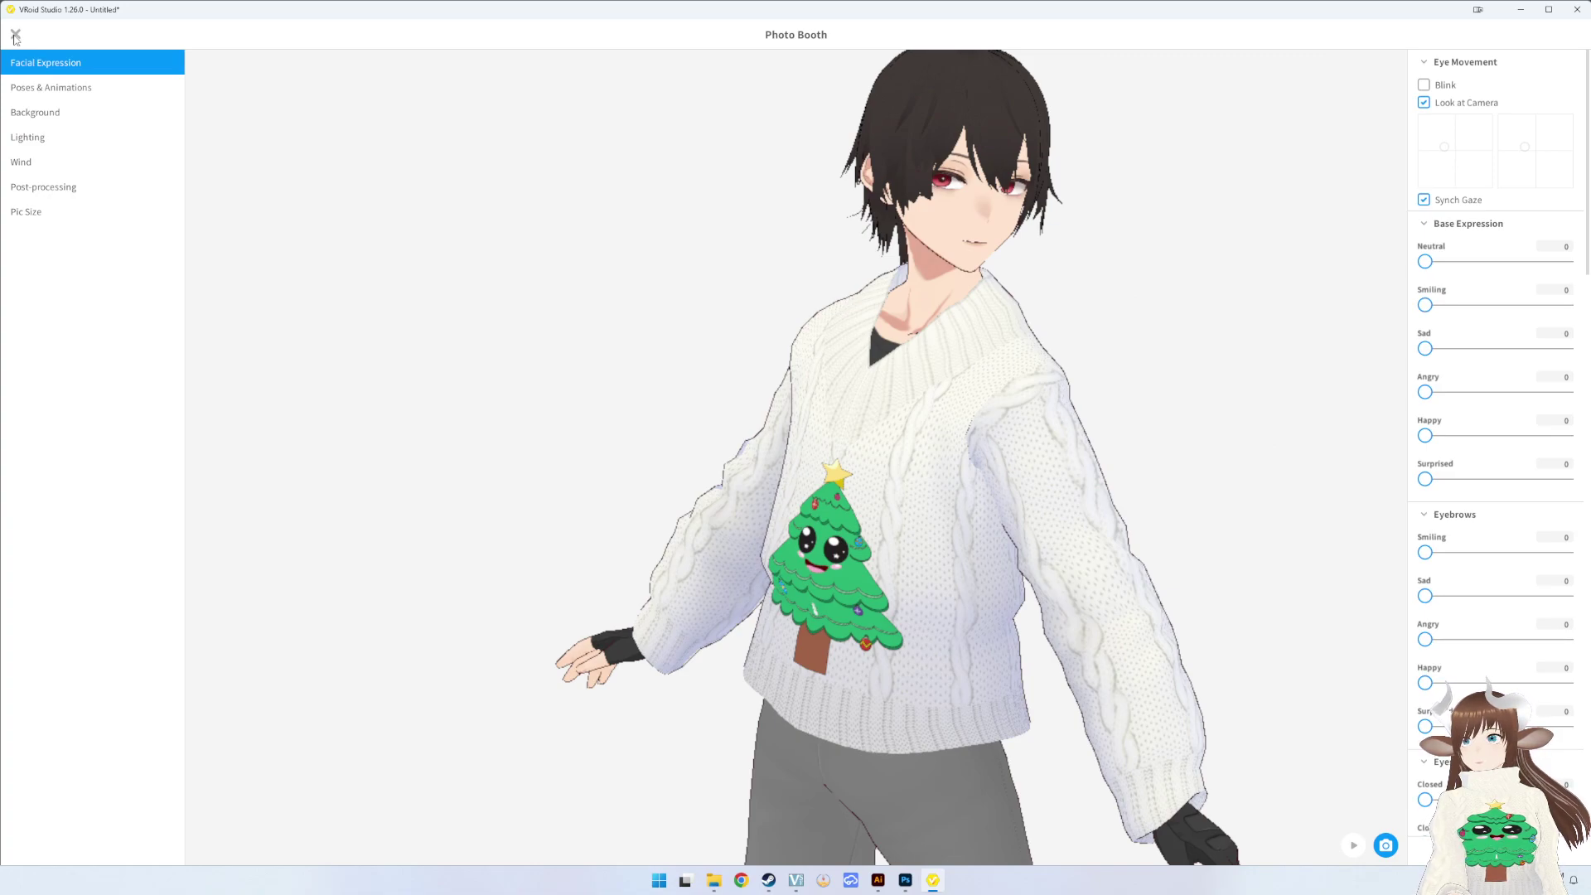
{"action": "left_click", "coordinate": [16, 36]}
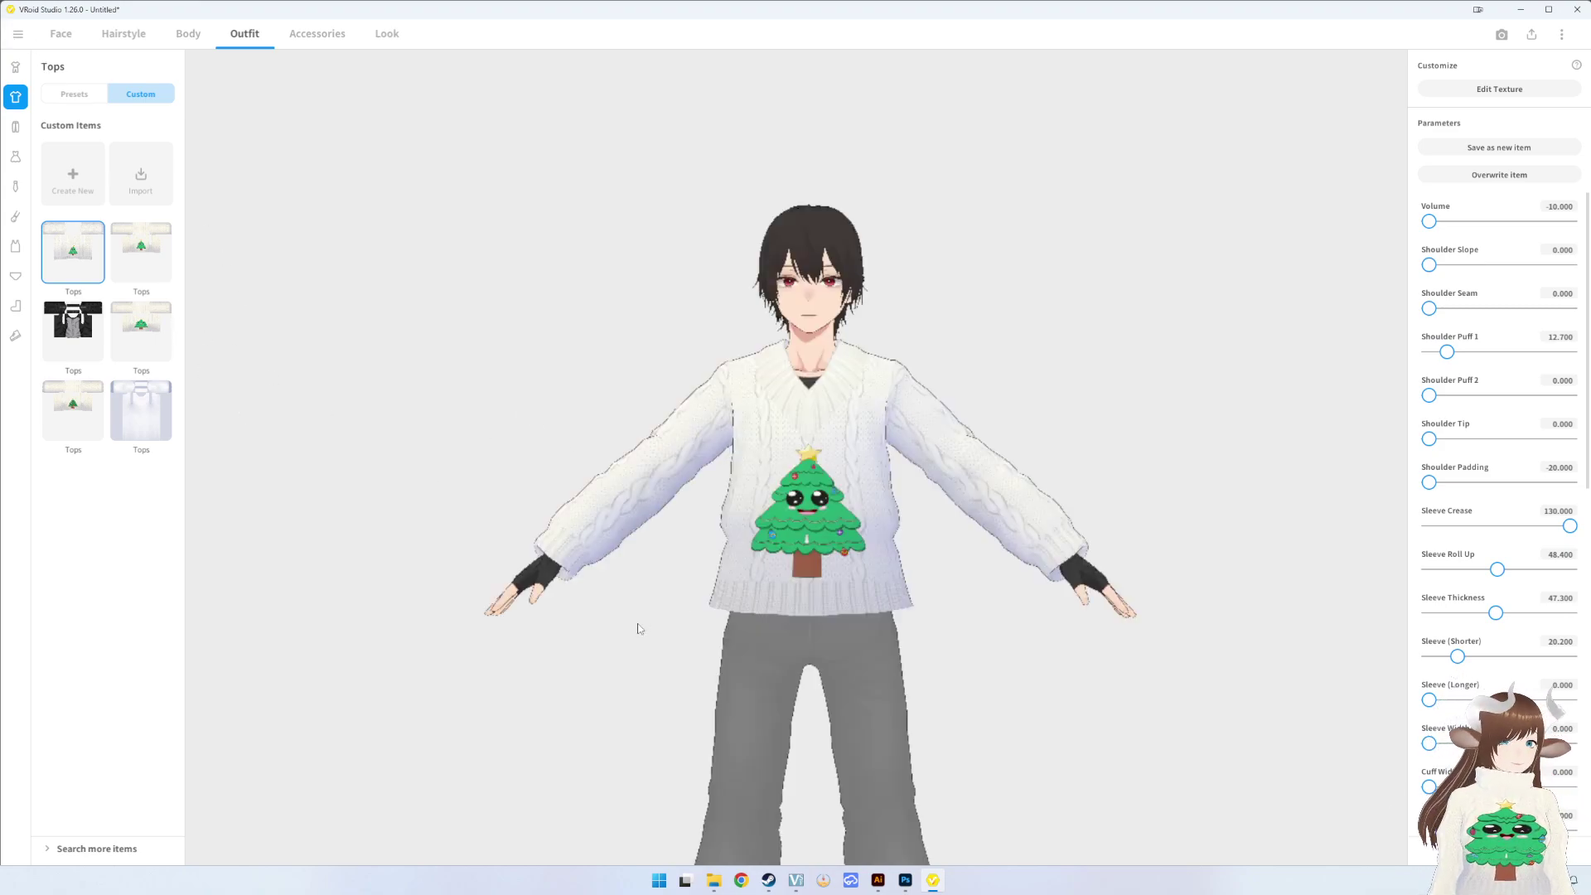
{"action": "mouse_move", "coordinate": [905, 879]}
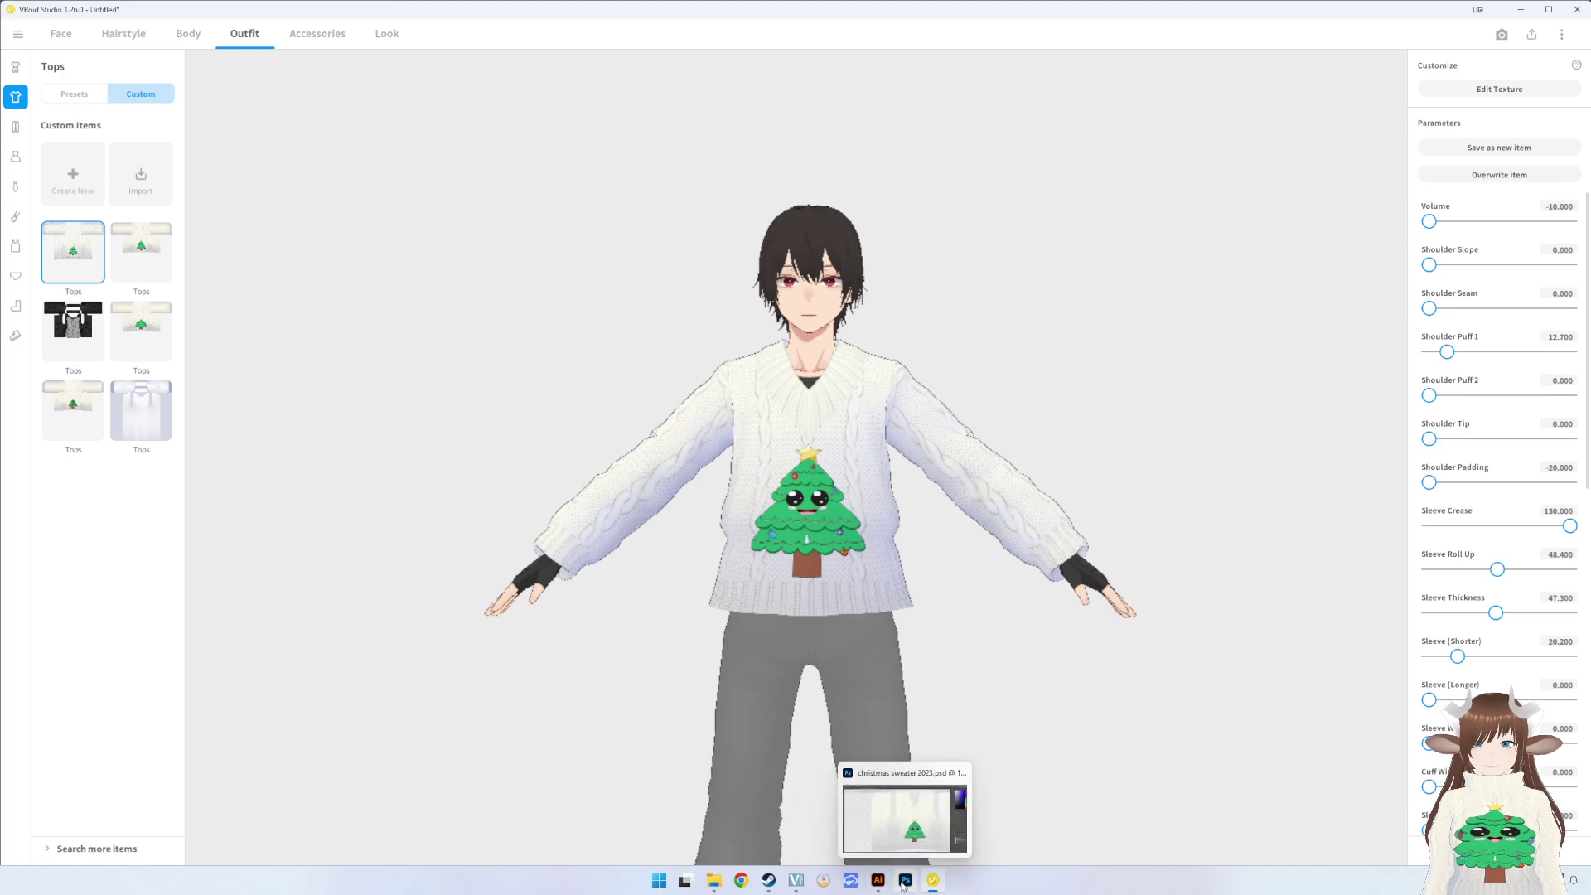
- Hide the flat-chest version, show the big-chest sweater, and move its tree higher and slightly left
{"action": "left_click", "coordinate": [904, 882]}
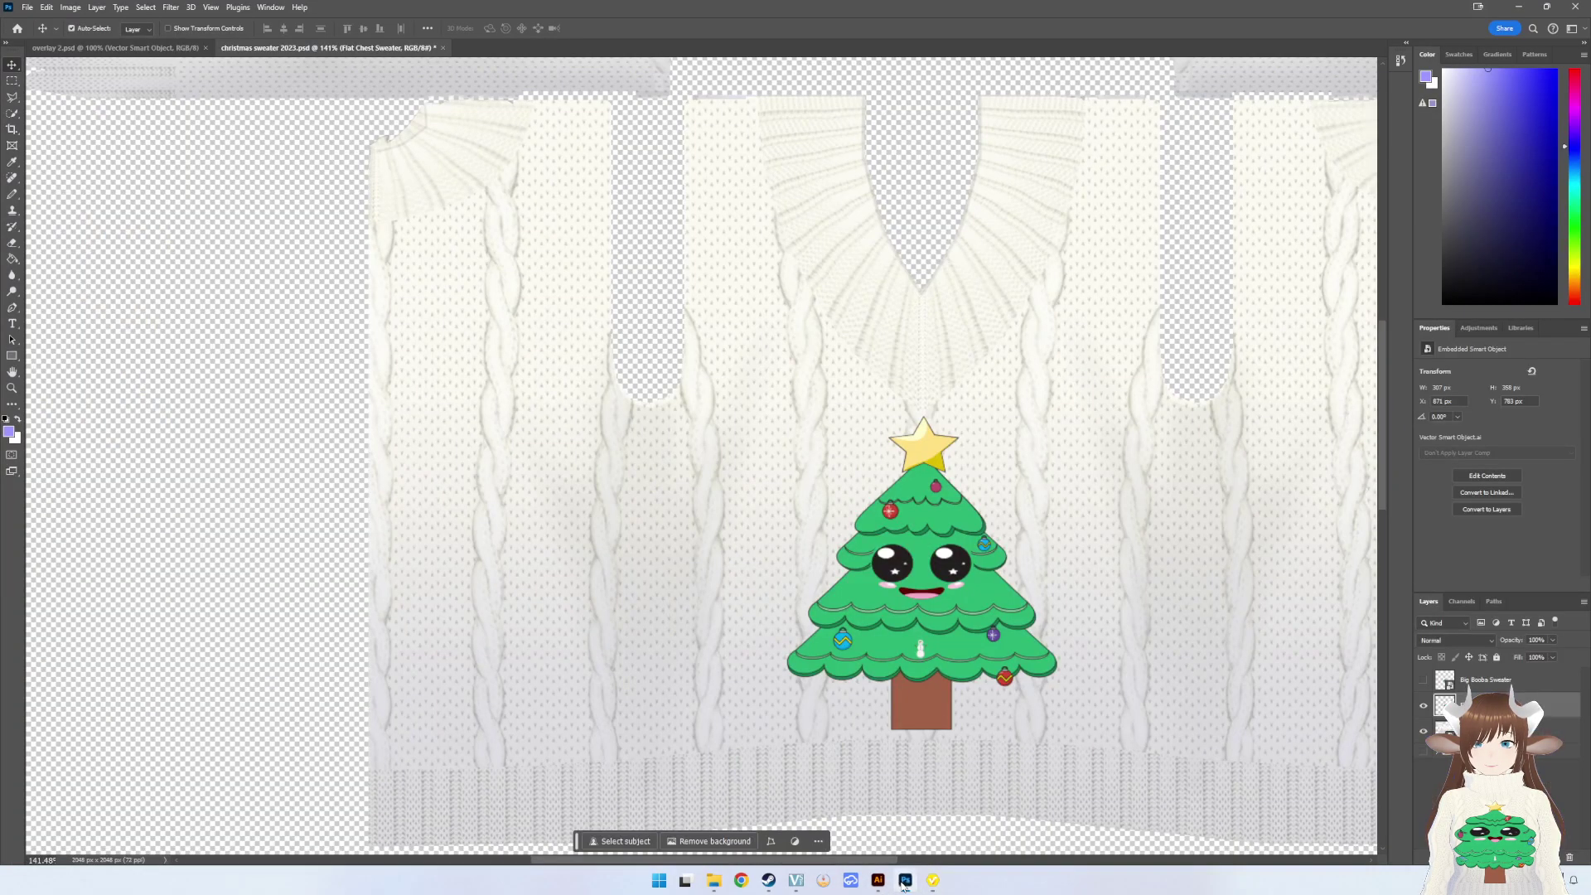
{"action": "left_click", "coordinate": [1423, 707]}
{"action": "left_click", "coordinate": [1423, 680]}
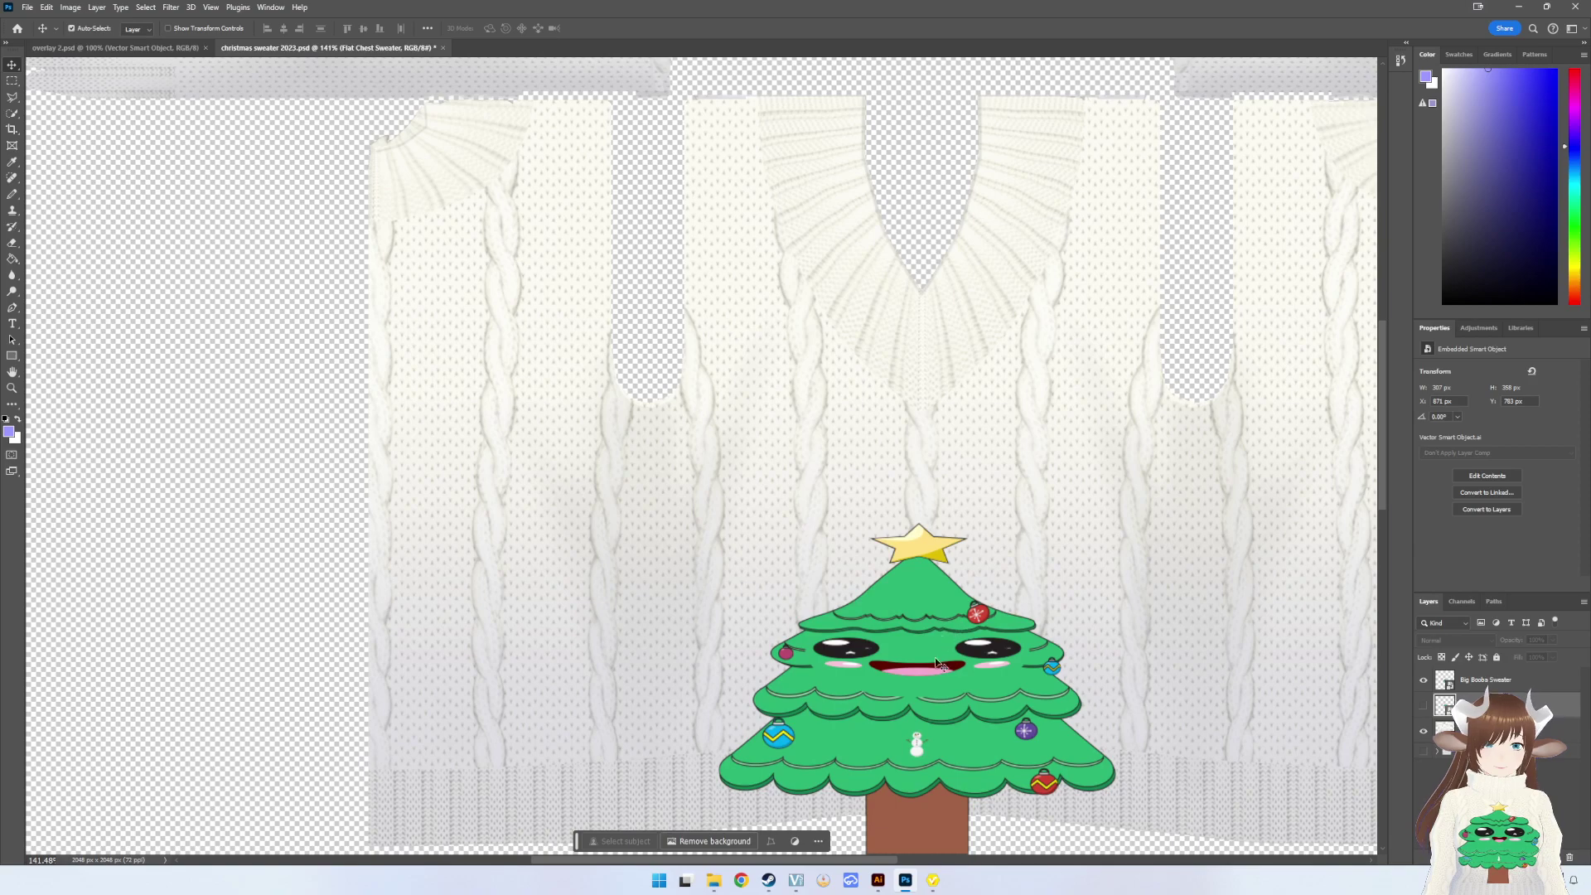
{"action": "left_click_drag", "start_coordinate": [936, 663], "coordinate": [945, 560]}
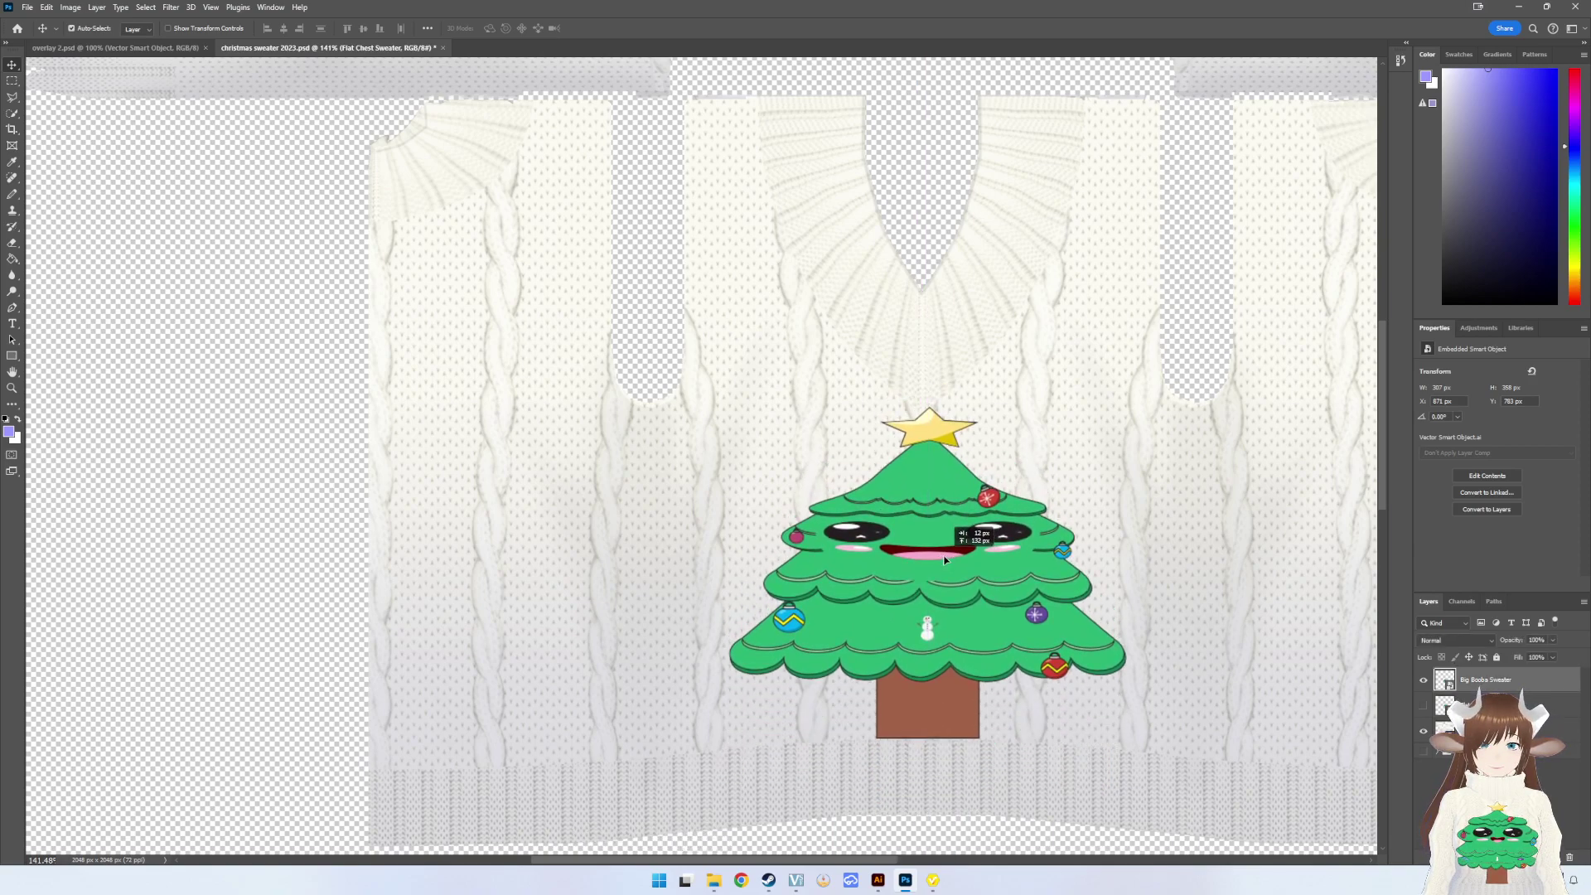
{"action": "left_click_drag", "start_coordinate": [945, 560], "coordinate": [939, 561]}
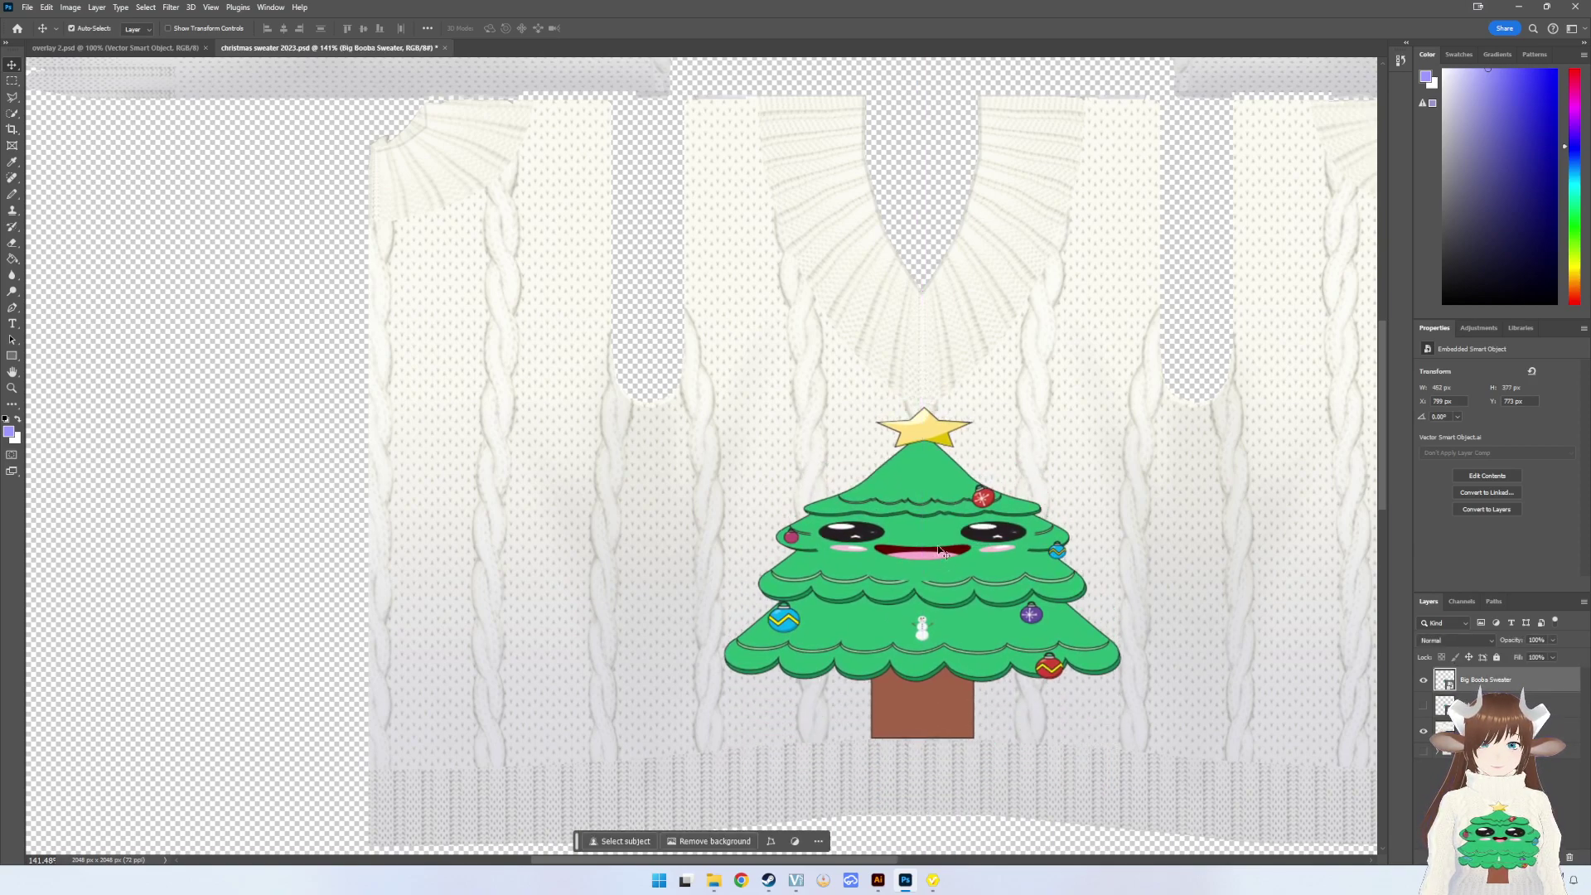
- Shrink the Christmas tree slightly from the top and commit the transform
{"action": "key", "text": "ctrl+t"}
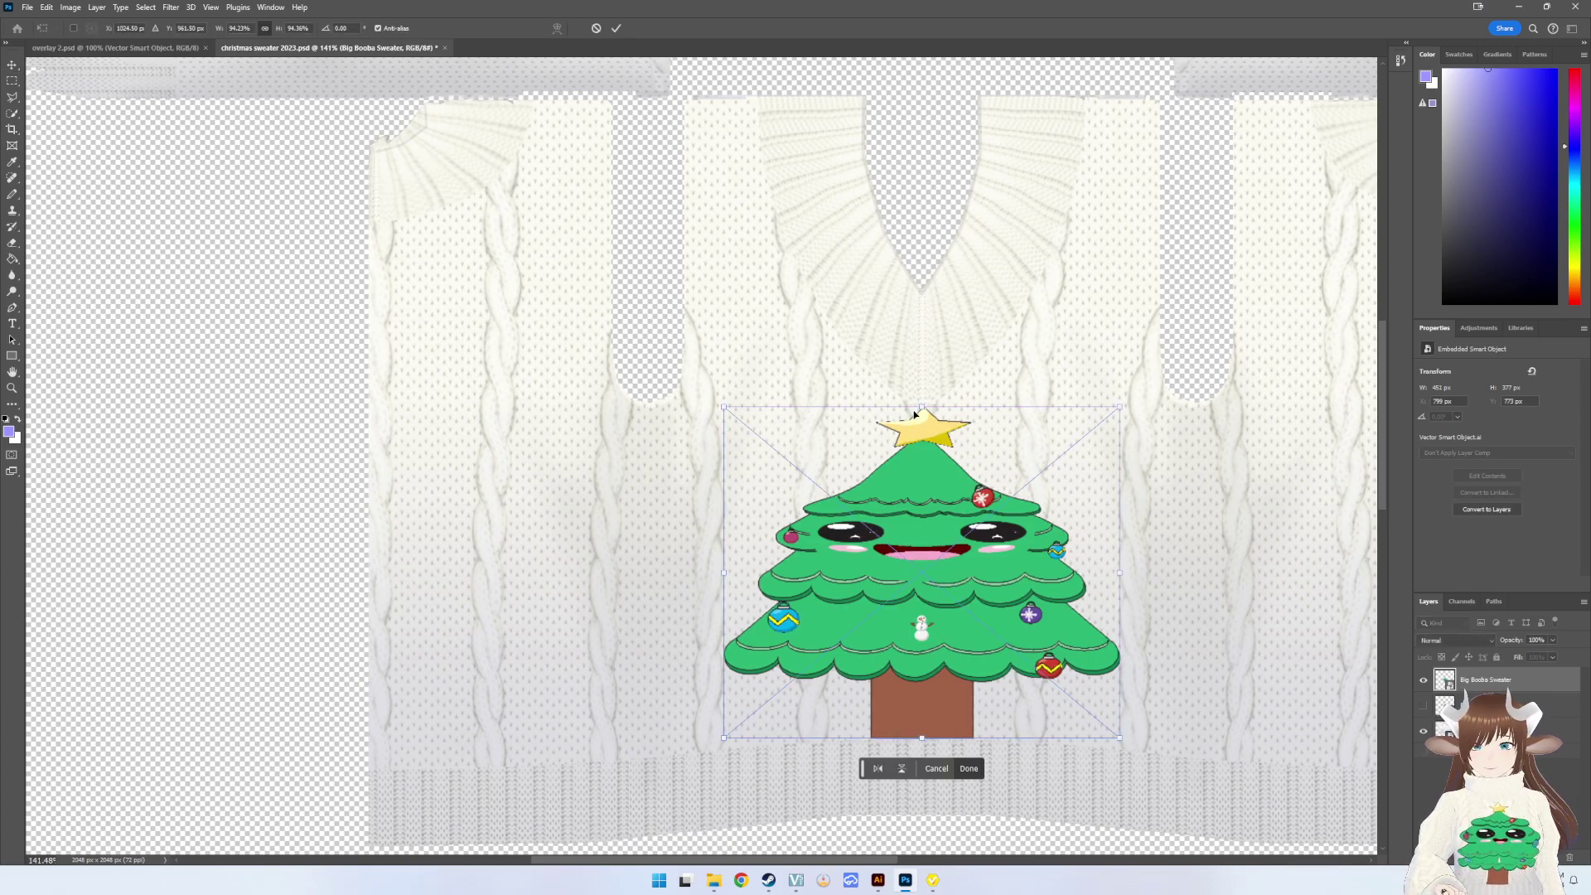
{"action": "left_click_drag", "start_coordinate": [919, 407], "coordinate": [923, 412]}
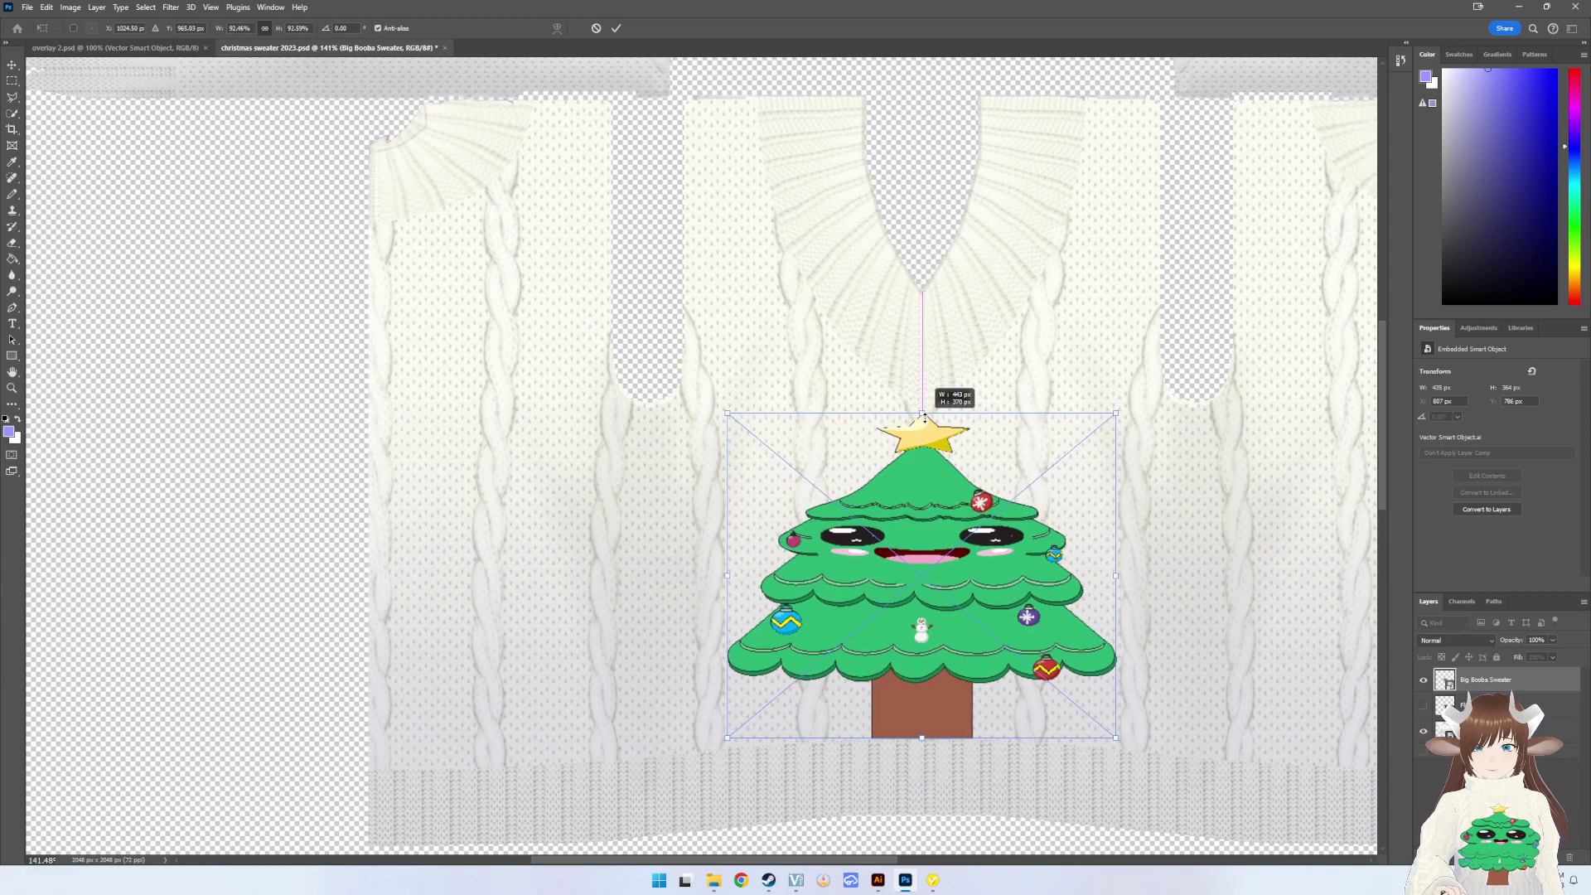
{"action": "key", "text": "Return"}
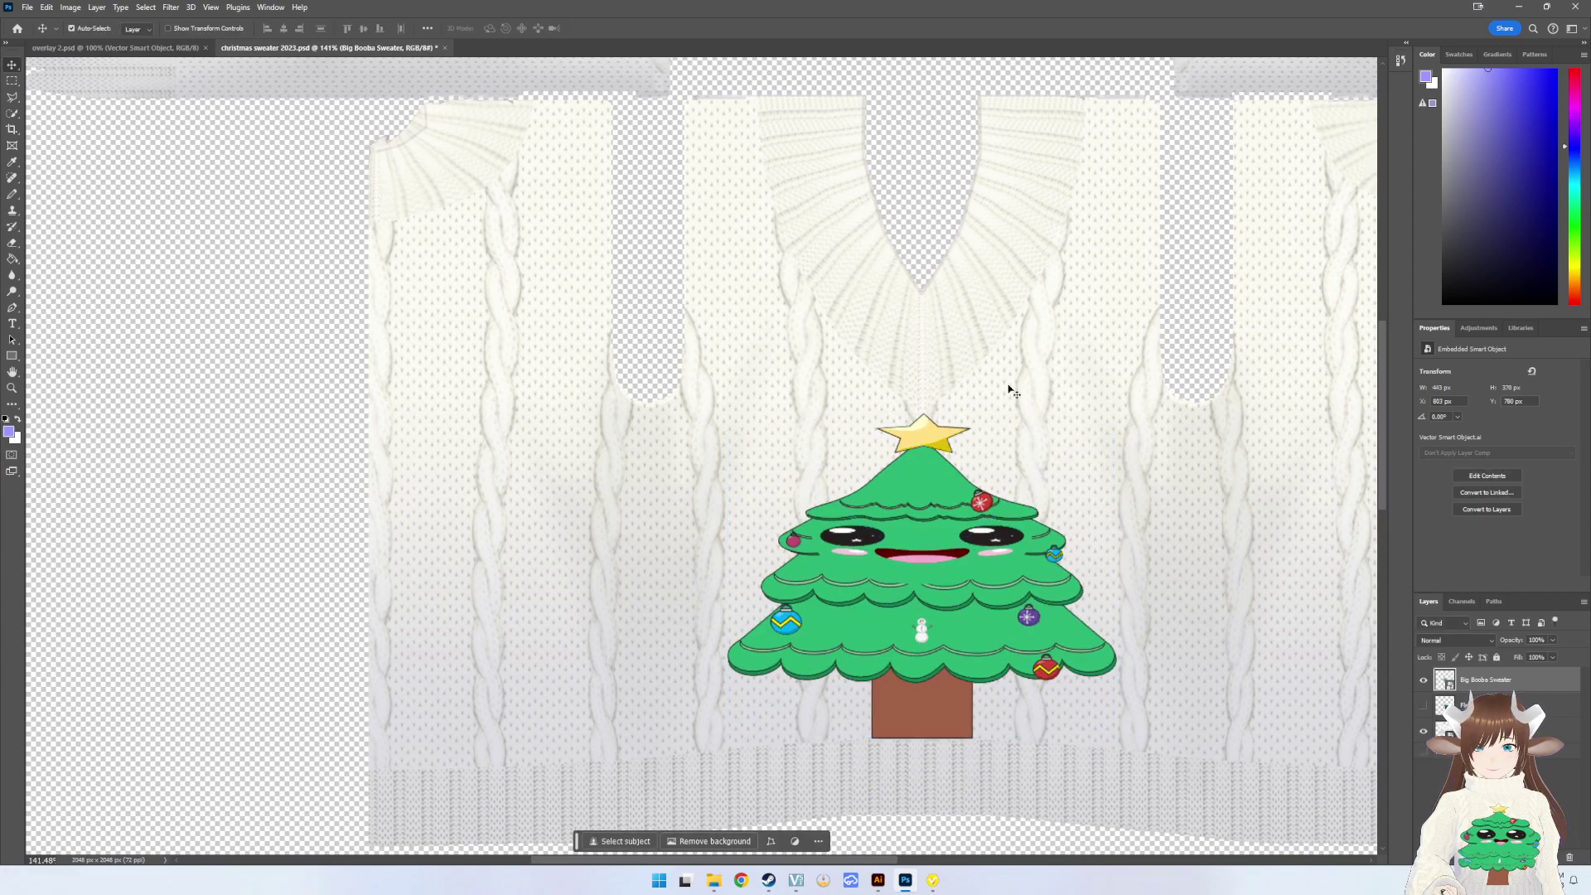
{"action": "scroll", "coordinate": [895, 505], "scroll_direction": "up", "scroll_amount": 2, "text": "alt"}
{"action": "scroll", "coordinate": [907, 464], "scroll_direction": "up", "scroll_amount": 2, "text": "alt"}
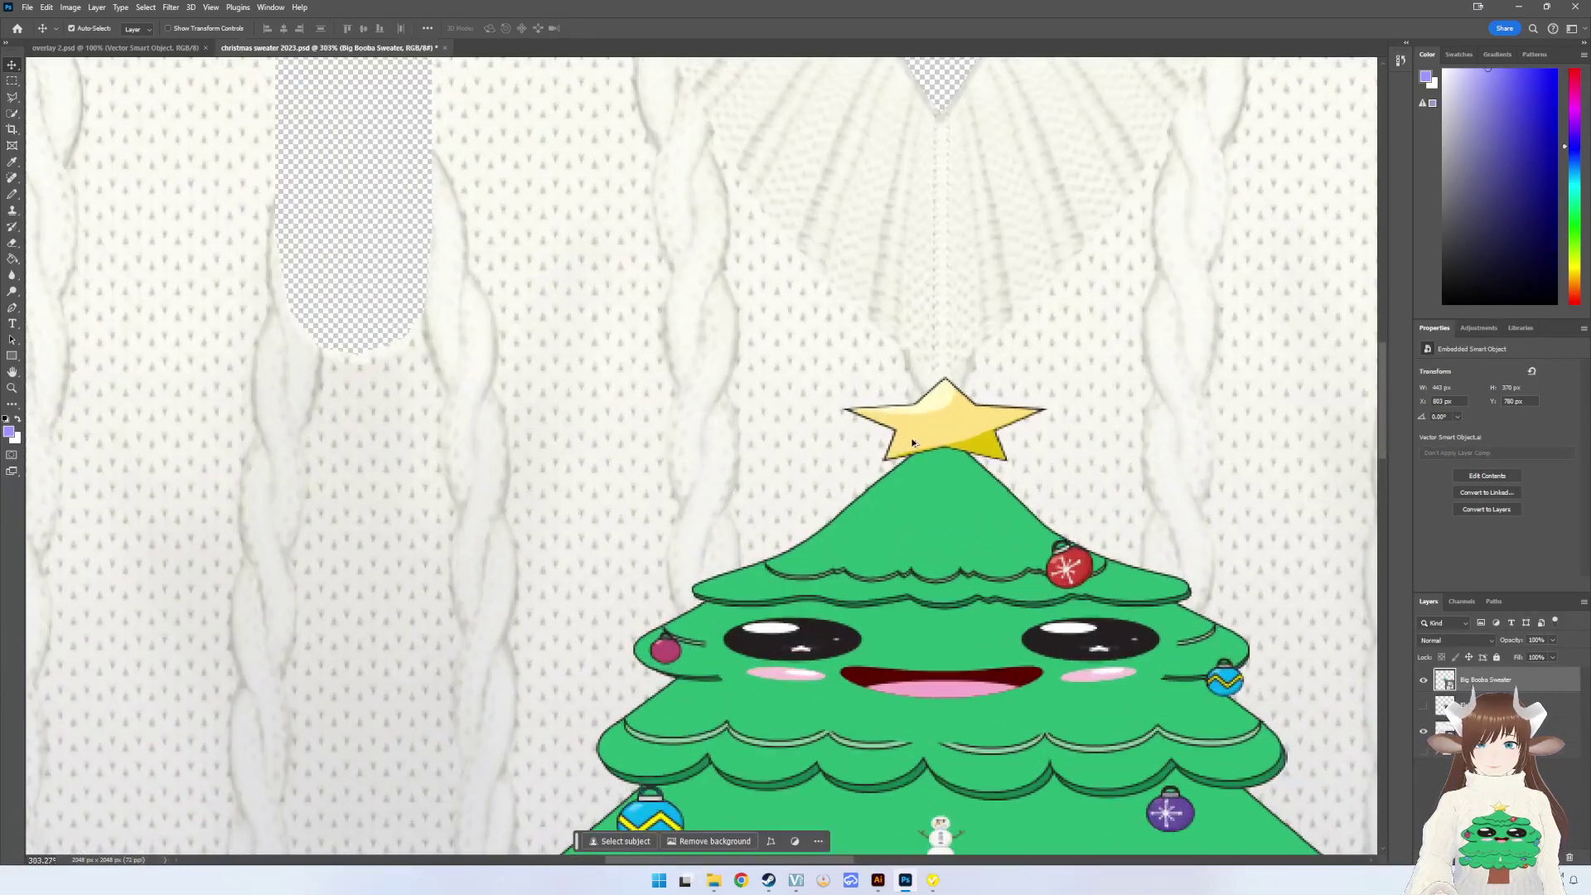
{"action": "scroll", "coordinate": [914, 444], "scroll_direction": "up", "scroll_amount": 2, "text": "alt"}
{"action": "scroll", "coordinate": [914, 445], "scroll_direction": "down", "scroll_amount": 3, "text": "alt"}
{"action": "scroll", "coordinate": [920, 447], "scroll_direction": "down", "scroll_amount": 2, "text": "alt"}
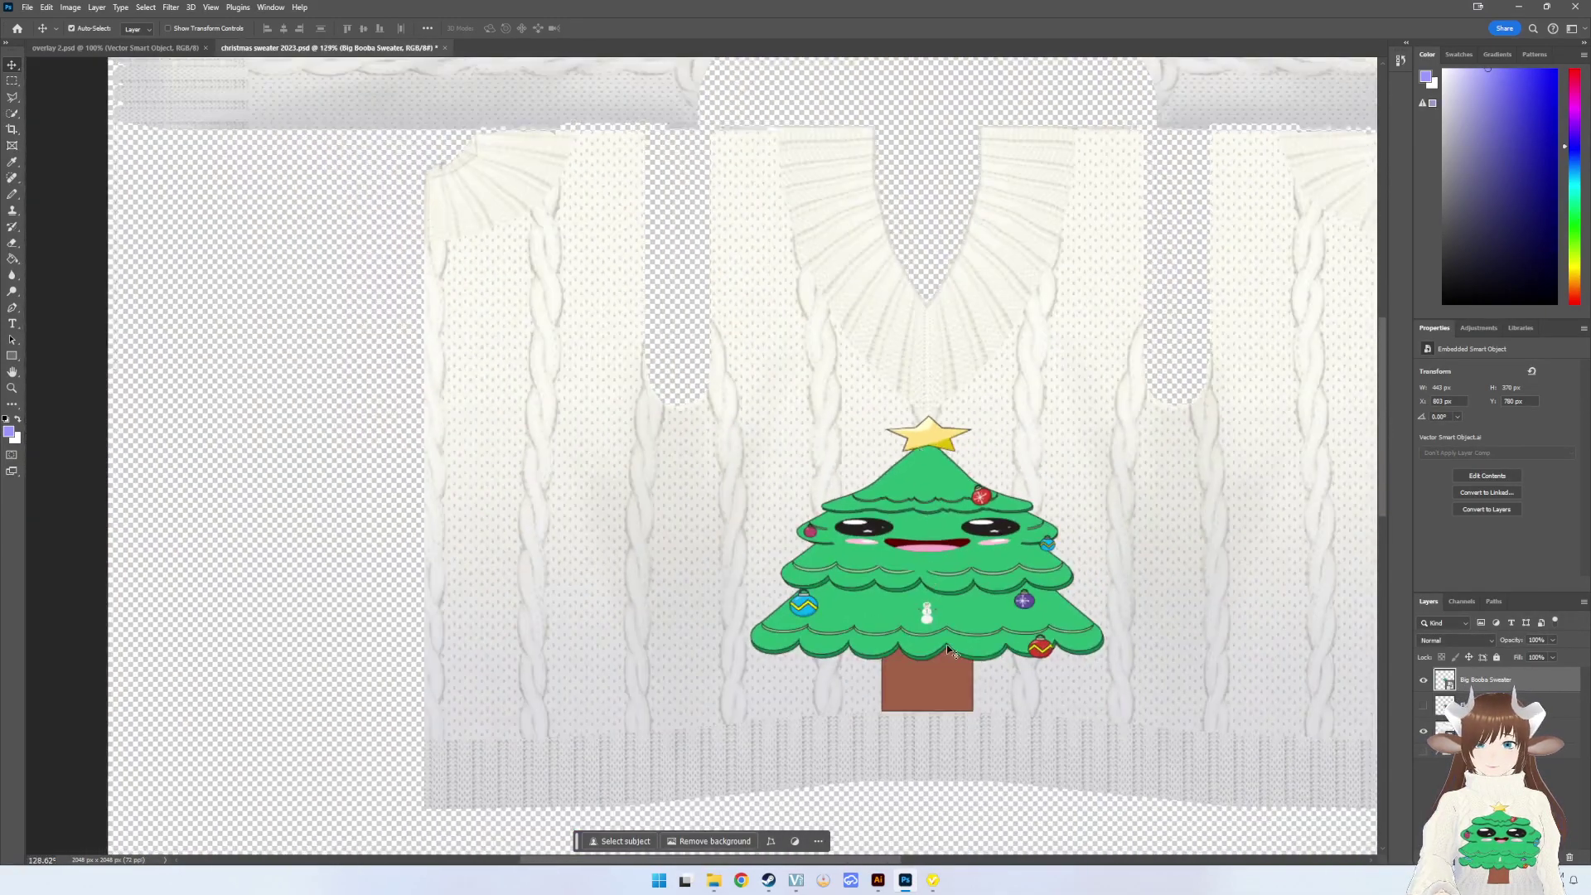
{"action": "left_click", "coordinate": [931, 878]}
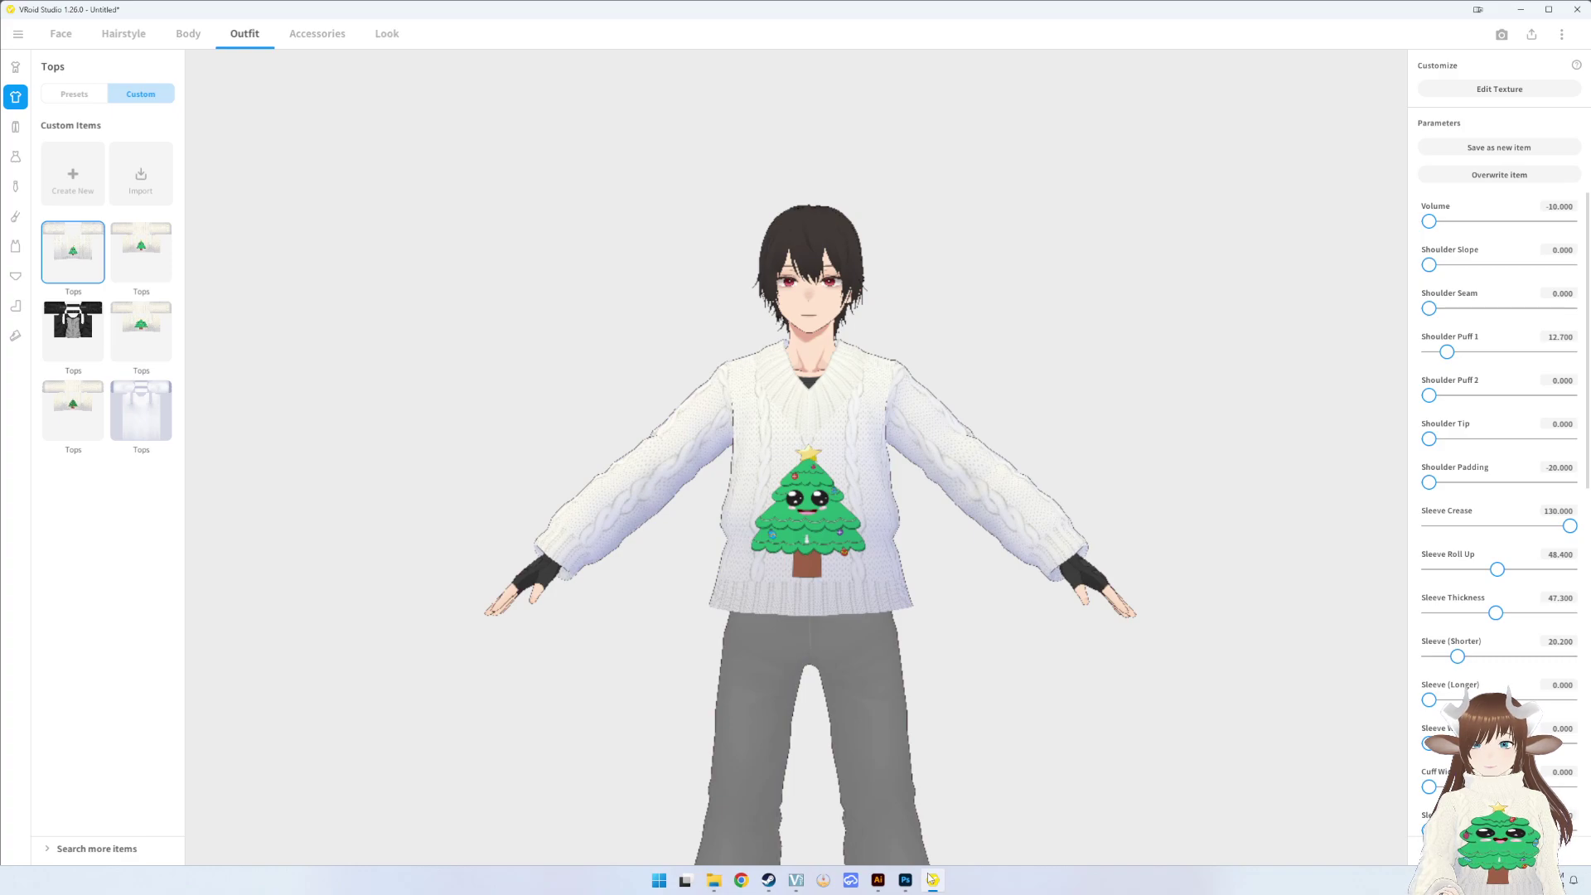
{"action": "left_click", "coordinate": [932, 878]}
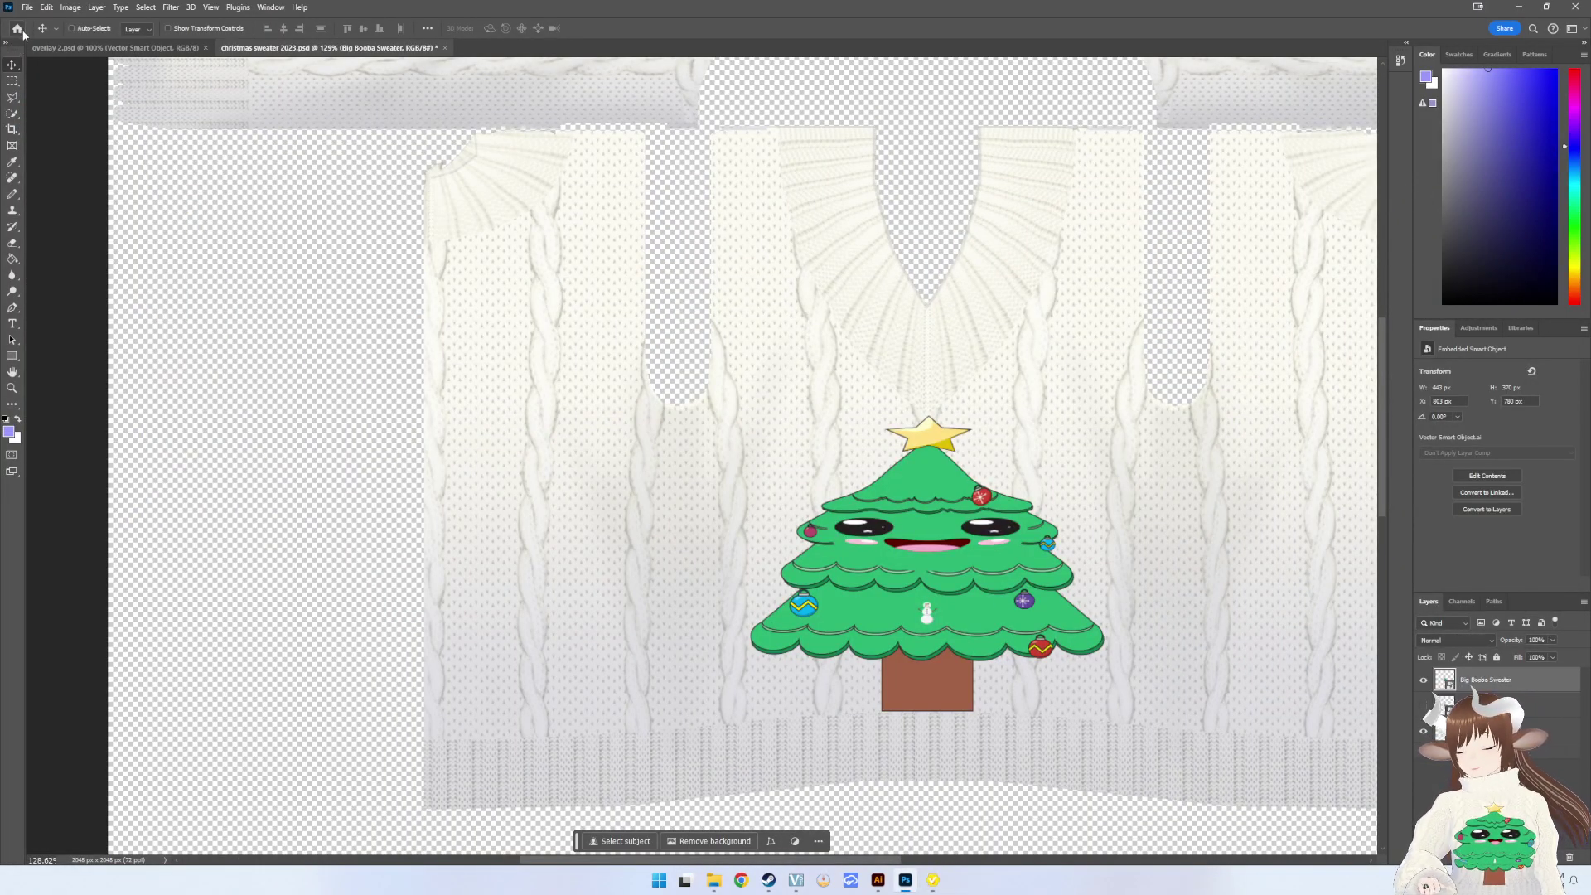
- Save the document and quick-export the big-chest texture as PNG 'Xmas No Collar Sweater 2'
{"action": "key", "text": "ctrl+s"}
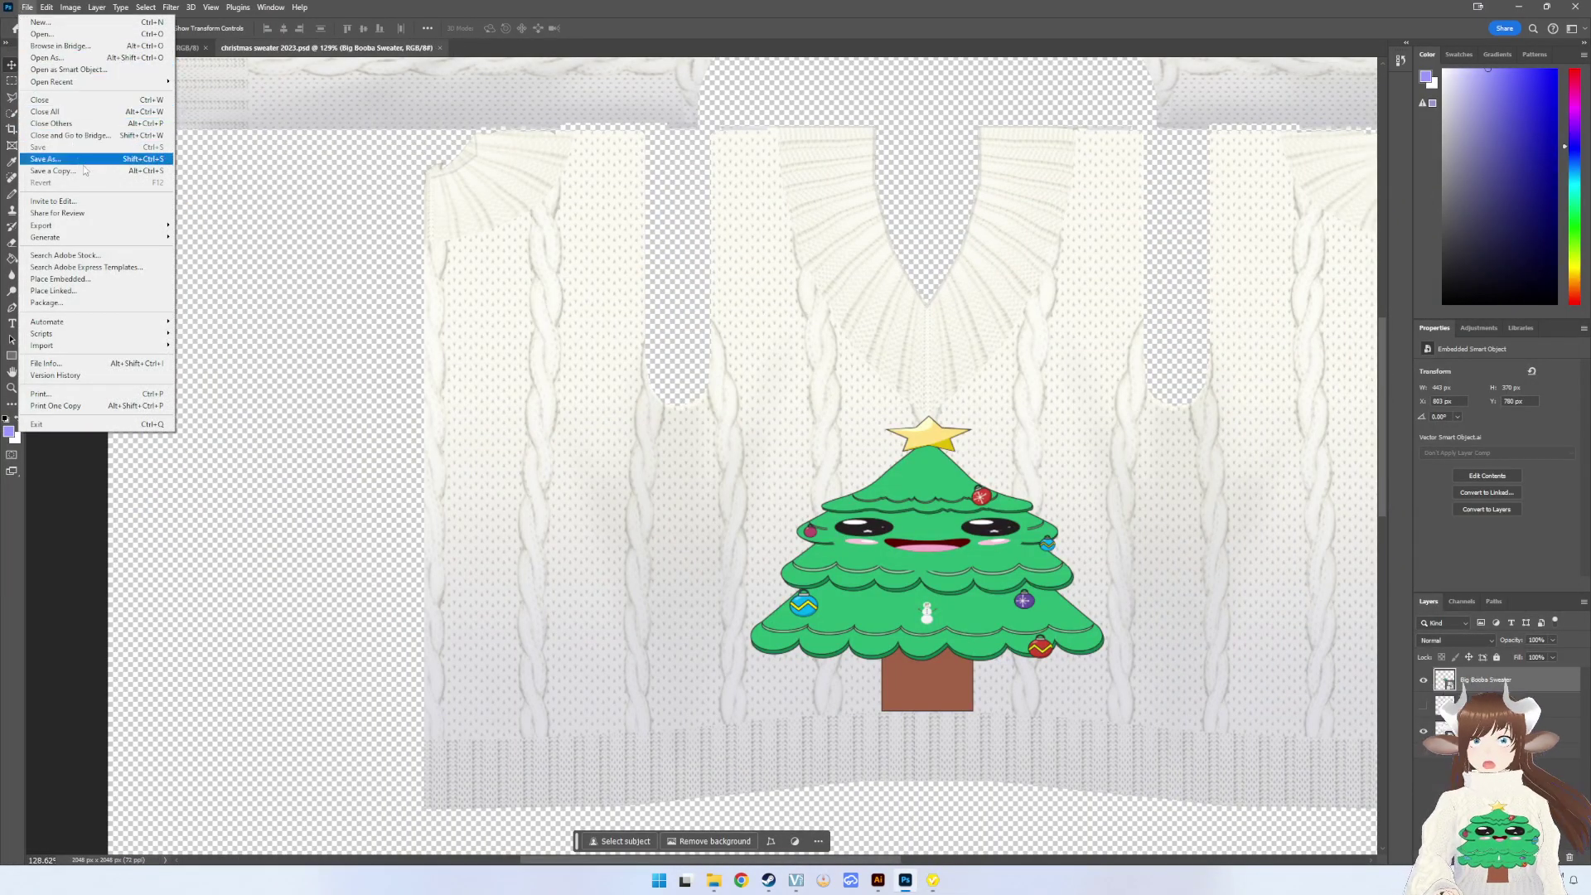
{"action": "mouse_move", "coordinate": [42, 225]}
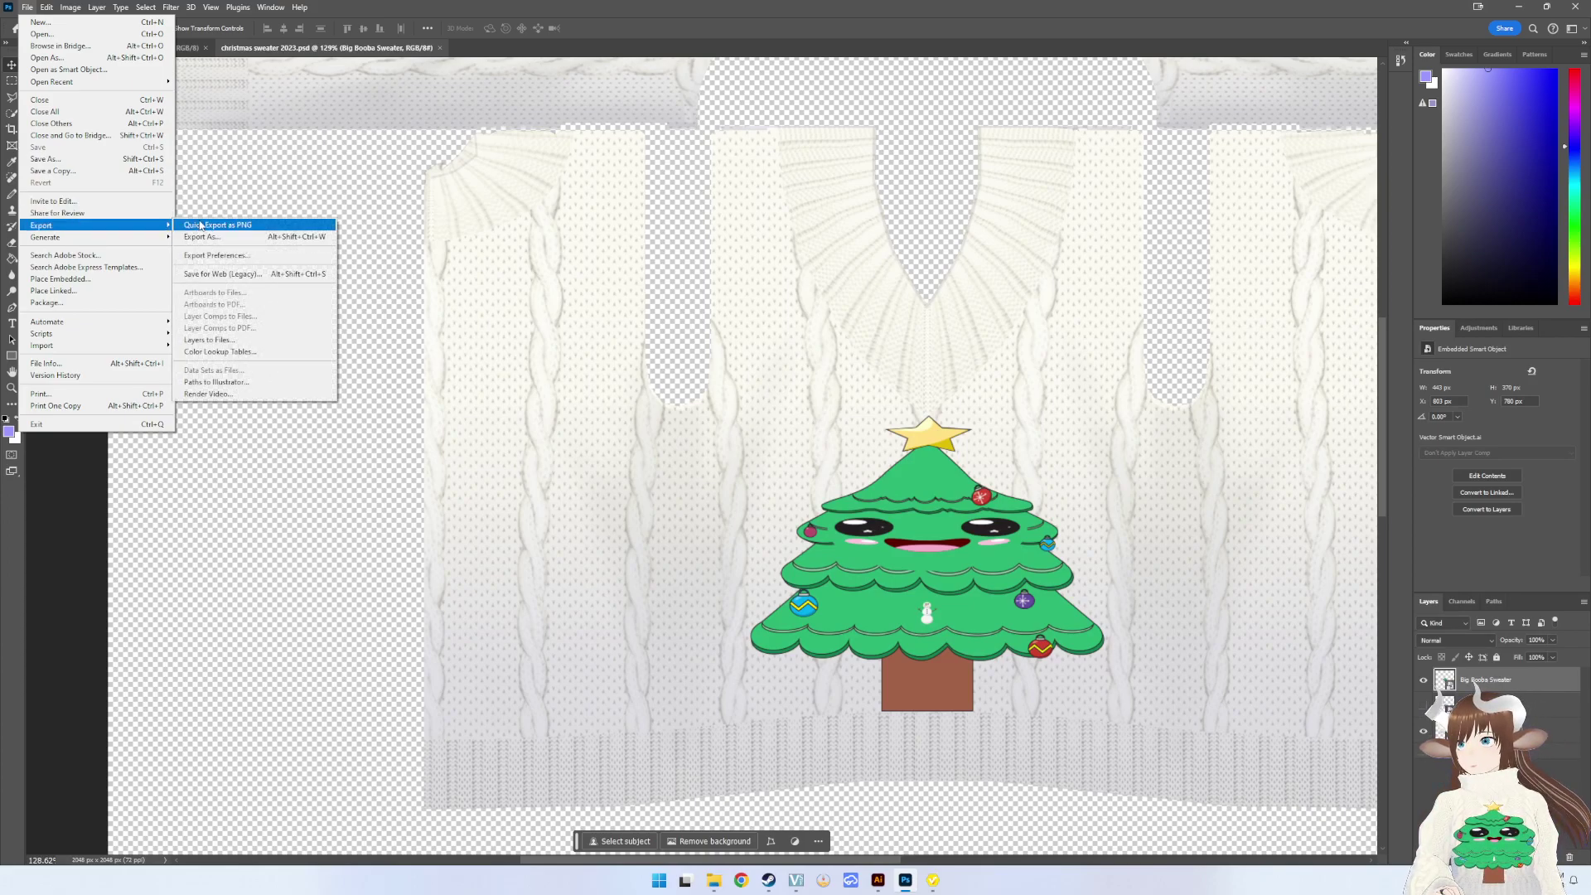
{"action": "left_click", "coordinate": [216, 224]}
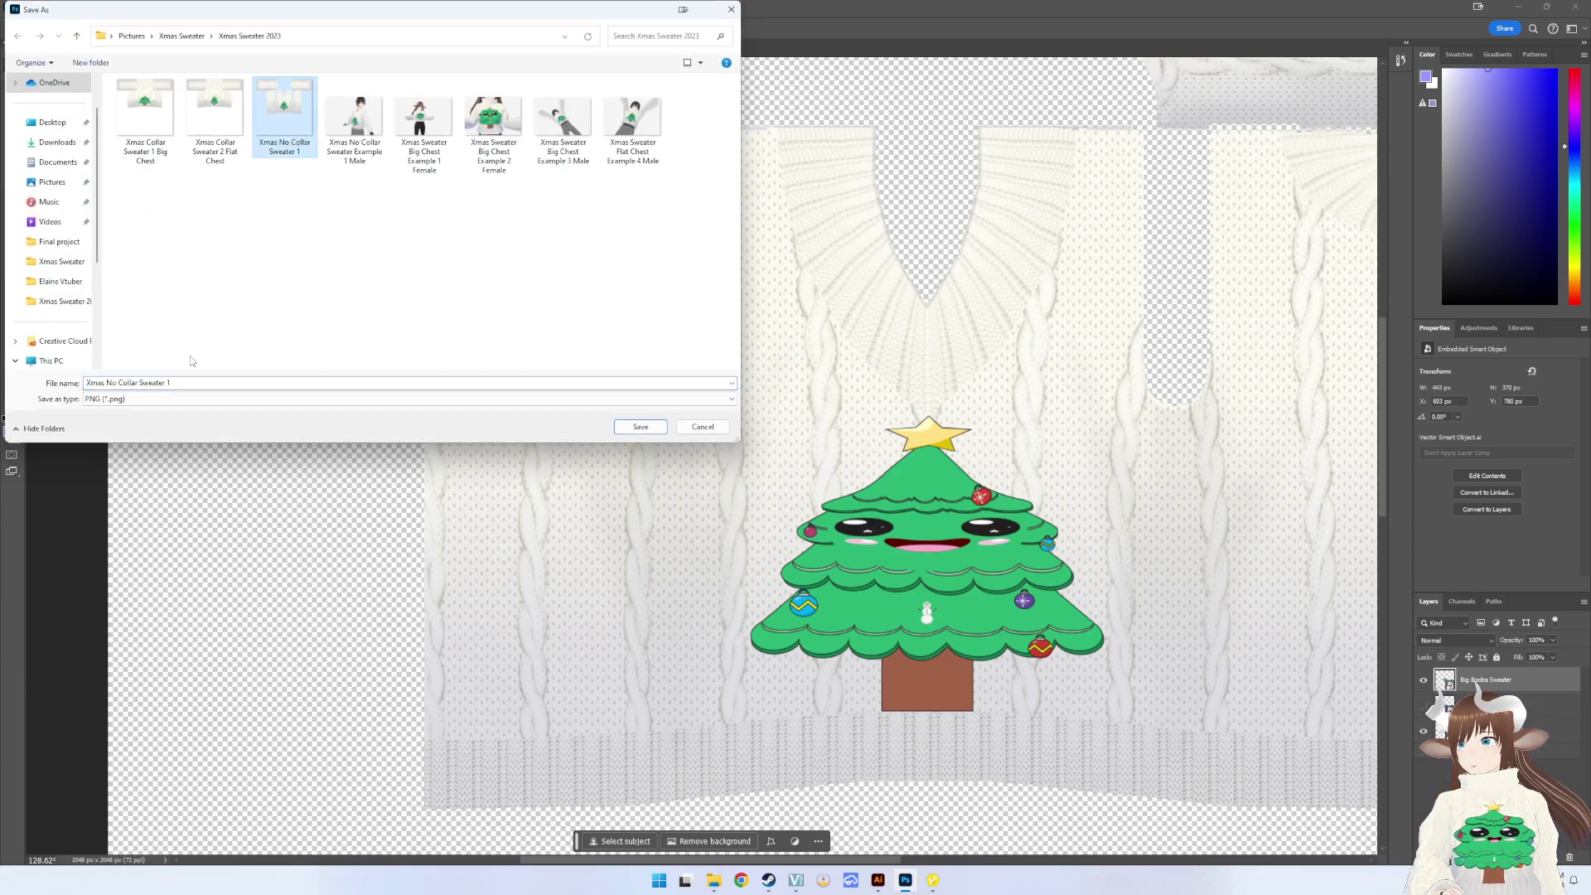
{"action": "left_click", "coordinate": [185, 379]}
{"action": "key", "text": "BackSpace"}
{"action": "type", "text": "2"}
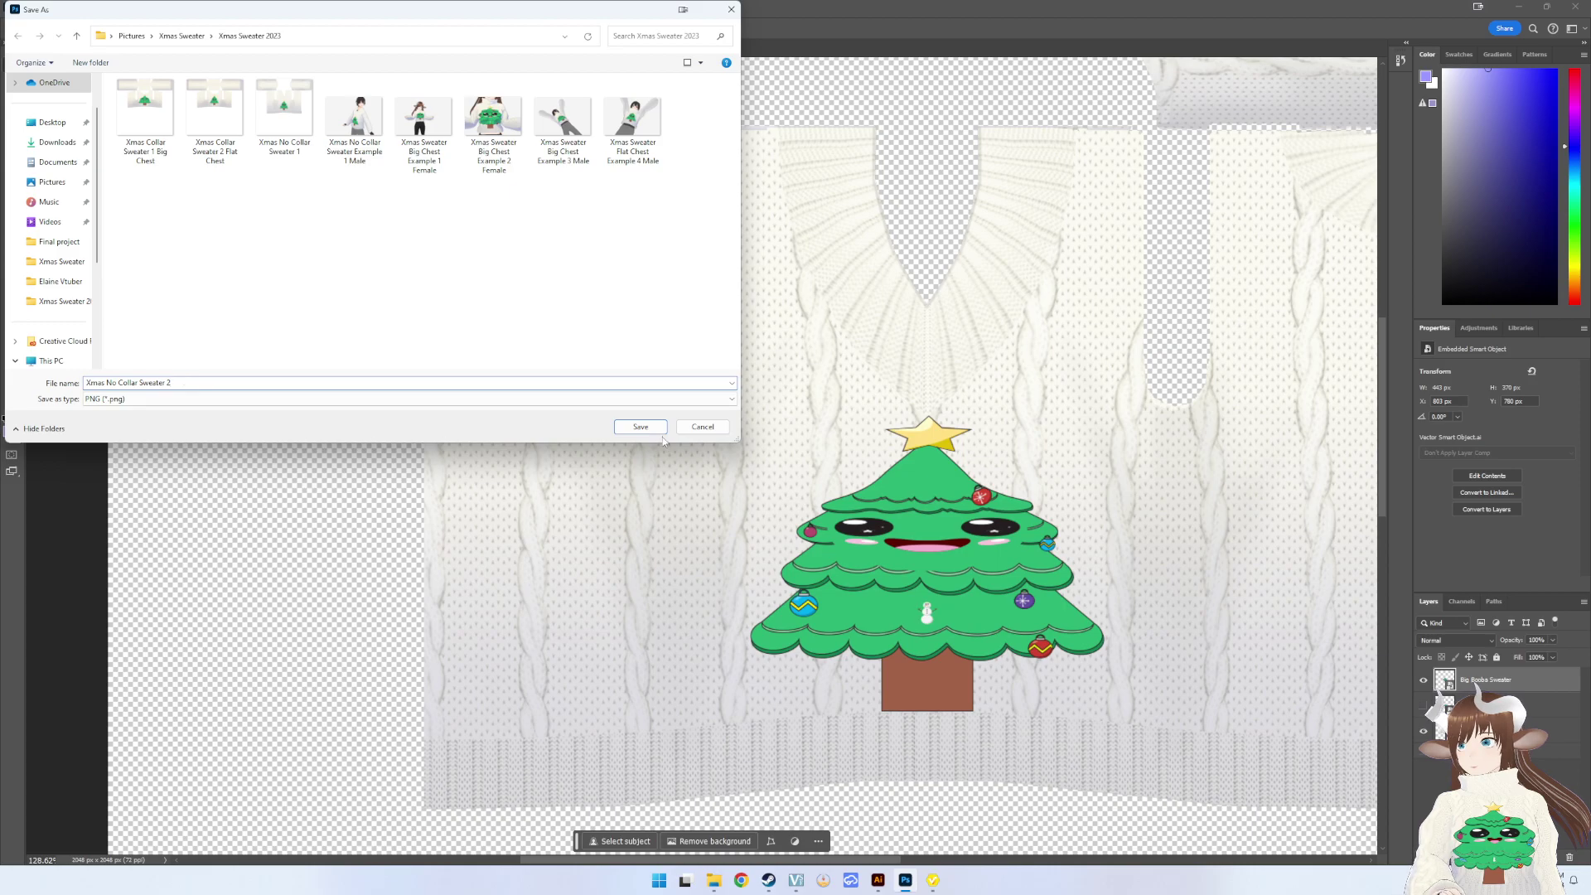
{"action": "left_click", "coordinate": [656, 429]}
- Open the custom sweater's texture editor and import 'Xmas No Collar Sweater 2' onto the Default Design layer
{"action": "left_click", "coordinate": [933, 881]}
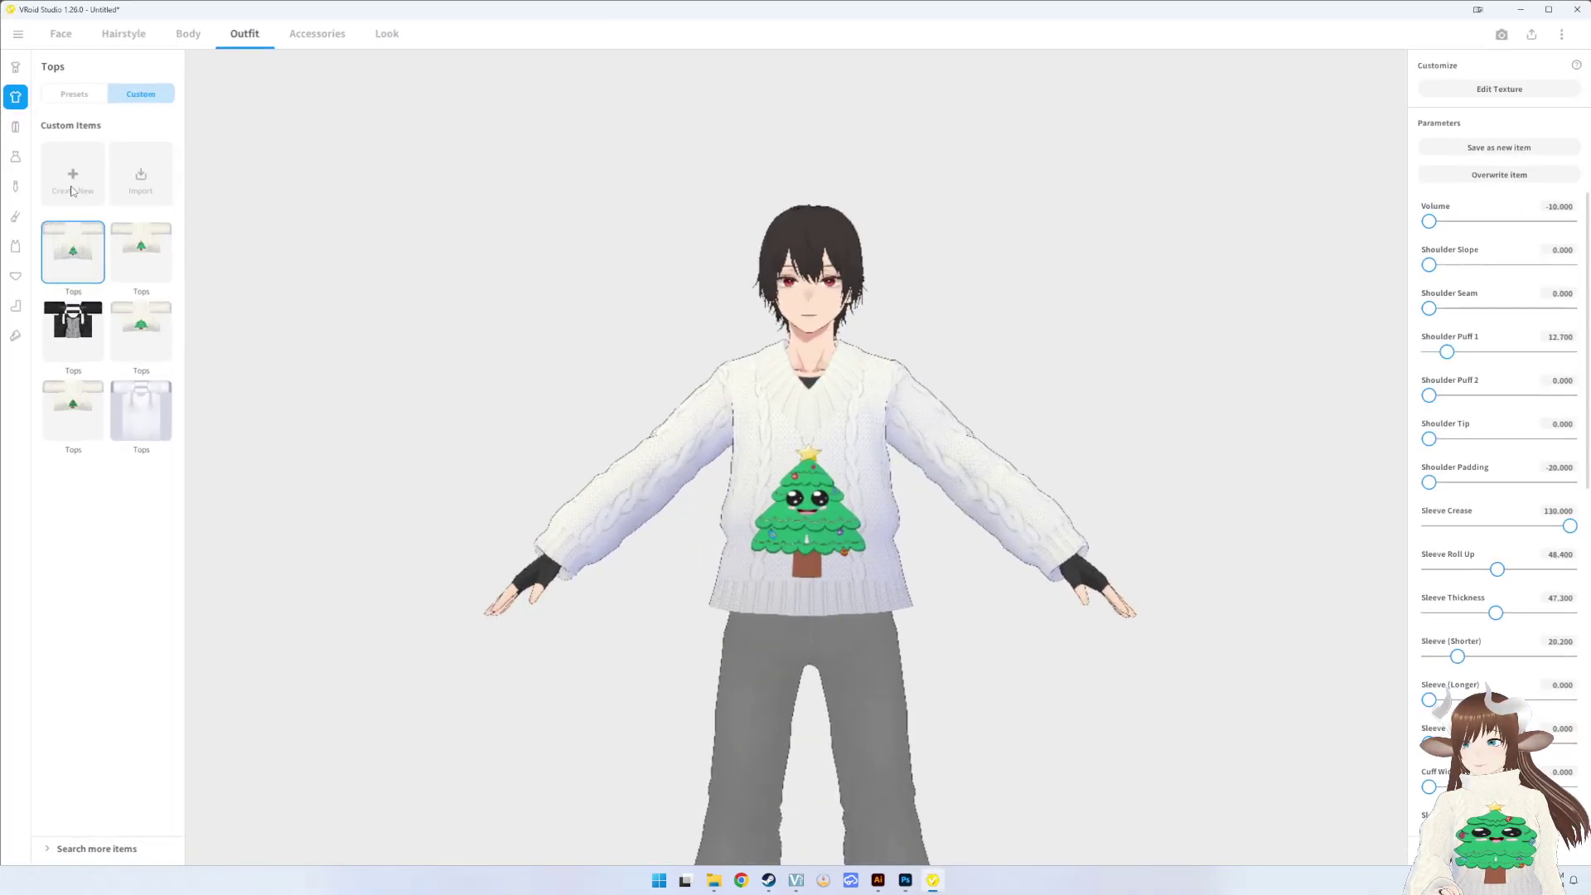
{"action": "left_click", "coordinate": [79, 250]}
{"action": "left_click", "coordinate": [1458, 89]}
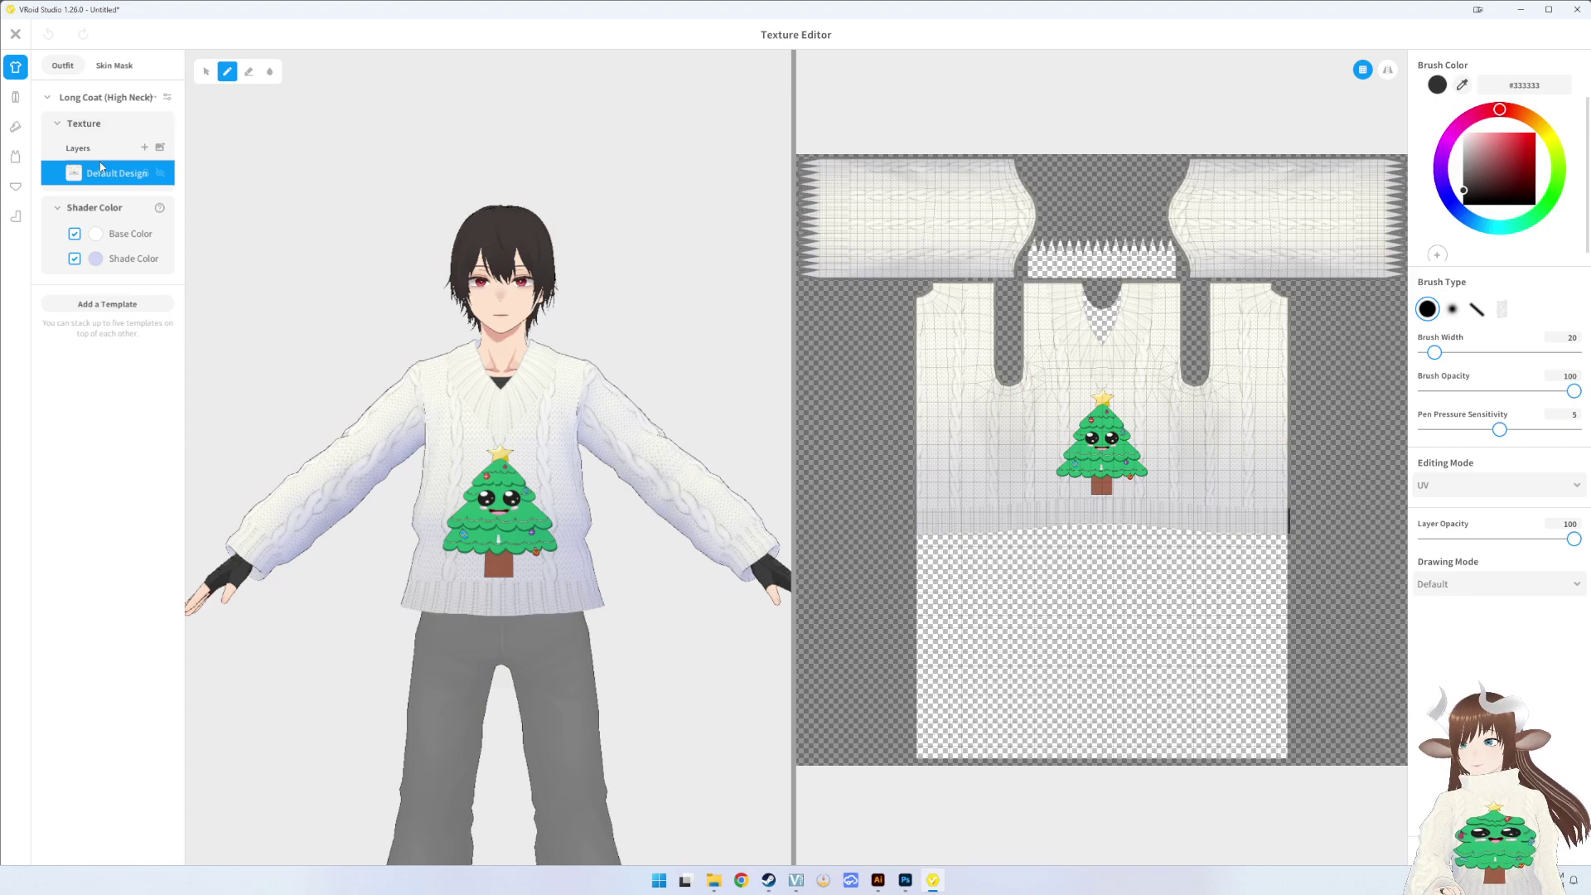
{"action": "right_click", "coordinate": [116, 171]}
{"action": "left_click", "coordinate": [135, 154]}
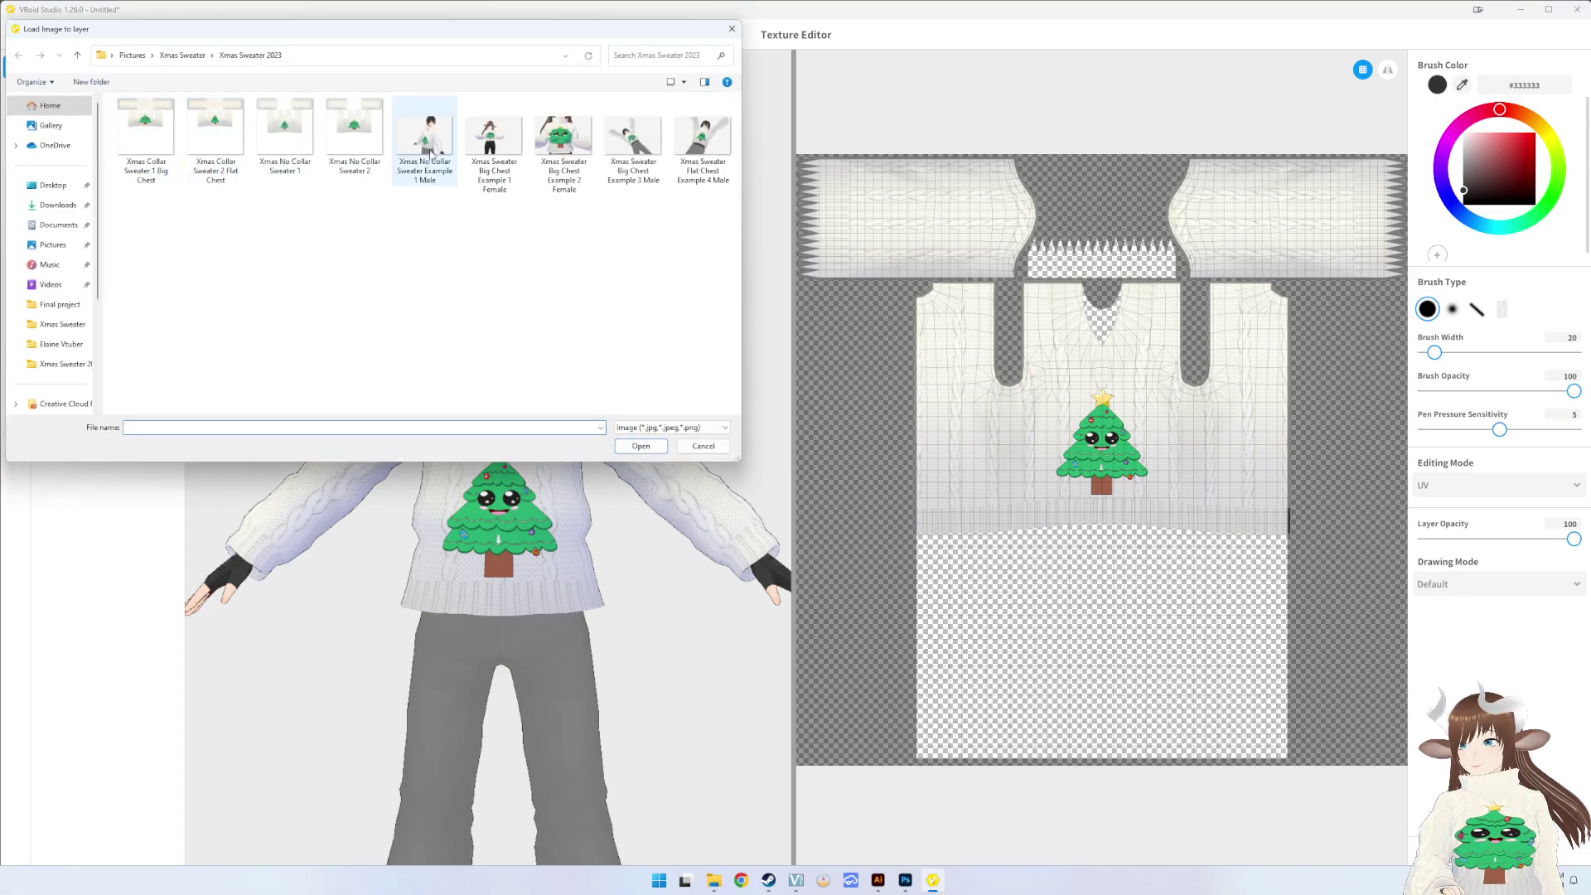
{"action": "left_click", "coordinate": [362, 154]}
{"action": "double_click", "coordinate": [362, 153]}
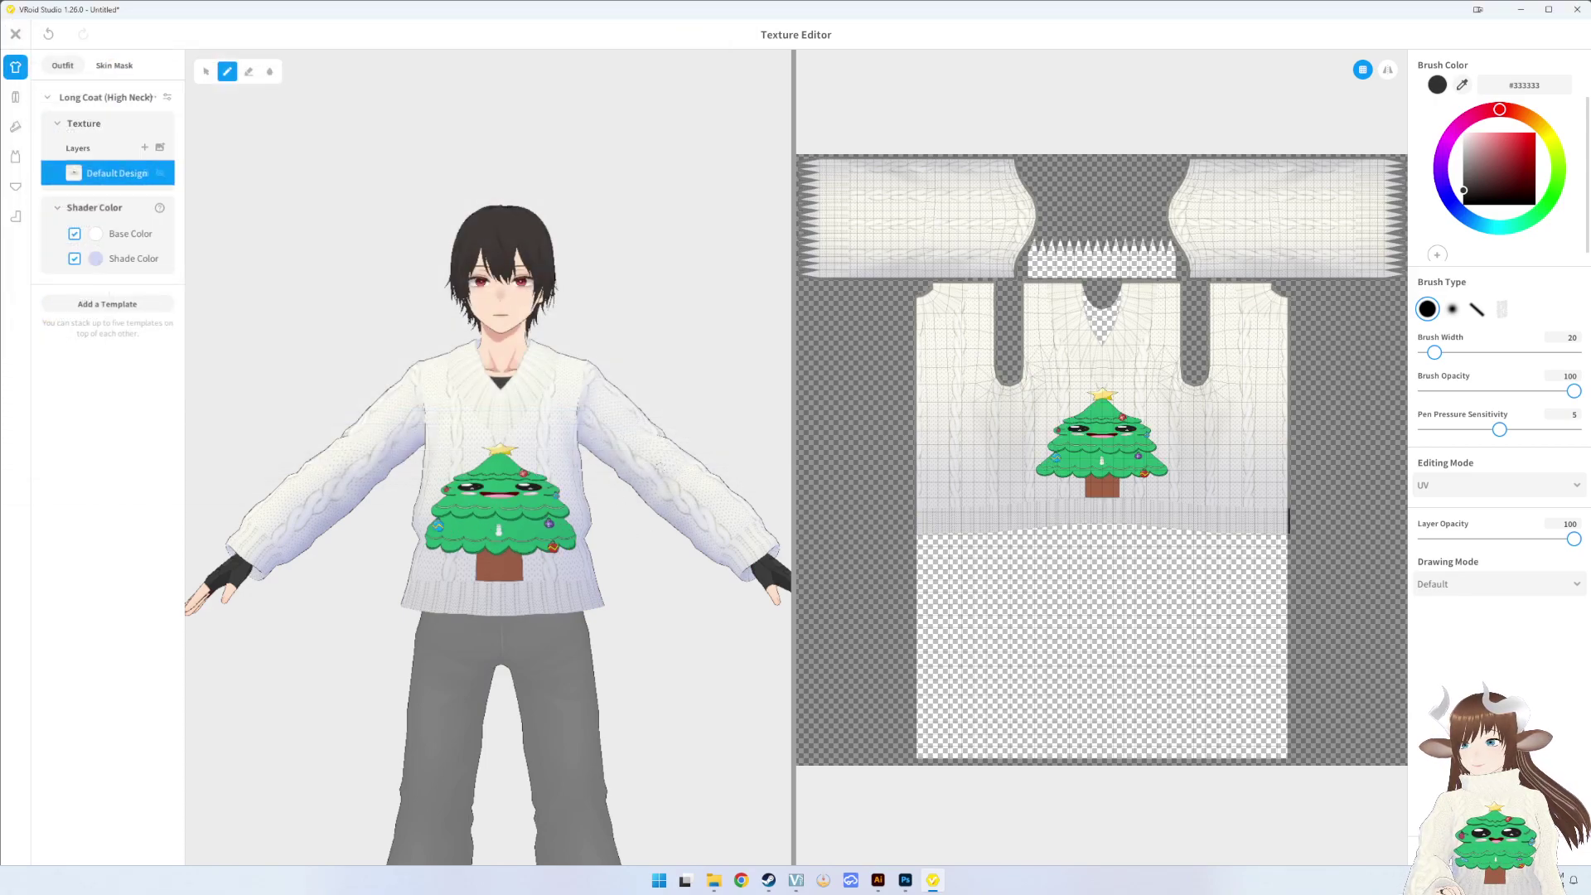
- Close the texture editor and bring up Poses & Animations, toggling the animation pause
{"action": "left_click", "coordinate": [16, 34]}
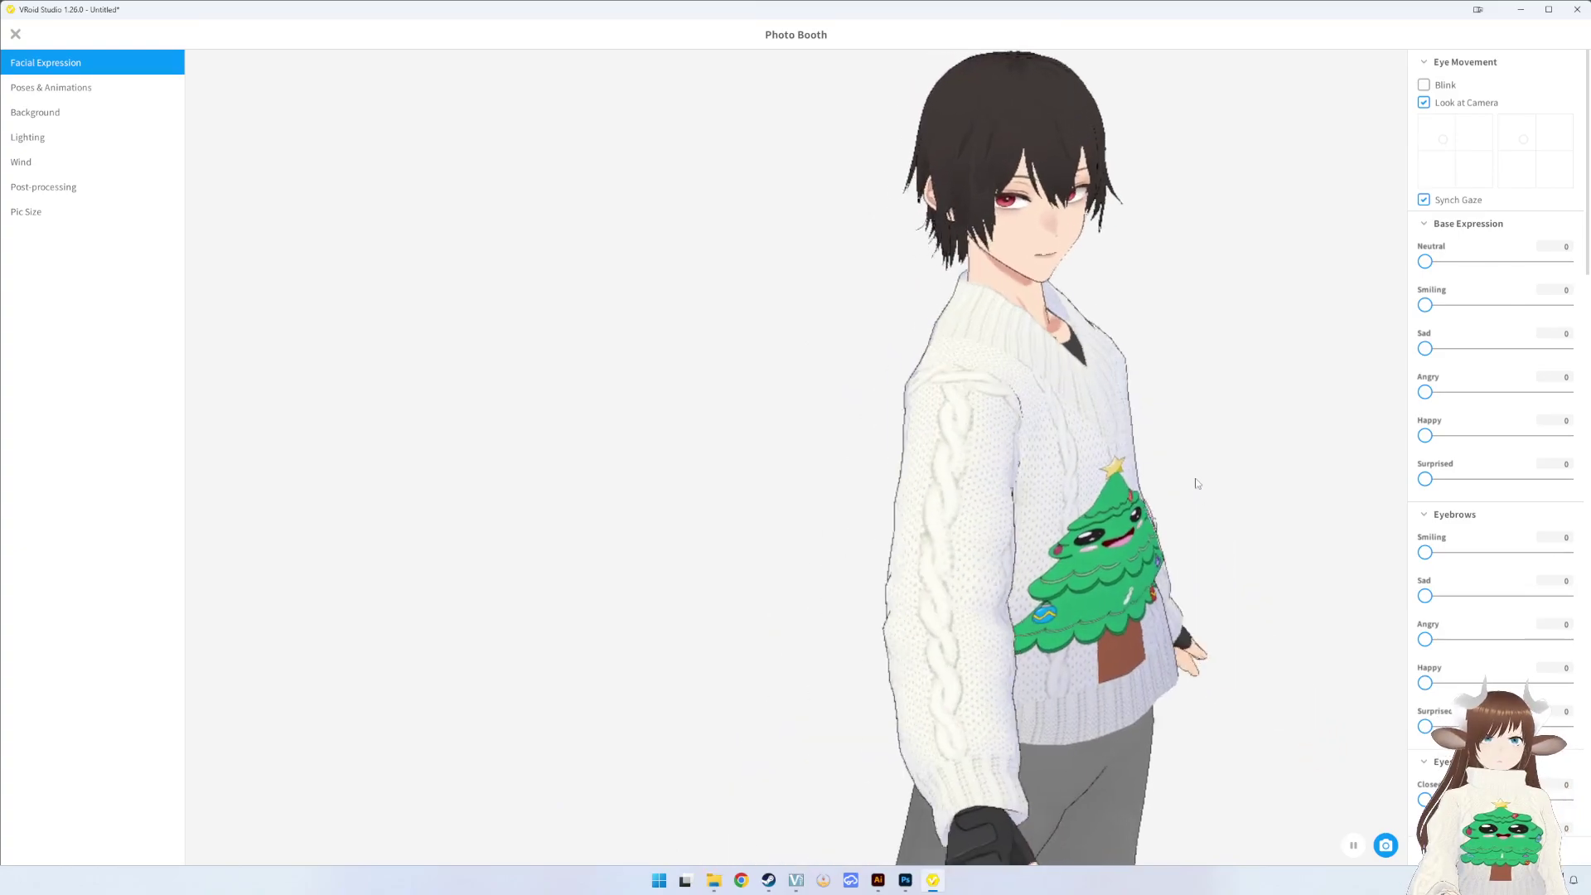
{"action": "left_click", "coordinate": [58, 87]}
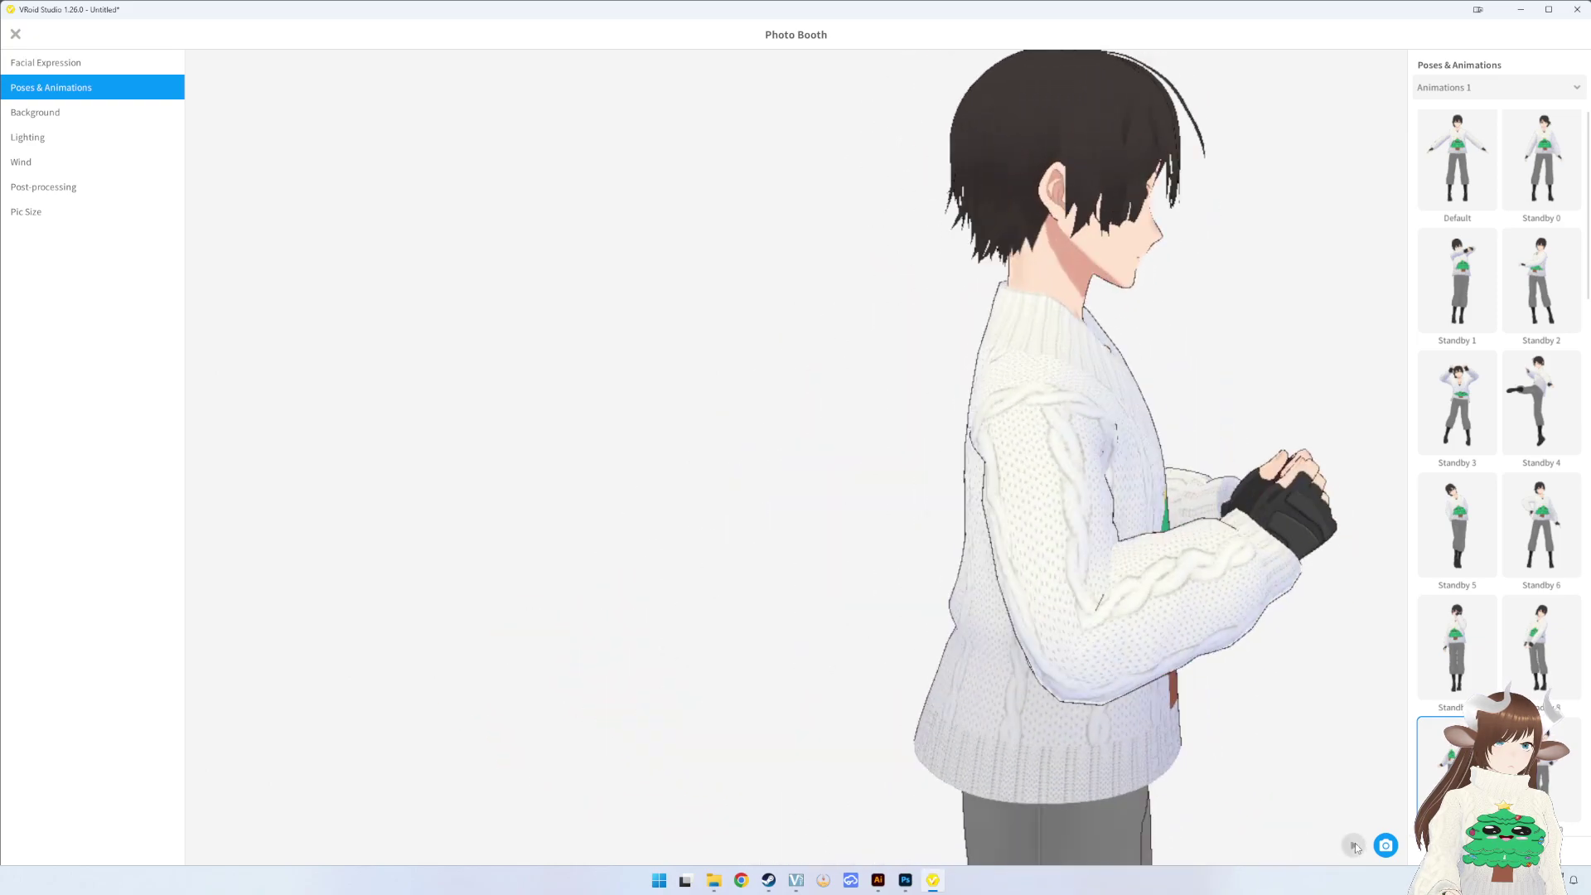
{"action": "left_click", "coordinate": [1353, 846]}
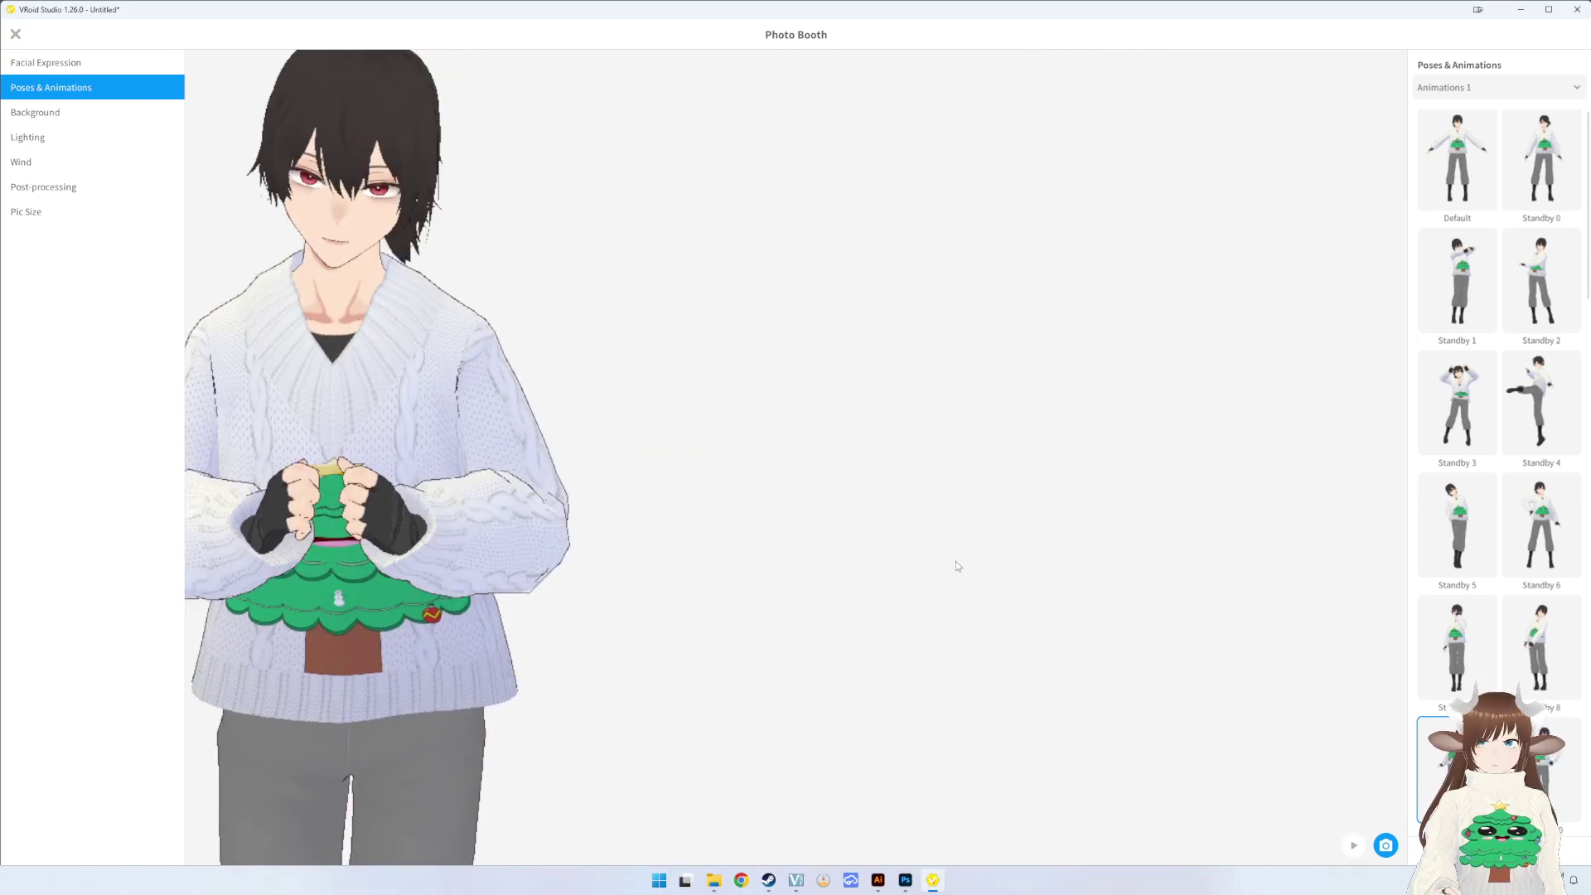
{"action": "left_click", "coordinate": [1353, 846]}
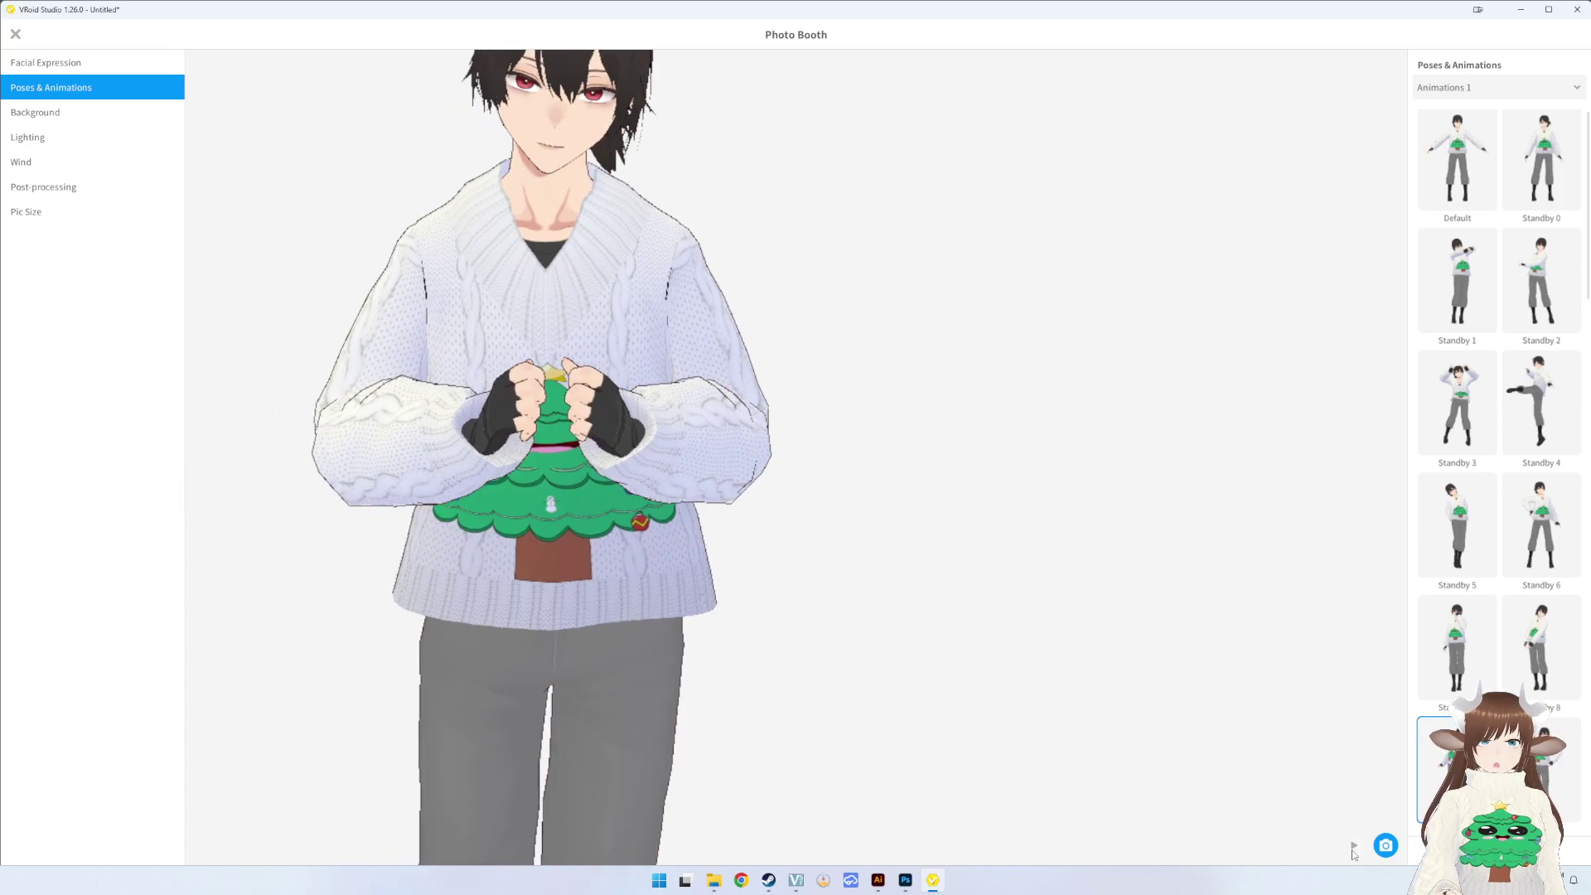
{"action": "left_click", "coordinate": [1353, 846]}
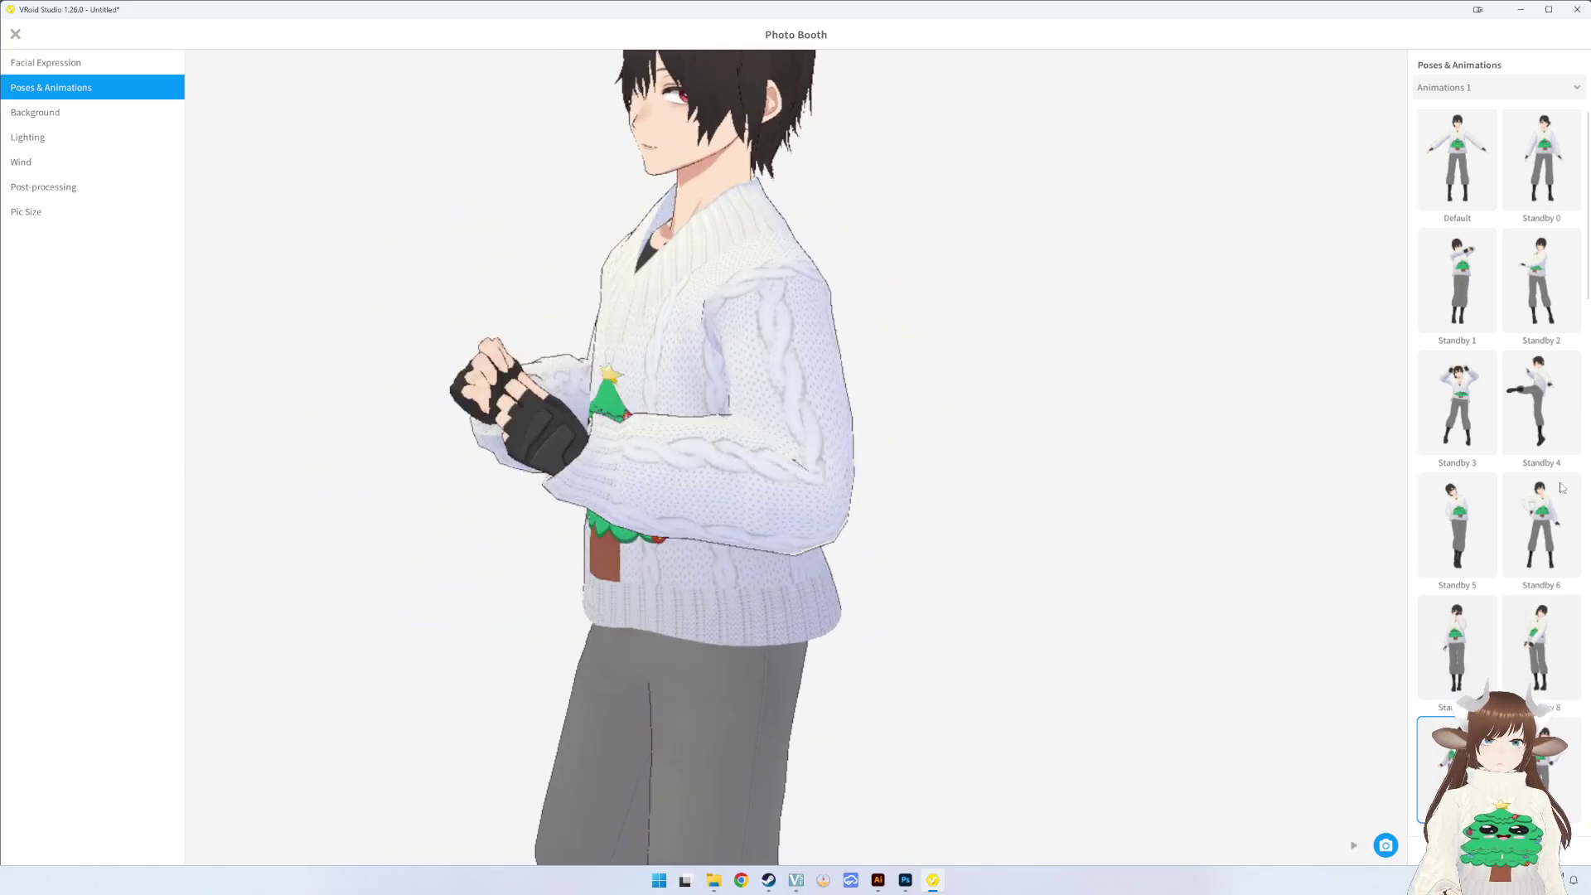
- Try Standby 0, 1 and 2, then freeze Standby 5 and zoom in on the tree
{"action": "left_click", "coordinate": [1541, 161]}
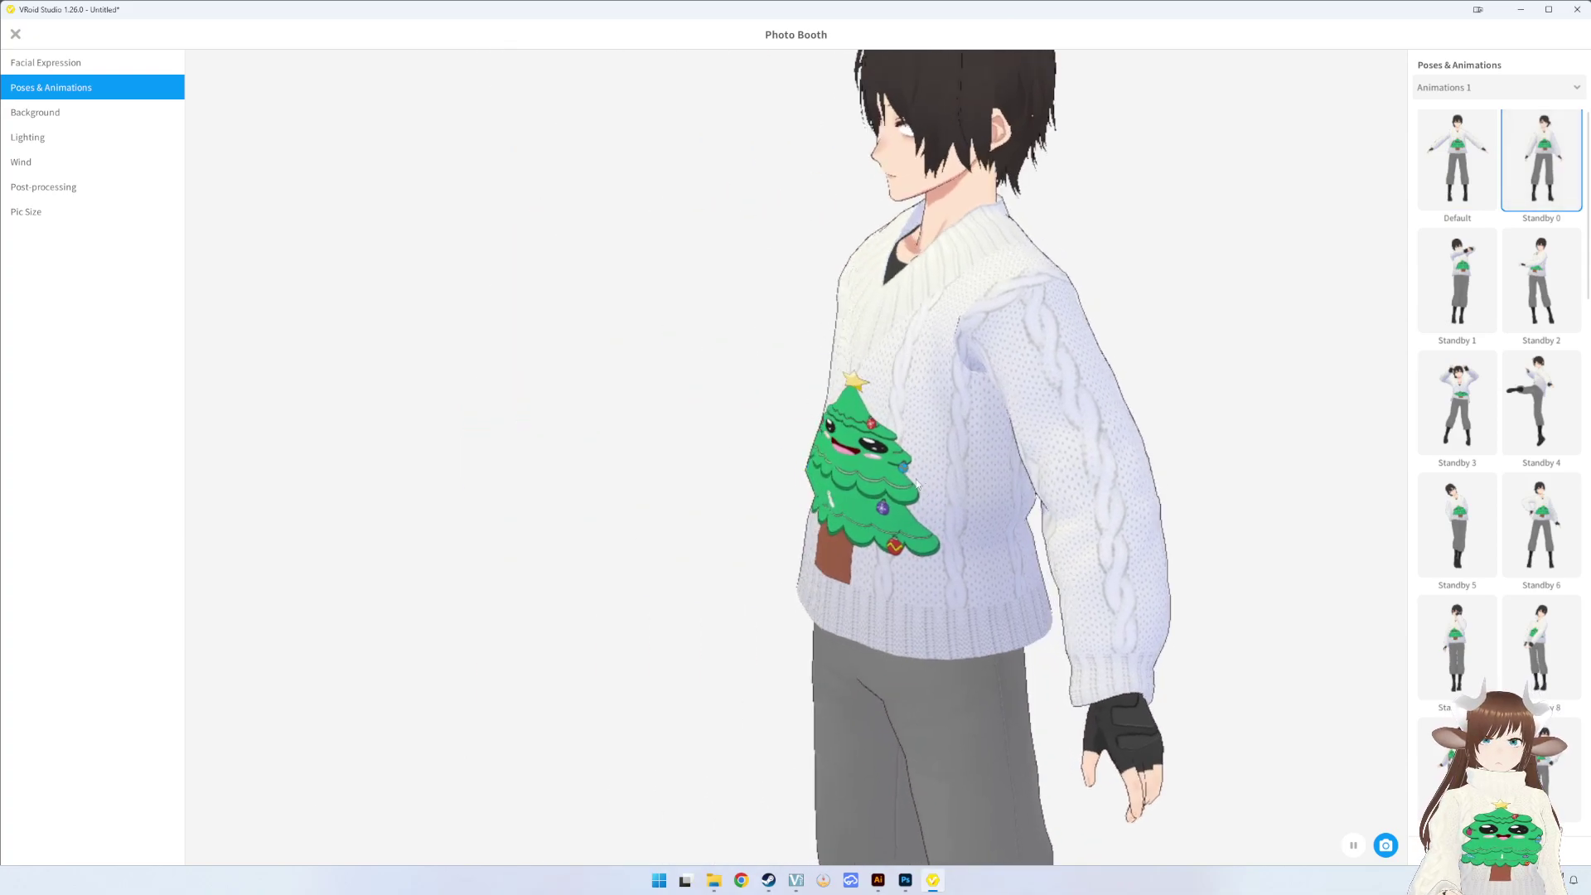
{"action": "left_click", "coordinate": [1456, 280]}
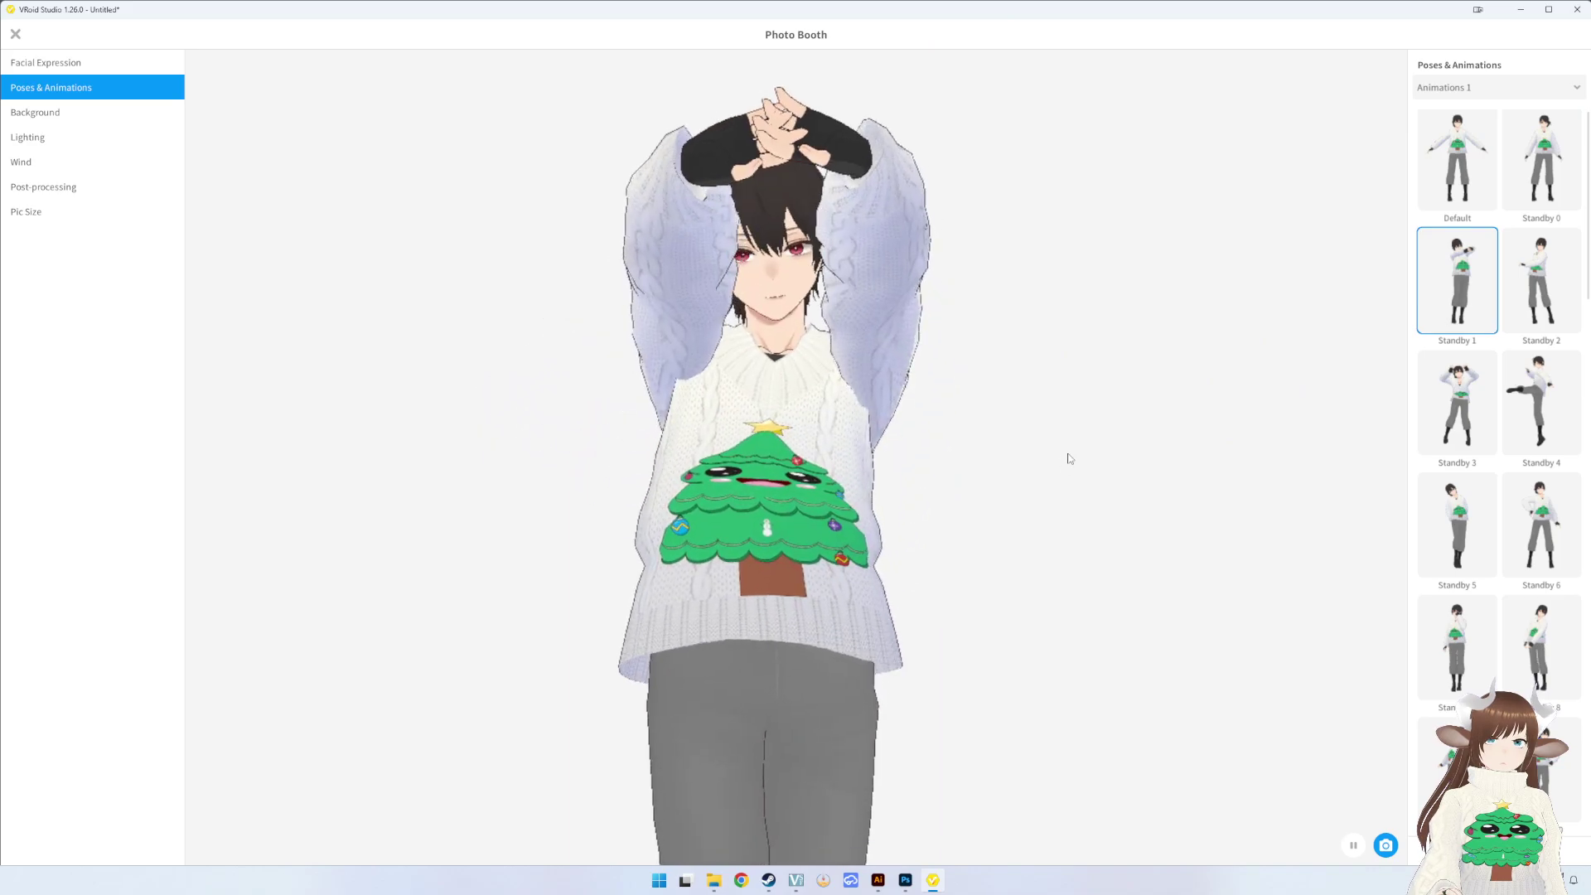
{"action": "left_click", "coordinate": [1541, 281]}
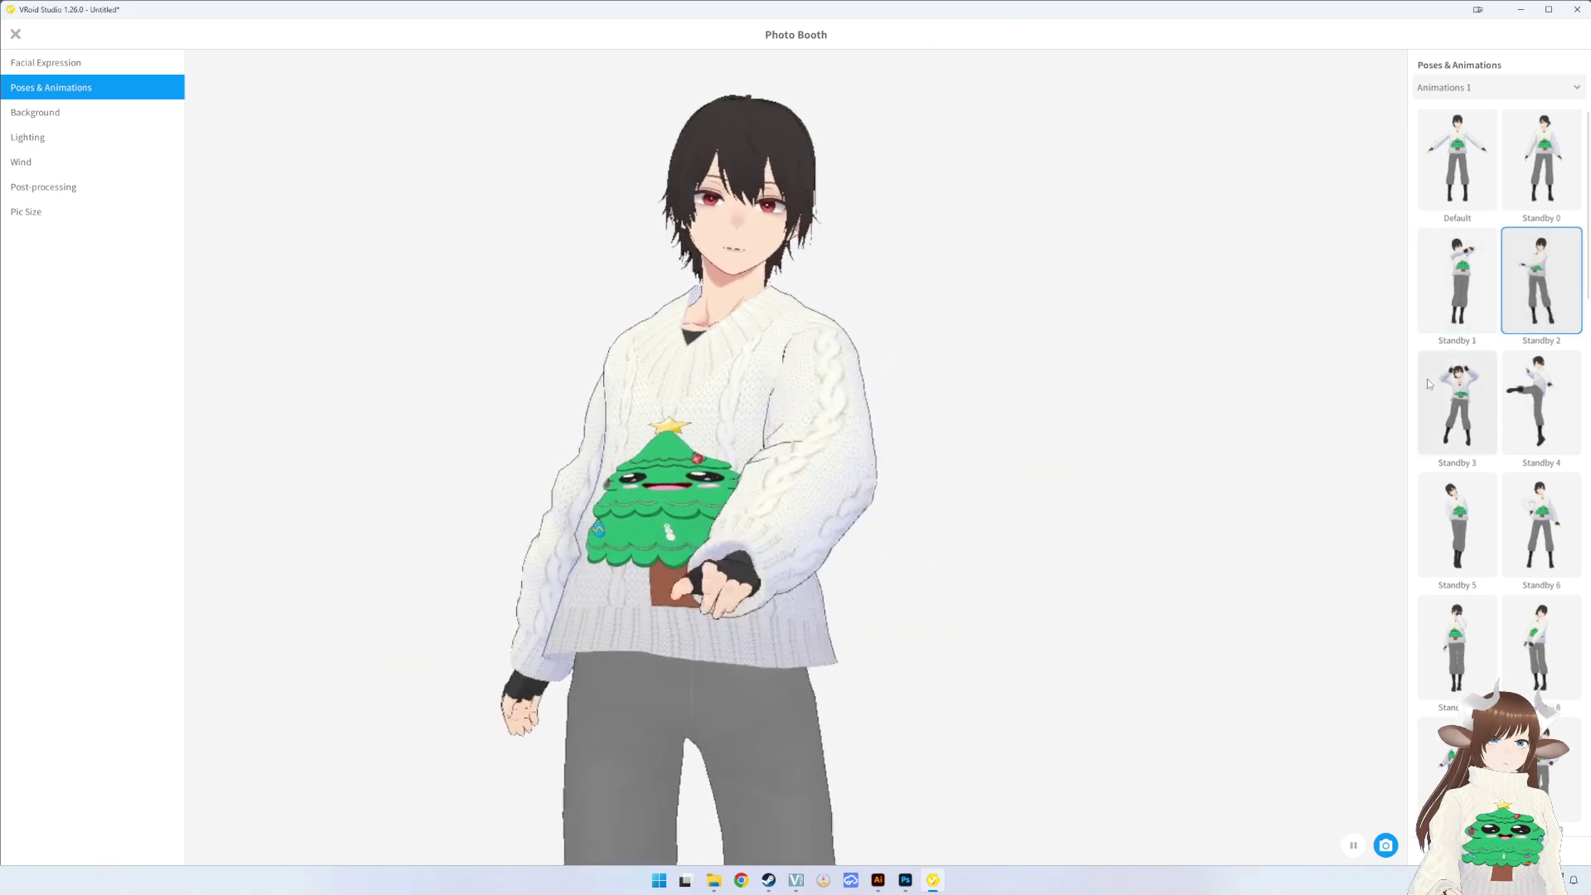
{"action": "left_click", "coordinate": [1442, 547]}
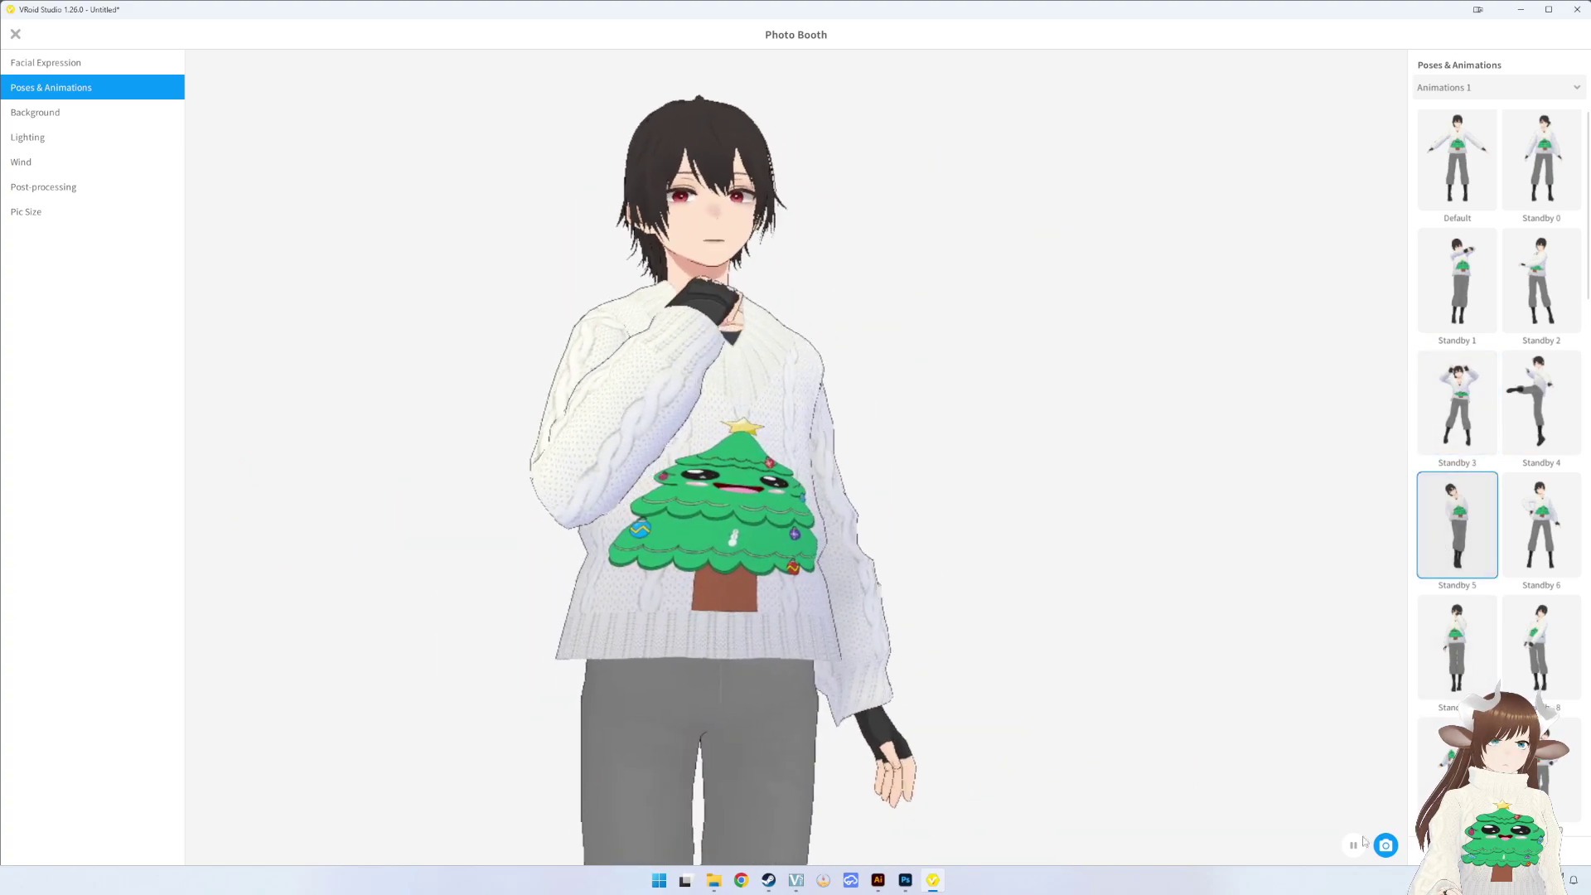
{"action": "left_click", "coordinate": [1354, 845]}
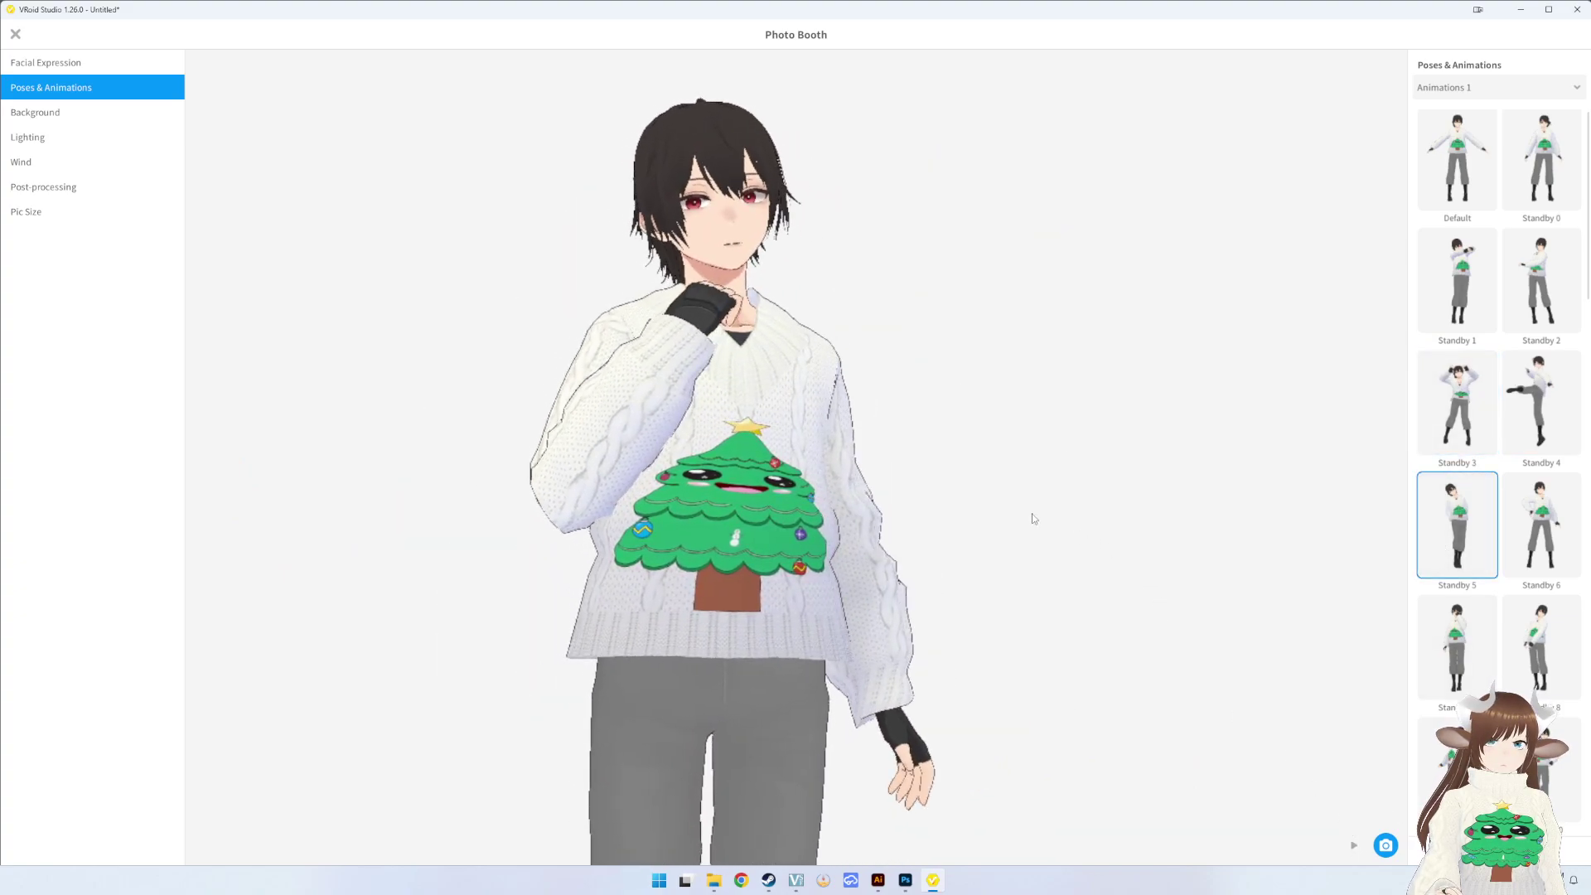
{"action": "scroll", "coordinate": [963, 555], "scroll_direction": "up", "scroll_amount": 2}
{"action": "scroll", "coordinate": [964, 539], "scroll_direction": "up", "scroll_amount": 2}
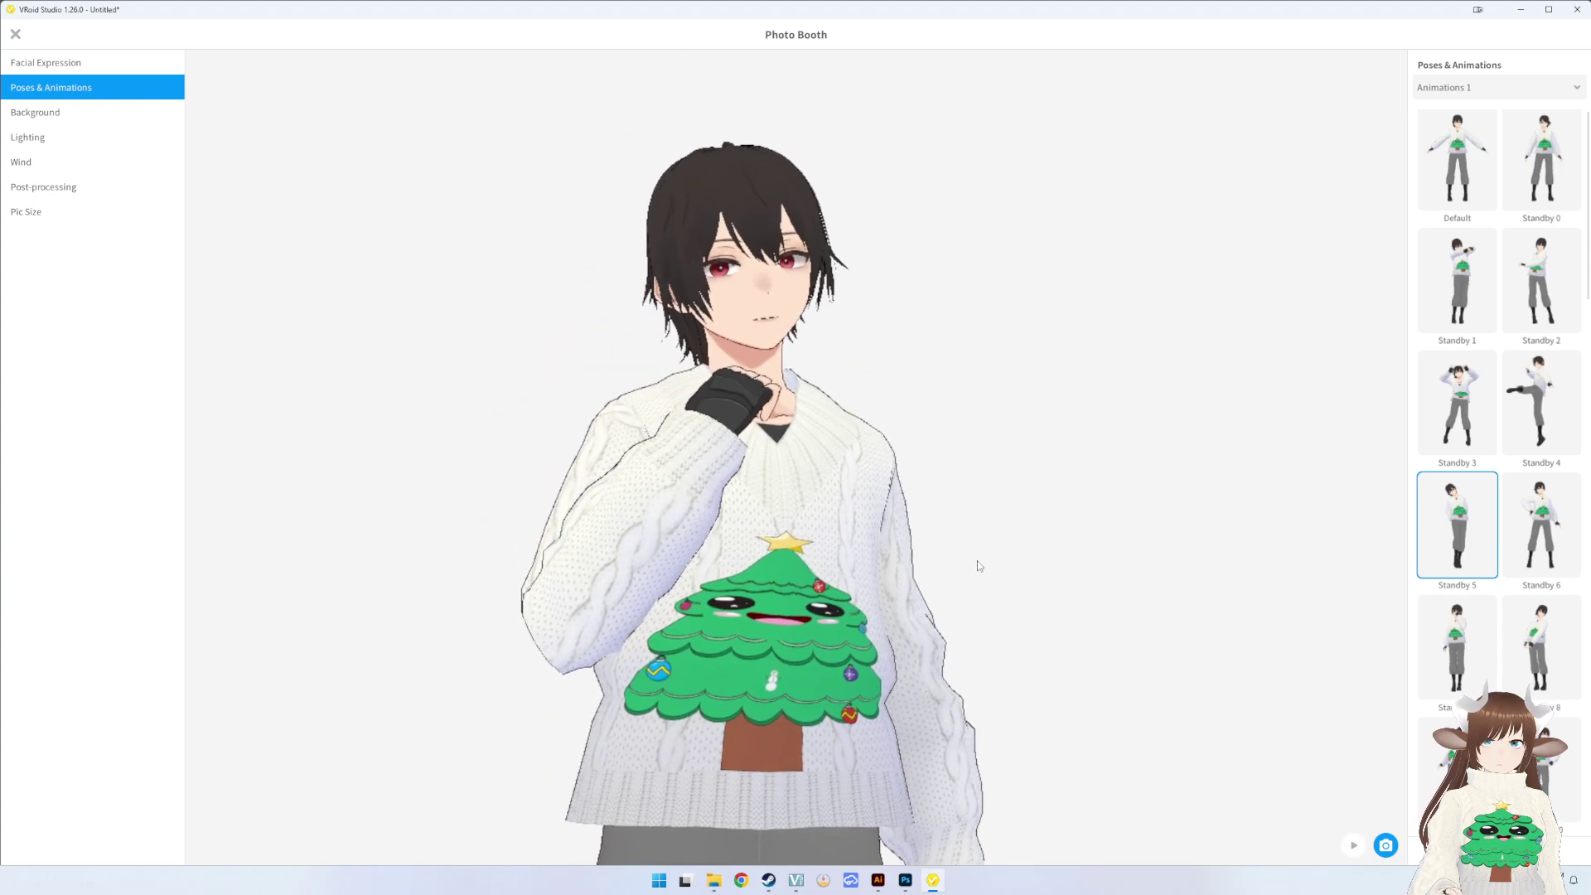
{"action": "mouse_move", "coordinate": [978, 566]}
{"action": "right_mouse_down"}
{"action": "mouse_move", "coordinate": [1094, 622]}
{"action": "mouse_move", "coordinate": [1041, 614]}
{"action": "mouse_move", "coordinate": [1046, 631]}
{"action": "right_mouse_up"}
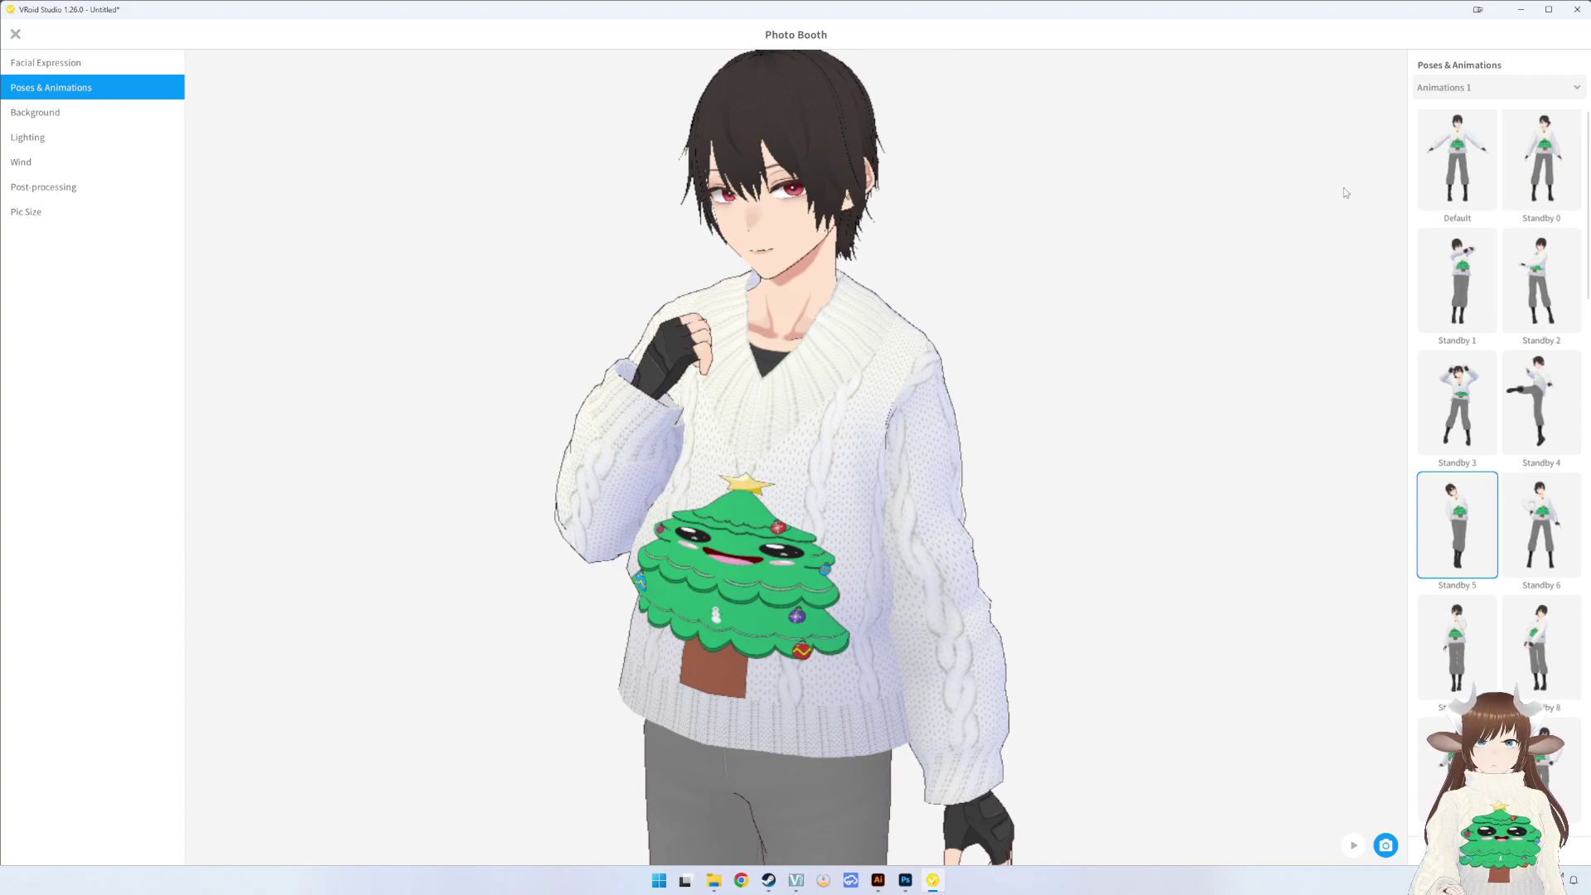
- Save the posed snapshot as 'Xmas Sweater Big Chest Example Male' by editing the flat-chest example name
{"action": "left_click", "coordinate": [1383, 843]}
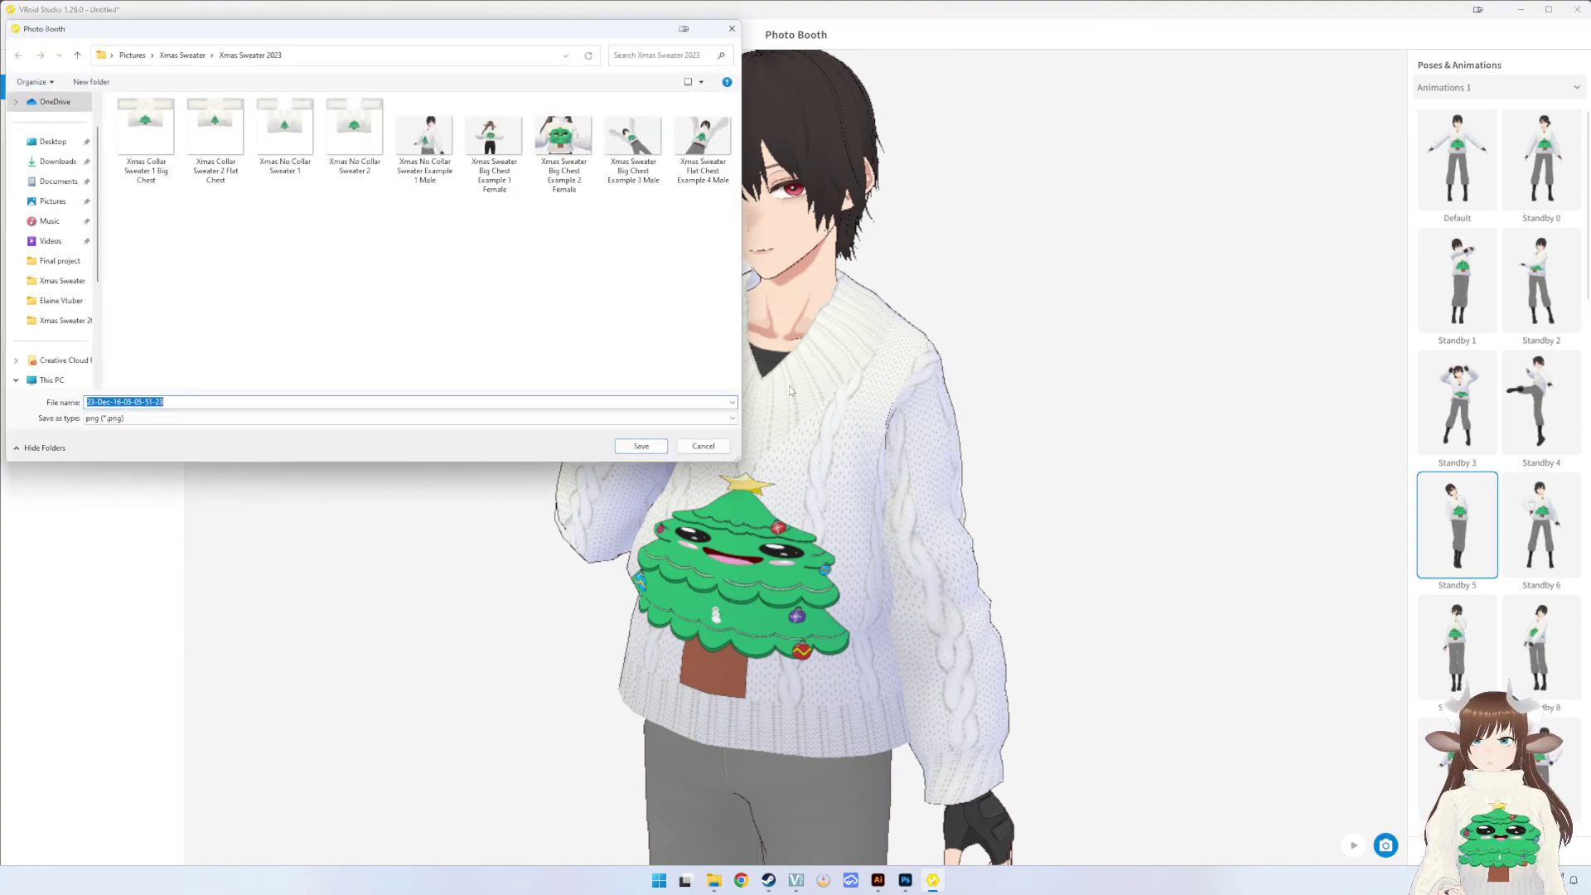
{"action": "left_click", "coordinate": [703, 141]}
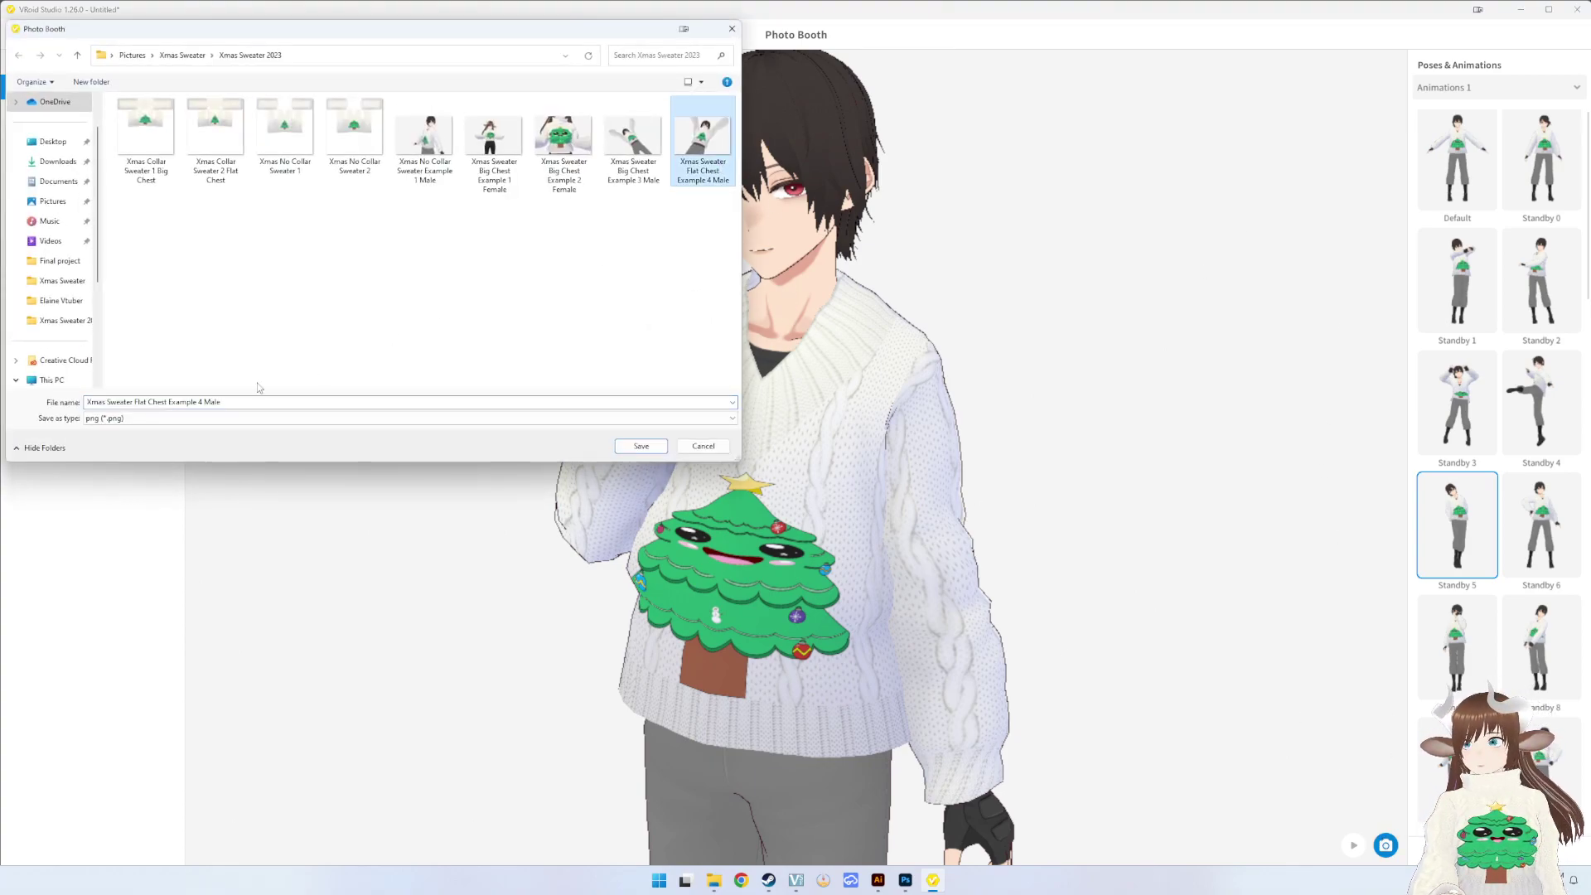
{"action": "double_click", "coordinate": [138, 402]}
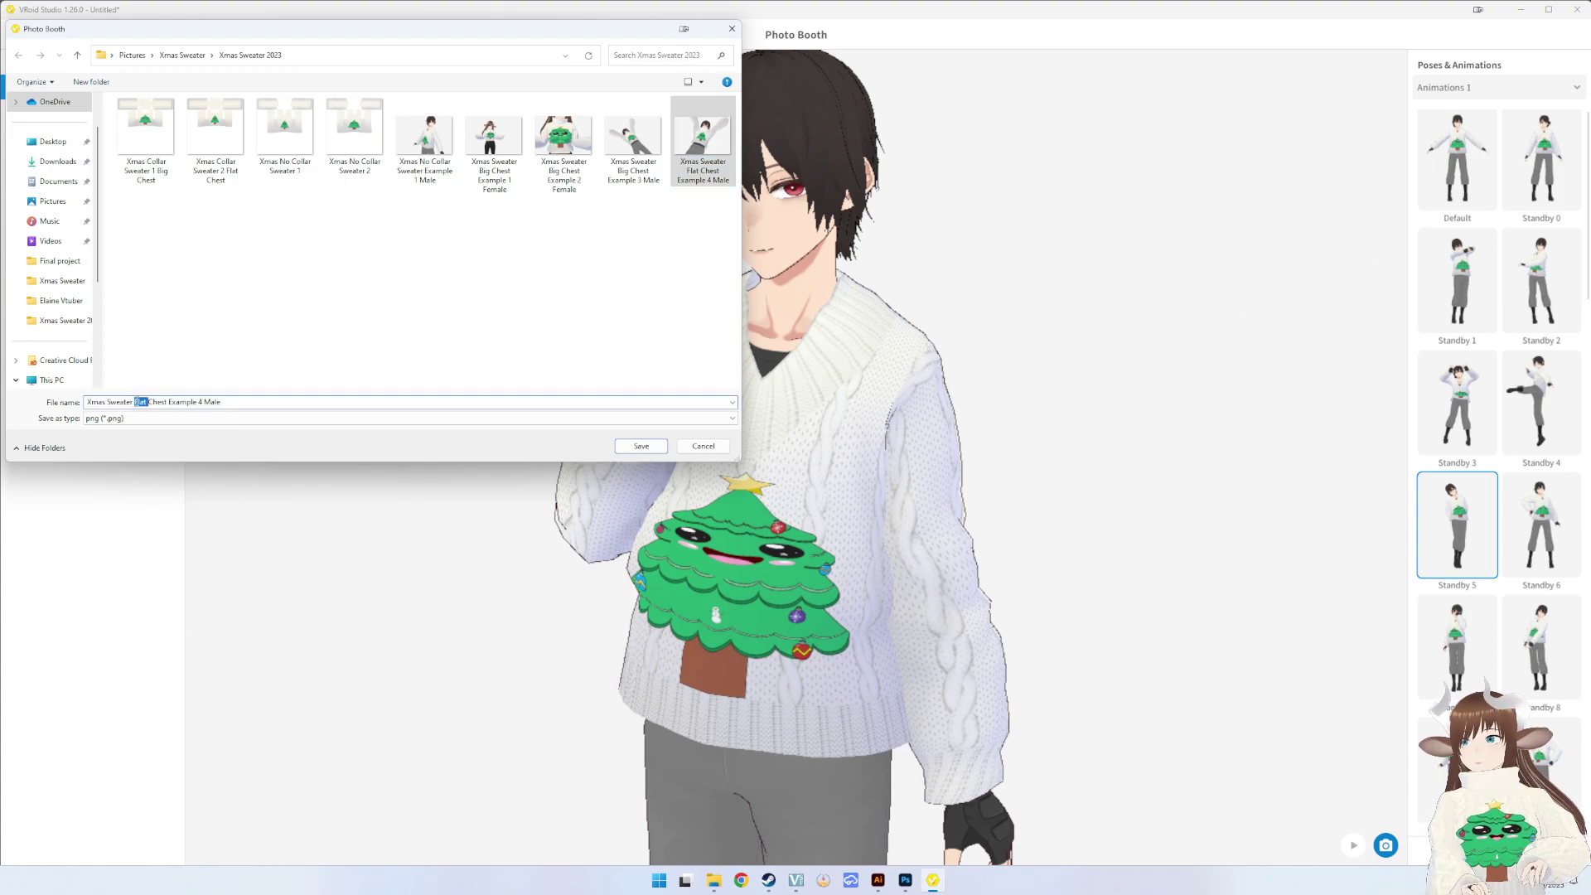
{"action": "type", "text": "Big"}
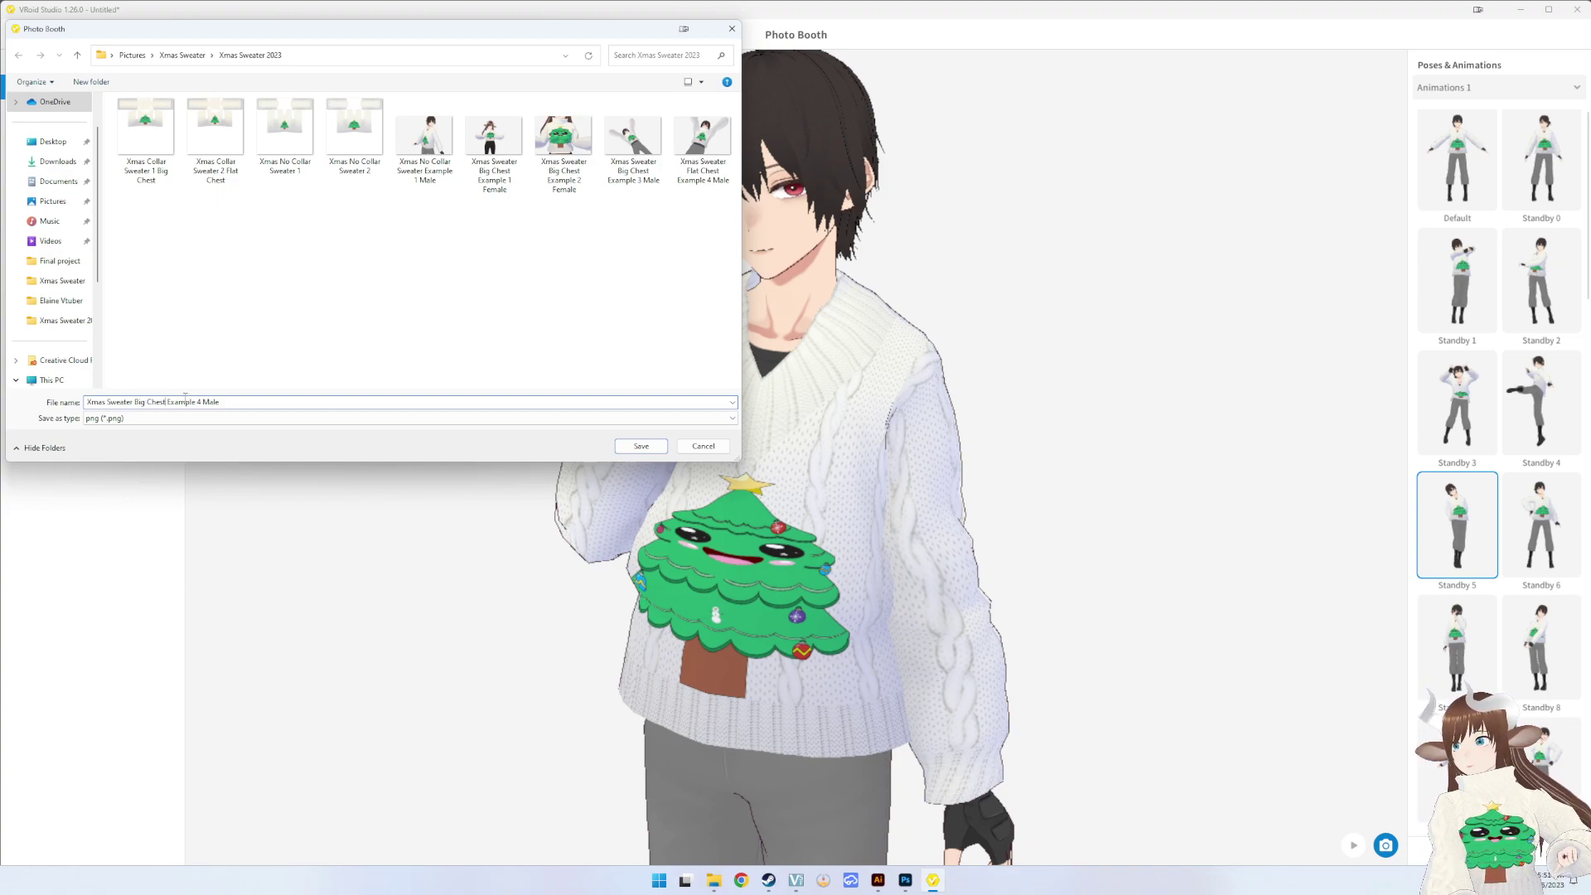
{"action": "key", "text": "BackSpace"}
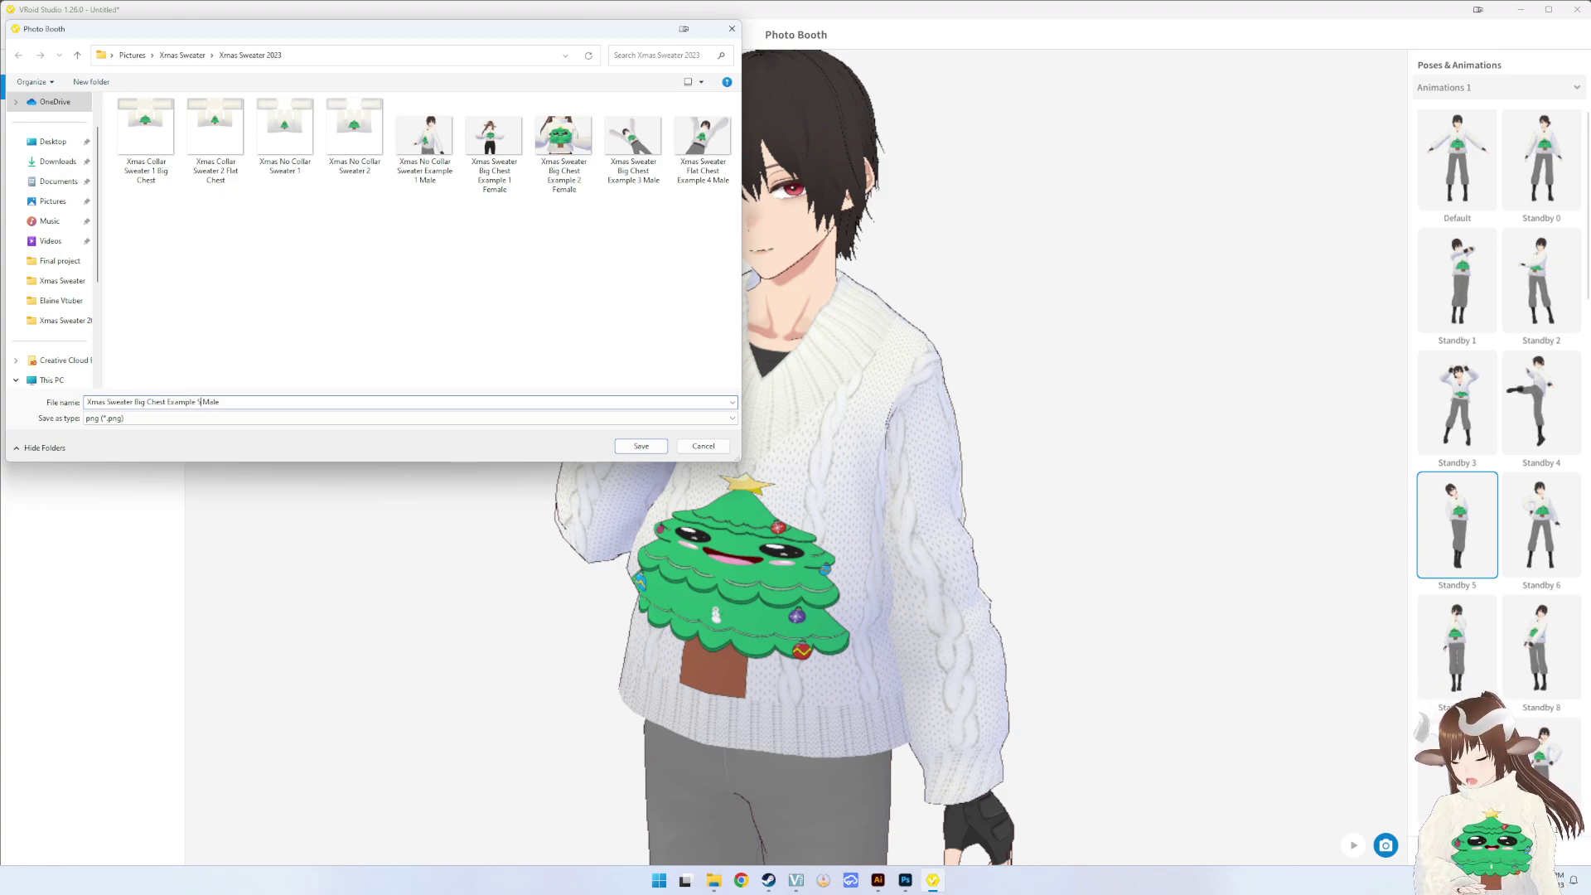
{"action": "type", "text": "5"}
{"action": "key", "text": "Return"}
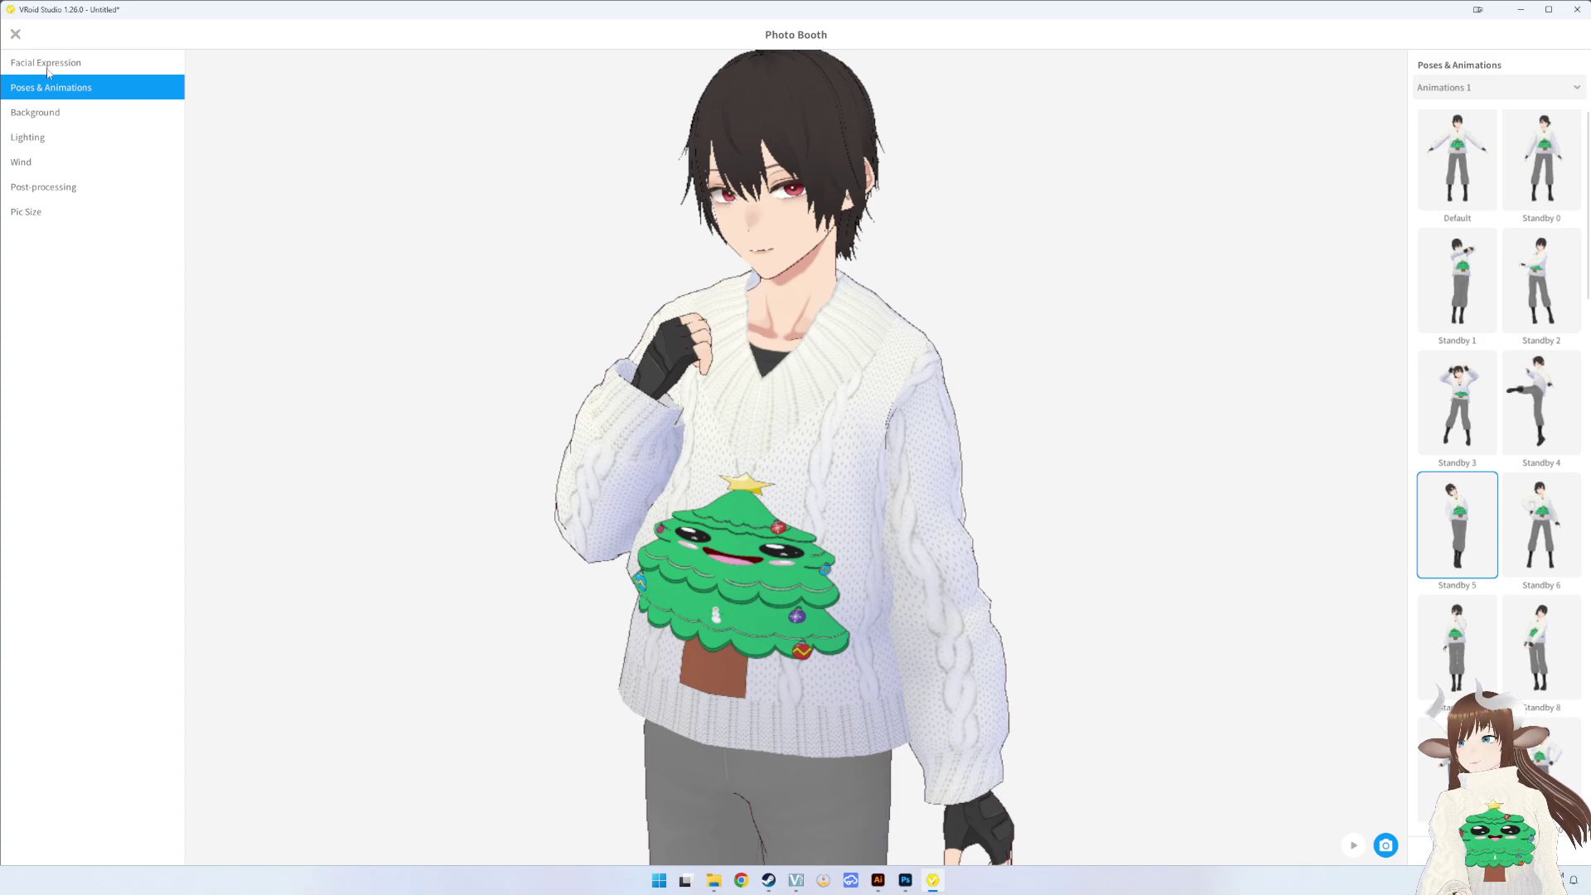
{"action": "left_click", "coordinate": [712, 882]}
- In the Xmas Sweater 2023 folder, give one No Collar sweater texture the Flat Chest suffix
{"action": "double_click", "coordinate": [640, 369]}
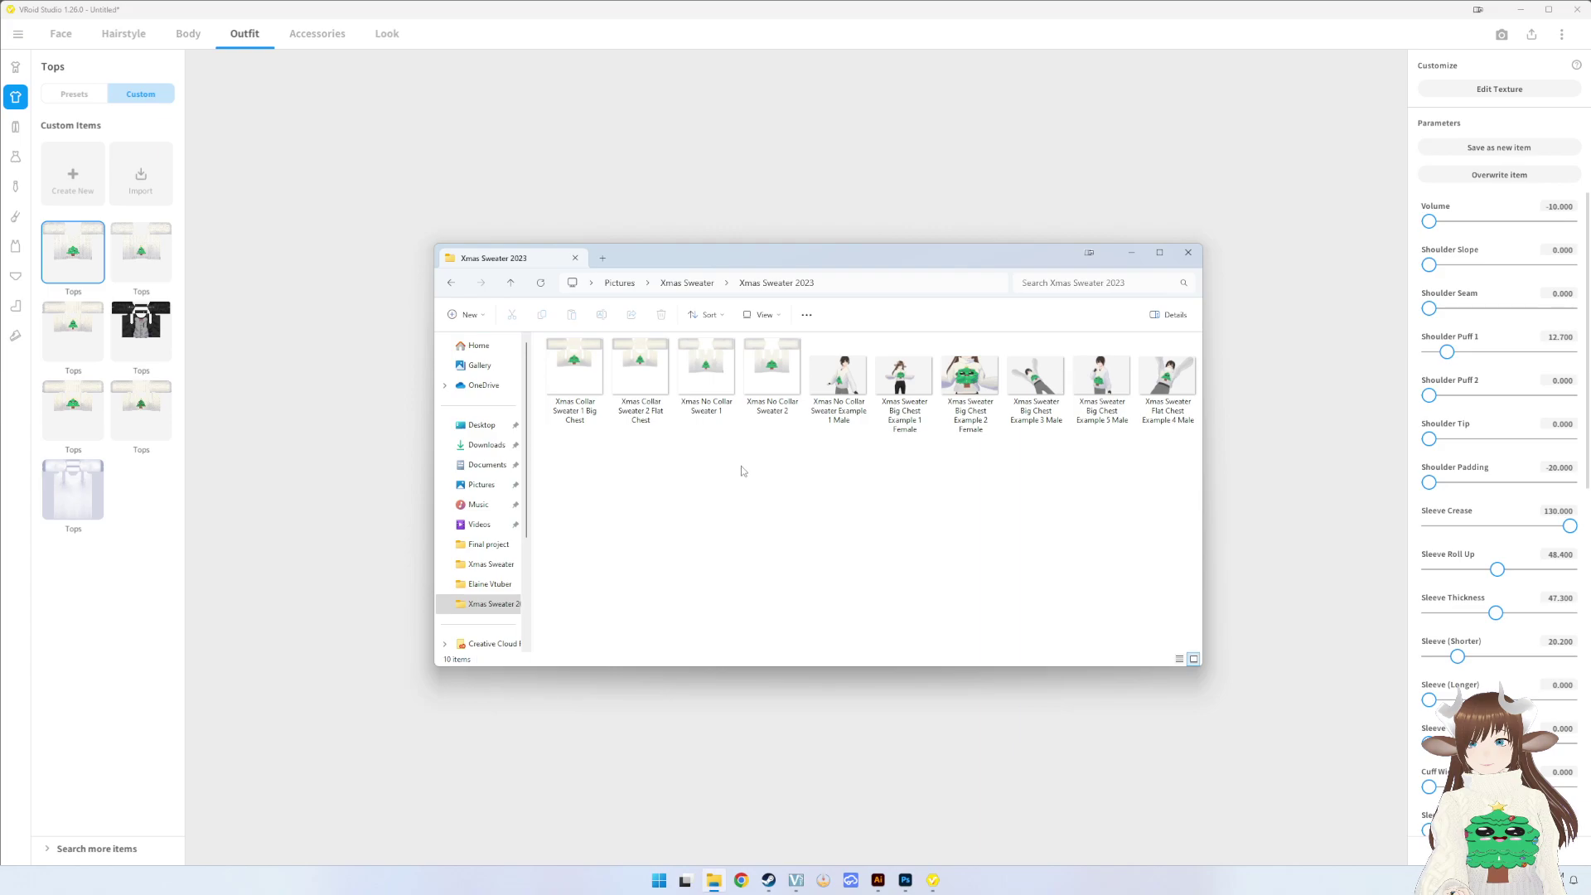
{"action": "left_click", "coordinate": [779, 374]}
{"action": "right_click", "coordinate": [779, 376]}
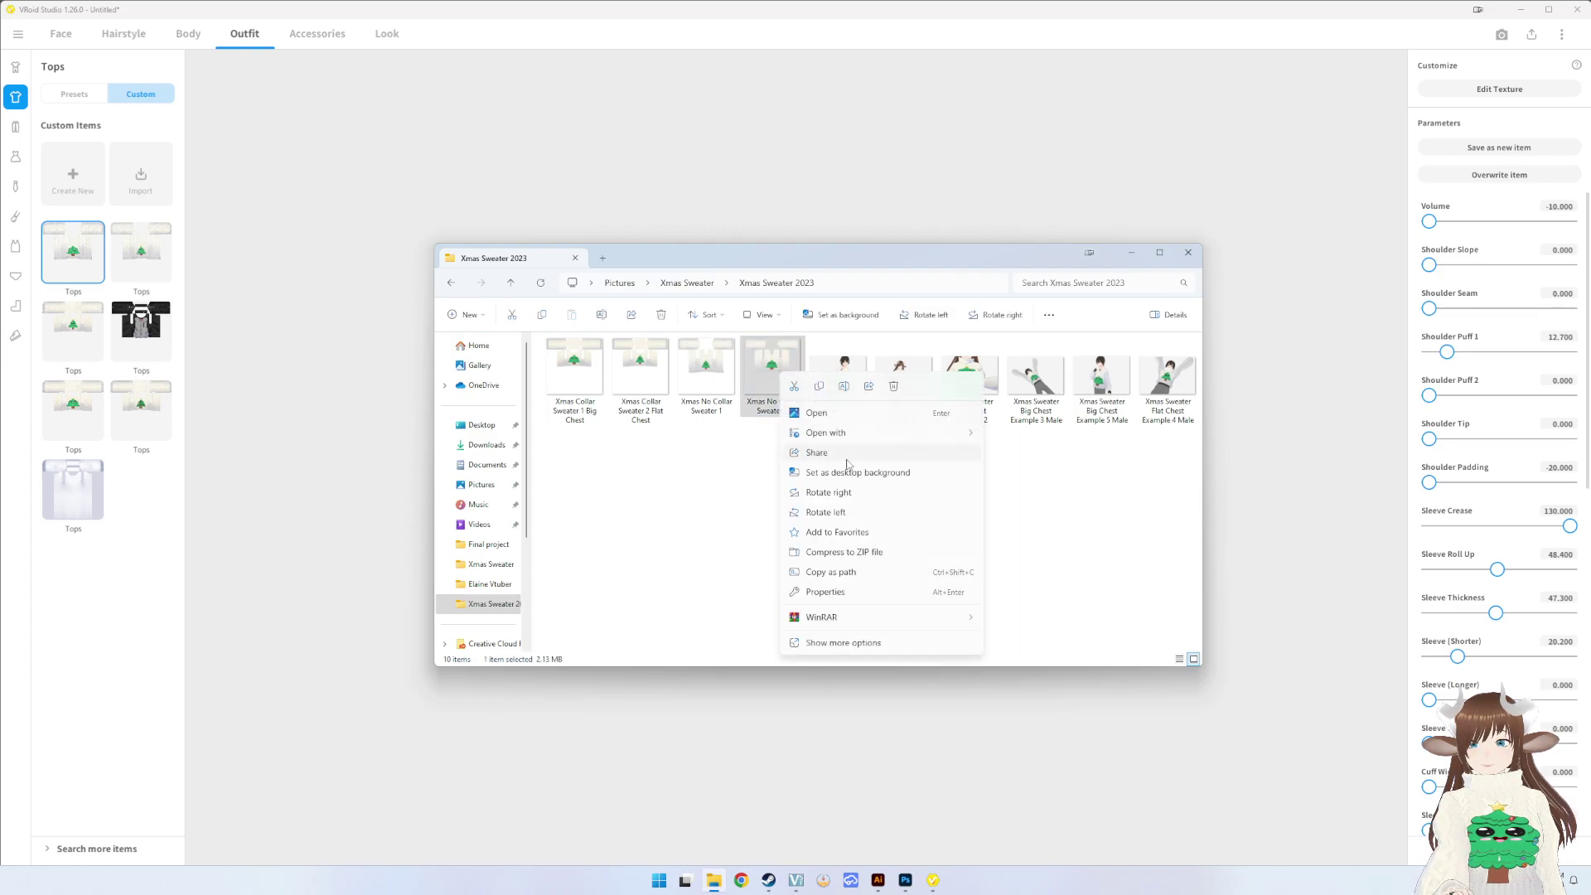
{"action": "left_click", "coordinate": [845, 389]}
{"action": "right_click", "coordinate": [702, 375]}
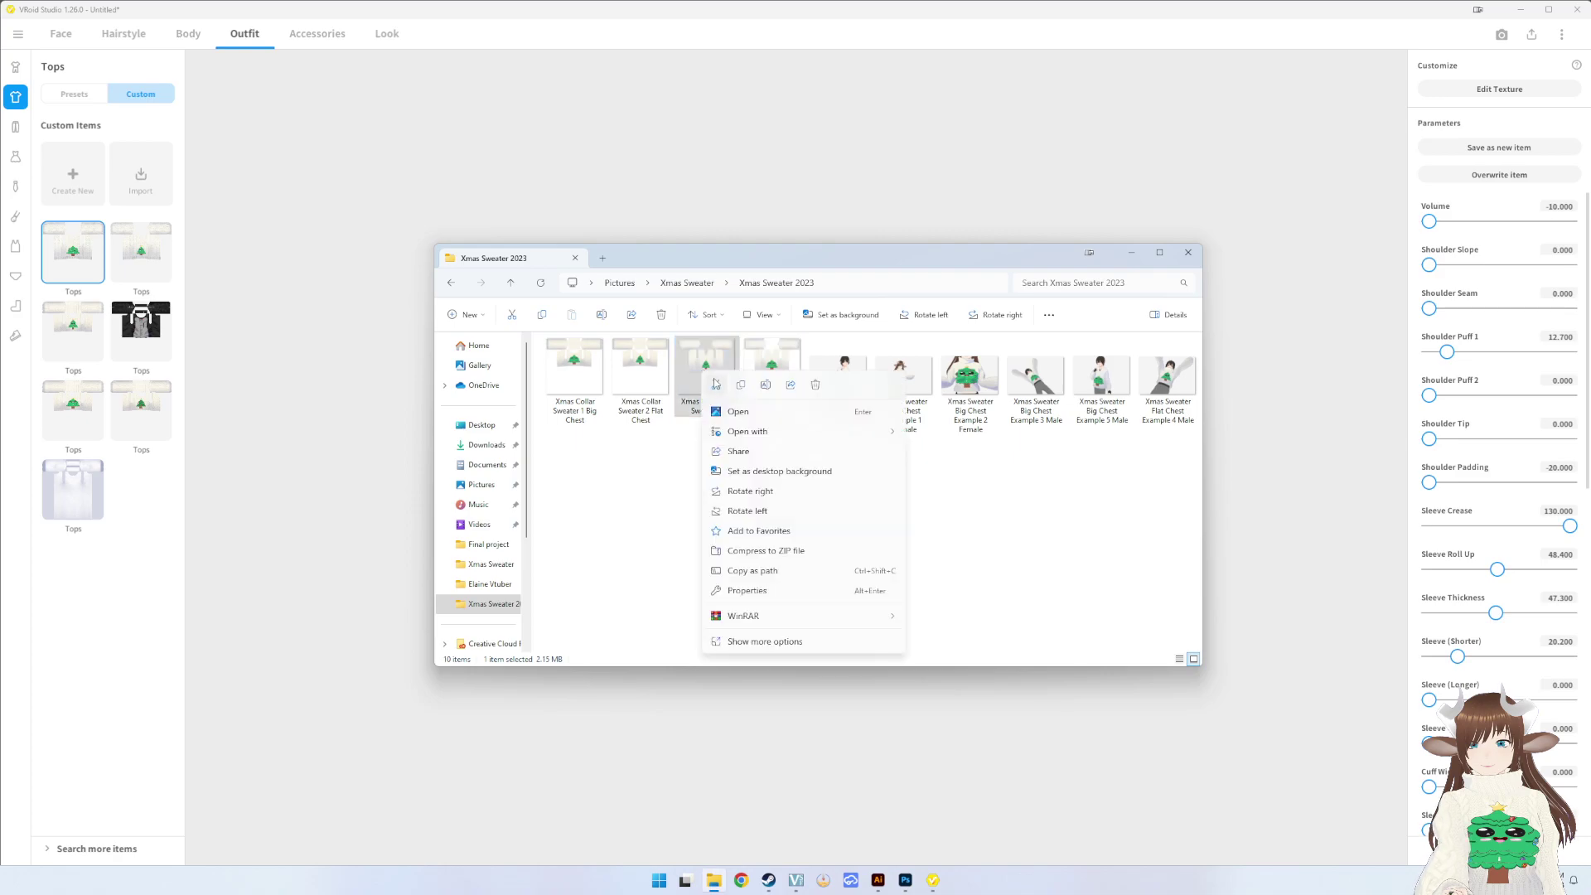
{"action": "left_click", "coordinate": [748, 381]}
{"action": "left_click", "coordinate": [731, 410]}
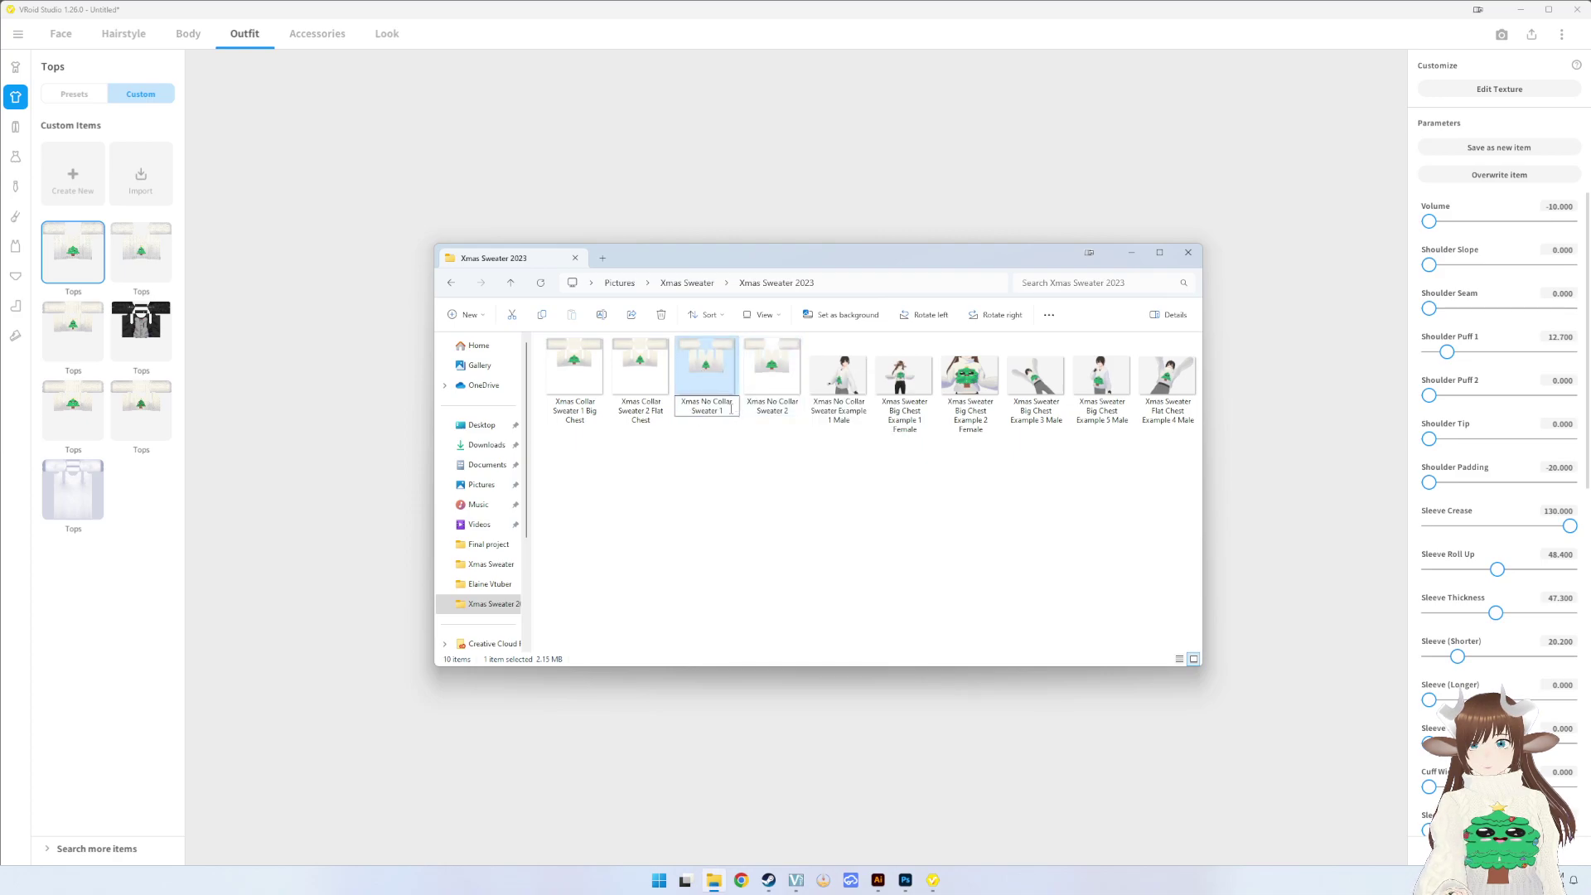
{"action": "type", "text": "2"}
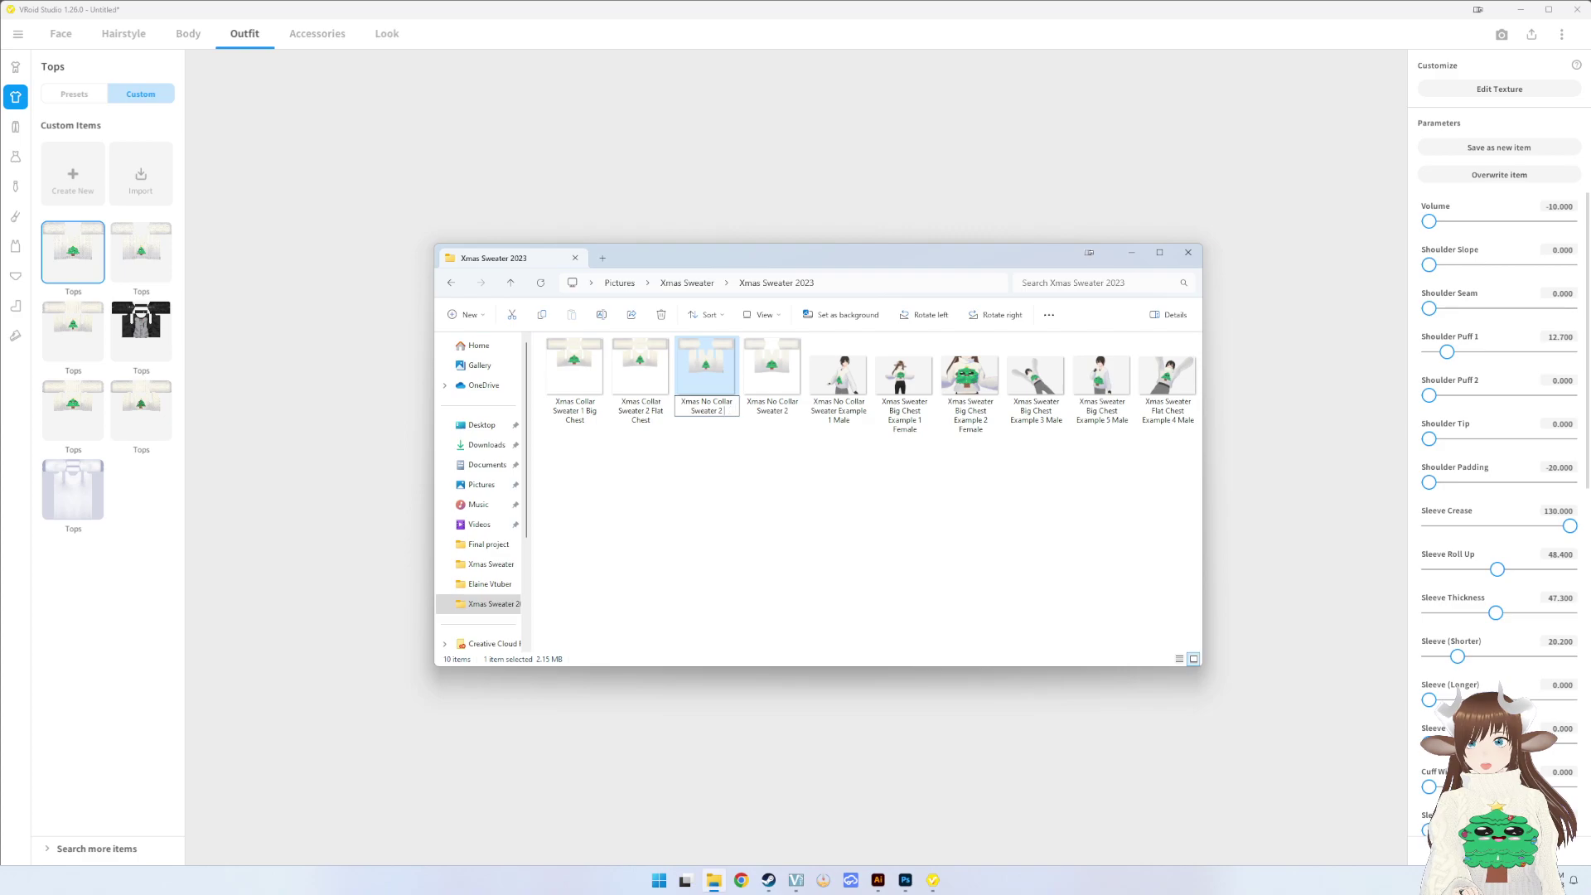
{"action": "type", "text": "hest"}
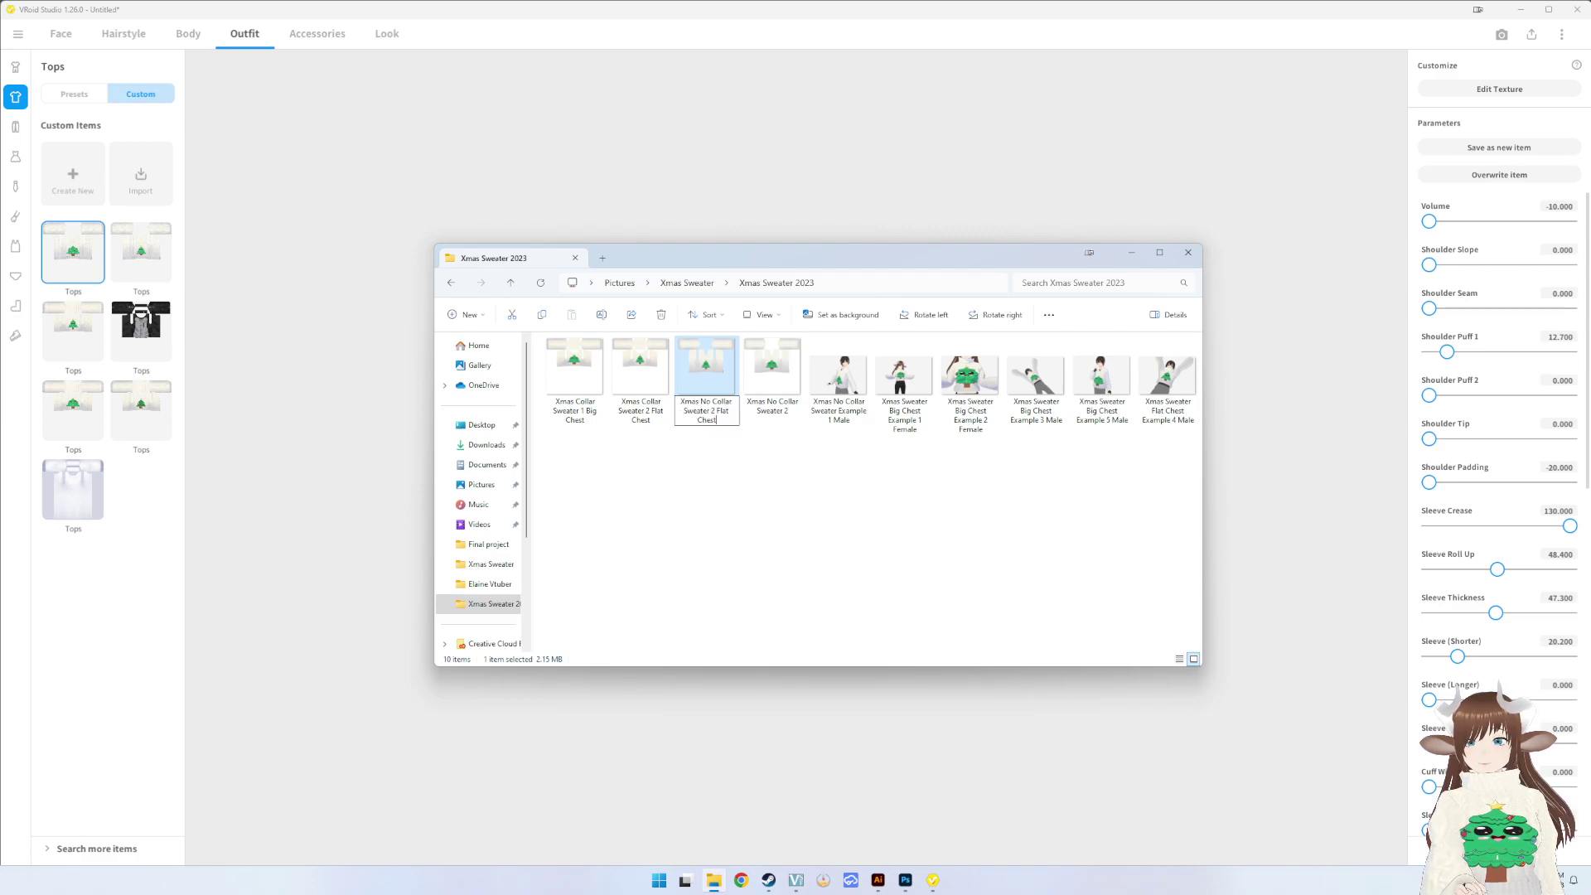
{"action": "key", "text": "Return"}
- Give the other No Collar sweater texture the Big Chest suffix, then minimize the folder
{"action": "left_click", "coordinate": [772, 368]}
{"action": "right_click", "coordinate": [785, 377]}
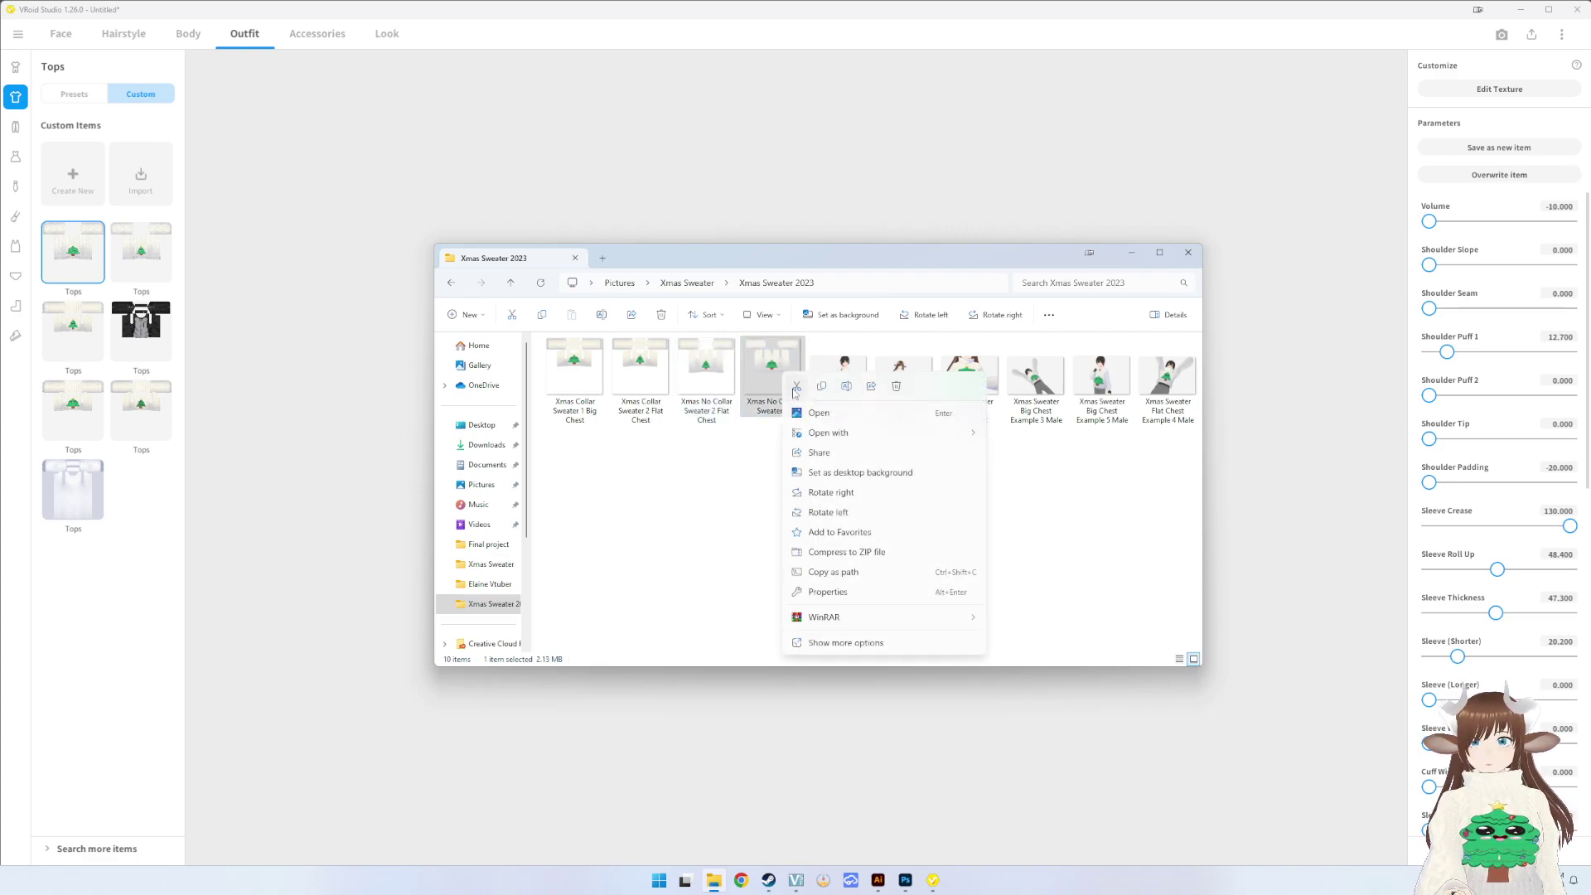
{"action": "left_click", "coordinate": [846, 386]}
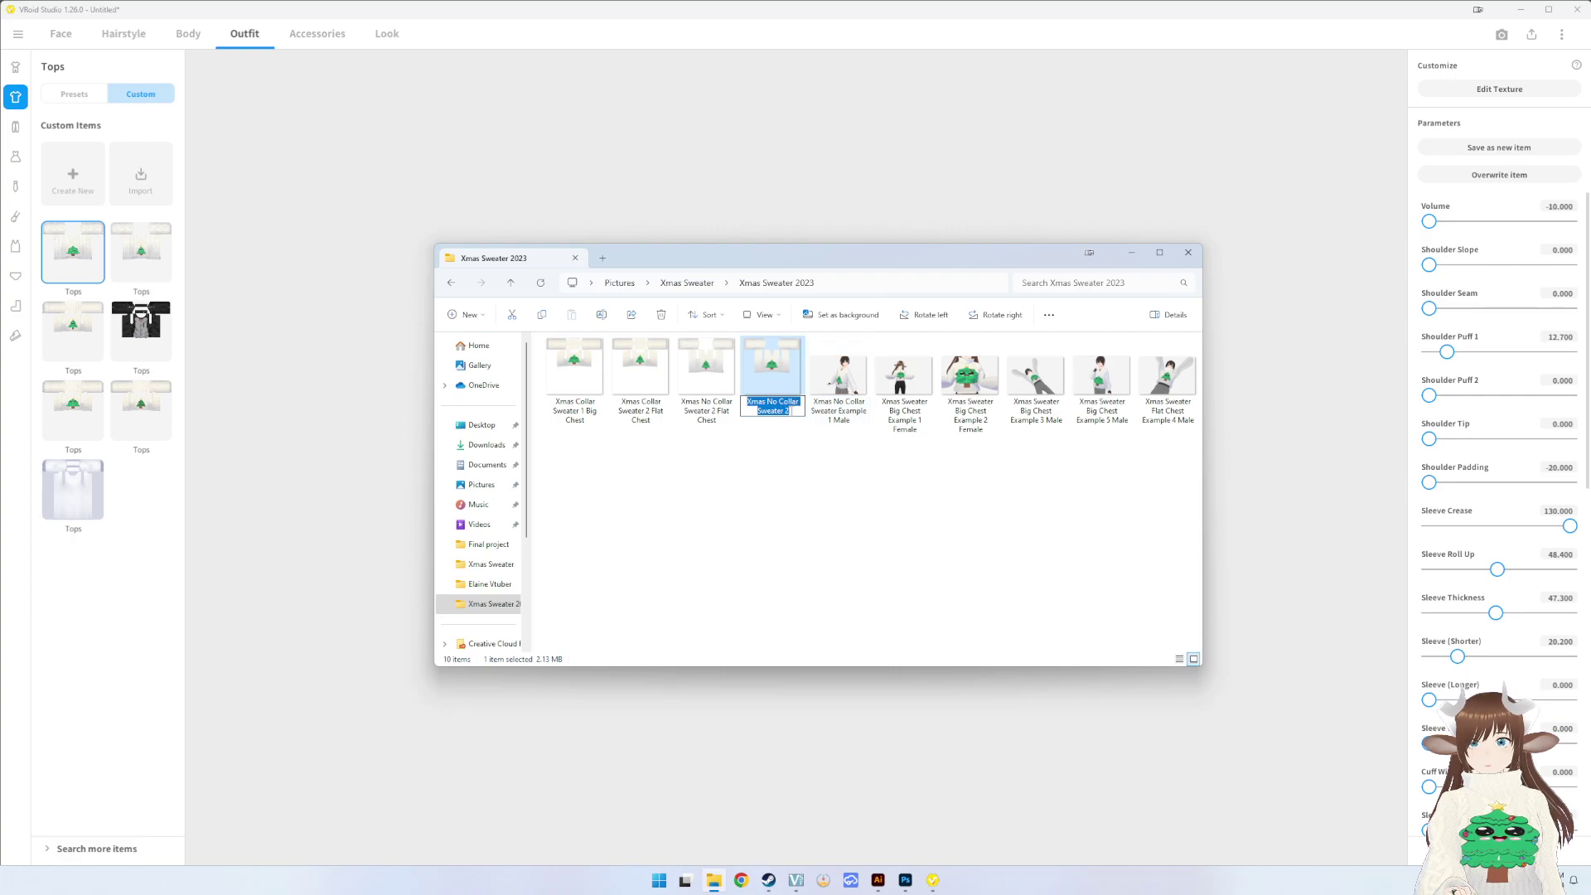
{"action": "left_click", "coordinate": [796, 412]}
{"action": "type", "text": "Big Chest"}
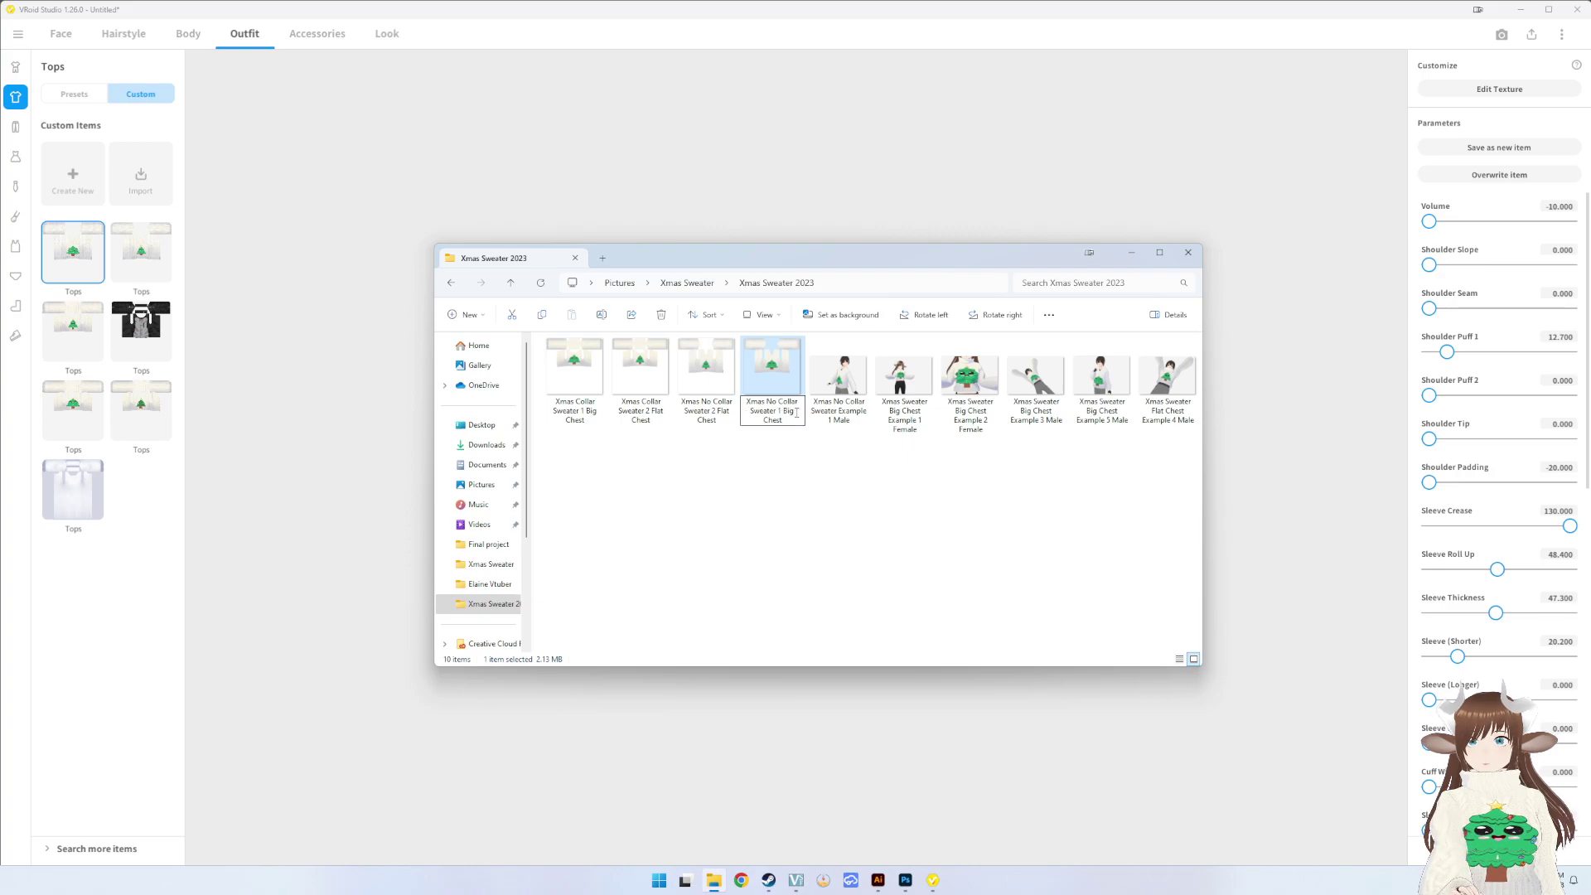
{"action": "key", "text": "Return"}
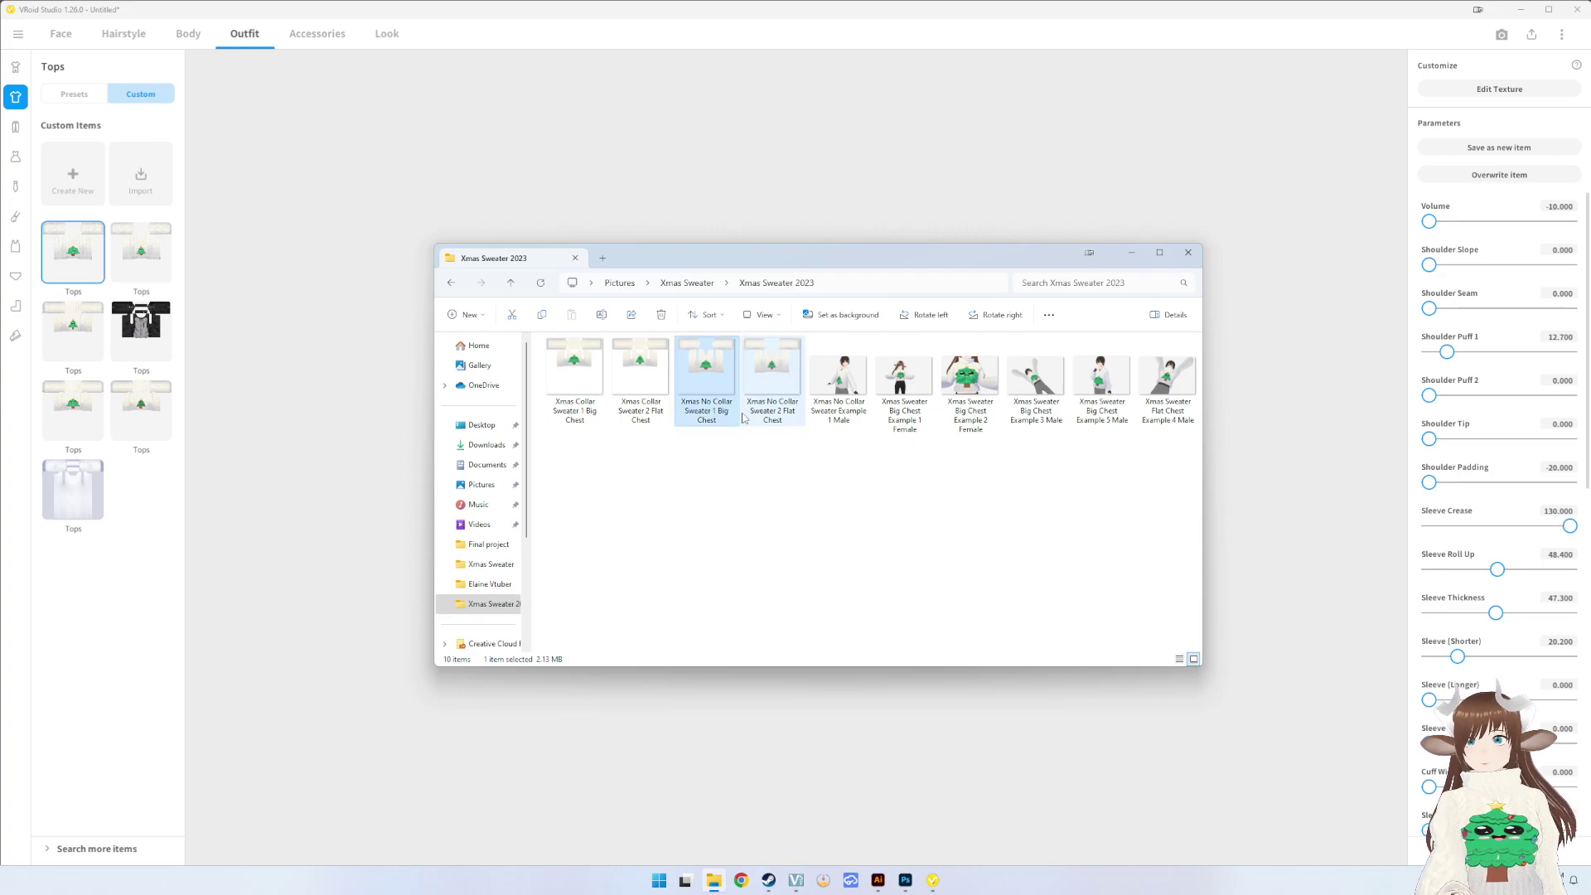
{"action": "left_click", "coordinate": [944, 330]}
{"action": "left_click", "coordinate": [1129, 257]}
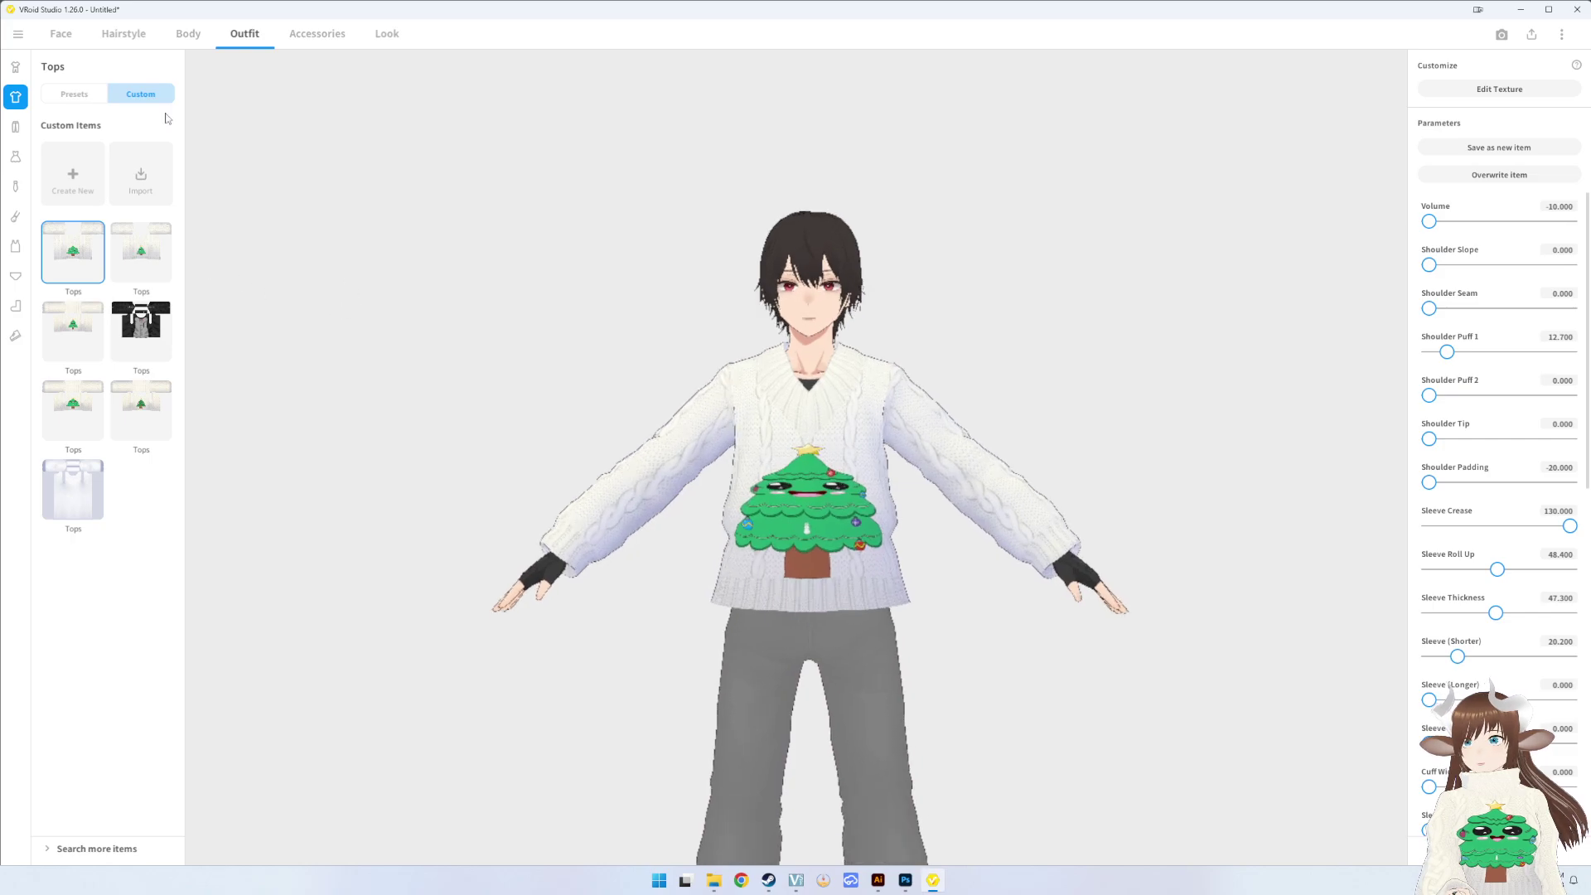
- Return to model selection without saving and reopen the most recent model
{"action": "left_click", "coordinate": [17, 34]}
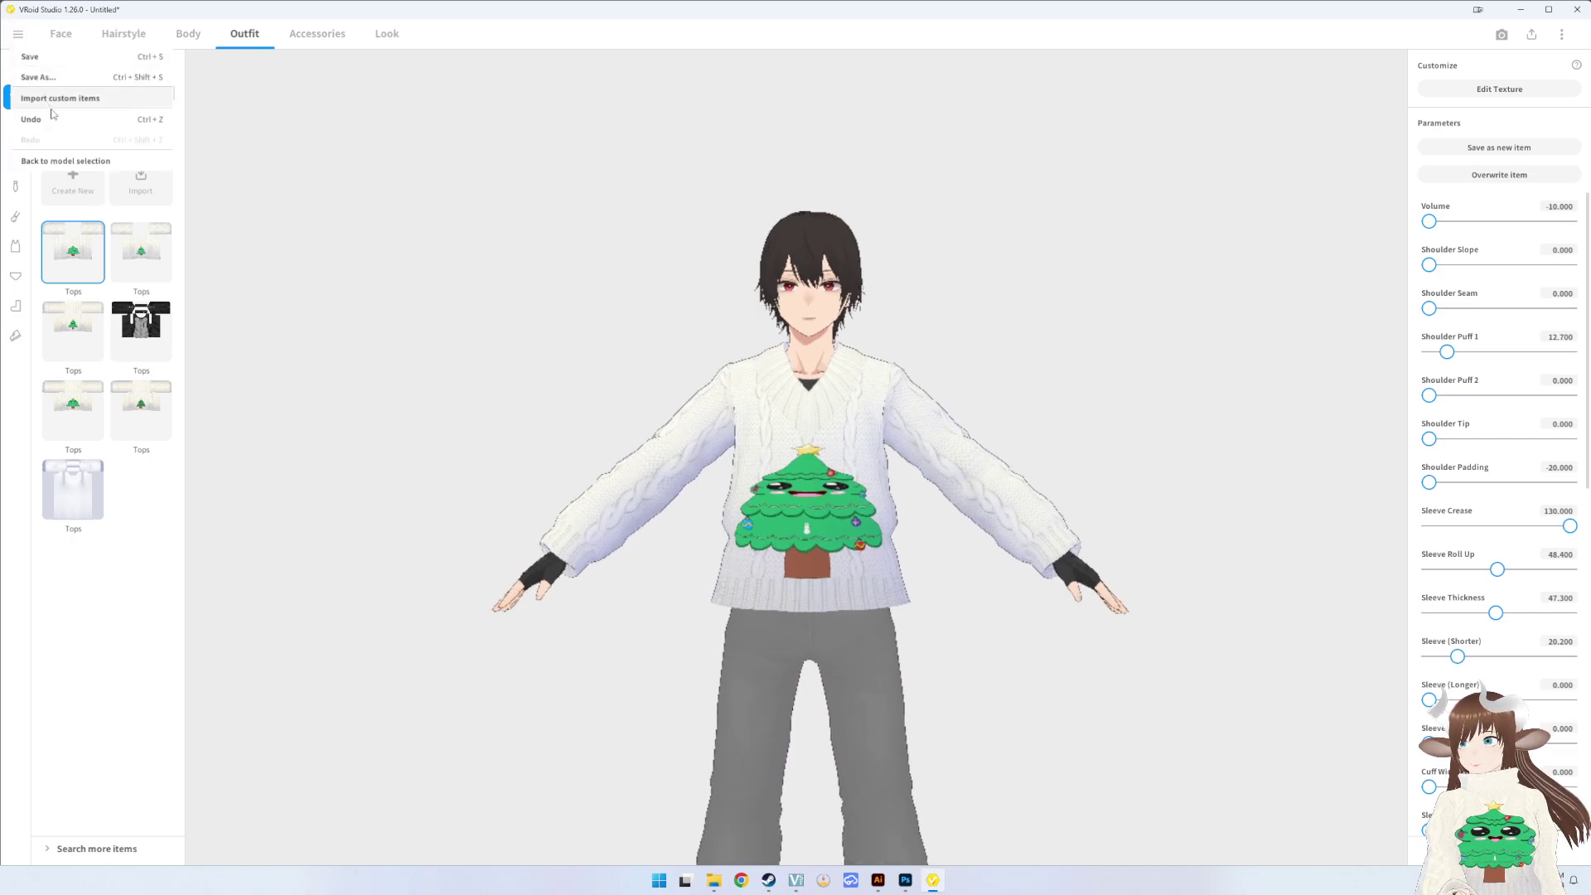
{"action": "left_click", "coordinate": [66, 161]}
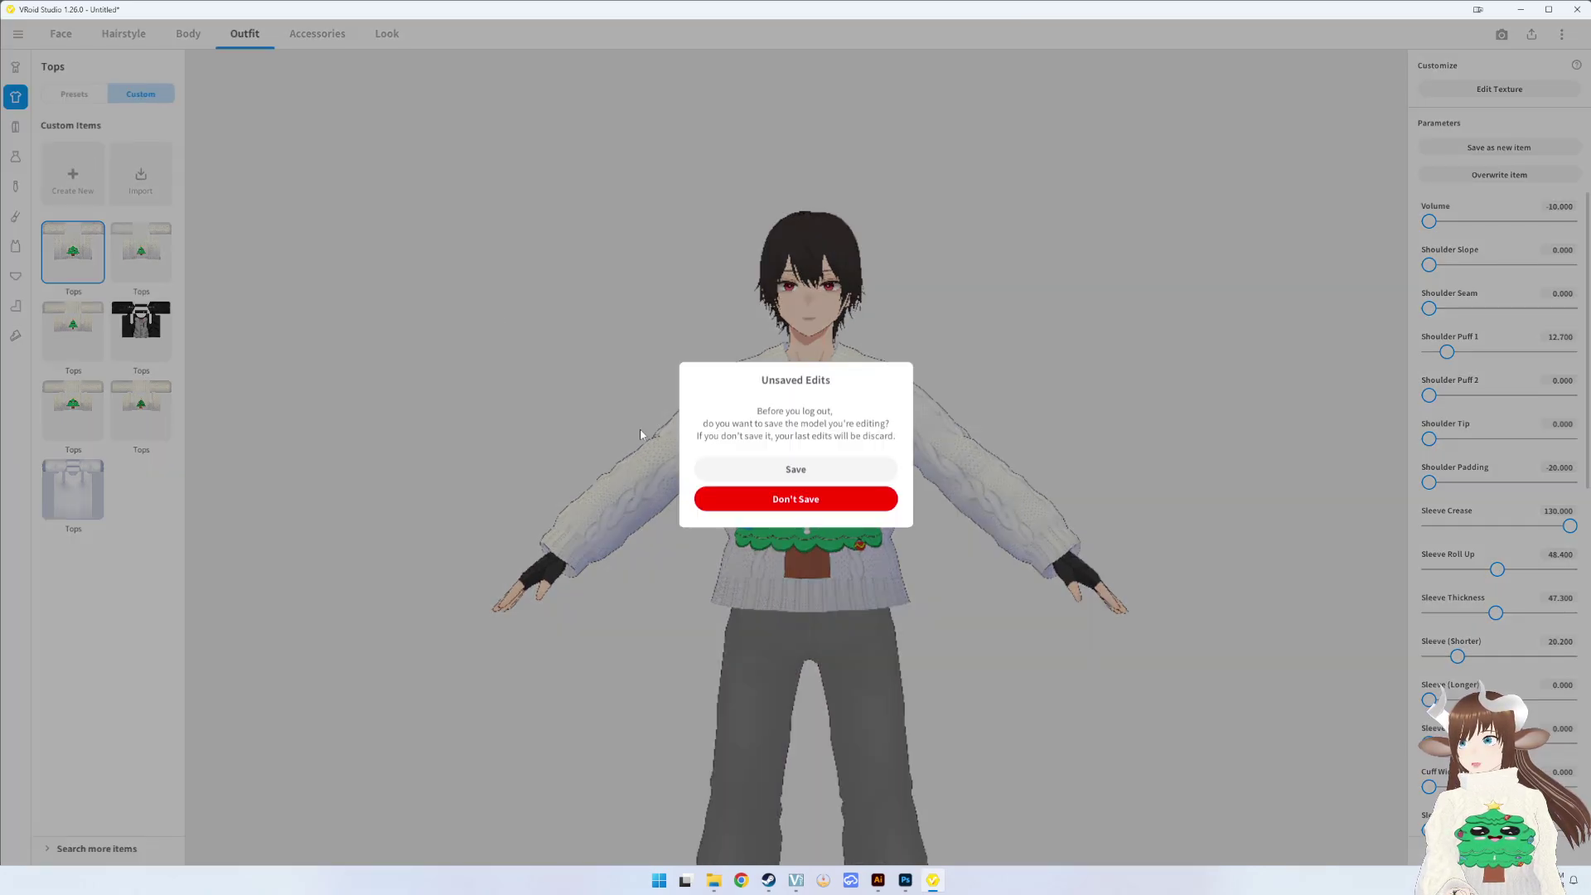
{"action": "left_click", "coordinate": [777, 500]}
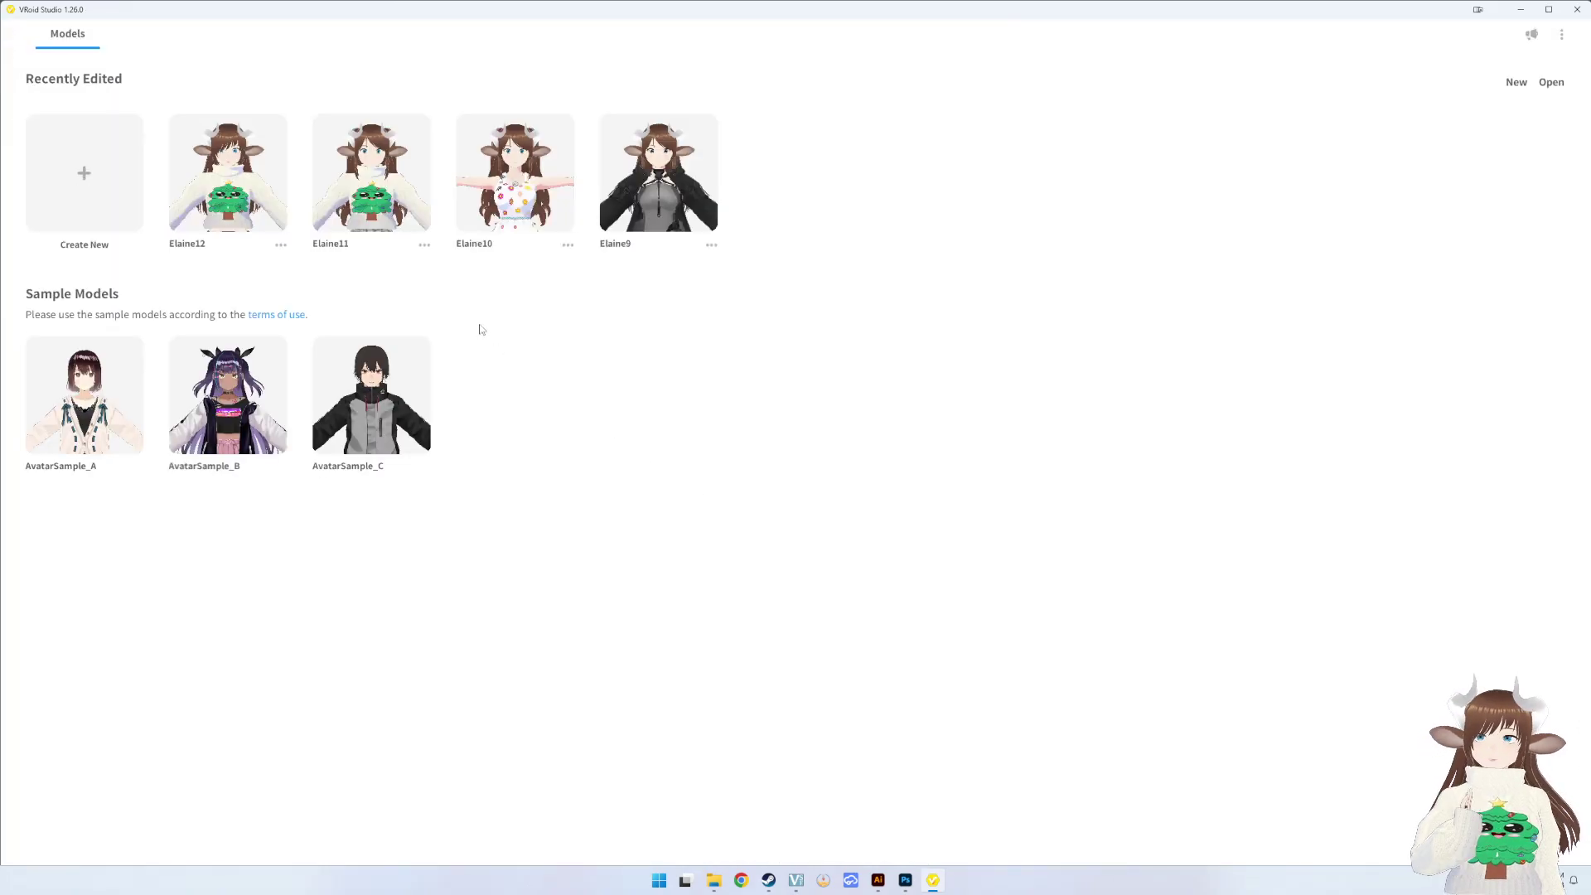
{"action": "left_click", "coordinate": [245, 163]}
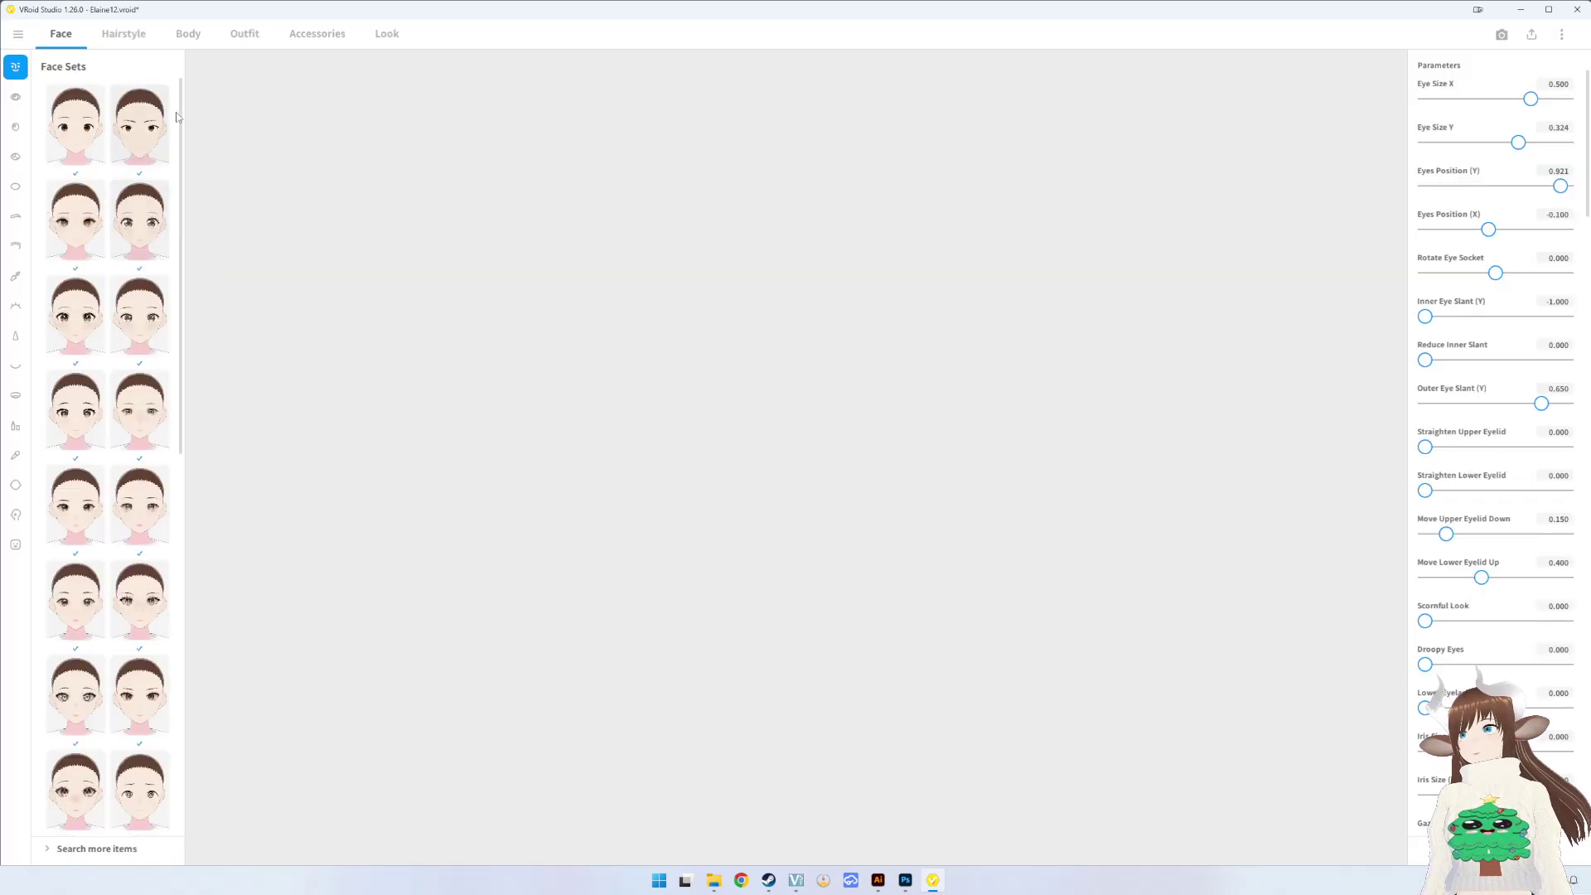
- Dress the avatar in the second custom tree sweater from Outfit > Tops > Custom
{"action": "left_click", "coordinate": [188, 33]}
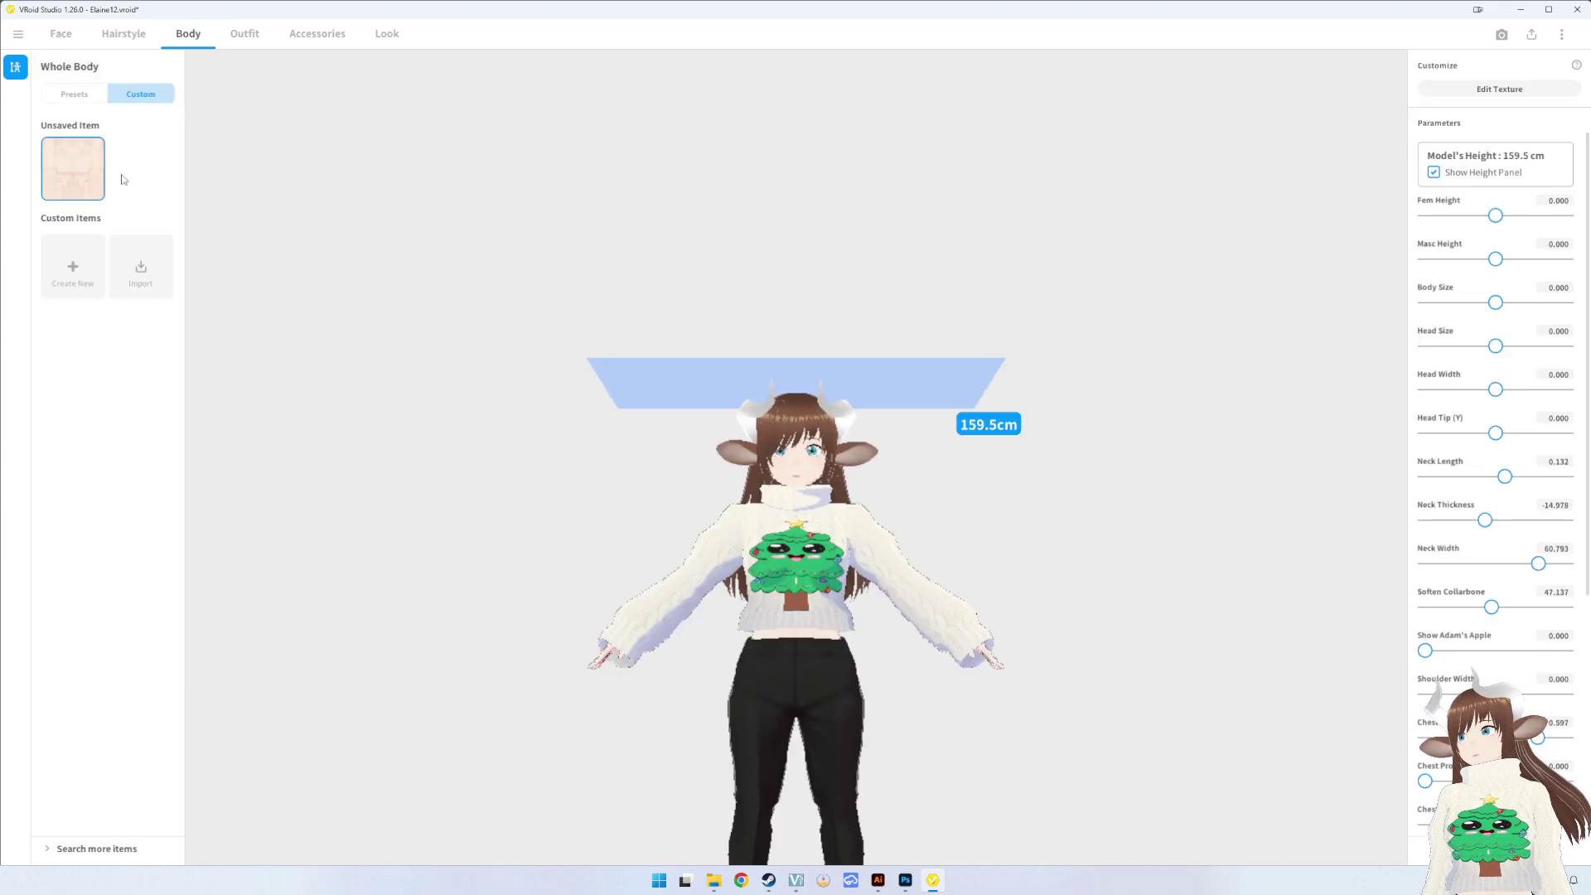
{"action": "left_click", "coordinate": [244, 33]}
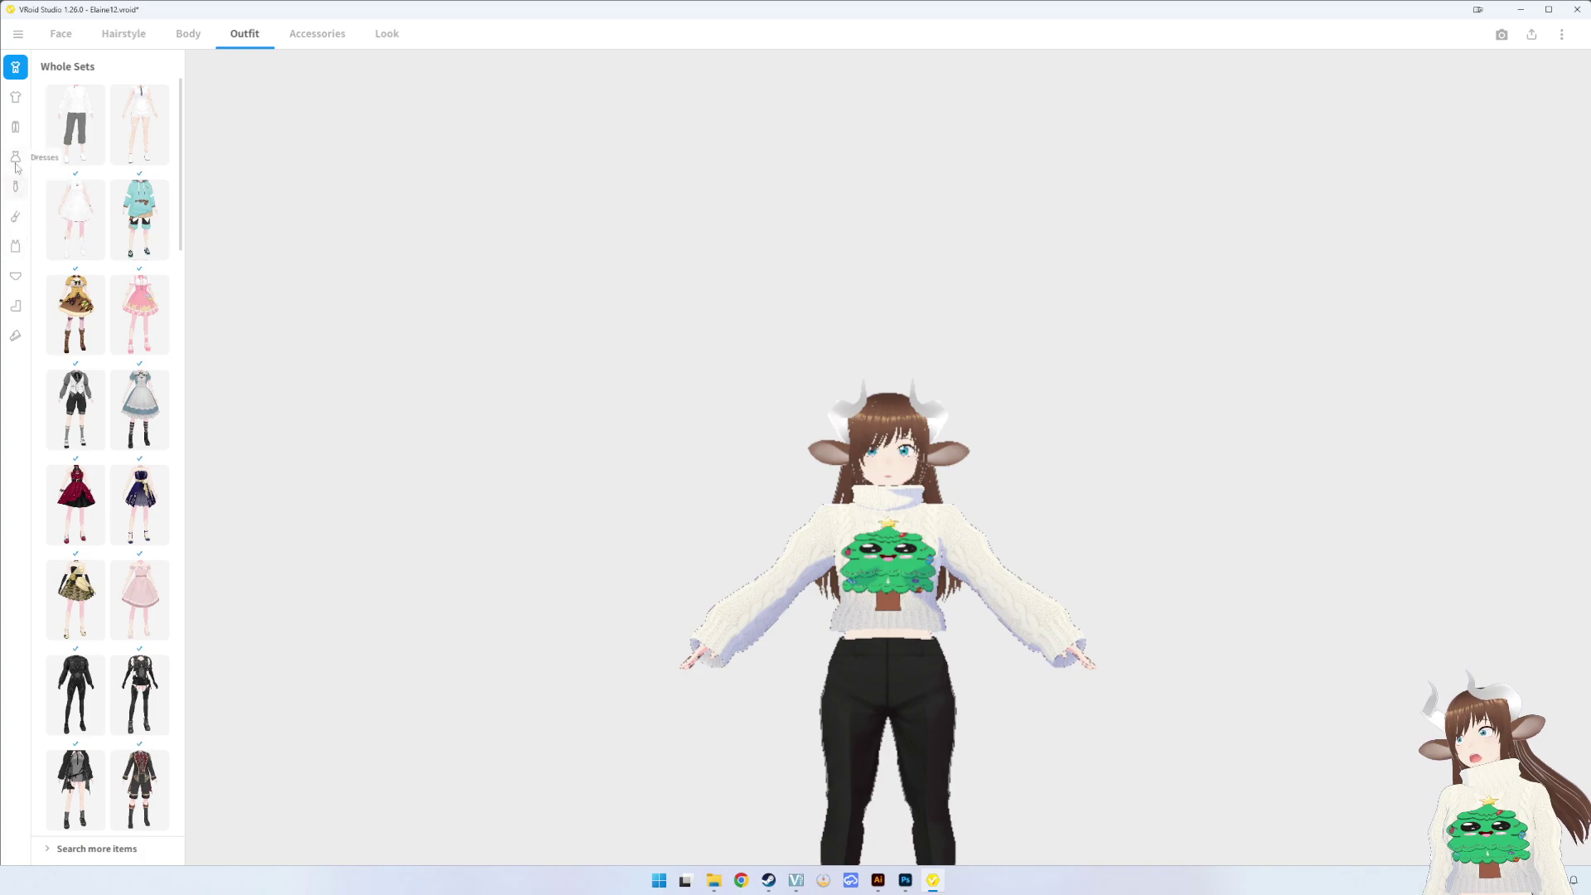
{"action": "left_click", "coordinate": [17, 100]}
{"action": "left_click", "coordinate": [73, 252]}
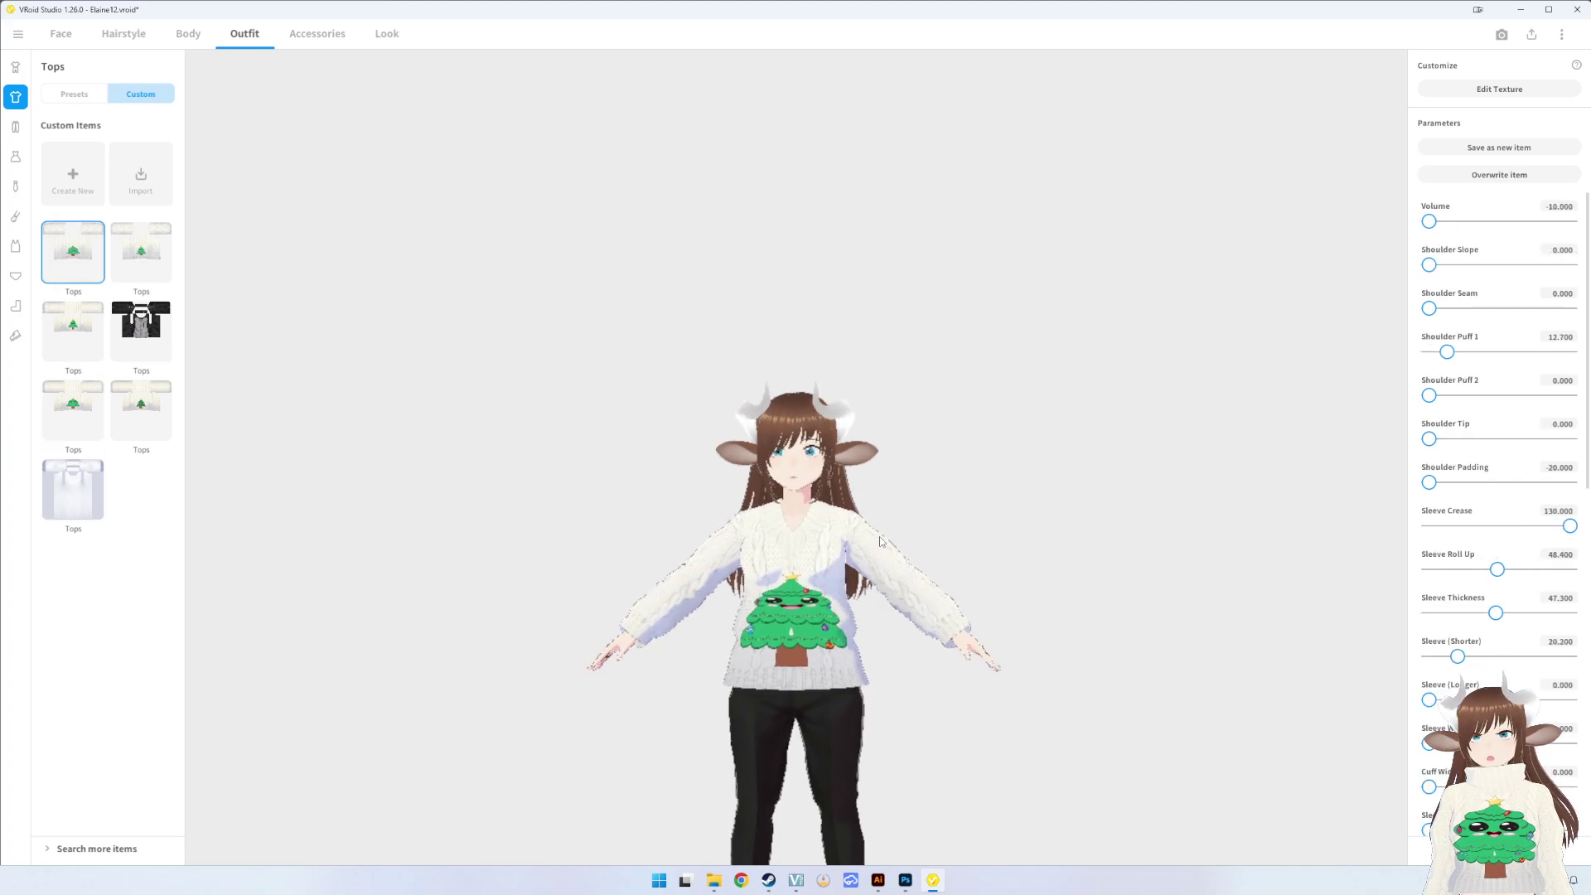
{"action": "scroll", "coordinate": [870, 596], "scroll_direction": "up", "scroll_amount": 1}
{"action": "scroll", "coordinate": [787, 547], "scroll_direction": "up", "scroll_amount": 1}
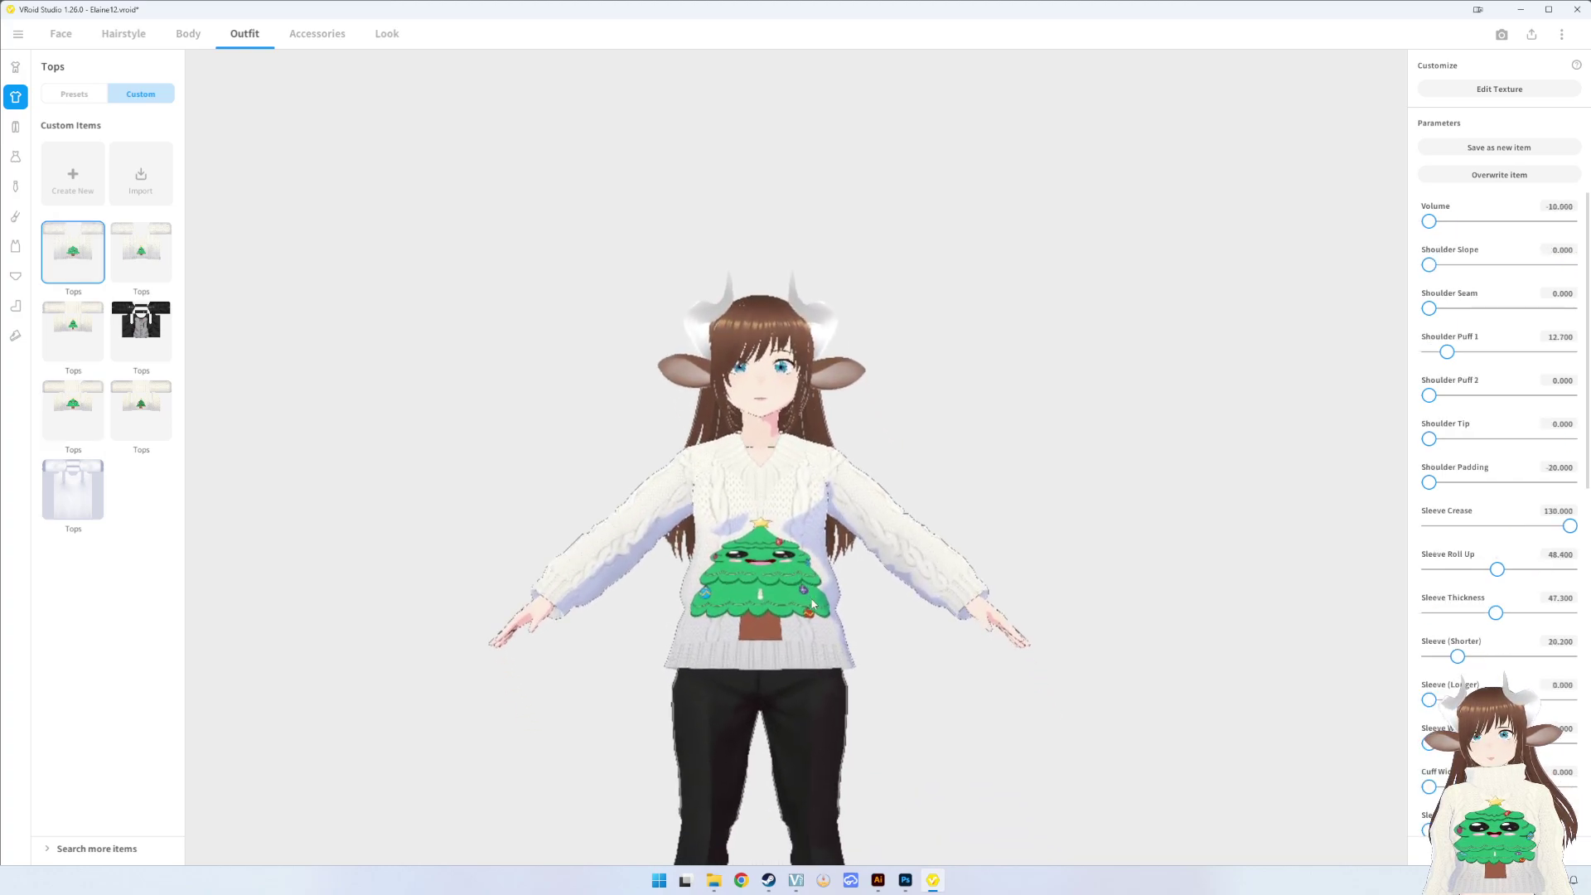
{"action": "scroll", "coordinate": [679, 481], "scroll_direction": "up", "scroll_amount": 1}
{"action": "scroll", "coordinate": [560, 408], "scroll_direction": "up", "scroll_amount": 2}
{"action": "left_click", "coordinate": [143, 246]}
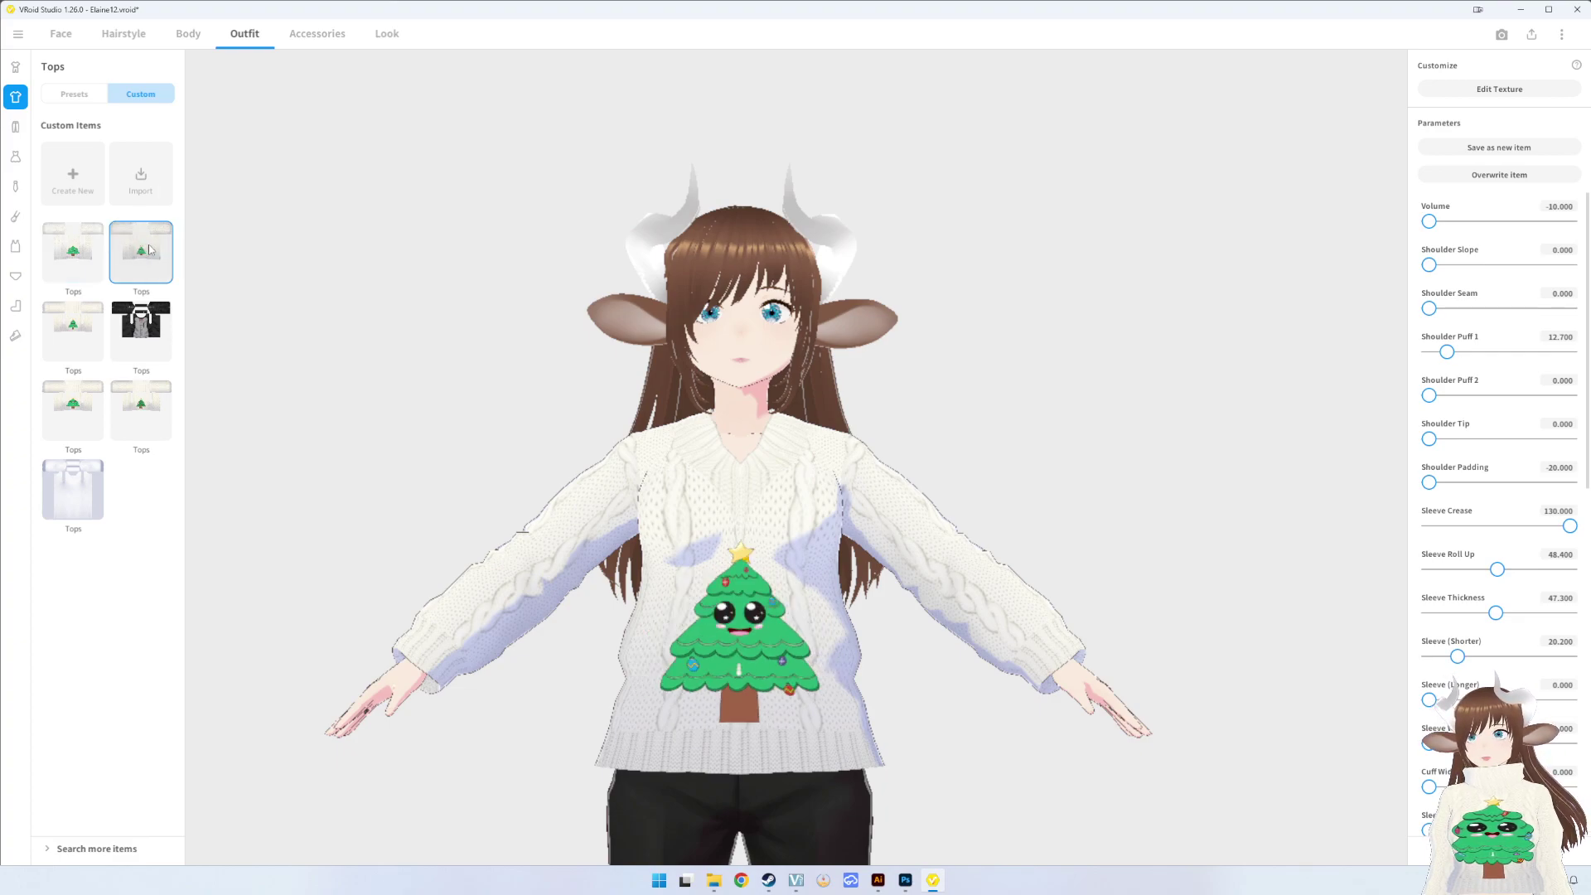
{"action": "mouse_move", "coordinate": [721, 452]}
{"action": "left_mouse_down"}
{"action": "mouse_move", "coordinate": [687, 456]}
{"action": "mouse_move", "coordinate": [713, 450]}
{"action": "left_mouse_up"}
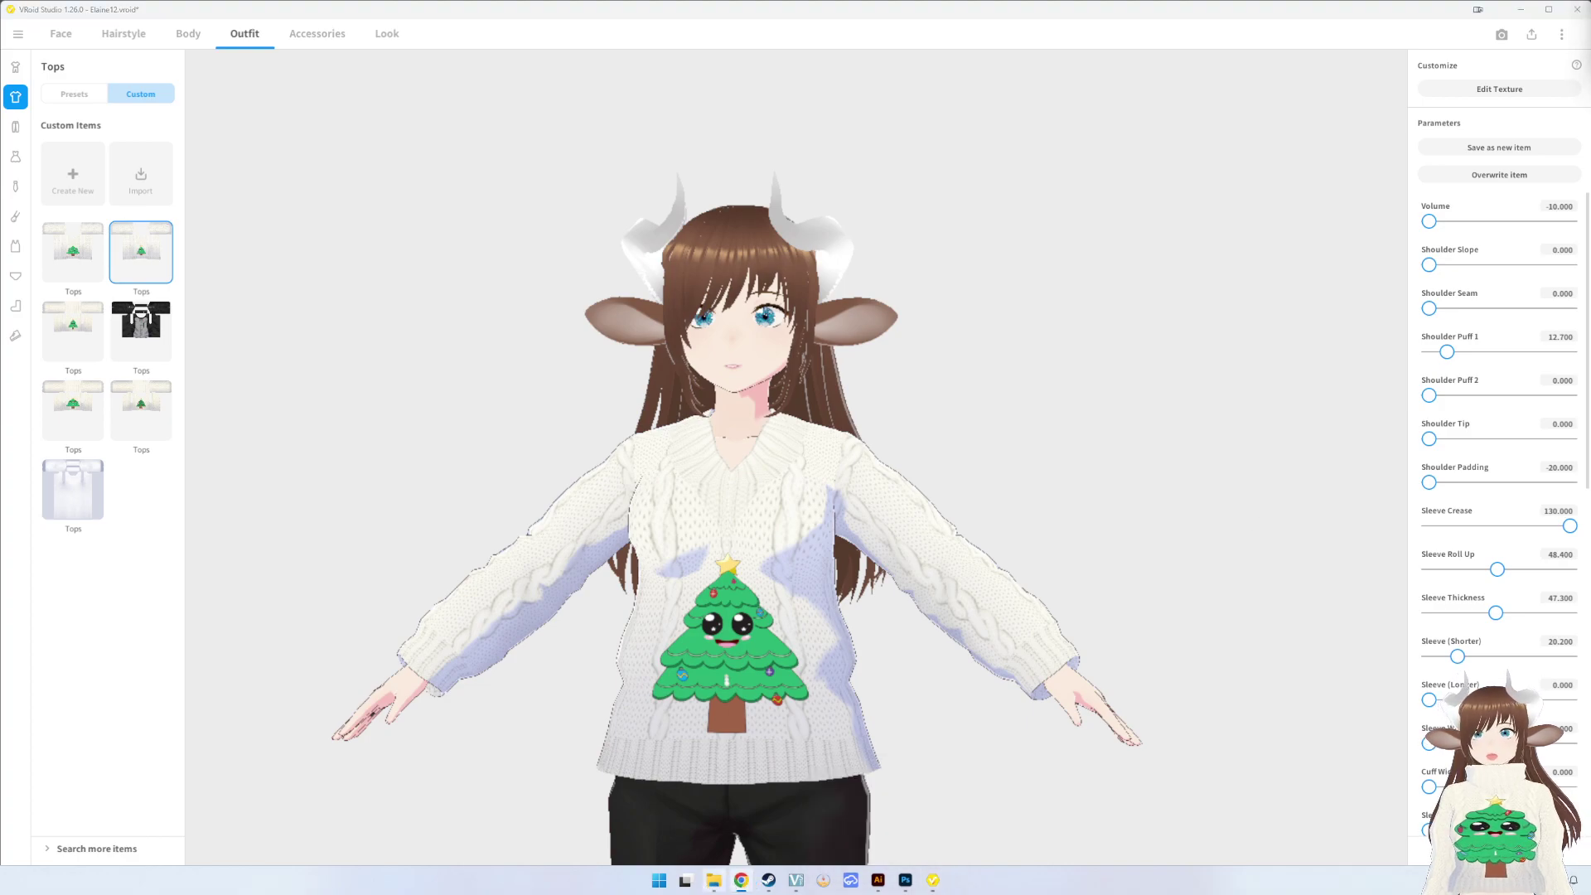
{"action": "left_click", "coordinate": [705, 880]}
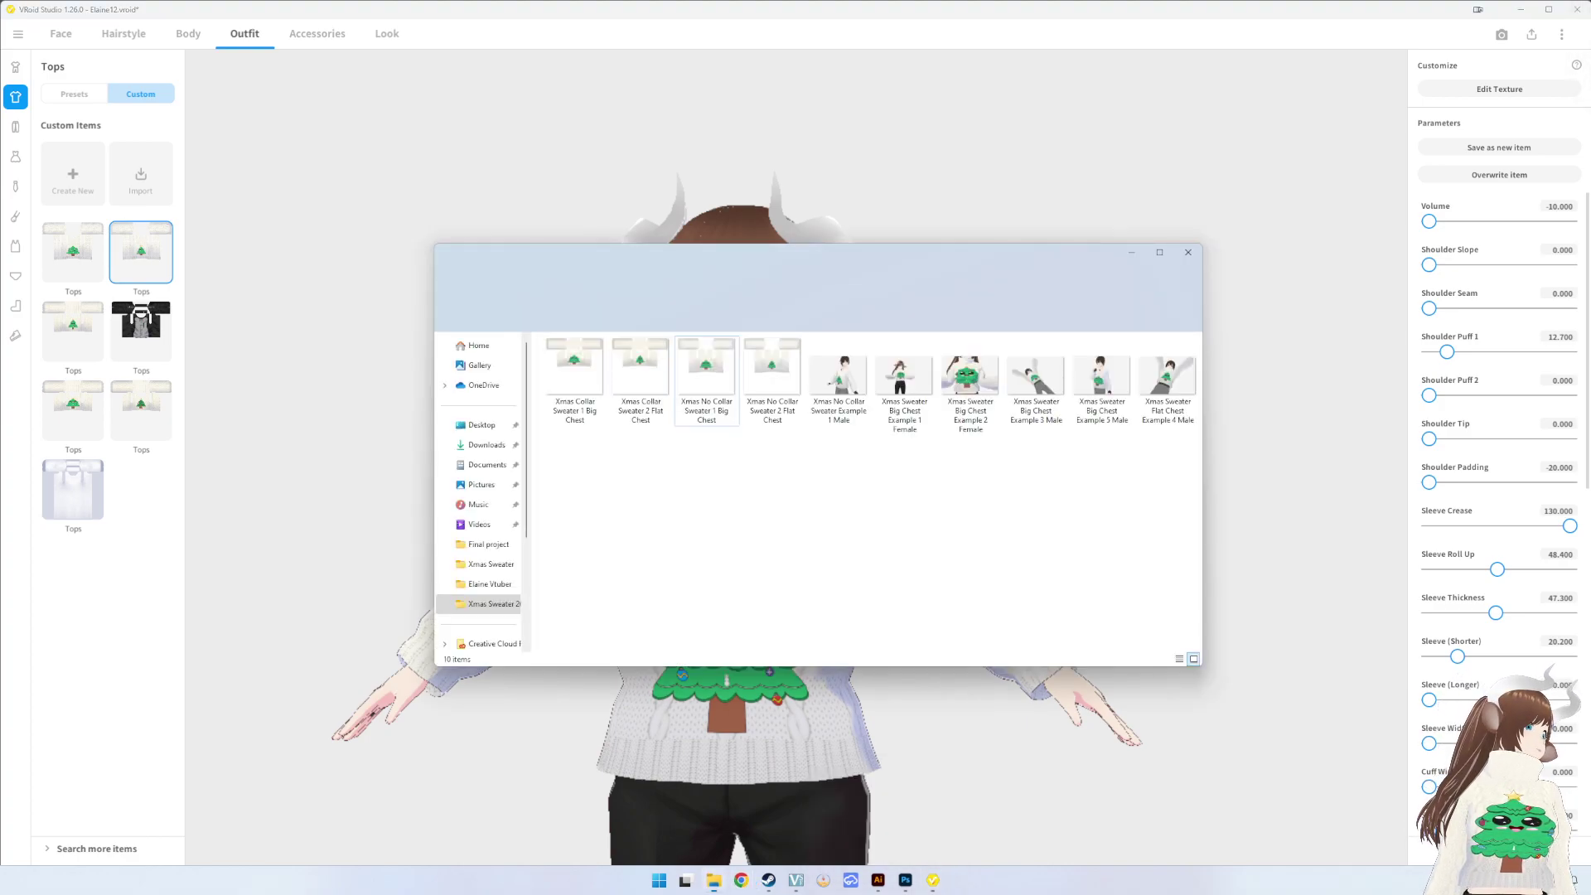
{"action": "left_click", "coordinate": [1160, 372]}
{"action": "double_click", "coordinate": [1160, 372]}
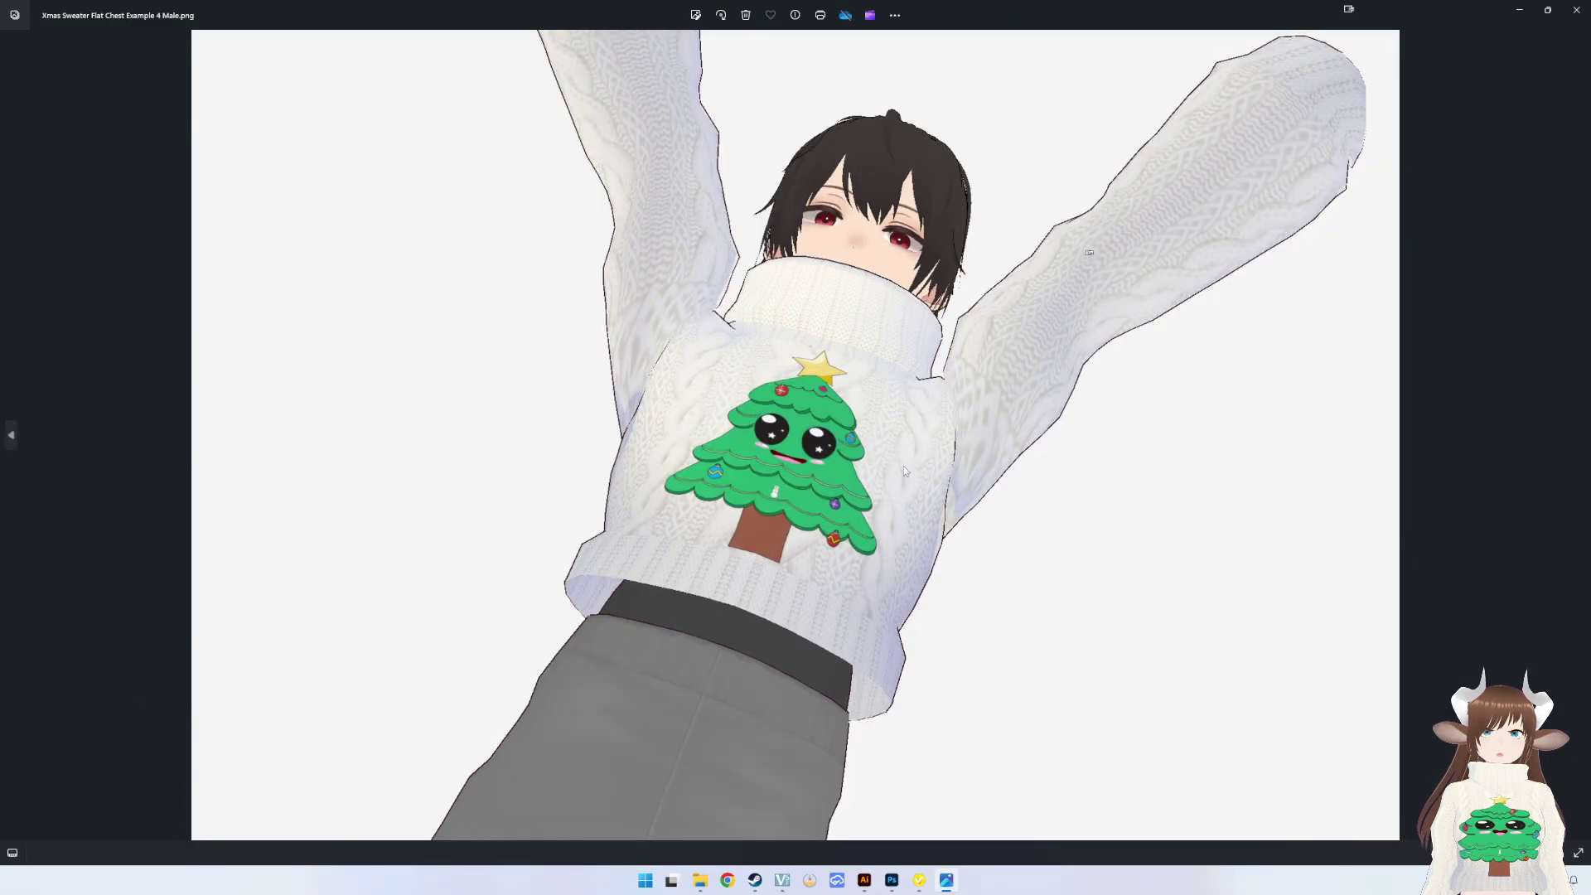
{"action": "left_click", "coordinate": [1576, 10]}
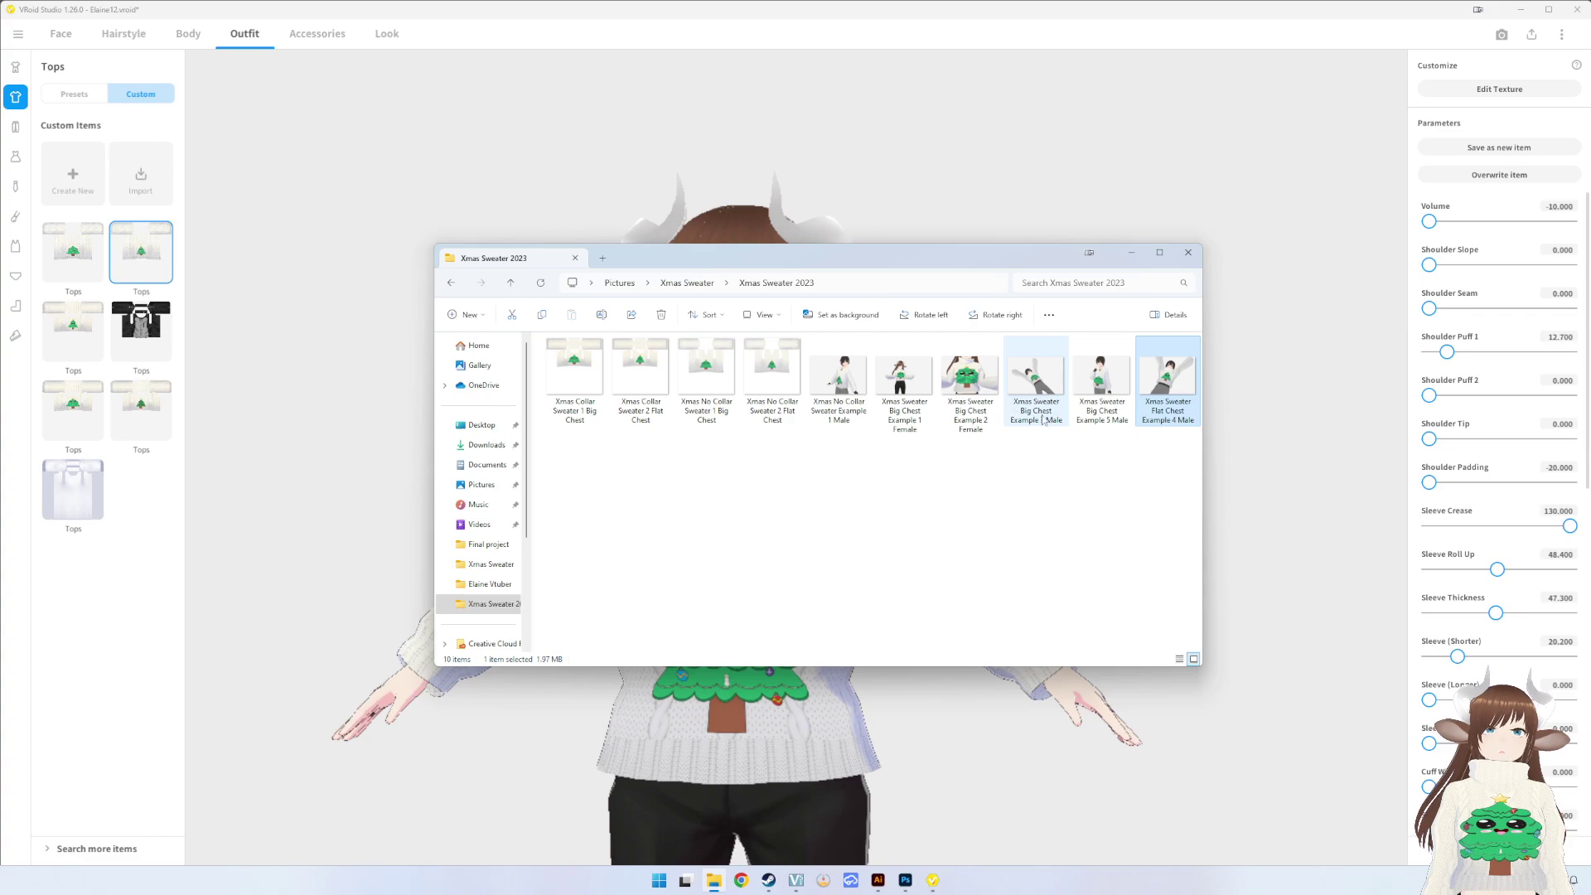
{"action": "double_click", "coordinate": [1101, 420]}
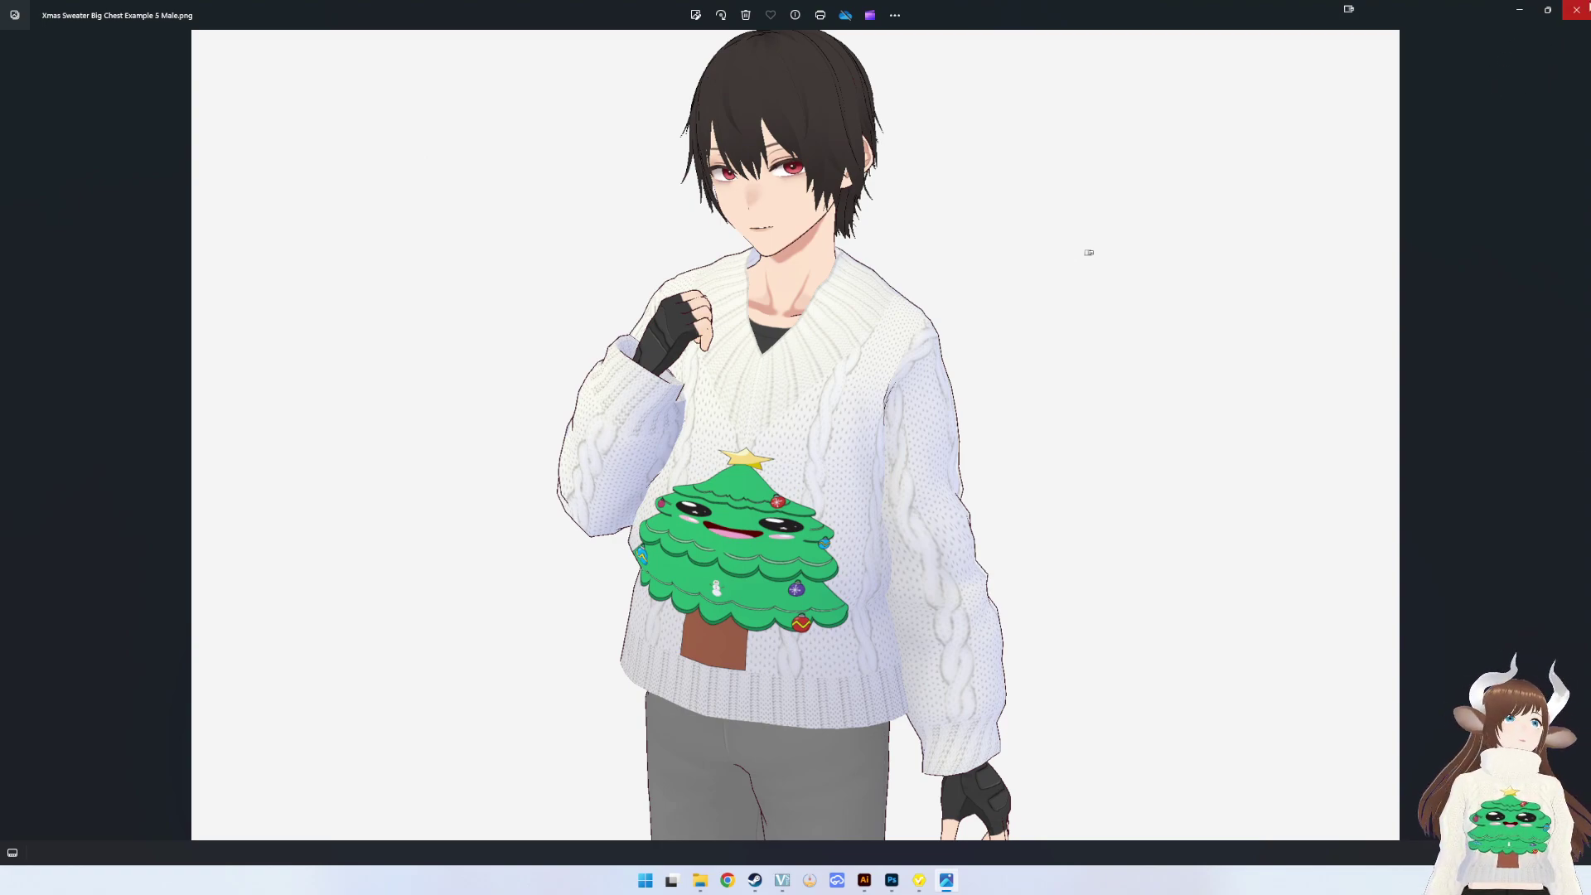
{"action": "left_click", "coordinate": [1576, 10]}
{"action": "left_click", "coordinate": [1013, 382]}
{"action": "double_click", "coordinate": [1014, 382]}
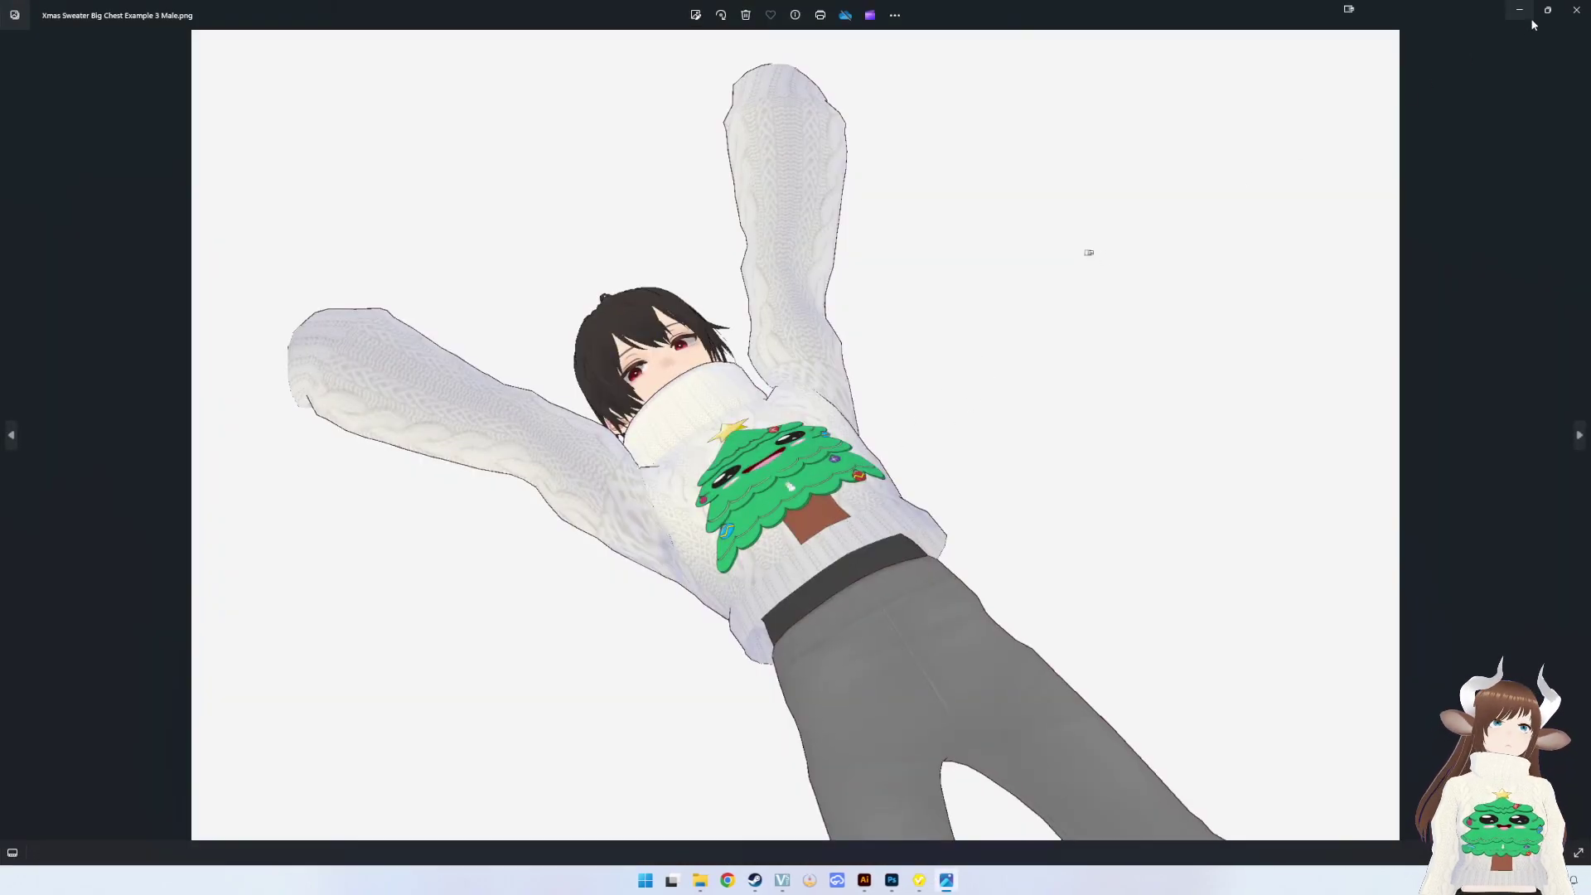
{"action": "left_click", "coordinate": [1575, 10]}
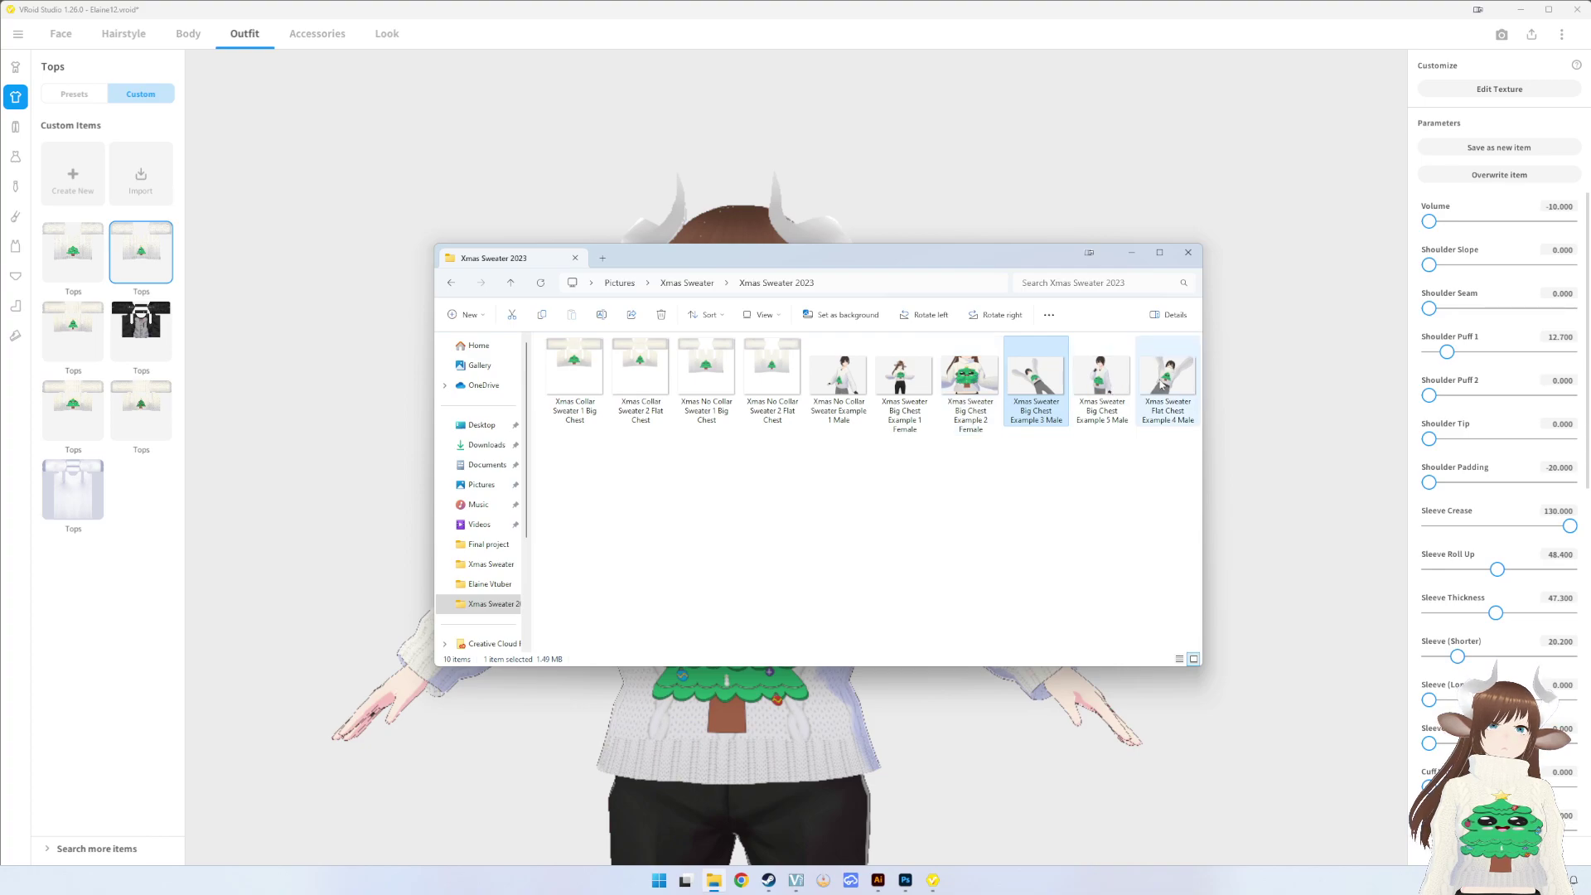
{"action": "double_click", "coordinate": [1163, 381]}
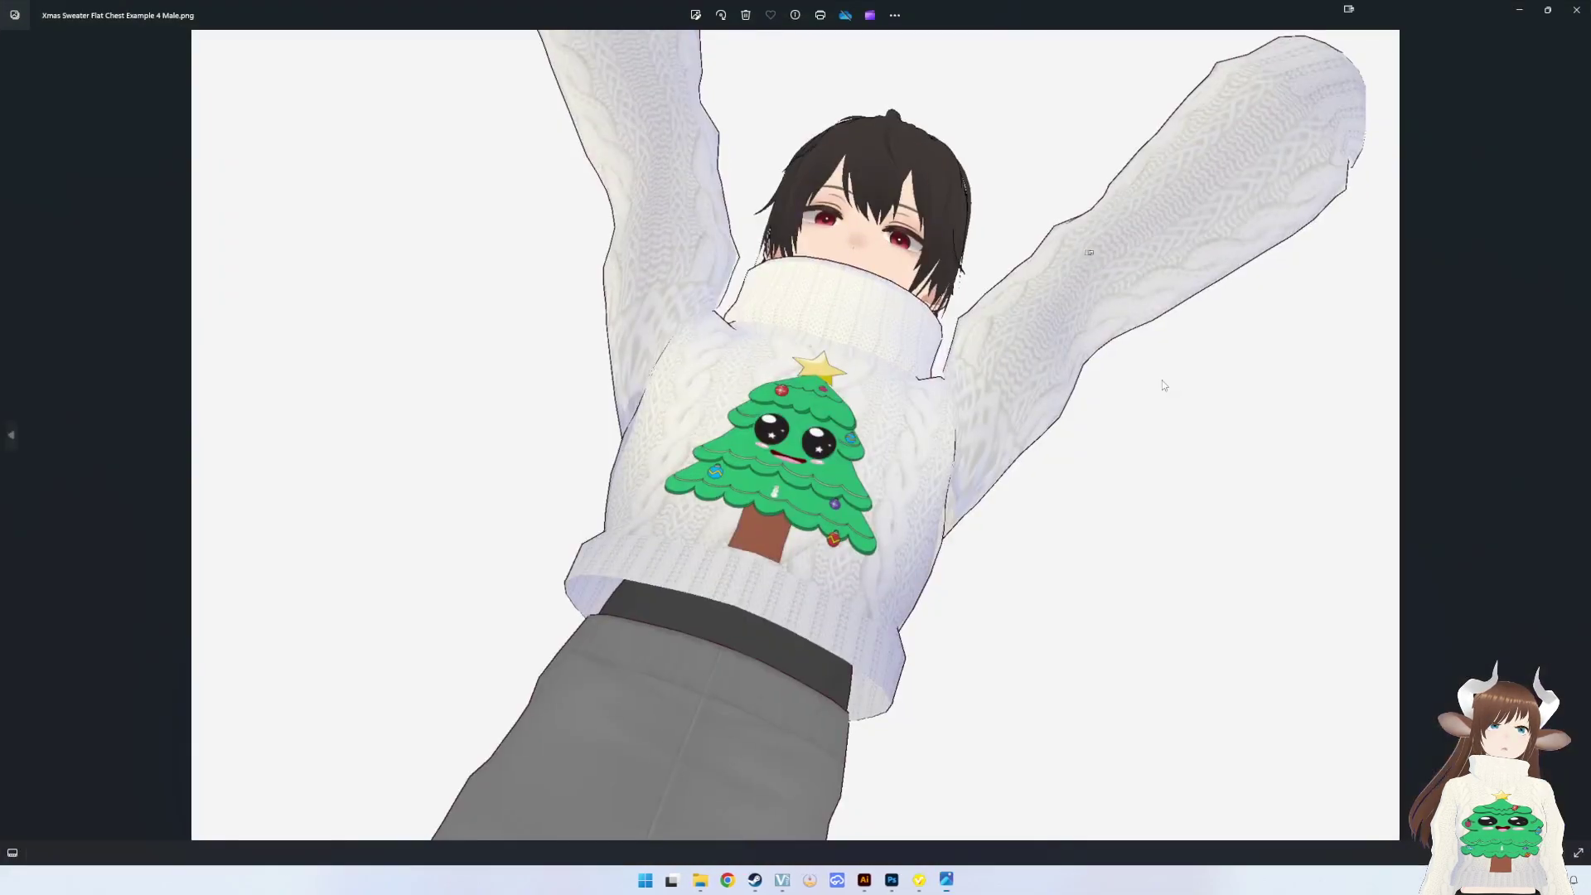
{"action": "left_click", "coordinate": [1576, 10]}
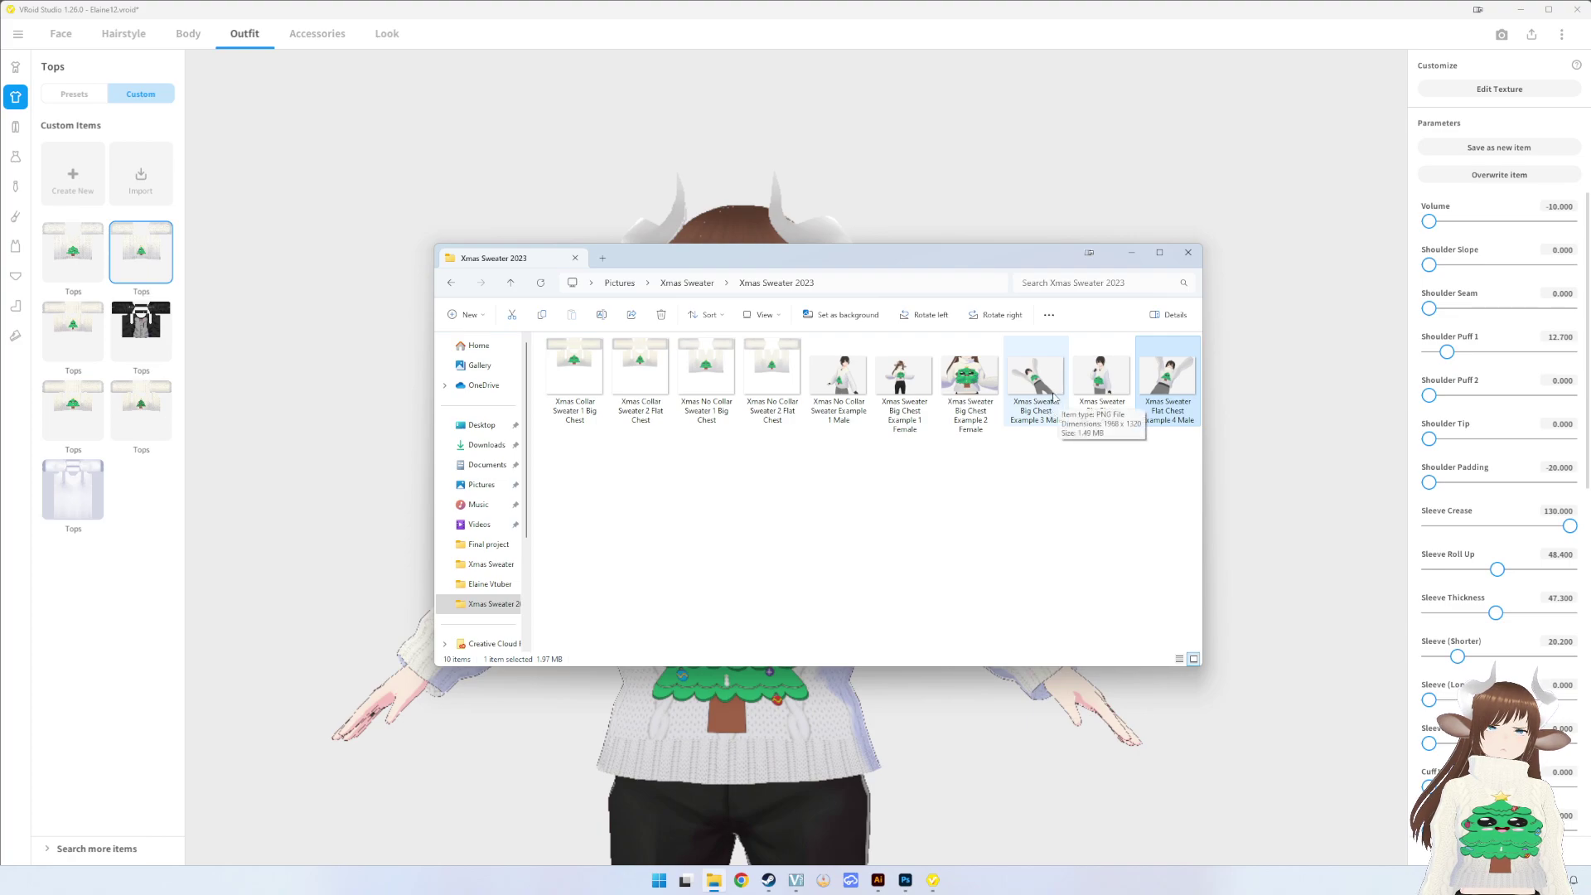
{"action": "double_click", "coordinate": [1102, 387]}
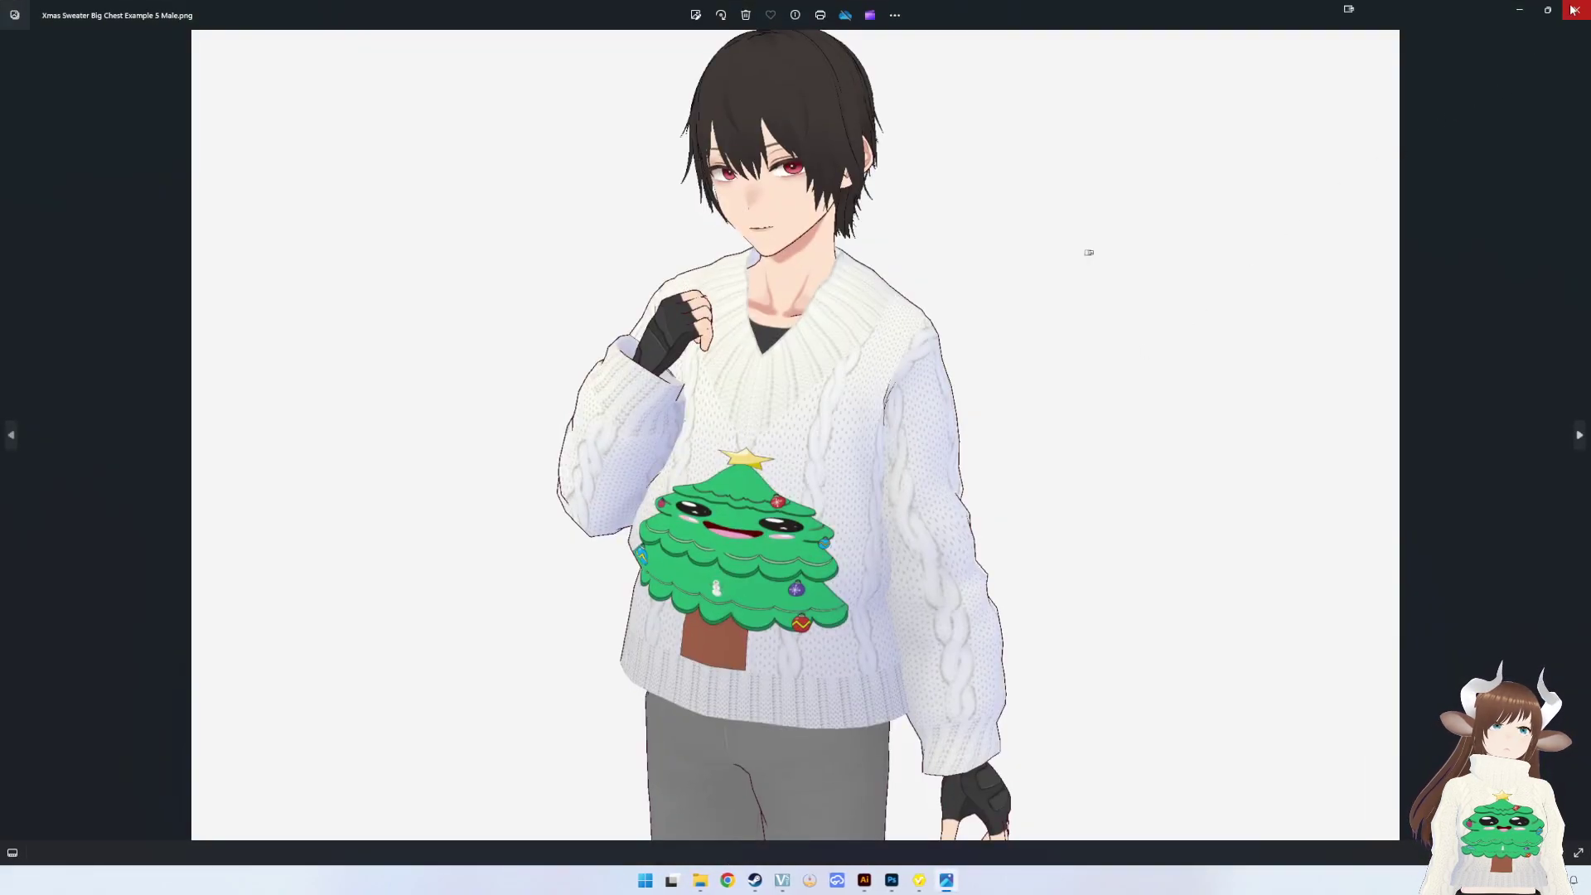
{"action": "left_click", "coordinate": [1574, 9]}
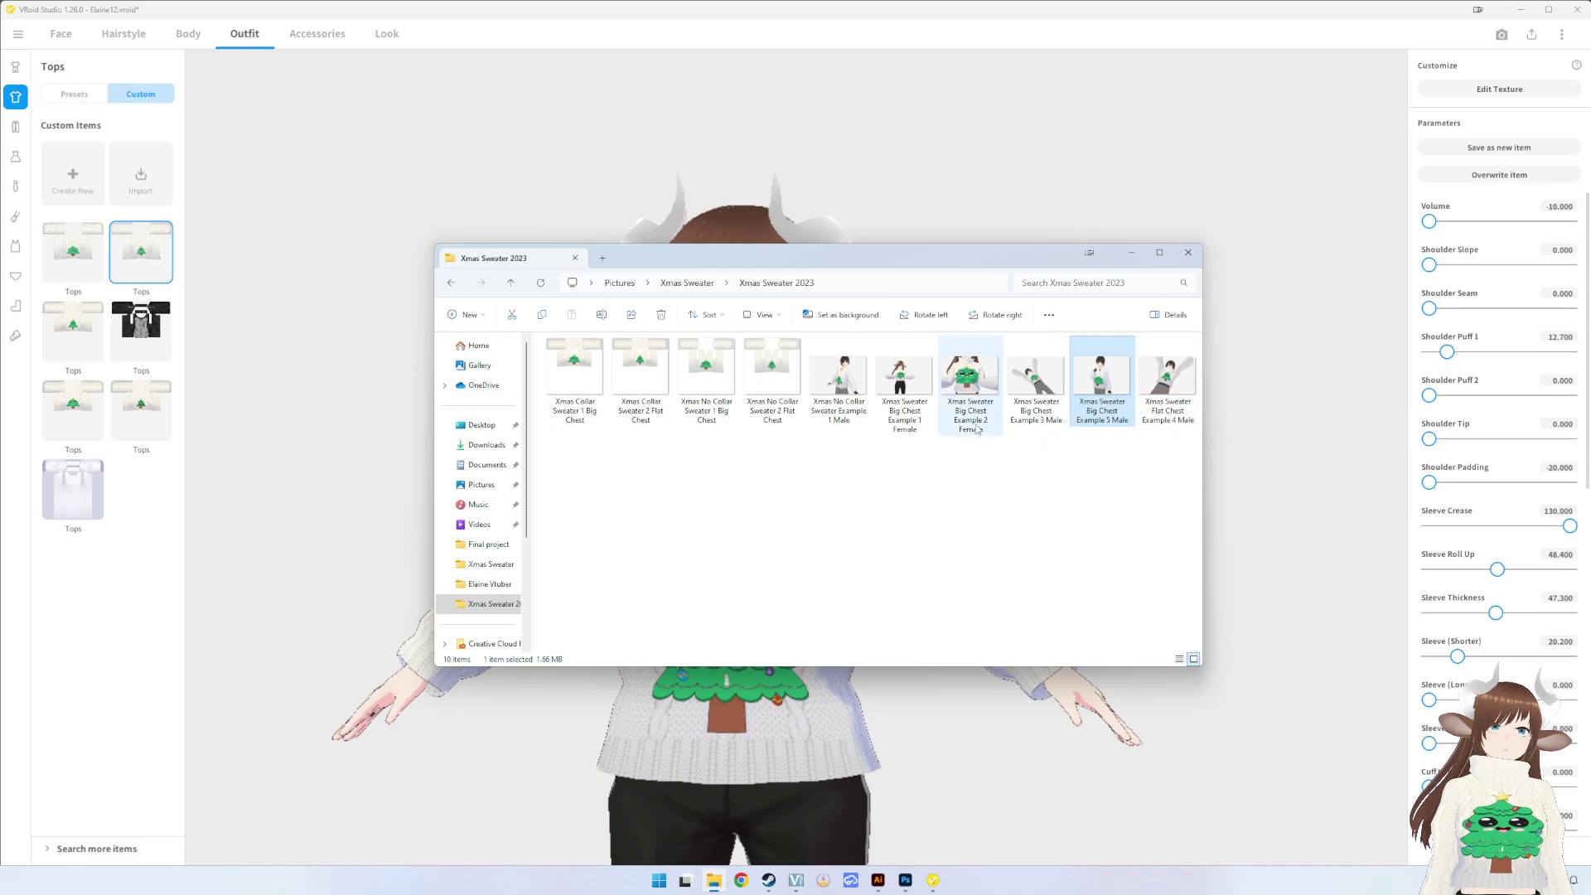
{"action": "right_click", "coordinate": [909, 419]}
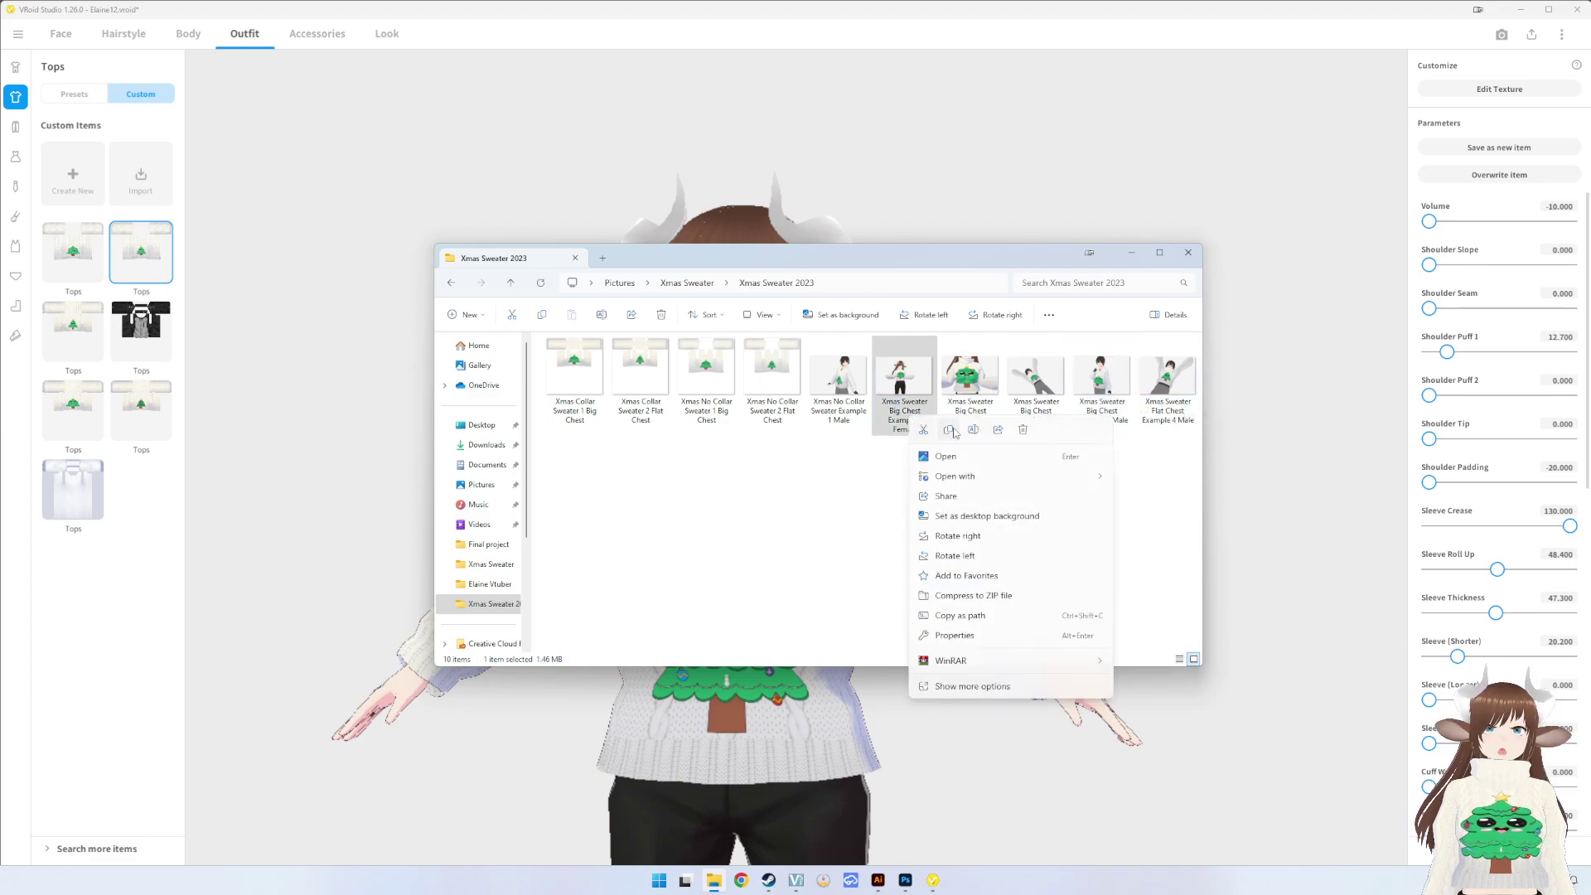
{"action": "right_click", "coordinate": [850, 412]}
{"action": "double_click", "coordinate": [839, 398]}
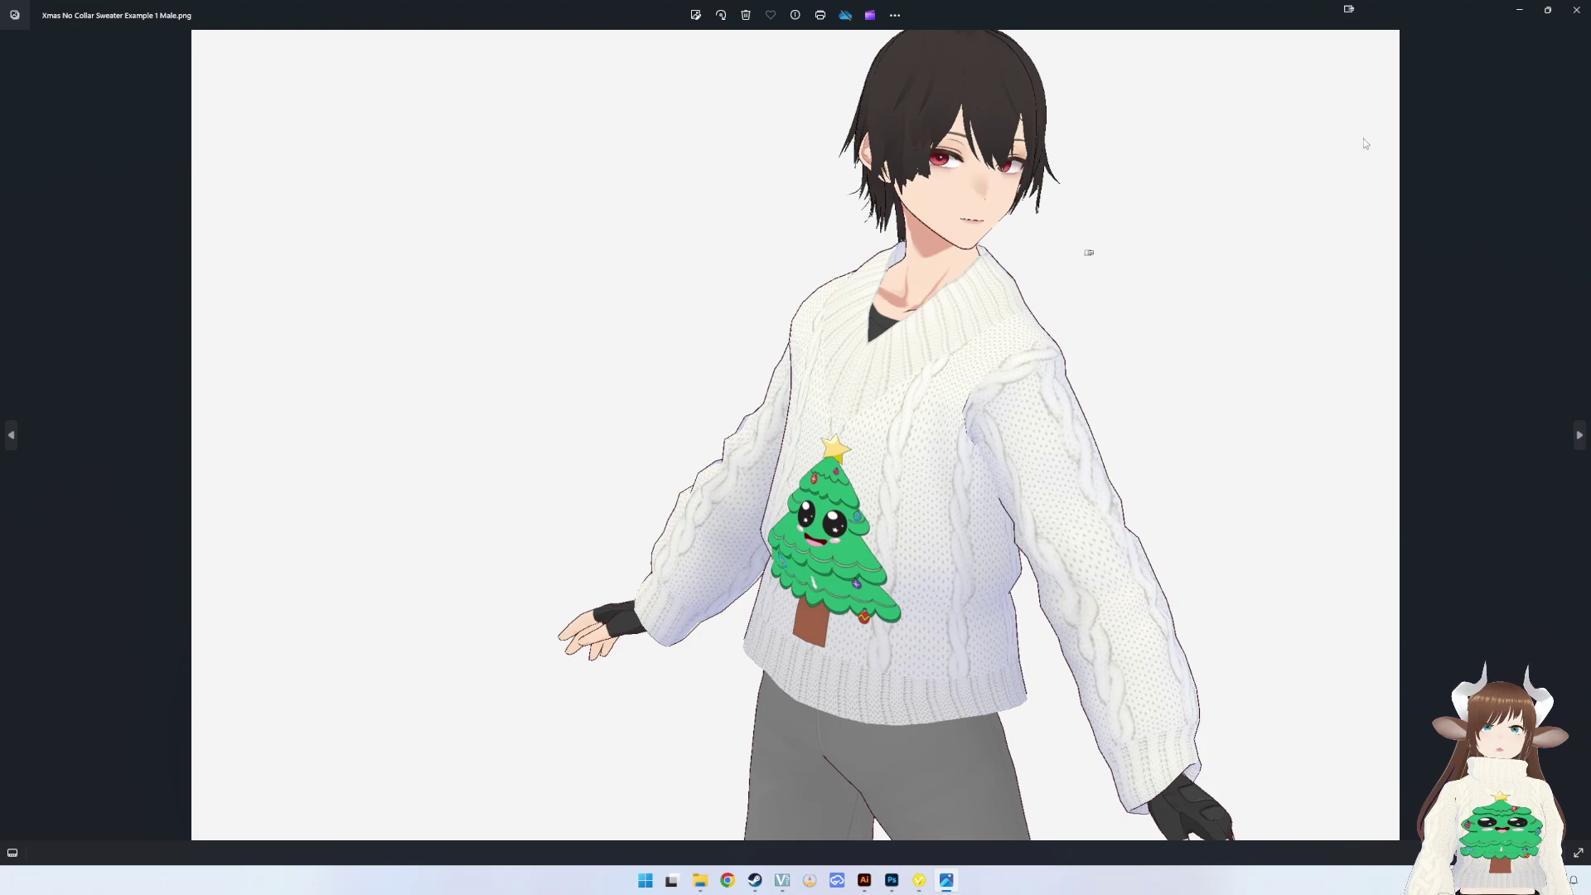
{"action": "left_click", "coordinate": [1576, 10]}
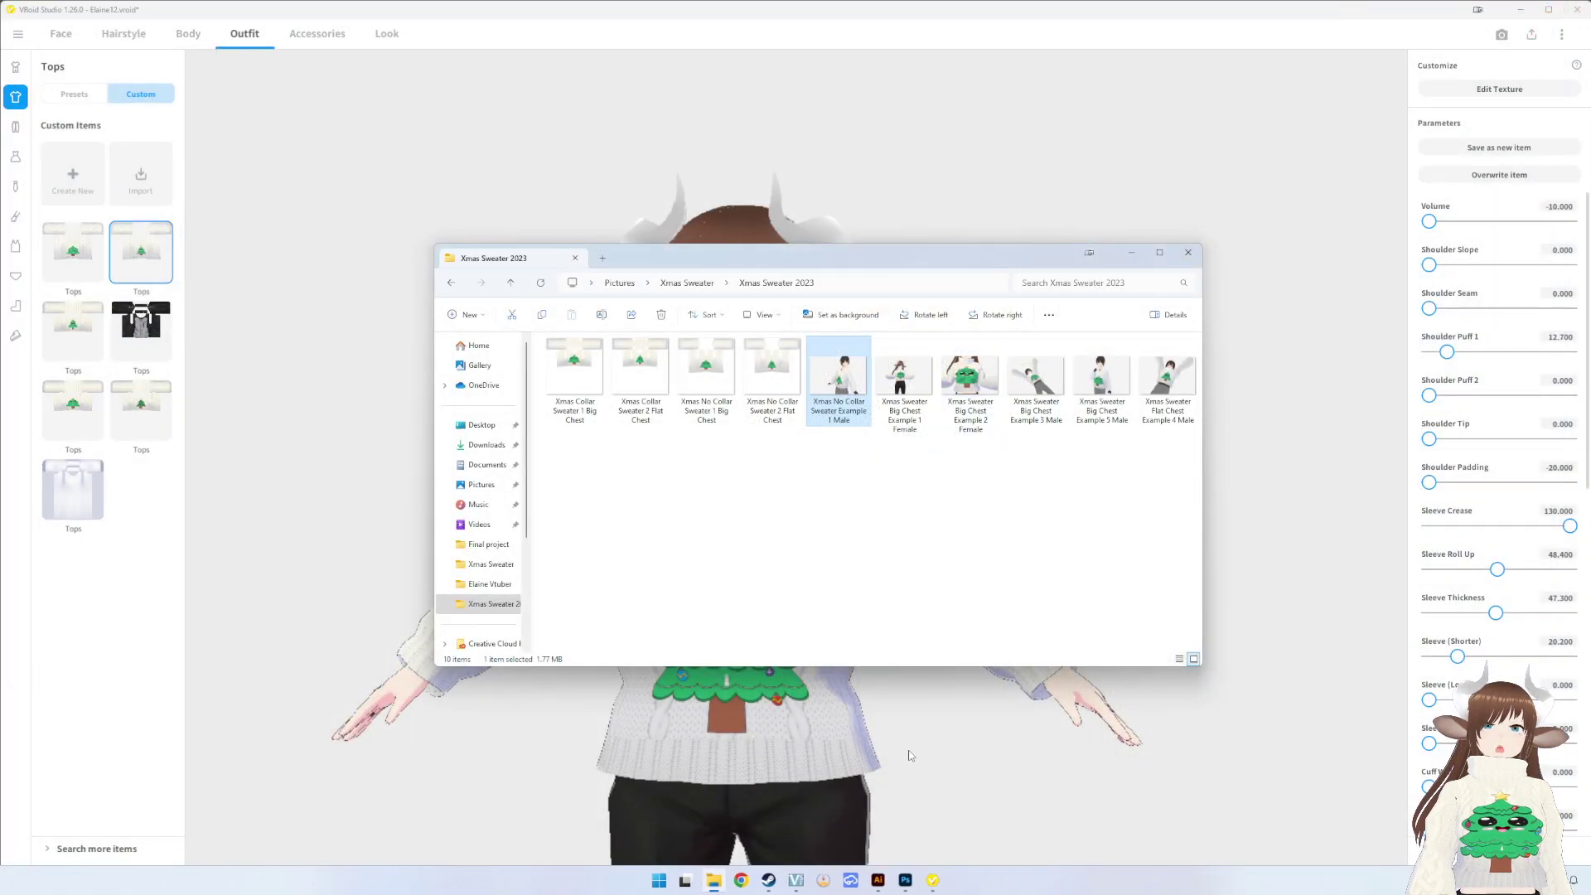
- Back out of the Back to model selection prompt to keep editing the tree sweater model
{"action": "left_click", "coordinate": [405, 185]}
{"action": "left_click", "coordinate": [18, 34]}
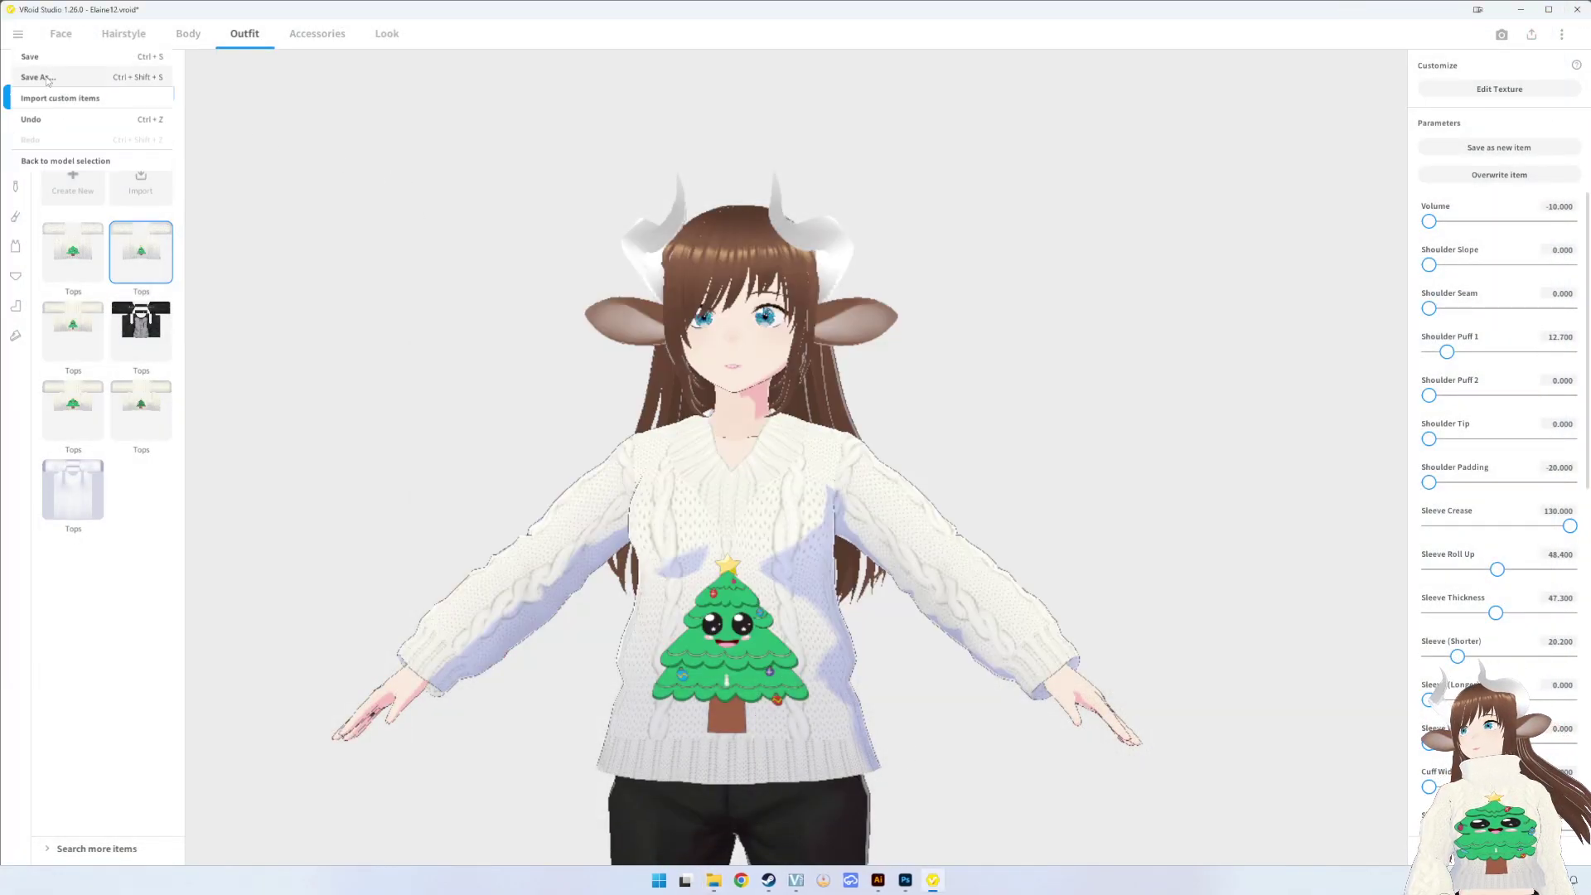
{"action": "left_click", "coordinate": [78, 161]}
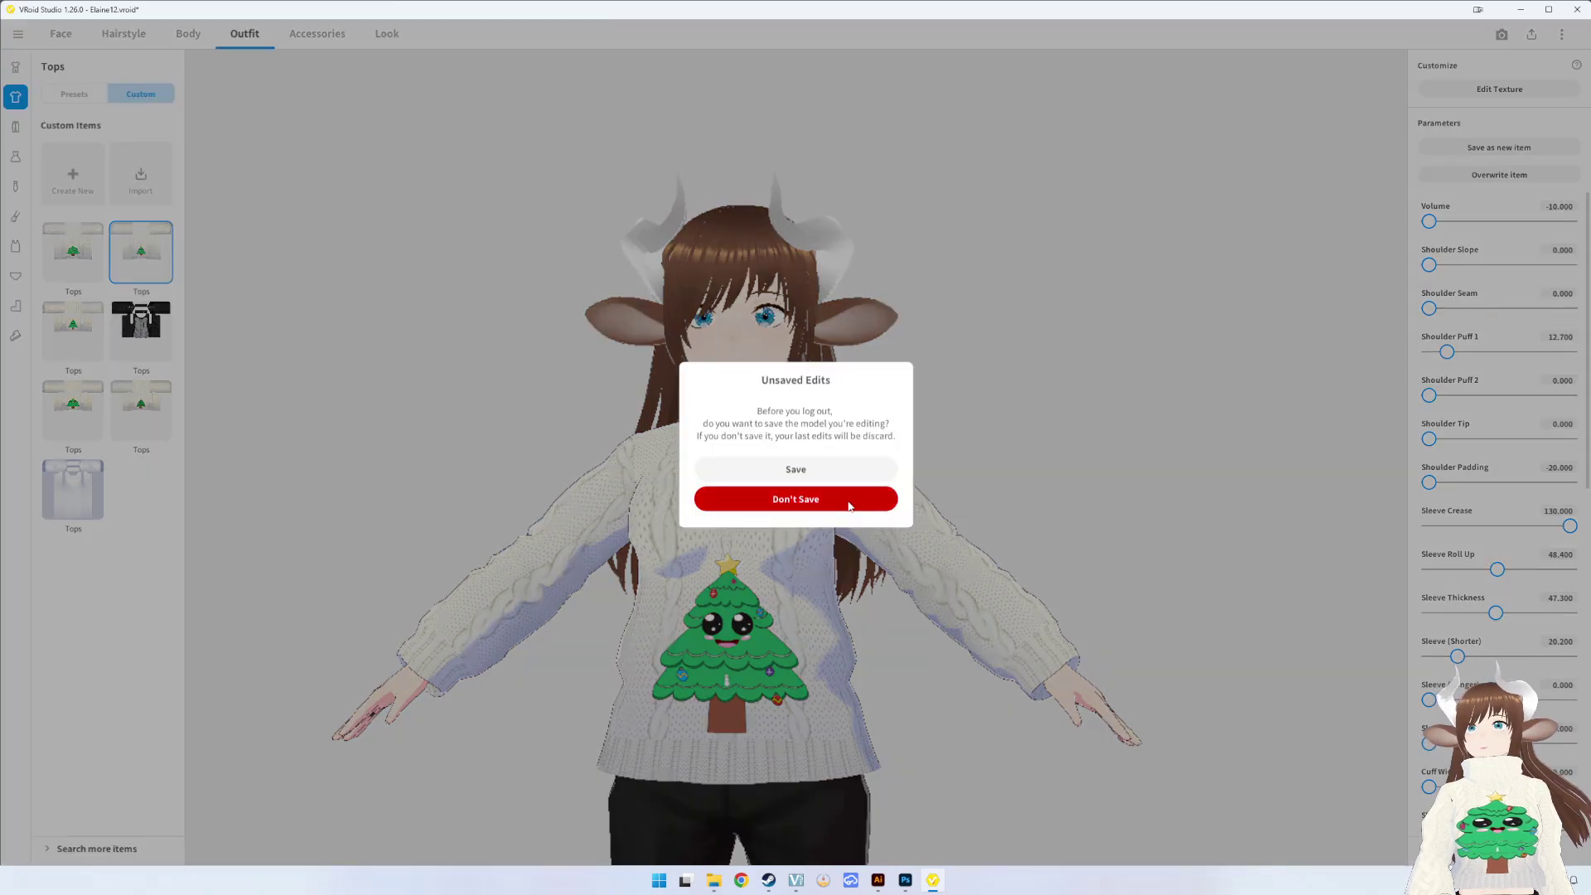
{"action": "left_click", "coordinate": [882, 505]}
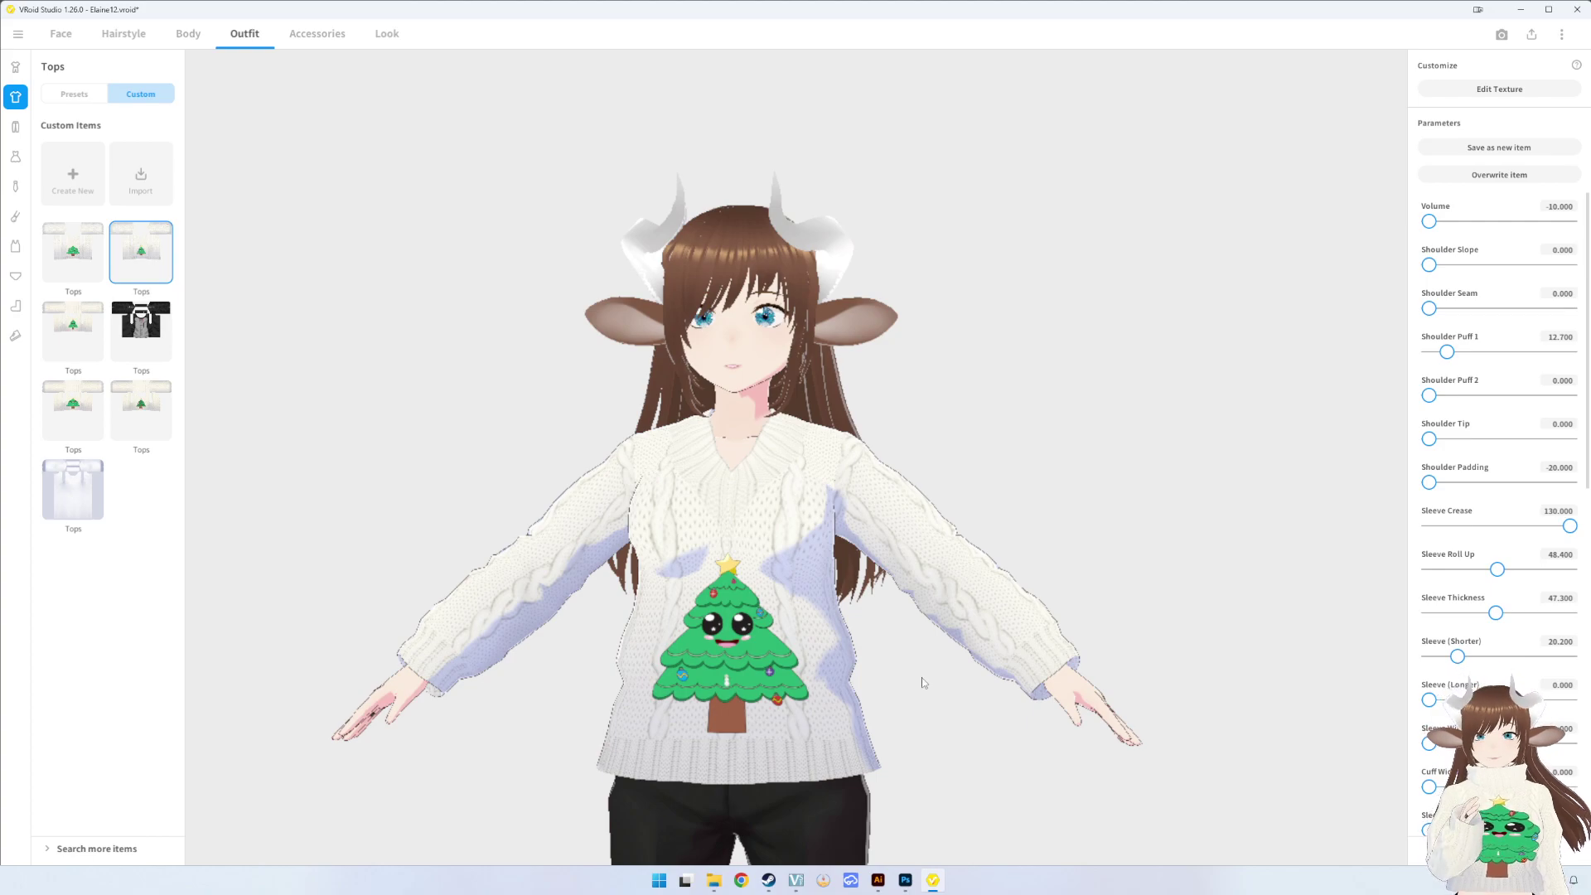
{"action": "mouse_move", "coordinate": [903, 880]}
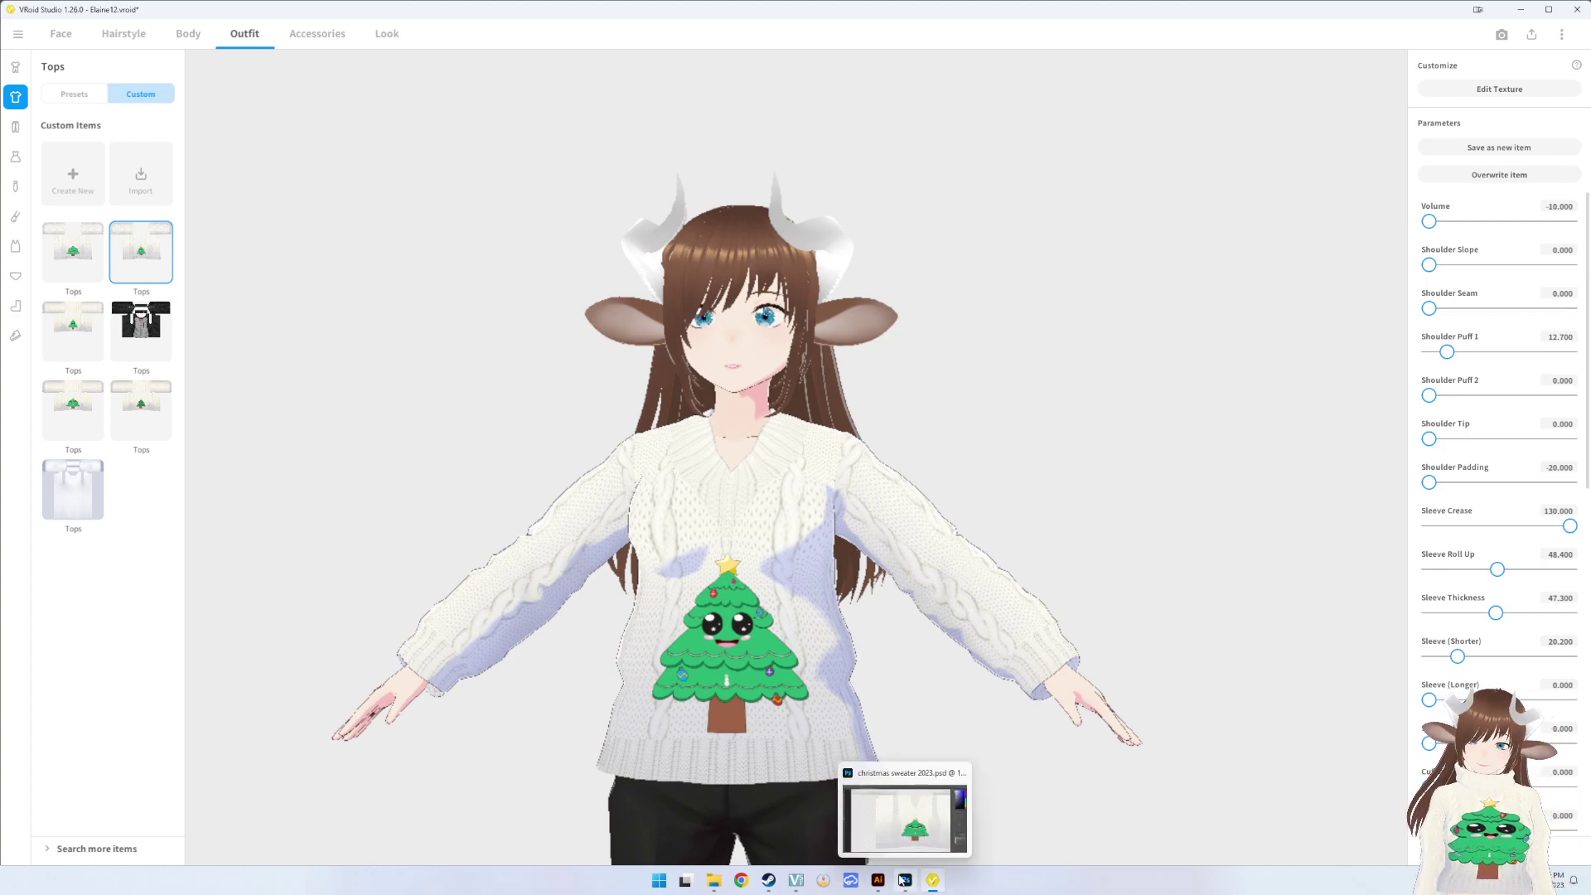
- Group and duplicate the sweater layers, show only Group 1, and move its sweater texture up
{"action": "left_click", "coordinate": [905, 880]}
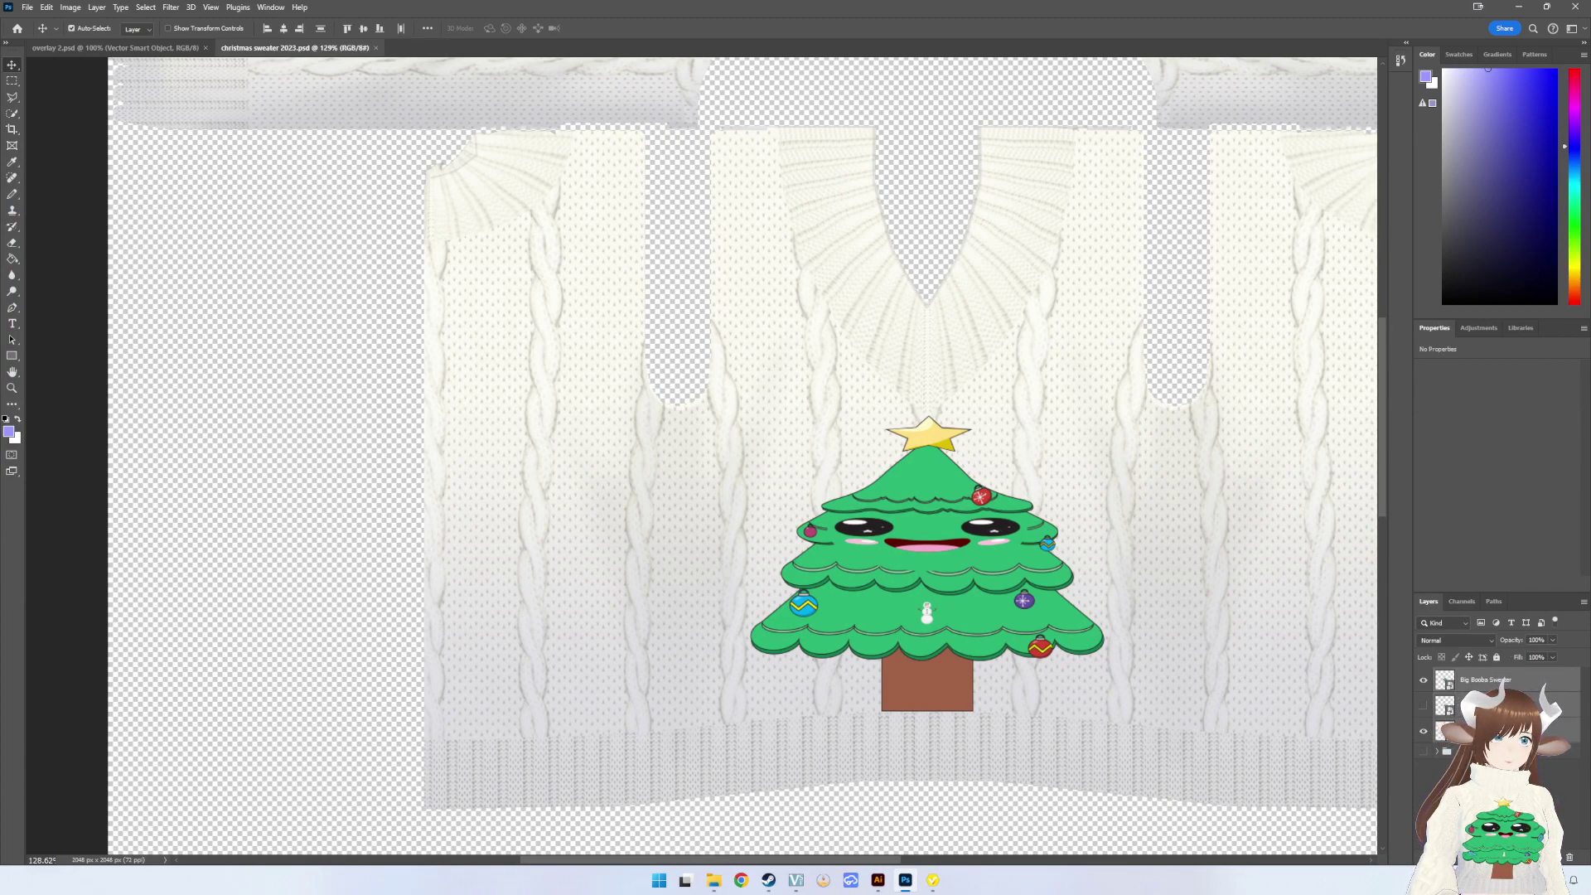
{"action": "key", "text": "ctrl+g"}
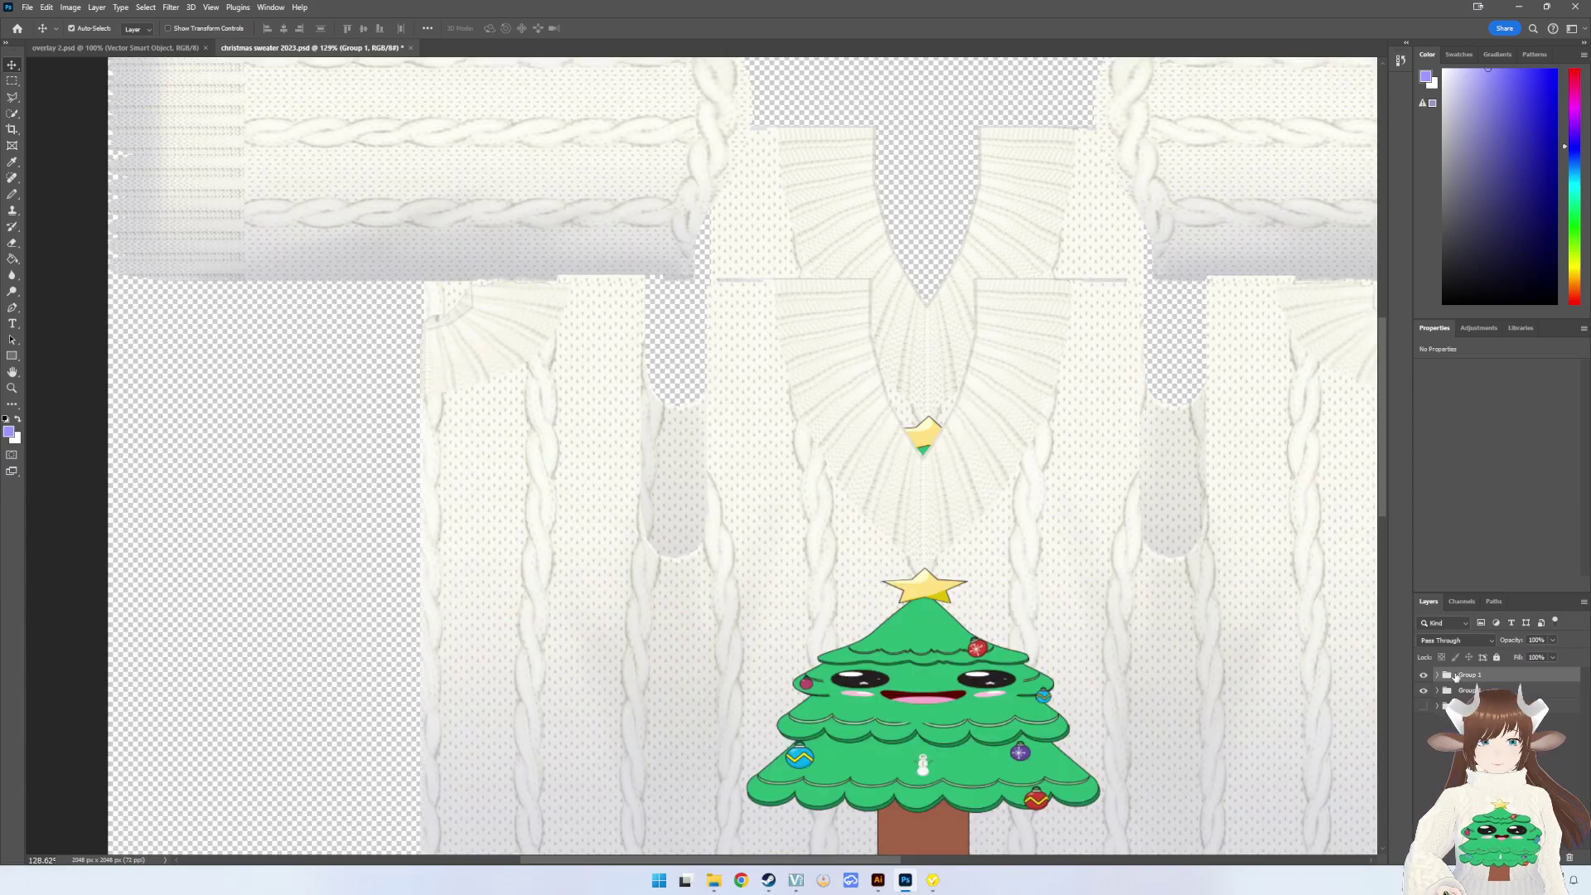
{"action": "left_click_drag", "start_coordinate": [1455, 675], "coordinate": [1449, 692], "text": "alt"}
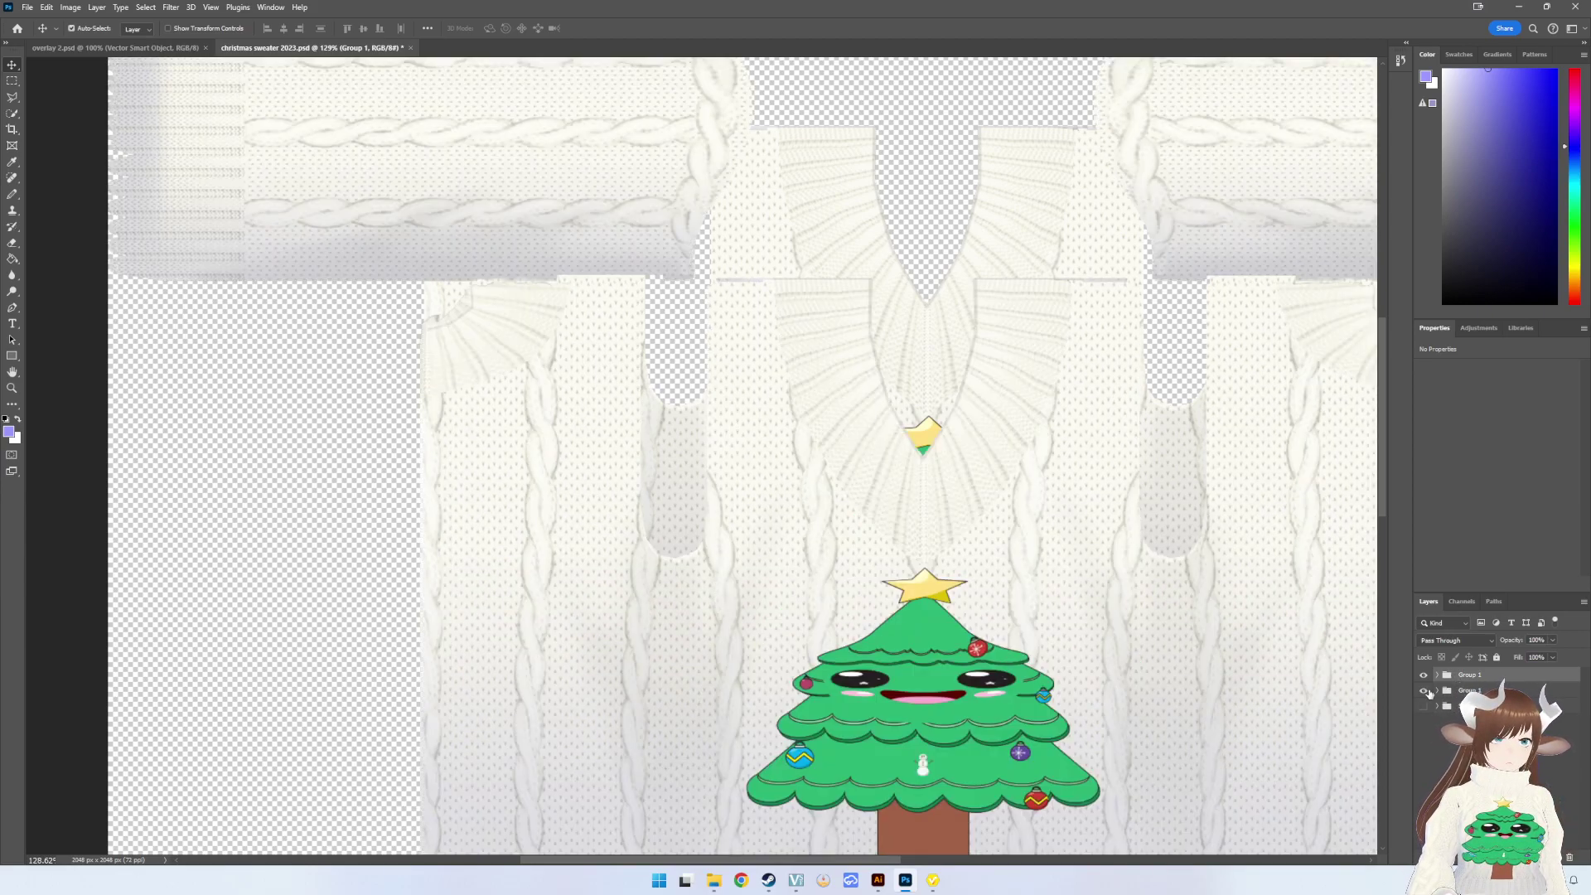
{"action": "scroll", "coordinate": [1007, 499], "scroll_direction": "down", "scroll_amount": 3, "text": "alt"}
{"action": "scroll", "coordinate": [1007, 498], "scroll_direction": "down", "scroll_amount": 3, "text": "alt"}
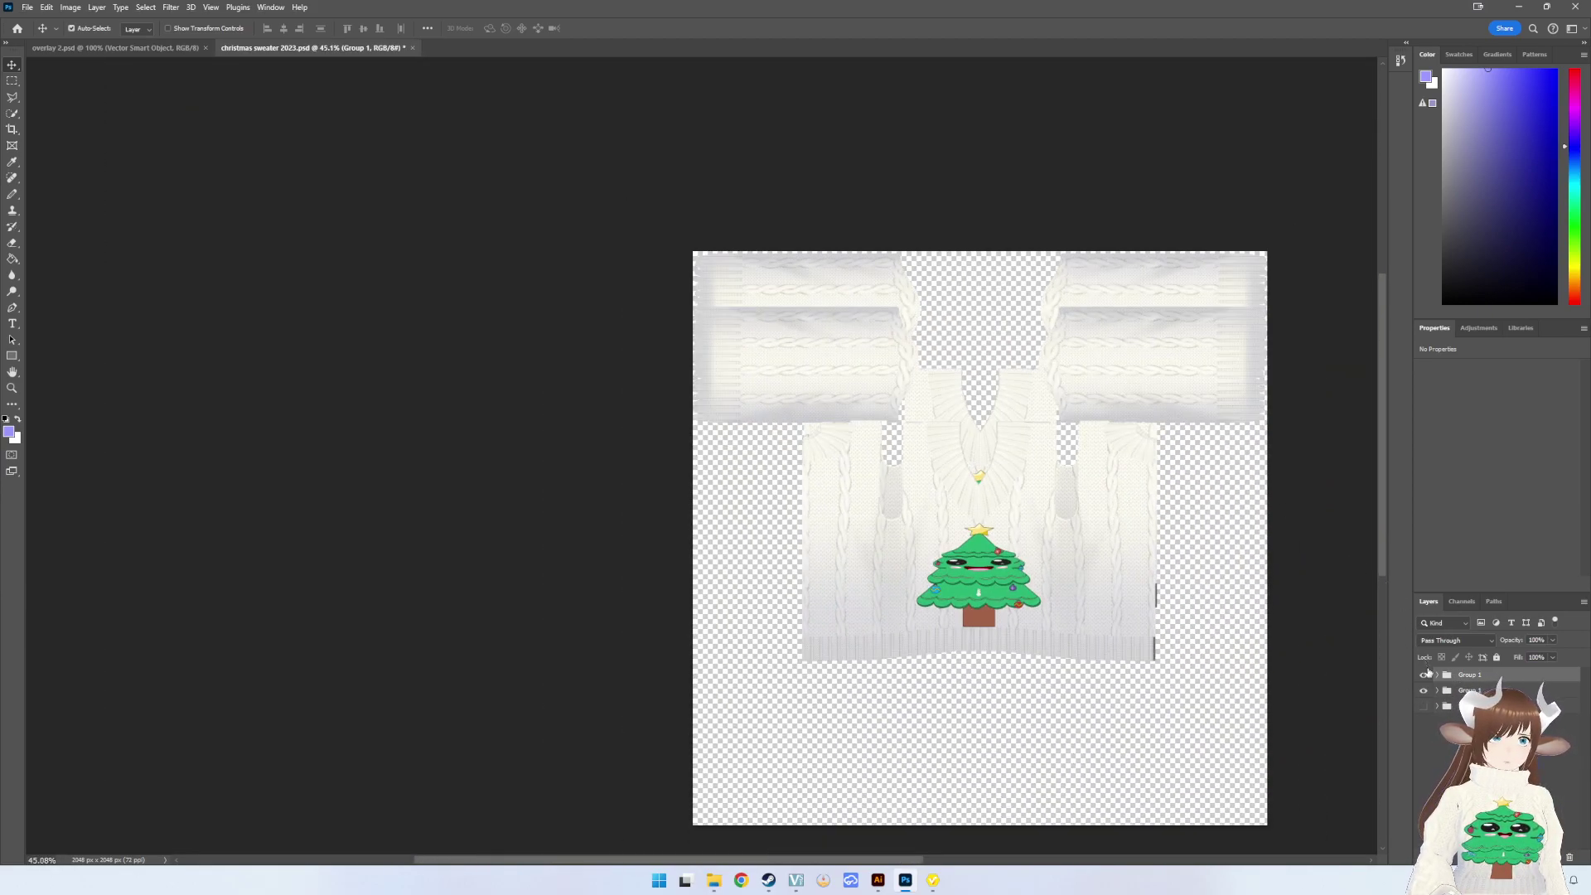
{"action": "left_click", "coordinate": [1423, 690]}
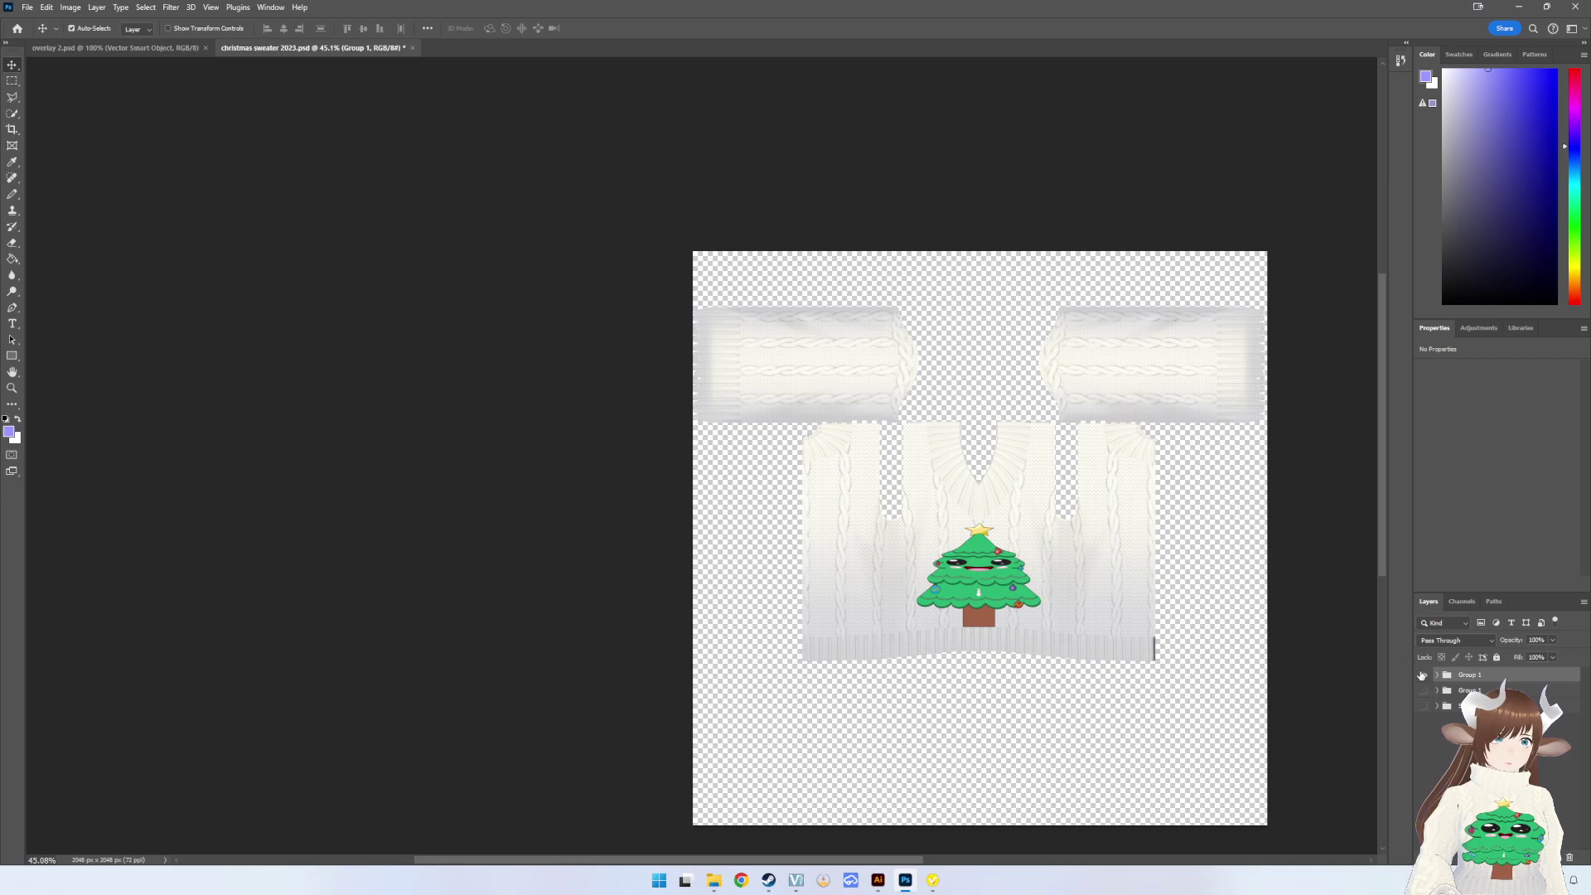
{"action": "left_click", "coordinate": [1424, 675]}
{"action": "left_click", "coordinate": [1438, 674]}
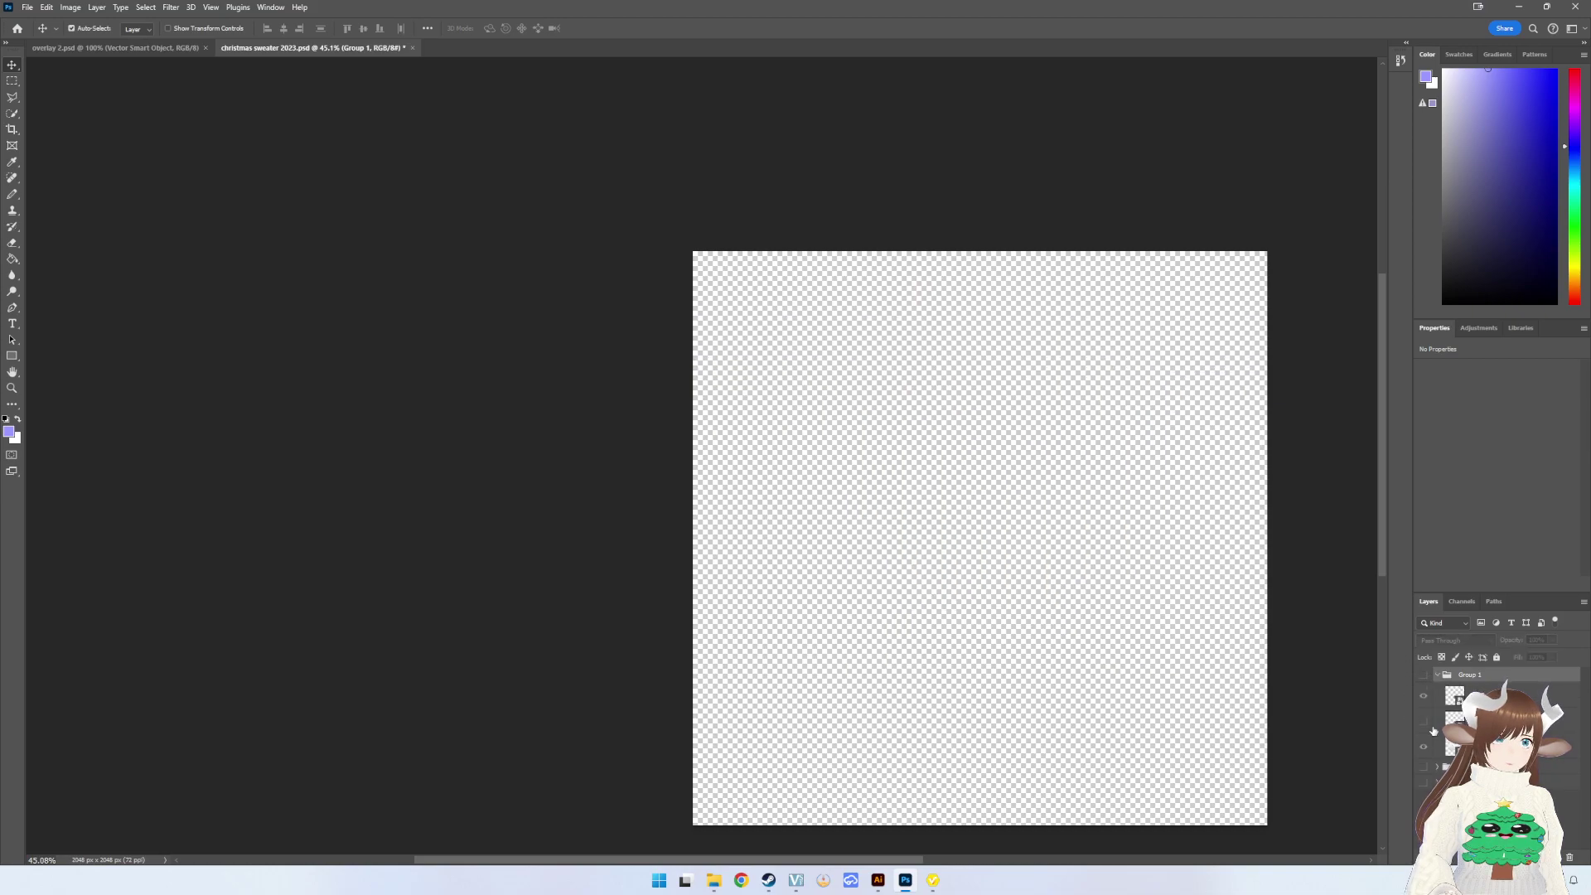
{"action": "left_click", "coordinate": [1423, 674]}
{"action": "left_click", "coordinate": [1483, 747]}
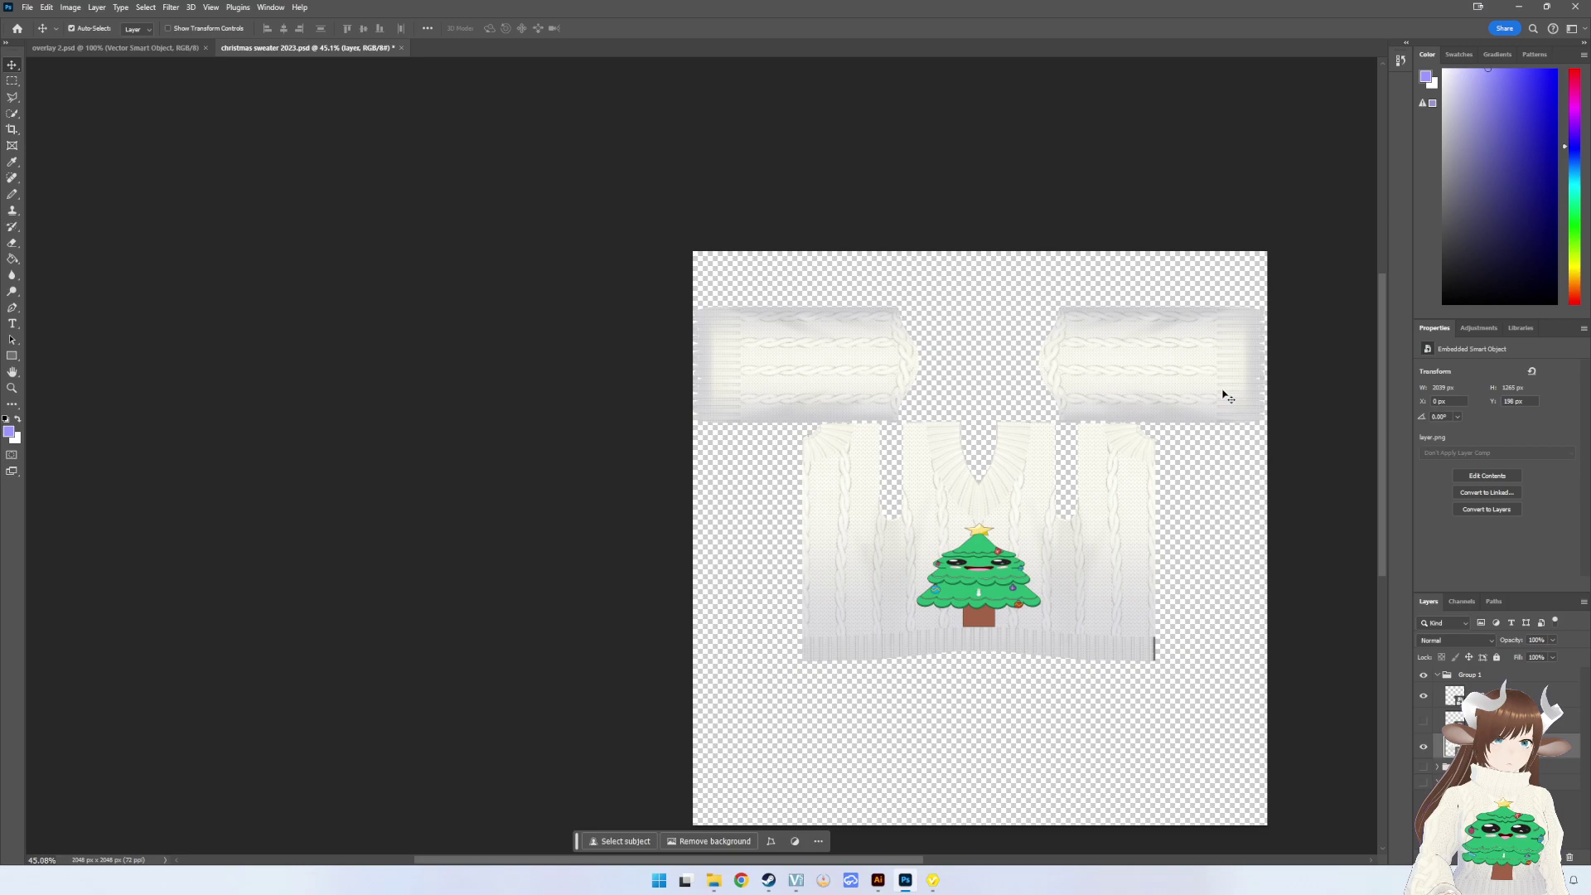
{"action": "mouse_move", "coordinate": [1222, 394]}
{"action": "left_mouse_down"}
{"action": "mouse_move", "coordinate": [1219, 335]}
{"action": "mouse_move", "coordinate": [1185, 379]}
{"action": "left_mouse_up"}
{"action": "key", "text": "ctrl+t"}
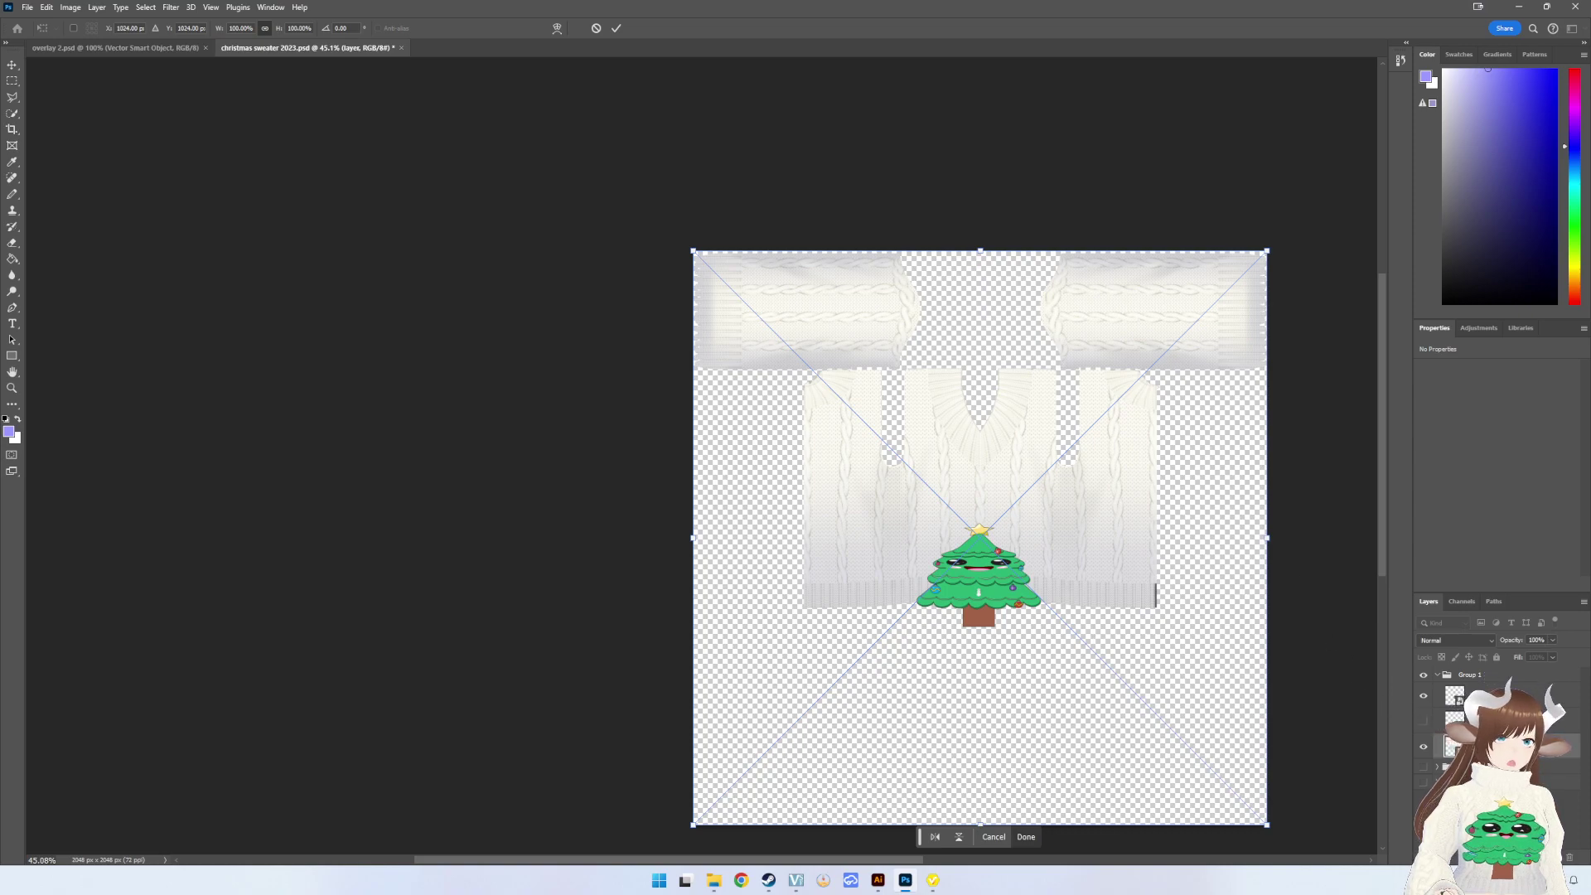
{"action": "key", "text": "Return"}
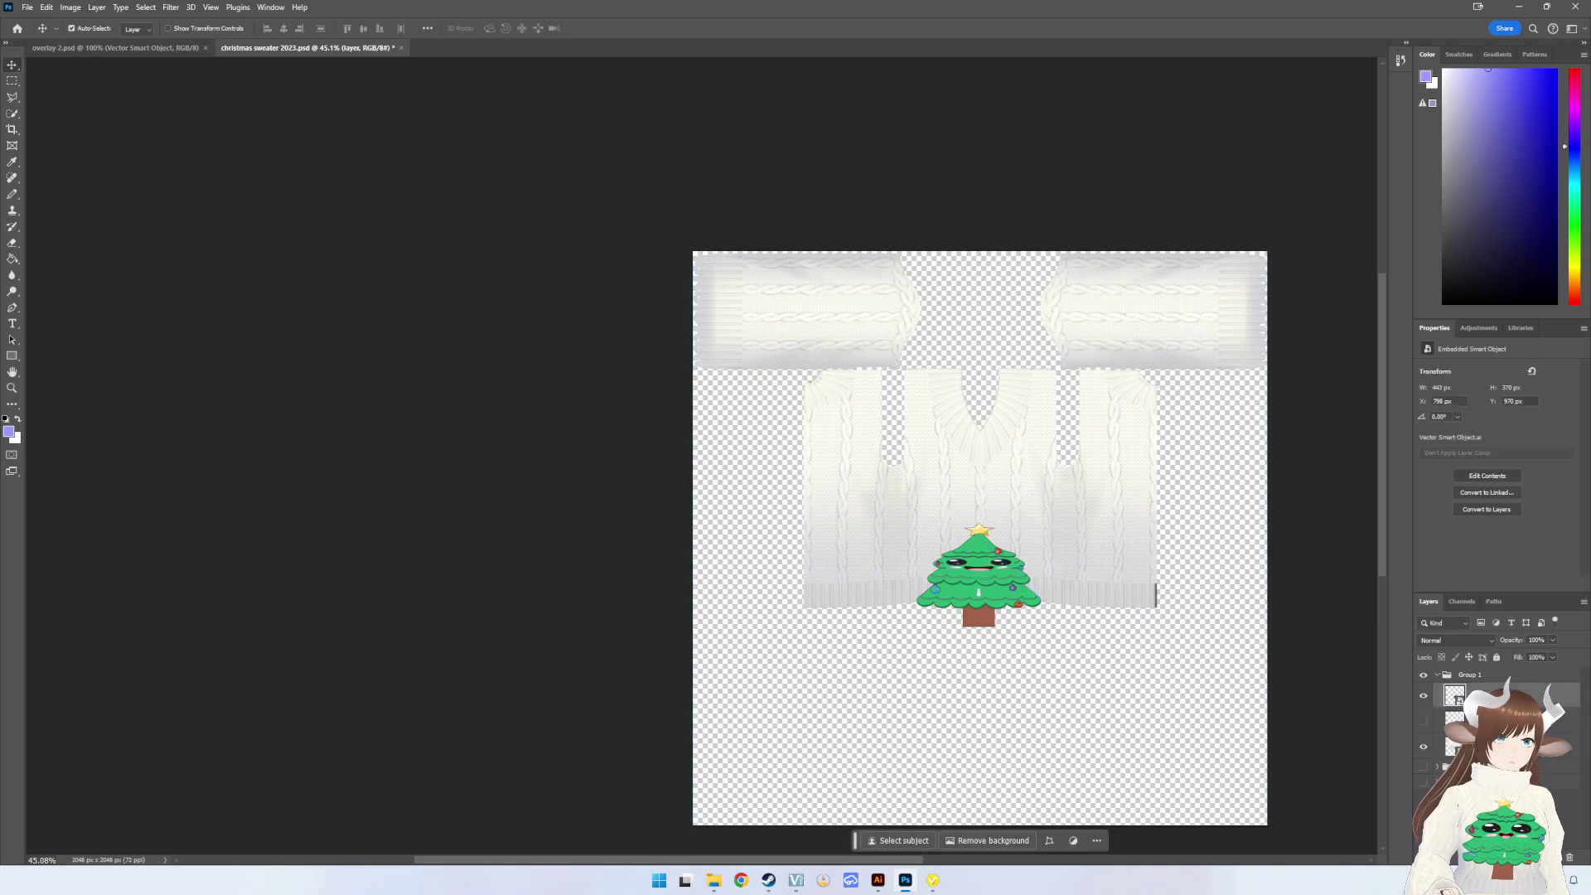
- Enlarge the Christmas tree proportionally and raise it higher on the sweater front
{"action": "left_click_drag", "start_coordinate": [988, 584], "coordinate": [988, 507]}
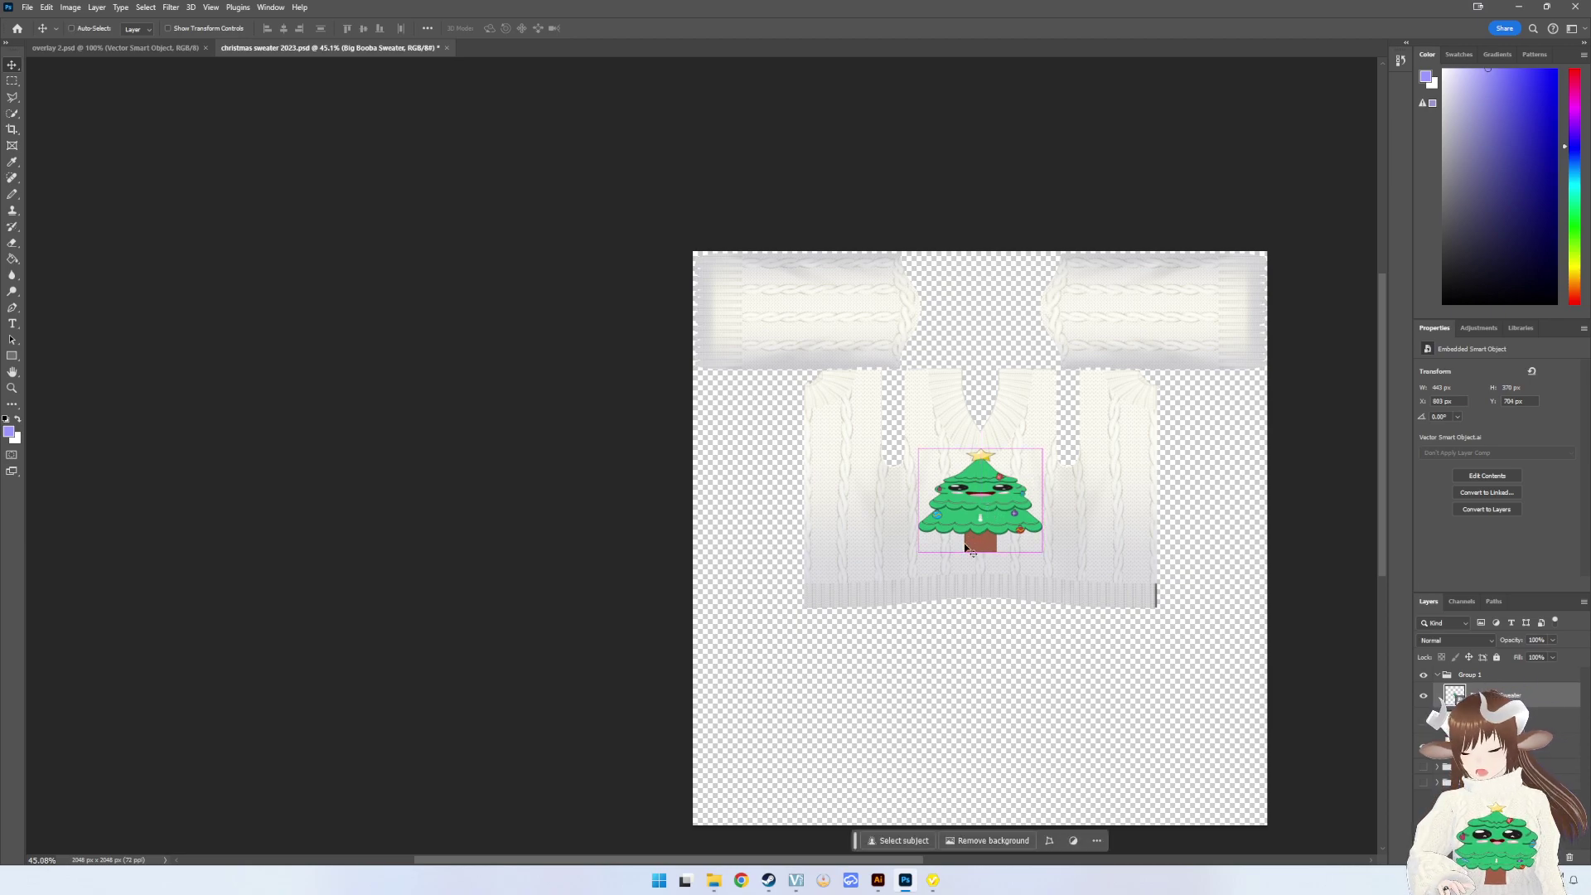
{"action": "key", "text": "ctrl+t"}
{"action": "scroll", "coordinate": [969, 542], "scroll_direction": "up", "scroll_amount": 2, "text": "alt"}
{"action": "scroll", "coordinate": [964, 545], "scroll_direction": "up", "scroll_amount": 3, "text": "alt"}
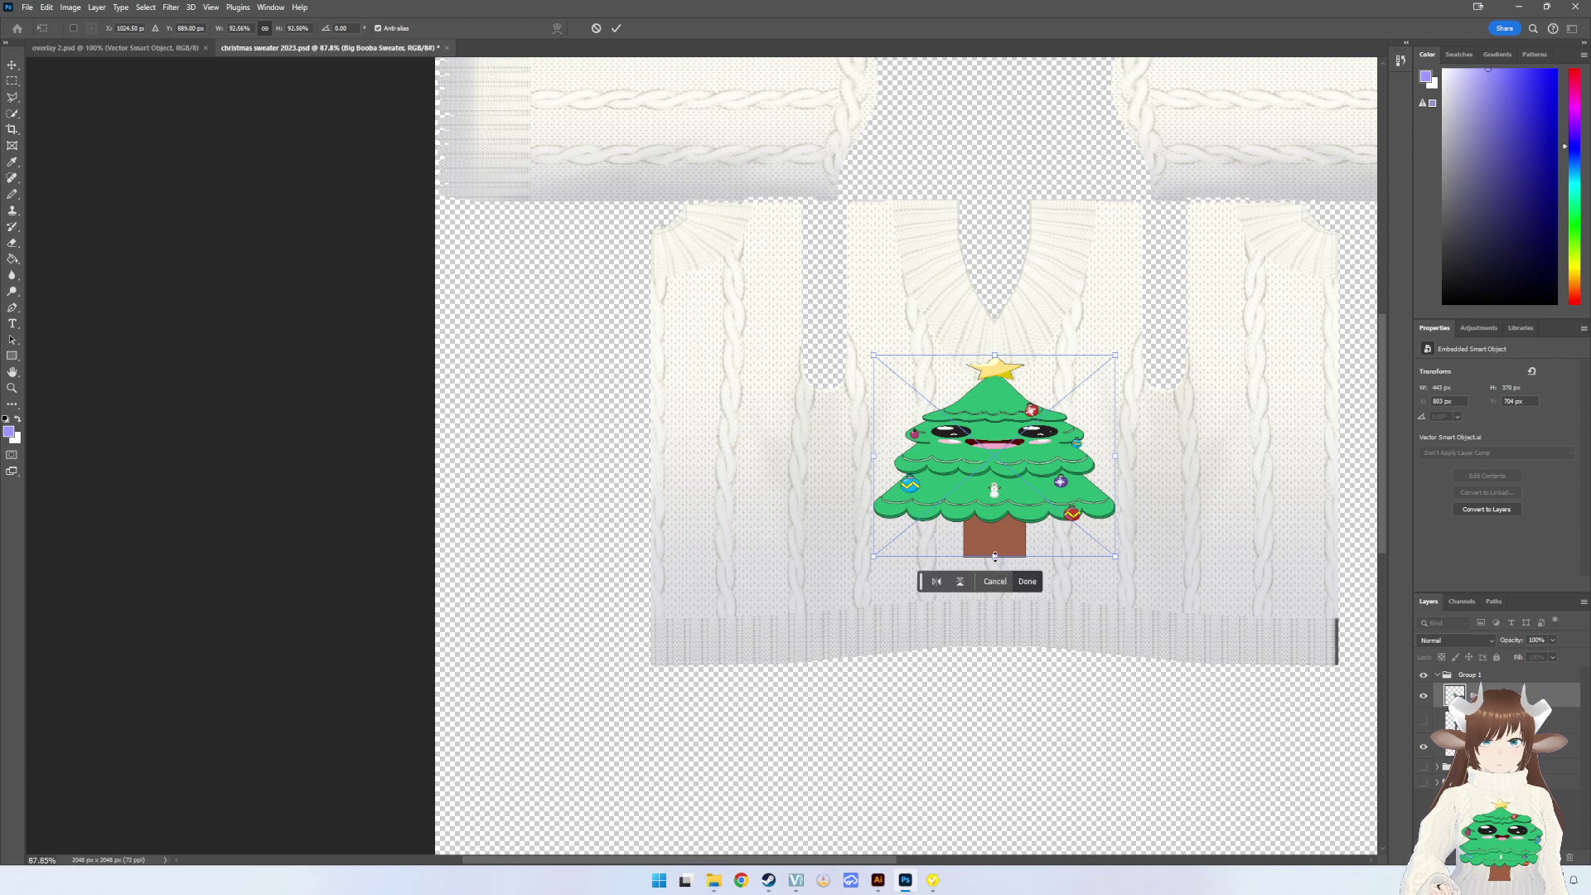
{"action": "left_click_drag", "start_coordinate": [995, 556], "coordinate": [1001, 596]}
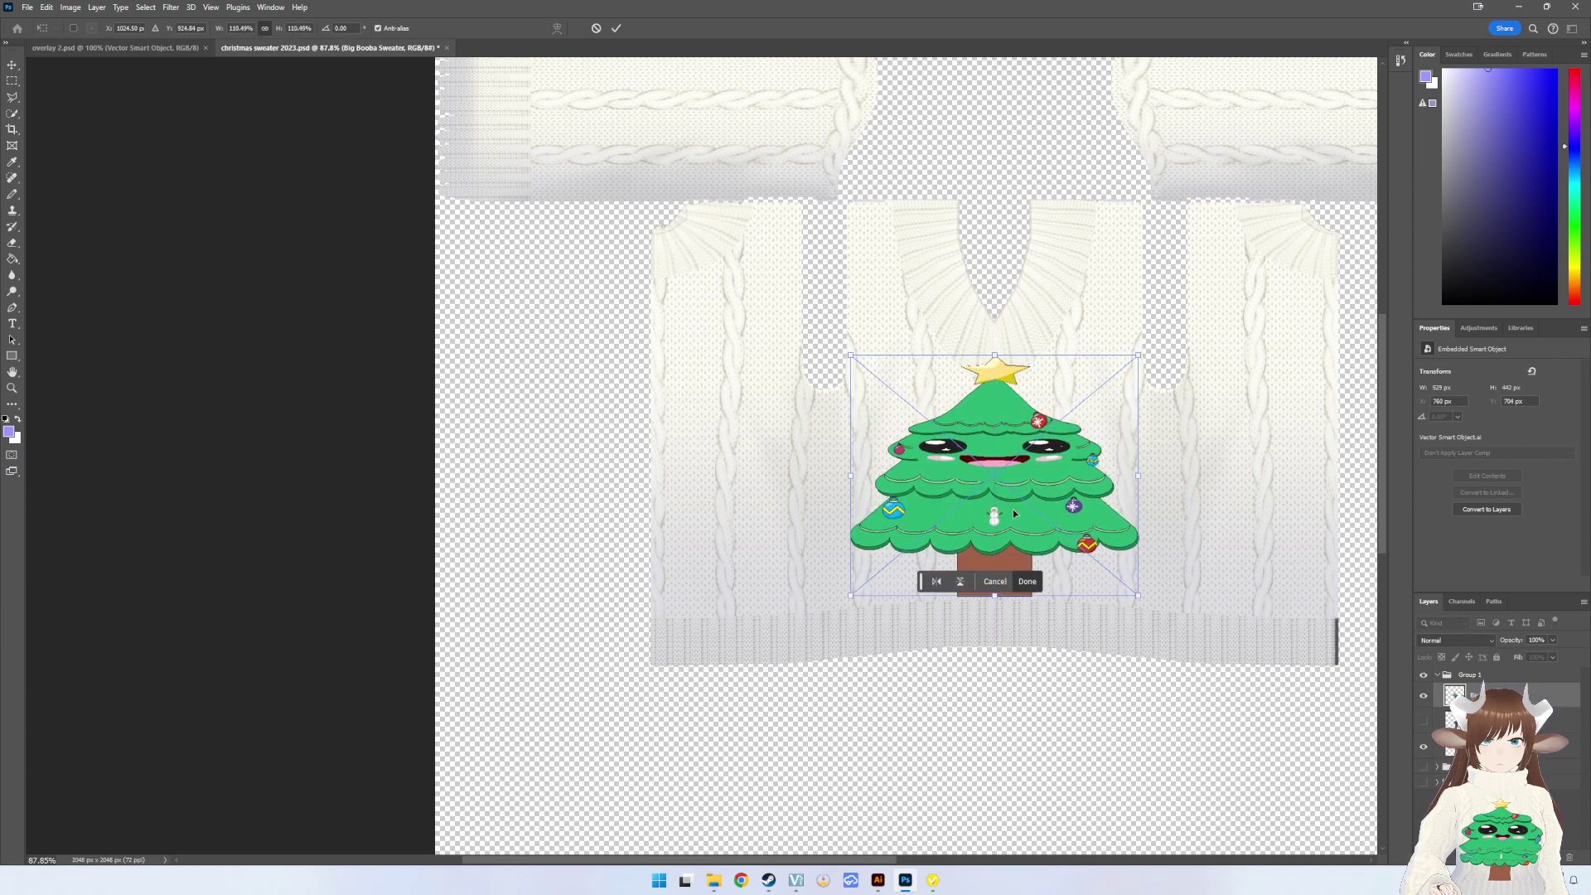
{"action": "left_click_drag", "start_coordinate": [1017, 517], "coordinate": [1017, 504]}
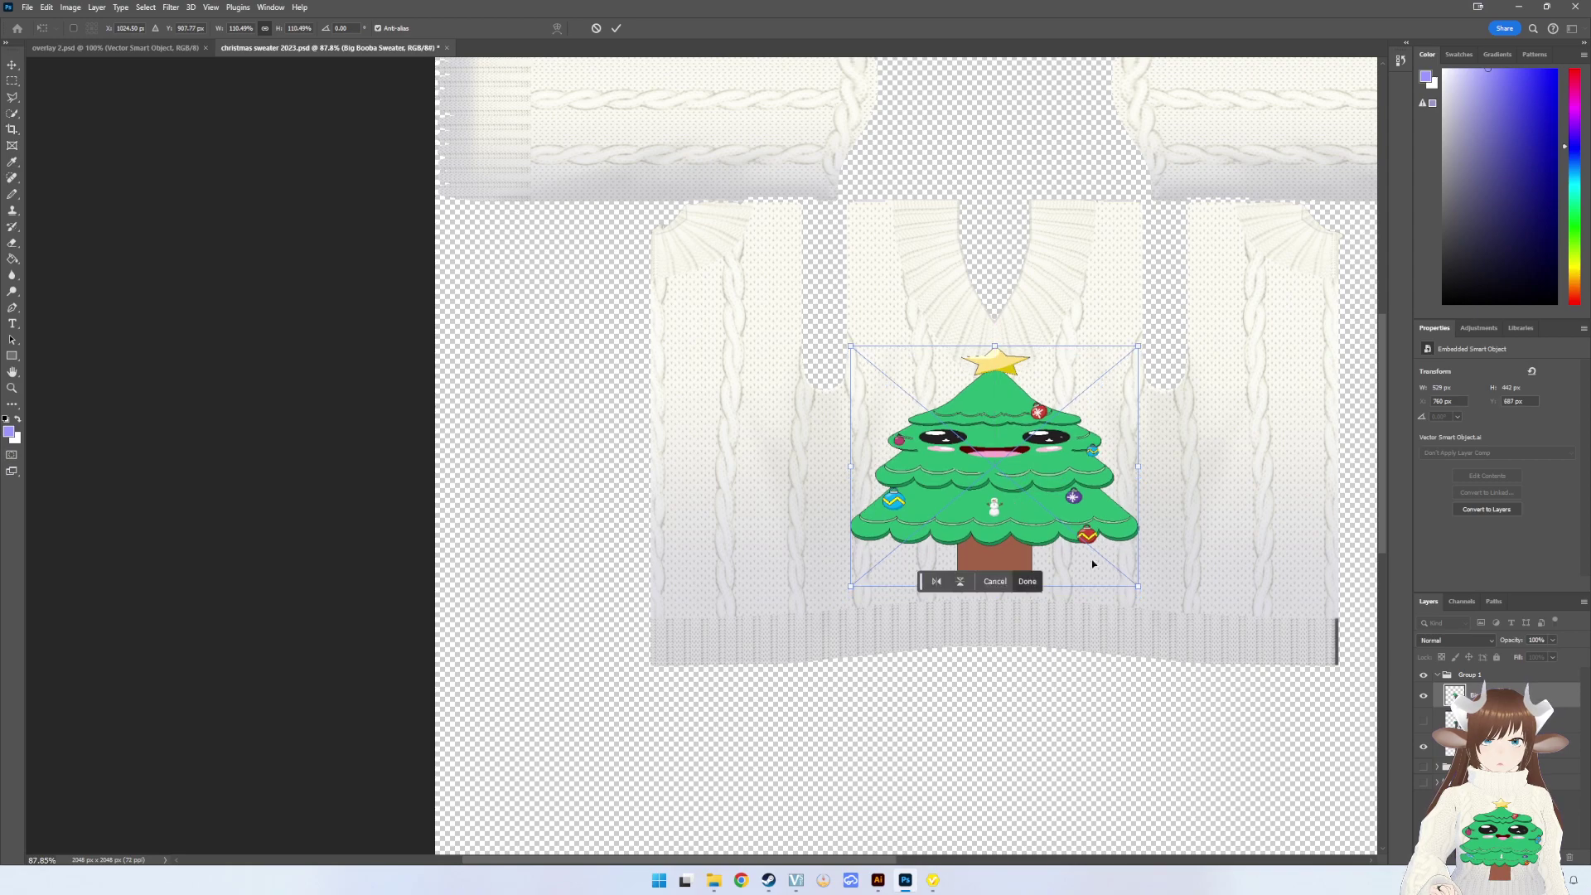
{"action": "key", "text": "Return"}
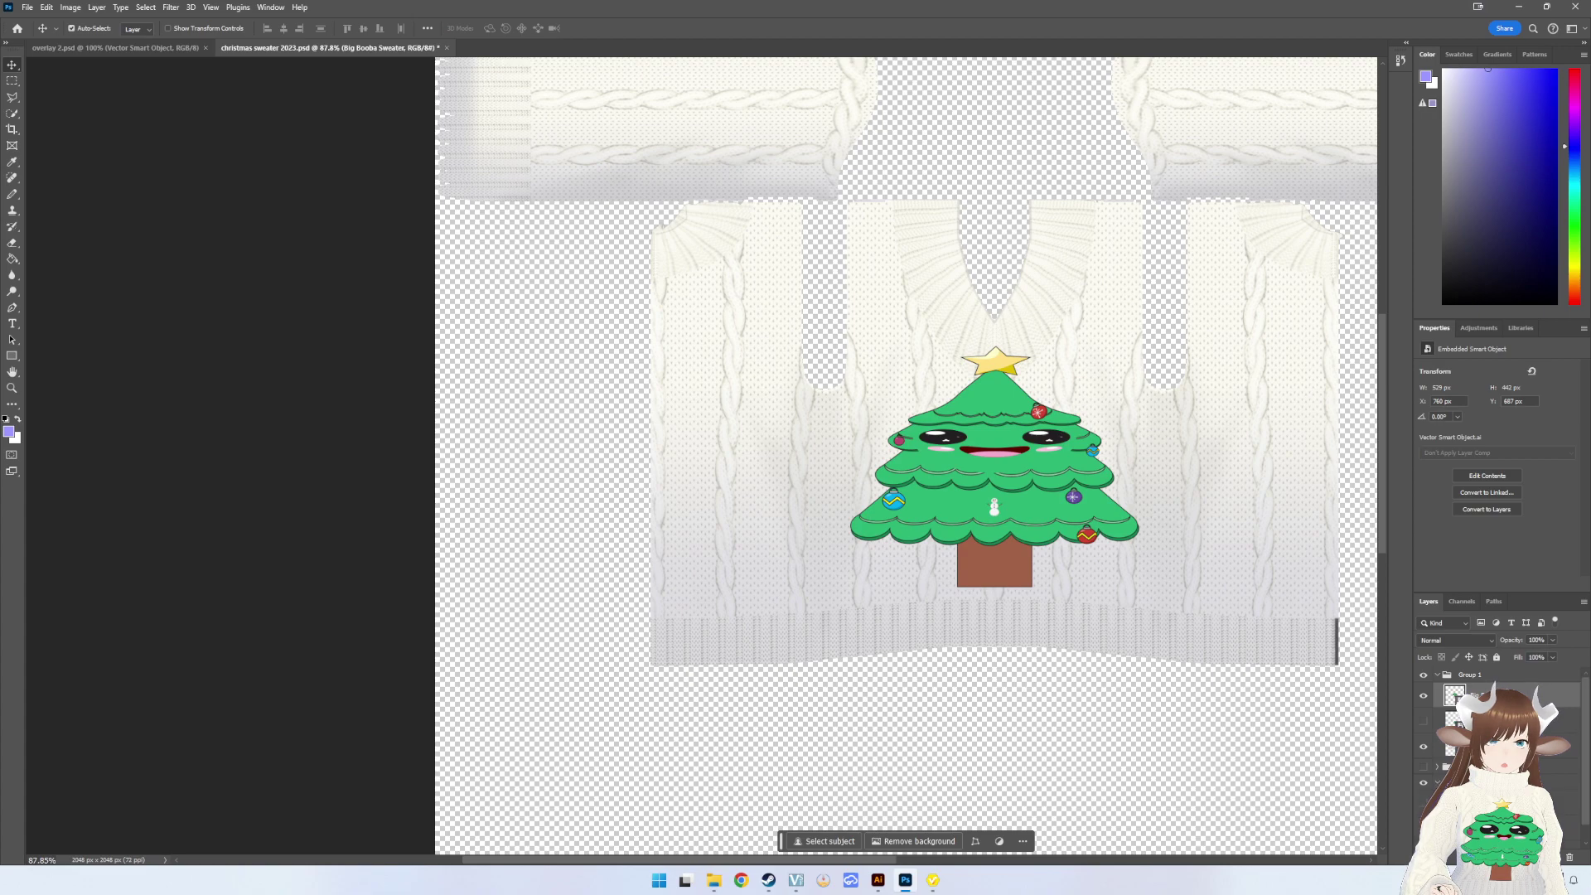
{"action": "scroll", "coordinate": [1491, 721], "scroll_direction": "down", "scroll_amount": 1}
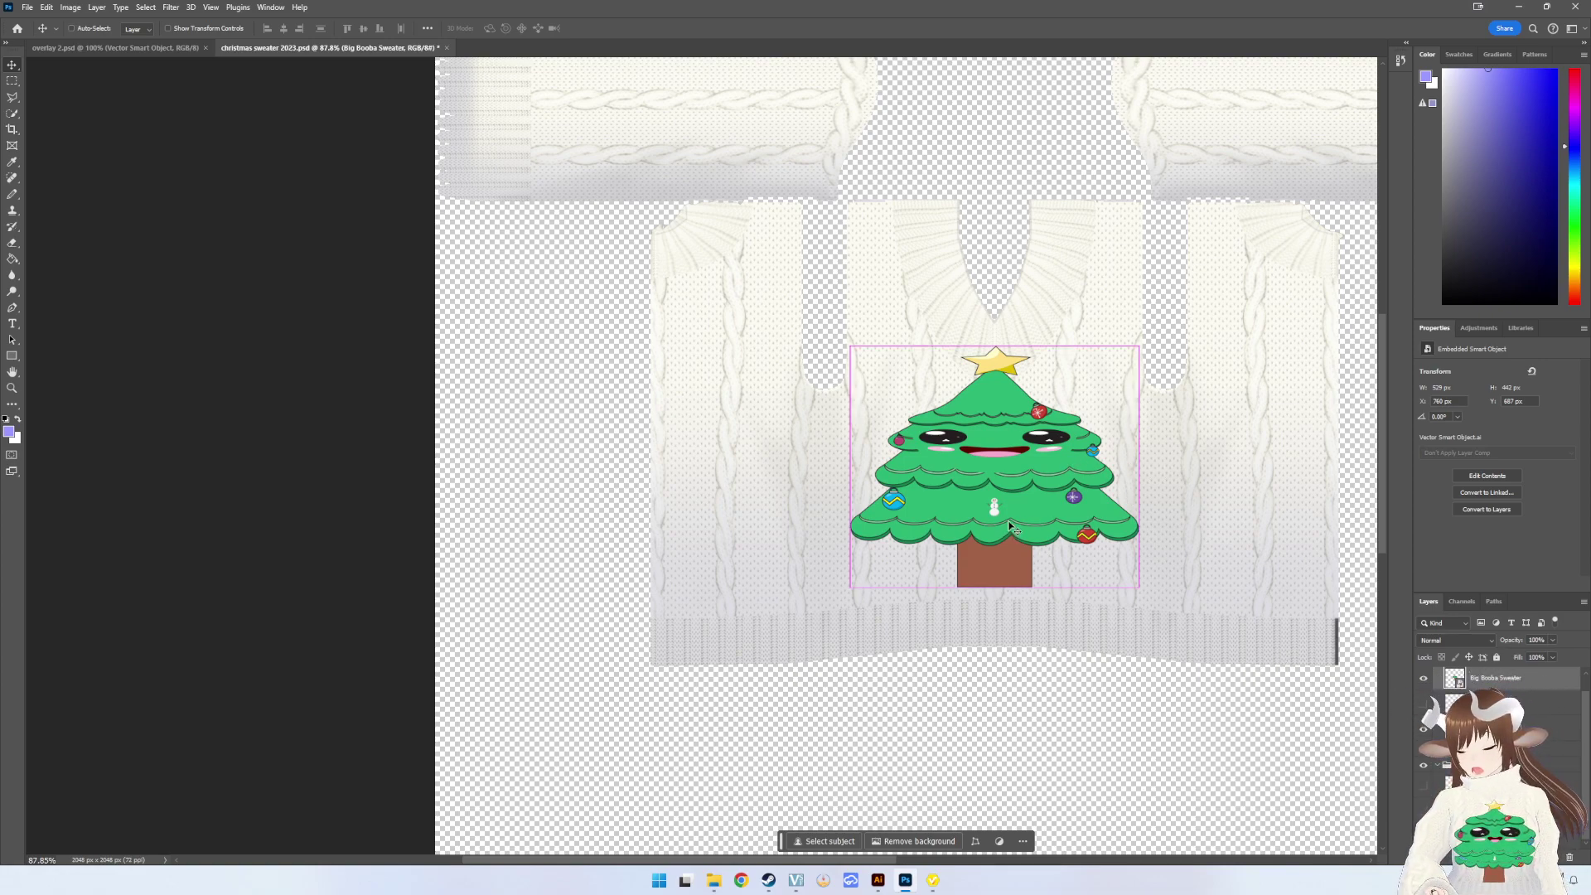
- Quick Export the texture as PNG, overwriting the Xmas No Collar Sweater 1 Big Chest file
{"action": "left_click", "coordinate": [27, 7]}
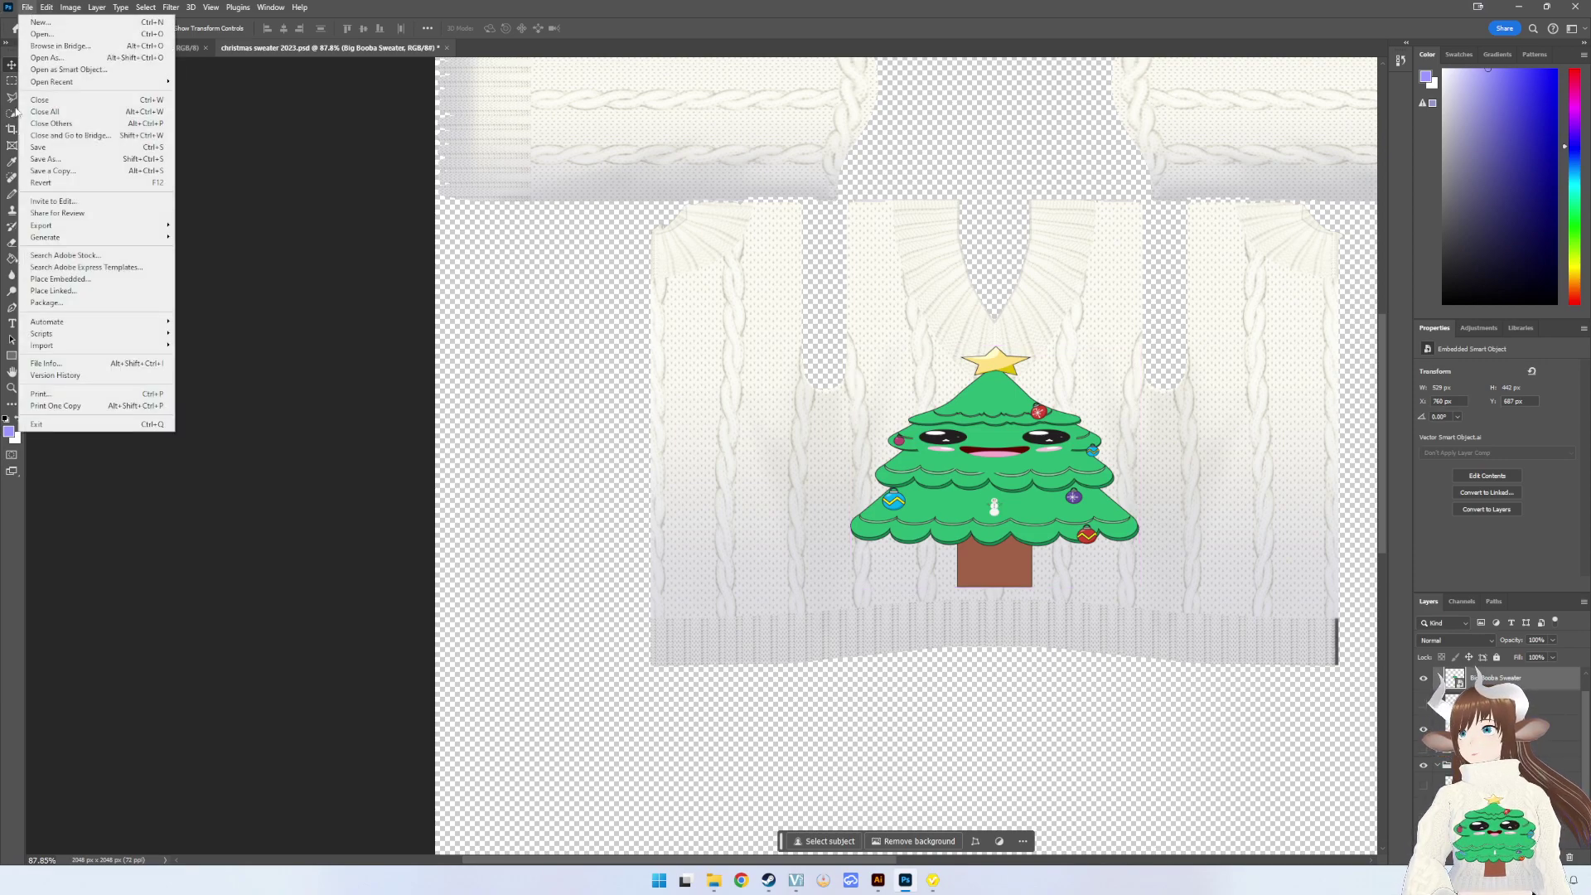
{"action": "left_click", "coordinate": [187, 222]}
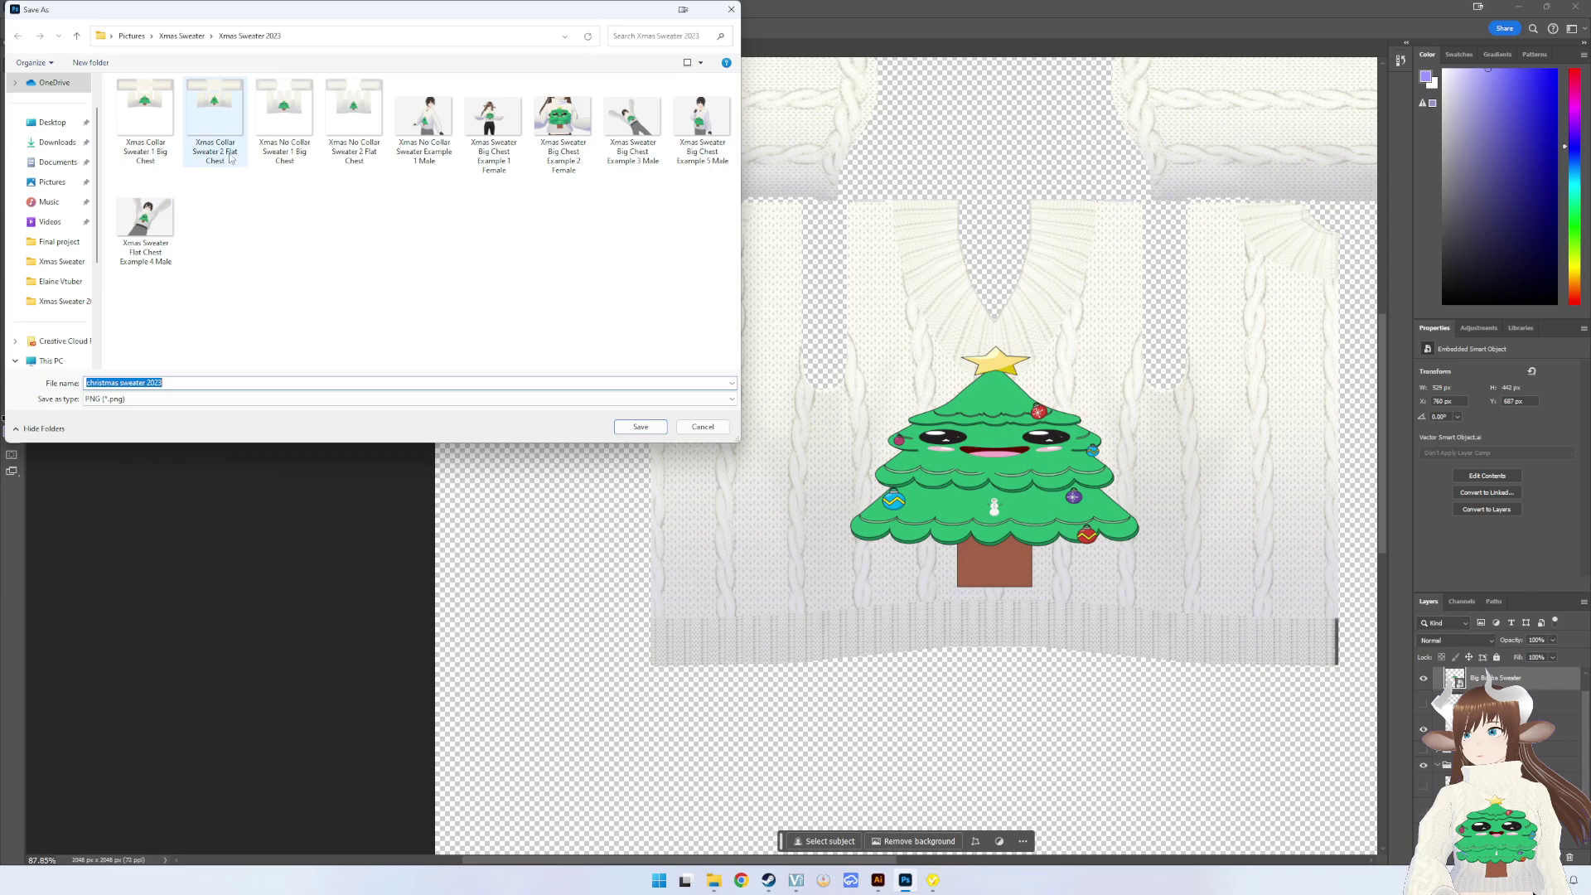
{"action": "left_click", "coordinate": [294, 161]}
{"action": "left_click", "coordinate": [662, 425]}
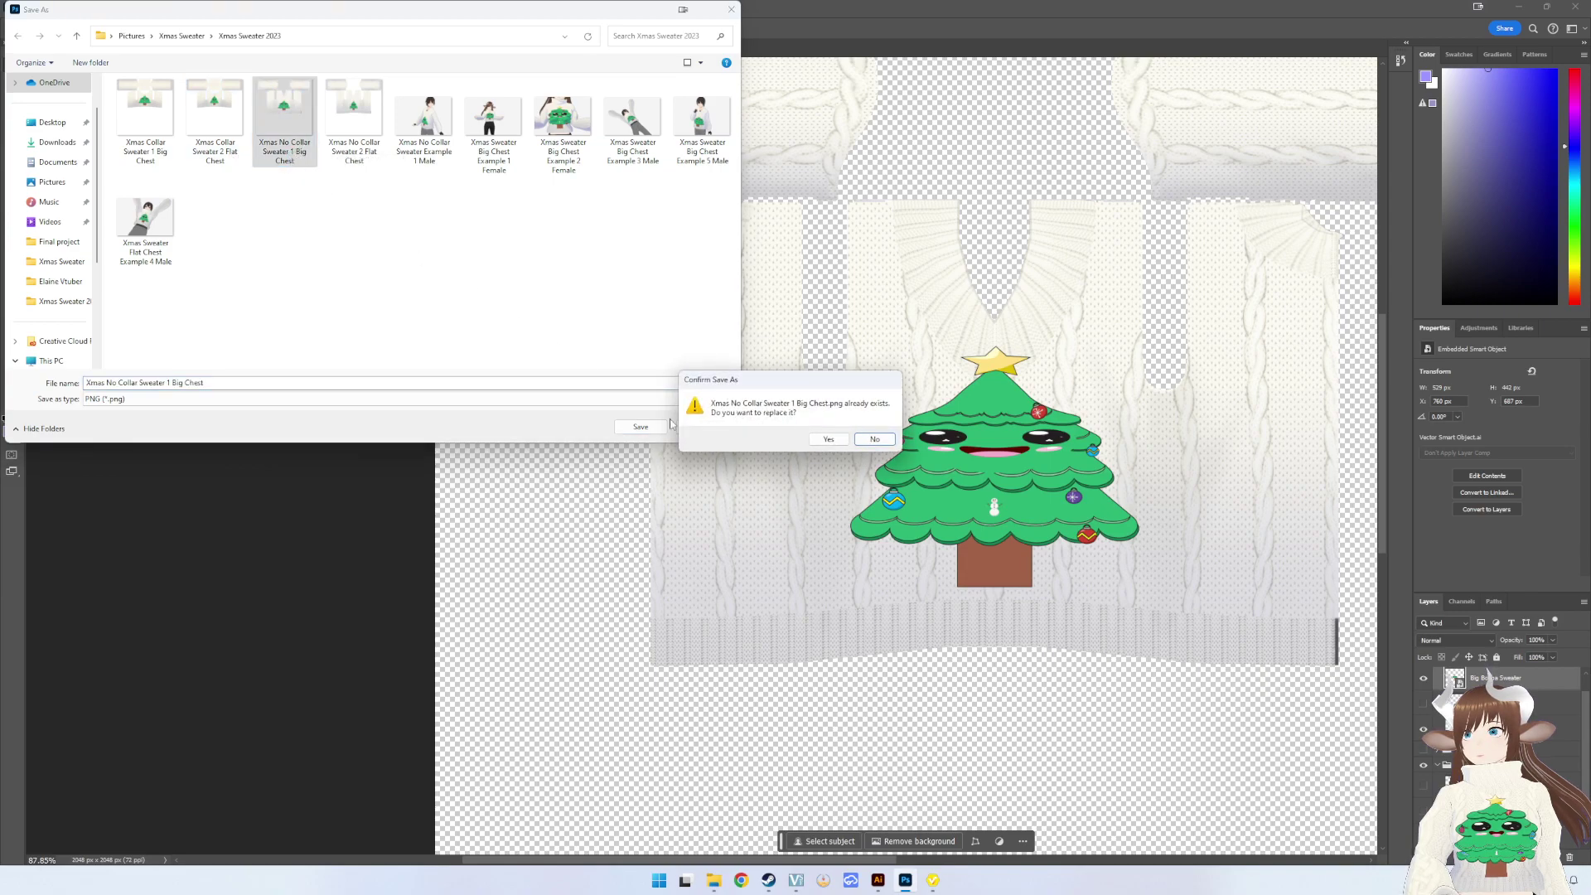
{"action": "left_click", "coordinate": [826, 440]}
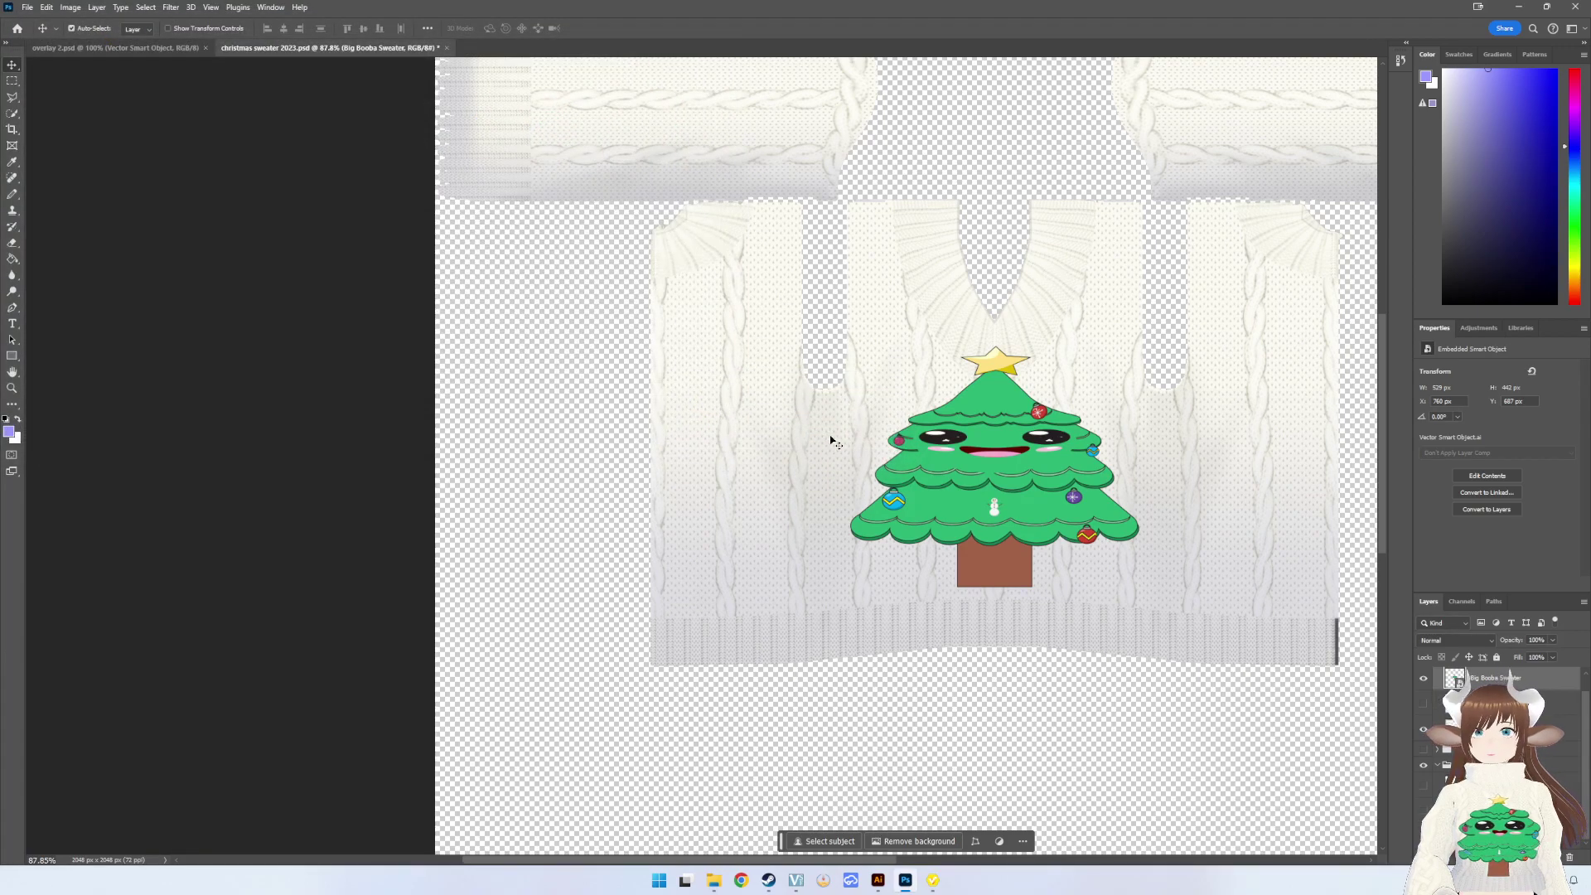
{"action": "left_click", "coordinate": [930, 885]}
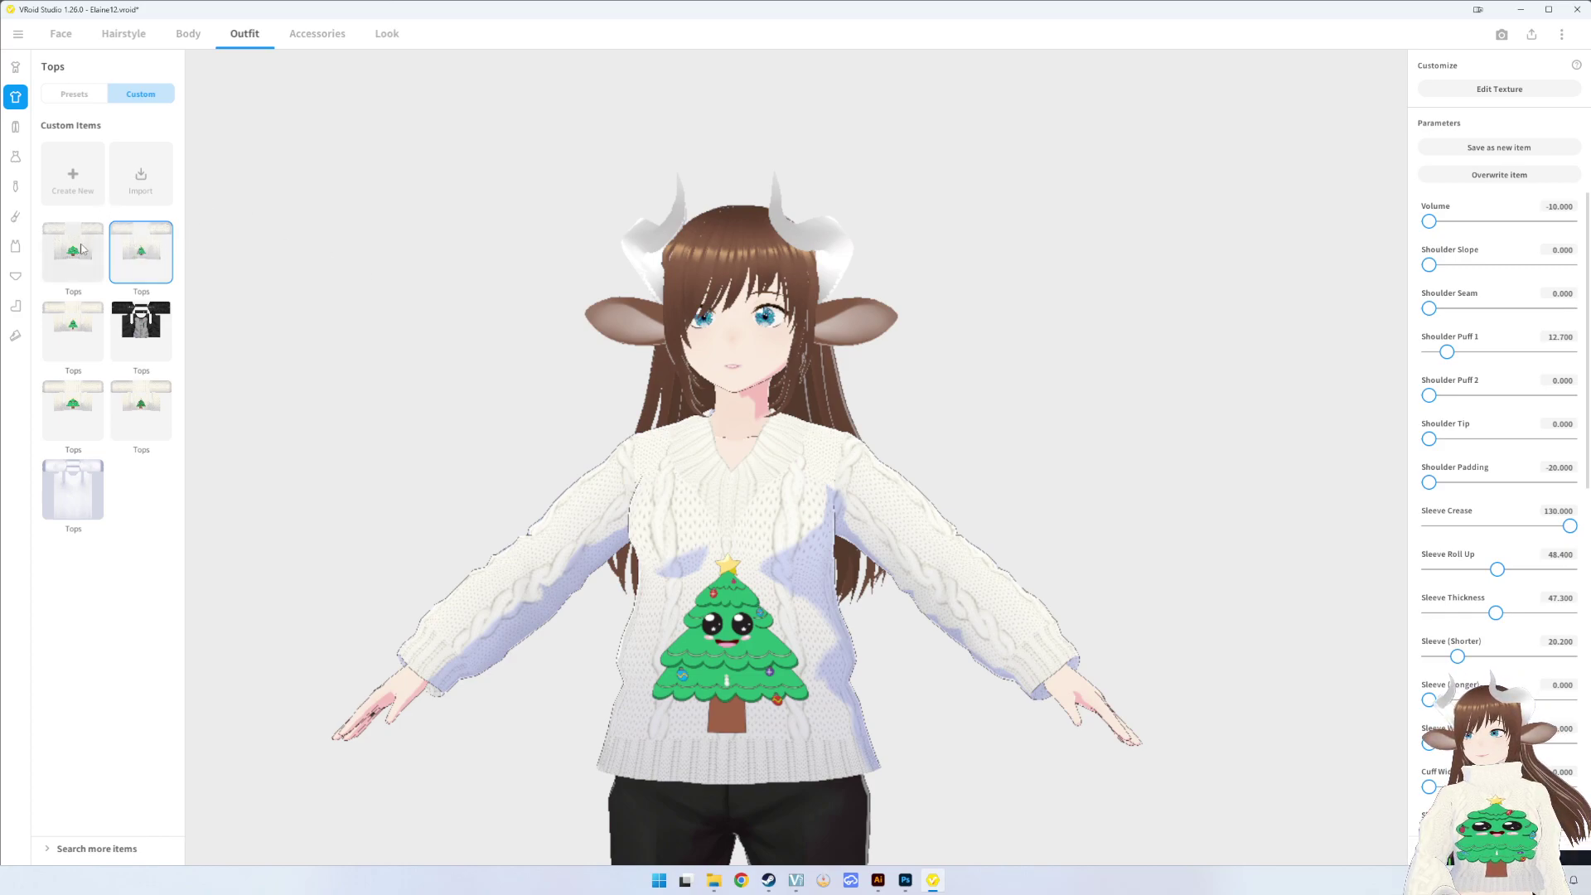
- Import Xmas No Collar Sweater 1 Big Chest into the Default Design layer and inspect the tree
{"action": "left_click", "coordinate": [1468, 91]}
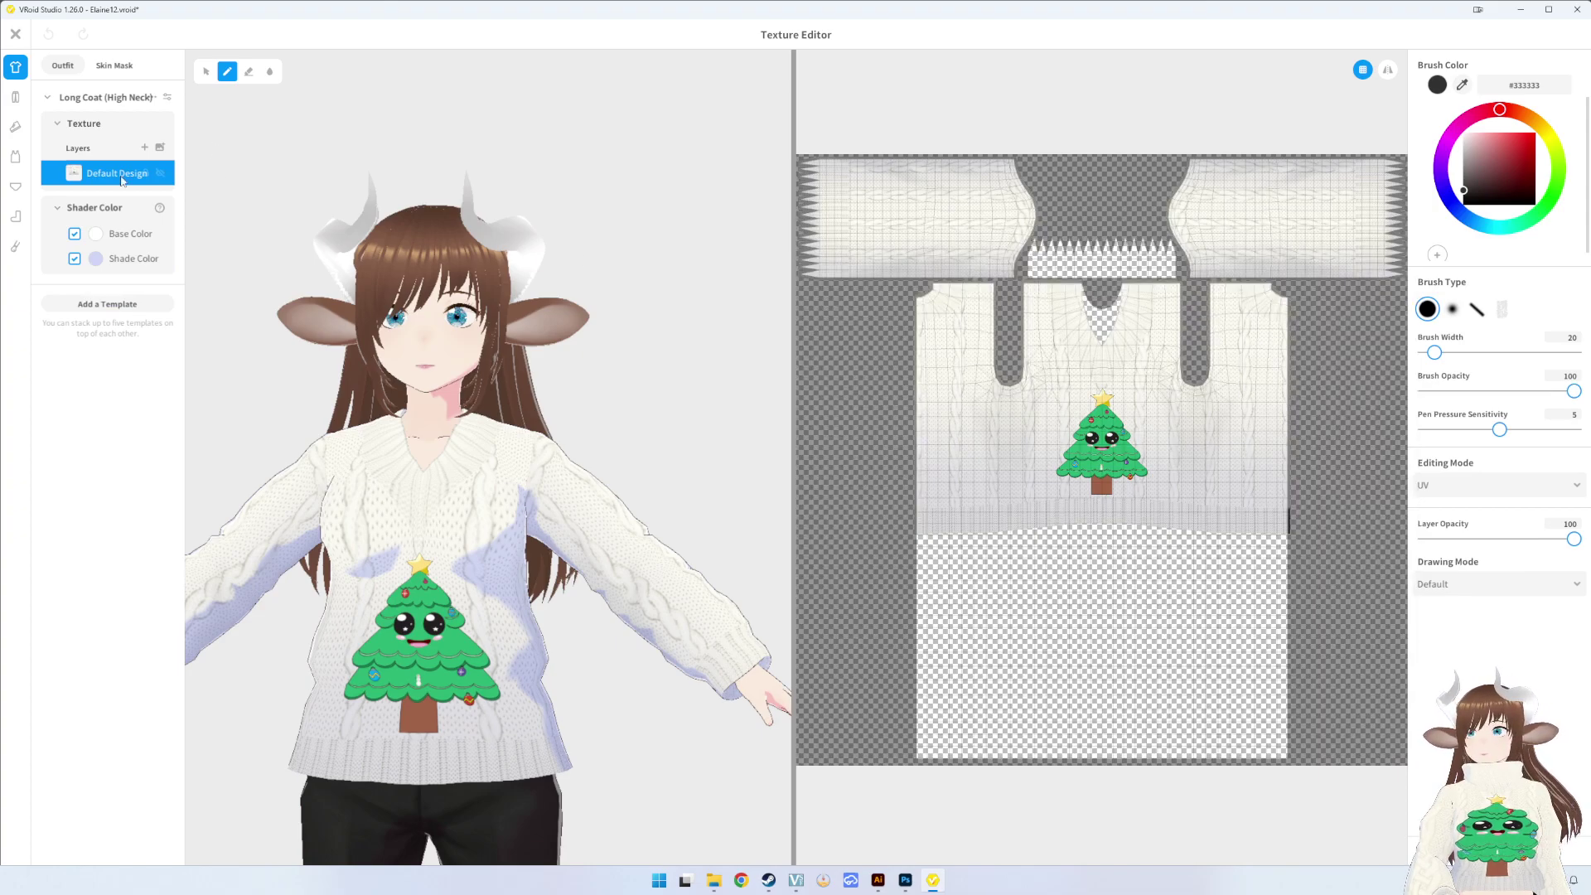
{"action": "right_click", "coordinate": [121, 181]}
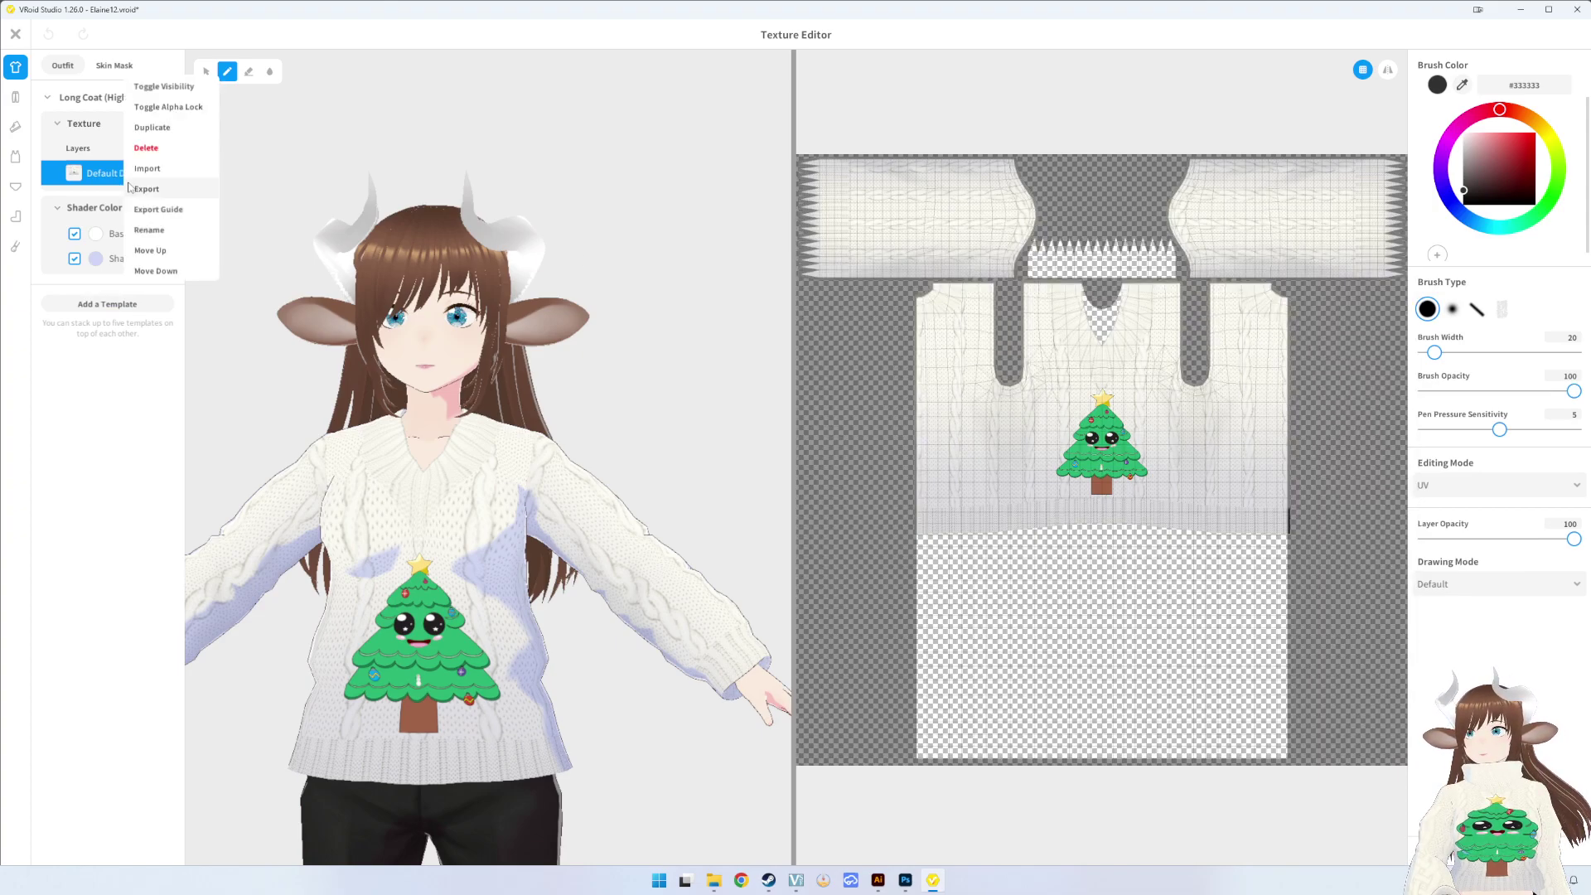
{"action": "left_click", "coordinate": [205, 170]}
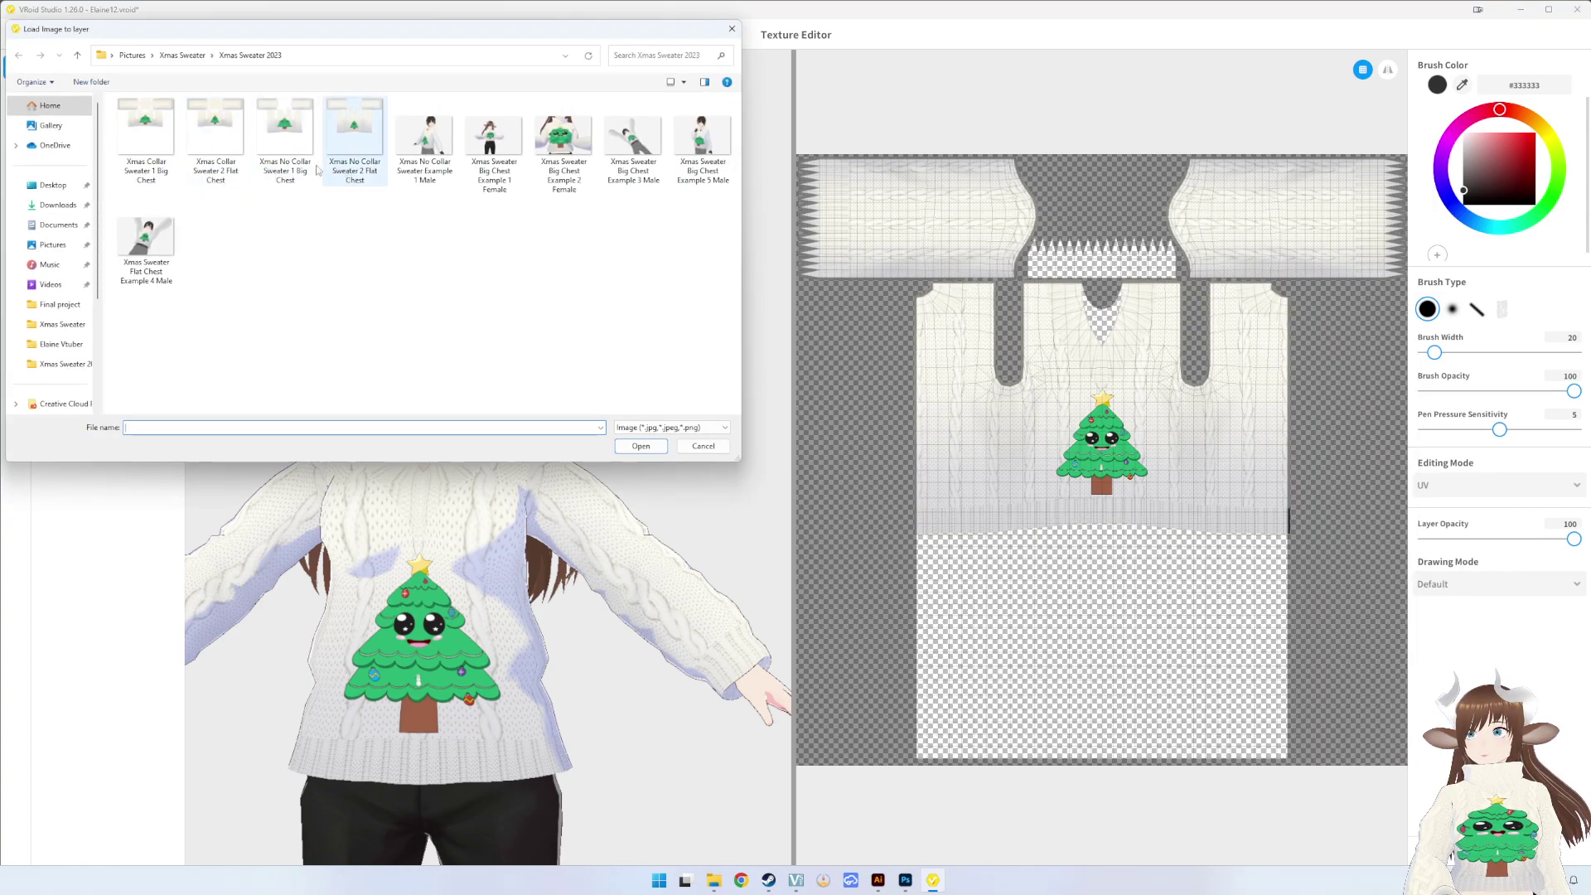
{"action": "double_click", "coordinate": [290, 170]}
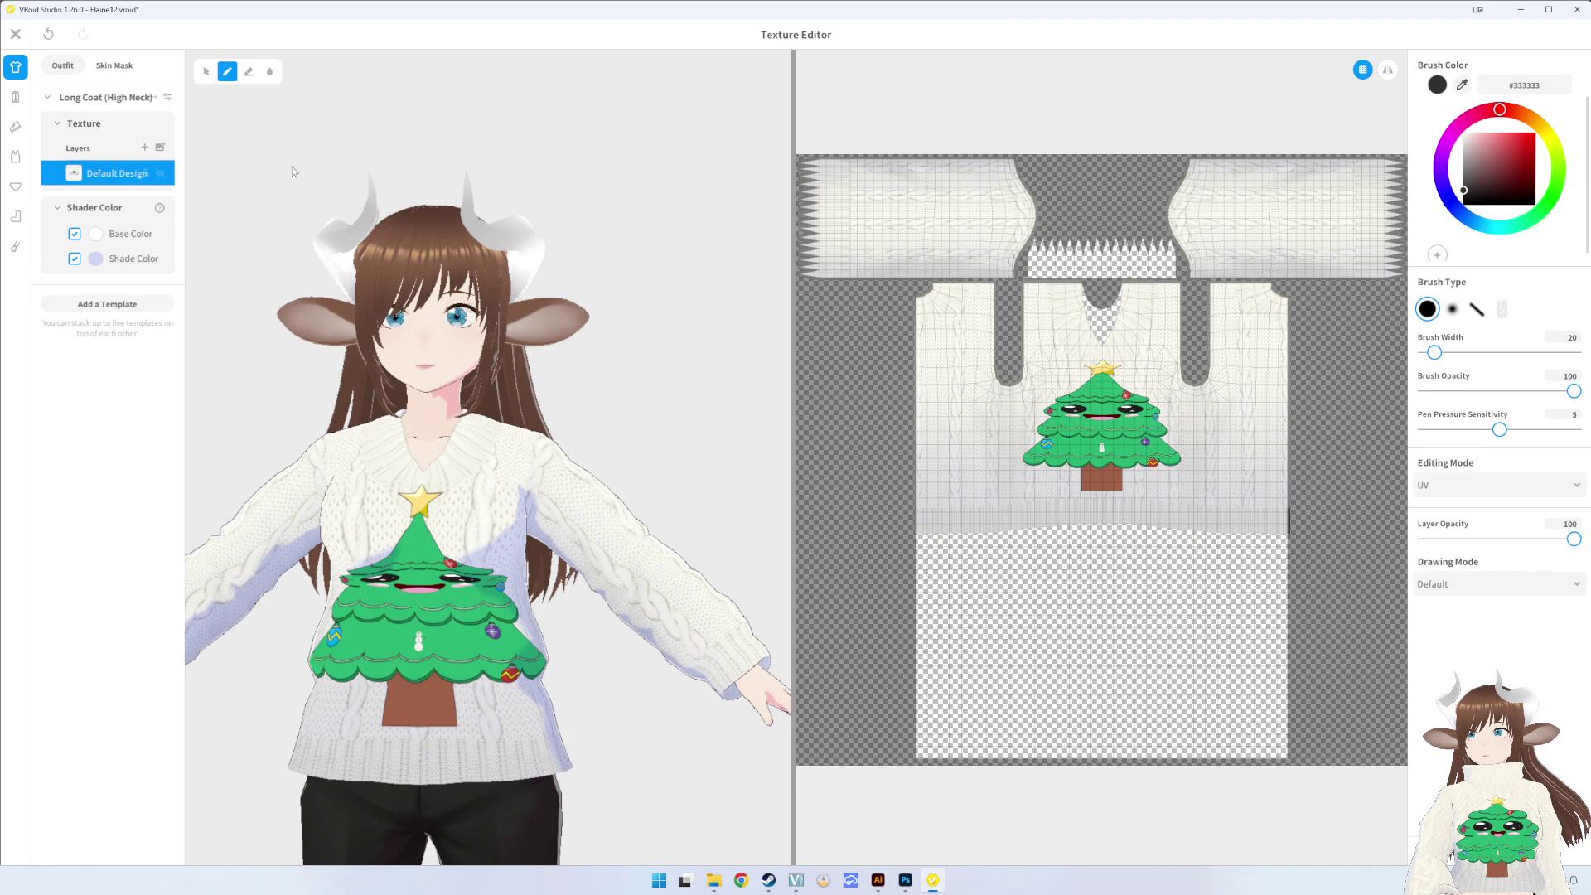
{"action": "right_click_drag", "start_coordinate": [292, 171], "coordinate": [483, 340]}
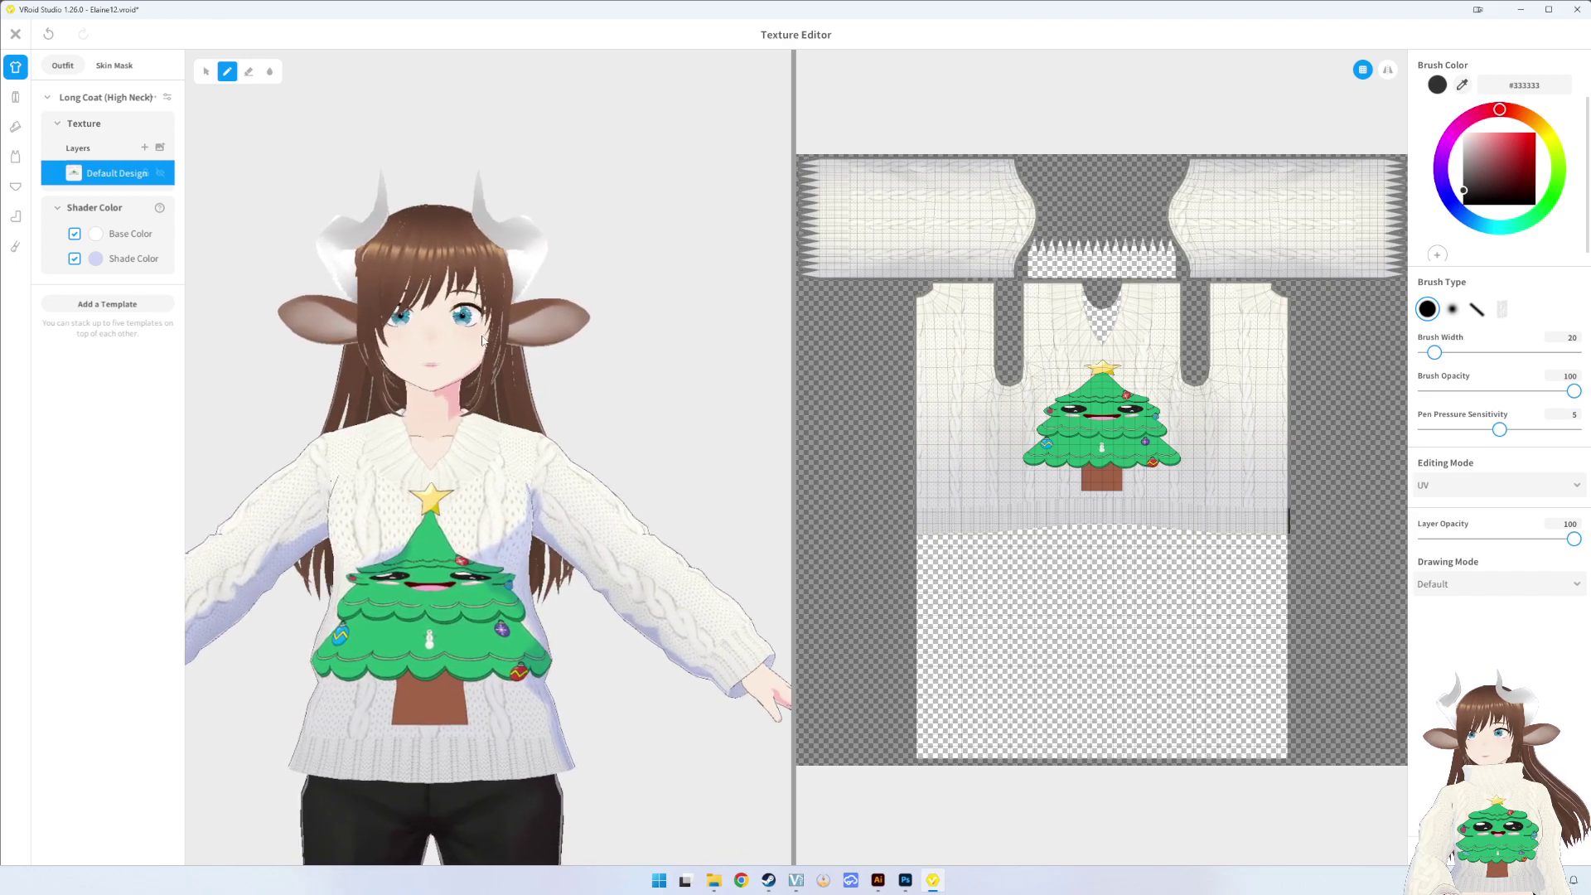
- Nudge the Christmas tree a few pixels higher and scale it to about 122%
{"action": "left_click", "coordinate": [936, 877]}
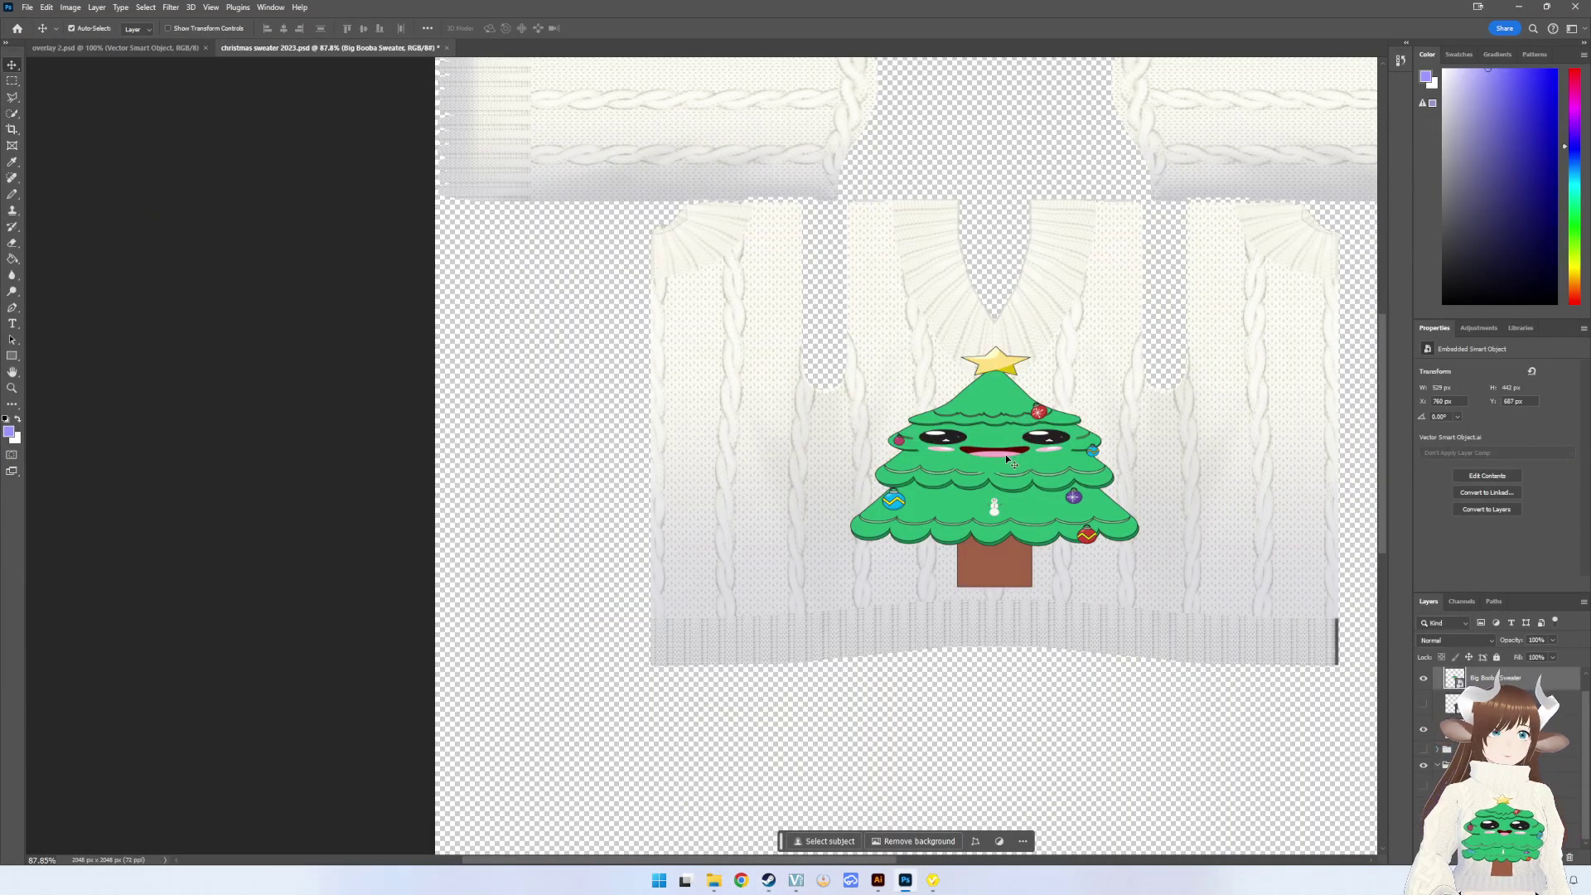
{"action": "left_click_drag", "start_coordinate": [1006, 462], "coordinate": [1006, 446]}
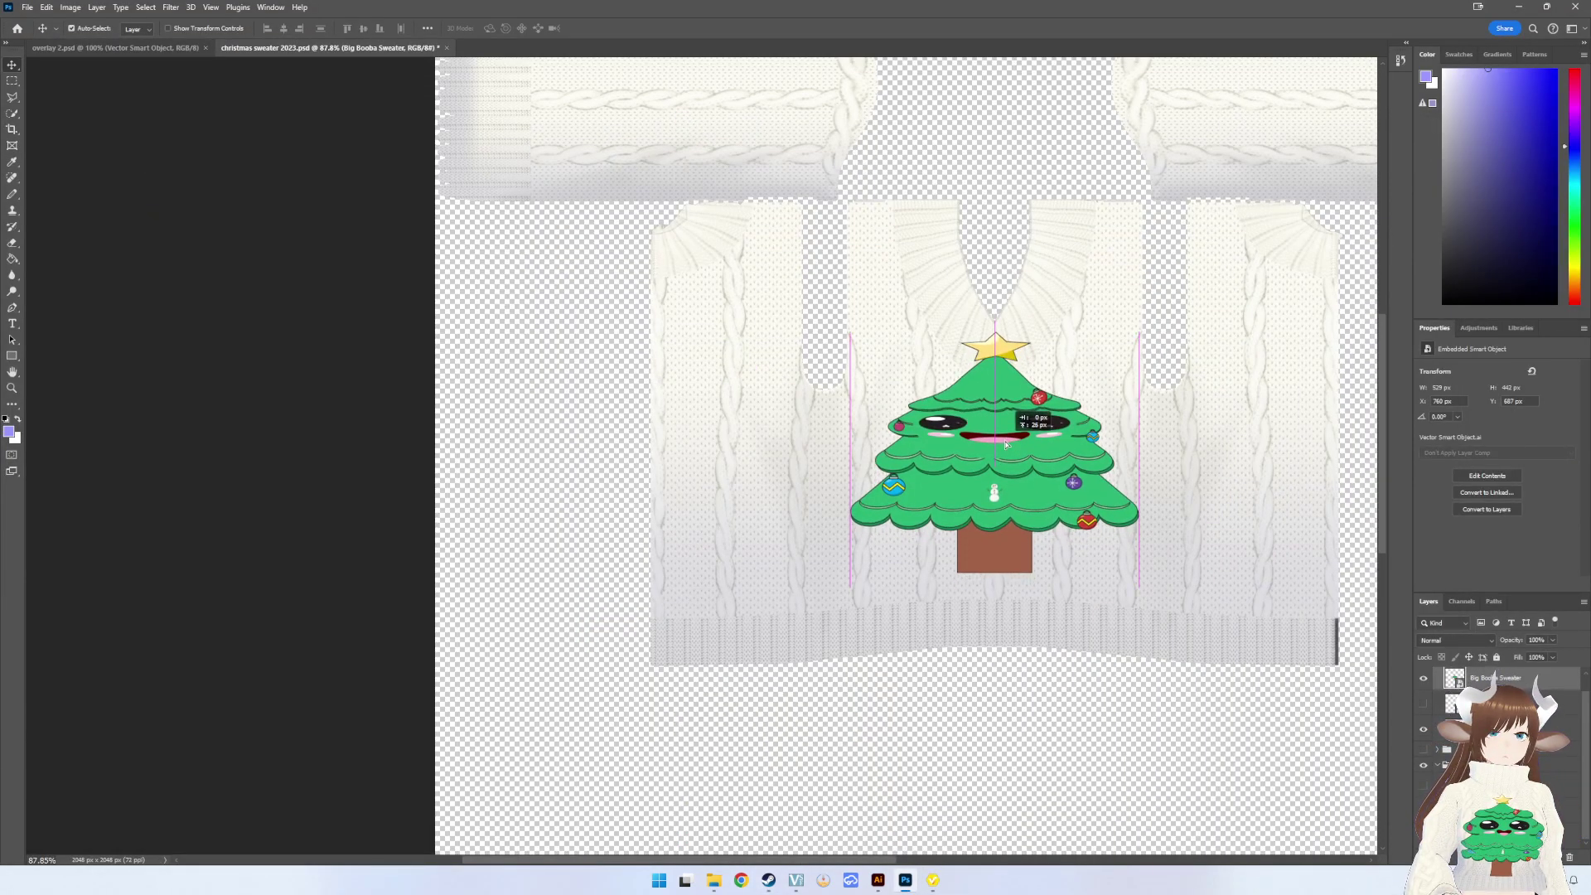
{"action": "left_click_drag", "start_coordinate": [1006, 446], "coordinate": [1004, 441]}
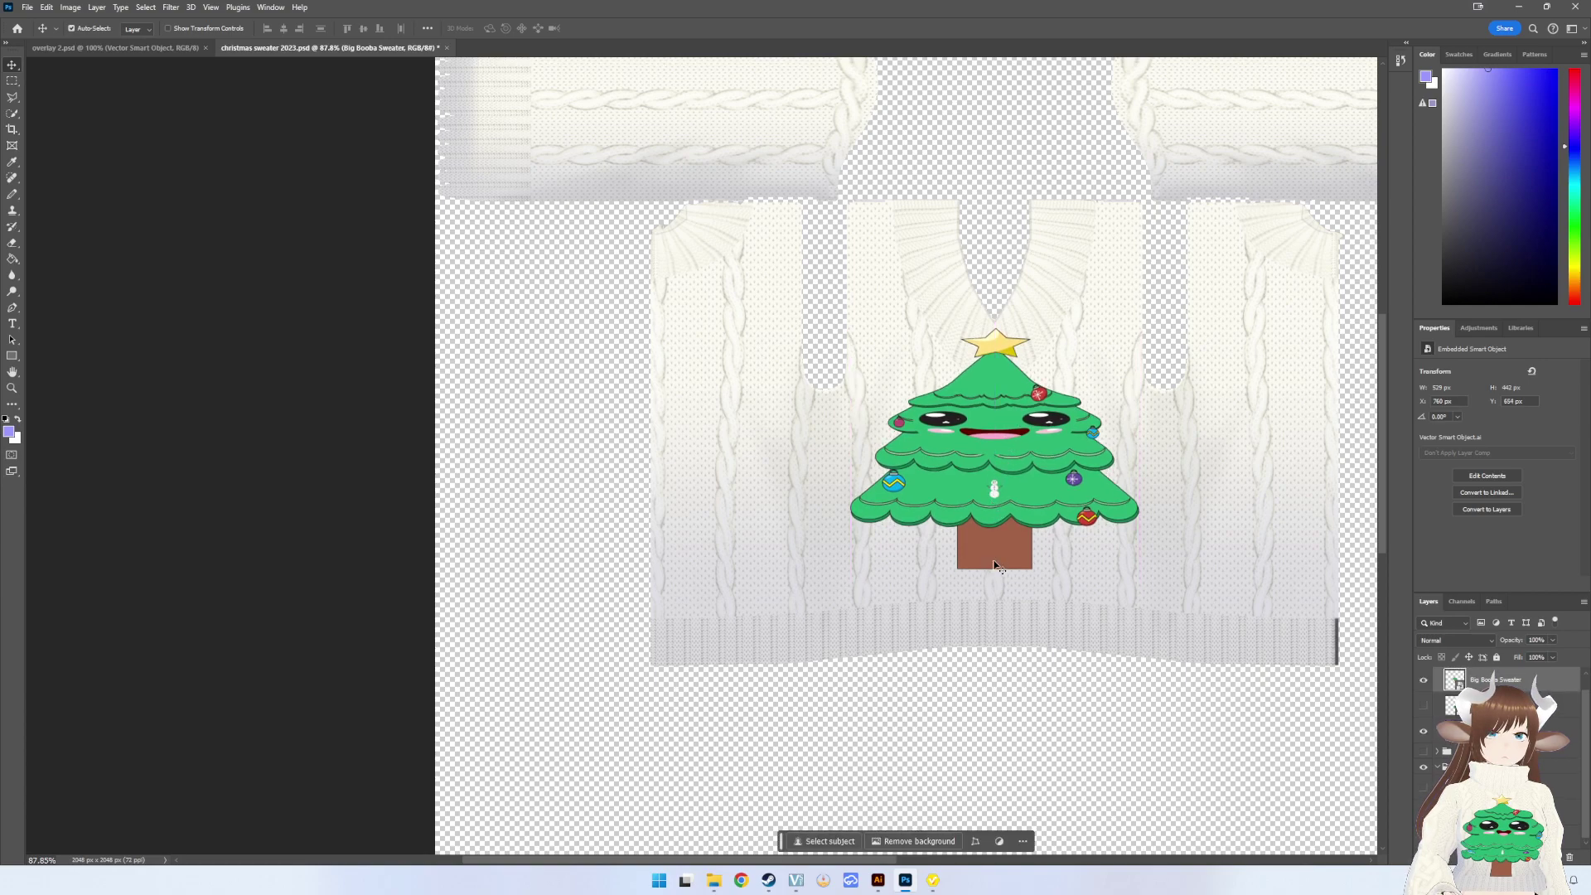
{"action": "key", "text": "ctrl+t"}
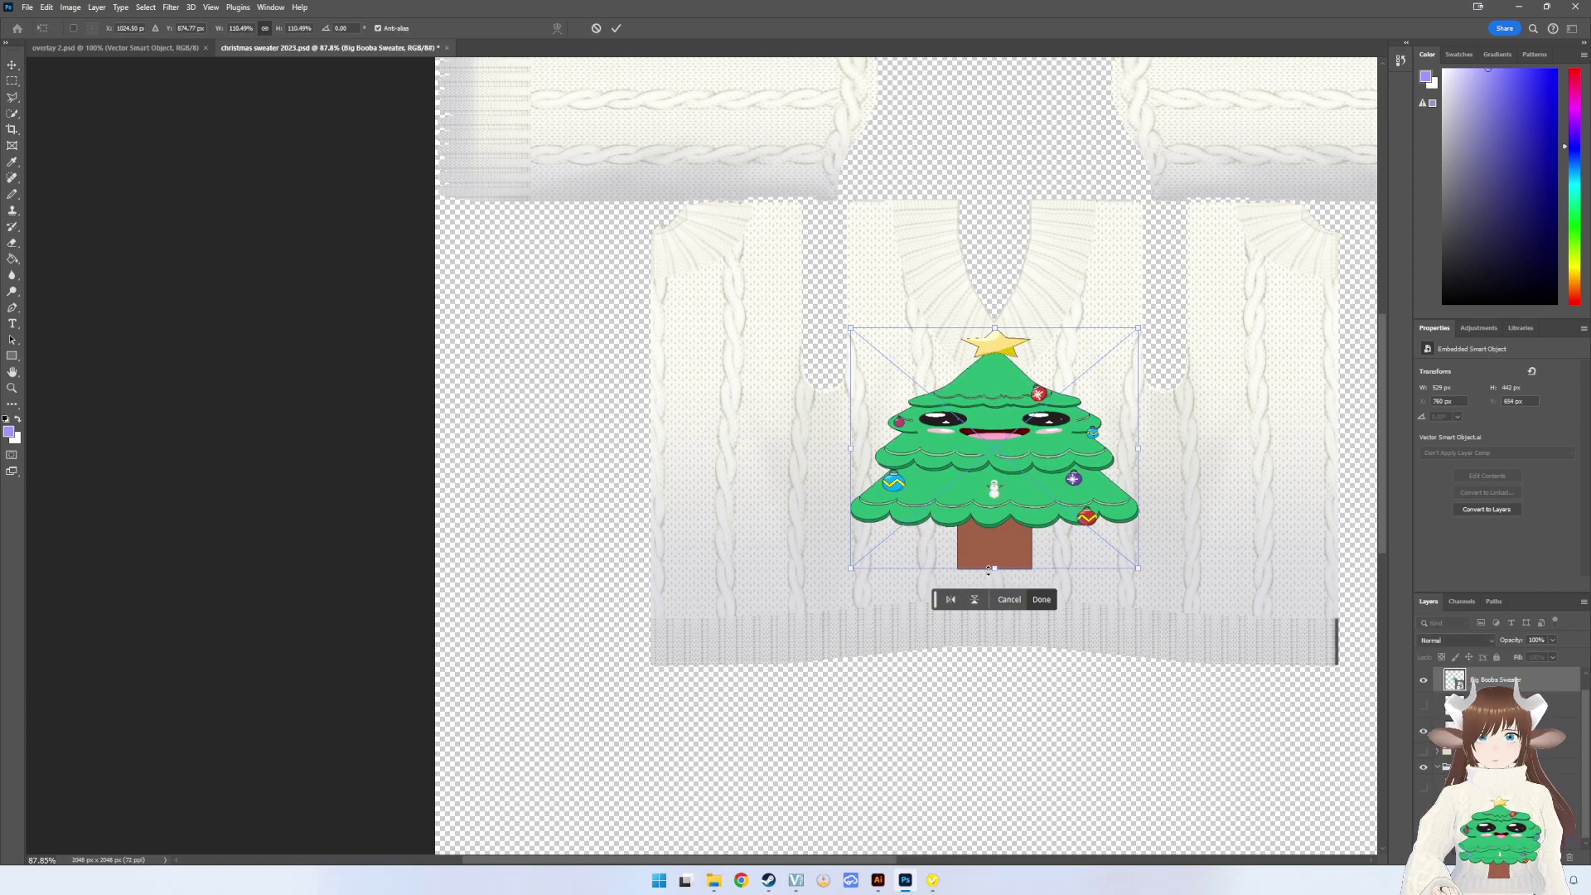
{"action": "left_click_drag", "start_coordinate": [994, 569], "coordinate": [999, 595]}
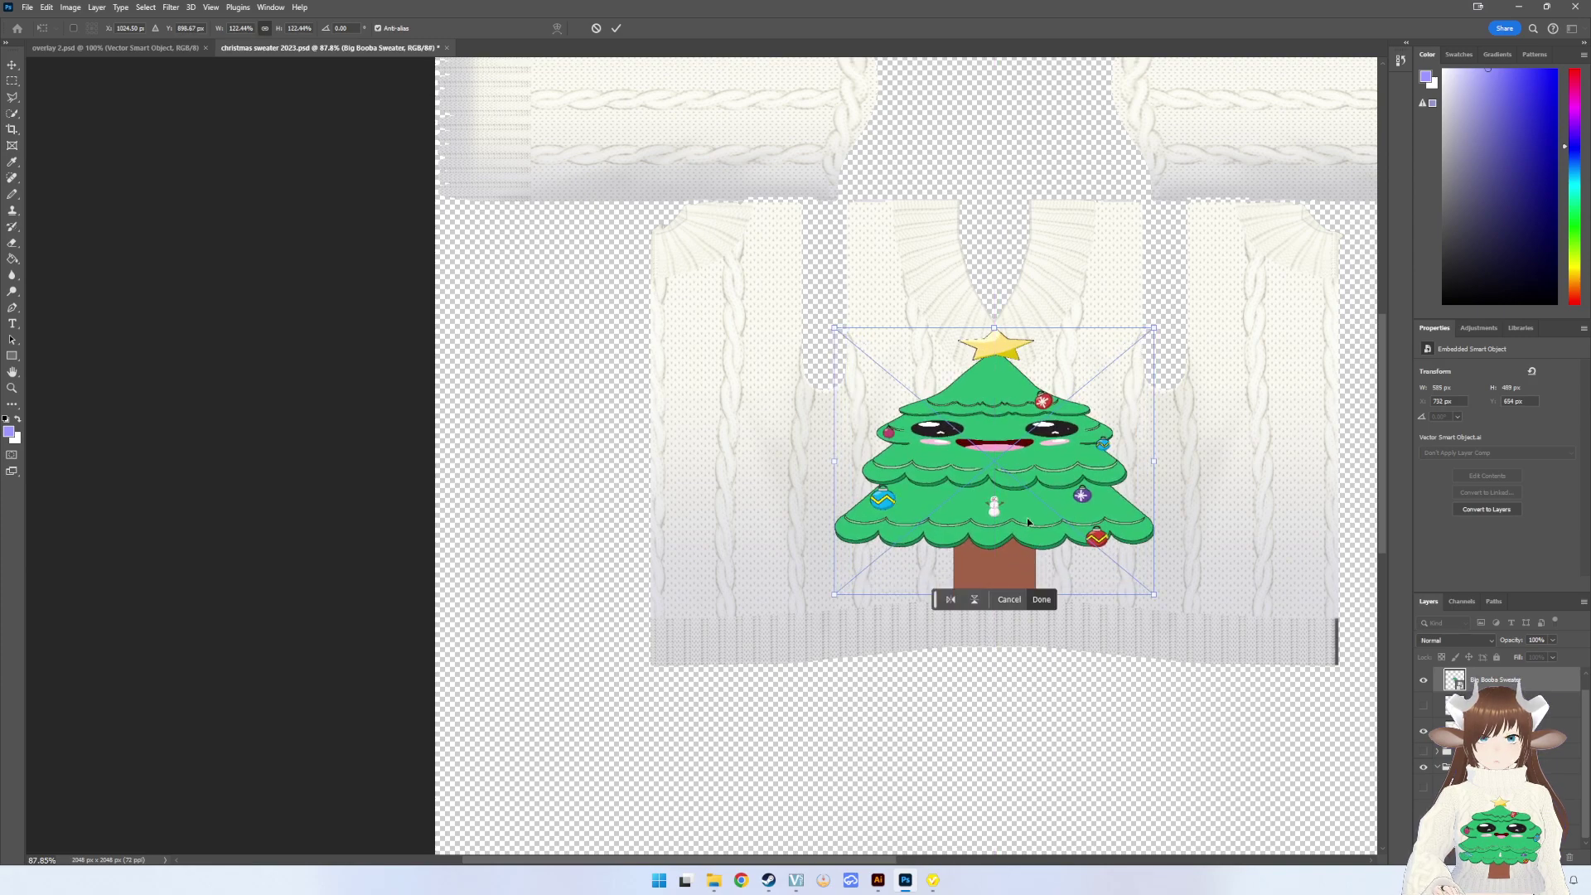
{"action": "left_click", "coordinate": [28, 7]}
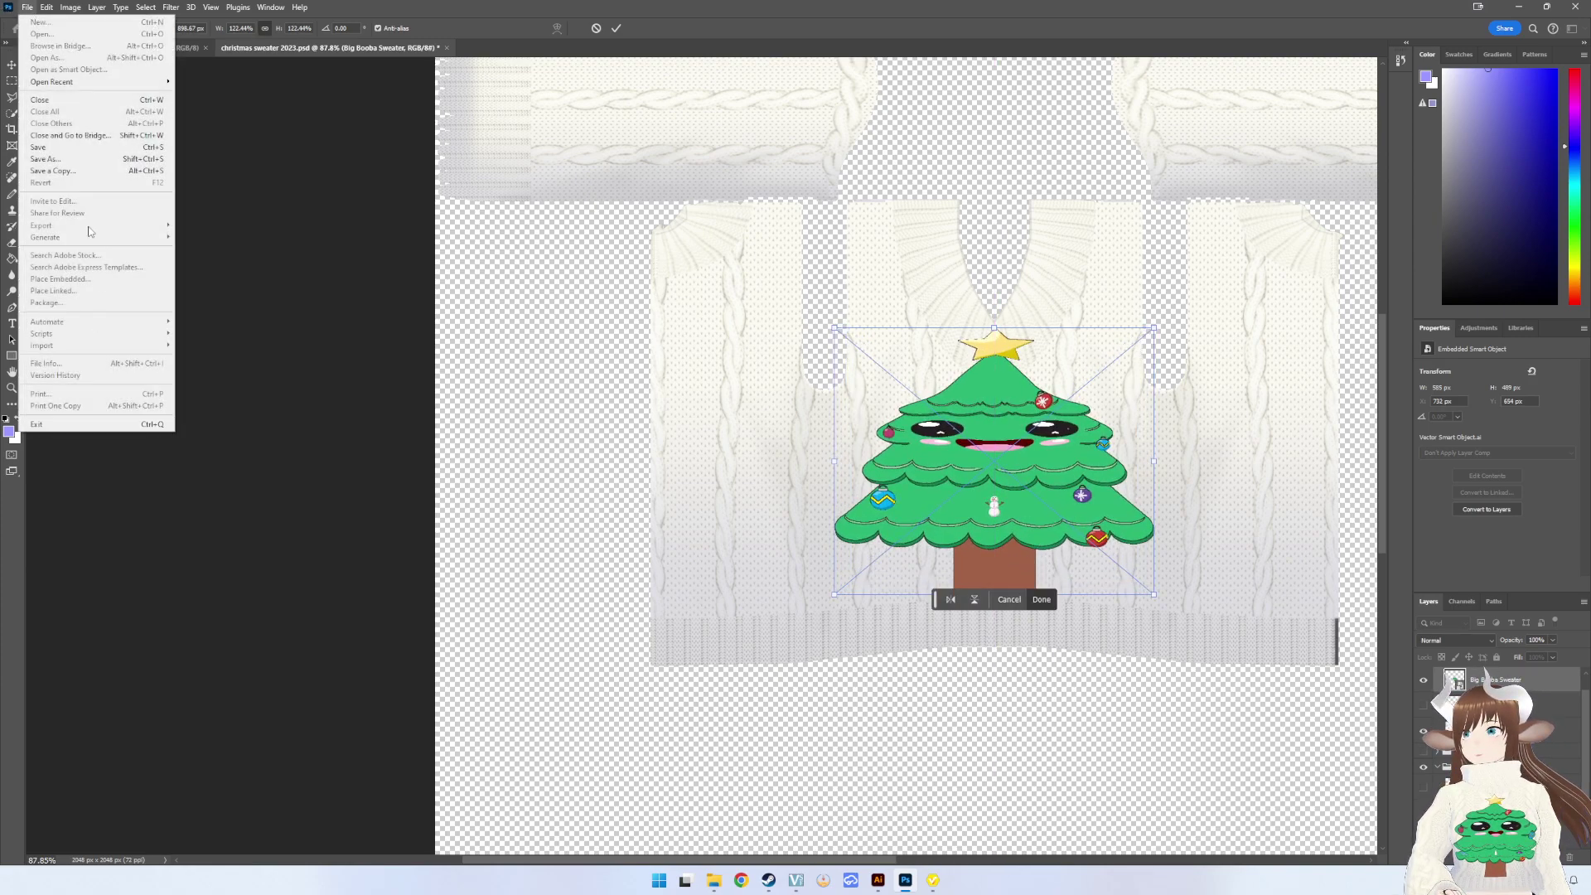
- Apply the tree resize and re-export the PNG over Xmas No Collar Sweater 1 Big Chest
{"action": "key", "text": "Return"}
{"action": "left_click", "coordinate": [27, 7]}
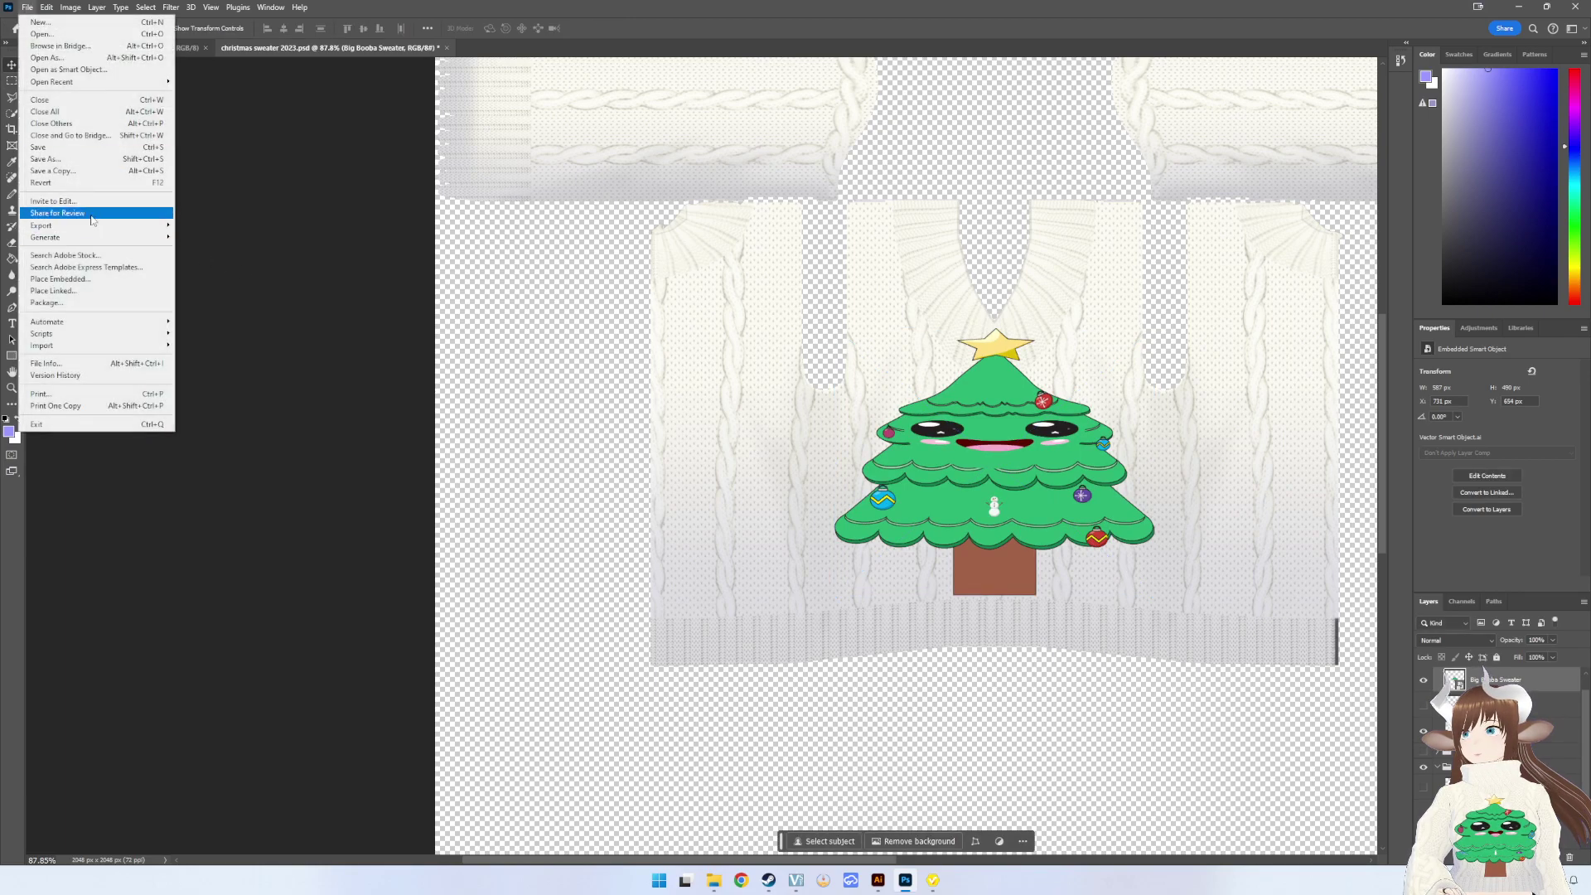
{"action": "left_click", "coordinate": [217, 222]}
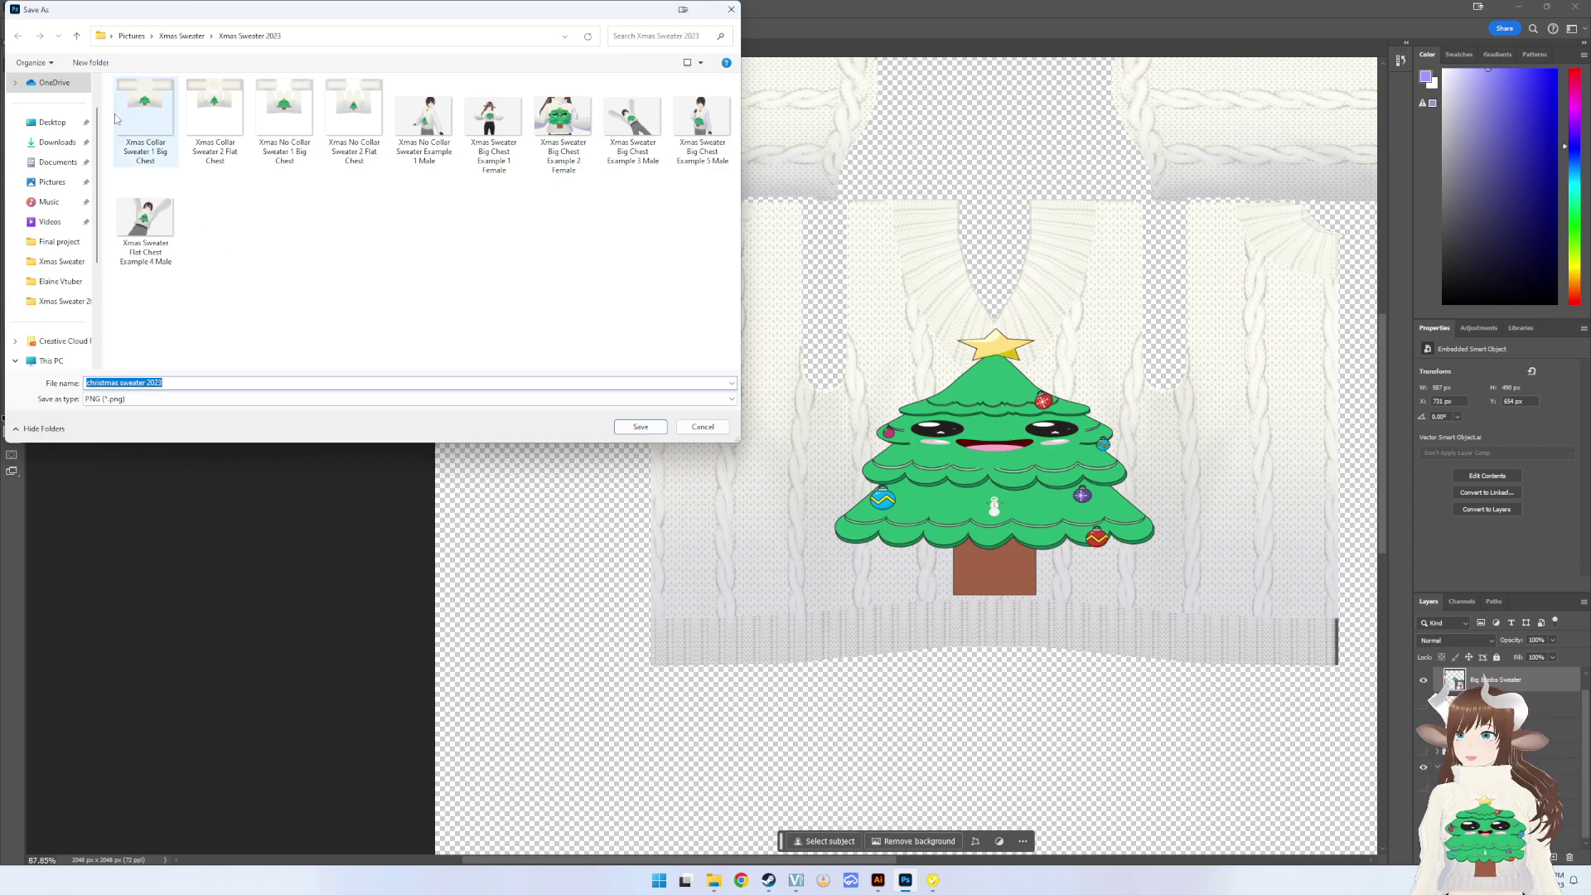
{"action": "double_click", "coordinate": [286, 132]}
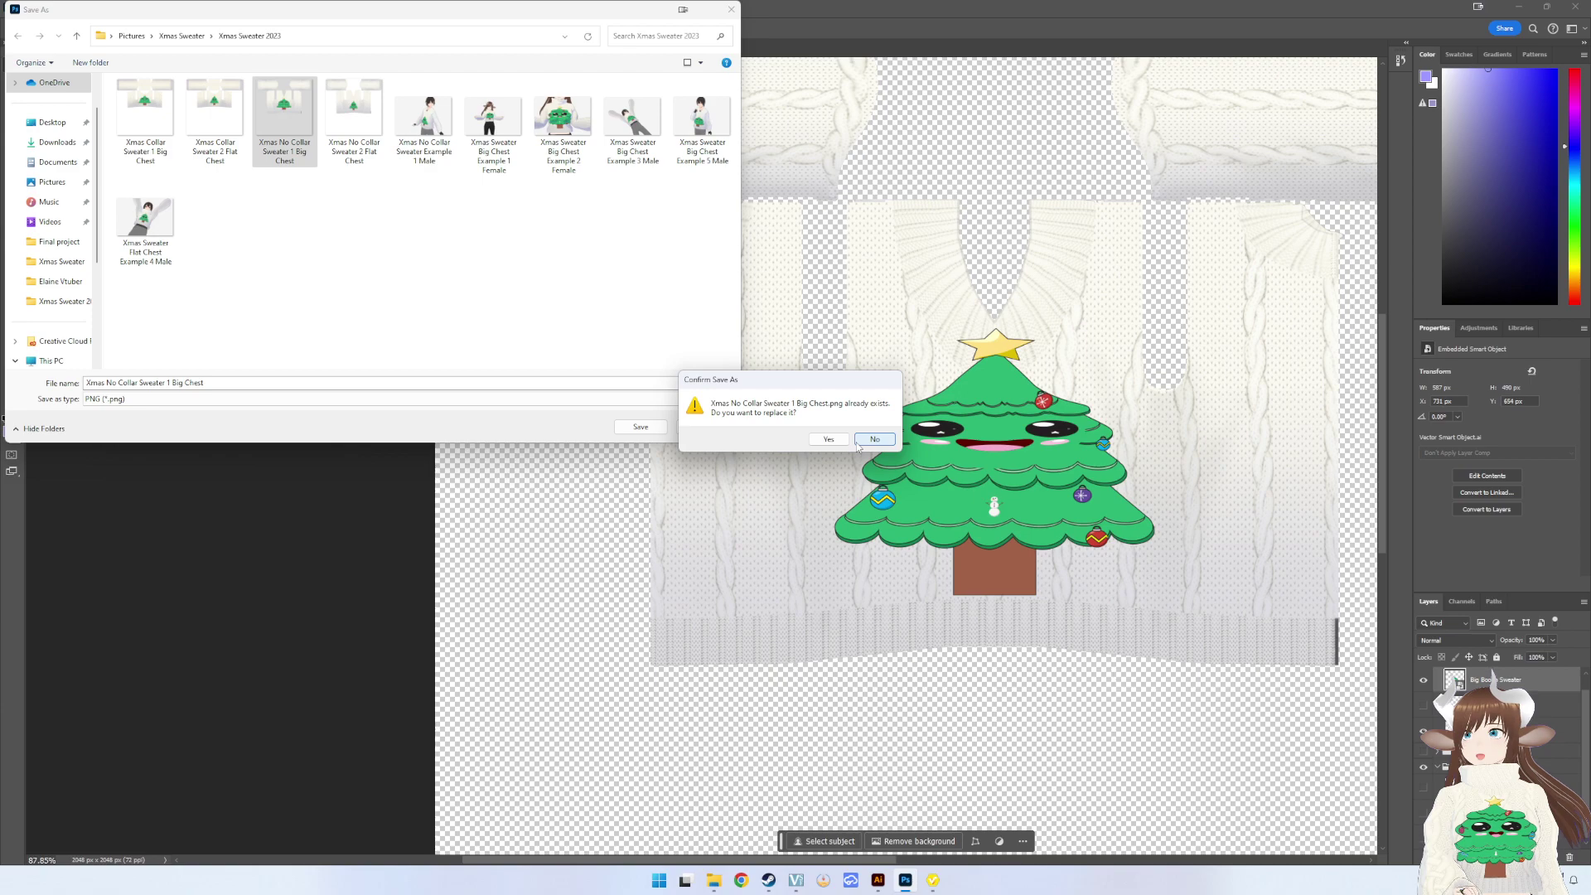
{"action": "left_click", "coordinate": [830, 442]}
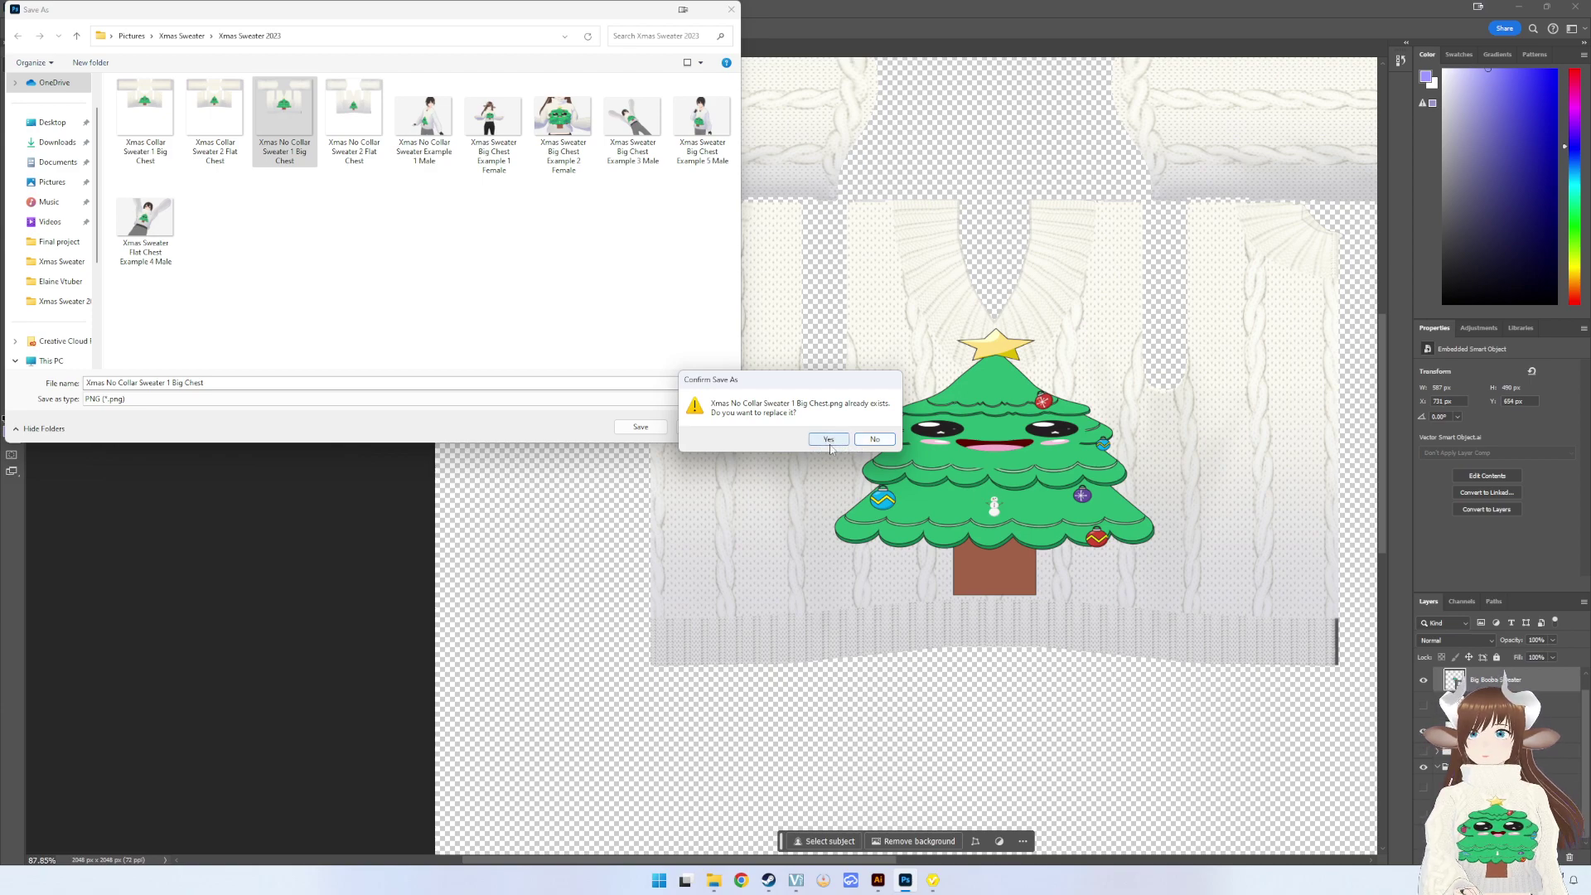
{"action": "left_click", "coordinate": [830, 440]}
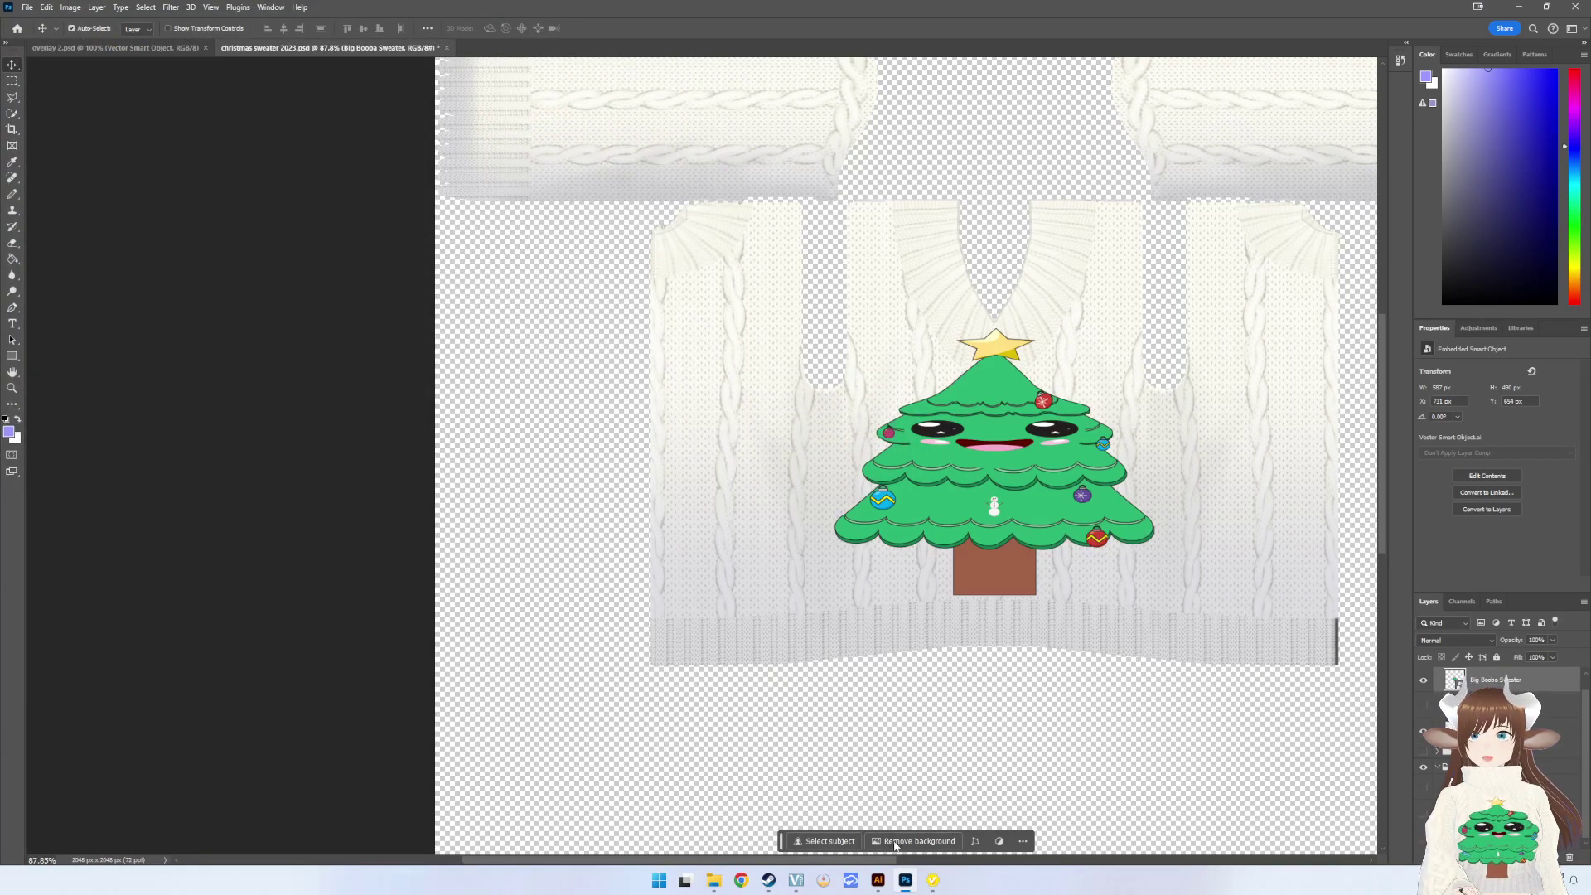
- Import the updated Xmas No Collar Sweater 1 Big Chest image into the Default Design layer, then view it from below
{"action": "left_click", "coordinate": [932, 880]}
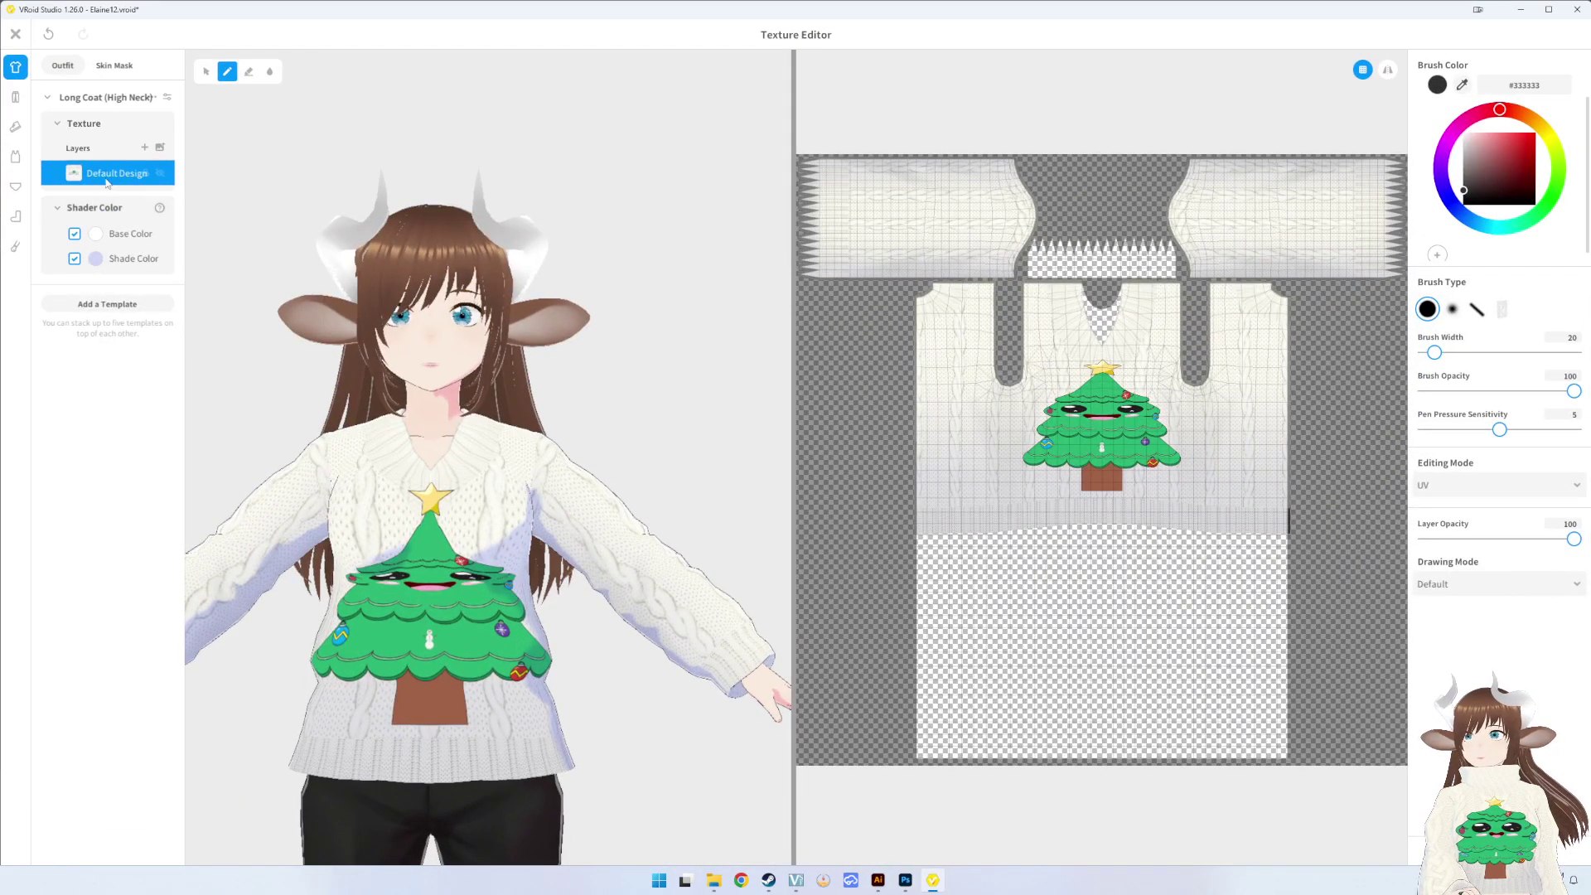
{"action": "right_click", "coordinate": [106, 180]}
{"action": "left_click", "coordinate": [136, 167]}
{"action": "double_click", "coordinate": [271, 157]}
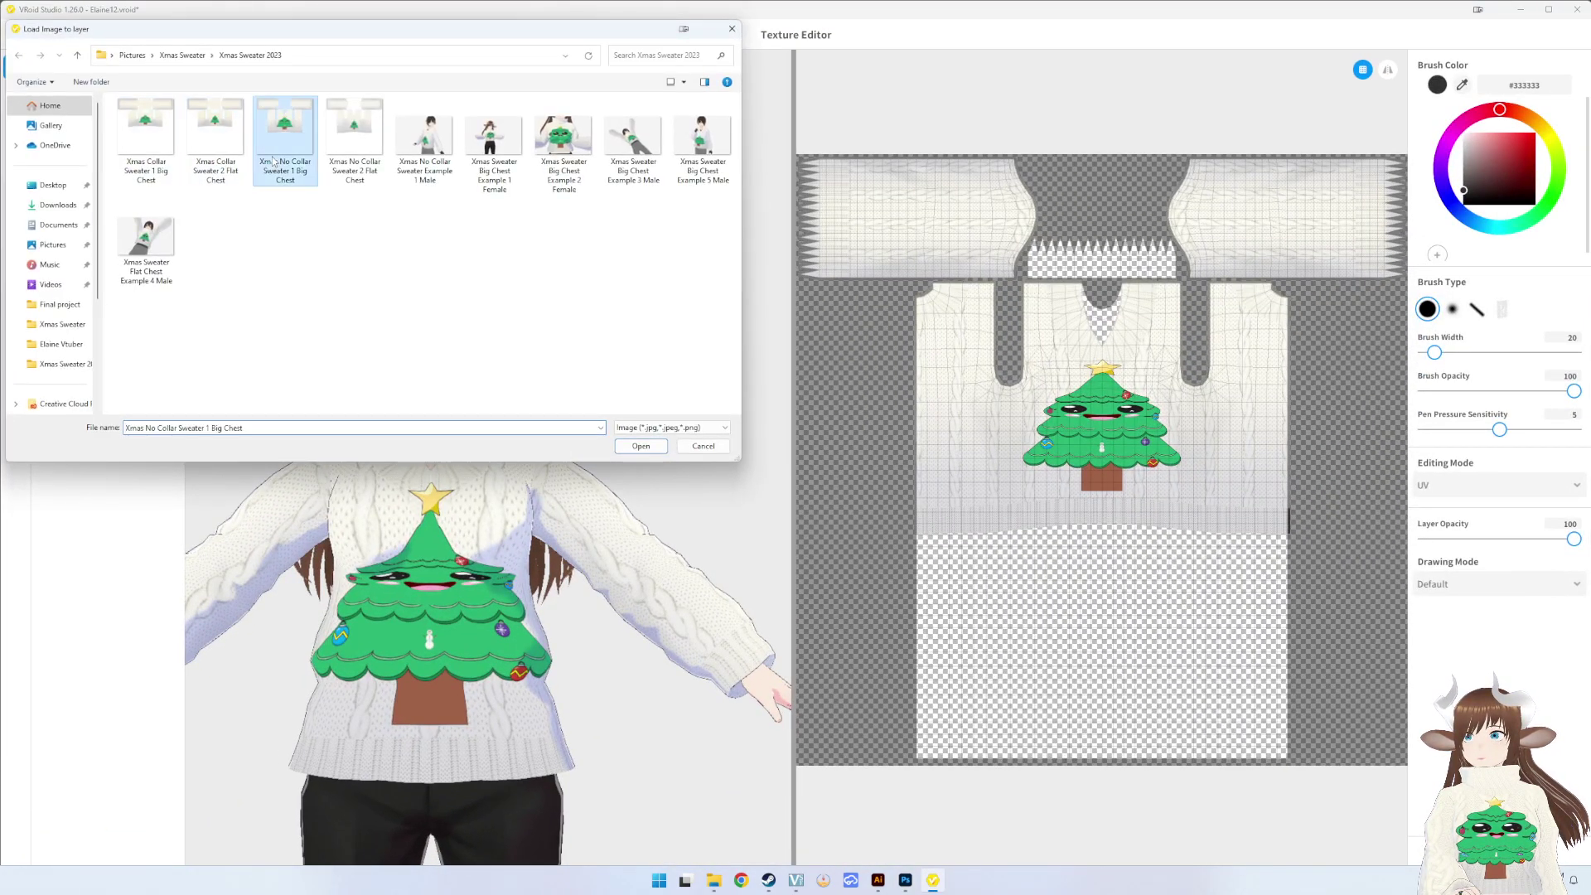
{"action": "mouse_move", "coordinate": [264, 167]}
{"action": "right_mouse_down"}
{"action": "mouse_move", "coordinate": [282, 265]}
{"action": "mouse_move", "coordinate": [286, 190]}
{"action": "right_mouse_up"}
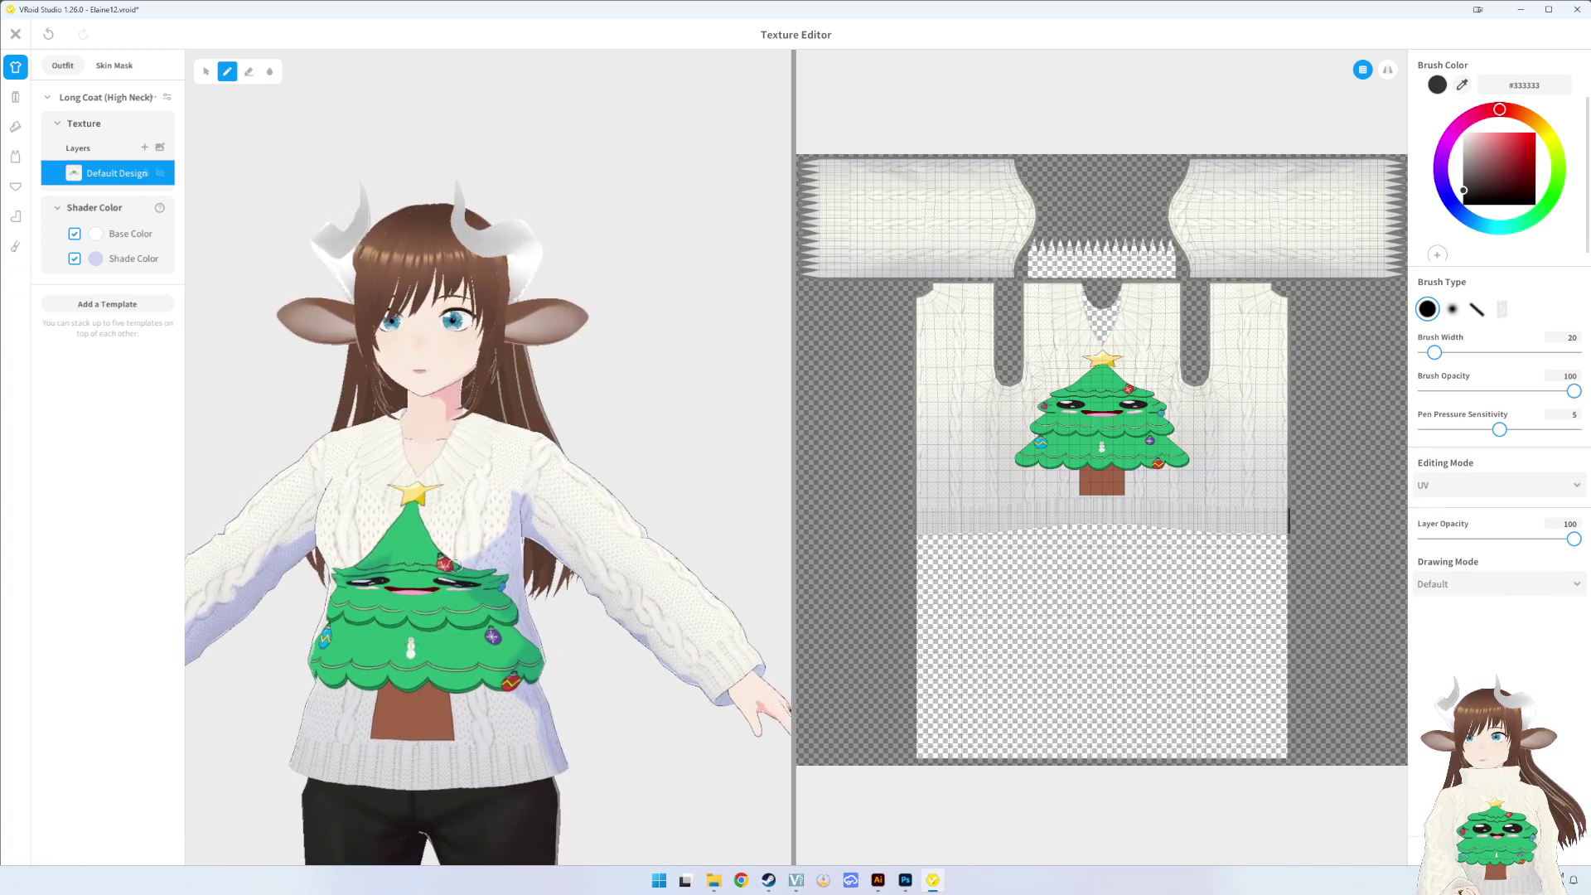
{"action": "mouse_move", "coordinate": [877, 880]}
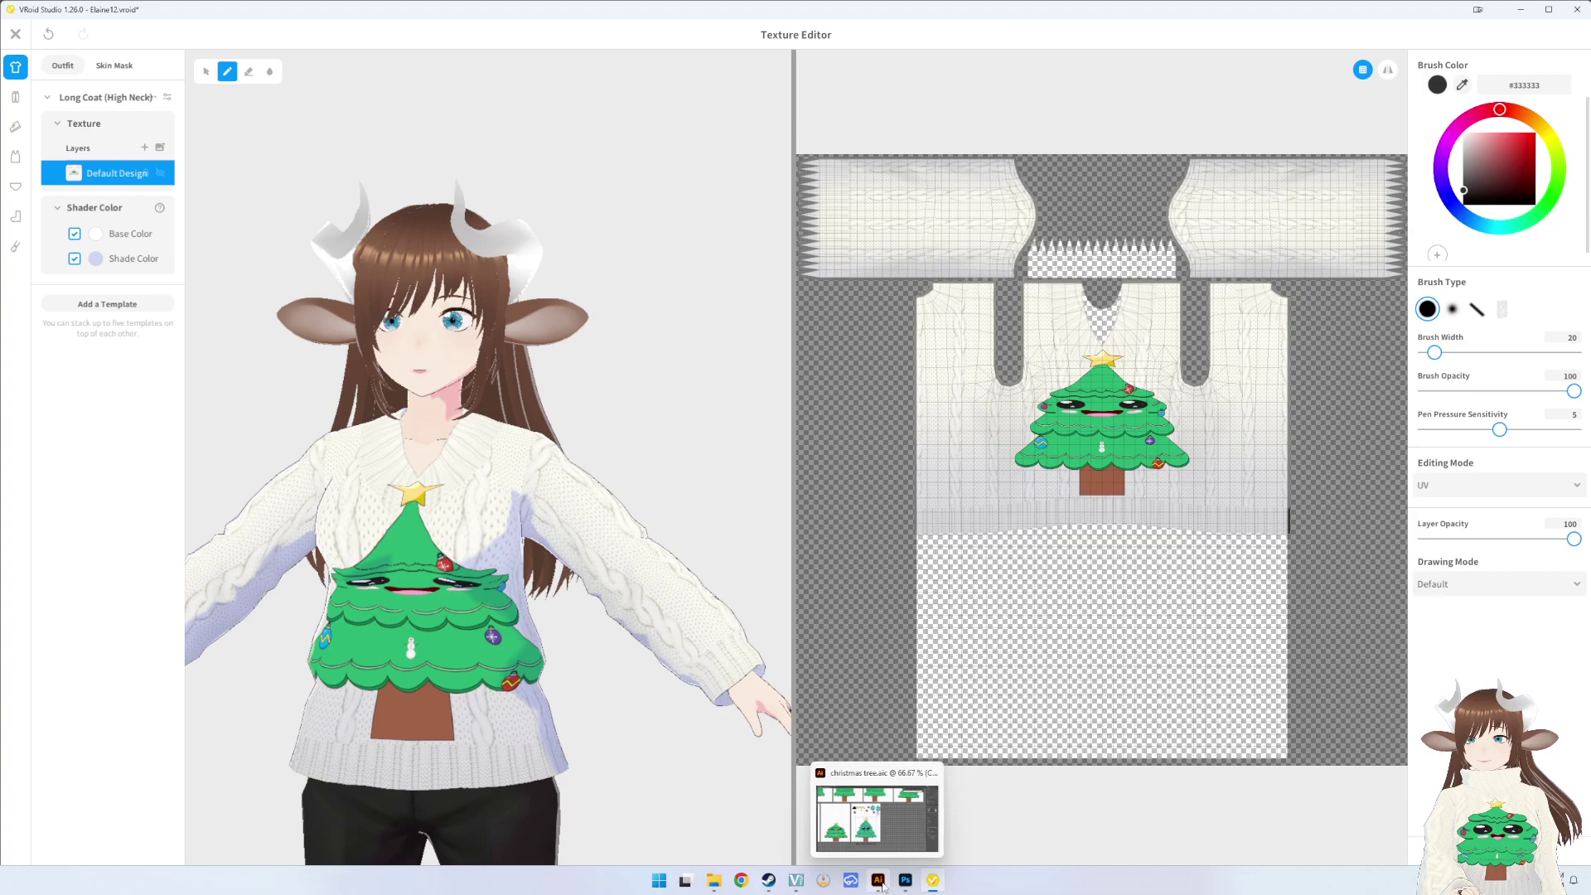
- In Photoshop, shrink the smiling tree design slightly with Free Transform and commit it
{"action": "left_click", "coordinate": [905, 881]}
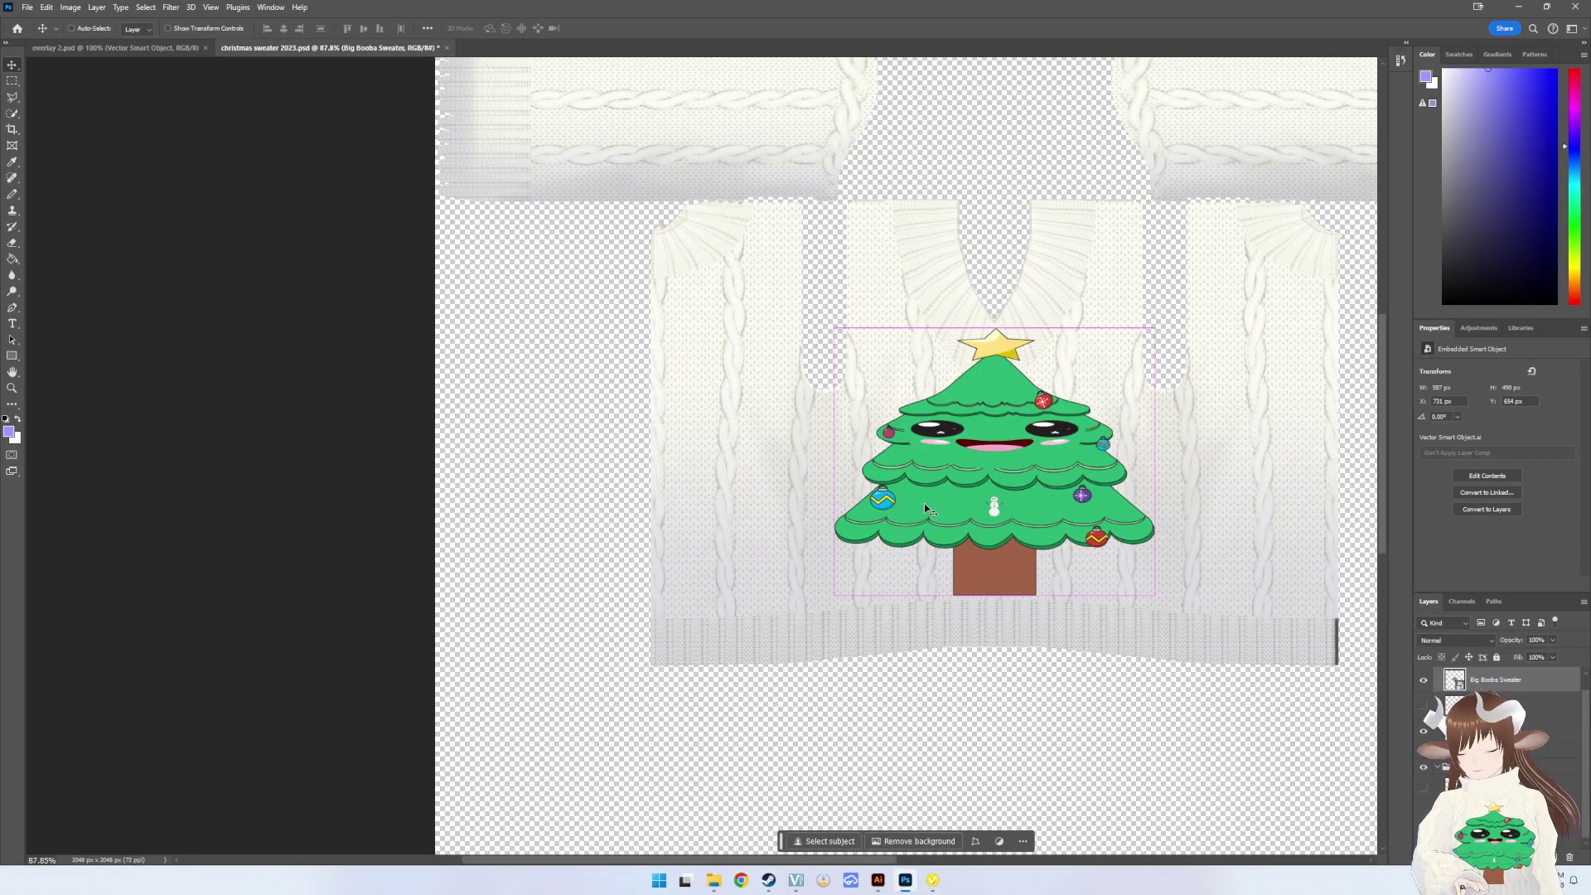
{"action": "key", "text": "ctrl+t"}
{"action": "left_click_drag", "start_coordinate": [993, 595], "coordinate": [985, 545]}
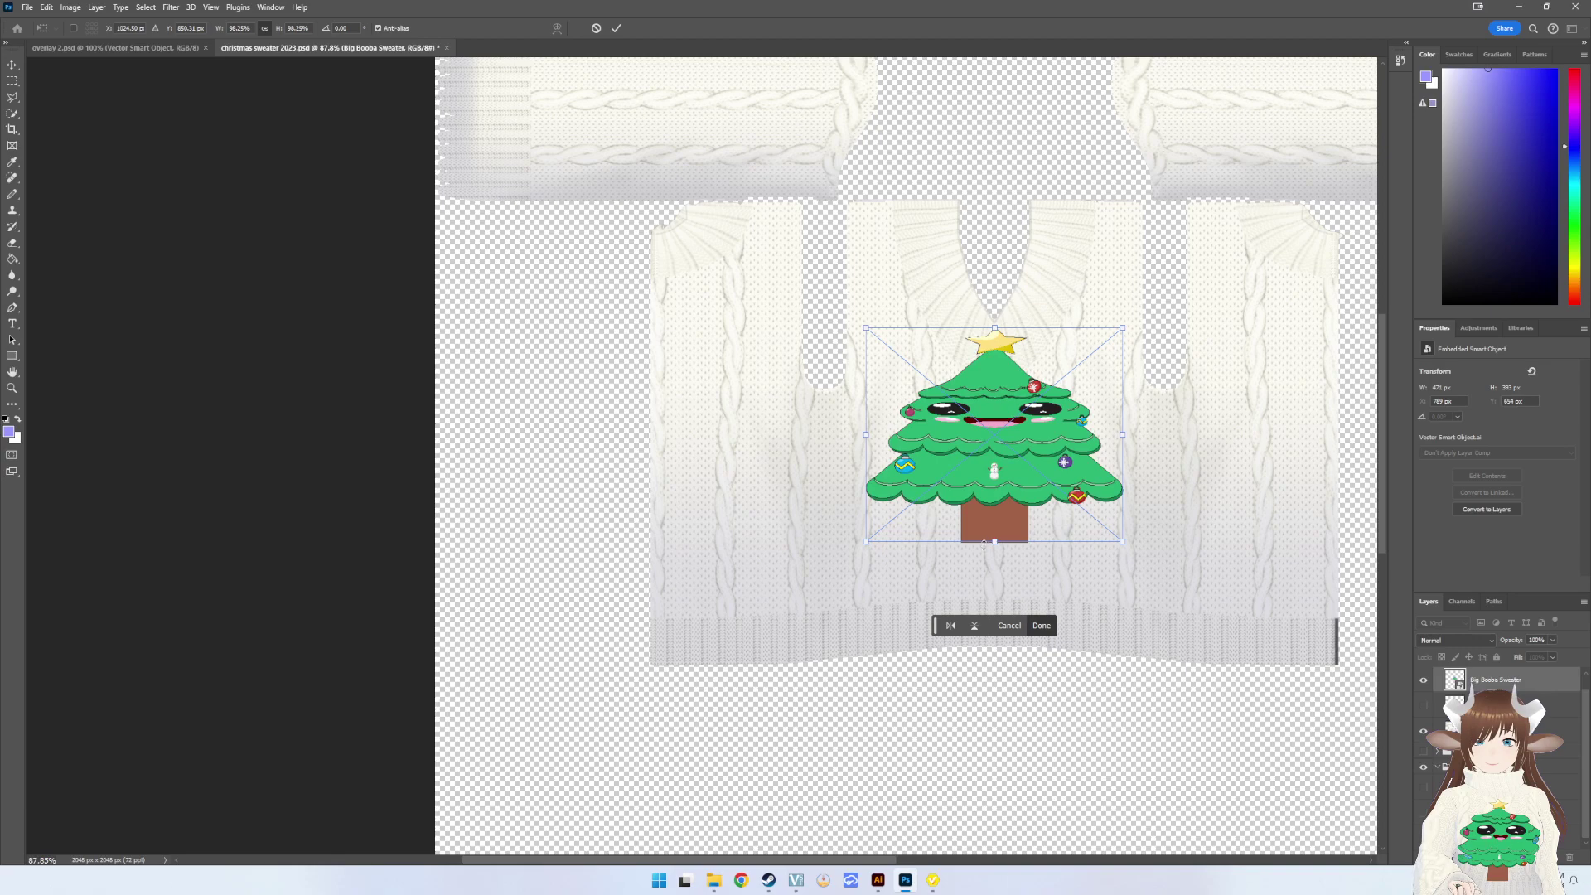
{"action": "left_click", "coordinate": [31, 12]}
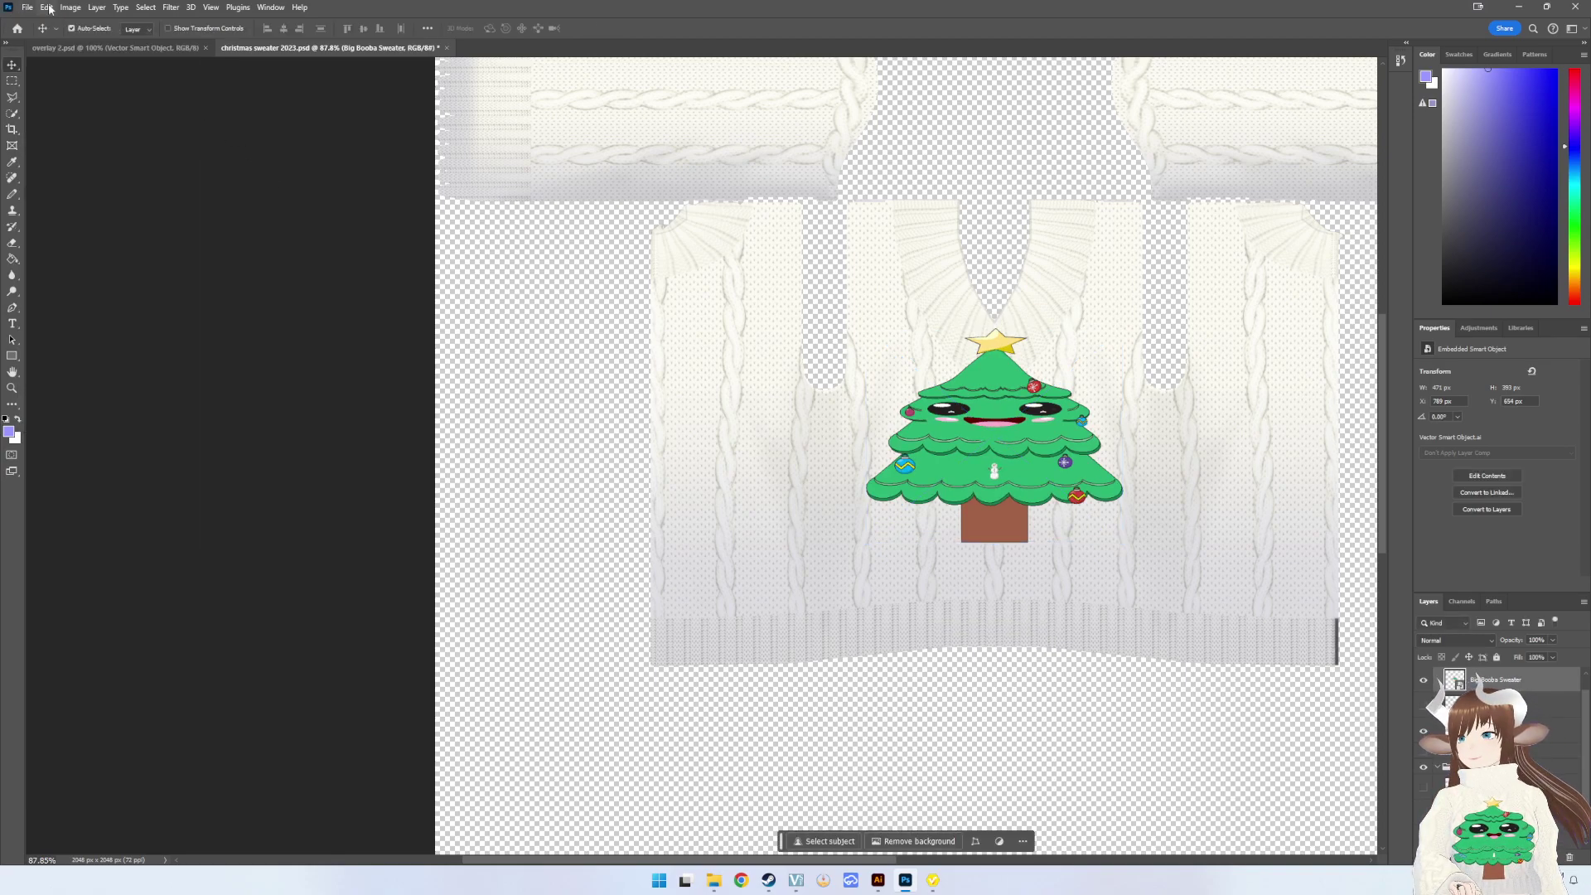
- Quick-export the texture as PNG, replacing the Xmas No Collar Sweater 1 Big Chest file
{"action": "left_click", "coordinate": [28, 7]}
{"action": "mouse_move", "coordinate": [75, 226]}
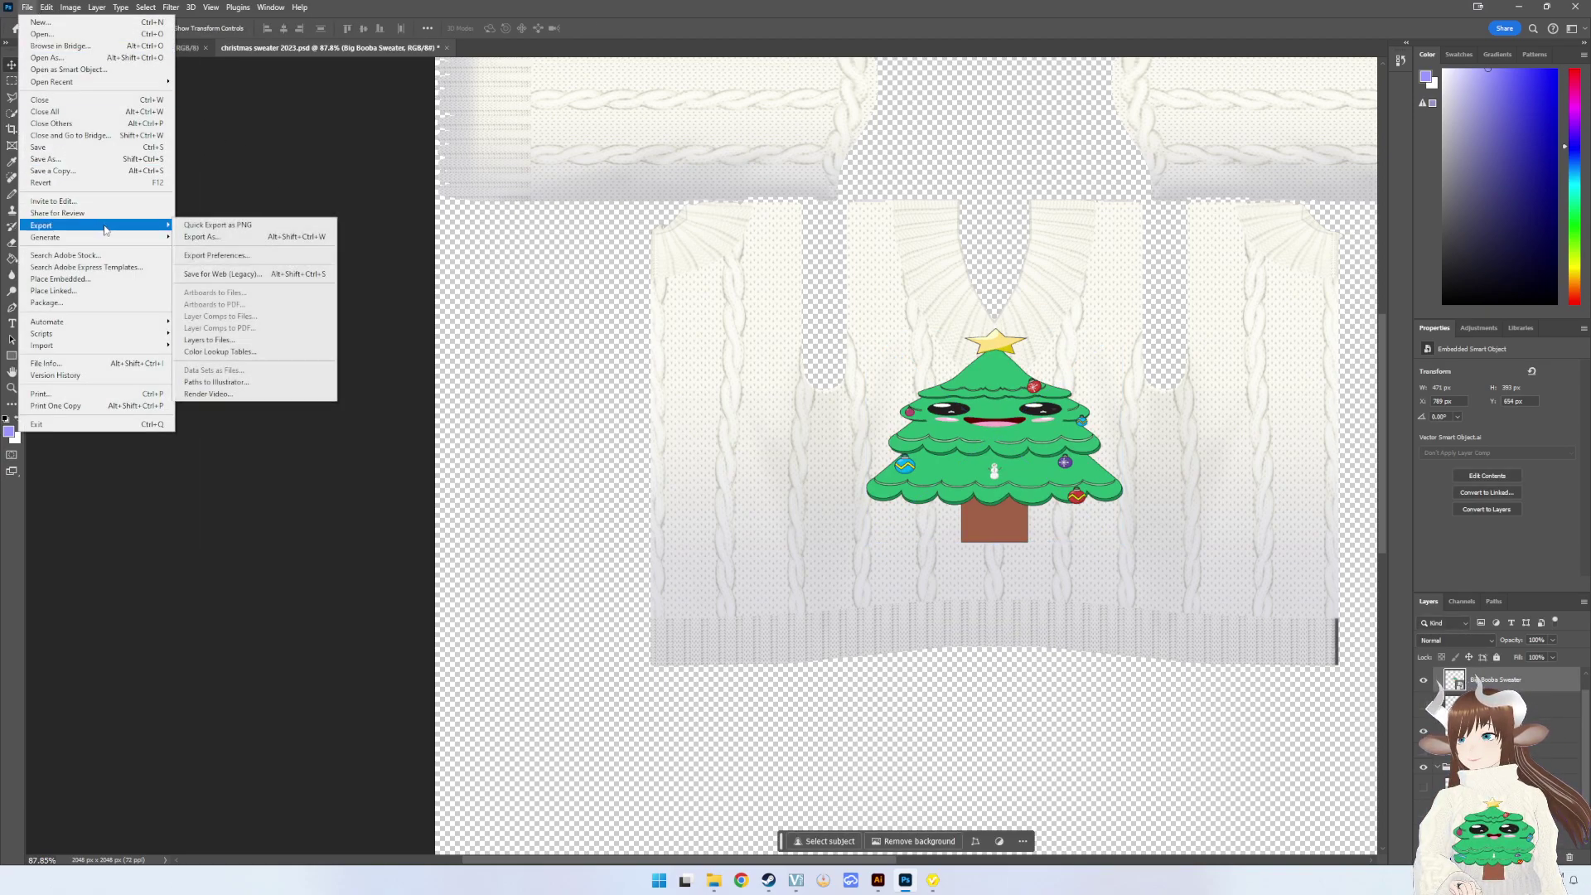
{"action": "left_click", "coordinate": [273, 225]}
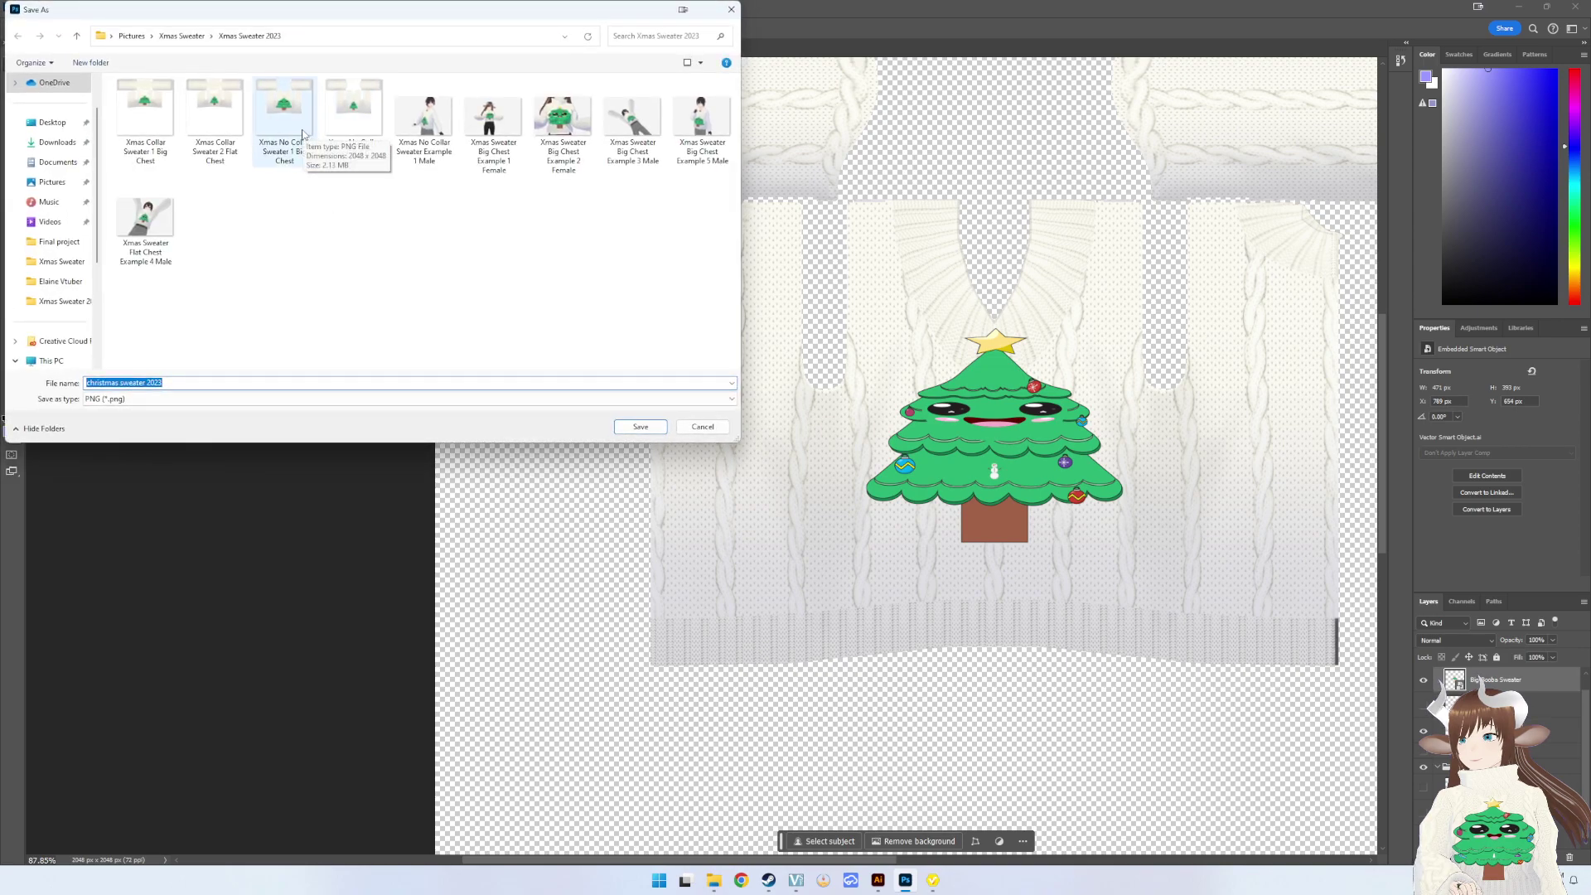
{"action": "double_click", "coordinate": [303, 135]}
{"action": "left_click", "coordinate": [819, 445]}
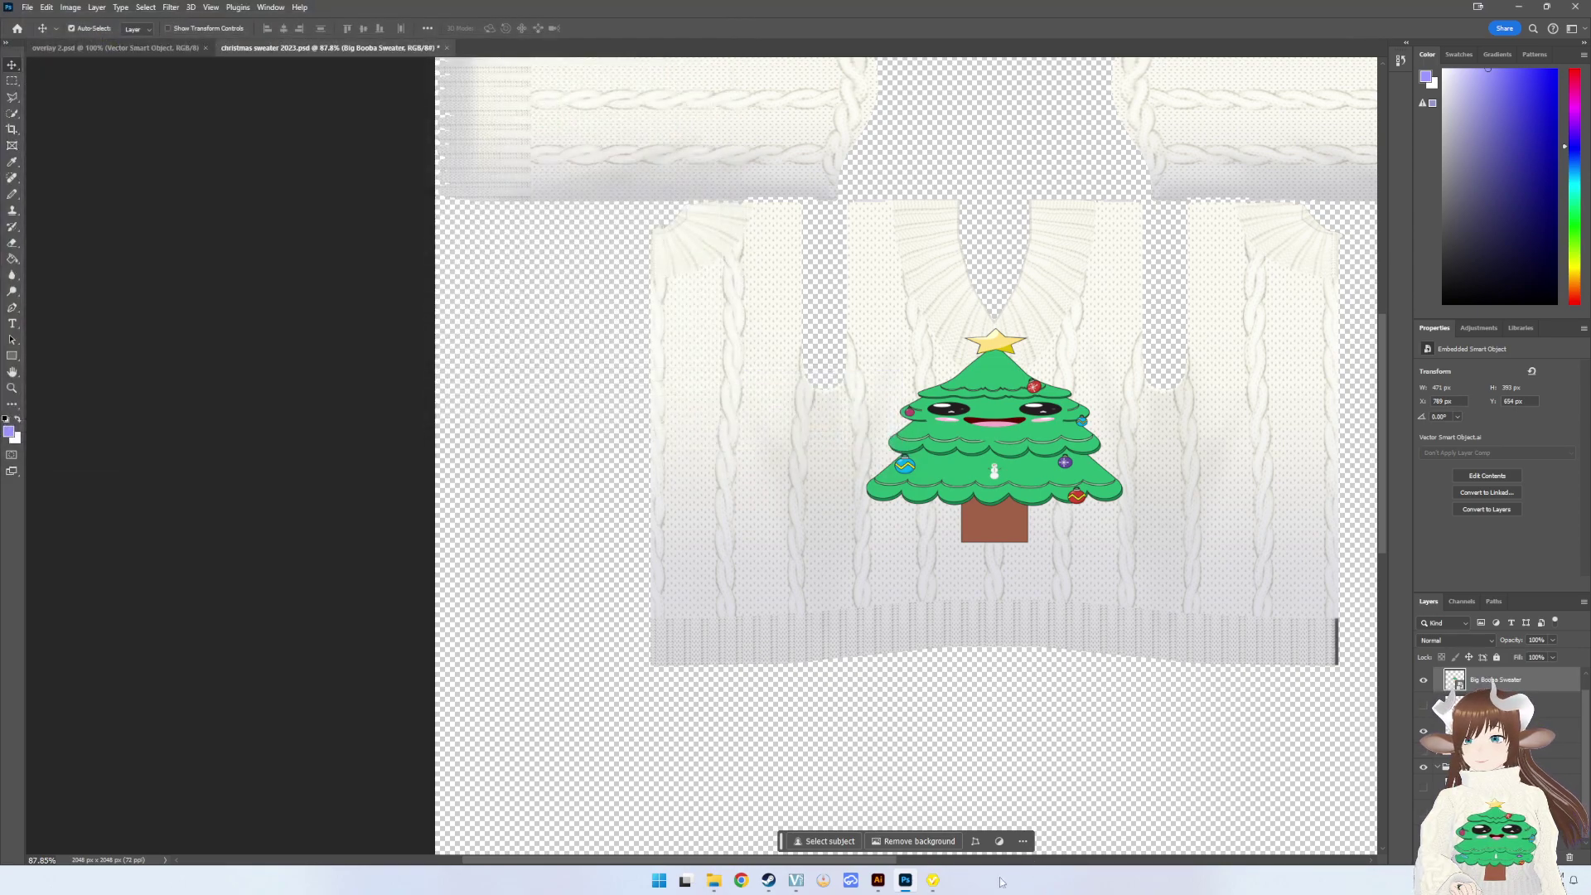
- Import the smaller-tree PNG into the Default Design layer and close the texture editor
{"action": "left_click", "coordinate": [933, 880]}
{"action": "left_click", "coordinate": [172, 172]}
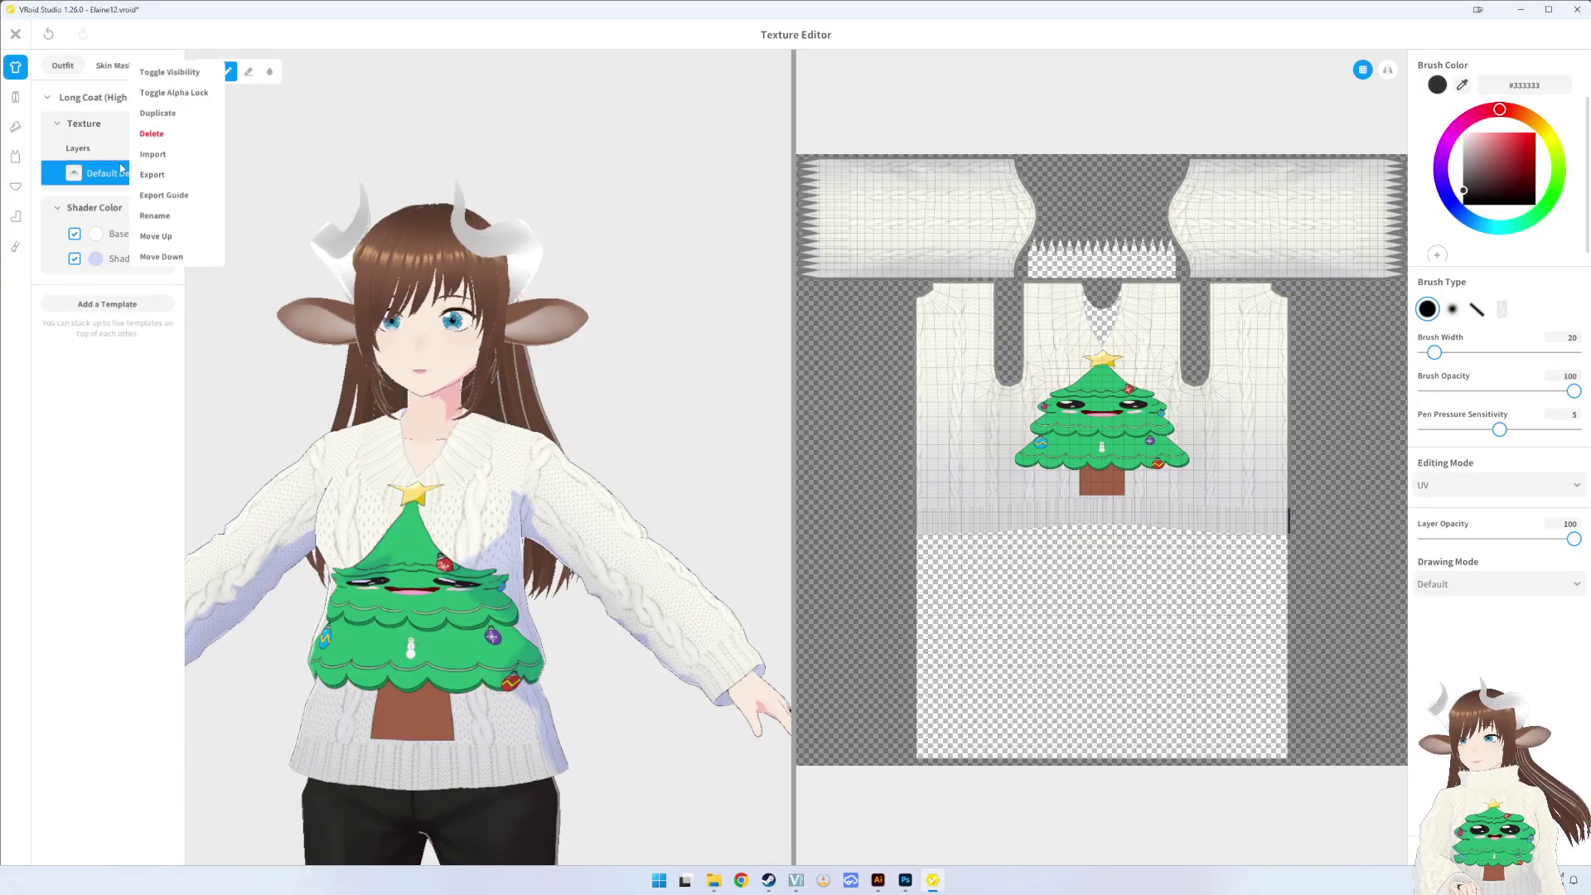
{"action": "left_click", "coordinate": [145, 159]}
{"action": "double_click", "coordinate": [284, 141]}
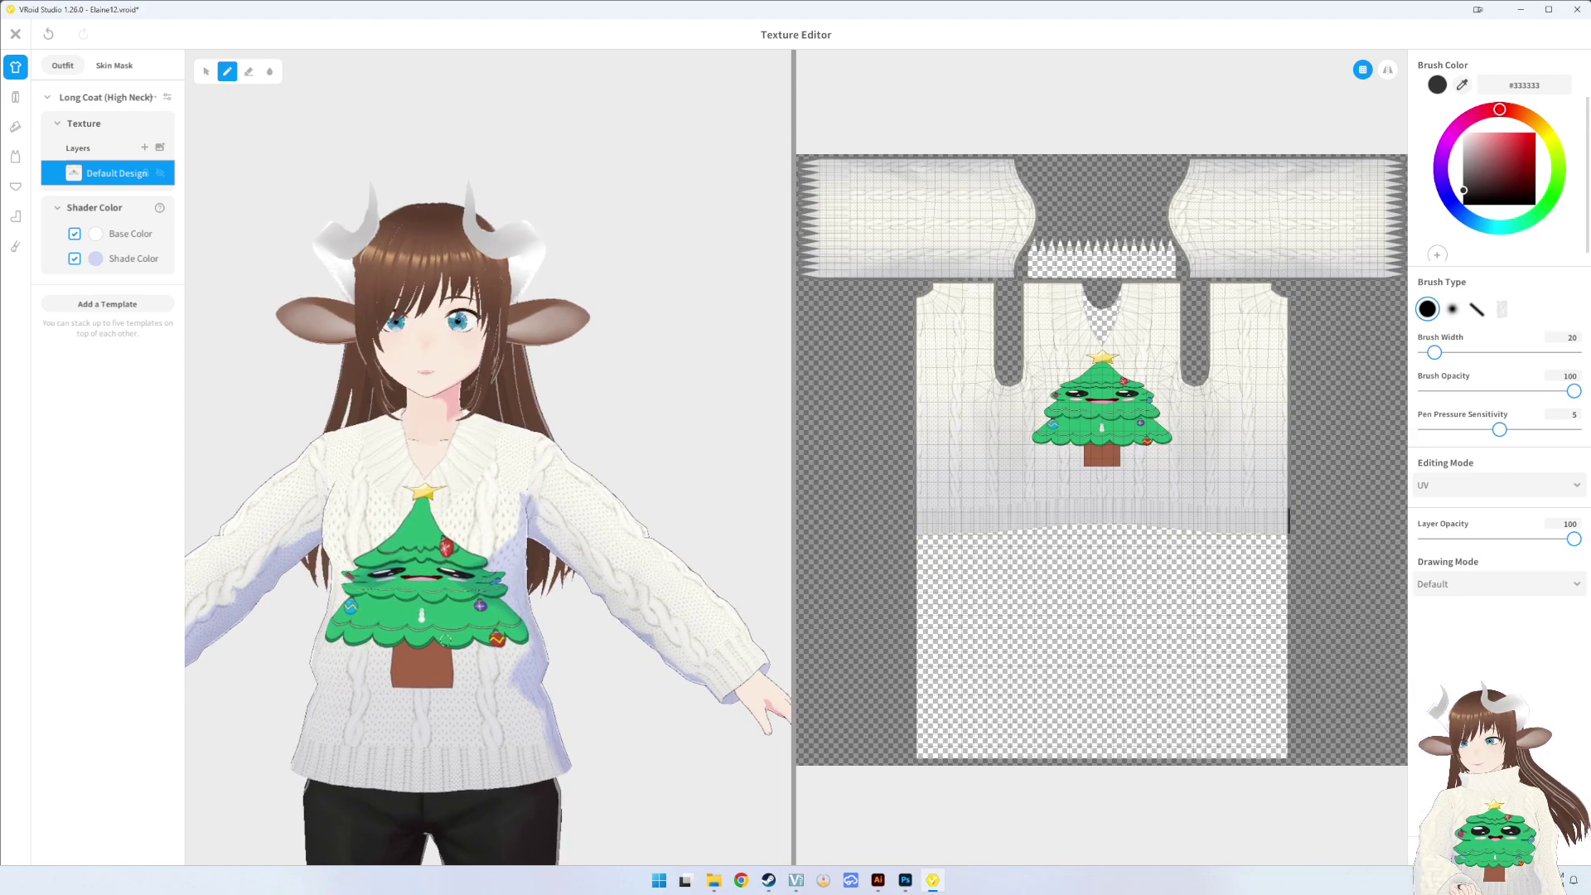
{"action": "left_click", "coordinate": [15, 35]}
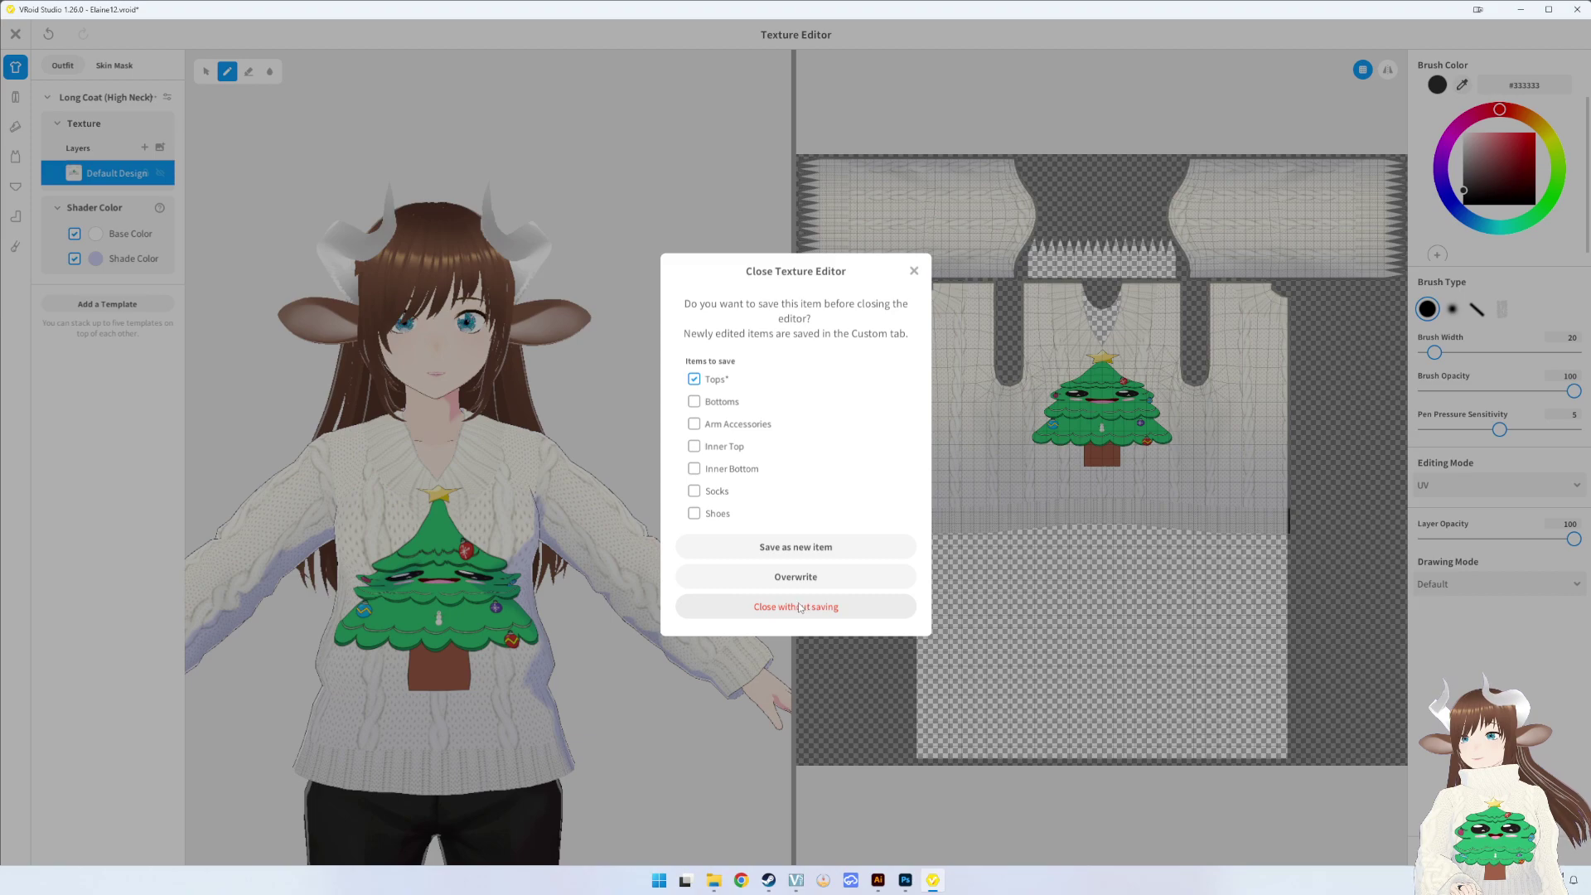
- Close the editor without saving, return to model selection, and open the AvatarSample_C sample
{"action": "left_click", "coordinate": [799, 609]}
{"action": "left_click", "coordinate": [17, 34]}
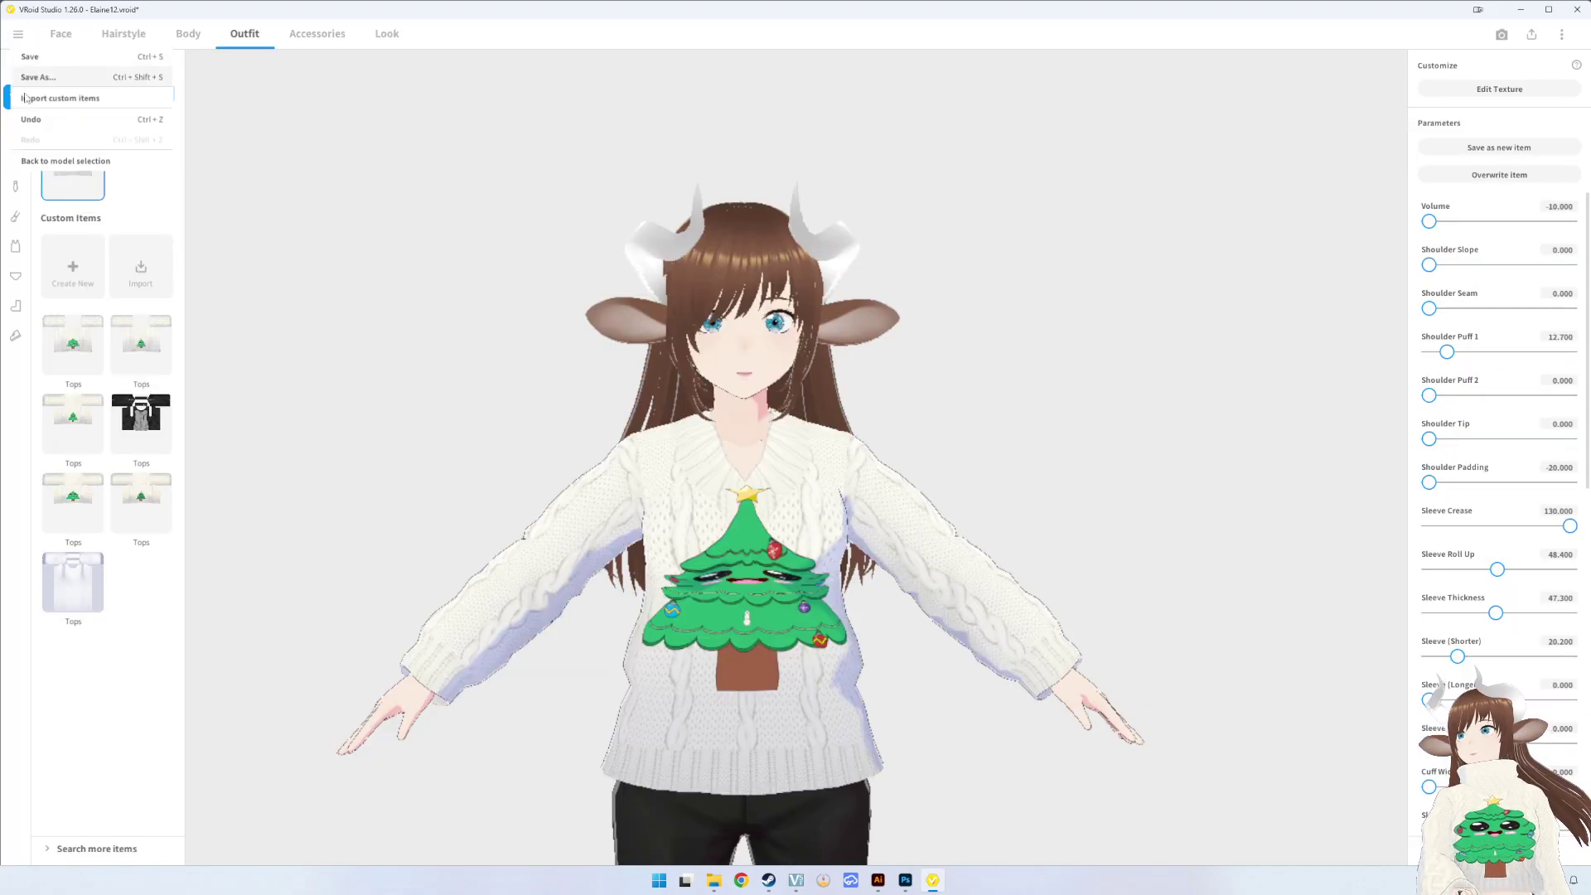
{"action": "left_click", "coordinate": [51, 162]}
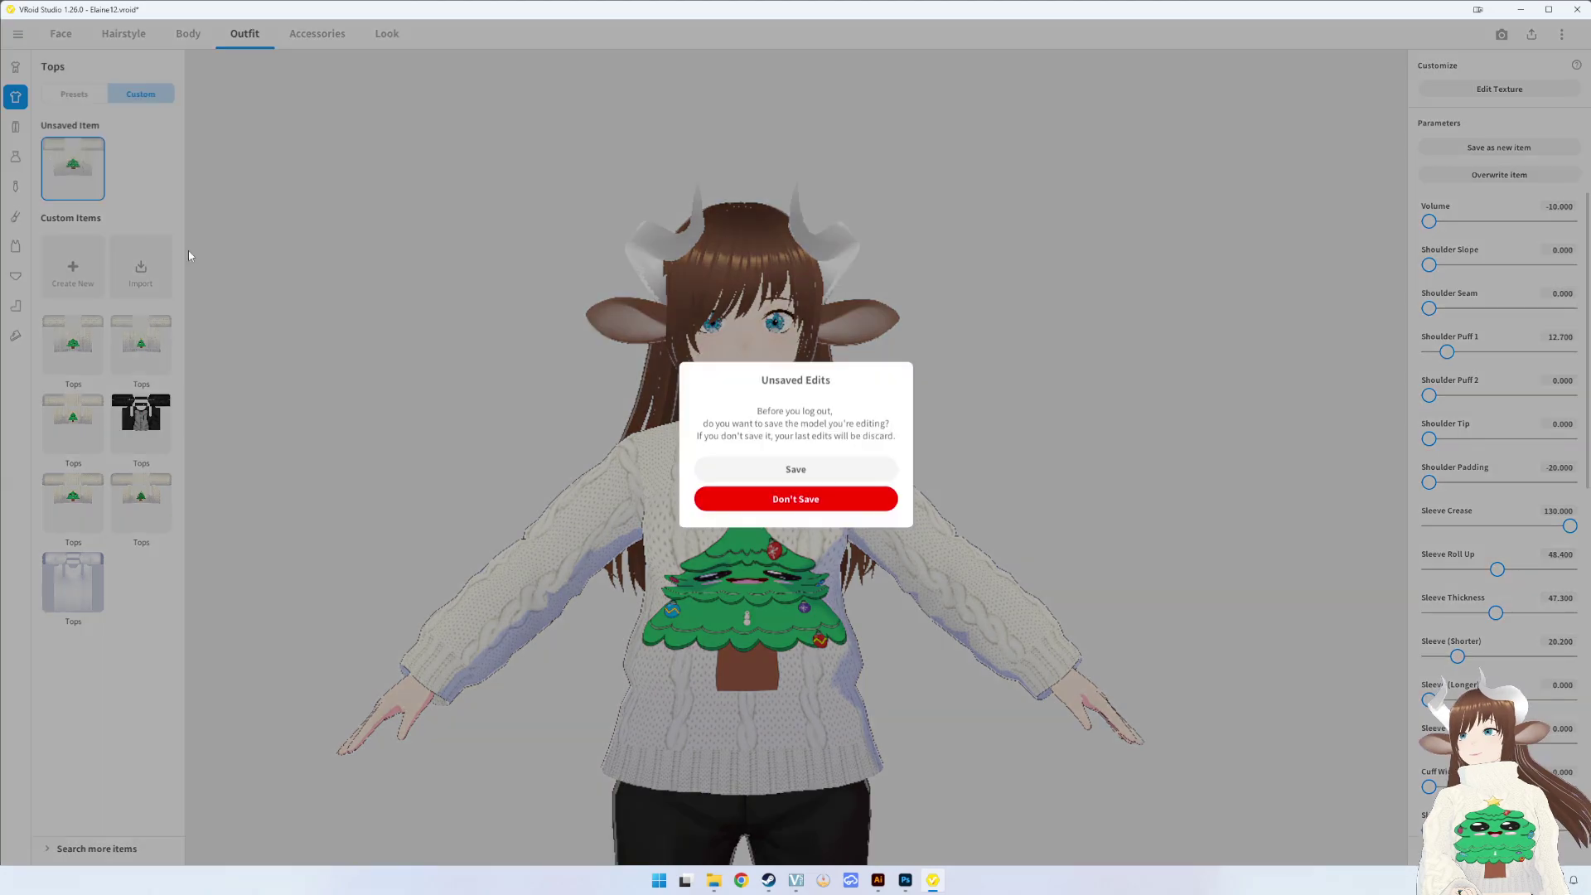
{"action": "left_click", "coordinate": [744, 496]}
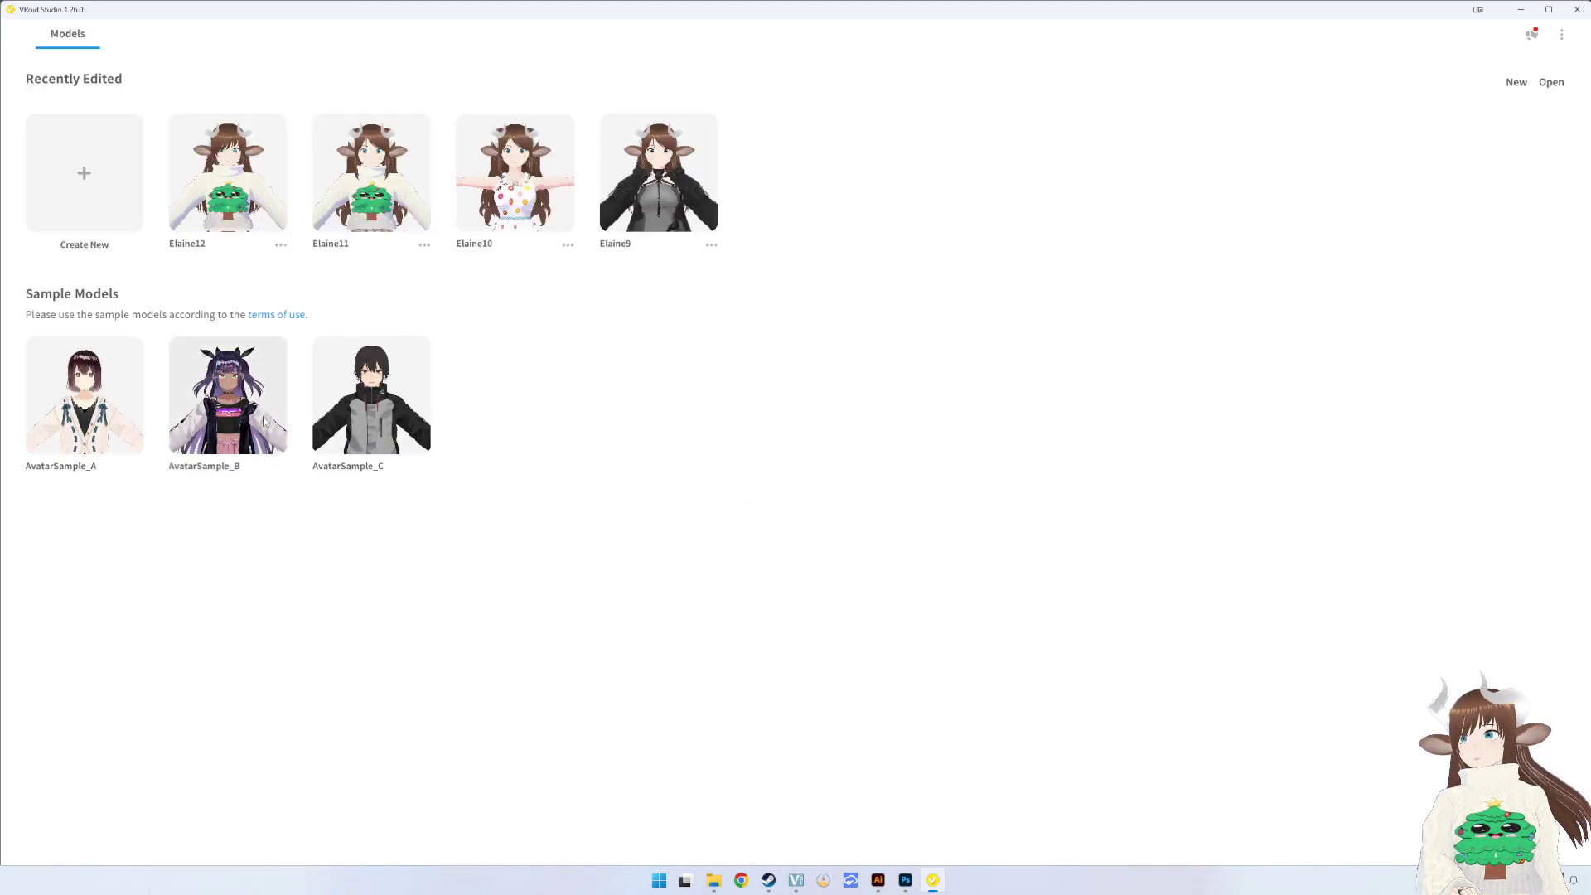
{"action": "left_click", "coordinate": [324, 411]}
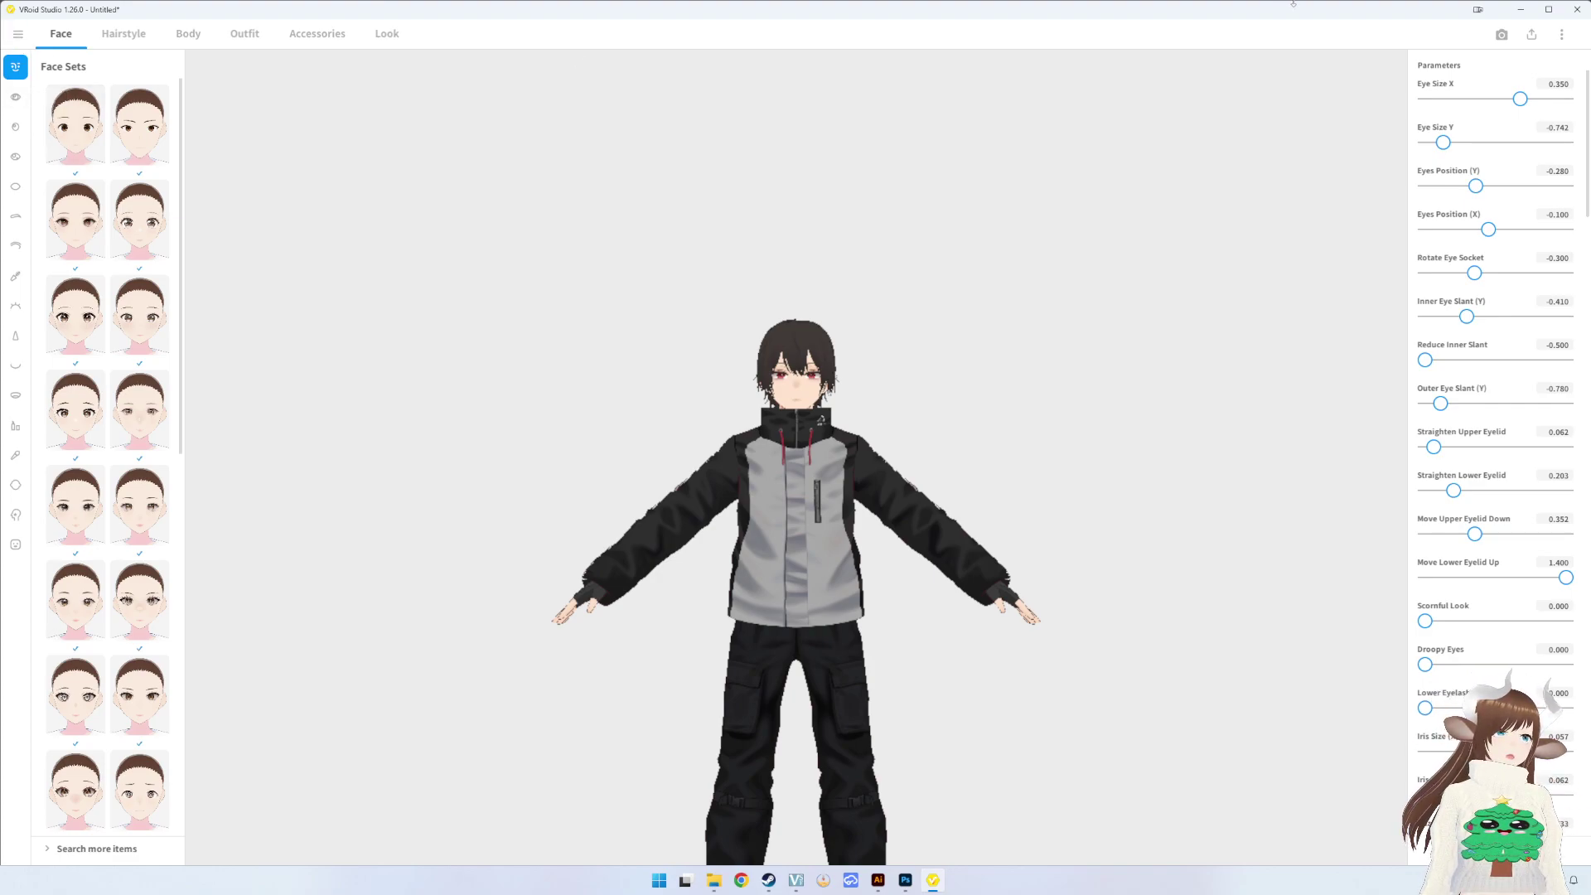
- Open Outfit settings and browse the inner bottom, inner top, arm accessory and bottoms categories
{"action": "left_click", "coordinate": [199, 38]}
{"action": "left_click", "coordinate": [240, 33]}
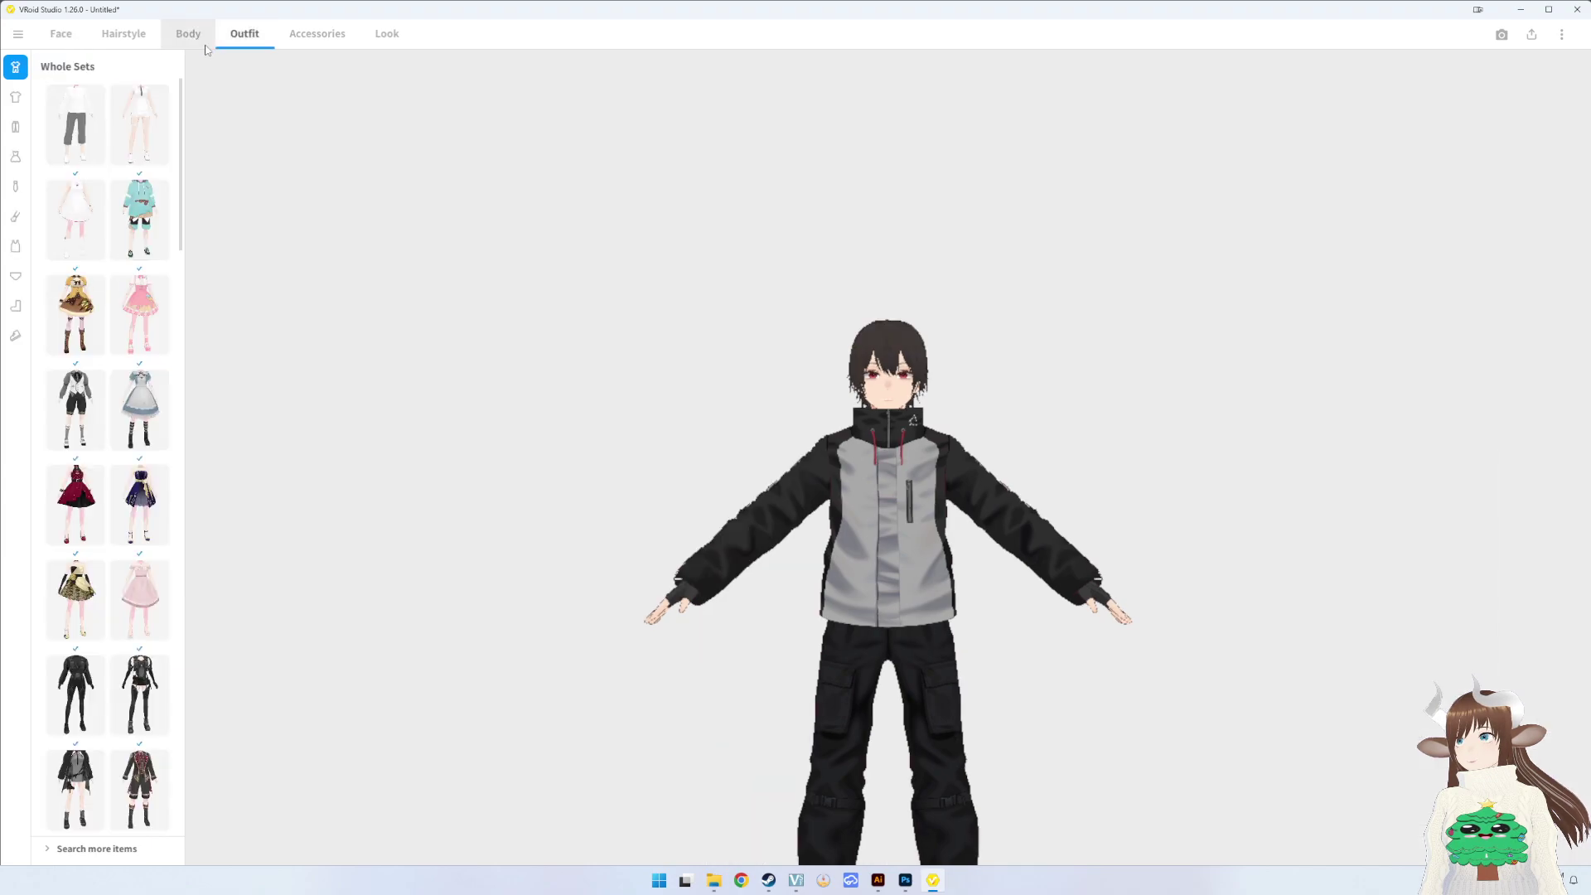
{"action": "left_click", "coordinate": [16, 276]}
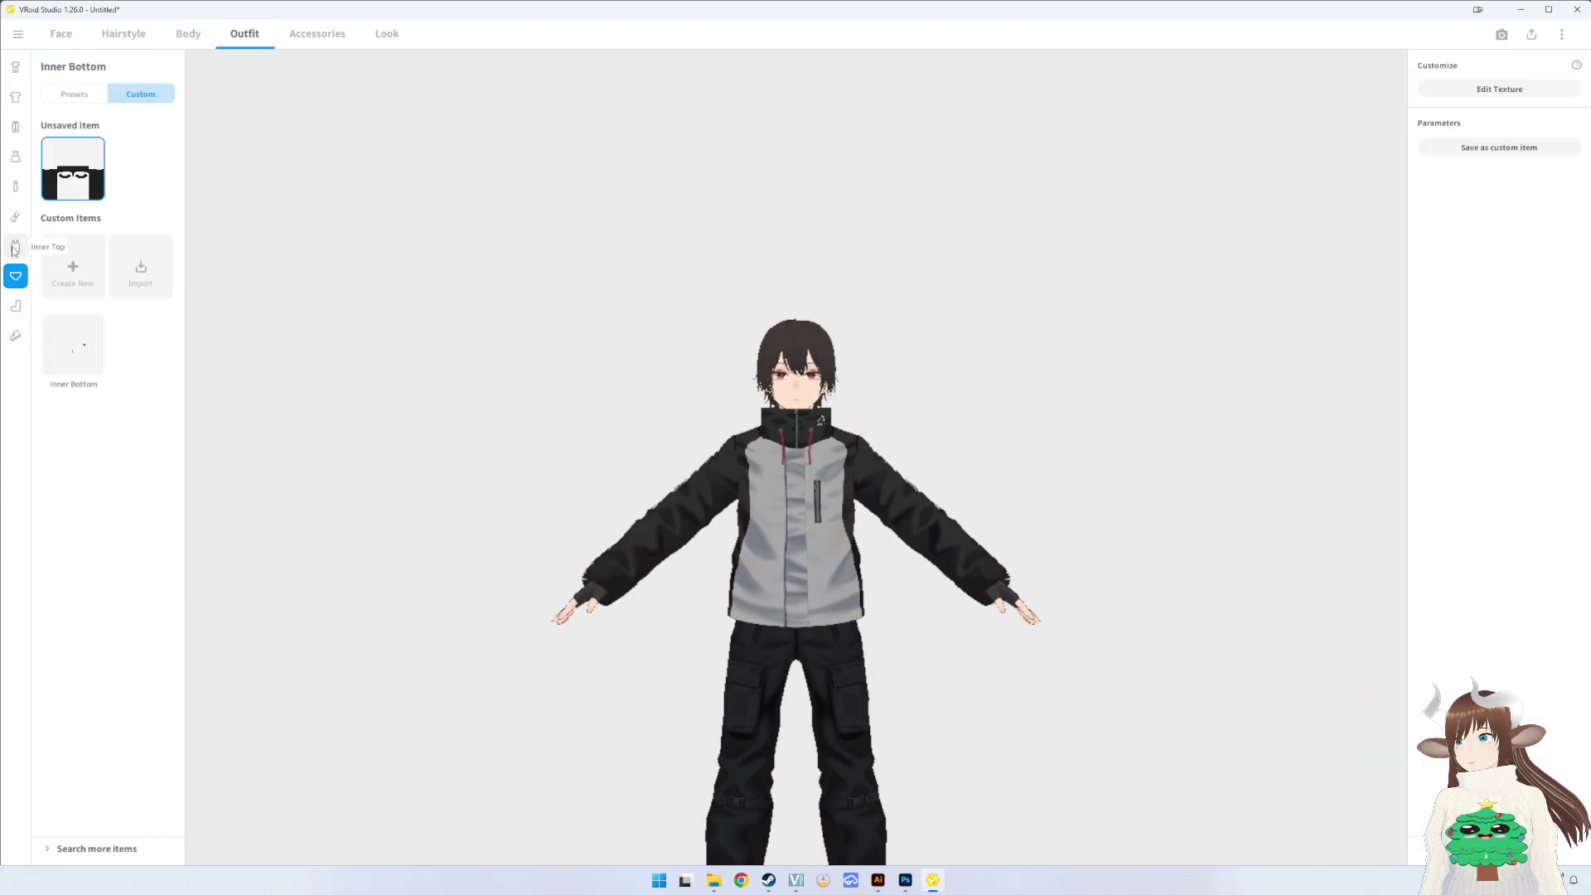
{"action": "left_click", "coordinate": [16, 246]}
{"action": "left_click", "coordinate": [16, 216]}
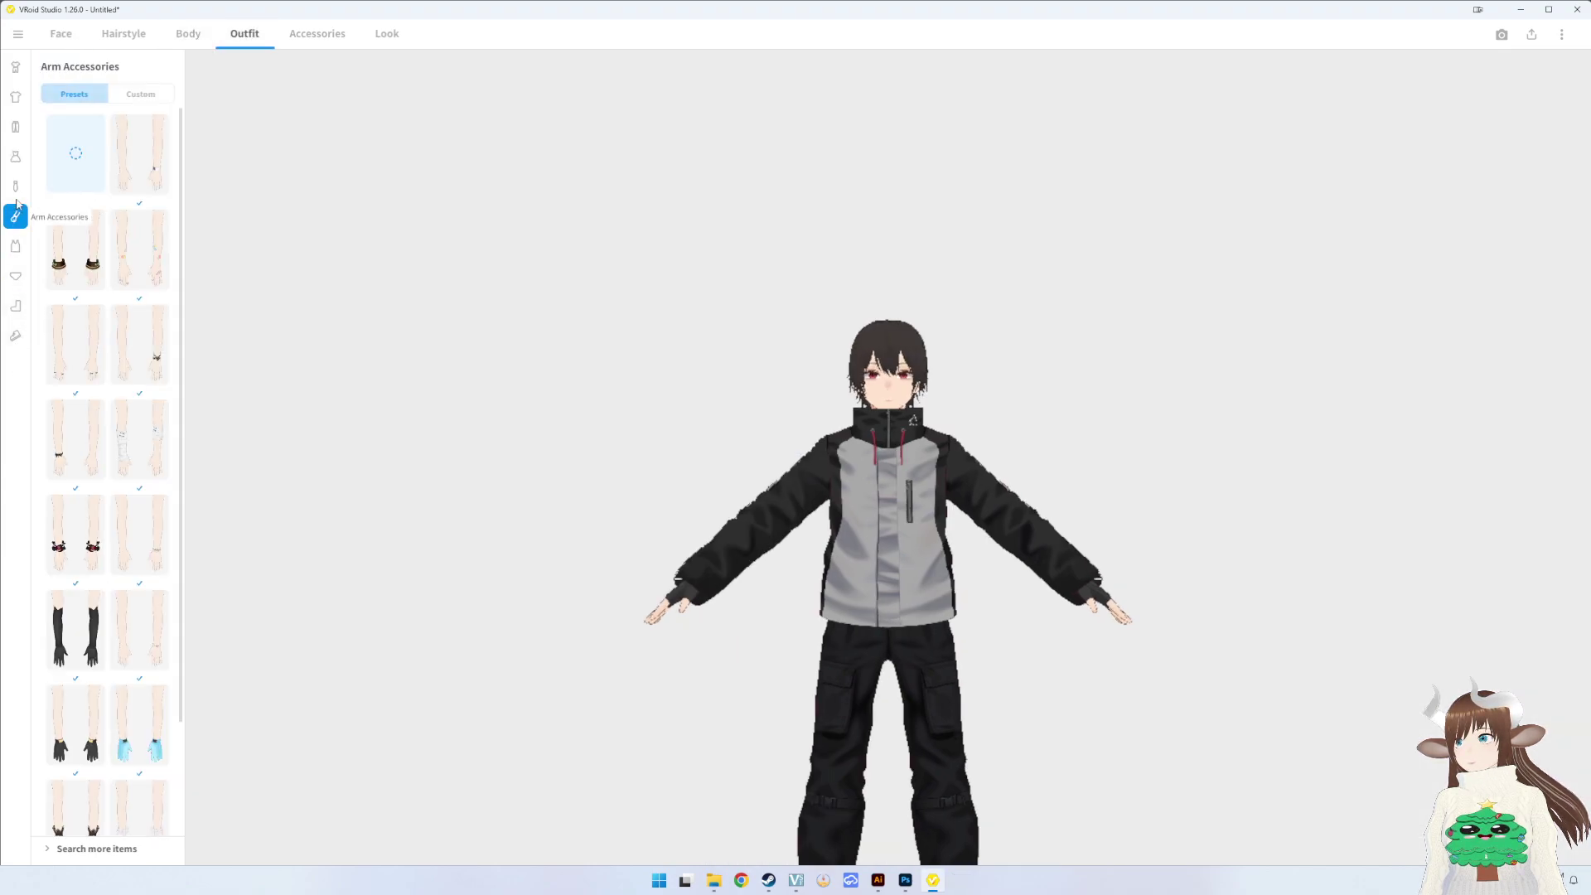
{"action": "left_click", "coordinate": [15, 128]}
{"action": "left_click", "coordinate": [71, 106]}
- Find the Christmas sweater, put it on AvatarSample_C, and open its texture editor
{"action": "scroll", "coordinate": [88, 261], "scroll_direction": "down", "scroll_amount": 5}
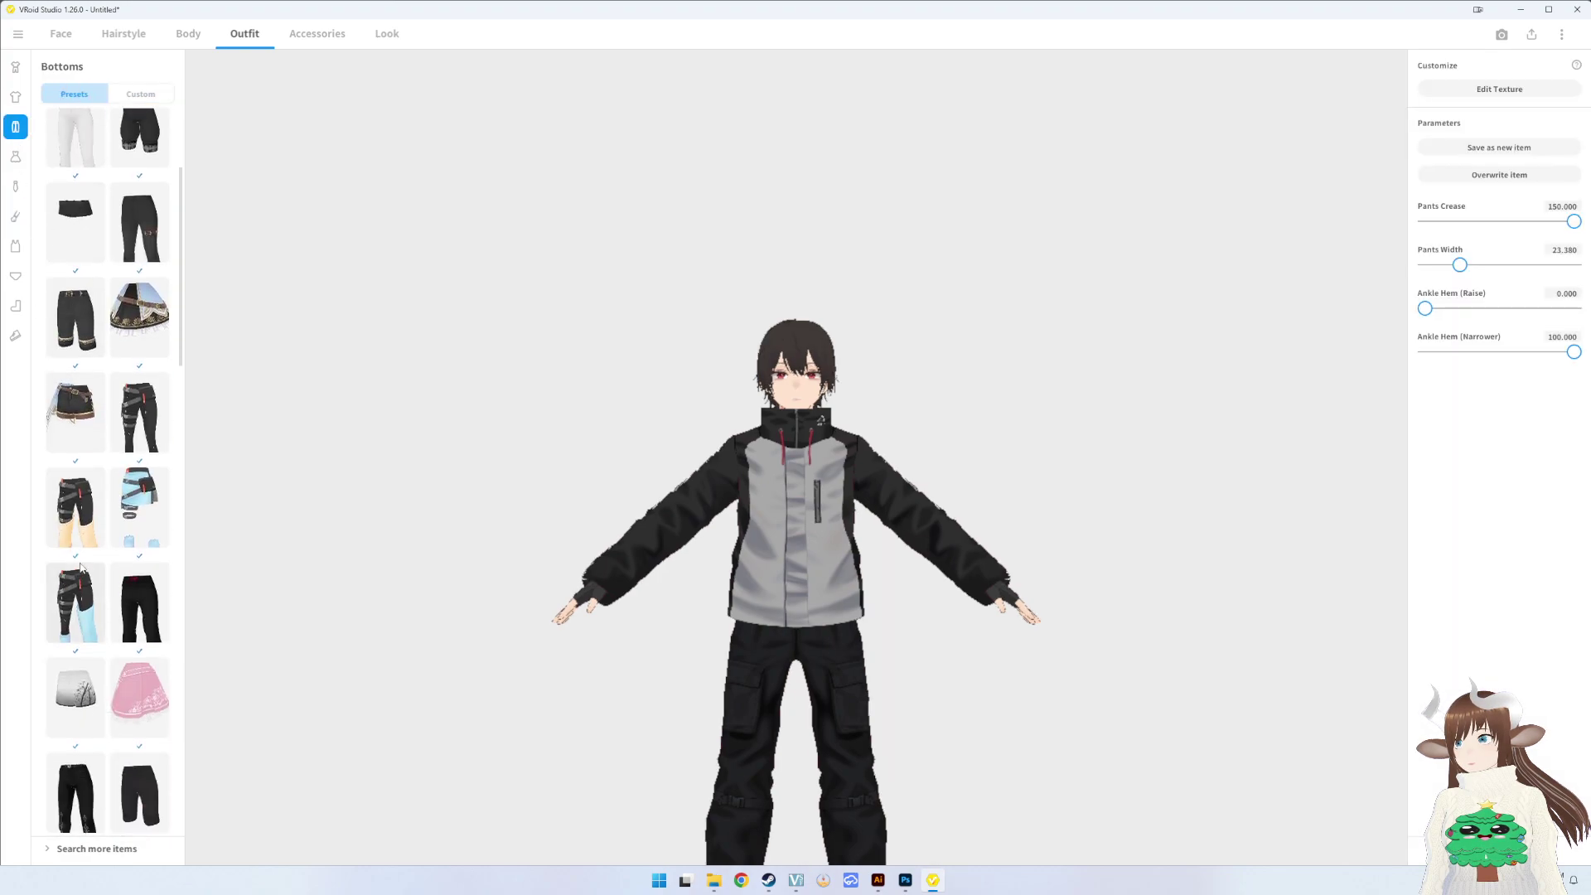
{"action": "scroll", "coordinate": [83, 427], "scroll_direction": "down", "scroll_amount": 5}
{"action": "scroll", "coordinate": [77, 593], "scroll_direction": "down", "scroll_amount": 5}
{"action": "scroll", "coordinate": [73, 758], "scroll_direction": "down", "scroll_amount": 3}
{"action": "scroll", "coordinate": [74, 746], "scroll_direction": "down", "scroll_amount": 3}
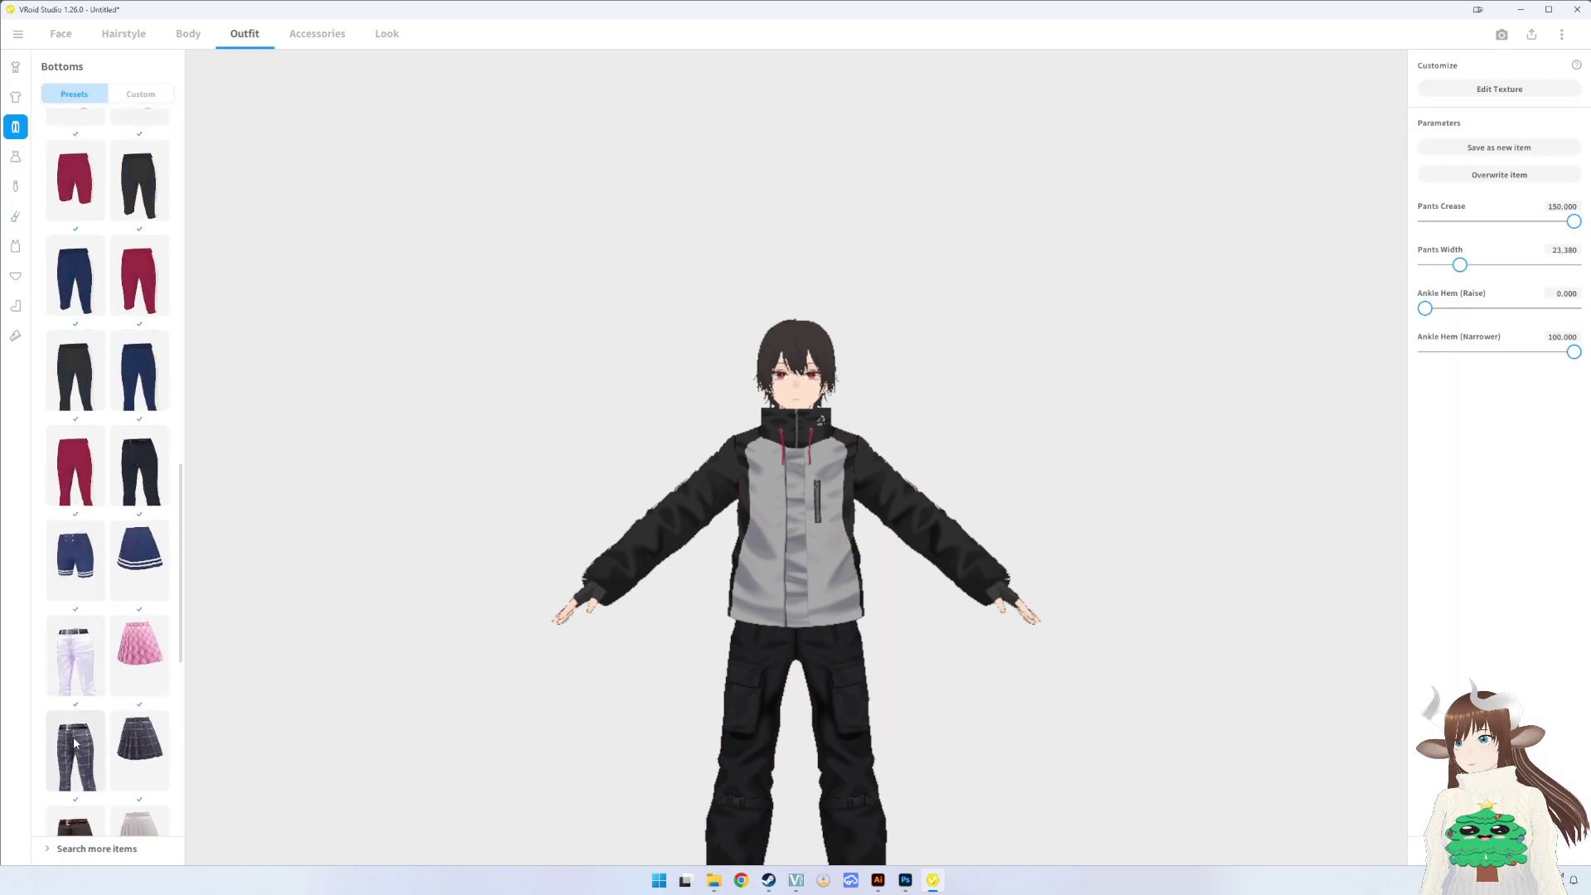
{"action": "scroll", "coordinate": [75, 730], "scroll_direction": "up", "scroll_amount": 2}
{"action": "scroll", "coordinate": [91, 580], "scroll_direction": "up", "scroll_amount": 3}
{"action": "scroll", "coordinate": [124, 372], "scroll_direction": "up", "scroll_amount": 3}
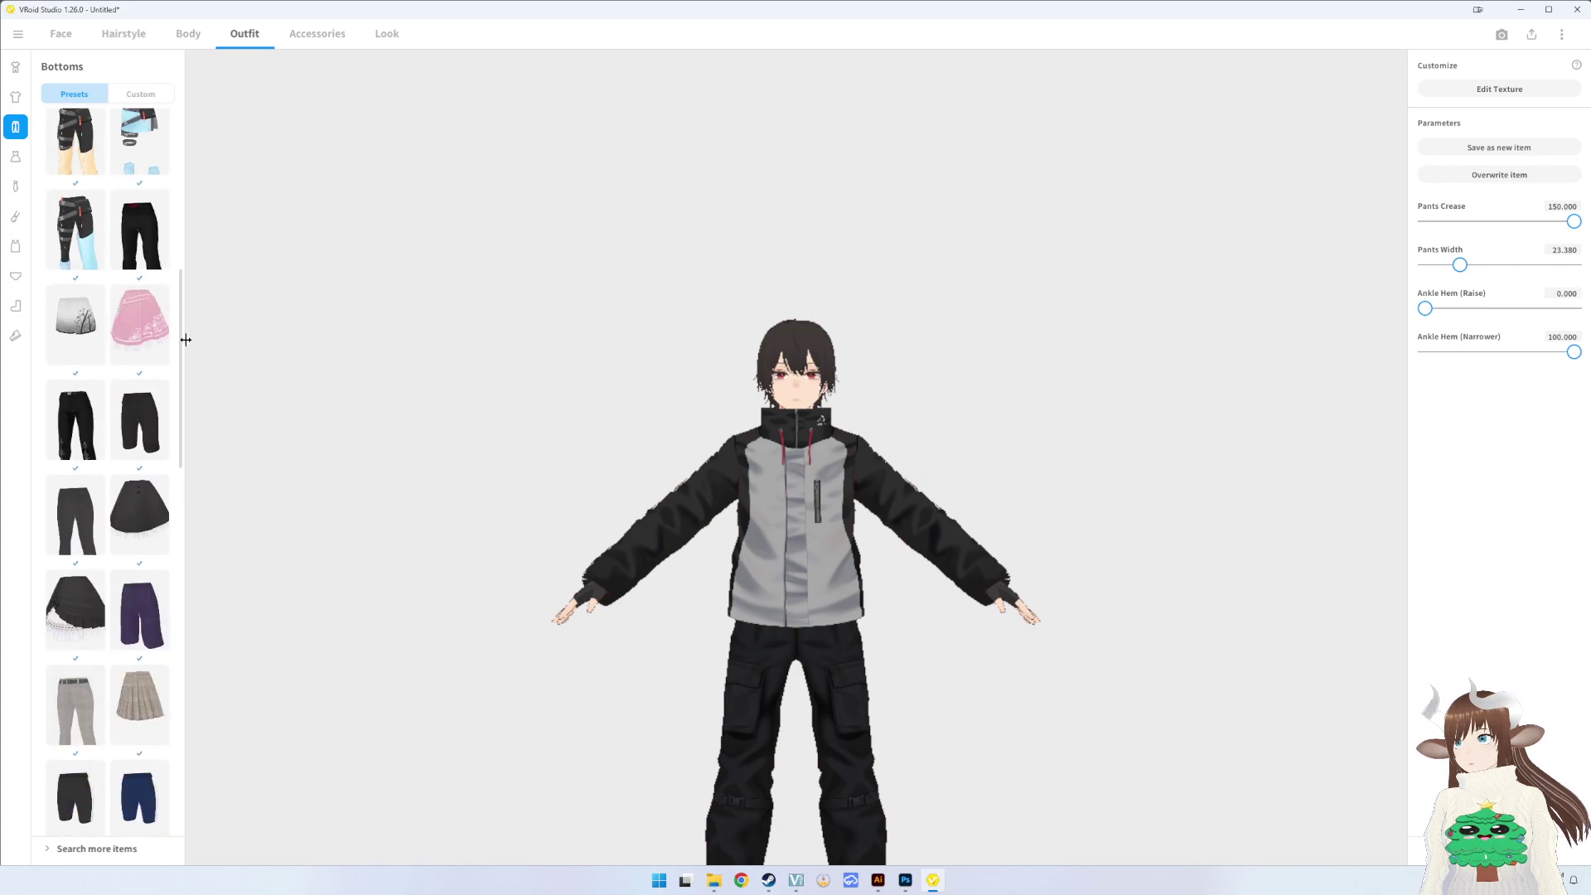
{"action": "scroll", "coordinate": [142, 182], "scroll_direction": "up", "scroll_amount": 3}
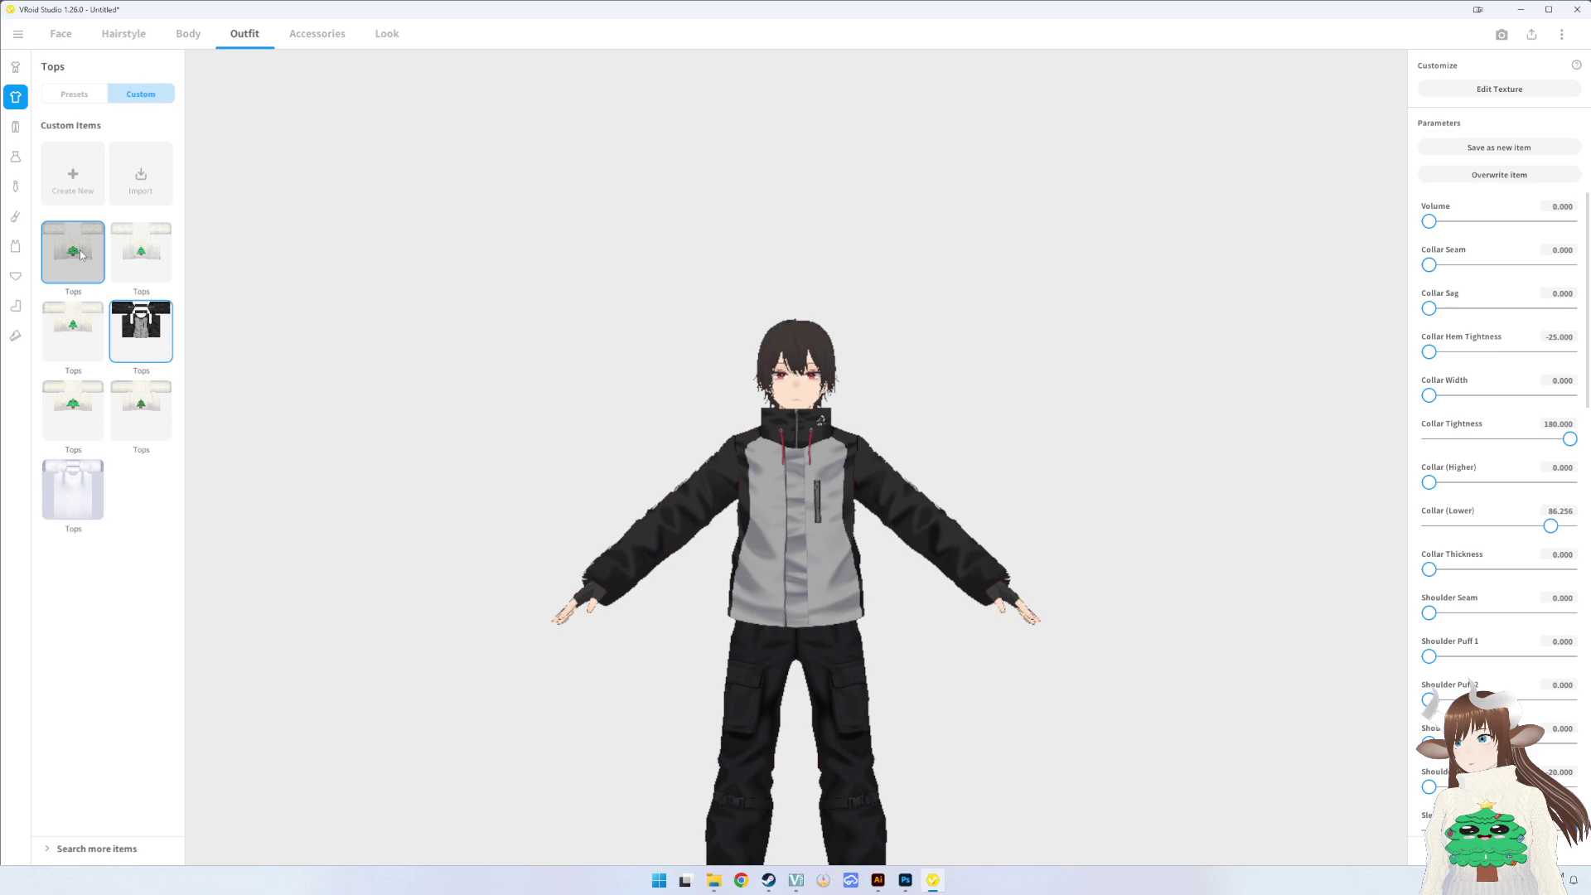
{"action": "left_click", "coordinate": [88, 263]}
{"action": "right_click", "coordinate": [86, 263]}
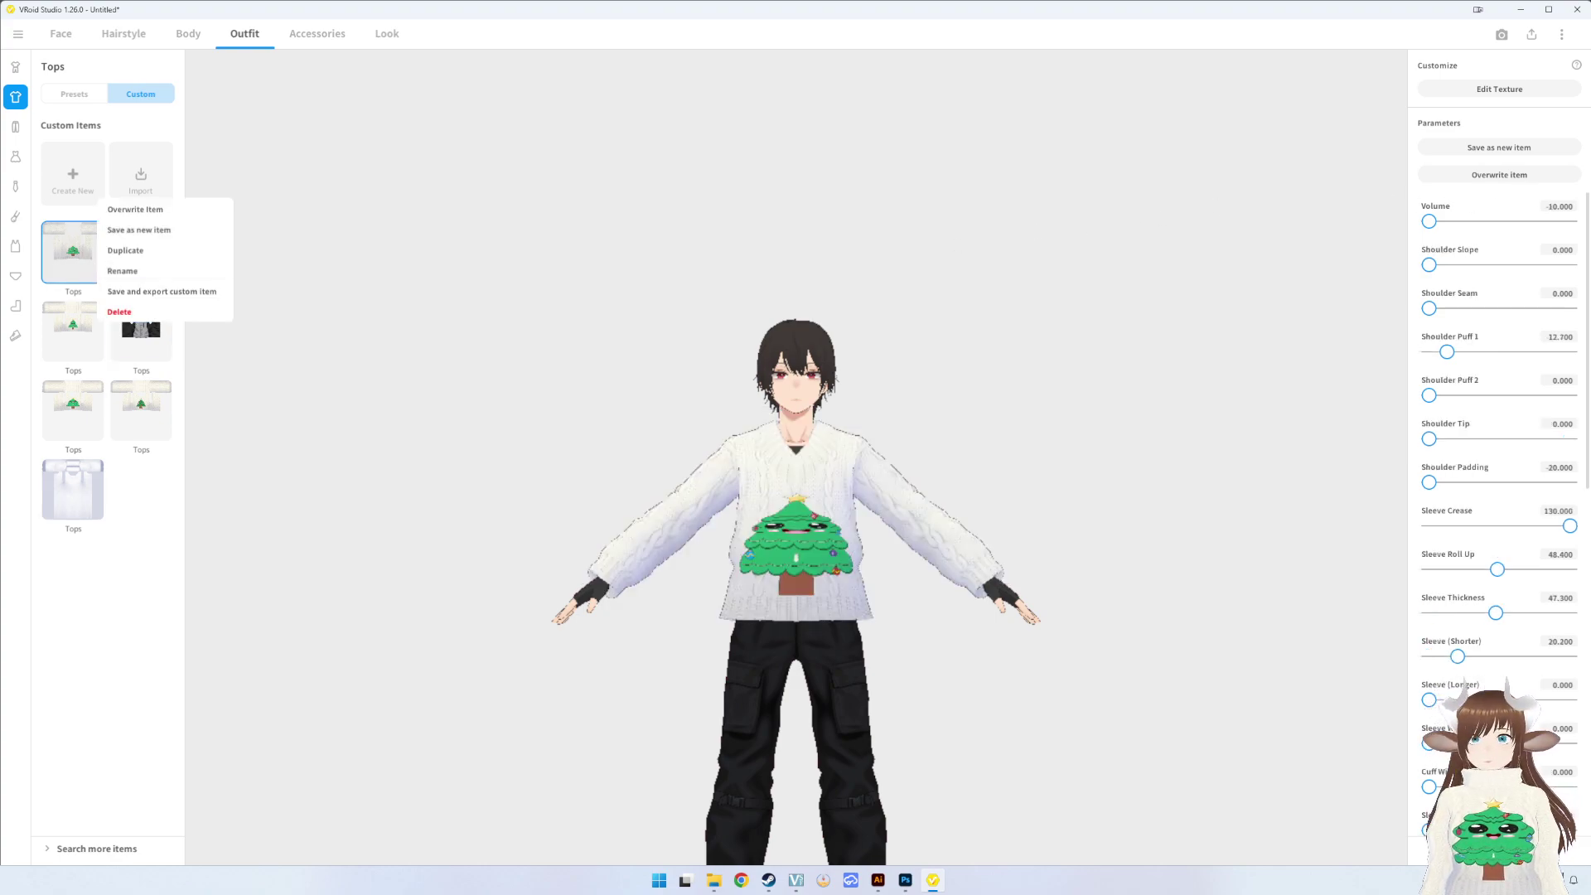
{"action": "left_click", "coordinate": [1449, 91]}
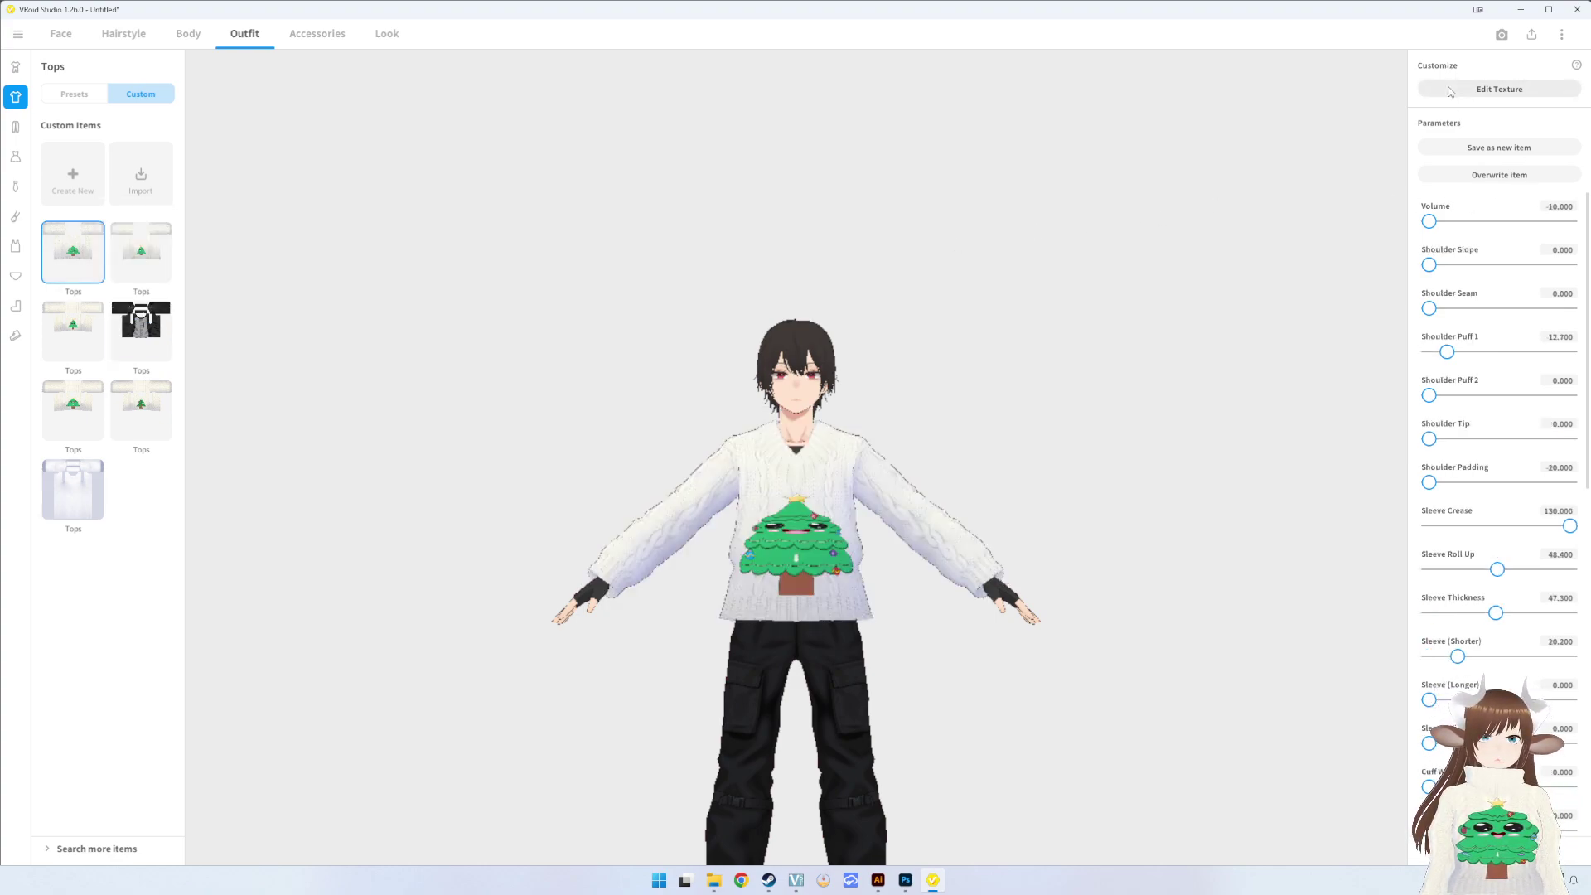
{"action": "left_click", "coordinate": [1473, 90]}
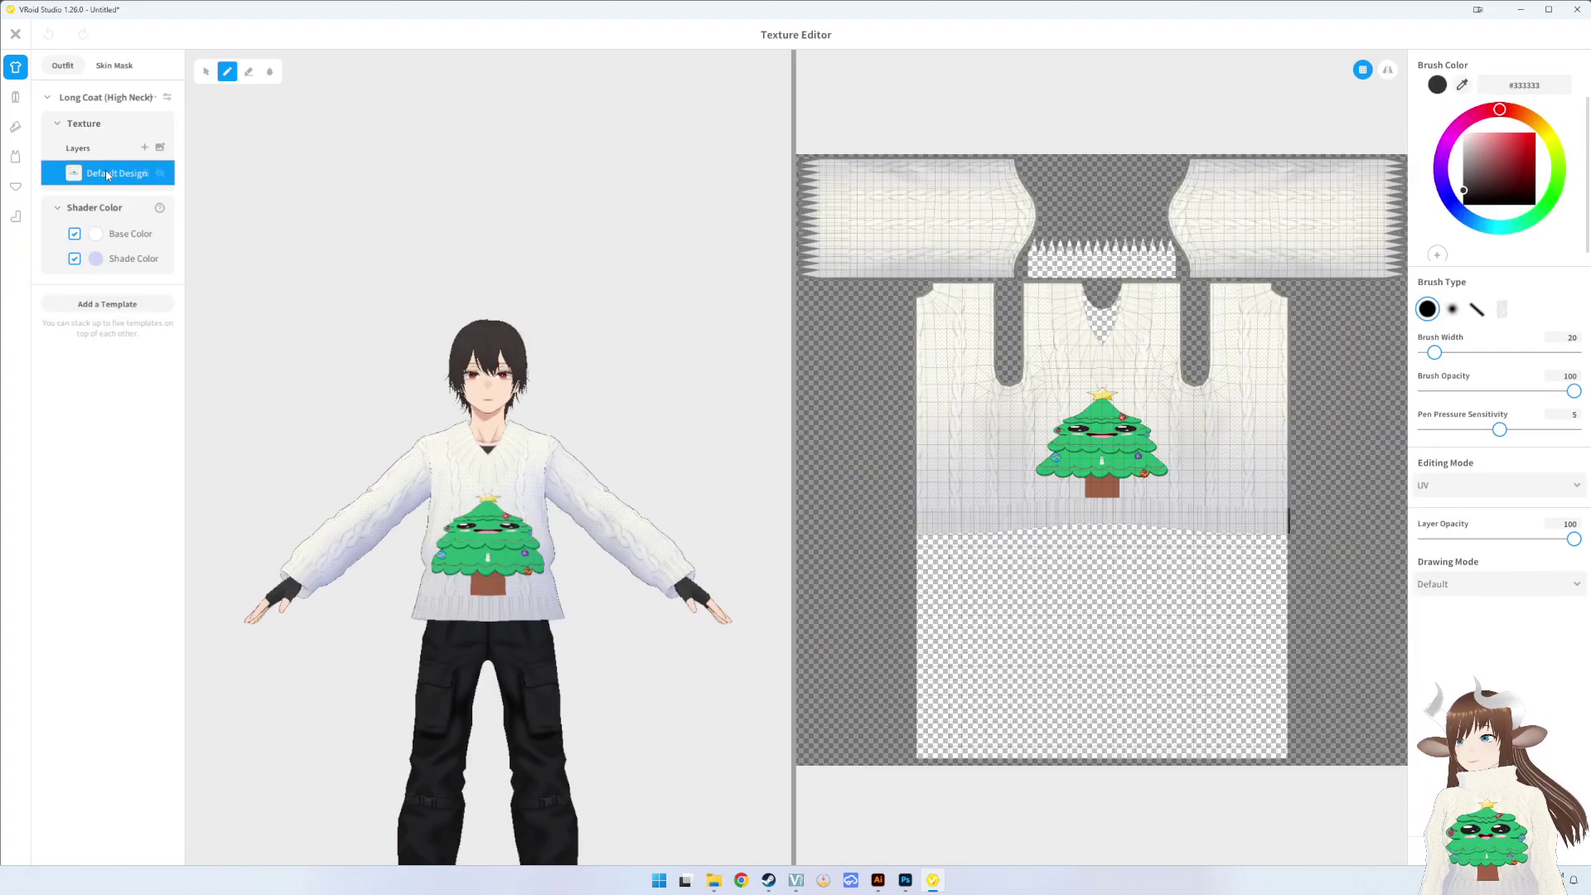
- Import the tree sweater texture image into the AvatarSample_C Default Design layer
{"action": "right_click", "coordinate": [108, 176]}
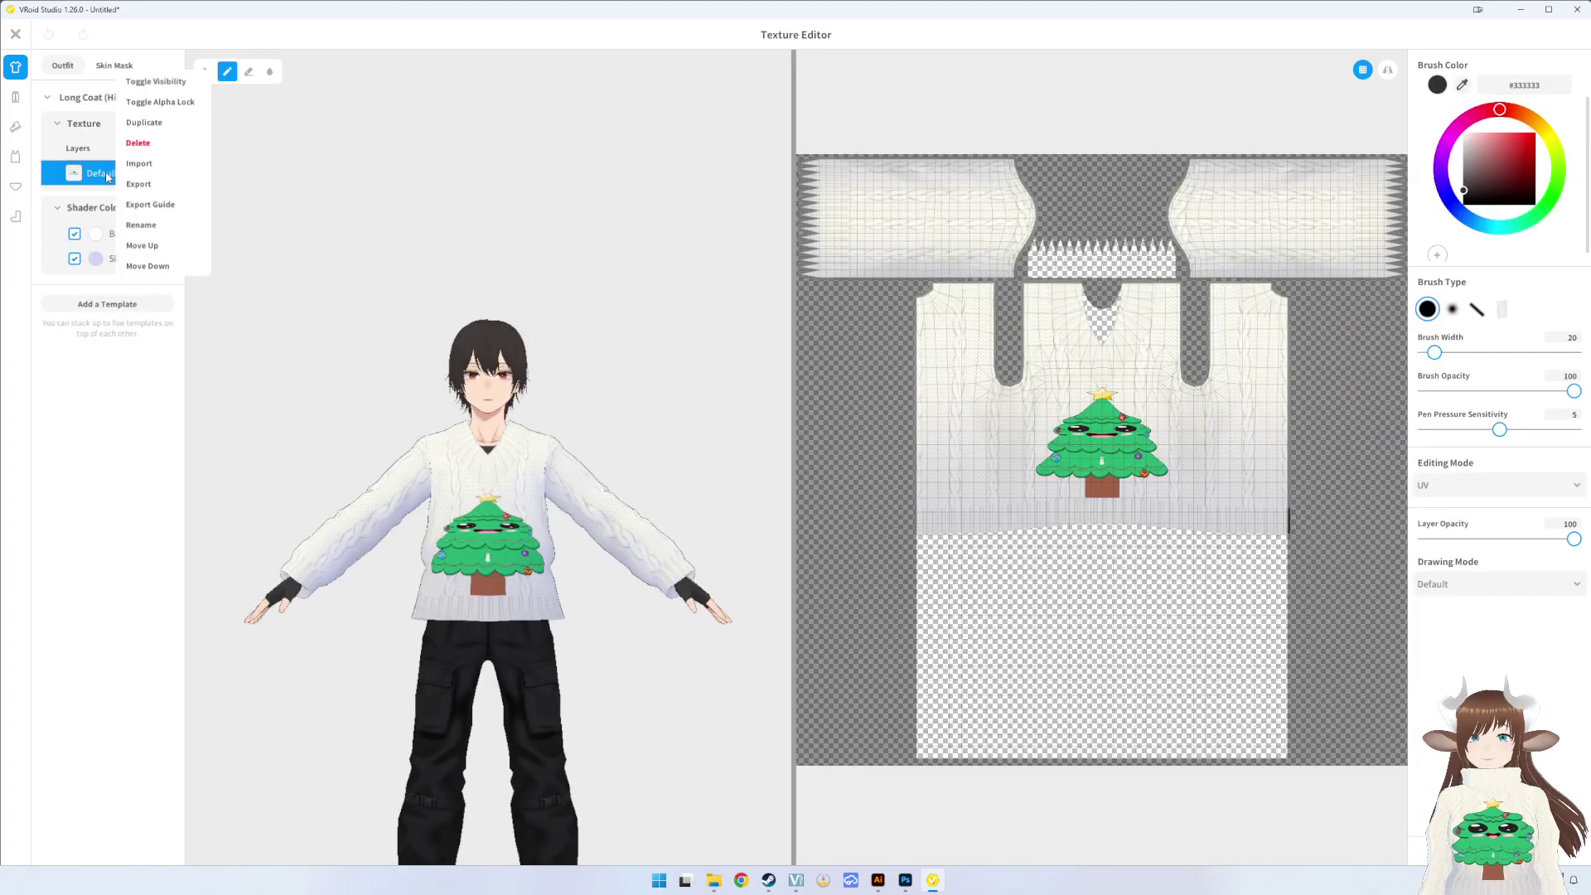
{"action": "left_click", "coordinate": [139, 164]}
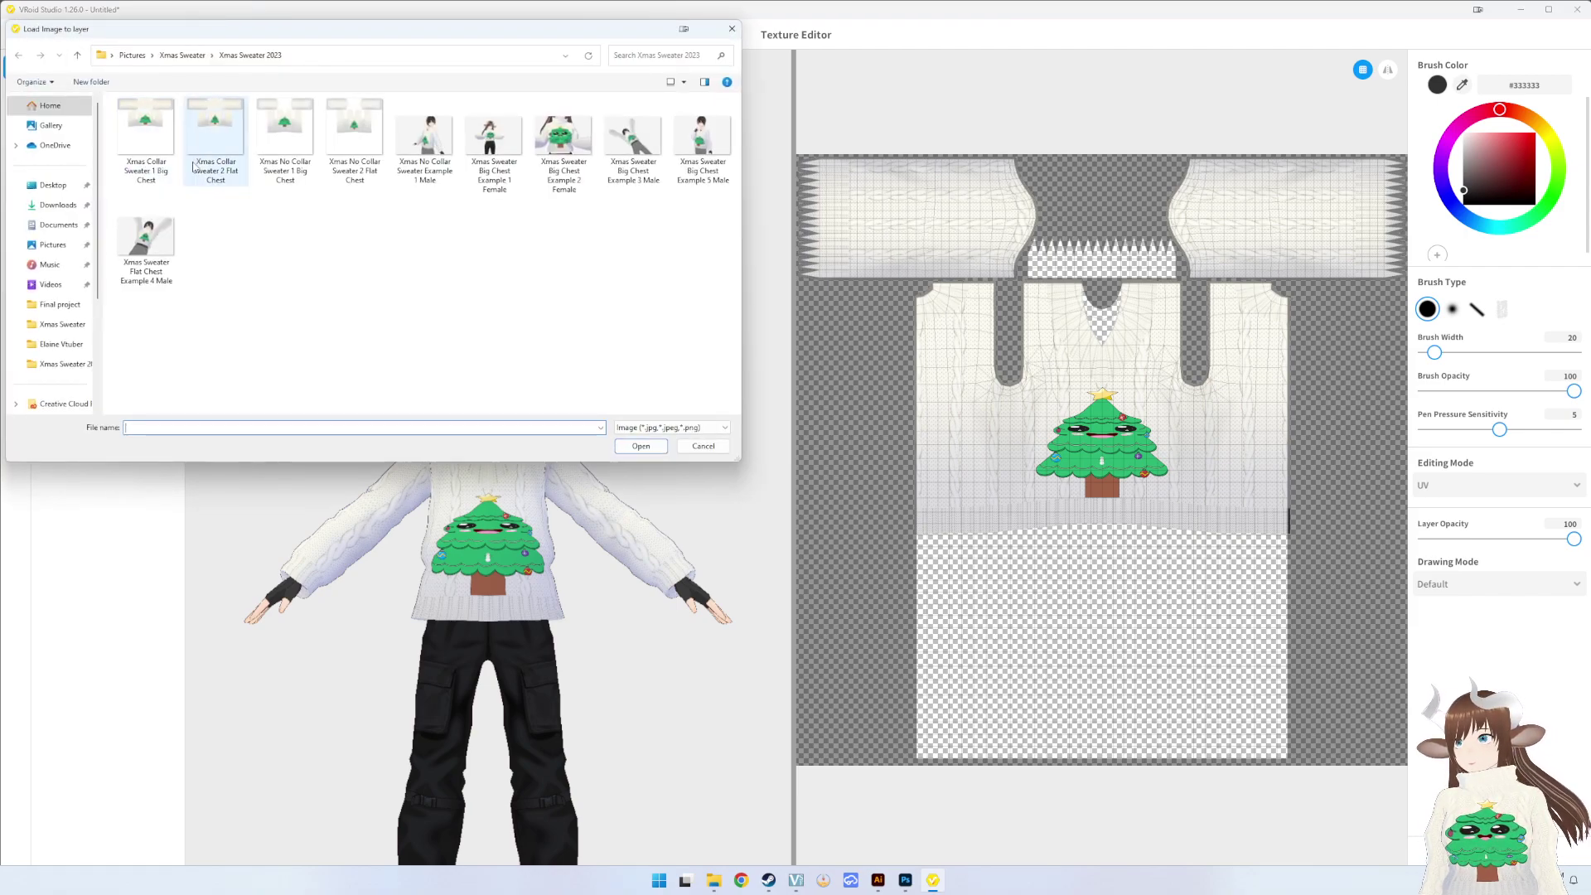
{"action": "double_click", "coordinate": [296, 145]}
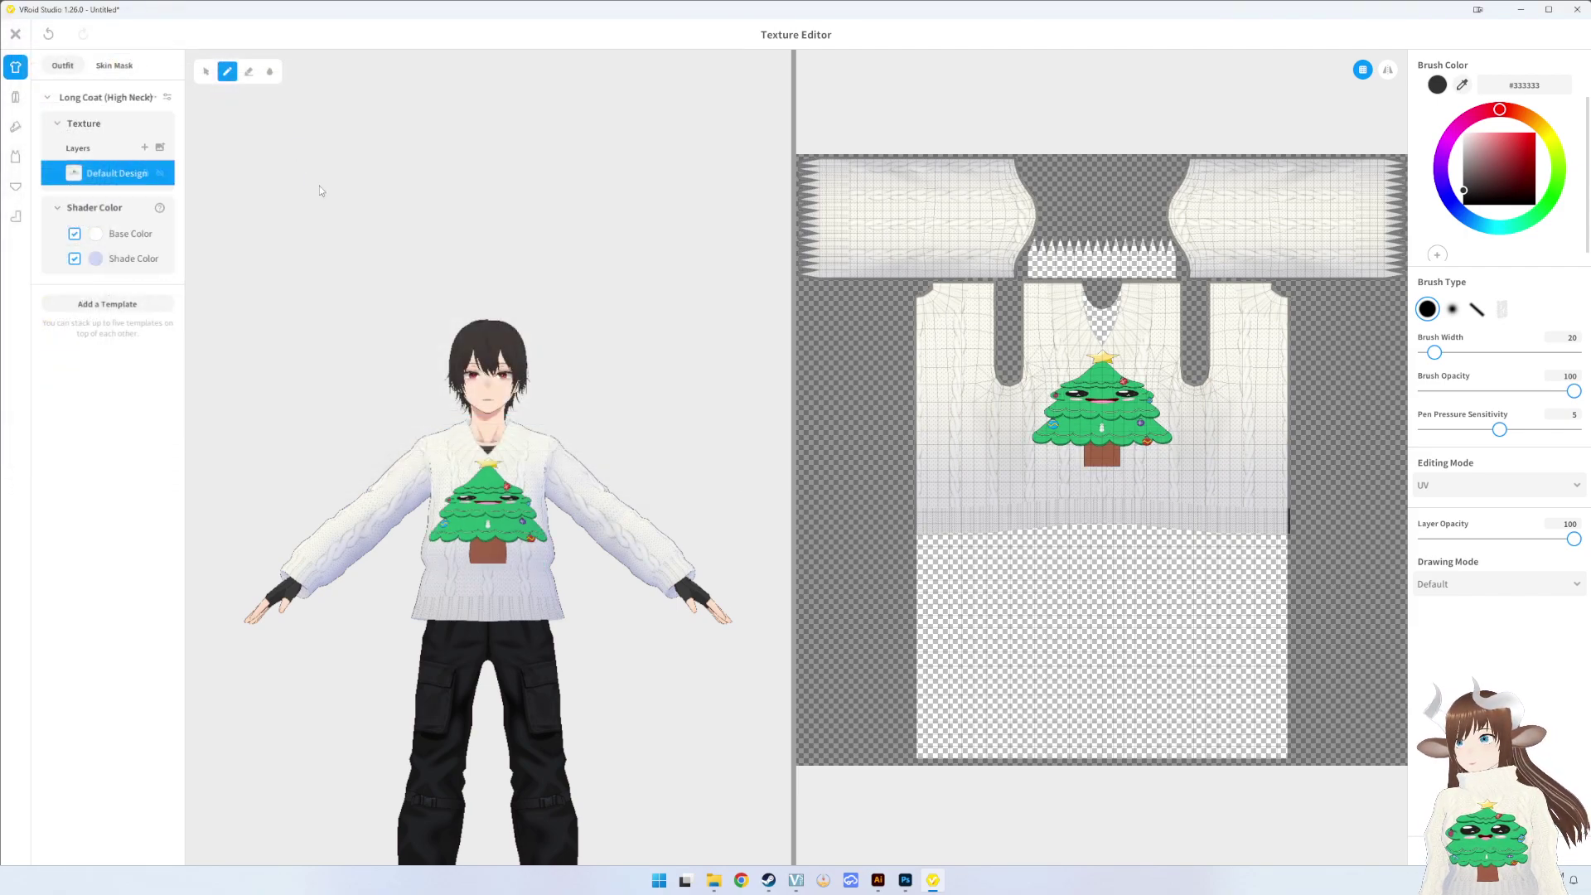
- Zoom and orbit to inspect the tree up close, then bring up Photoshop
{"action": "scroll", "coordinate": [426, 553], "scroll_direction": "up", "scroll_amount": 5}
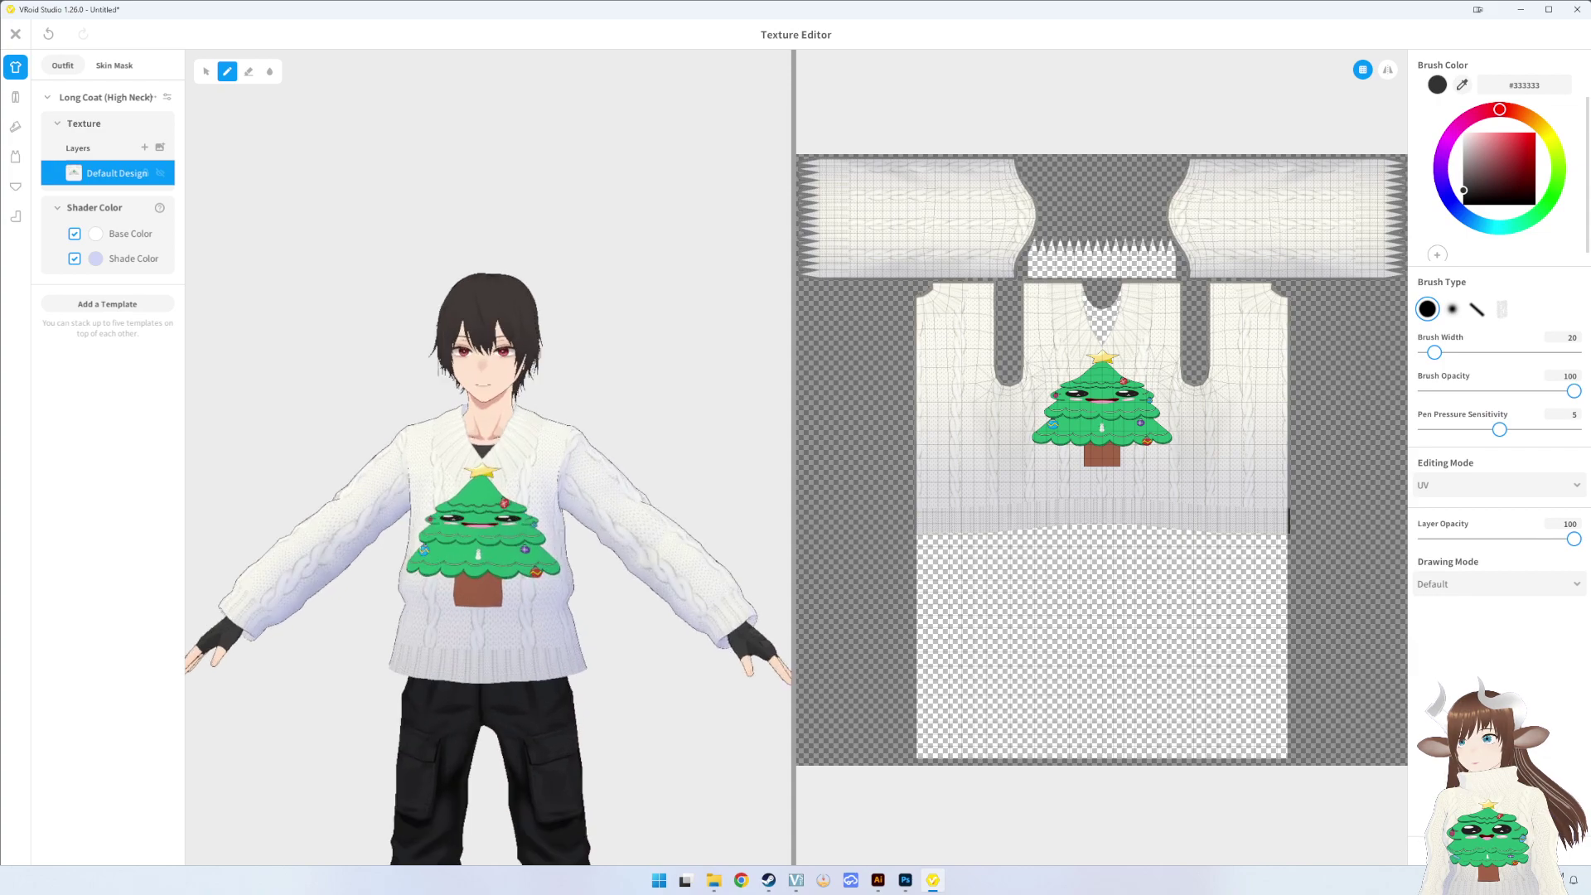
{"action": "scroll", "coordinate": [426, 552], "scroll_direction": "up", "scroll_amount": 2}
{"action": "mouse_move", "coordinate": [426, 552]}
{"action": "right_mouse_down"}
{"action": "mouse_move", "coordinate": [409, 554]}
{"action": "mouse_move", "coordinate": [791, 746]}
{"action": "right_mouse_up"}
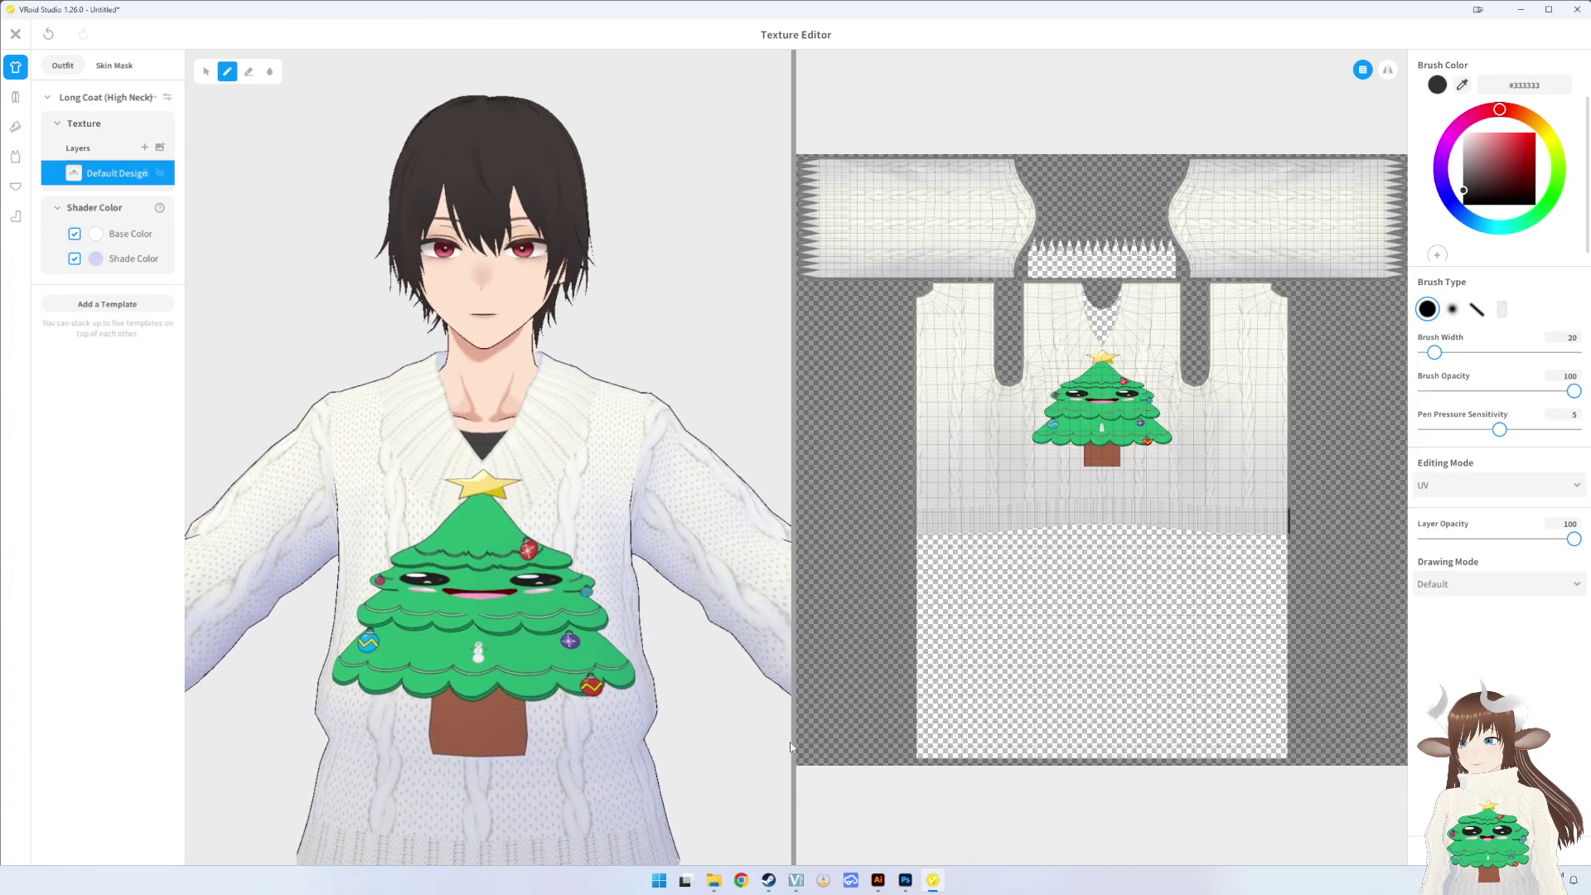
{"action": "left_click", "coordinate": [902, 887]}
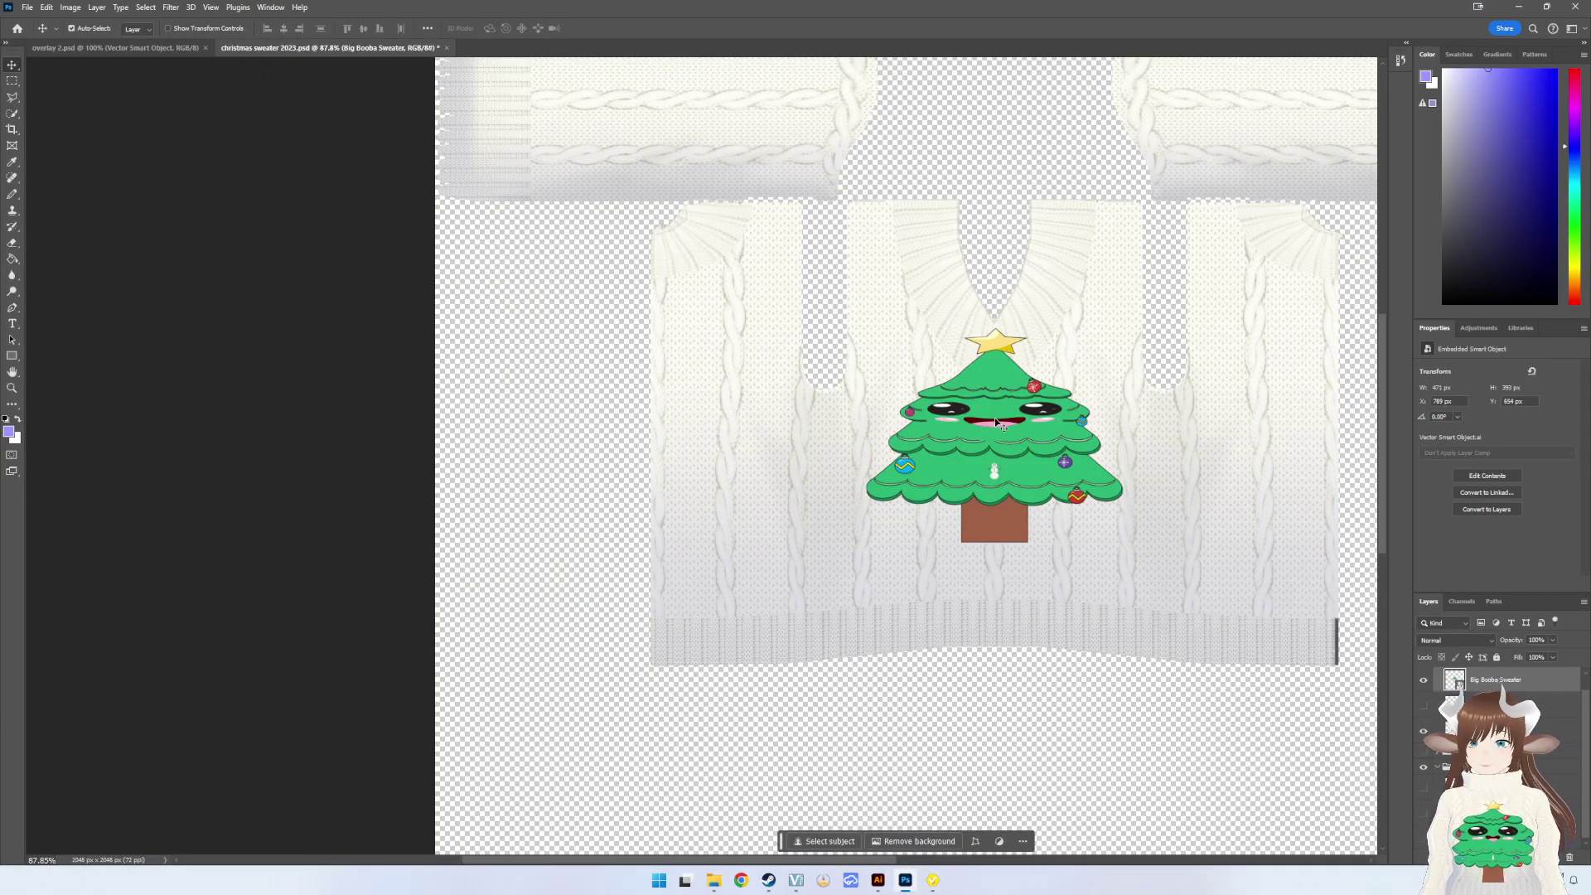
- Stretch the smiling tree taller to about 114% height and commit the transform
{"action": "key", "text": "ctrl+t"}
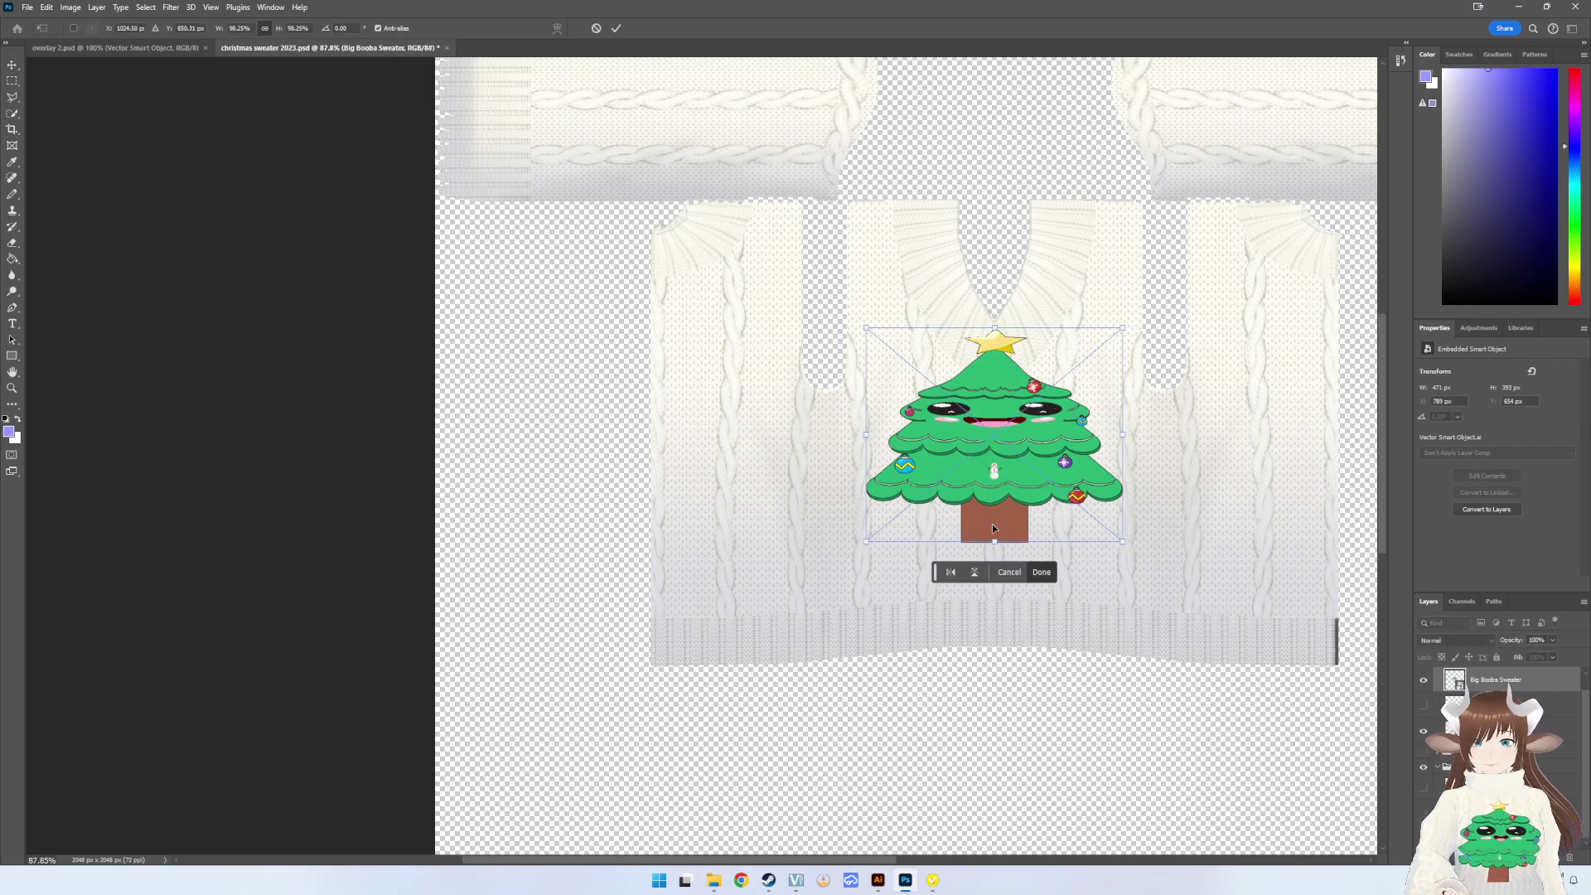
{"action": "left_click_drag", "start_coordinate": [995, 545], "coordinate": [997, 590]}
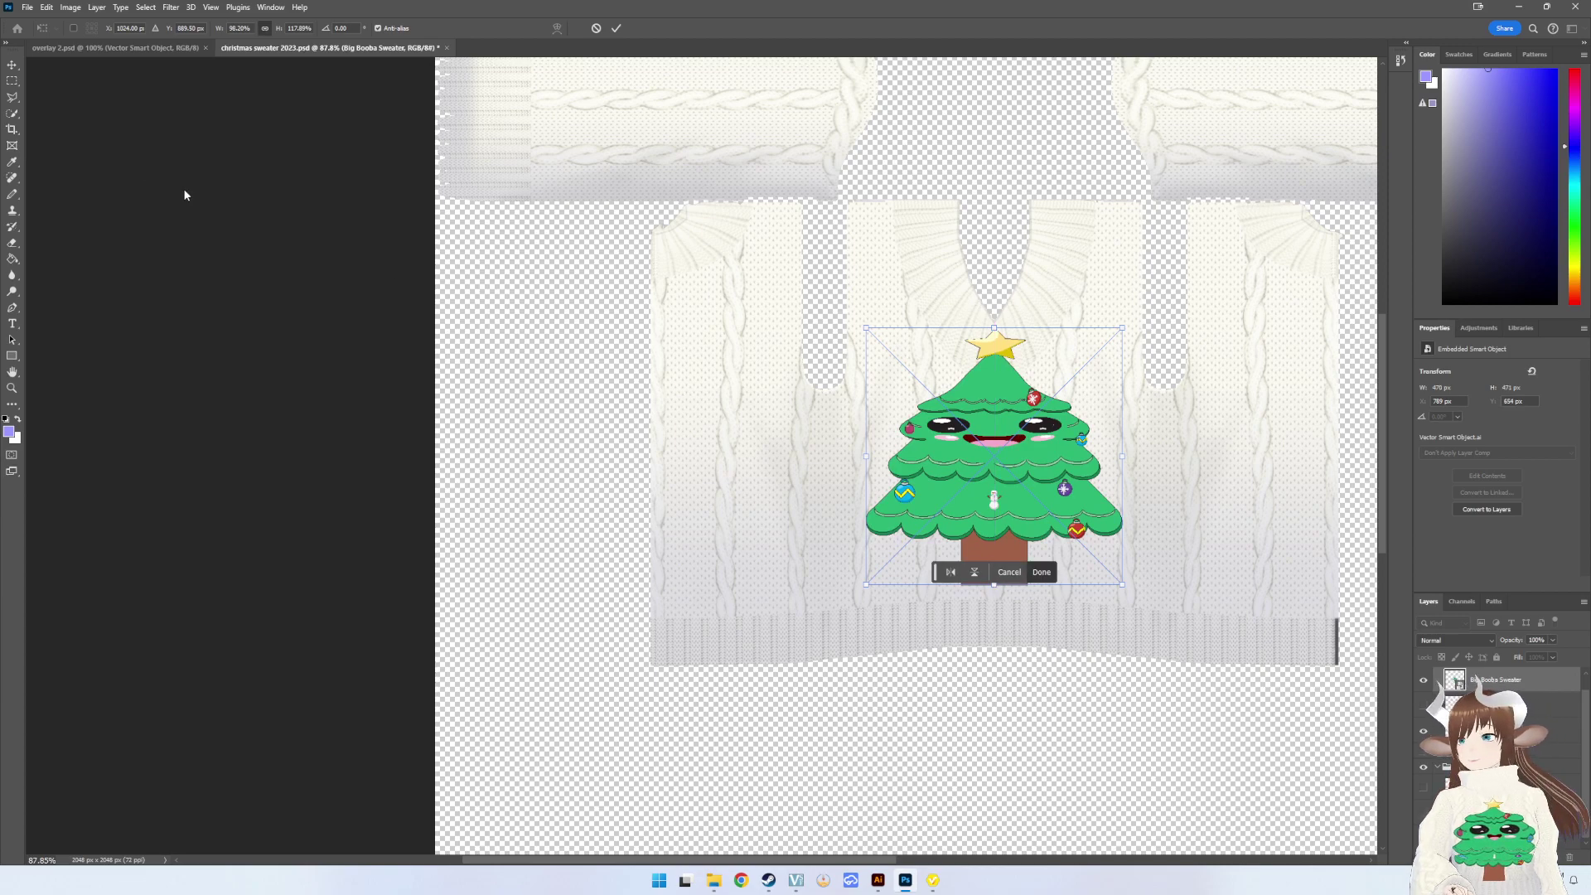
{"action": "key", "text": "Return"}
{"action": "left_click", "coordinate": [25, 7]}
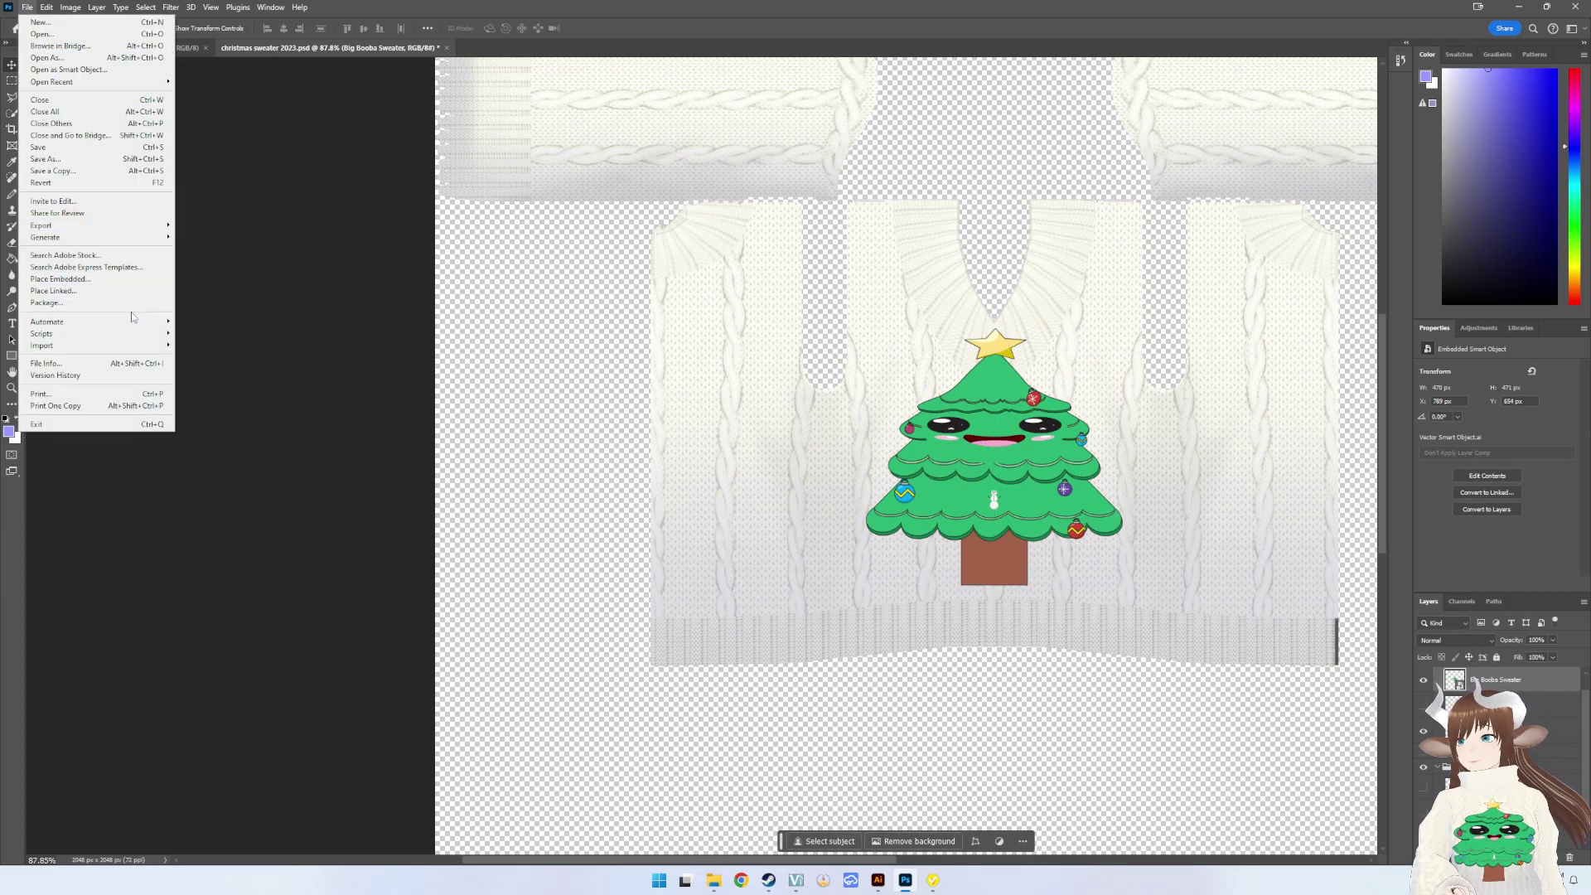
- Quick-export the texture as PNG over the Xmas No Collar Sweater 1 Big Chest file
{"action": "mouse_move", "coordinate": [42, 225]}
{"action": "left_click", "coordinate": [191, 226]}
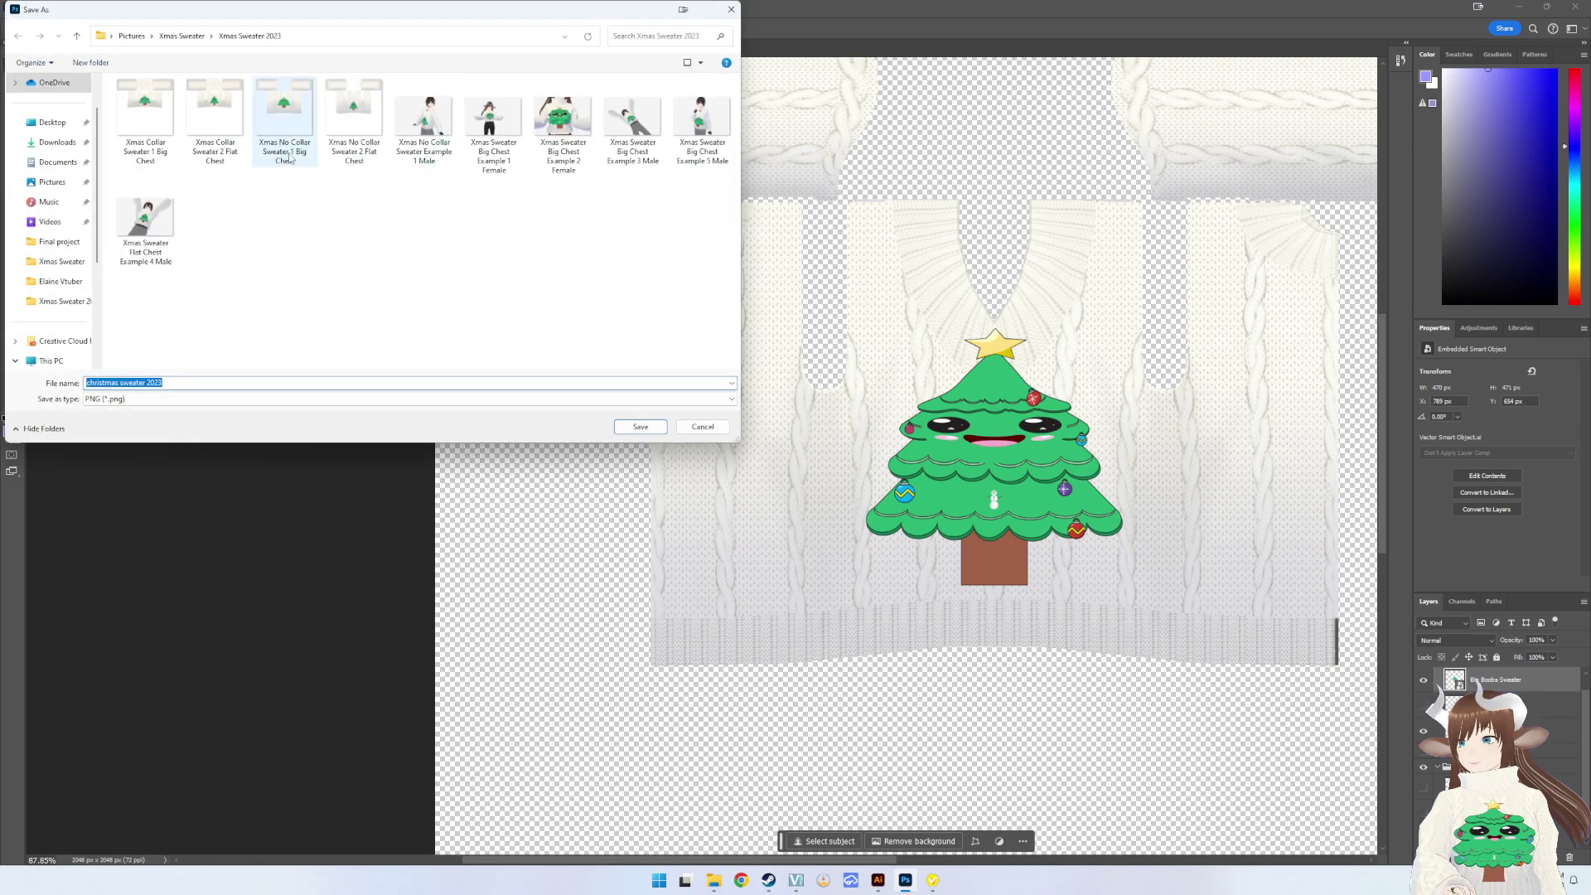
{"action": "double_click", "coordinate": [286, 124]}
{"action": "left_click", "coordinate": [829, 440]}
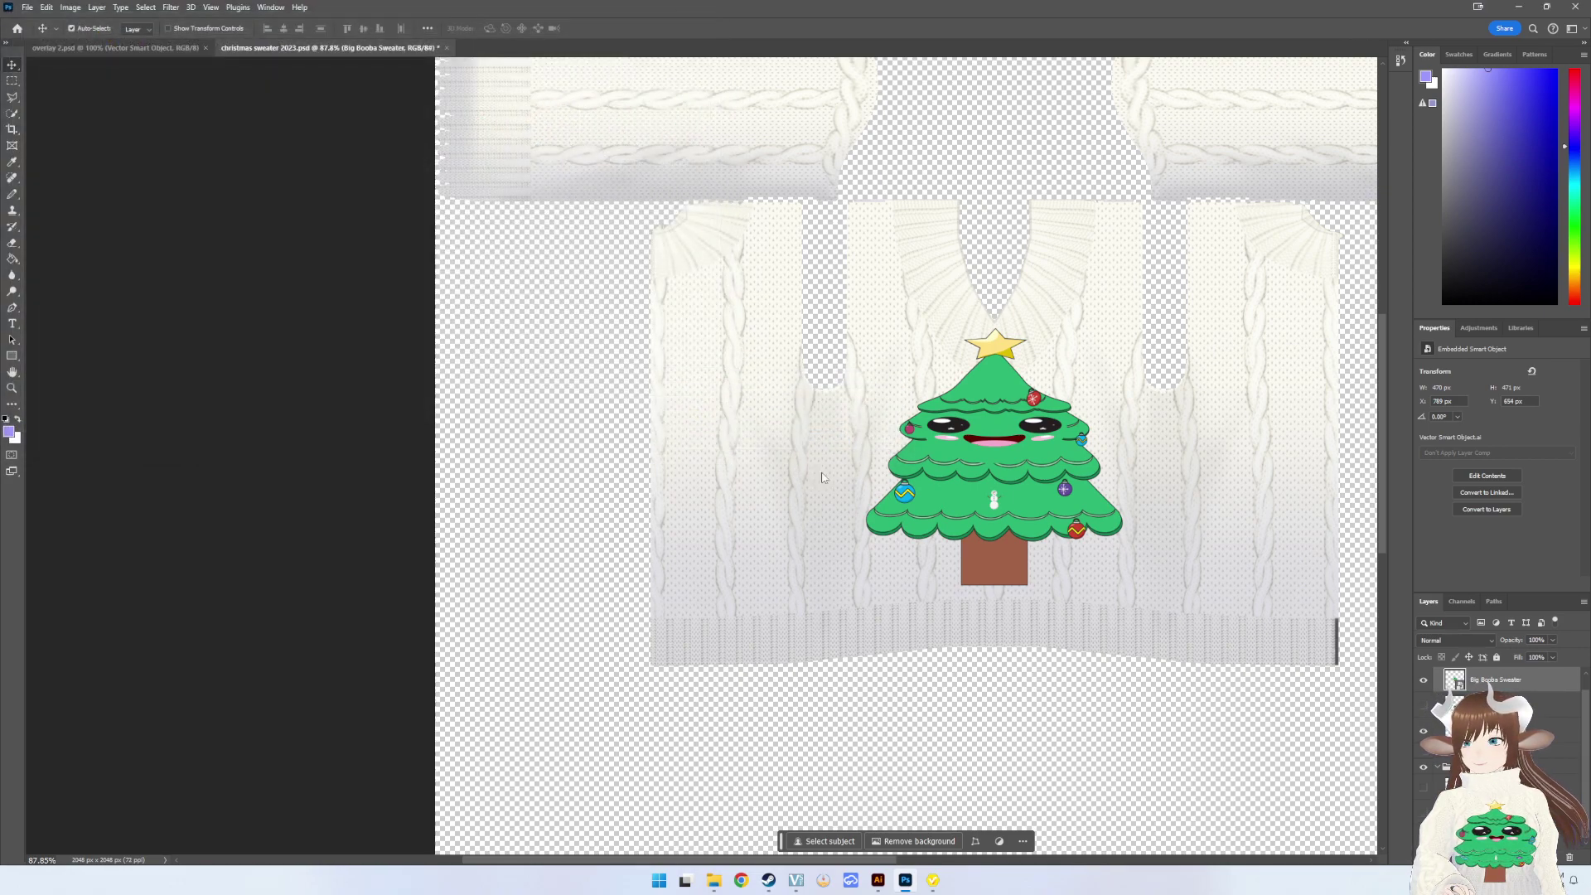
{"action": "left_click", "coordinate": [933, 881]}
- Import the stretched-tree PNG into Default Design, check it on the model, and close the editor
{"action": "right_click", "coordinate": [123, 172]}
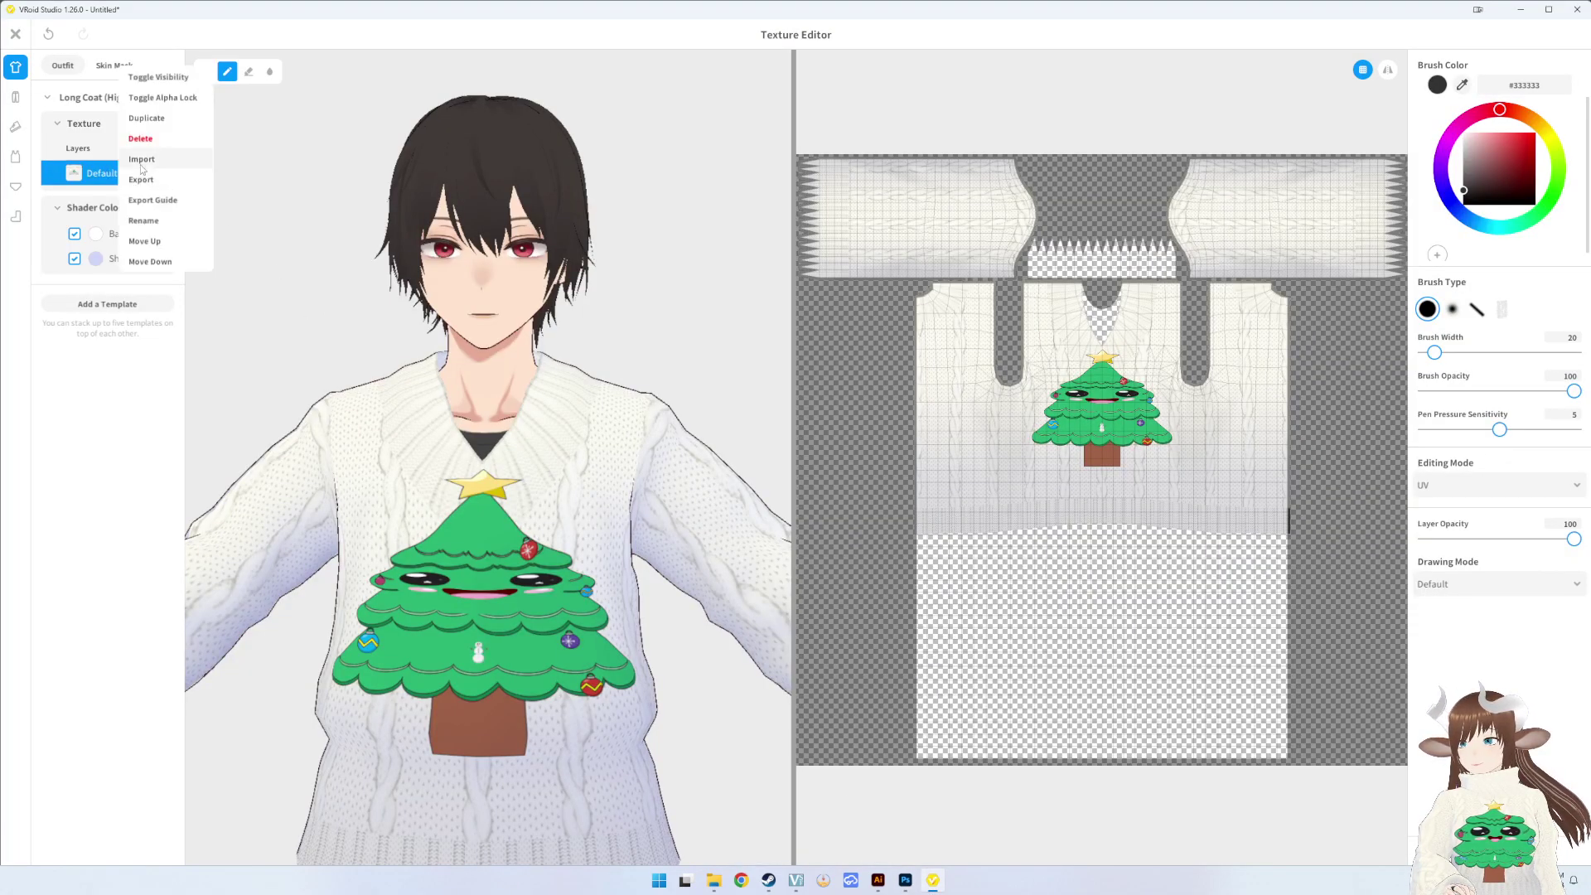
{"action": "left_click", "coordinate": [142, 164]}
{"action": "double_click", "coordinate": [302, 169]}
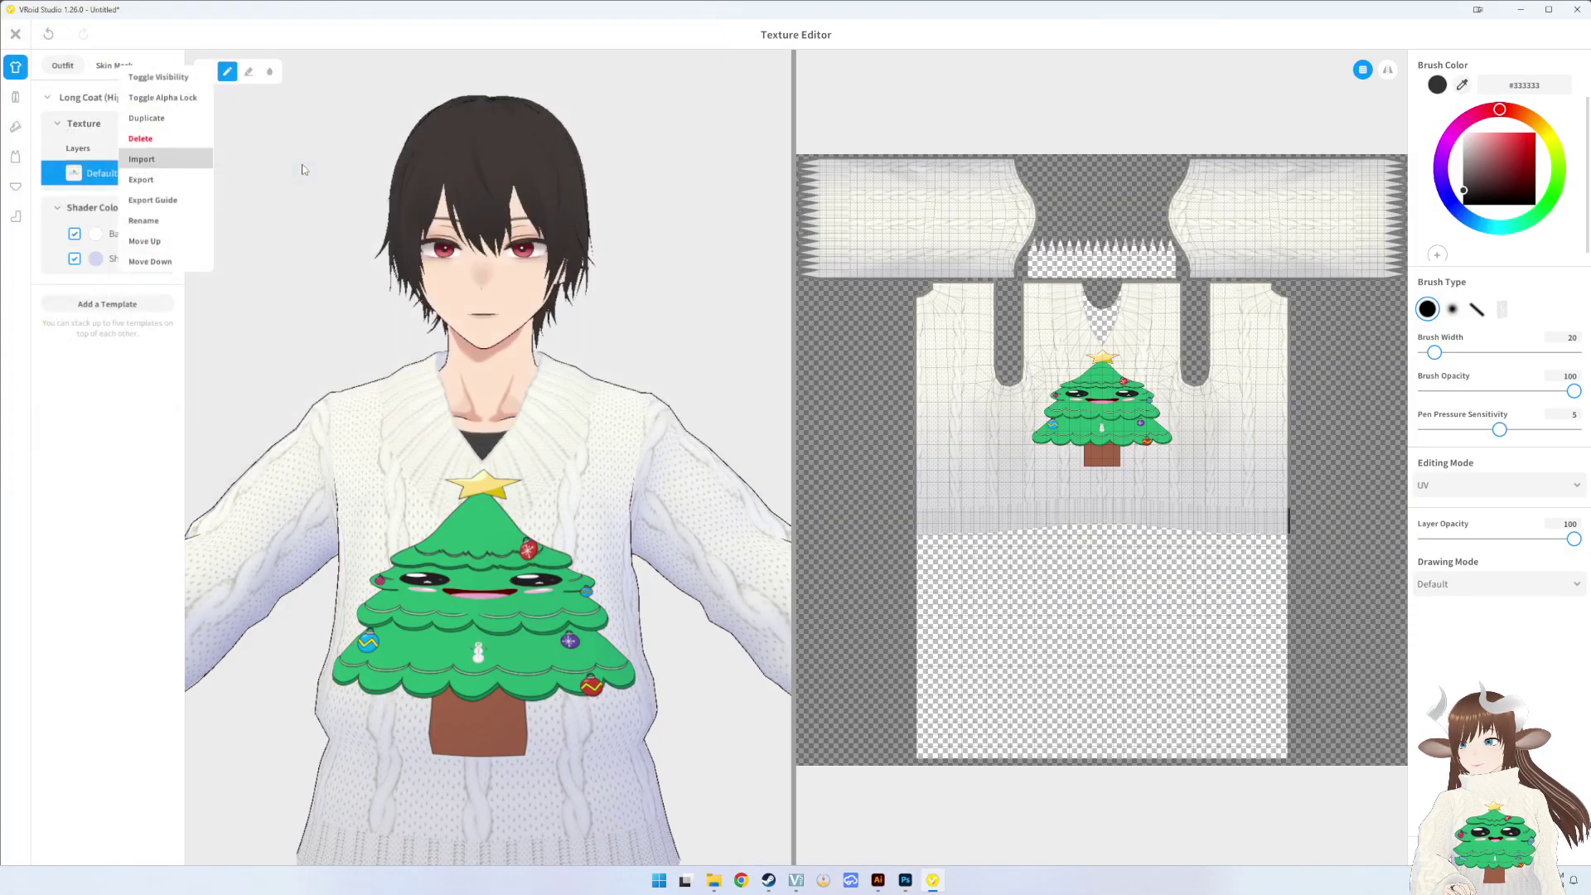
{"action": "mouse_move", "coordinate": [303, 169]}
{"action": "right_mouse_down"}
{"action": "mouse_move", "coordinate": [356, 178]}
{"action": "mouse_move", "coordinate": [158, 201]}
{"action": "right_mouse_up"}
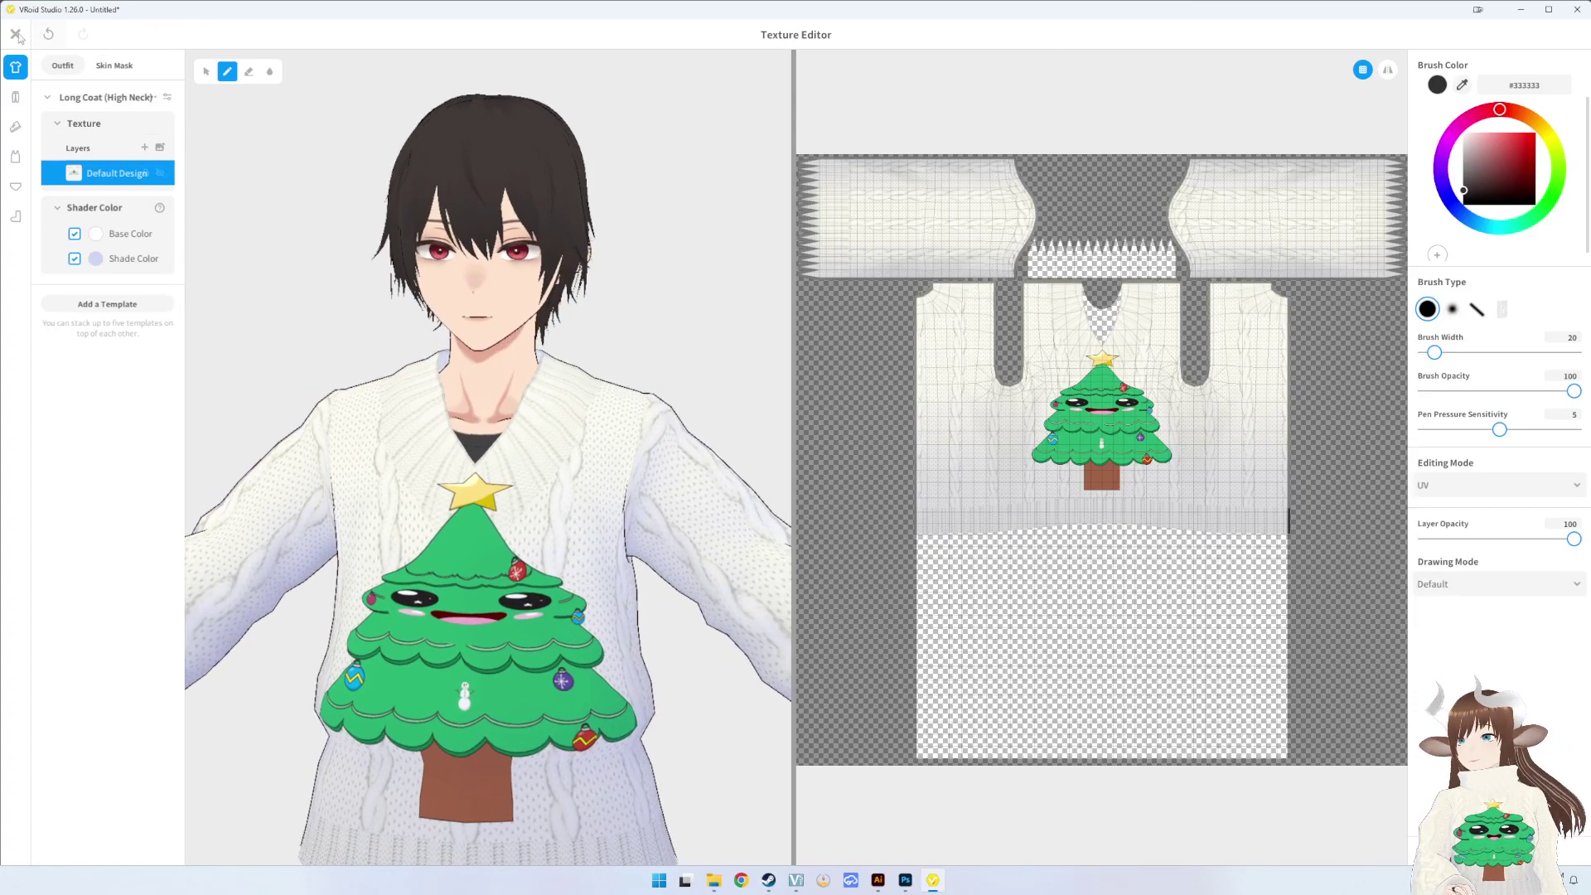
{"action": "key", "text": "Escape"}
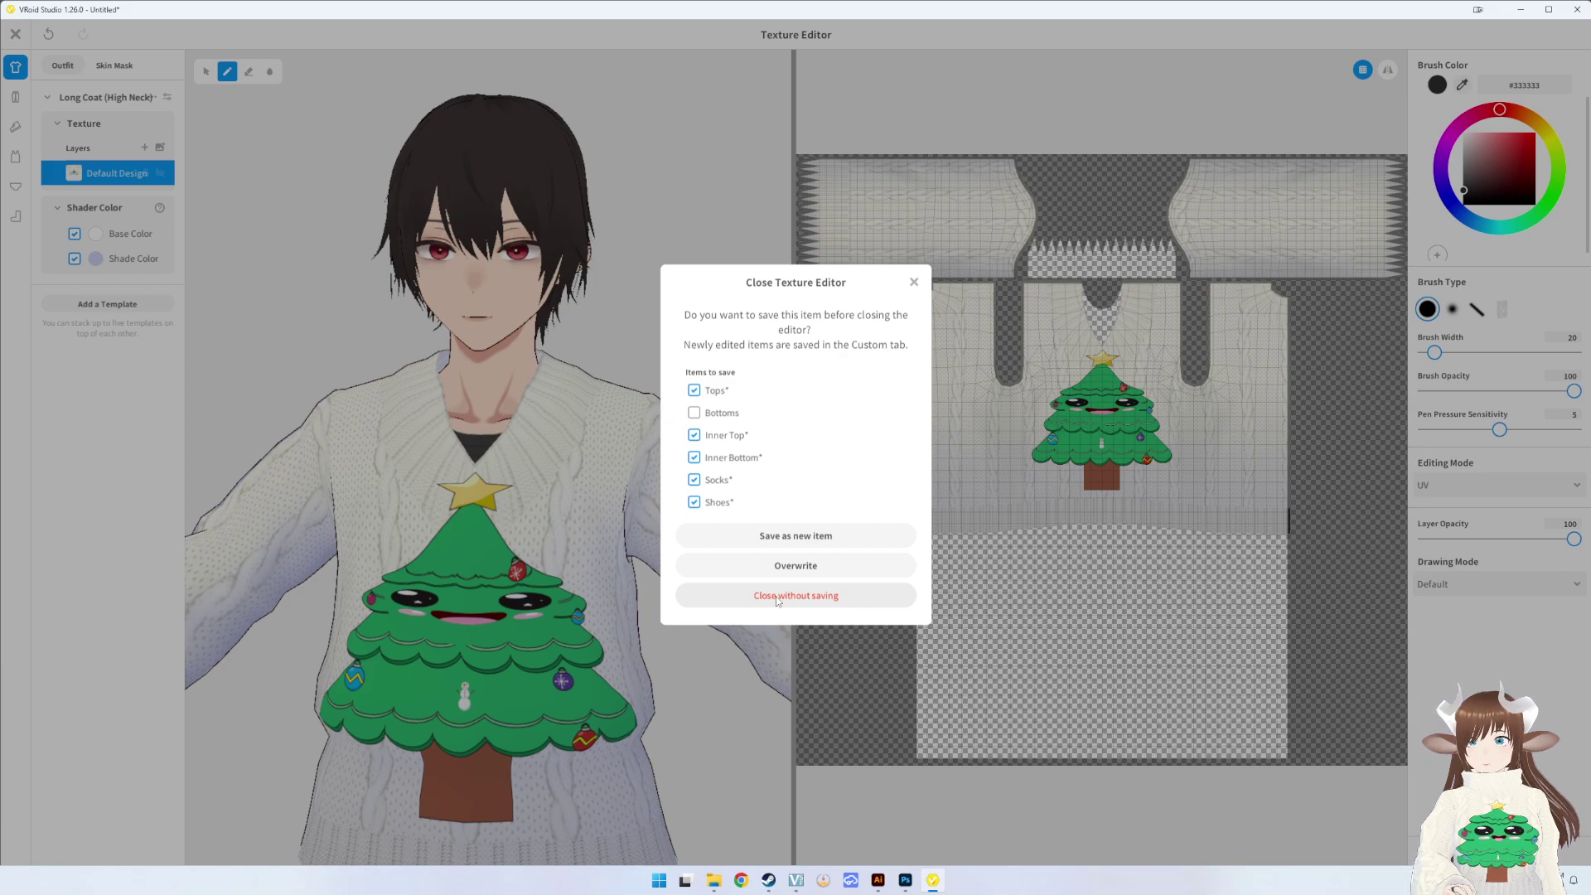
- Close without saving, then pose the character in Standby 5 in Photo Booth and pause it
{"action": "left_click", "coordinate": [777, 597]}
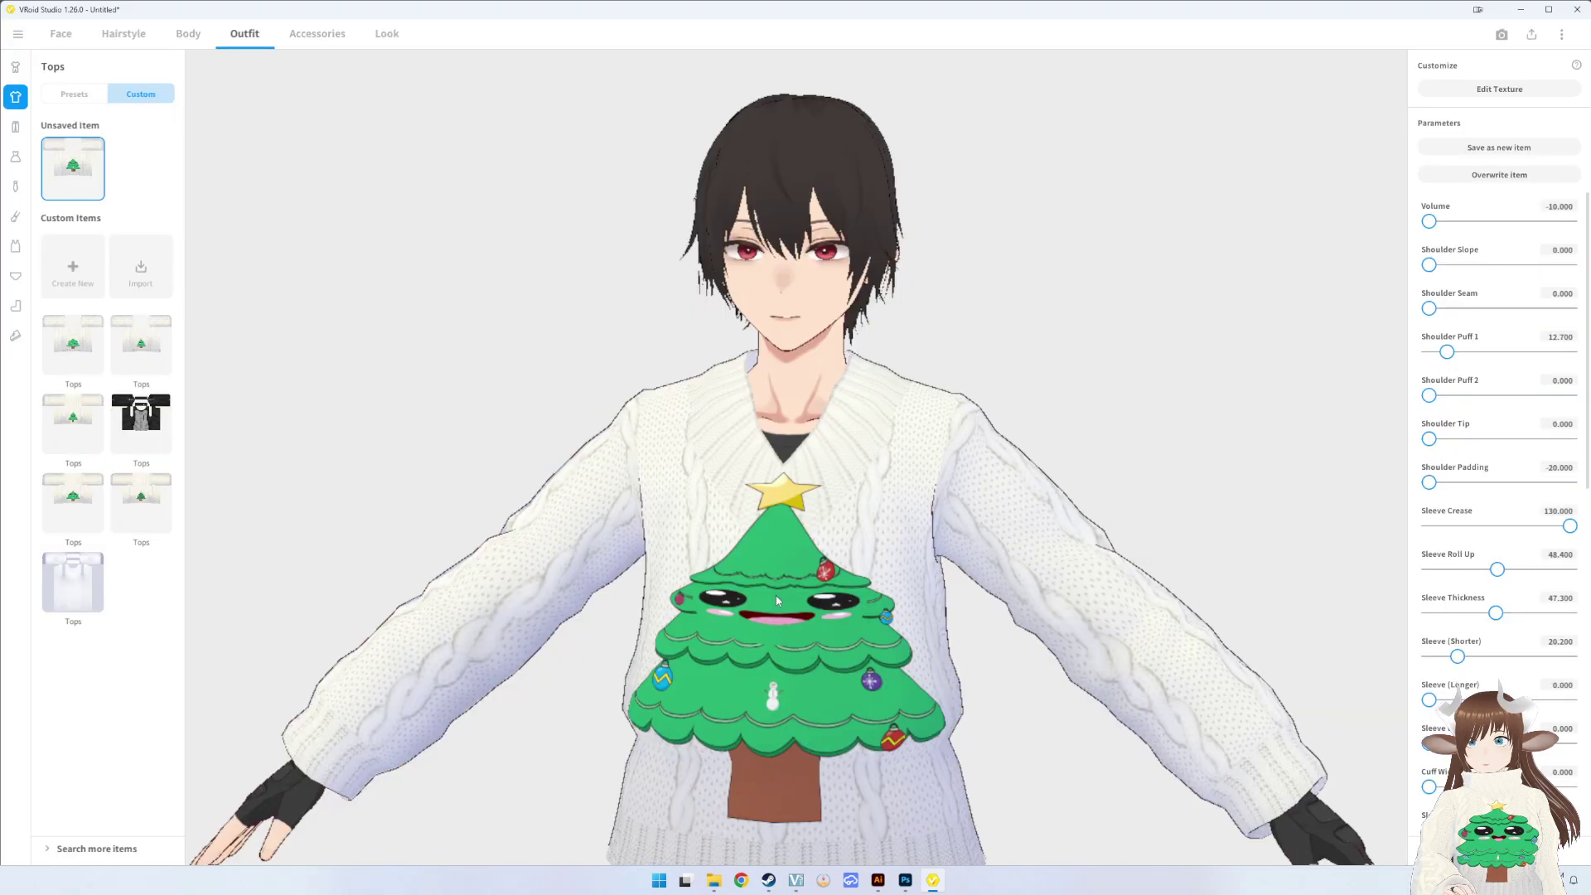
{"action": "left_click", "coordinate": [1502, 36]}
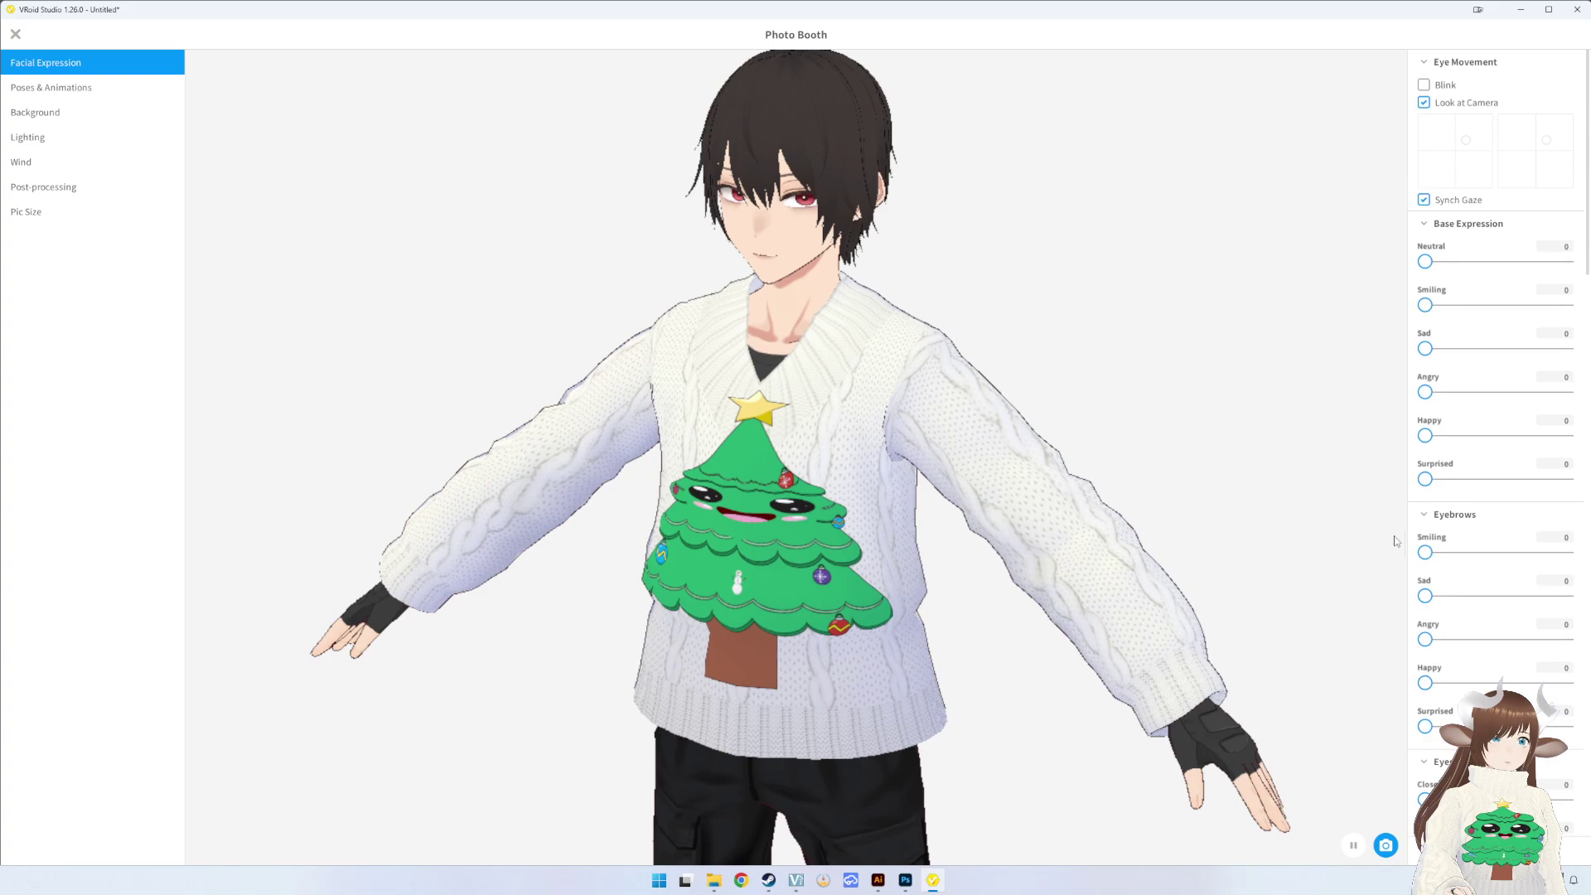
{"action": "left_click", "coordinate": [51, 87]}
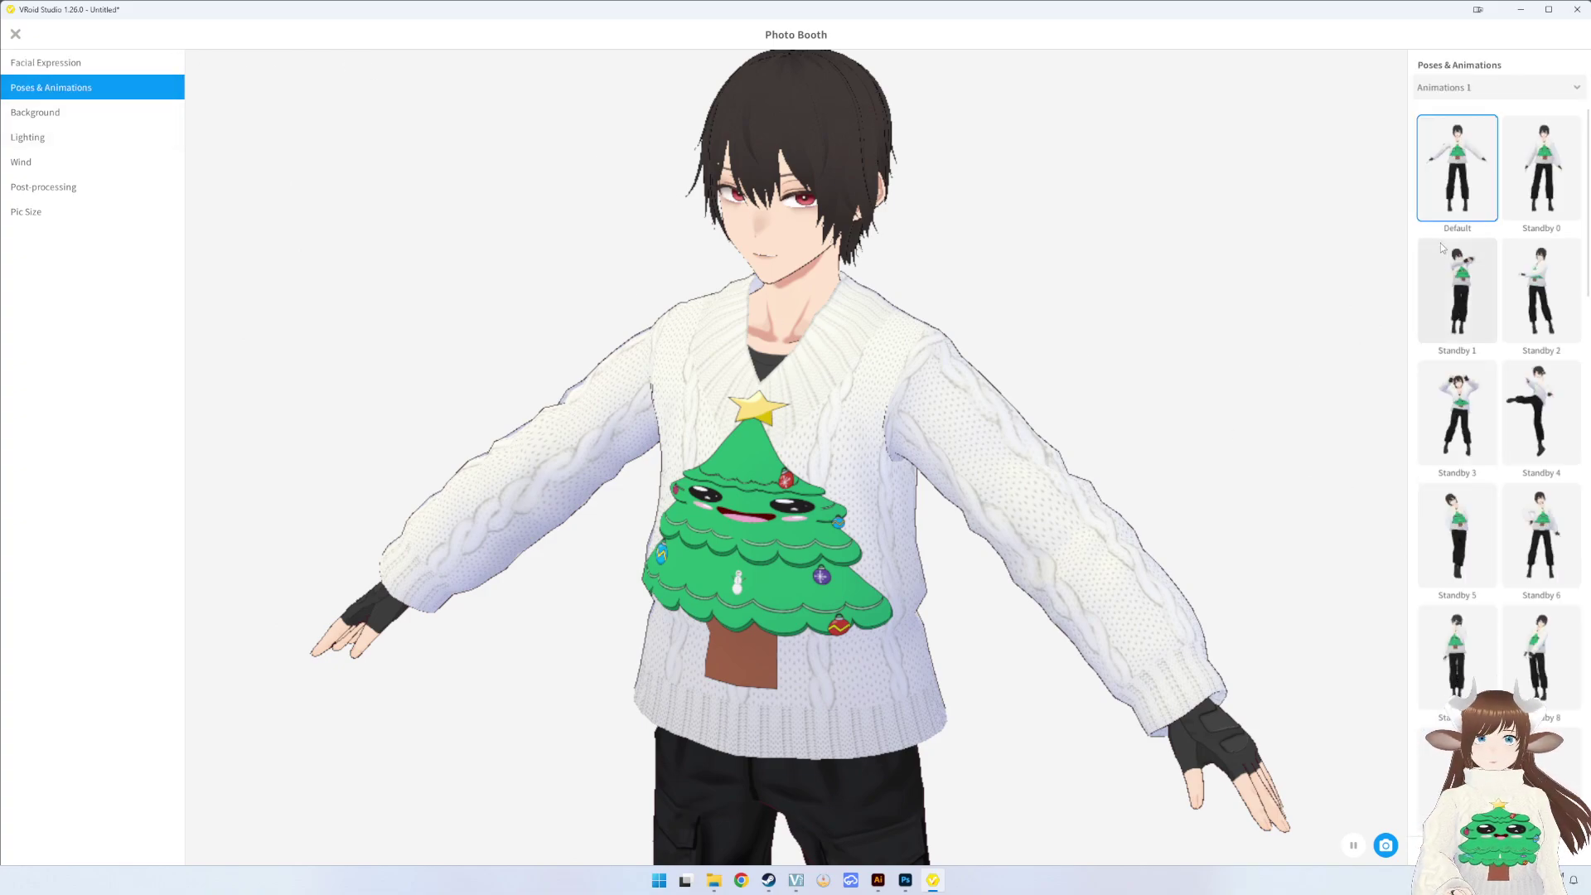
{"action": "left_click", "coordinate": [1442, 249]}
{"action": "left_click", "coordinate": [1459, 522]}
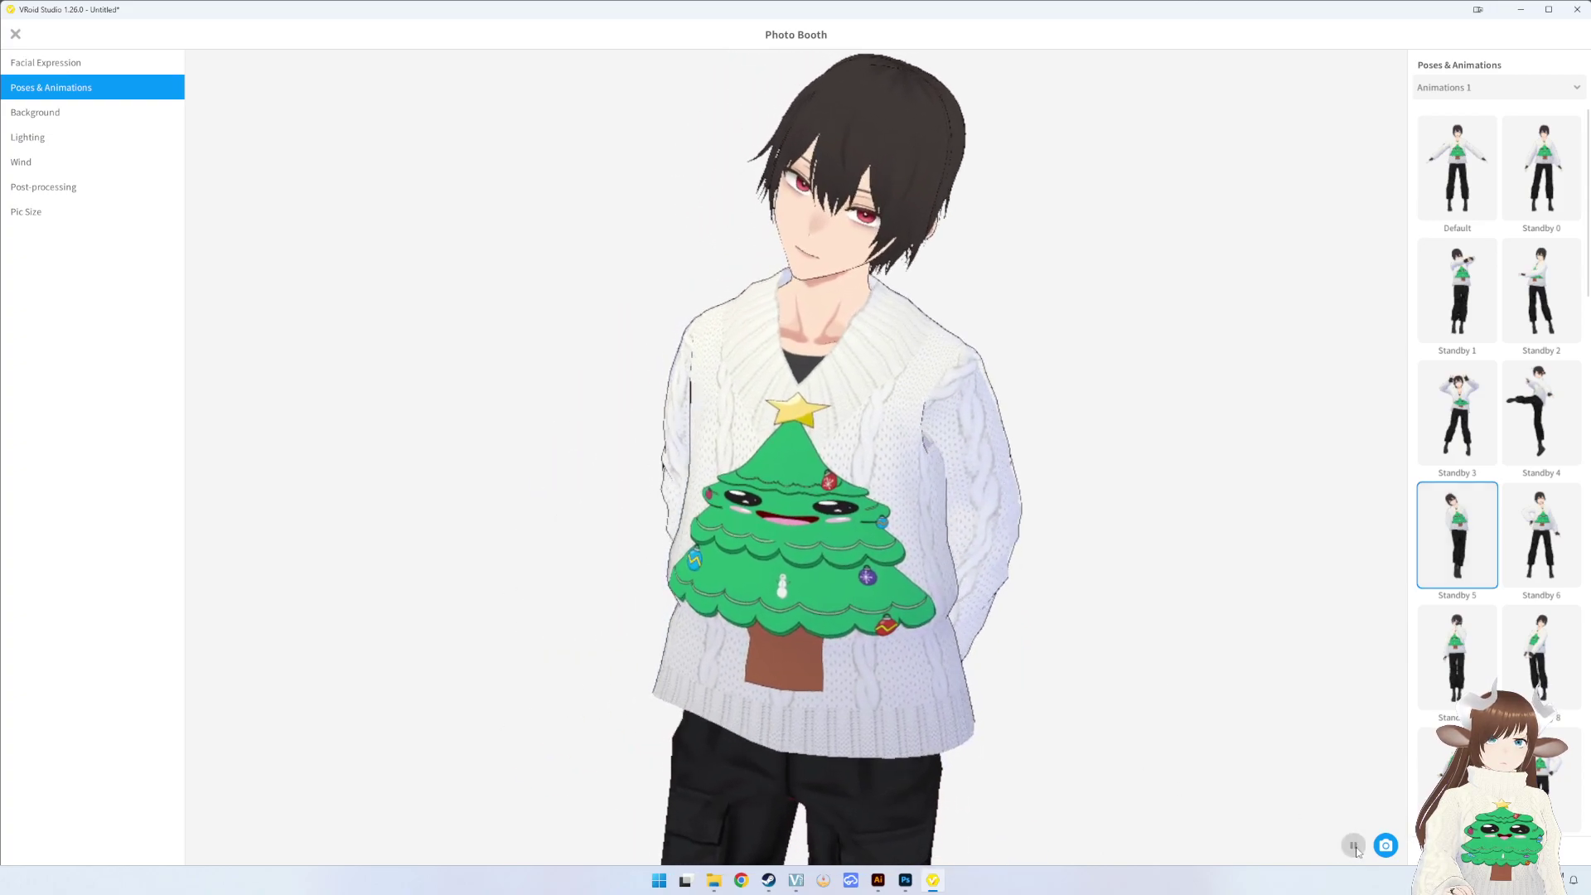
{"action": "left_click", "coordinate": [1355, 848]}
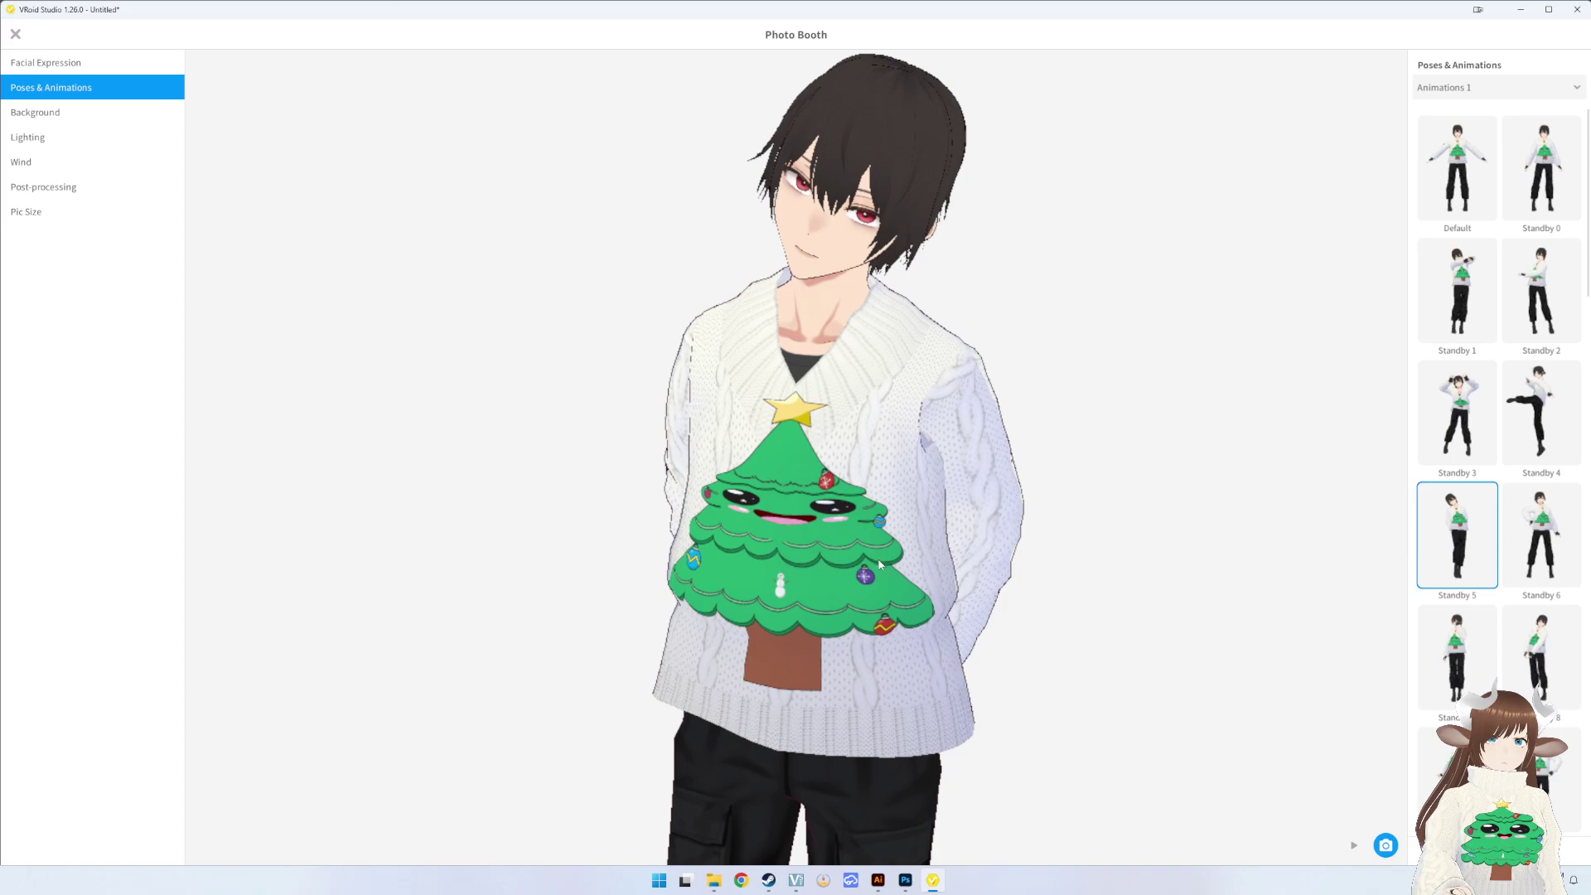
- Orbit and zoom to frame the sweater, then take a snapshot
{"action": "left_click_drag", "start_coordinate": [880, 565], "coordinate": [900, 574]}
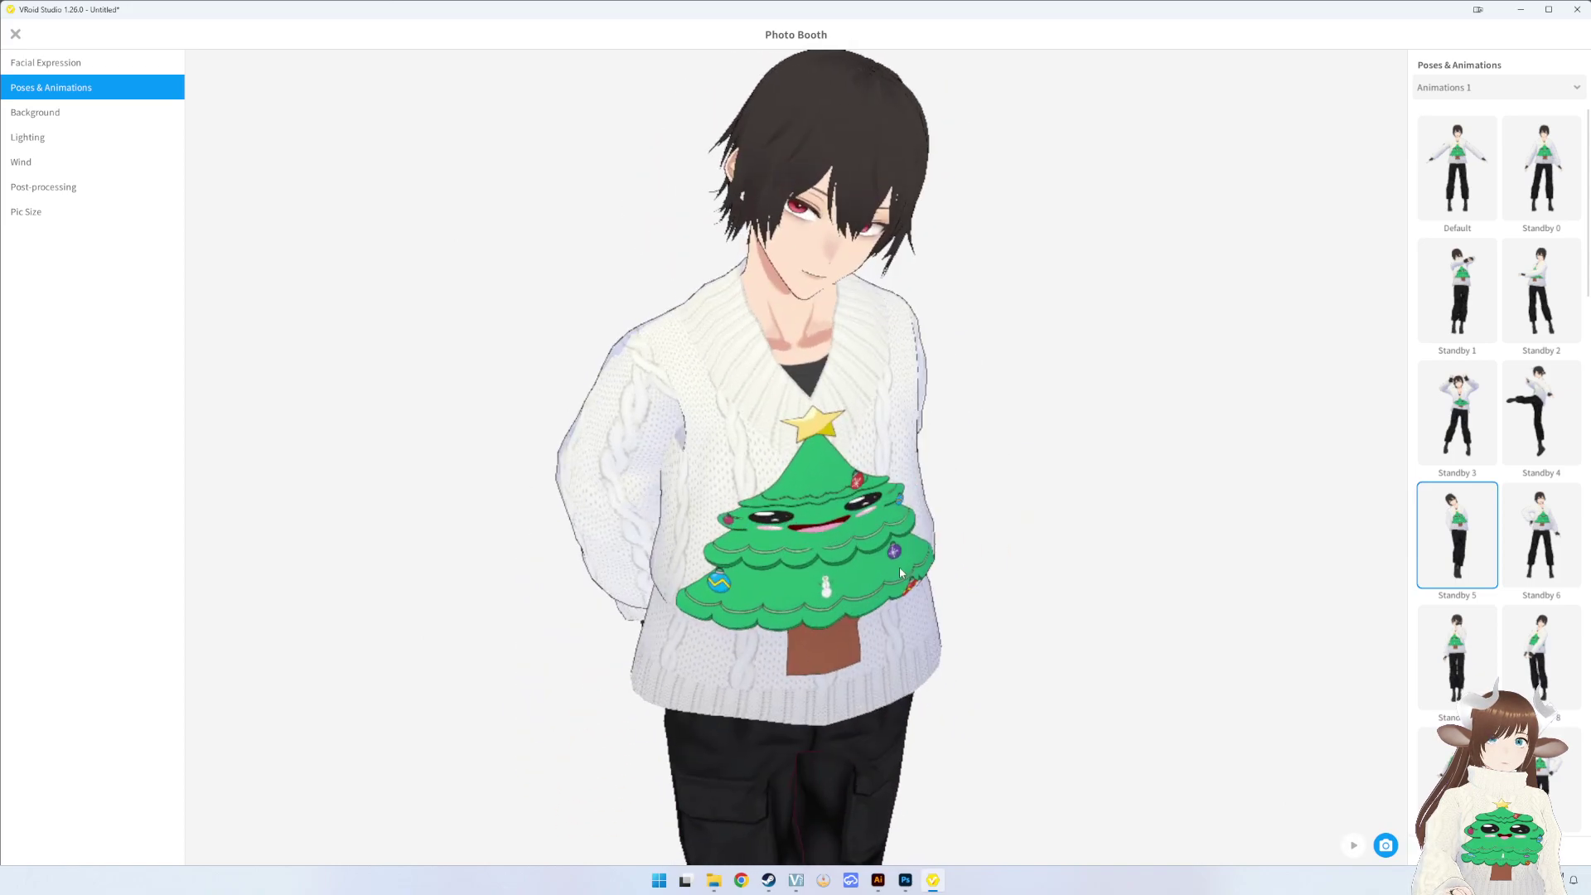
{"action": "left_click_drag", "start_coordinate": [898, 566], "coordinate": [867, 547]}
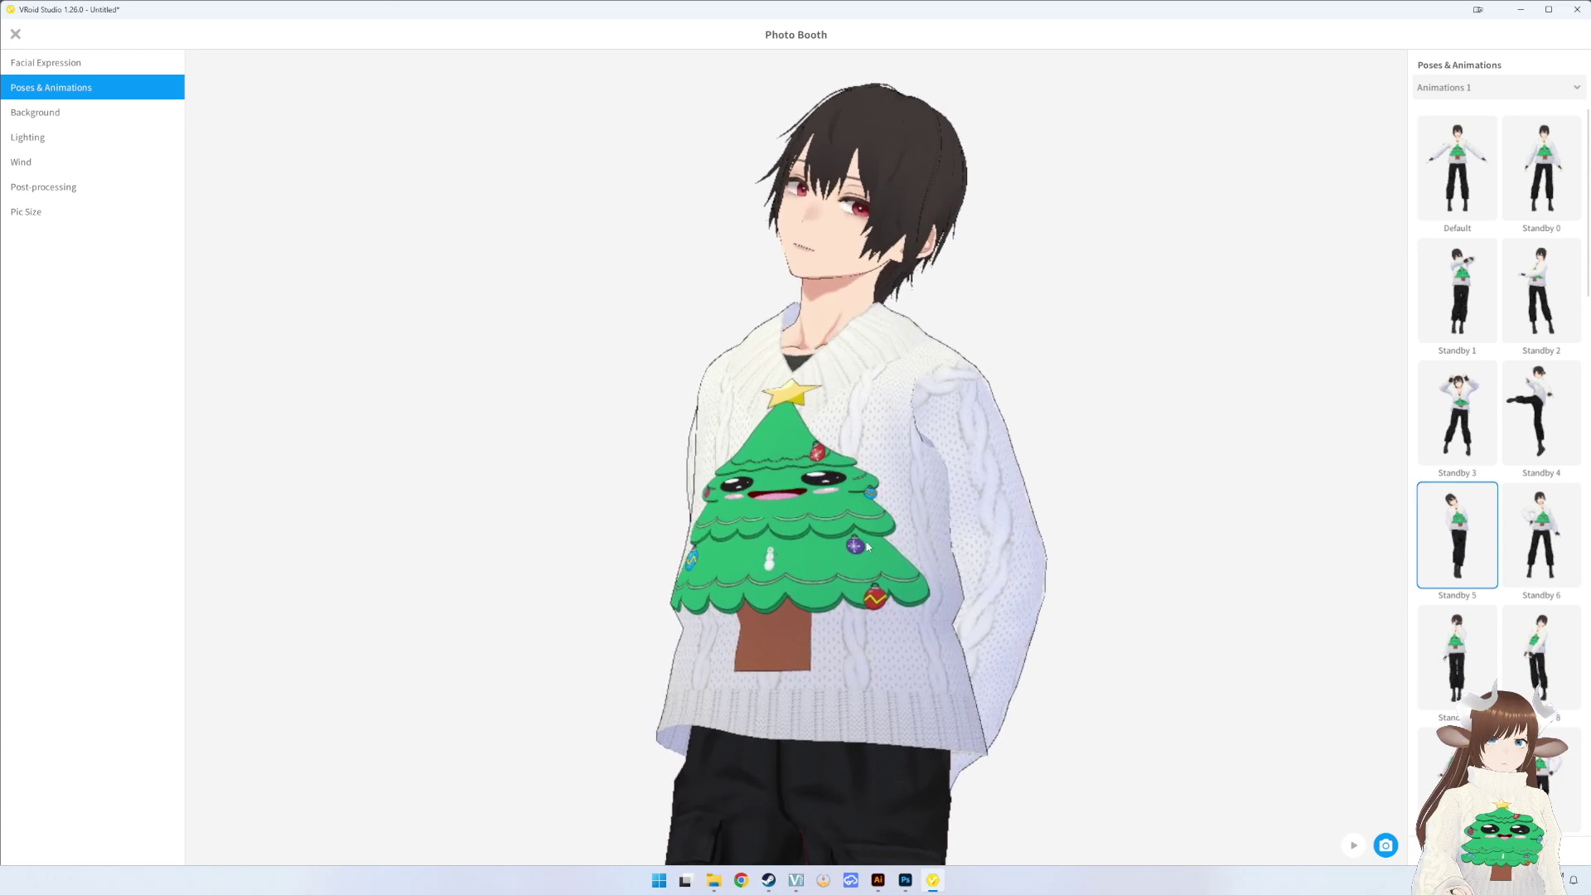
{"action": "scroll", "coordinate": [866, 544], "scroll_direction": "up", "scroll_amount": 2}
{"action": "scroll", "coordinate": [862, 542], "scroll_direction": "up", "scroll_amount": 2}
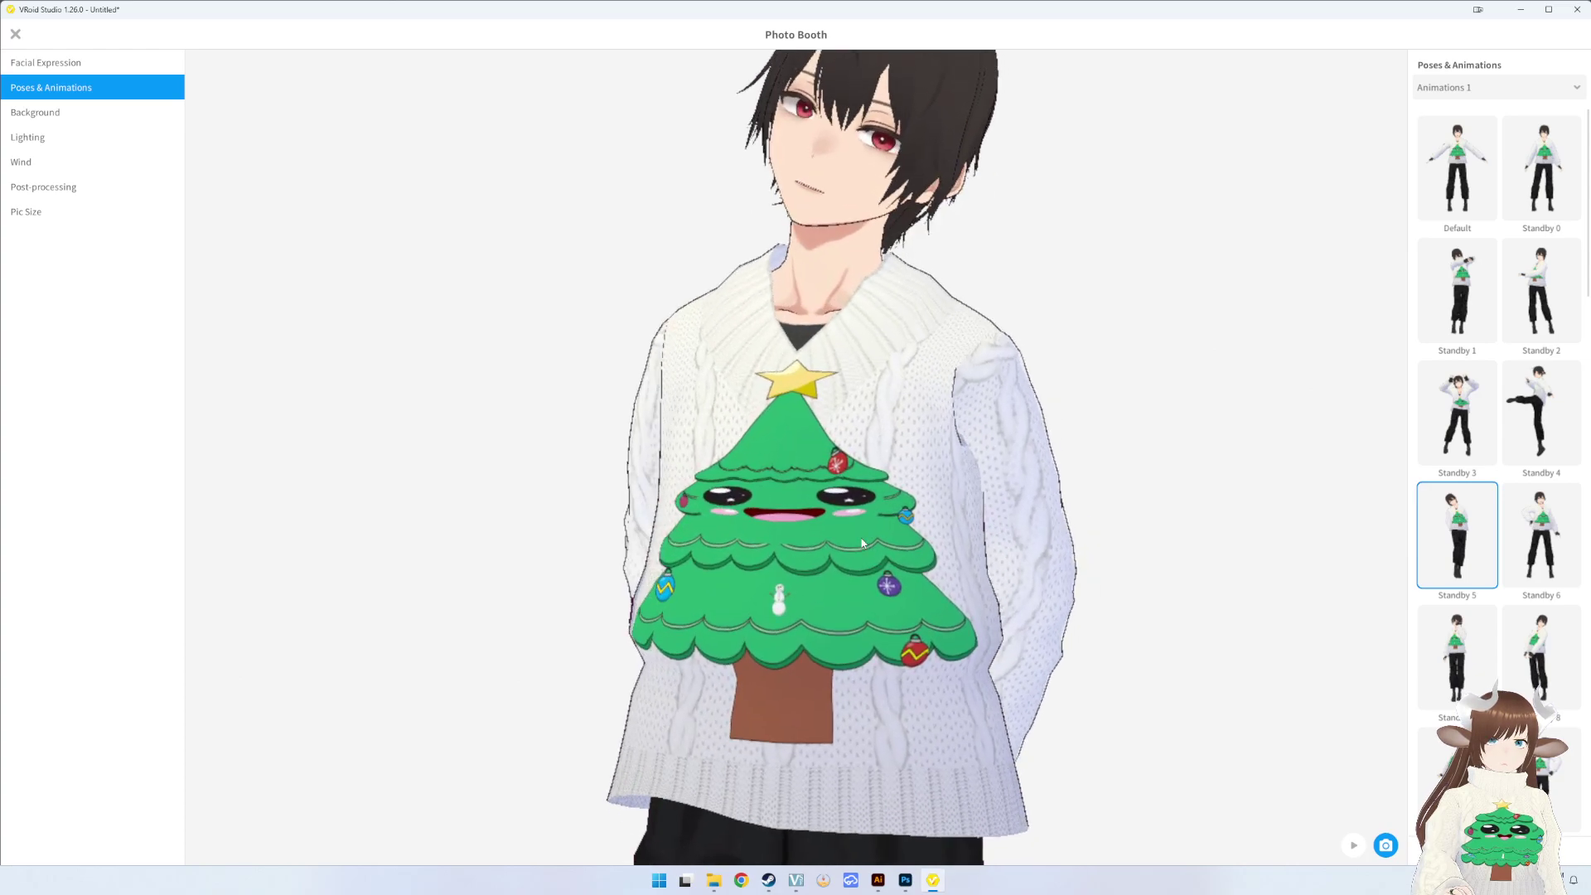
{"action": "left_click_drag", "start_coordinate": [861, 543], "coordinate": [860, 547]}
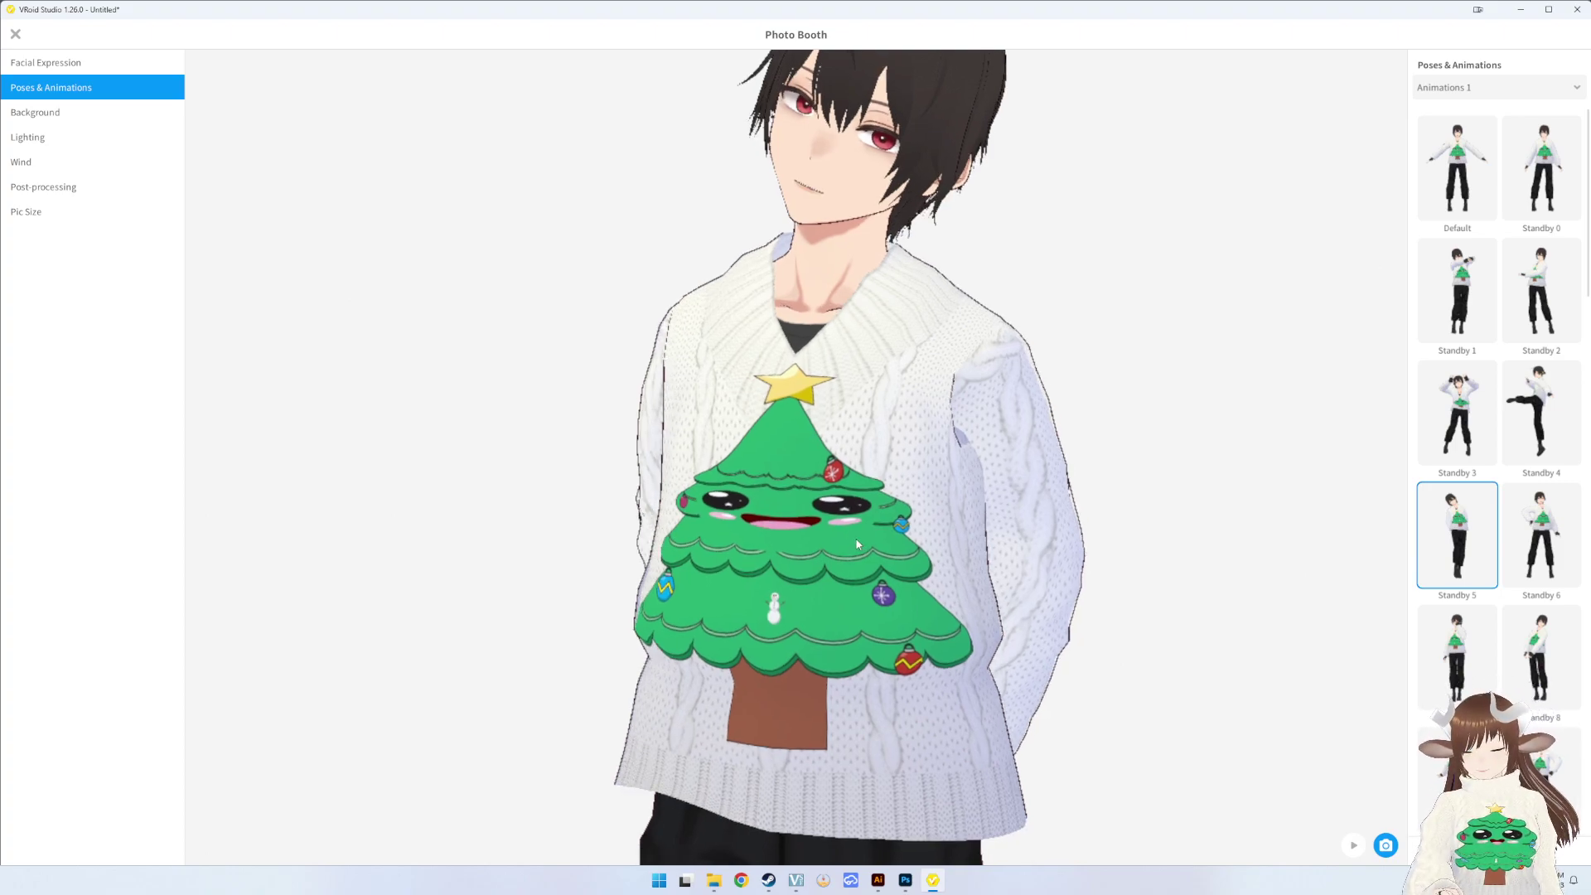
{"action": "left_click", "coordinate": [1380, 849]}
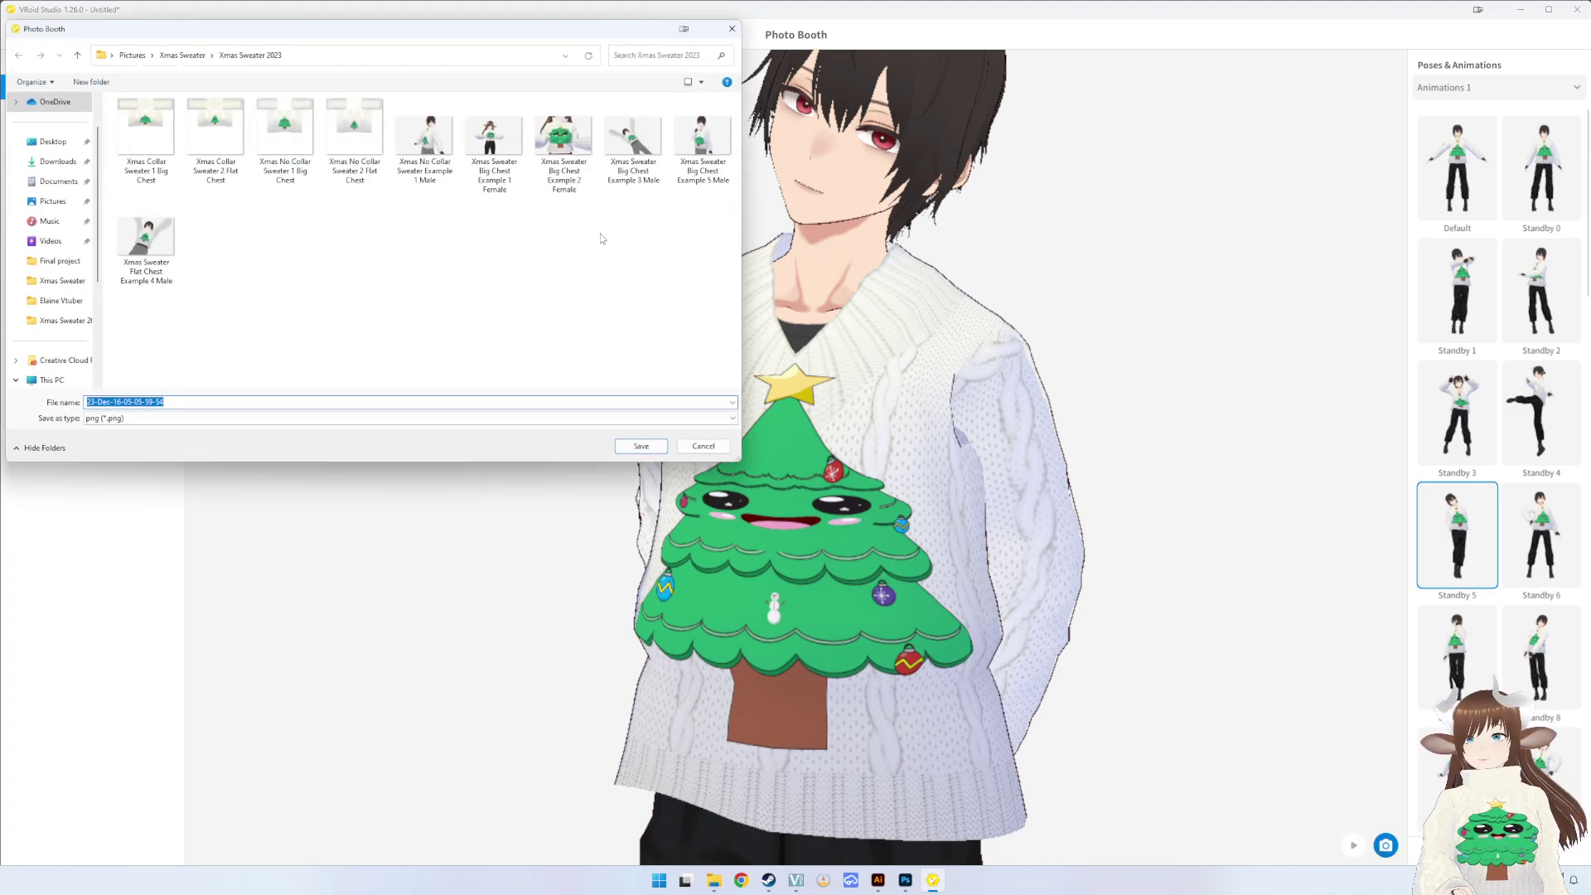
- Save the Photo Booth snapshot over Xmas No Collar Sweater Example 1 Male
{"action": "left_click", "coordinate": [432, 174]}
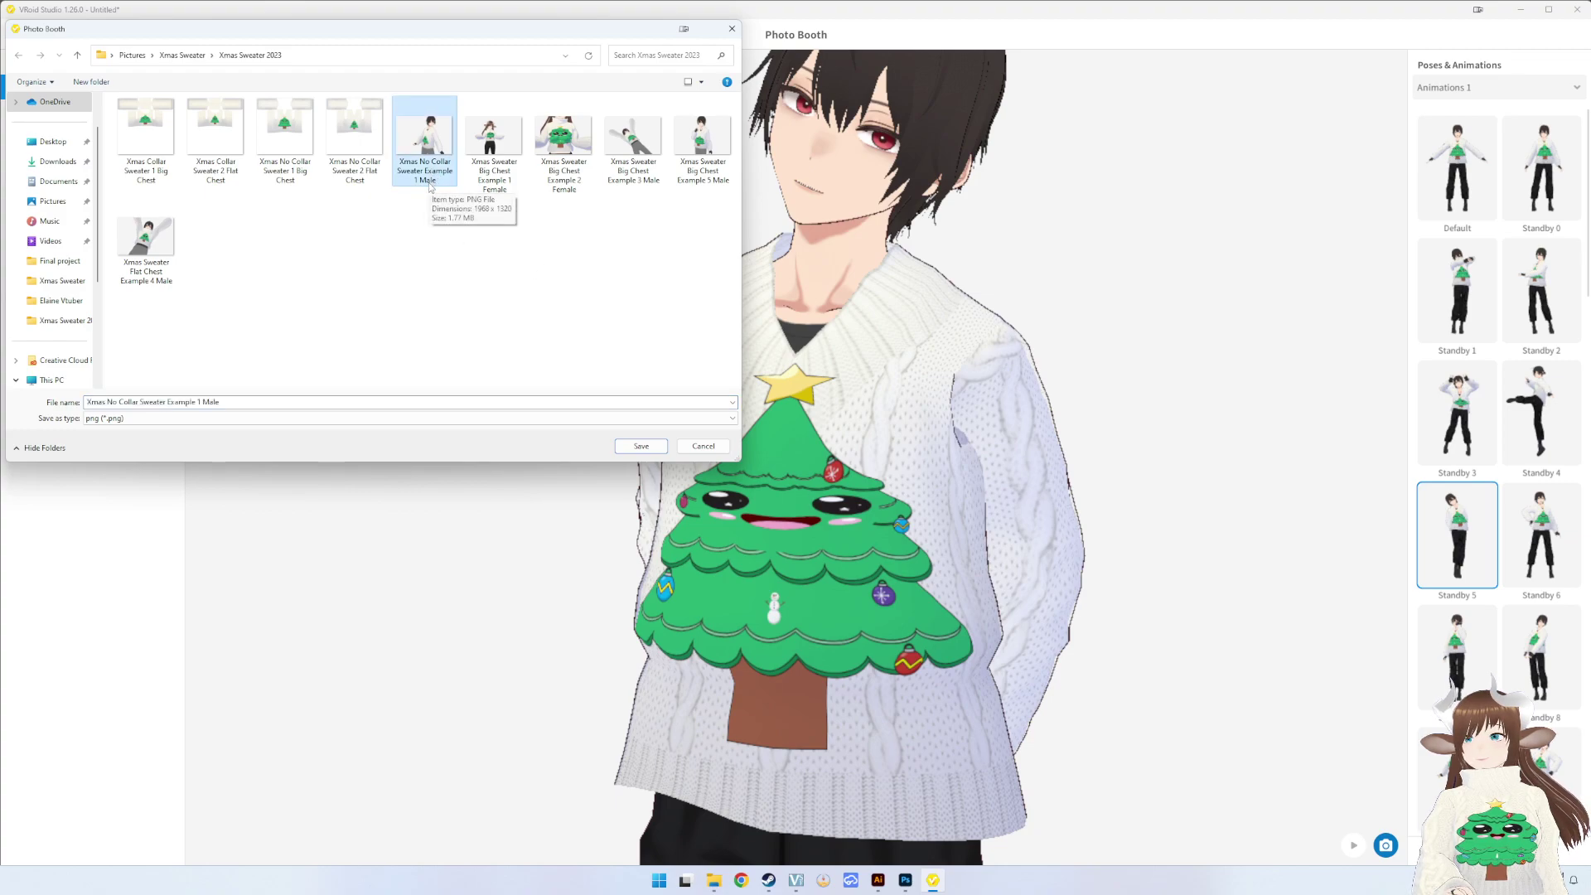
{"action": "left_click", "coordinate": [645, 448]}
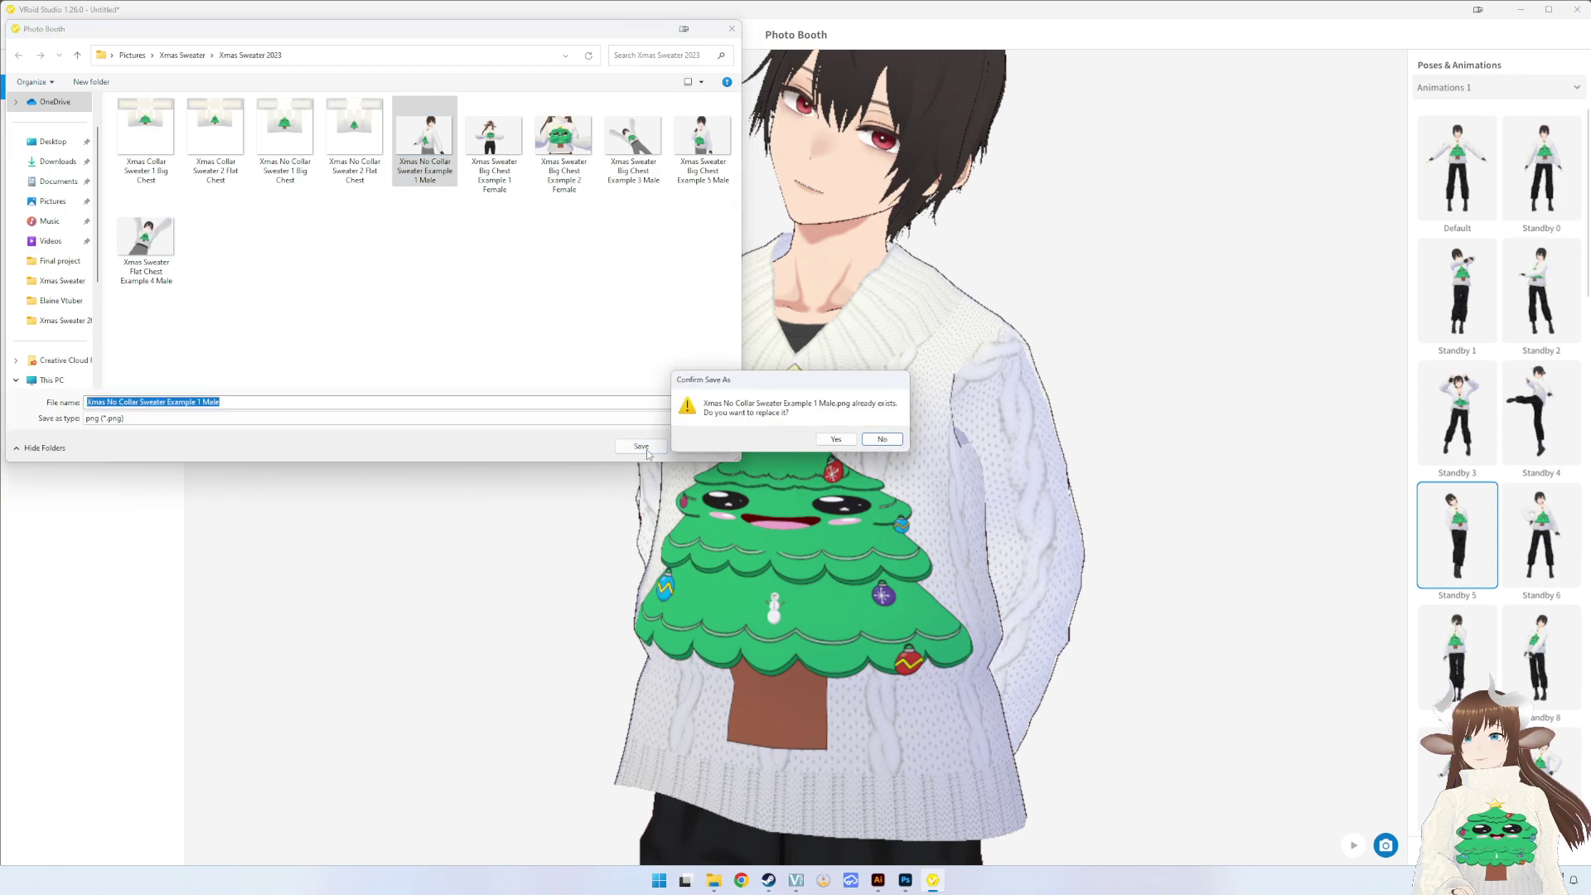
{"action": "left_click", "coordinate": [835, 439]}
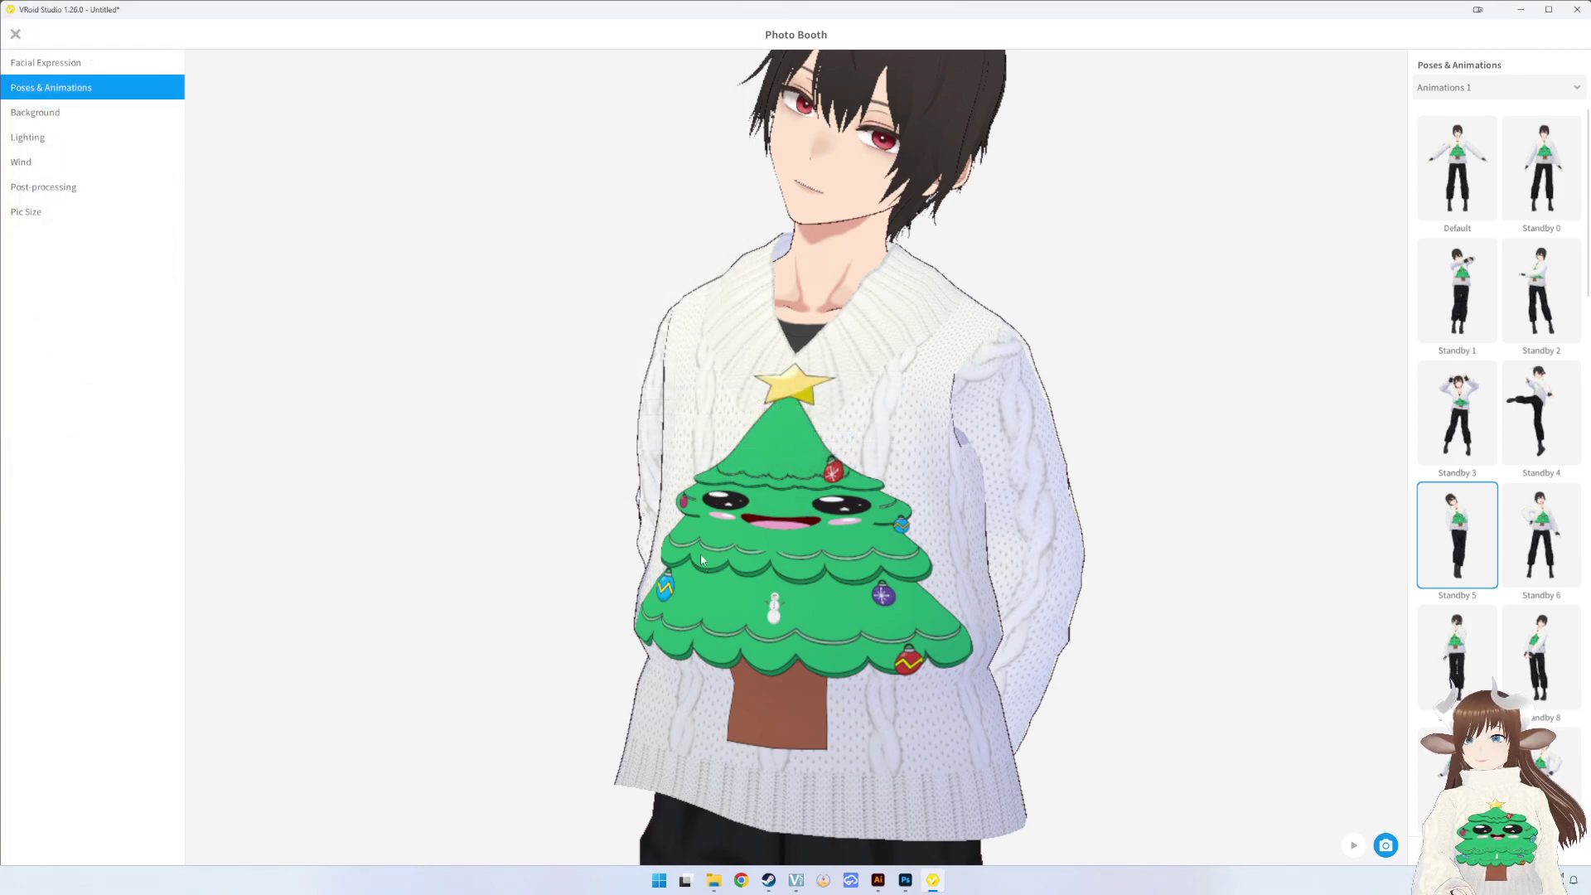
{"action": "scroll", "coordinate": [744, 495], "scroll_direction": "down", "scroll_amount": 3}
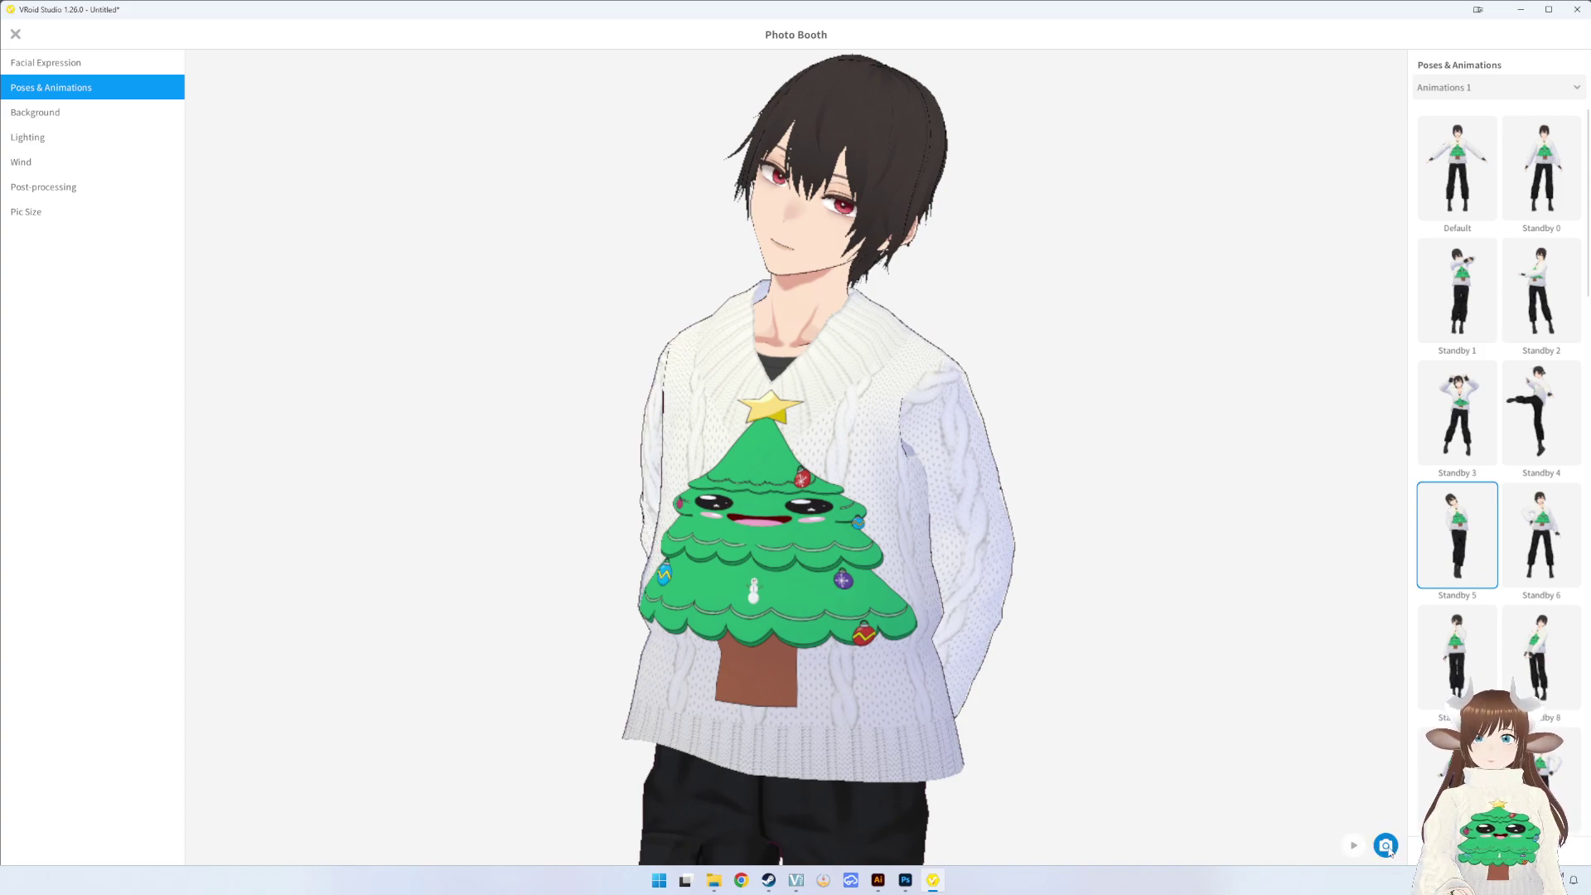
- Capture another snapshot, overwrite Example 1 Male again, and leave Photo Booth
{"action": "left_click", "coordinate": [1386, 847]}
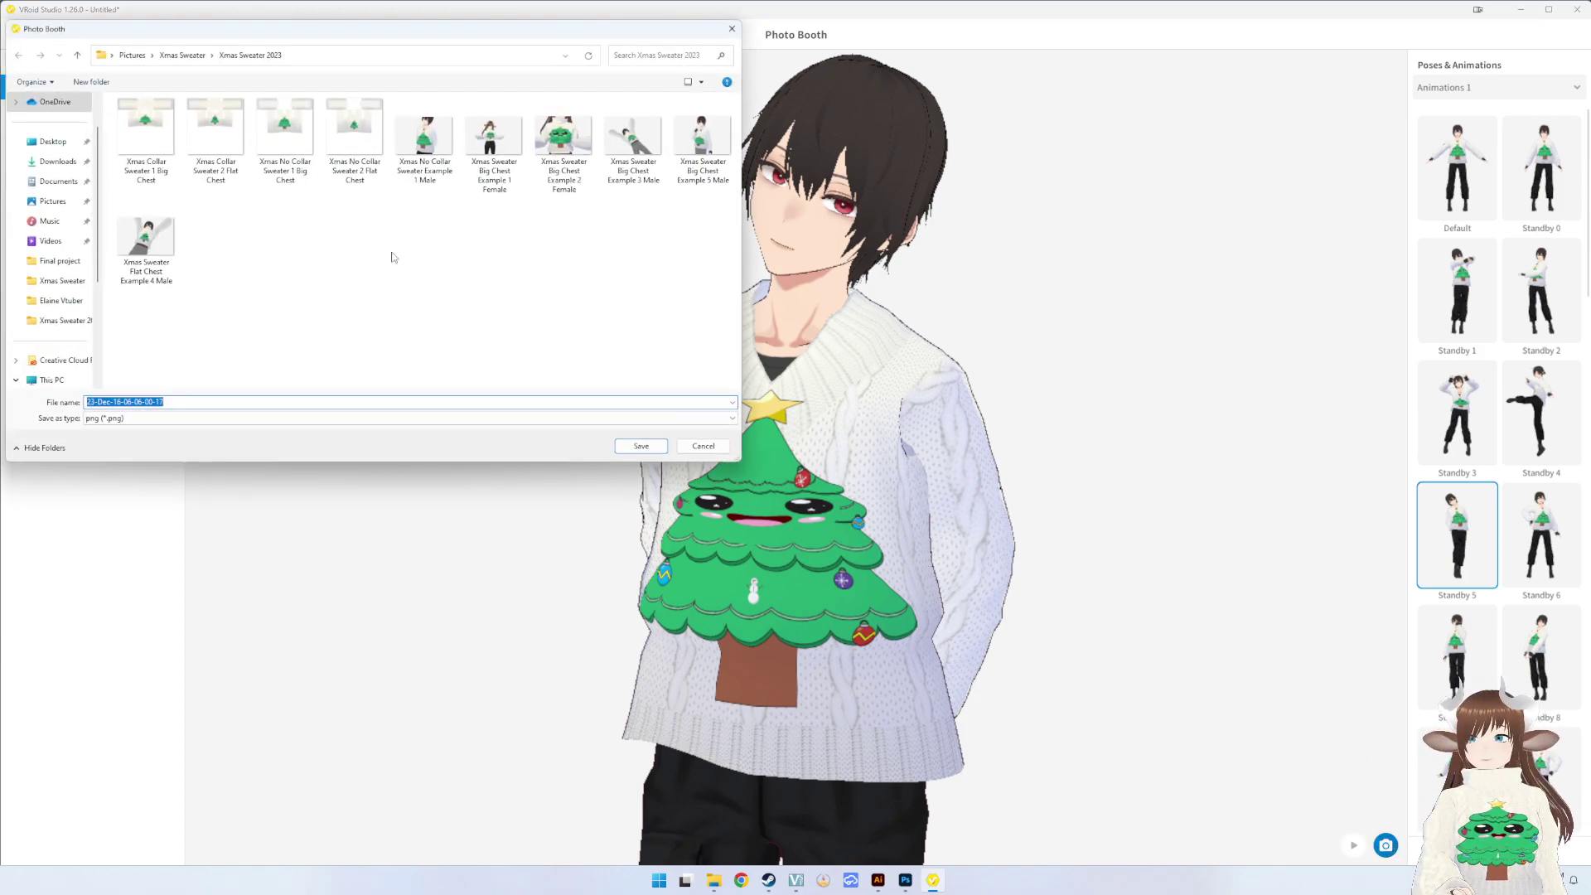
{"action": "double_click", "coordinate": [423, 176]}
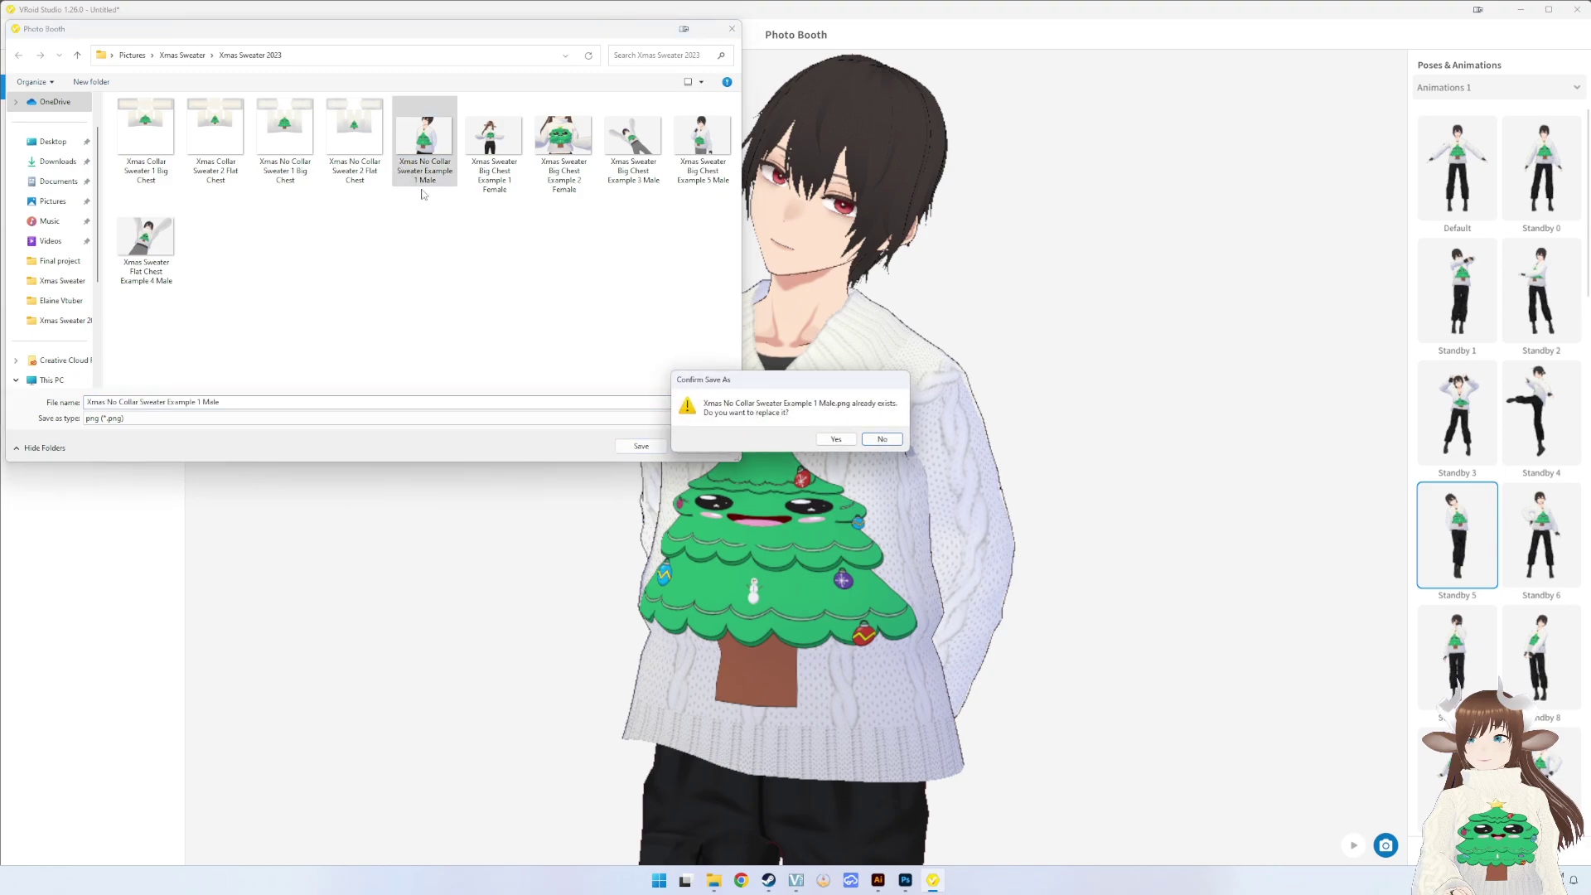
{"action": "left_click", "coordinate": [842, 442]}
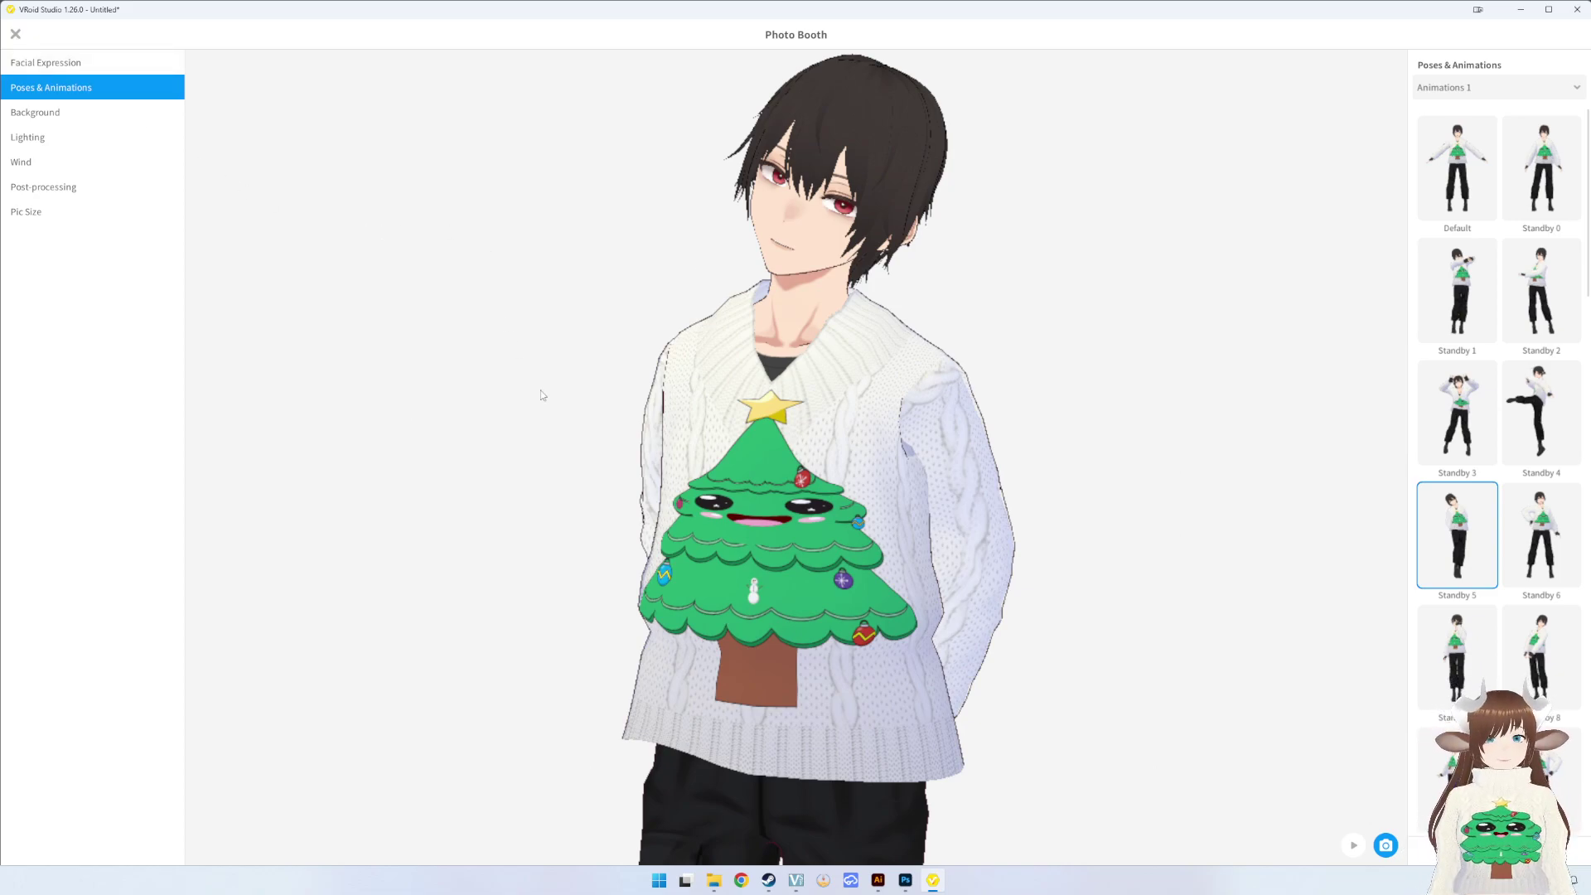
{"action": "key", "text": "Escape"}
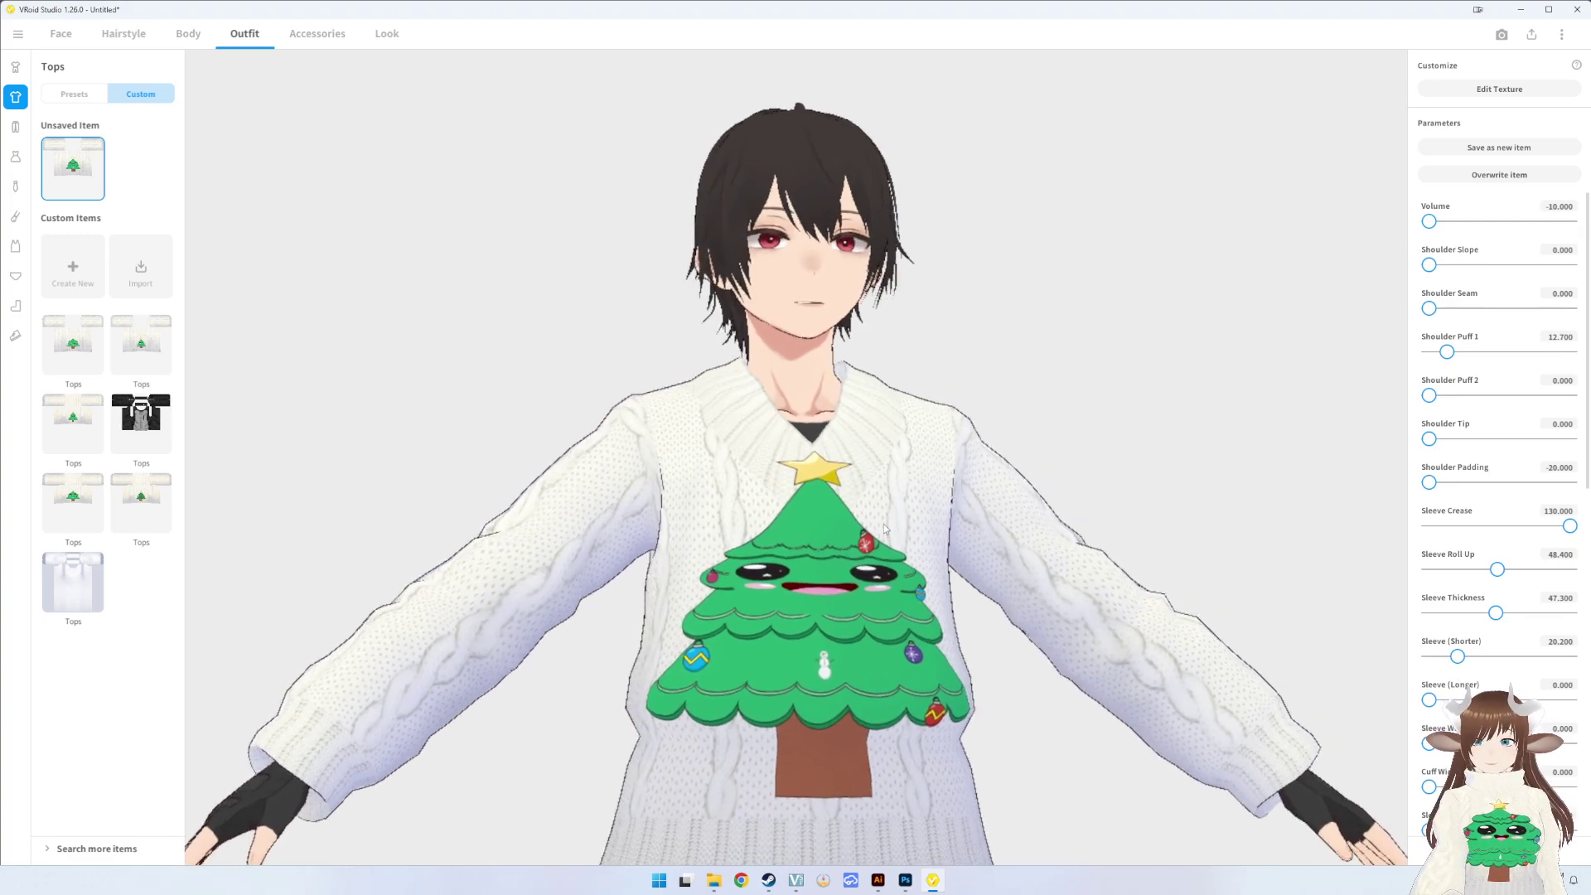
{"action": "middle_click_drag", "start_coordinate": [878, 535], "coordinate": [822, 466]}
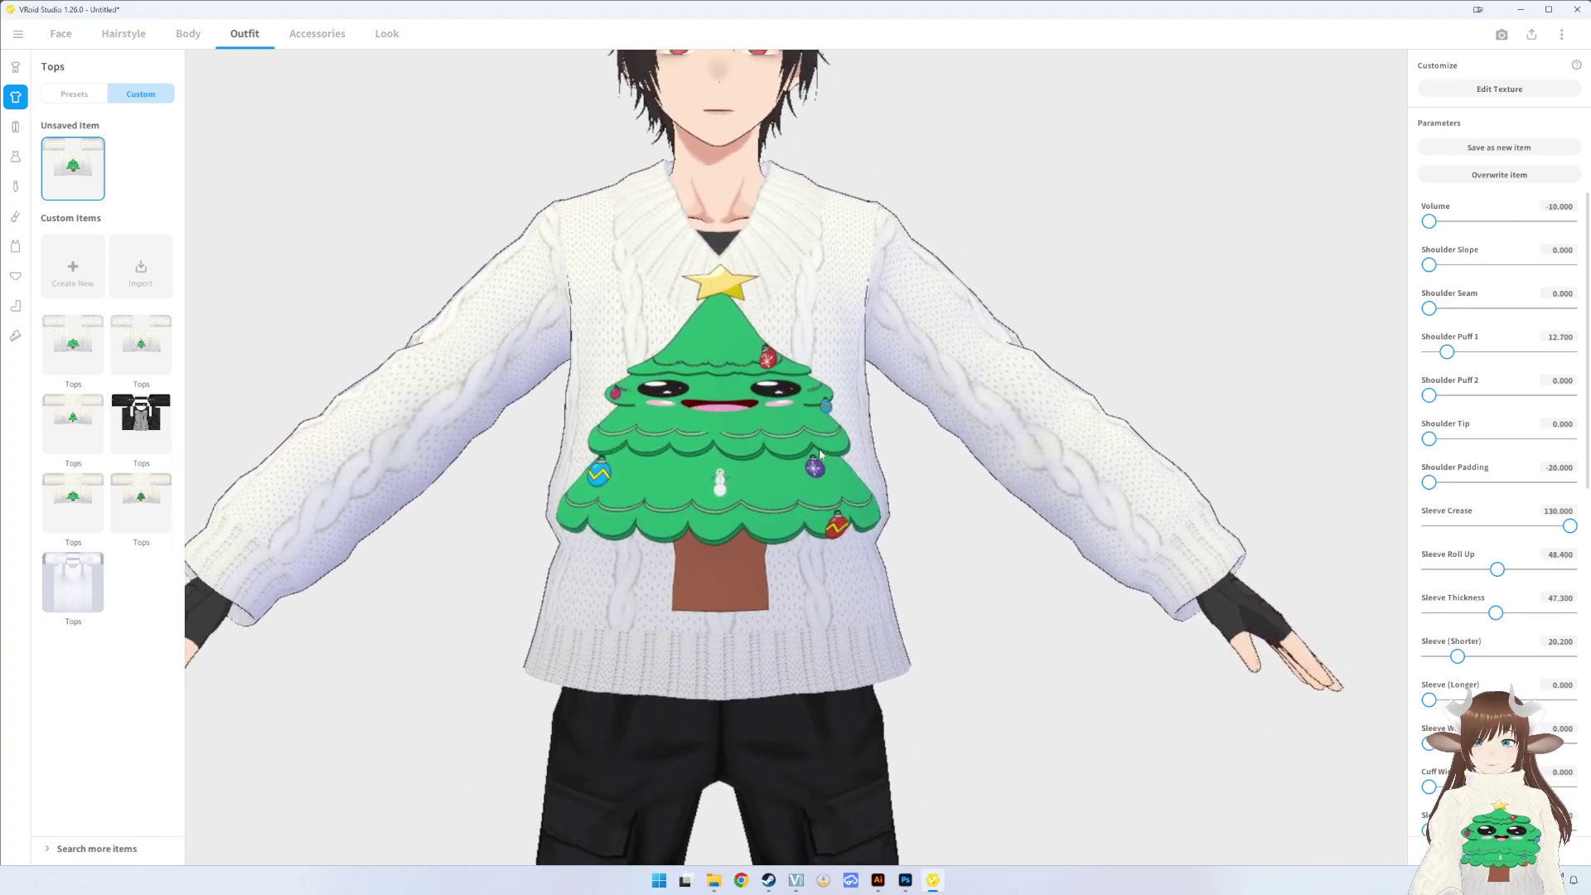
{"action": "mouse_move", "coordinate": [878, 880]}
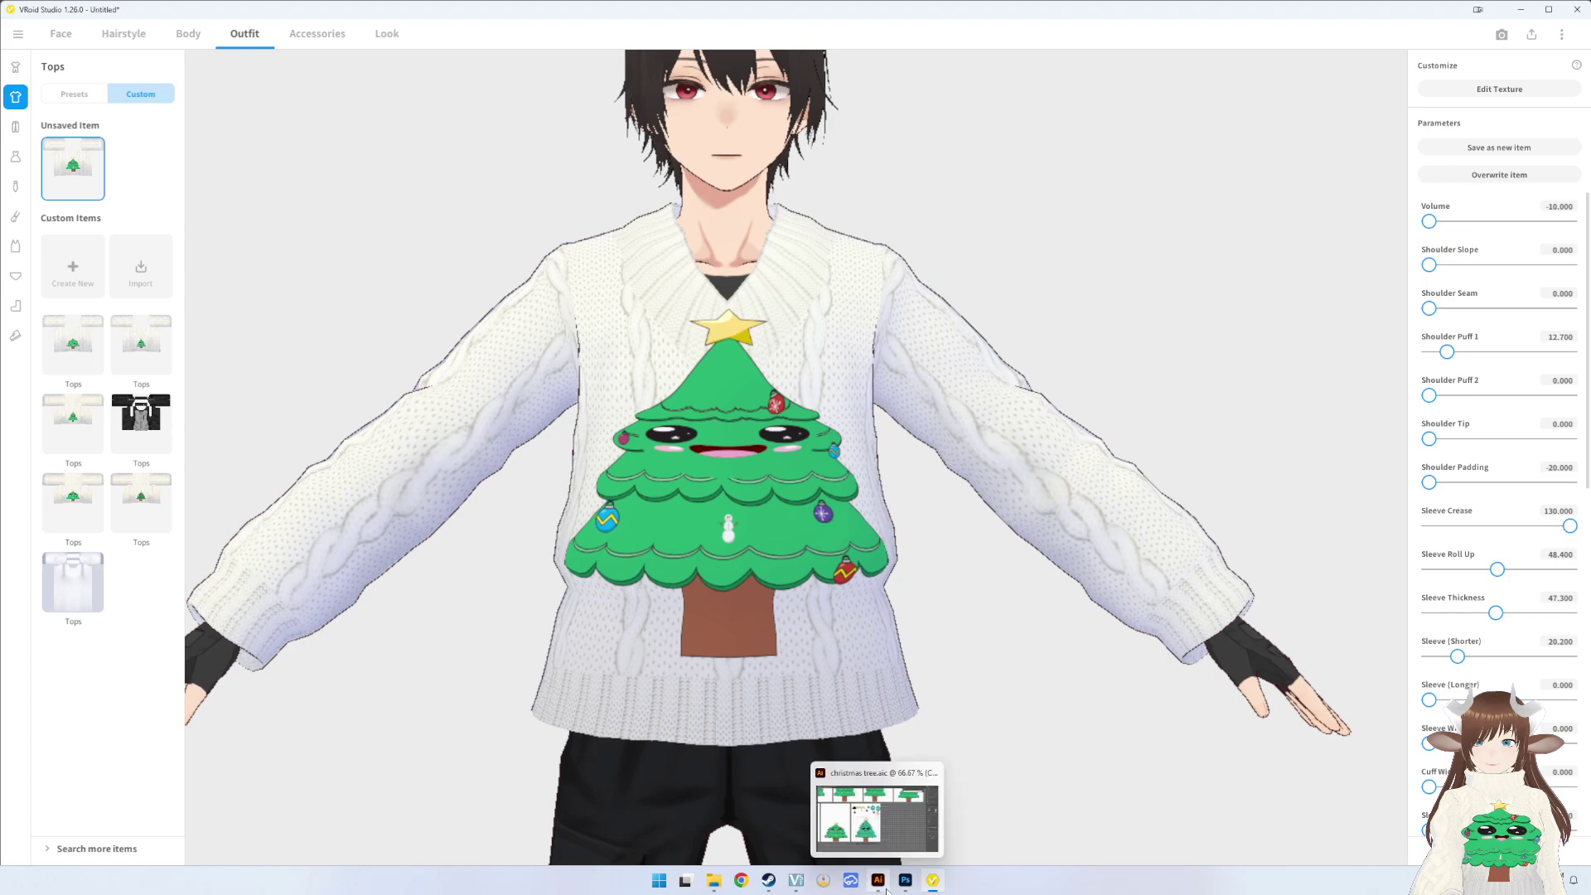
- In Photoshop, stretch the Christmas tree taller with Free Transform
{"action": "left_click", "coordinate": [905, 880]}
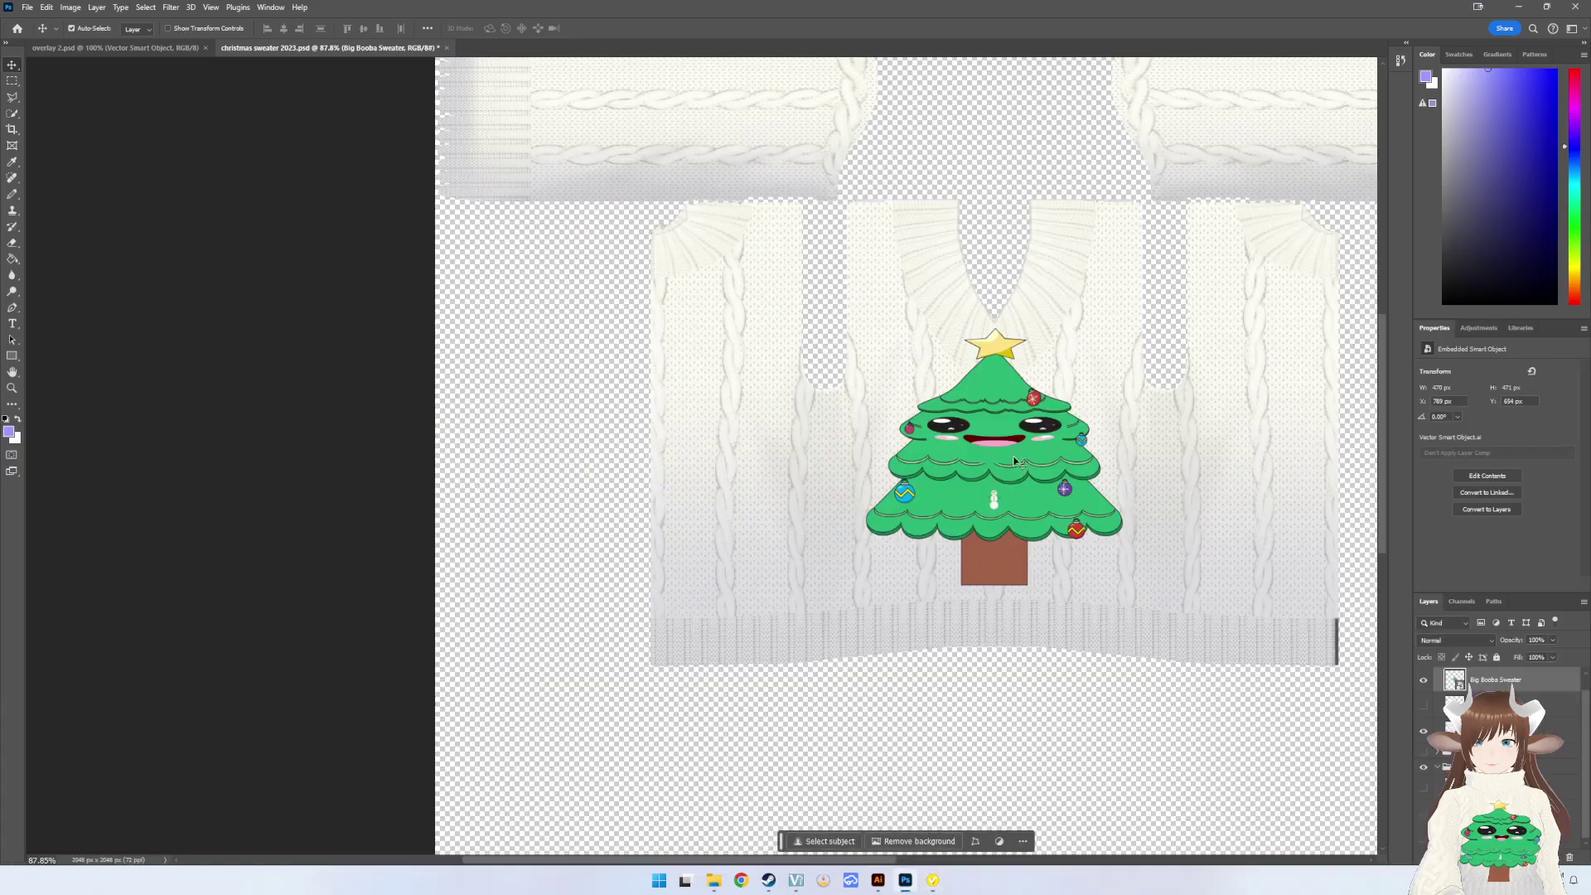
{"action": "key", "text": "ctrl+t"}
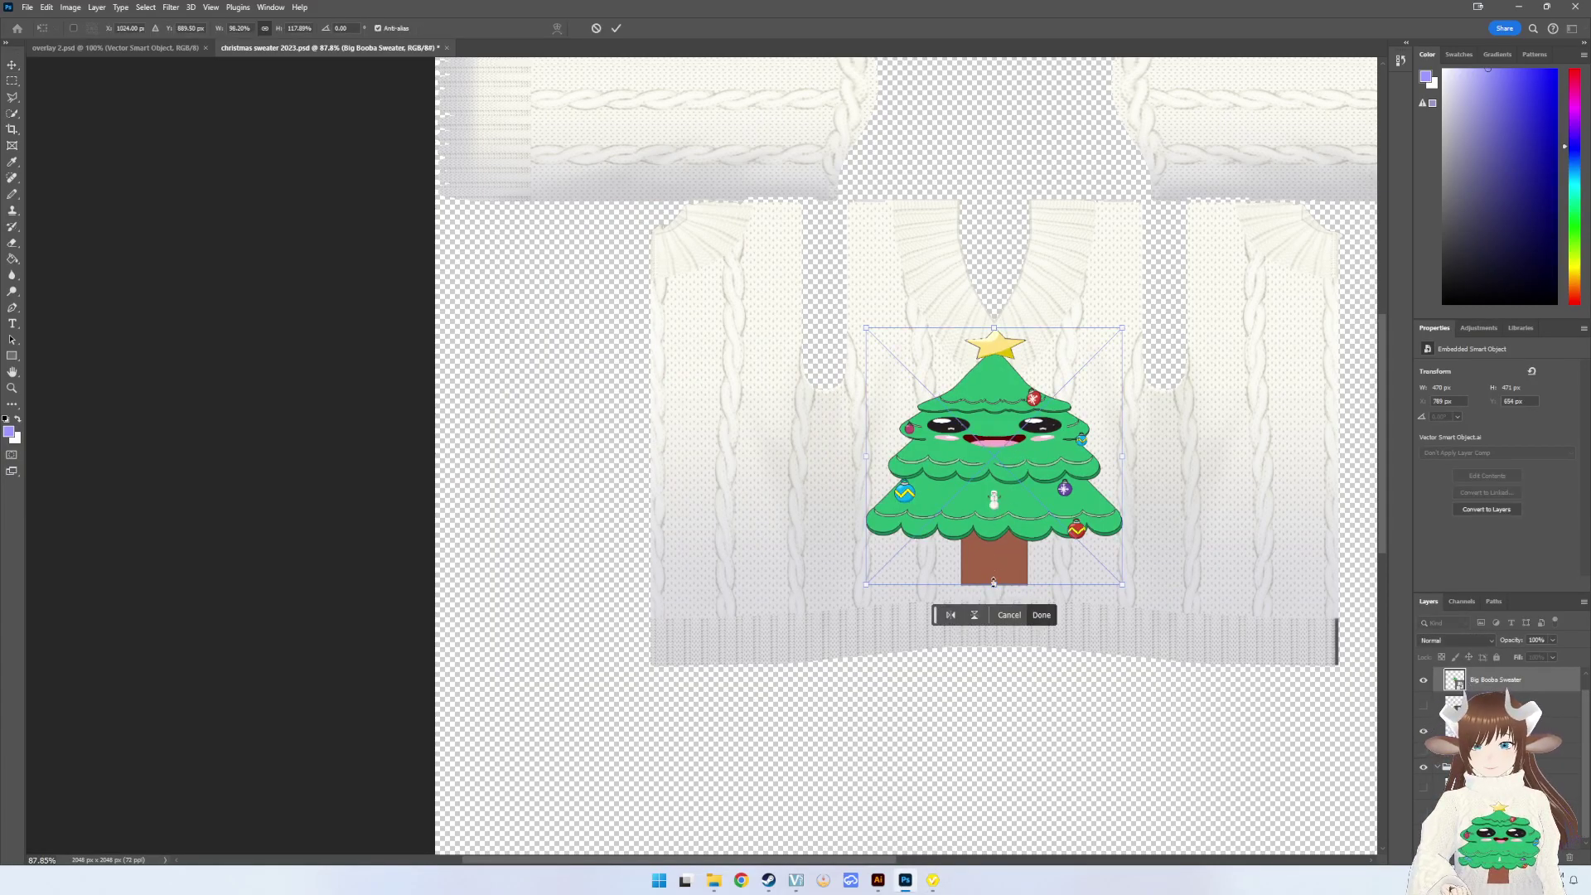
{"action": "left_click_drag", "start_coordinate": [993, 586], "coordinate": [995, 603]}
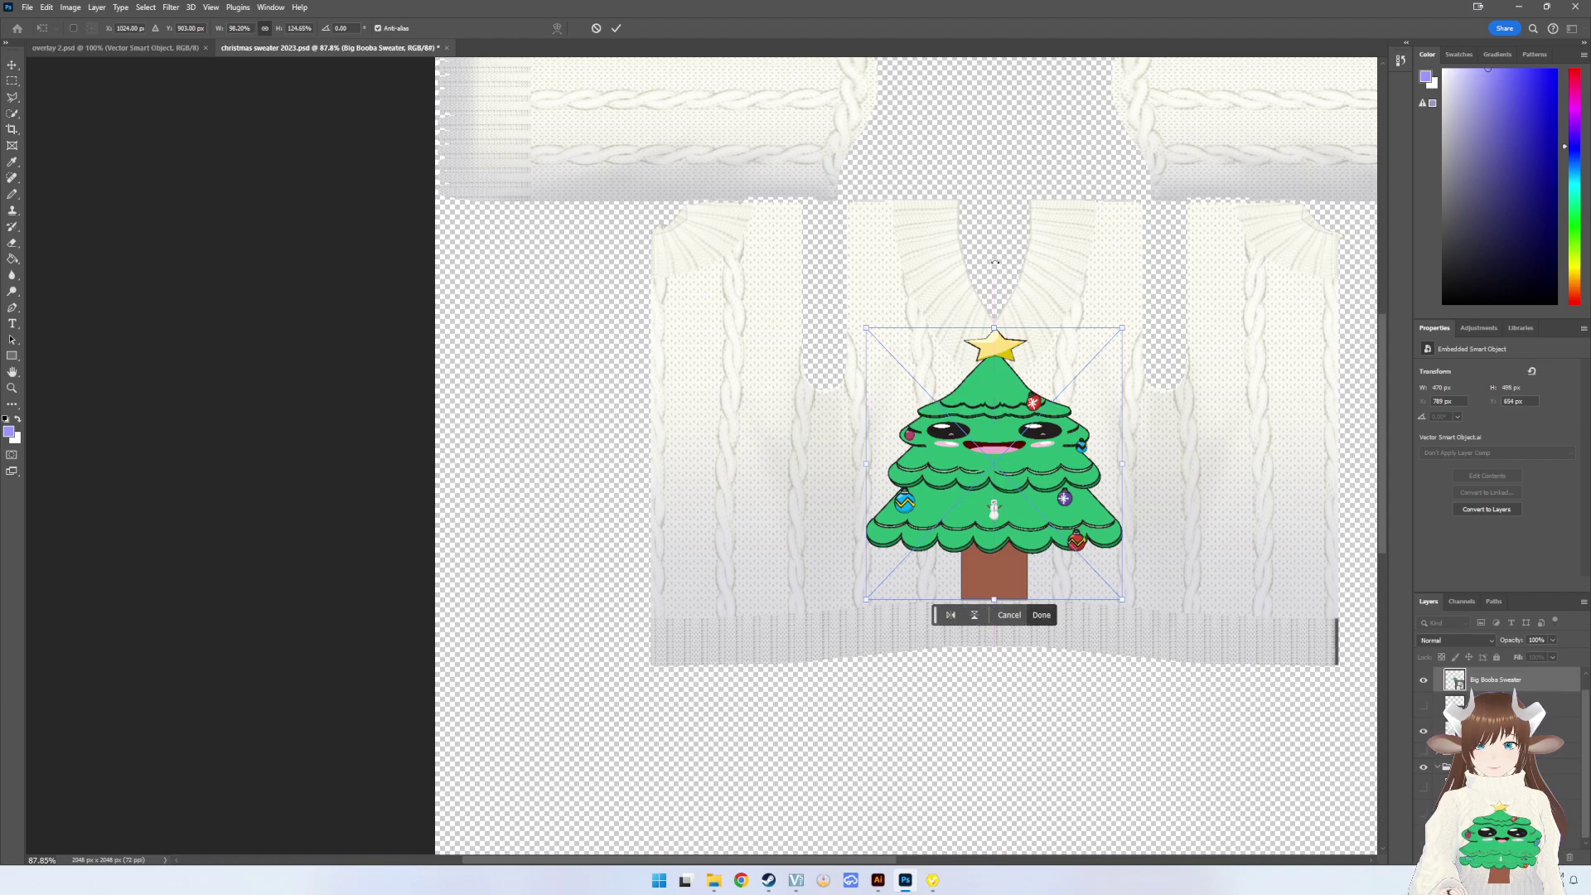
{"action": "key", "text": "Return"}
{"action": "scroll", "coordinate": [994, 364], "scroll_direction": "up", "scroll_amount": 2, "text": "alt"}
{"action": "scroll", "coordinate": [987, 412], "scroll_direction": "up", "scroll_amount": 2, "text": "alt"}
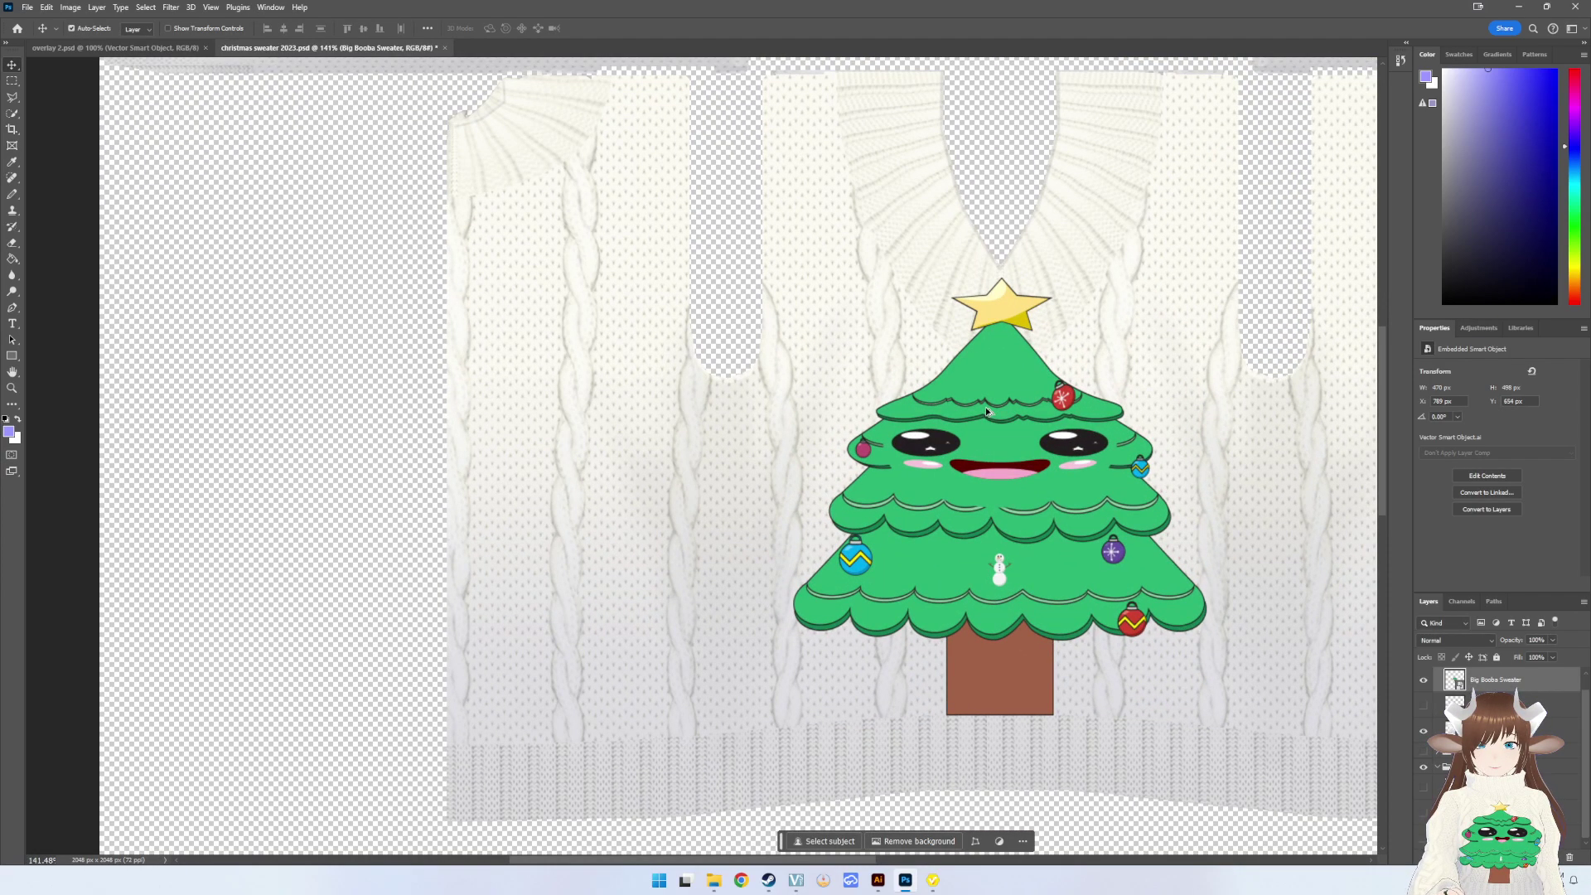
{"action": "scroll", "coordinate": [987, 412], "scroll_direction": "down", "scroll_amount": 1, "text": "alt"}
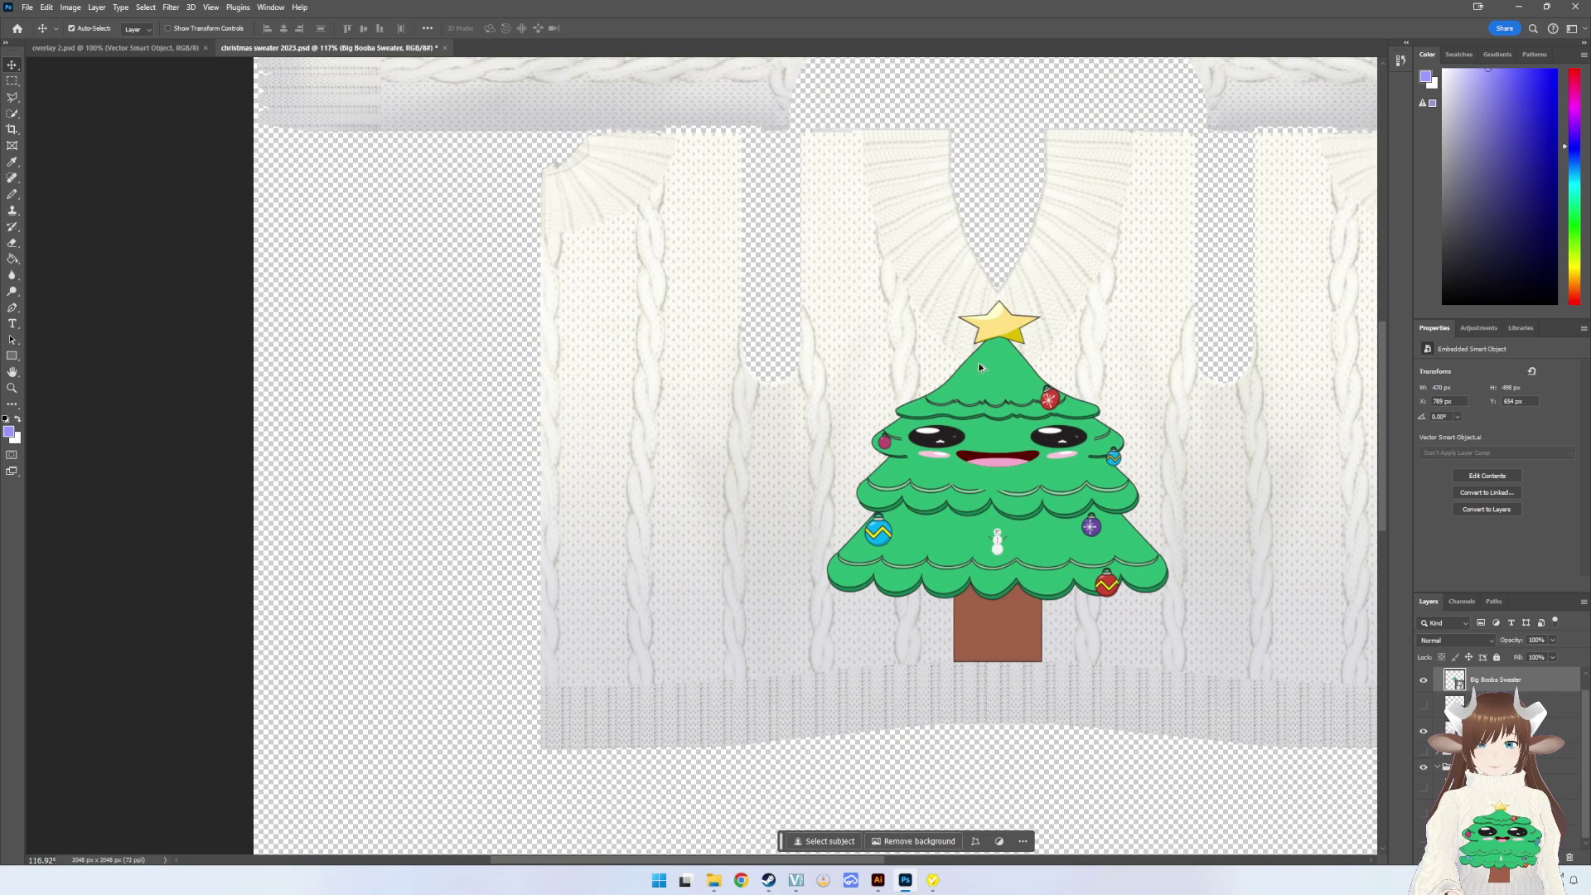
- Quick-export the texture as PNG, overwriting Xmas No Collar Sweater 1 Big Chest
{"action": "left_click", "coordinate": [27, 8]}
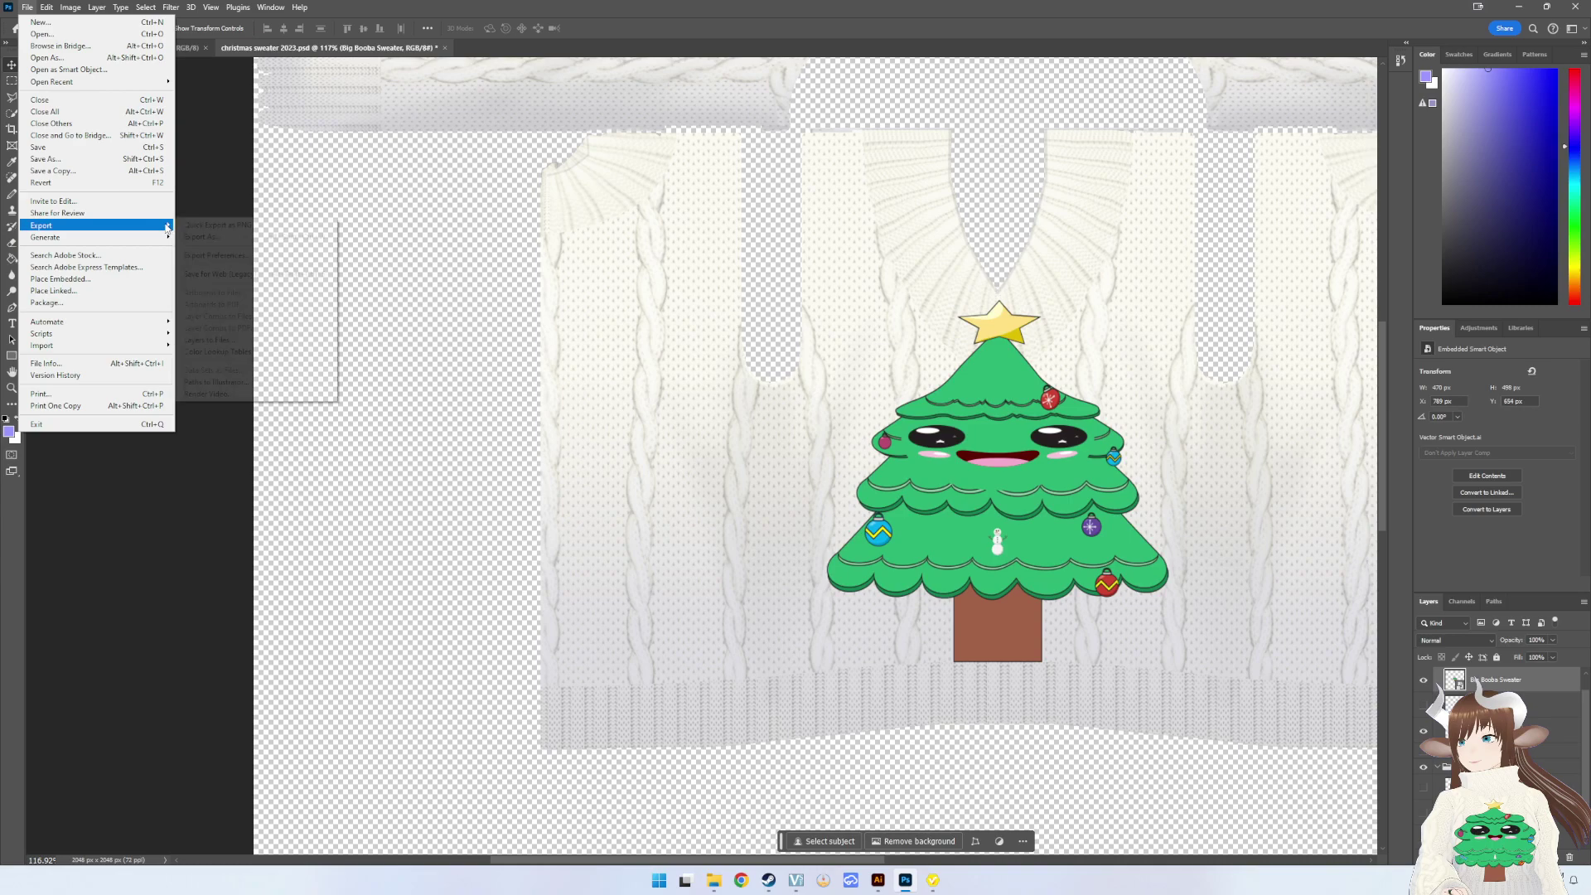
{"action": "left_click", "coordinate": [183, 226]}
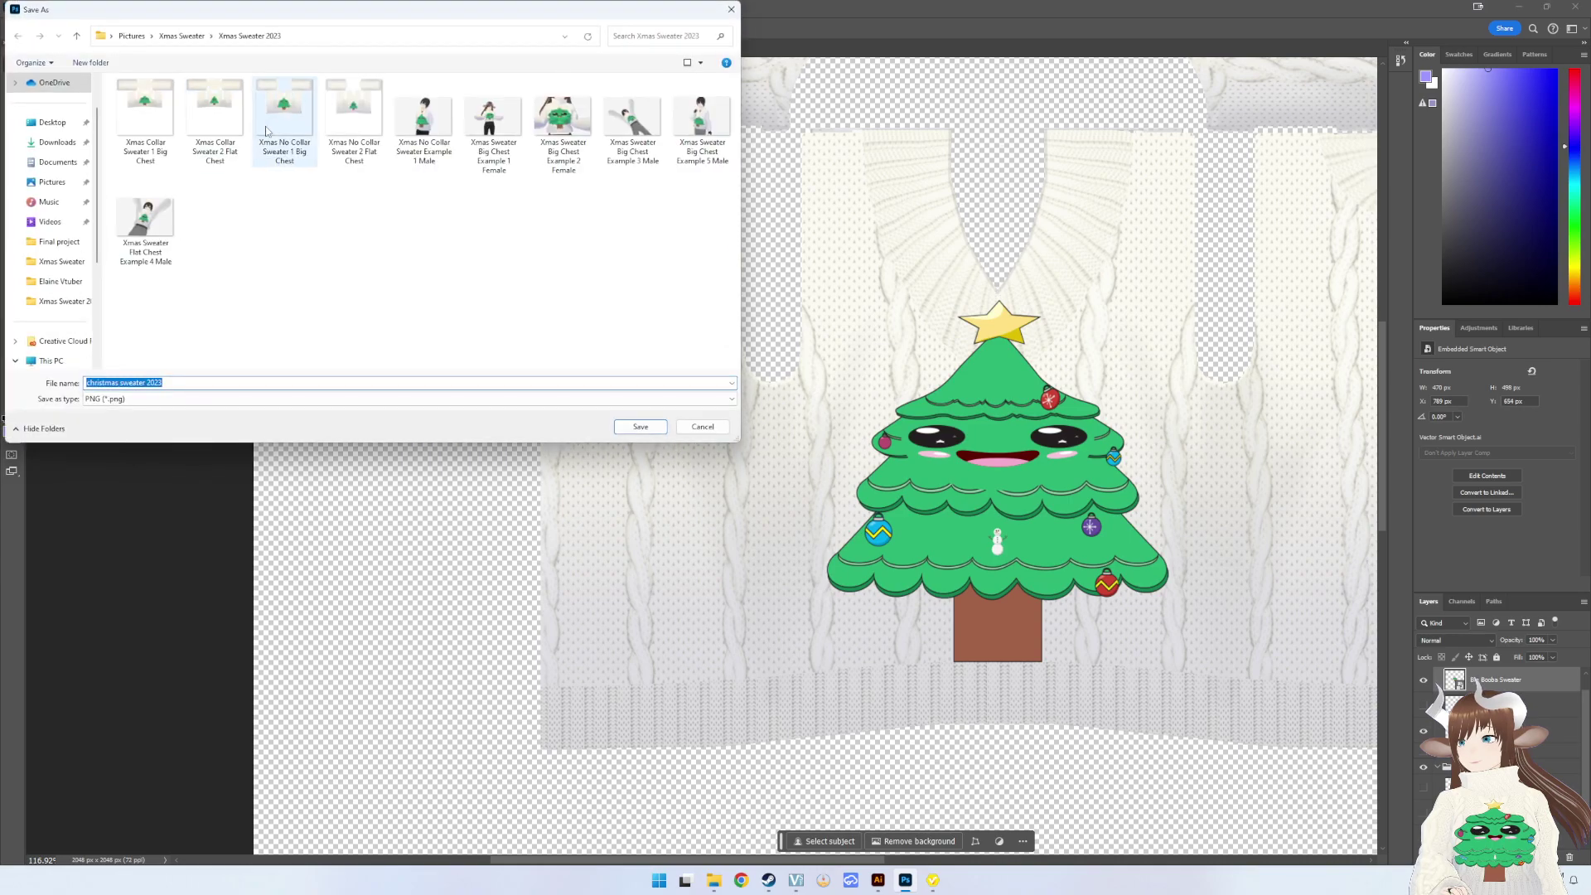
{"action": "left_click", "coordinate": [273, 123]}
{"action": "left_click", "coordinate": [641, 426]}
{"action": "left_click", "coordinate": [829, 443]}
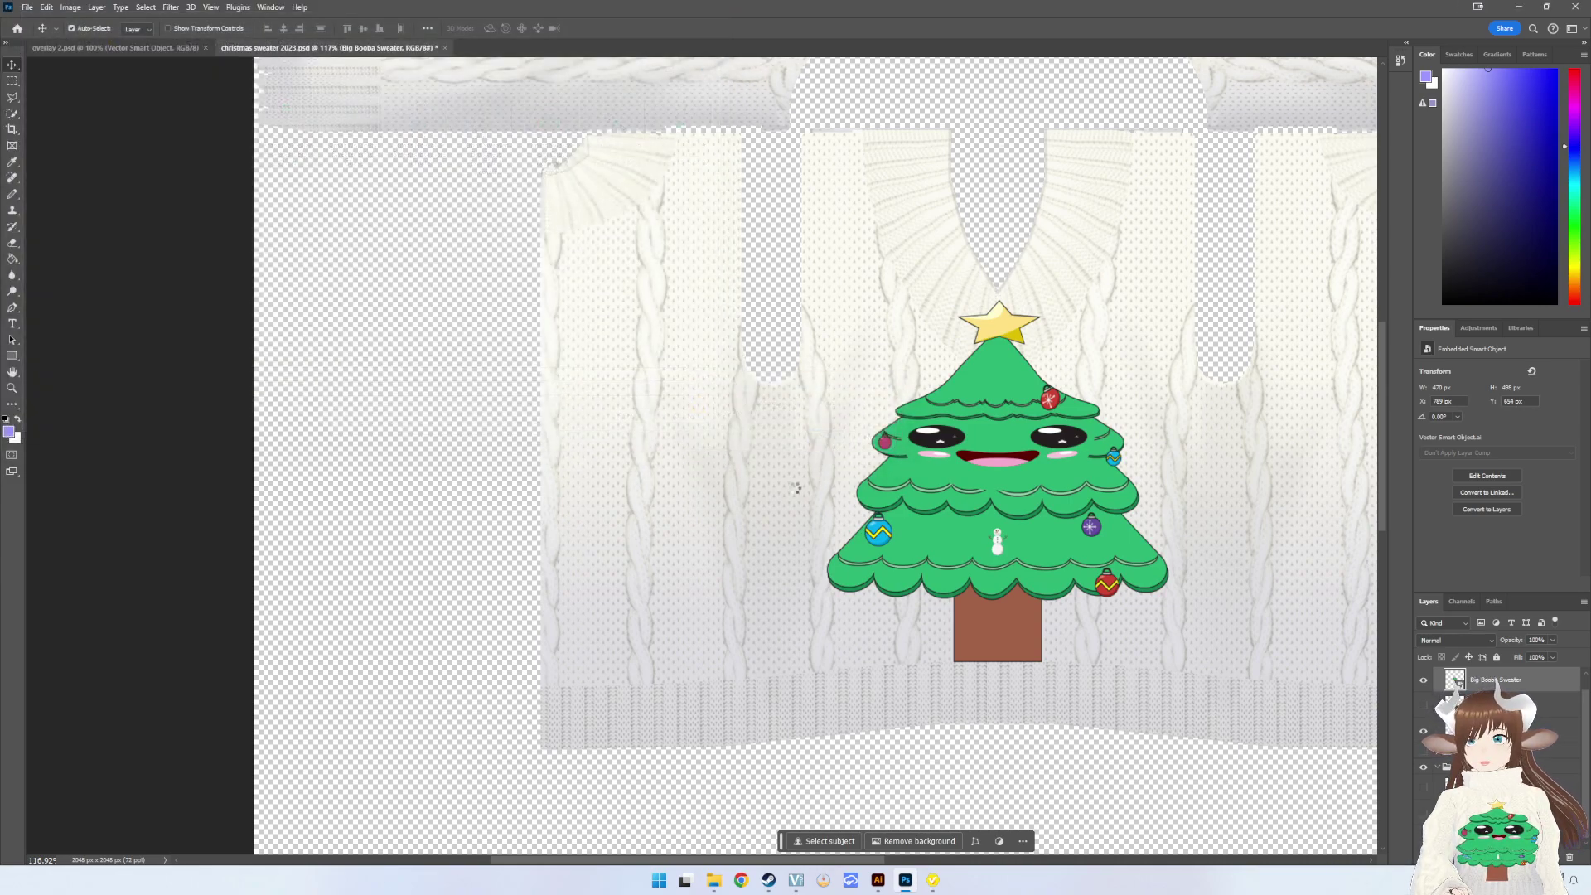
{"action": "left_click", "coordinate": [933, 882]}
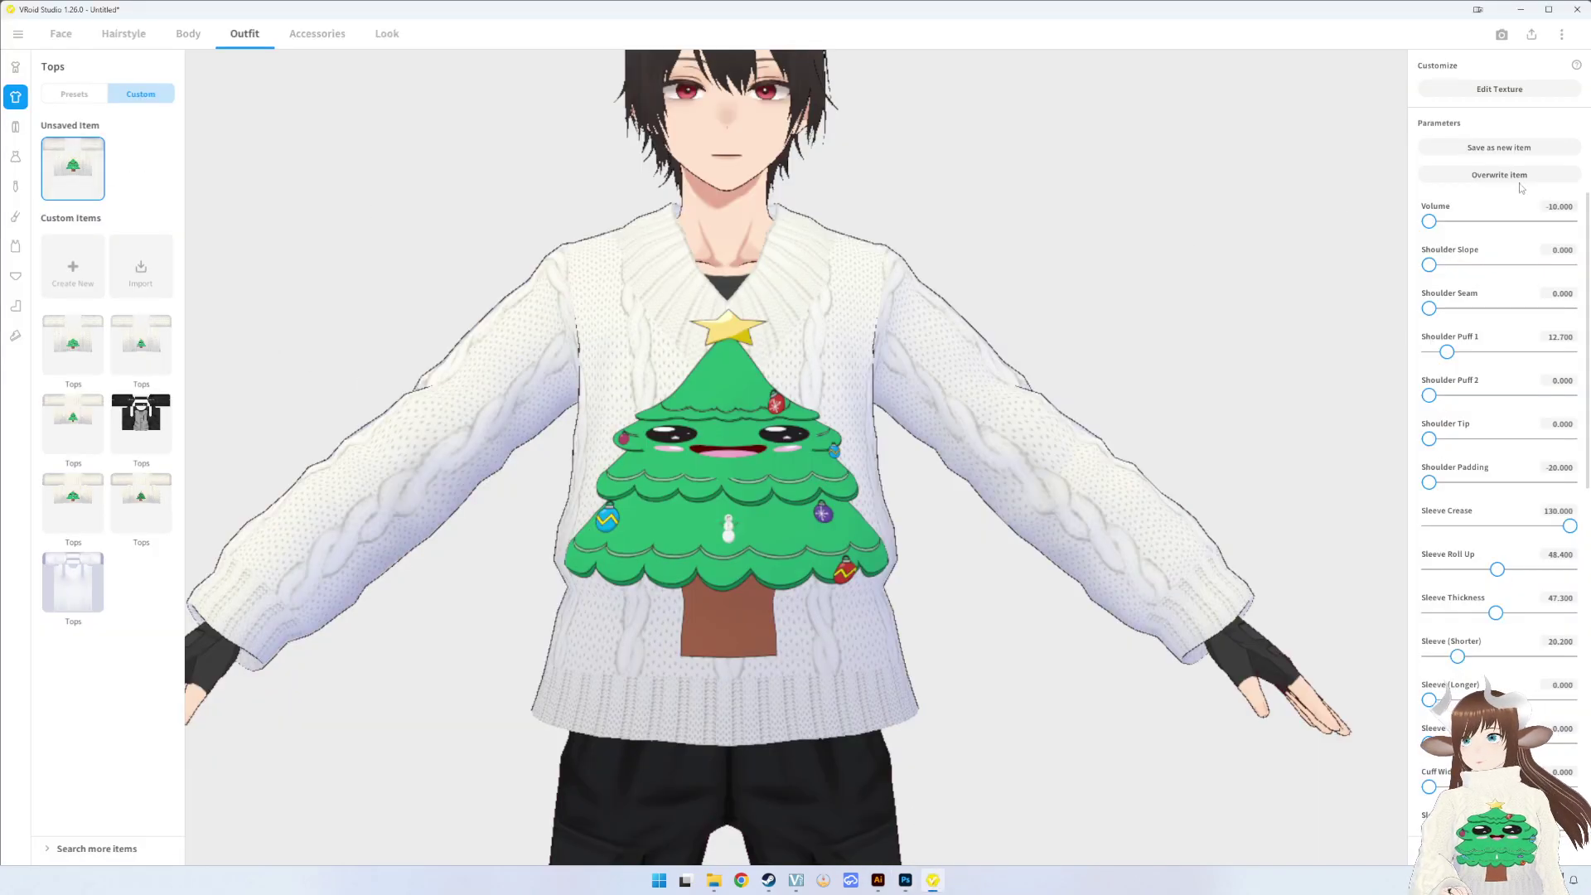
- Import Xmas No Collar Sweater 1 Big Chest into the sweater's Default Design layer
{"action": "left_click", "coordinate": [1494, 96]}
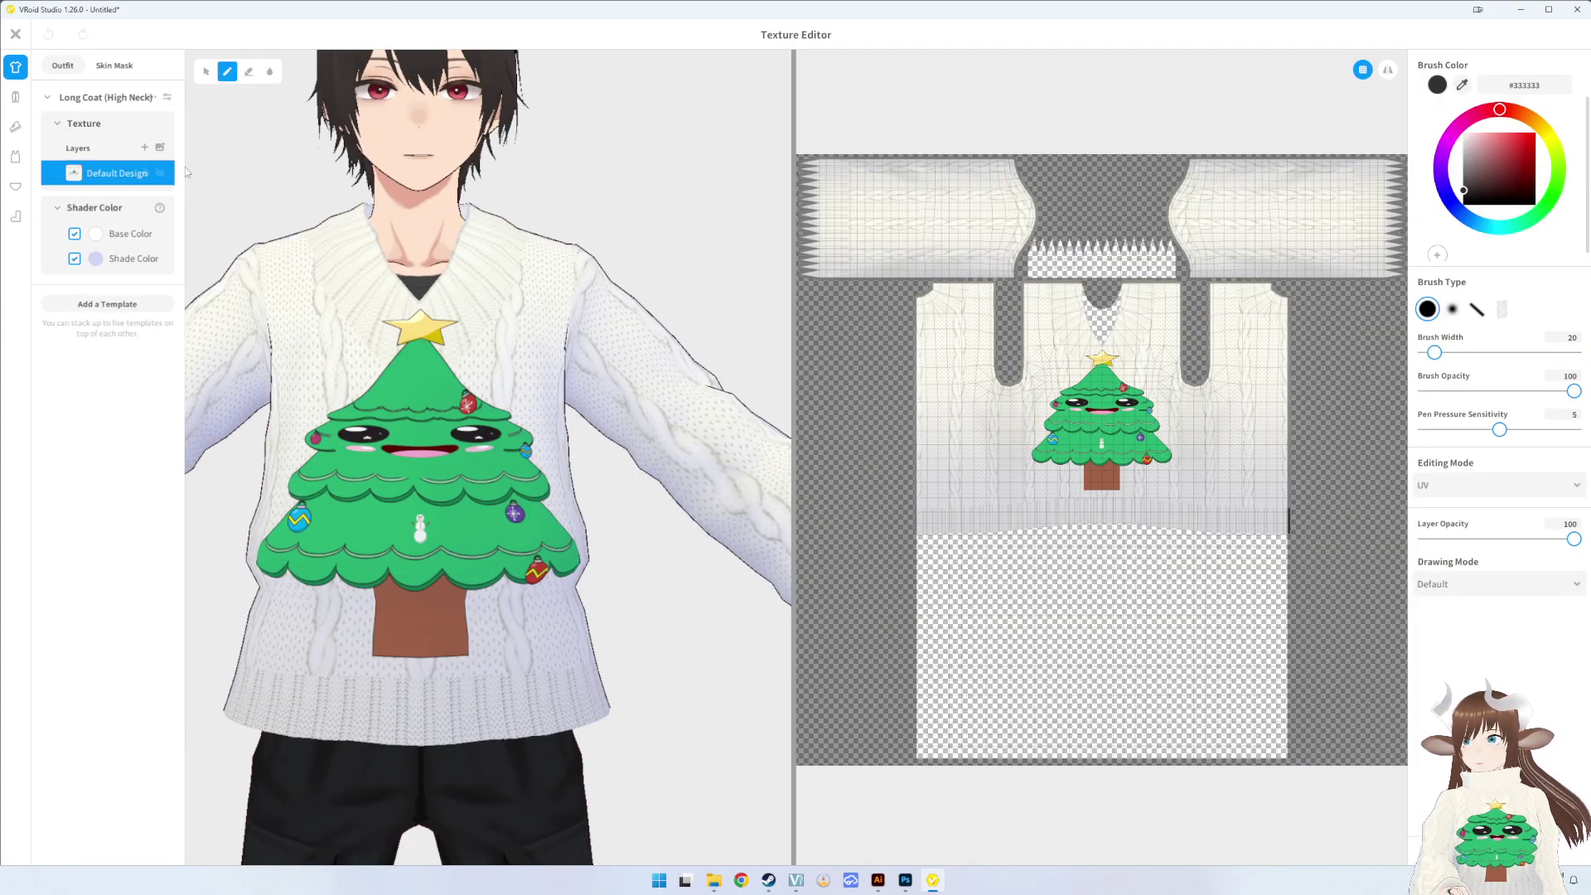
{"action": "right_click", "coordinate": [137, 178]}
{"action": "left_click", "coordinate": [178, 163]}
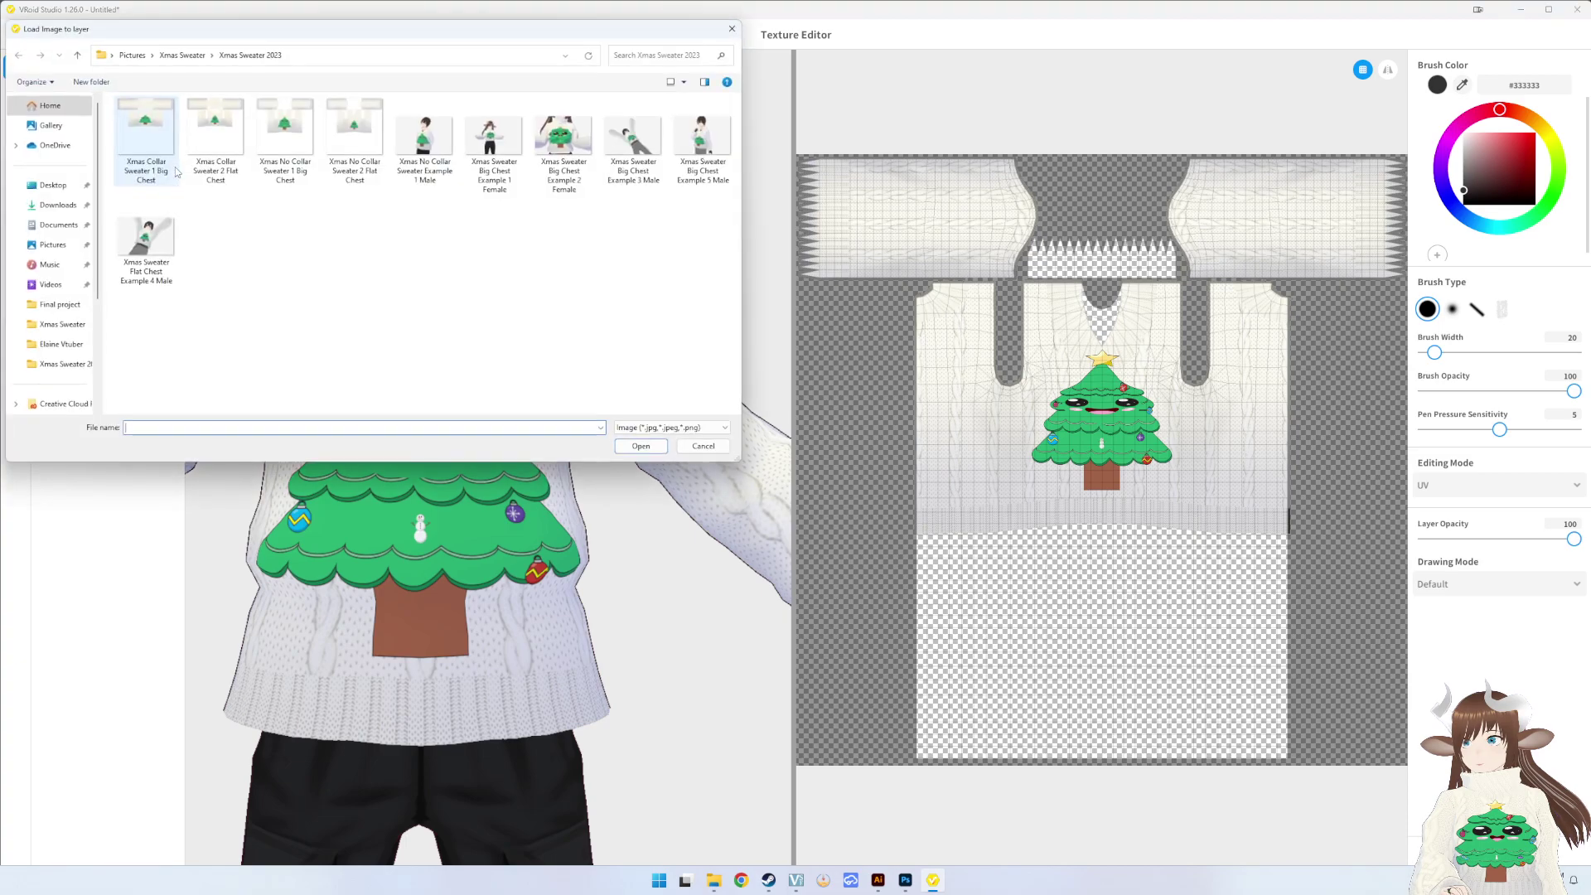
{"action": "double_click", "coordinate": [310, 179]}
{"action": "key", "text": "alt"}
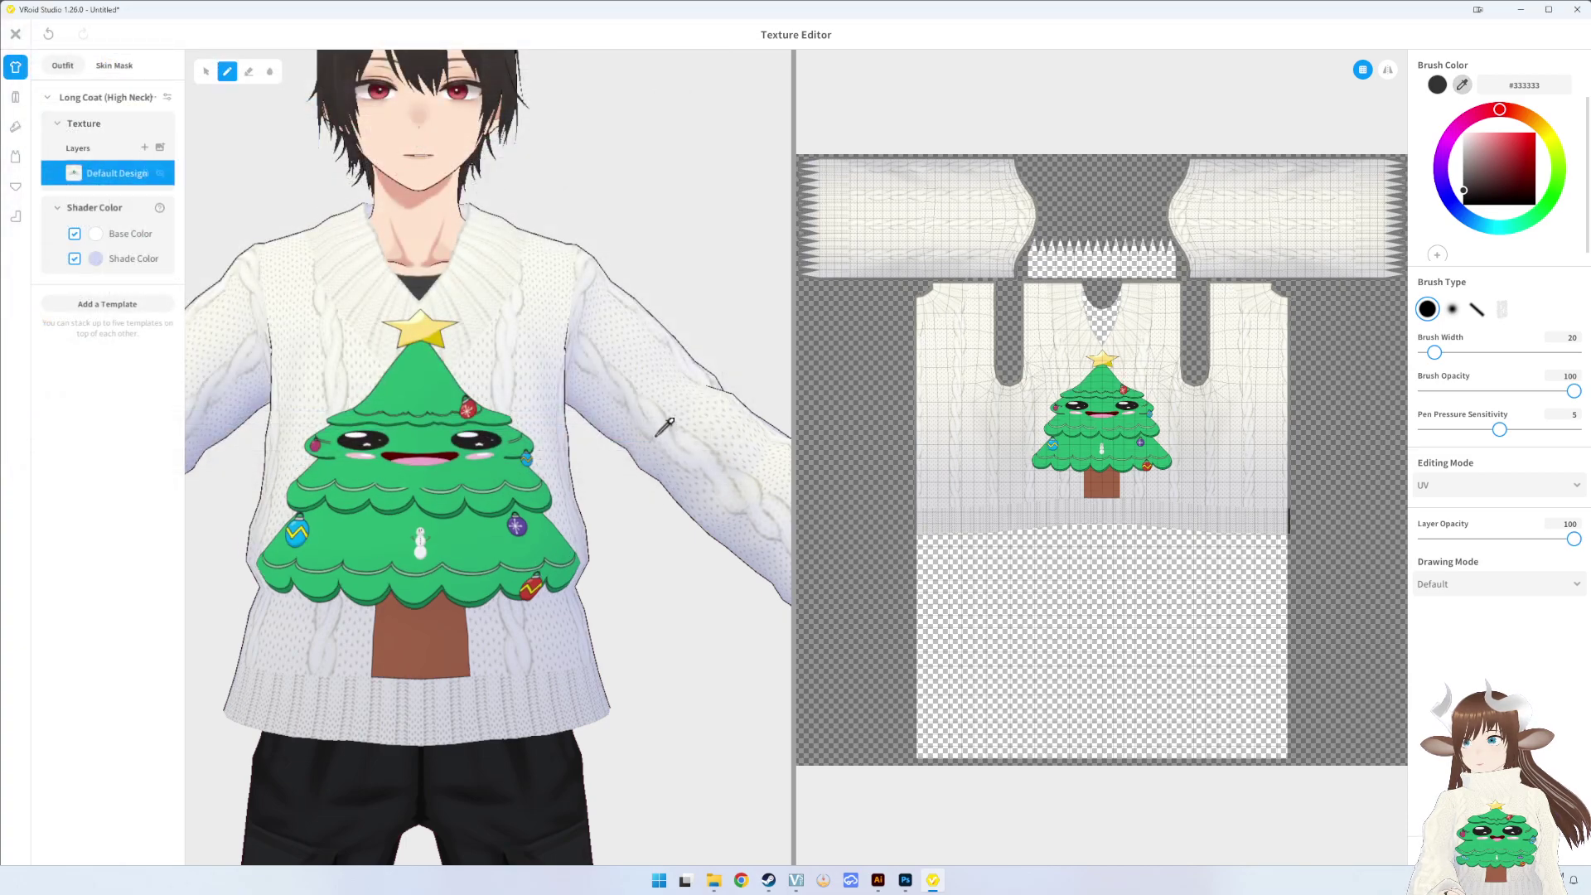
{"action": "scroll", "coordinate": [489, 456], "scroll_direction": "up", "scroll_amount": 2}
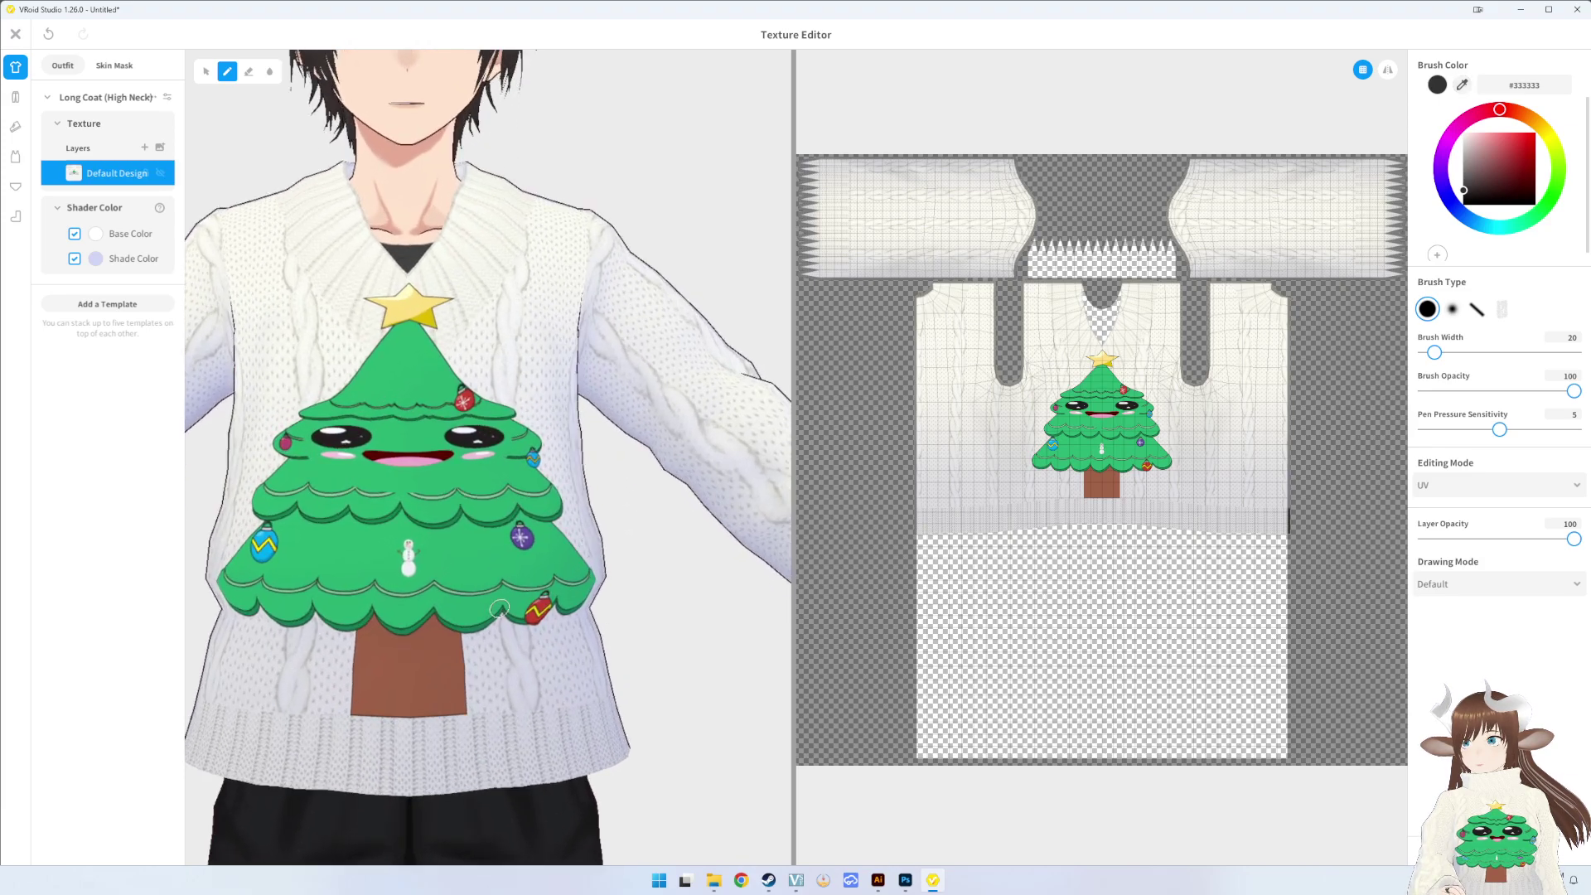
{"action": "scroll", "coordinate": [527, 628], "scroll_direction": "down", "scroll_amount": 2}
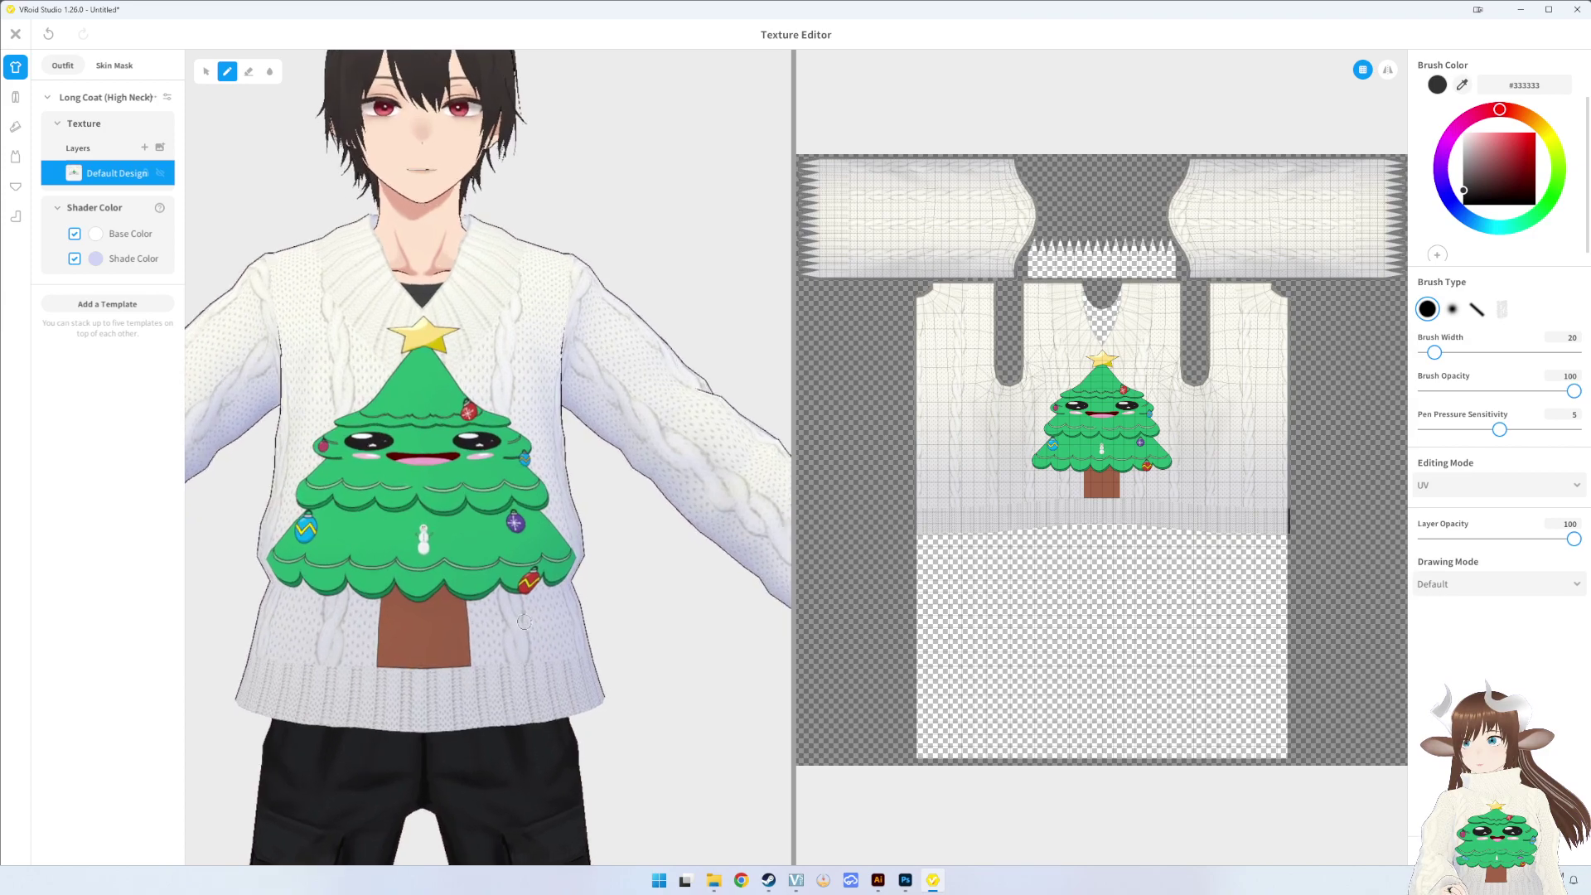
- Compare the old and taller tree with undo/redo, then begin re-transforming the tree in Photoshop
{"action": "key", "text": "ctrl+z"}
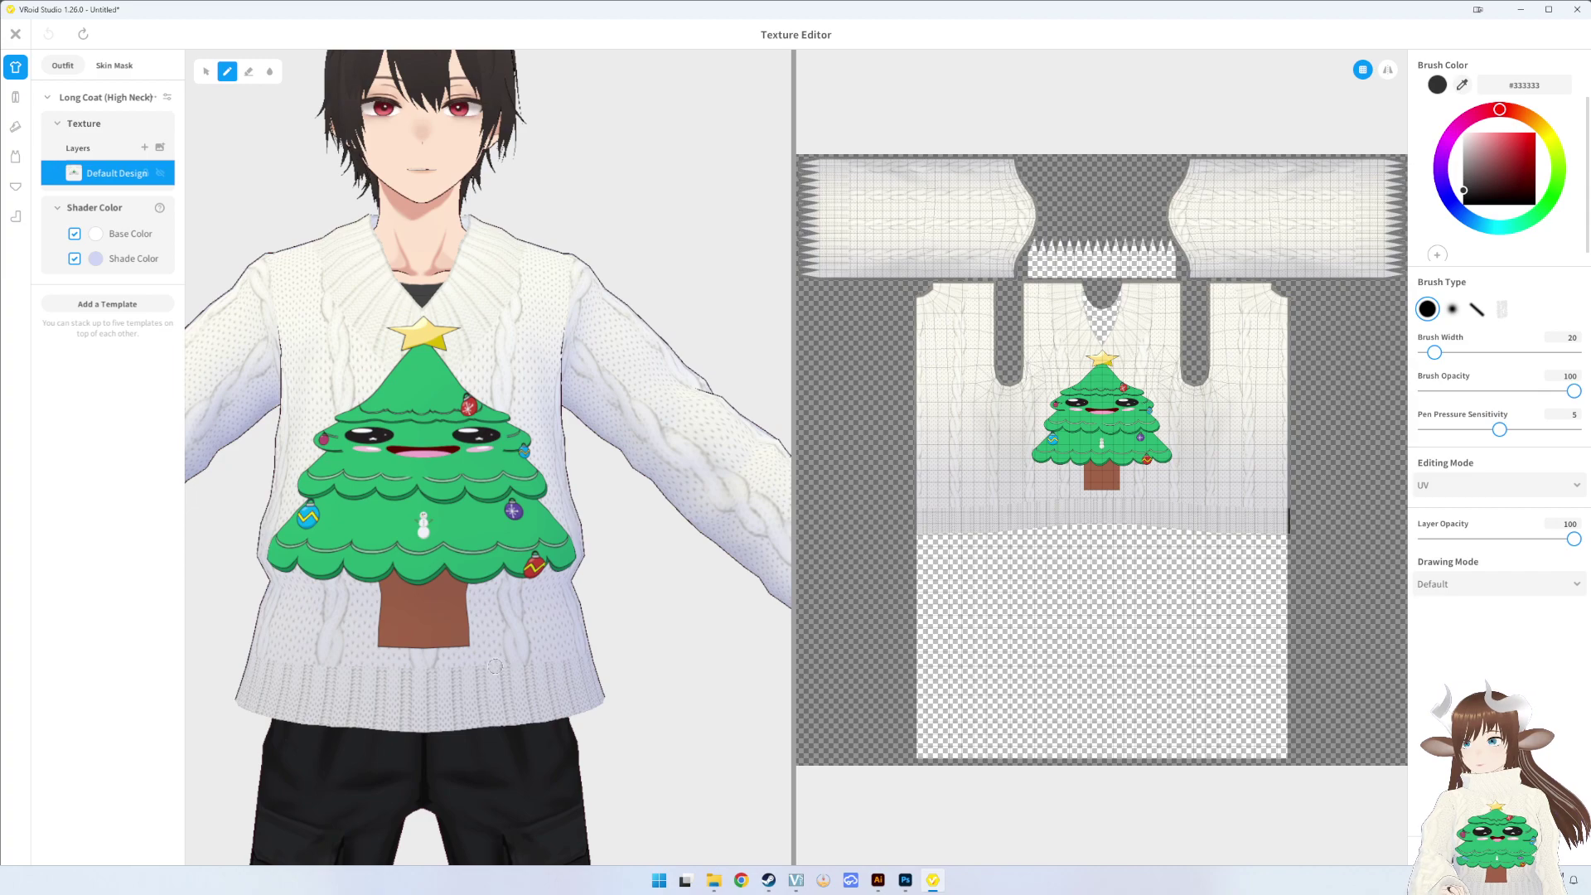
{"action": "key", "text": "ctrl+y"}
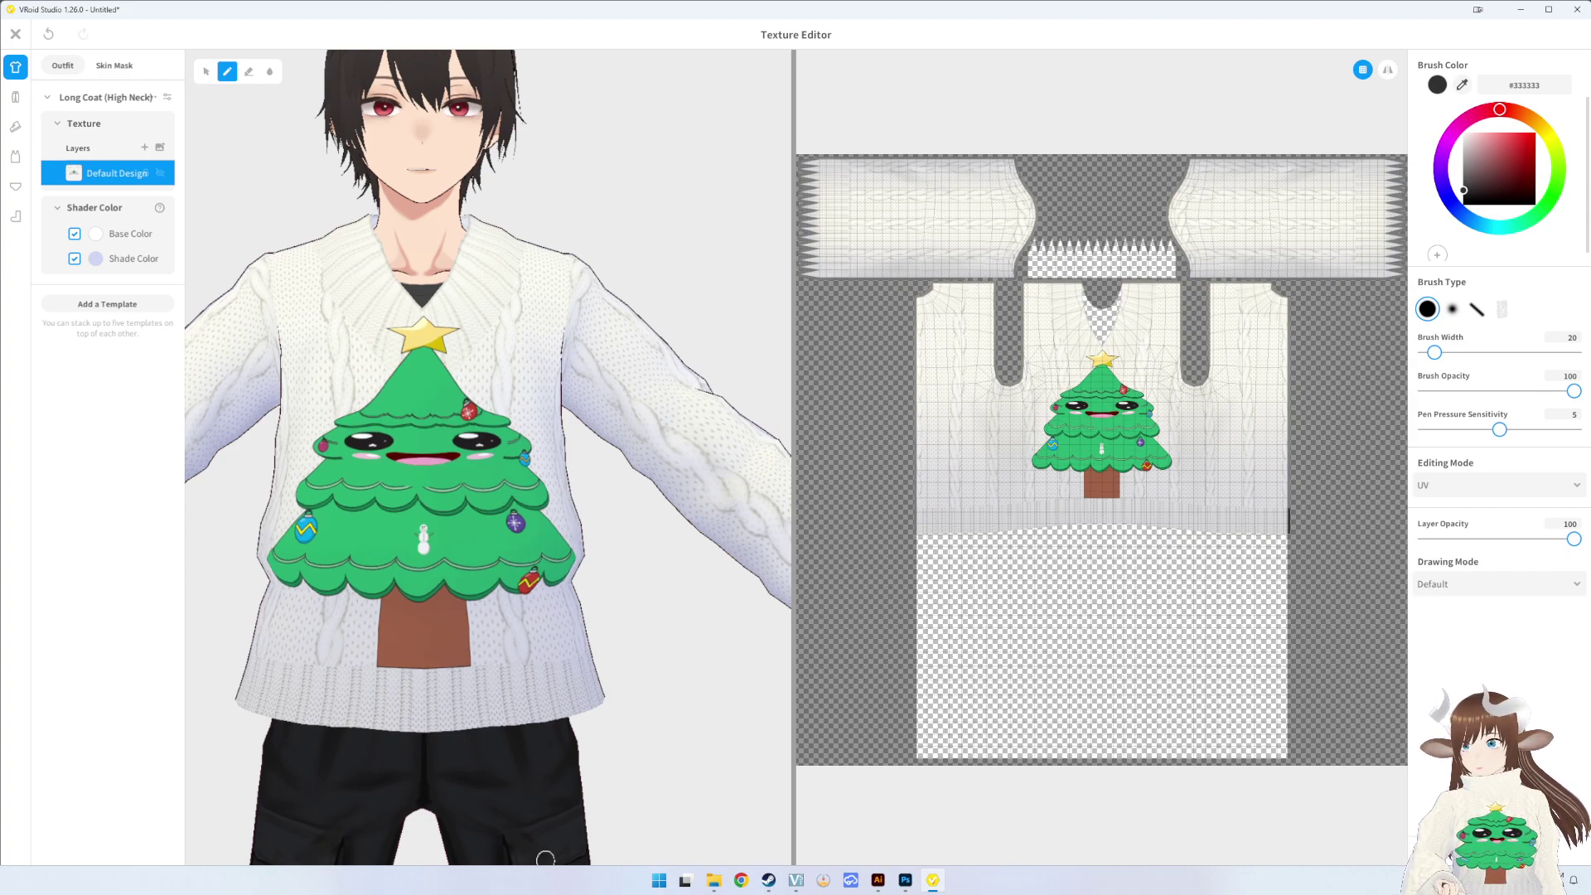
{"action": "left_click", "coordinate": [904, 880]}
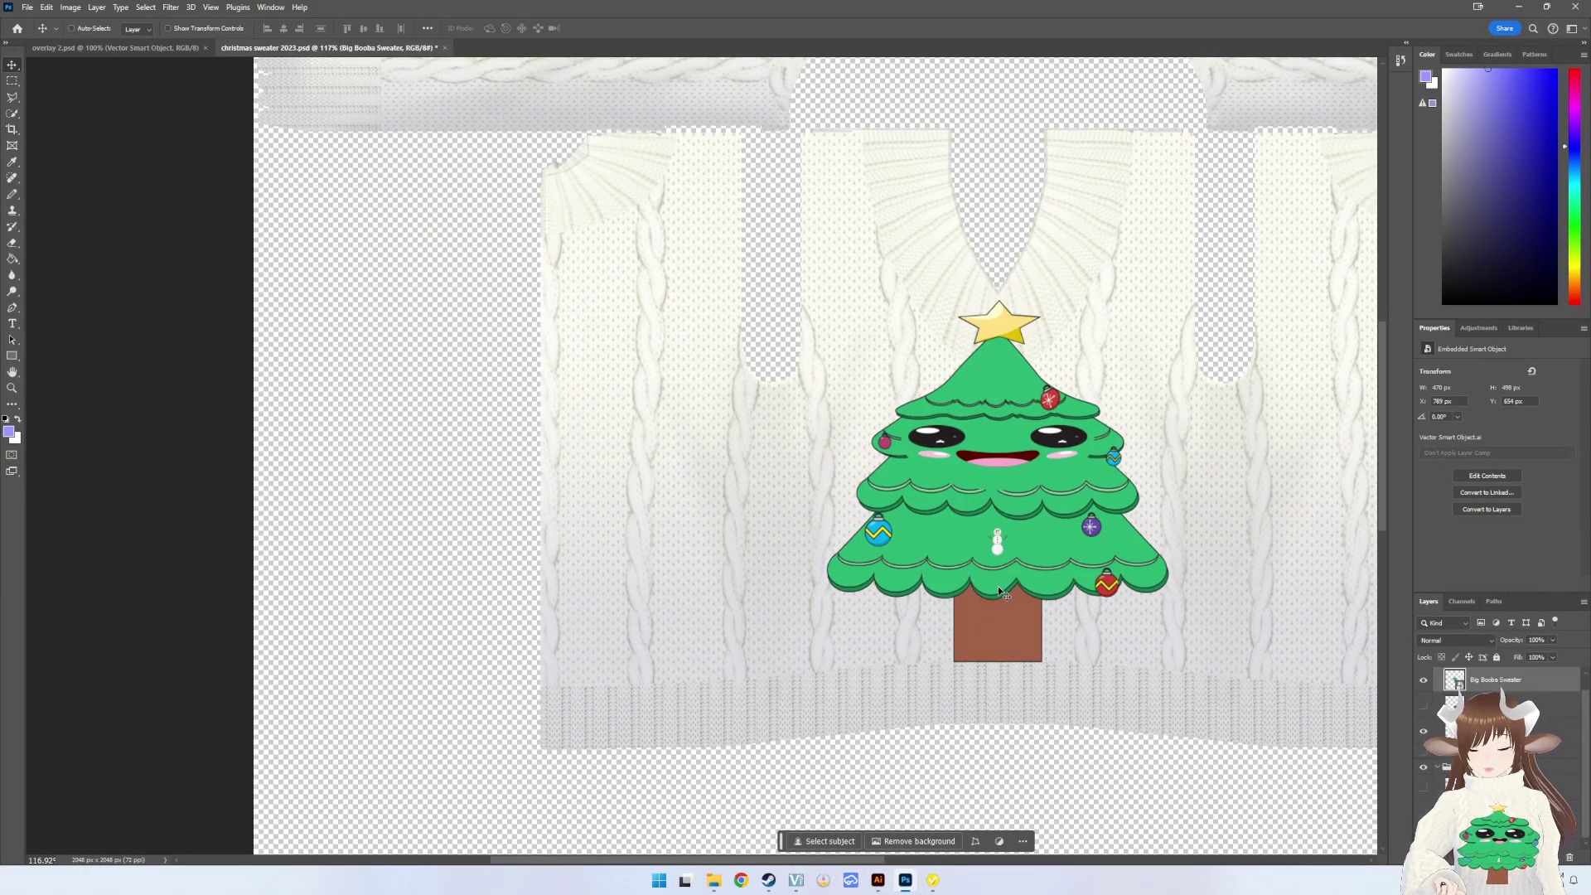
{"action": "key", "text": "ctrl+t"}
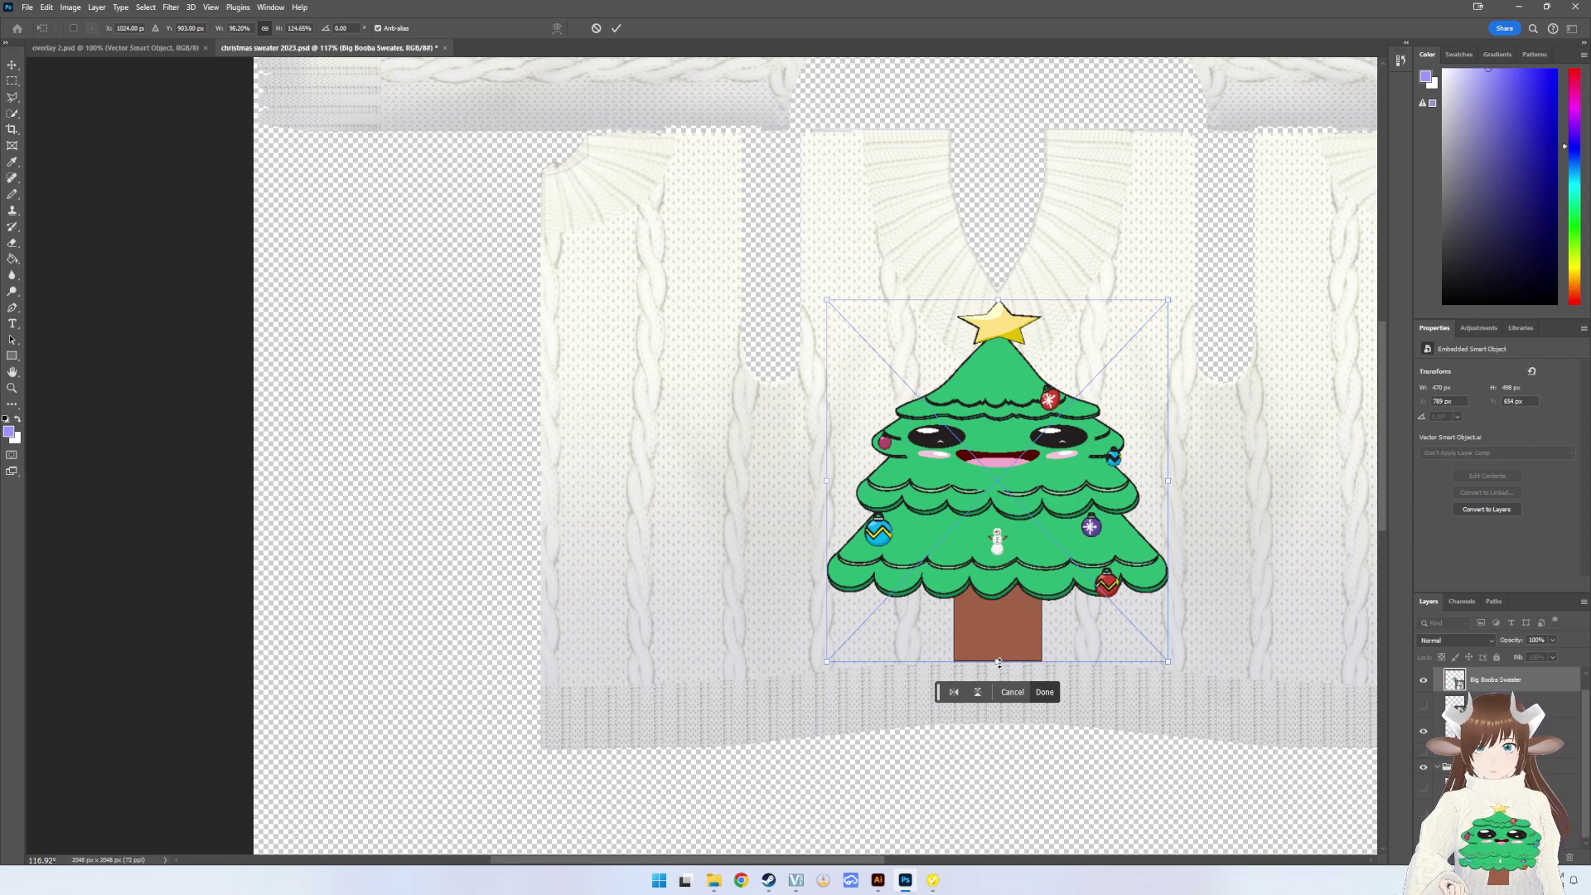
- Shorten the Christmas tree slightly and commit the transform
{"action": "left_click_drag", "start_coordinate": [998, 662], "coordinate": [999, 655]}
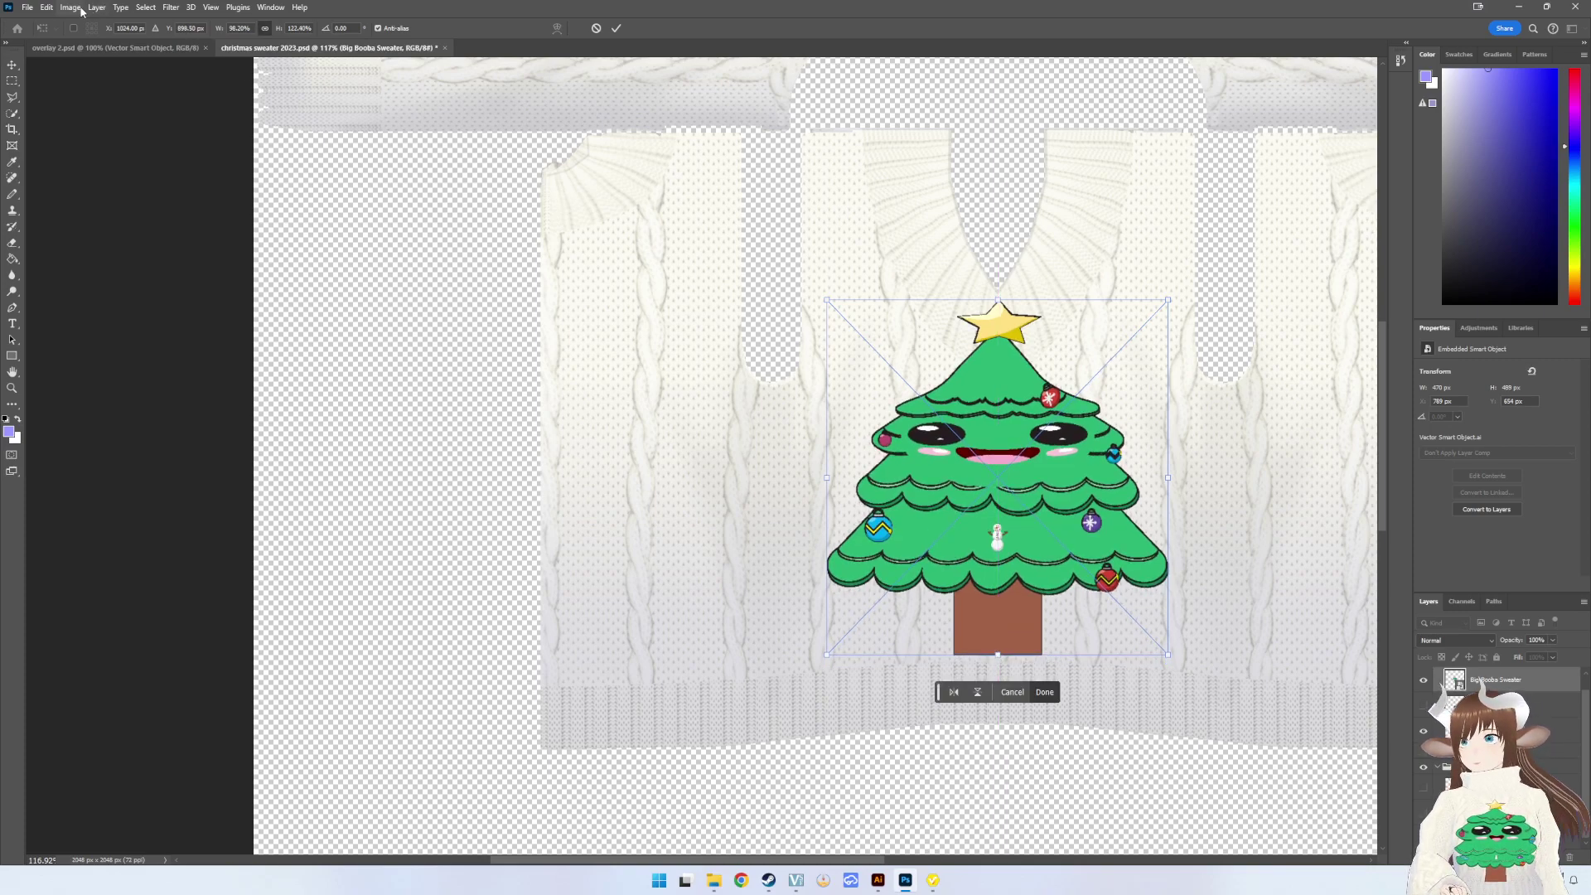
{"action": "left_click", "coordinate": [27, 7]}
{"action": "key", "text": "Return"}
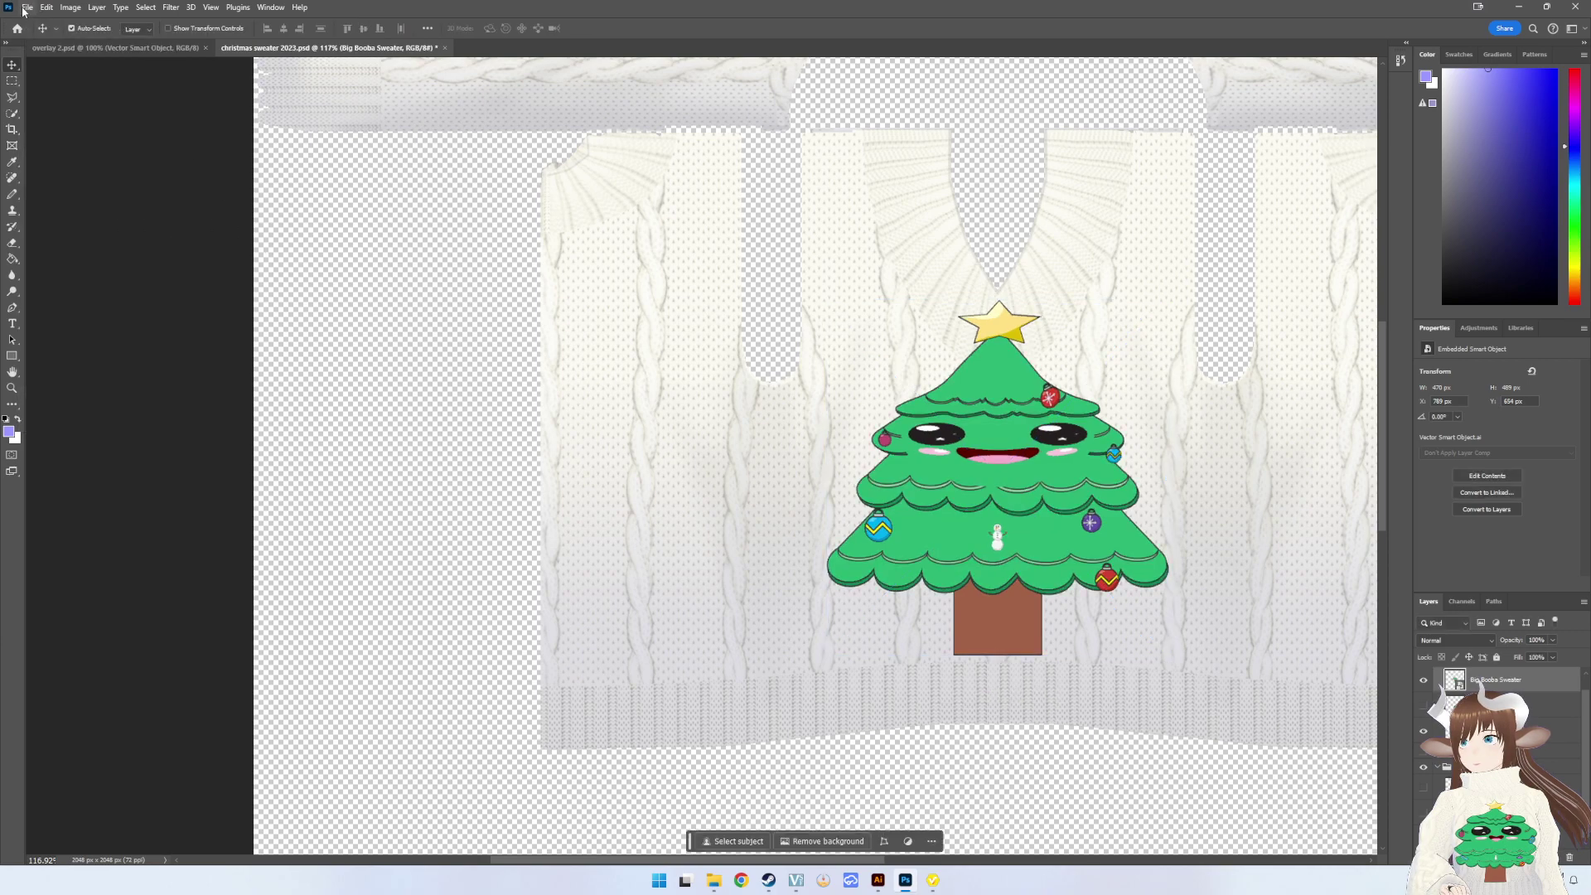
- Quick-export the PNG over Xmas No Collar Sweater 1 Big Chest
{"action": "left_click", "coordinate": [27, 7]}
{"action": "left_click", "coordinate": [187, 228]}
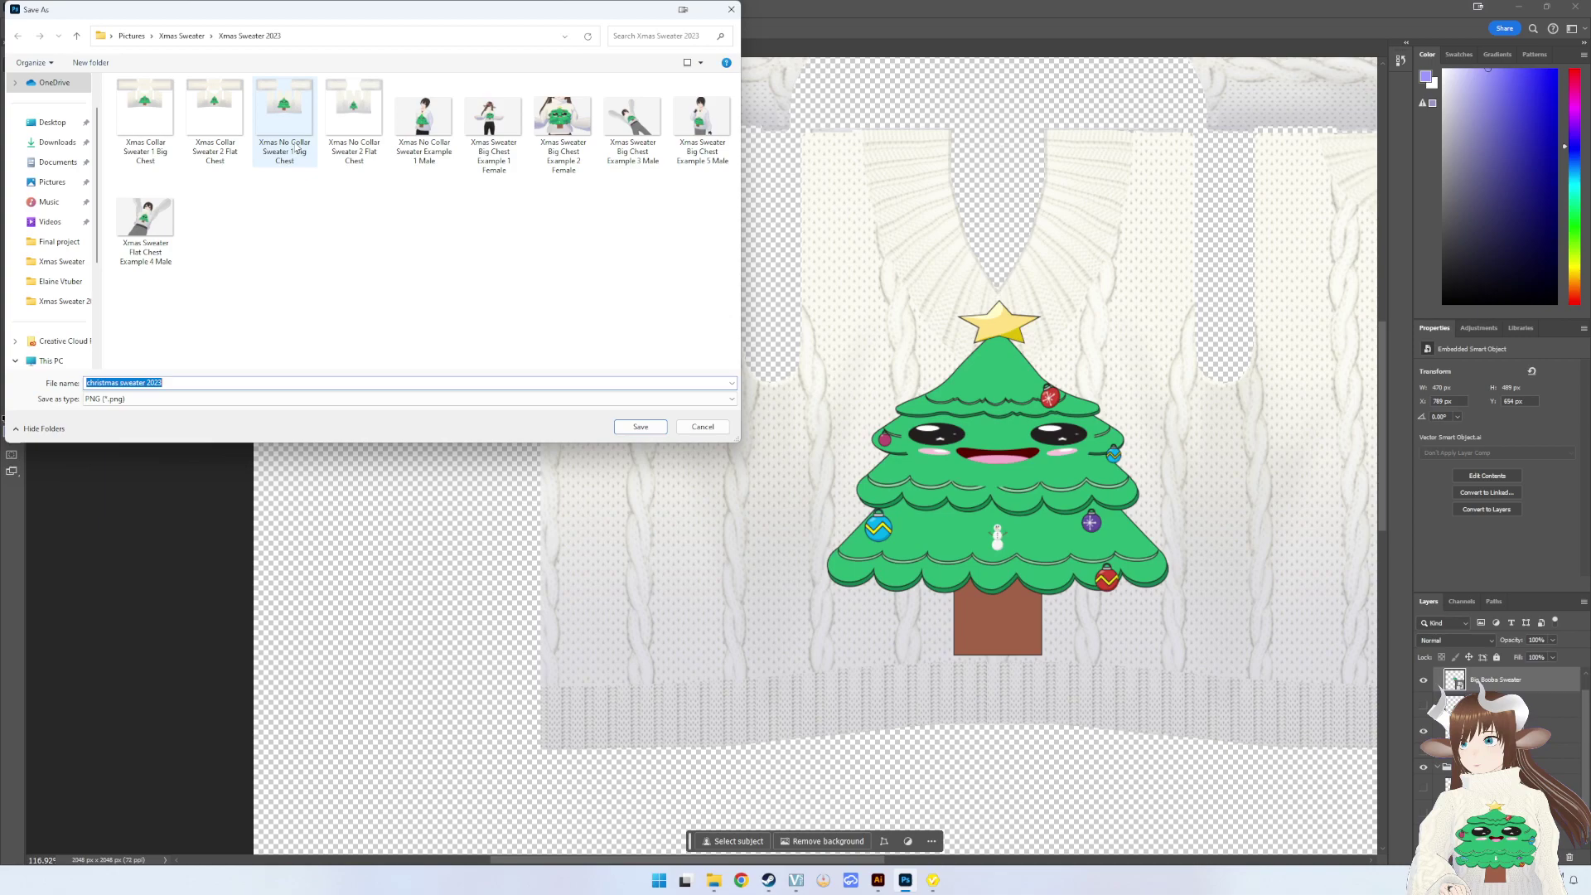
{"action": "double_click", "coordinate": [309, 160]}
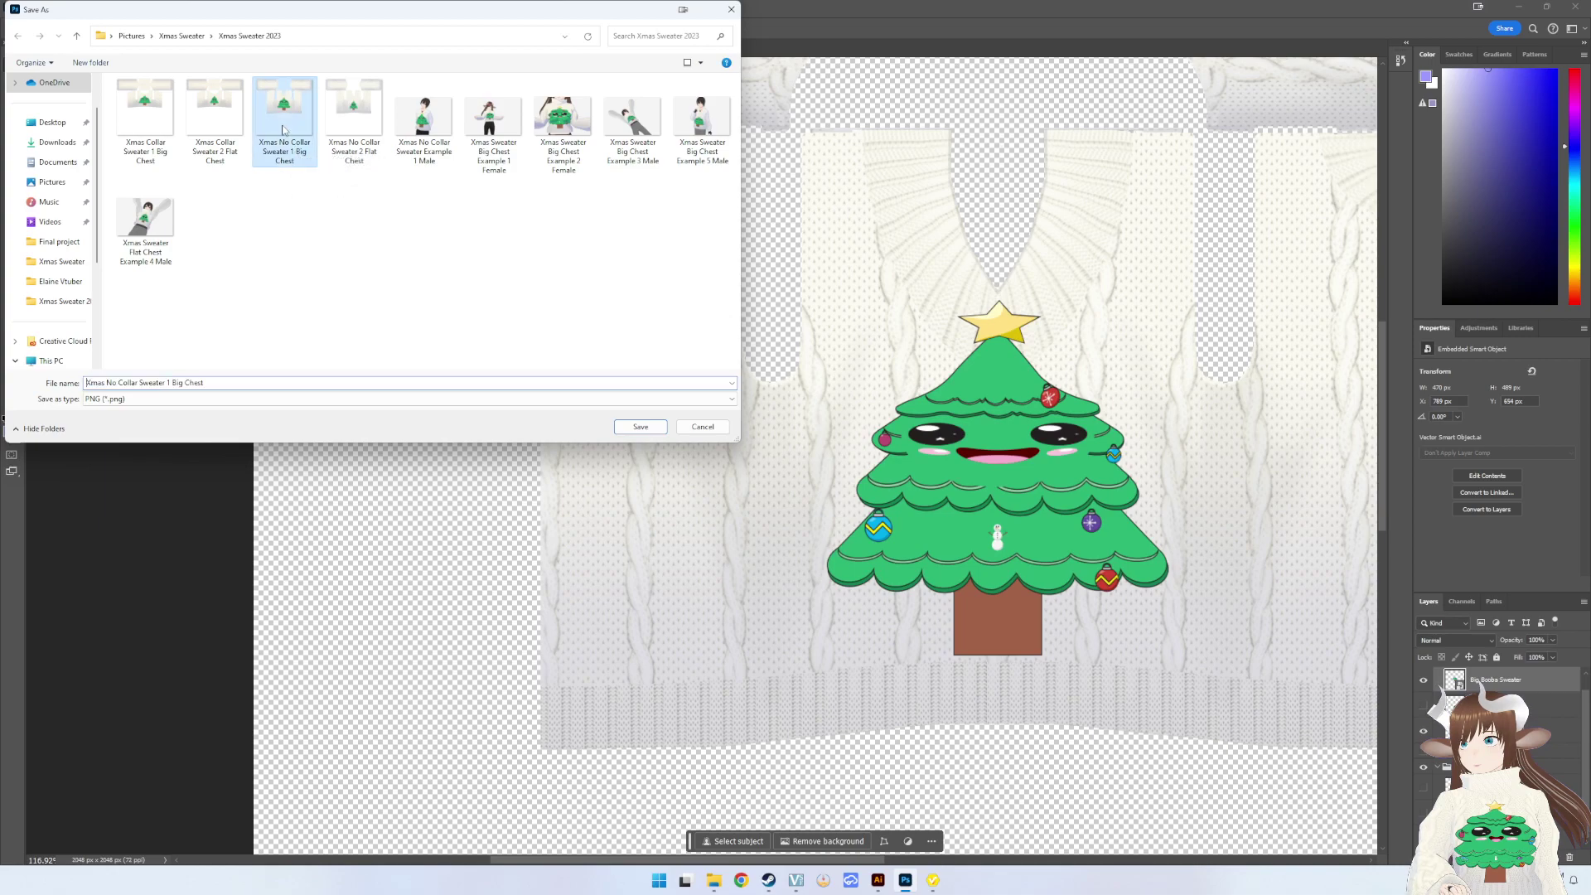
{"action": "left_click", "coordinate": [835, 437]}
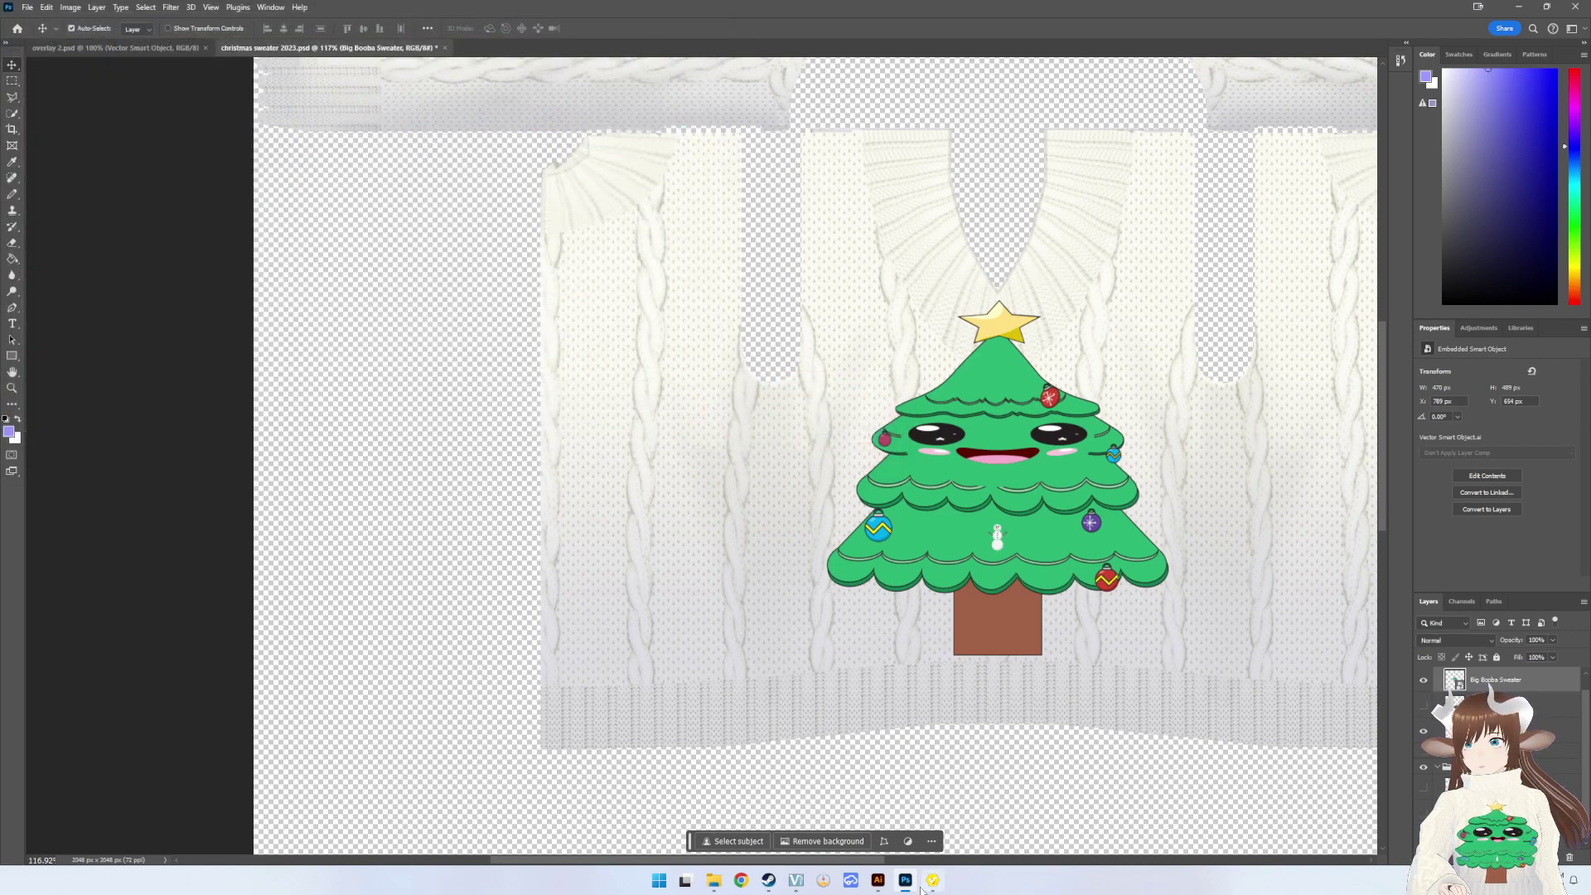
- Import the re-exported Big Chest PNG into Default Design and close the texture editor
{"action": "left_click", "coordinate": [932, 880]}
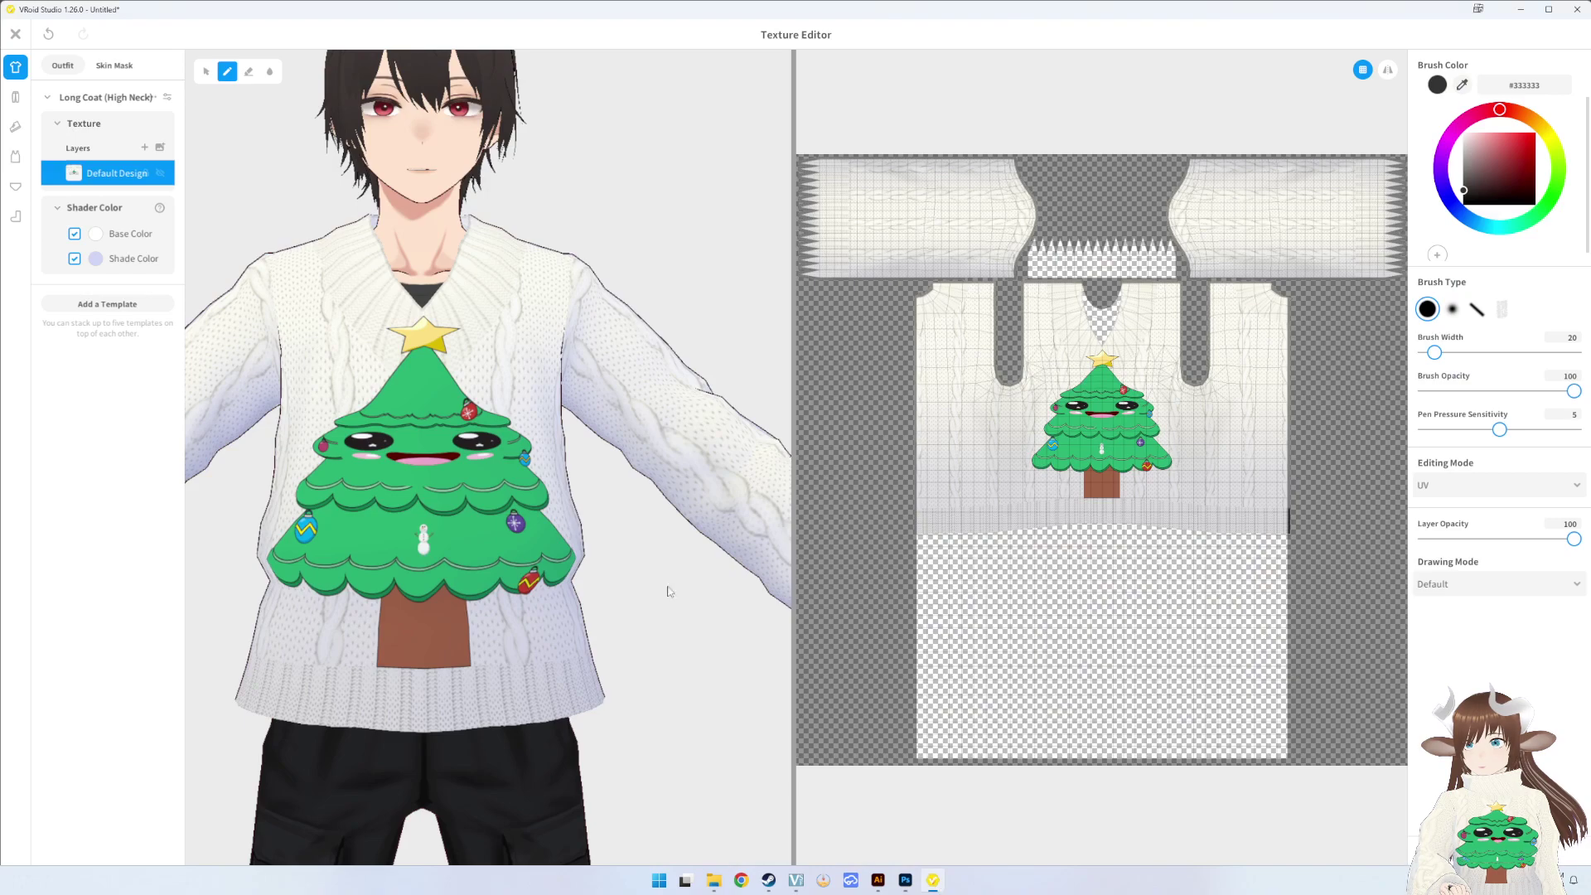
{"action": "right_click", "coordinate": [102, 178]}
{"action": "left_click", "coordinate": [199, 165]}
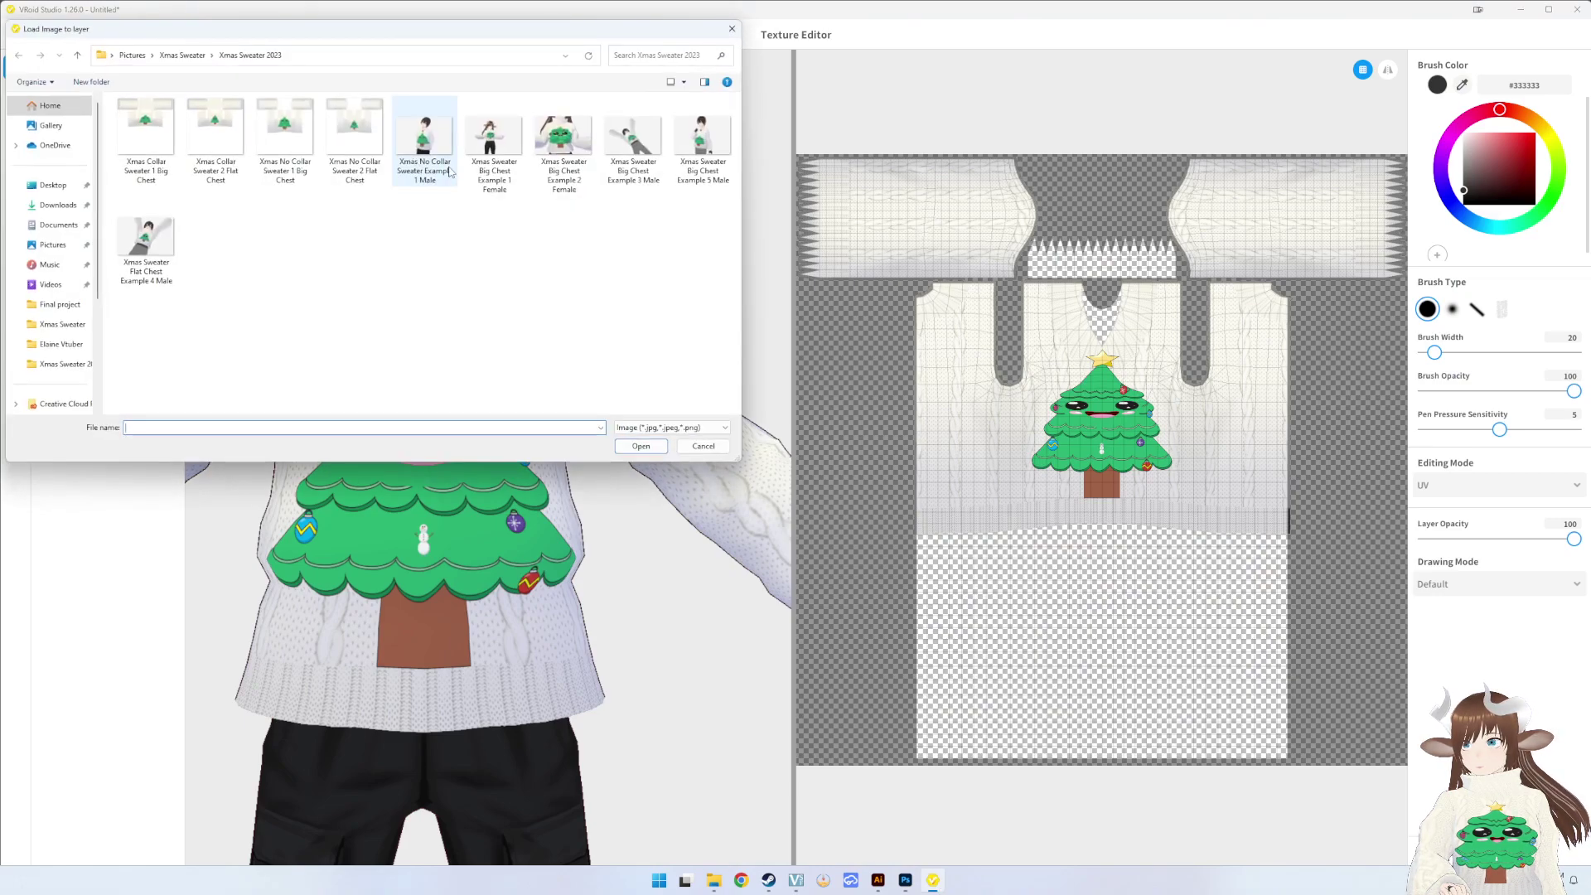
{"action": "left_click", "coordinate": [267, 150]}
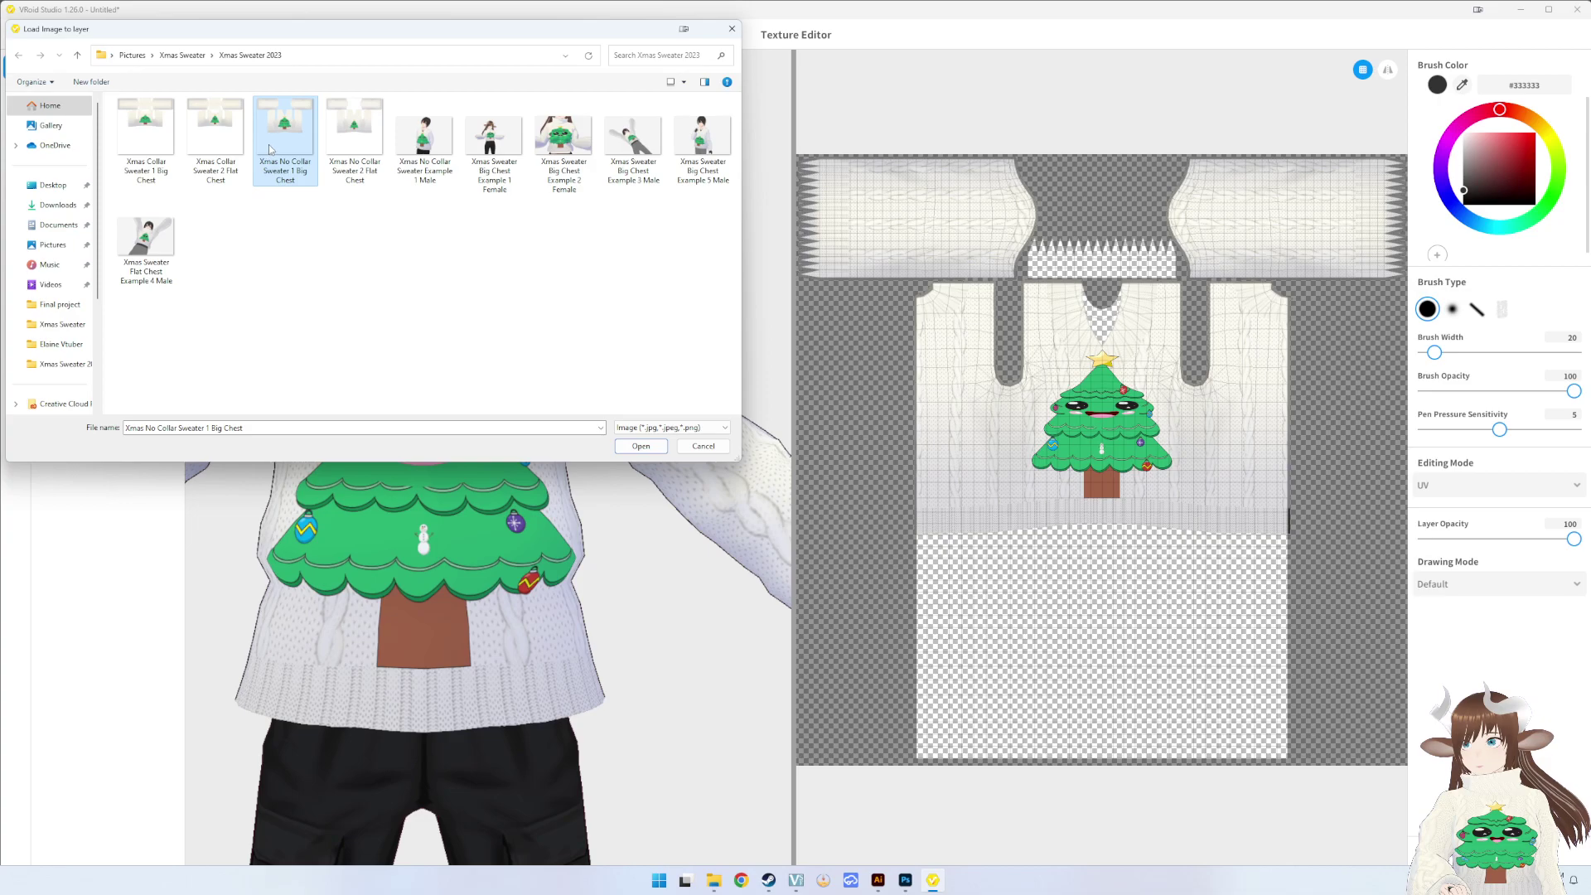
{"action": "double_click", "coordinate": [269, 150]}
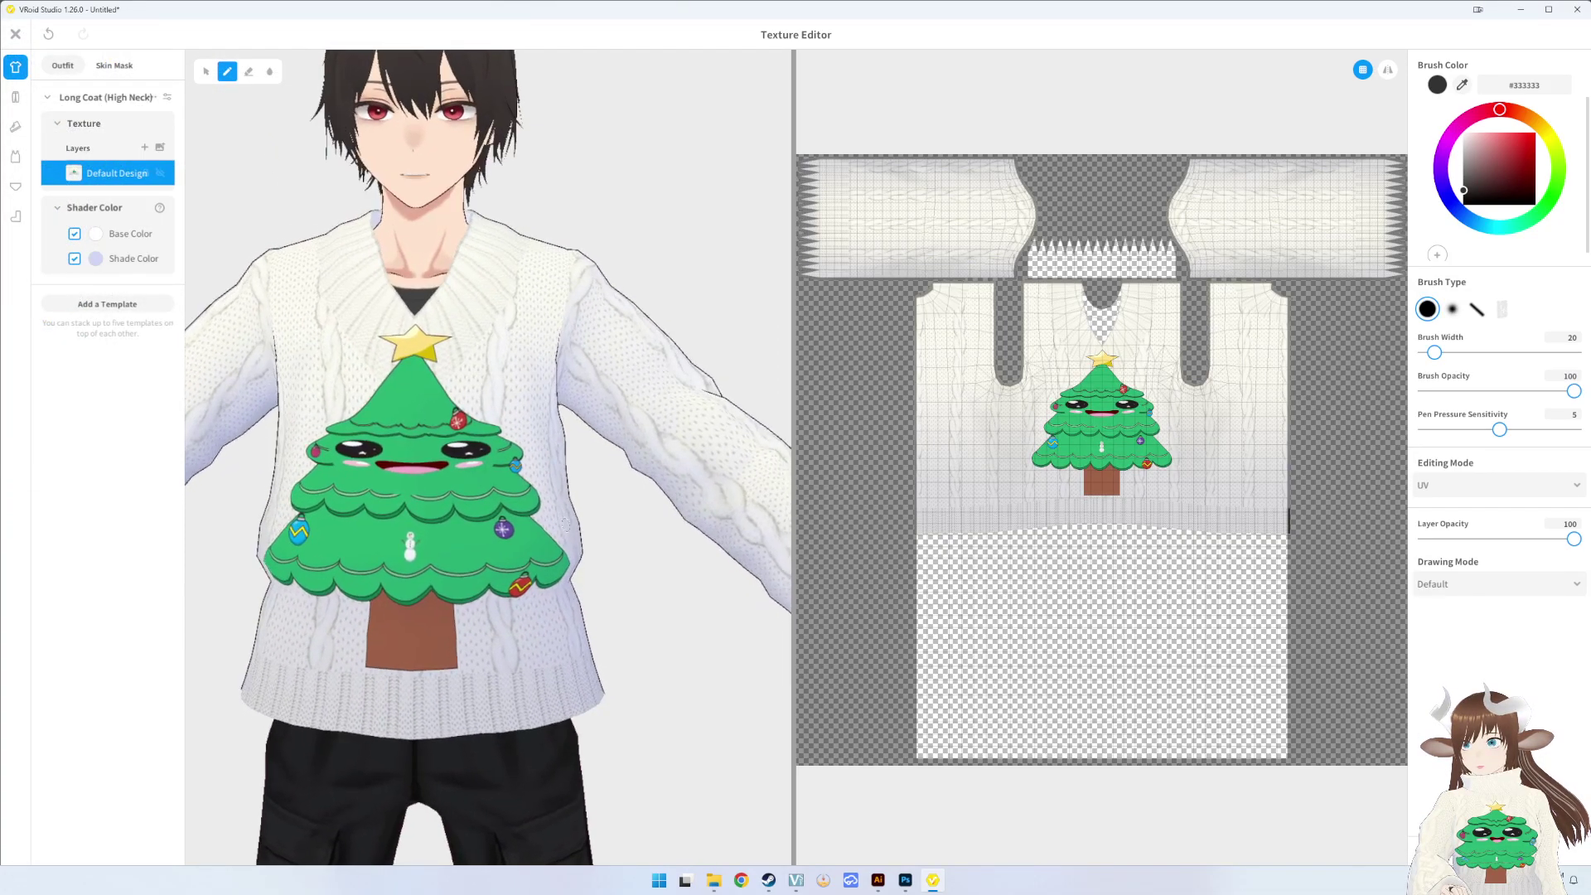
{"action": "left_click", "coordinate": [15, 34]}
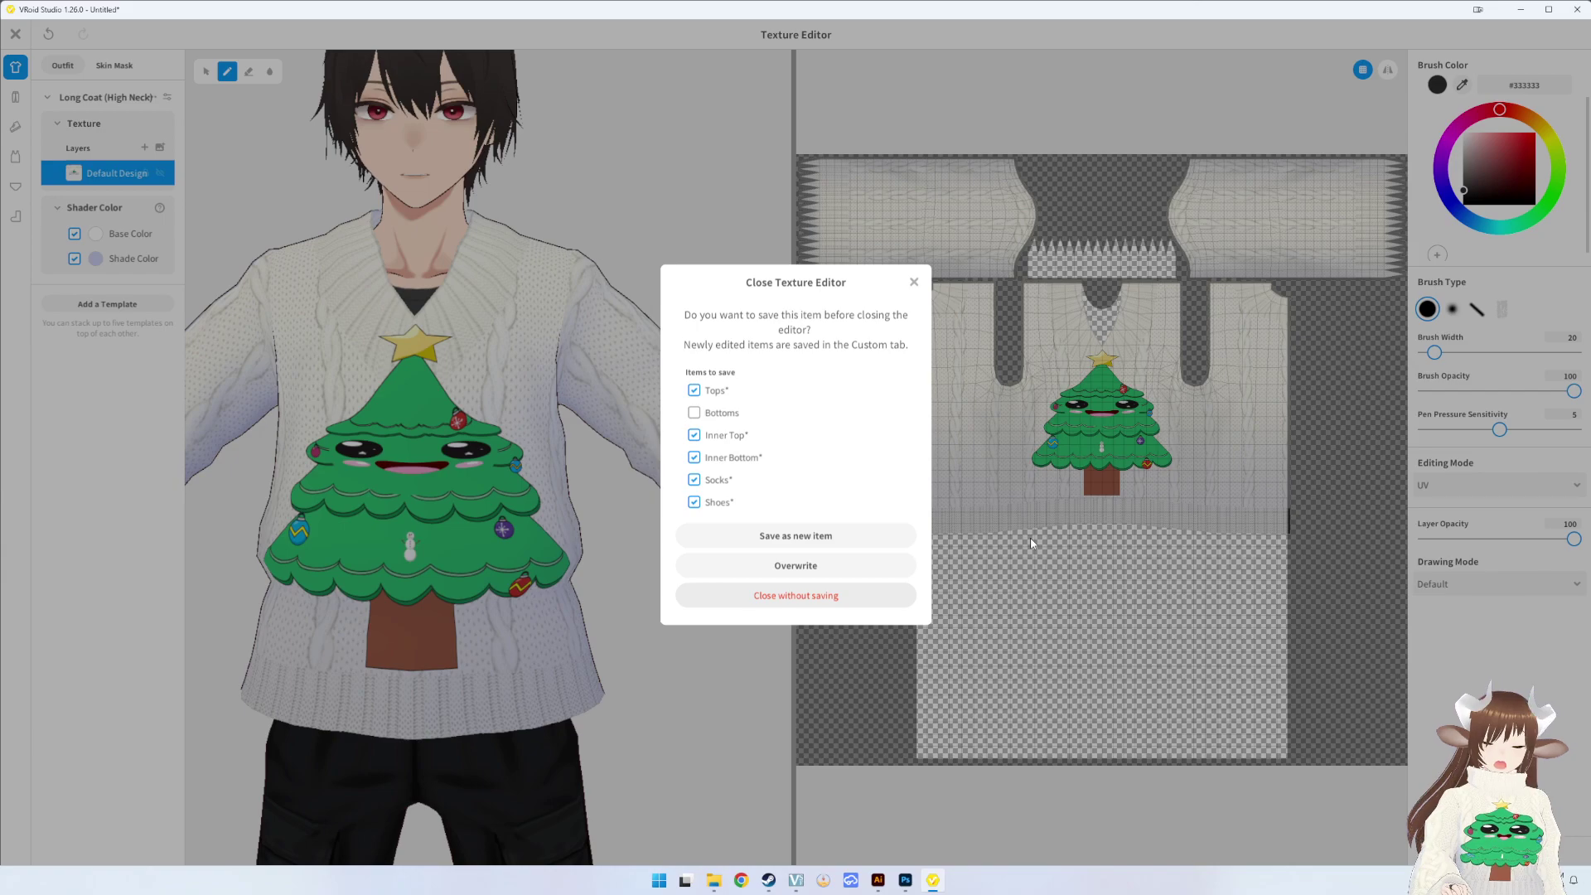
{"action": "left_click", "coordinate": [795, 595]}
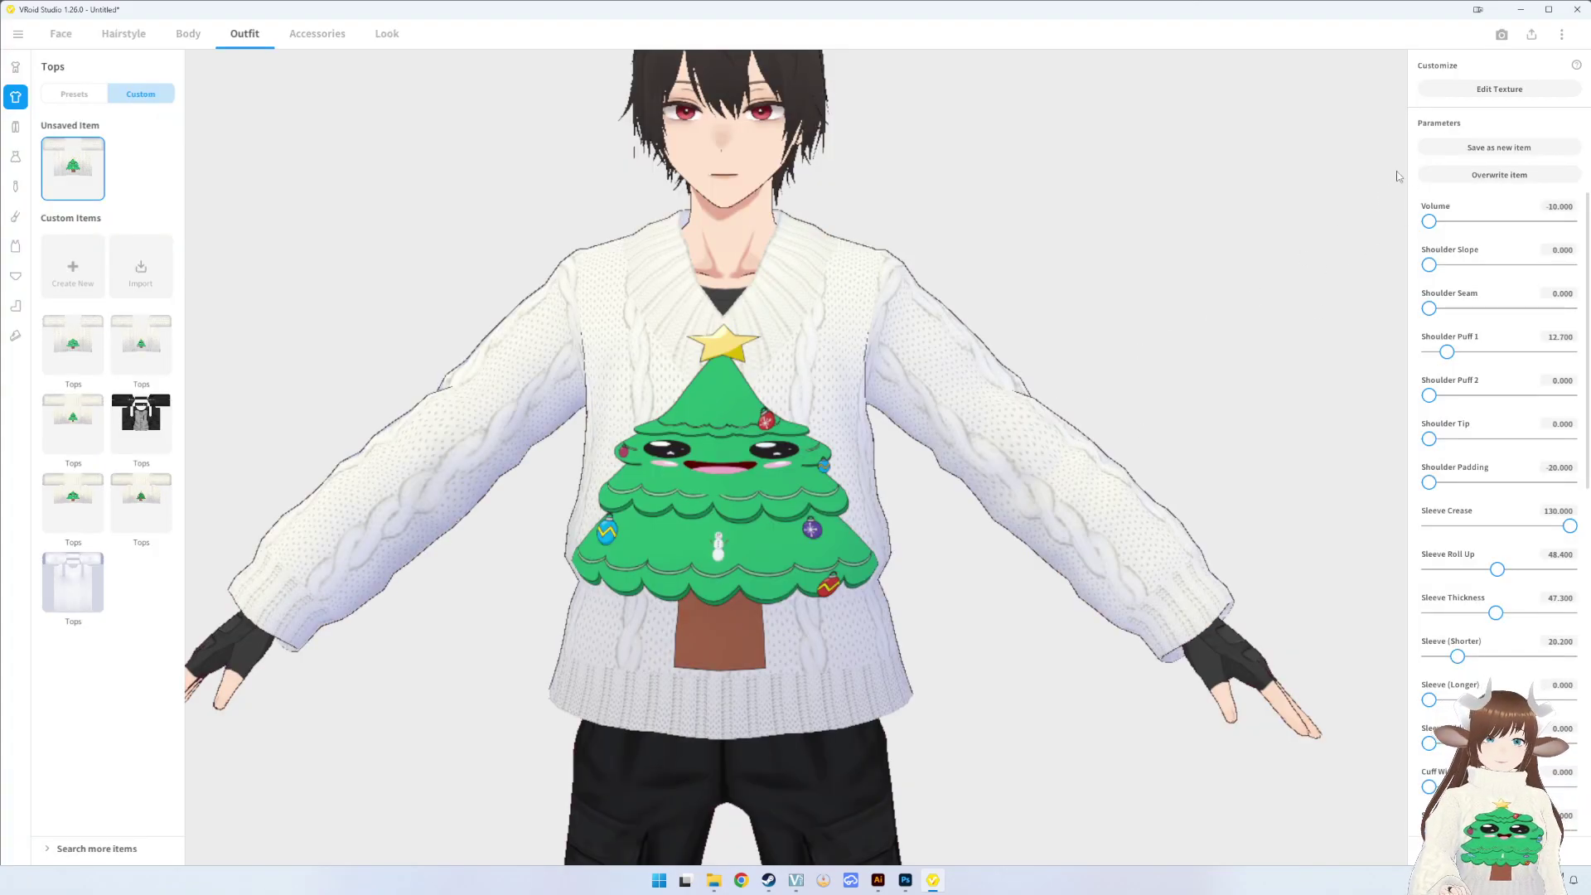
- Freeze the avatar in a pose and save a photo over Xmas No Collar Sweater Example 1 Male
{"action": "left_click", "coordinate": [1500, 36]}
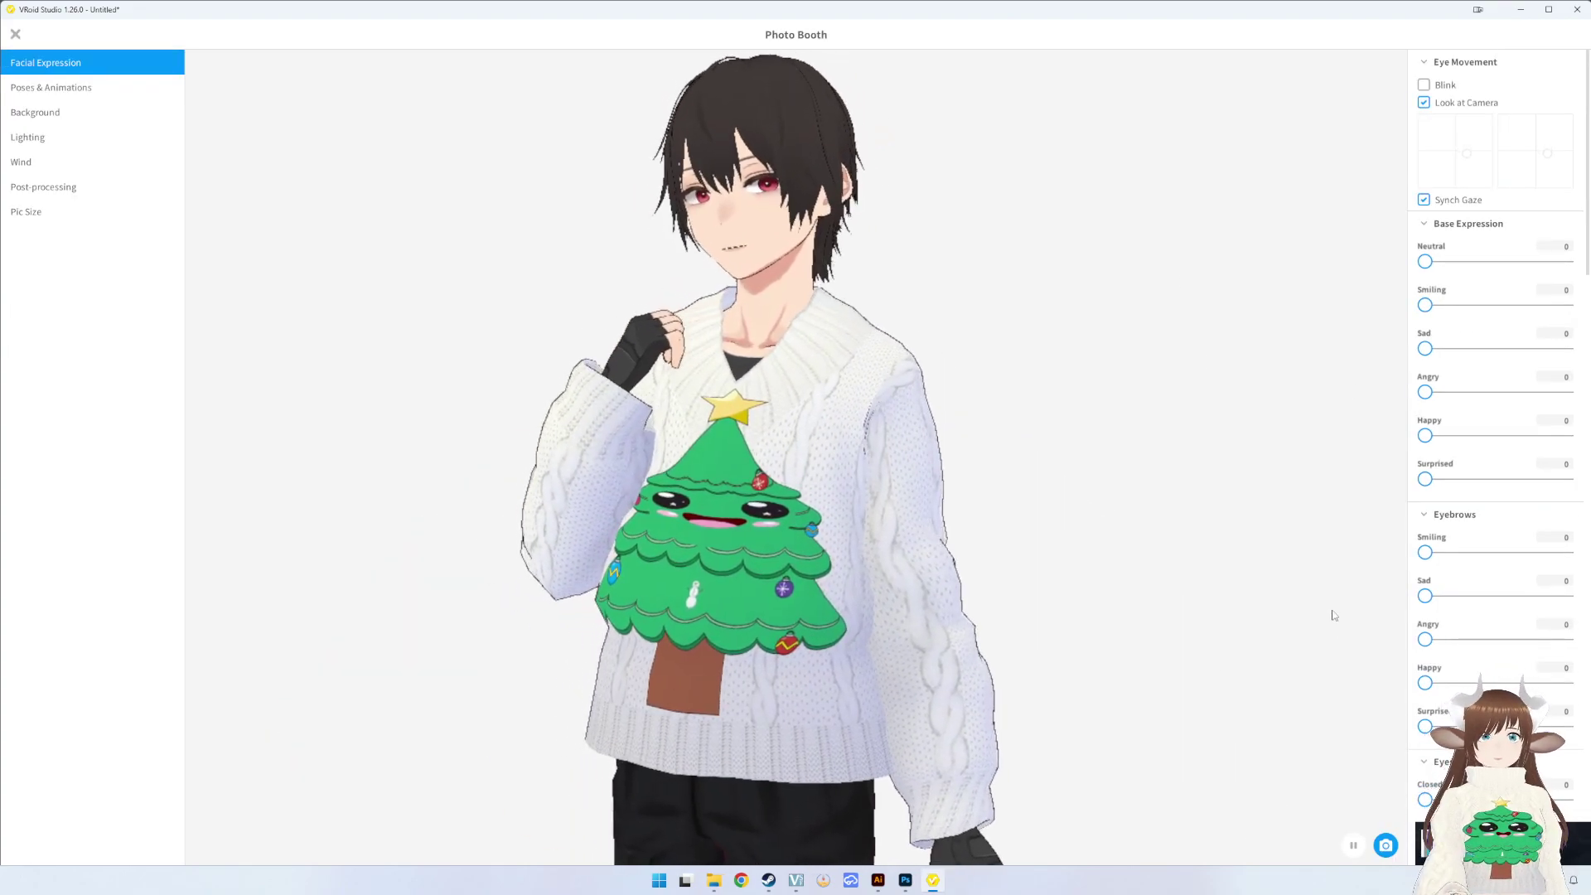
{"action": "left_click", "coordinate": [1354, 847]}
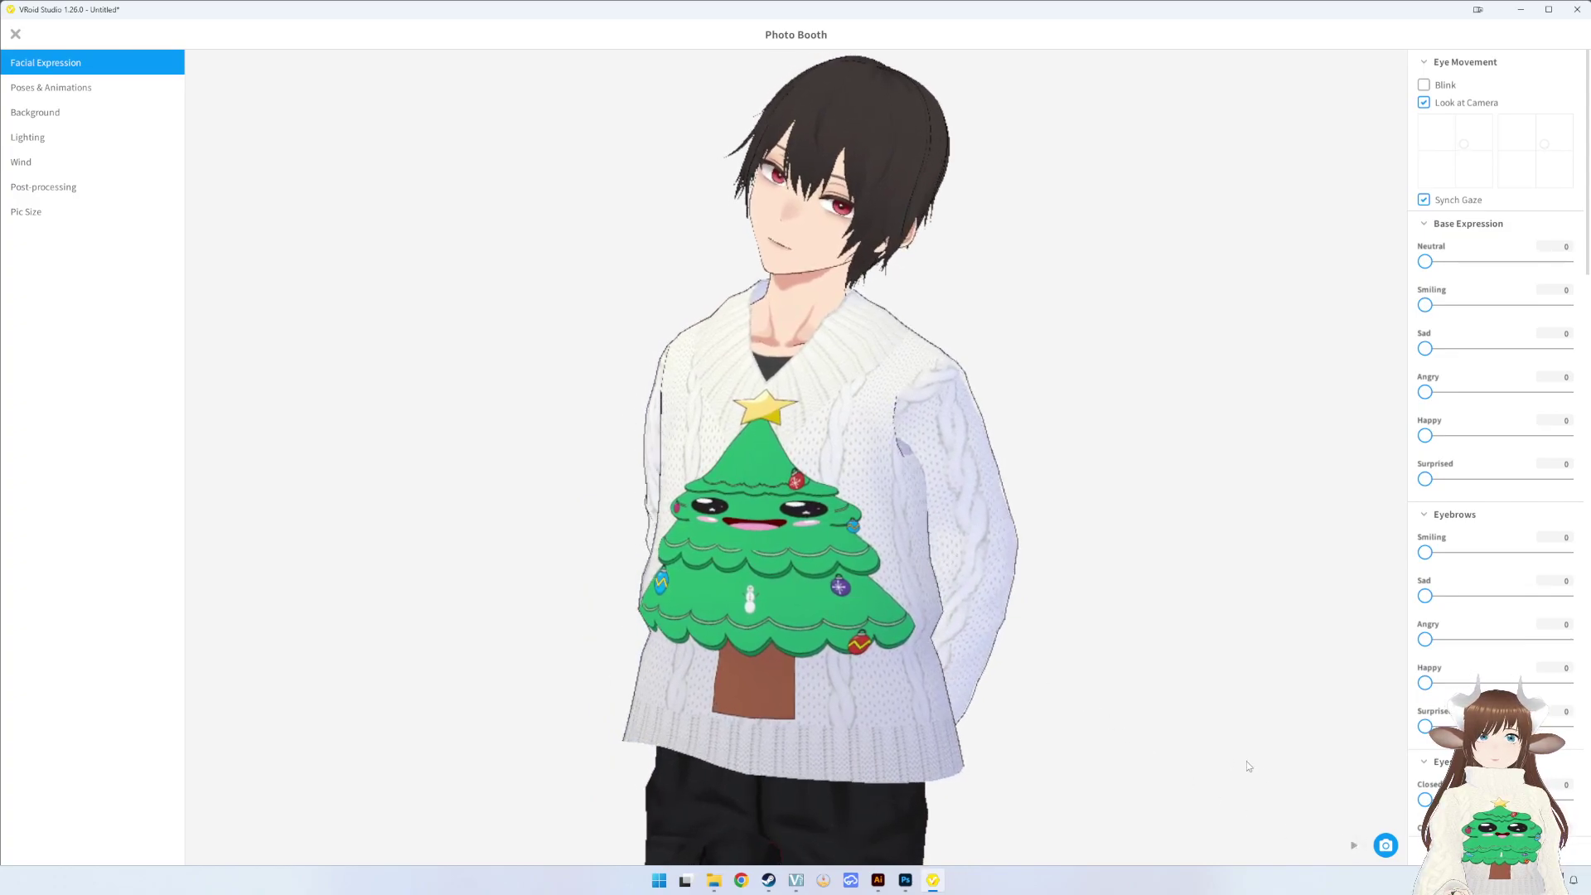
{"action": "left_click", "coordinate": [1385, 847]}
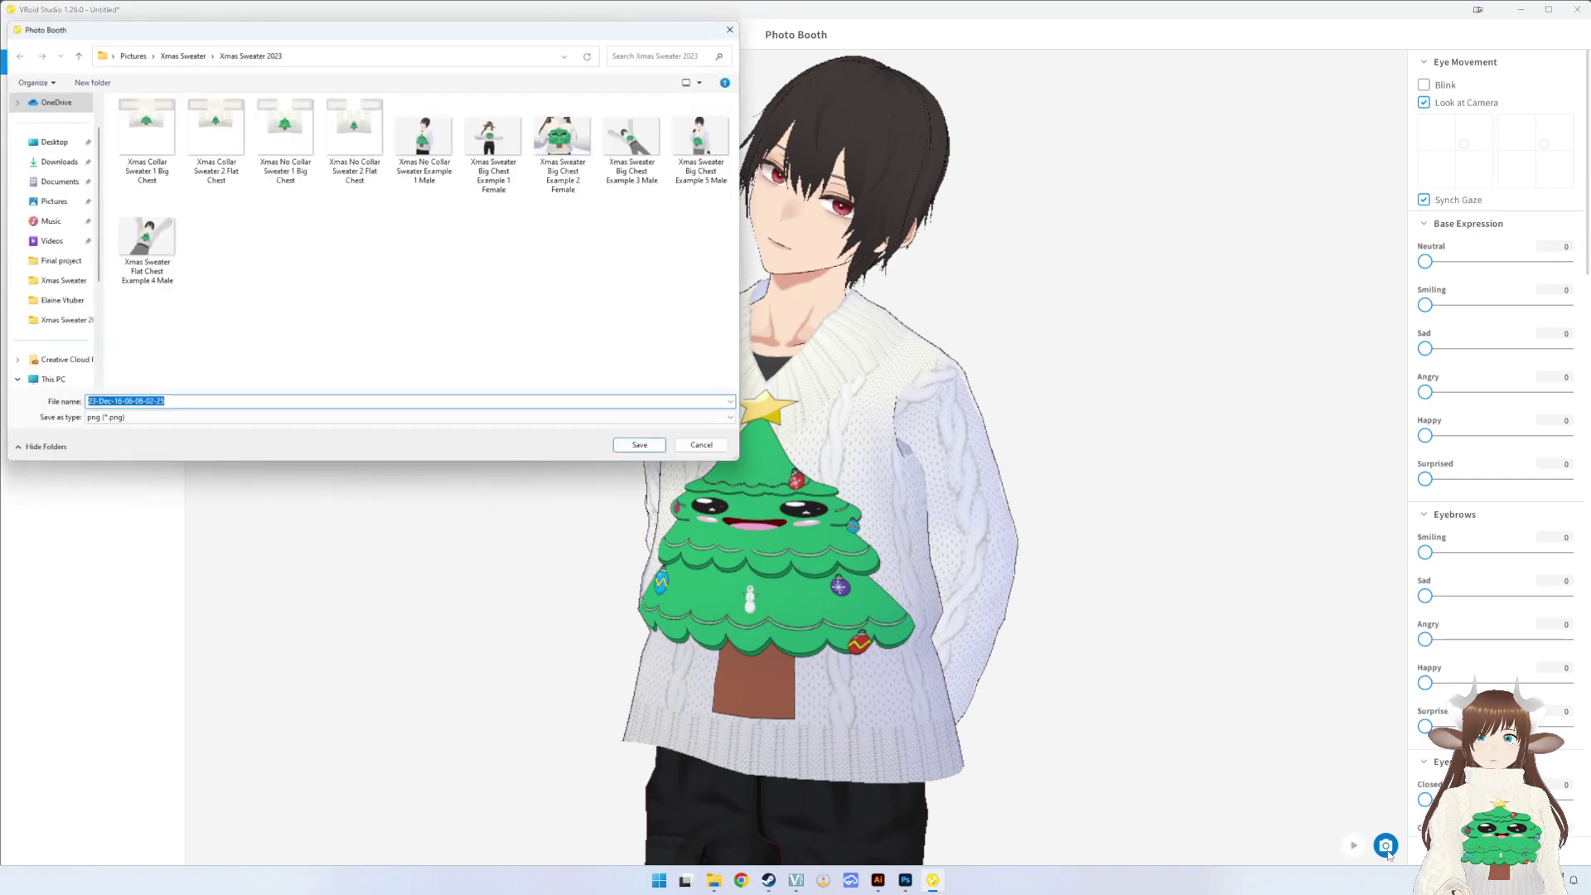
{"action": "left_click", "coordinate": [424, 137]}
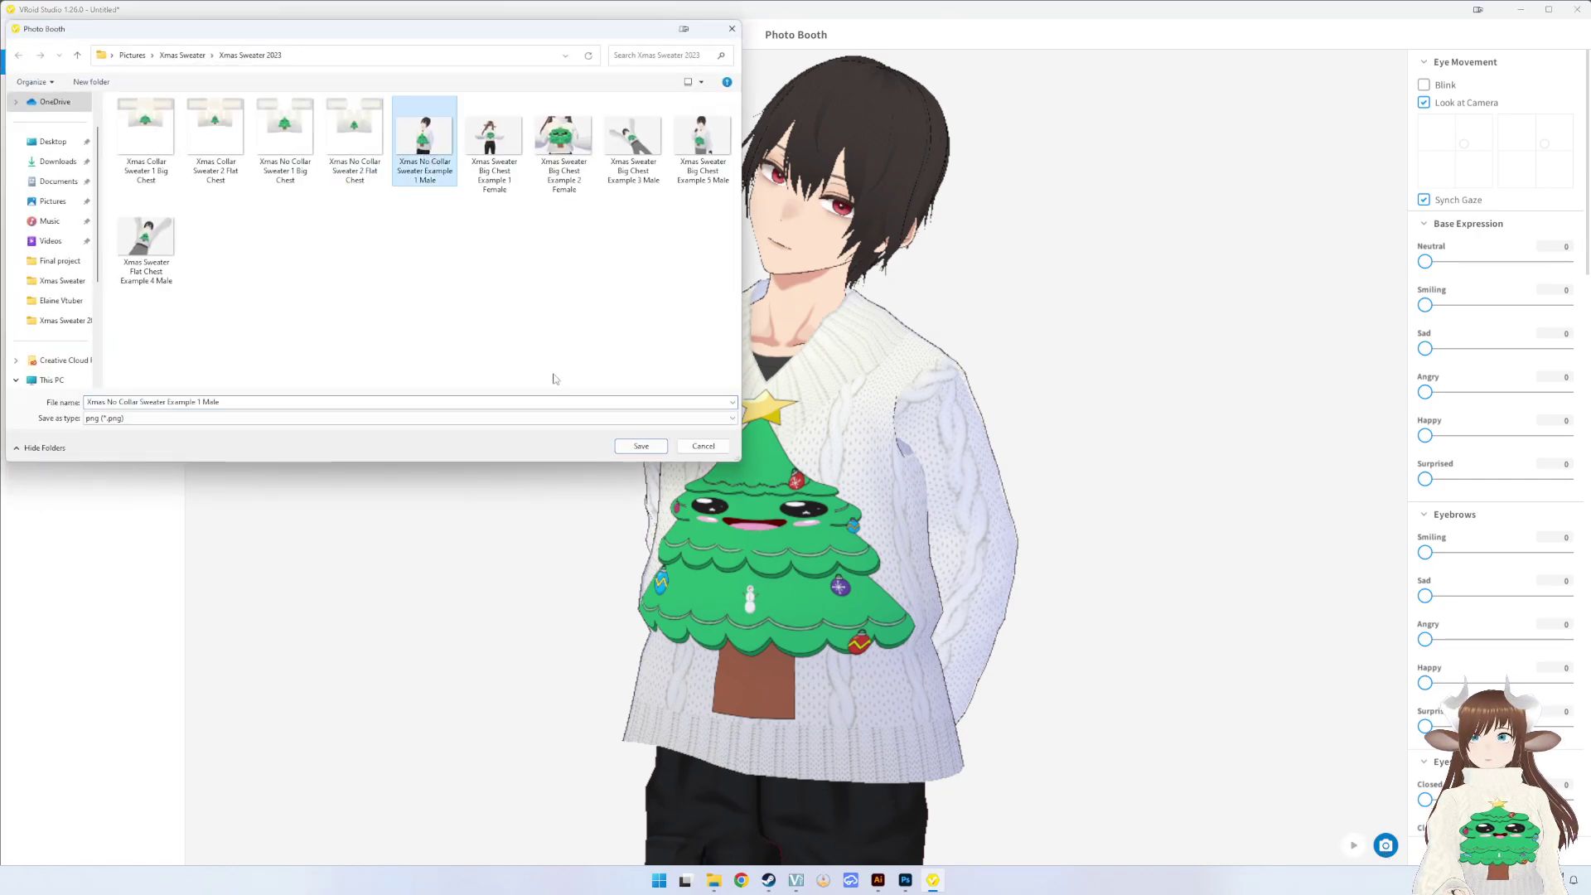
{"action": "left_click", "coordinate": [642, 446]}
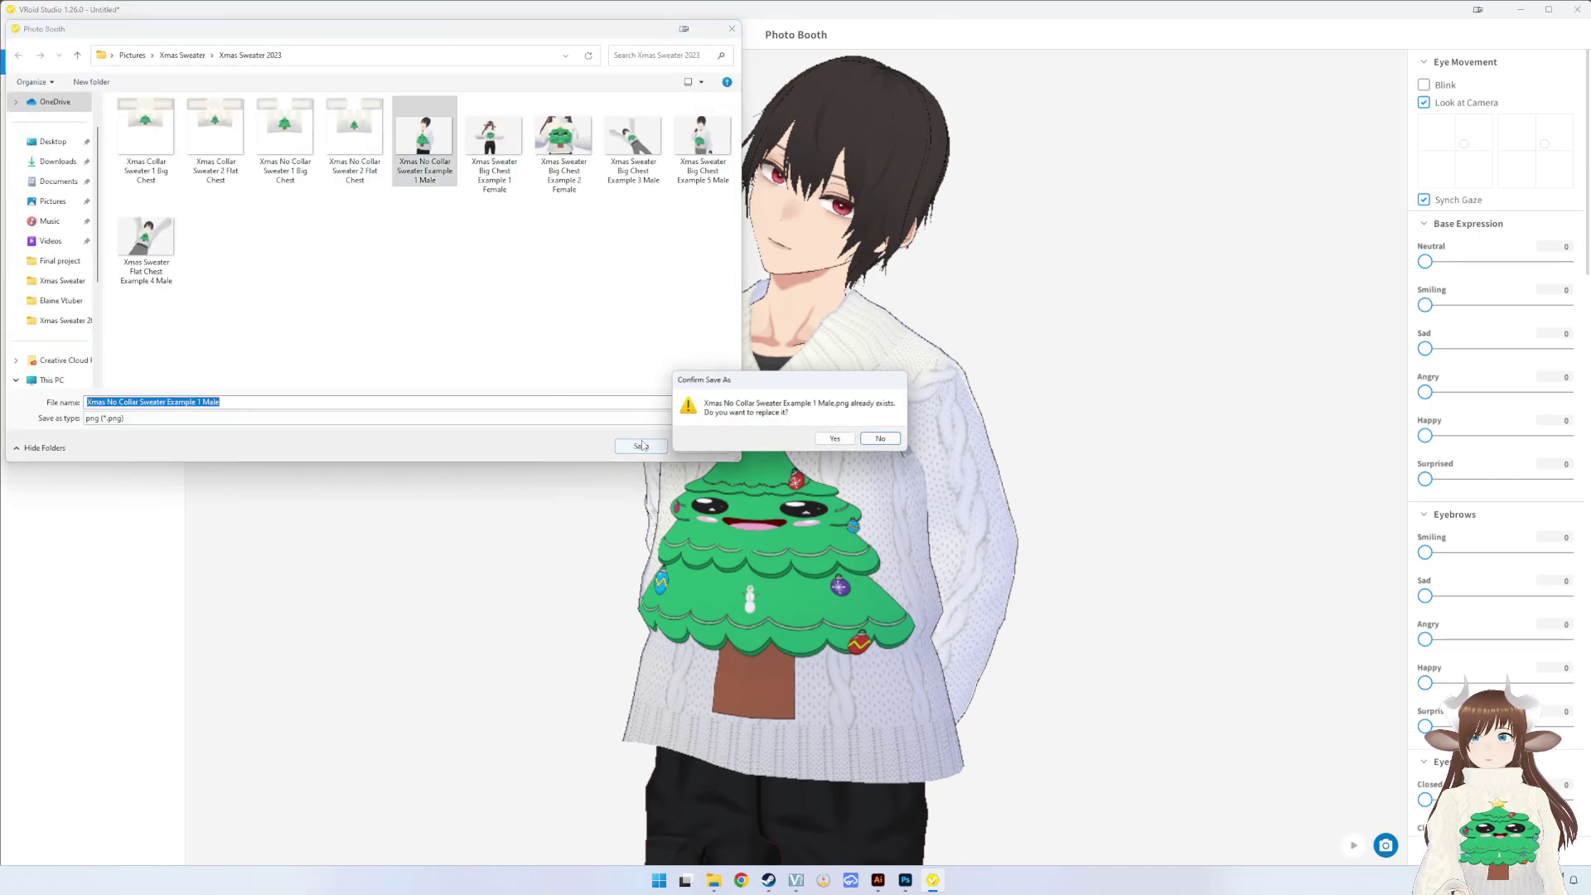
{"action": "left_click", "coordinate": [835, 440]}
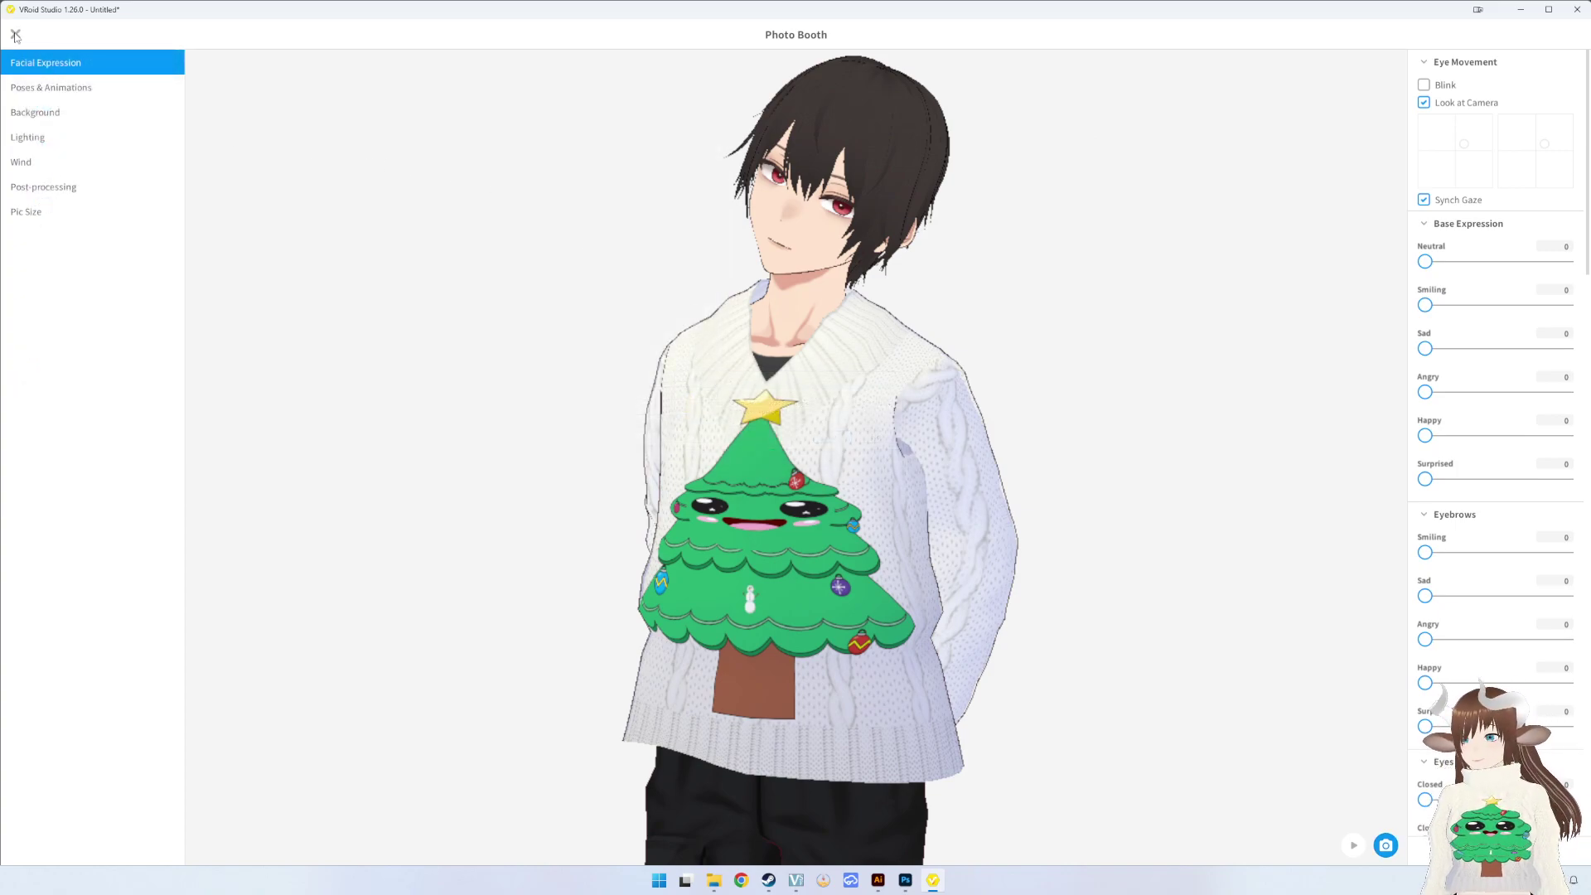
{"action": "left_click", "coordinate": [14, 35]}
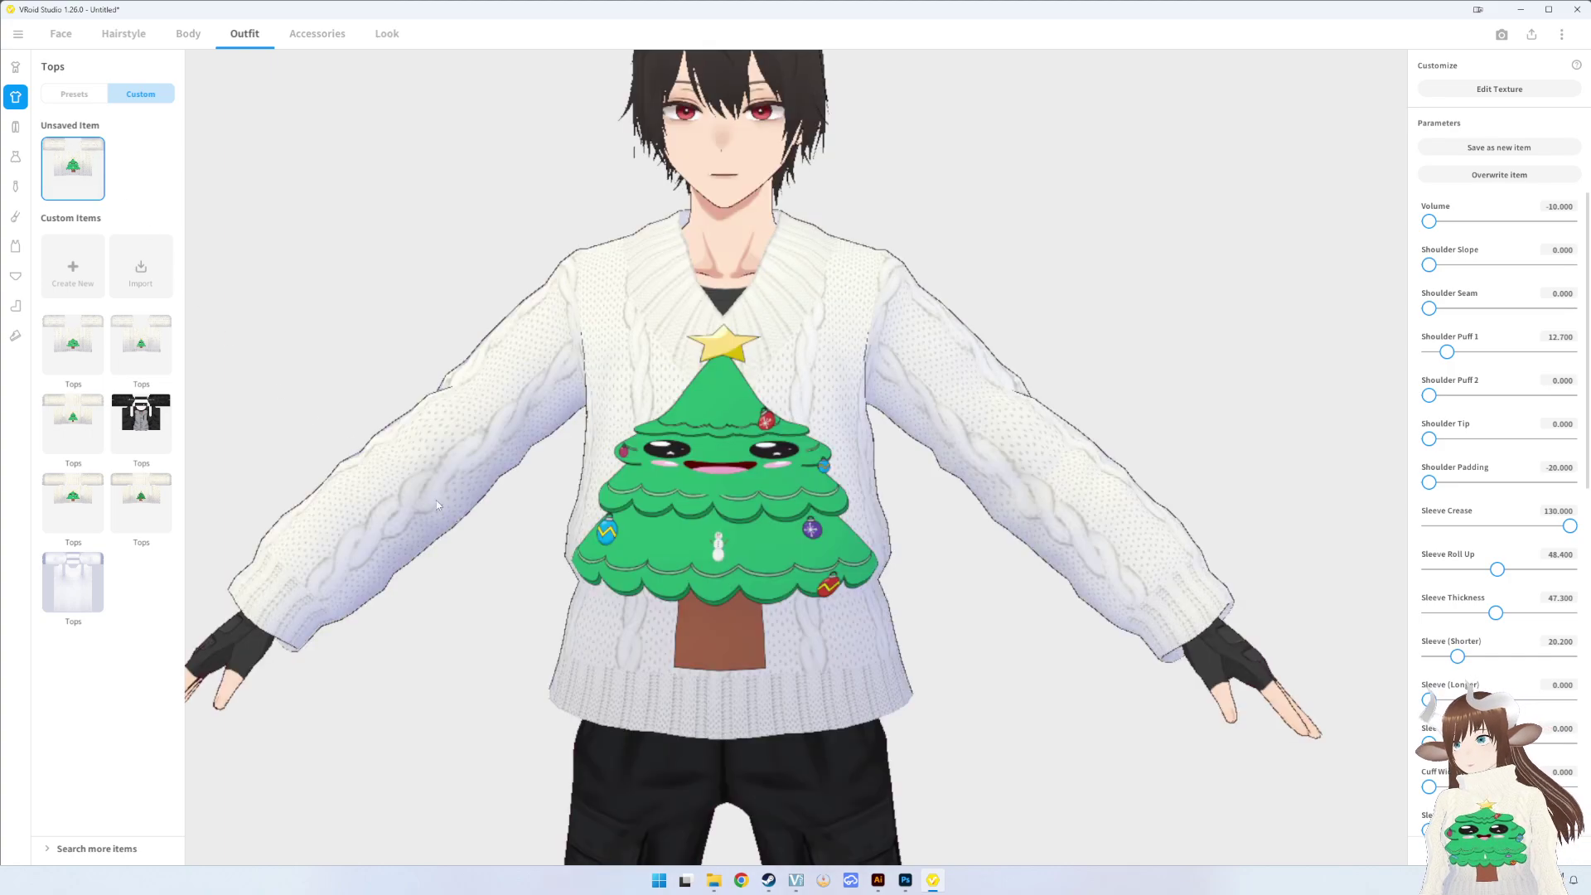
- Show the Flat Chest Sweater tree, move it higher, and layer it above the big tree
{"action": "left_click", "coordinate": [905, 883]}
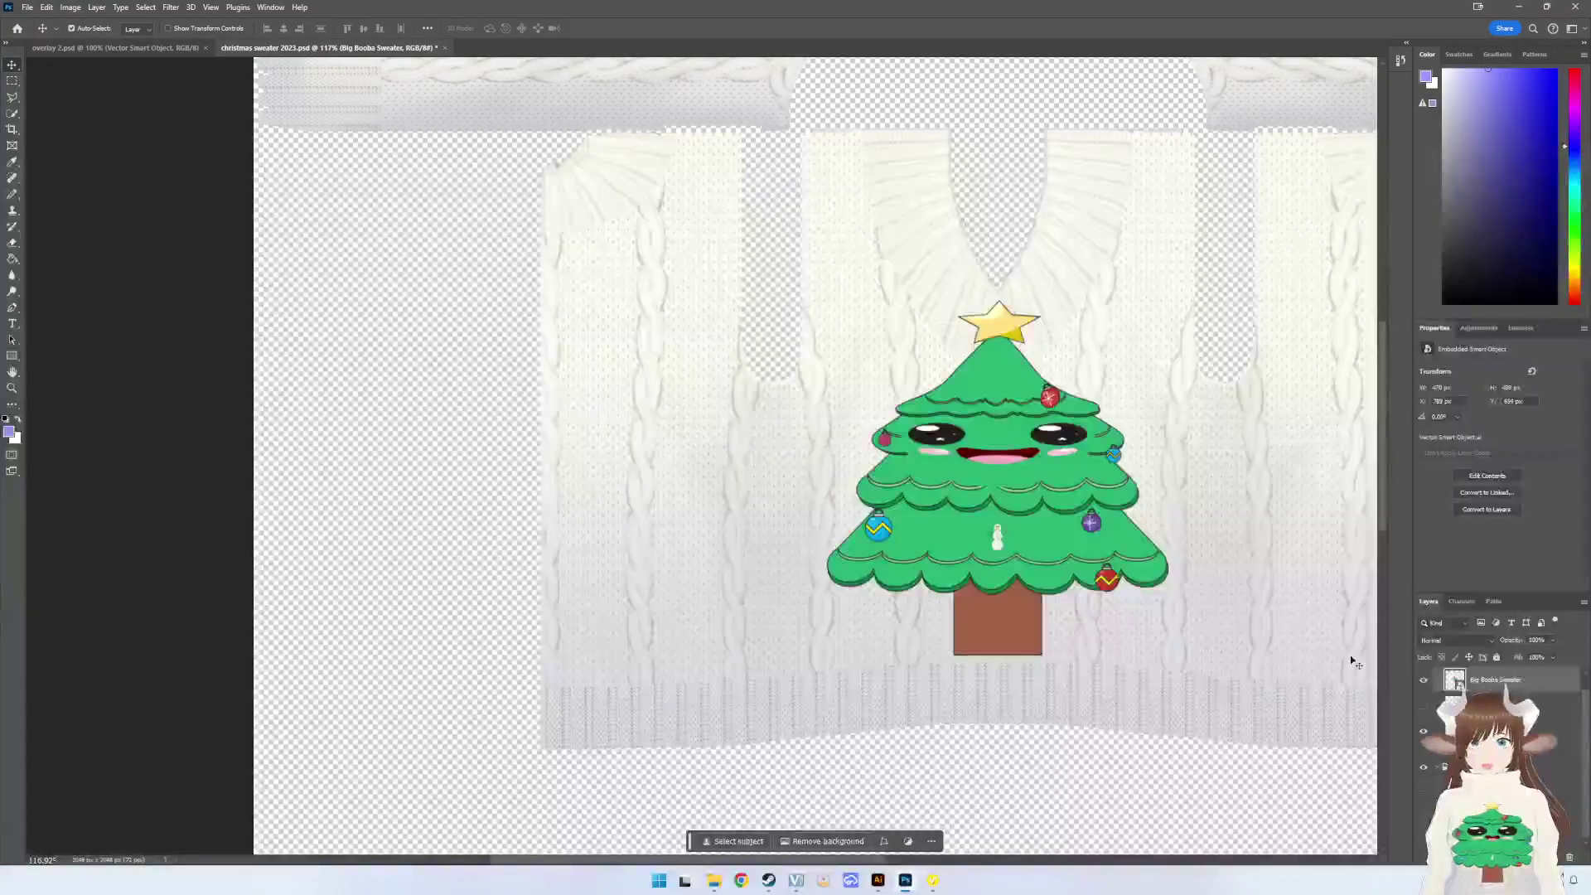
{"action": "left_click", "coordinate": [1423, 681]}
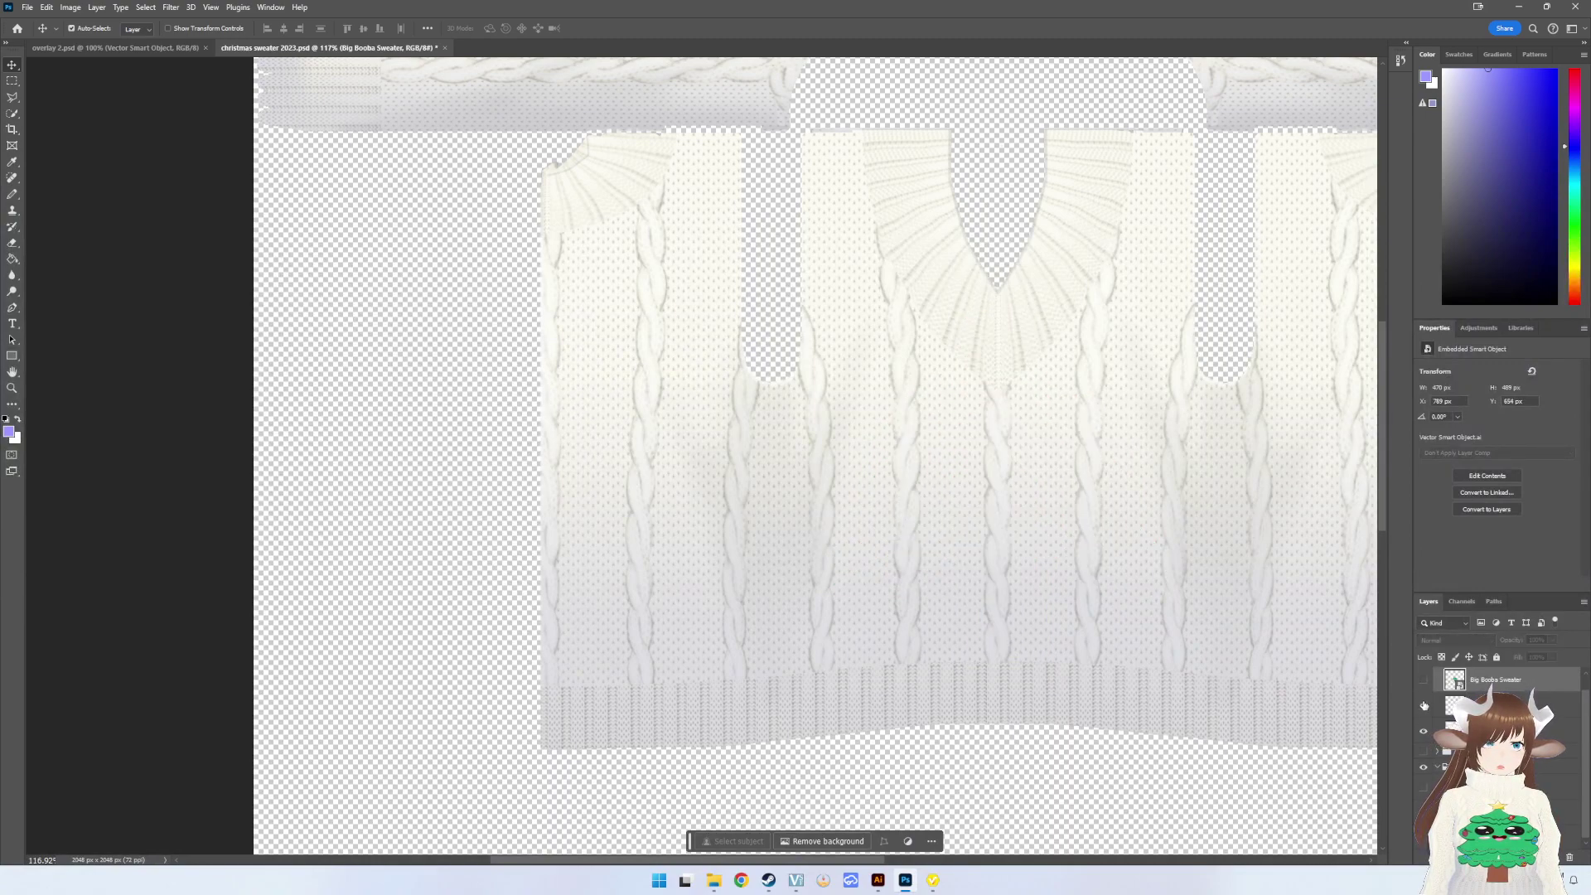
{"action": "left_click", "coordinate": [1423, 706]}
{"action": "left_click_drag", "start_coordinate": [1003, 660], "coordinate": [1006, 437]}
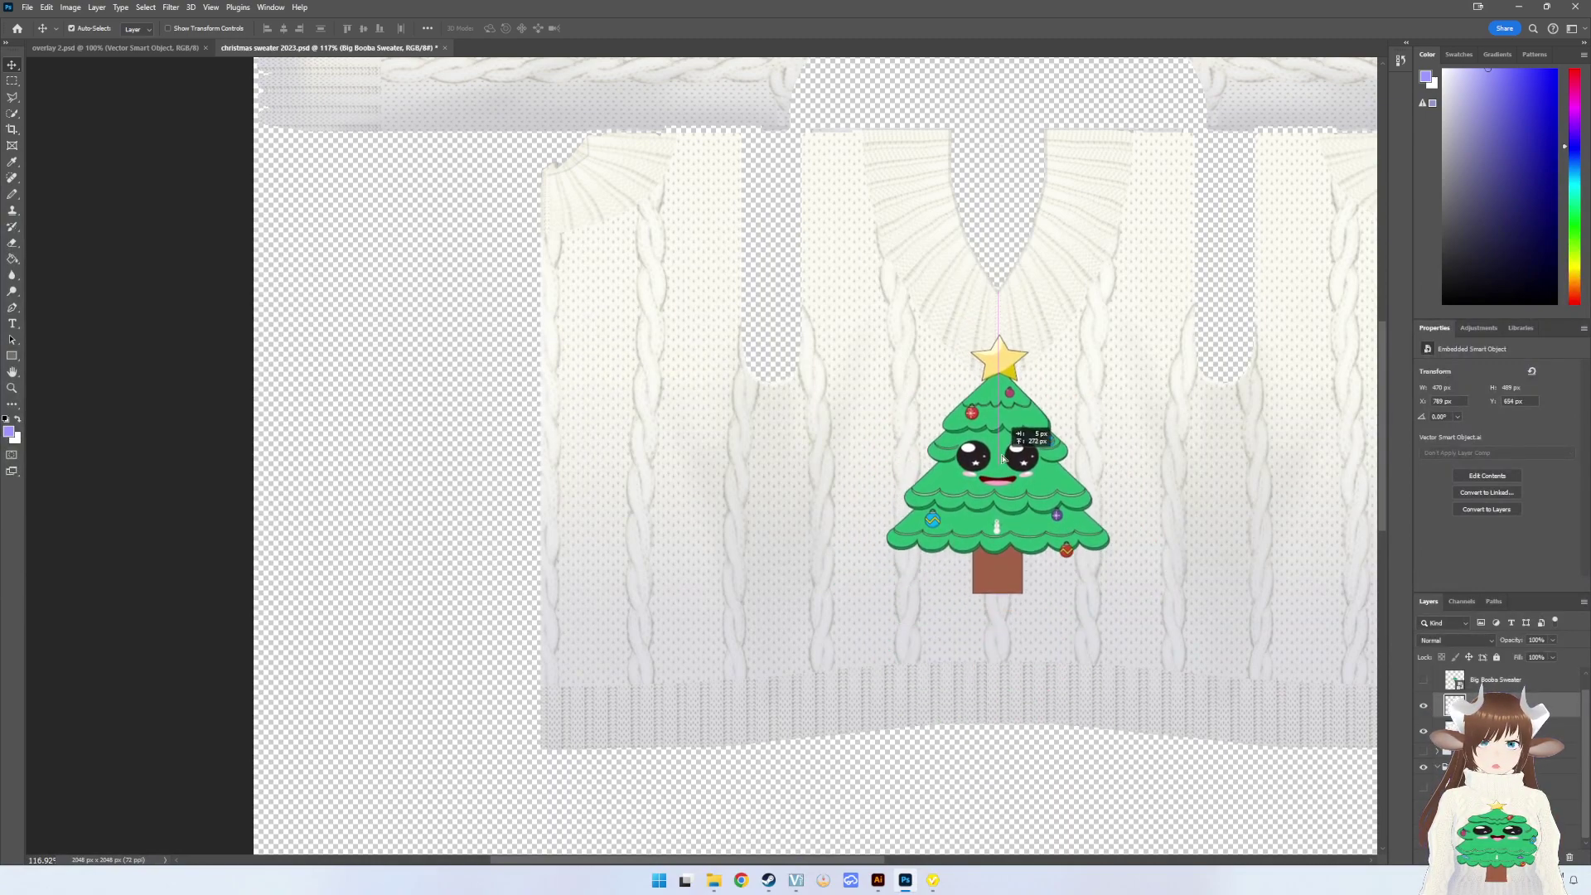
{"action": "left_click", "coordinate": [1424, 680]}
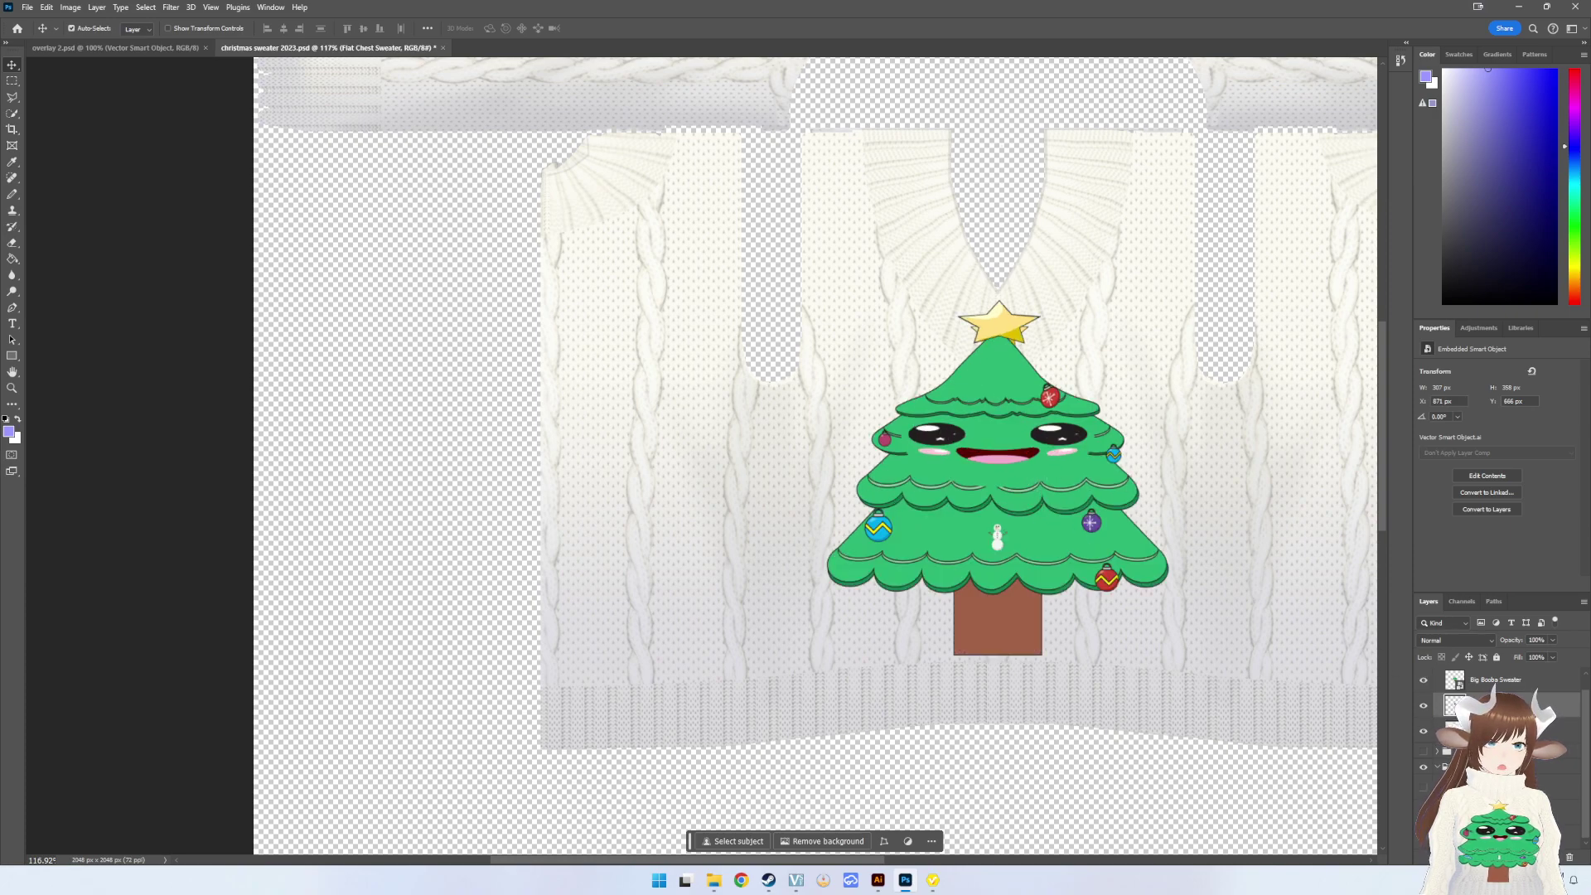
{"action": "left_click_drag", "start_coordinate": [1456, 705], "coordinate": [1455, 673]}
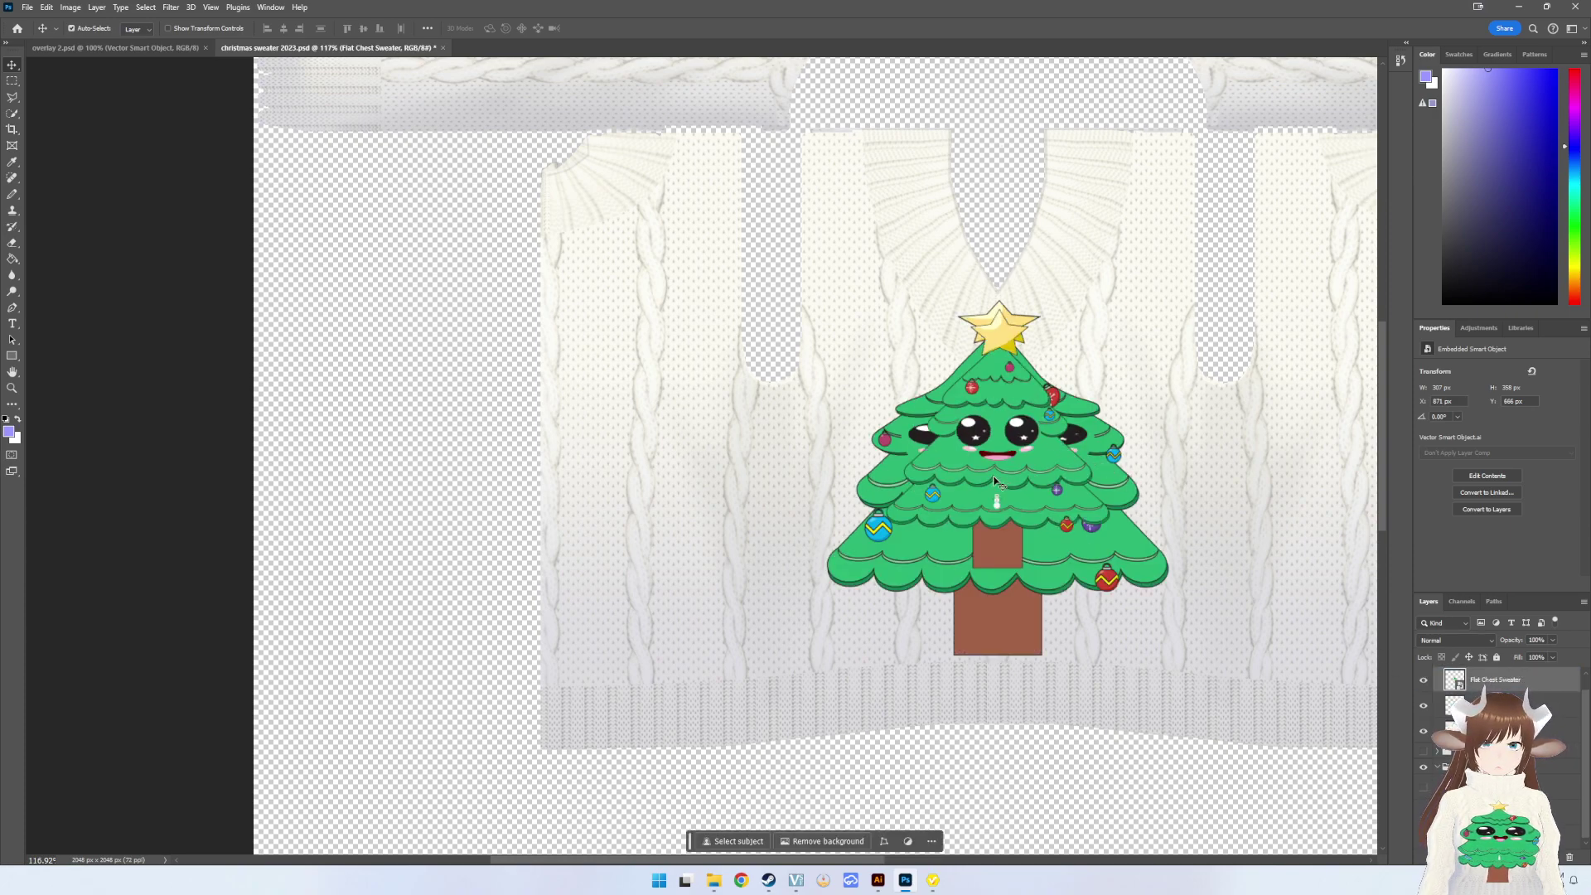
- Scale the Flat Chest tree up to about 95%
{"action": "key", "text": "ctrl+t"}
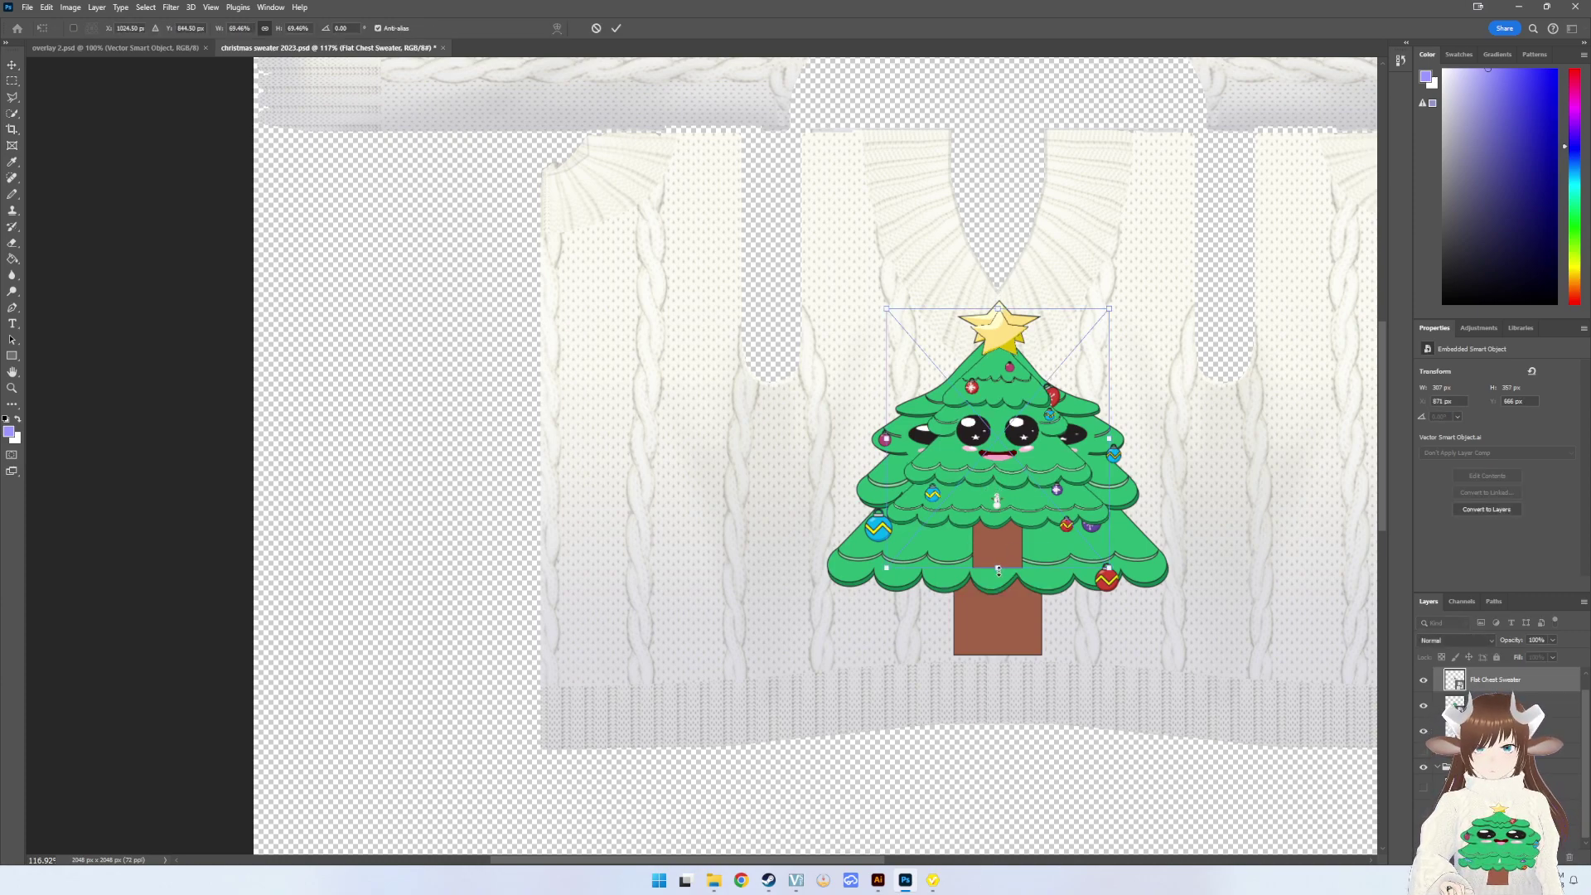
{"action": "left_click_drag", "start_coordinate": [998, 569], "coordinate": [1005, 655]}
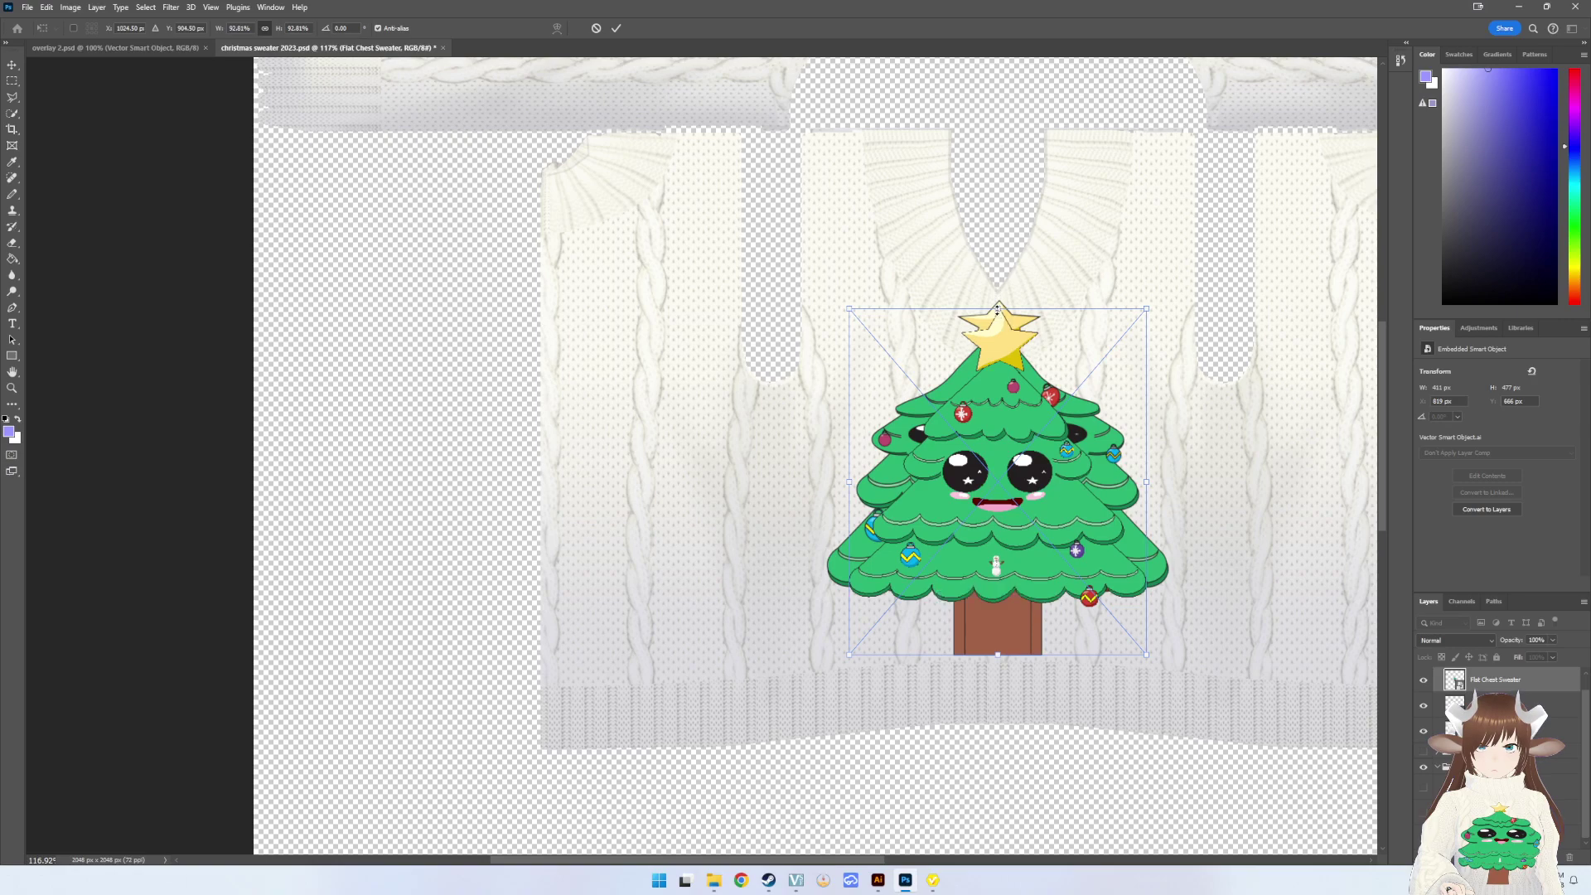
{"action": "left_click_drag", "start_coordinate": [999, 314], "coordinate": [999, 304]}
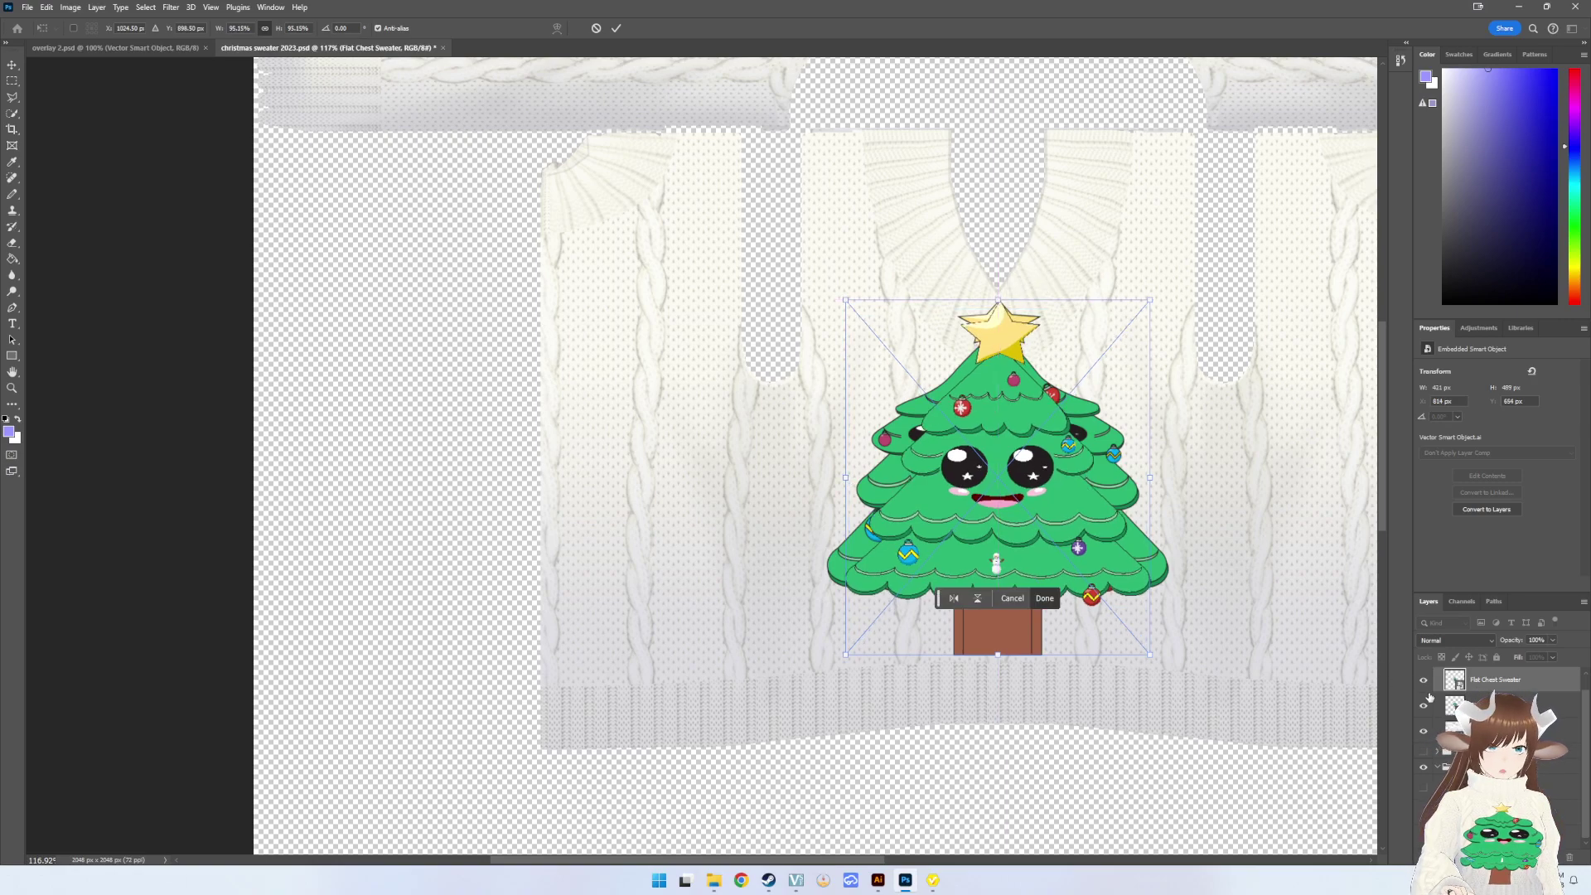
{"action": "key", "text": "Return"}
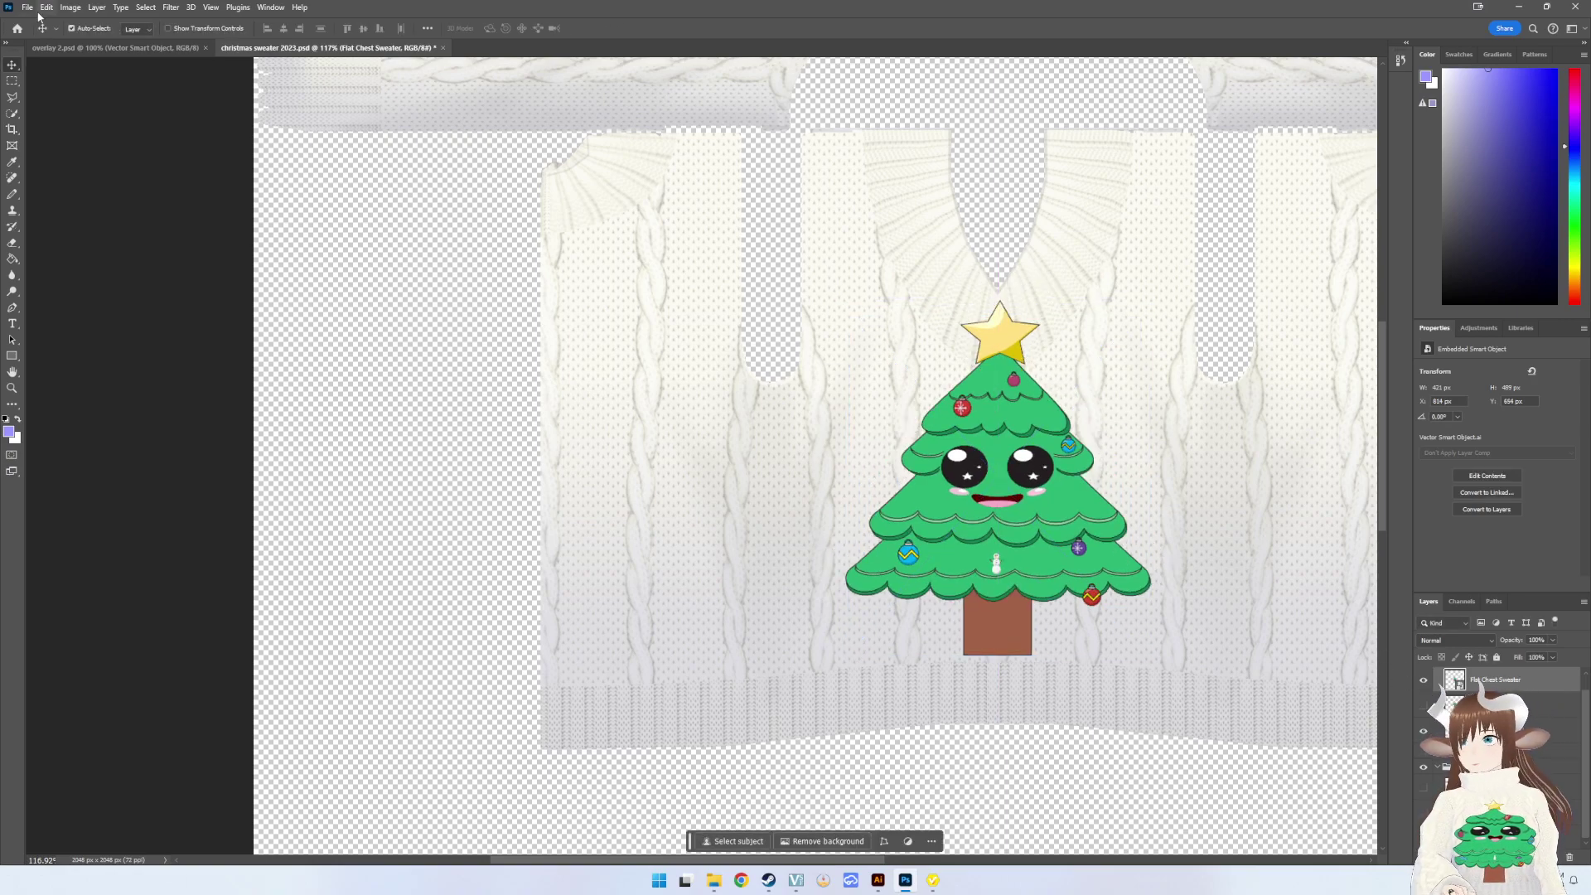
- Quick-export the PNG over Xmas No Collar Sweater 2 Flat Chest
{"action": "left_click", "coordinate": [27, 7]}
{"action": "mouse_move", "coordinate": [43, 225]}
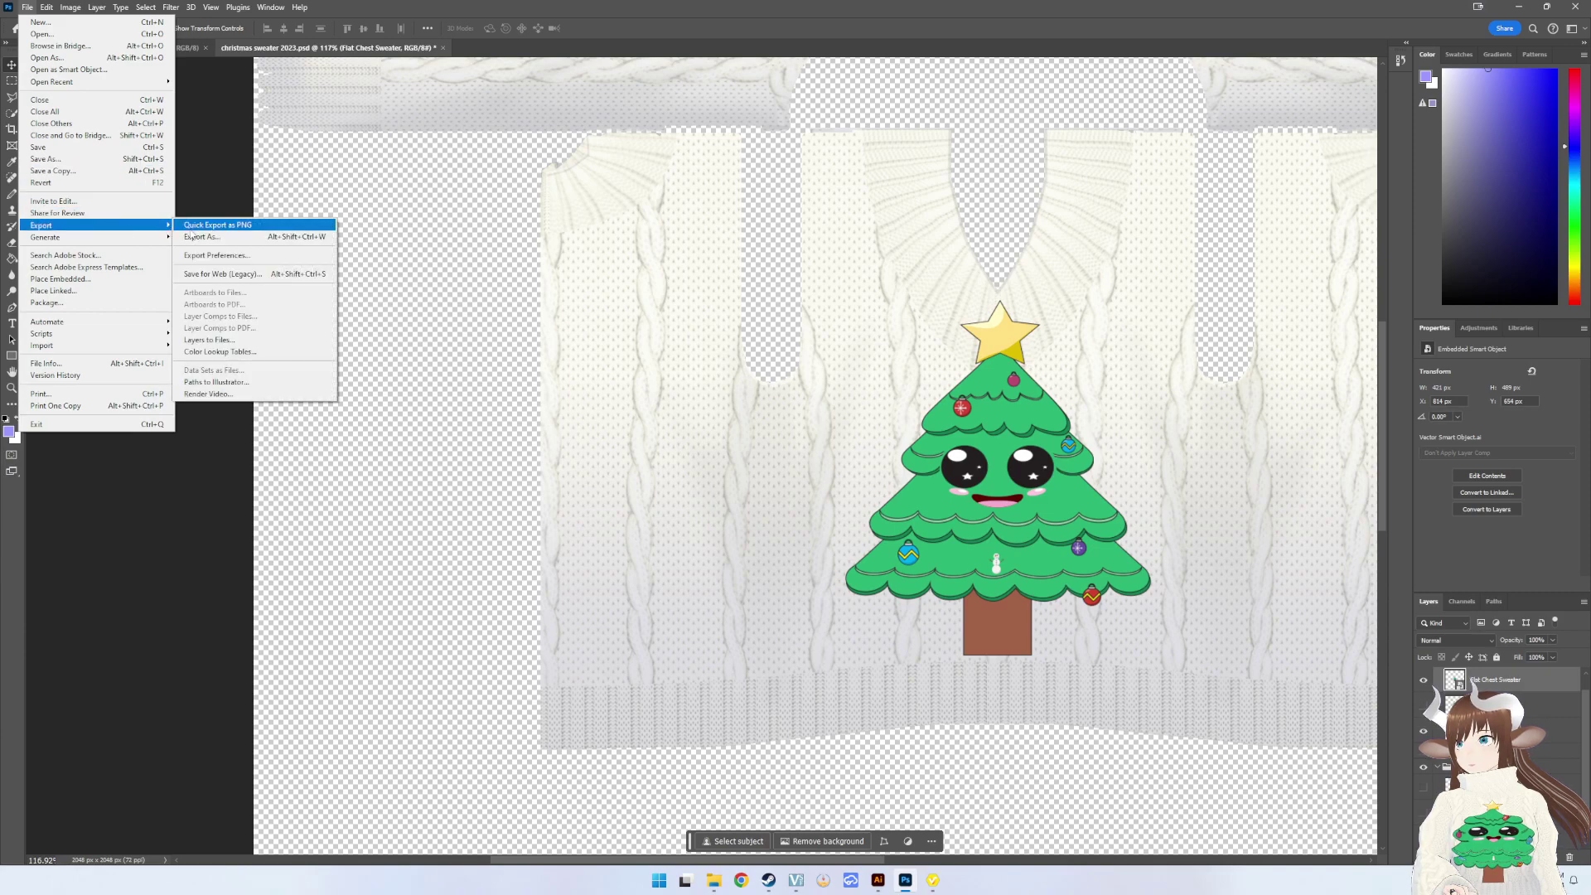
{"action": "left_click", "coordinate": [217, 224]}
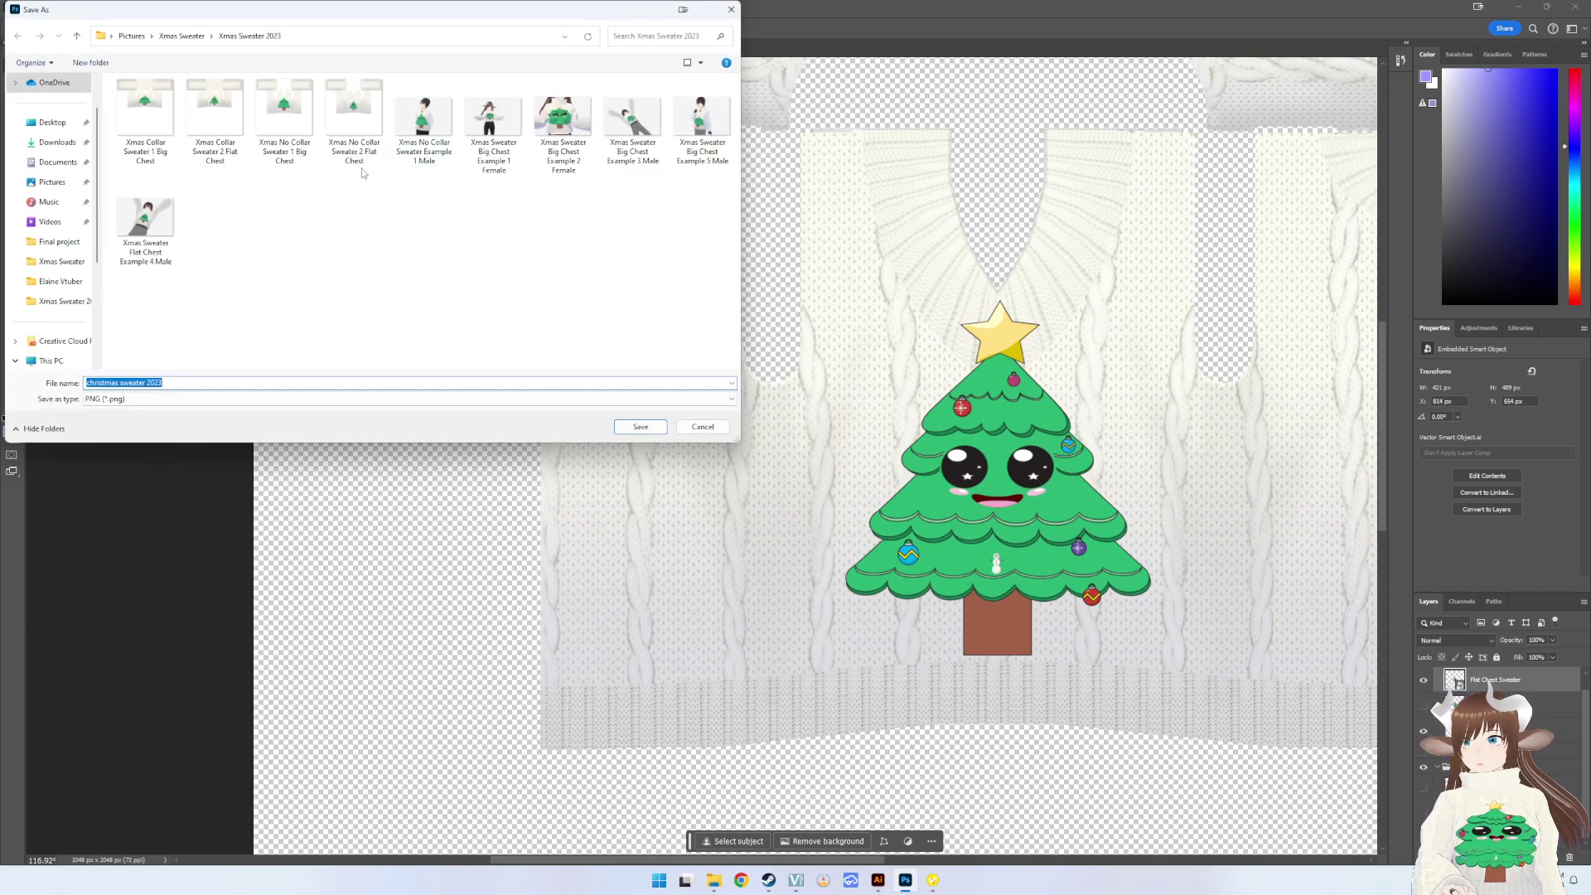
{"action": "double_click", "coordinate": [365, 165]}
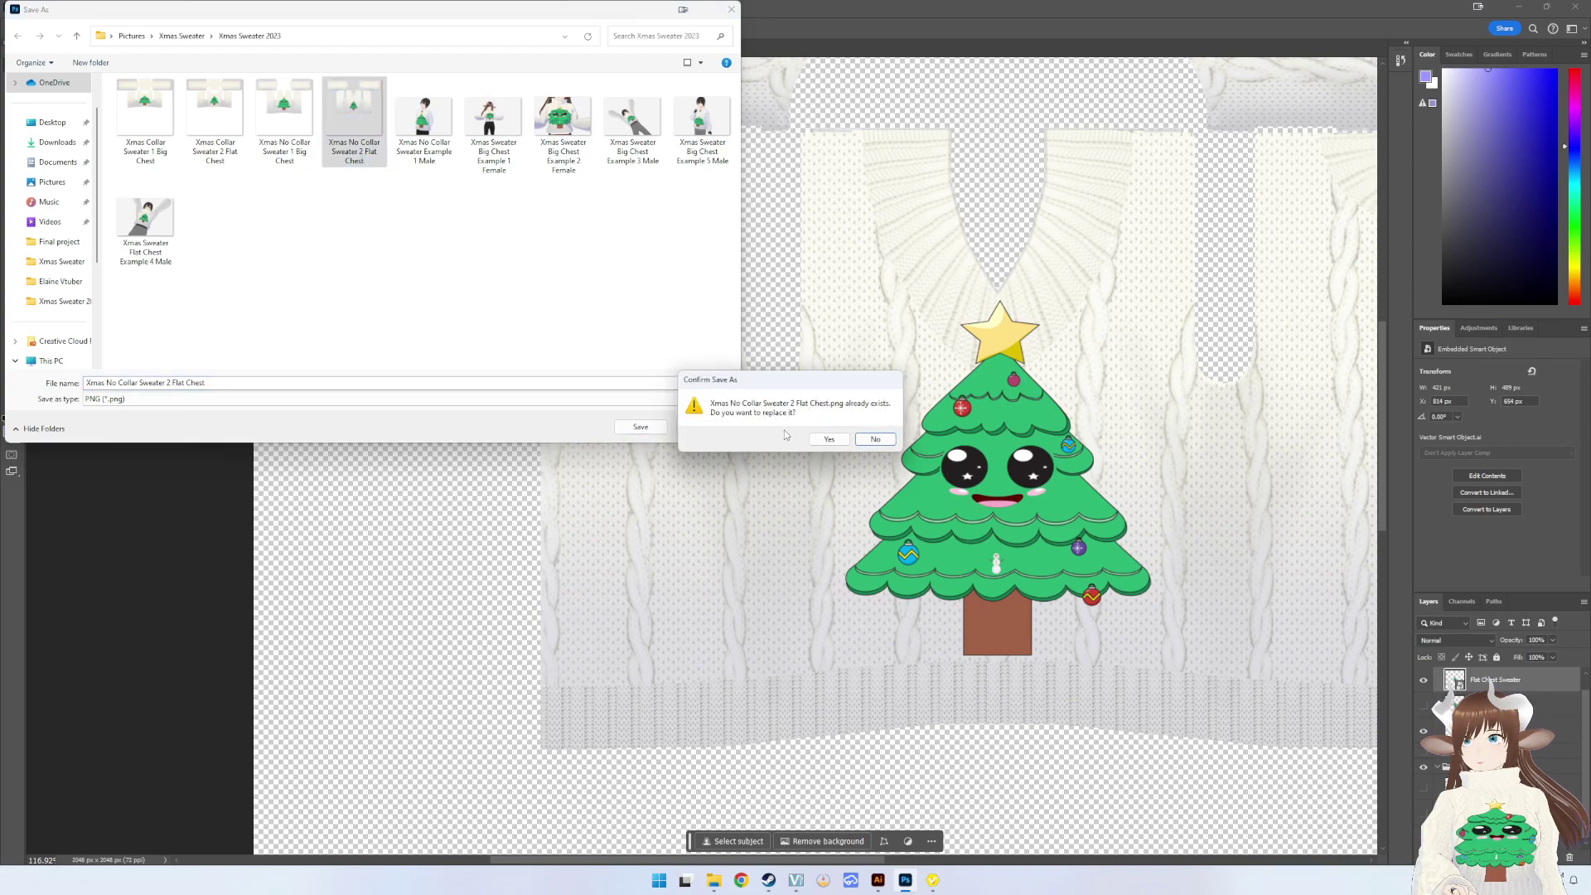
{"action": "left_click", "coordinate": [829, 439]}
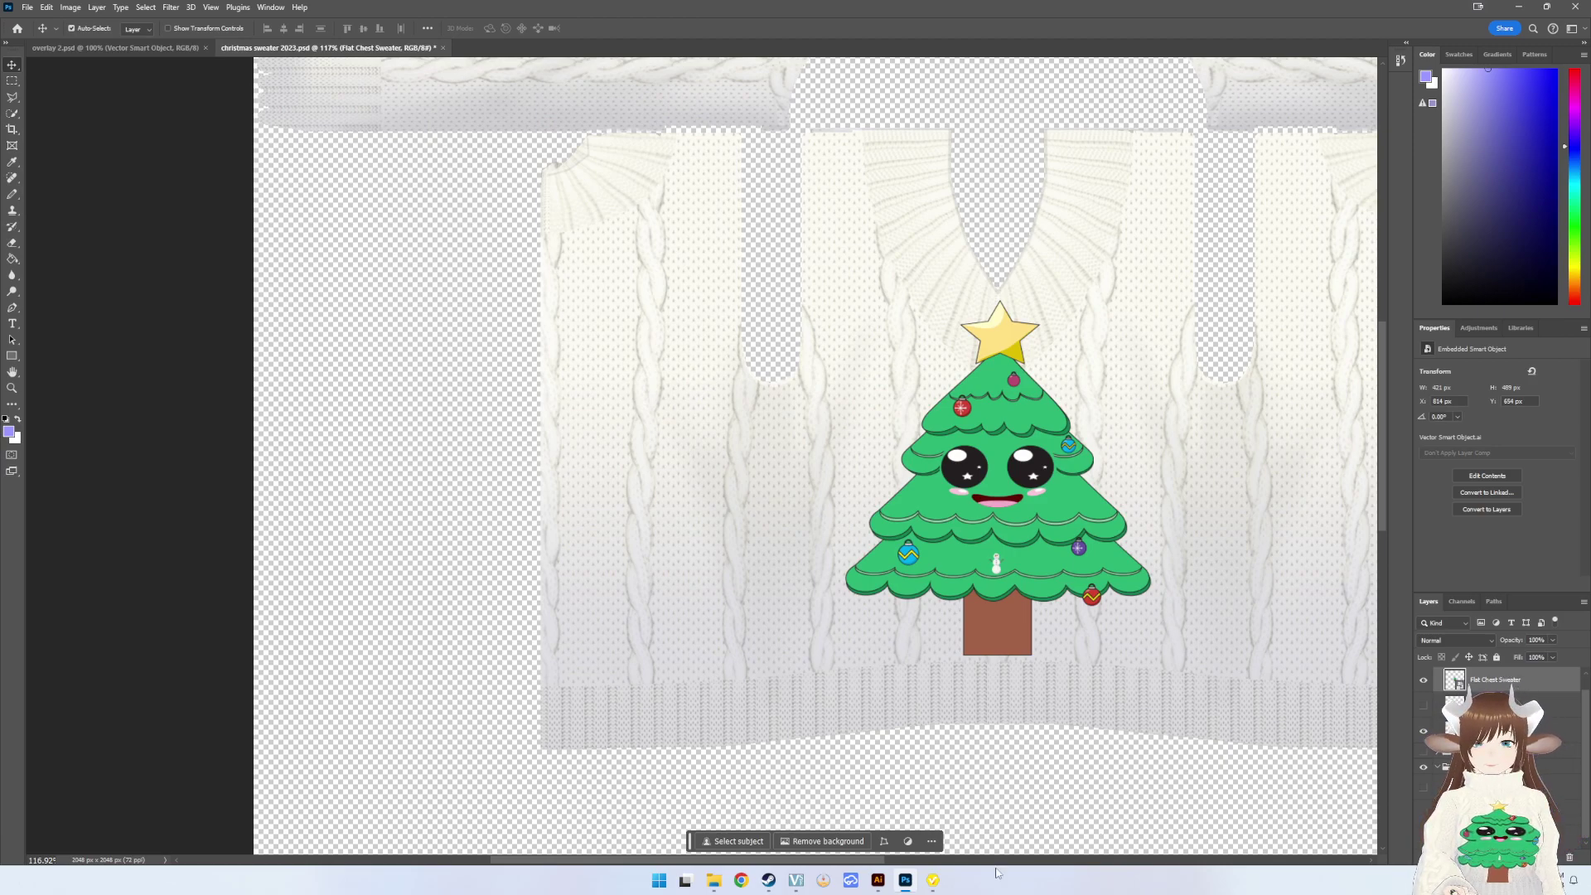
{"action": "left_click", "coordinate": [932, 883]}
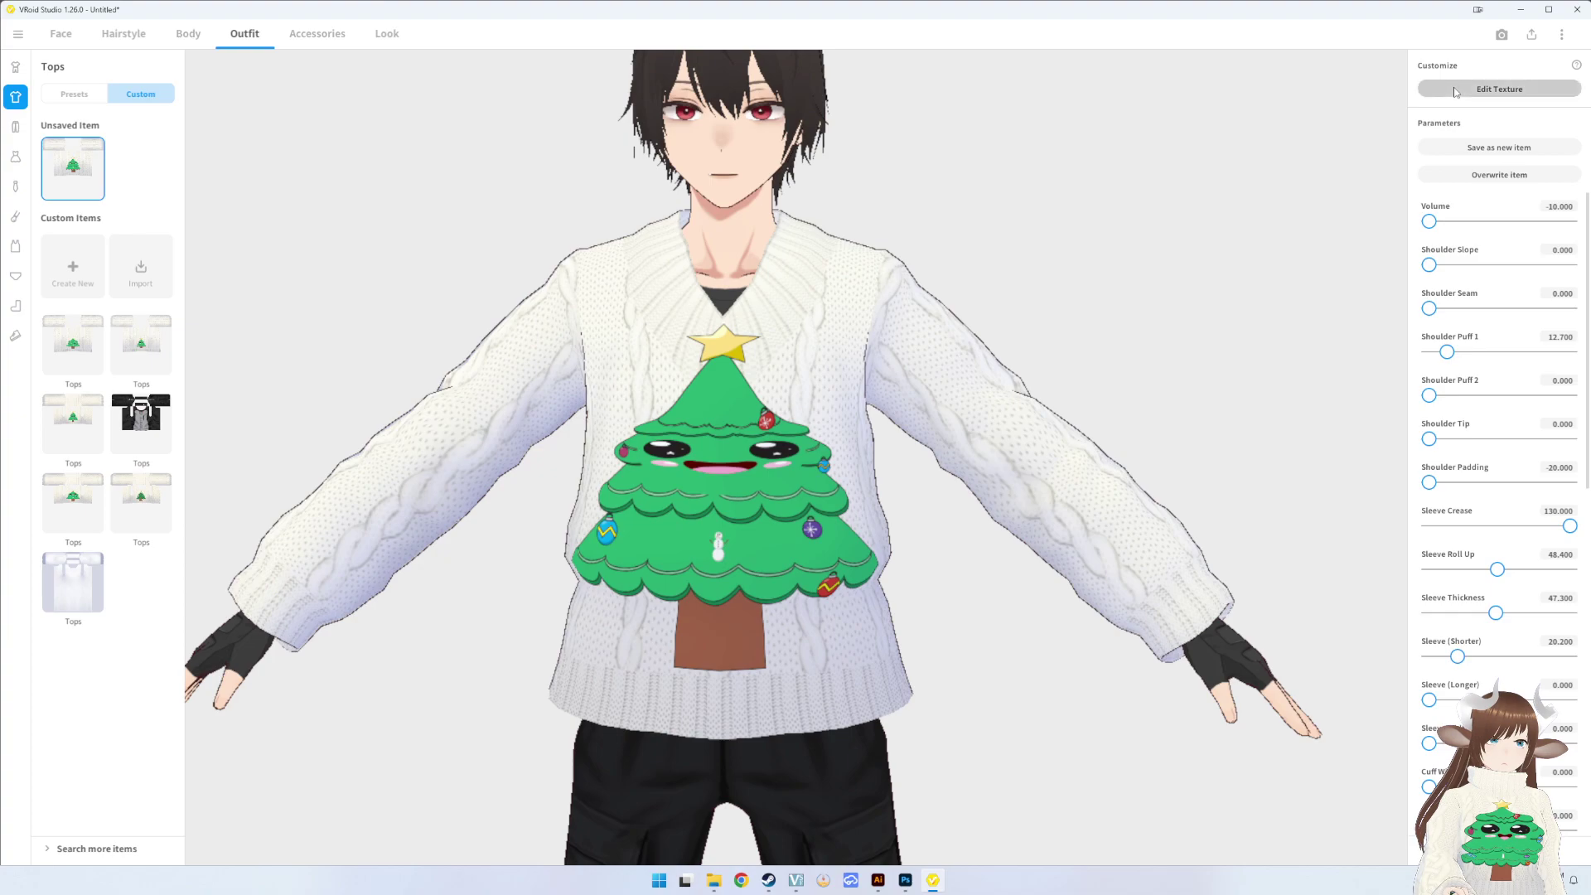
- Import Xmas No Collar Sweater 2 Flat Chest into the sweater layer, inspect it, and close the editor
{"action": "left_click", "coordinate": [1513, 88]}
{"action": "left_click", "coordinate": [160, 172]}
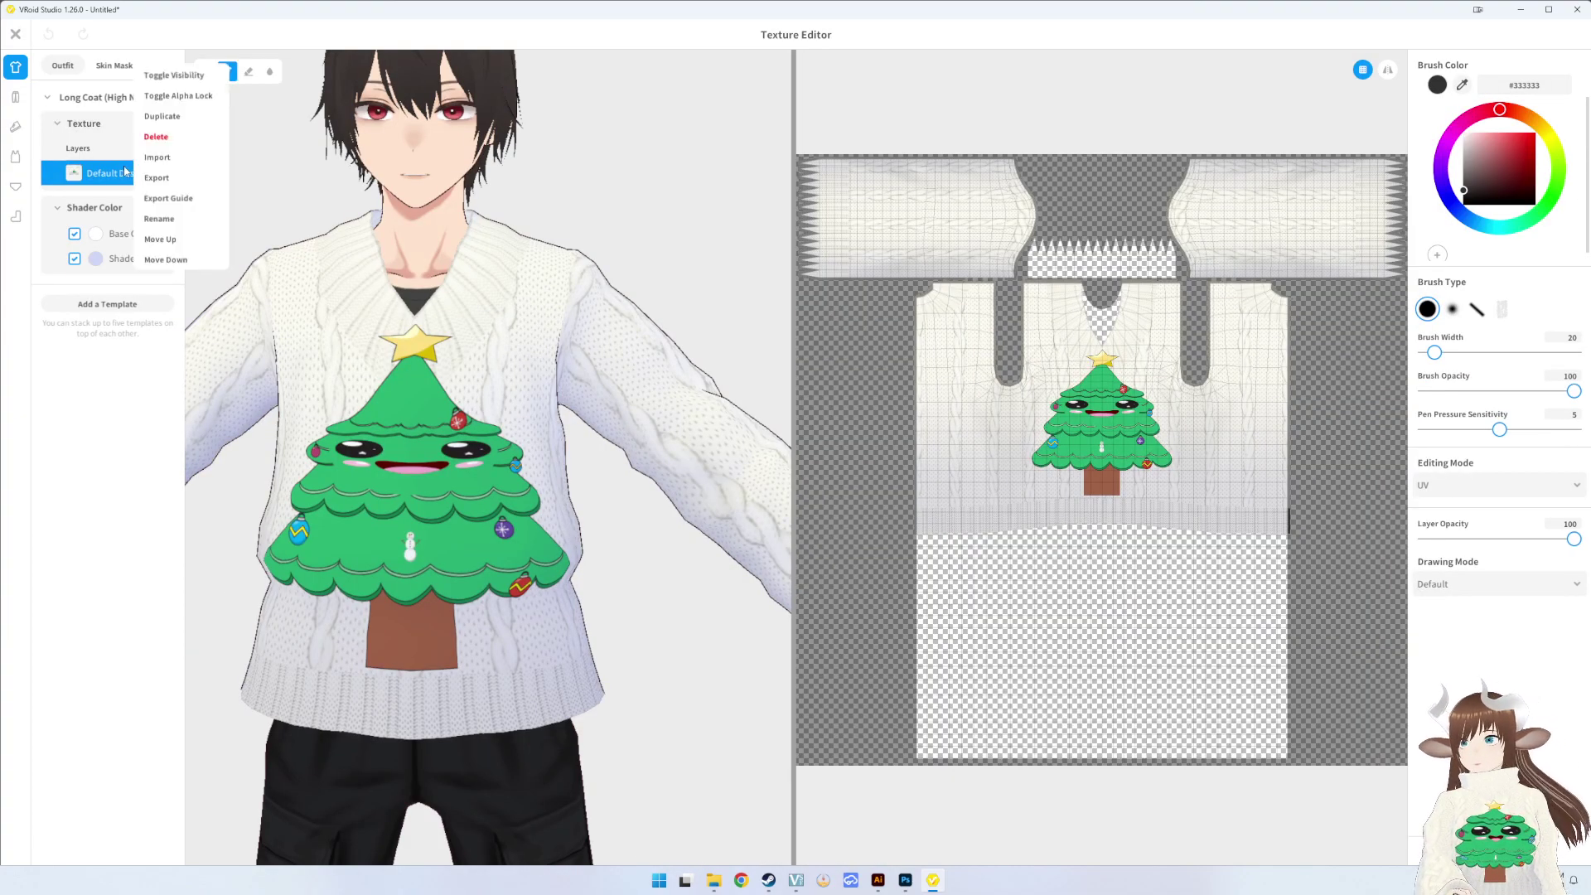
{"action": "left_click", "coordinate": [174, 156]}
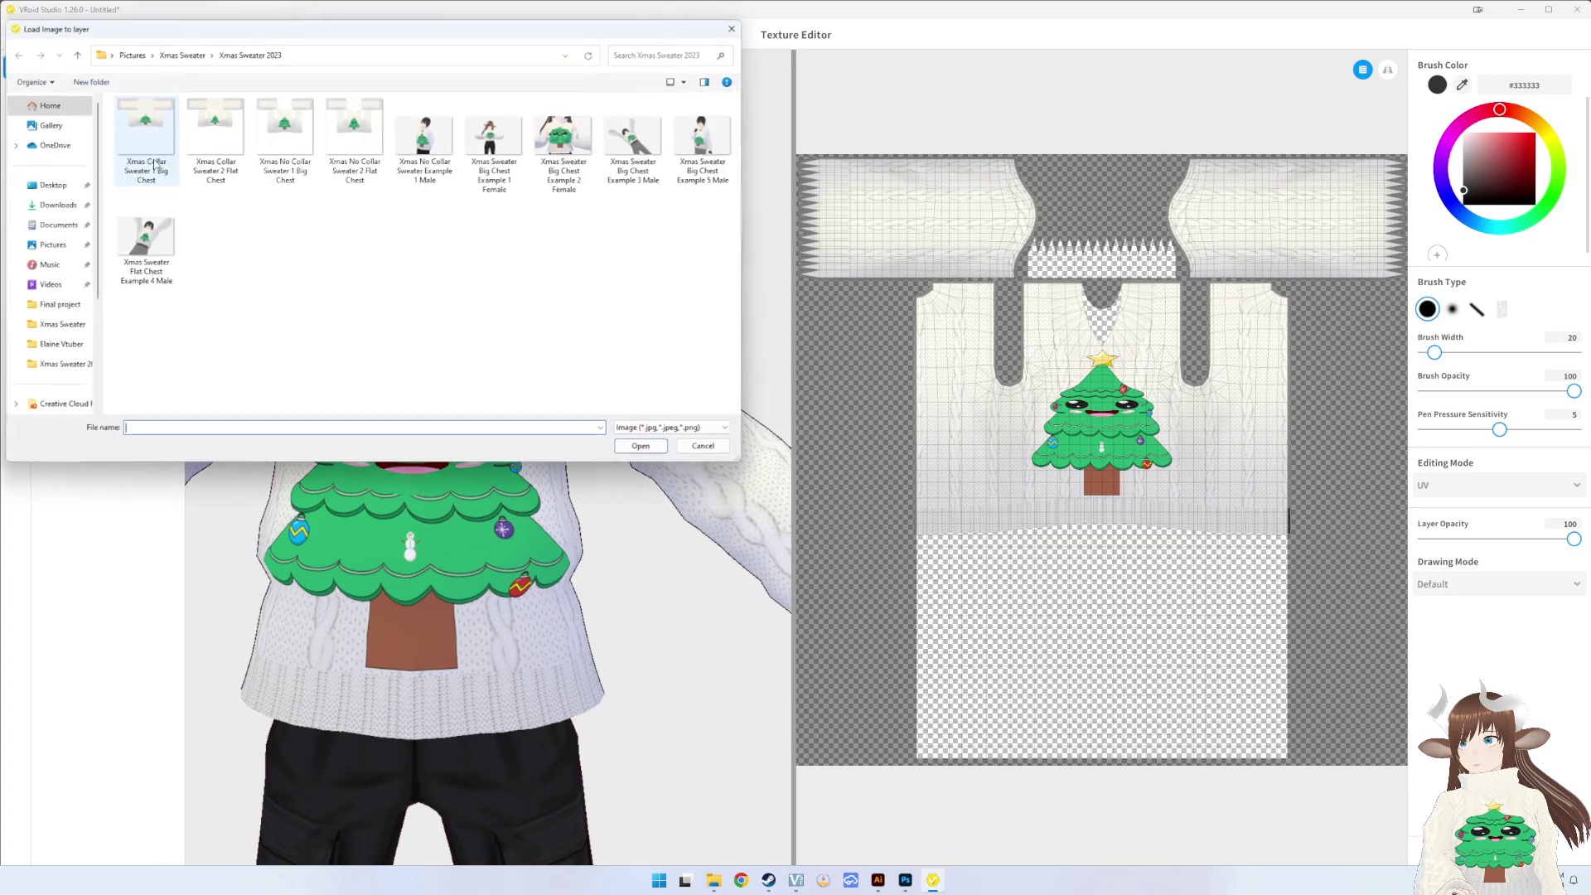
{"action": "double_click", "coordinate": [354, 137]}
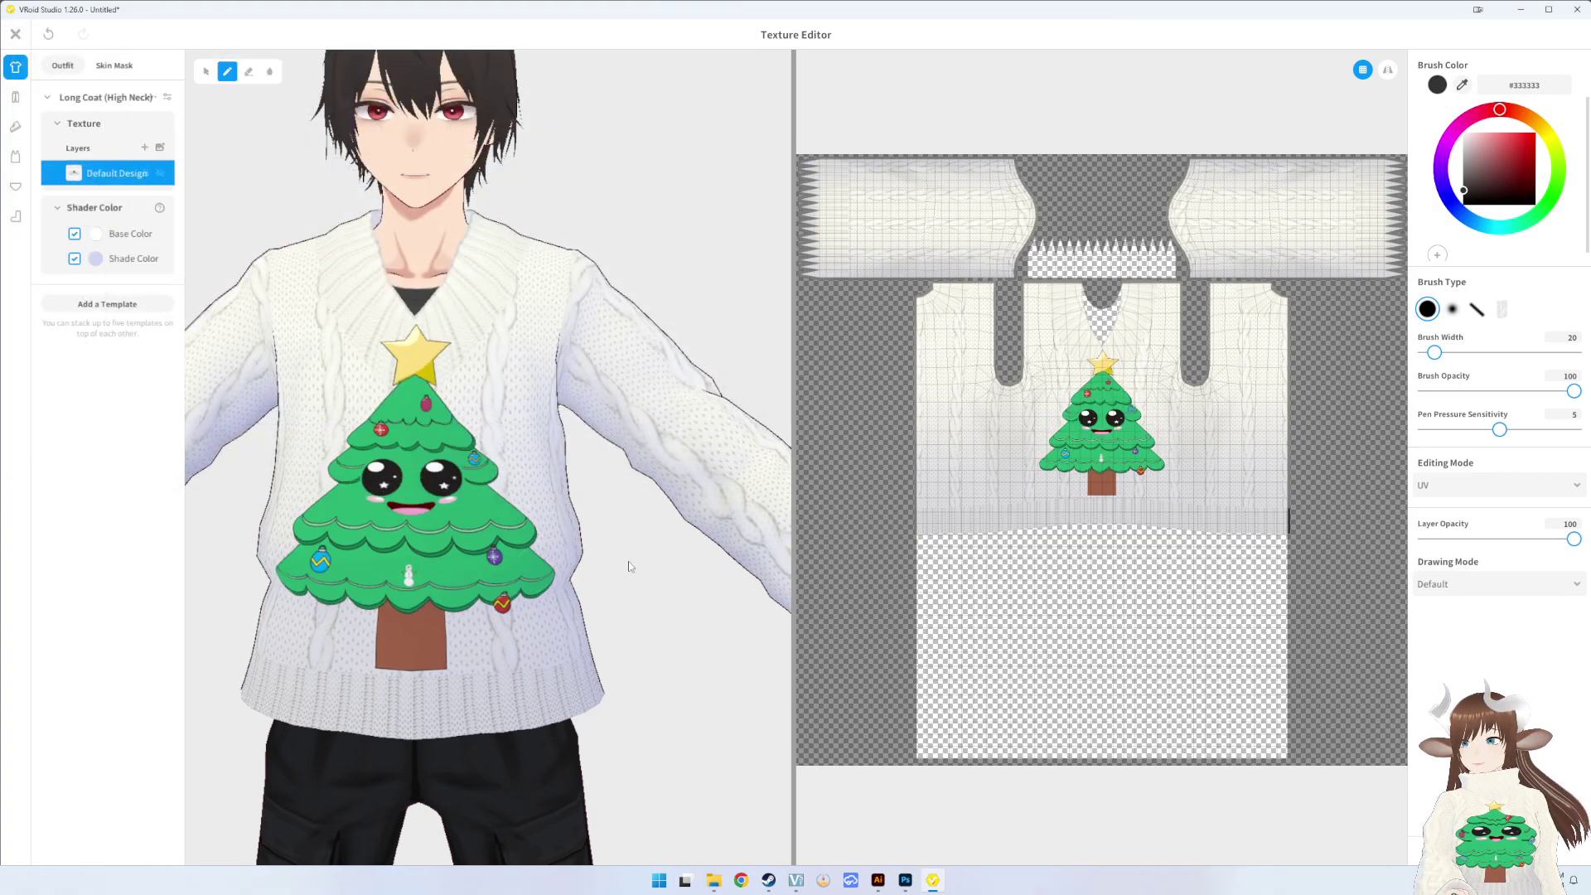
{"action": "right_click_drag", "start_coordinate": [628, 566], "coordinate": [629, 566]}
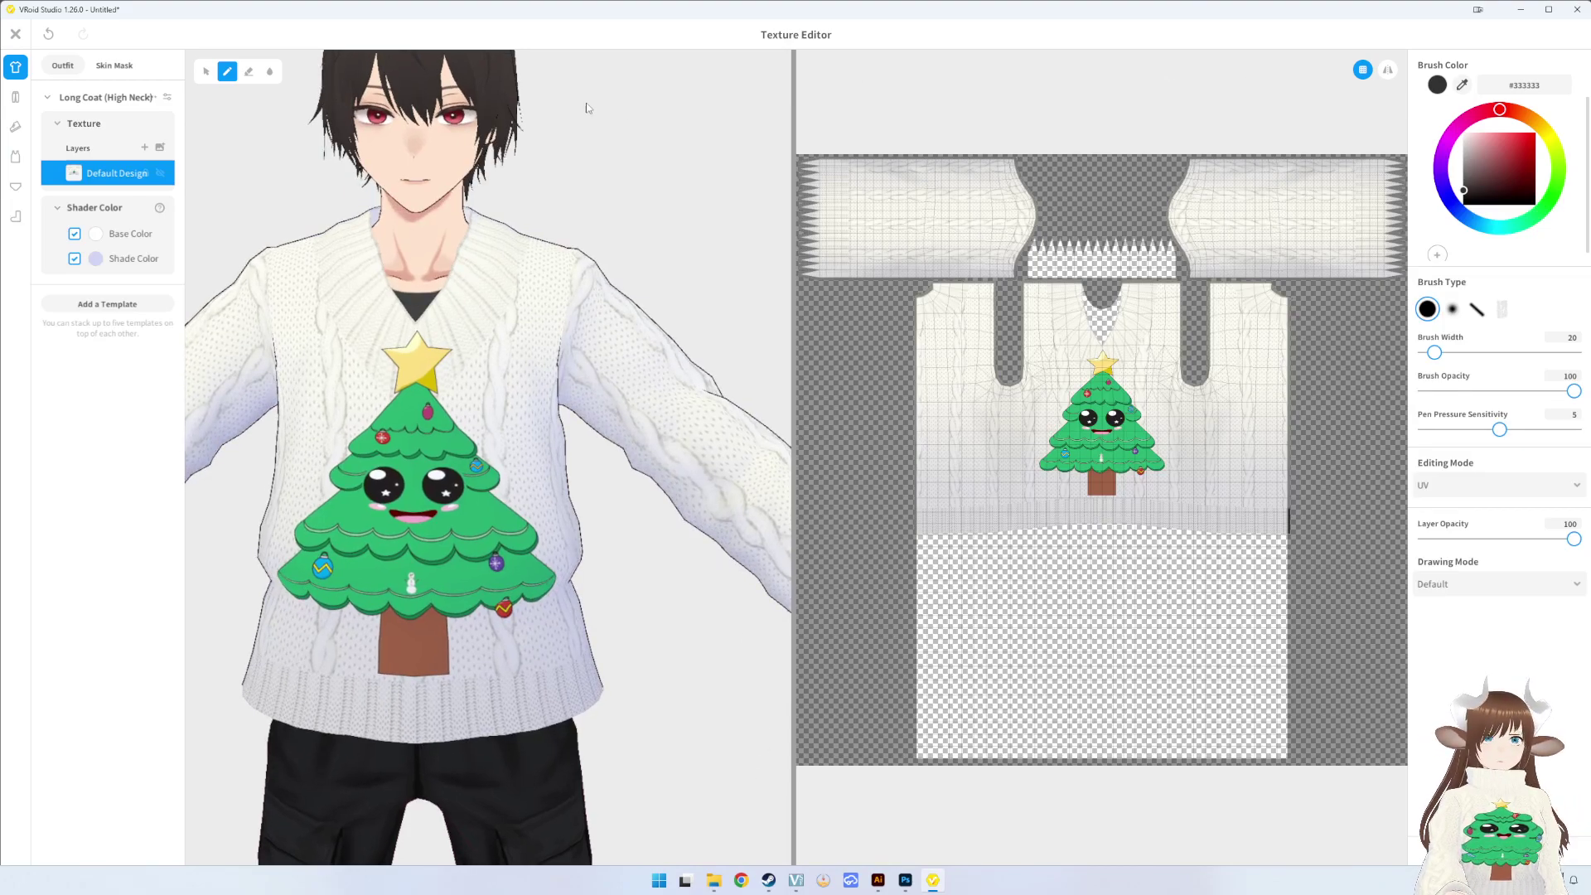
{"action": "left_click", "coordinate": [16, 34]}
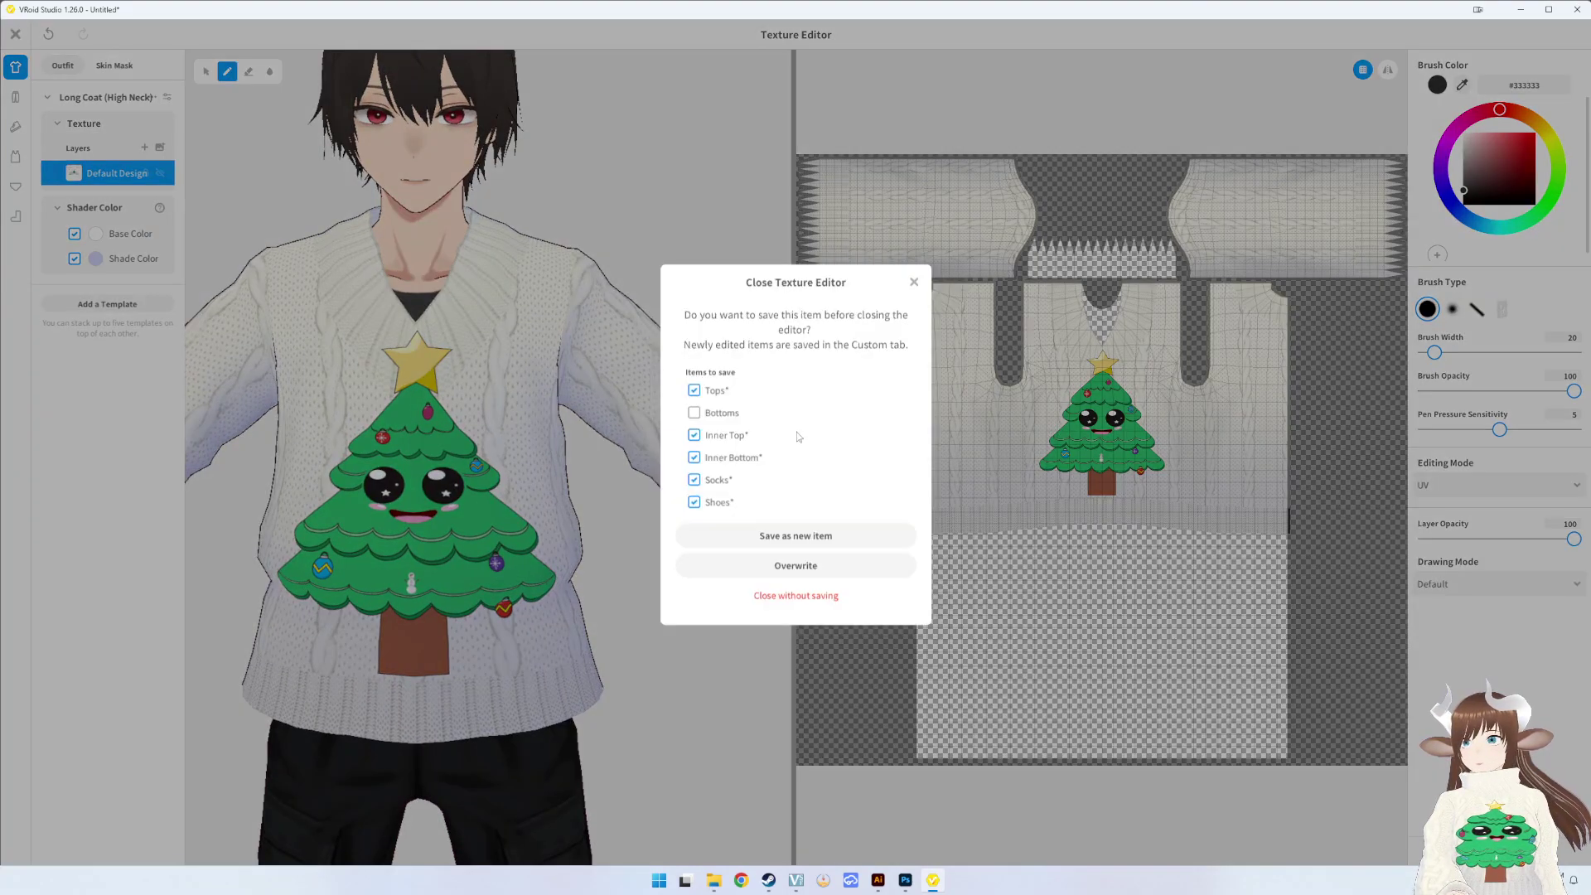
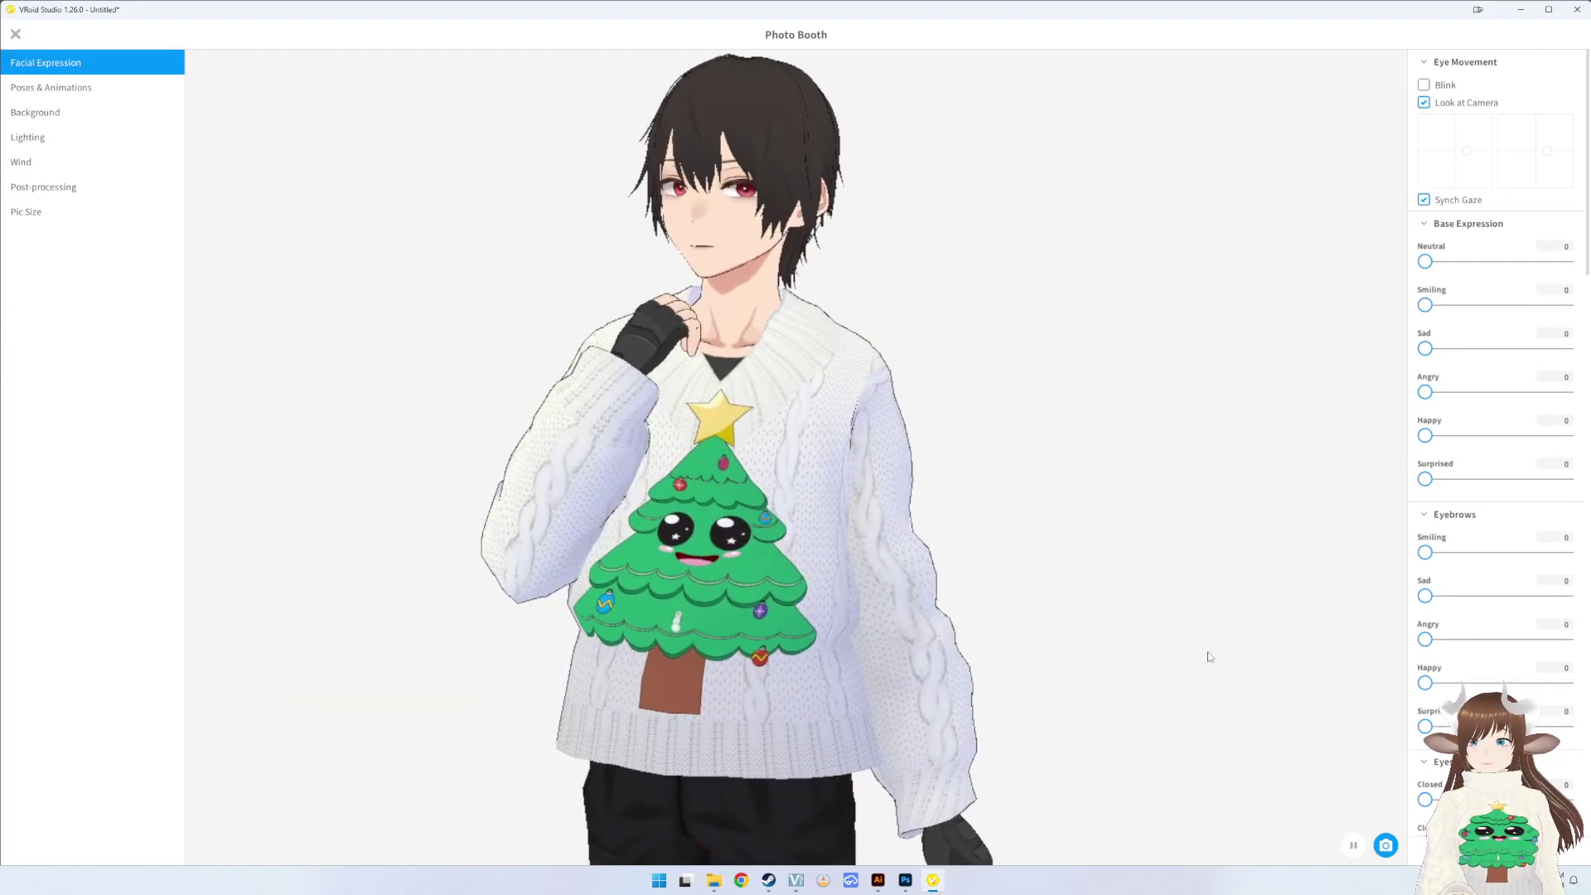
- Put the male model in the hands-on-hips Standby 10 pose and freeze it
{"action": "left_click", "coordinate": [51, 87]}
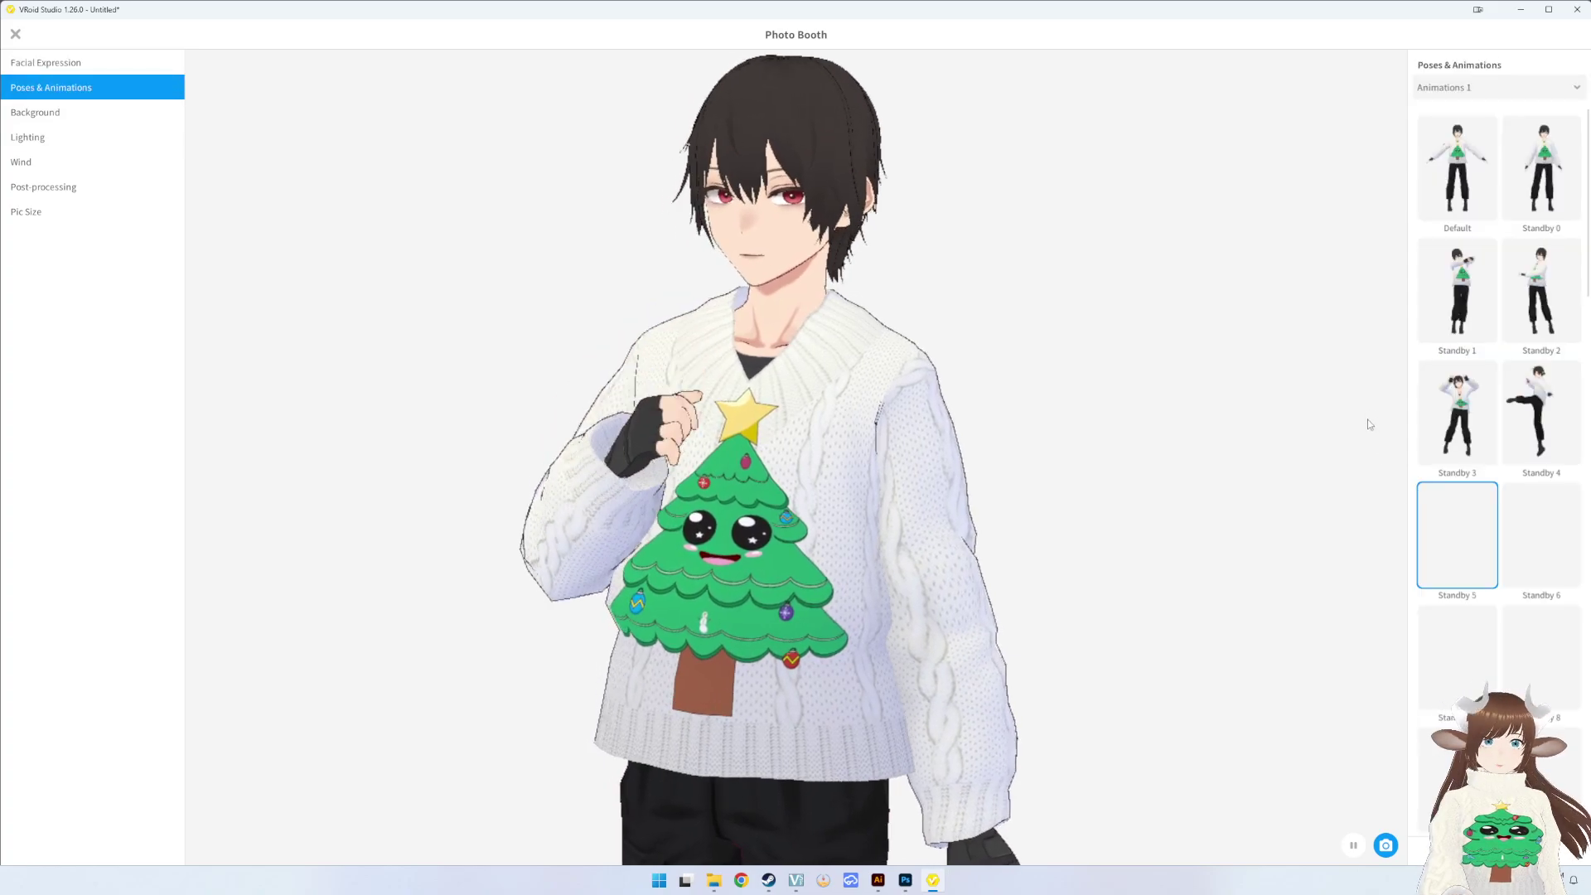
{"action": "left_click", "coordinate": [1441, 442]}
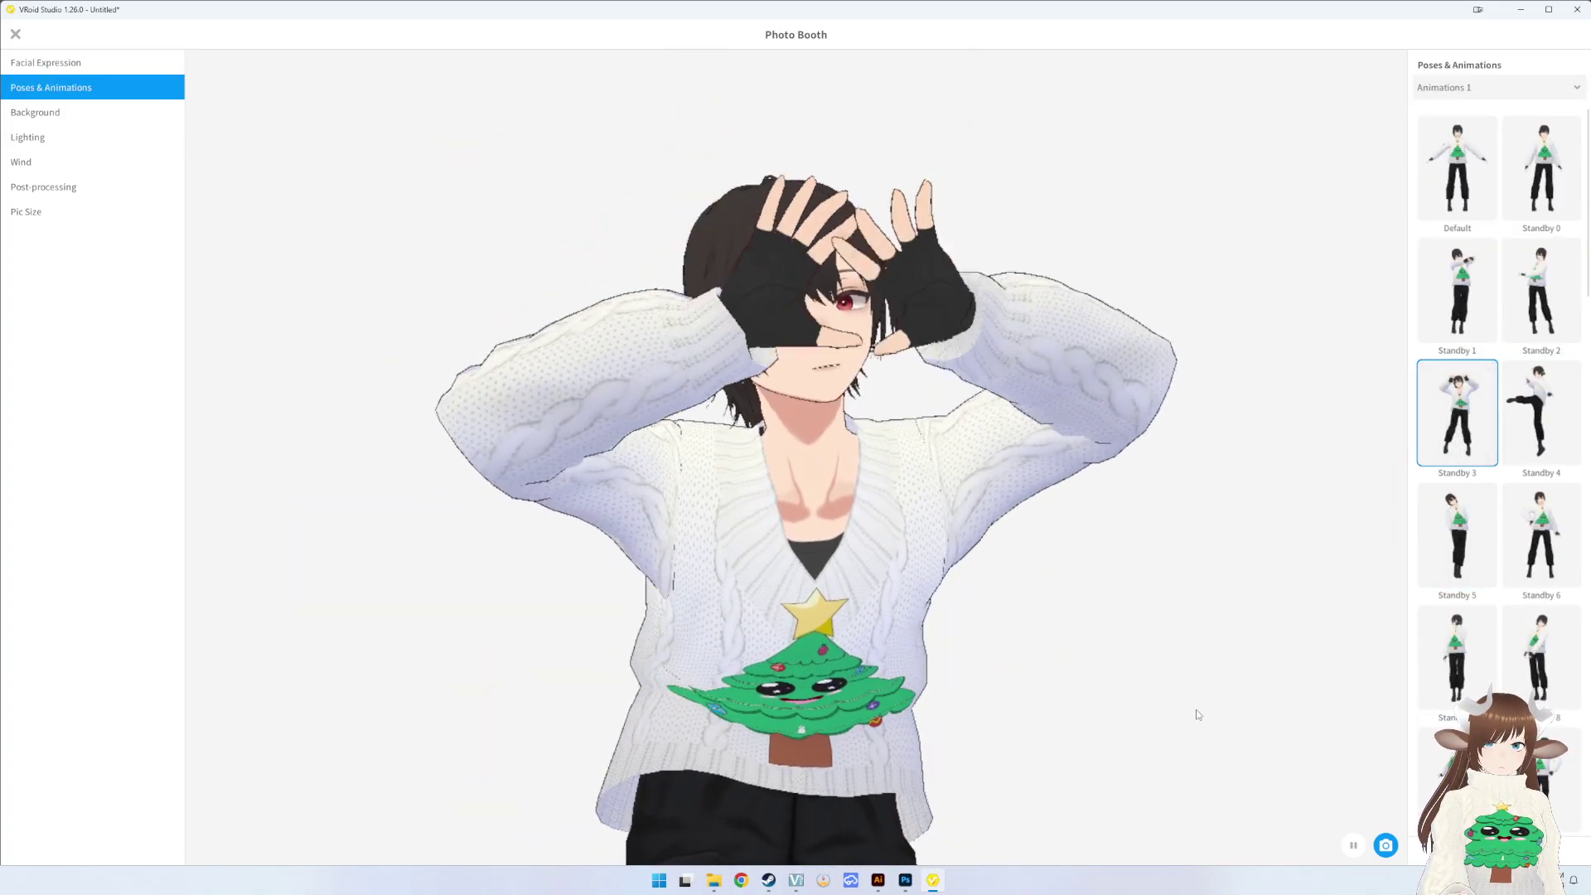
{"action": "left_click", "coordinate": [1457, 290]}
{"action": "scroll", "coordinate": [1499, 580], "scroll_direction": "down", "scroll_amount": 1}
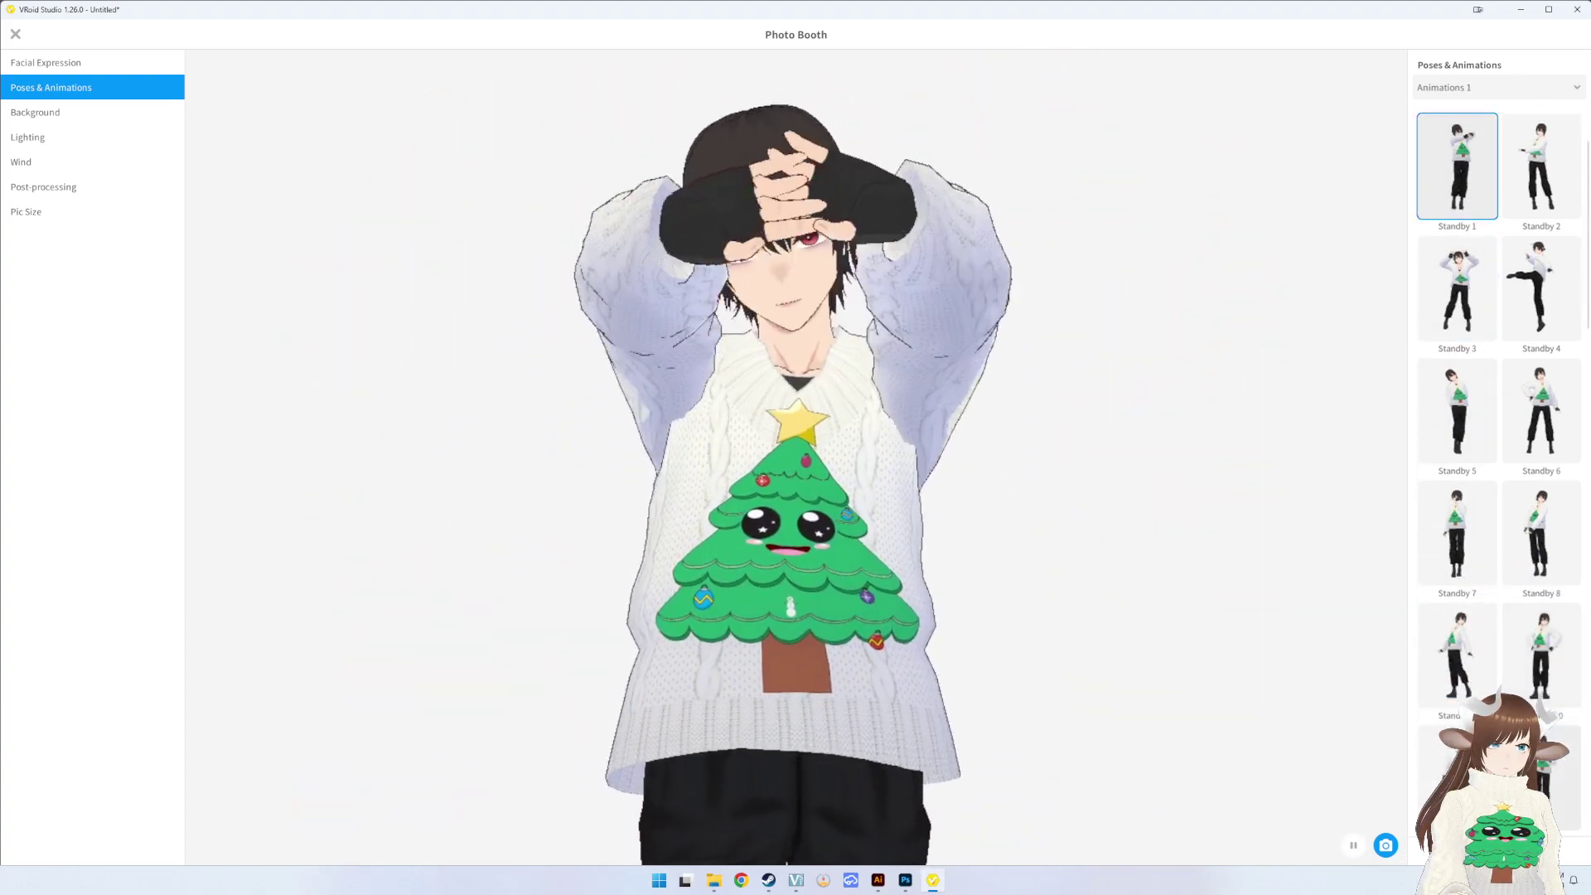
{"action": "left_click", "coordinate": [1541, 654]}
{"action": "key", "text": "space"}
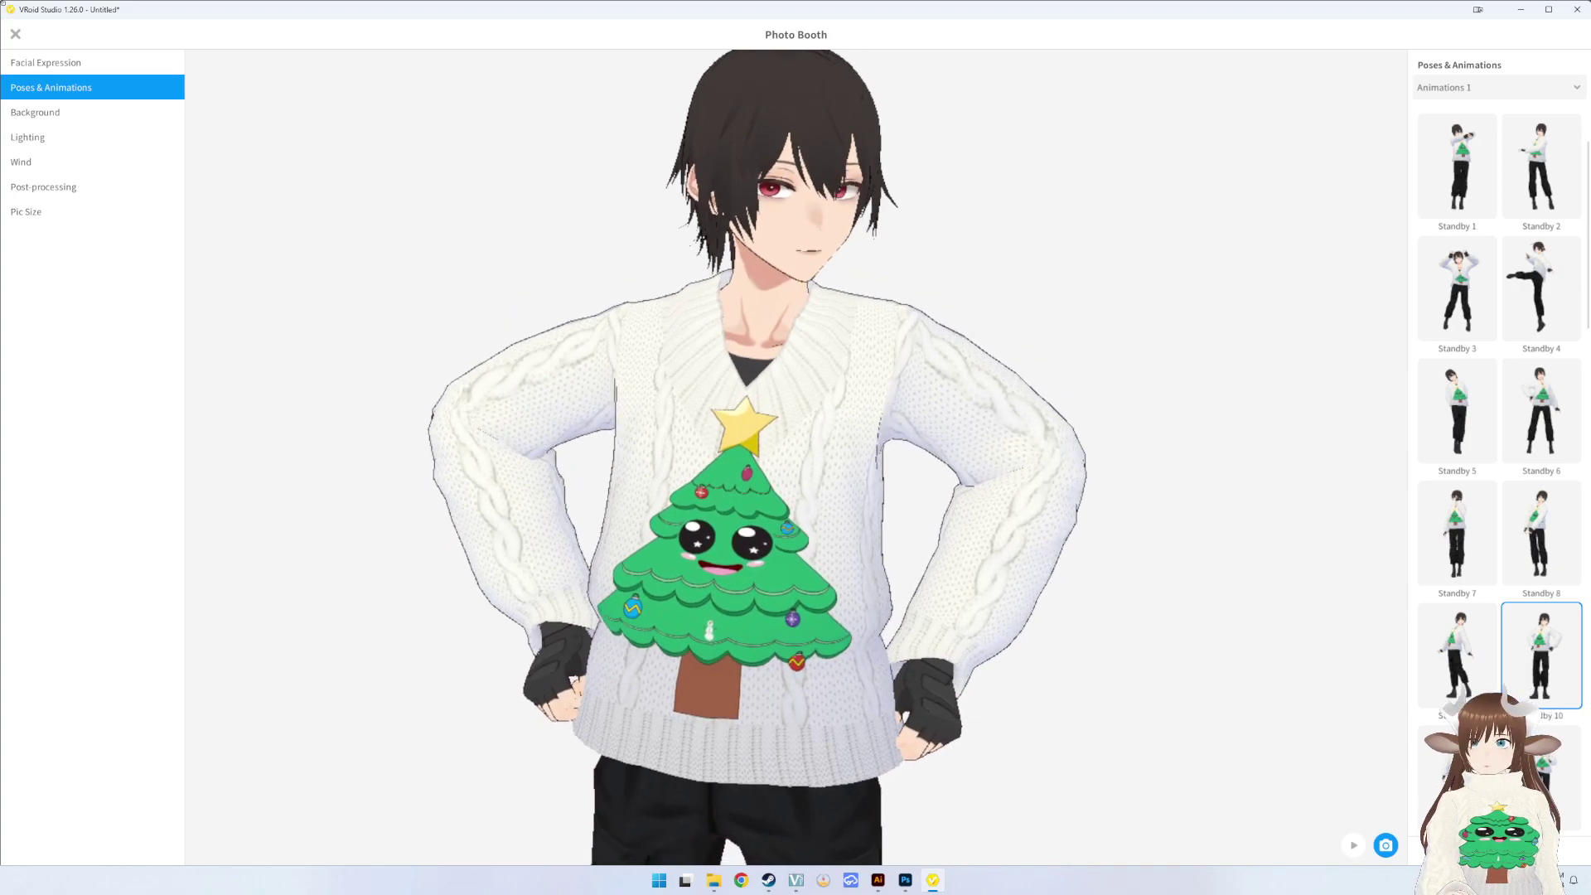
- Set Happy to 100 and Surprised back to 0, then take a photo
{"action": "left_click", "coordinate": [41, 63]}
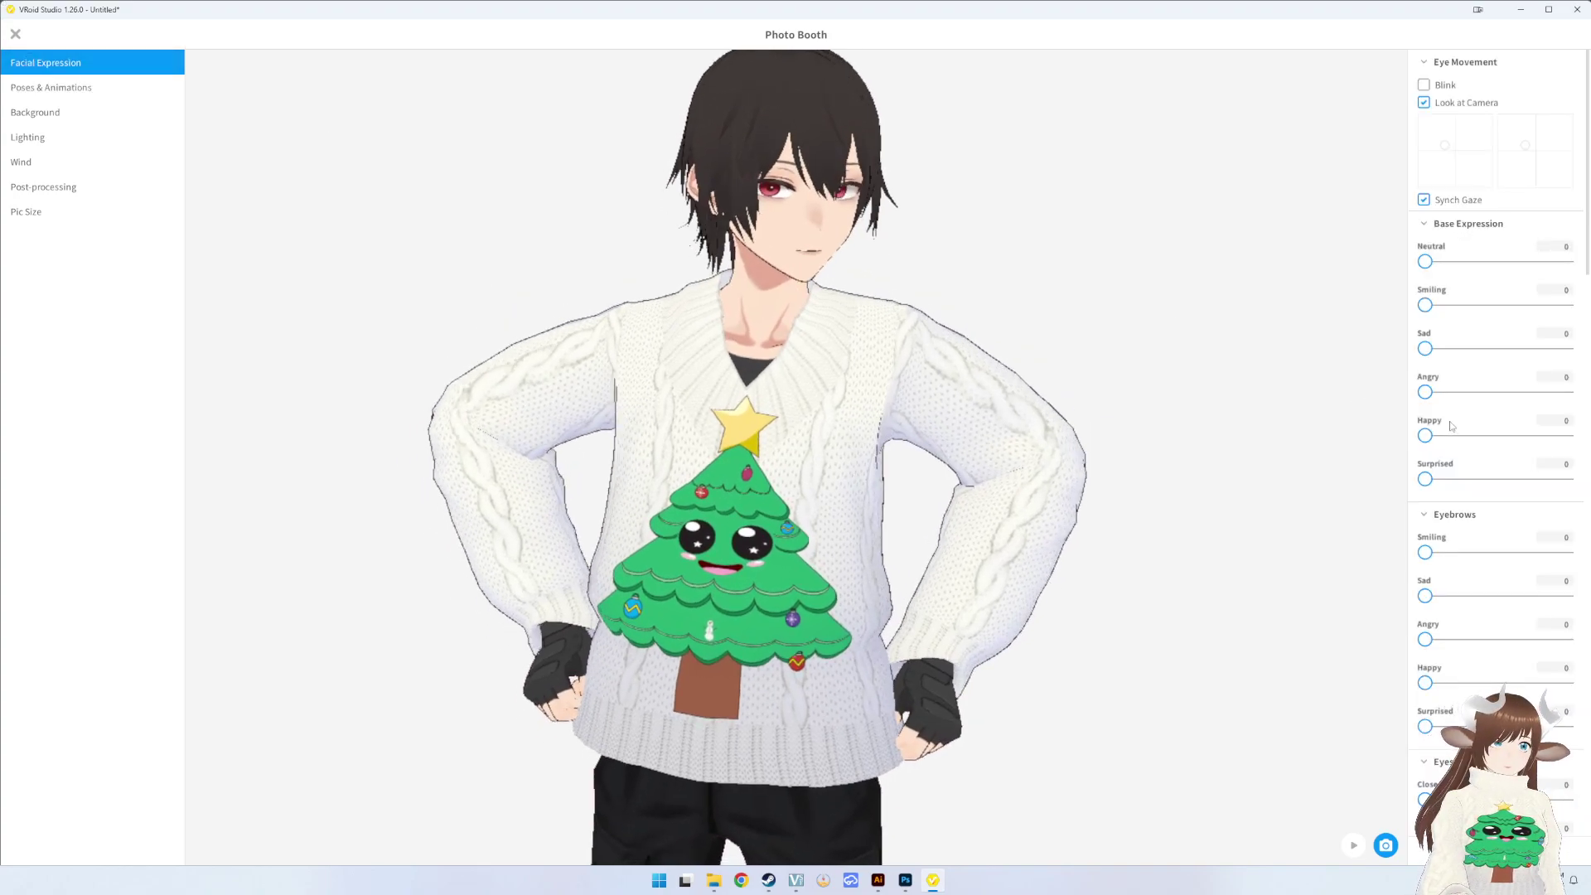
{"action": "left_click_drag", "start_coordinate": [1425, 435], "coordinate": [1567, 436]}
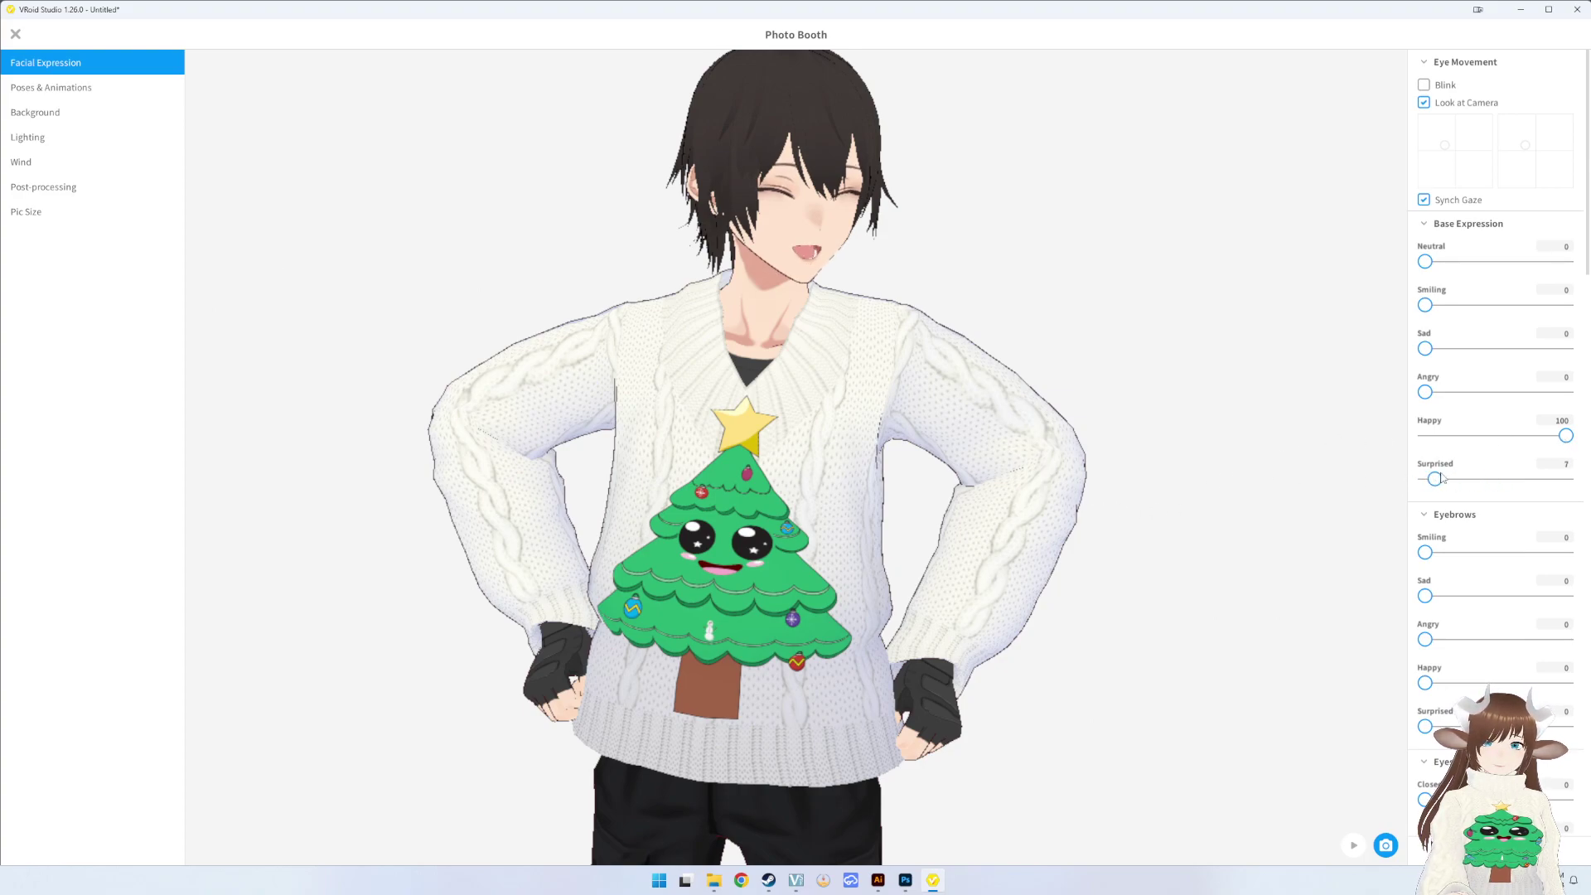
{"action": "mouse_move", "coordinate": [1442, 478]}
{"action": "left_mouse_down"}
{"action": "mouse_move", "coordinate": [1416, 474]}
{"action": "mouse_move", "coordinate": [1568, 446]}
{"action": "left_mouse_up"}
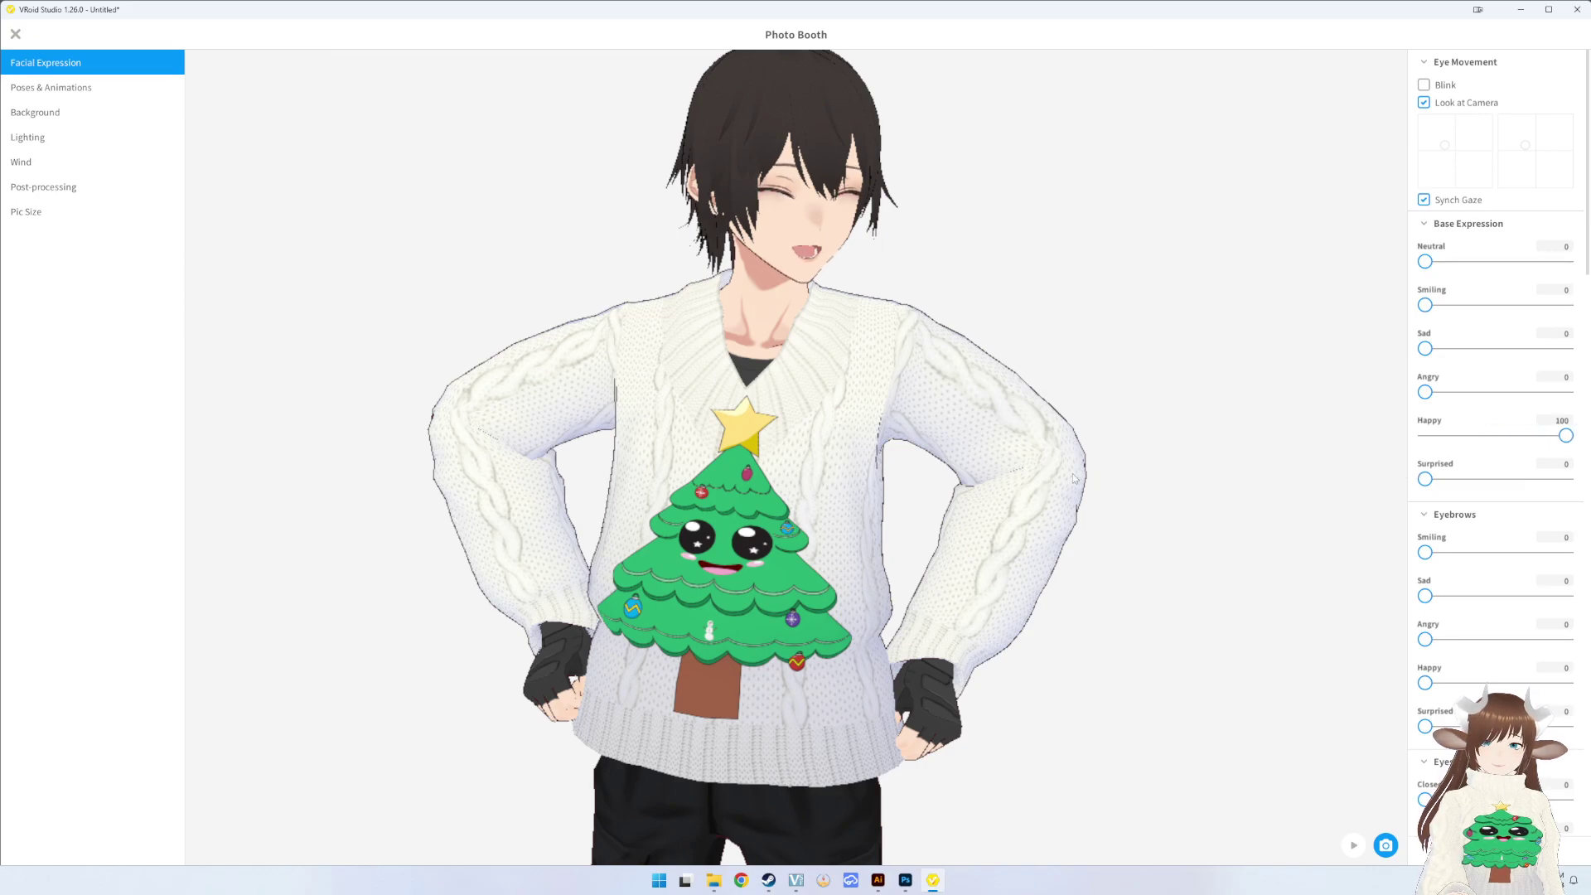
{"action": "left_click", "coordinate": [1385, 846]}
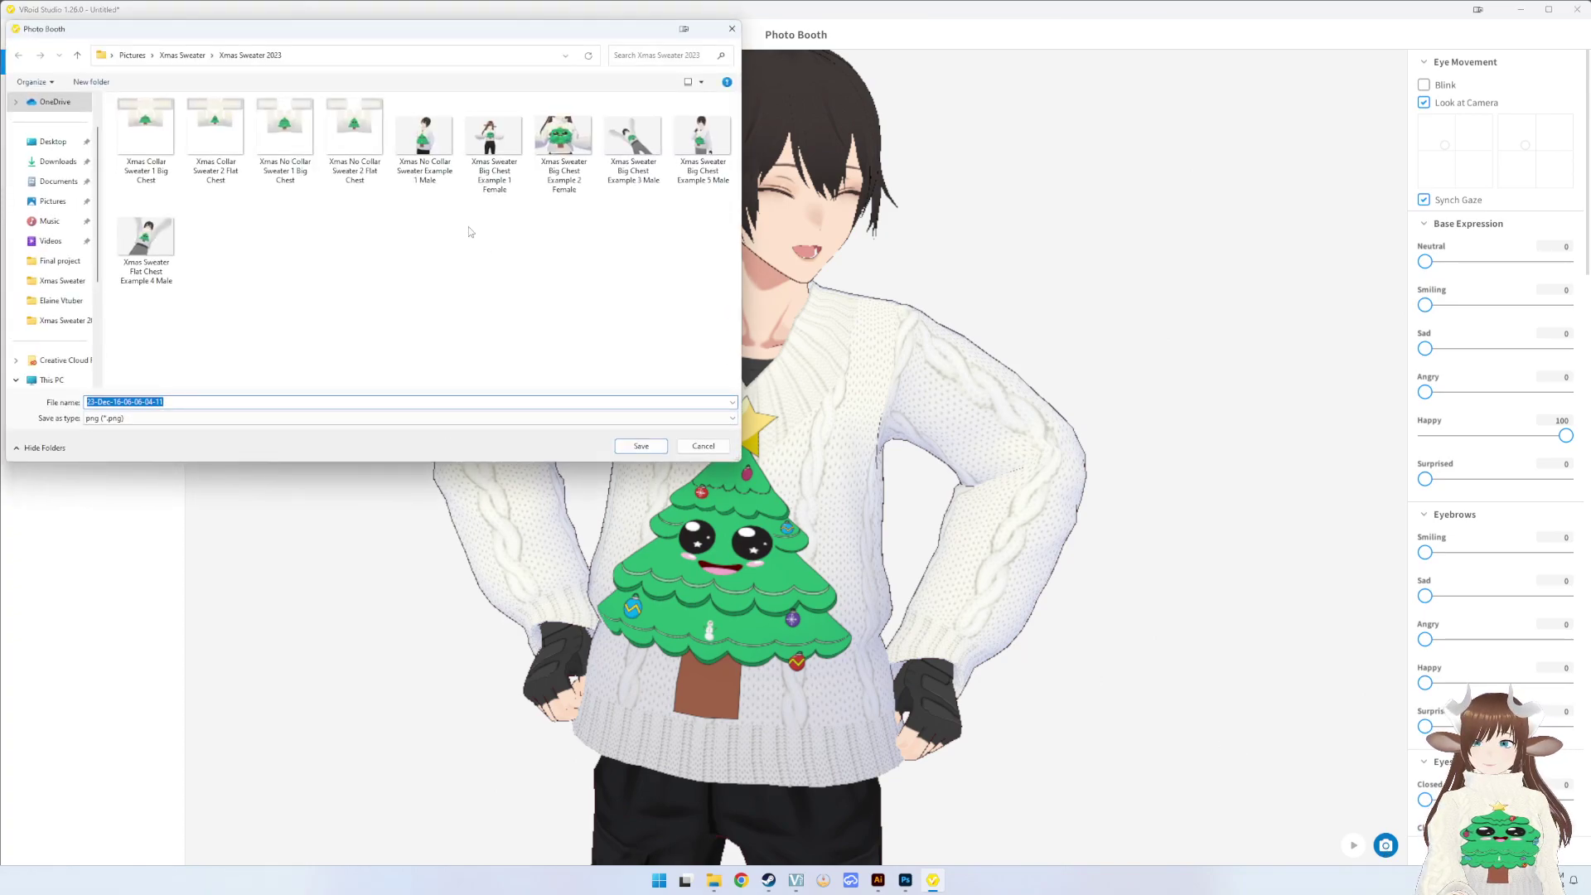
- Save the photo as 'Xmas No Collar Sweater Example 2 Male' by editing the earlier file name
{"action": "left_click", "coordinate": [431, 177]}
{"action": "left_click", "coordinate": [198, 403]}
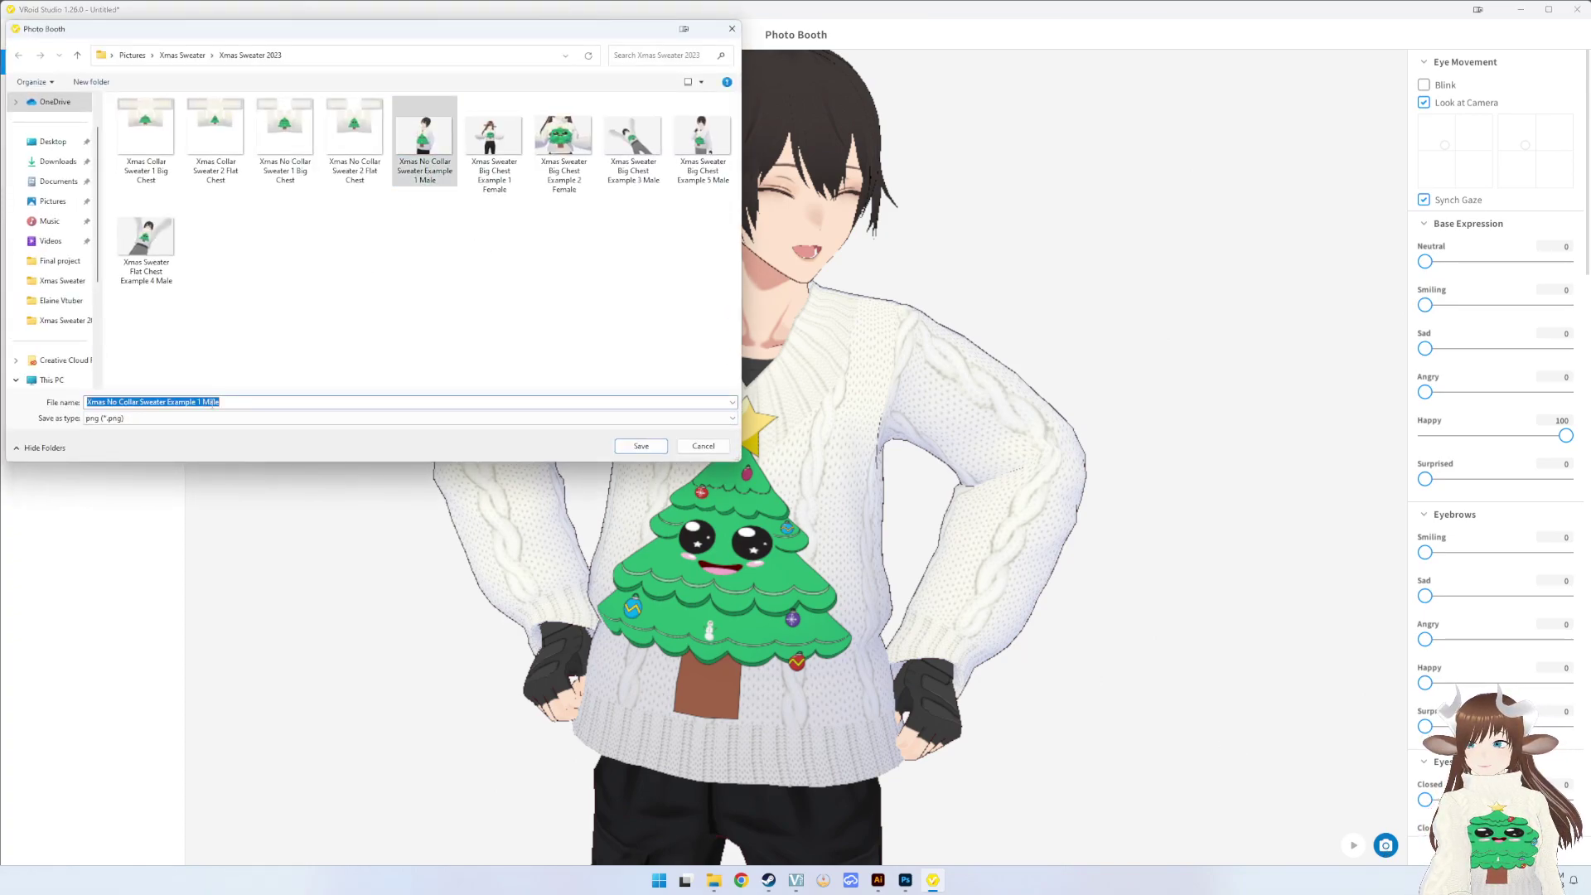
{"action": "left_click", "coordinate": [201, 402]}
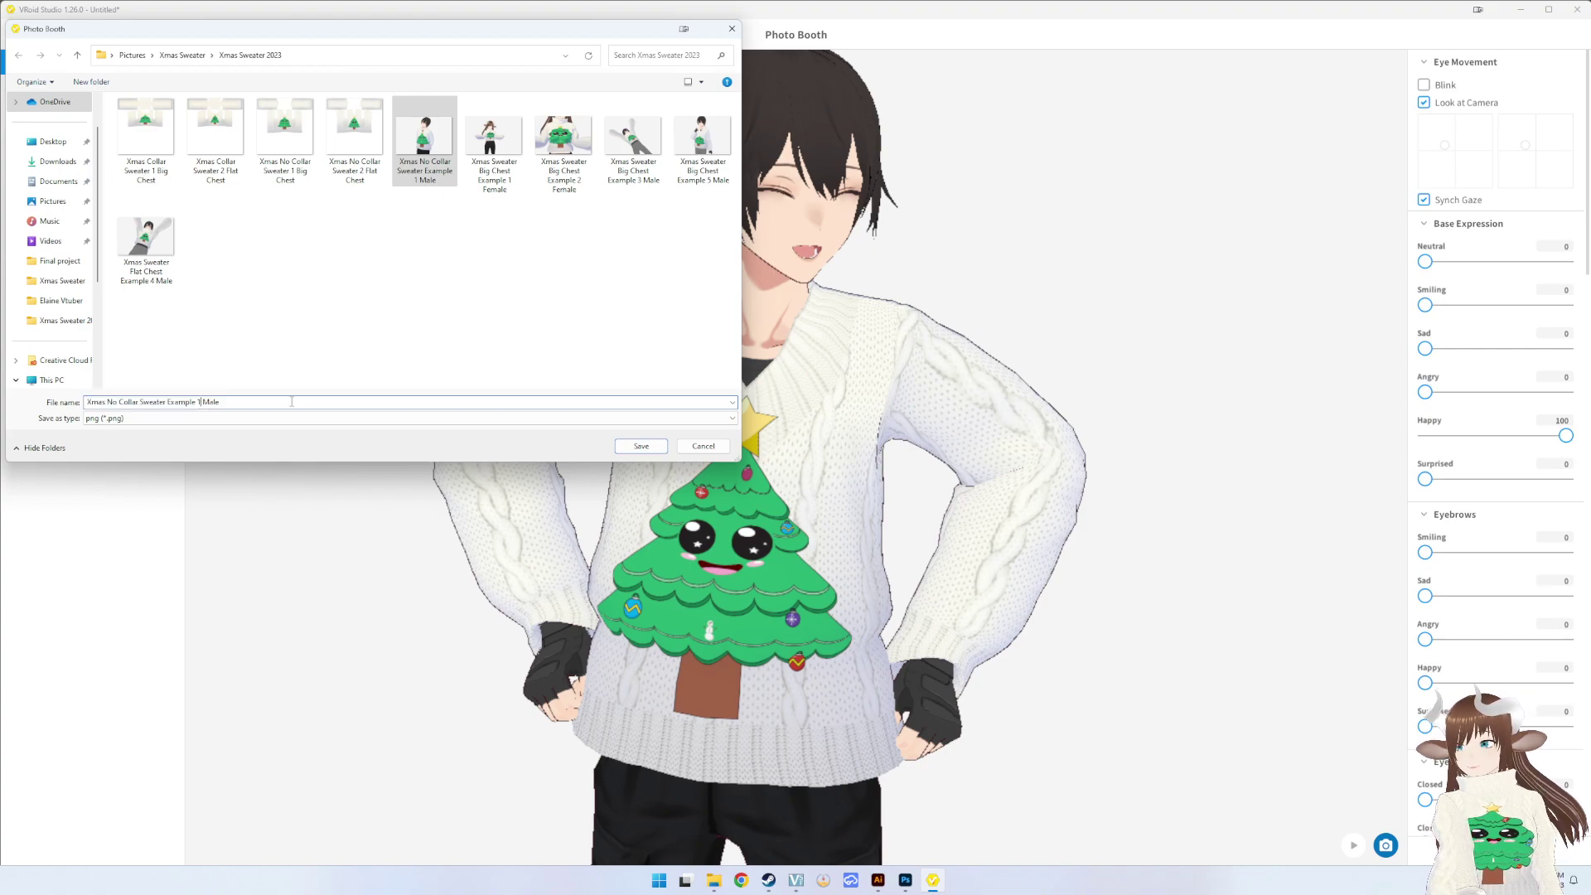
{"action": "key", "text": "BackSpace"}
{"action": "type", "text": "2"}
{"action": "key", "text": "Return"}
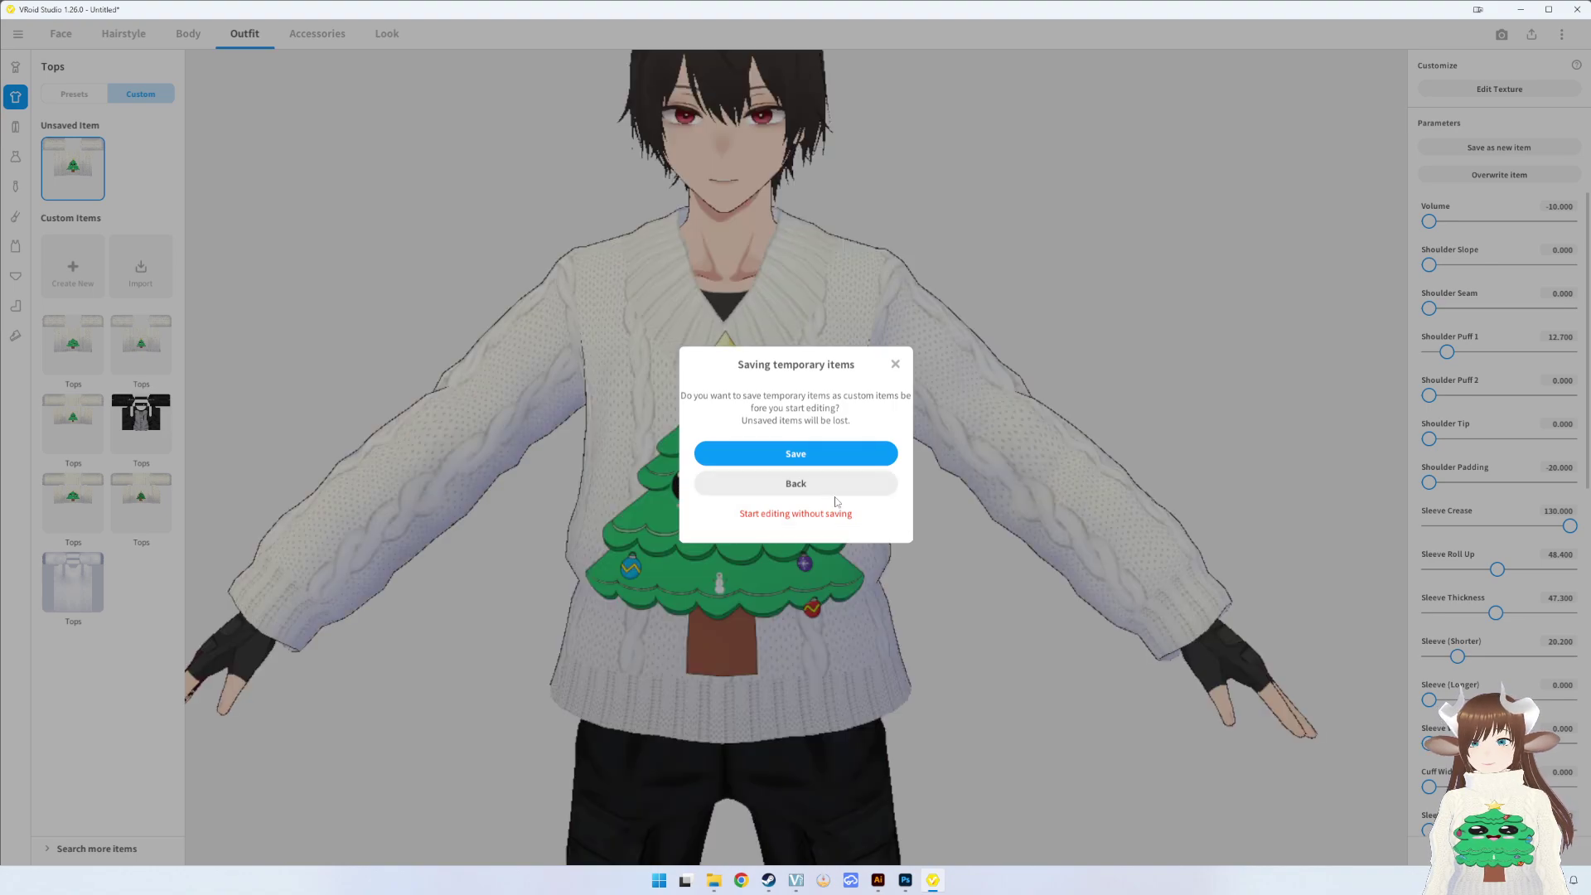
- Dismiss the prompt and load the female model without saving the male model's edits
{"action": "left_click", "coordinate": [895, 365]}
{"action": "left_click", "coordinate": [17, 34]}
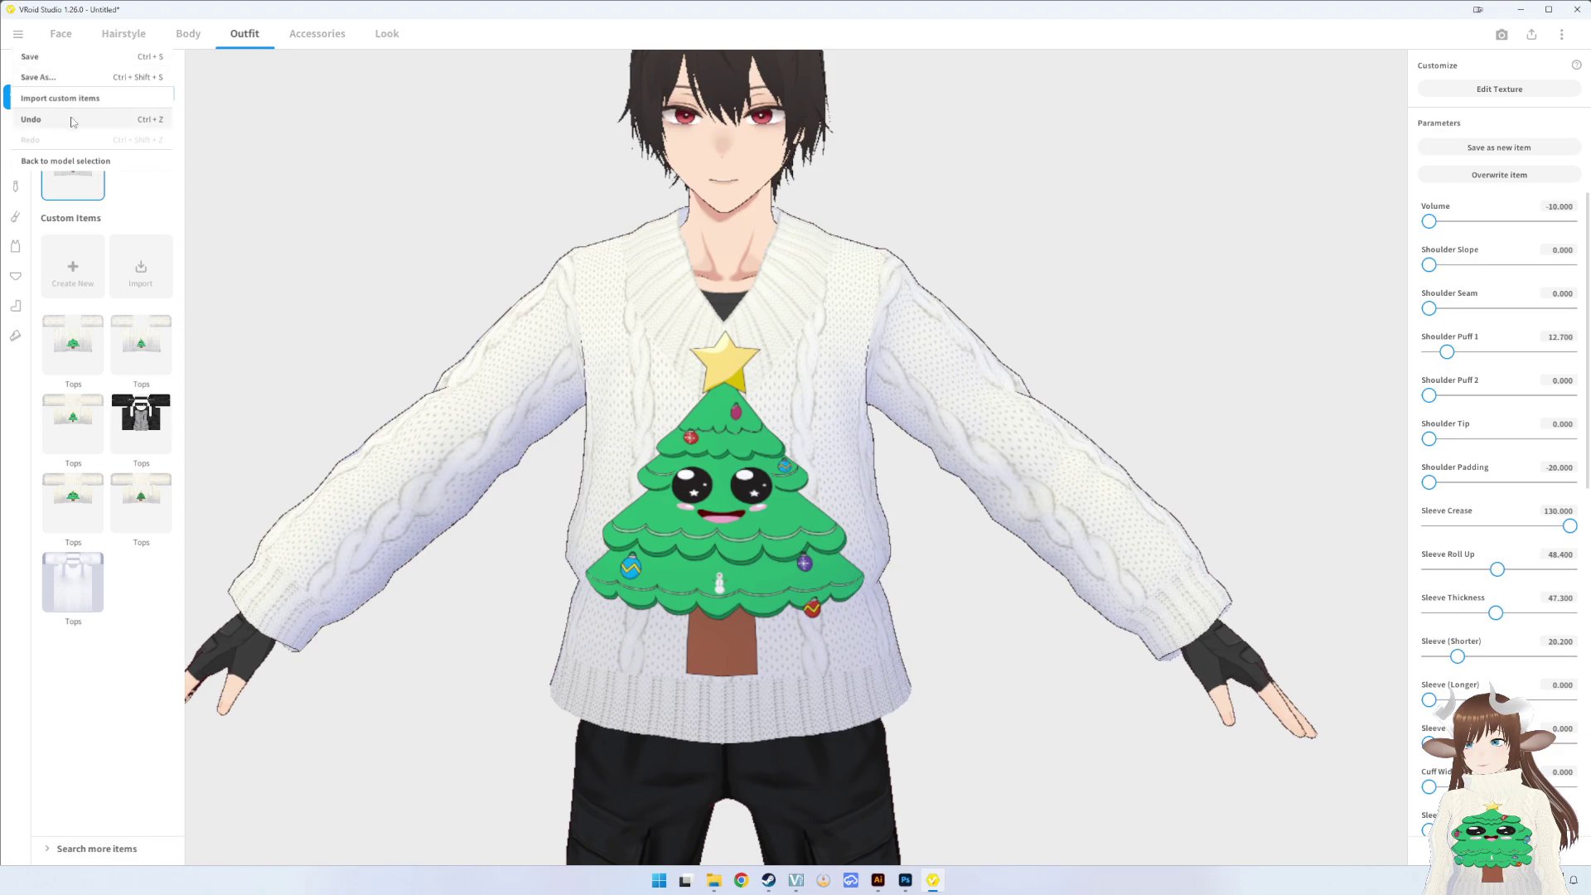
{"action": "left_click", "coordinate": [49, 160]}
{"action": "left_click", "coordinate": [803, 497]}
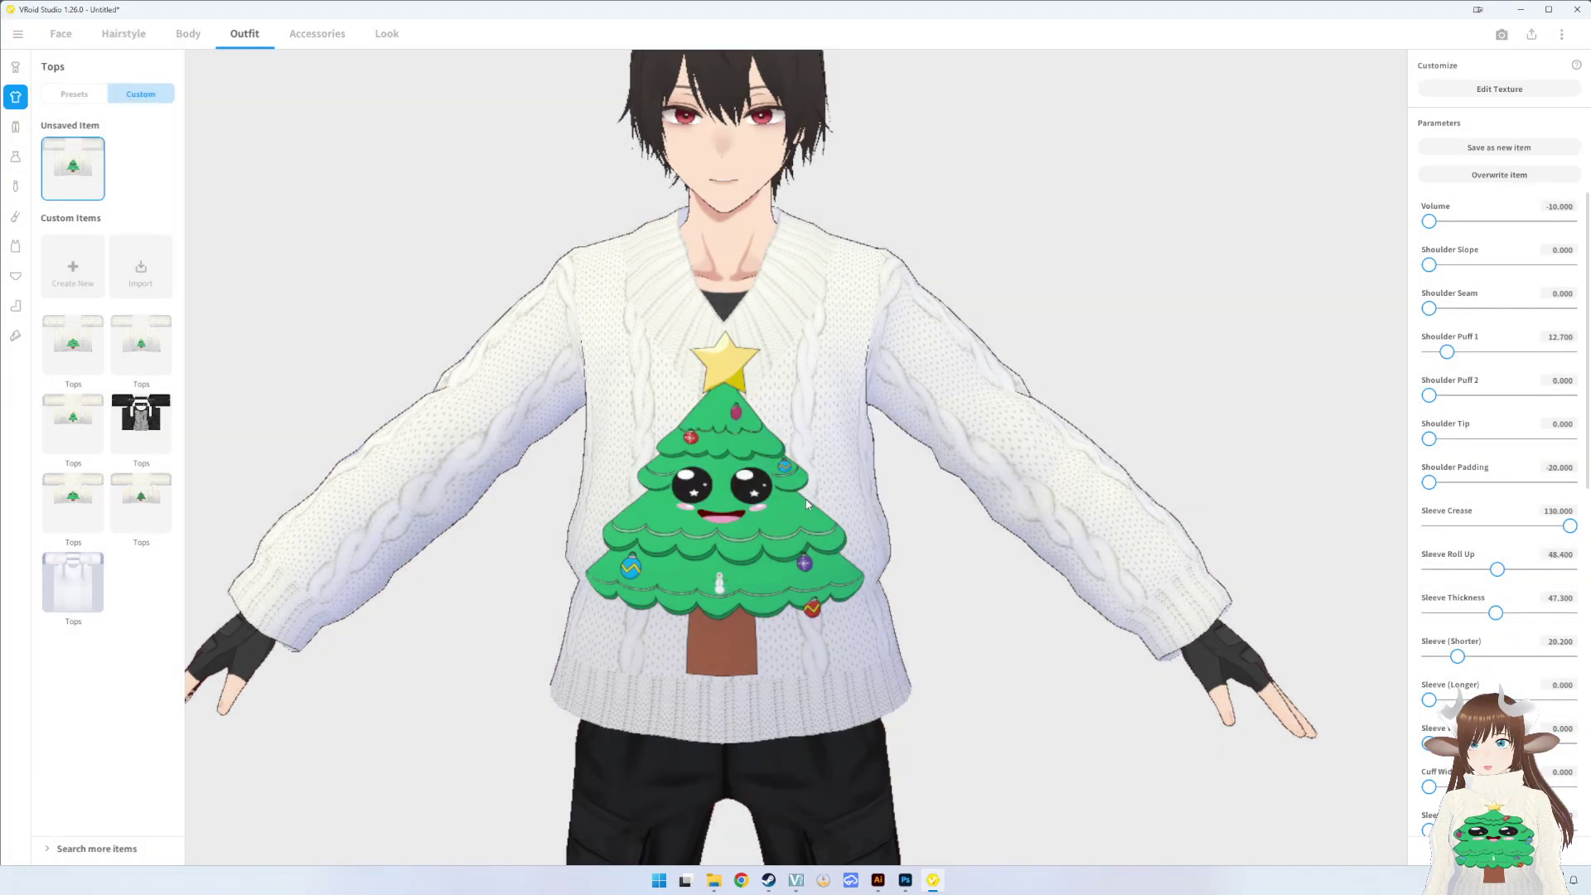
{"action": "left_click", "coordinate": [256, 184]}
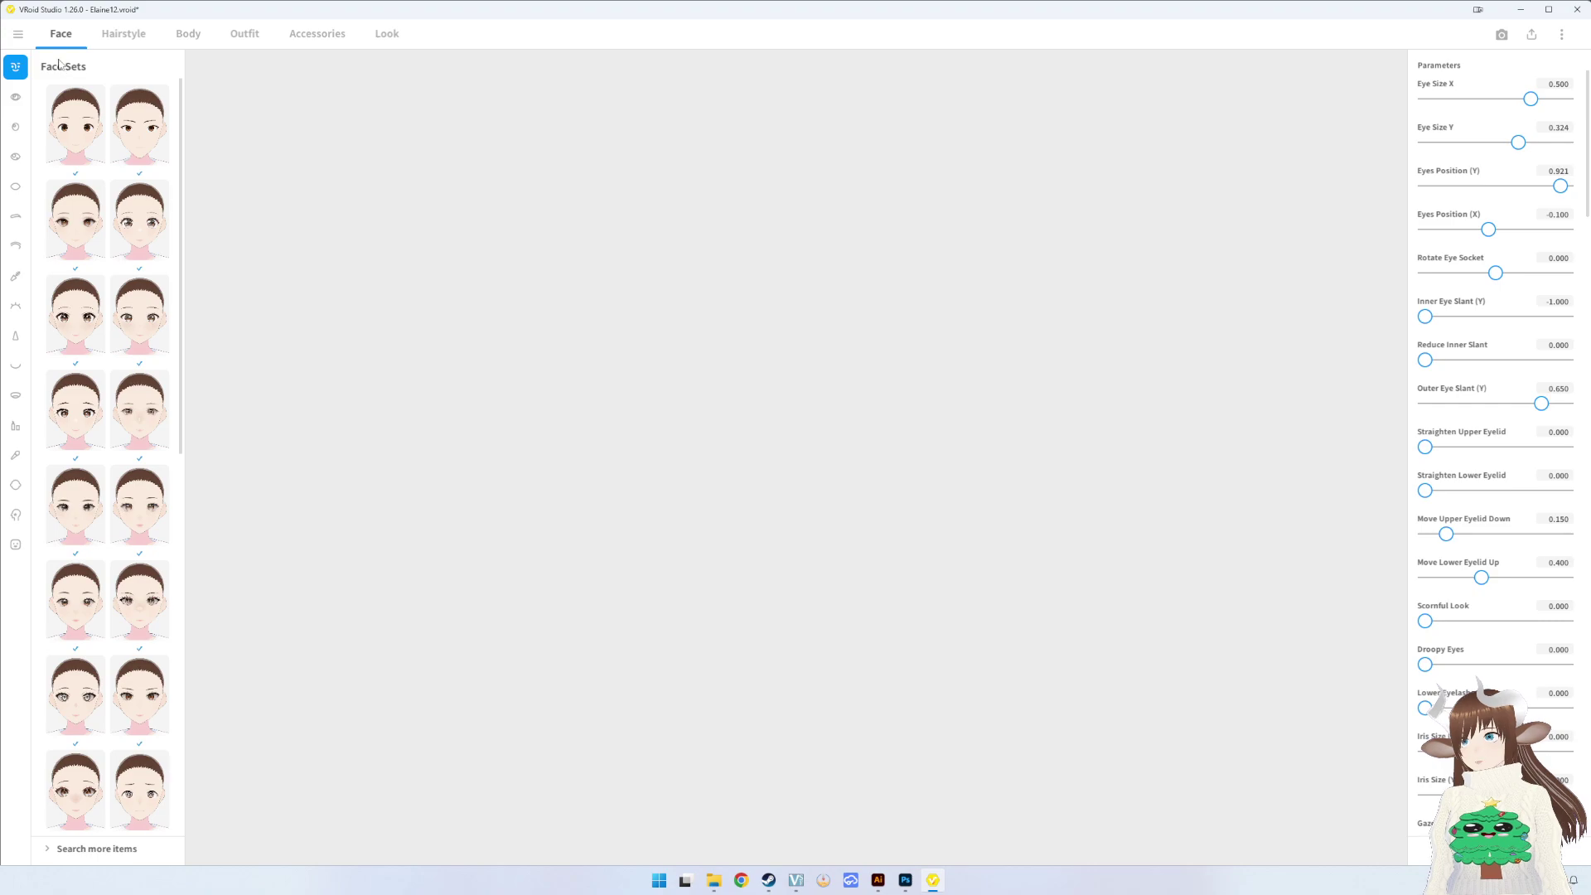
- Dress her in the first custom top, the cable-knit tree sweater, and edit its texture
{"action": "left_click", "coordinate": [18, 33]}
{"action": "left_click", "coordinate": [18, 33]}
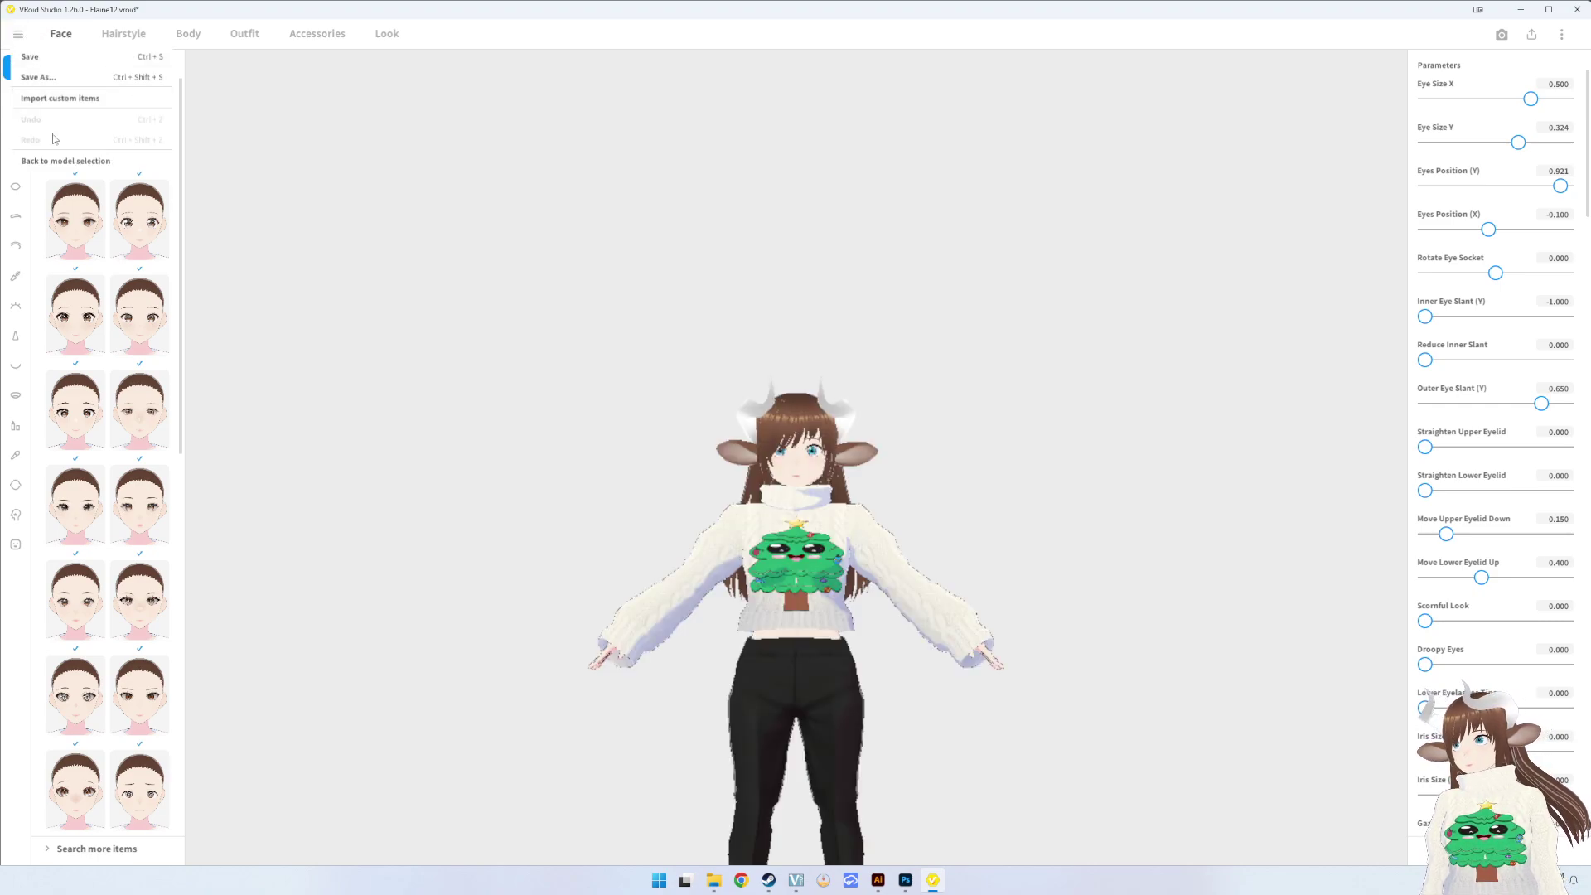
{"action": "left_click", "coordinate": [297, 157]}
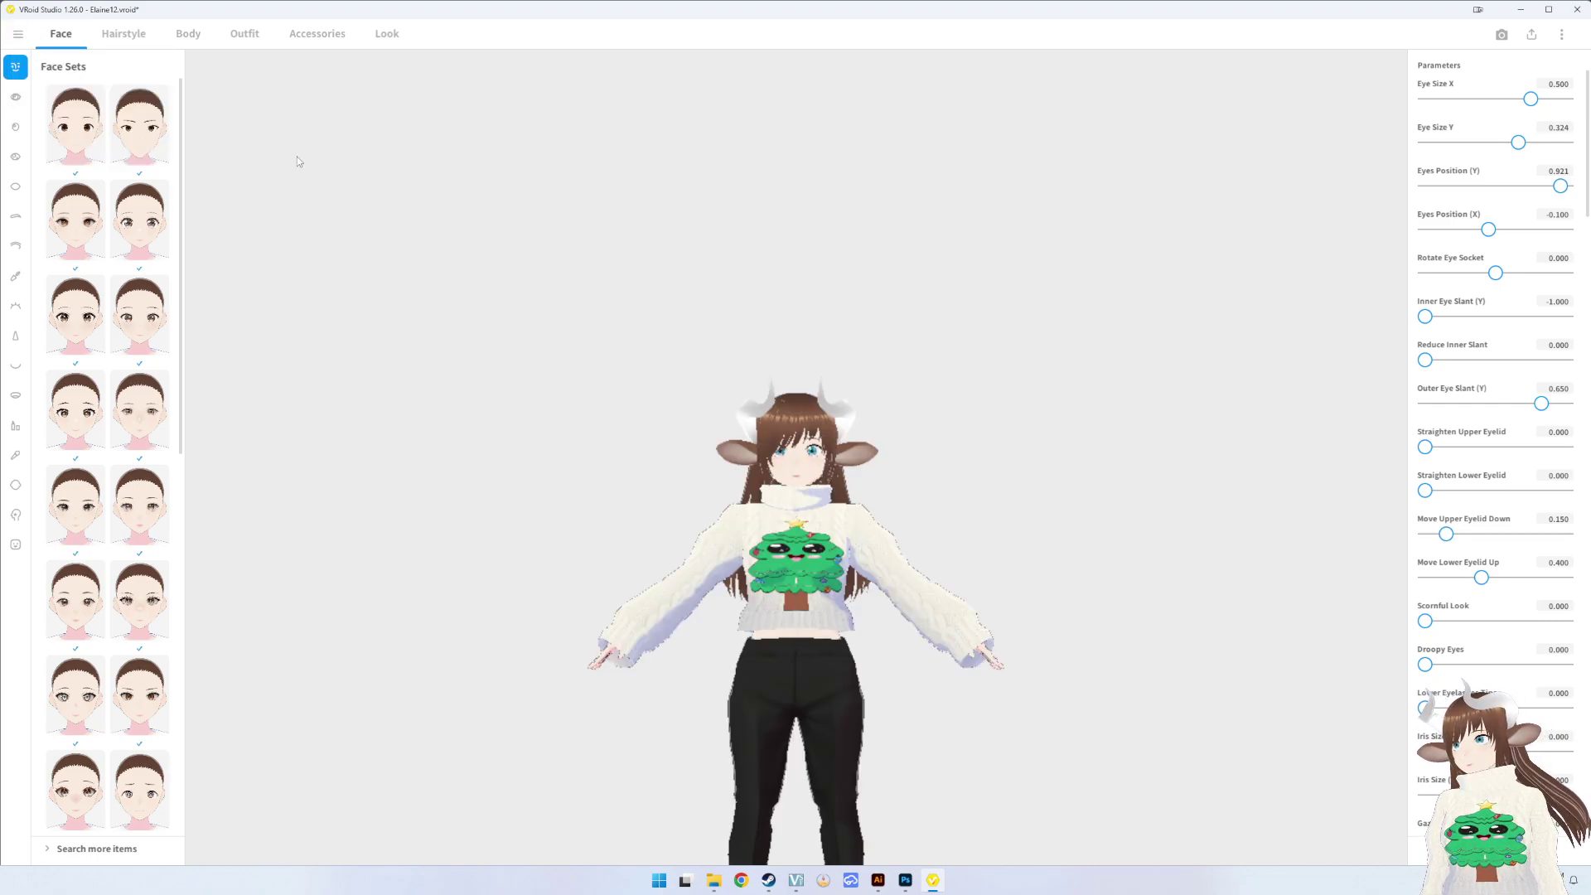
{"action": "left_click", "coordinate": [230, 35]}
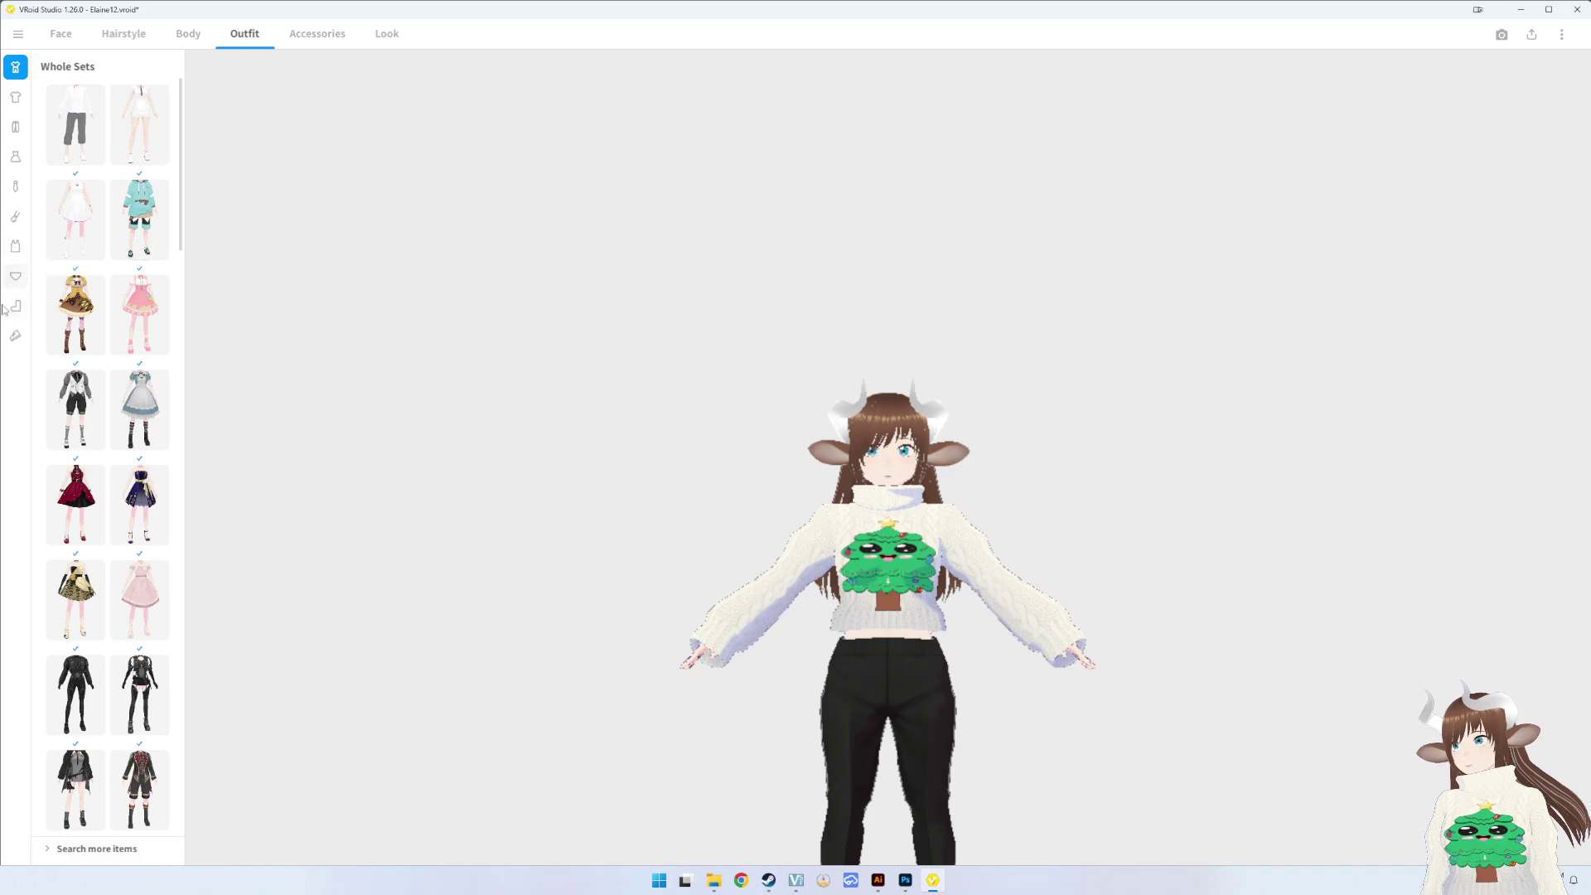
{"action": "left_click", "coordinate": [16, 97]}
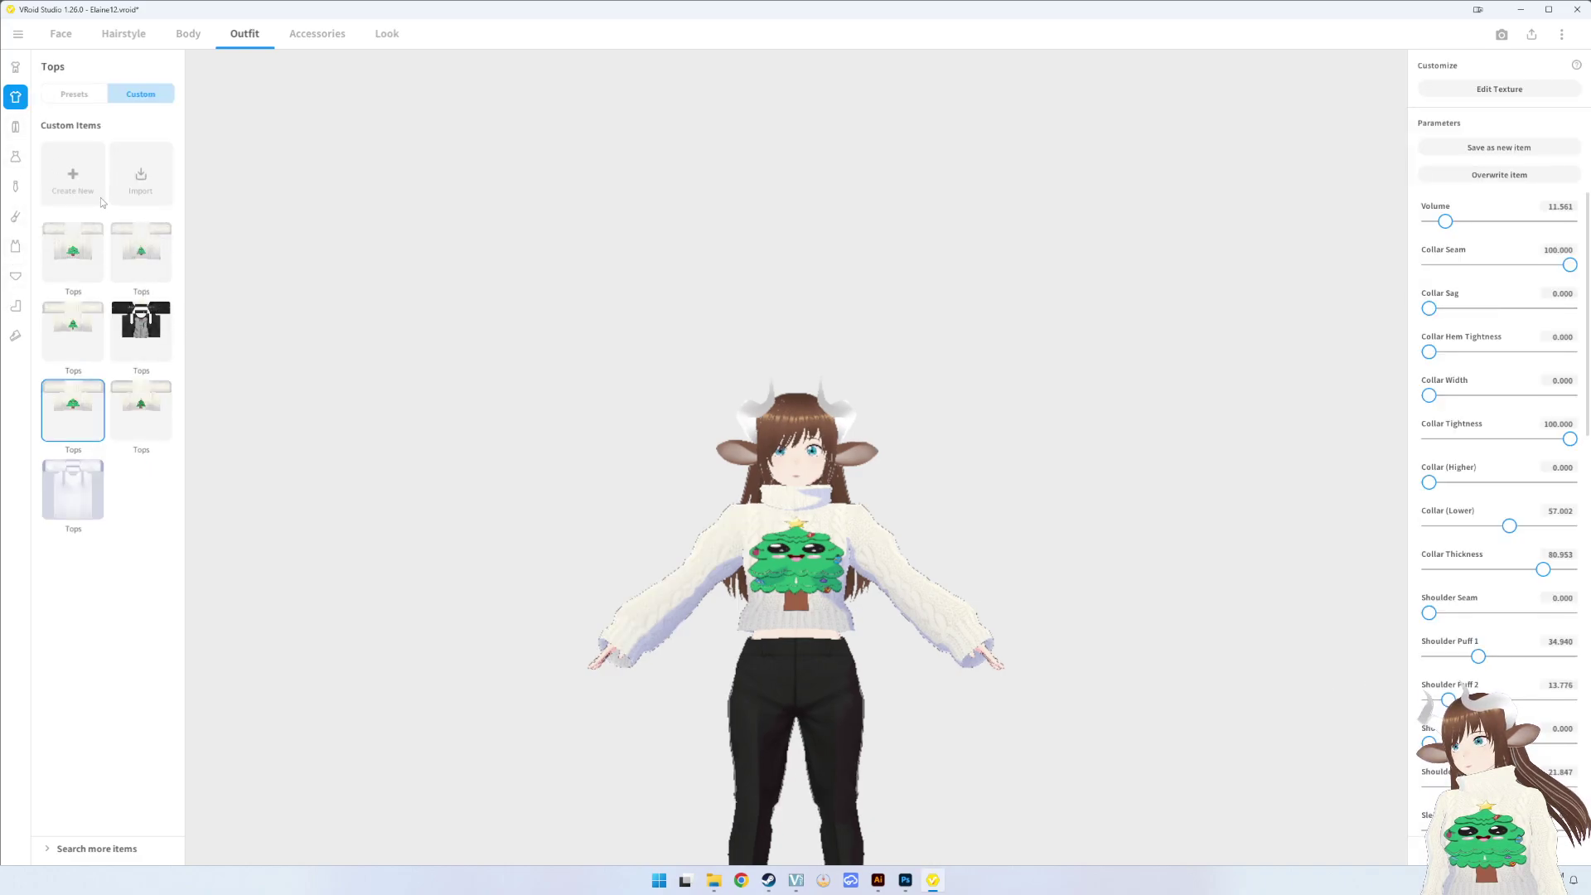
{"action": "left_click", "coordinate": [79, 260]}
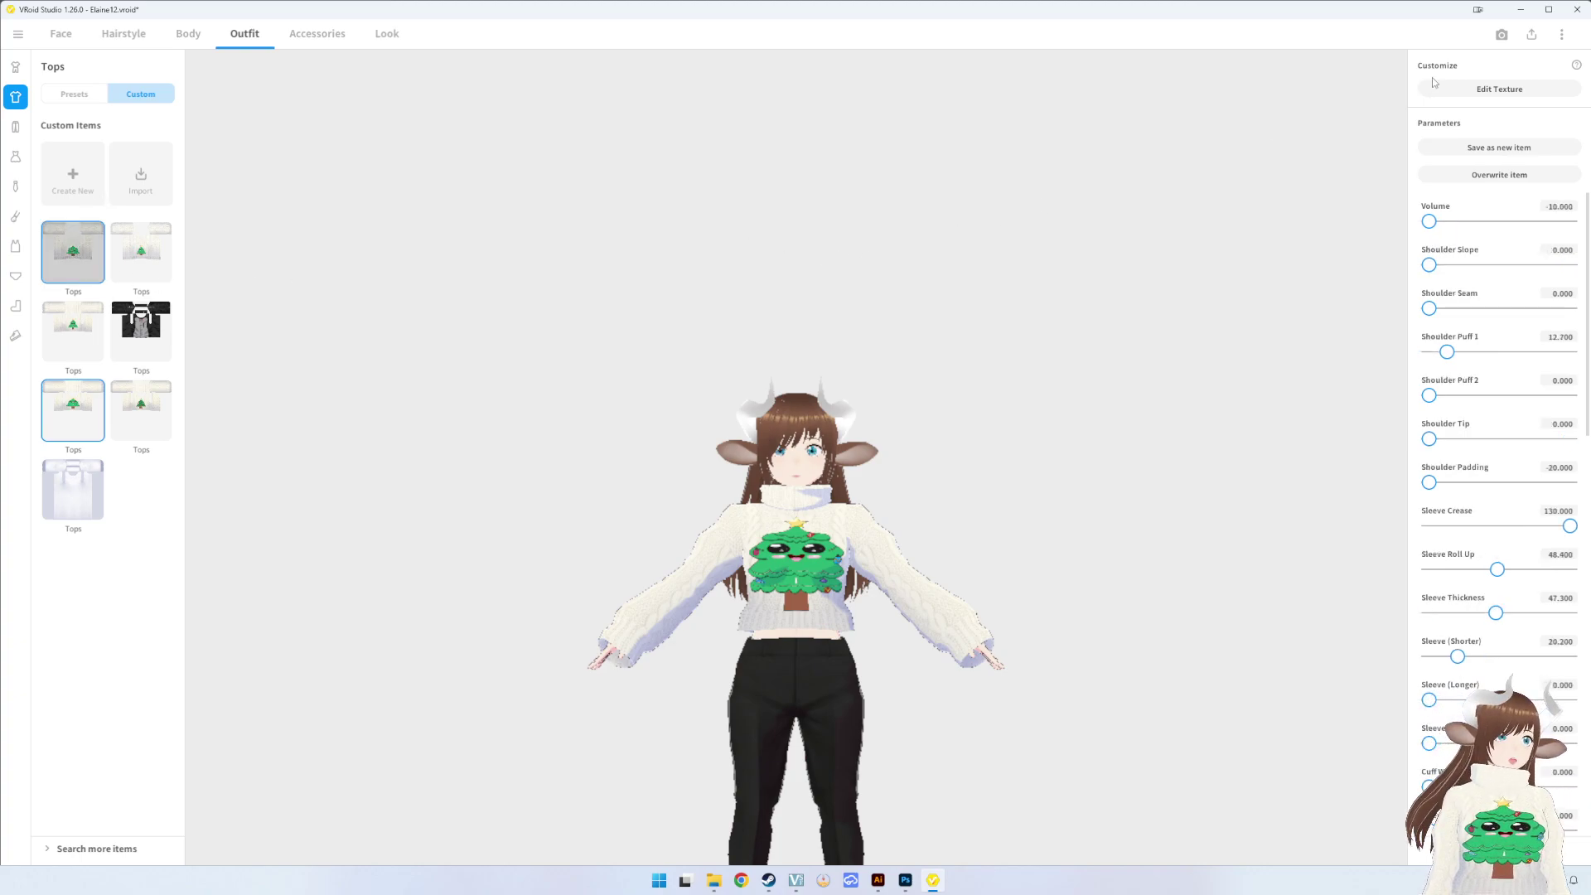
{"action": "left_click", "coordinate": [1449, 91]}
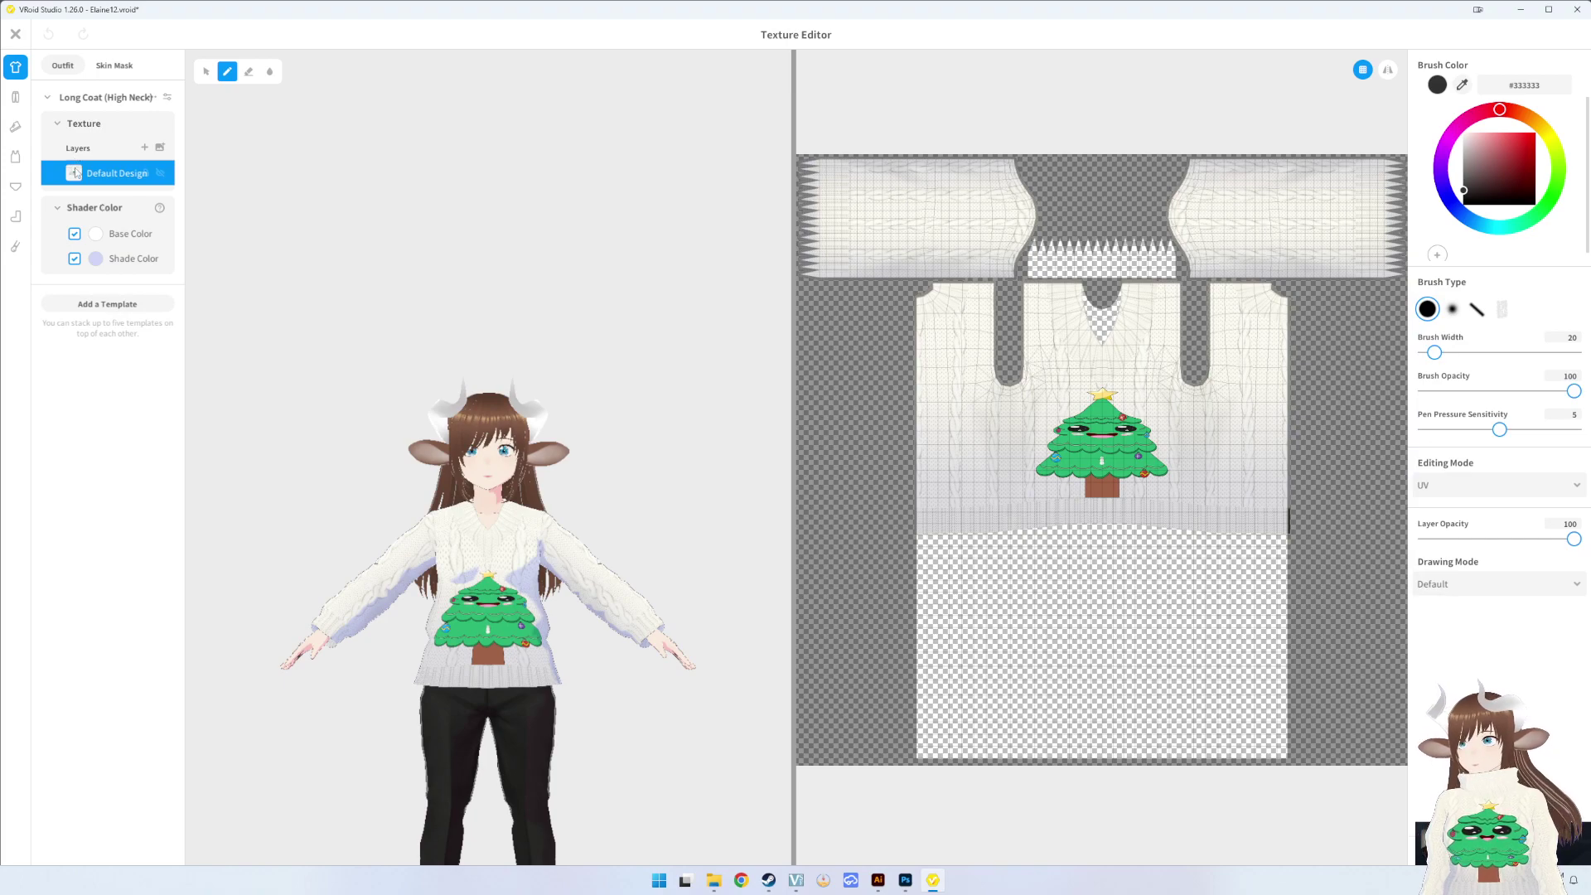
- Load the third tree image into the design layer and overwrite the existing top
{"action": "right_click", "coordinate": [116, 173]}
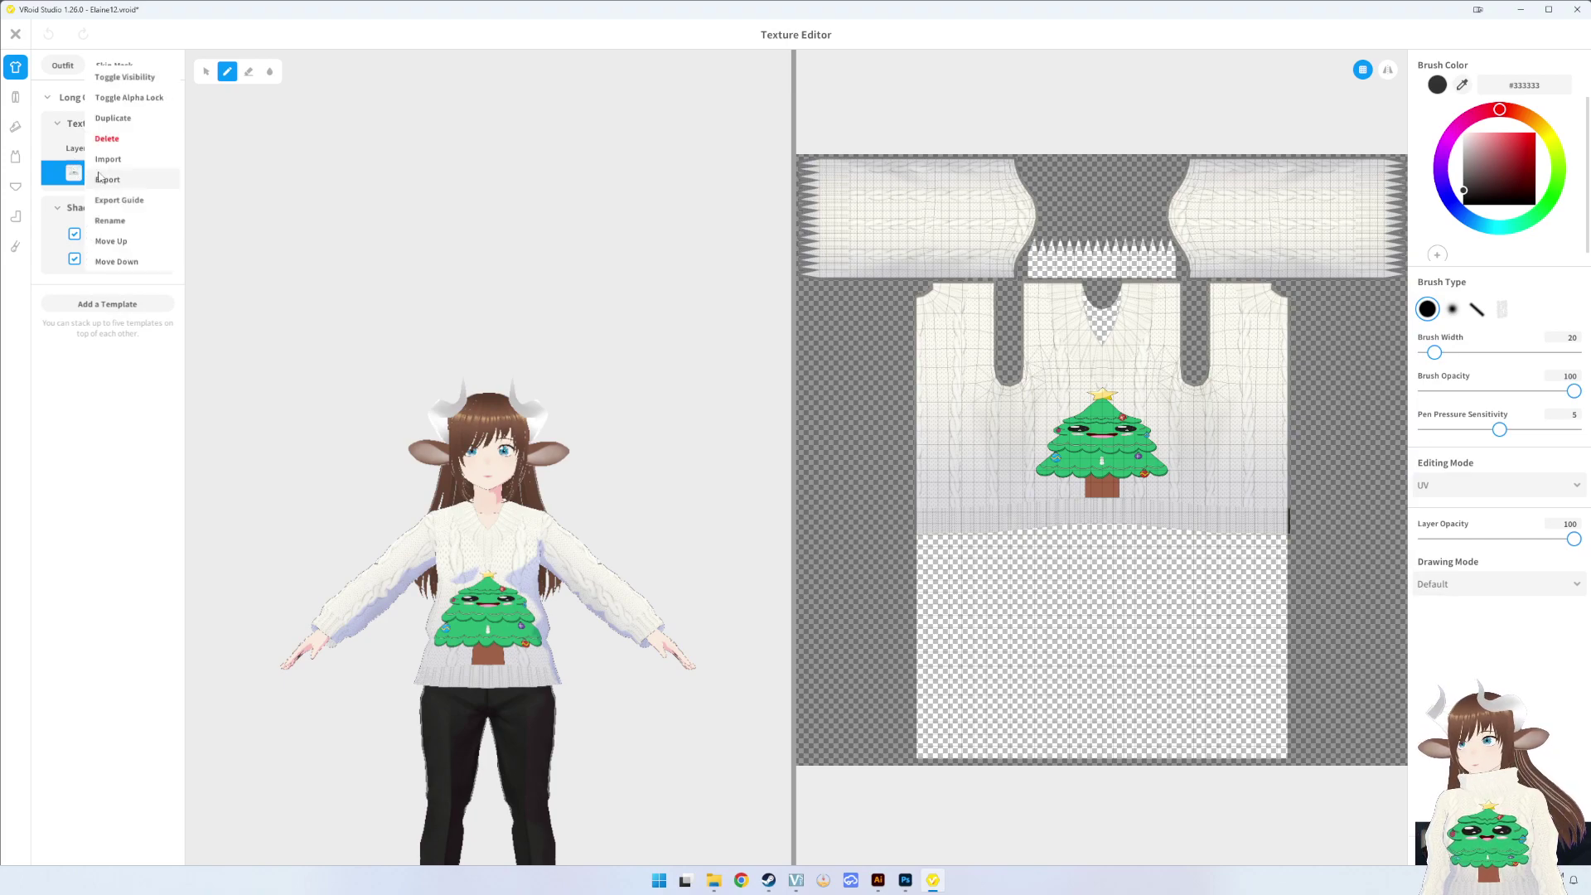
{"action": "left_click", "coordinate": [124, 164]}
{"action": "double_click", "coordinate": [287, 145]}
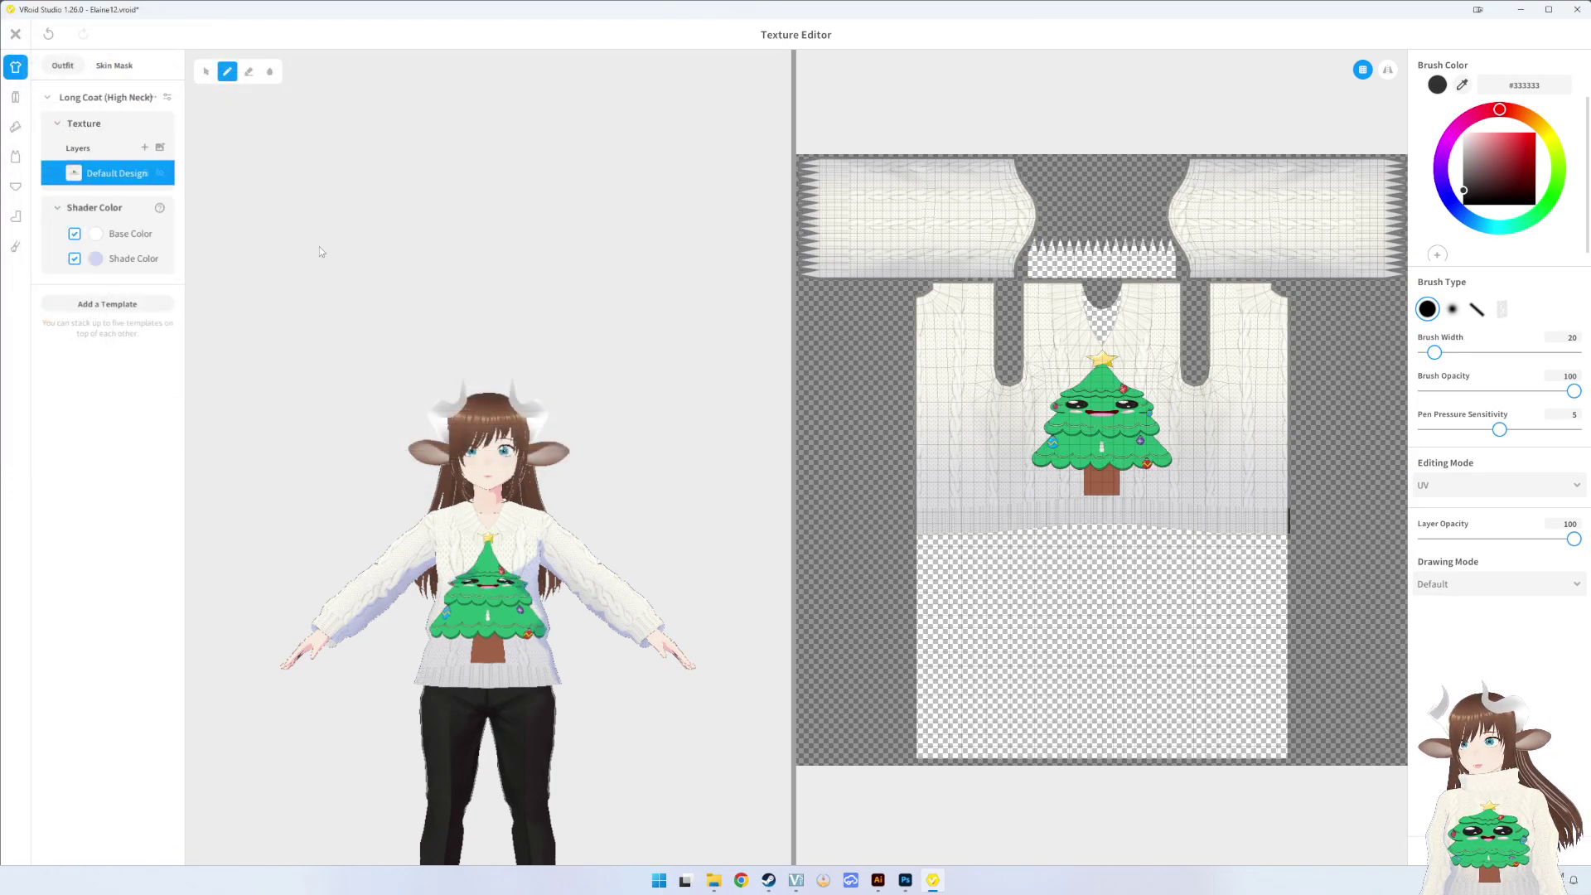
{"action": "right_click_drag", "start_coordinate": [464, 165], "coordinate": [439, 83]}
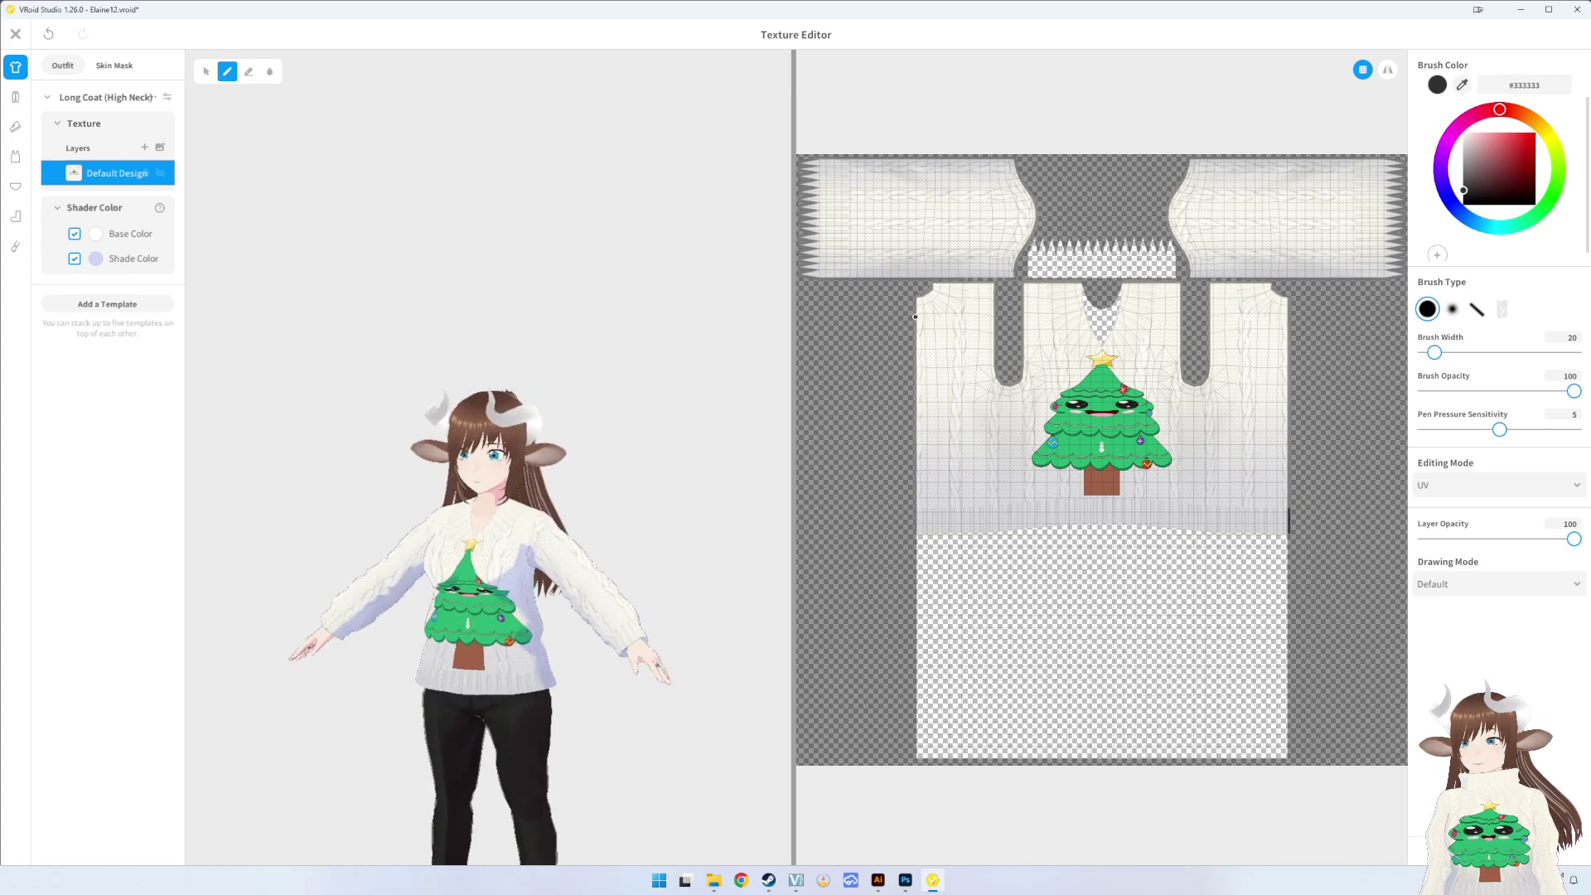
{"action": "left_click", "coordinate": [14, 34]}
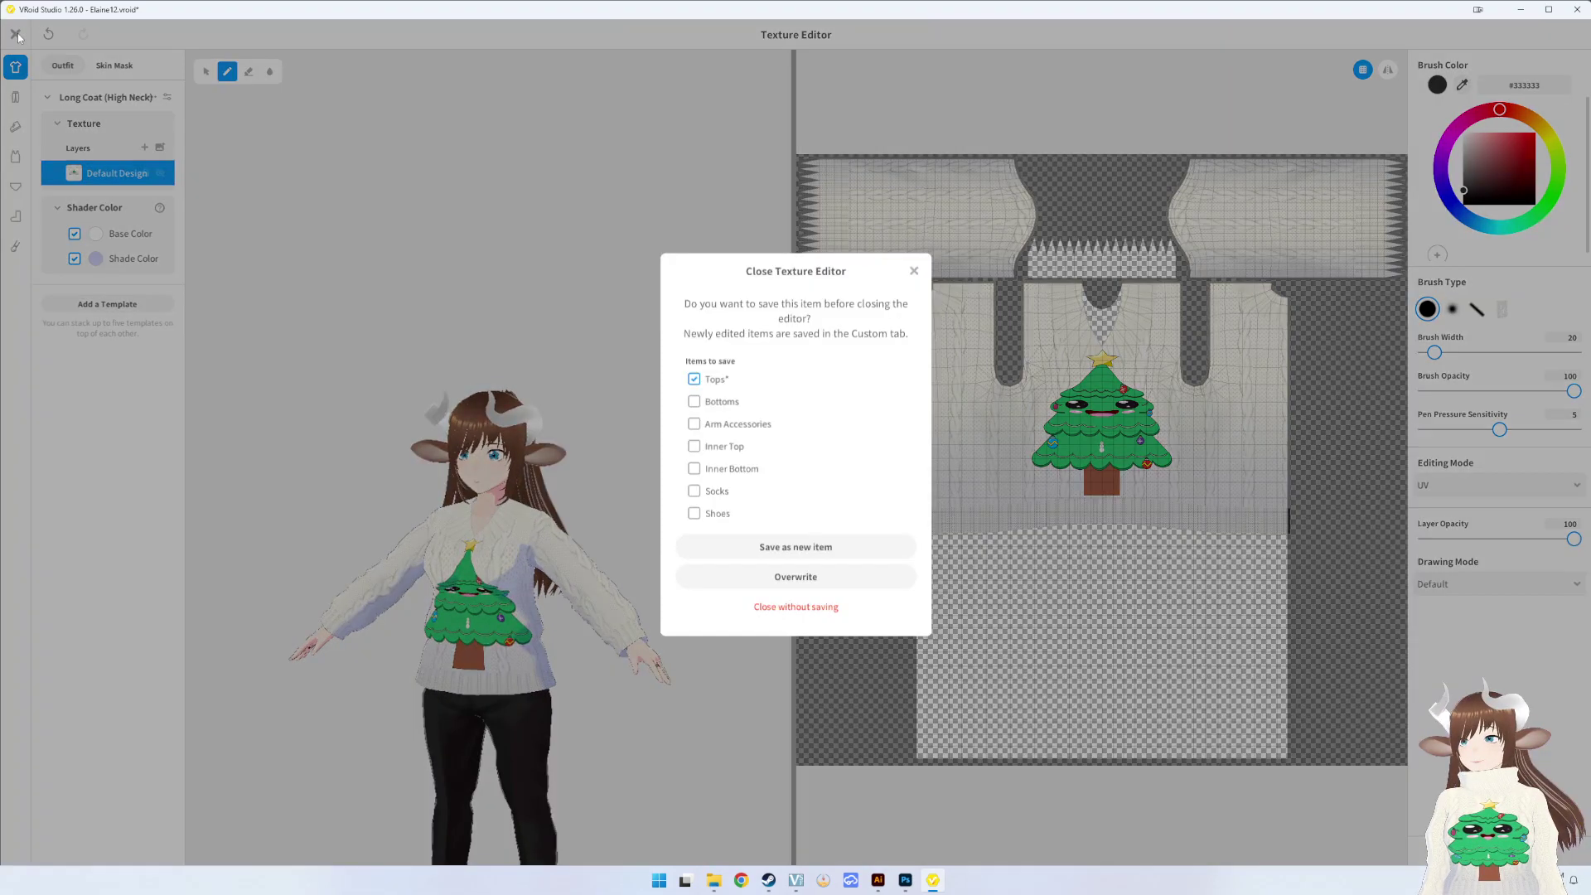
{"action": "left_click", "coordinate": [816, 579]}
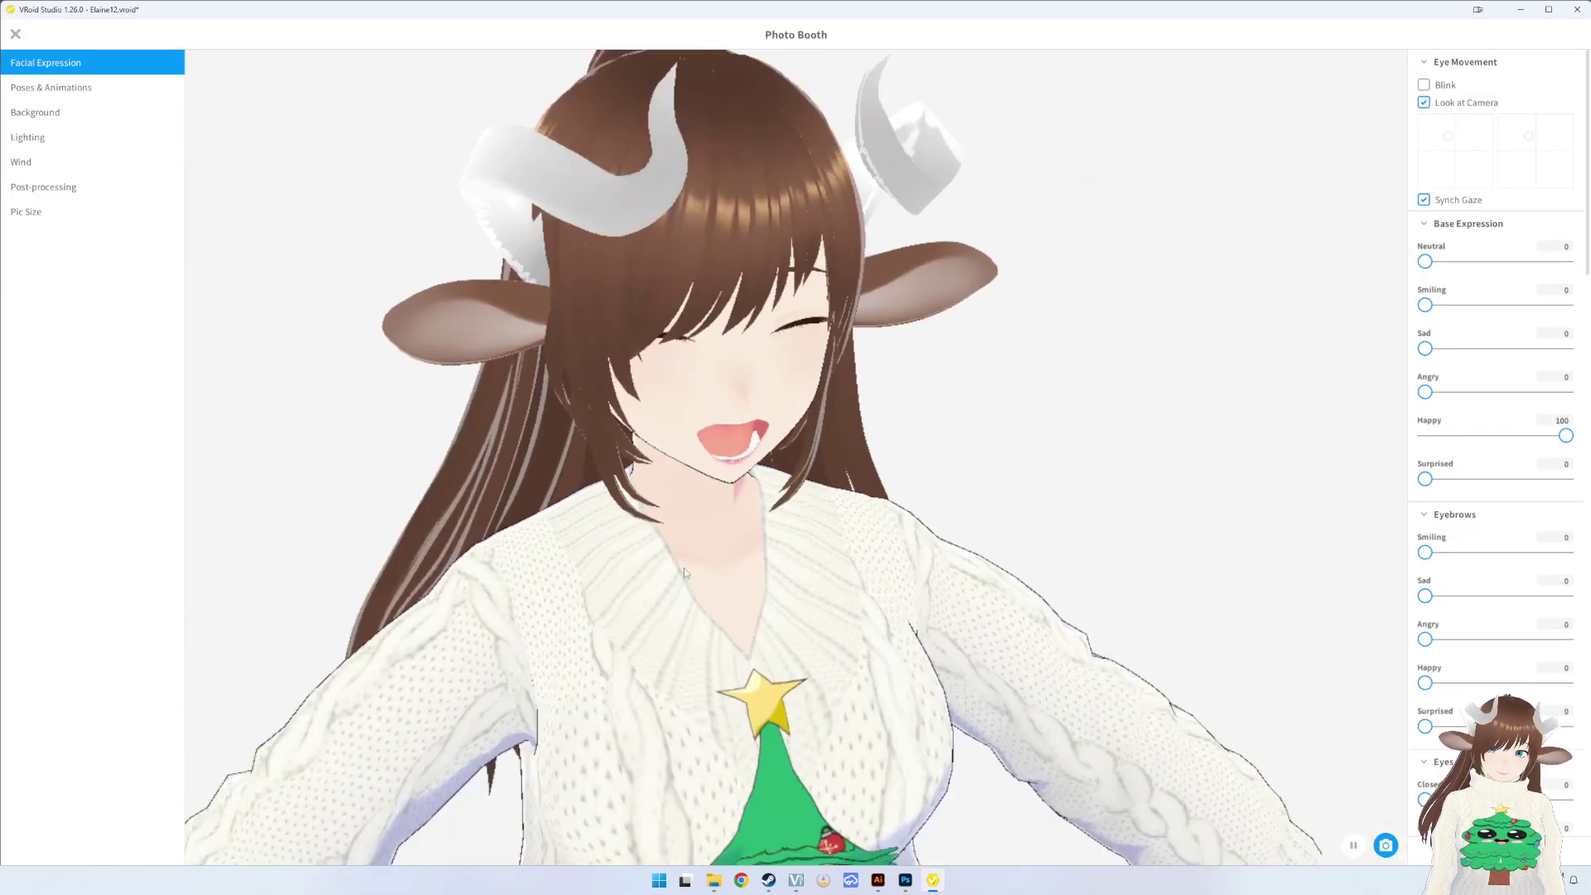
- Frame the sweater, ease the Happy expression, freeze the Standby 4 pose, and take a photo
{"action": "mouse_move", "coordinate": [736, 605]}
{"action": "middle_mouse_down"}
{"action": "mouse_move", "coordinate": [728, 536]}
{"action": "mouse_move", "coordinate": [790, 468]}
{"action": "middle_mouse_up"}
{"action": "left_click_drag", "start_coordinate": [1565, 435], "coordinate": [1482, 435]}
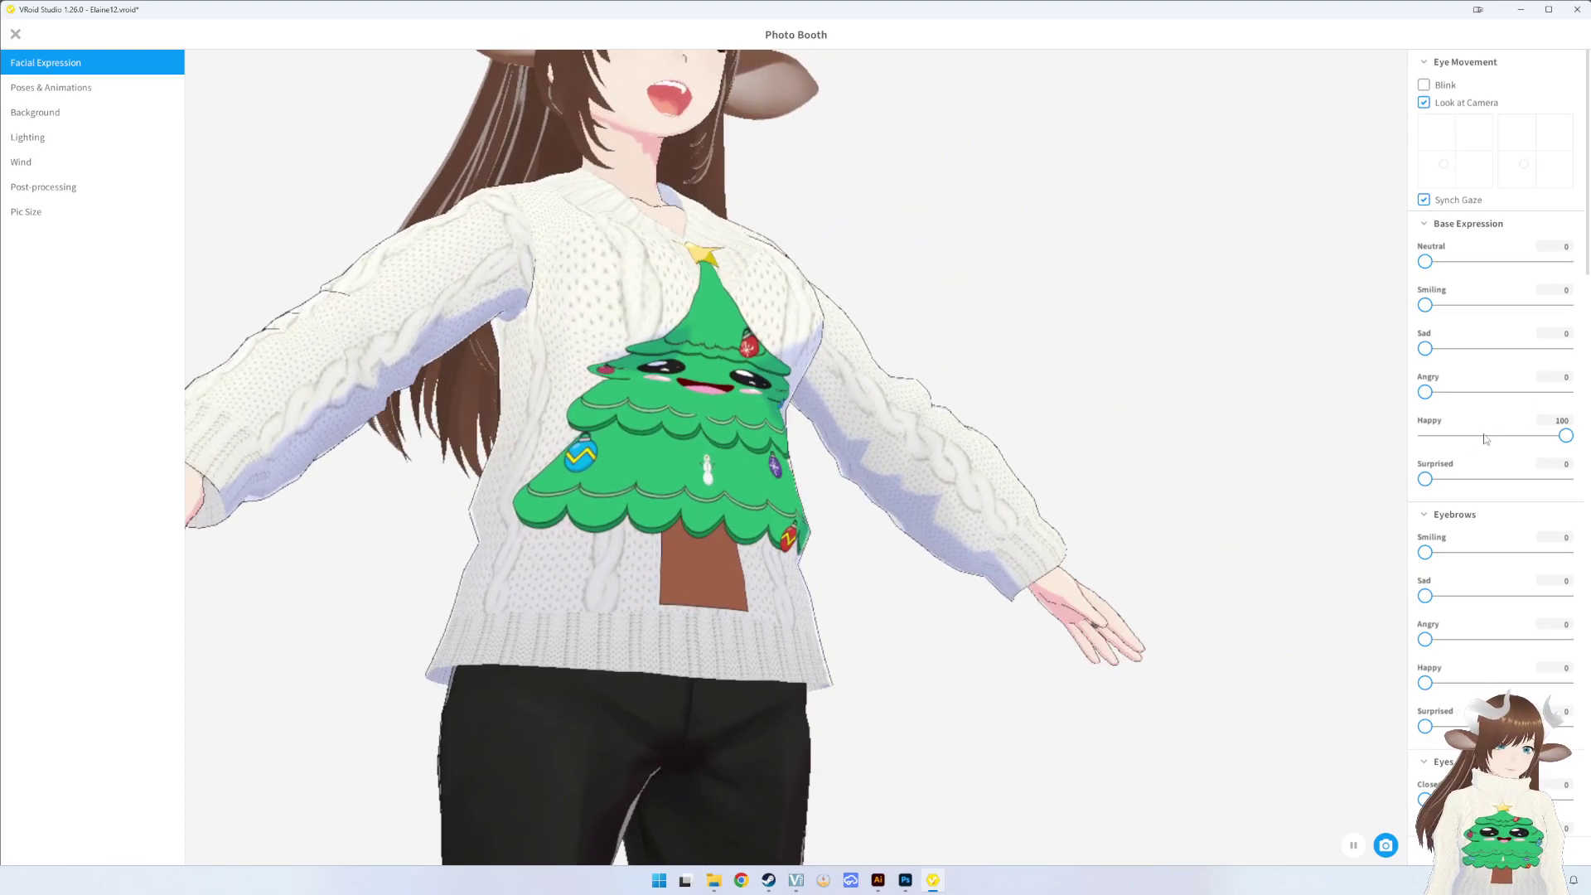
{"action": "left_click", "coordinate": [50, 88]}
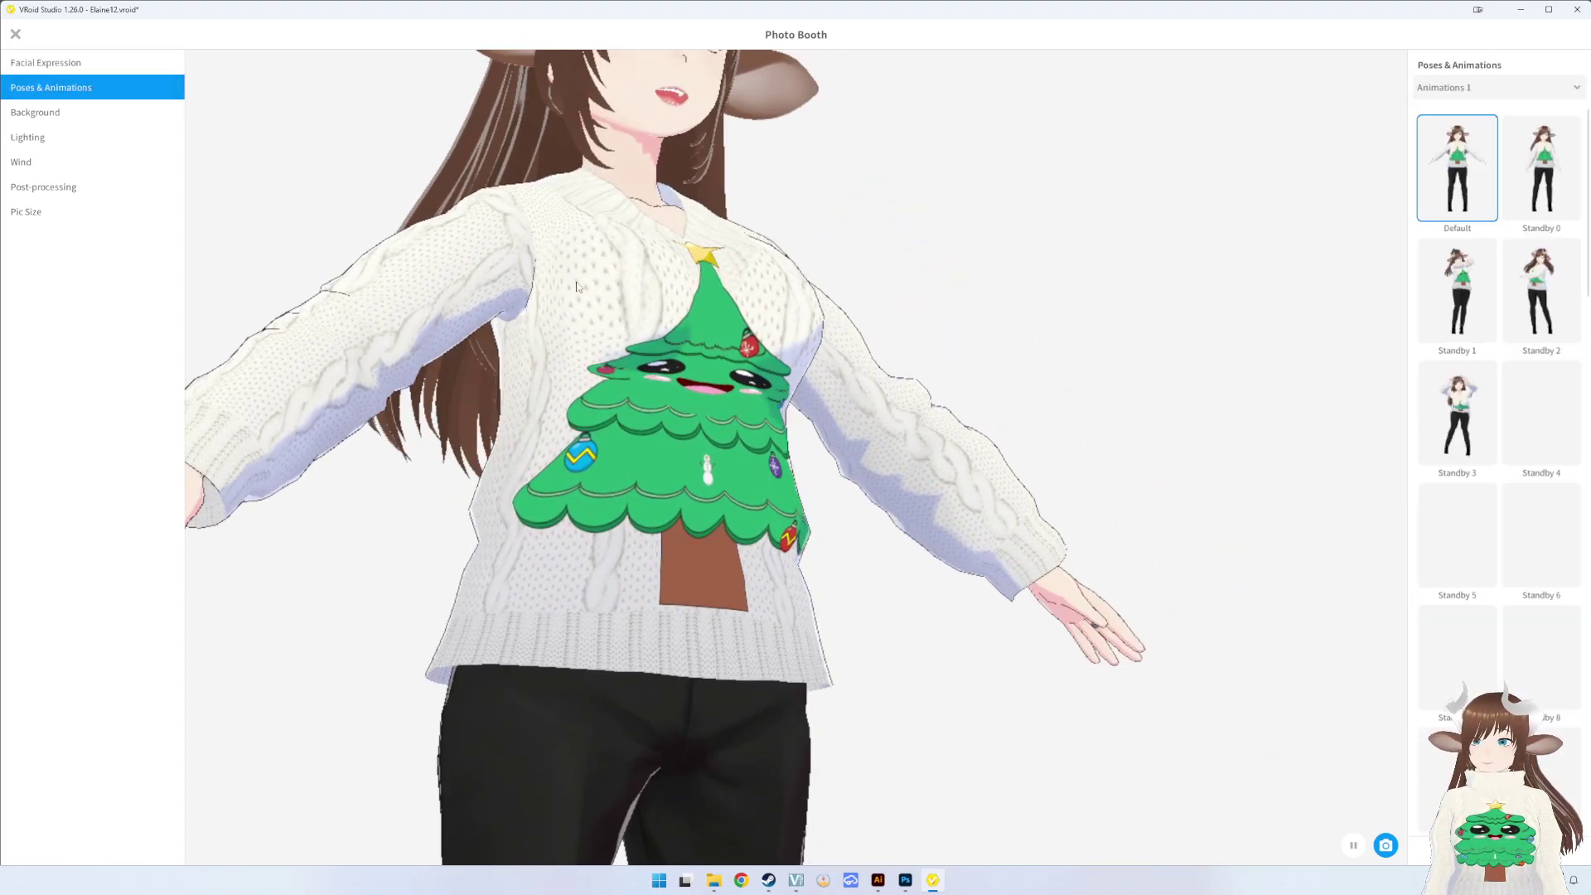
{"action": "left_click", "coordinate": [1504, 454]}
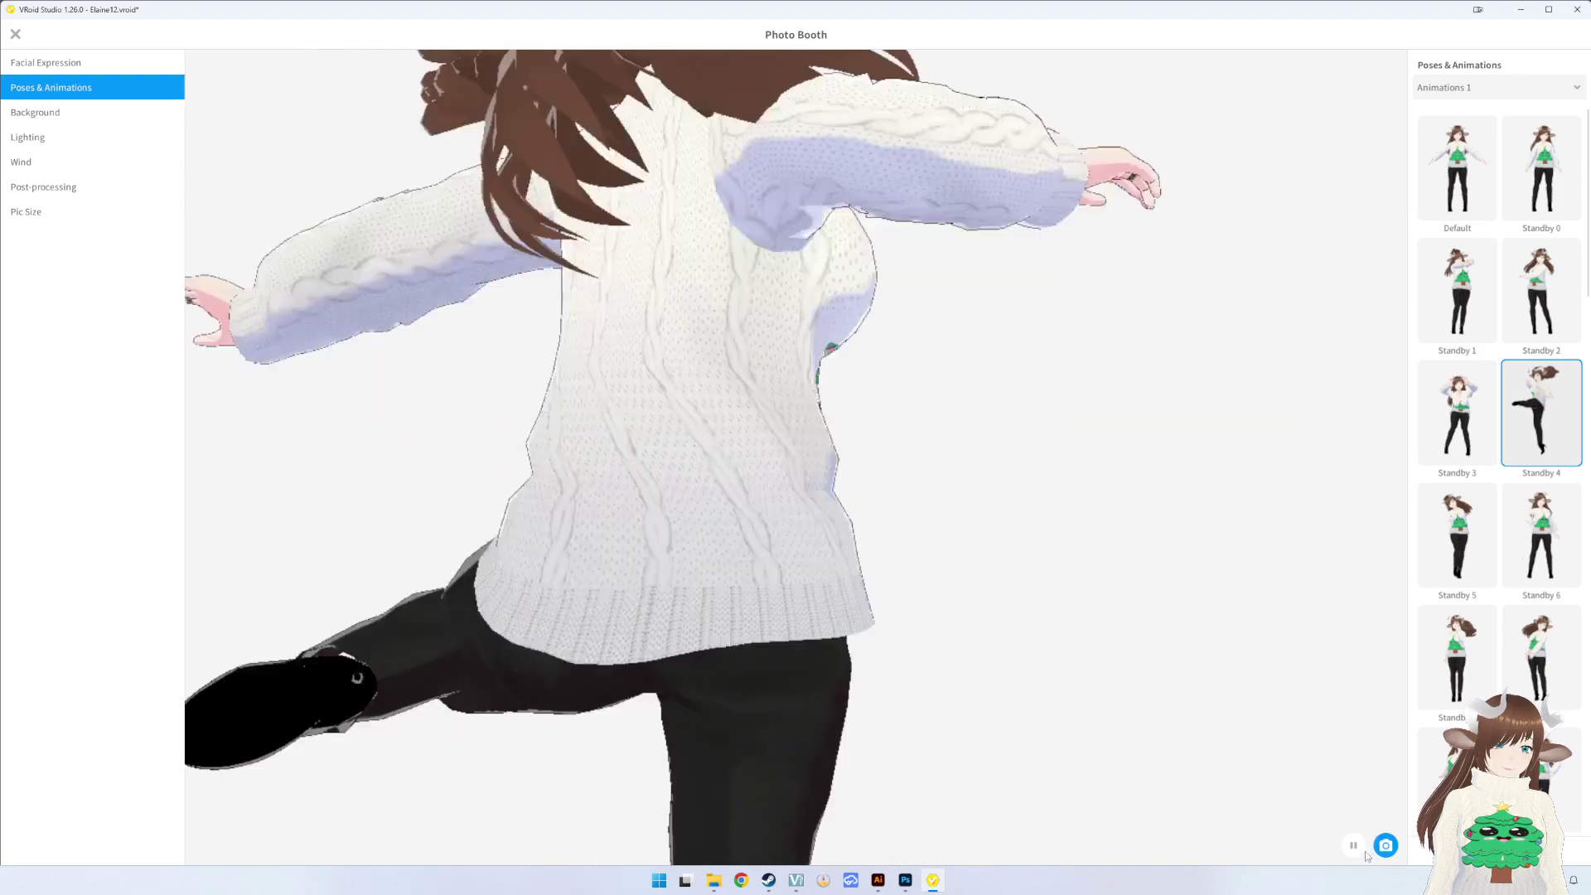
{"action": "left_click", "coordinate": [1353, 845]}
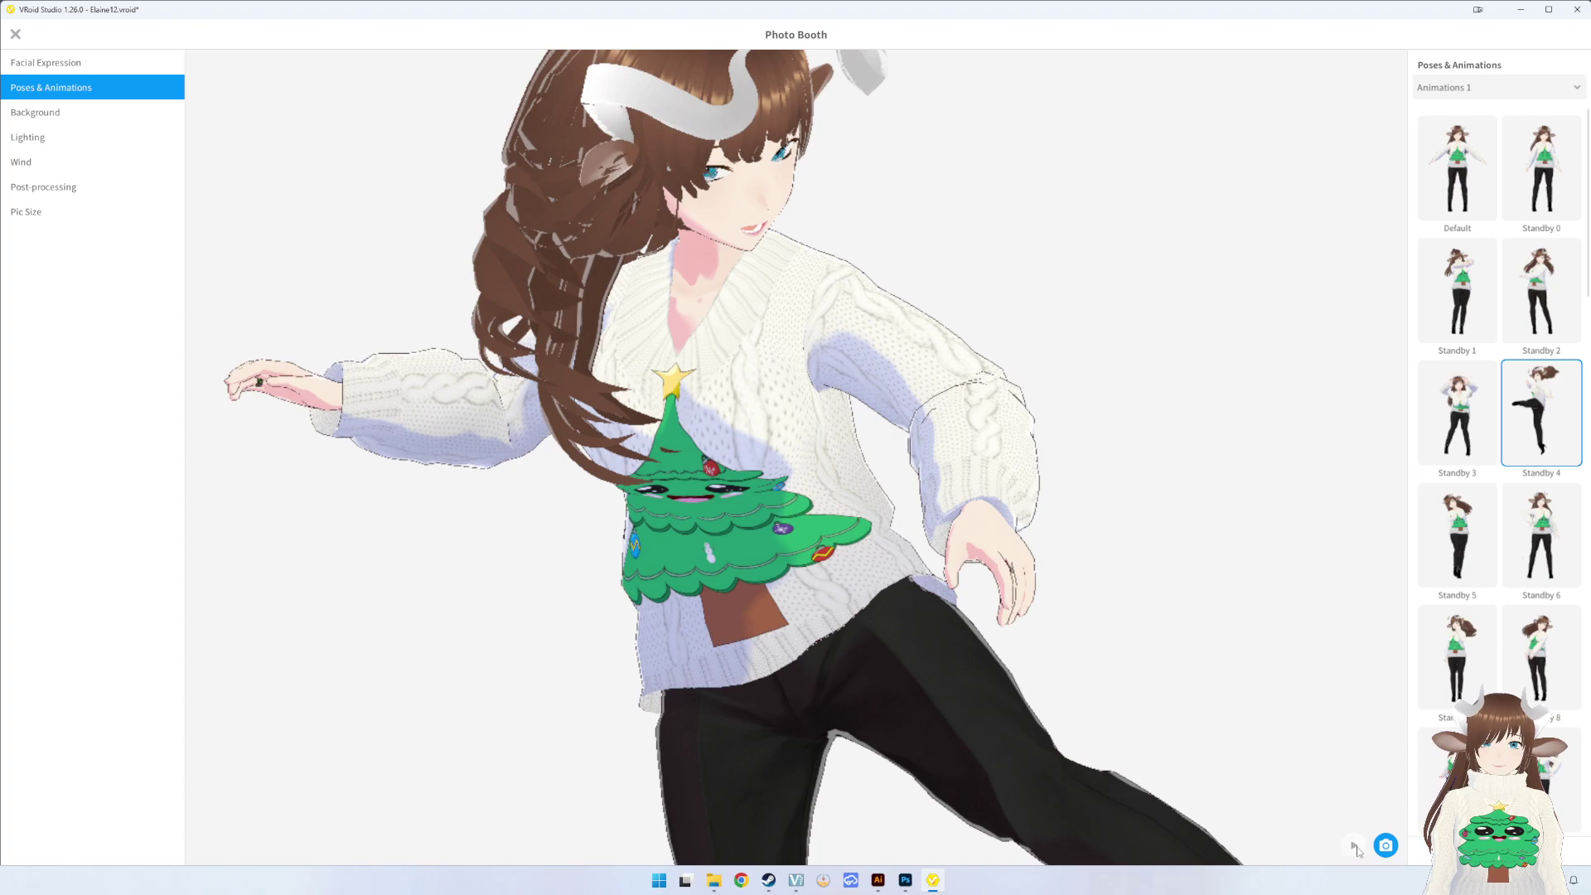
{"action": "left_click", "coordinate": [1385, 845]}
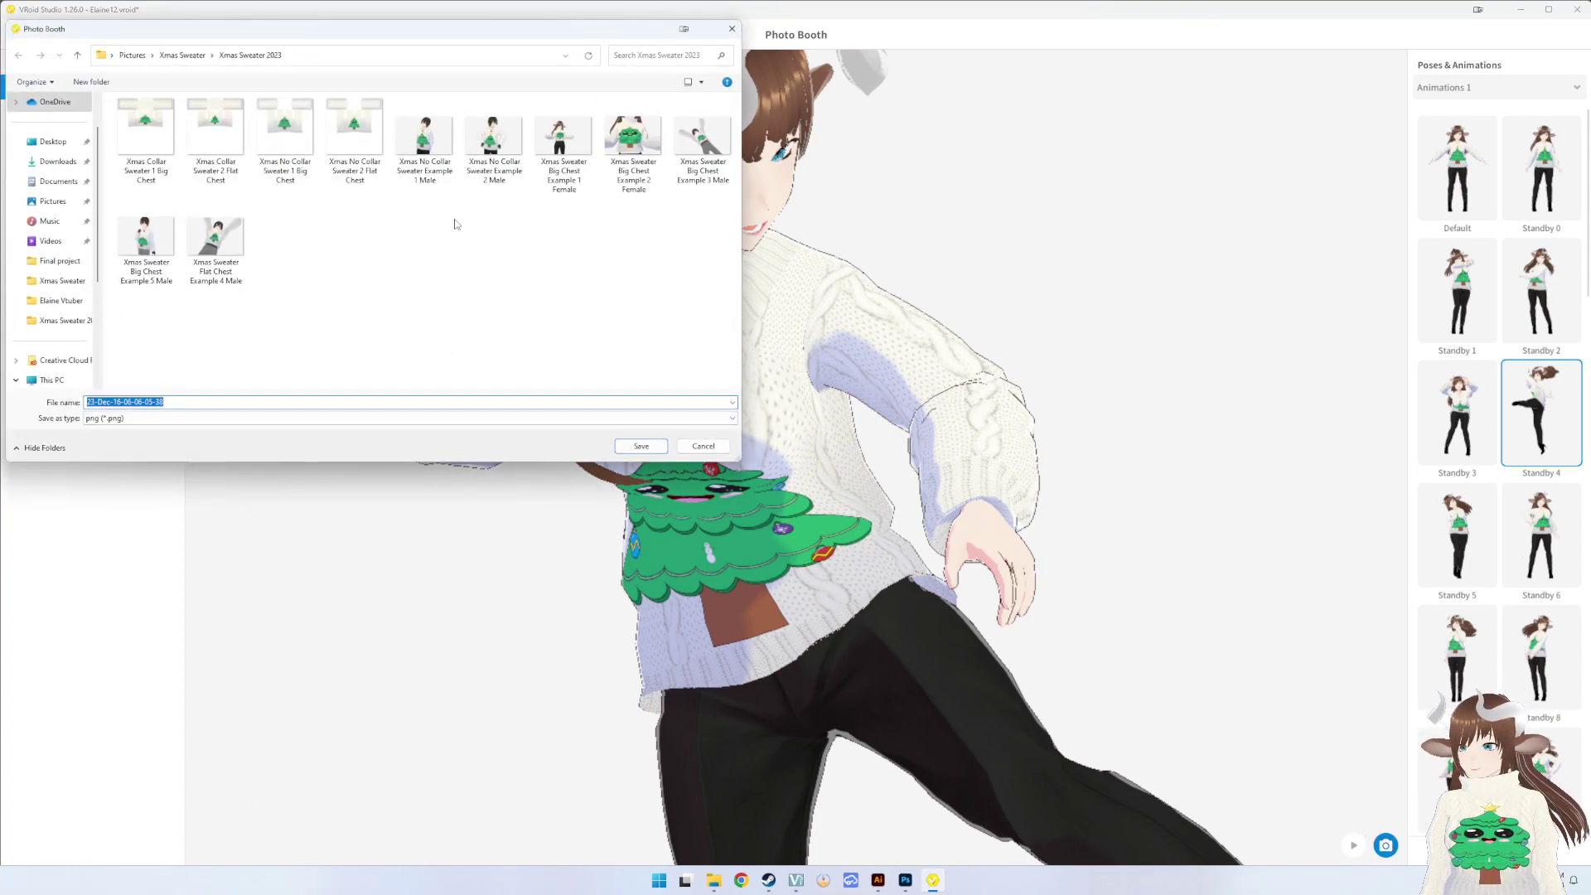
- Save the photo as 'Xmas No Collar Sweater Big Chest Example 3 Female'
{"action": "left_click", "coordinate": [445, 178]}
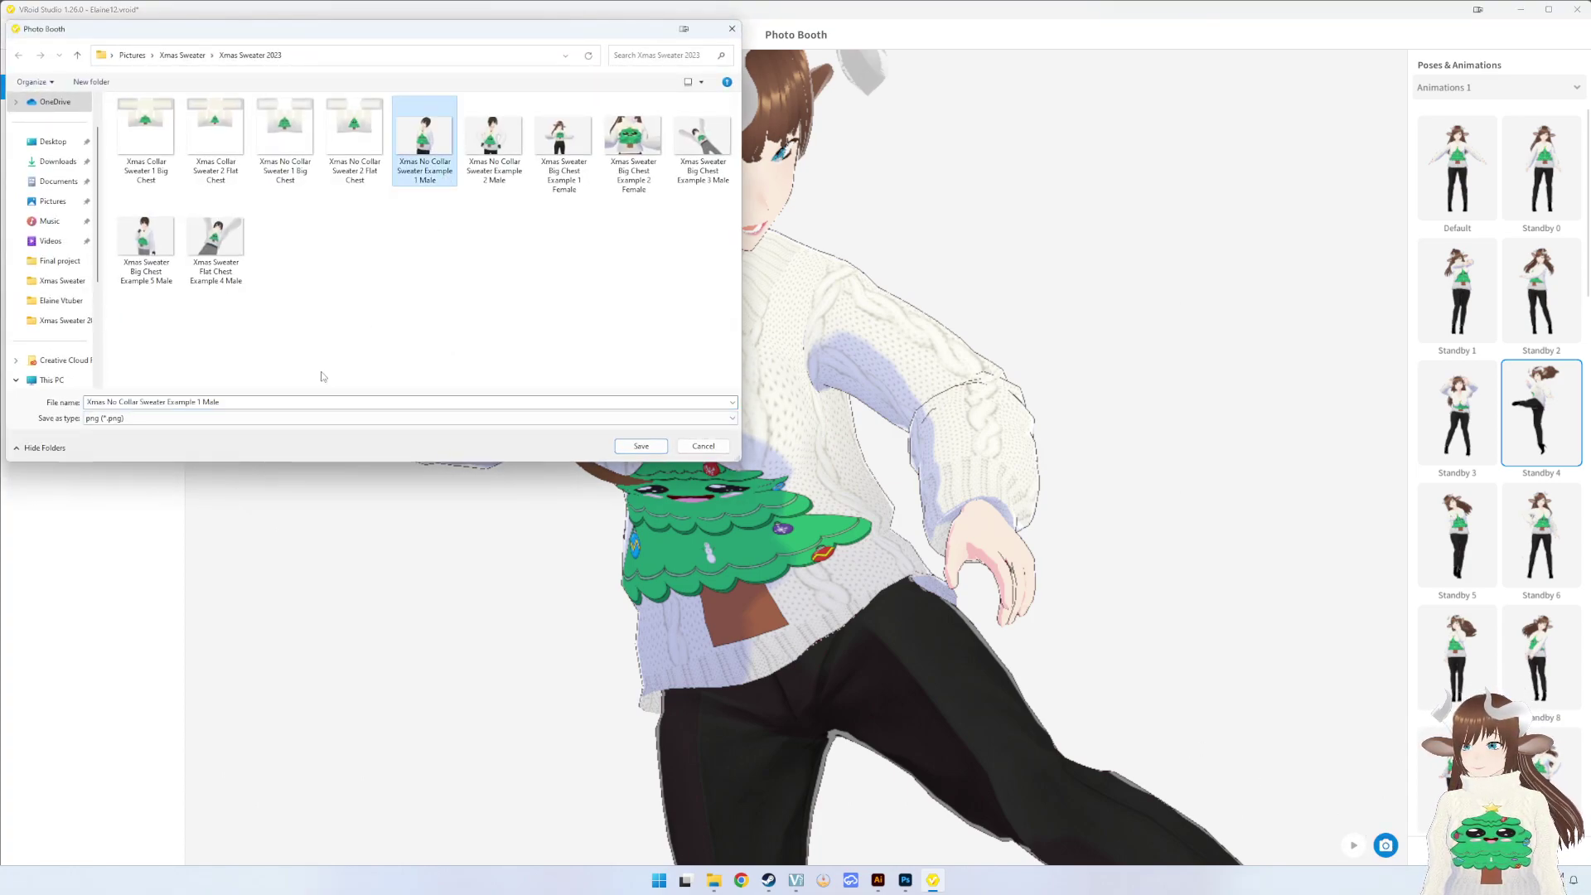
{"action": "left_click", "coordinate": [198, 404]}
{"action": "left_click", "coordinate": [305, 406]}
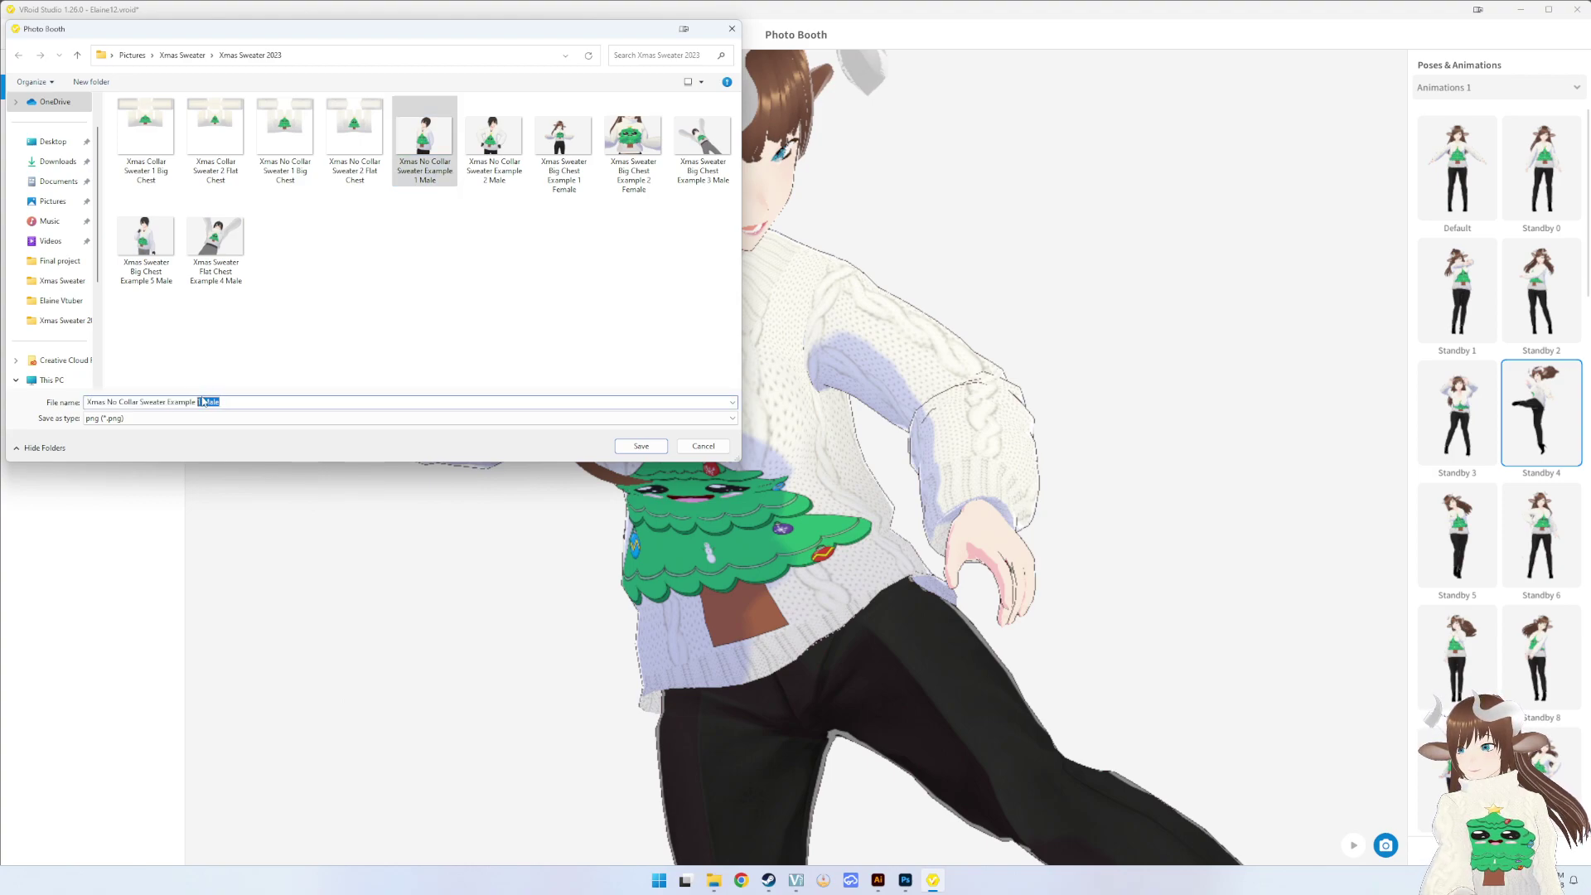
{"action": "type", "text": "3 Fem"}
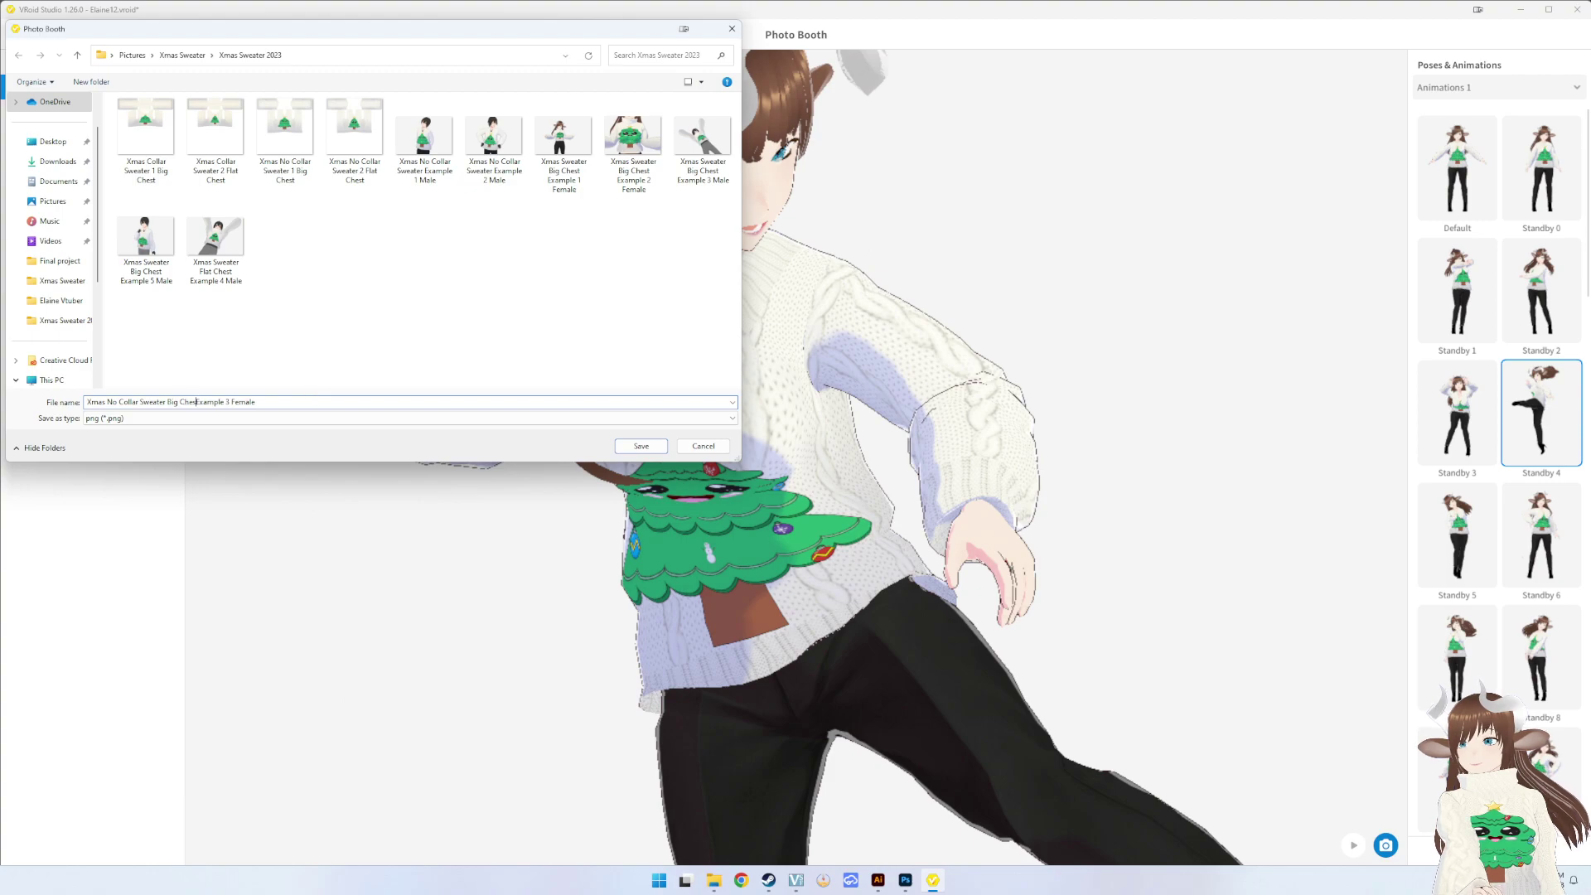
{"action": "key", "text": "Return"}
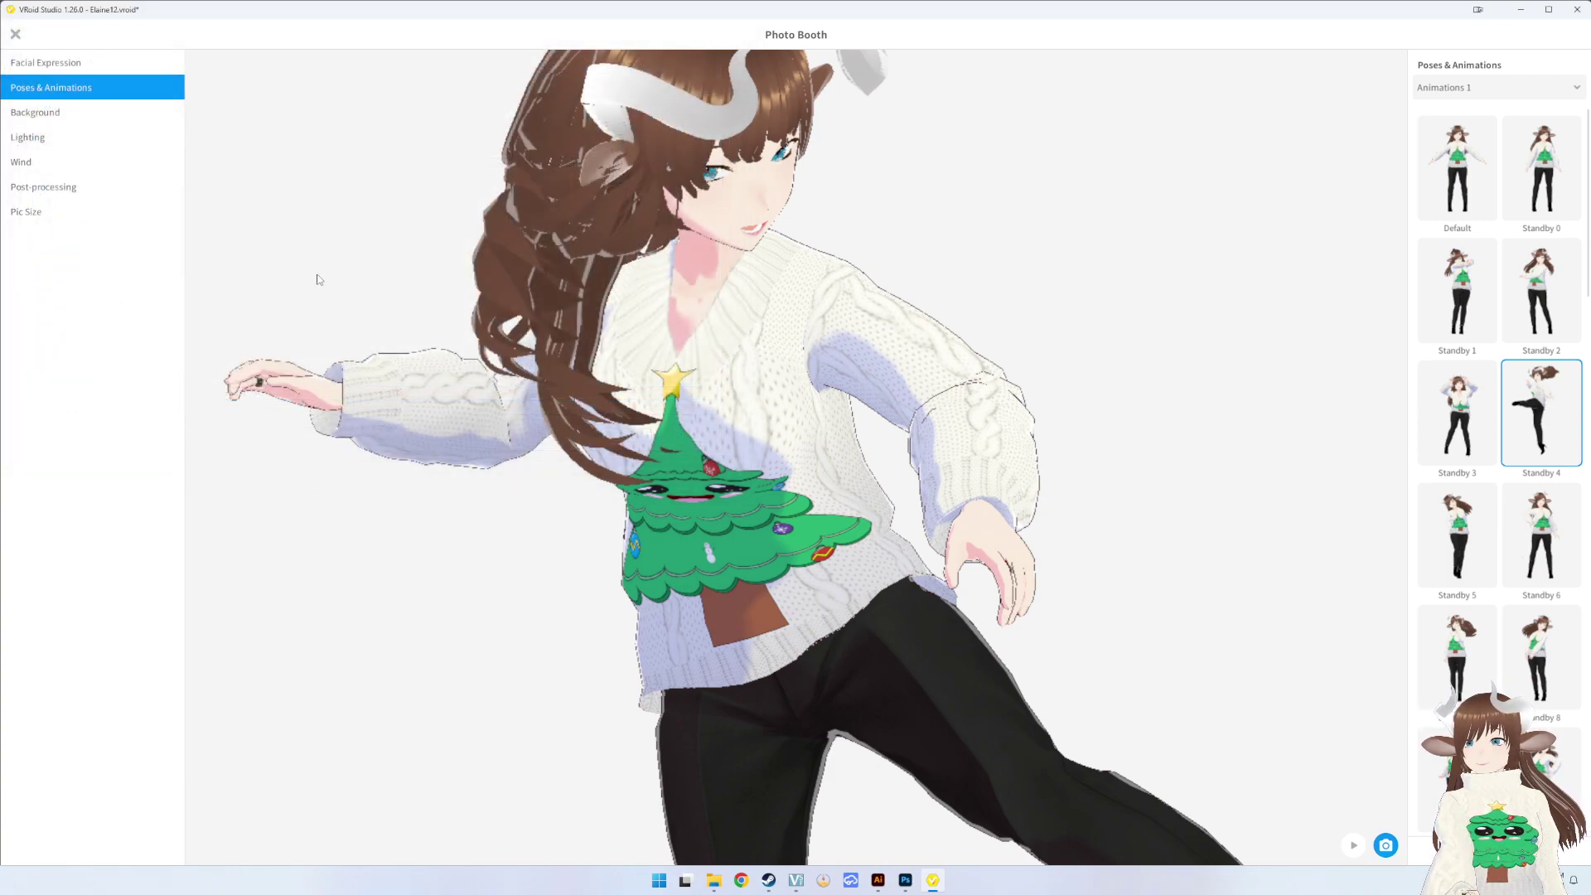
- Leave the Photo Booth and bring up the first custom top's texture for editing
{"action": "left_click", "coordinate": [15, 33]}
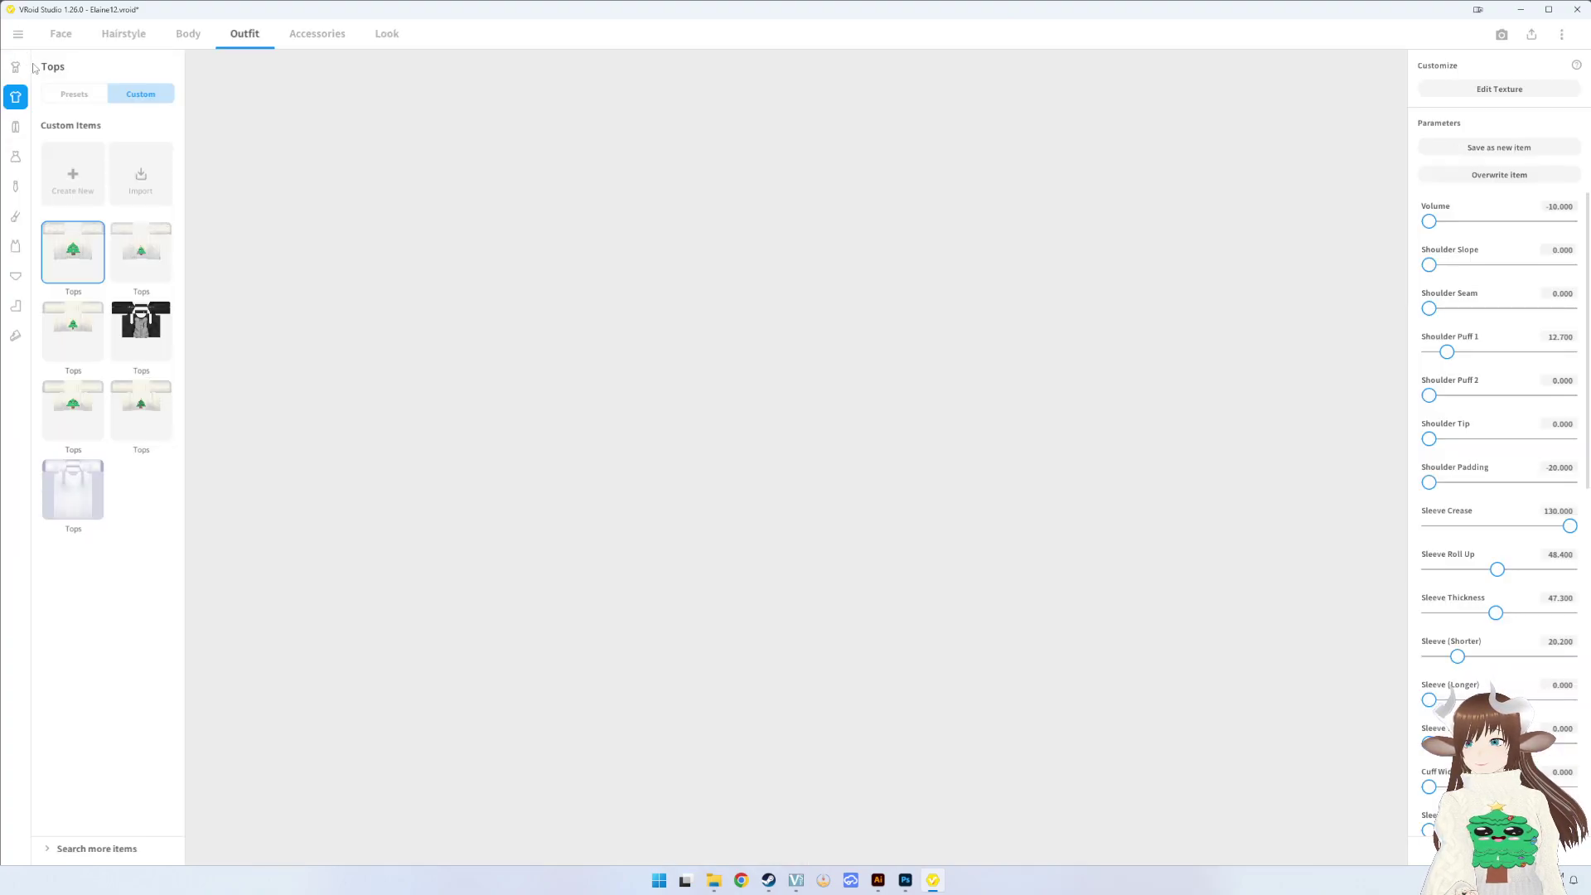
{"action": "right_click", "coordinate": [84, 229]}
{"action": "left_click", "coordinate": [1495, 94]}
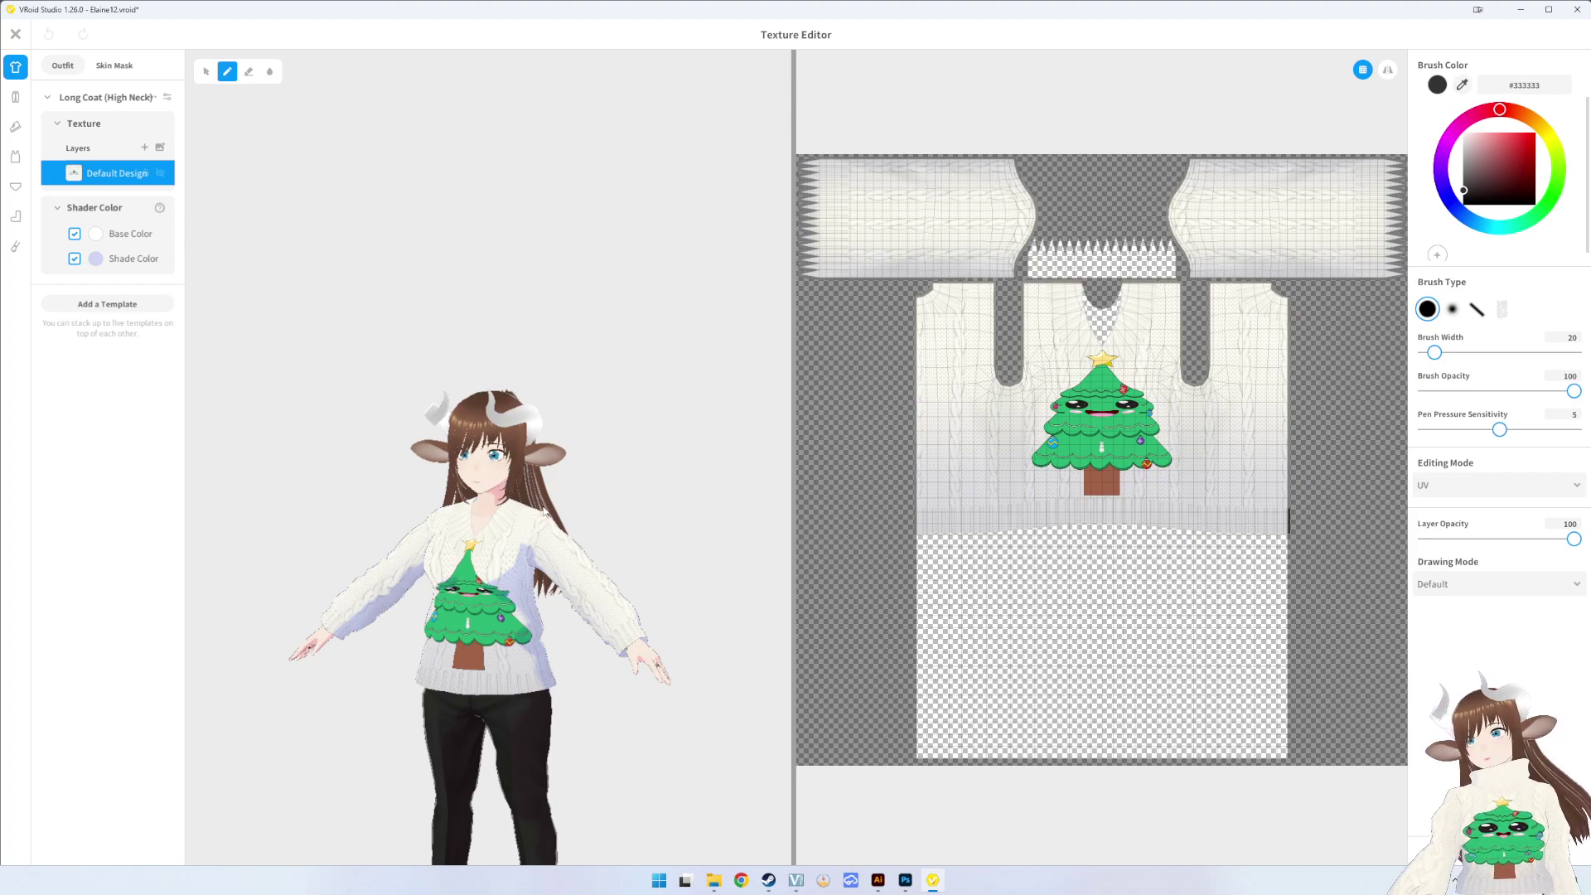
- Load the sparkly-eyed tree image onto the Default Design layer
{"action": "right_click", "coordinate": [139, 176]}
{"action": "left_click", "coordinate": [170, 168]}
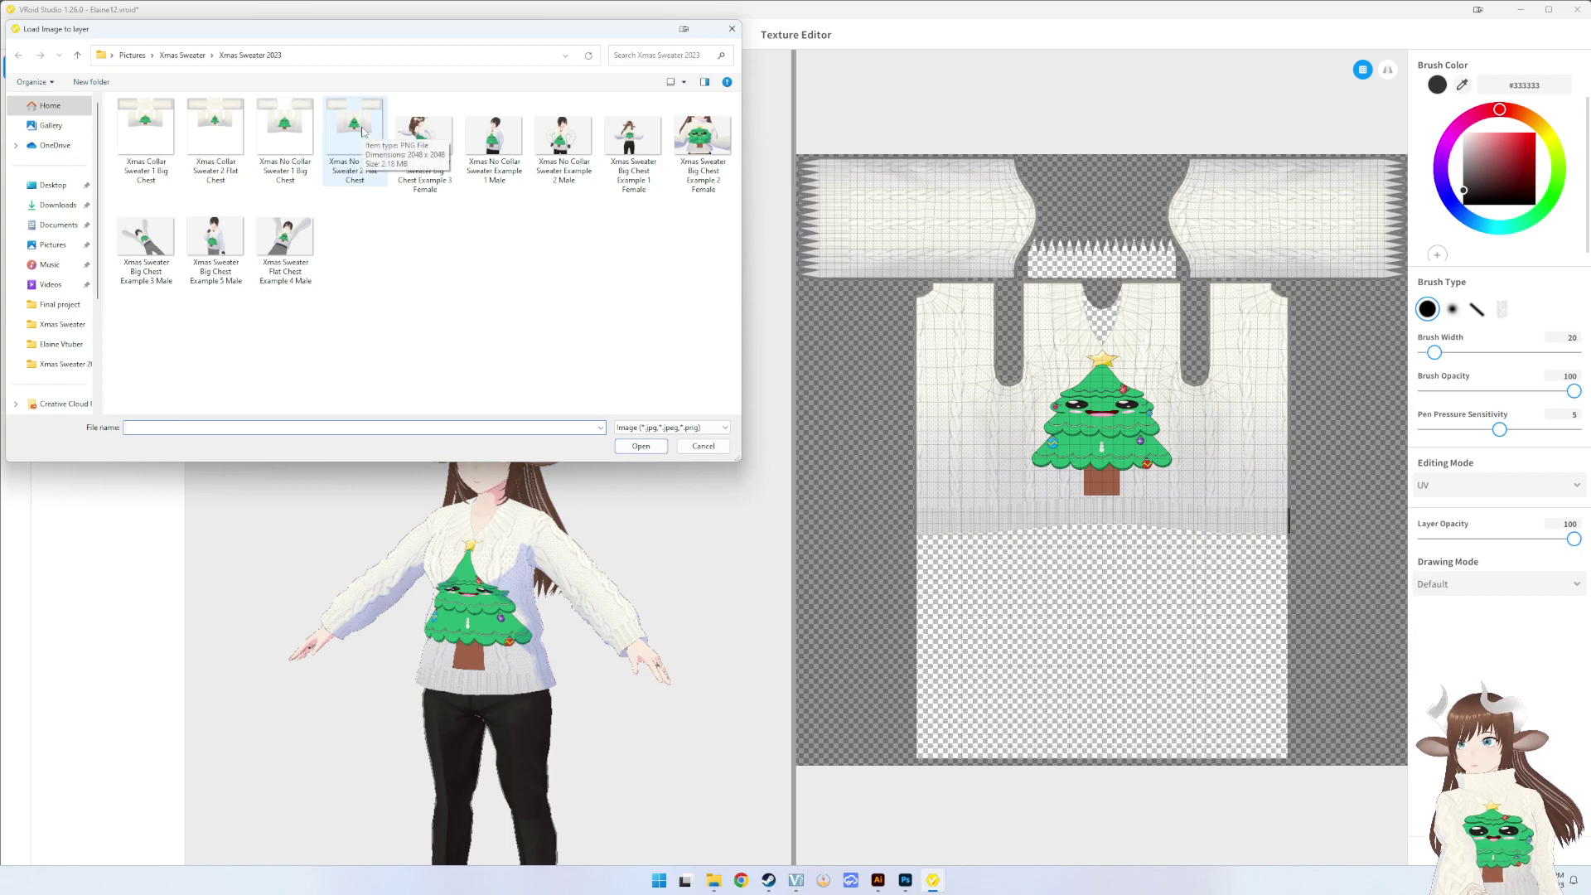
{"action": "double_click", "coordinate": [354, 140]}
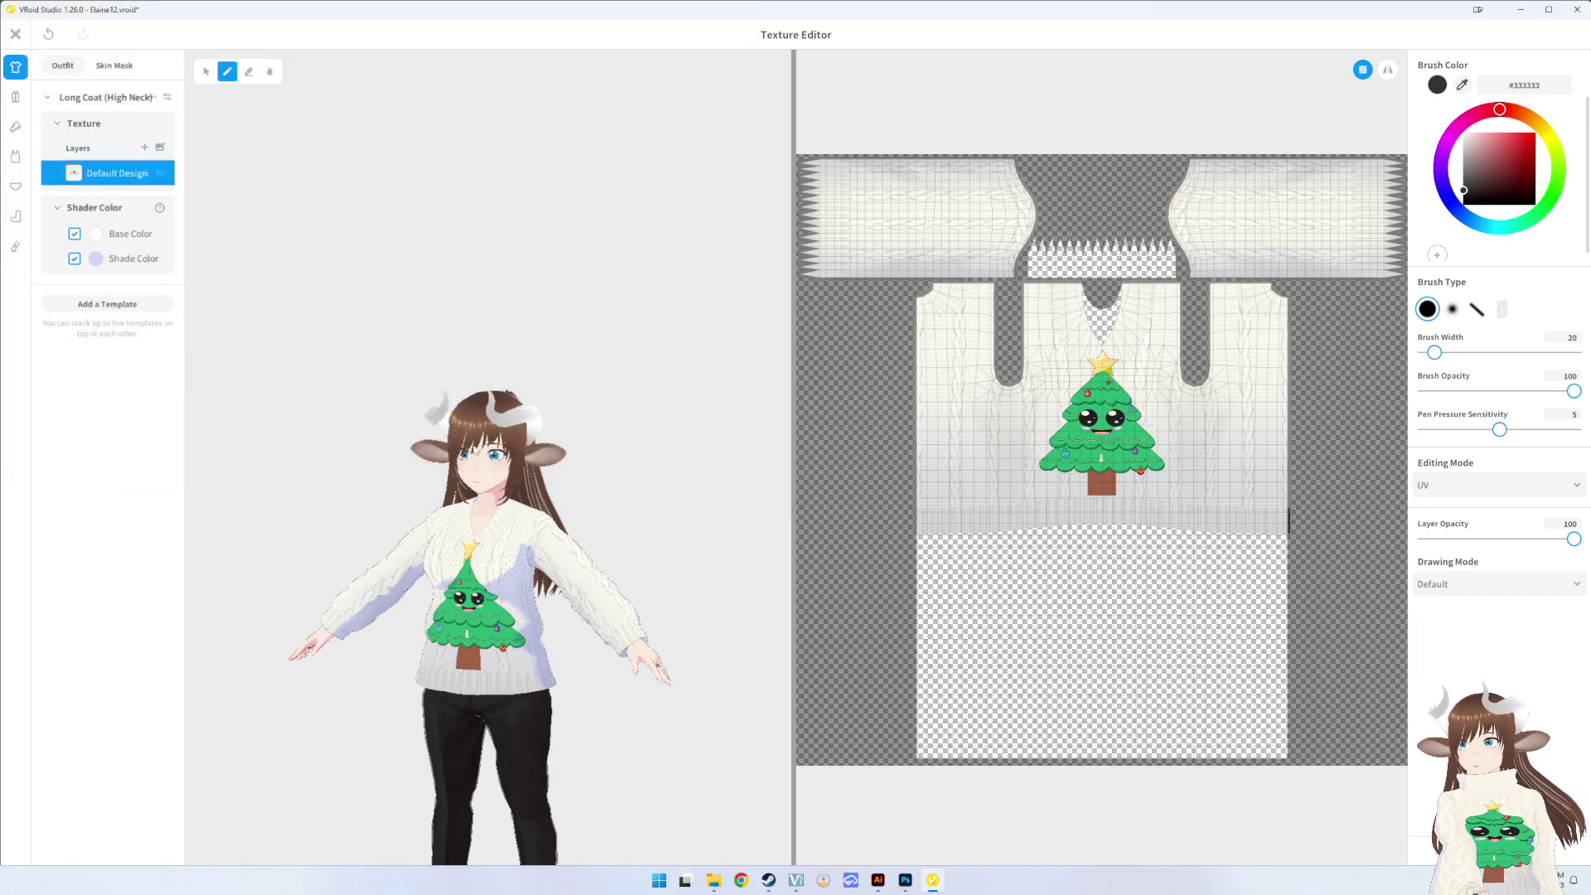
- Zoom in to inspect the new design, then close the Texture Editor without saving
{"action": "scroll", "coordinate": [480, 530], "scroll_direction": "up", "scroll_amount": 2}
{"action": "scroll", "coordinate": [480, 530], "scroll_direction": "up", "scroll_amount": 2}
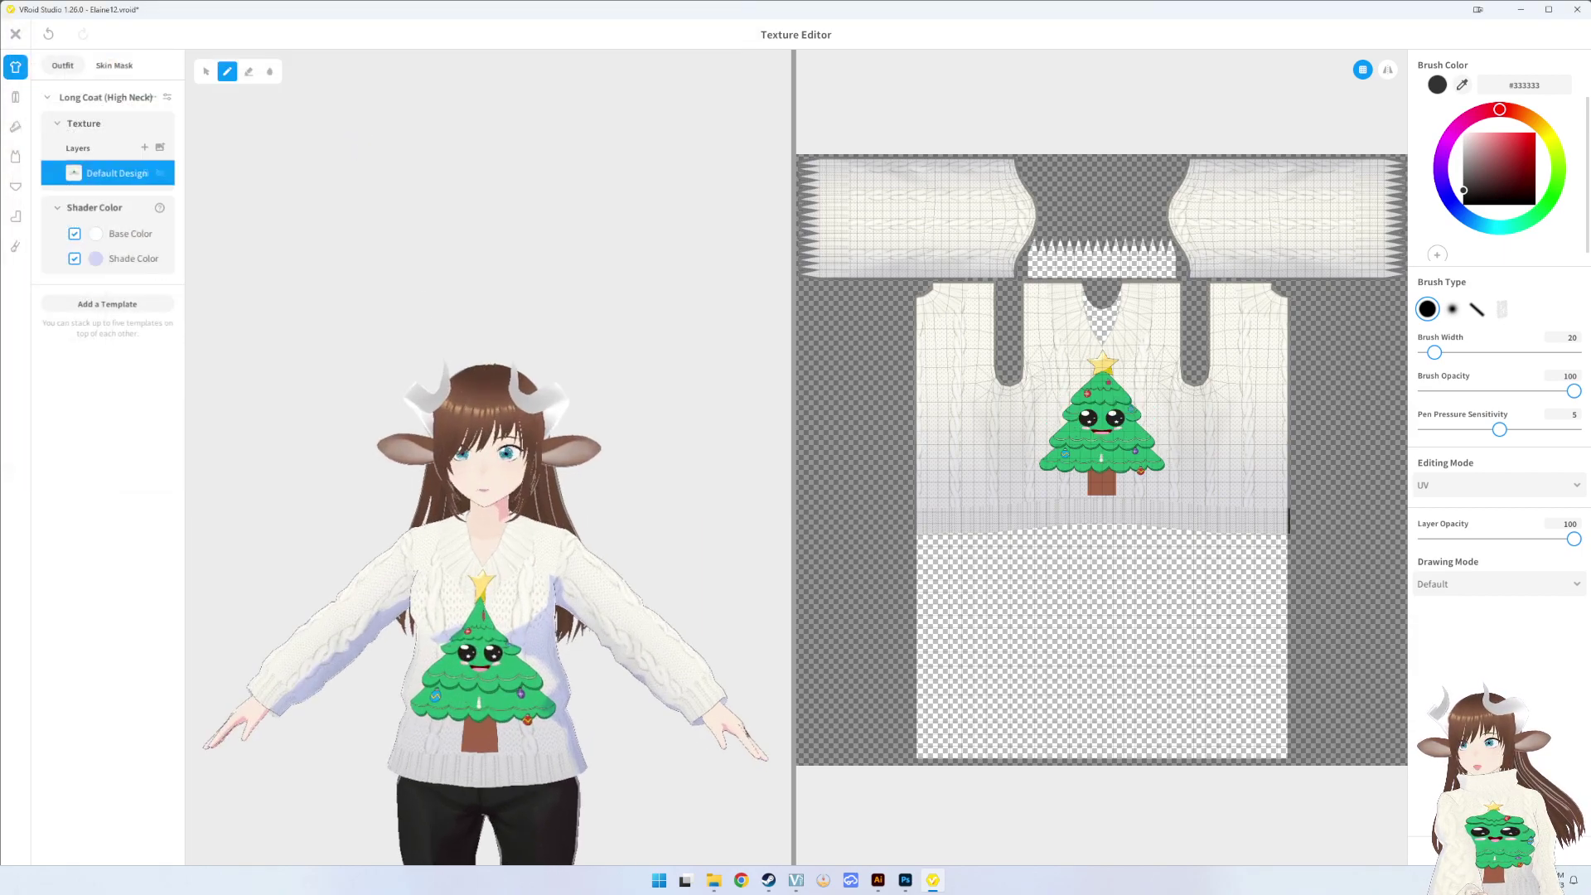
{"action": "scroll", "coordinate": [481, 530], "scroll_direction": "up", "scroll_amount": 3}
{"action": "scroll", "coordinate": [520, 495], "scroll_direction": "up", "scroll_amount": 2}
{"action": "scroll", "coordinate": [520, 495], "scroll_direction": "up", "scroll_amount": 1}
{"action": "scroll", "coordinate": [520, 495], "scroll_direction": "up", "scroll_amount": 2}
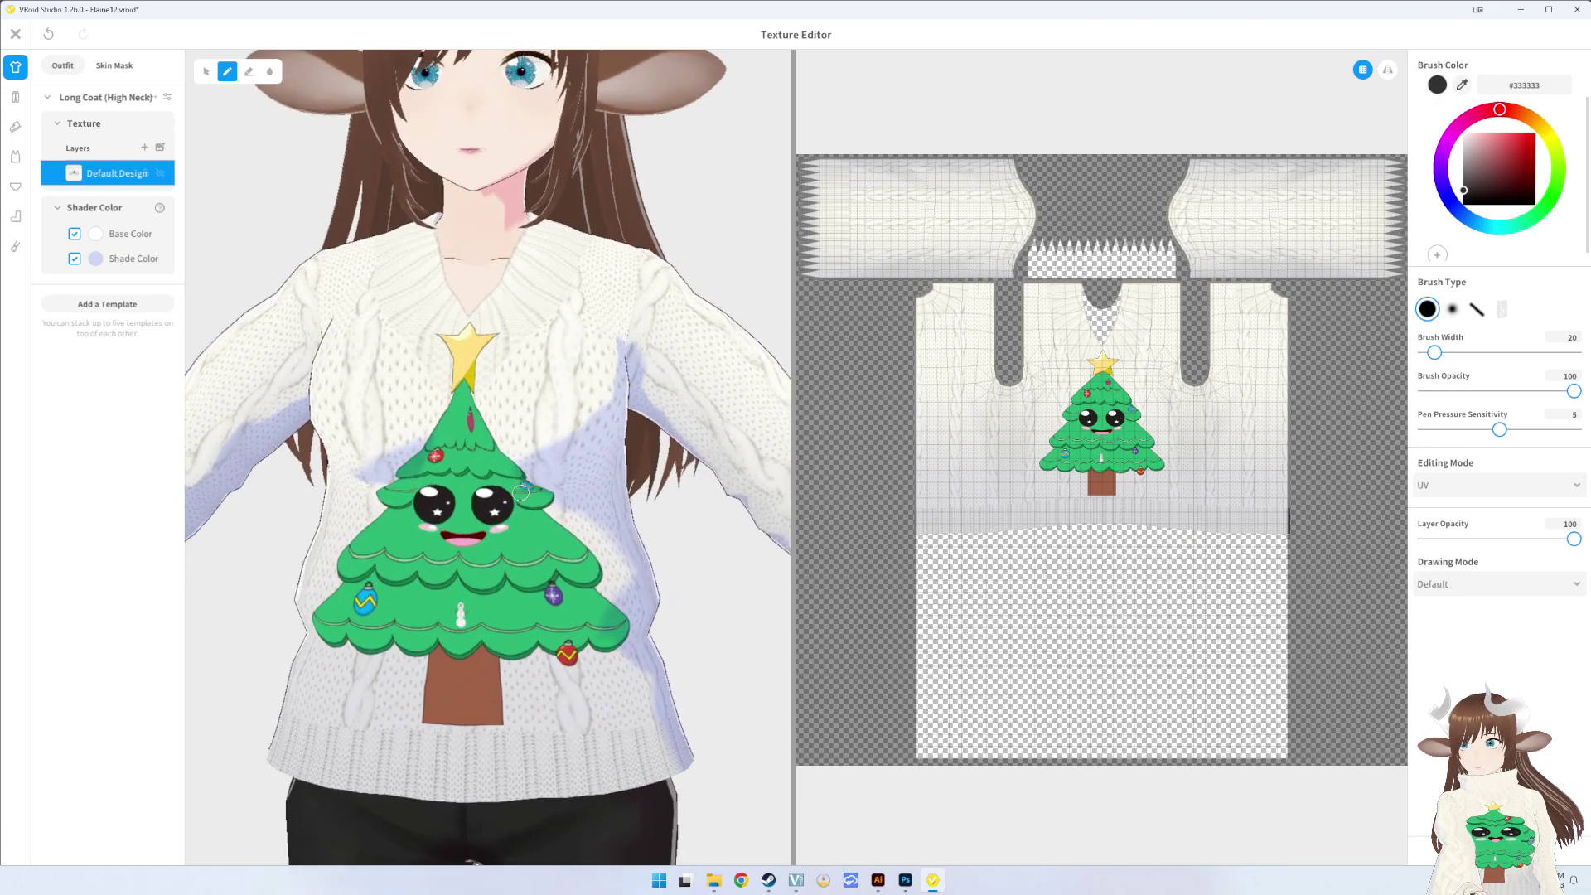
{"action": "scroll", "coordinate": [520, 495], "scroll_direction": "up", "scroll_amount": 2}
{"action": "scroll", "coordinate": [519, 495], "scroll_direction": "down", "scroll_amount": 4}
{"action": "scroll", "coordinate": [520, 495], "scroll_direction": "down", "scroll_amount": 2}
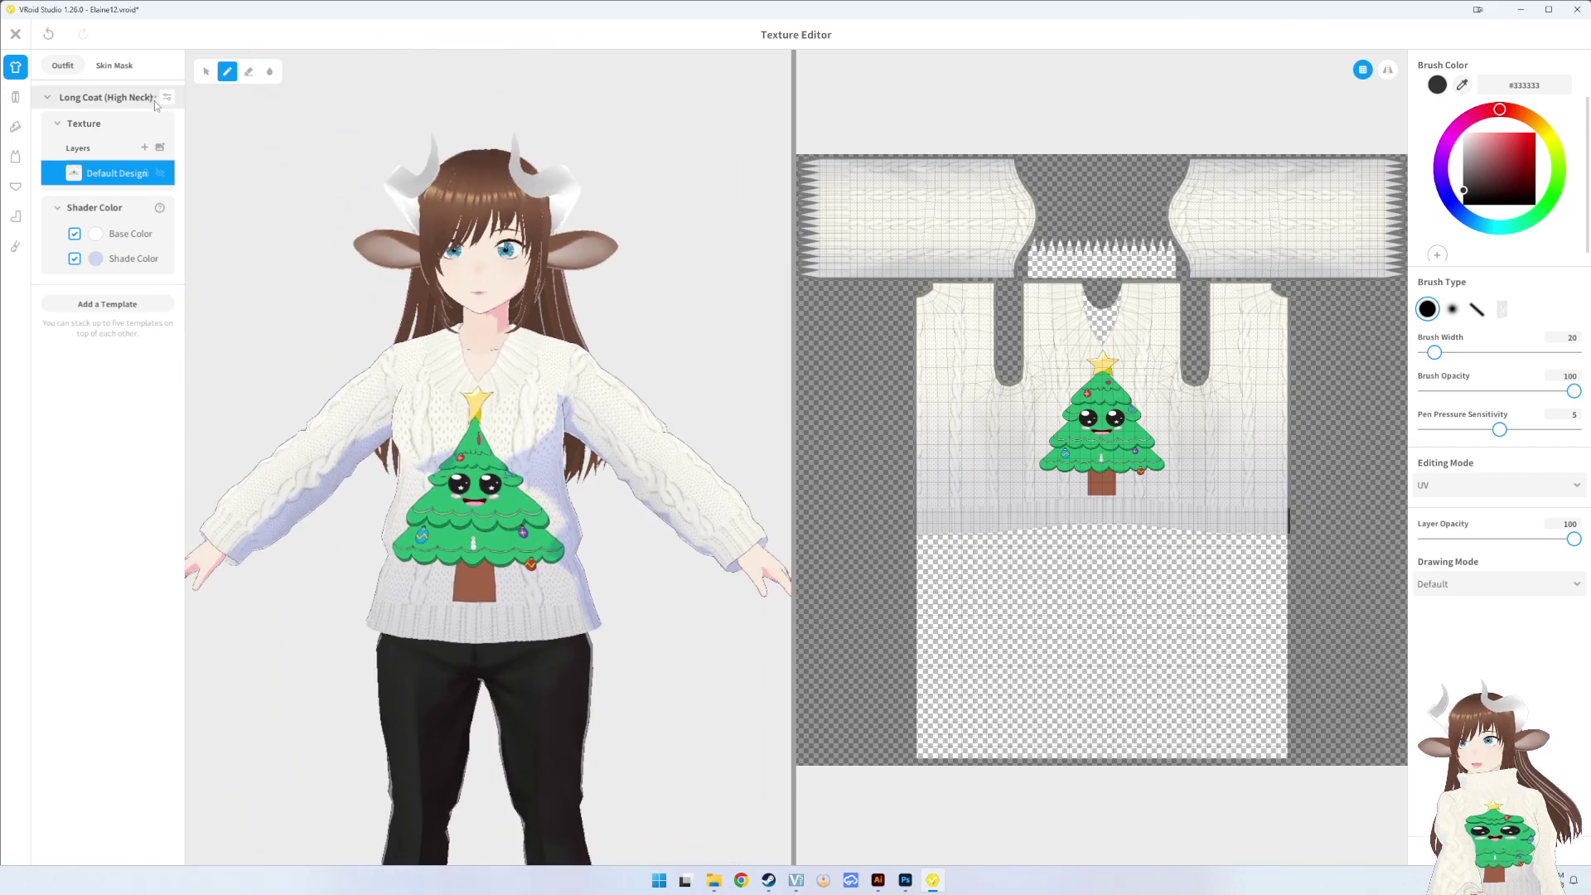
{"action": "left_click", "coordinate": [16, 35]}
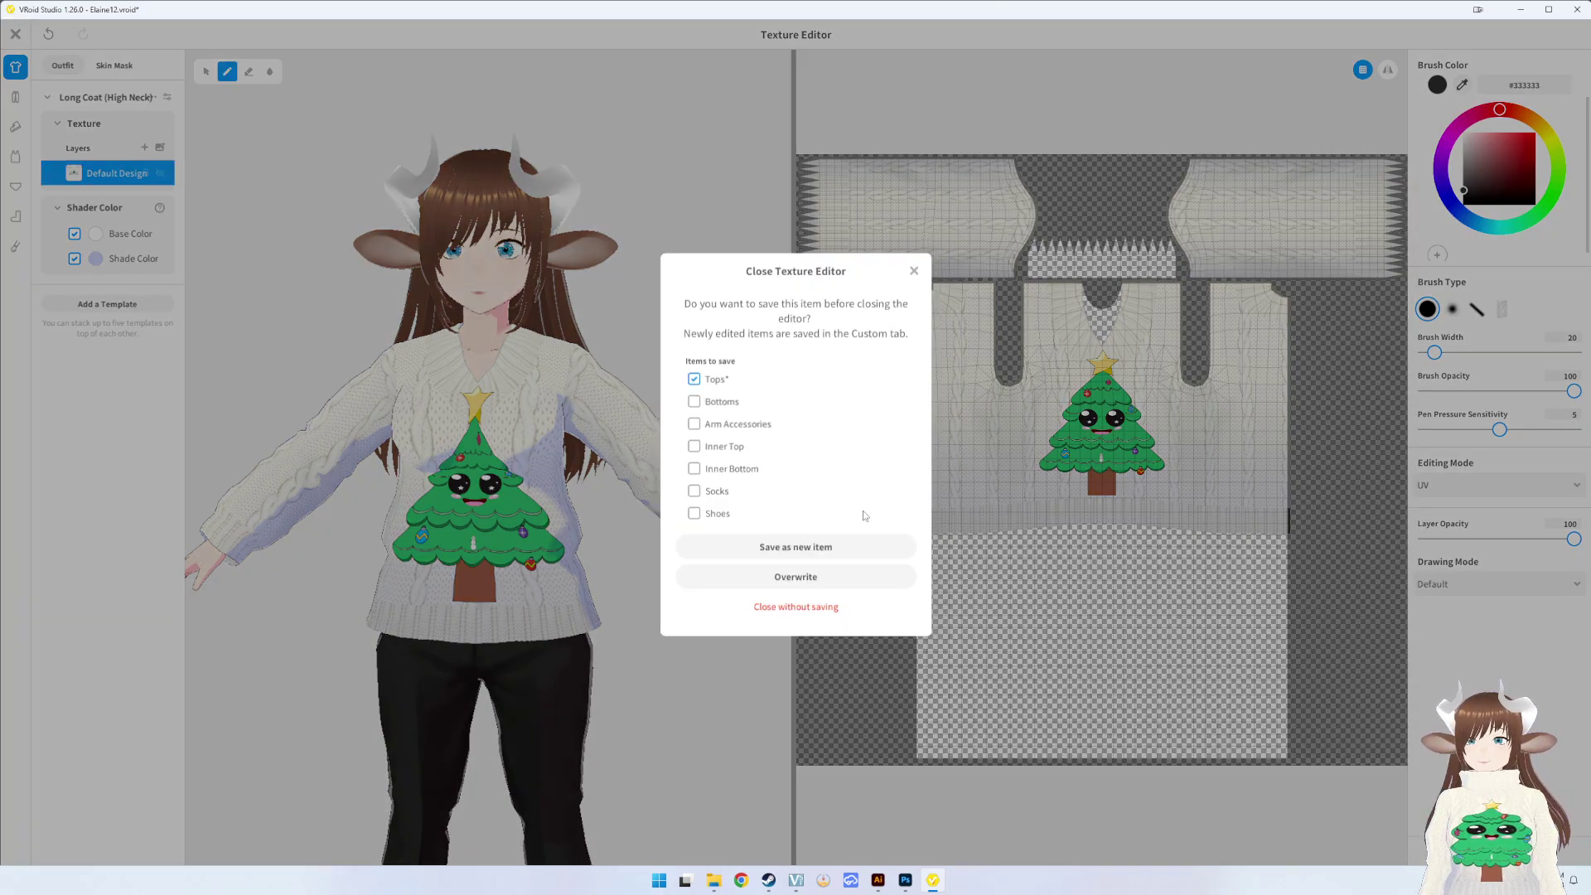
{"action": "left_click", "coordinate": [821, 615]}
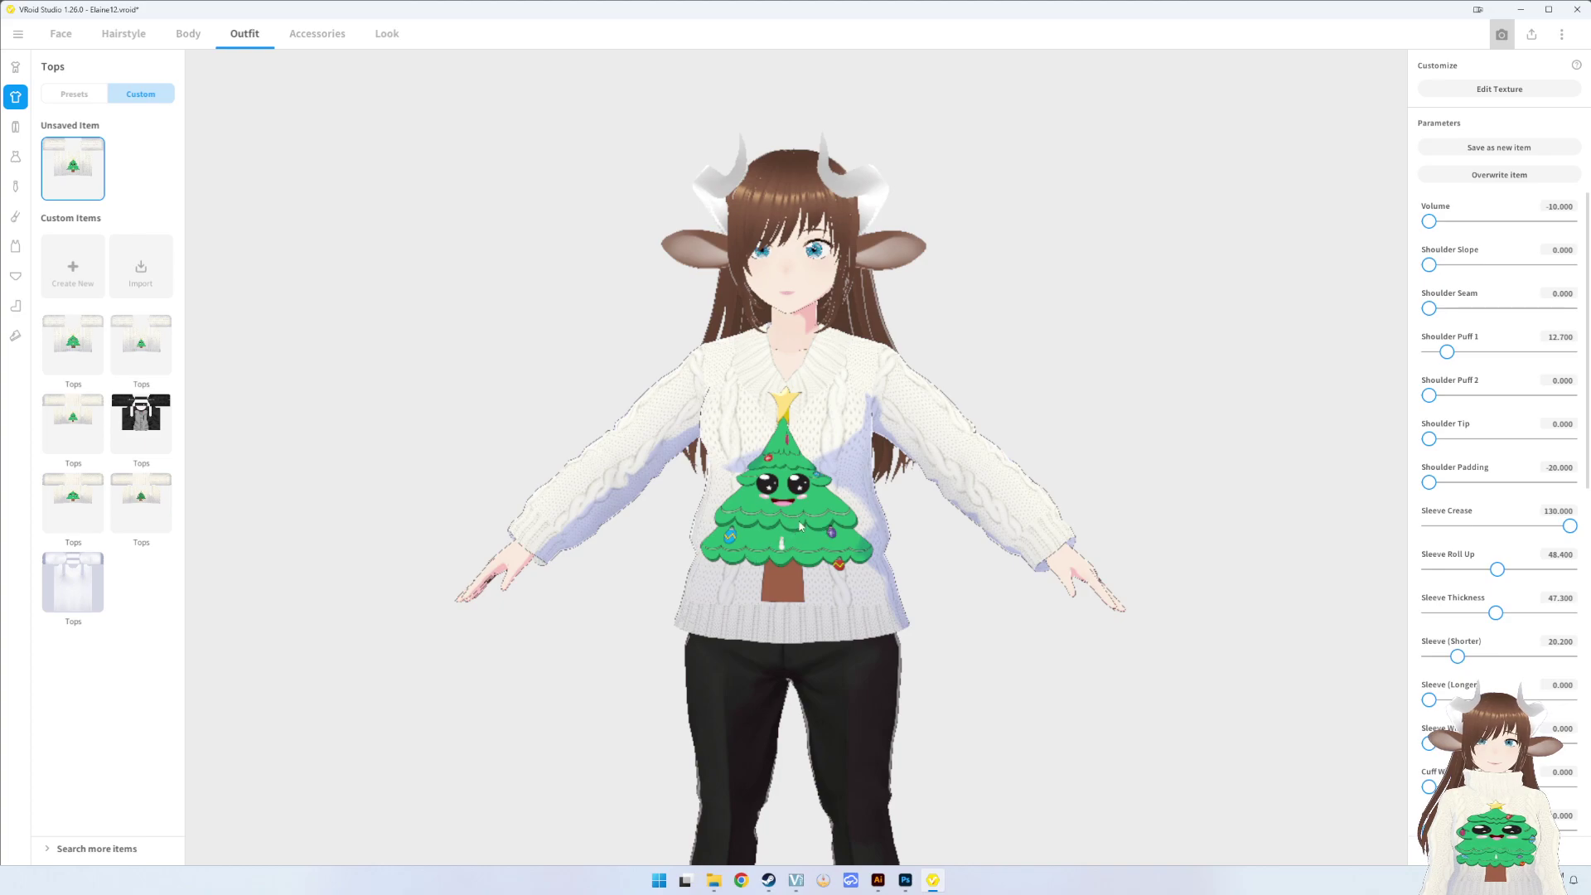
- Pose the female model in Standby 5 in the Photo Booth and take a photo
{"action": "left_click", "coordinate": [1501, 34]}
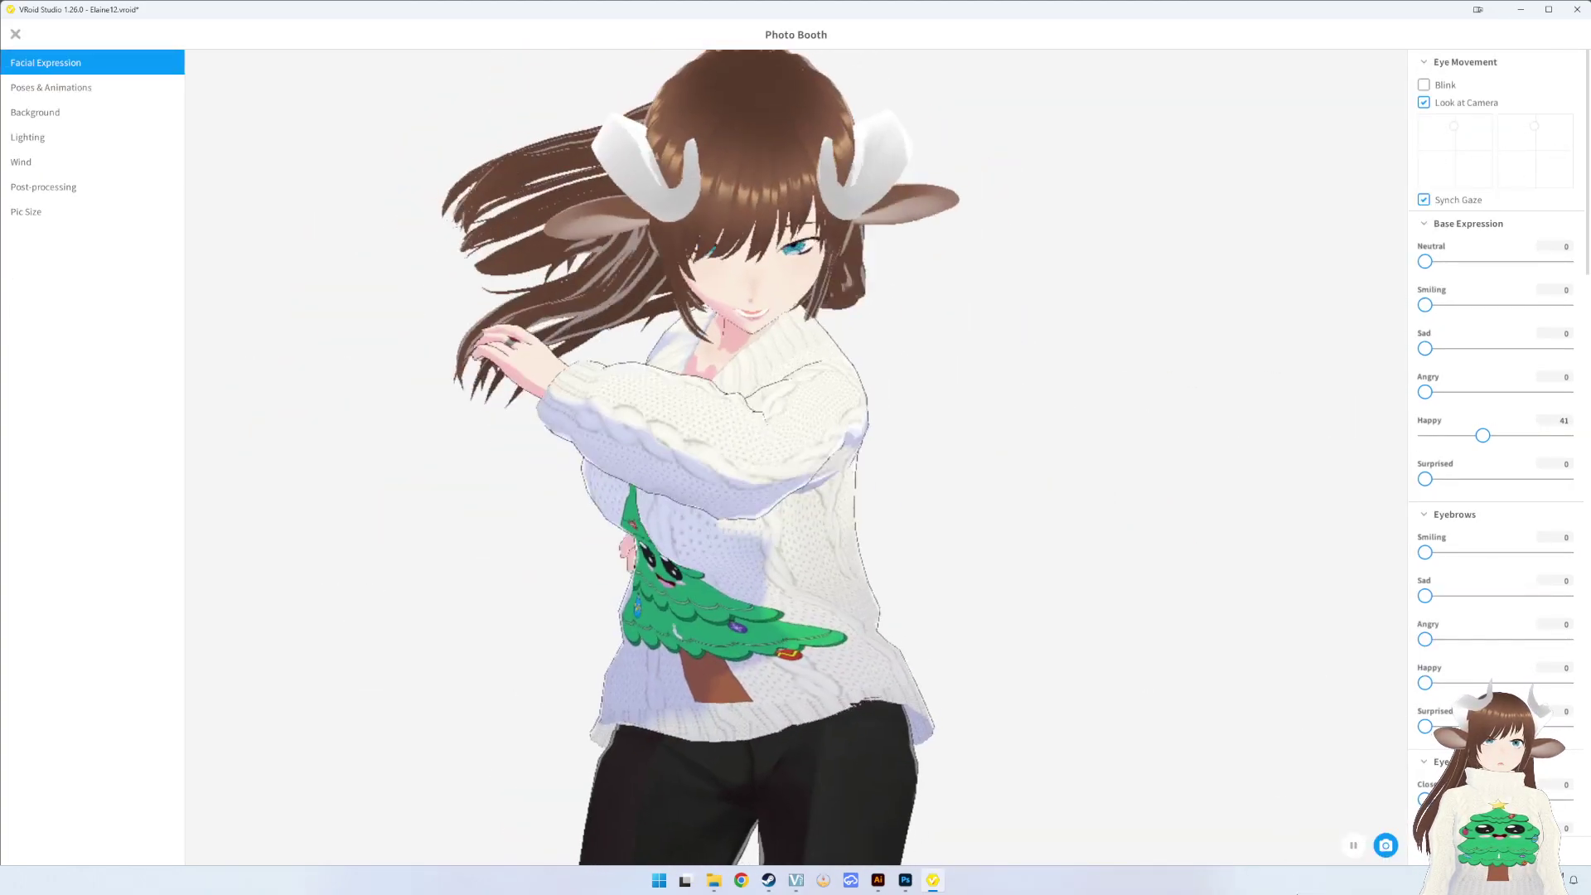
{"action": "left_click", "coordinate": [52, 87]}
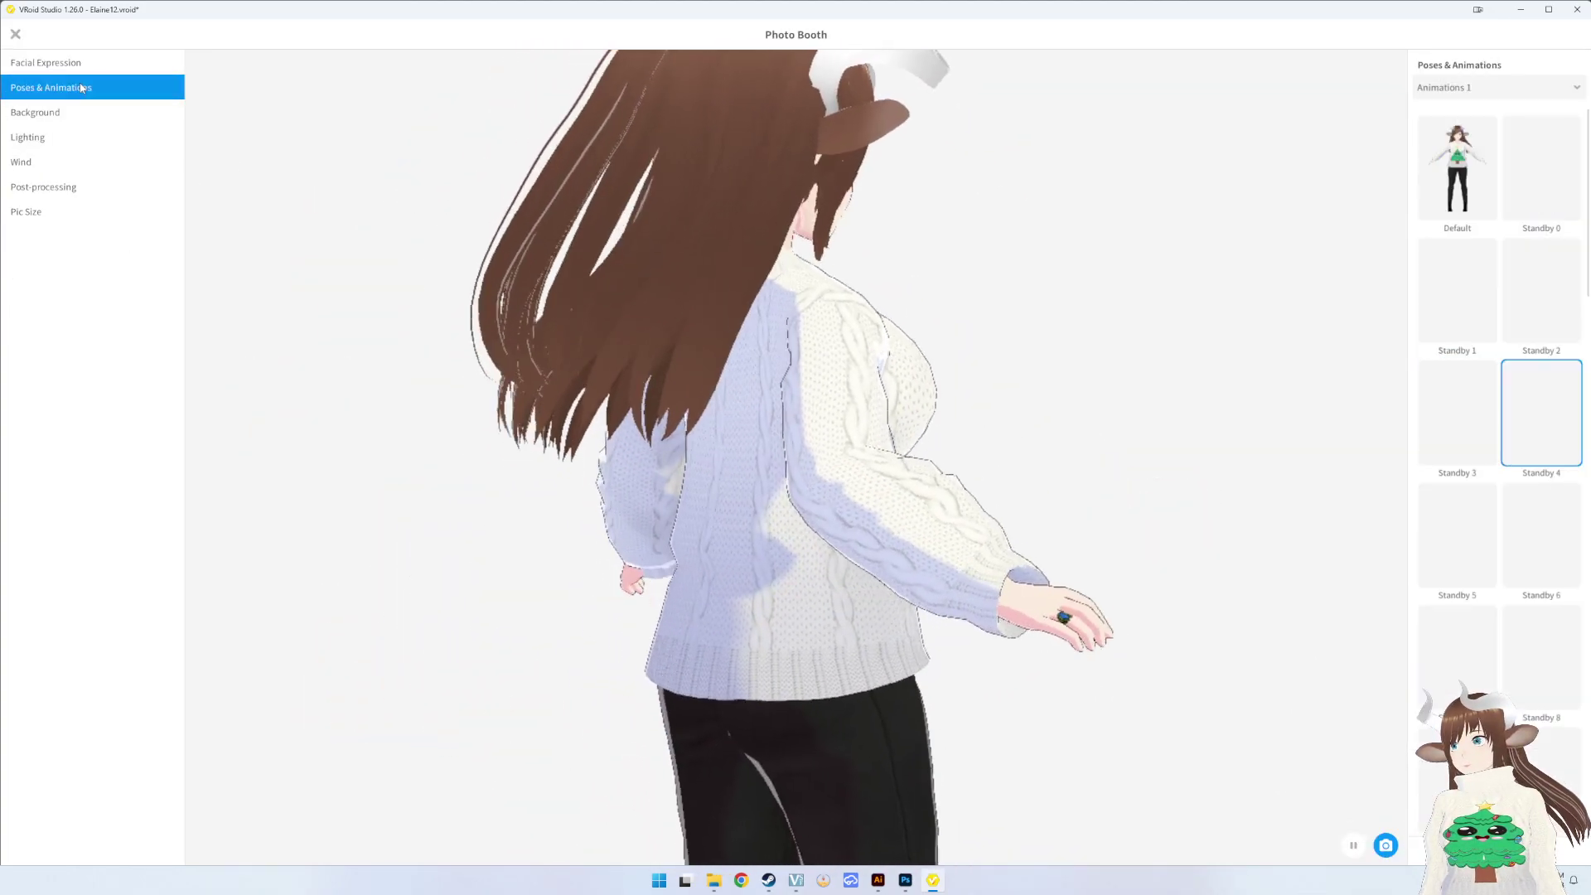
{"action": "left_click", "coordinate": [1457, 410]}
{"action": "left_click", "coordinate": [1456, 535]}
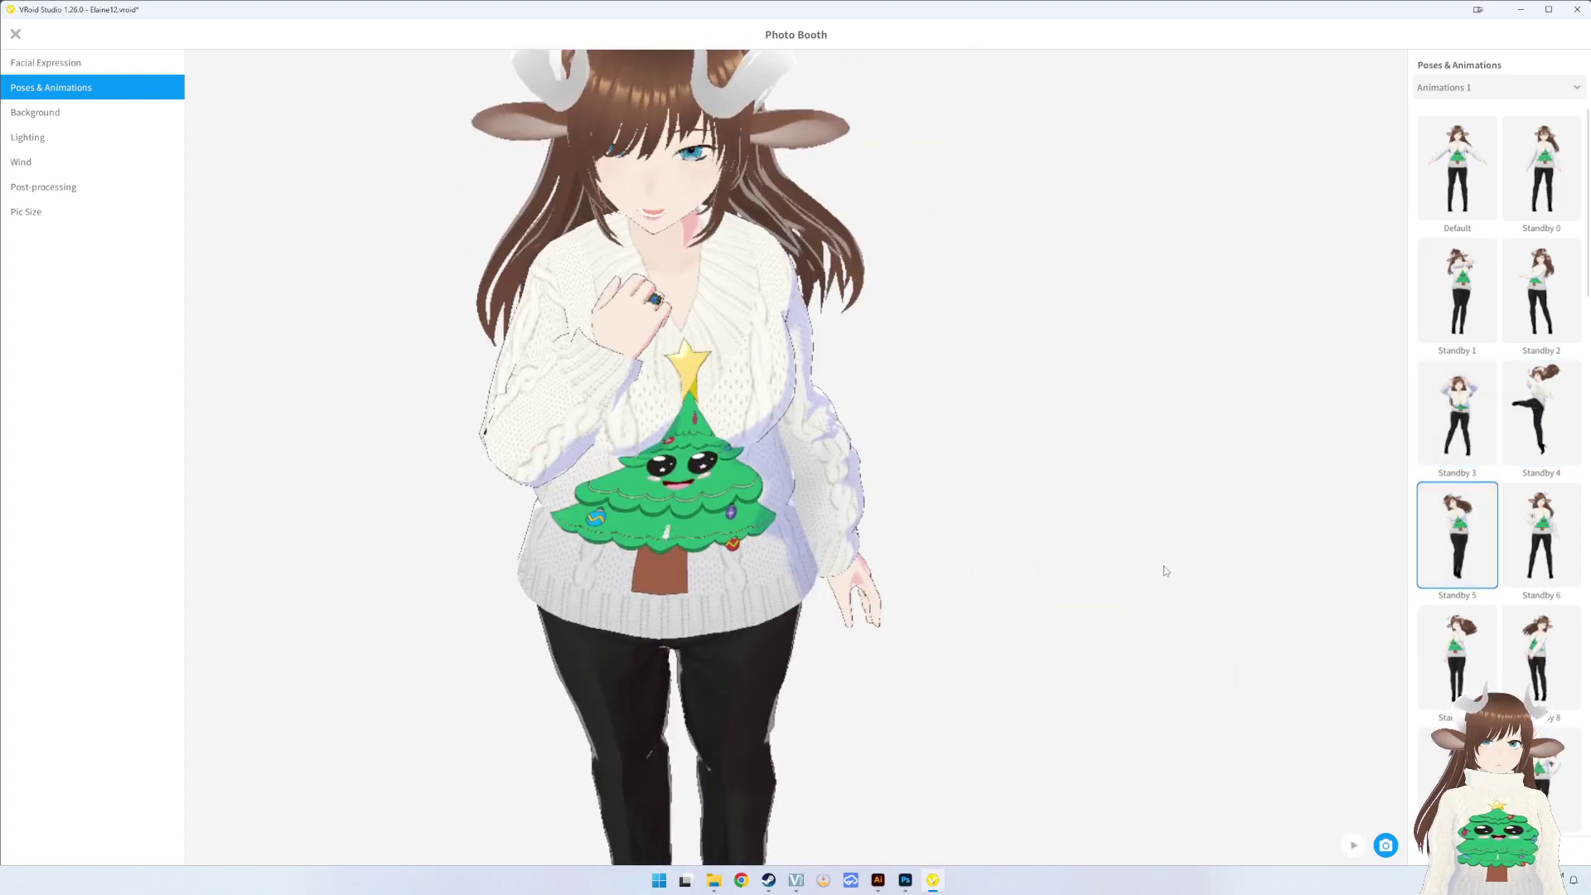
{"action": "left_click", "coordinate": [59, 61]}
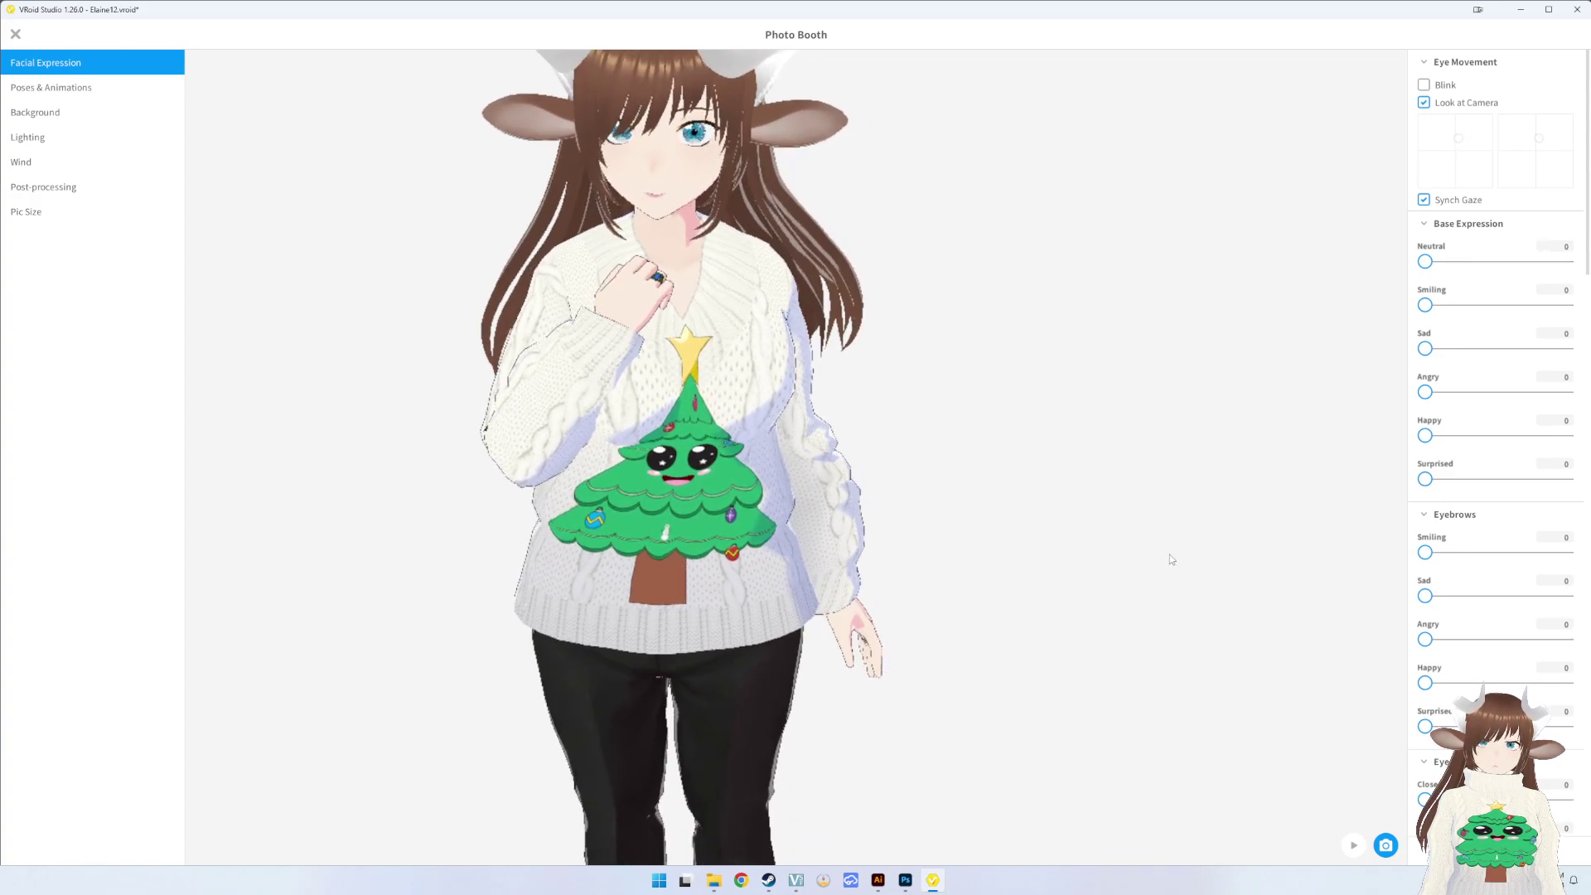
{"action": "left_click", "coordinate": [1384, 846]}
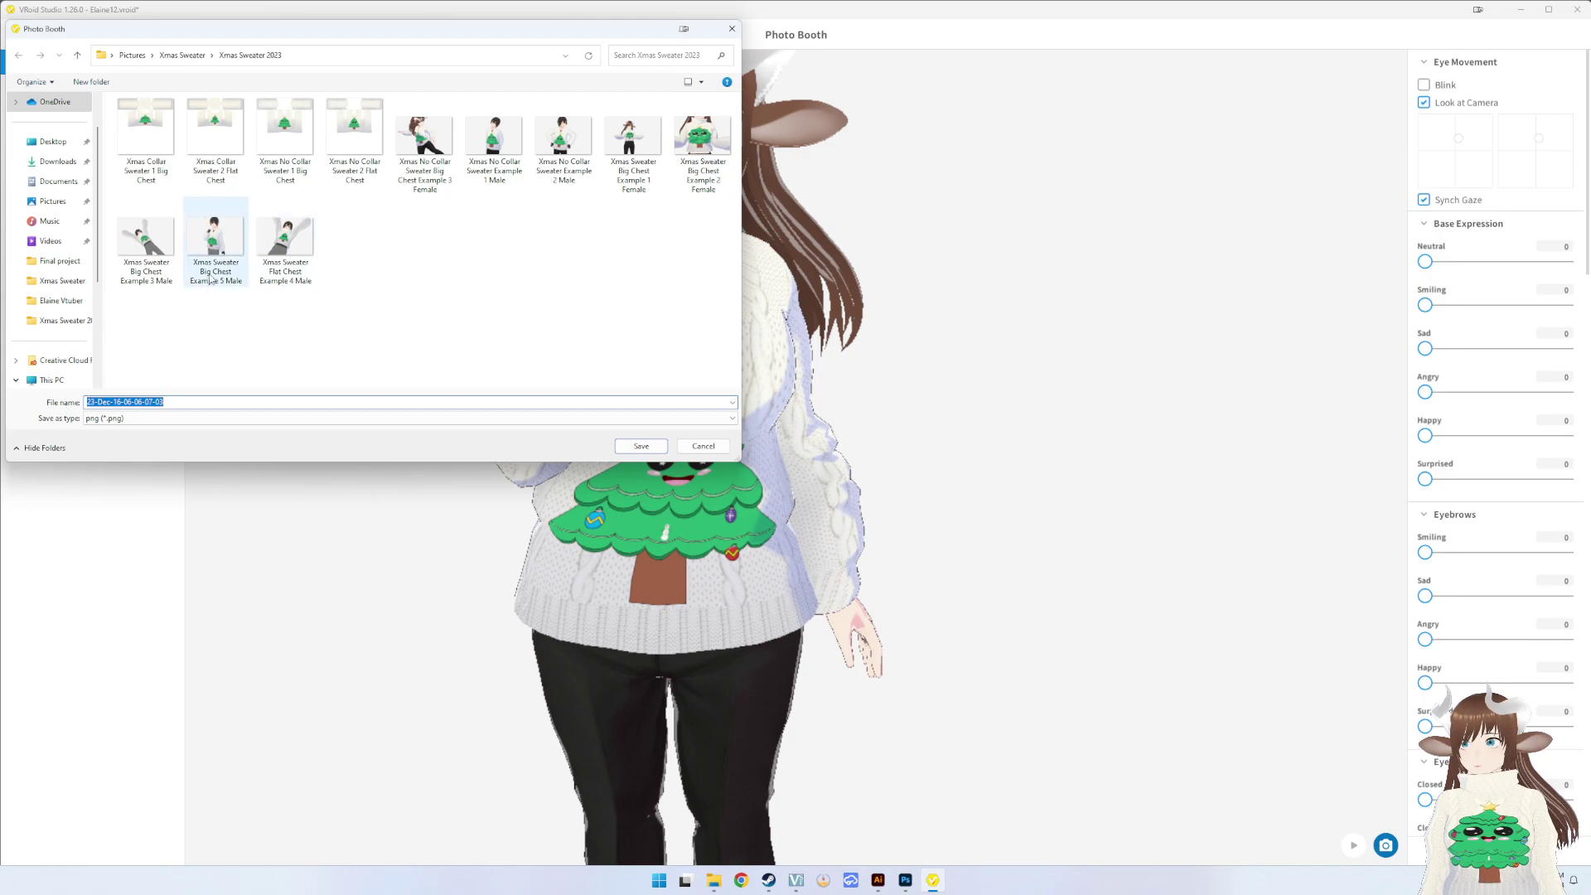
- Save it as 'Xmas No Collar Sweater Flat Chest Example 4 Female'
{"action": "left_click", "coordinate": [429, 194]}
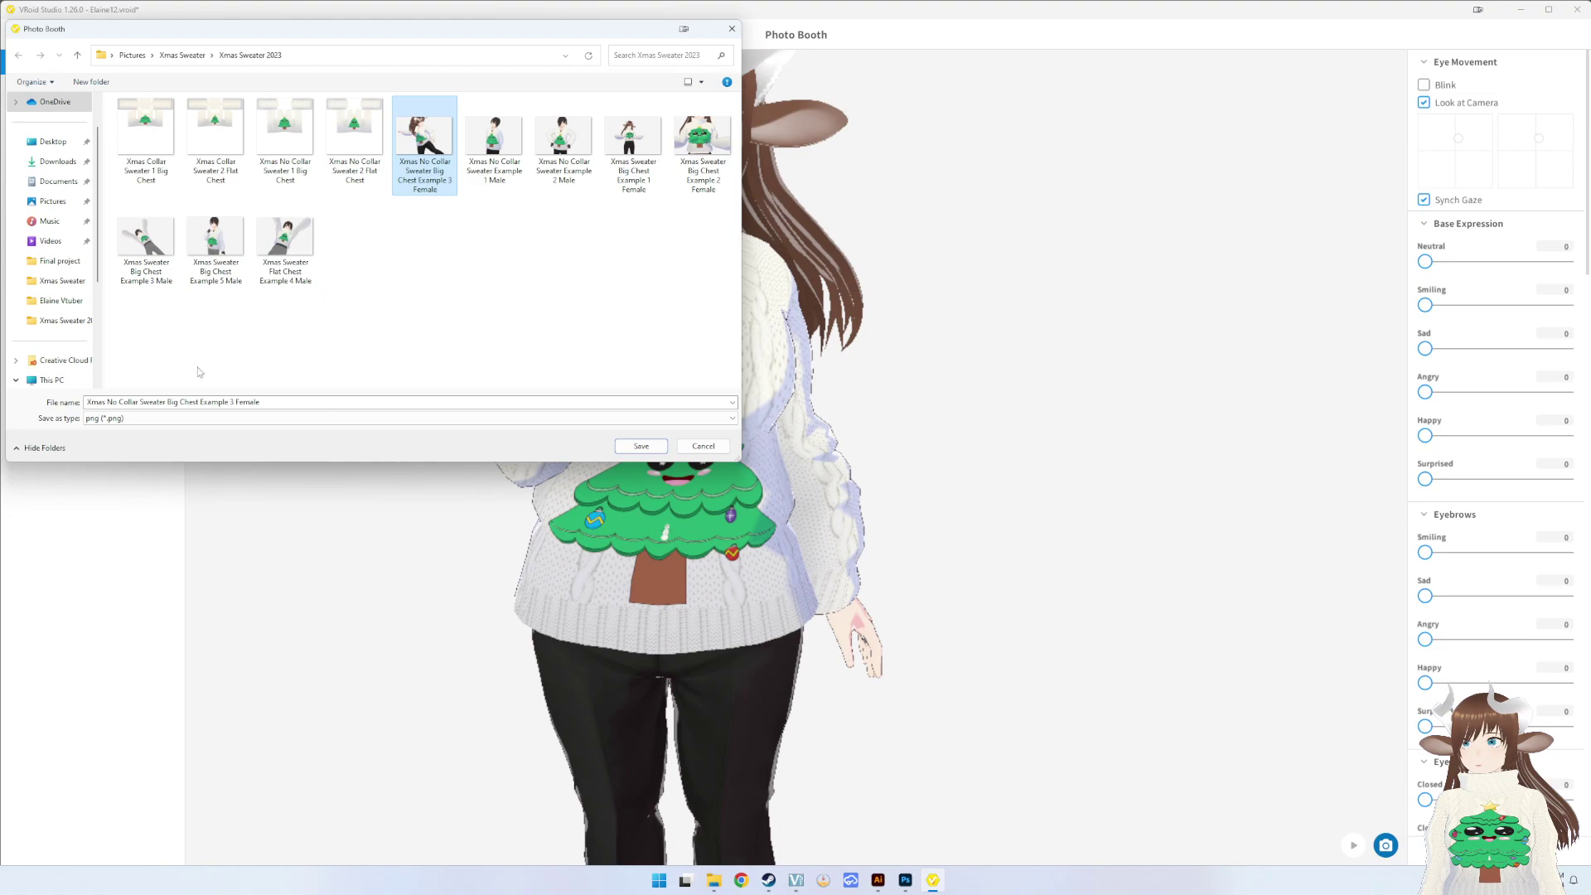
{"action": "double_click", "coordinate": [168, 403]}
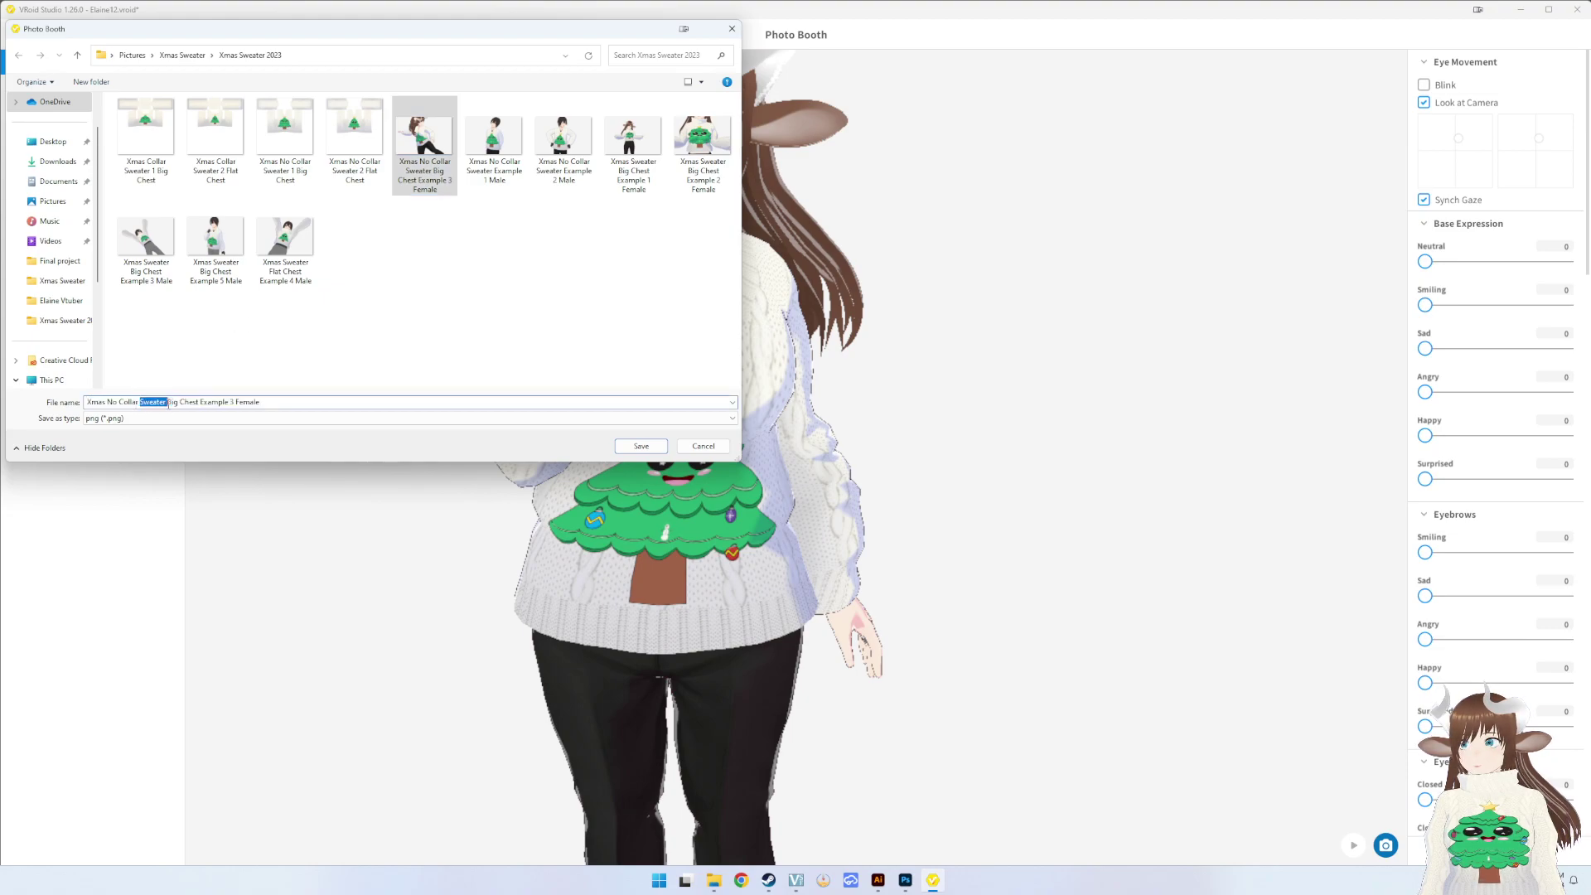
{"action": "type", "text": "Flat"}
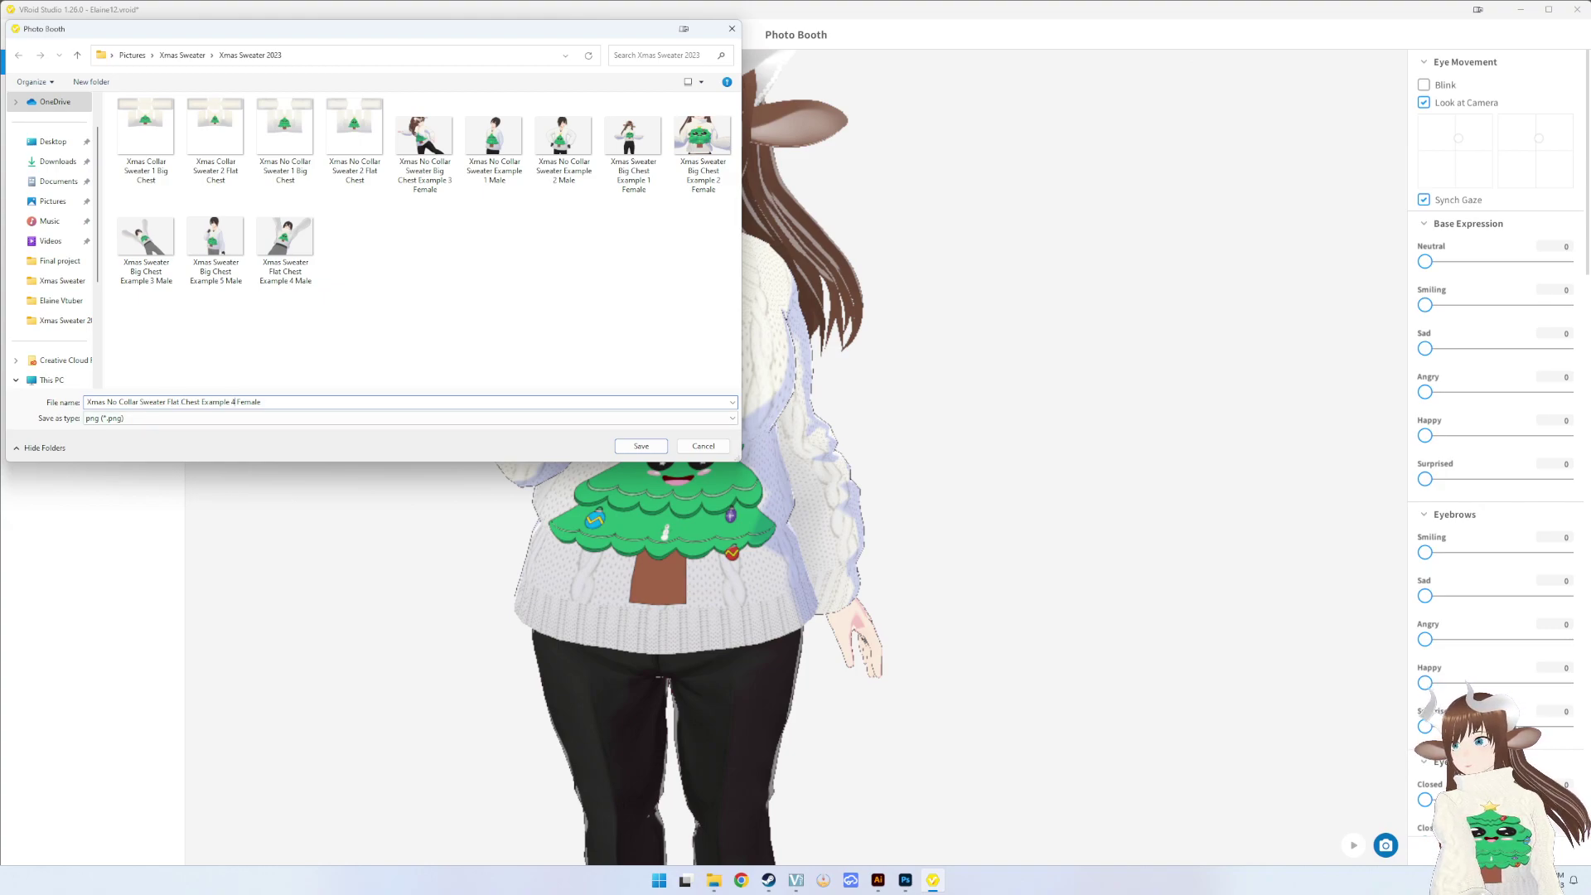
{"action": "key", "text": "Return"}
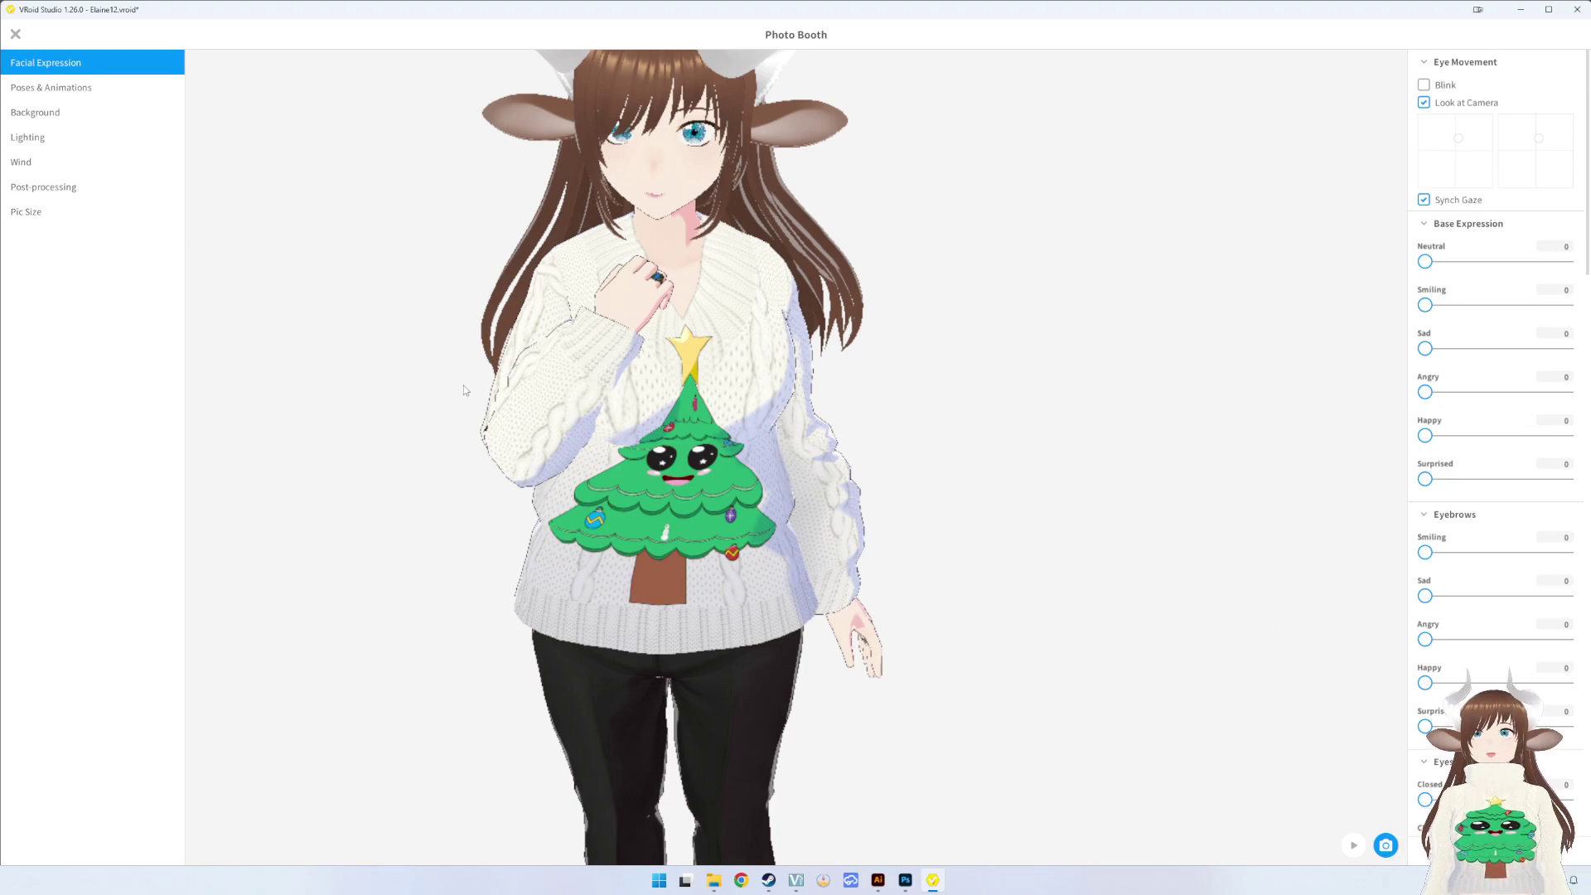
- Pan the view to reframe the sweater, discarding a first attempted shot
{"action": "mouse_move", "coordinate": [464, 386]}
{"action": "middle_mouse_down"}
{"action": "mouse_move", "coordinate": [563, 400]}
{"action": "mouse_move", "coordinate": [573, 421]}
{"action": "middle_mouse_up"}
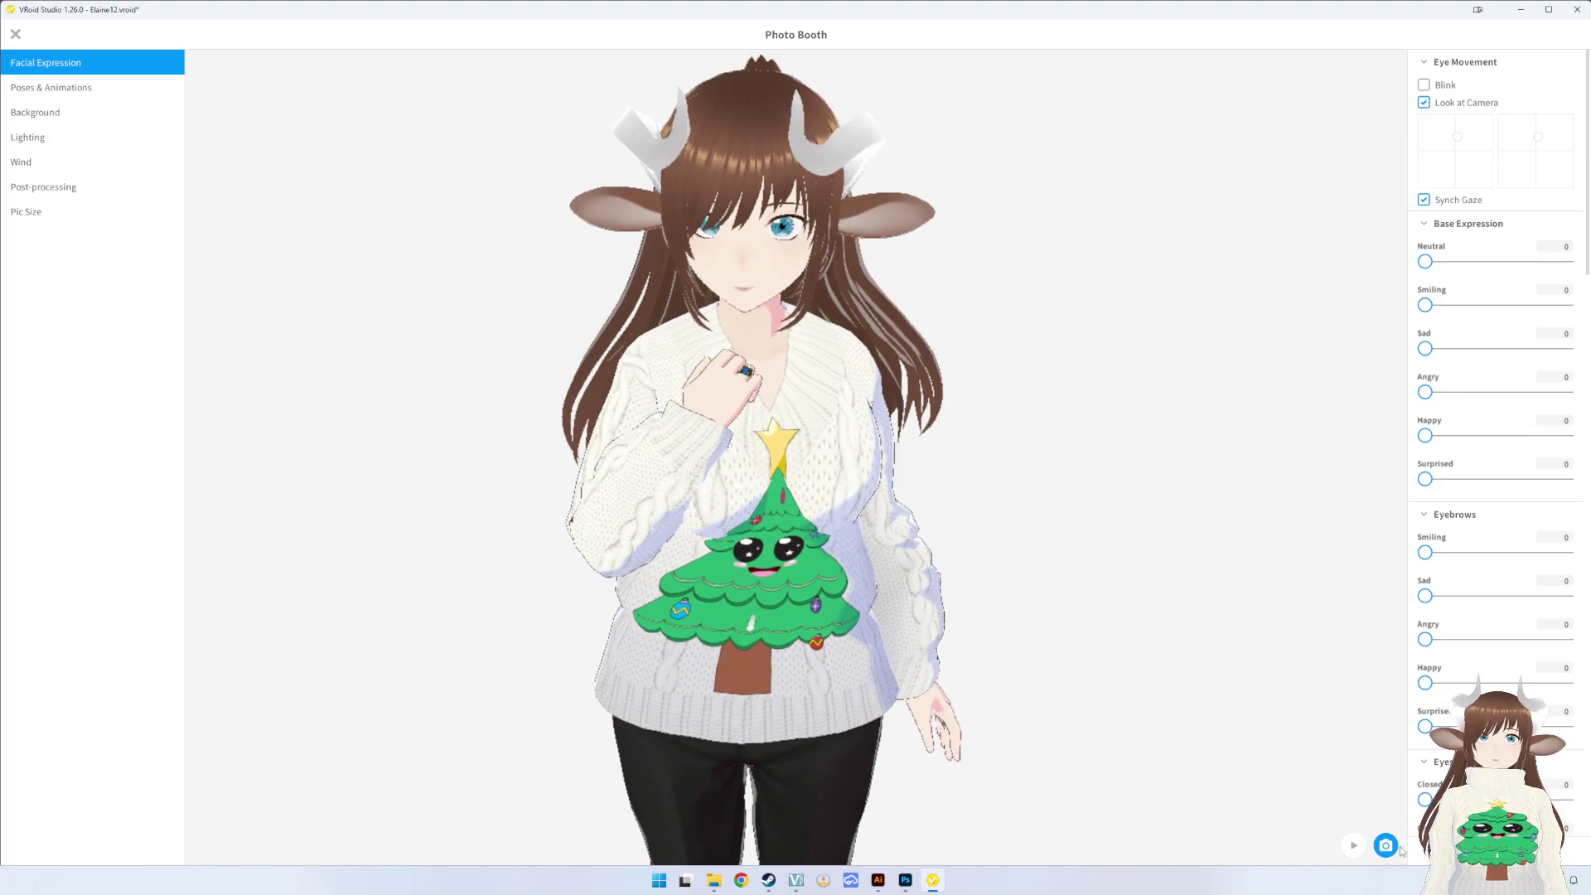
{"action": "left_click", "coordinate": [1386, 846]}
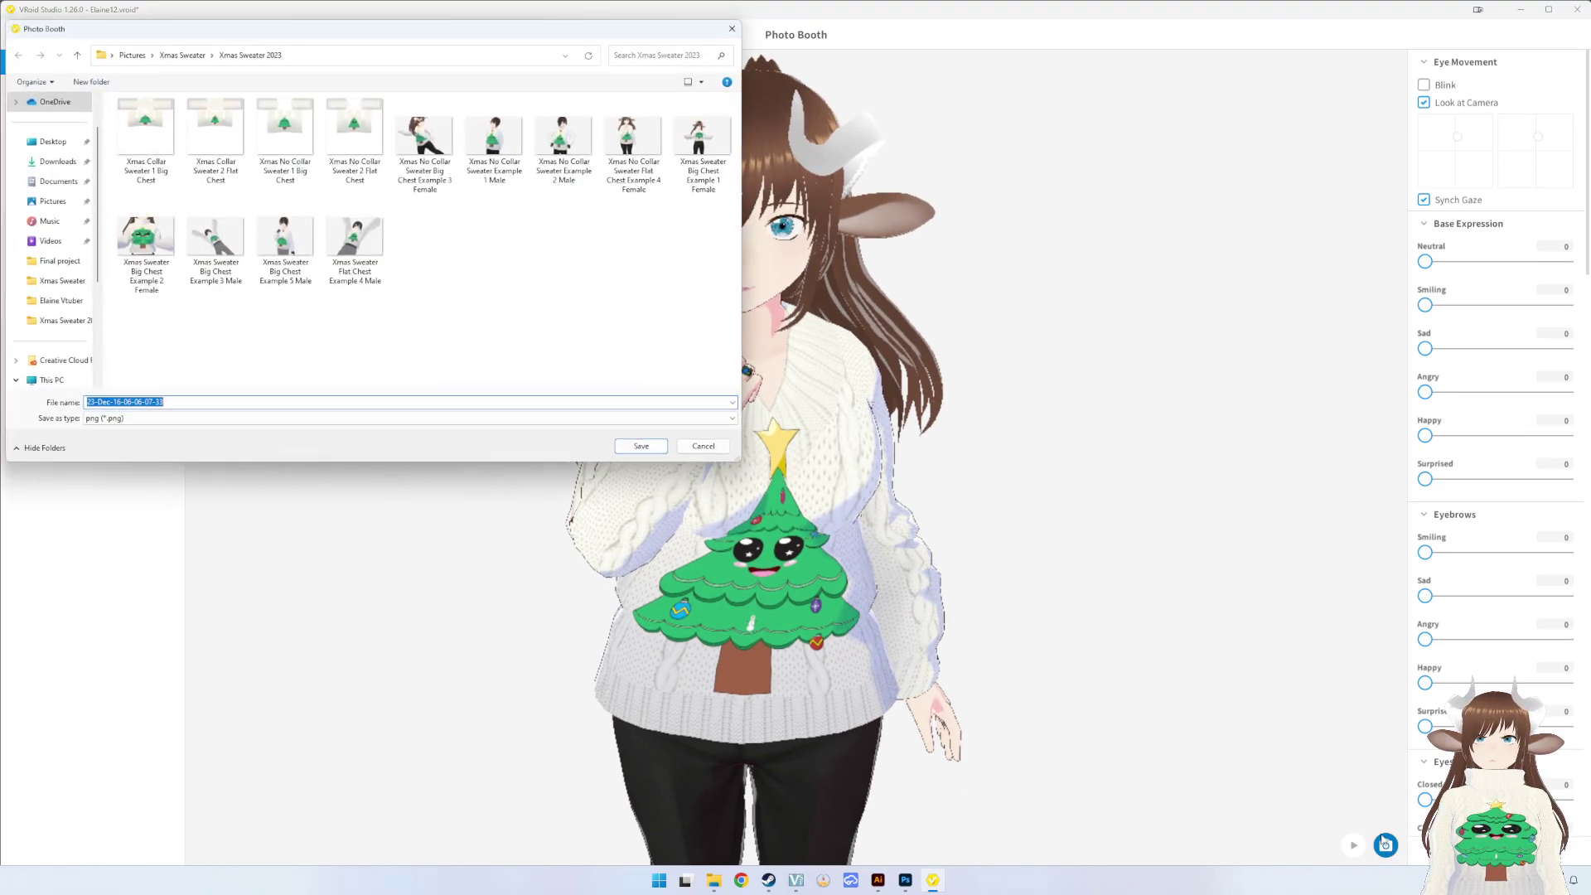
{"action": "left_click", "coordinate": [704, 445]}
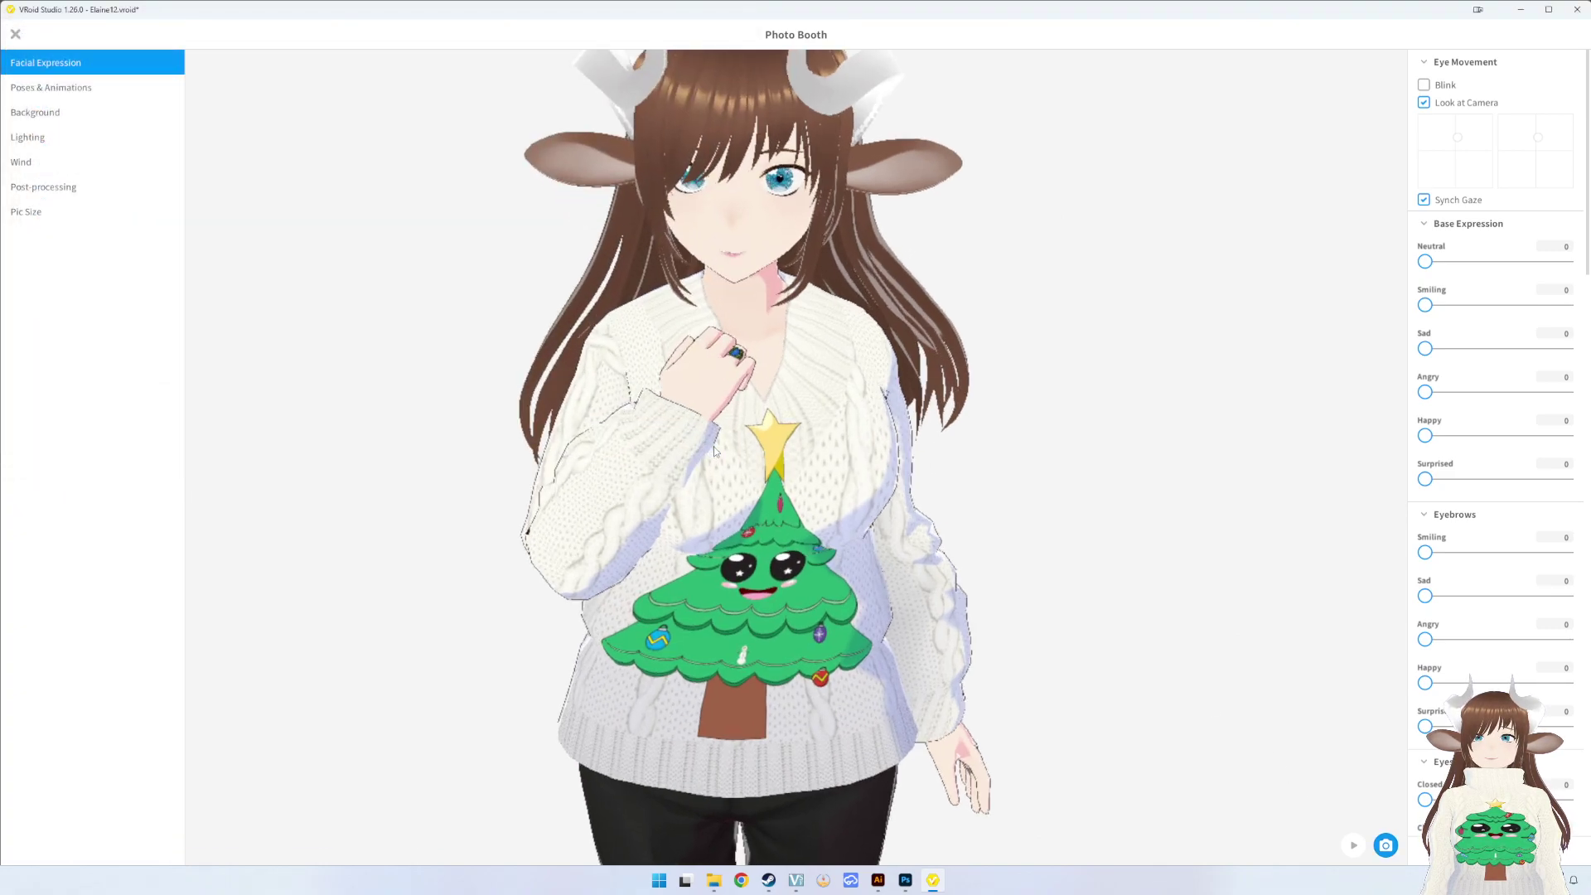
{"action": "scroll", "coordinate": [778, 469], "scroll_direction": "up", "scroll_amount": 1}
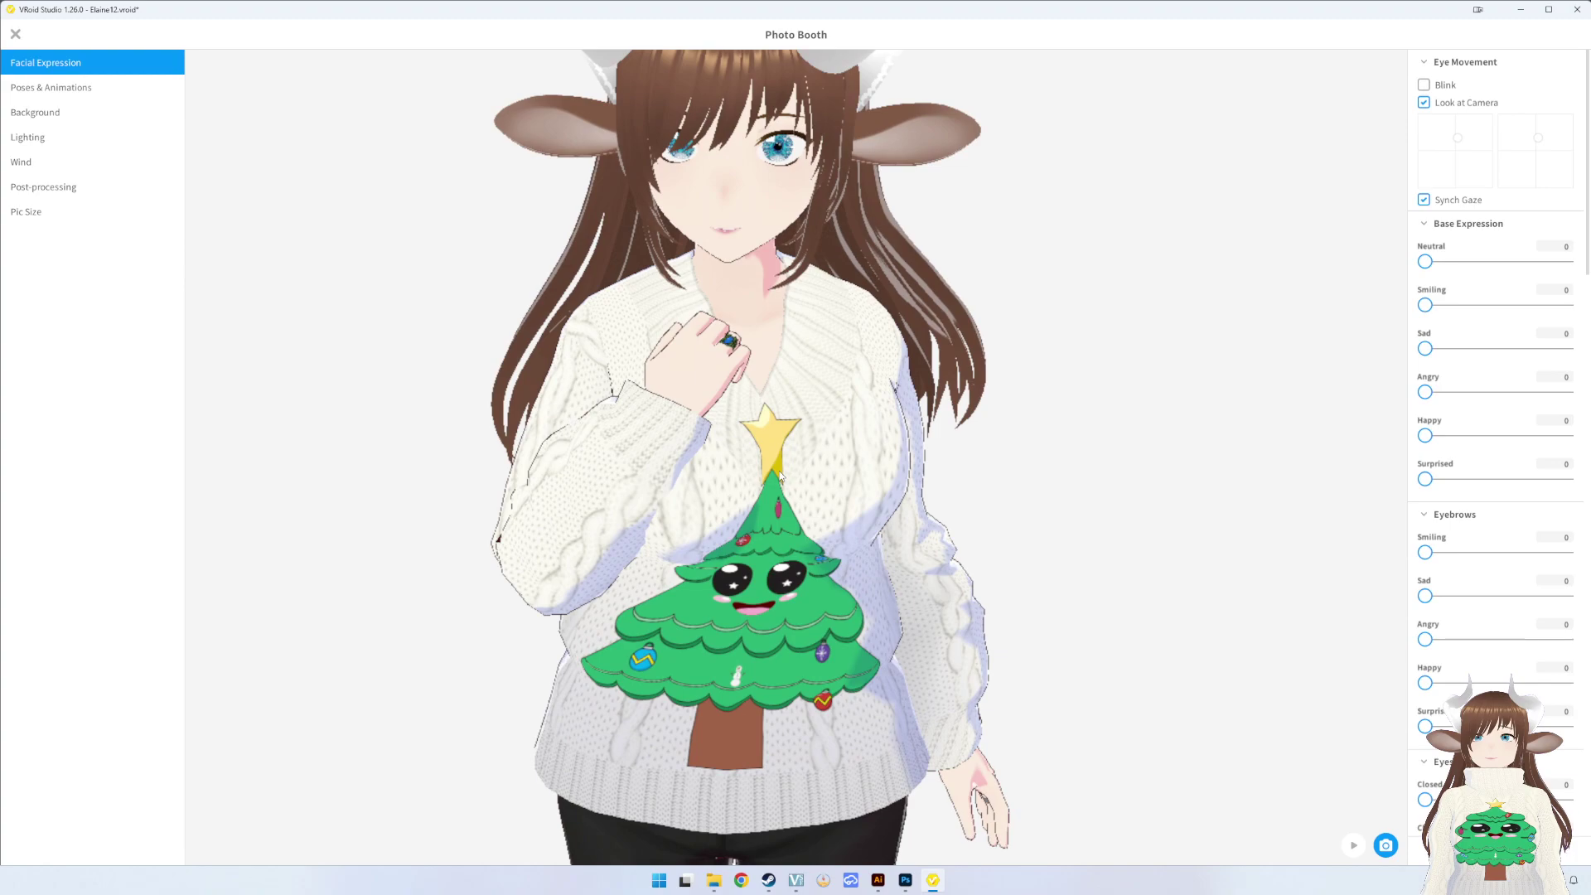
{"action": "scroll", "coordinate": [779, 473], "scroll_direction": "down", "scroll_amount": 1}
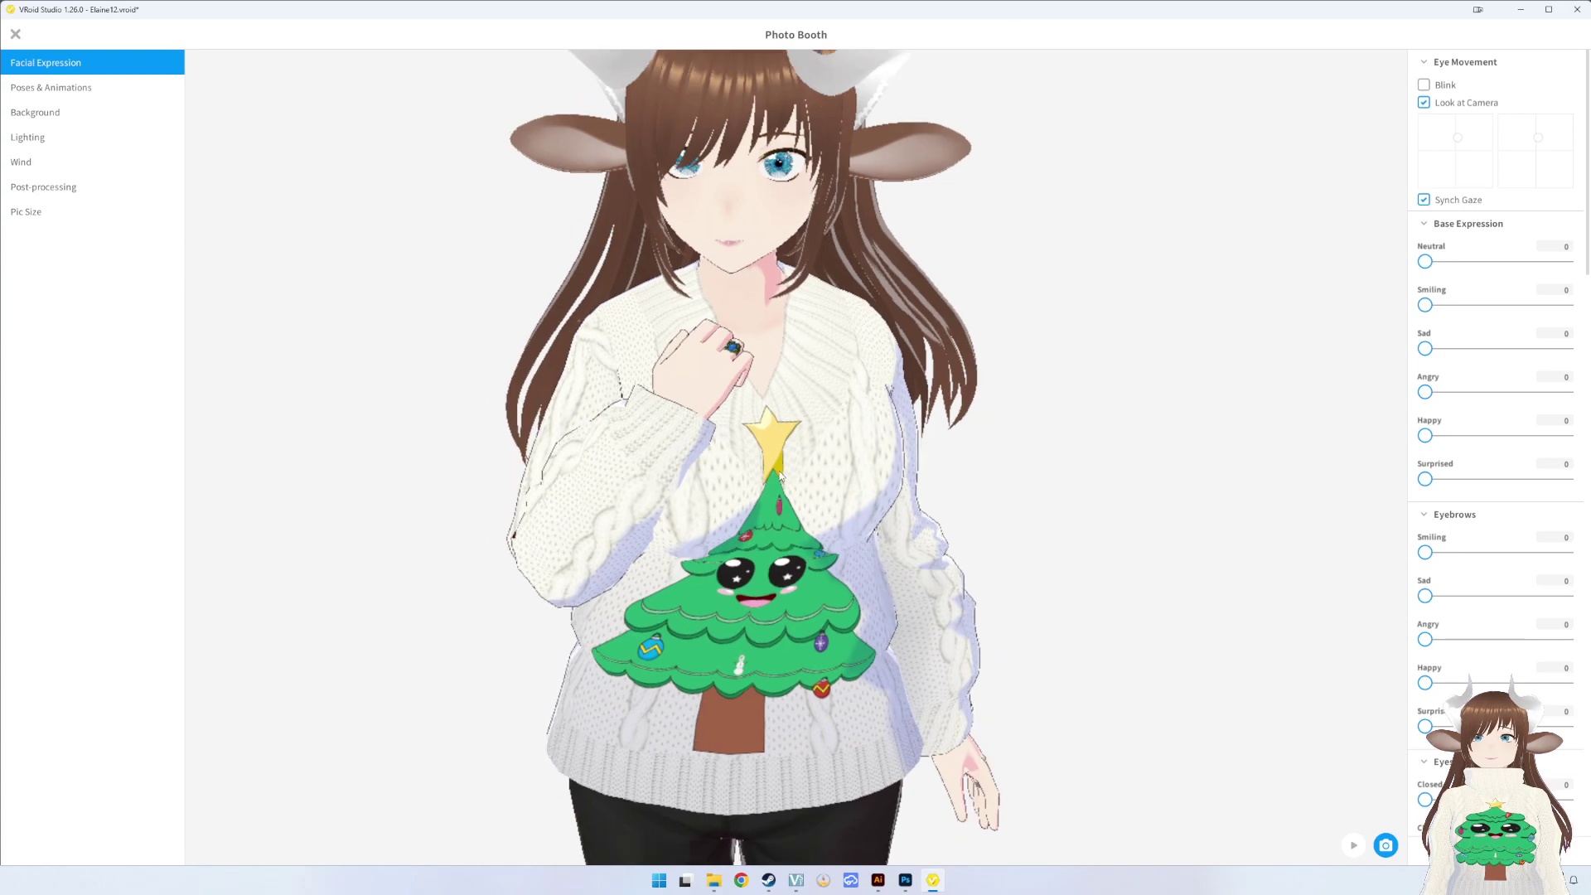
{"action": "middle_click_drag", "start_coordinate": [795, 480], "coordinate": [802, 495]}
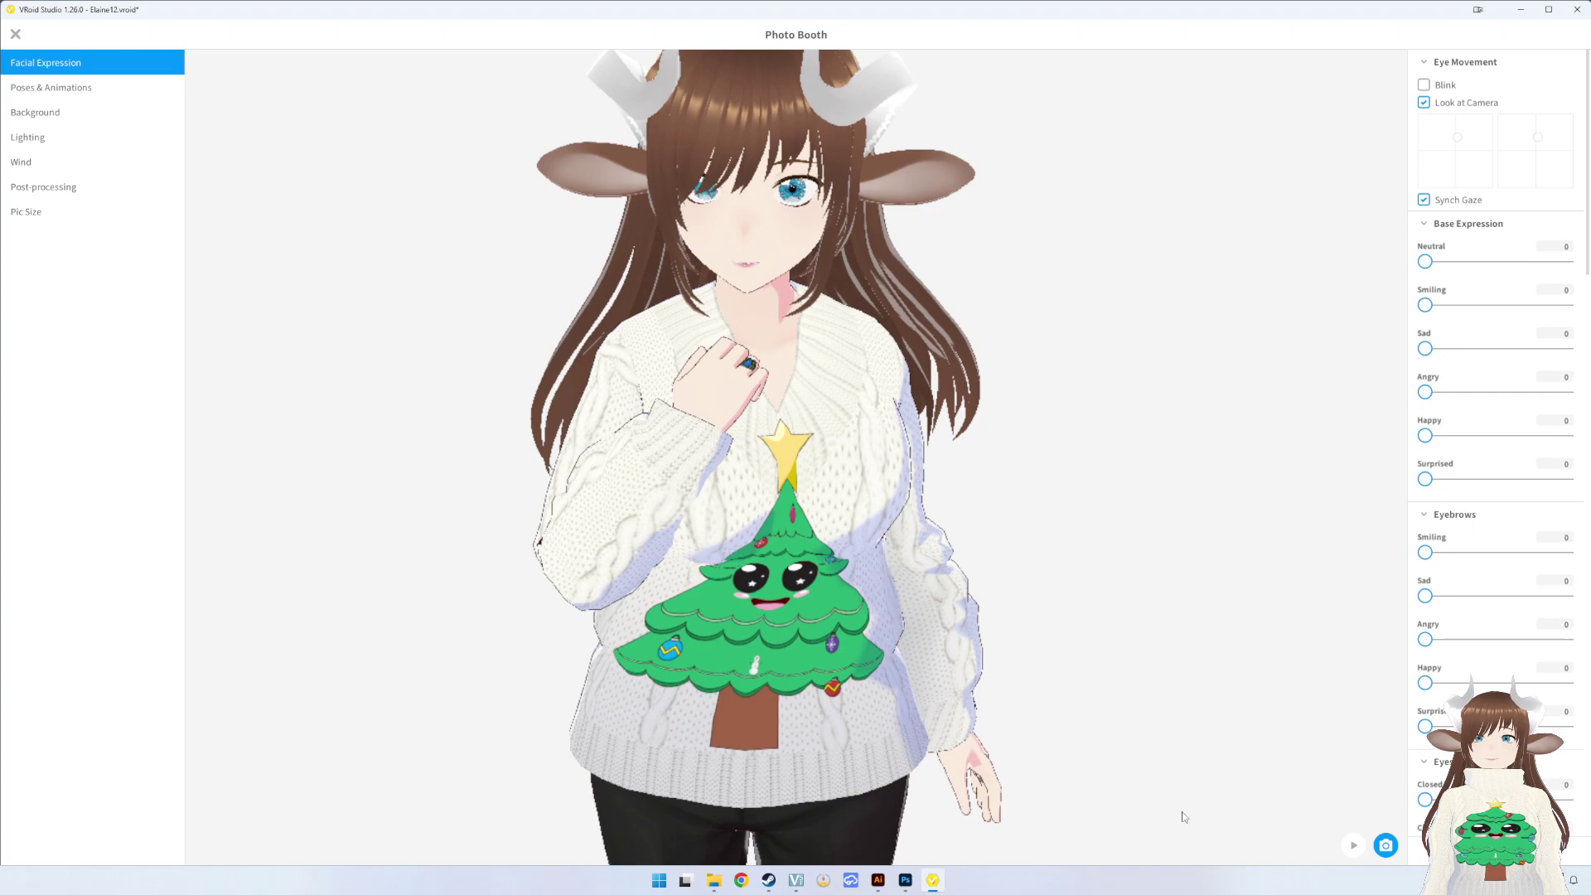
- Take a new shot and overwrite the Flat Chest Example 4 Female screenshot
{"action": "left_click", "coordinate": [1388, 849]}
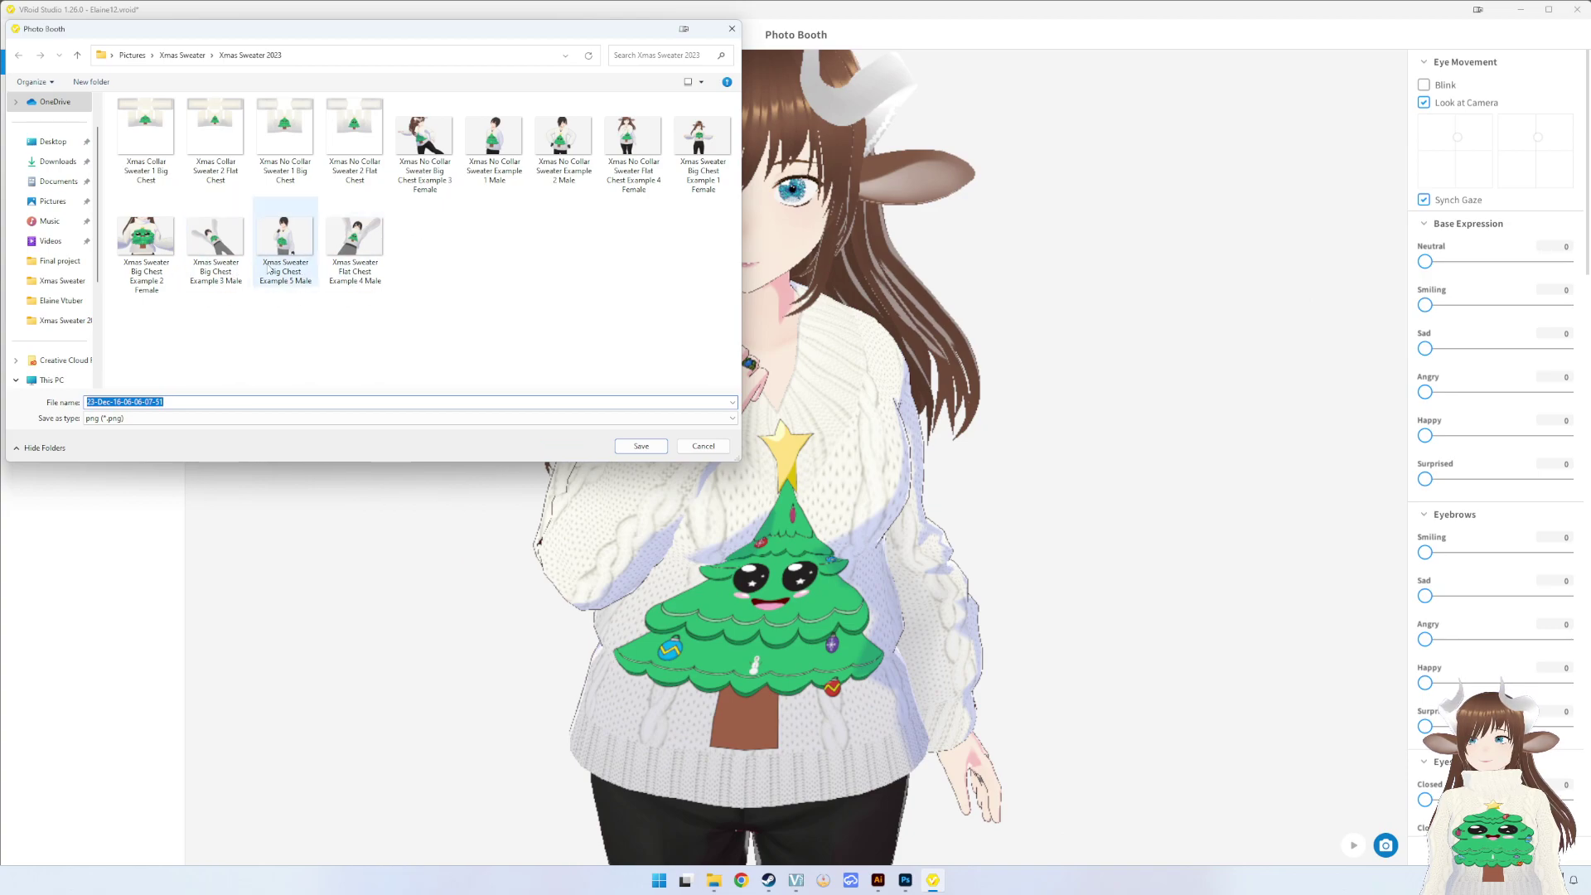
{"action": "left_click", "coordinate": [651, 193]}
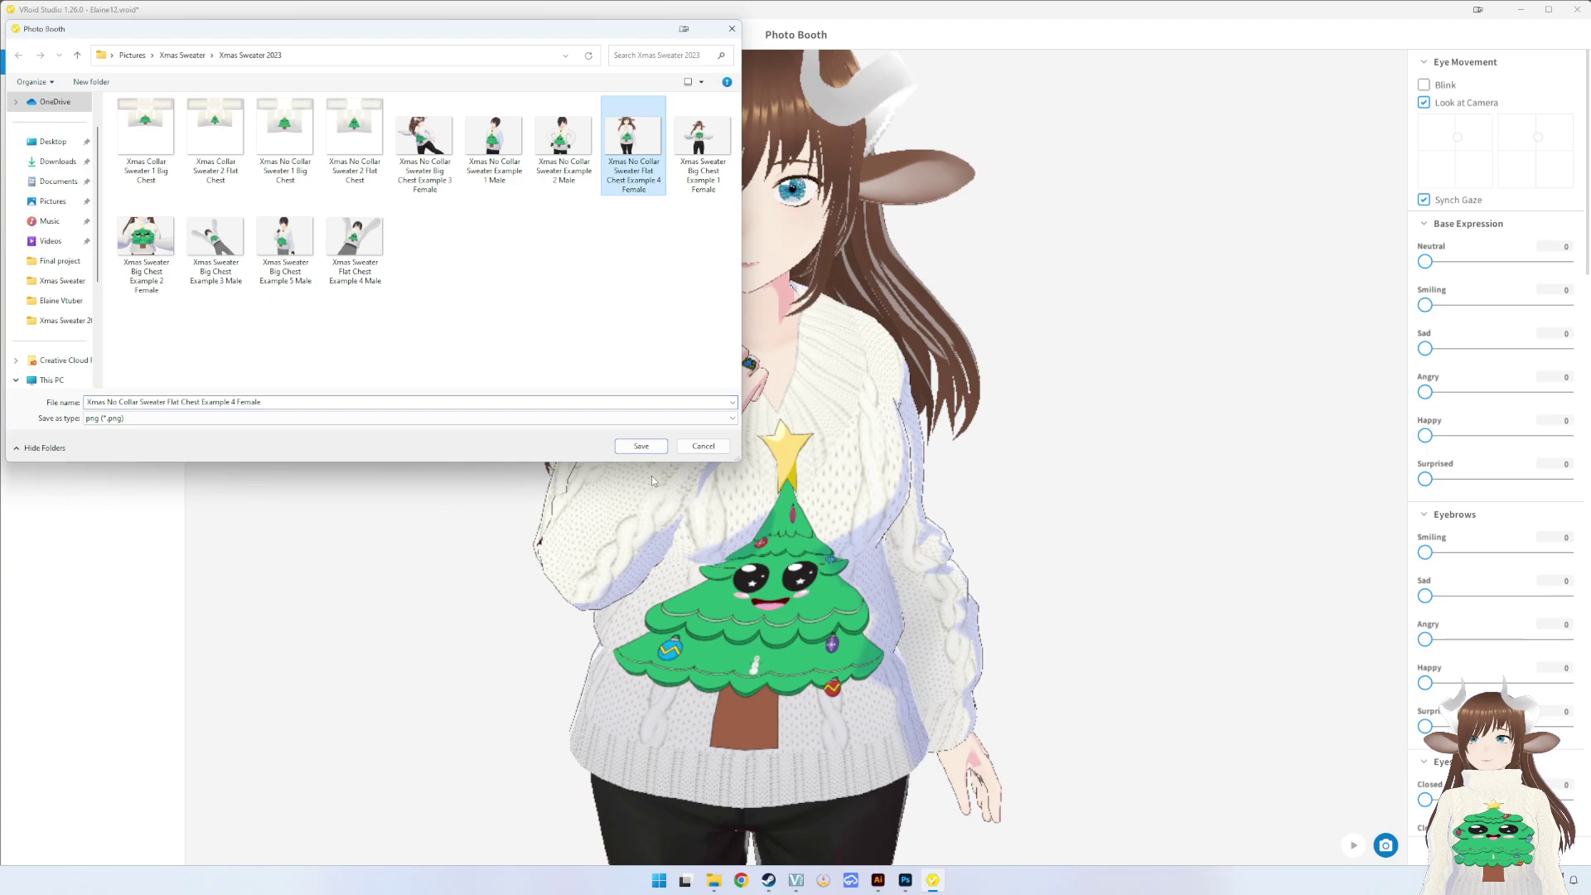
{"action": "left_click", "coordinate": [641, 445]}
{"action": "left_click", "coordinate": [857, 439]}
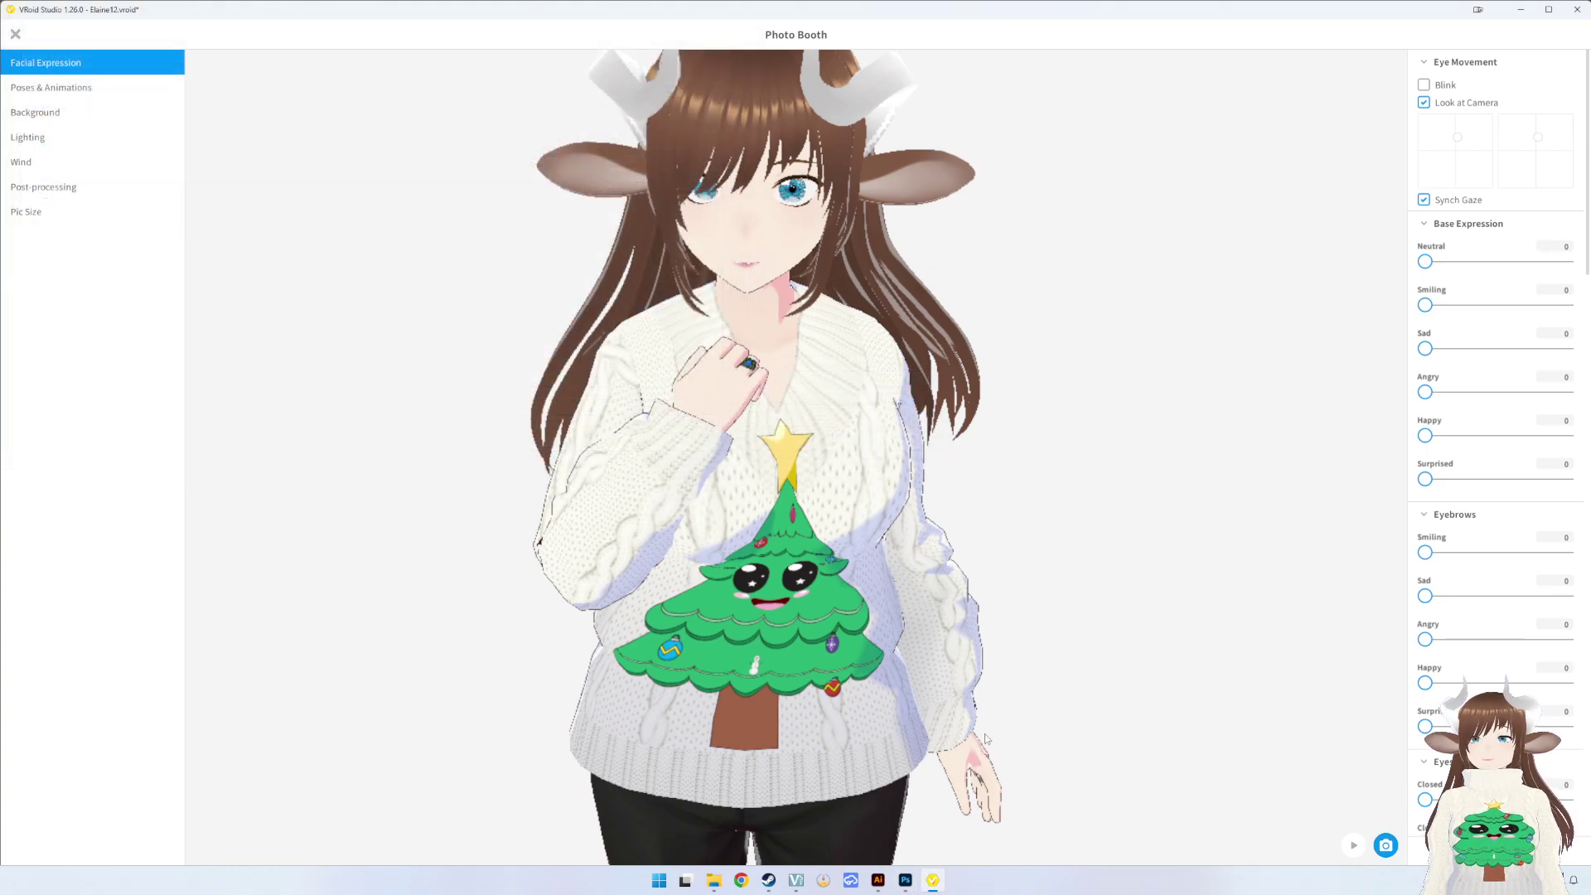
- Browse the saved sweater screenshots in Photos from the Xmas Sweater 2023 folder, then close it
{"action": "key", "text": "alt+Tab"}
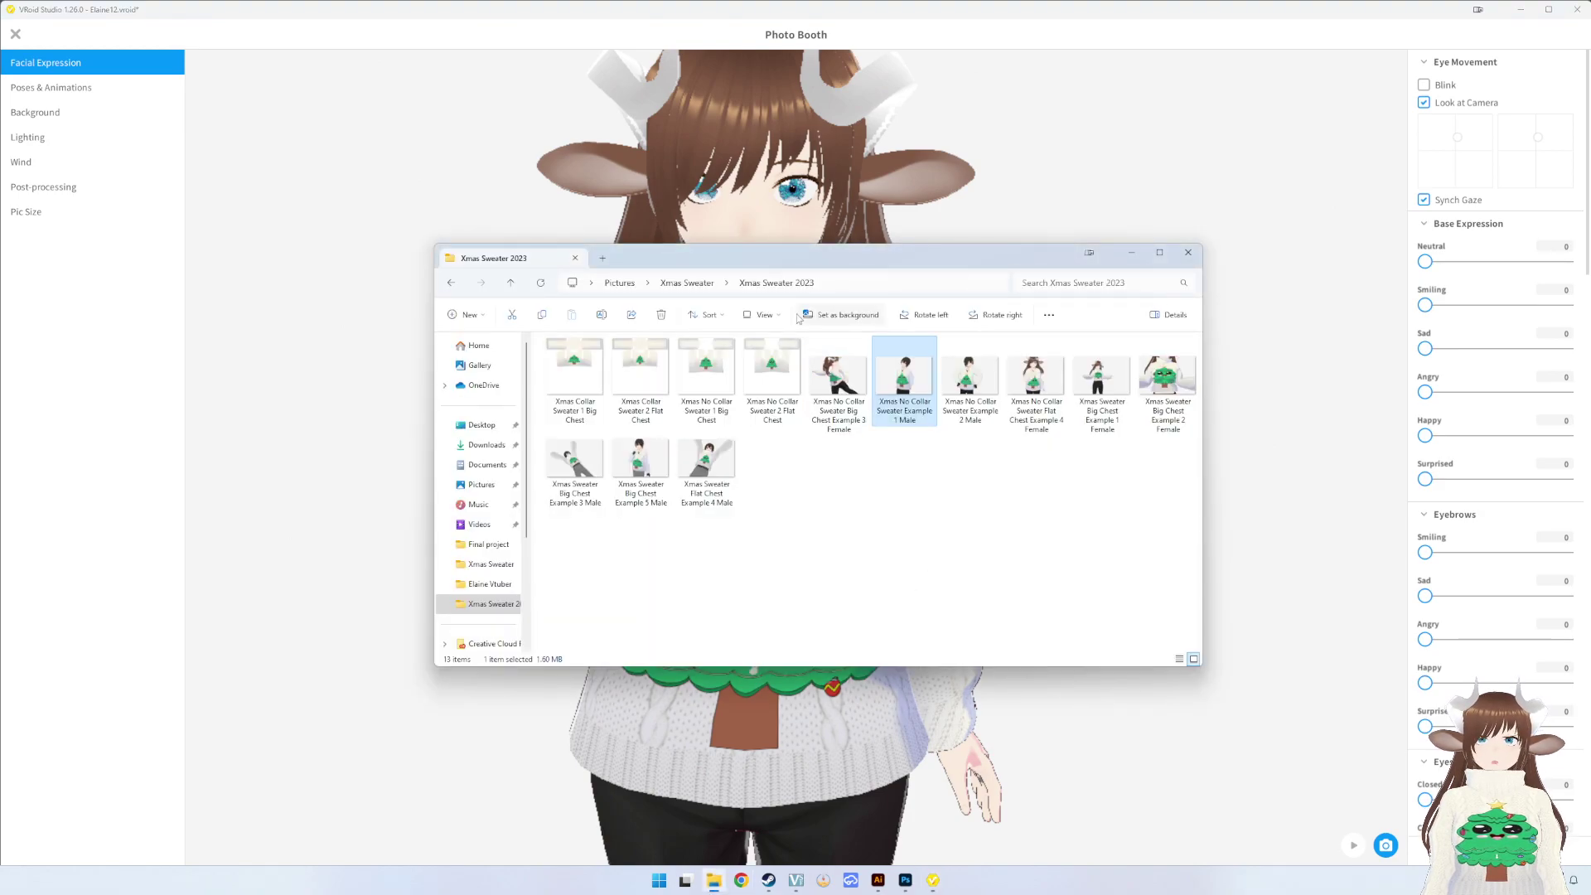
{"action": "double_click", "coordinate": [903, 381]}
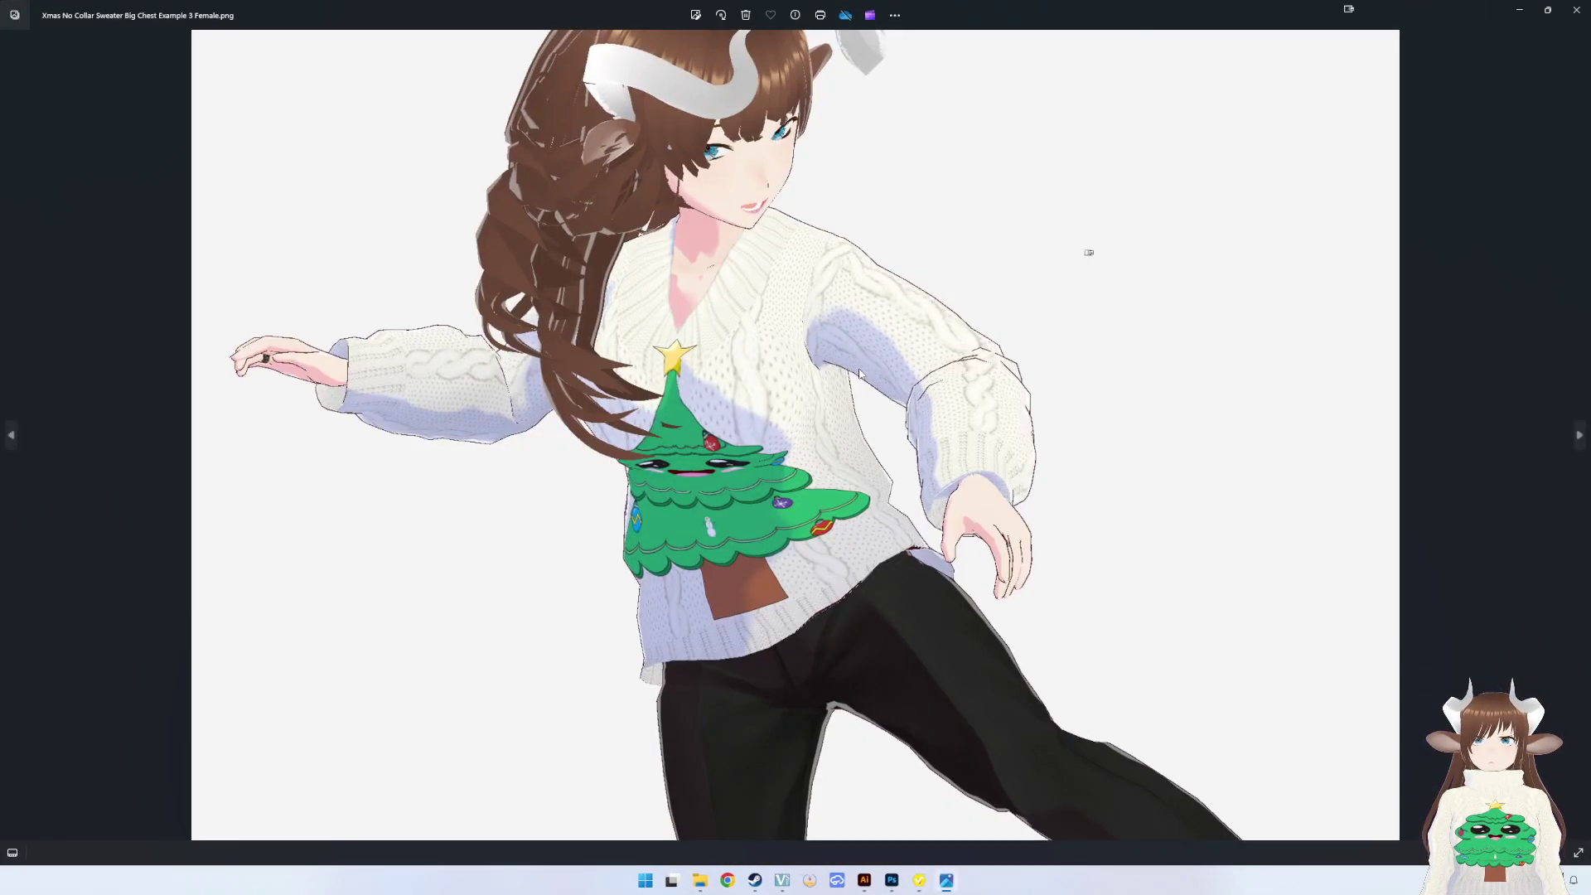
{"action": "key", "text": "Right"}
{"action": "key", "text": "Right"}
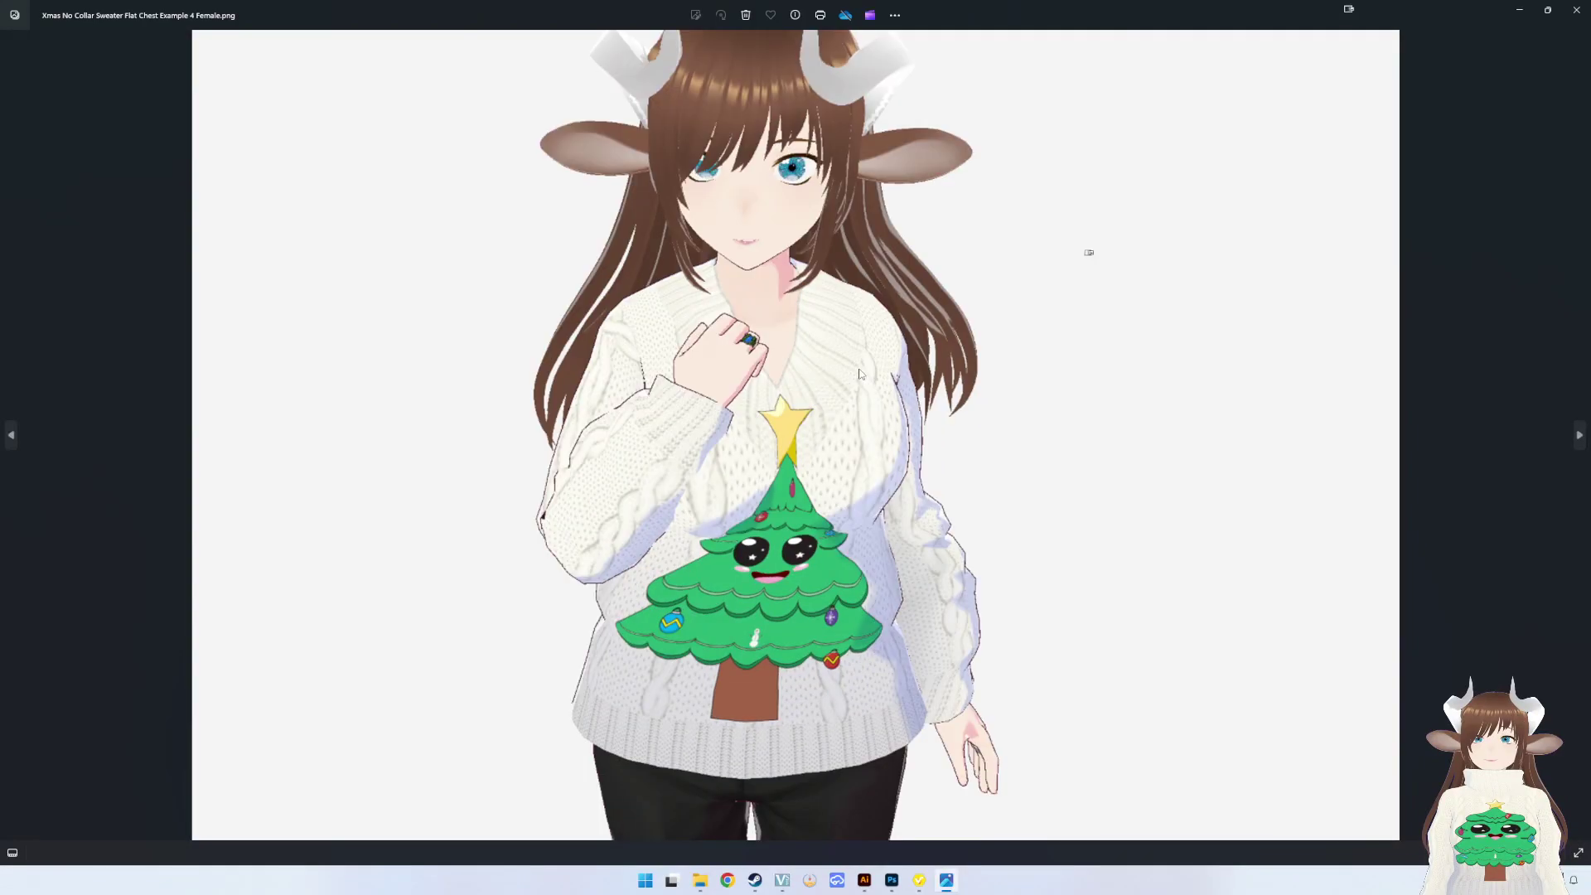
{"action": "key", "text": "Right"}
{"action": "key", "text": "Right"}
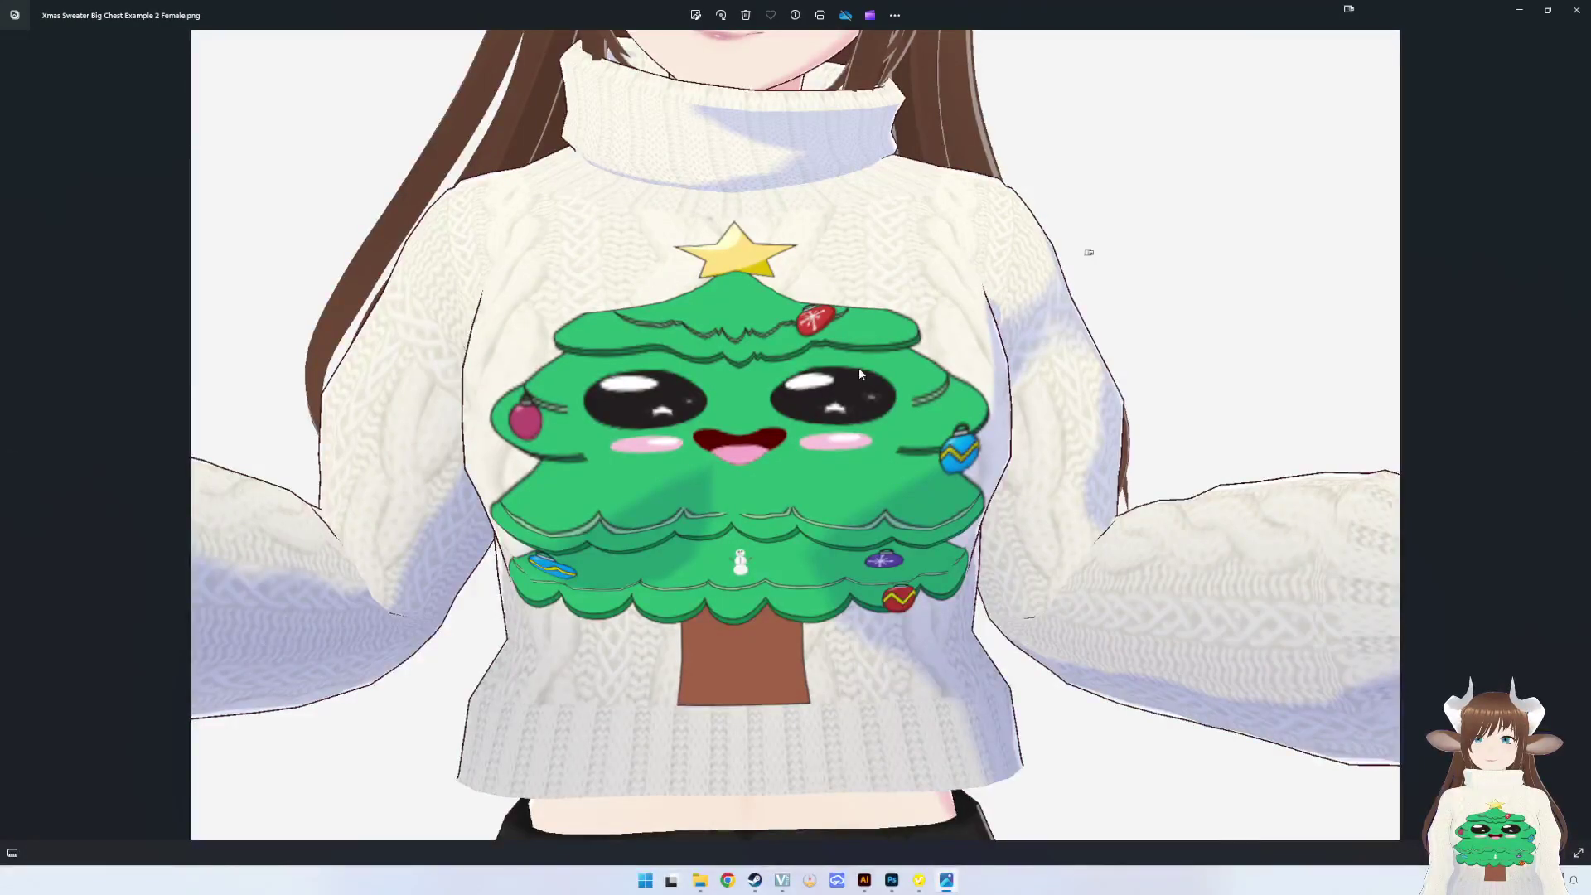
{"action": "key", "text": "Right"}
{"action": "key", "text": "Right"}
{"action": "key", "text": "Right"}
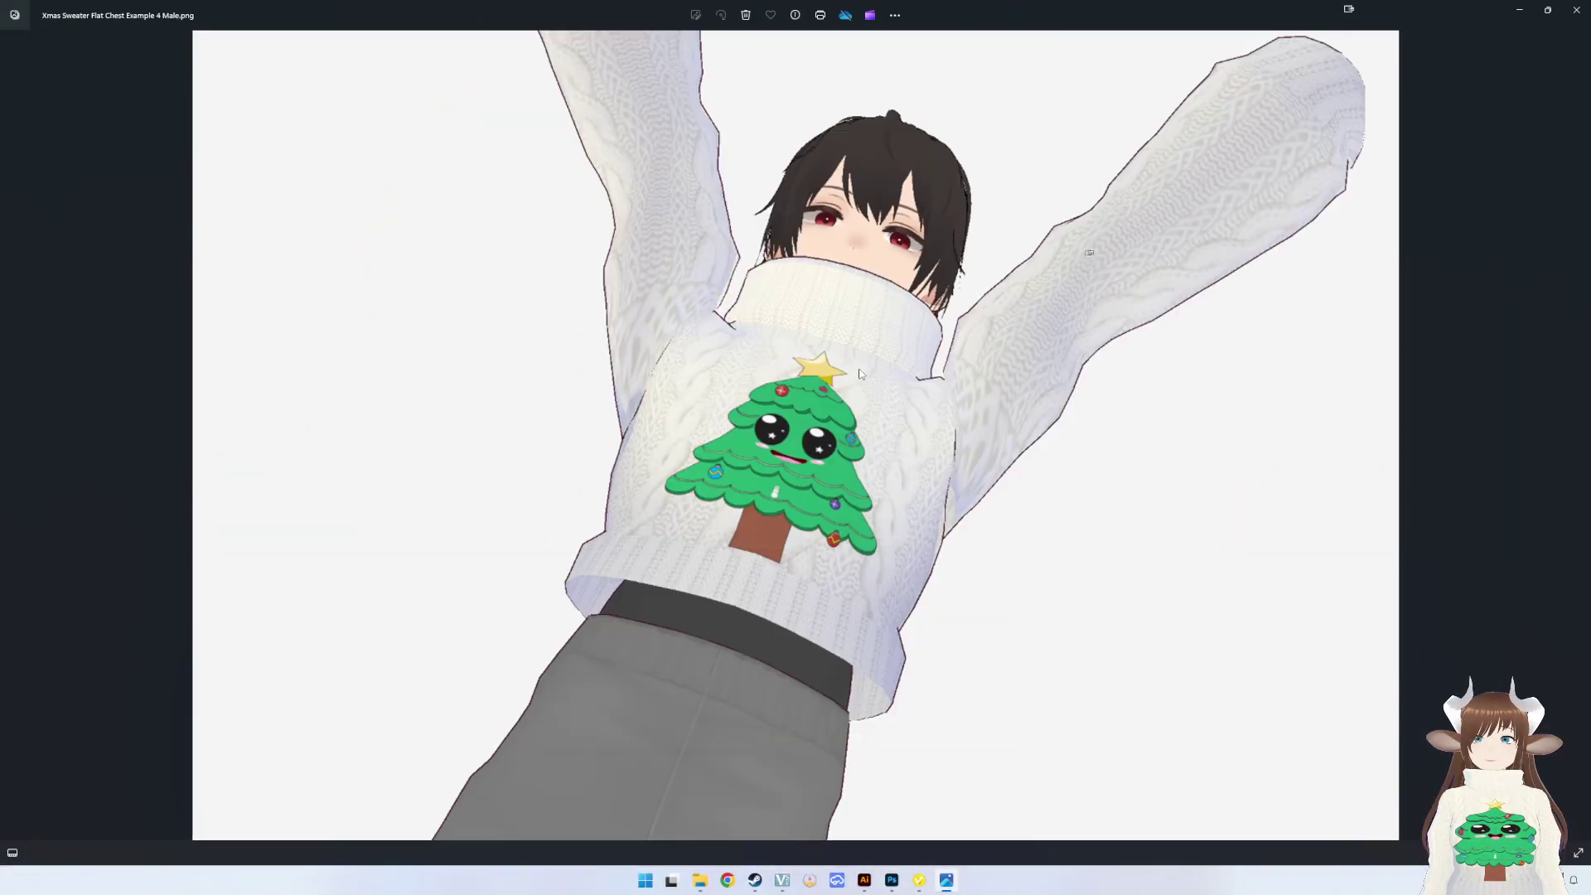
{"action": "key", "text": "Right"}
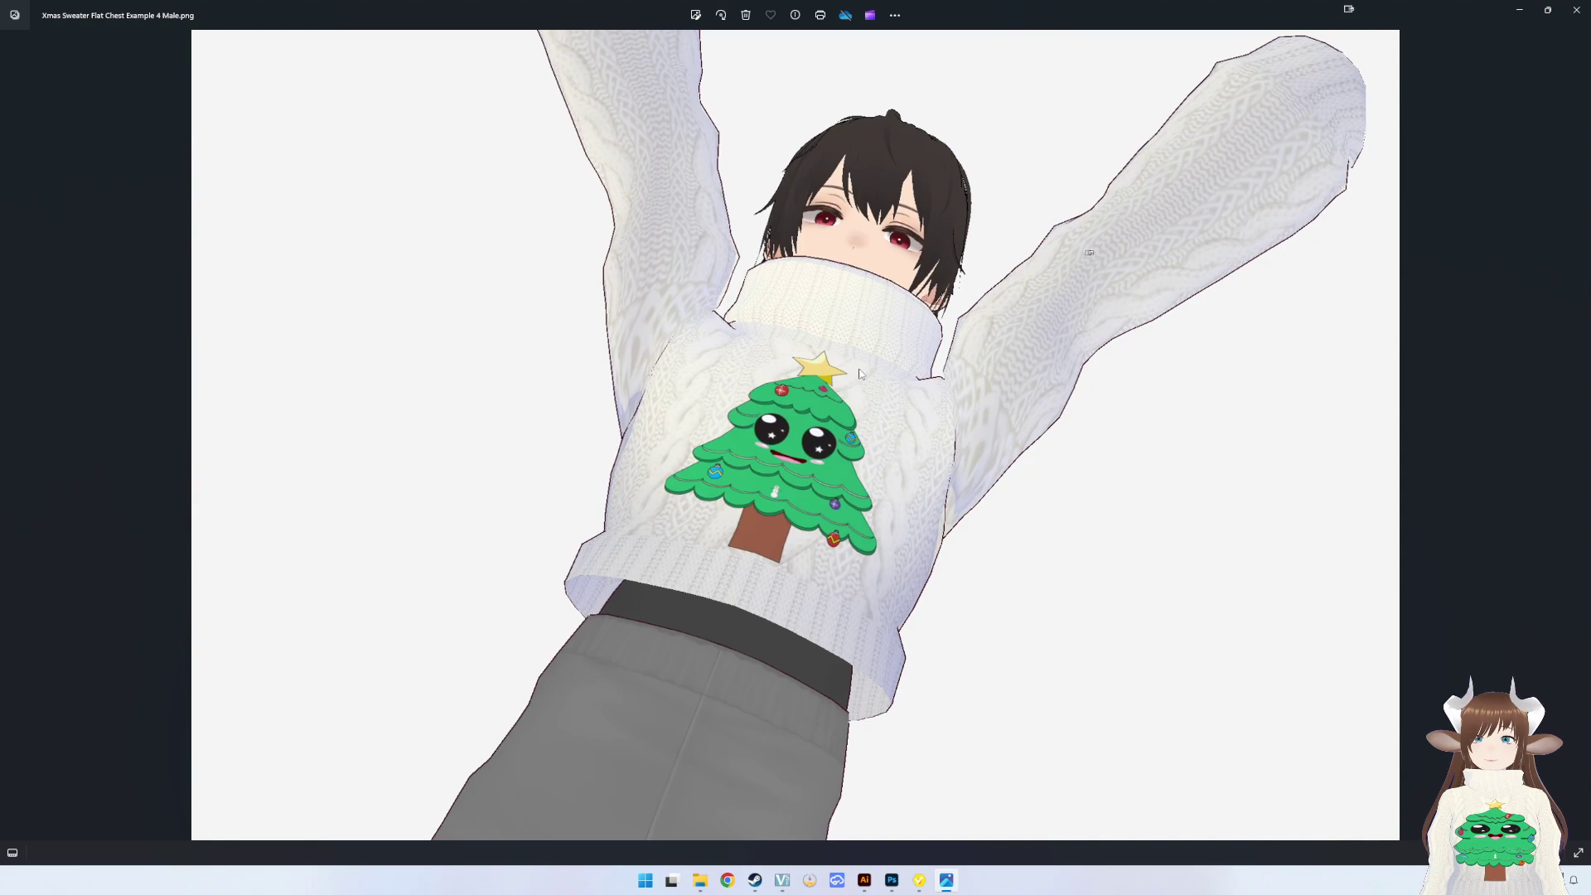
{"action": "key", "text": "Right"}
{"action": "key", "text": "Right"}
{"action": "key", "text": "Right"}
{"action": "key", "text": "Right"}
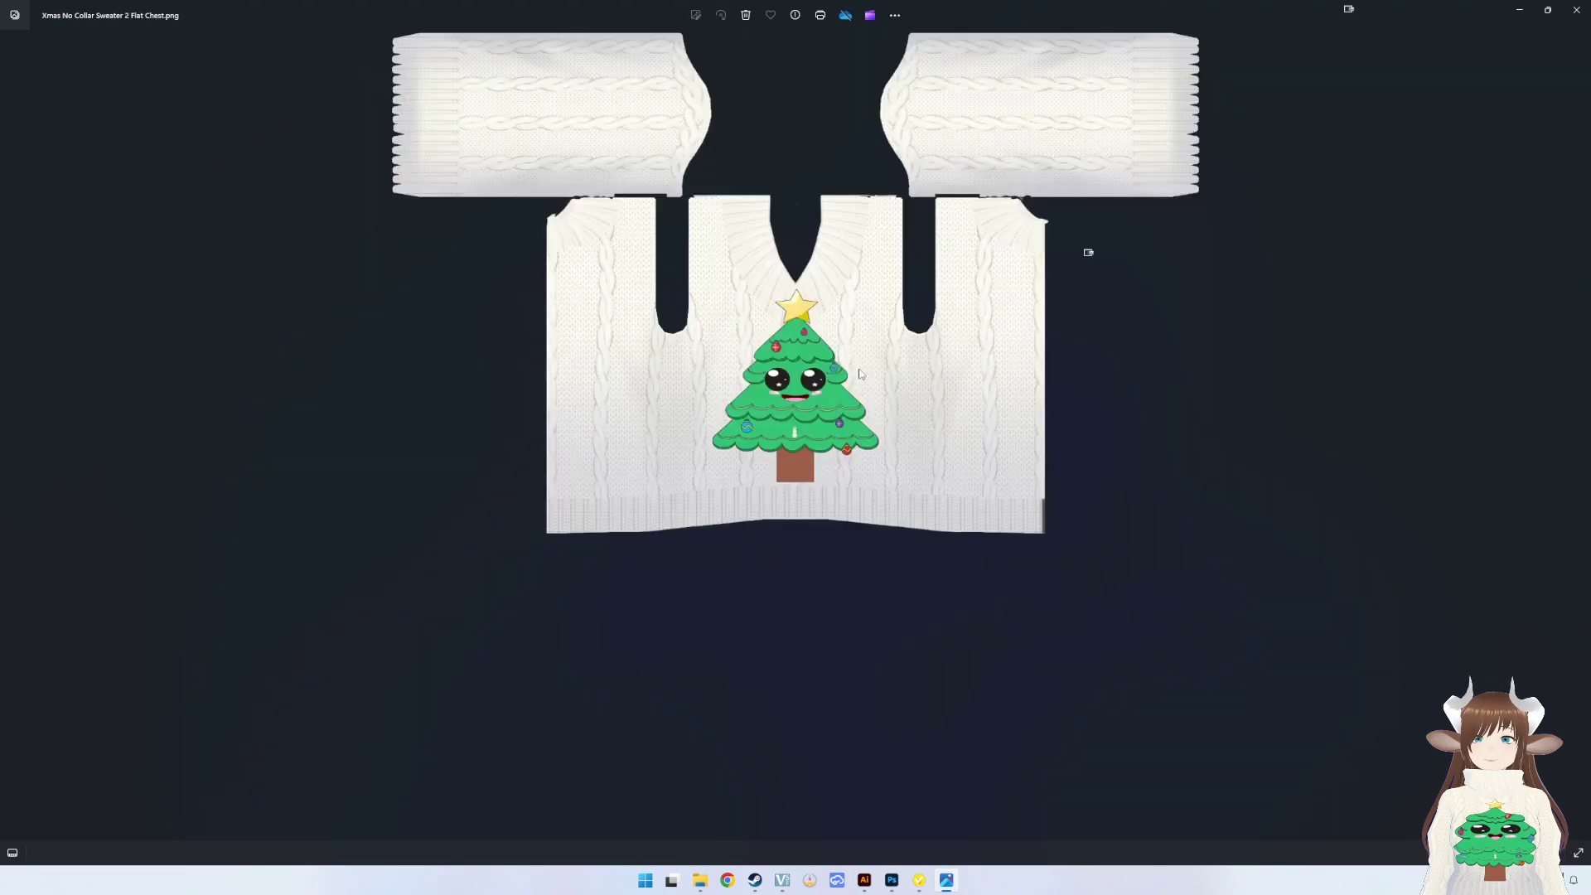
{"action": "key", "text": "Right"}
{"action": "key", "text": "Left"}
{"action": "key", "text": "Right"}
{"action": "key", "text": "Right"}
{"action": "key", "text": "Right"}
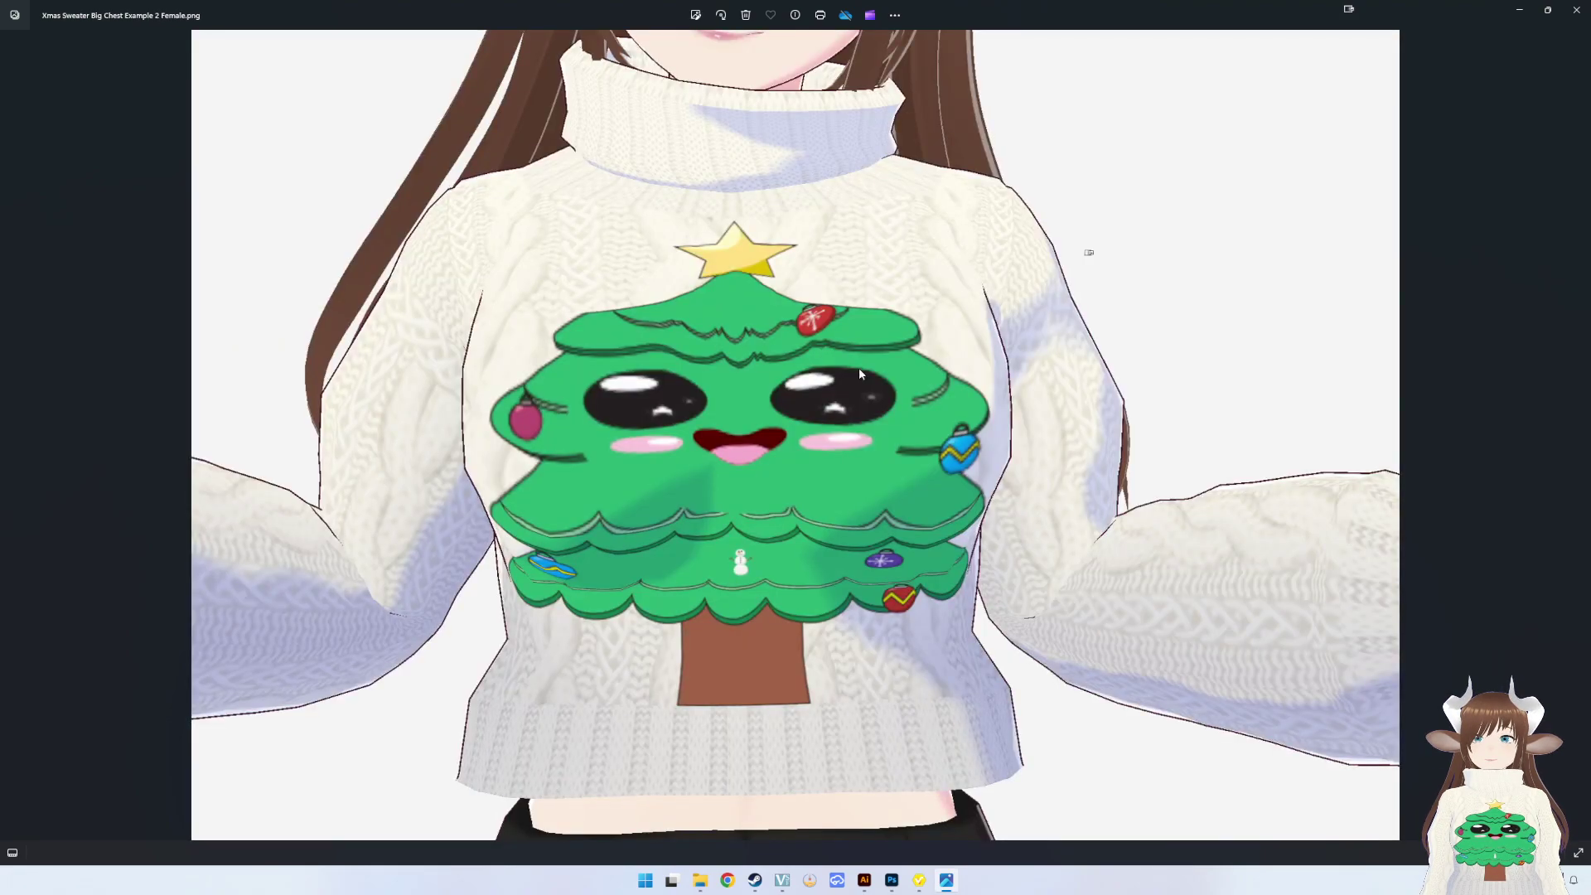
{"action": "key", "text": "Right"}
{"action": "key", "text": "Right"}
{"action": "key", "text": "Right"}
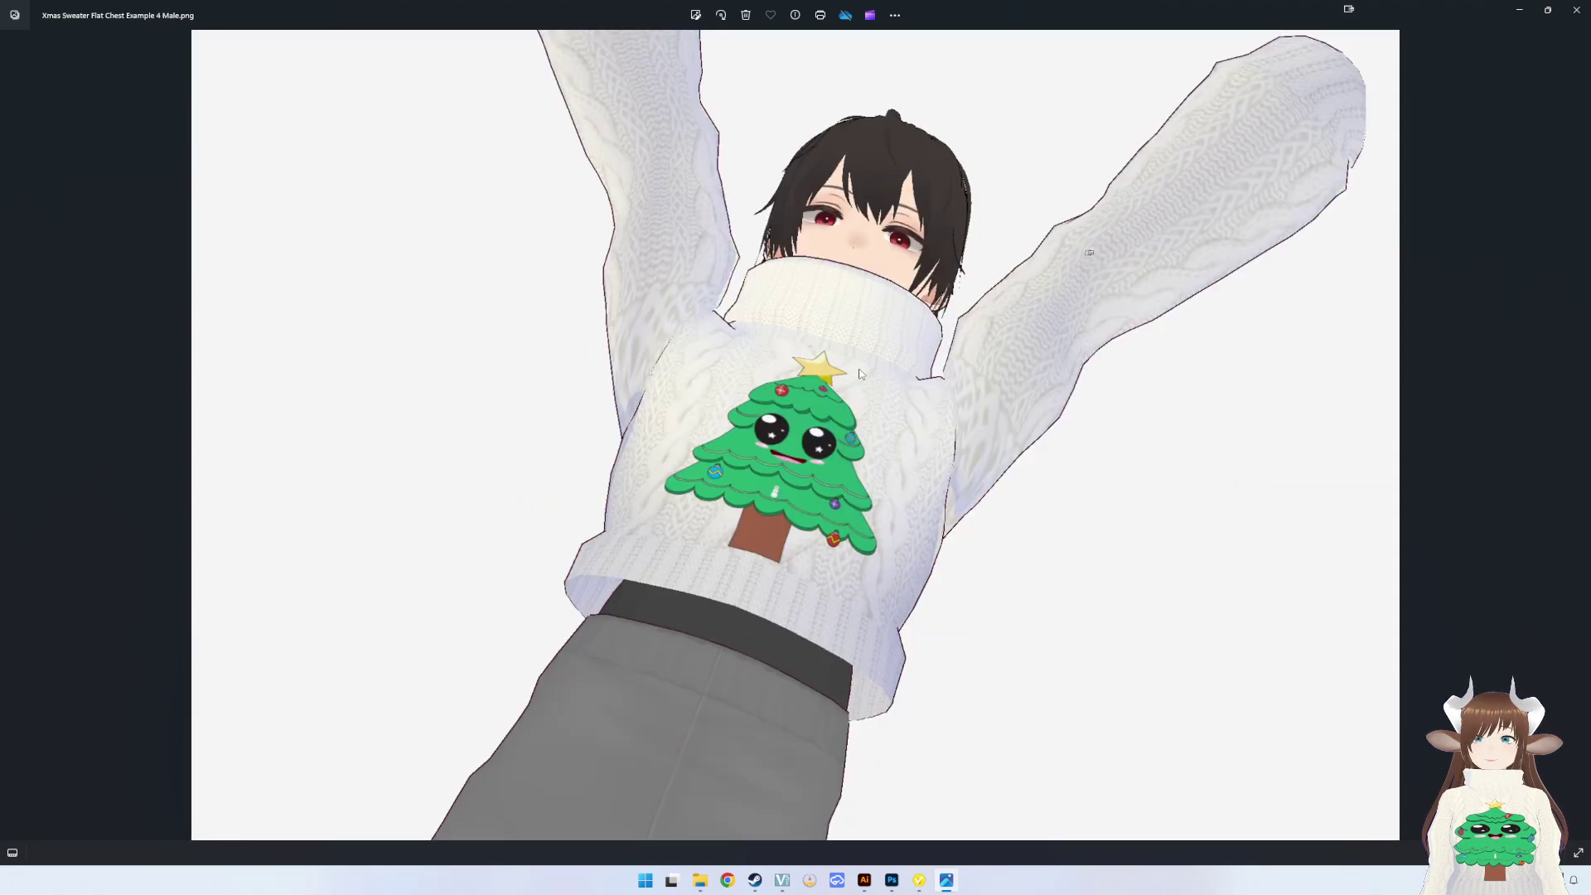
{"action": "key", "text": "Right"}
{"action": "key", "text": "Right"}
{"action": "key", "text": "Right"}
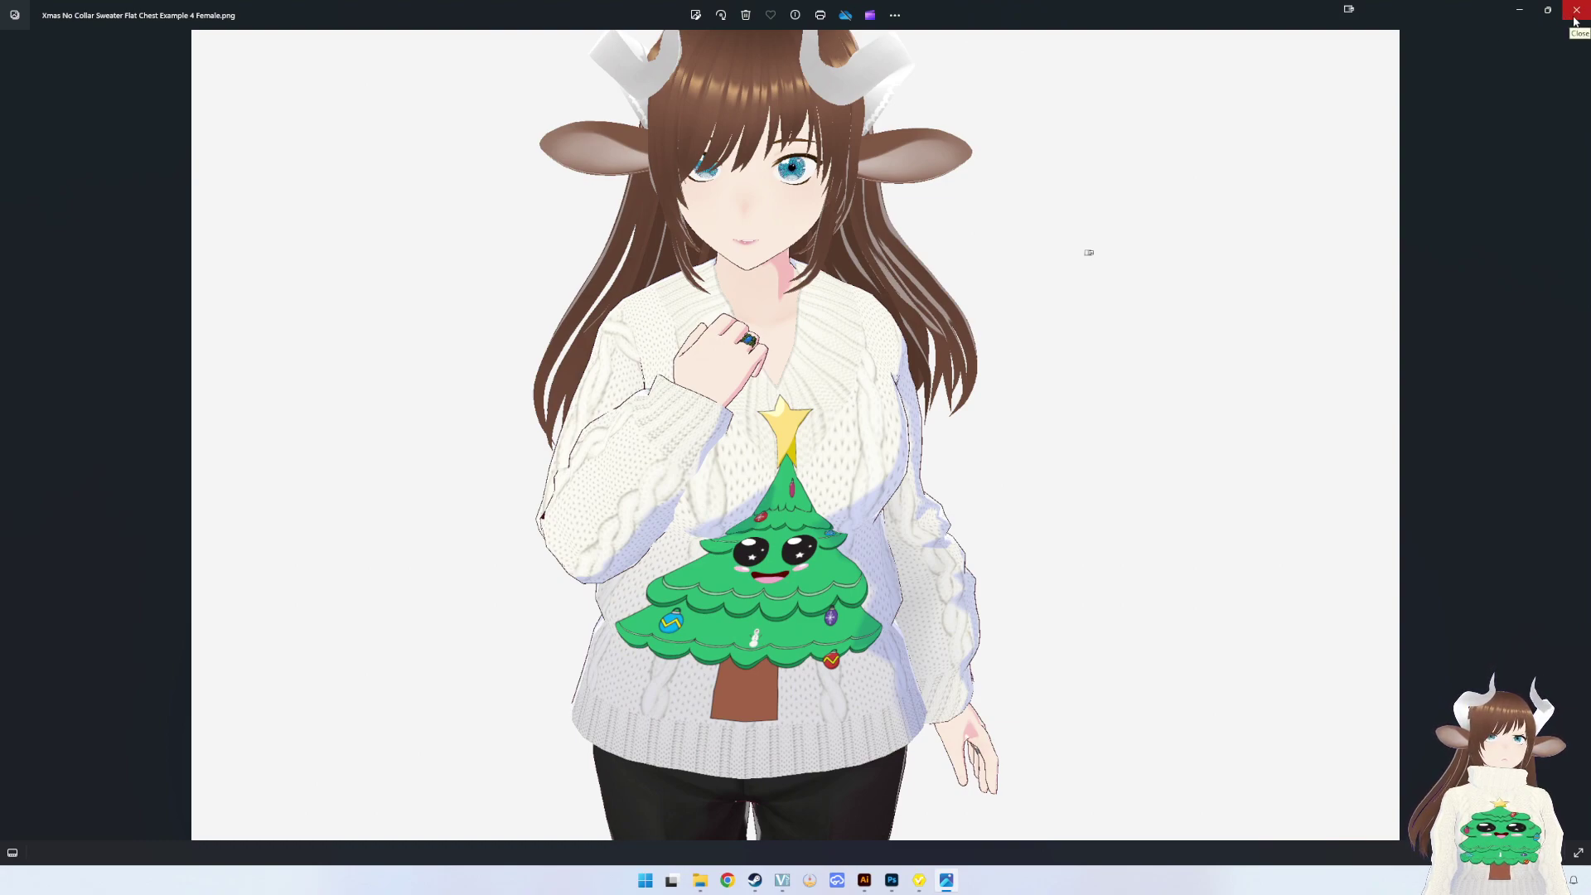
{"action": "left_click", "coordinate": [1575, 20]}
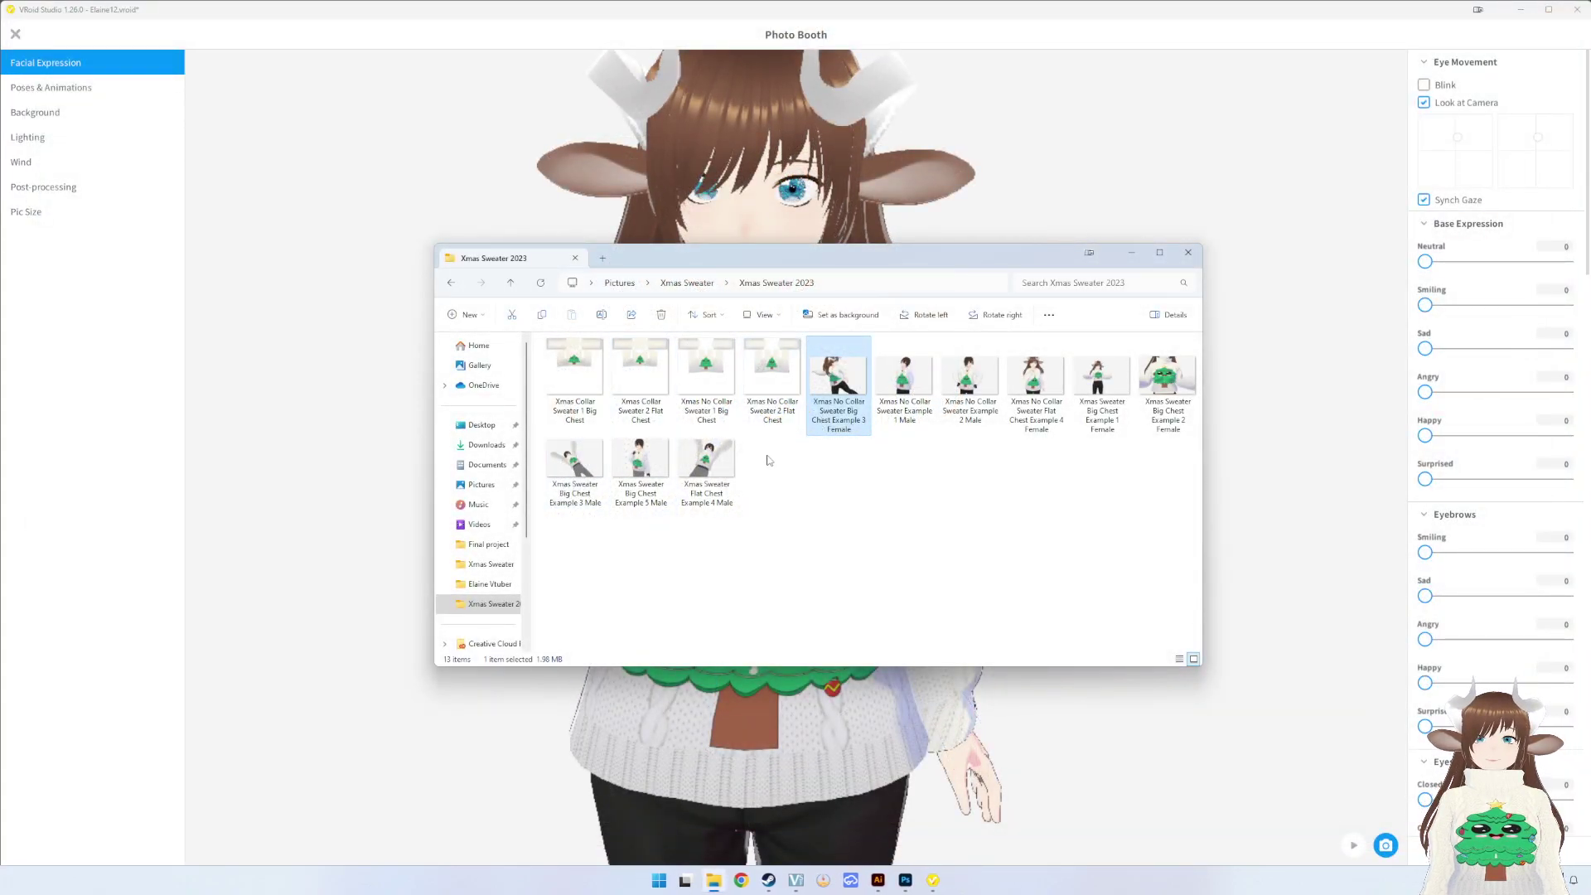